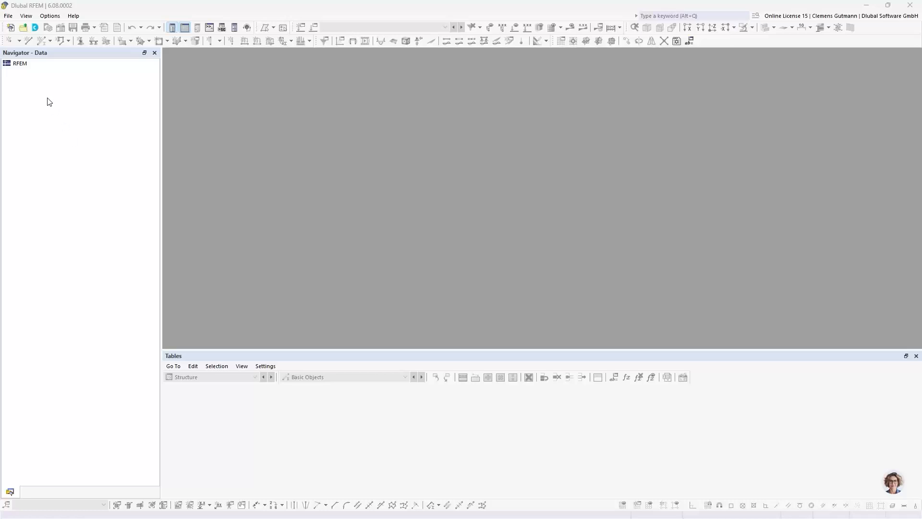
right_click(22, 69)
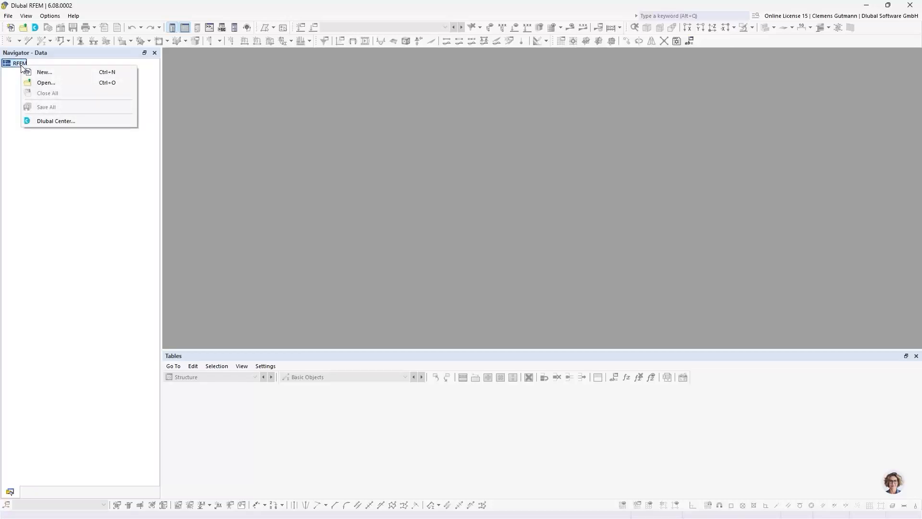
left_click(14, 73)
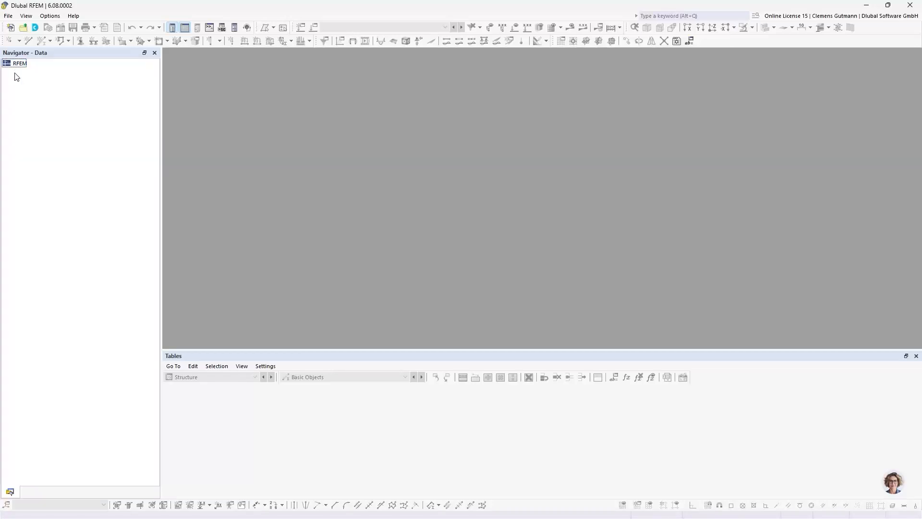
left_click(10, 19)
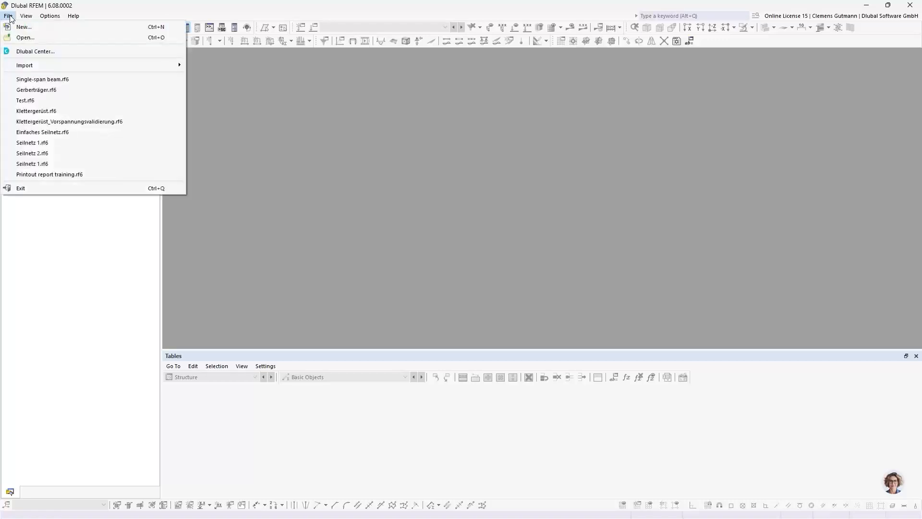
left_click(10, 18)
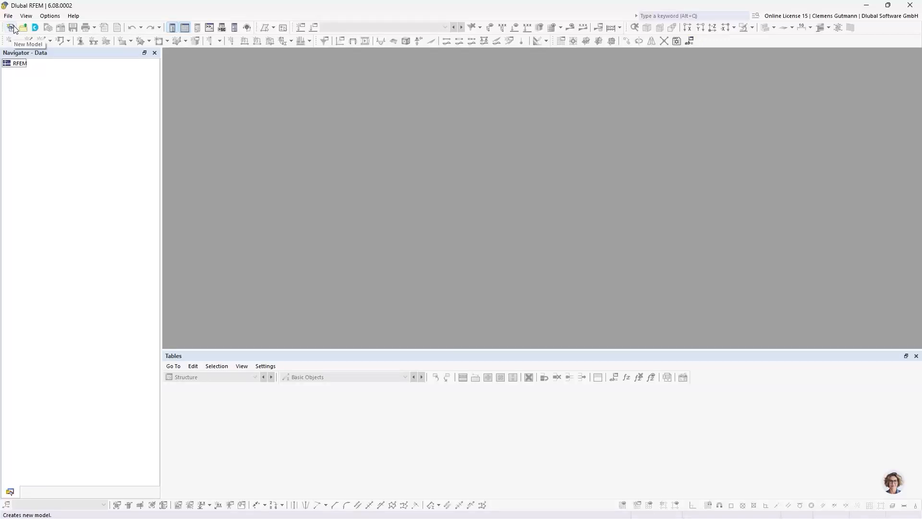
Create a new model named "Single-span beam" with the model type 2D | XZ | Plane Stress, leaving the add-ons deactivated
left_click(14, 28)
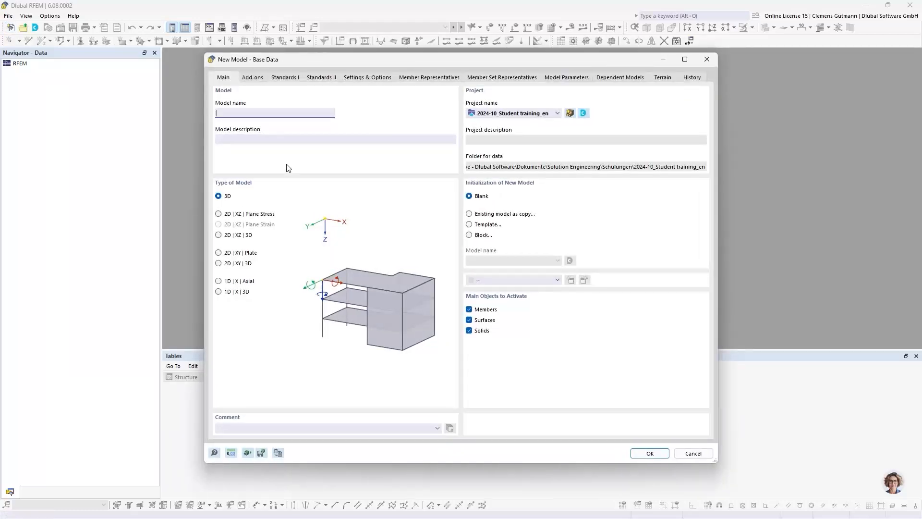
left_click_drag(334, 61, 310, 58)
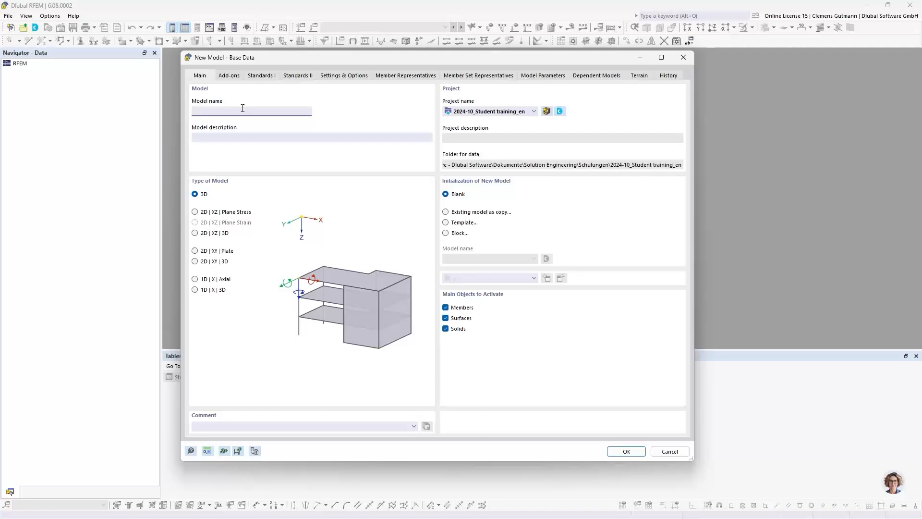
type("ngle-span beam")
key("Tab")
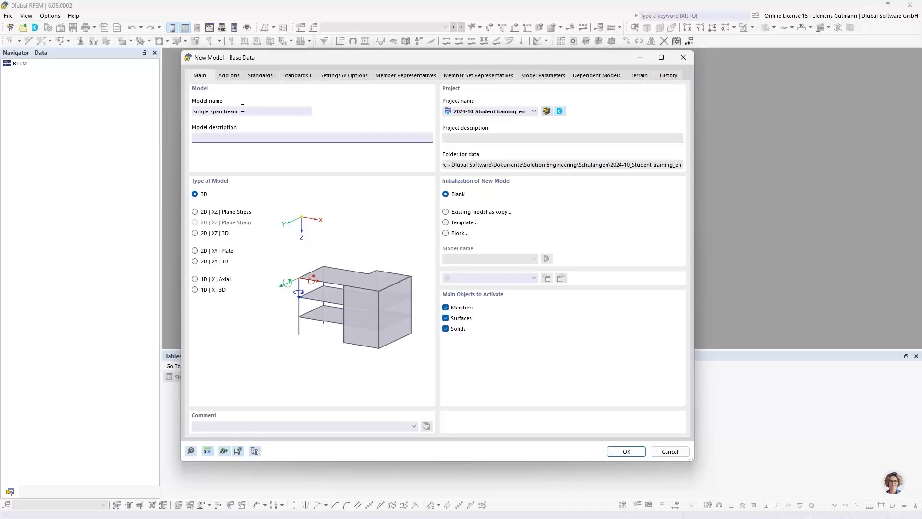
left_click(196, 215)
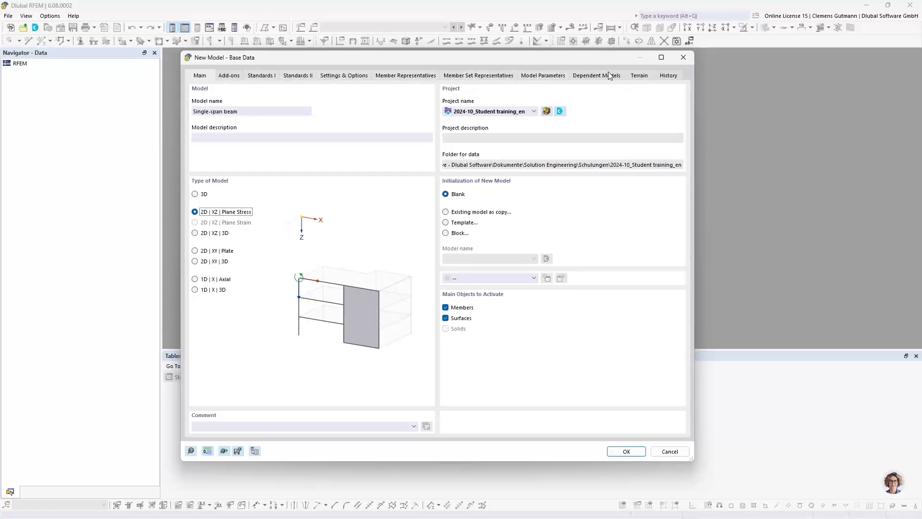
left_click(228, 78)
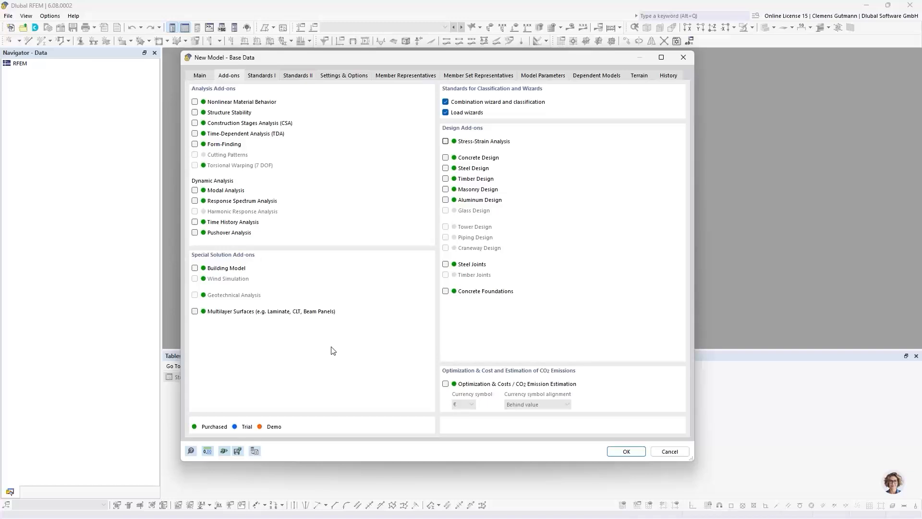
left_click(627, 452)
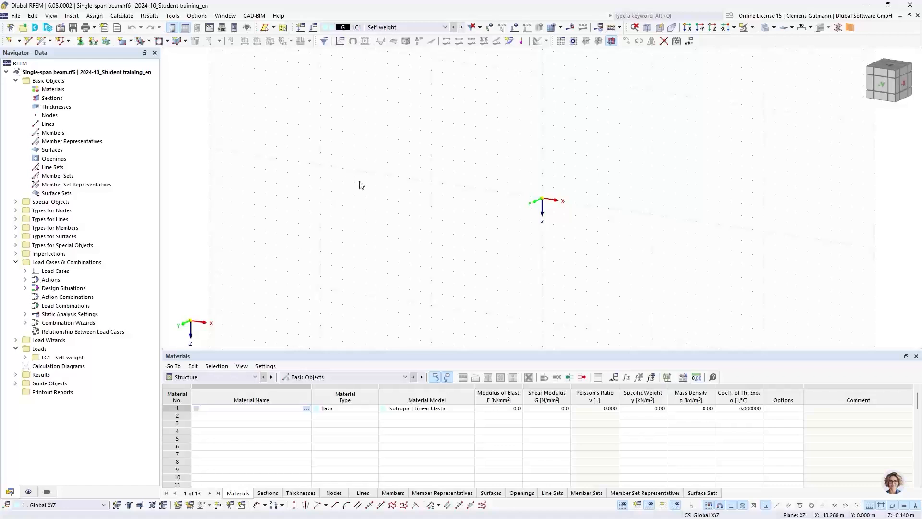
Reduce the height of the Materials table to enlarge the model workspace
middle_click_drag(613, 213, 505, 226)
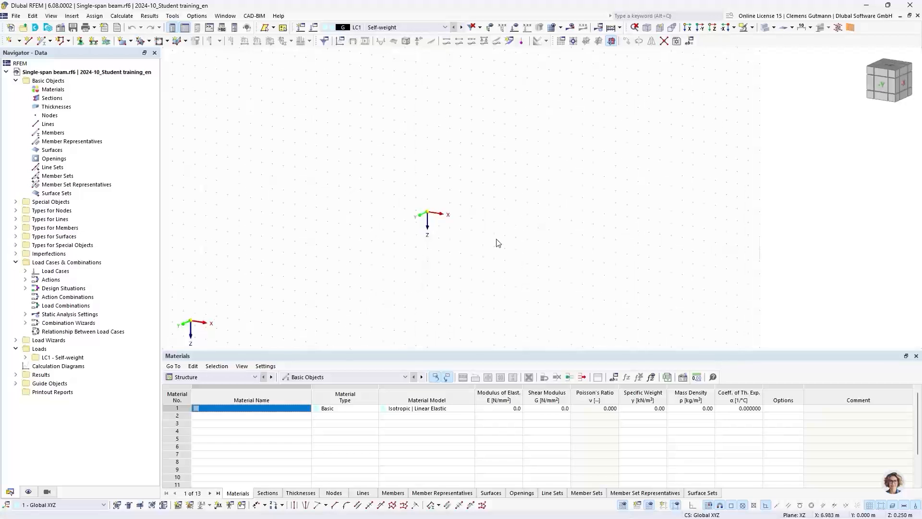
middle_click_drag(454, 303, 499, 245, "ctrl")
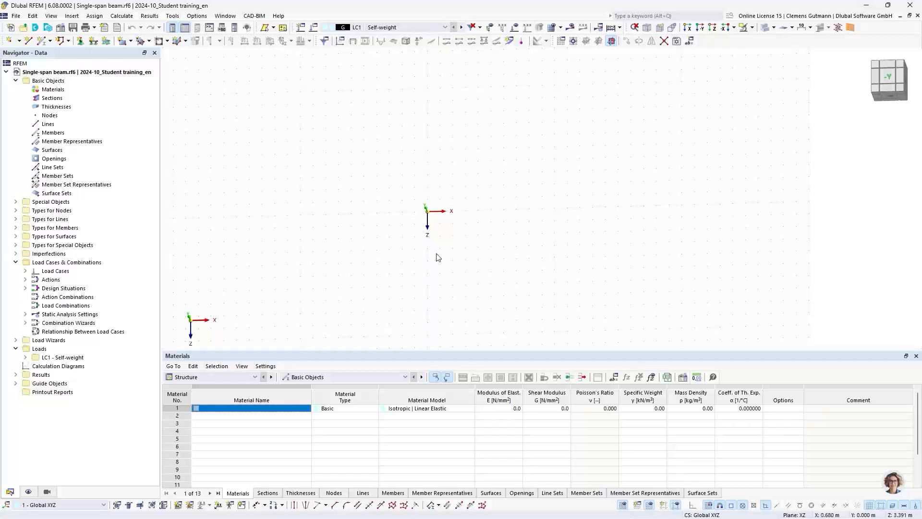
left_click_drag(426, 356, 430, 399)
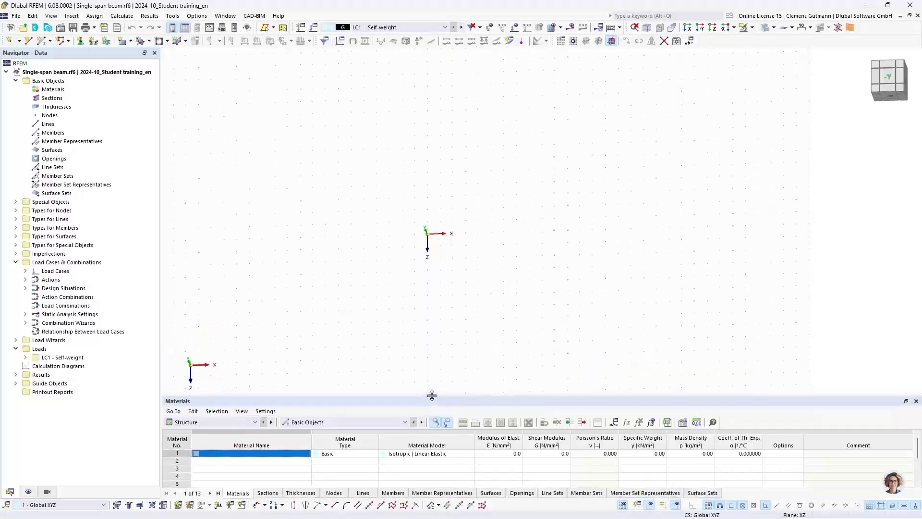
Examine the empty workspace from several directions, finishing with a straight-on view of the XZ plane in the -Y direction
middle_click_drag(331, 364, 343, 254, "ctrl")
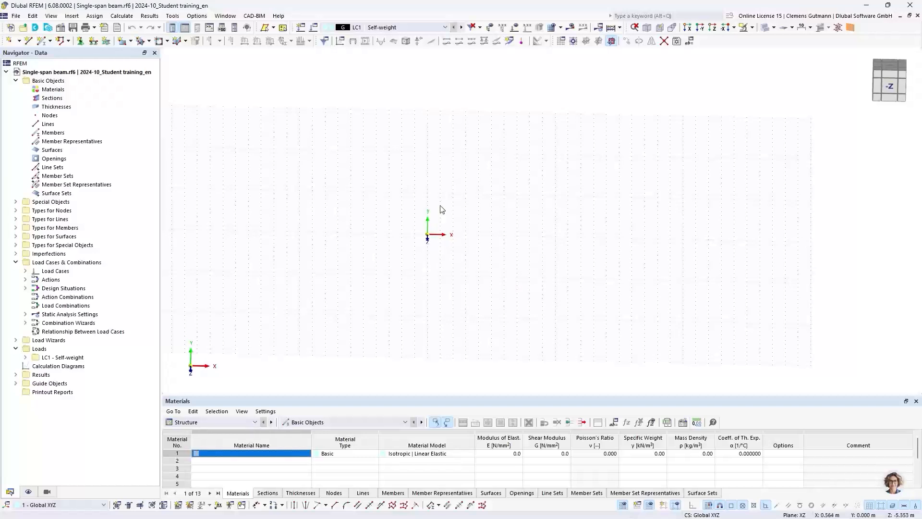
middle_click_drag(451, 197, 488, 235)
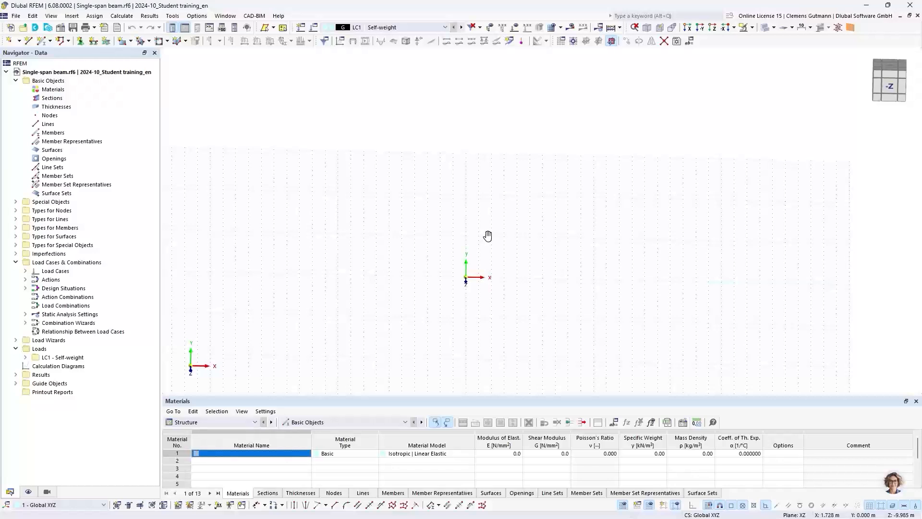
middle_click_drag(473, 229, 472, 258, "ctrl")
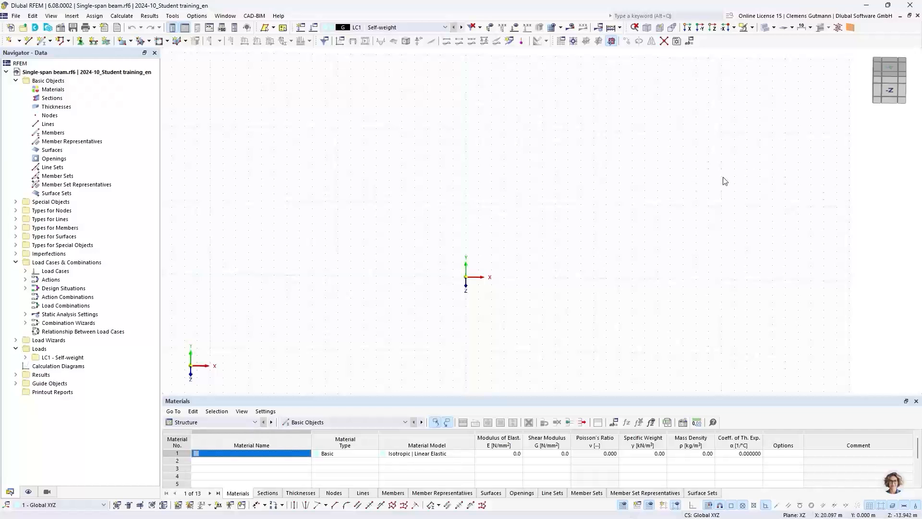
mouse_move(905, 78)
left_mouse_down()
mouse_move(882, 102)
mouse_move(918, 92)
mouse_move(888, 74)
left_mouse_up()
left_click(889, 74)
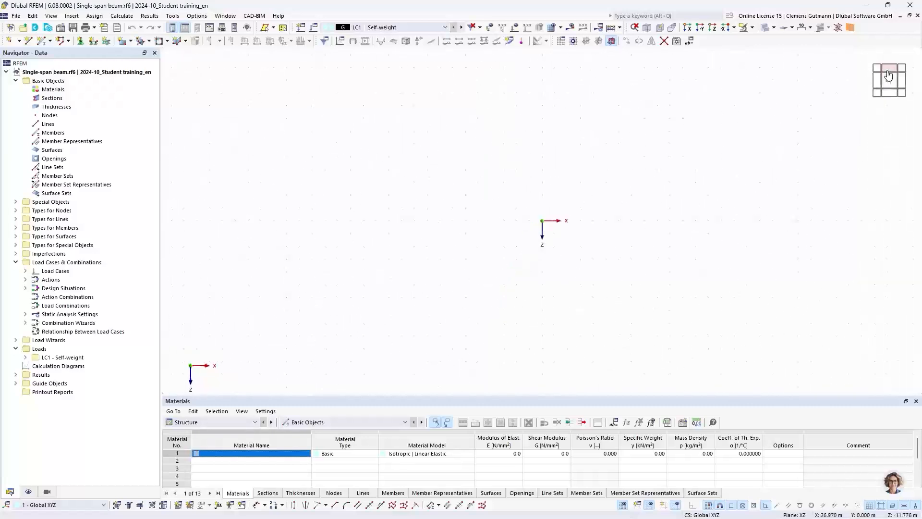
left_click(888, 73)
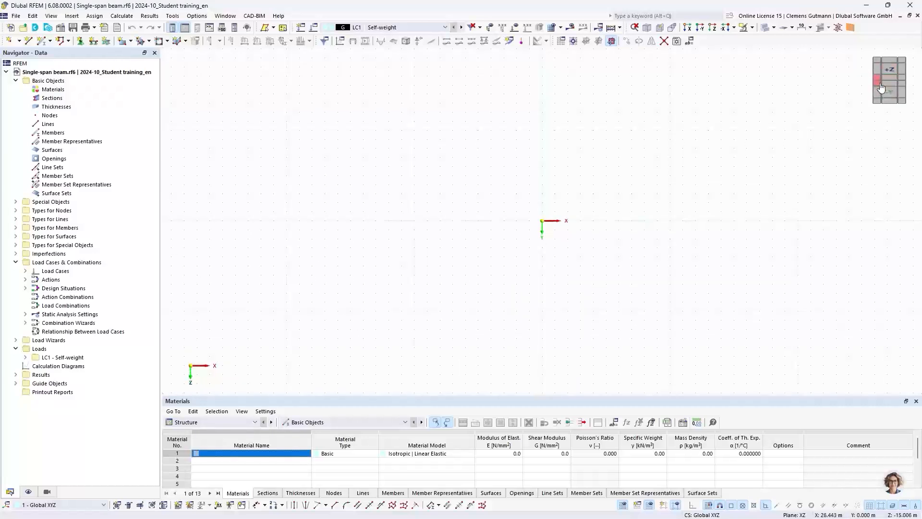
left_click(881, 88)
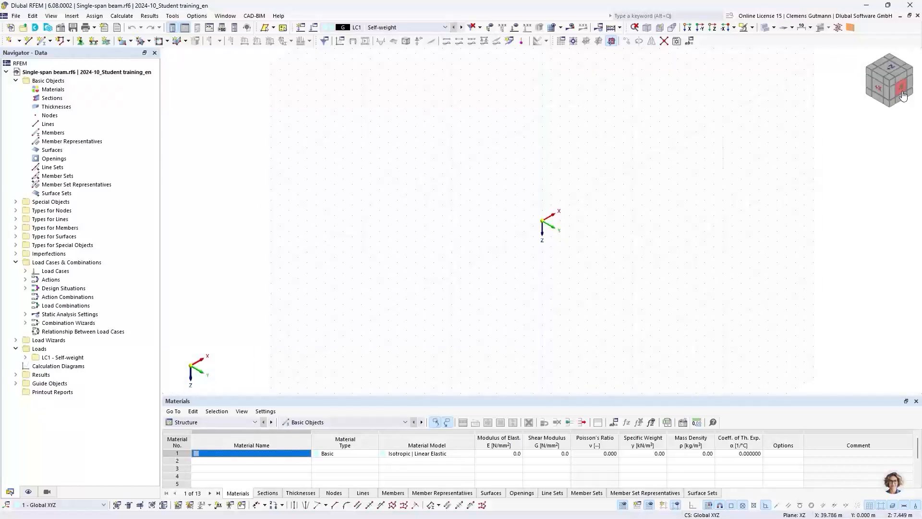
left_click(902, 91)
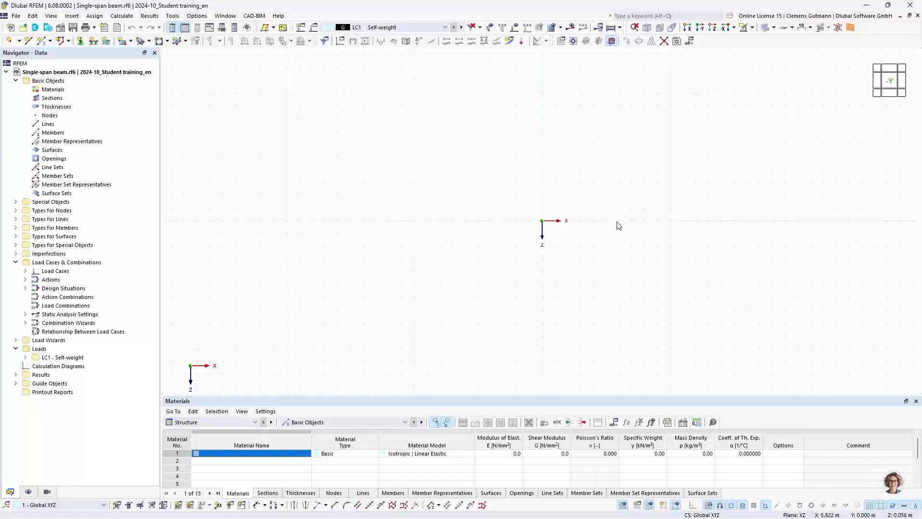
middle_click_drag(618, 225, 449, 198)
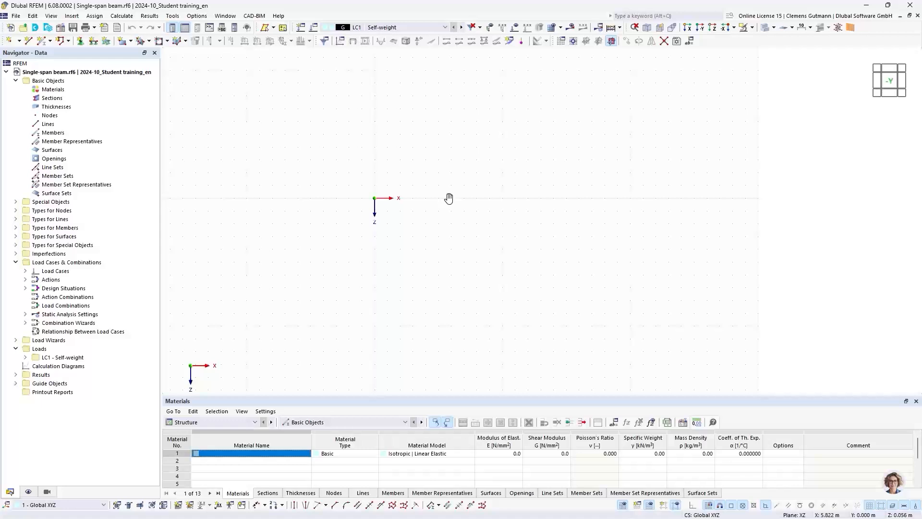
Start a new material, open the material library and clear all its filters to browse every material series
right_click(53, 93)
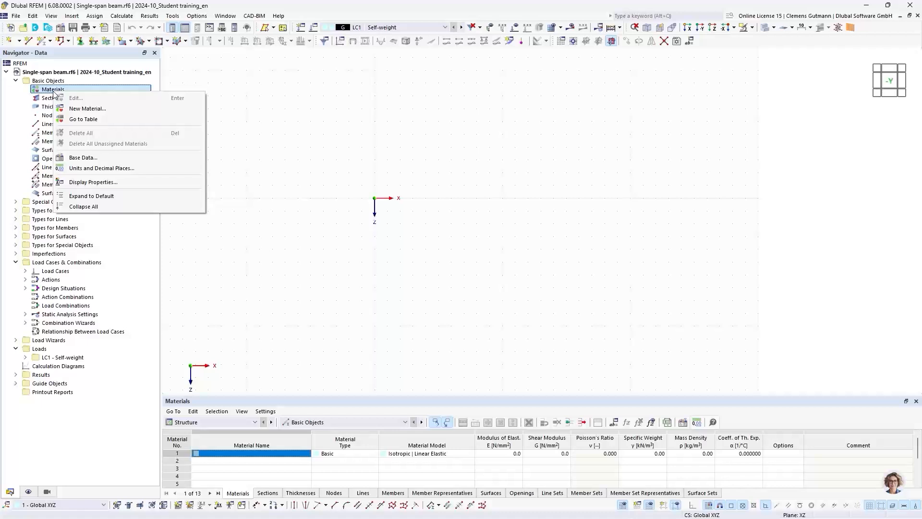
left_click(70, 108)
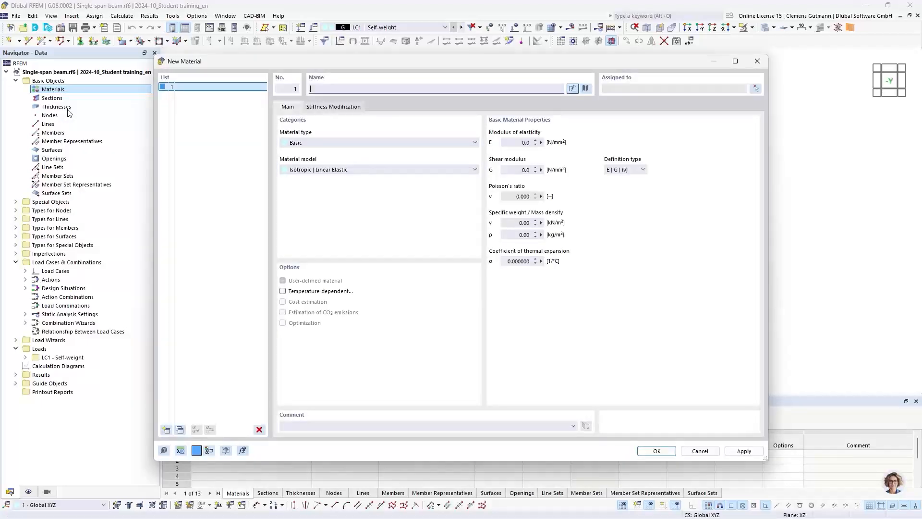
mouse_move(298, 68)
left_mouse_down()
mouse_move(281, 62)
mouse_move(296, 69)
left_mouse_up()
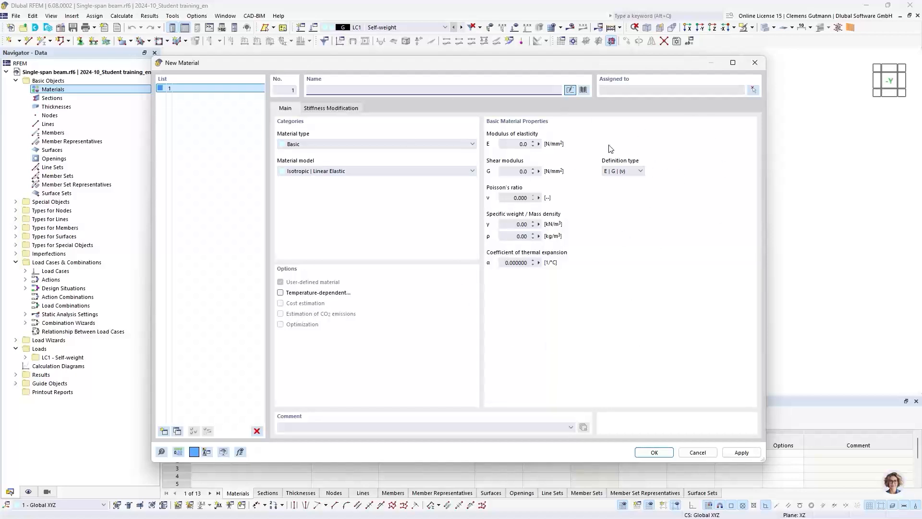
left_click(583, 91)
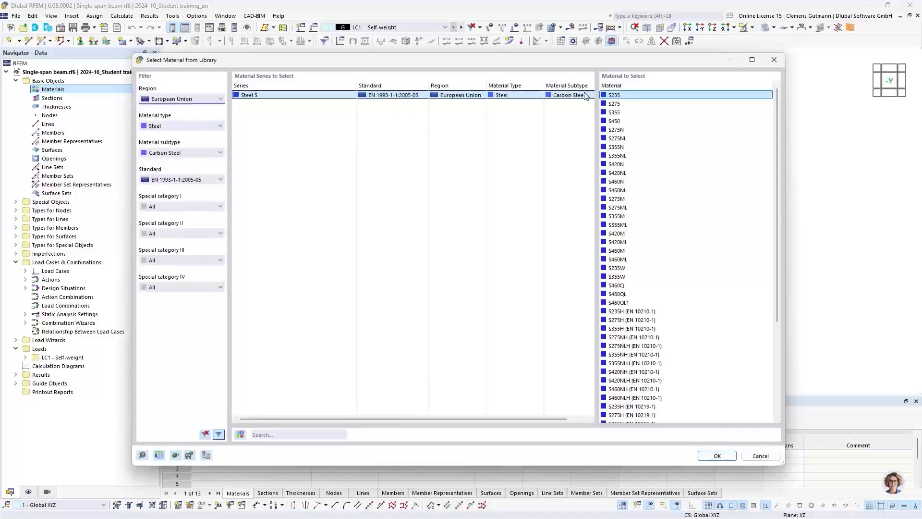
left_click(207, 436)
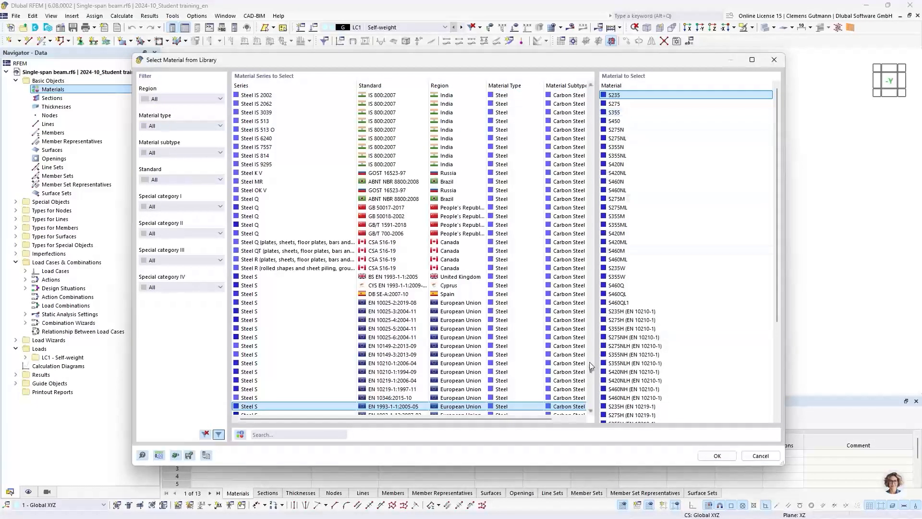
left_click_drag(591, 374, 597, 107)
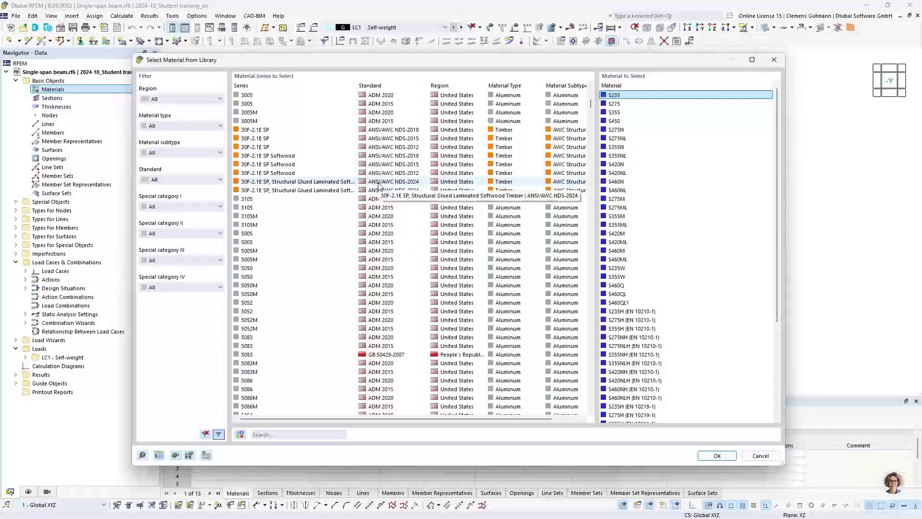
Filter the library by European Union, Steel, Carbon Steel and EN 1993-1-1:2005-05, and adopt S235 for the new material
left_click(182, 99)
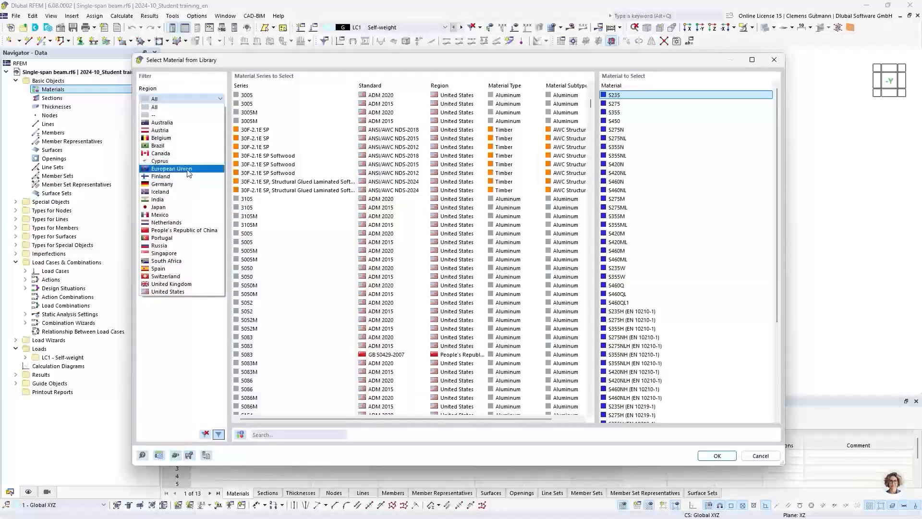
left_click(188, 169)
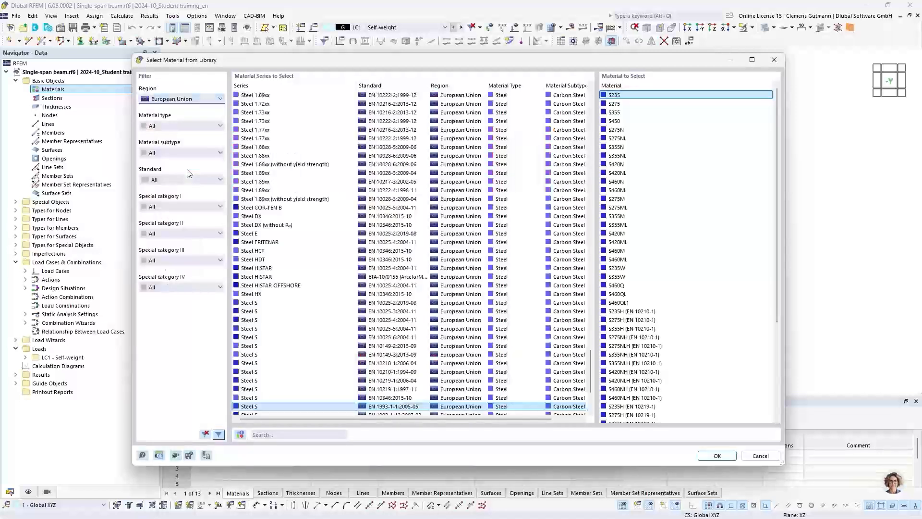
left_click(197, 126)
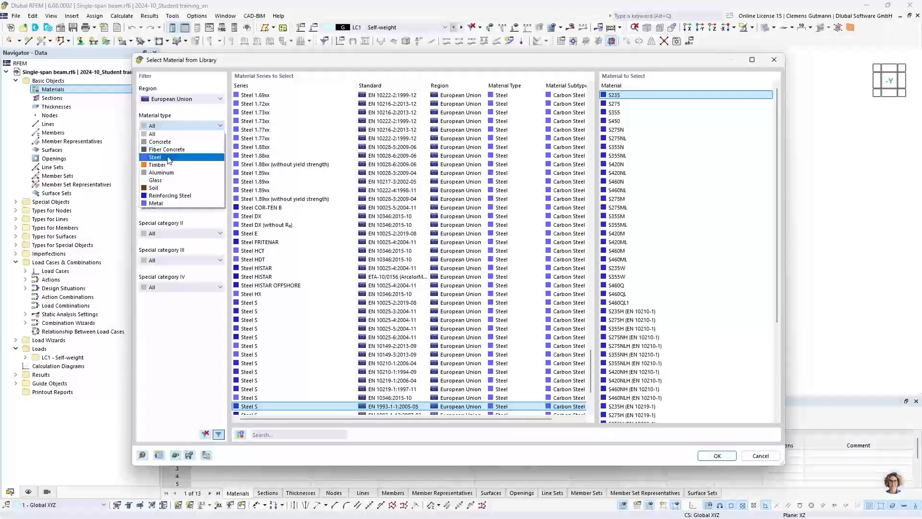
left_click(169, 159)
left_click(170, 160)
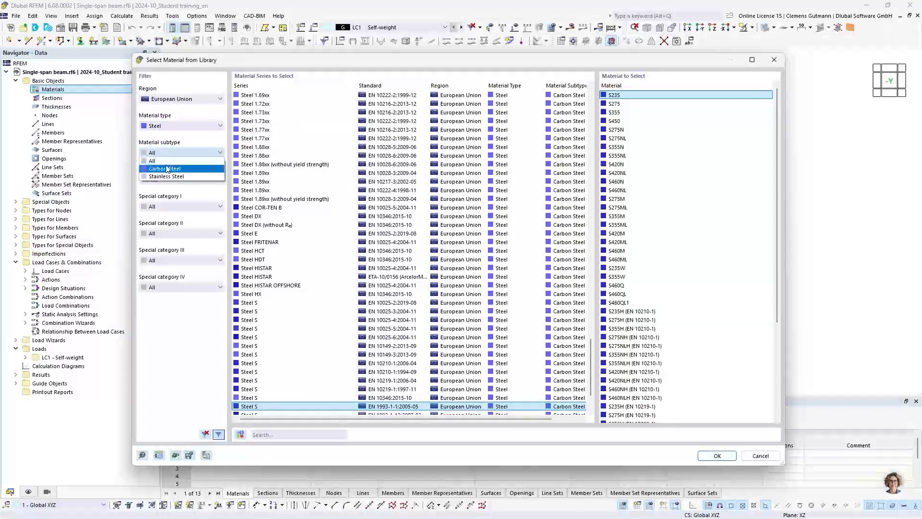
left_click(167, 169)
left_click(171, 180)
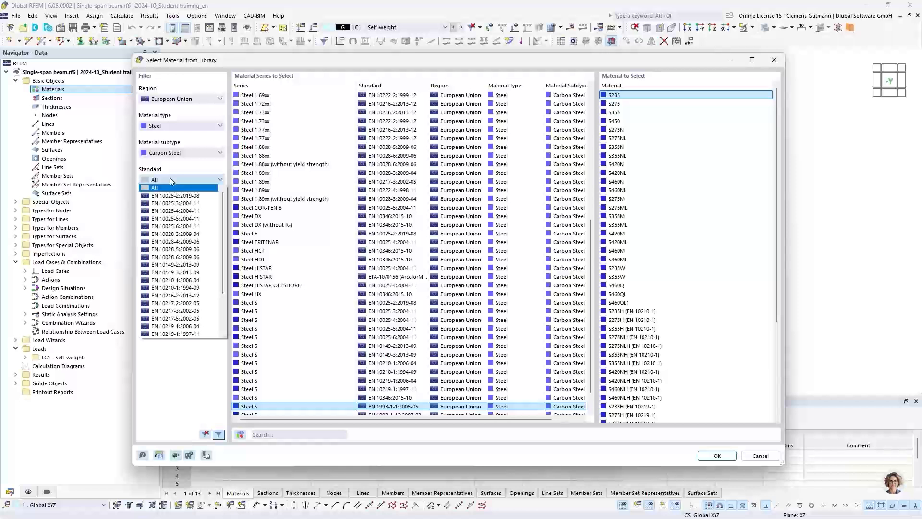
scroll(166, 245, "down", 3)
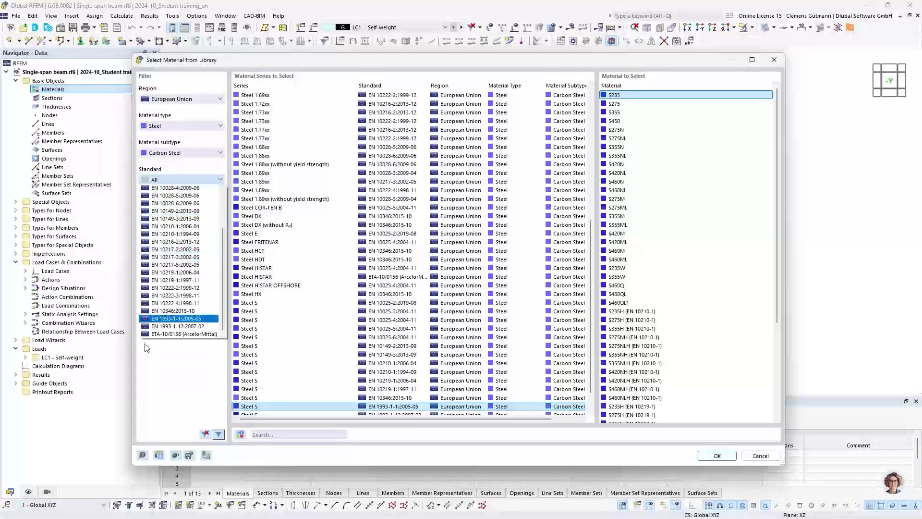
left_click(175, 318)
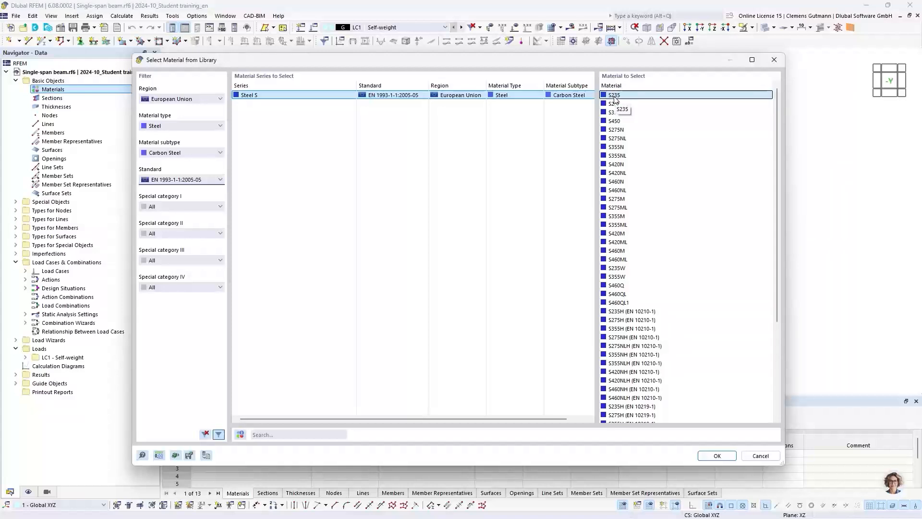
left_click(729, 456)
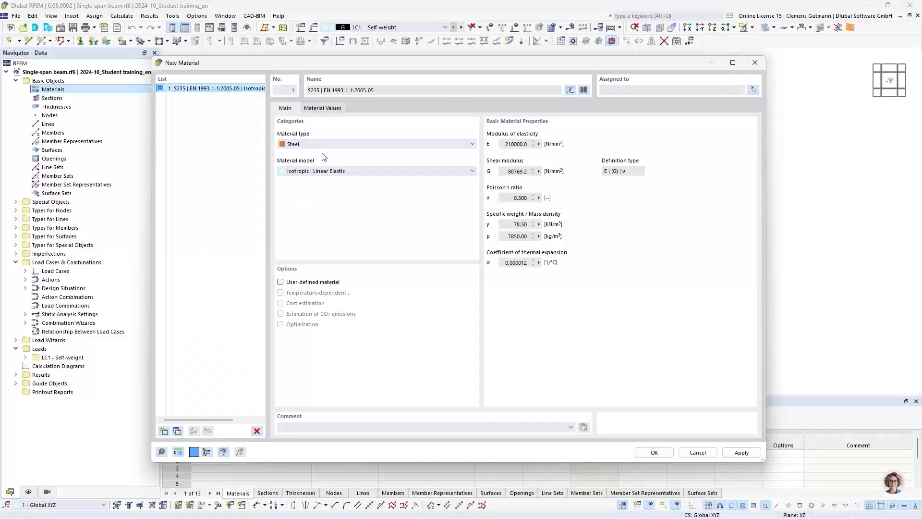
Check the material values of S235 and confirm the new material
left_click(336, 109)
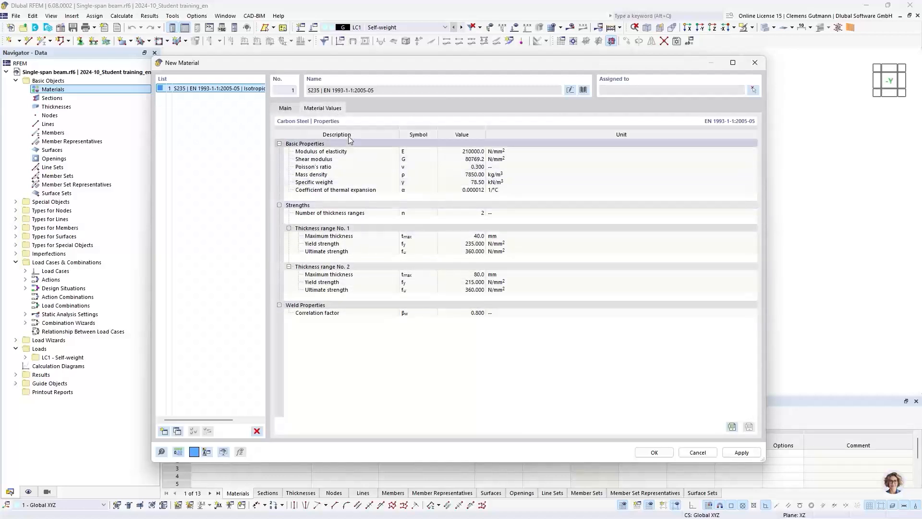
left_click(287, 108)
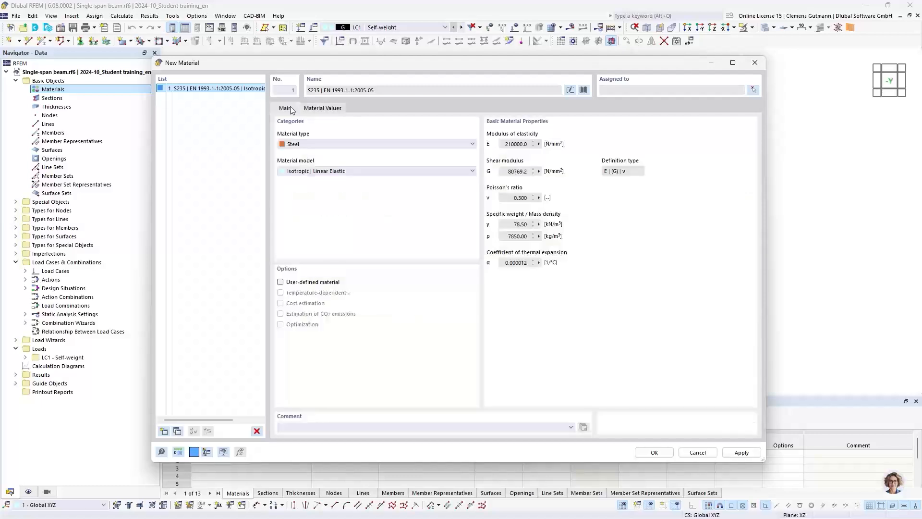
left_click(653, 452)
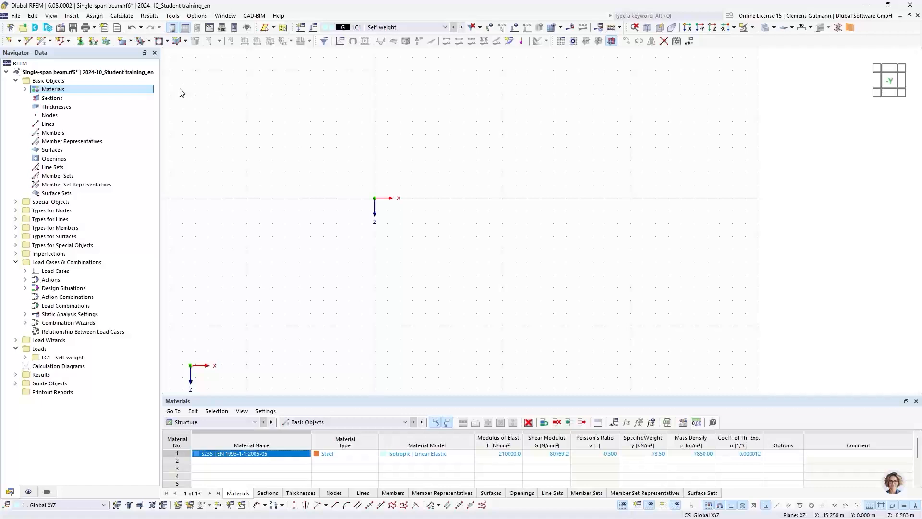
Expand the navigator's Materials entry to list the defined material and make the Materials table moderately taller
left_click(26, 90)
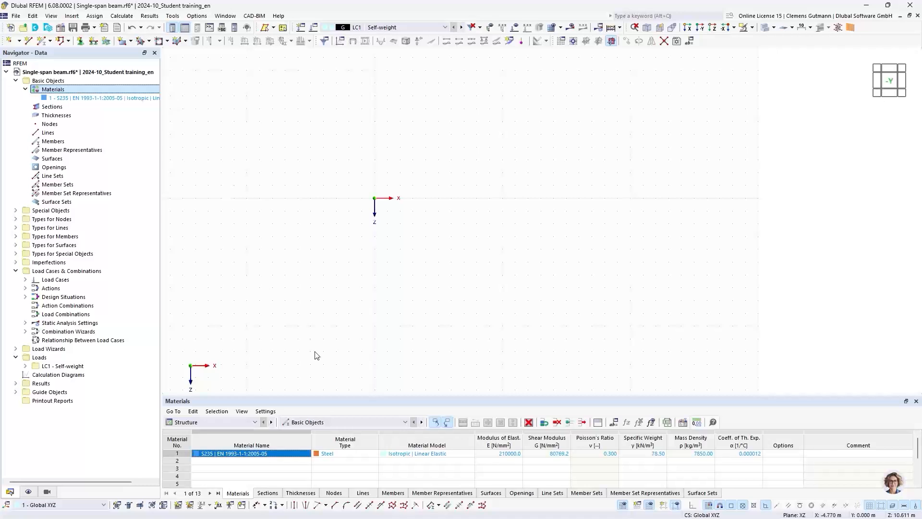
left_click_drag(323, 396, 332, 331)
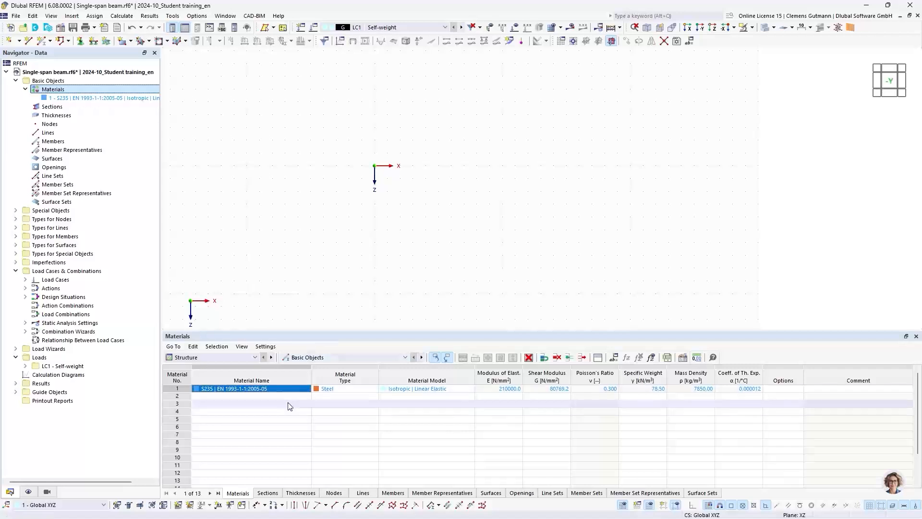
left_click_drag(307, 330, 314, 365)
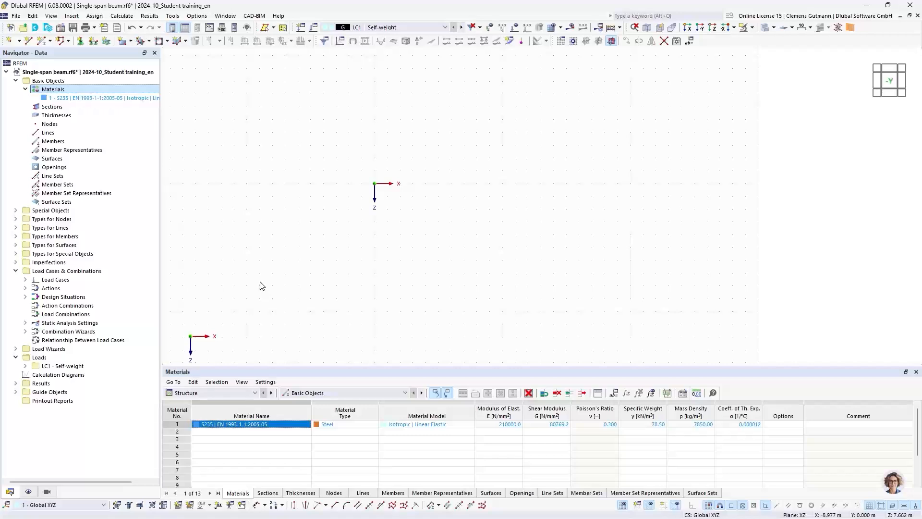
Start a new section and open the library of standardized steel I-sections for it
right_click(42, 107)
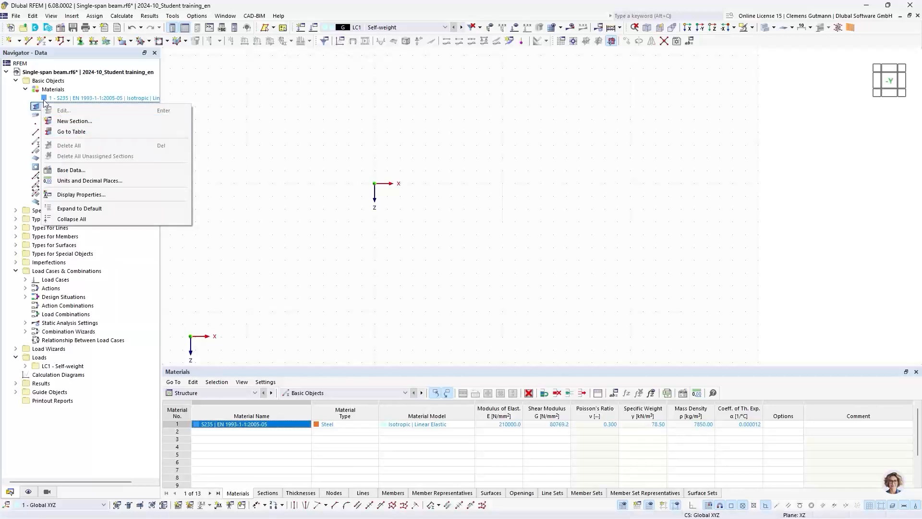
left_click(87, 81)
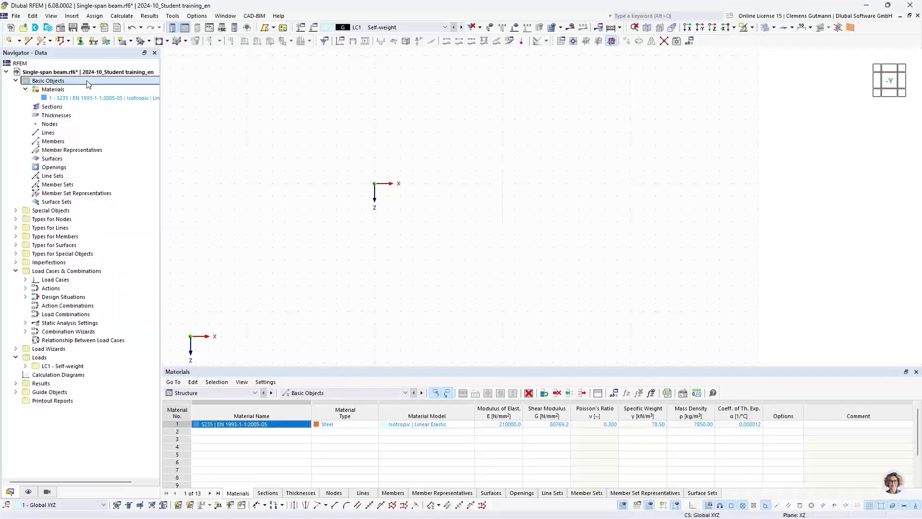
left_click(72, 16)
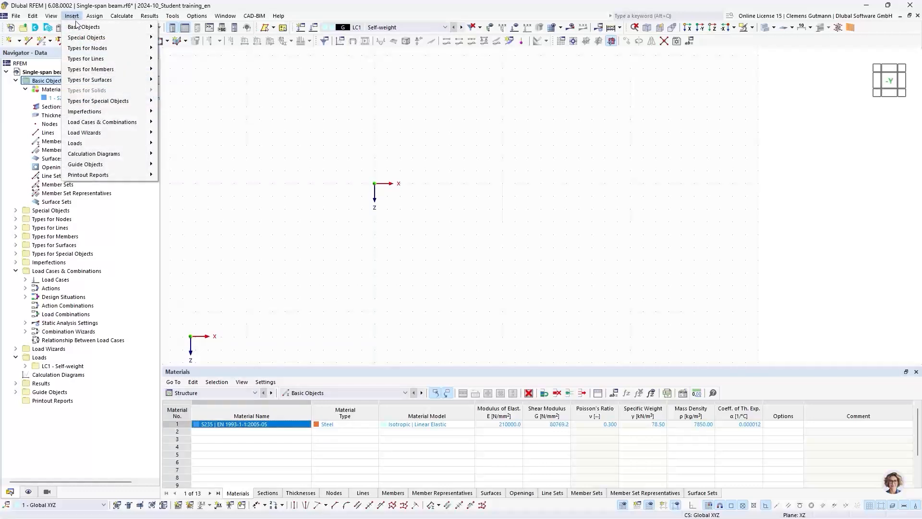
mouse_move(138, 30)
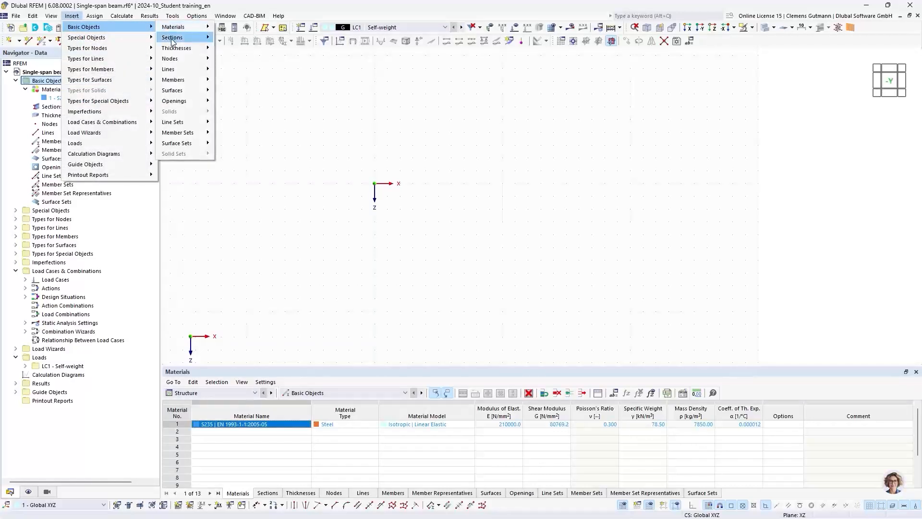
mouse_move(202, 37)
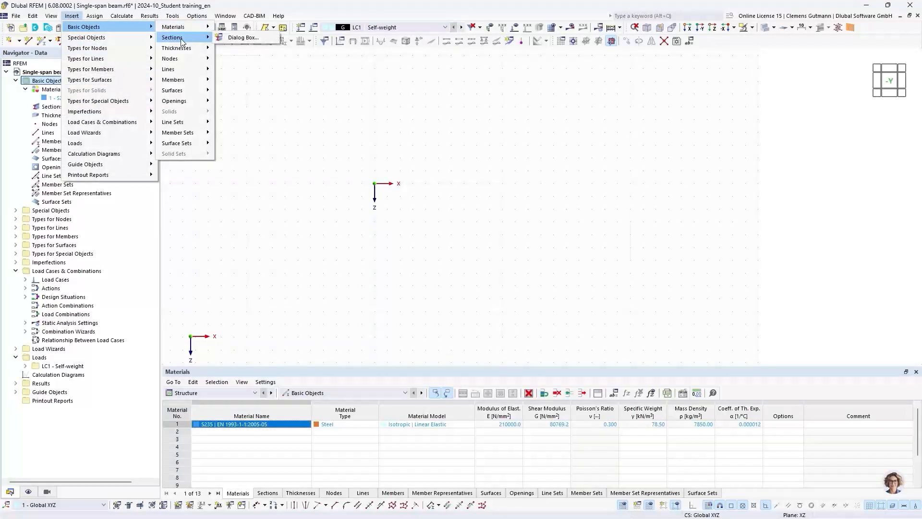
left_click(219, 39)
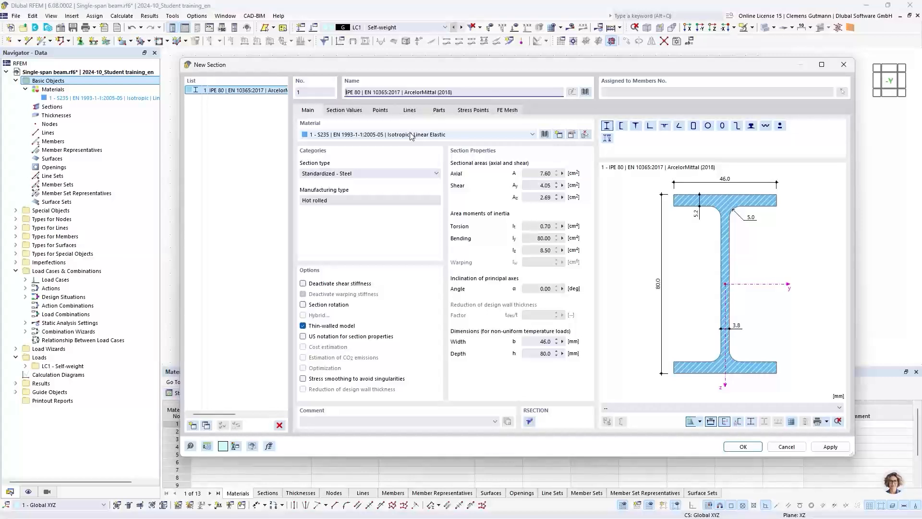
left_click(585, 93)
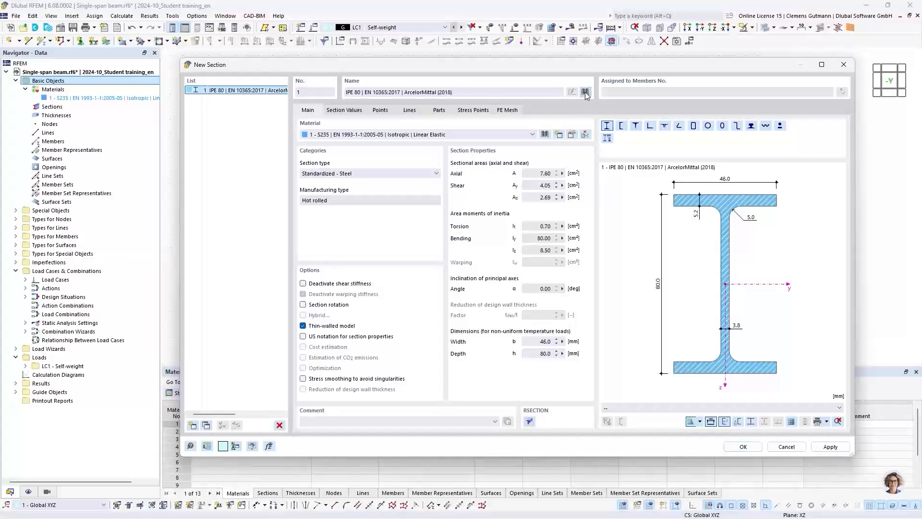
left_click_drag(584, 87, 534, 114)
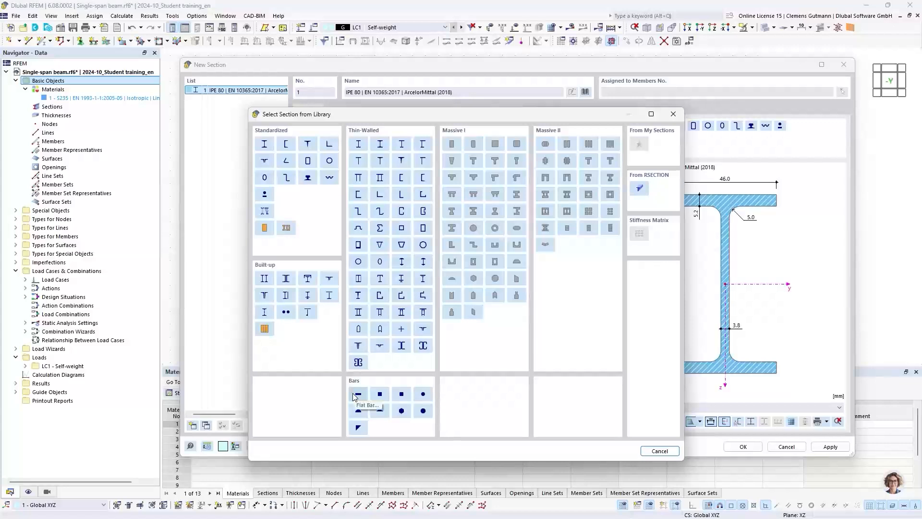
left_click(268, 147)
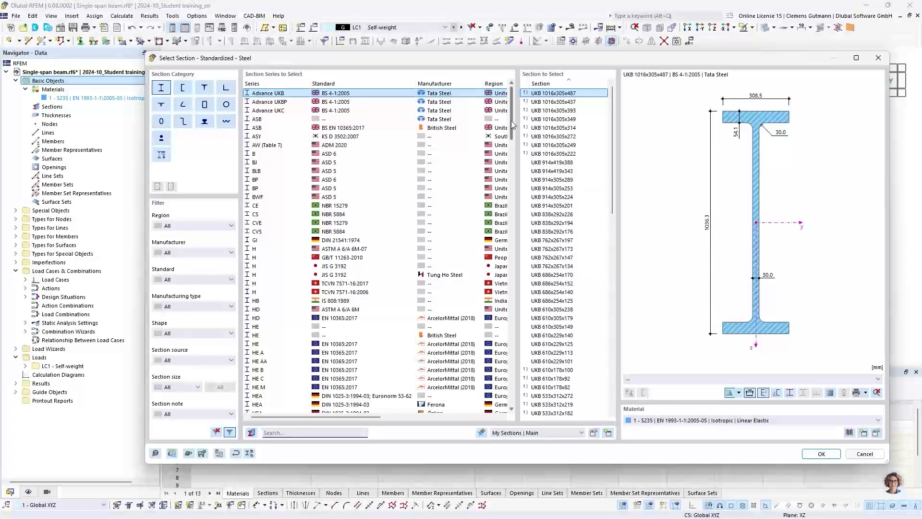
Search the section library for HEA 200 and adopt the Euronorm 53-62; DIN 1025-3 version by SZS
mouse_move(510, 126)
left_mouse_down()
mouse_move(514, 351)
mouse_move(511, 136)
left_mouse_up()
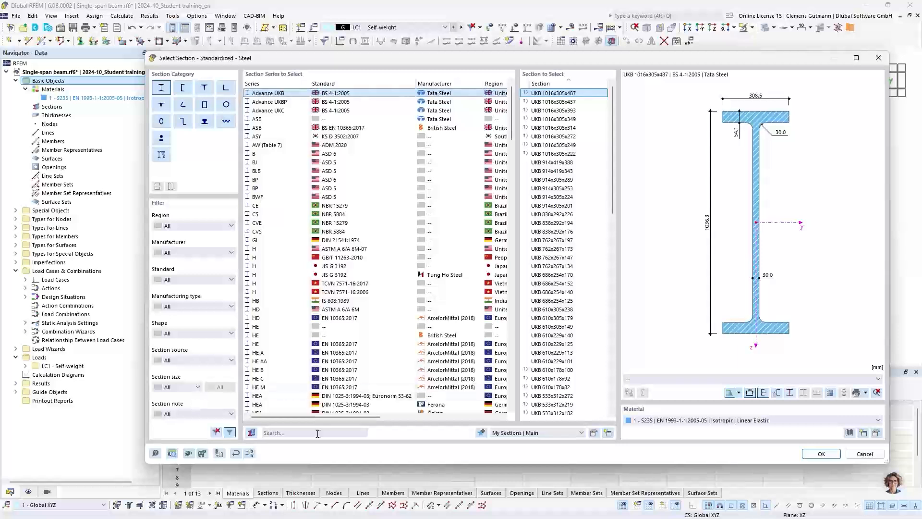
left_click(286, 434)
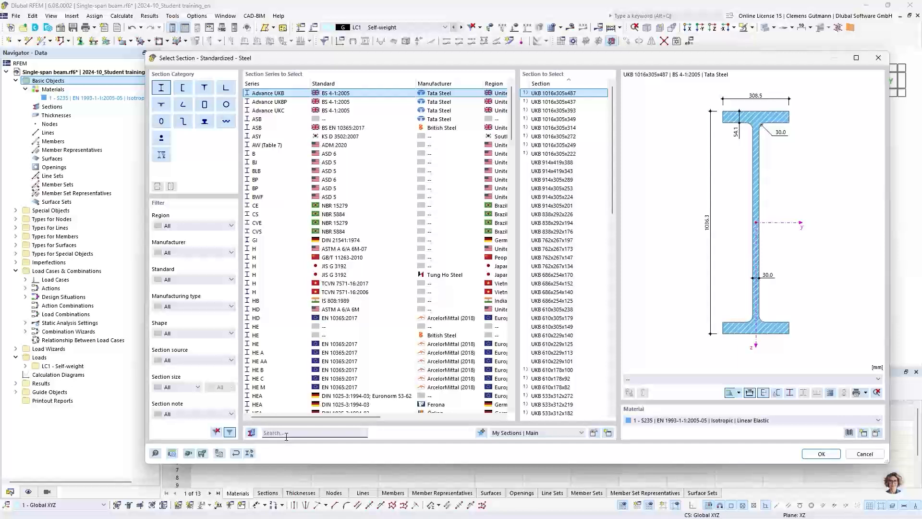
type("H")
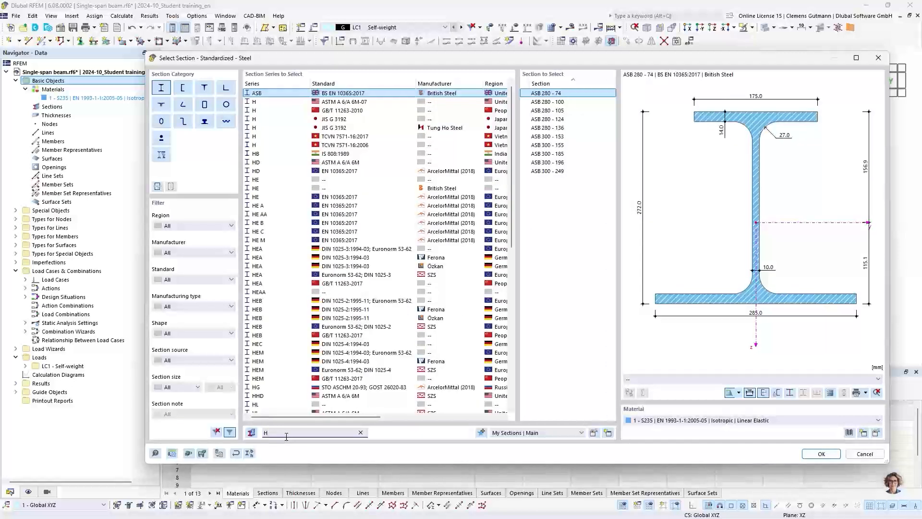
type("EA ")
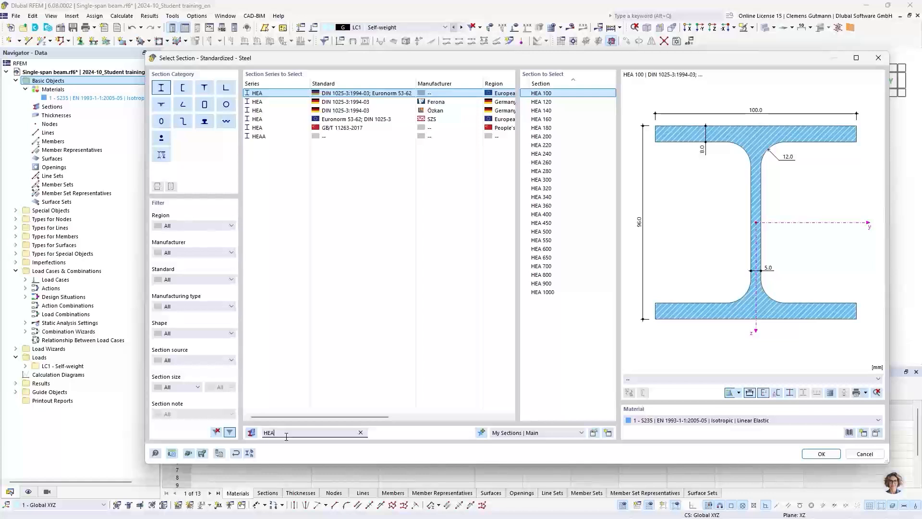
type("200")
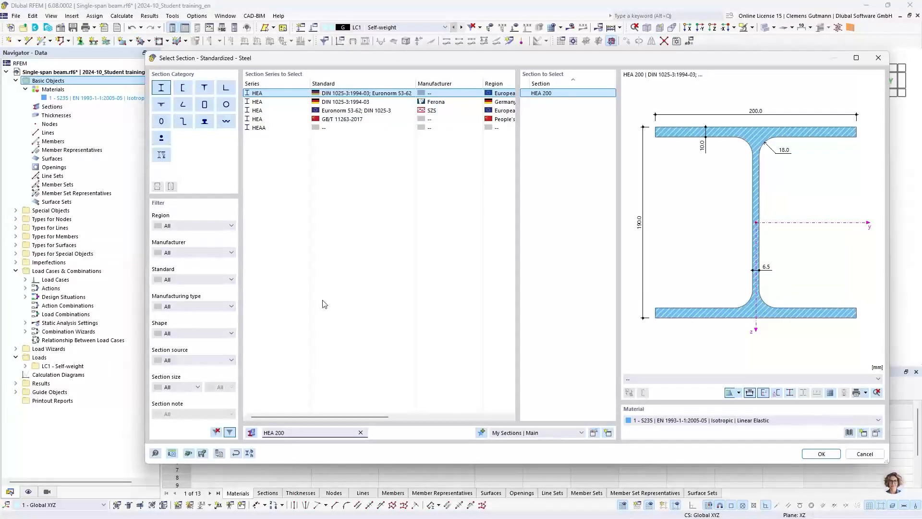
left_click(344, 115)
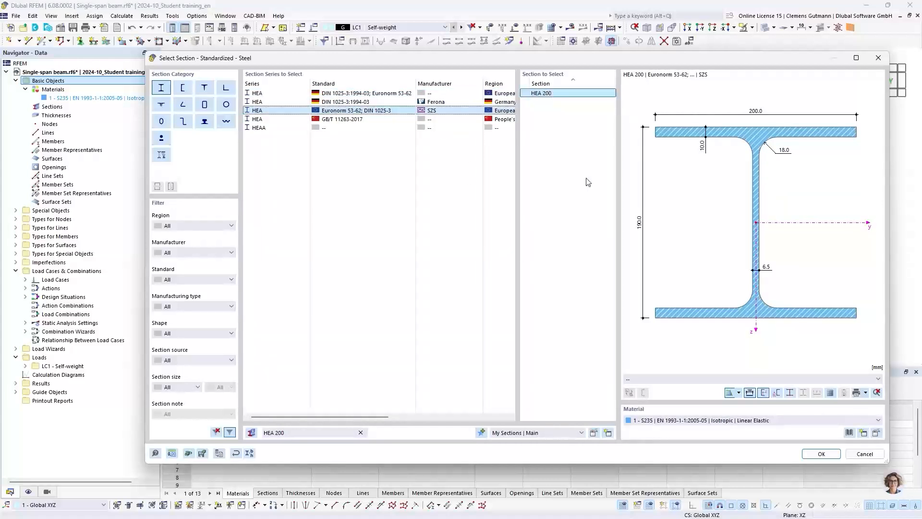
left_click(817, 453)
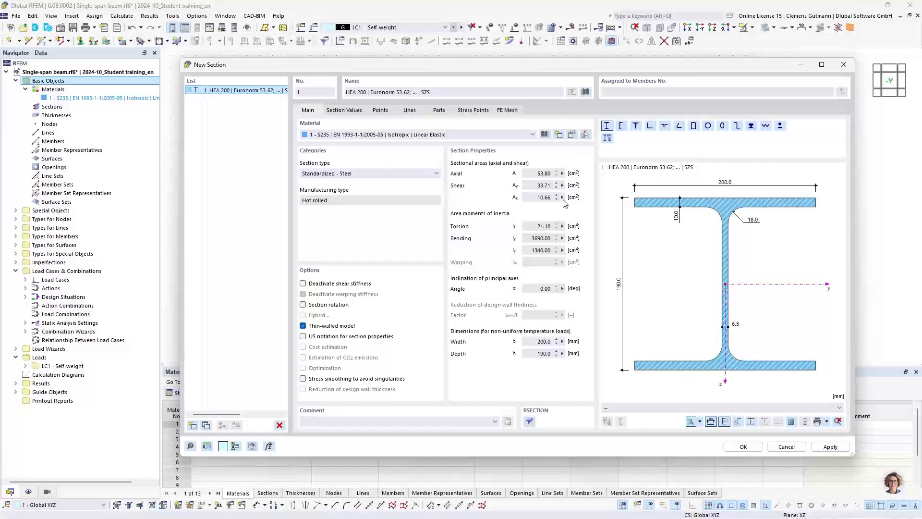
Review the HEA 200 section's values, points, lines, parts and stress points, confirm the section and list it under Sections
left_click(335, 110)
left_click(380, 110)
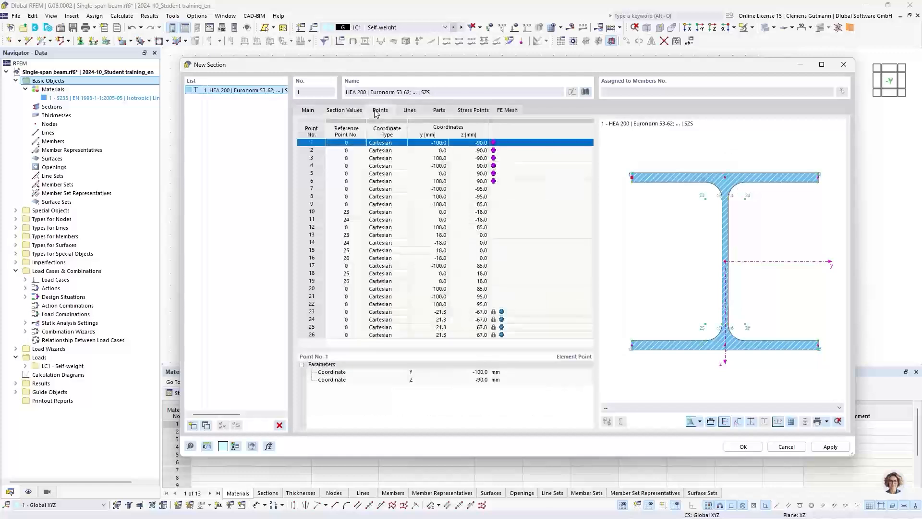
left_click(409, 111)
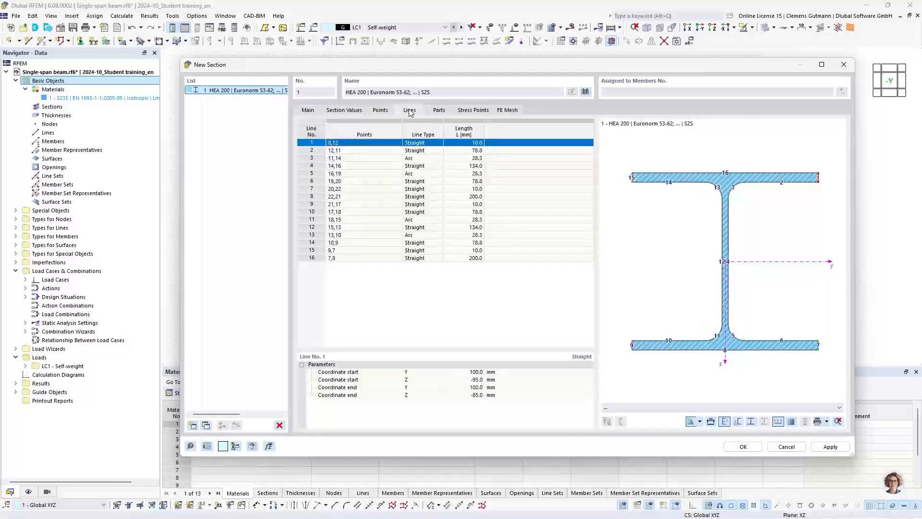
left_click(438, 112)
left_click(460, 112)
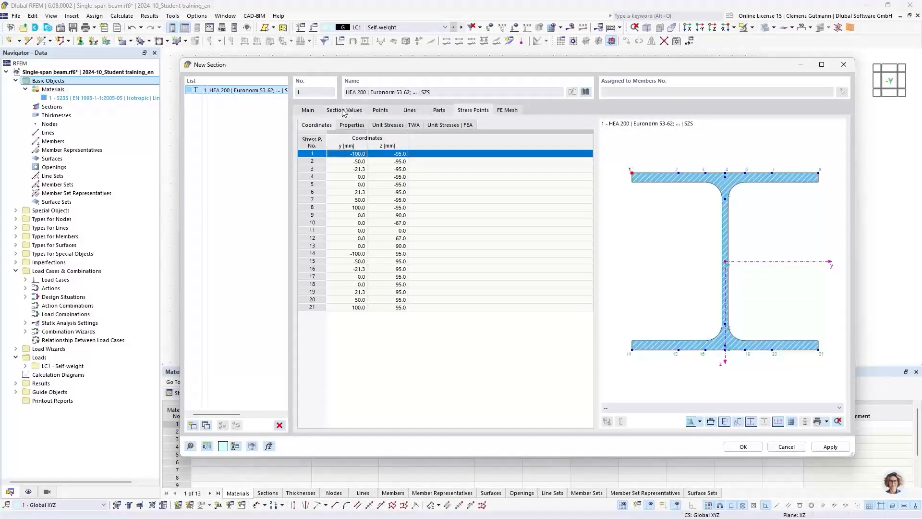
left_click(309, 110)
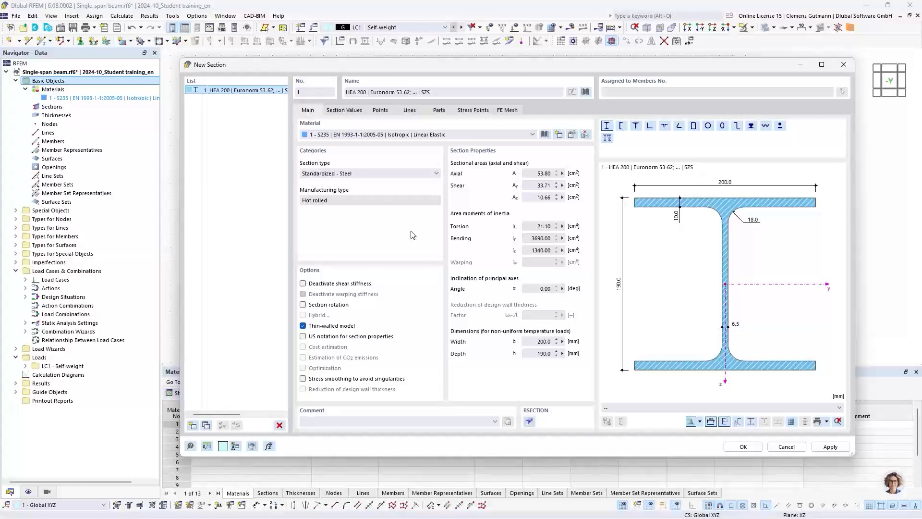
left_click(736, 447)
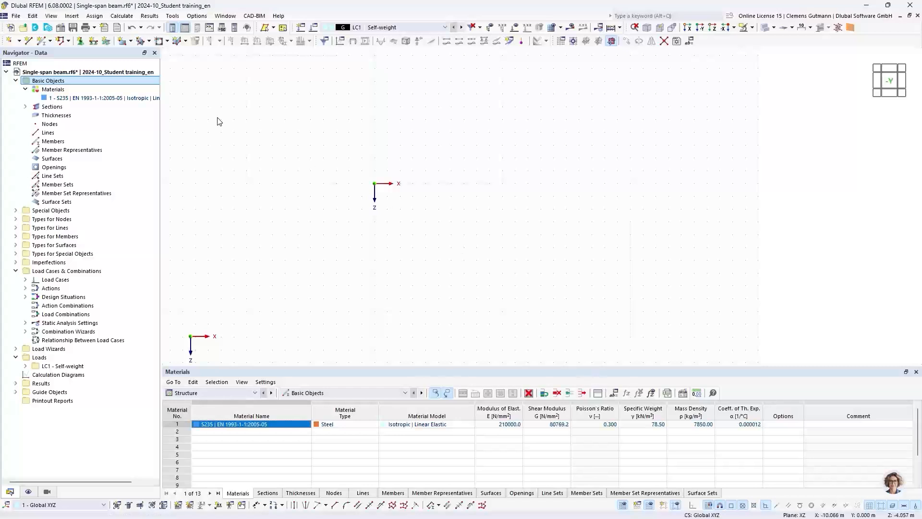
left_click(24, 108)
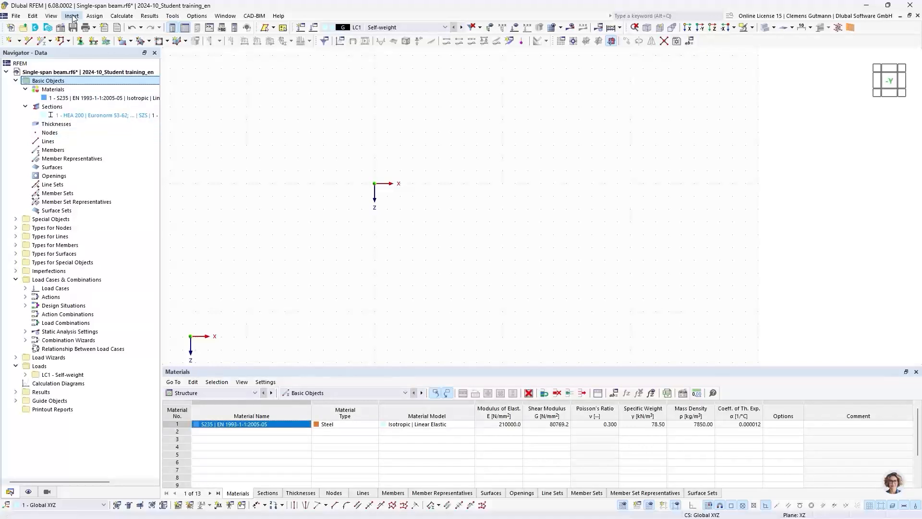
Create a single node at the coordinate system origin (X 0.000 m, Z 0.000 m) and list it under Nodes
left_click(12, 44)
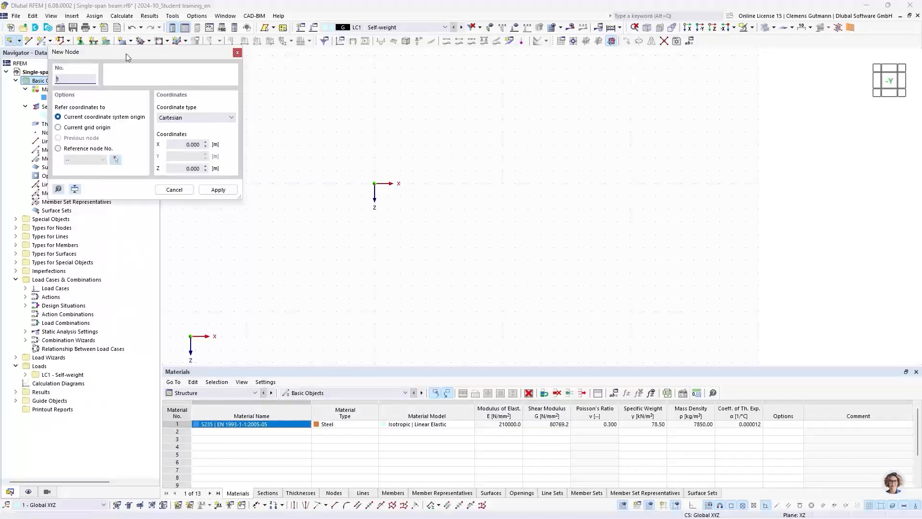
left_click_drag(126, 54, 105, 66)
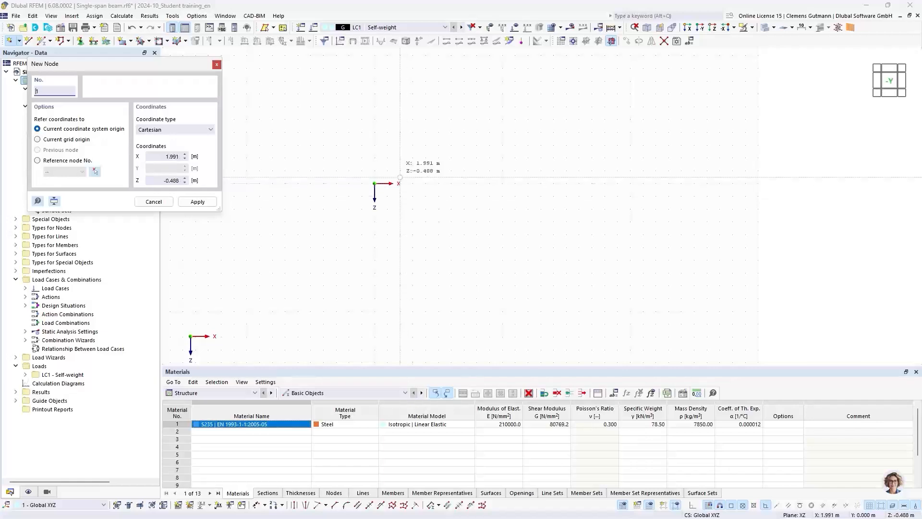
left_click(375, 184)
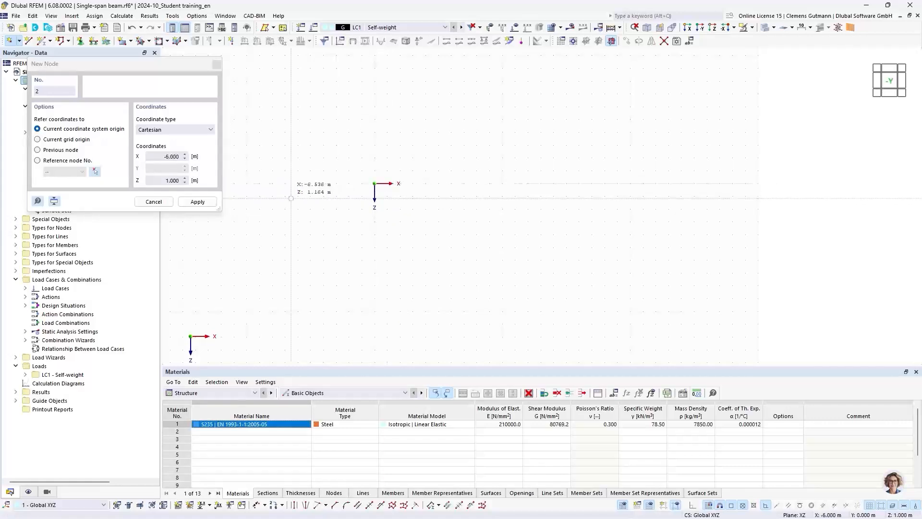
left_click(153, 202)
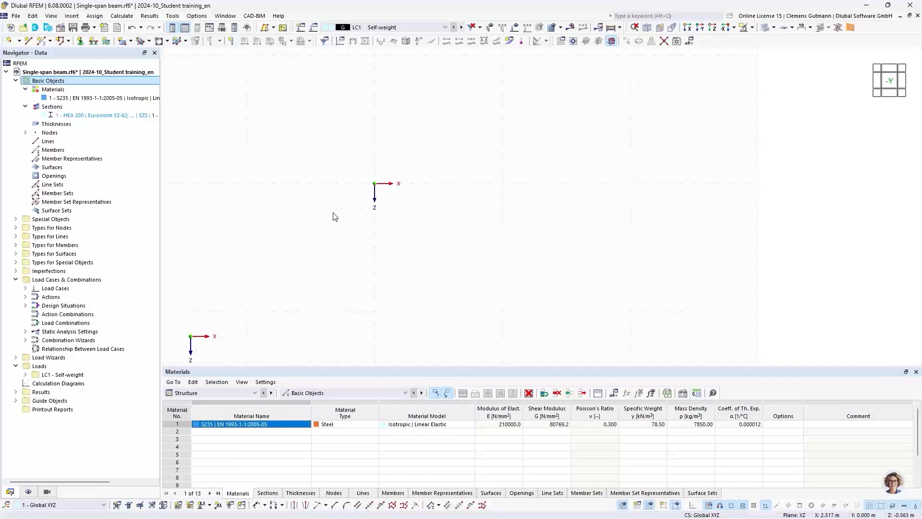
left_click(25, 133)
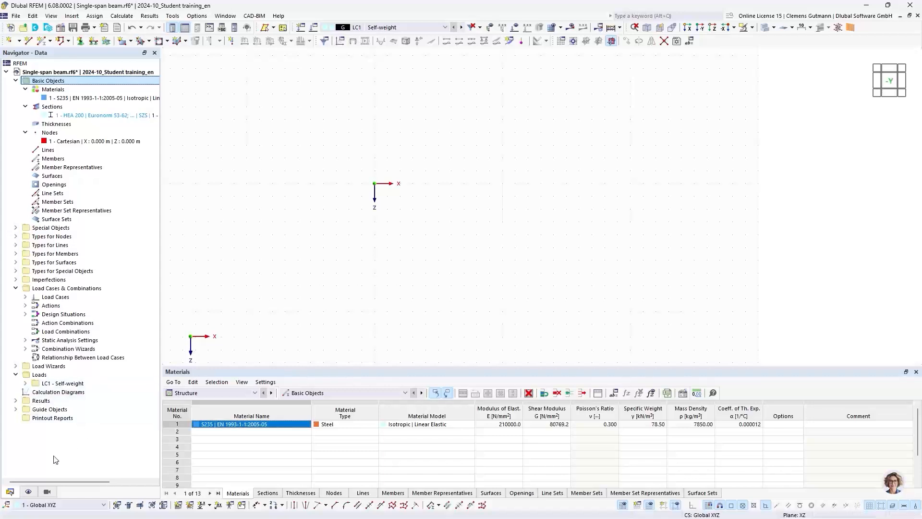
Hide the global coordinate system axes at the zero point so node 1 is visible, and return to the model data
left_click(29, 492)
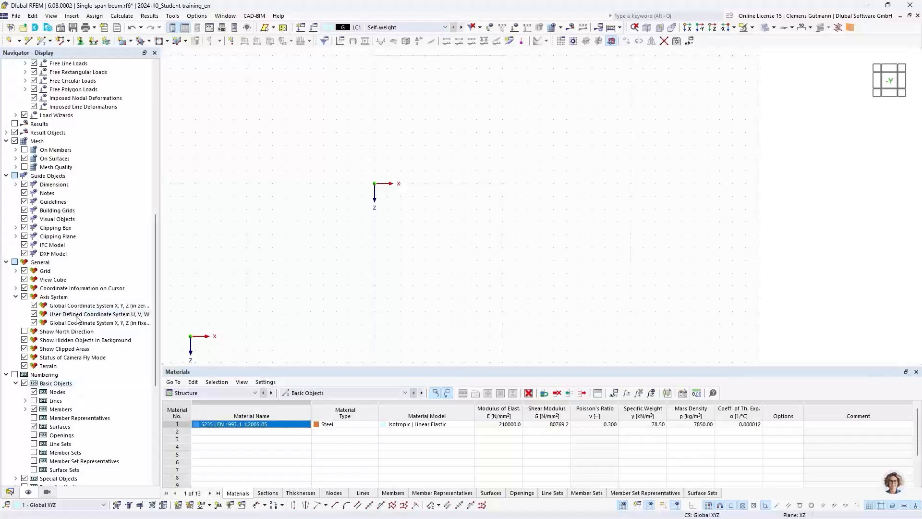
scroll(95, 258, "up", 5)
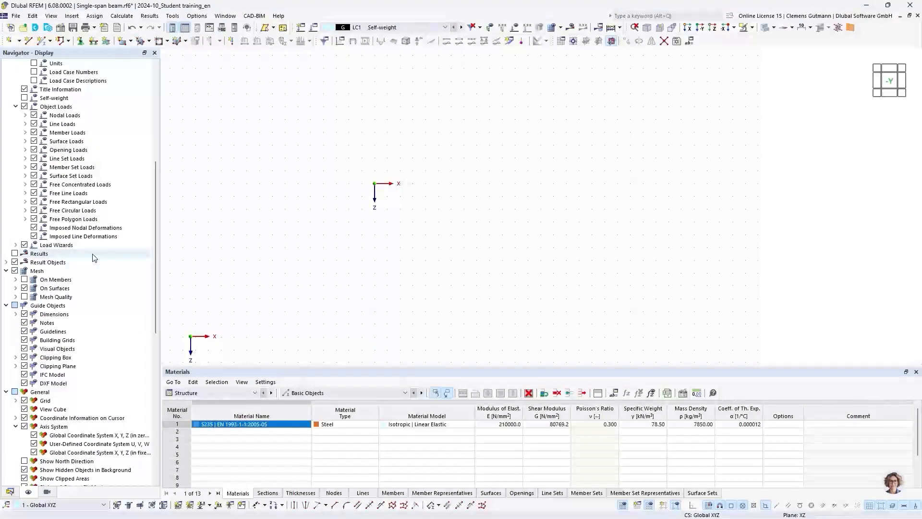
scroll(95, 258, "up", 3)
scroll(95, 258, "up", 6)
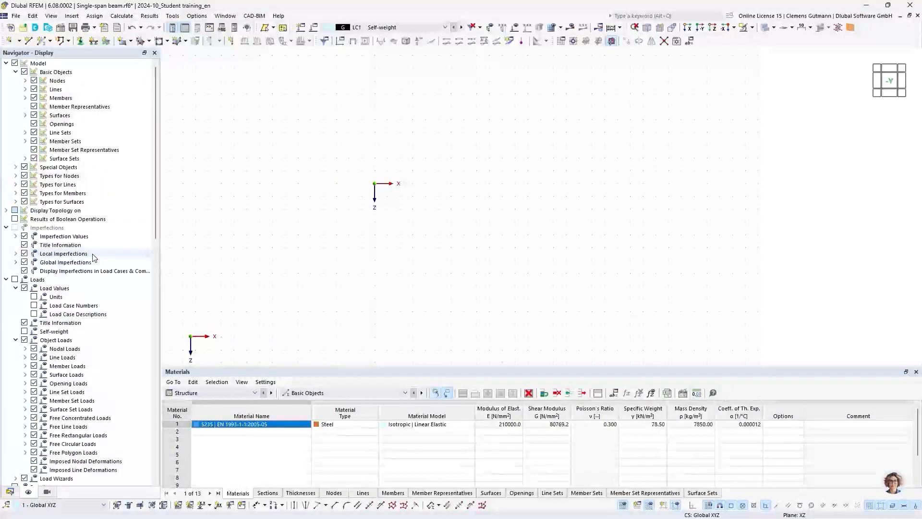
scroll(94, 257, "down", 7)
scroll(94, 257, "down", 6)
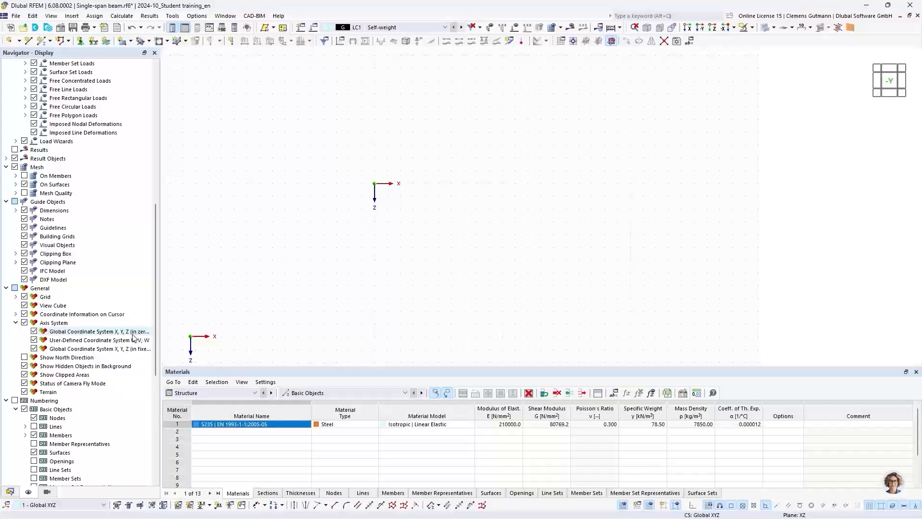
left_click(34, 332)
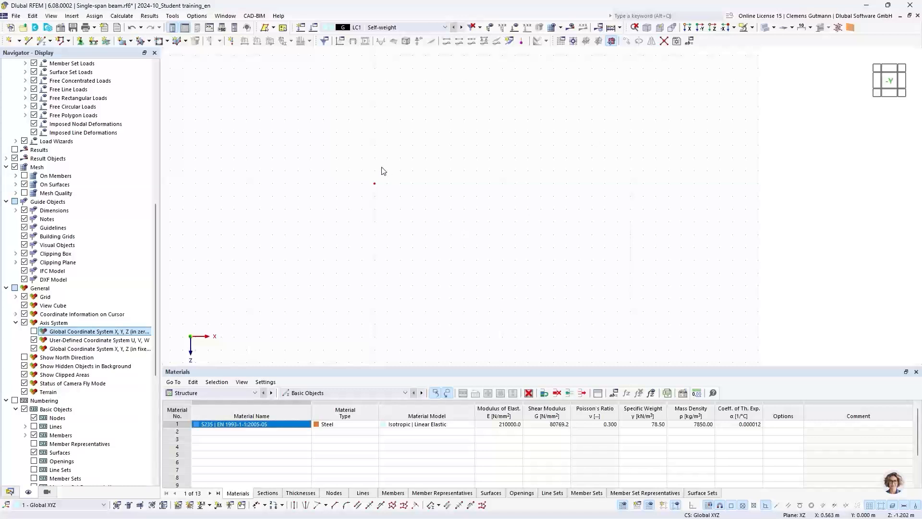
left_click_drag(356, 159, 405, 213)
left_click(371, 244)
left_click(11, 493)
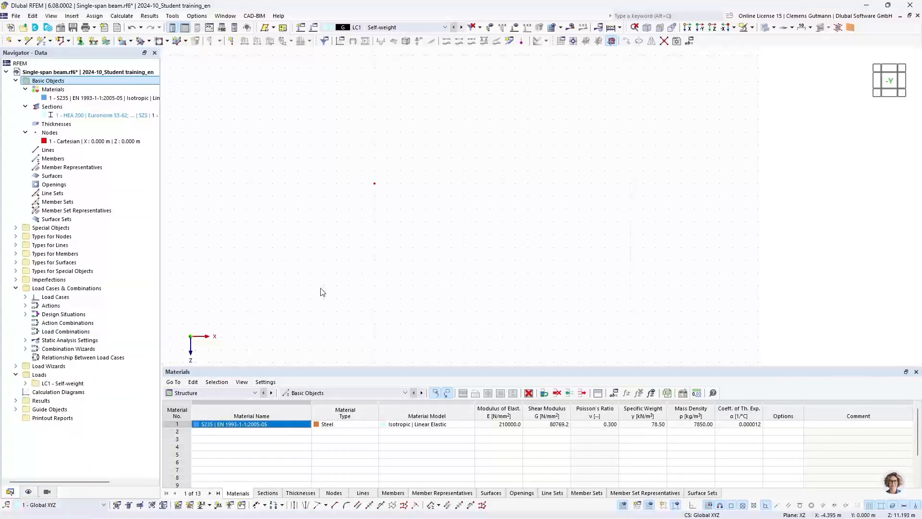
left_click(9, 42)
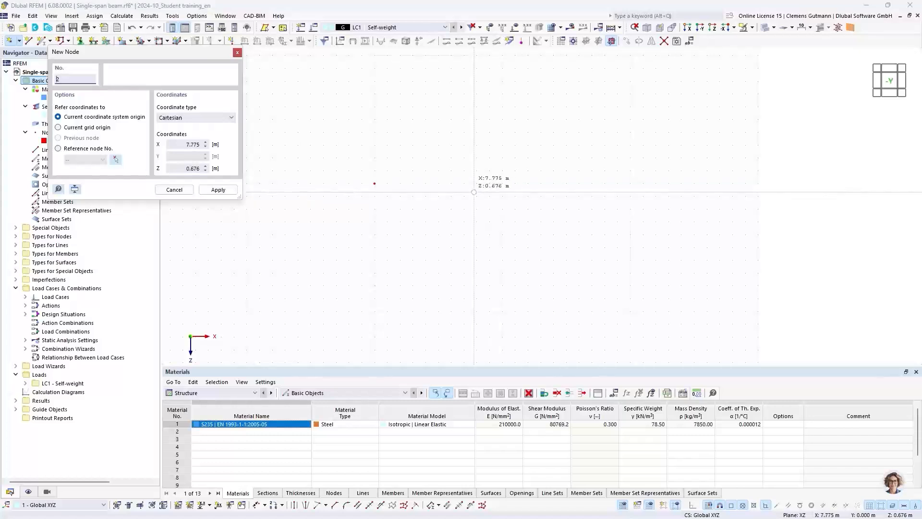
left_click(238, 53)
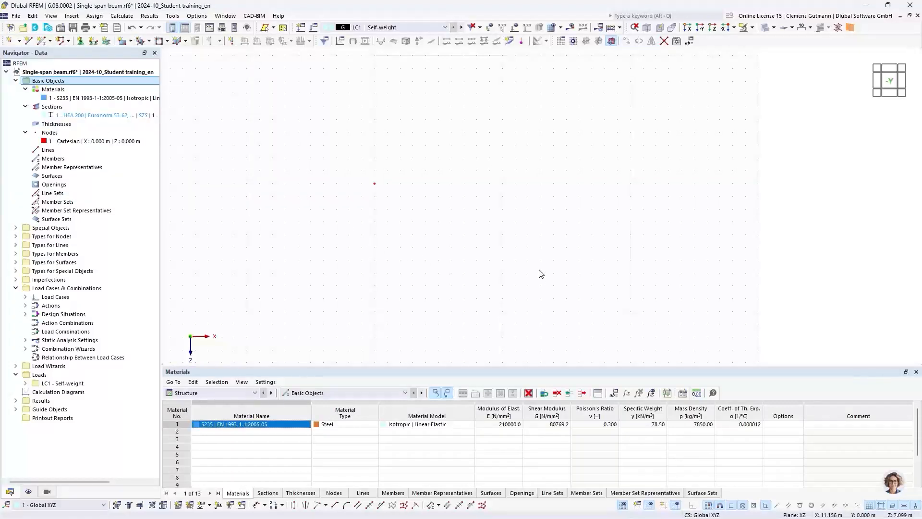
left_click(195, 16)
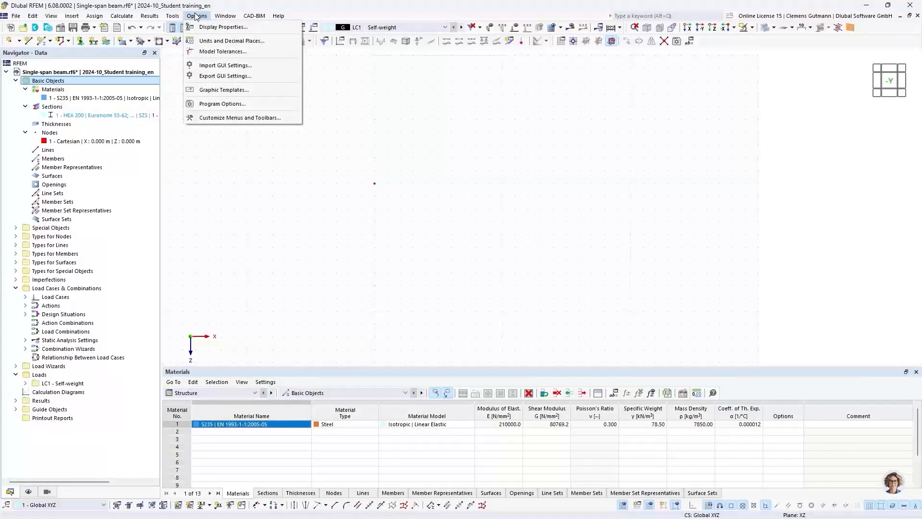
mouse_move(182, 17)
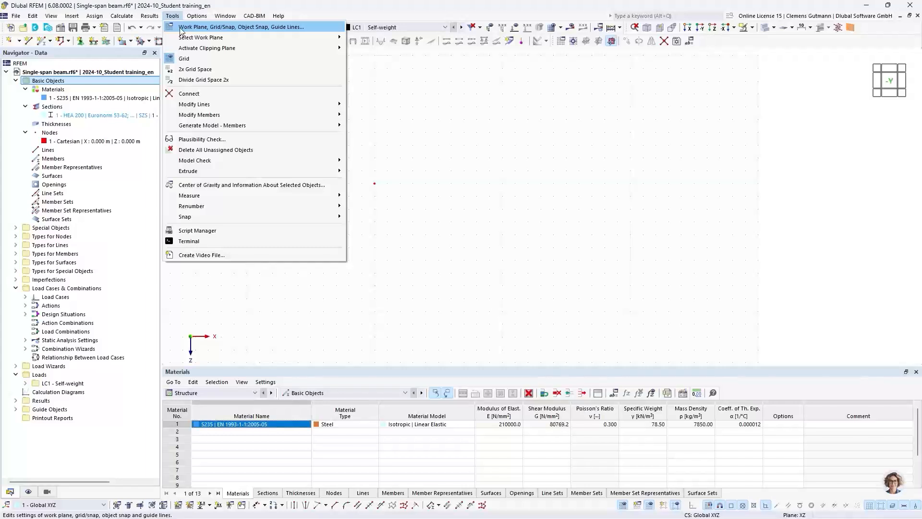
left_click(182, 27)
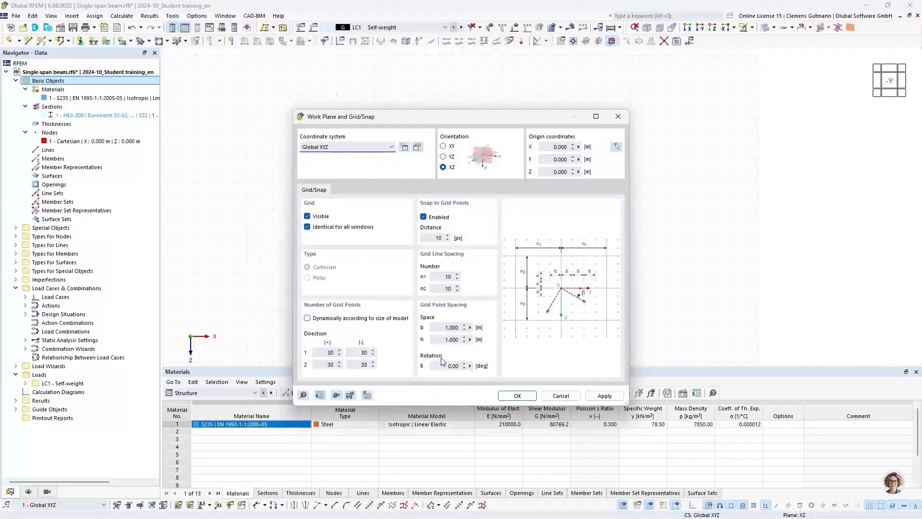
double_click(441, 328)
type("0,5")
double_click(435, 340)
type("0,5")
key("Tab")
left_click_drag(448, 118, 312, 109)
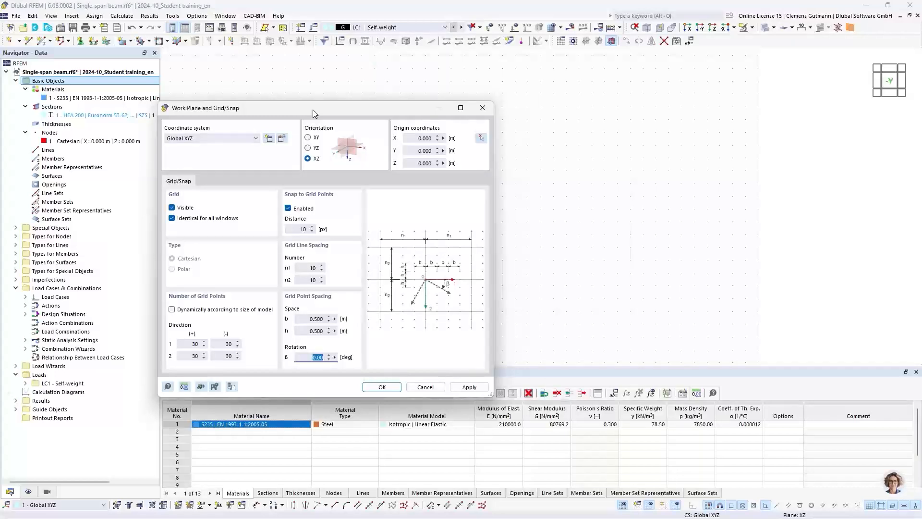
left_click(426, 387)
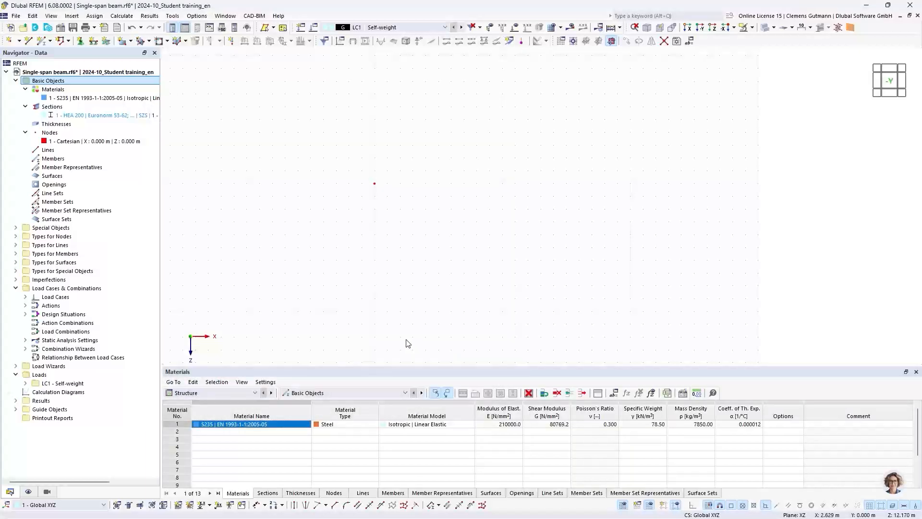
Enlarge the table area below the model and display the Nodes table of the basic objects
left_click_drag(385, 365, 393, 334)
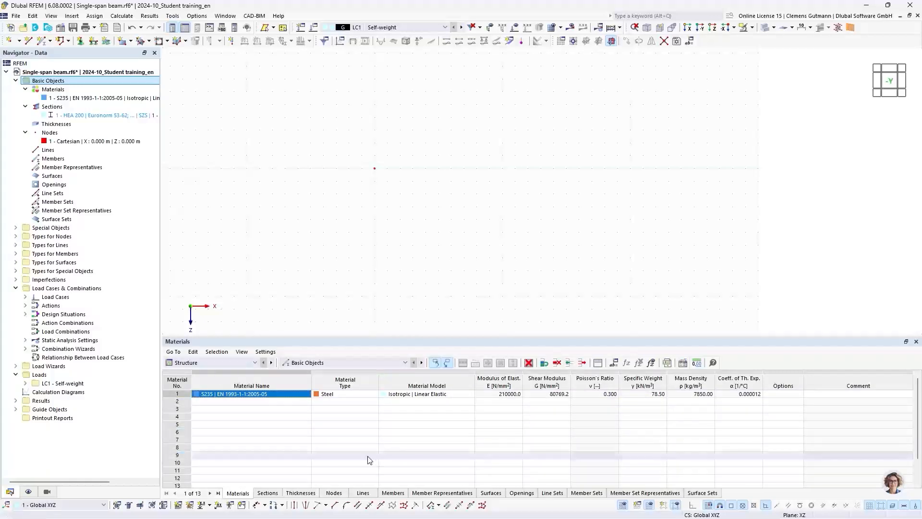
left_click(249, 360)
left_click(248, 360)
left_click(327, 362)
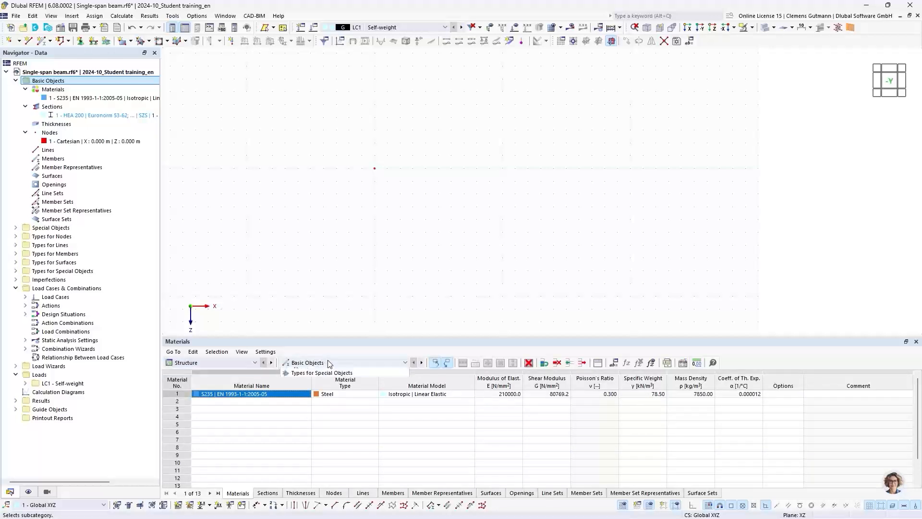
left_click(328, 363)
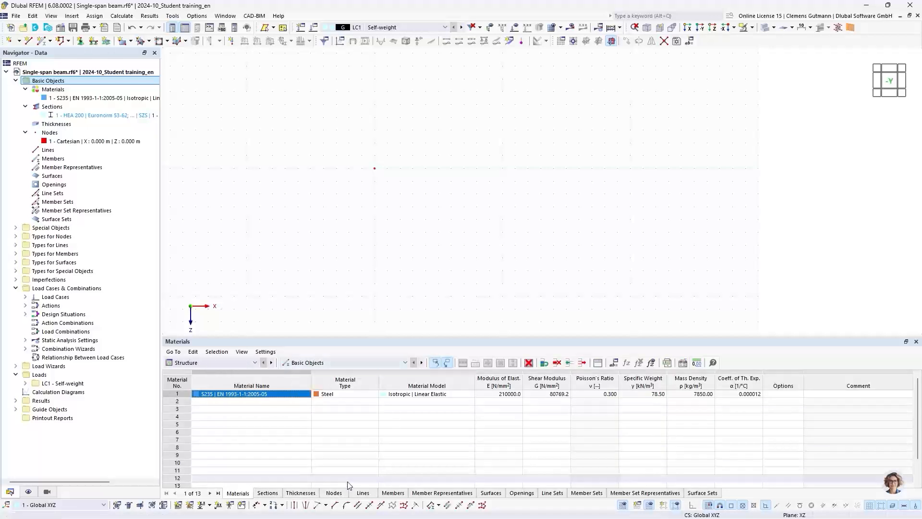
left_click(345, 493)
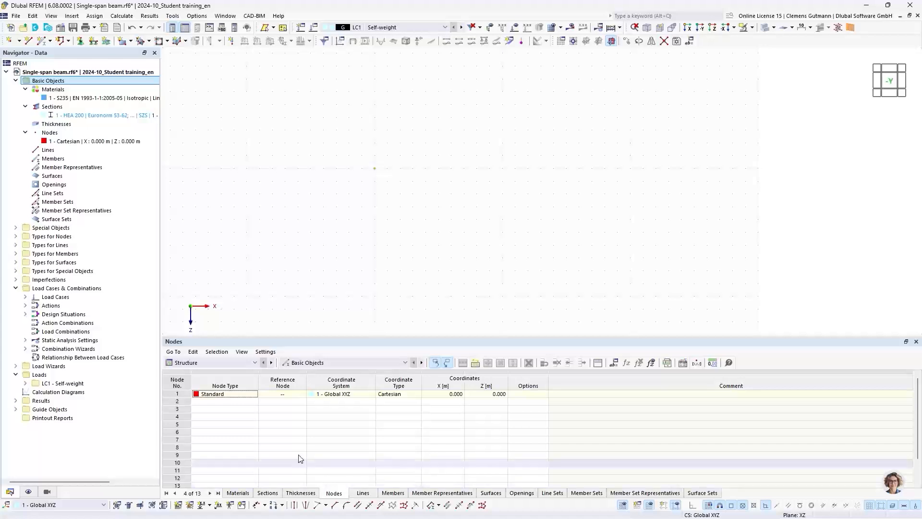
Add a second standard node at X 7.500 m and Z 0.000 m in the Nodes table
left_click(205, 401)
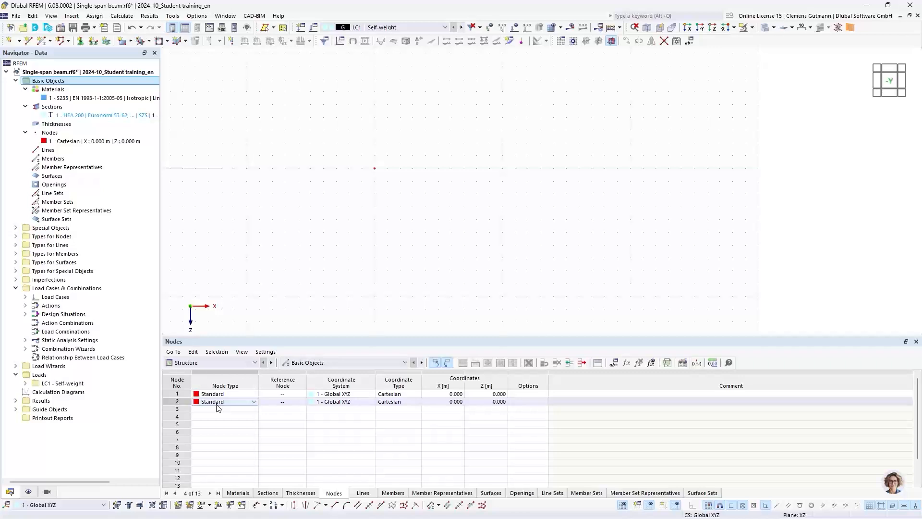
left_click(447, 402)
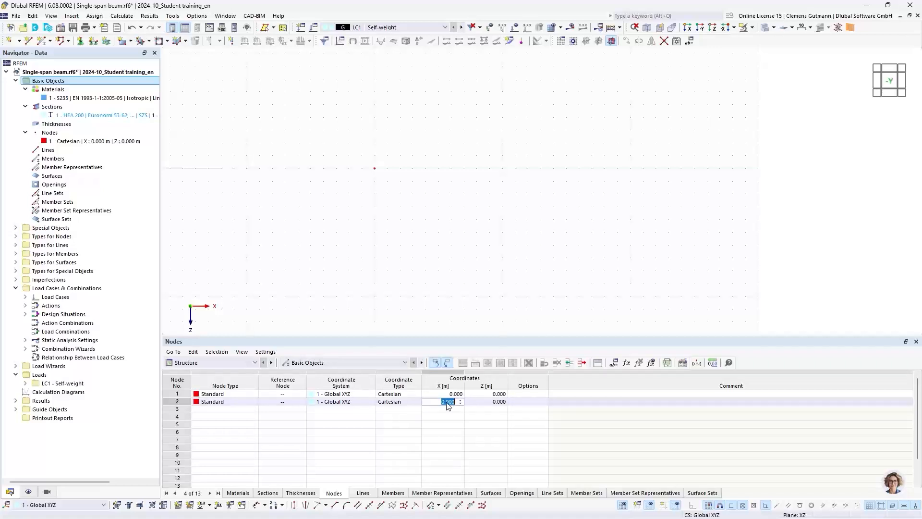
type("7,5")
key("Tab")
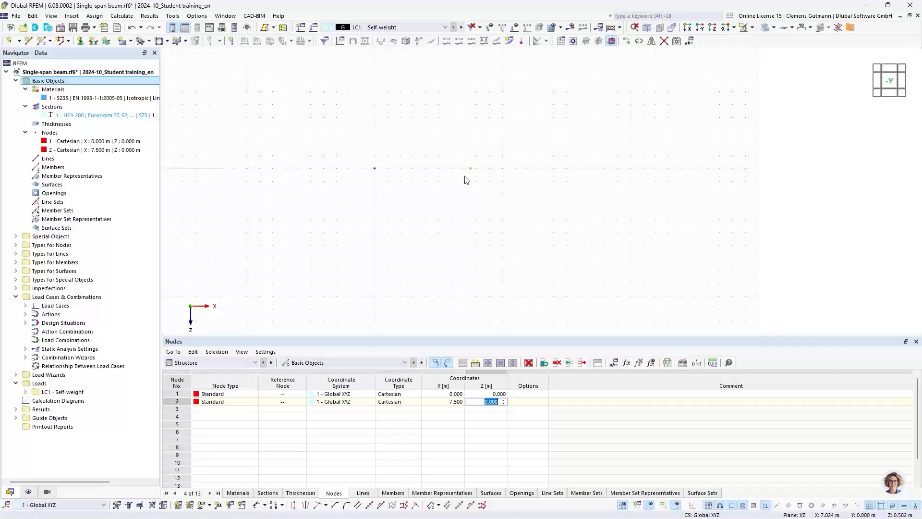
left_click(230, 411)
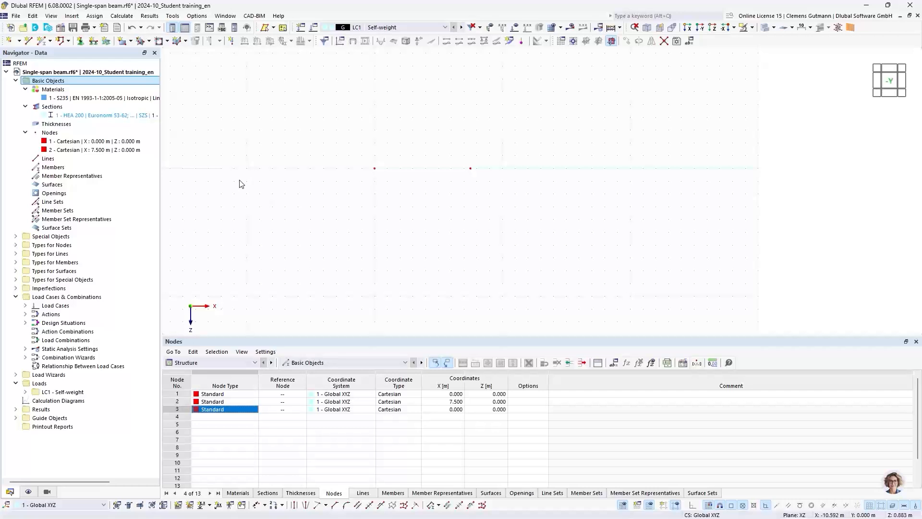
Create a polyline connecting node 1 and node 2
right_click(39, 160)
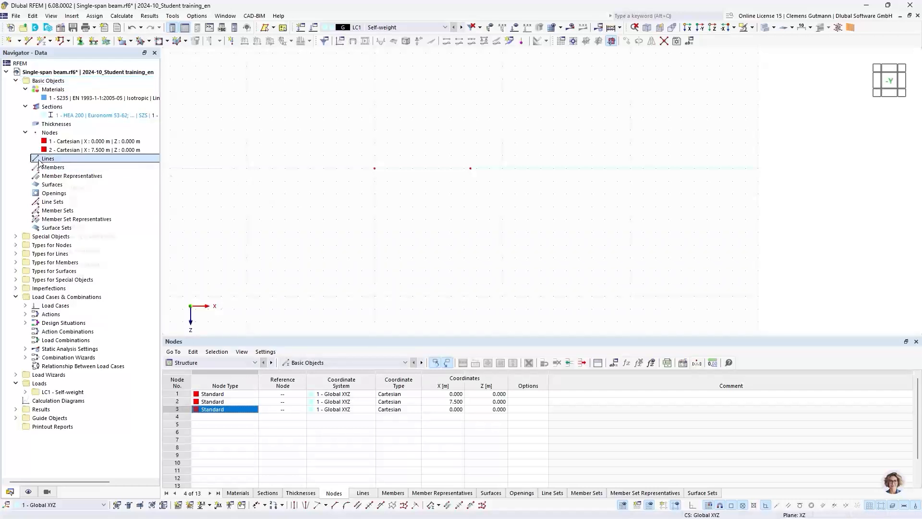
mouse_move(66, 177)
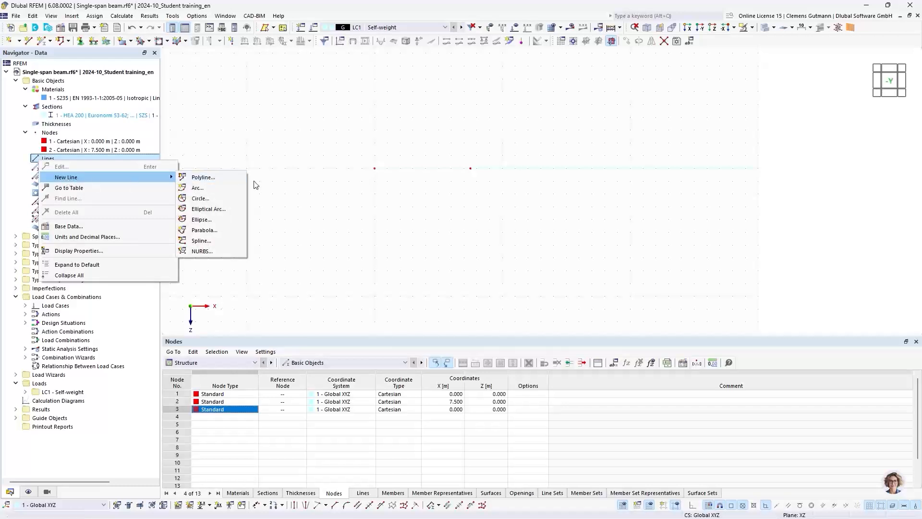
left_click(216, 177)
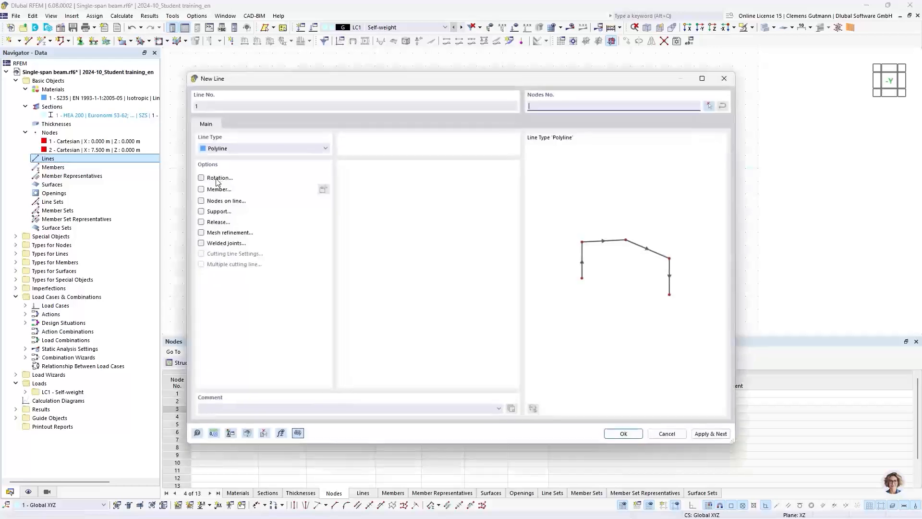
left_click(710, 106)
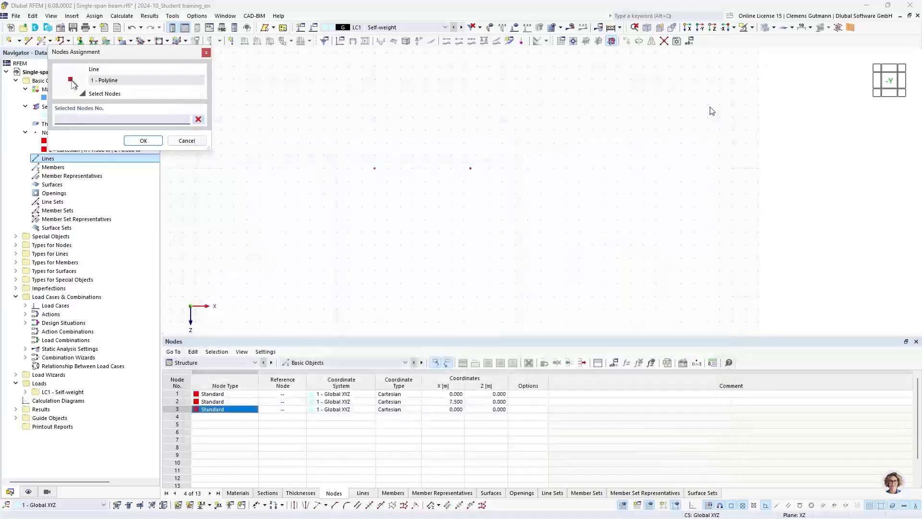
left_click(375, 168)
left_click(470, 168)
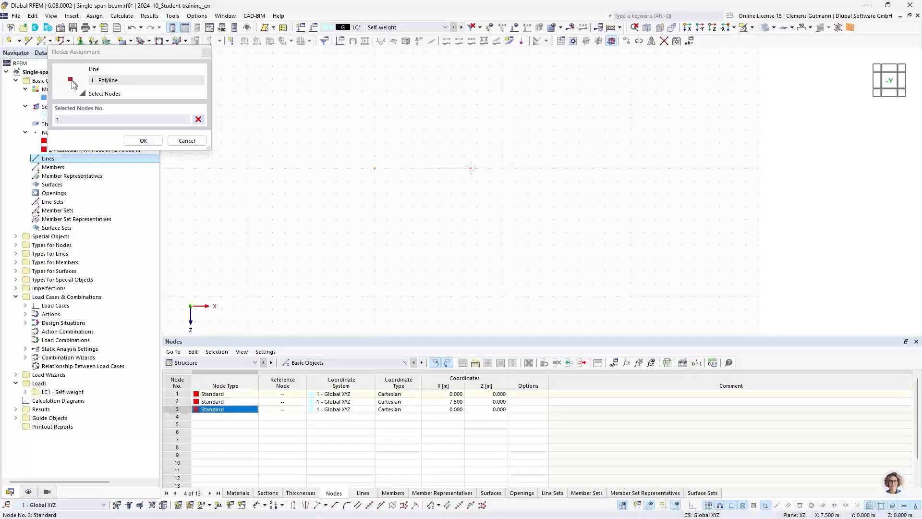
left_click(146, 140)
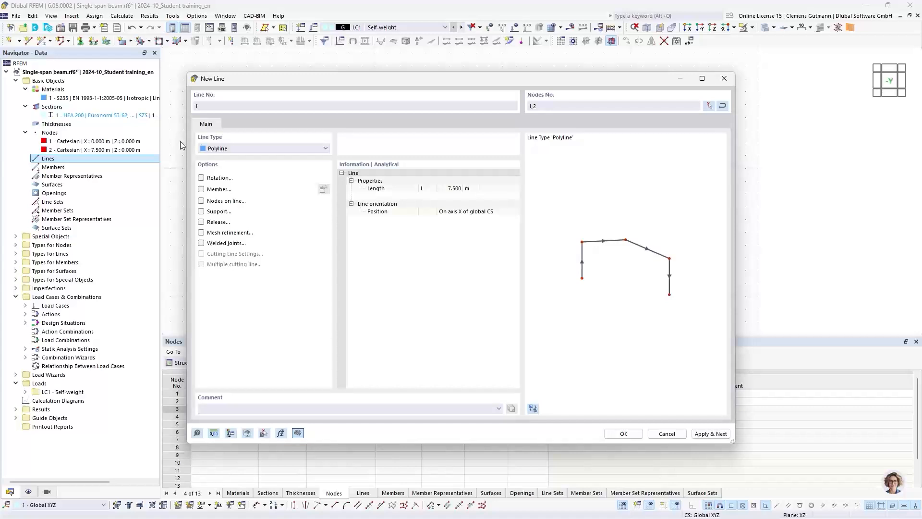
left_click(622, 433)
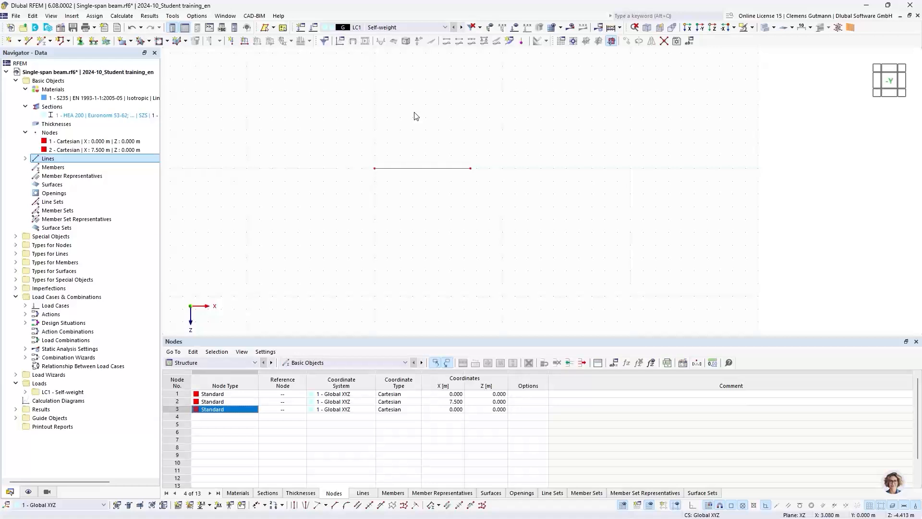
Edit the line between nodes 1 and 2 and enable its Member option to start a new member on it
right_click(55, 171)
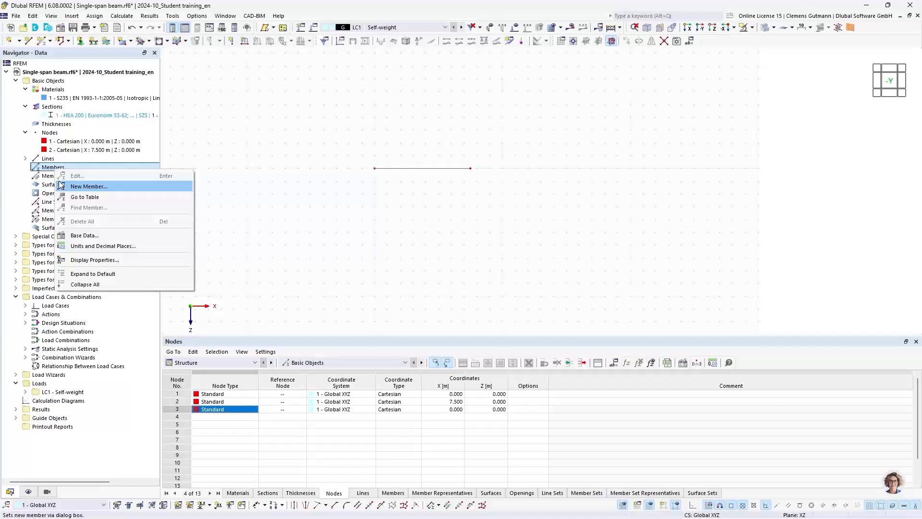
left_click(61, 185)
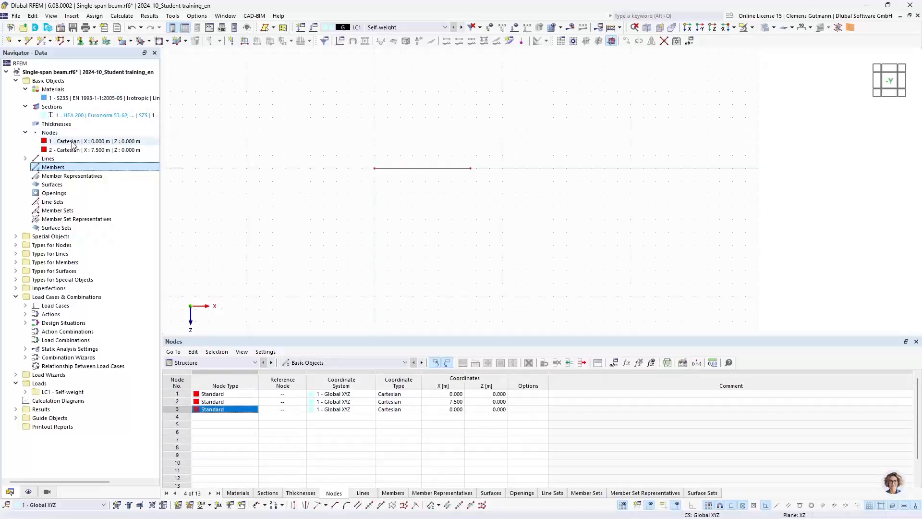
double_click(425, 173)
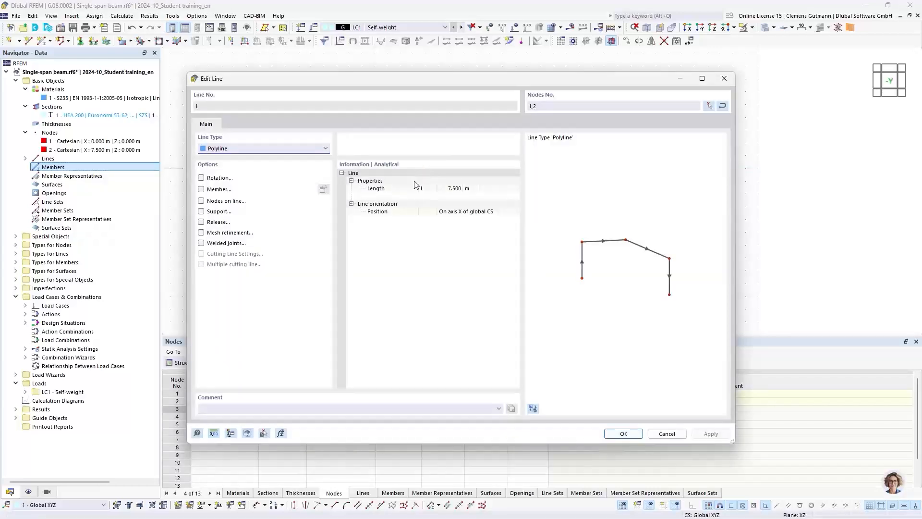
left_click(201, 189)
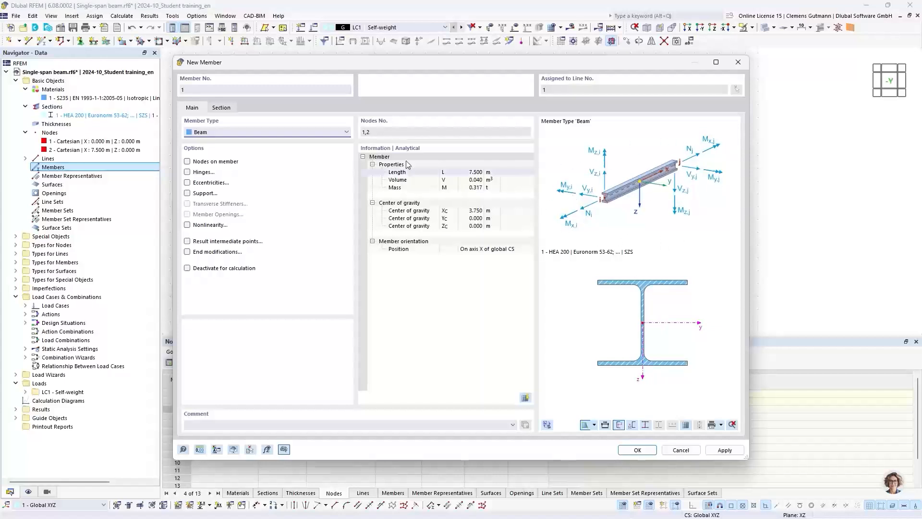
Switch the new member's type to Truss to compare its internal forces diagram, and set it back to Beam
left_click(222, 132)
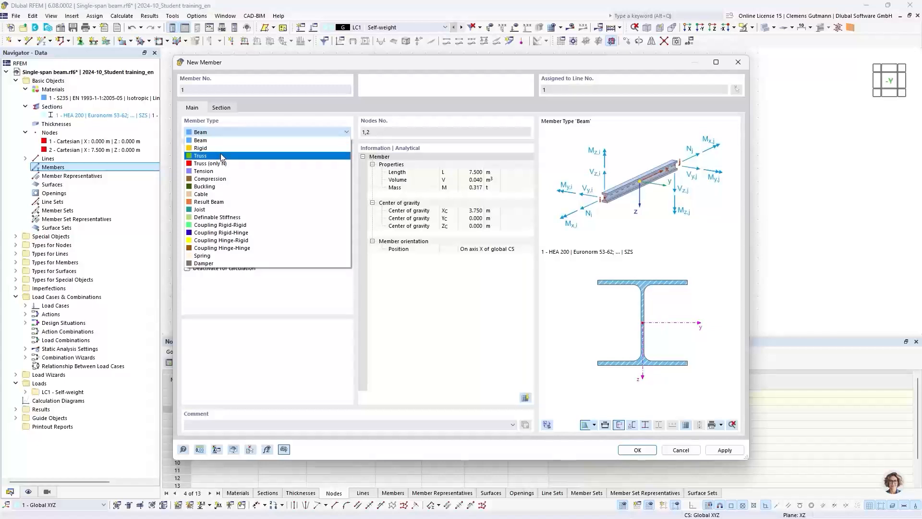
left_click(223, 156)
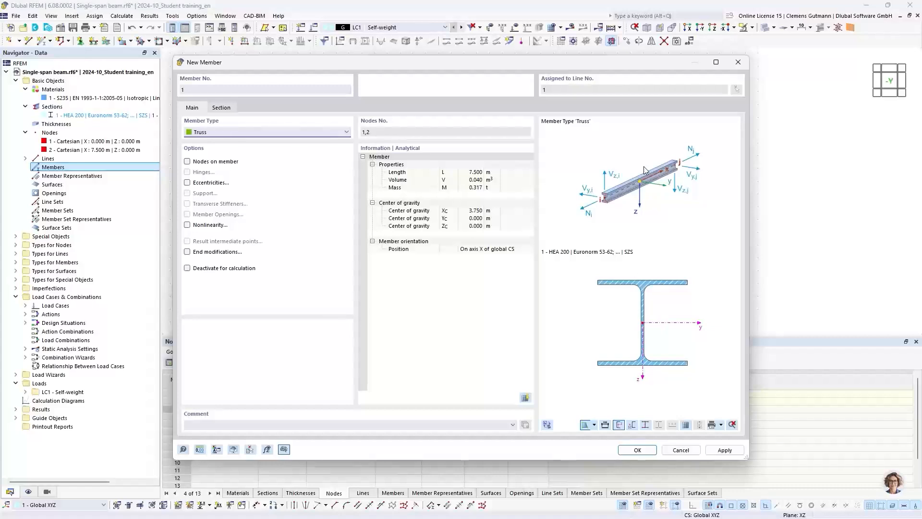
left_click(310, 133)
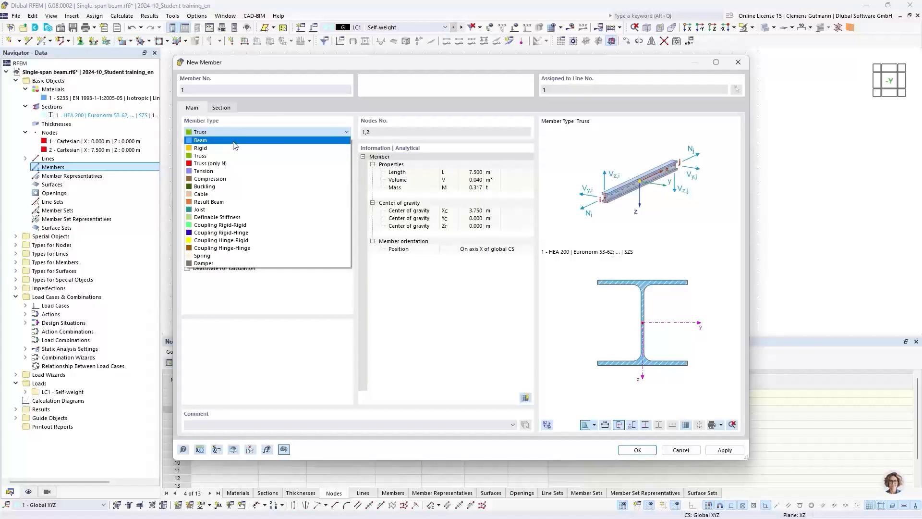
left_click(234, 145)
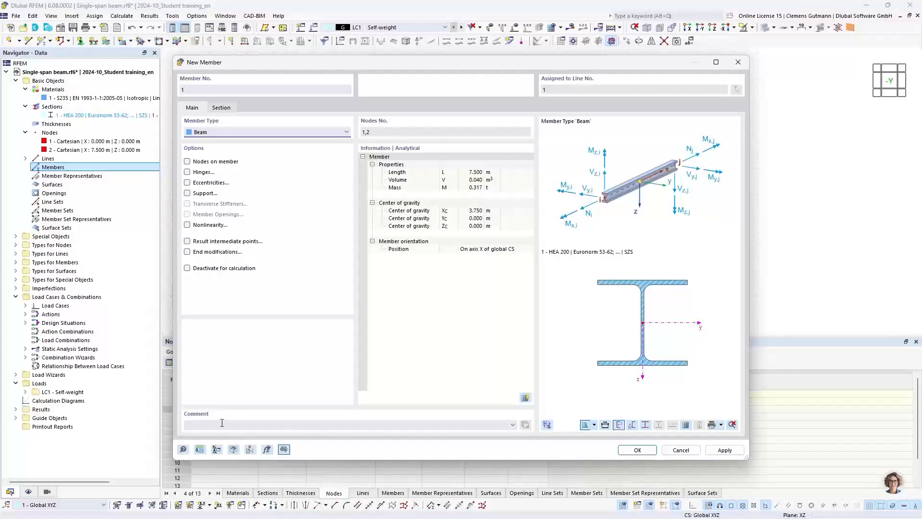
Open the online manual page for the new member's main settings and examine the member type descriptions from Beam to Truss
left_click(183, 450)
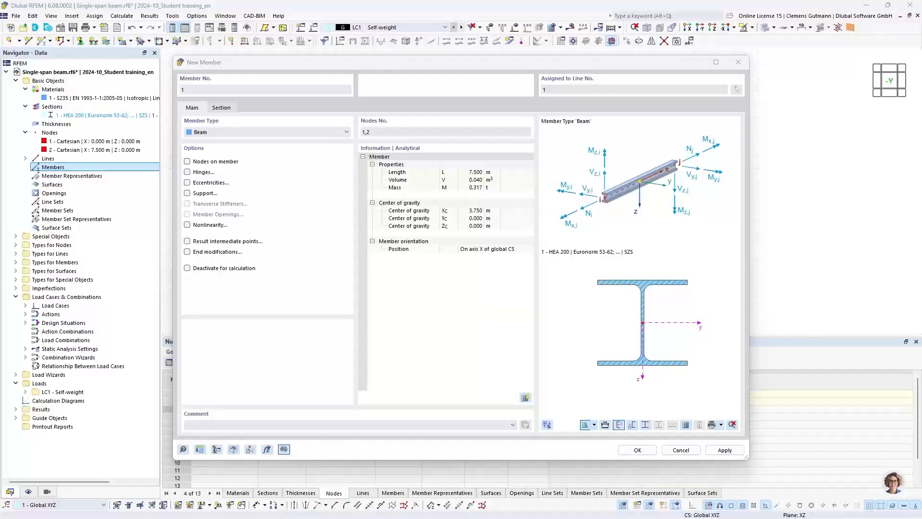
left_click_drag(0, 72, 519, 1)
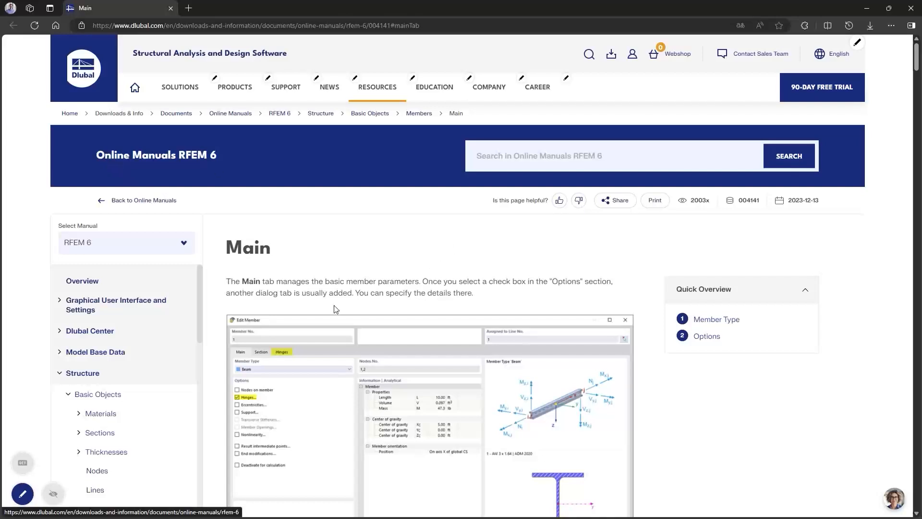
scroll(406, 310, "down", 1)
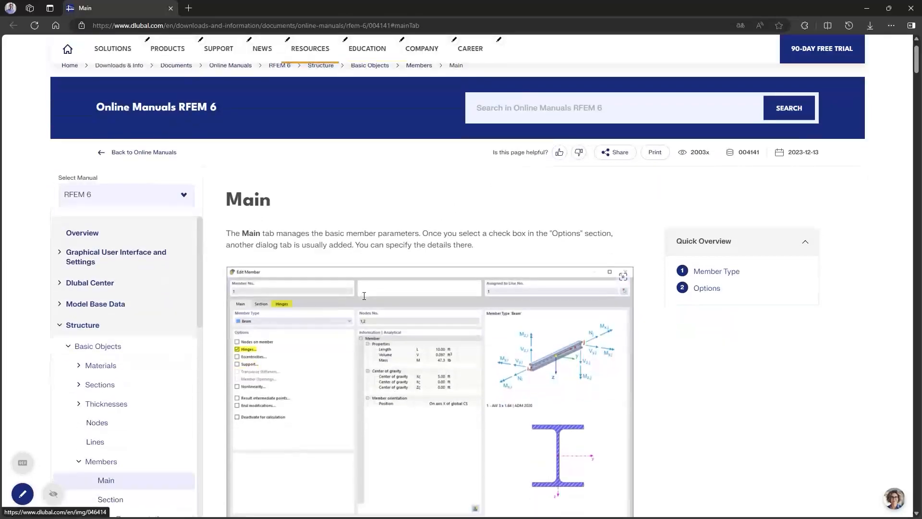
scroll(413, 312, "down", 2)
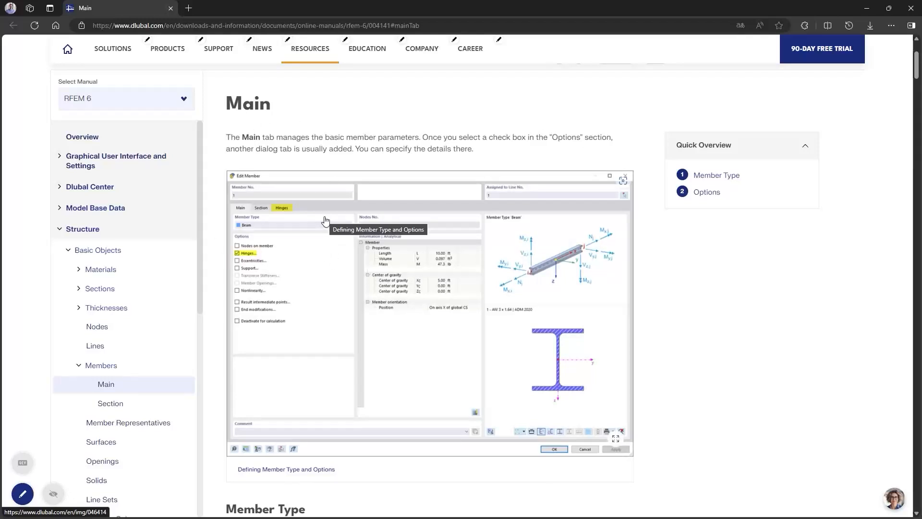
scroll(325, 221, "up", 2)
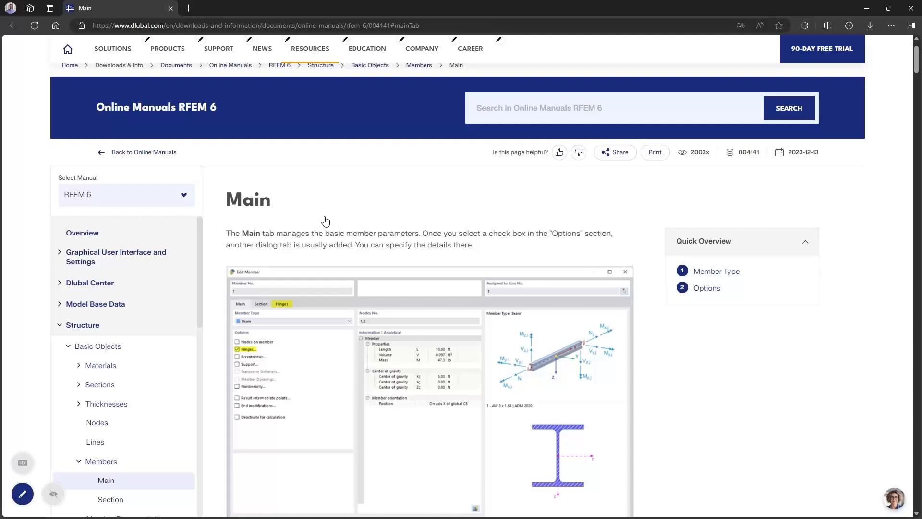
scroll(308, 288, "down", 4)
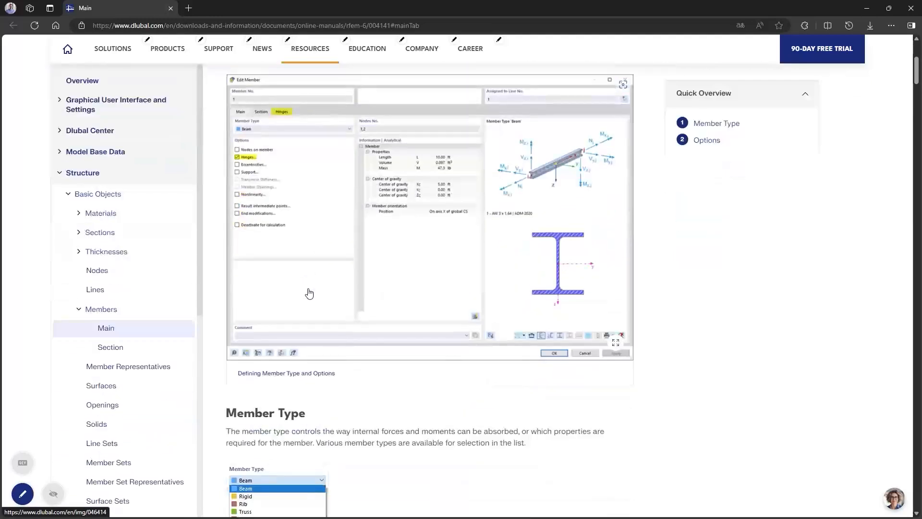
scroll(309, 293, "down", 6)
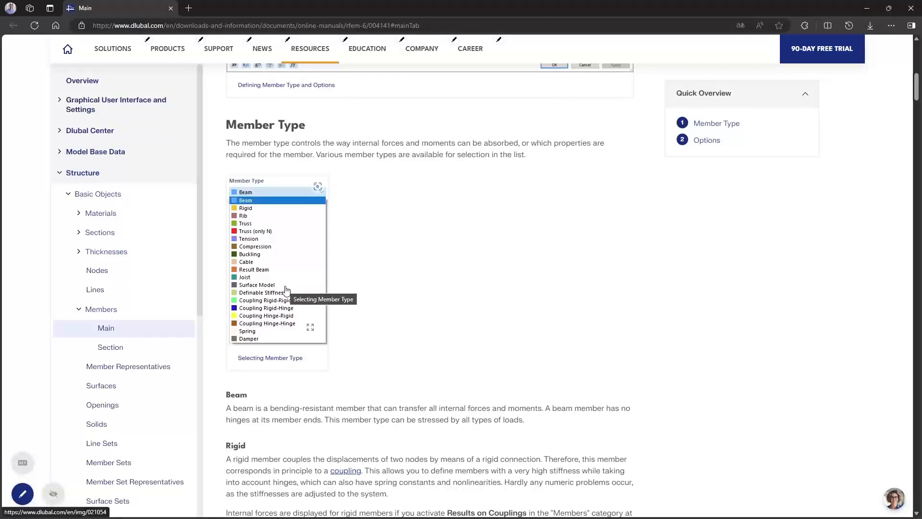
scroll(356, 233, "down", 4)
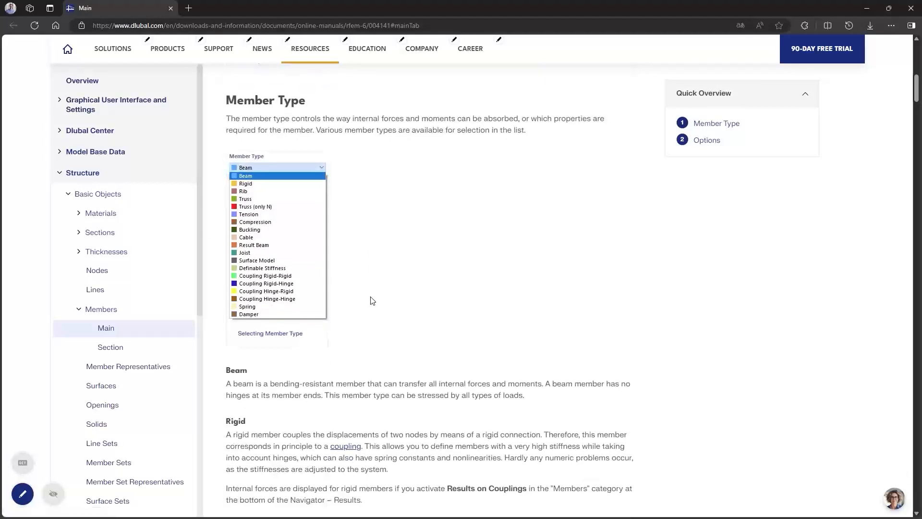
scroll(349, 337, "down", 5)
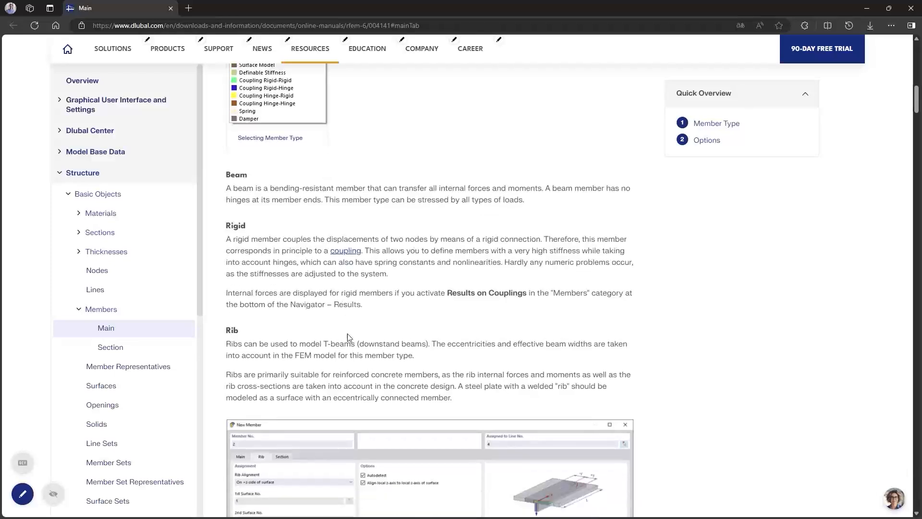
scroll(345, 340, "down", 11)
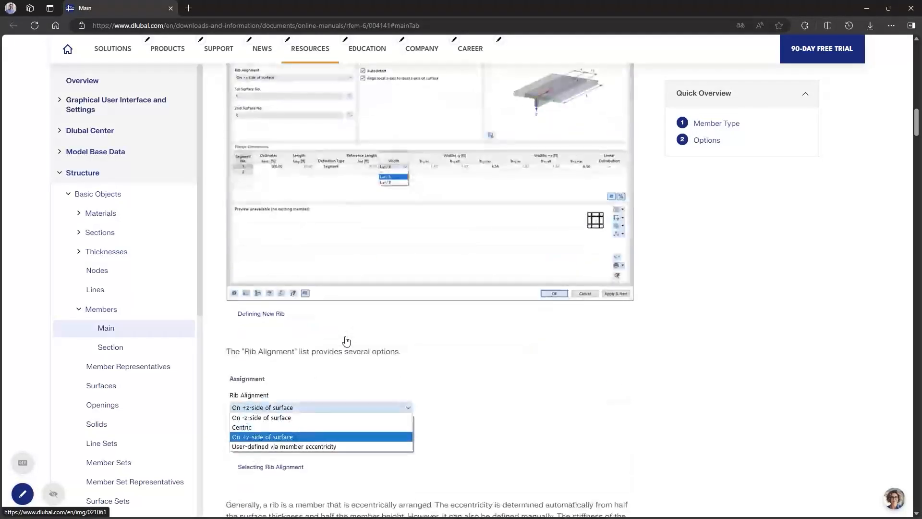
scroll(345, 340, "down", 3)
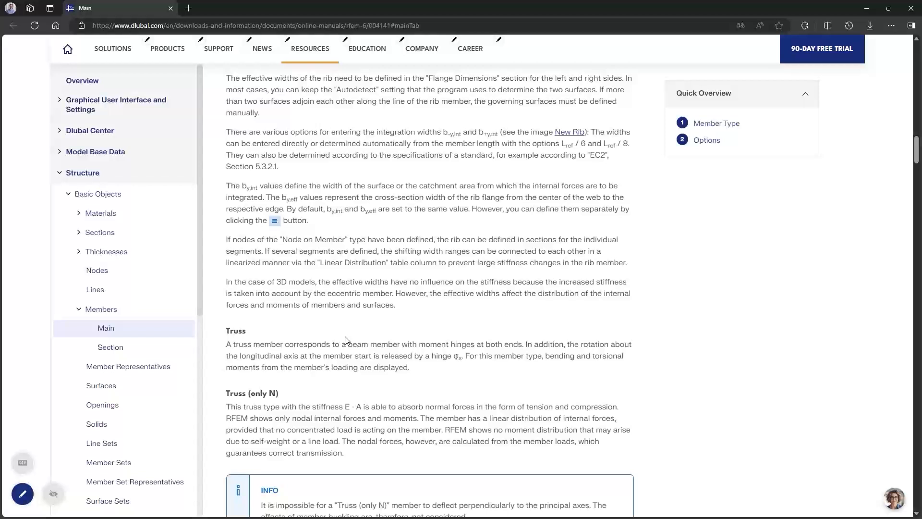
scroll(346, 340, "up", 5)
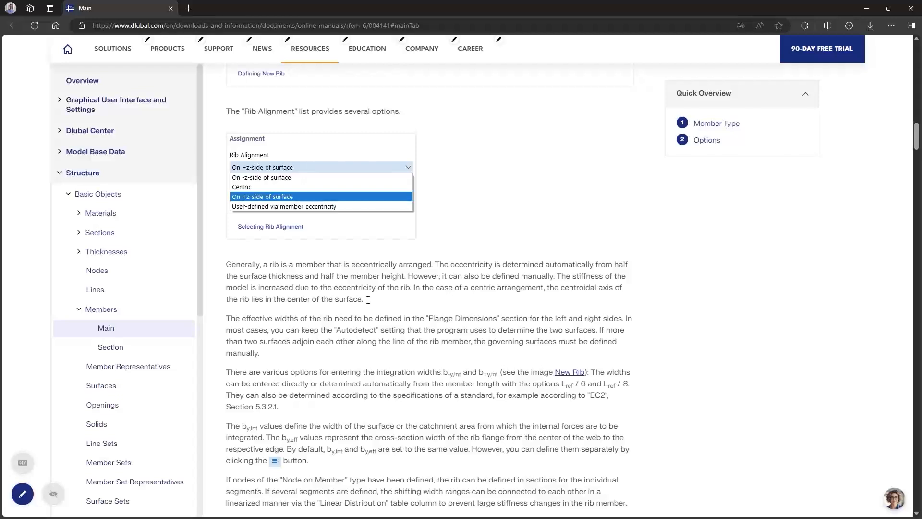
left_click(914, 6)
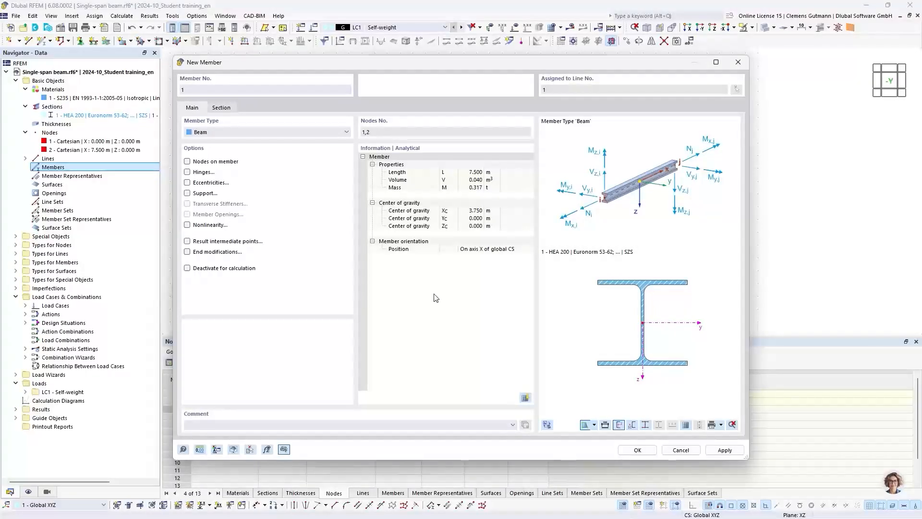
Create the Beam member with section 1 - HEA 200 in S235 at the member start and confirm the line edit
left_click(284, 137)
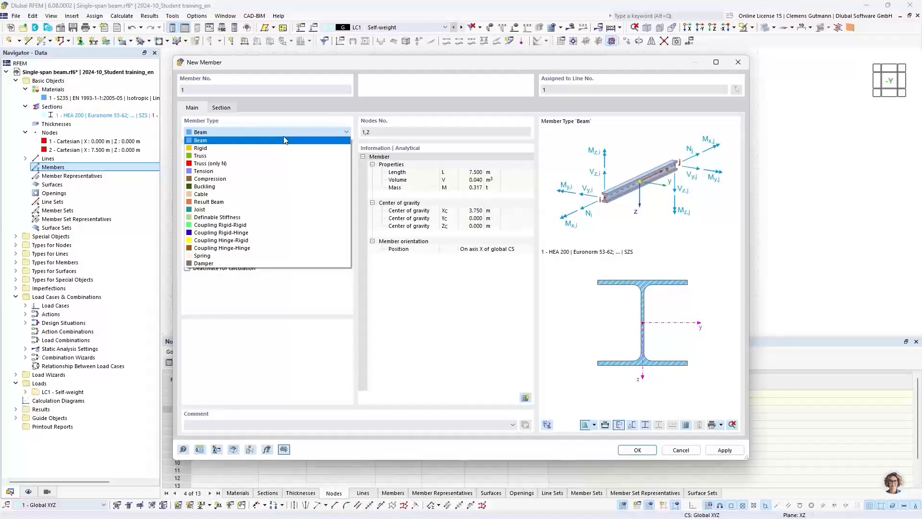
left_click(284, 138)
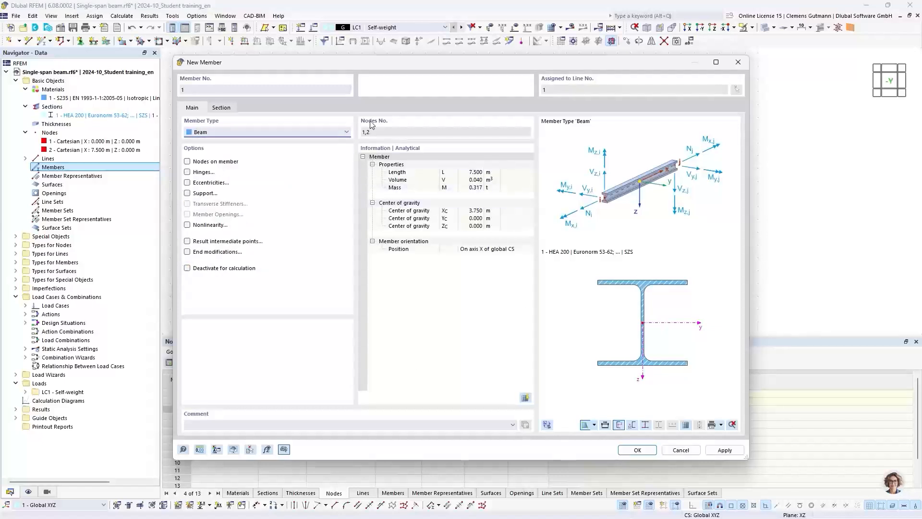
left_click(221, 108)
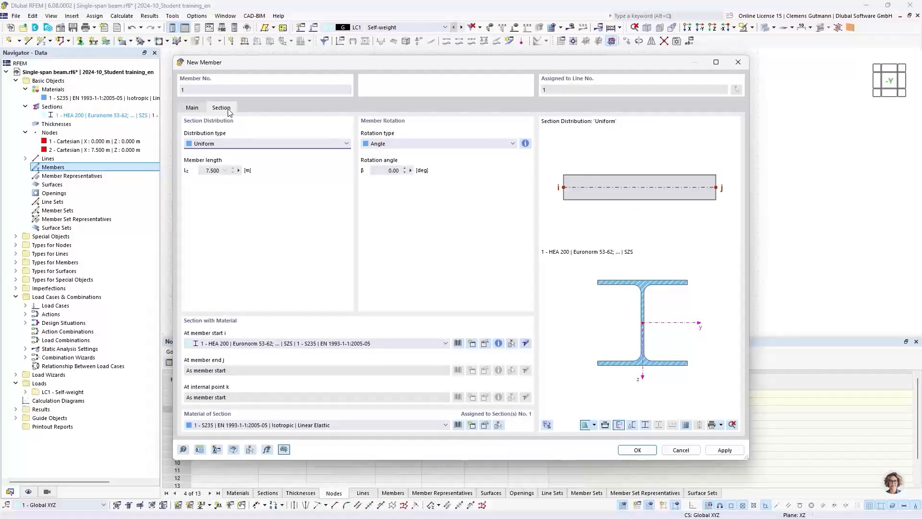
left_click(210, 346)
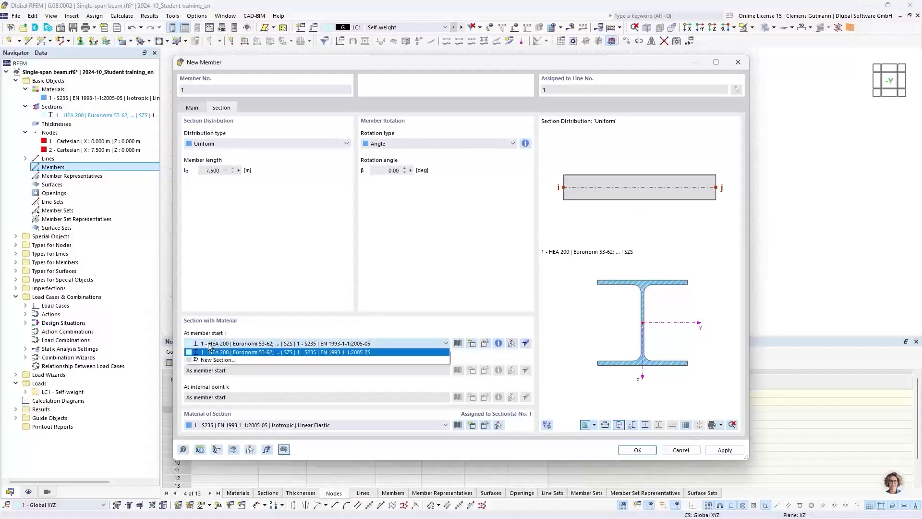
left_click(243, 356)
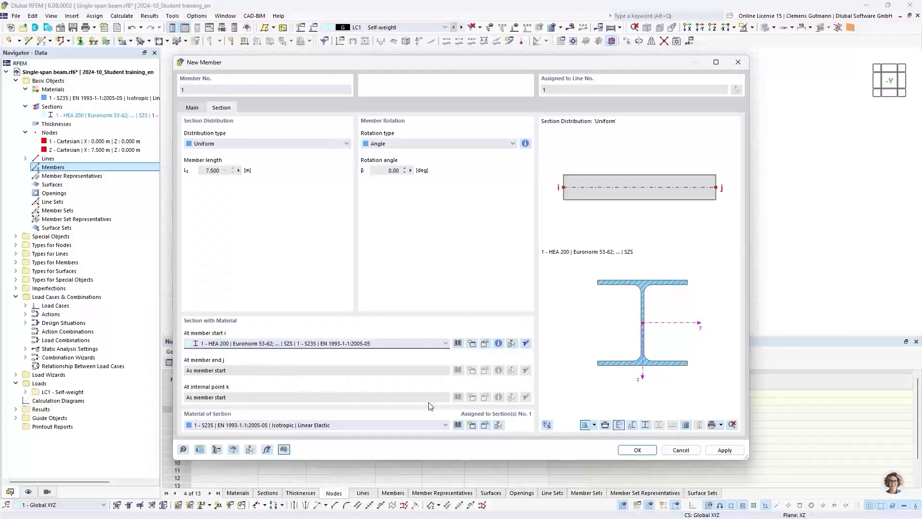
left_click(639, 451)
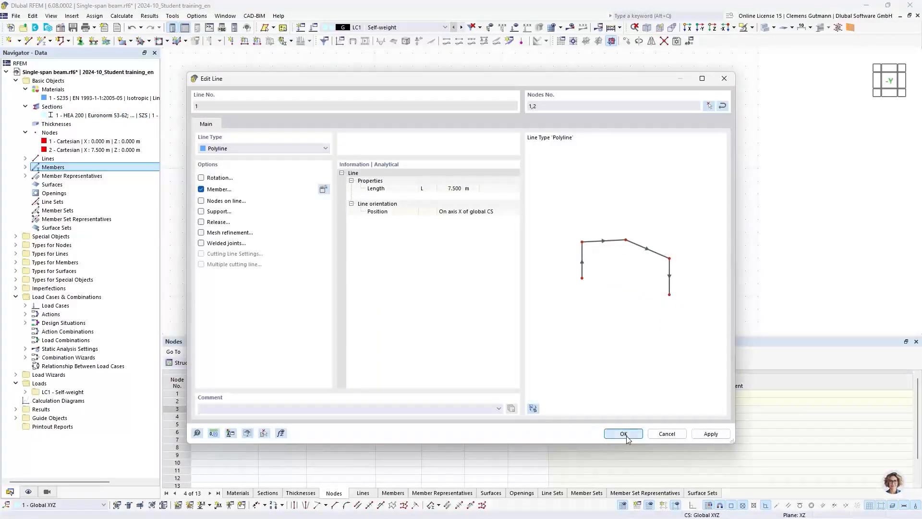
left_click(623, 433)
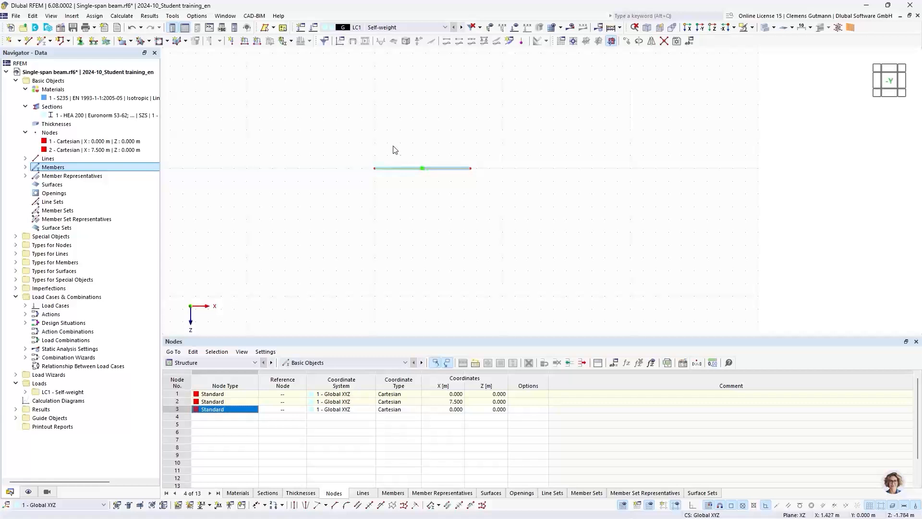
Inspect the beam's I-section at its start in an oblique 3D view and display the model as wireframe
scroll(385, 149, "up", 5)
scroll(377, 211, "up", 3)
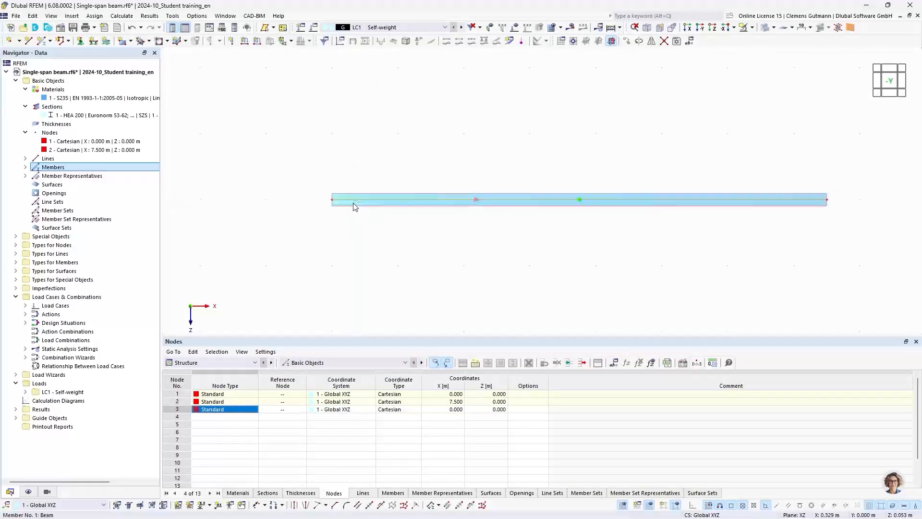
middle_click_drag(435, 232, 315, 222)
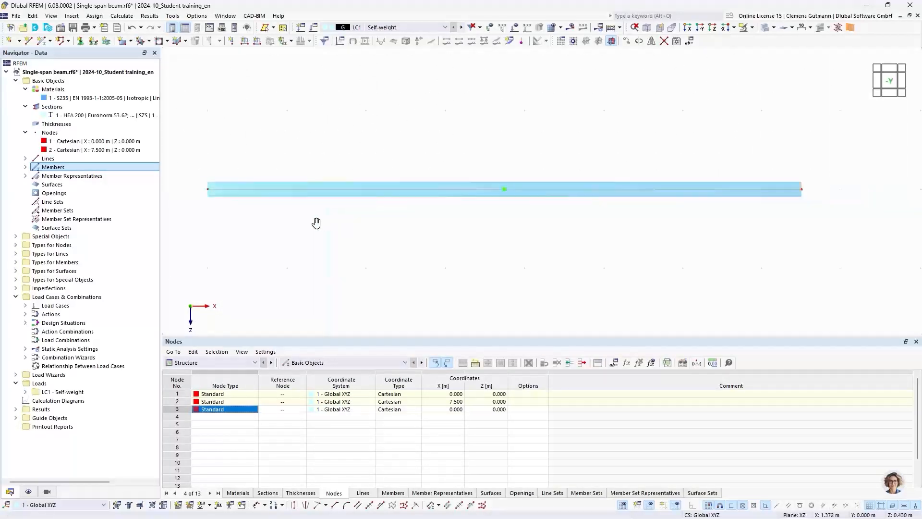
middle_click_drag(251, 229, 340, 249, "ctrl")
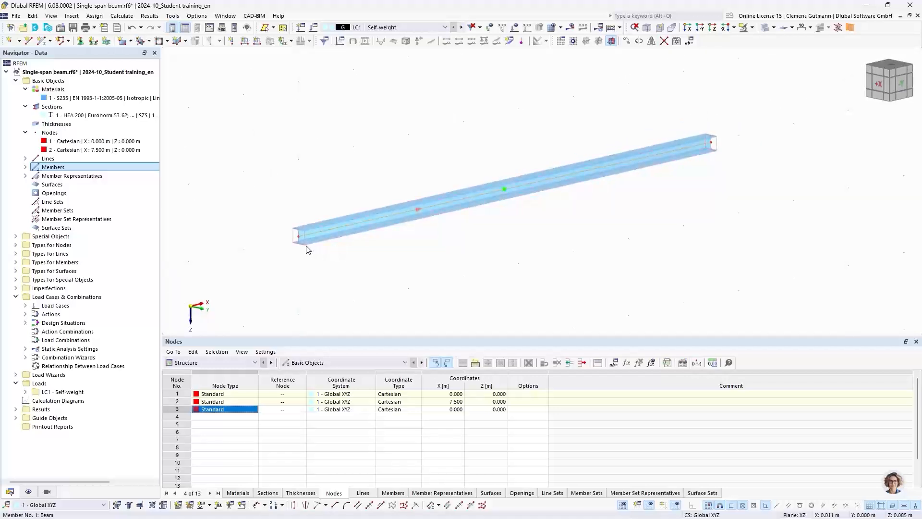
scroll(298, 234, "up", 4)
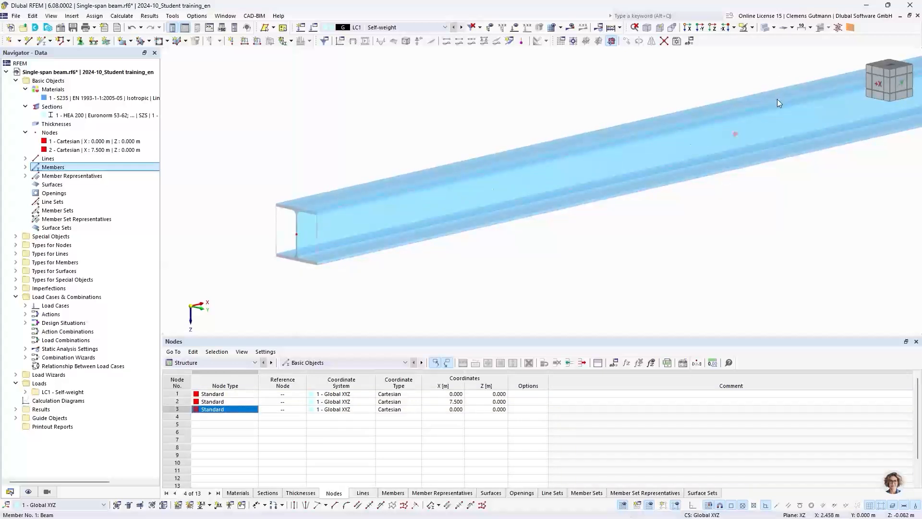
left_click(774, 28)
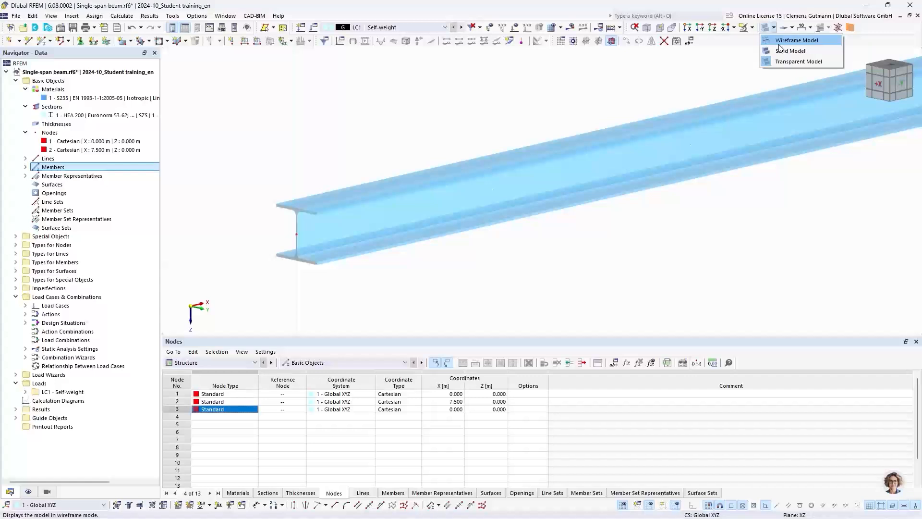
left_click(779, 44)
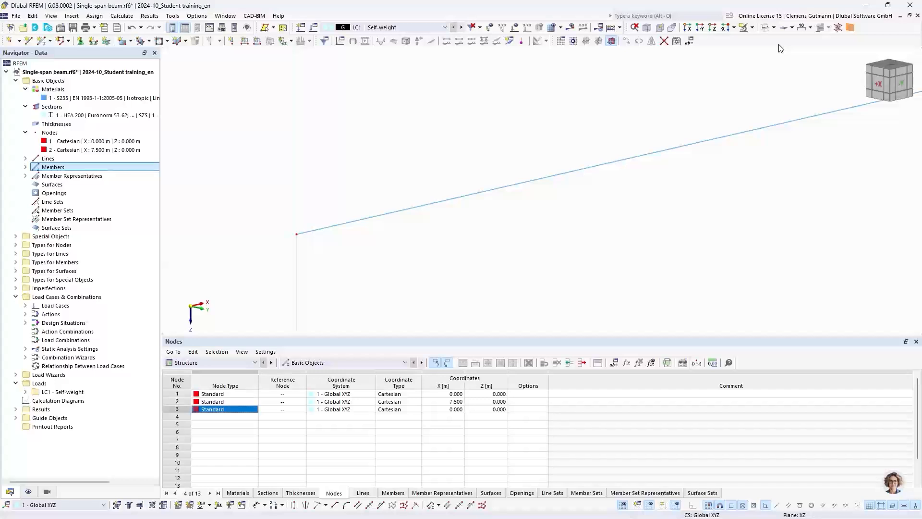
Show the beam as a solid model, return to the transparent model display and restore the -Y view
scroll(273, 178, "down", 3)
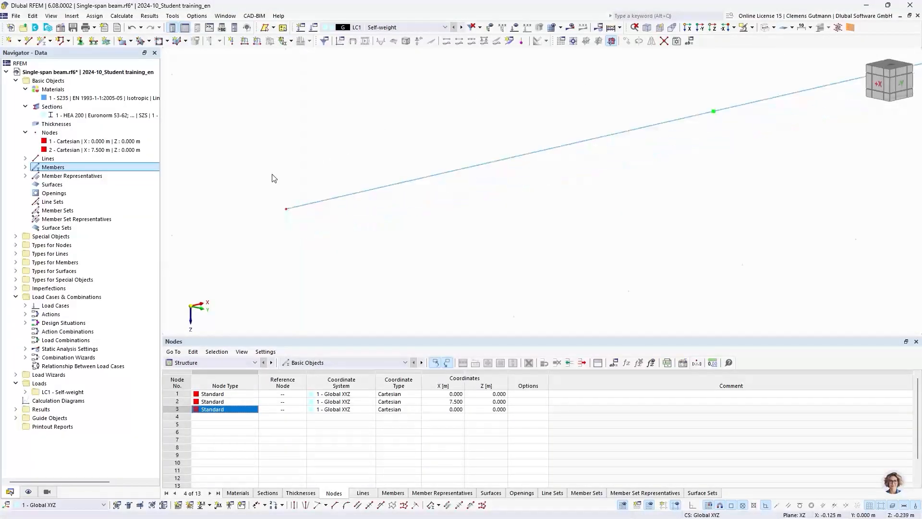
scroll(303, 162, "up", 1)
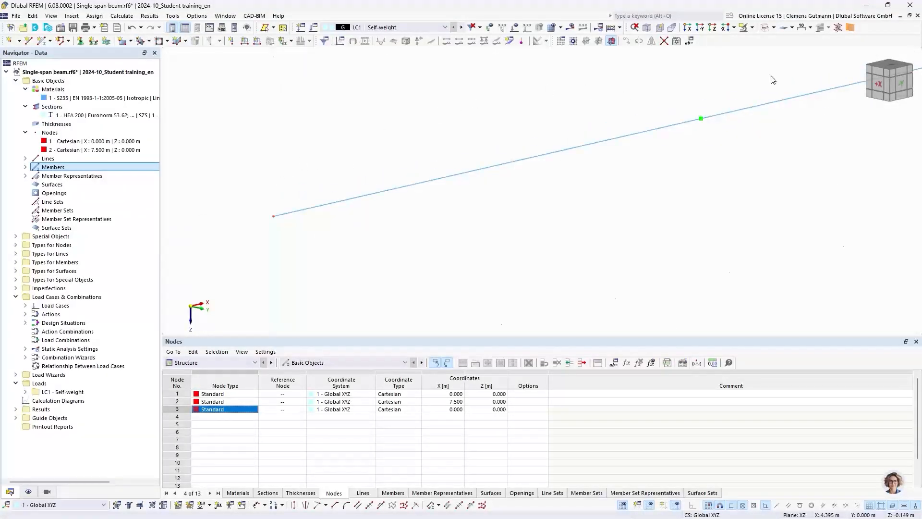
left_click(766, 28)
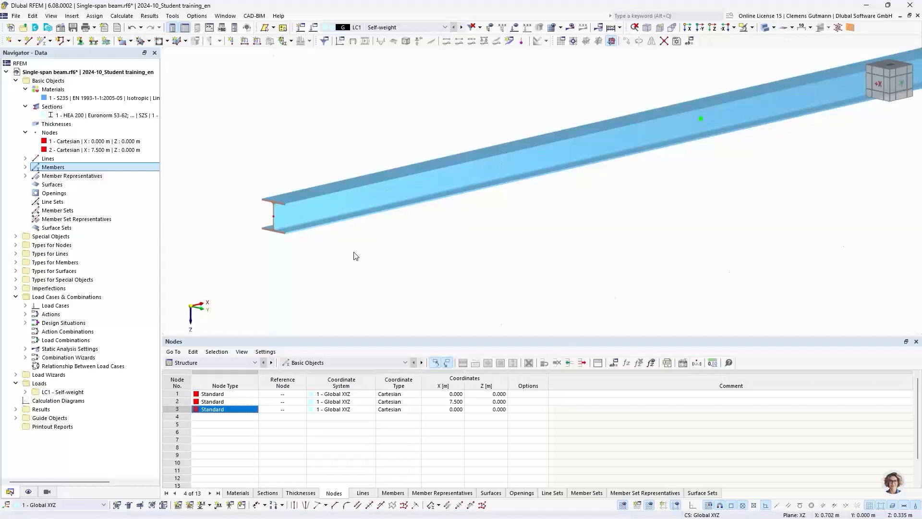
left_click(764, 29)
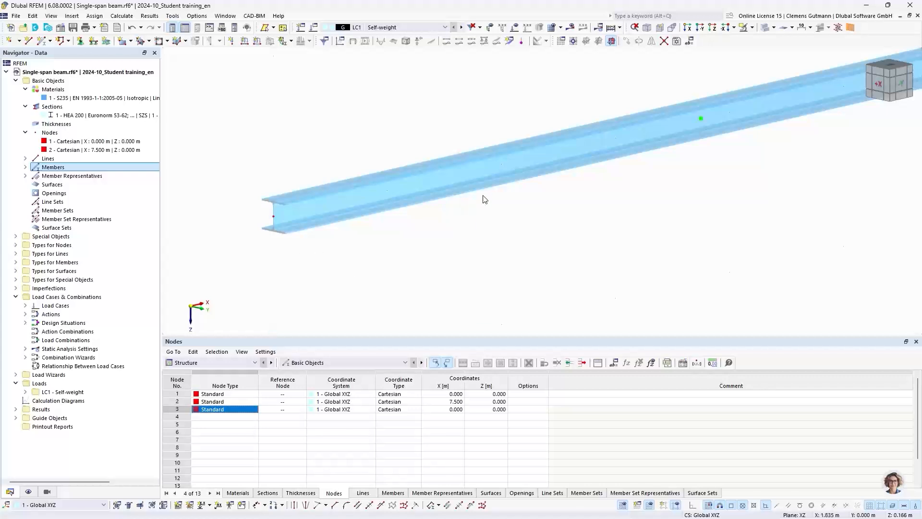
left_click(907, 91)
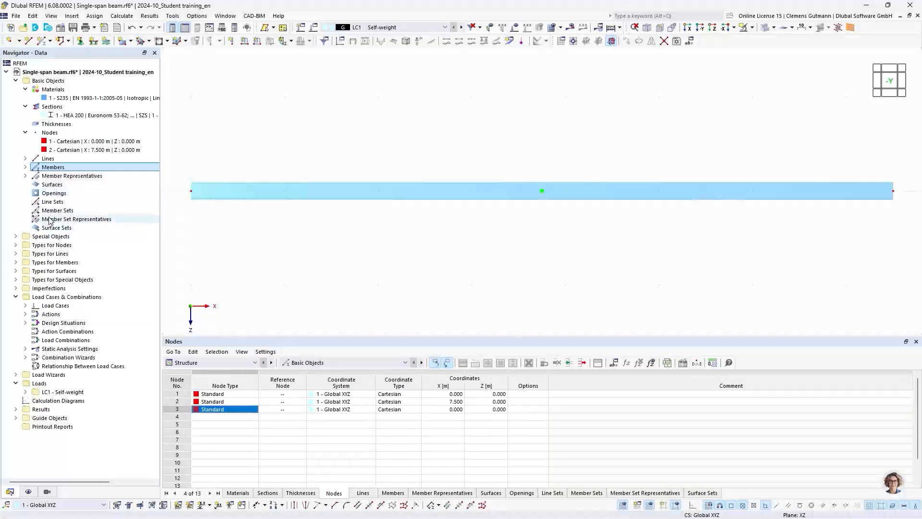
Assign the Hinged nodal support to node 1 at the start of the beam
left_click(16, 245)
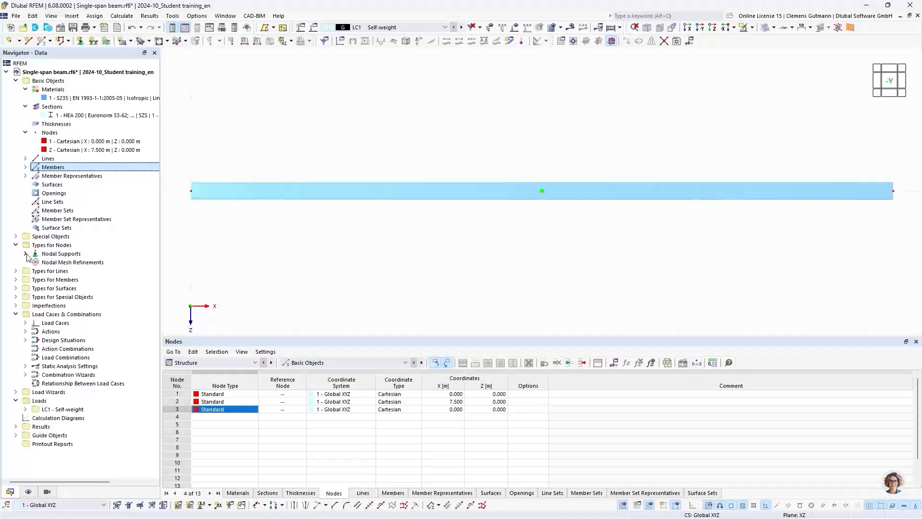
left_click(26, 254)
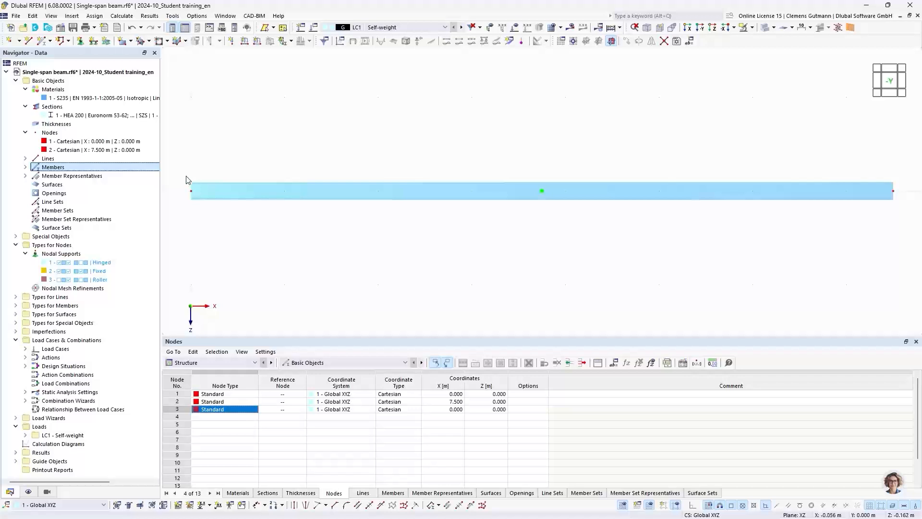
right_click(87, 268)
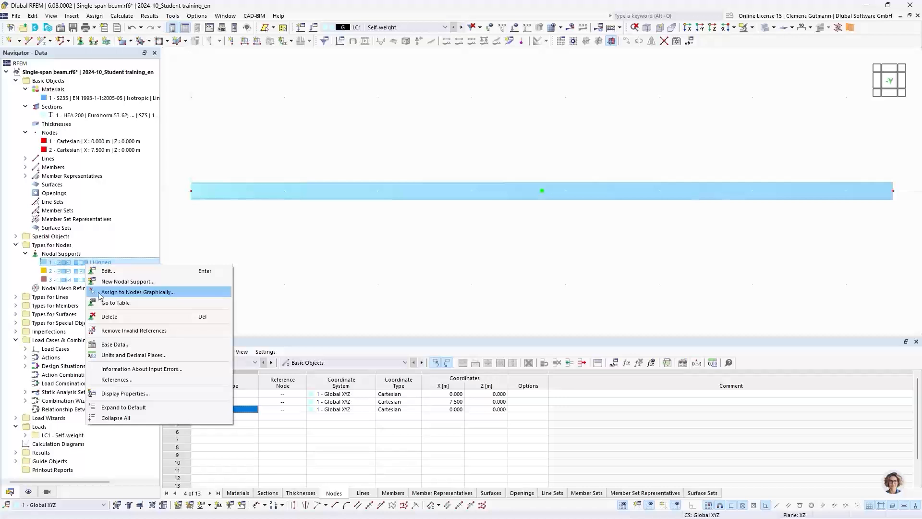
left_click(139, 294)
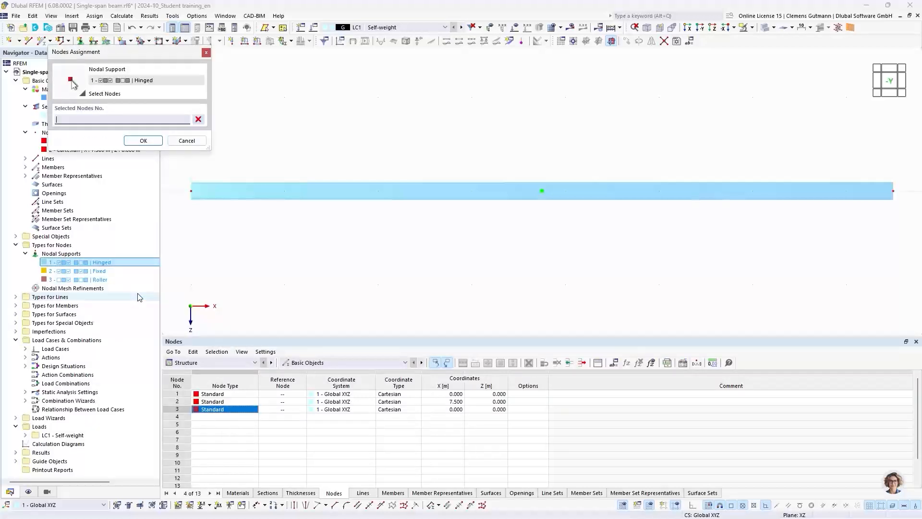
left_click(191, 192)
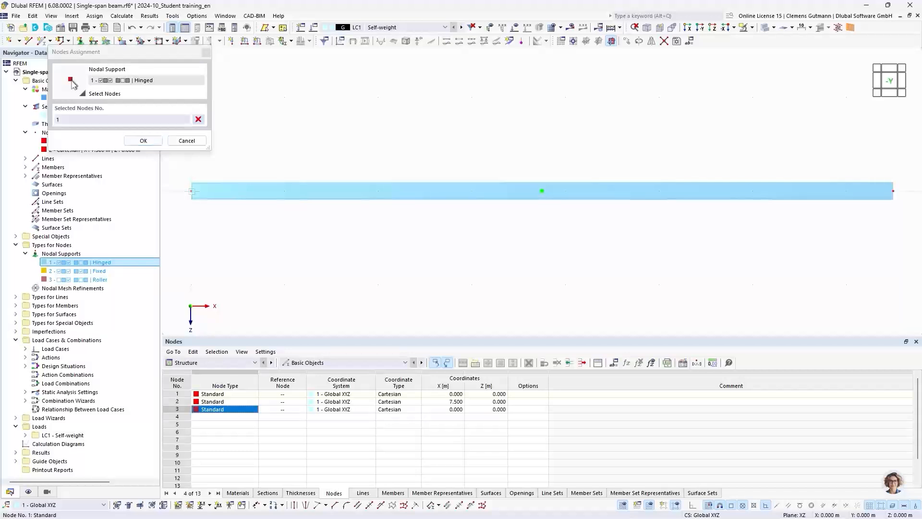
left_click(148, 140)
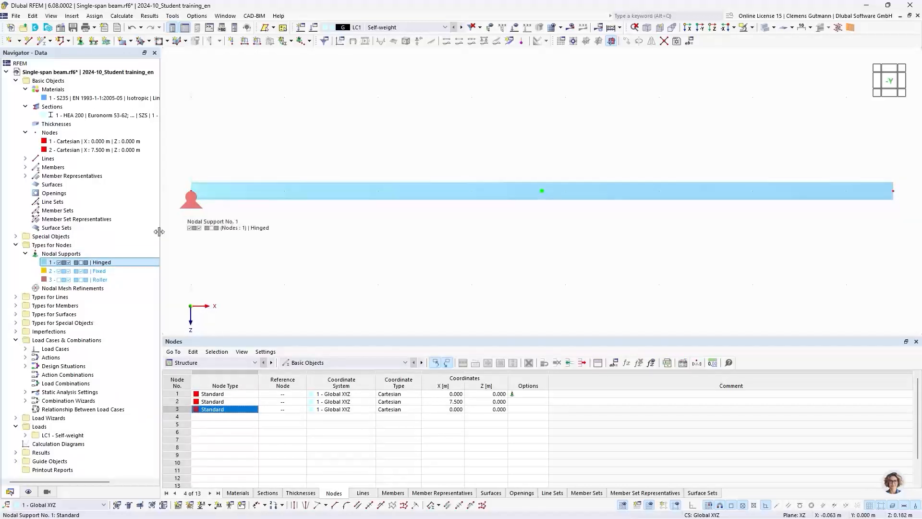
Assign the Roller nodal support to node 2 at the end of the beam
right_click(108, 282)
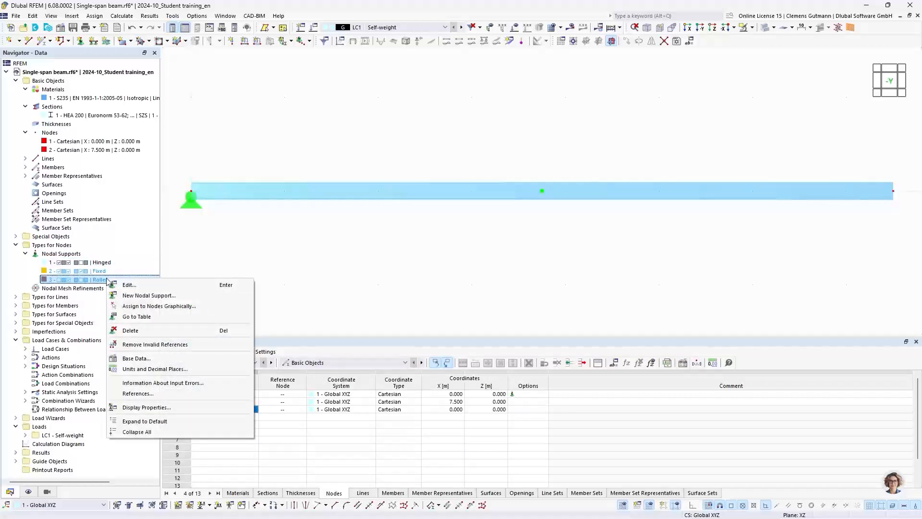
left_click(139, 306)
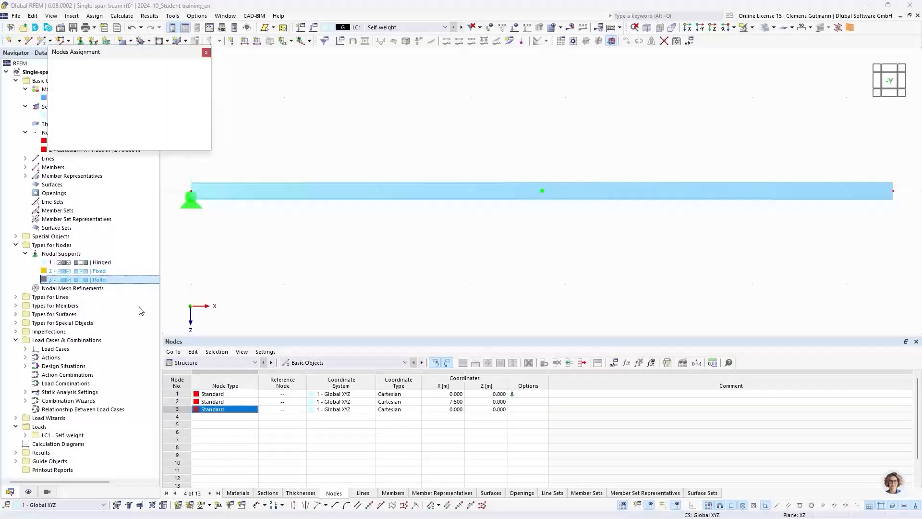
left_click(893, 191)
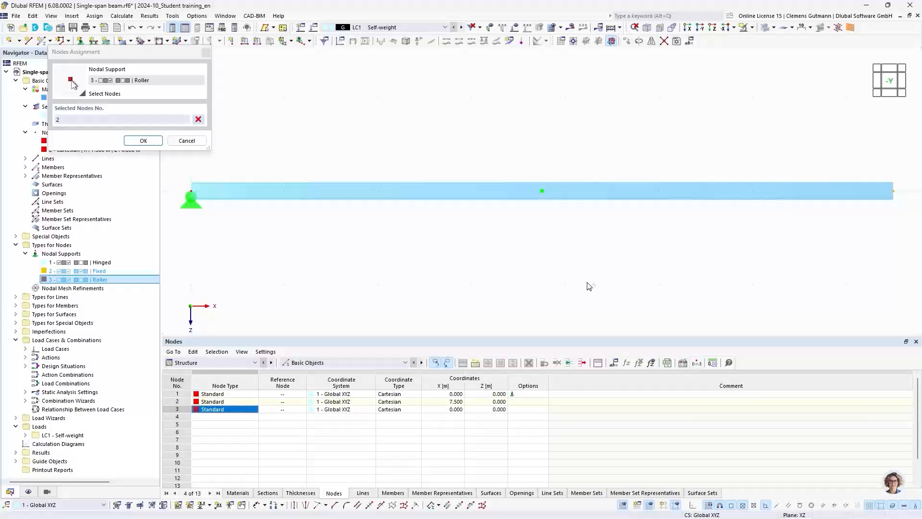
left_click(157, 142)
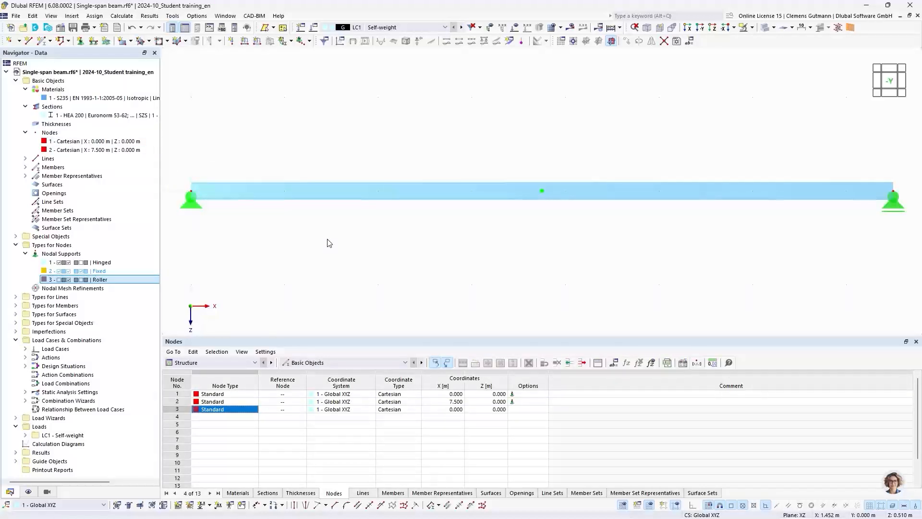
Review the support conditions of the Roller nodal support and list the model's existing load cases
left_click(96, 282)
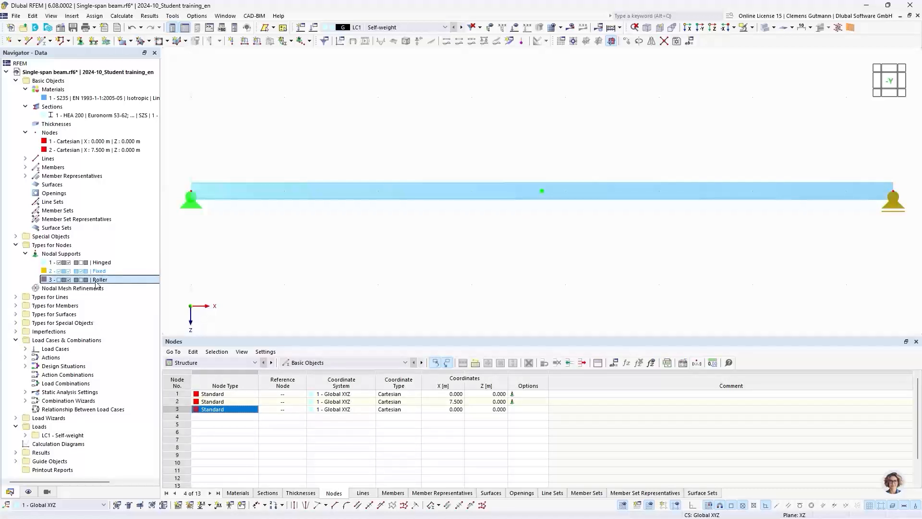
double_click(96, 282)
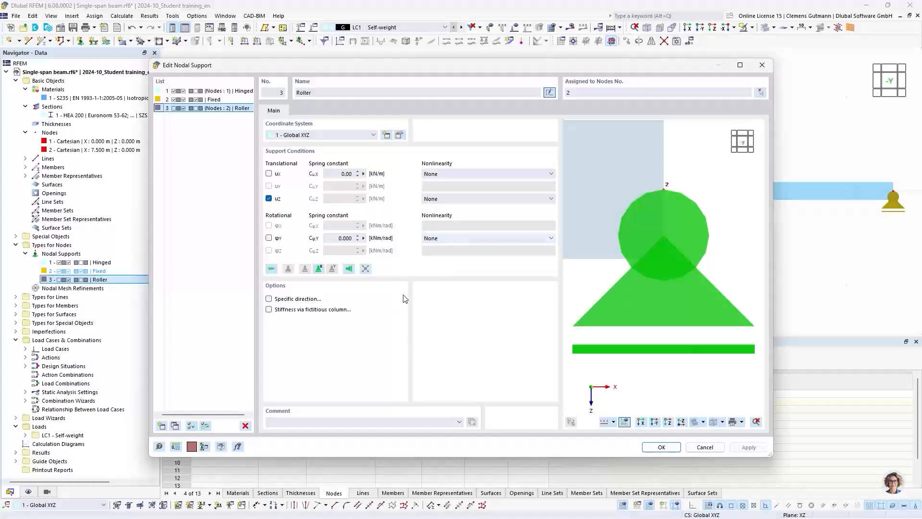
left_click(666, 453)
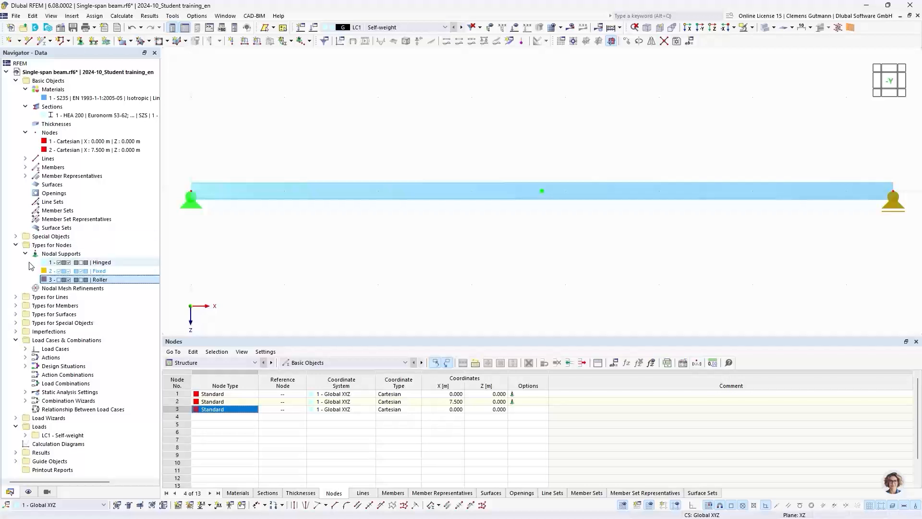
left_click(16, 245)
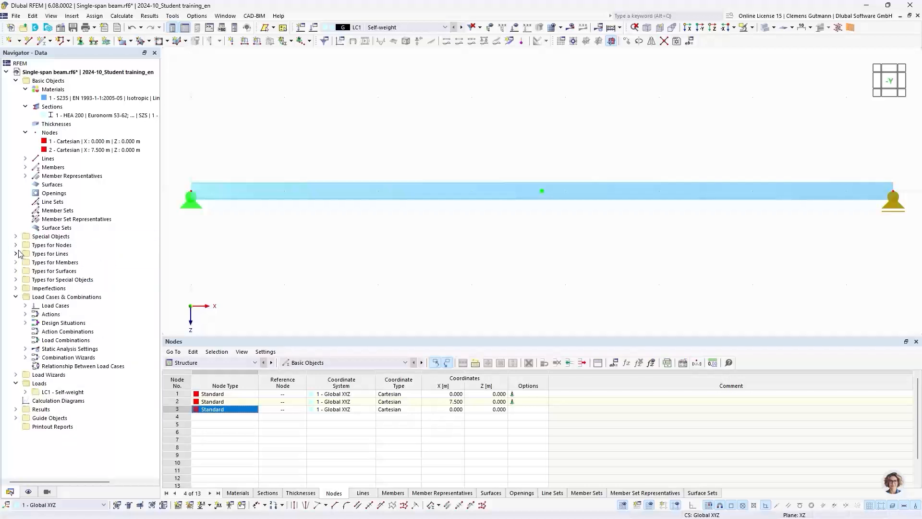
left_click(25, 305)
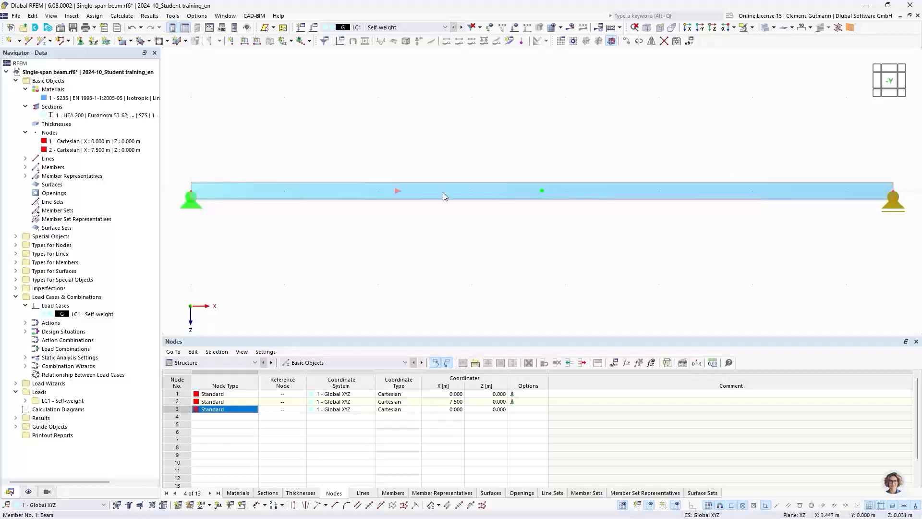
Start dividing the beam member by distance and set the new node 4.5 m from the member start
right_click(409, 192)
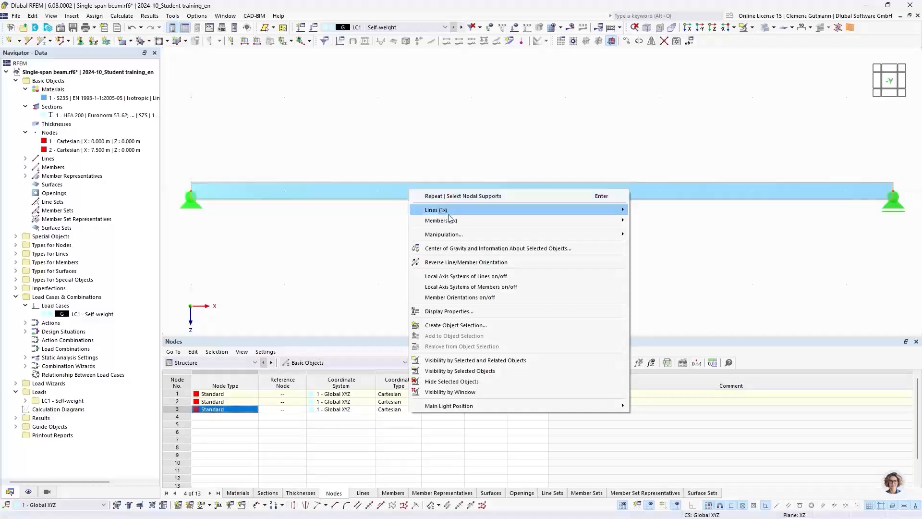
mouse_move(454, 221)
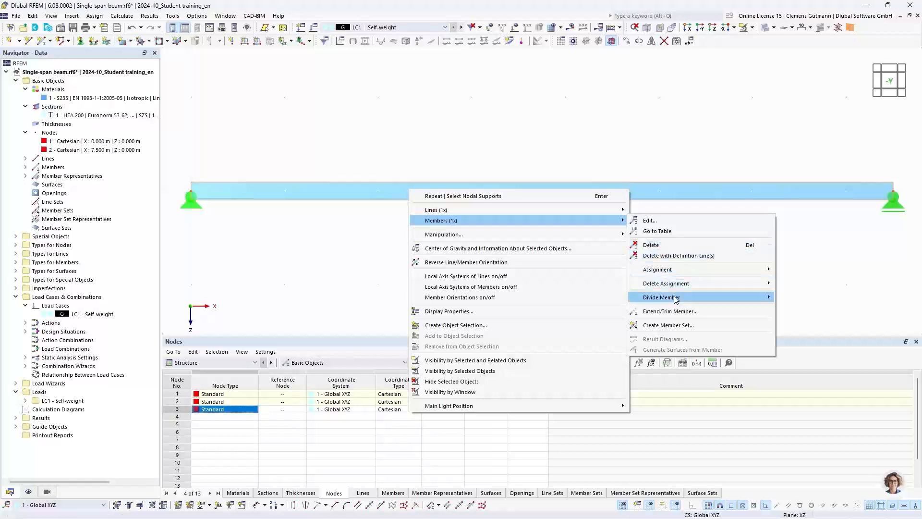
mouse_move(673, 295)
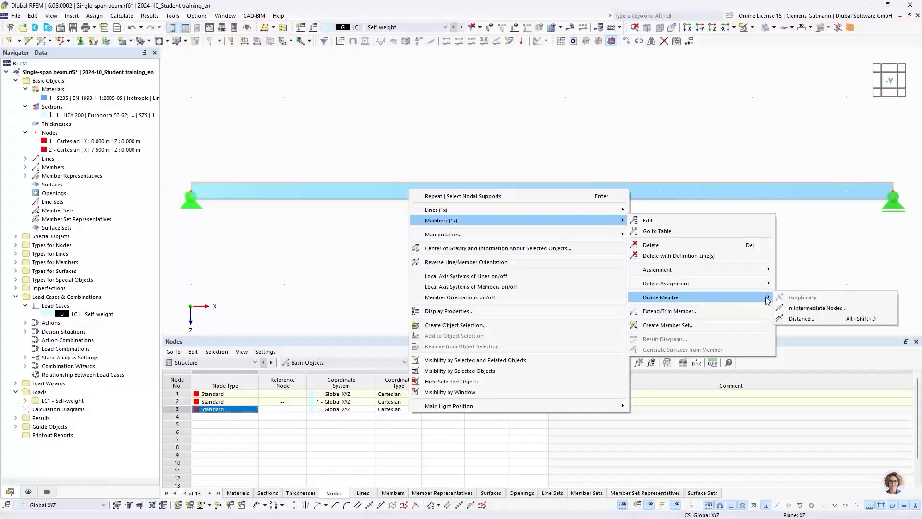
left_click(800, 320)
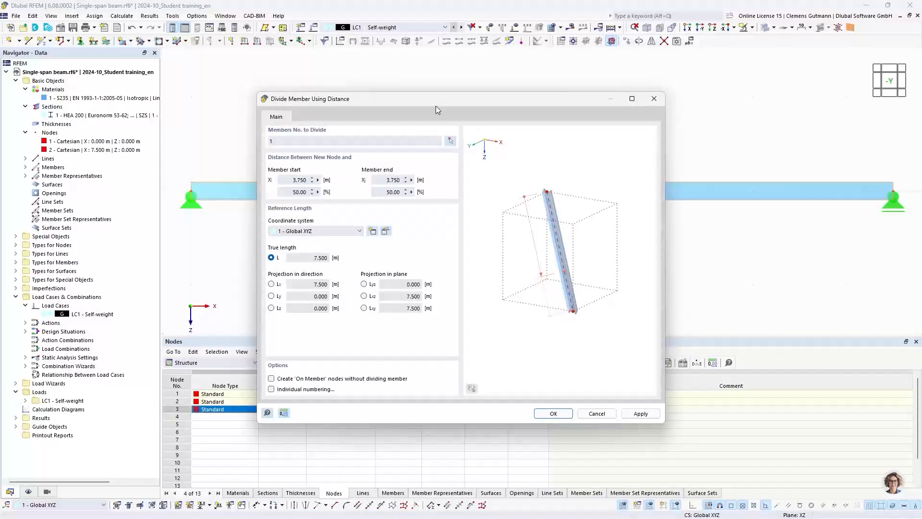
left_click_drag(436, 106, 430, 228)
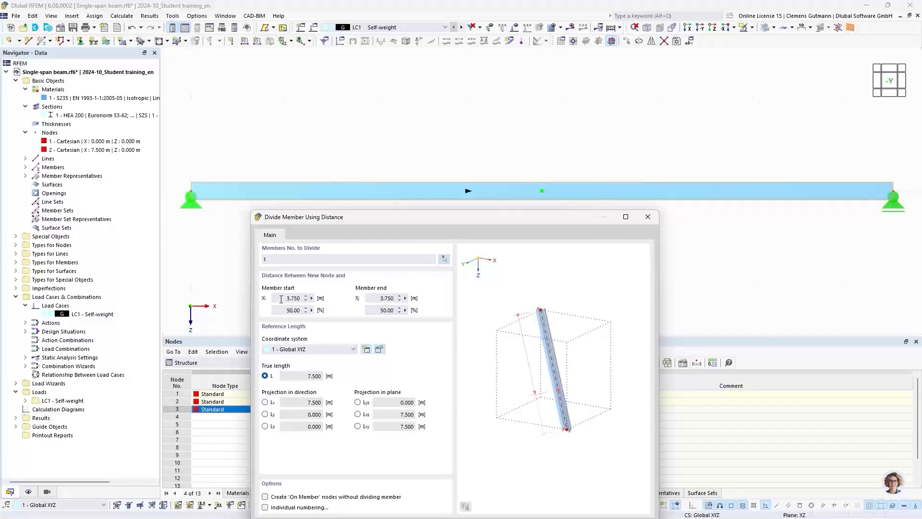
left_click_drag(281, 299, 315, 298)
type("4")
type(".")
type("5")
key("Tab")
Choose to create 'On Member' nodes without dividing the member and confirm the new node
left_click_drag(485, 218, 492, 146)
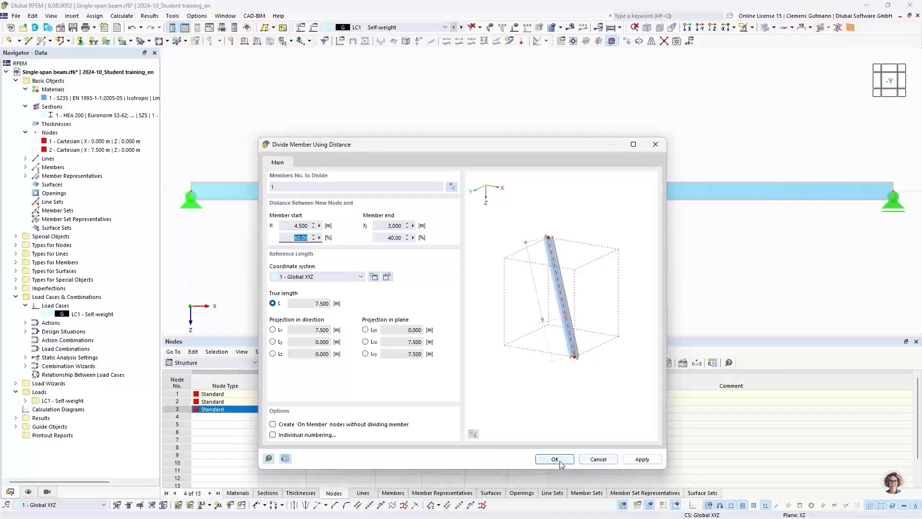
left_click_drag(520, 148, 483, 215)
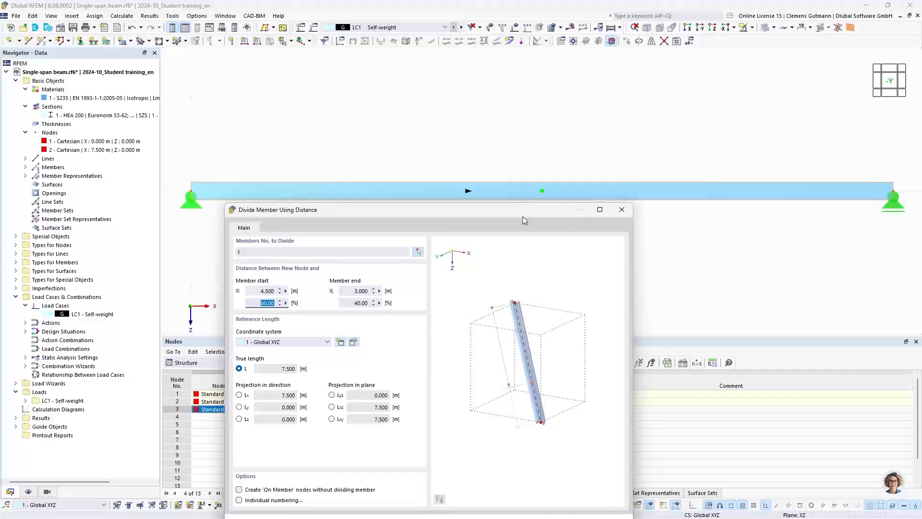
left_click_drag(521, 219, 526, 105)
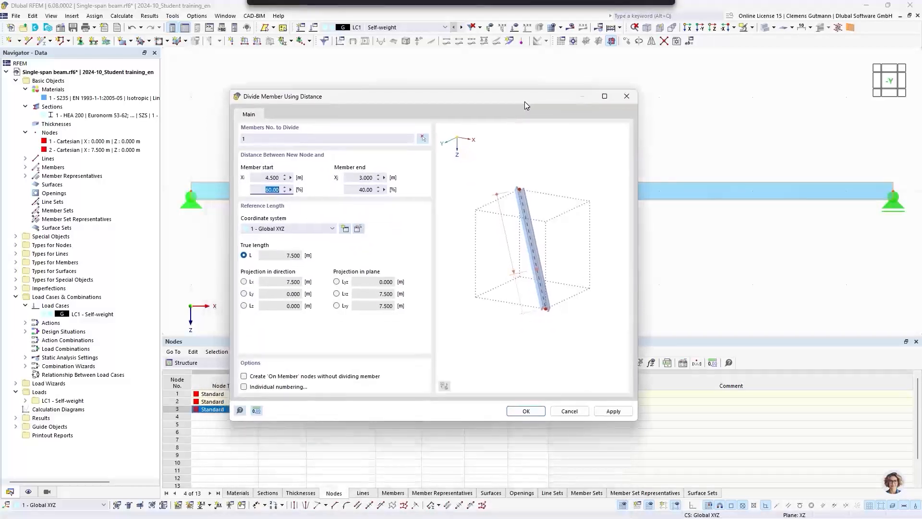
left_click_drag(411, 109, 497, 117)
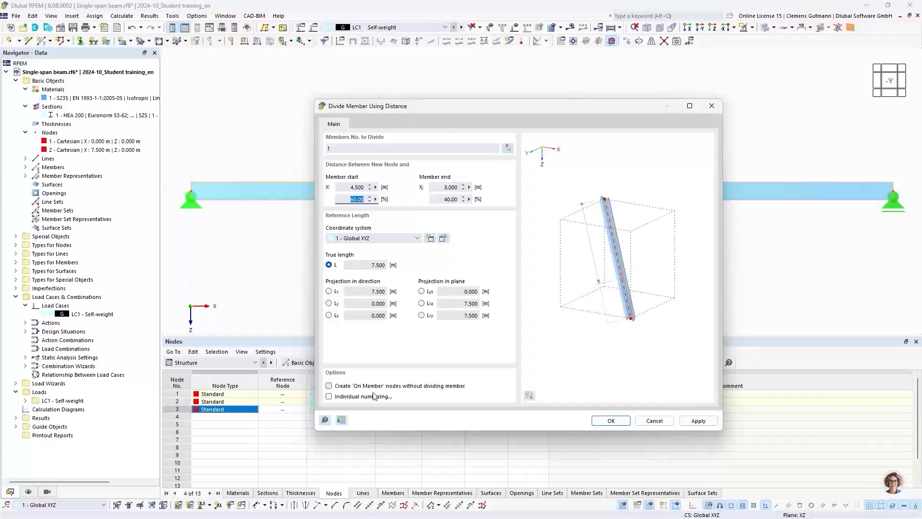
left_click(329, 386)
left_click(611, 421)
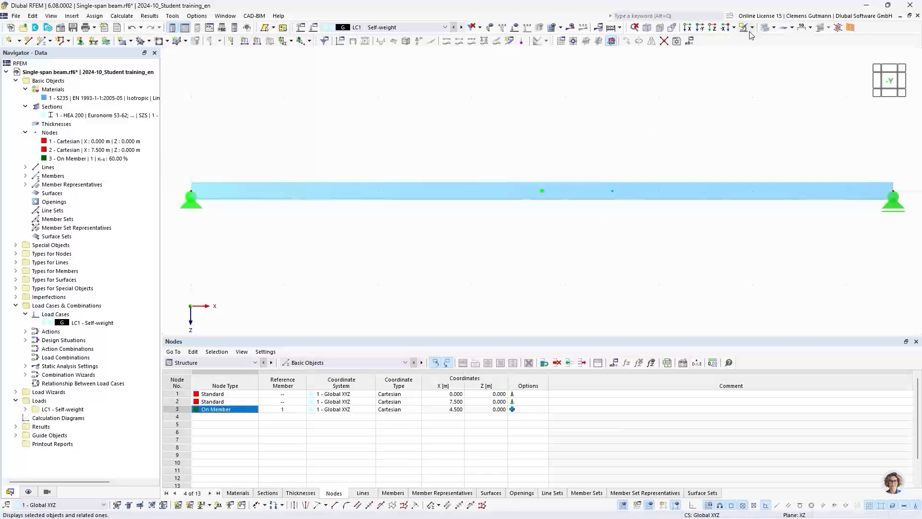
Display the beam as wireframe and check the position of the new on-member node
left_click(766, 30)
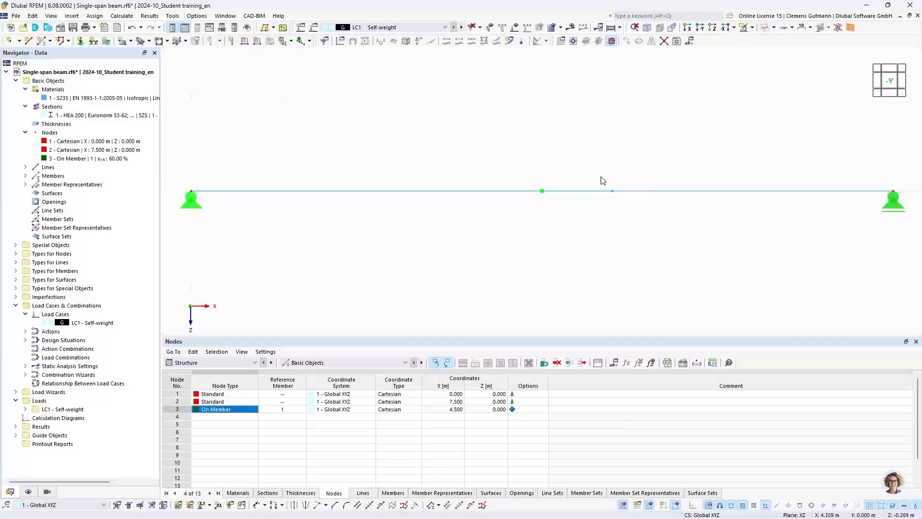
left_click_drag(594, 165, 625, 224)
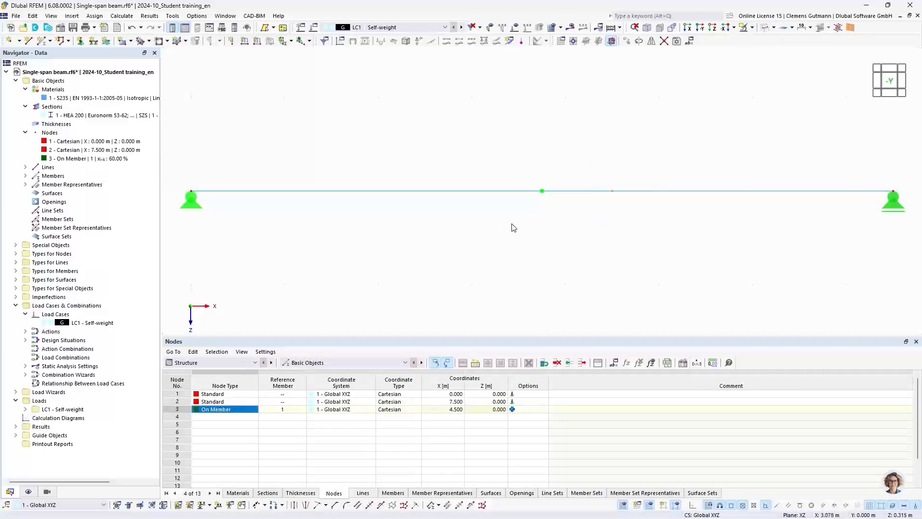
left_click(586, 224)
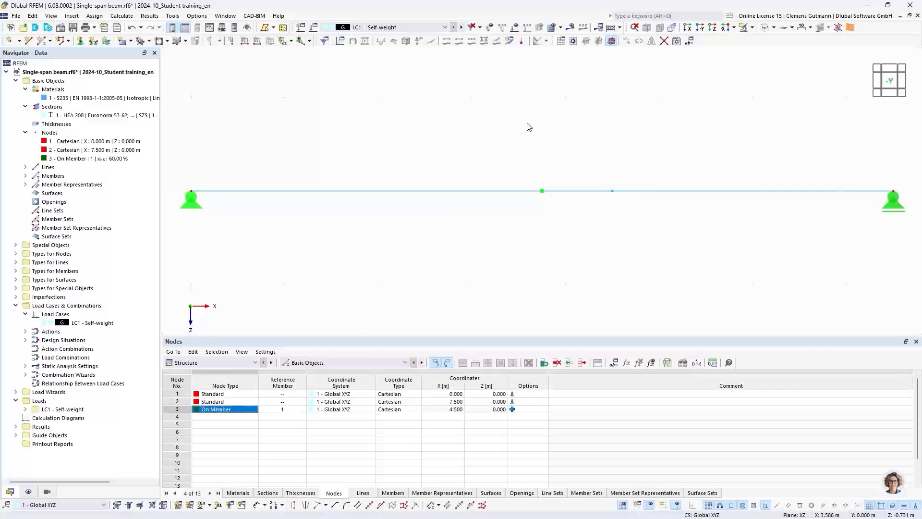
Create a 10 kN nodal force in the global Z direction on node 3 in LC1 and fit the loaded beam in the -Y view
left_click(232, 43)
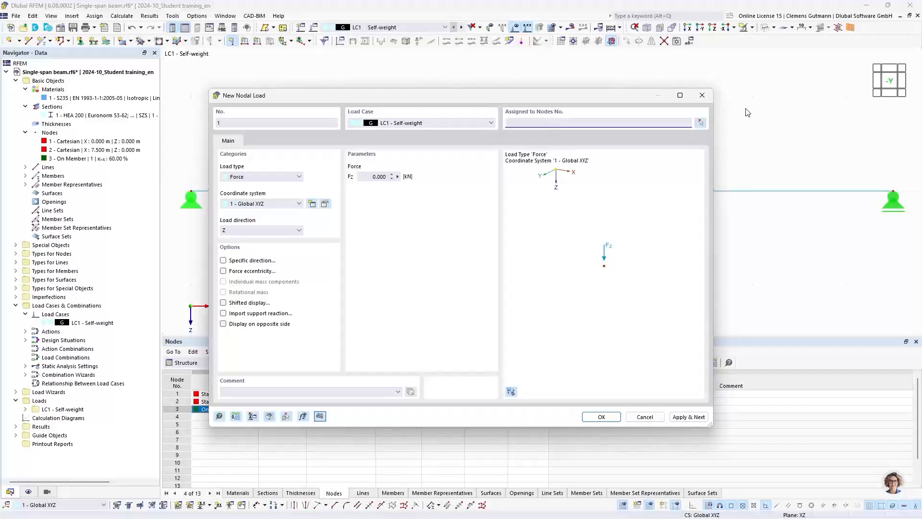
left_click(700, 124)
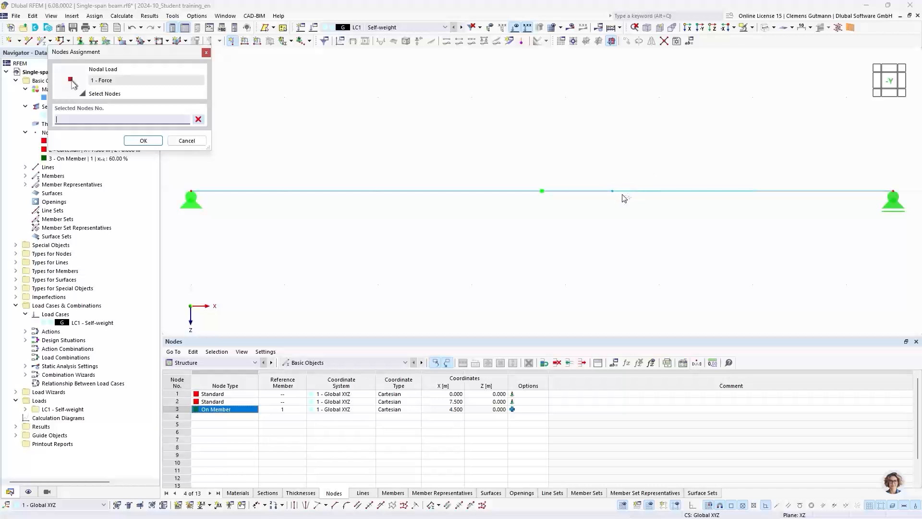
left_click(613, 191)
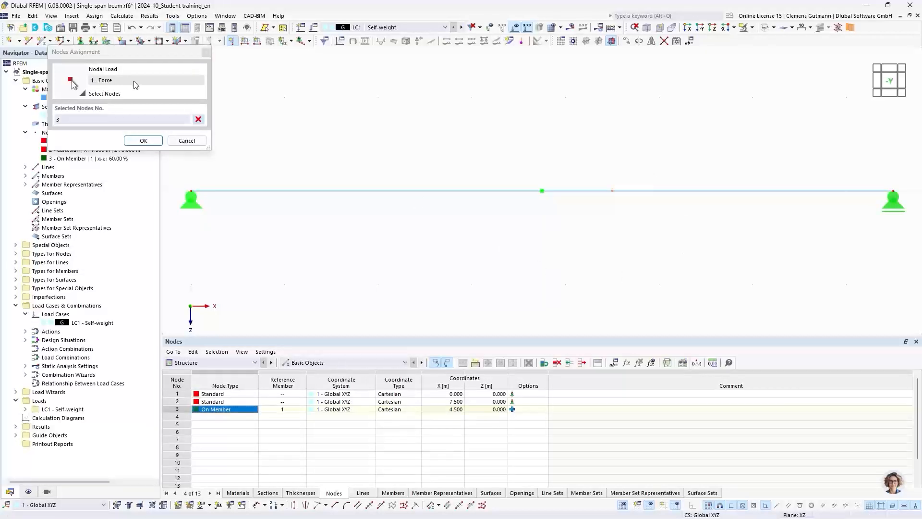
left_click(132, 141)
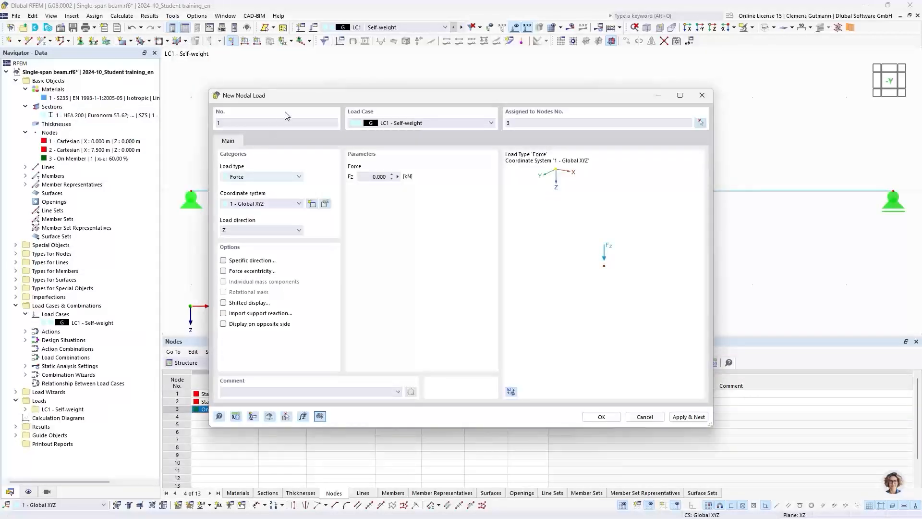
left_click_drag(367, 177, 407, 178)
type("10")
key("Tab")
left_click(600, 416)
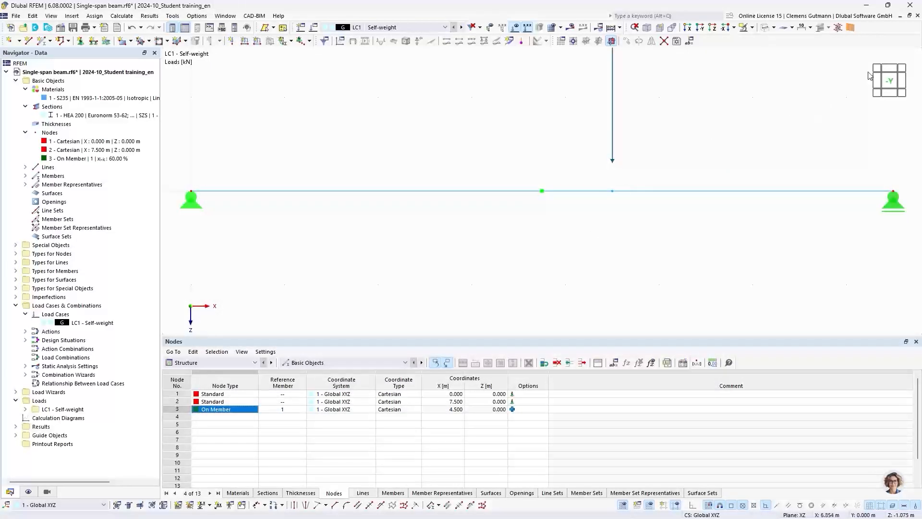
left_click(889, 82)
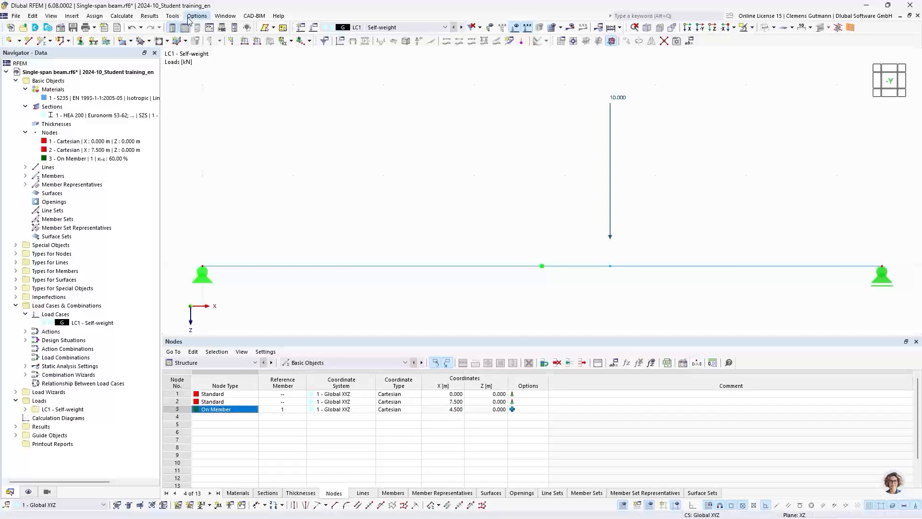
Calculate the current load case LC1 and view the global deformations |u| of the whole beam
left_click(120, 16)
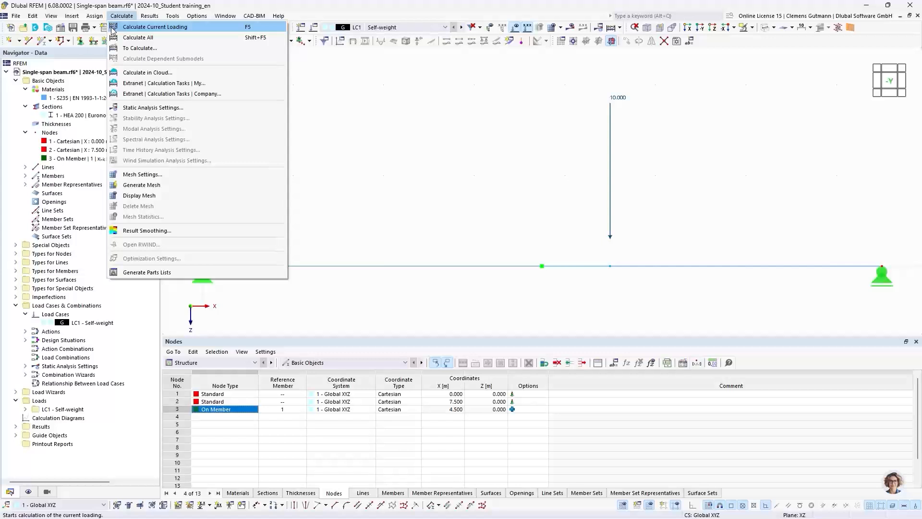
left_click(189, 27)
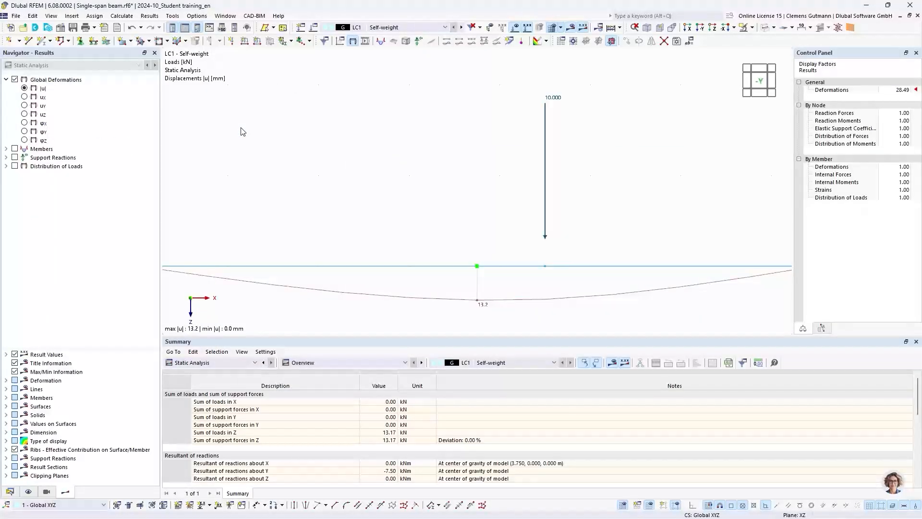
scroll(480, 224, "down", 1)
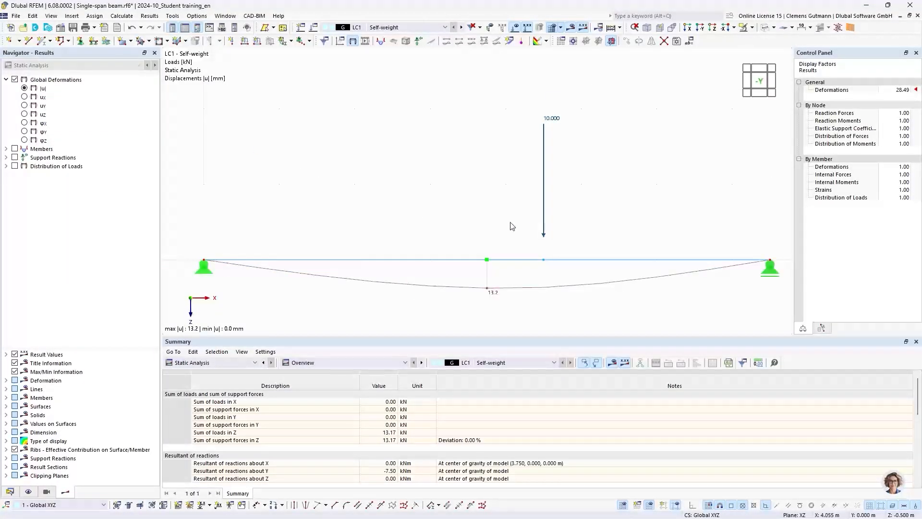
middle_click_drag(515, 234, 507, 213)
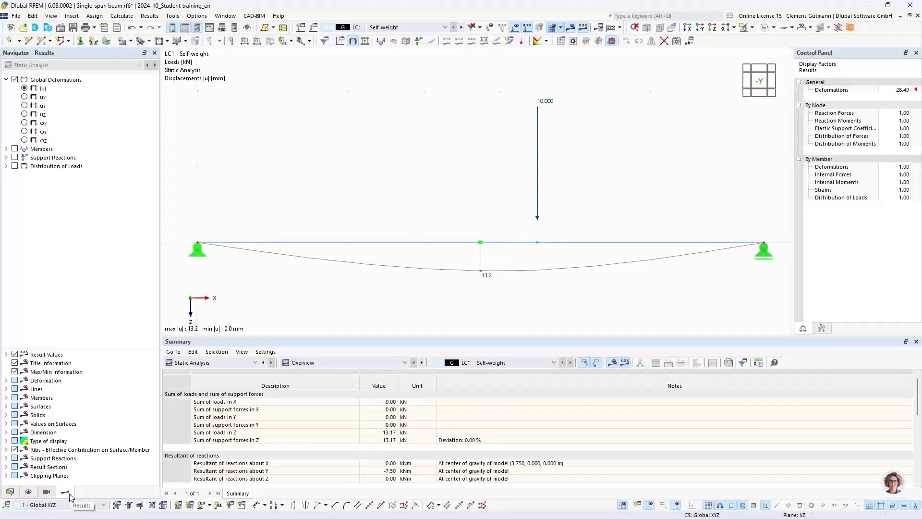
left_click(10, 491)
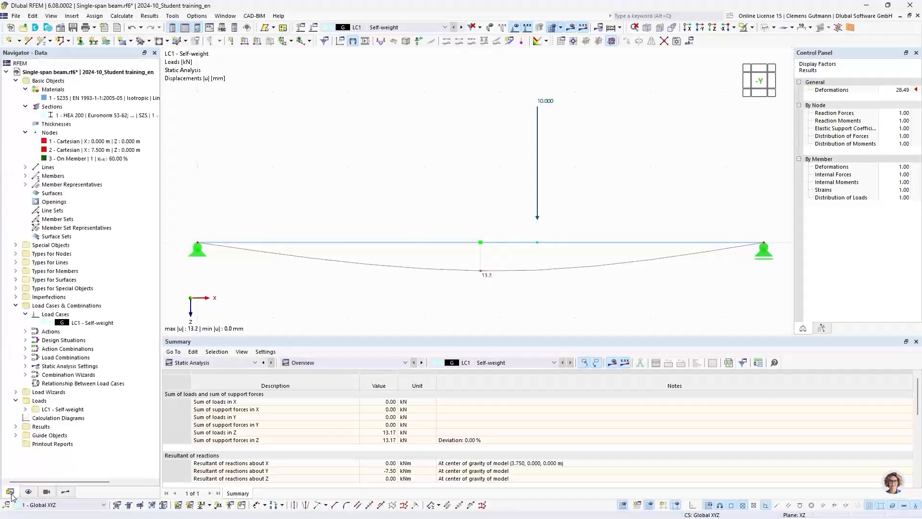
left_click(66, 495)
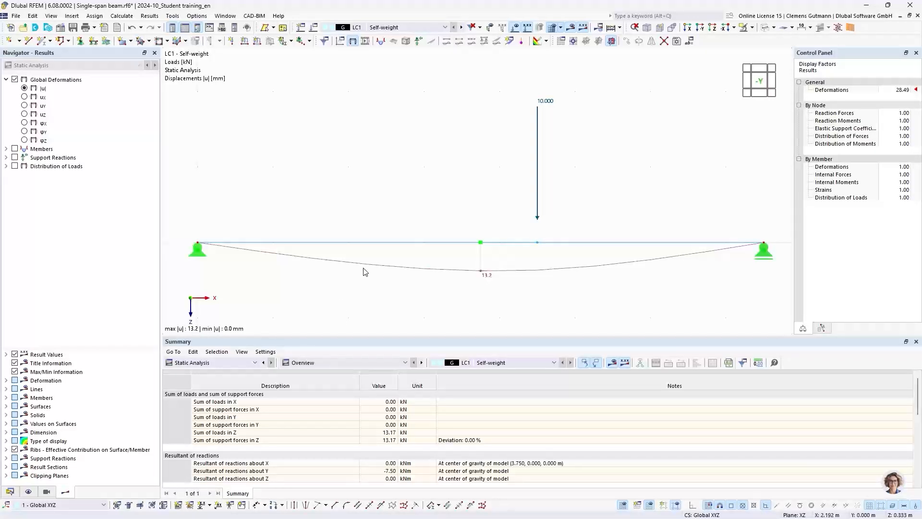
middle_click_drag(347, 289, 347, 274)
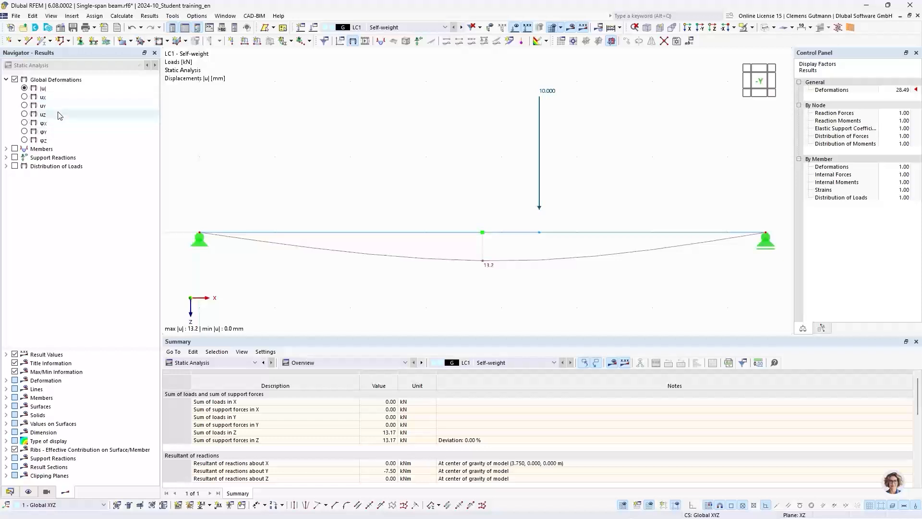
Expand the member internal force results and display the support reactions on the beam
left_click(6, 149)
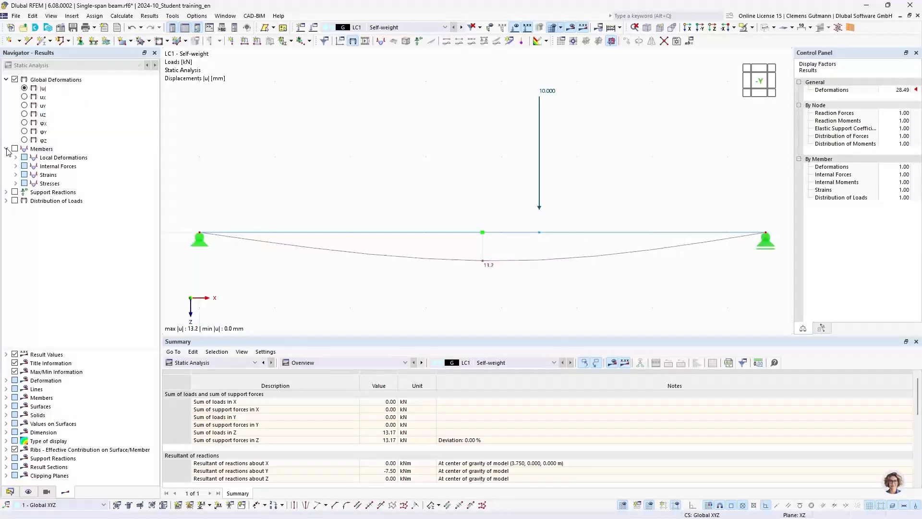
left_click(16, 166)
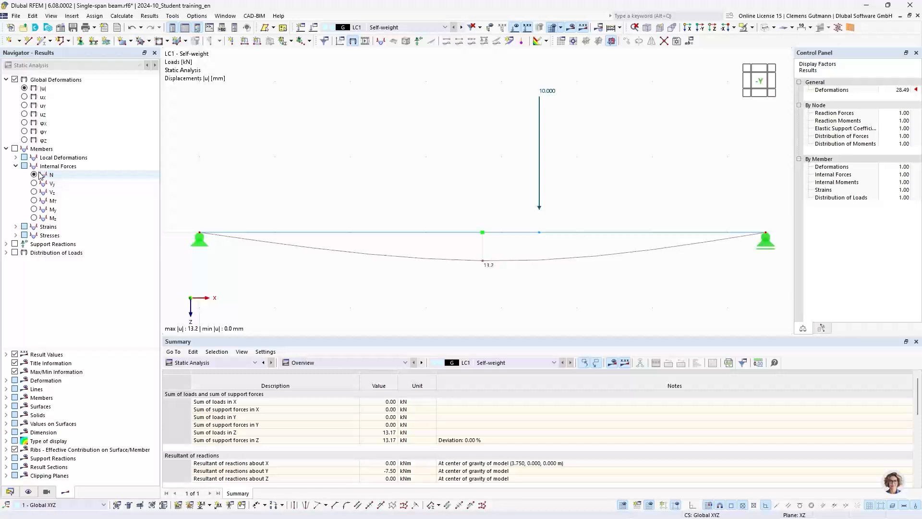
left_click(14, 244)
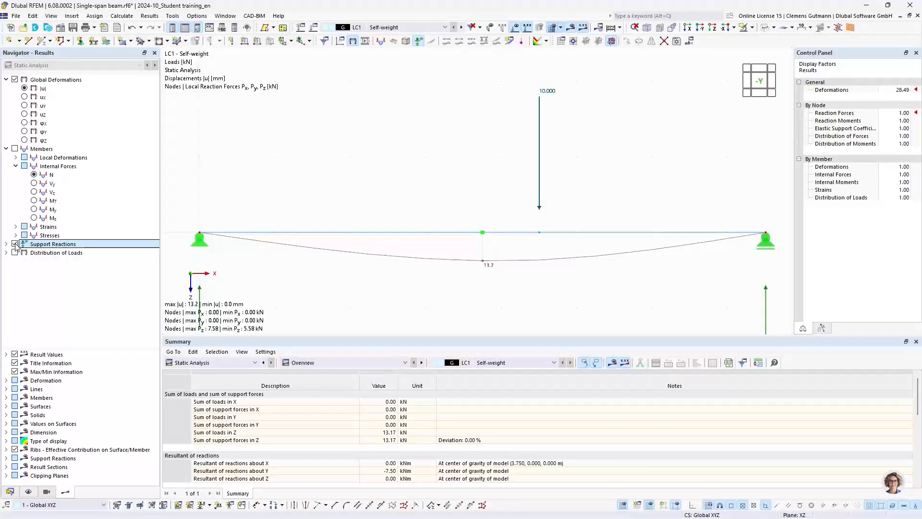
scroll(345, 155, "down", 2)
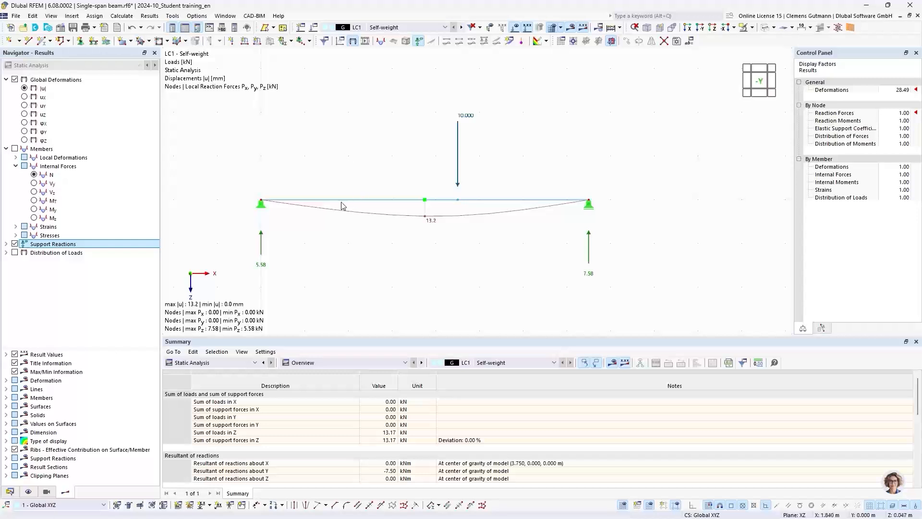
scroll(342, 234, "up", 2)
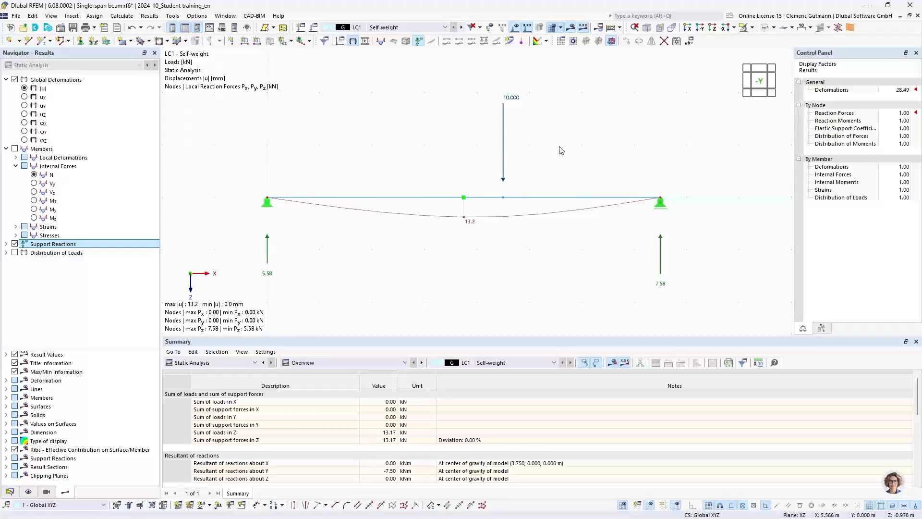
Examine the sums of loads and support forces in Z in the results summary table
left_click_drag(554, 147, 484, 78)
left_click(483, 75)
left_click_drag(331, 337, 335, 299)
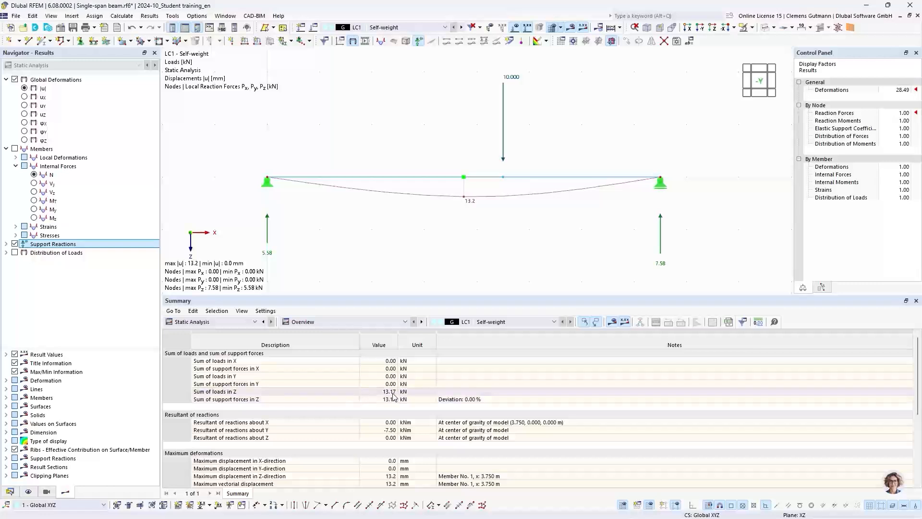
left_click_drag(386, 298, 392, 362)
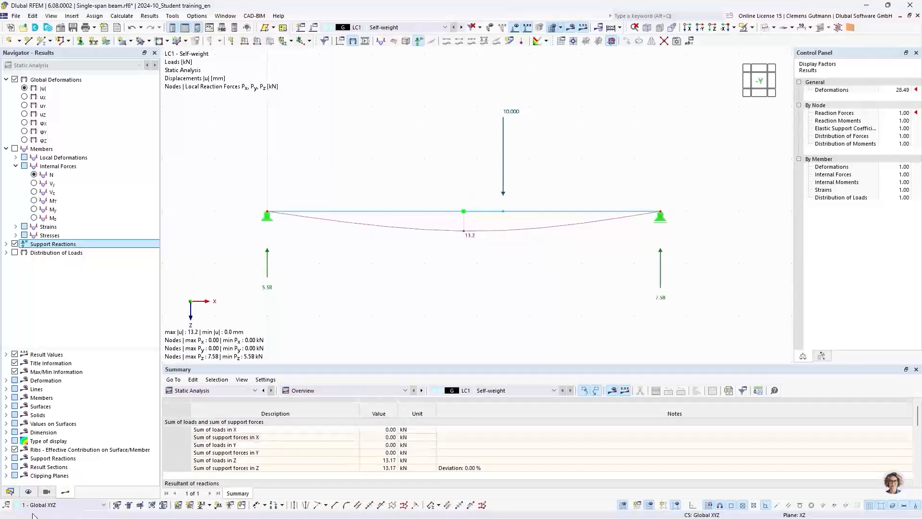
Check the active self-weight setting of load case LC1 without changing it
left_click(10, 491)
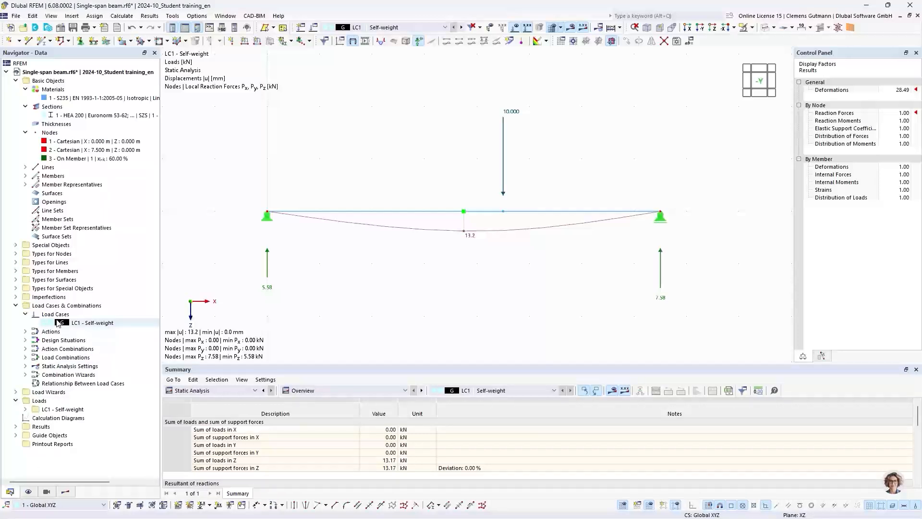
right_click(57, 323)
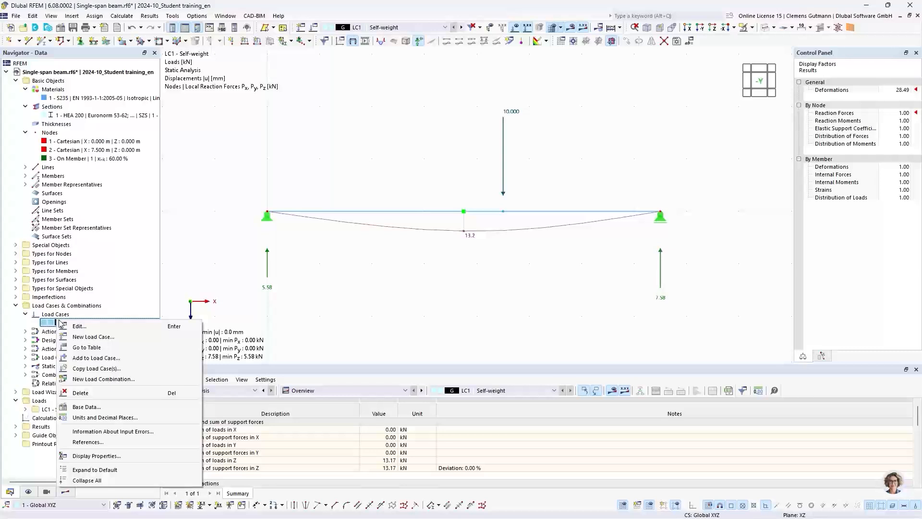
left_click(76, 326)
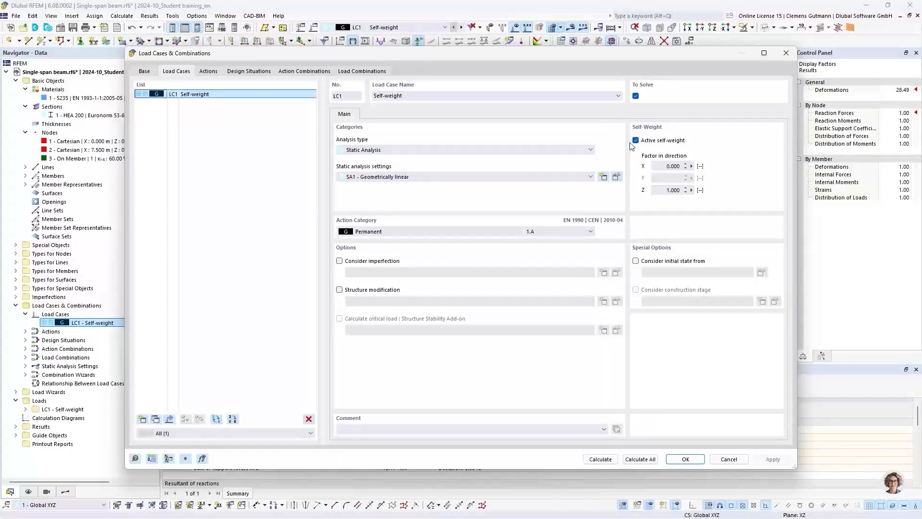
left_click(729, 459)
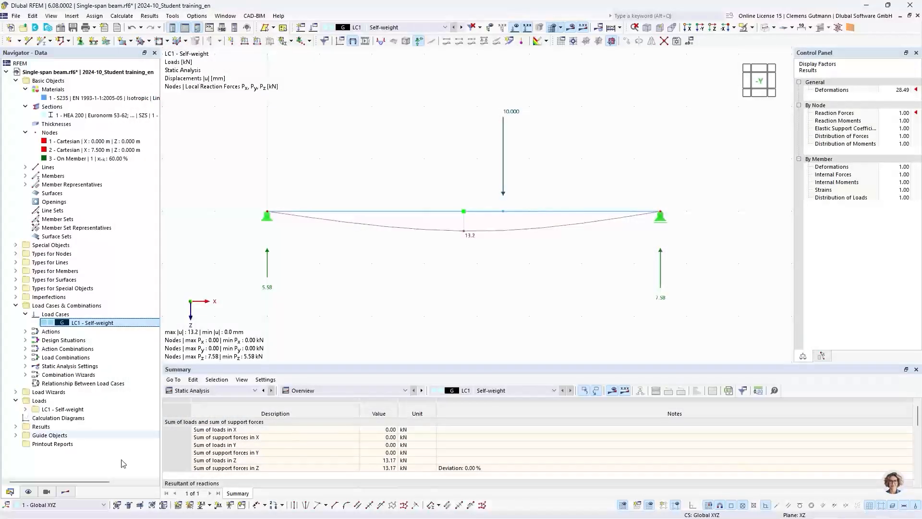
Turn on the display of the self-weight load on the beam
left_click(28, 491)
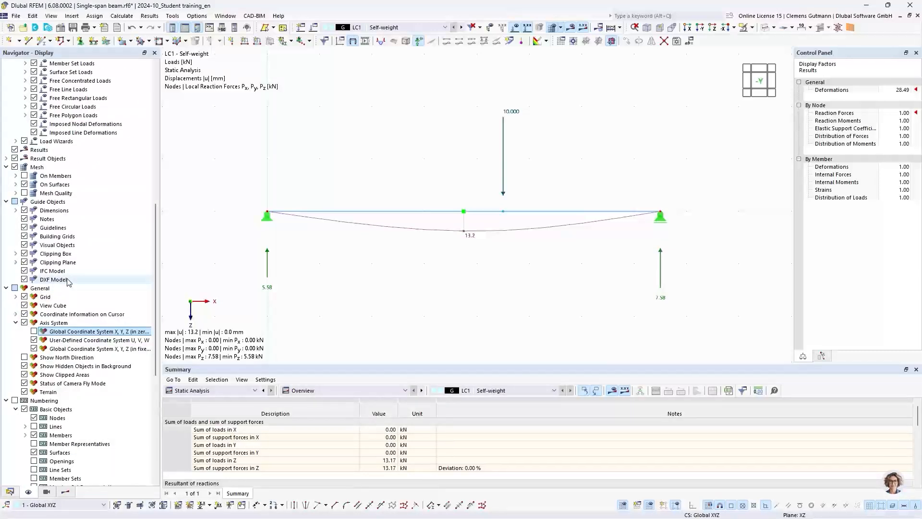
scroll(68, 282, "up", 7)
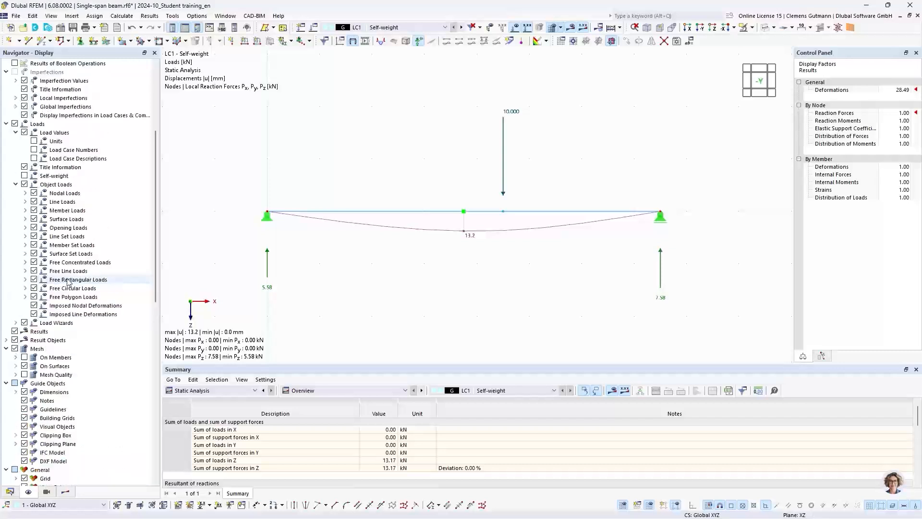
scroll(68, 282, "up", 3)
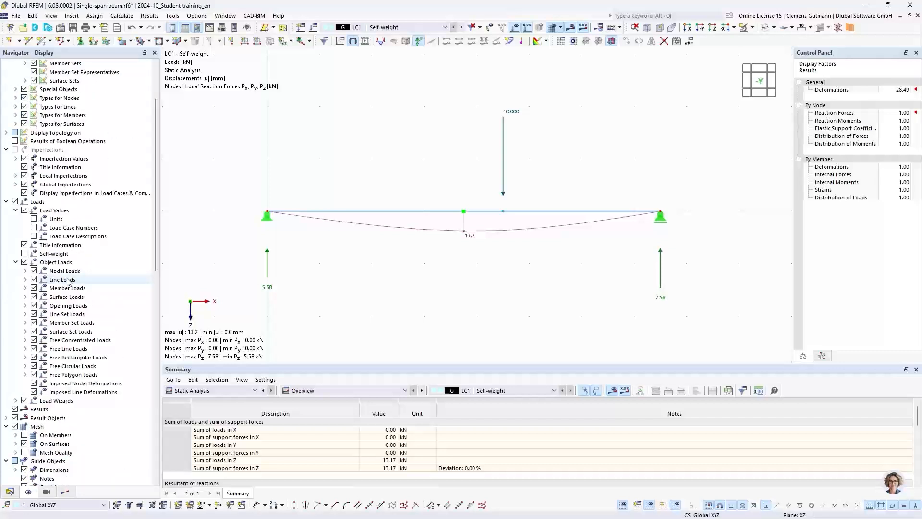
left_click(24, 254)
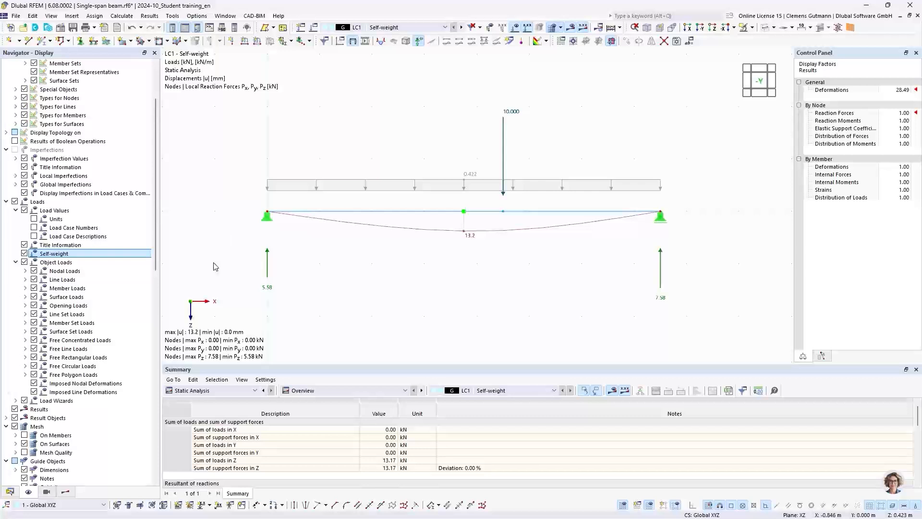
Deactivate the self-weight in load case LC1 and recalculate it
left_click(9, 491)
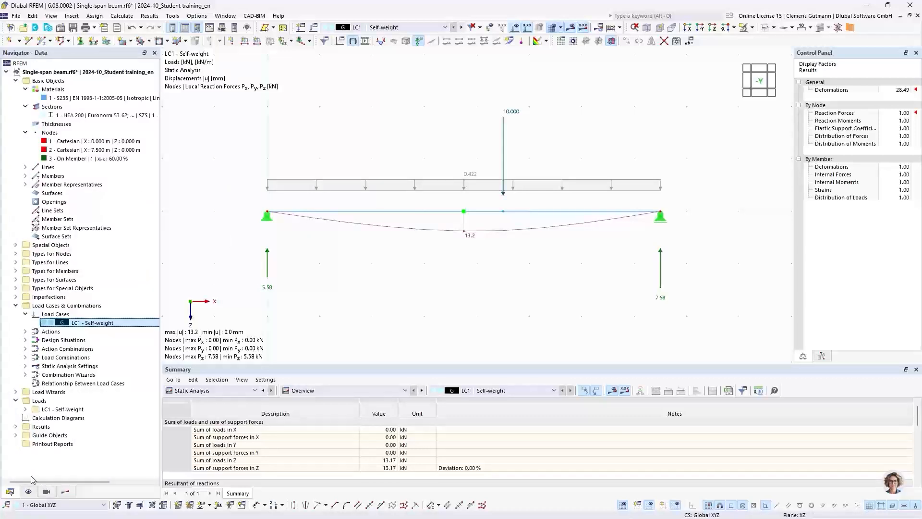
double_click(93, 324)
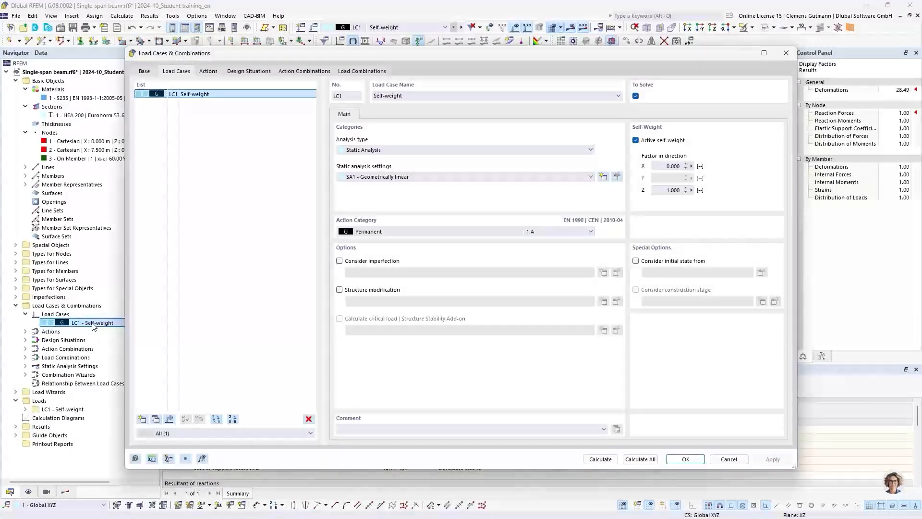
left_click(635, 140)
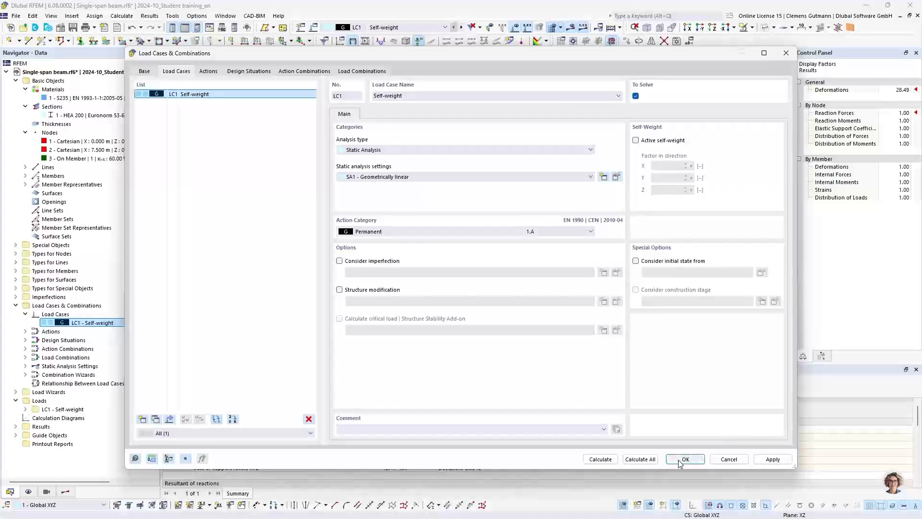
left_click(600, 459)
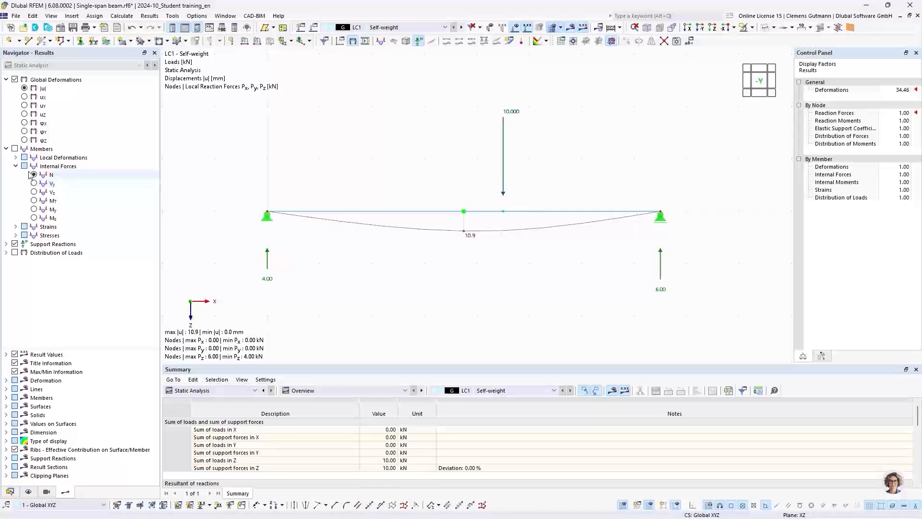
View the member moments My and shear forces Vz, and check the two-span beam task in the PowerPoint presentation before returning to RFEM
left_click(34, 210)
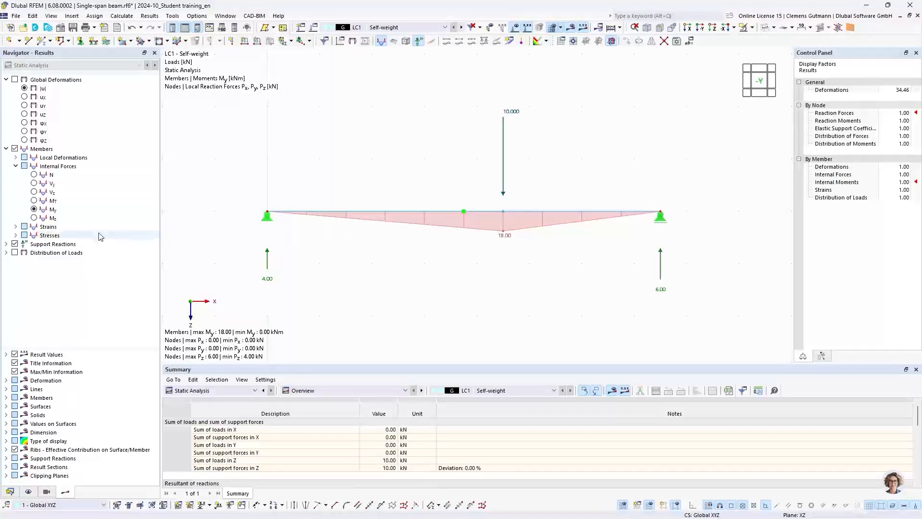
left_click(34, 192)
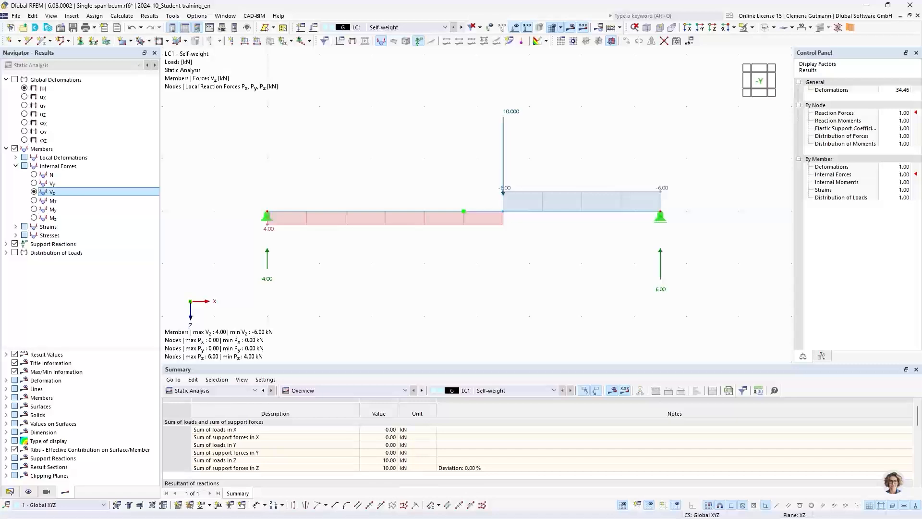
key("alt+Tab")
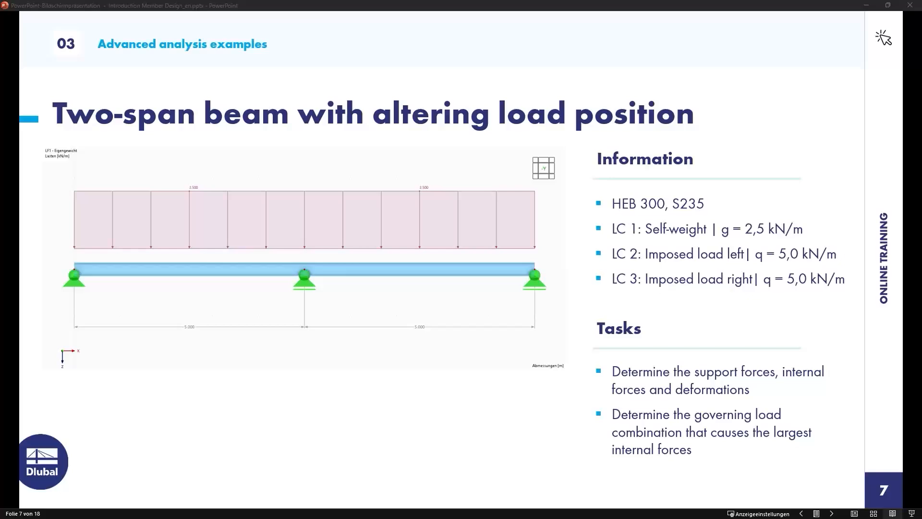
key("alt+Tab")
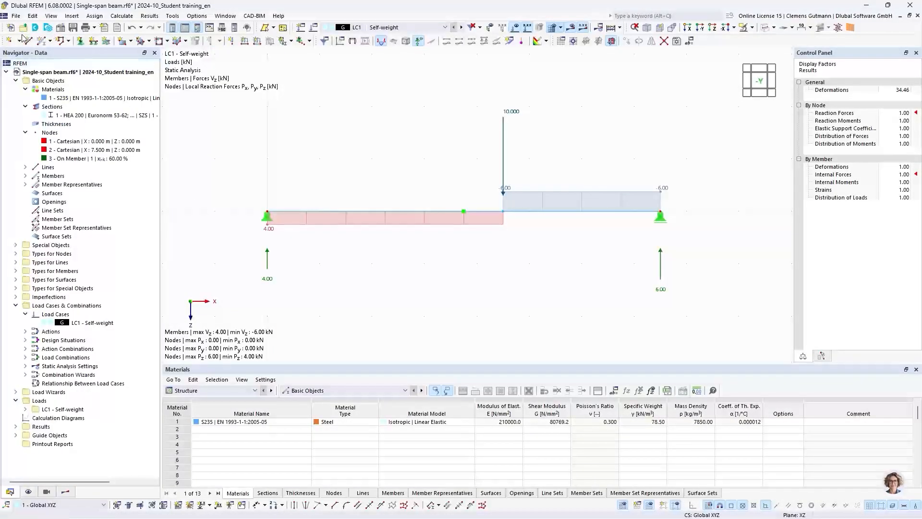
Create a new 2D | XZ | Plane Stress model named "Two-span beam" and show it in the -Y view
left_click(10, 28)
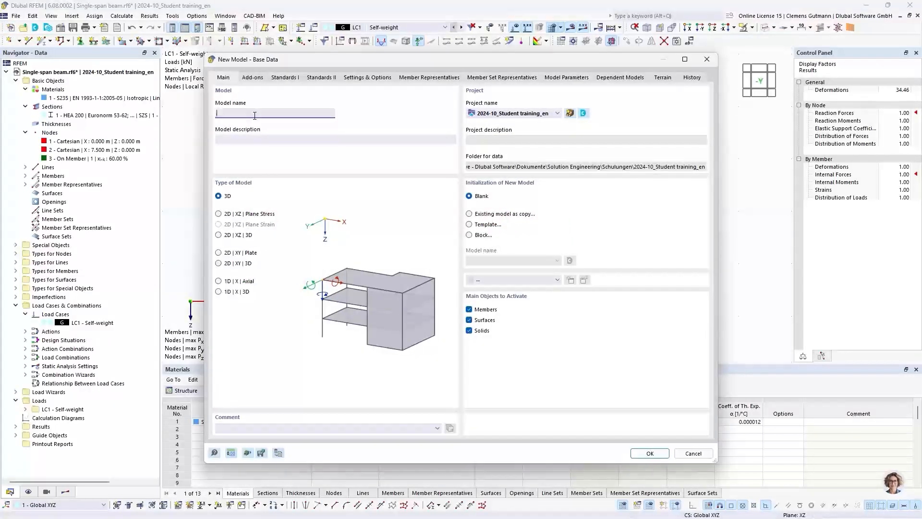
type("Two-span beam")
key("Tab")
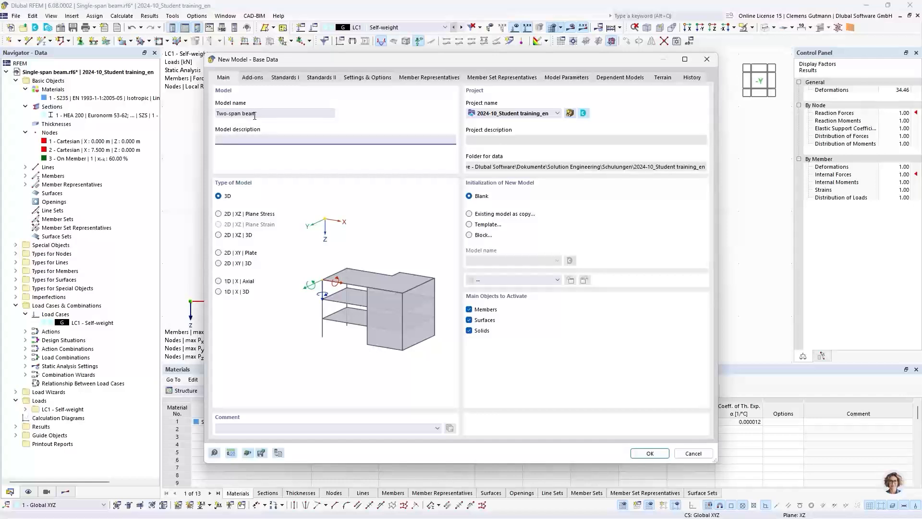
left_click(218, 214)
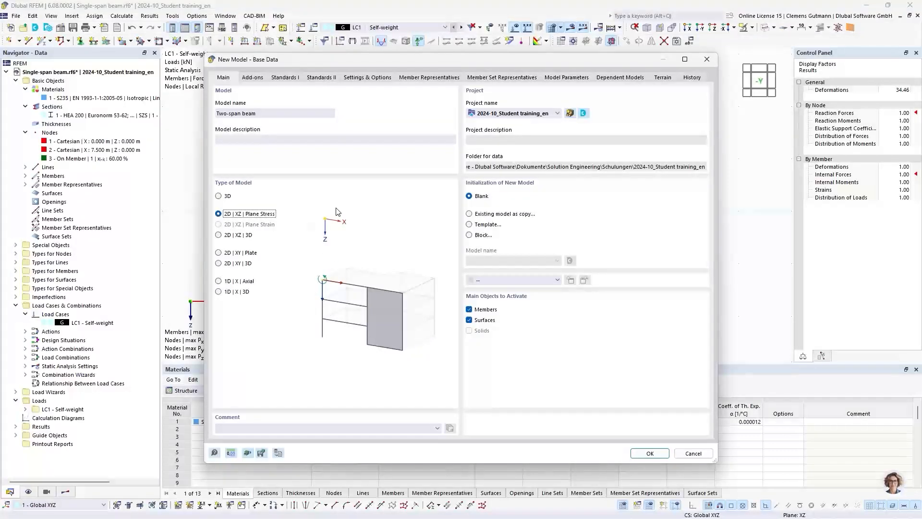
left_click(649, 454)
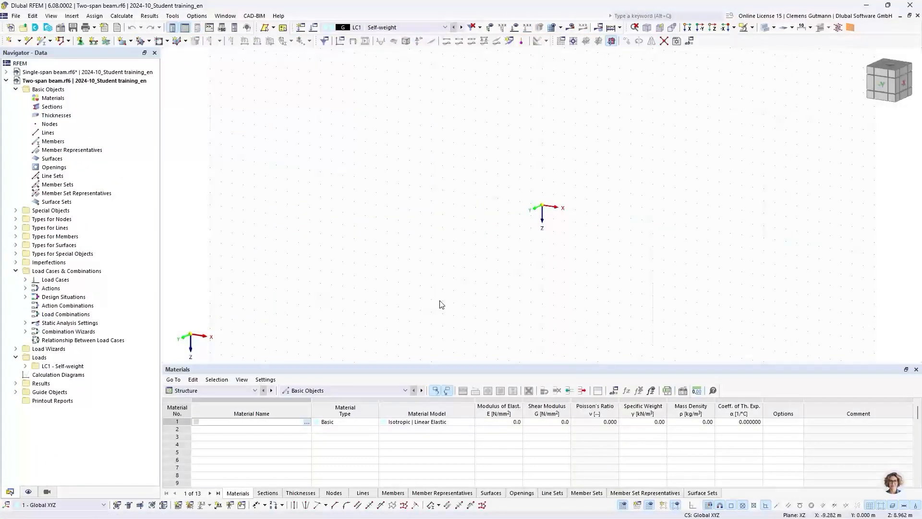
left_click(881, 85)
middle_click_drag(624, 228, 410, 223)
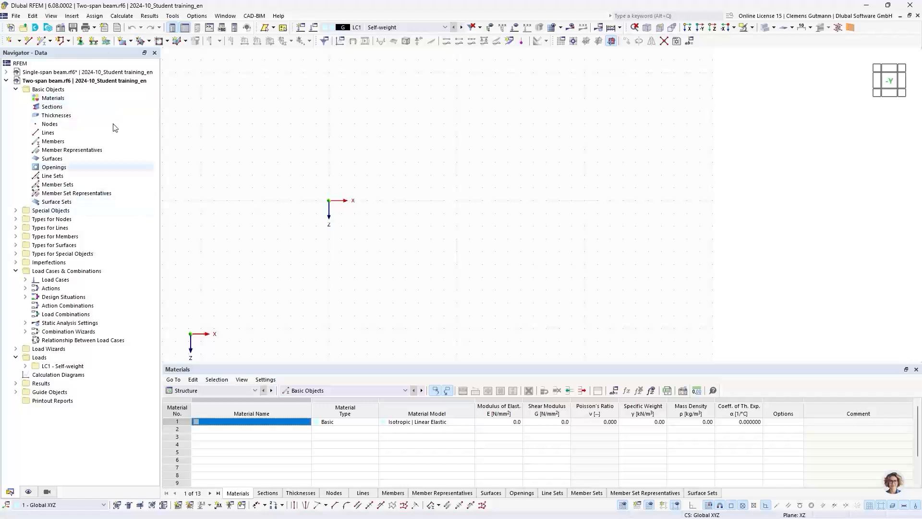
Create a new steel material S235 | EN 1993-1-1:2005-05 and show it in the list of materials
right_click(70, 98)
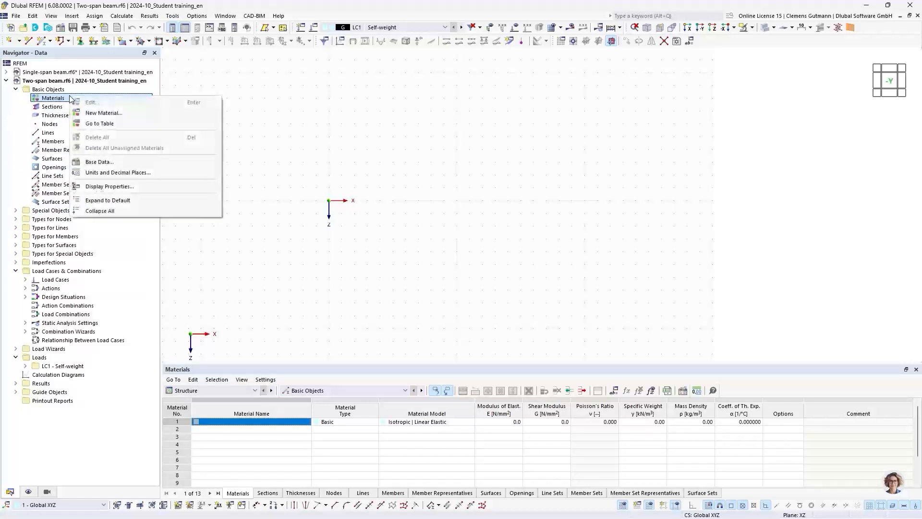
left_click(103, 113)
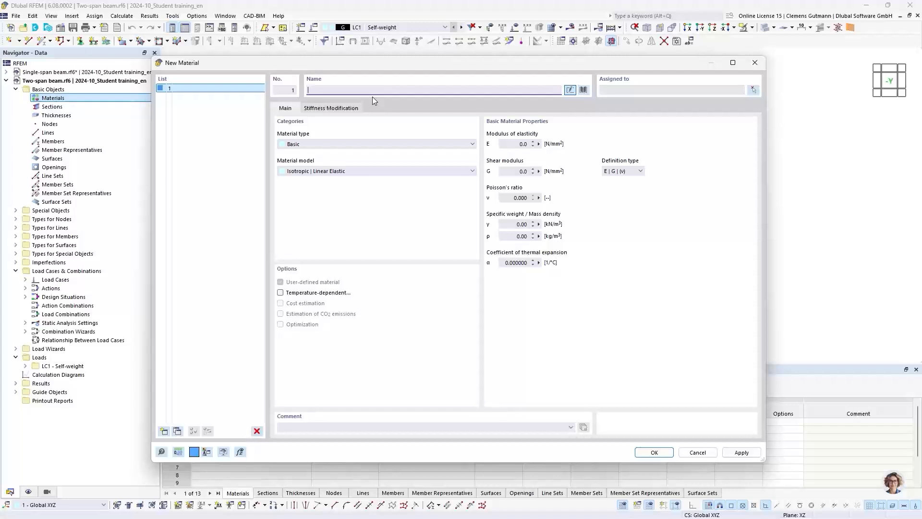
type("S235")
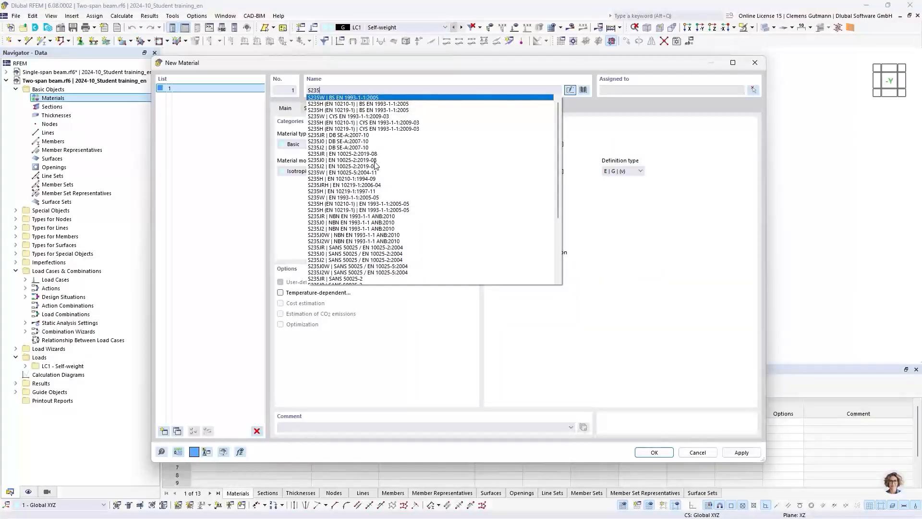
scroll(376, 176, "down", 5)
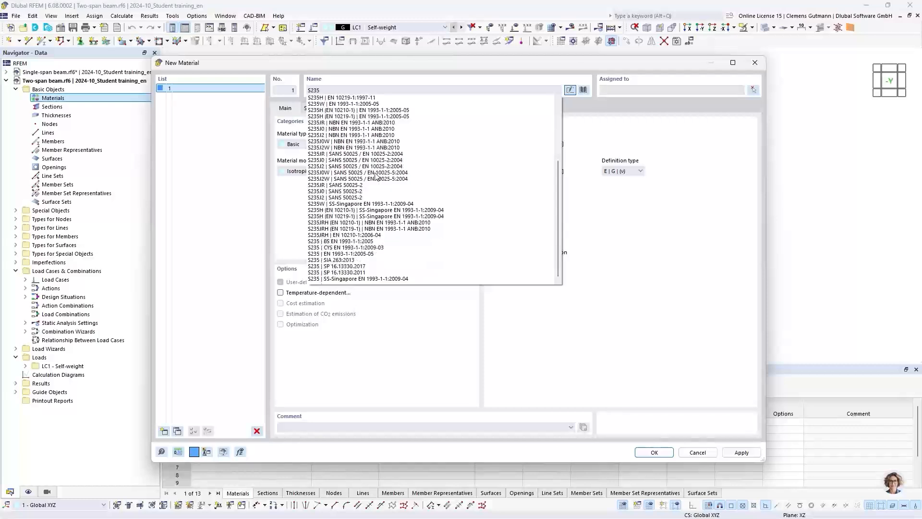
scroll(376, 162, "up", 4)
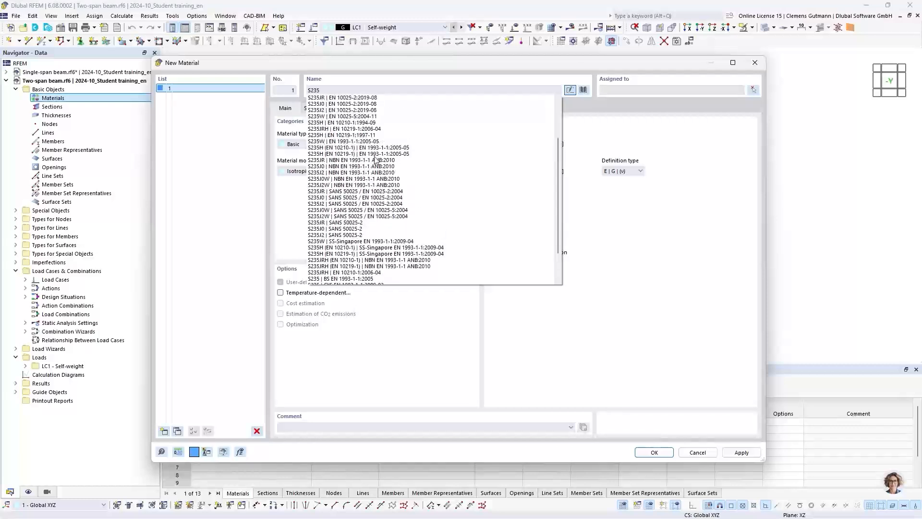
scroll(376, 161, "down", 4)
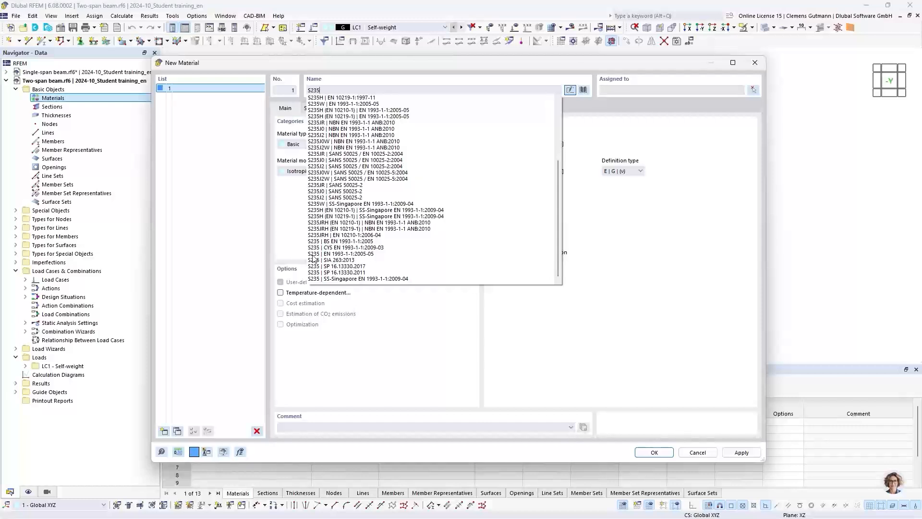
left_click(346, 254)
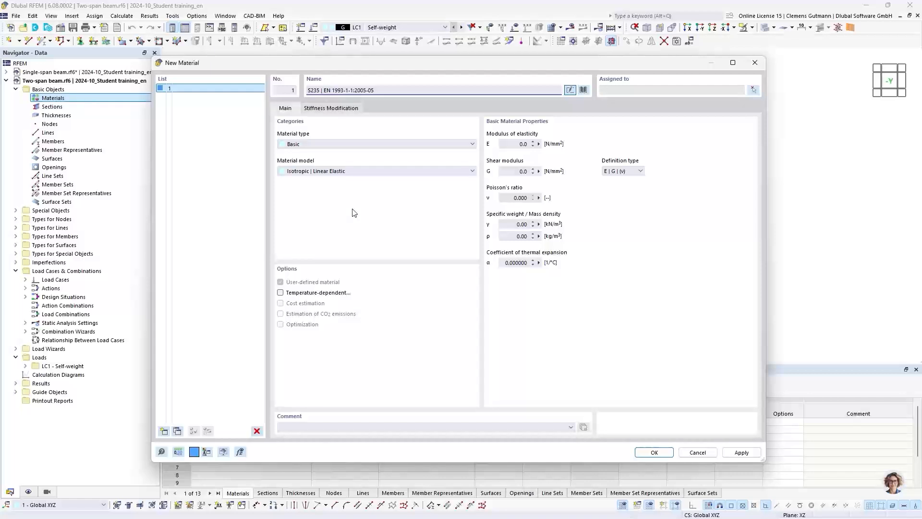
key("Tab")
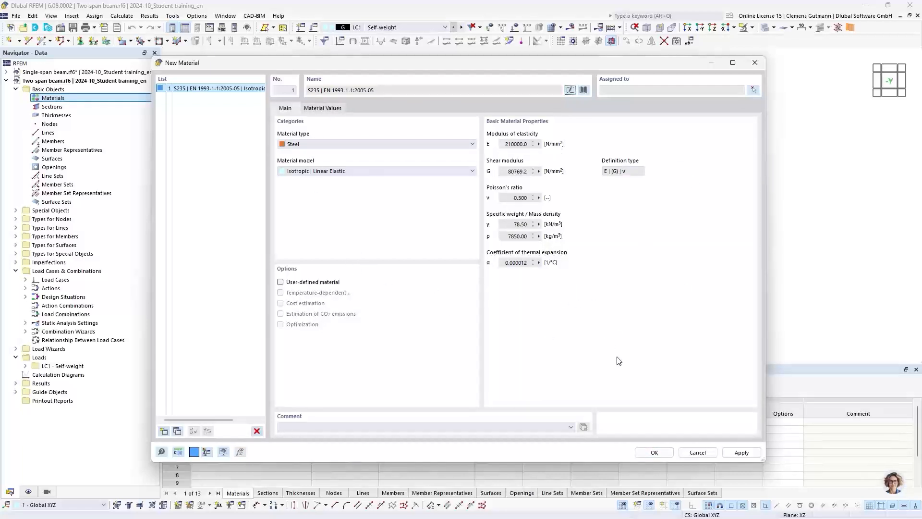
left_click(655, 452)
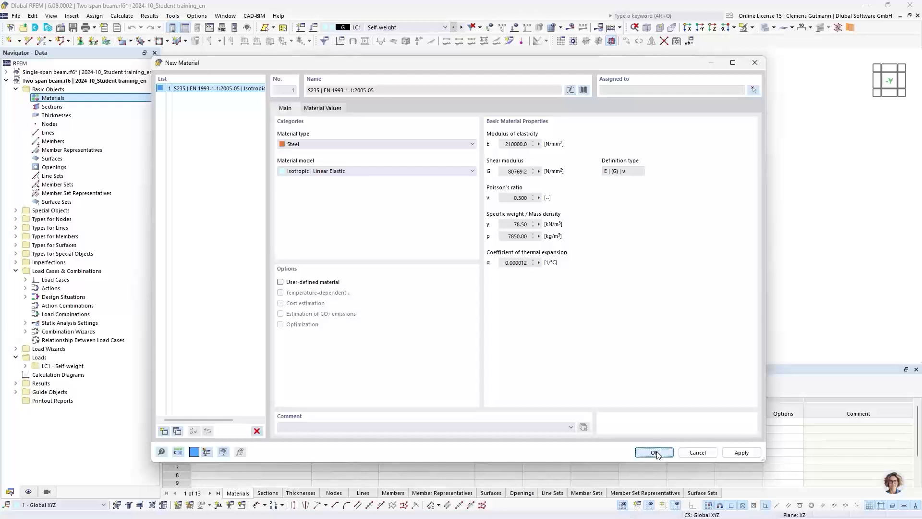
left_click(25, 98)
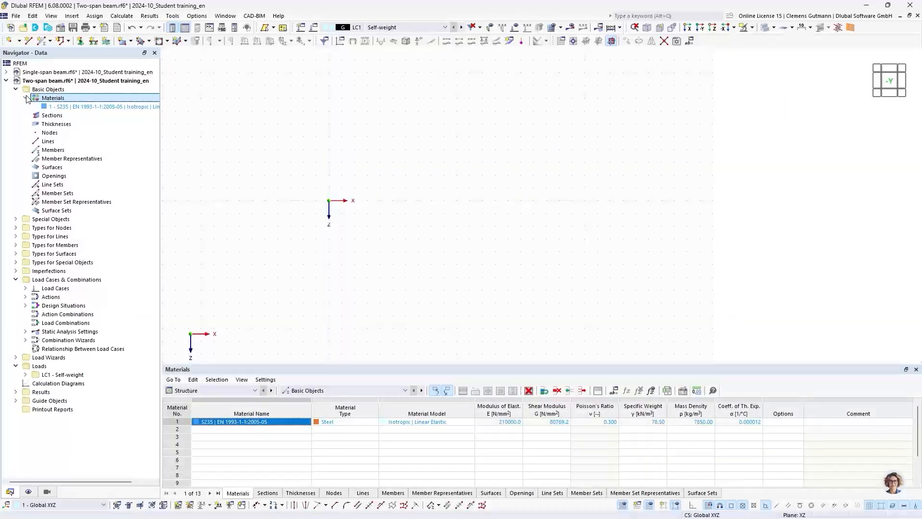
Create a new section HEB 300 | Euronorm 53-62; DIN 1025-2 | SZS with material S235
right_click(48, 115)
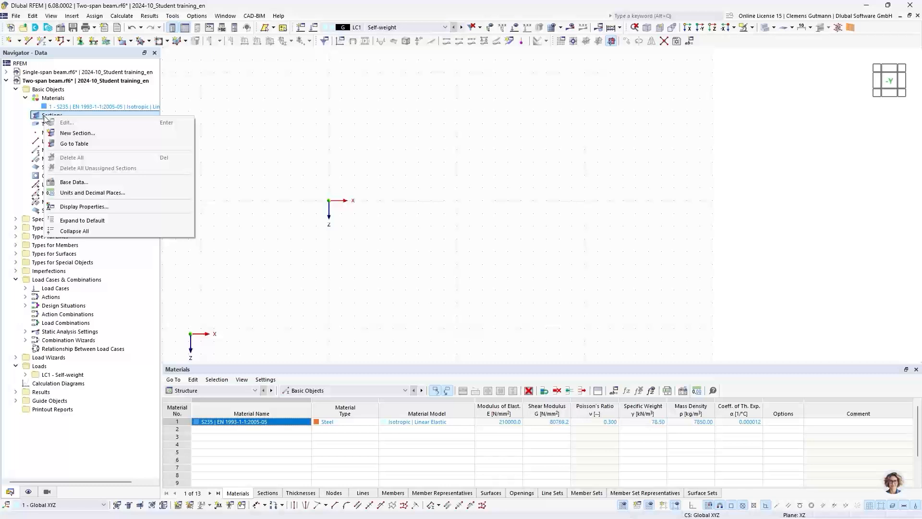
left_click(73, 137)
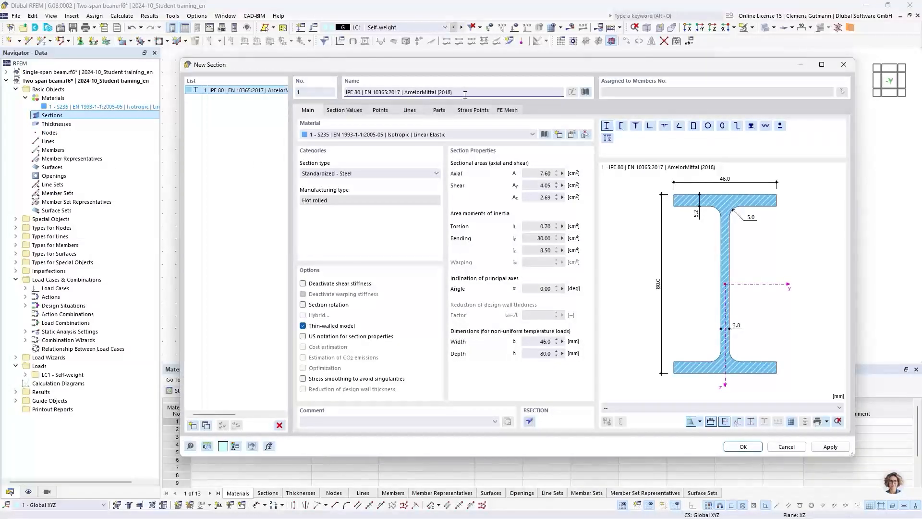
left_click_drag(463, 93, 339, 97)
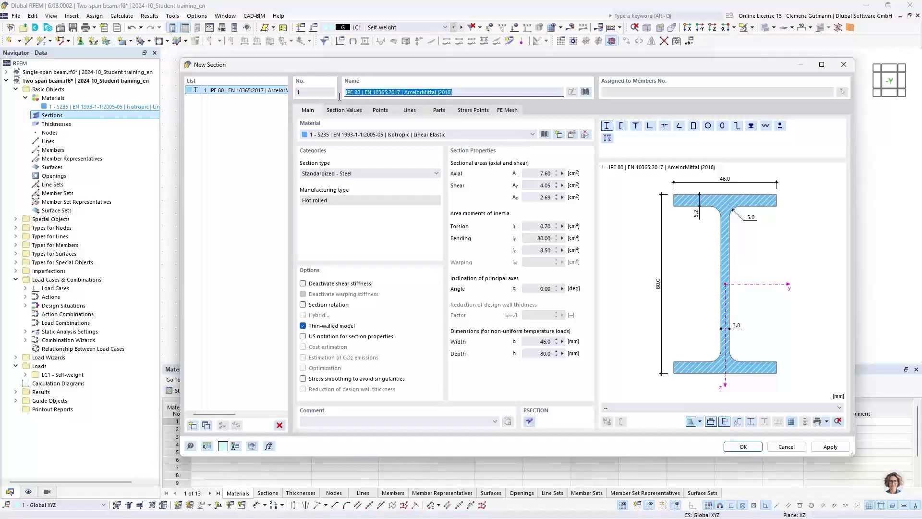
key("Delete")
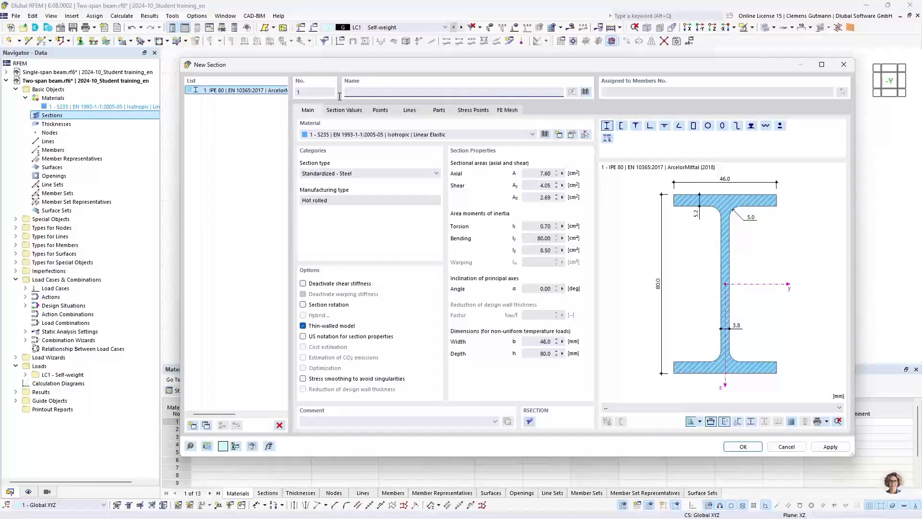
type("HE")
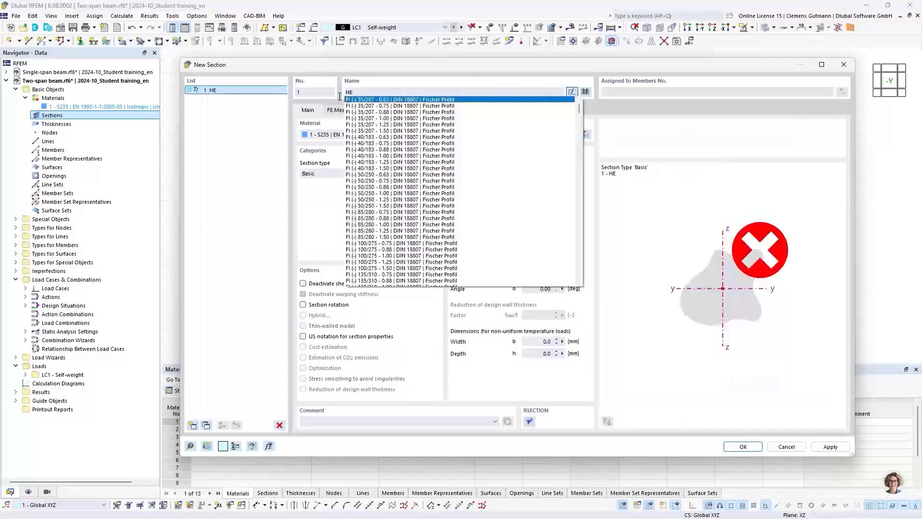
type("B 300")
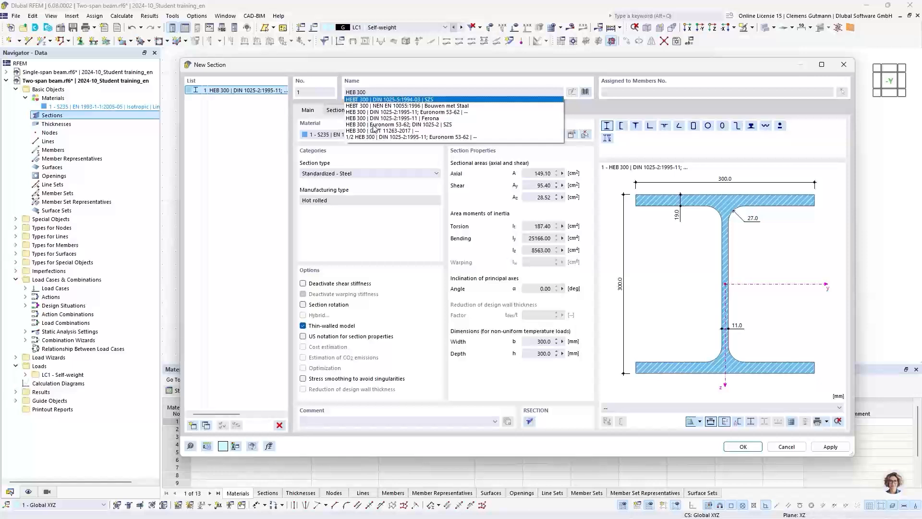
left_click(392, 125)
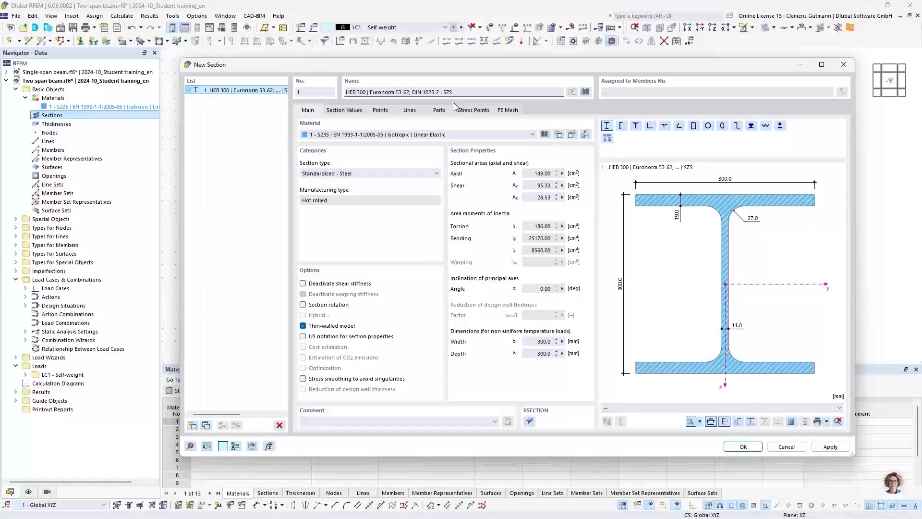
key("Tab")
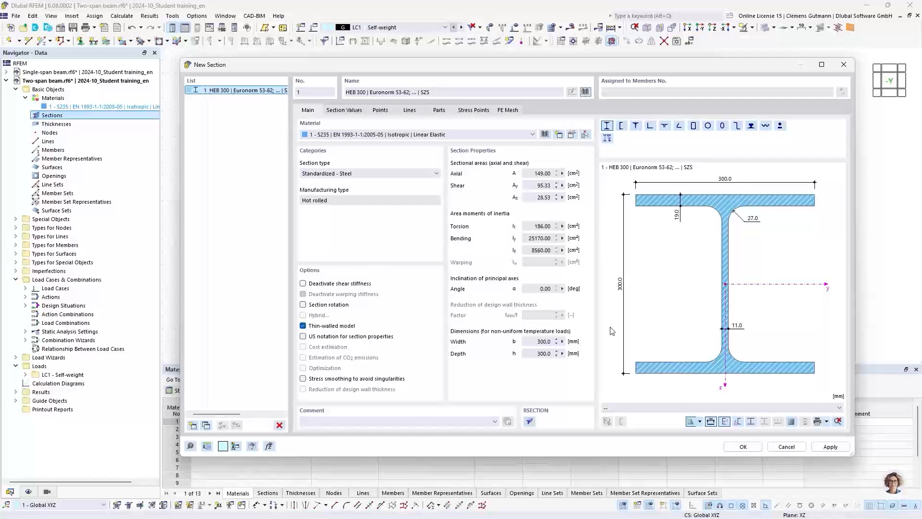
left_click(744, 447)
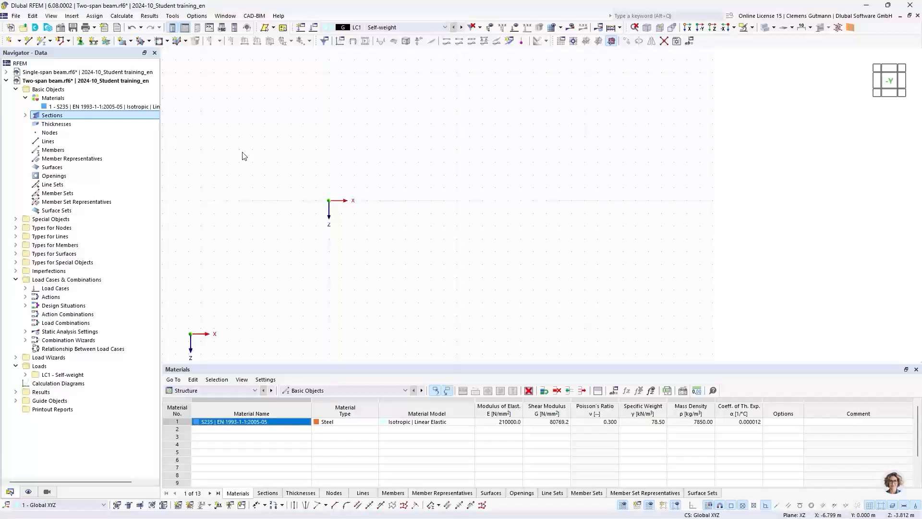
Draw two continuous Beam members through X = 0, 5 and 10 m at Z = 0, and list their members, lines and nodes
left_click(50, 40)
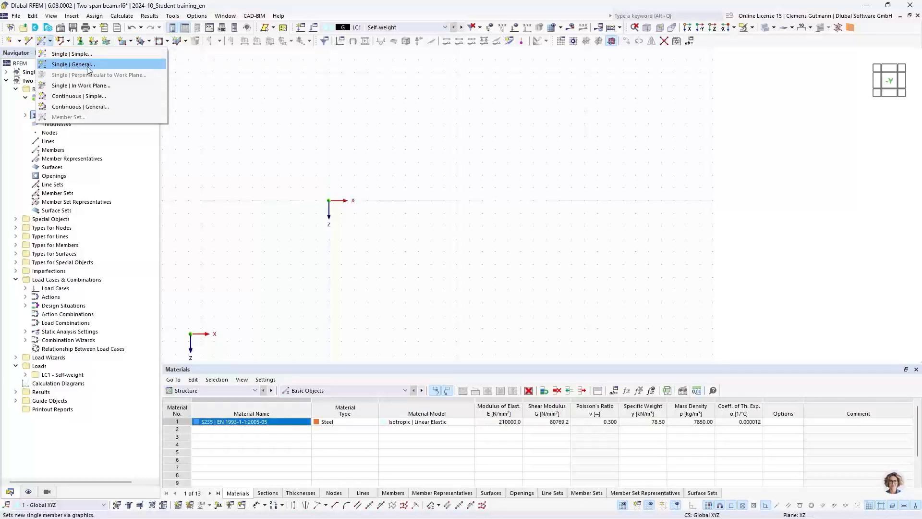
left_click(71, 98)
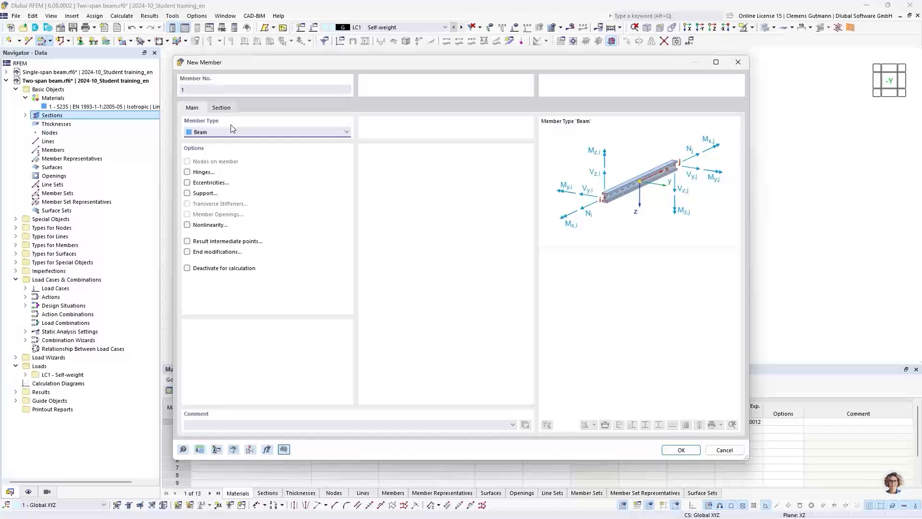
left_click(678, 450)
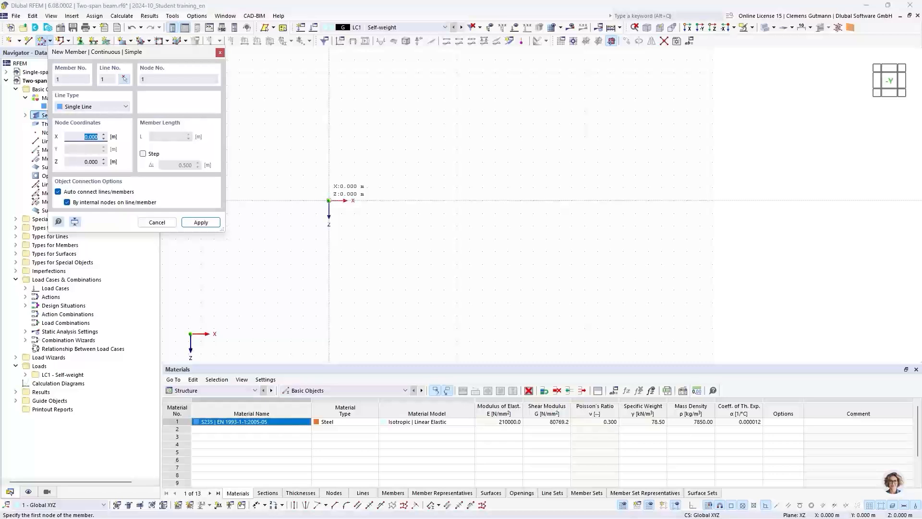
left_click(329, 200)
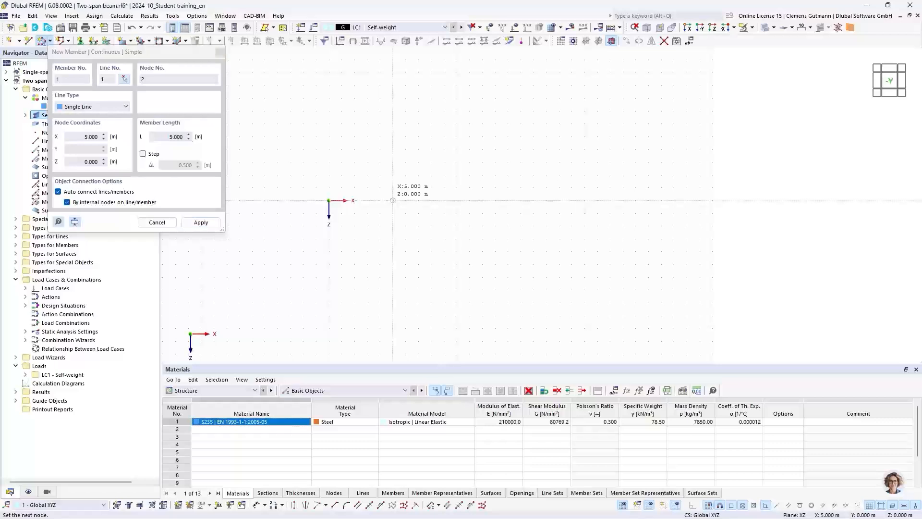
left_click(393, 201)
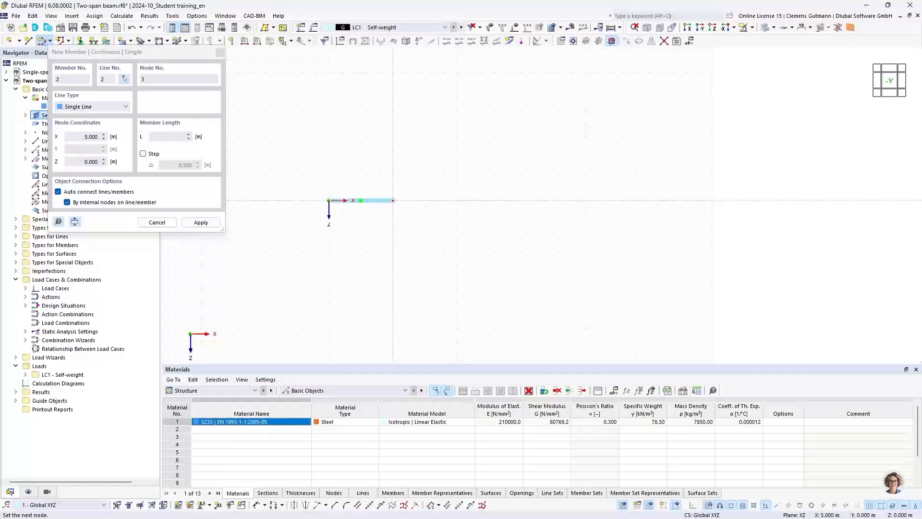
left_click(456, 200)
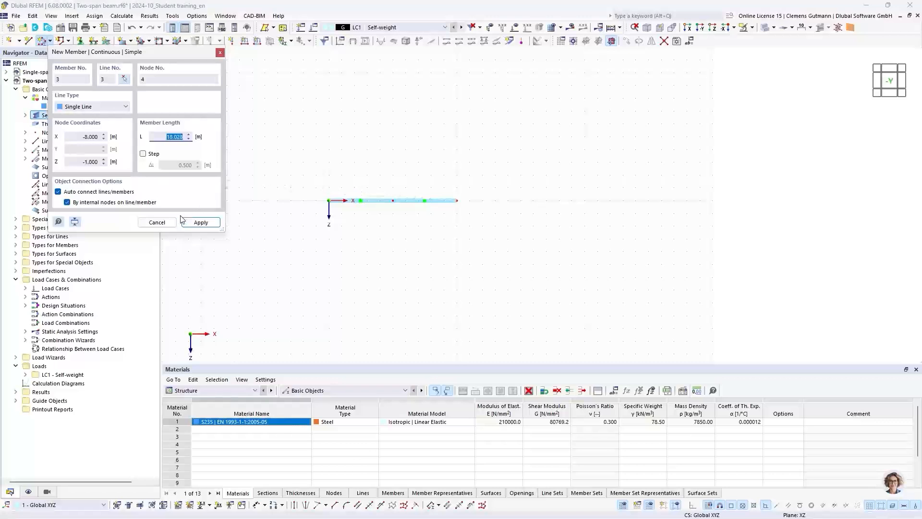
left_click(157, 223)
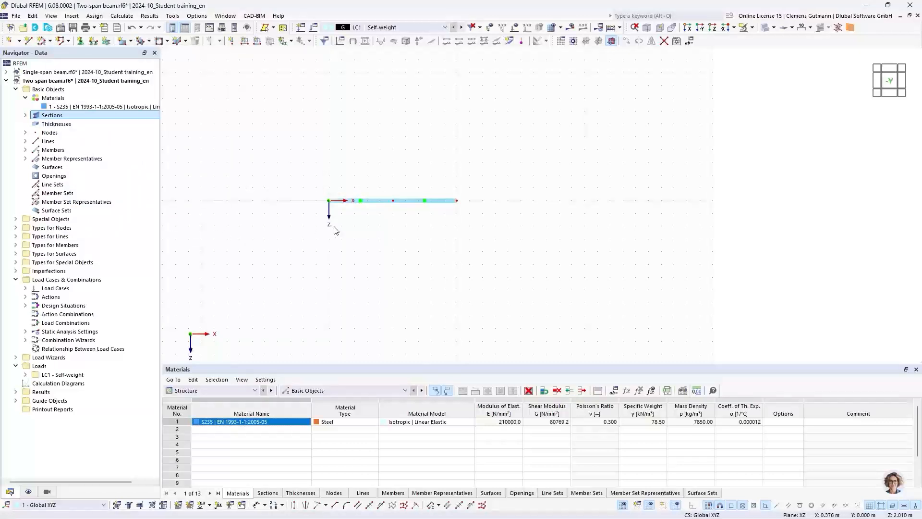
scroll(382, 211, "up", 1)
scroll(381, 211, "up", 1)
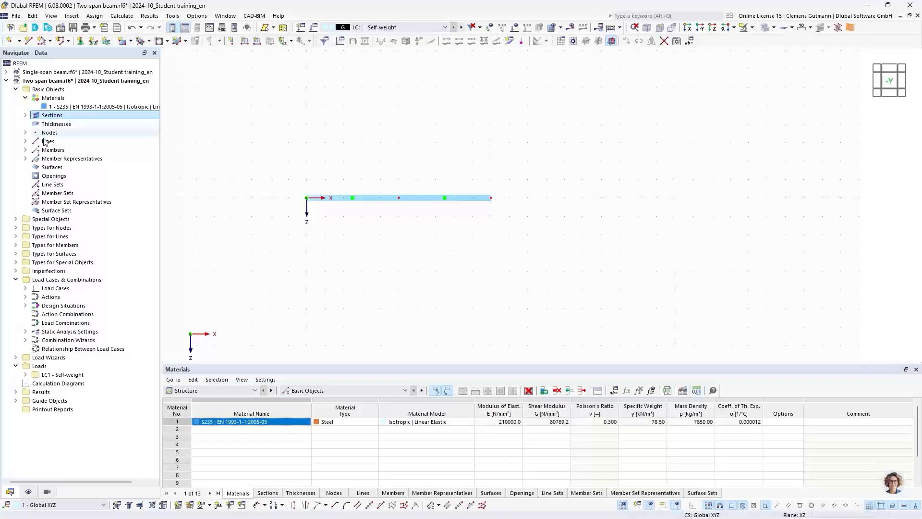
left_click(25, 150)
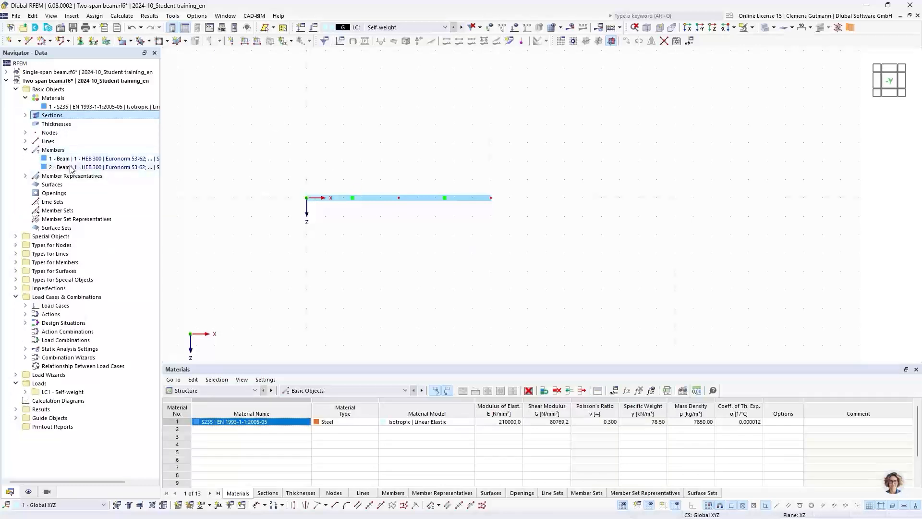
left_click(25, 142)
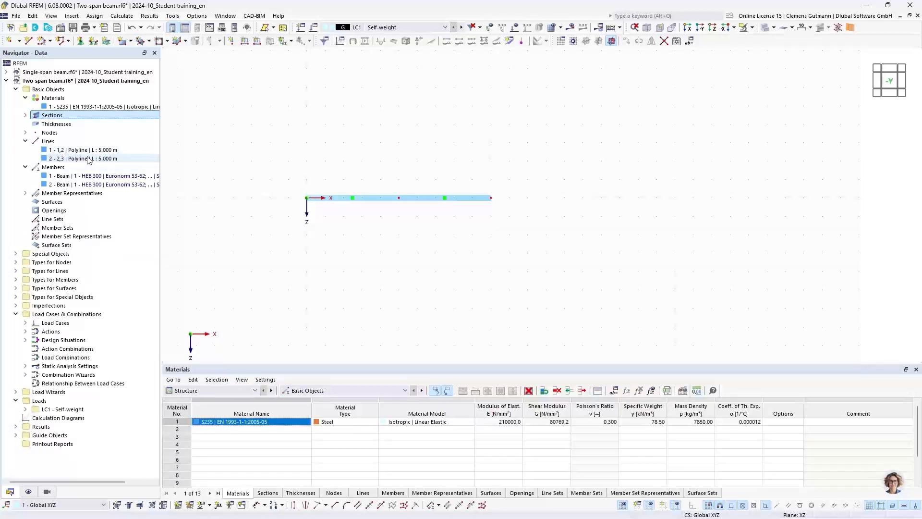
left_click(25, 132)
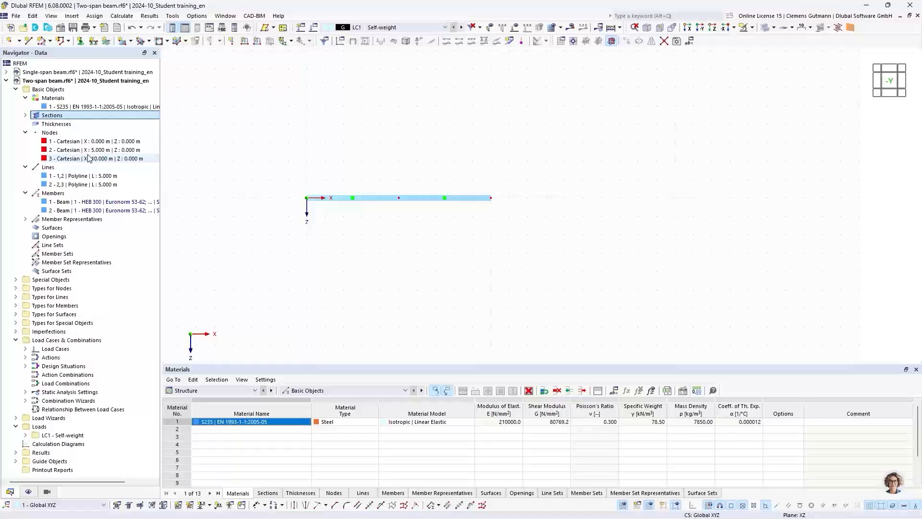
Assign the Hinged nodal support to node 1 at the beam's start, X = 0 m
left_click(15, 280)
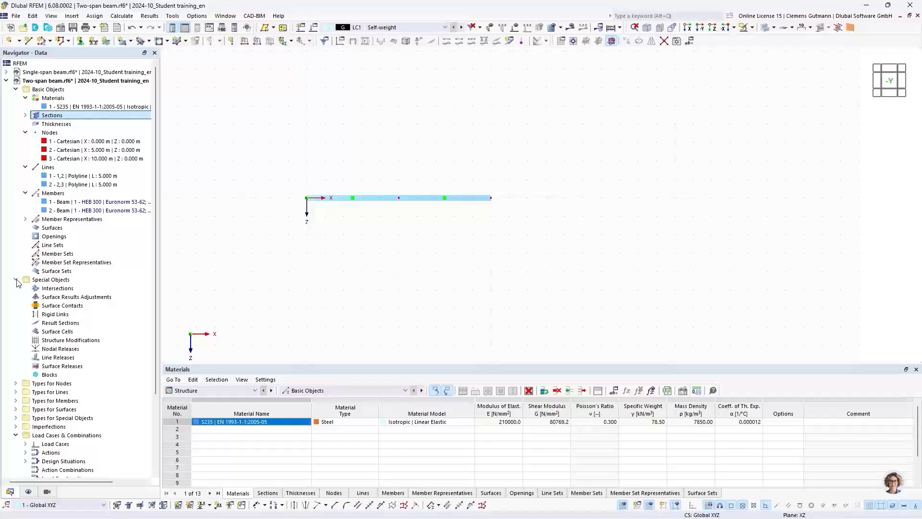
left_click(16, 280)
left_click(16, 288)
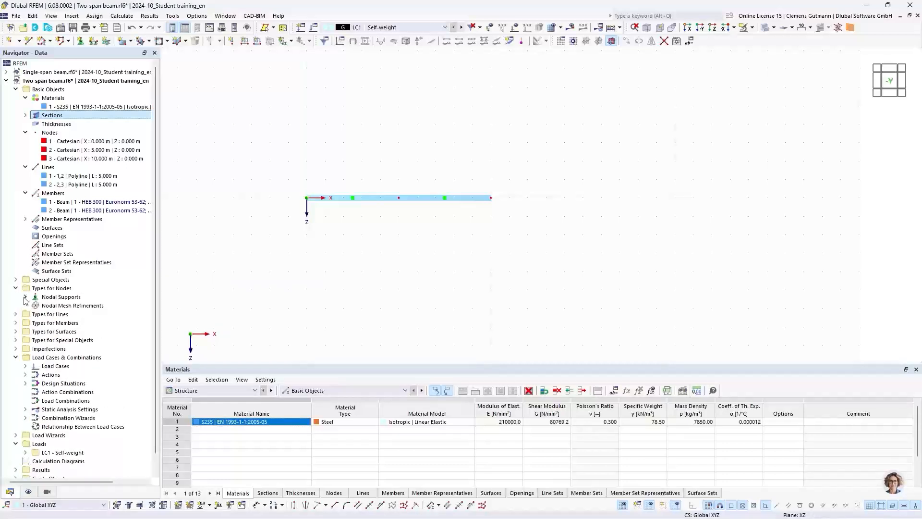
left_click(25, 297)
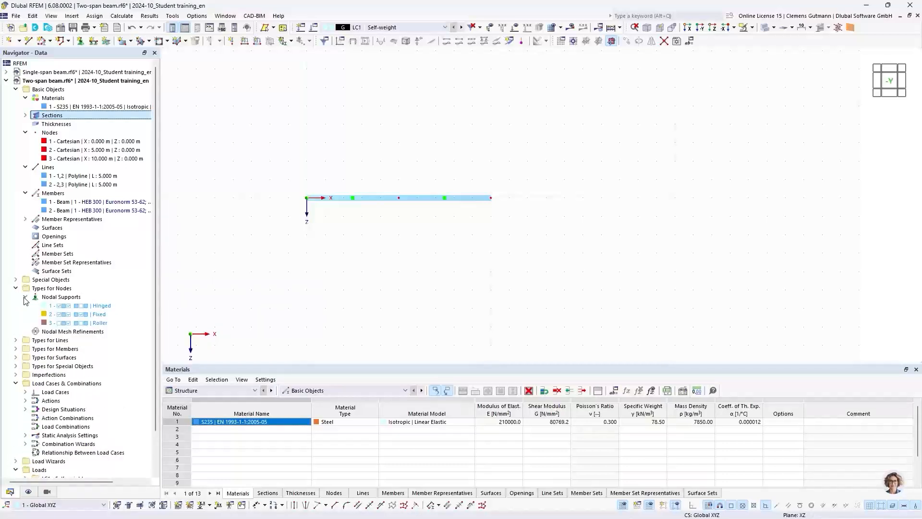
right_click(69, 308)
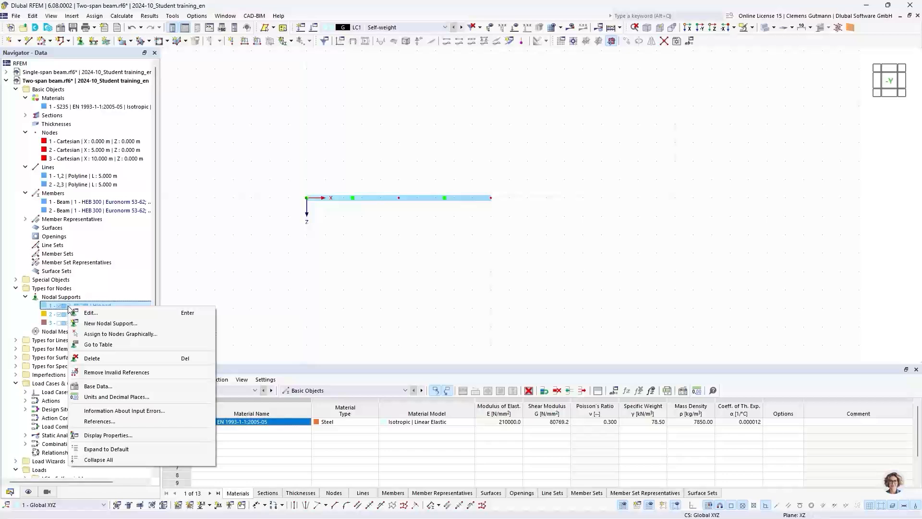
left_click(99, 336)
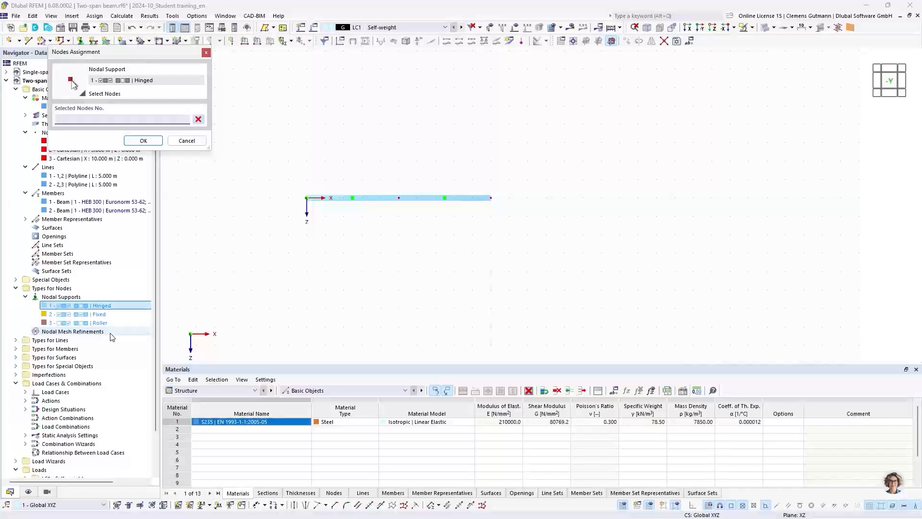
left_click(306, 198)
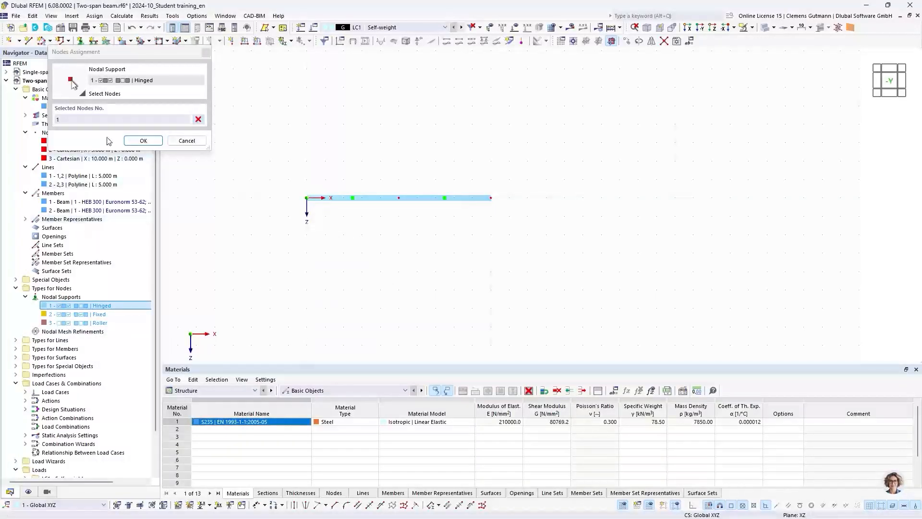
left_click(142, 141)
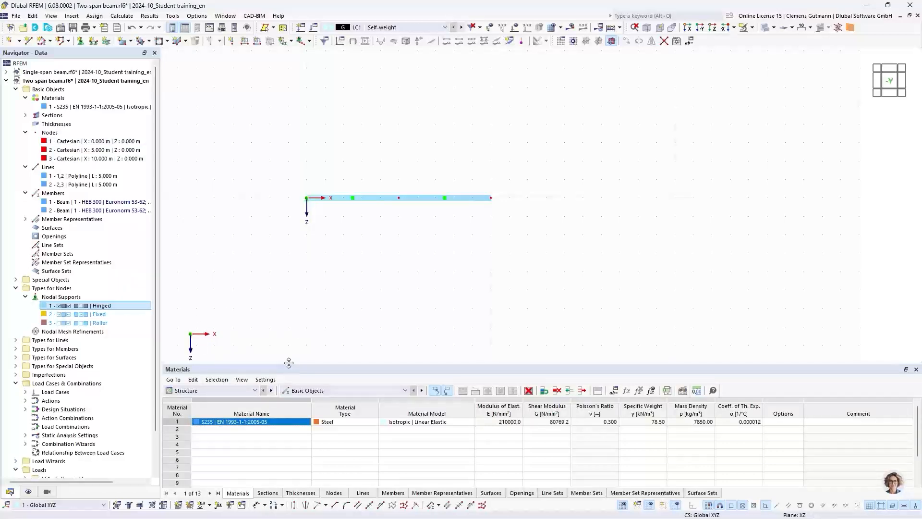
Assign the Roller nodal support to nodes 2 and 3 in the enlarged table of nodal supports
left_click_drag(288, 363, 270, 272)
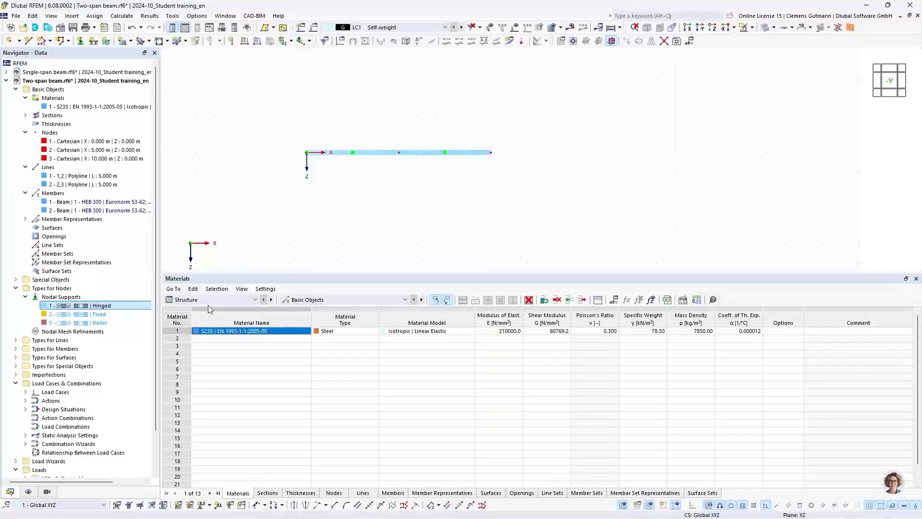
left_click(304, 299)
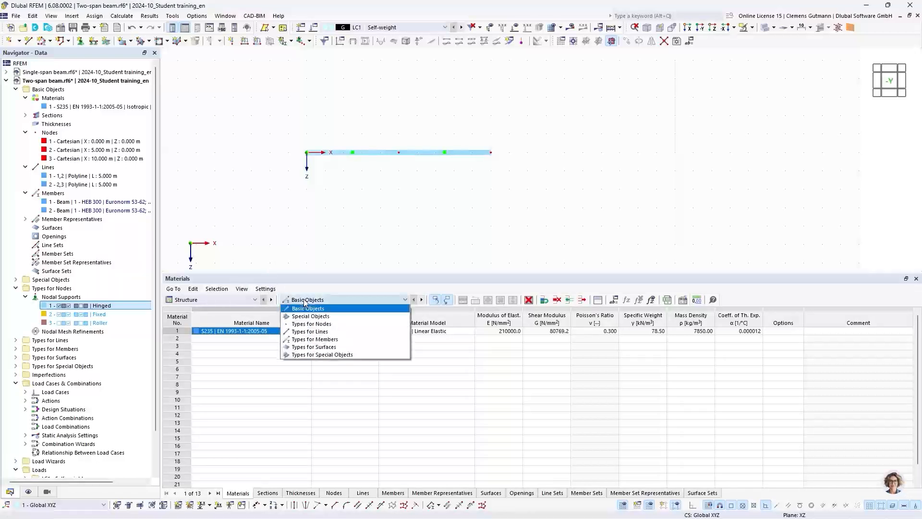
left_click(321, 325)
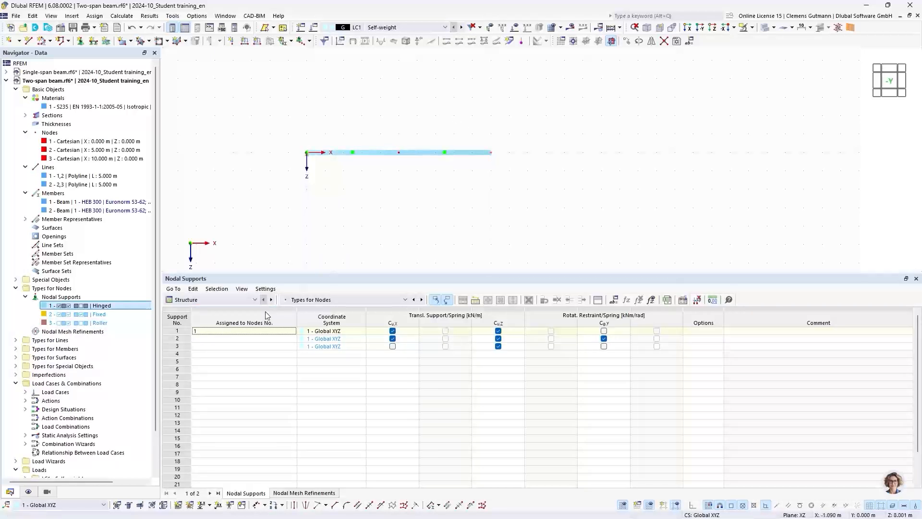
left_click(221, 346)
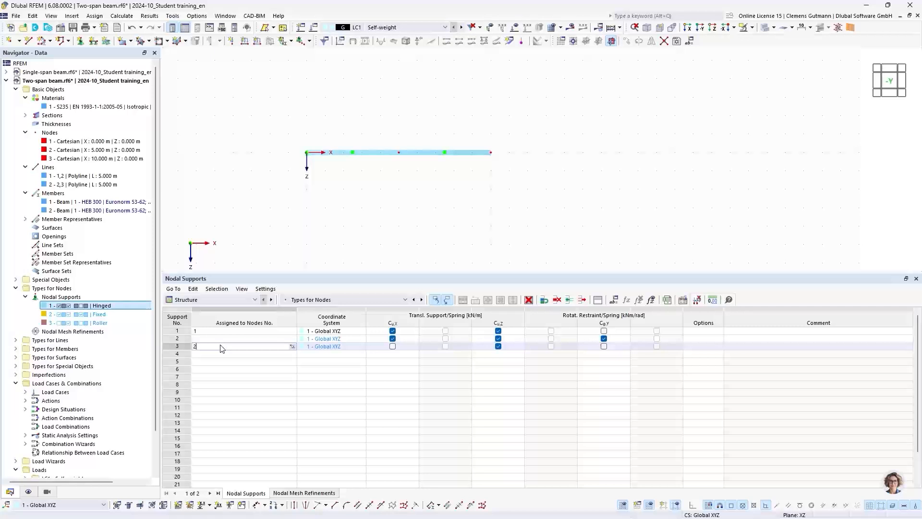
type("2,3")
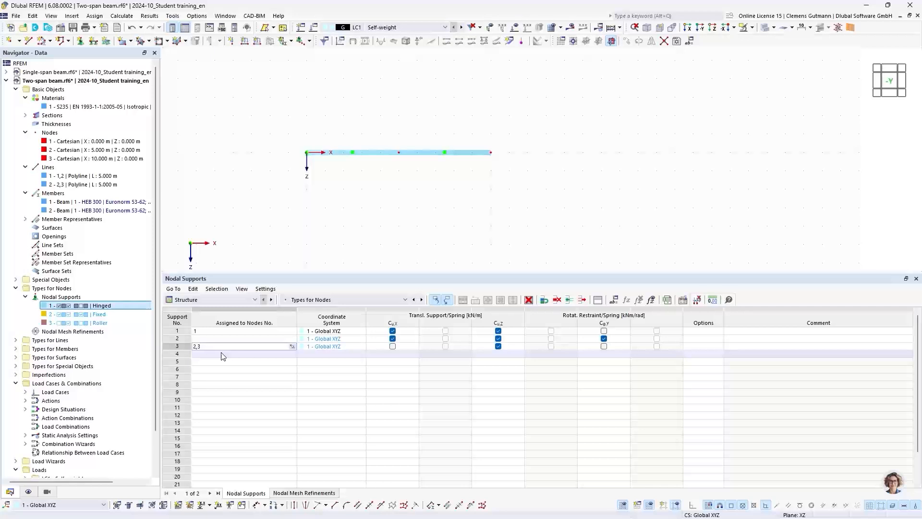
left_click(223, 355)
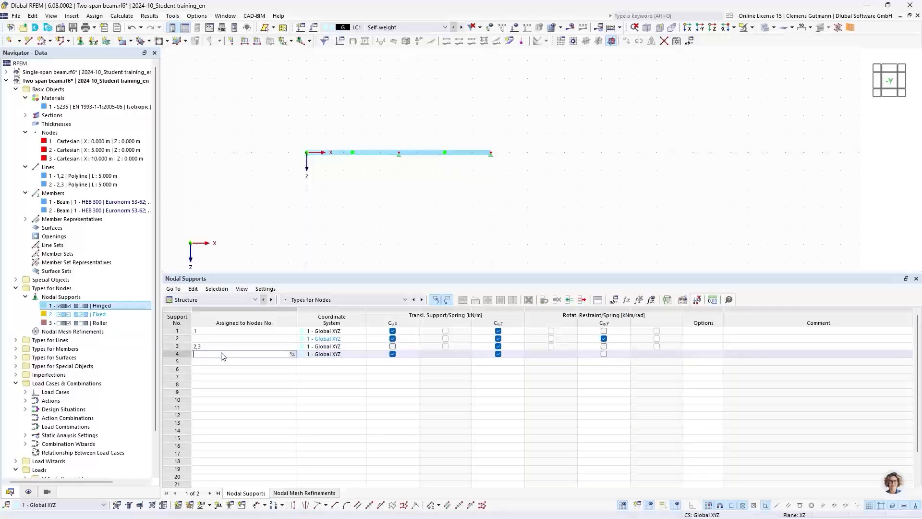
Enlarge the displayed size of the nodal support symbols on the beam
scroll(422, 149, "up", 2)
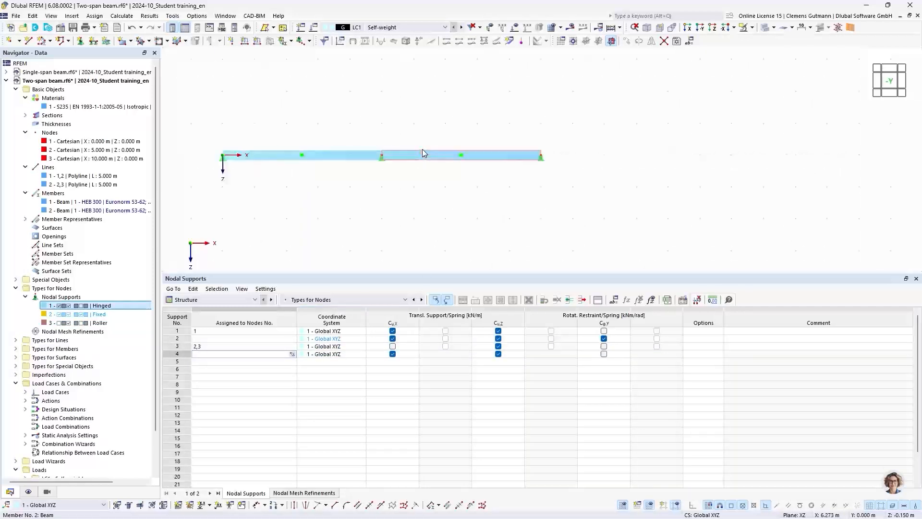
scroll(422, 149, "up", 1)
middle_click_drag(376, 213, 419, 221)
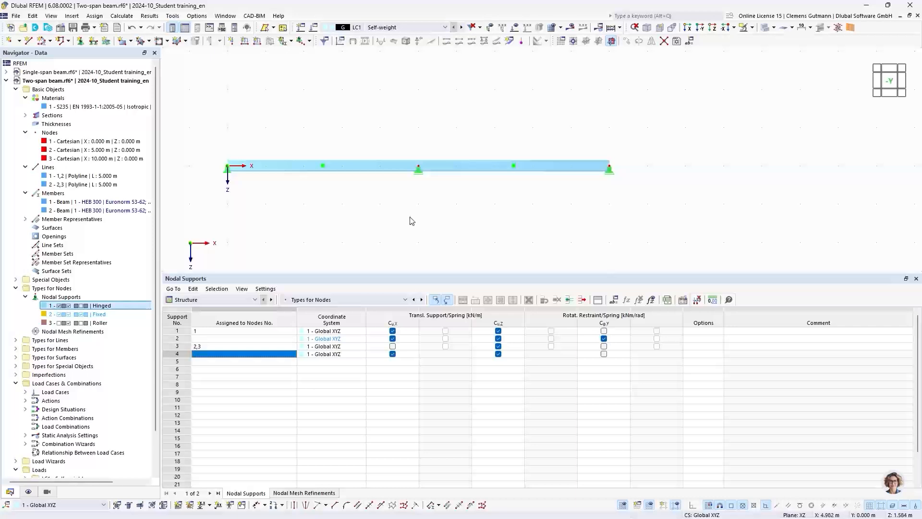
right_click(419, 176)
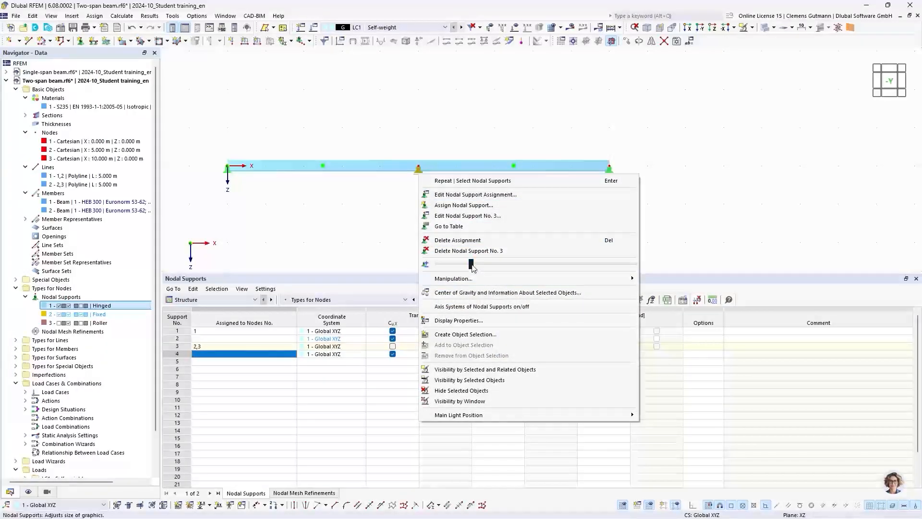
left_click_drag(471, 263, 526, 270)
left_click(398, 221)
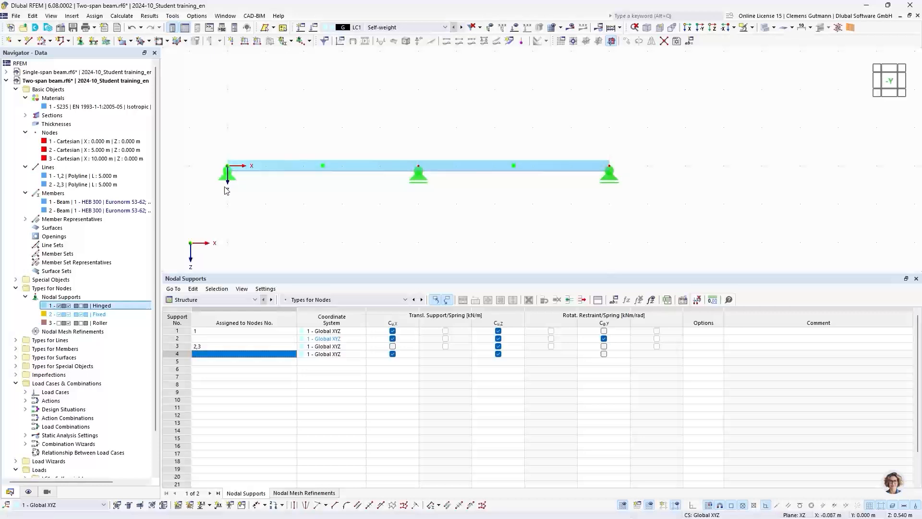
Create load case LC2 "Imposed load left" with action category Imposed loads - category A: domestic, residential areas
scroll(54, 317, "down", 2)
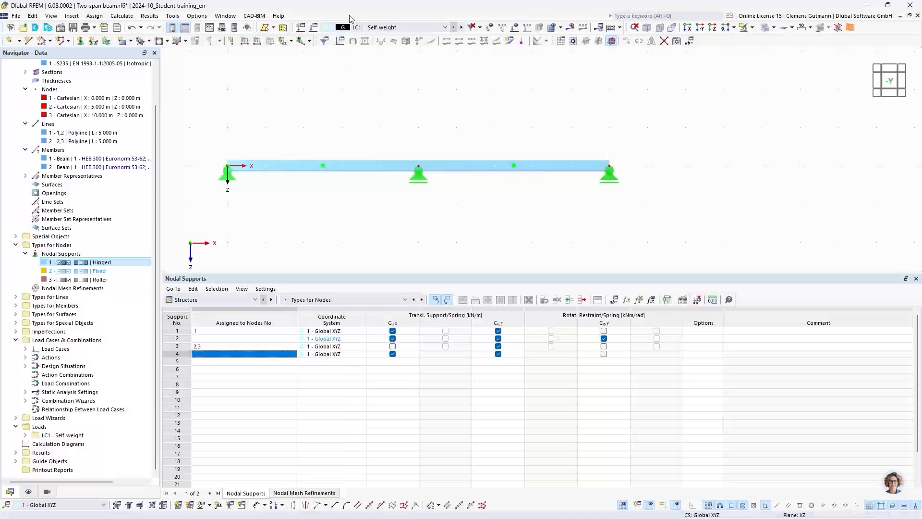
left_click(313, 28)
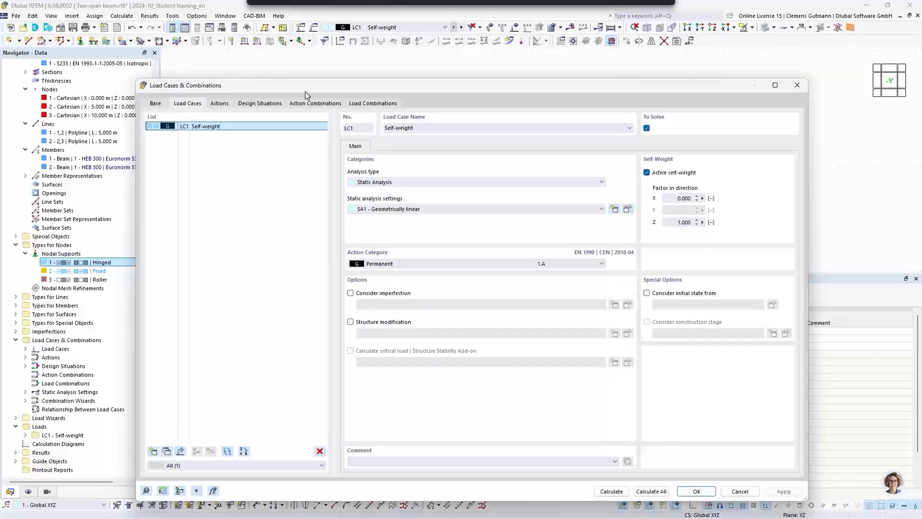
left_click_drag(304, 91, 293, 73)
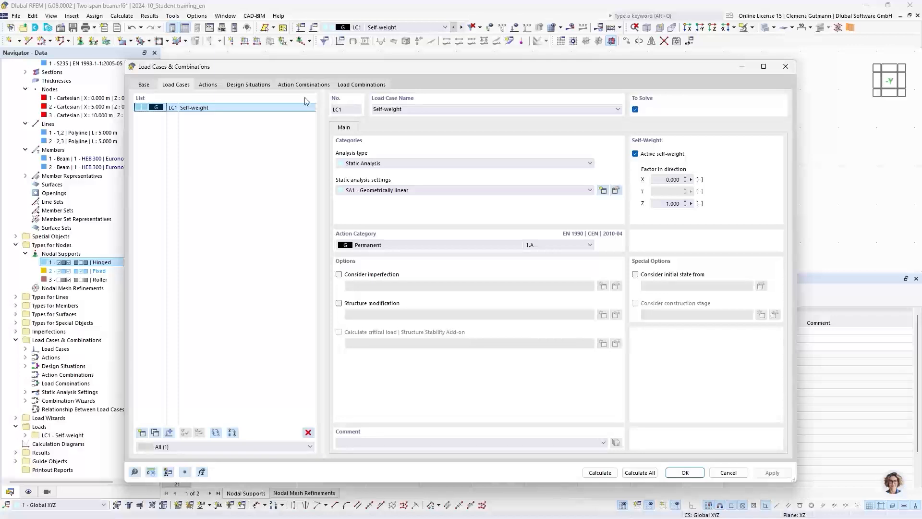
left_click(145, 85)
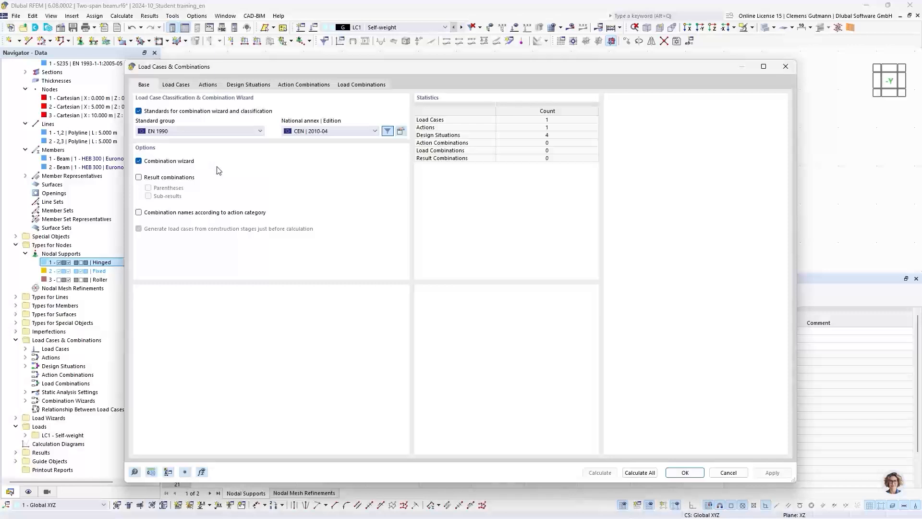
left_click(182, 86)
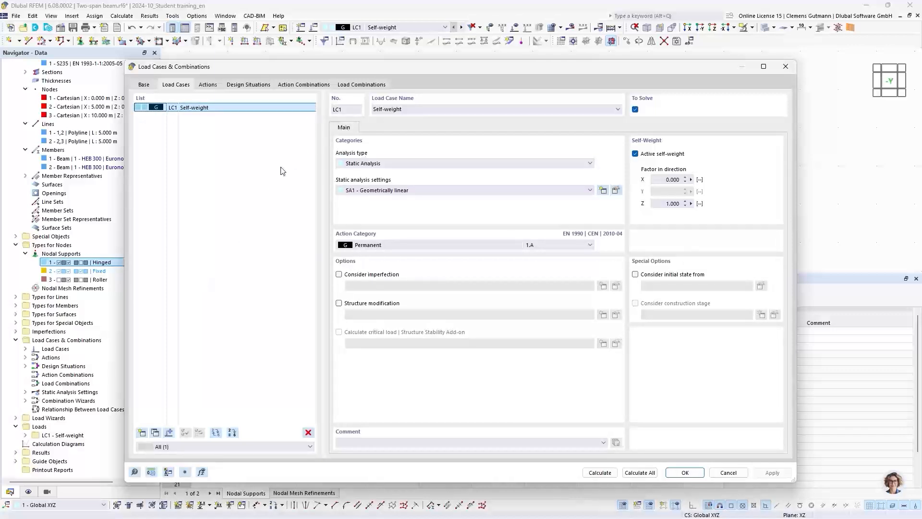
left_click(142, 433)
left_click(384, 109)
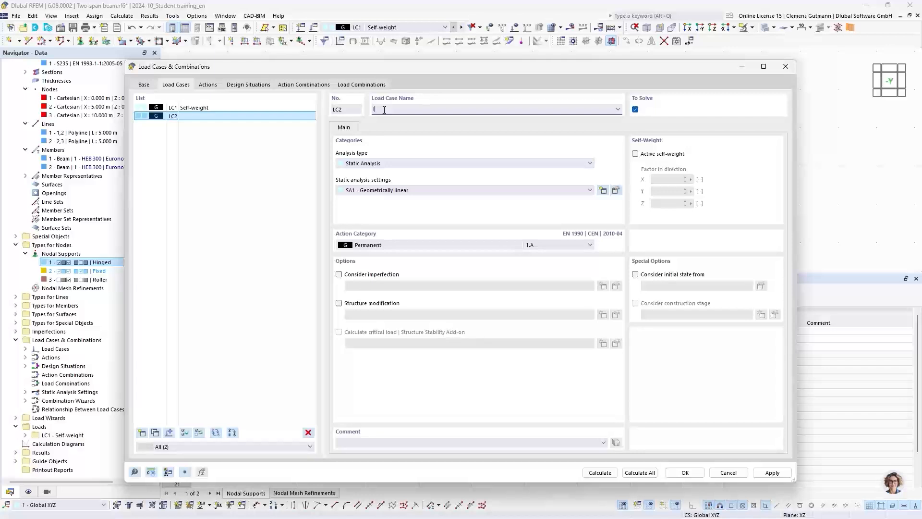
type("Imposed load left")
key("Return")
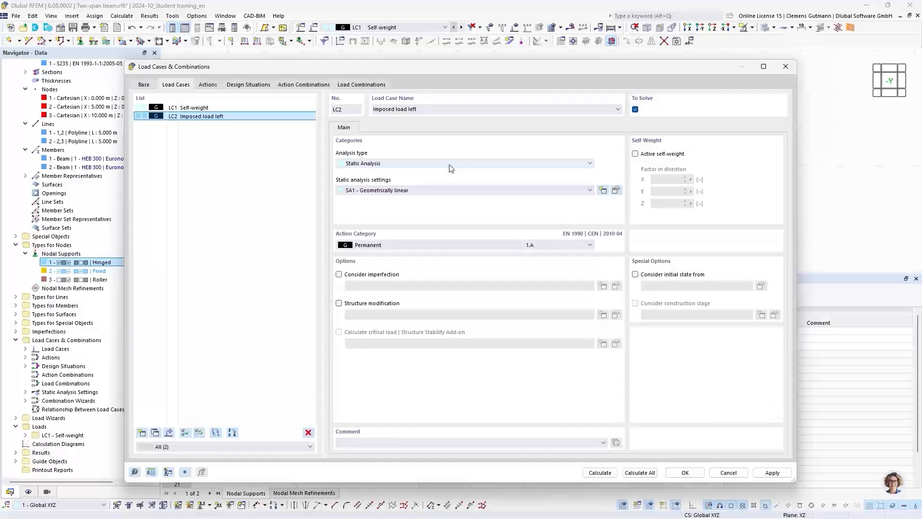
left_click(377, 245)
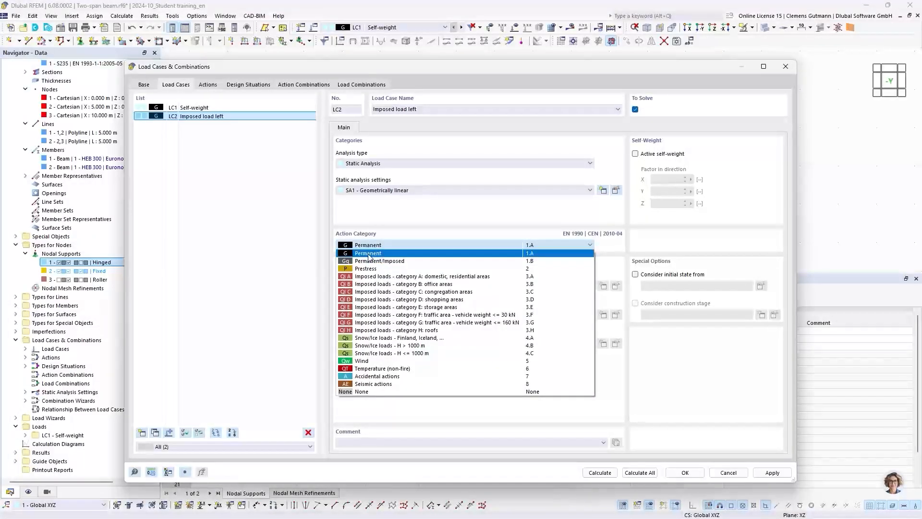
left_click(377, 278)
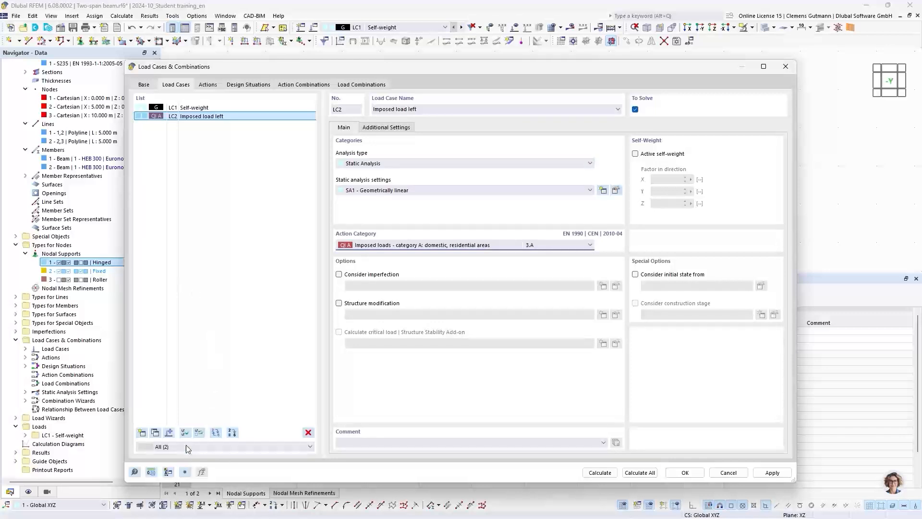
Copy load case LC2 as LC3 and rename the copy "Imposed load right"
left_click(156, 433)
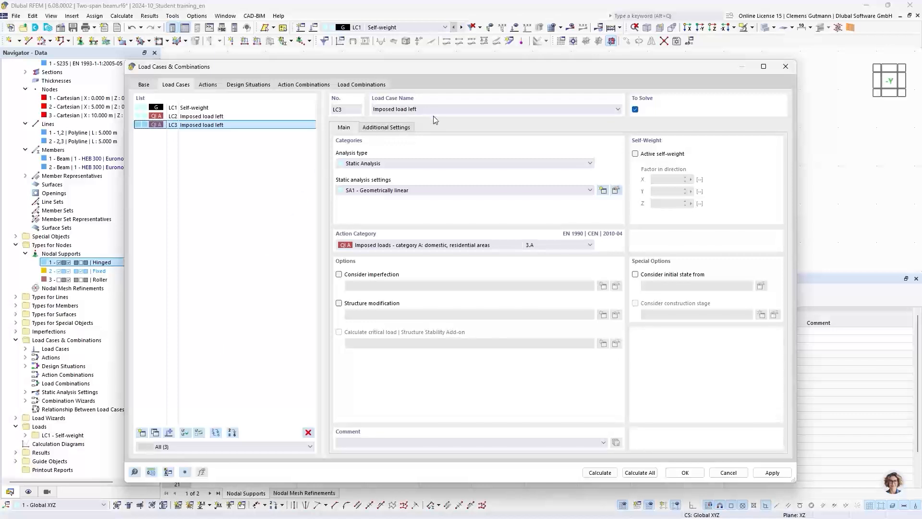
double_click(414, 110)
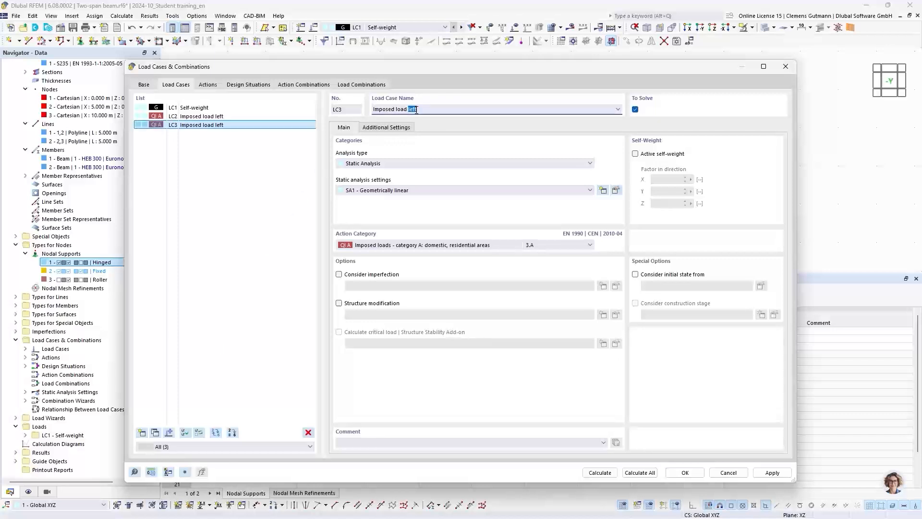
type("right")
key("Return")
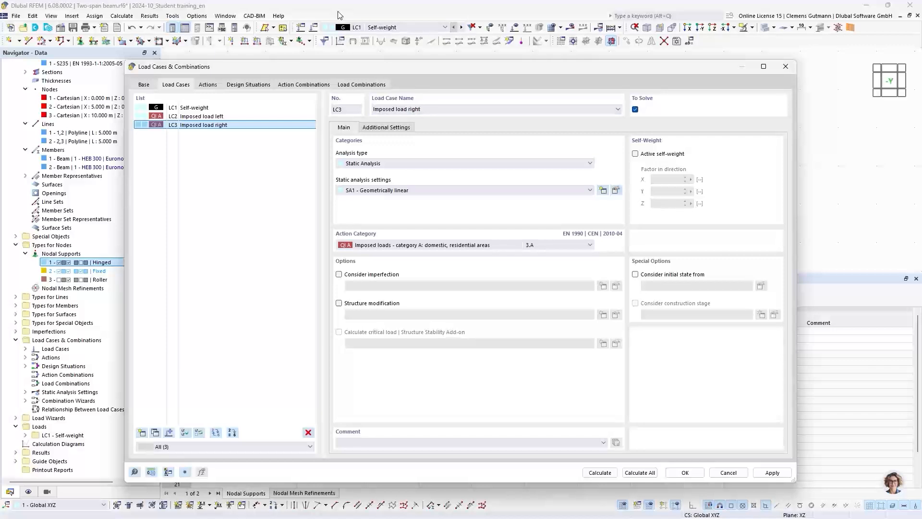
Review actions A1 and A2, checking the main settings and the load cases assigned to each
left_click(208, 85)
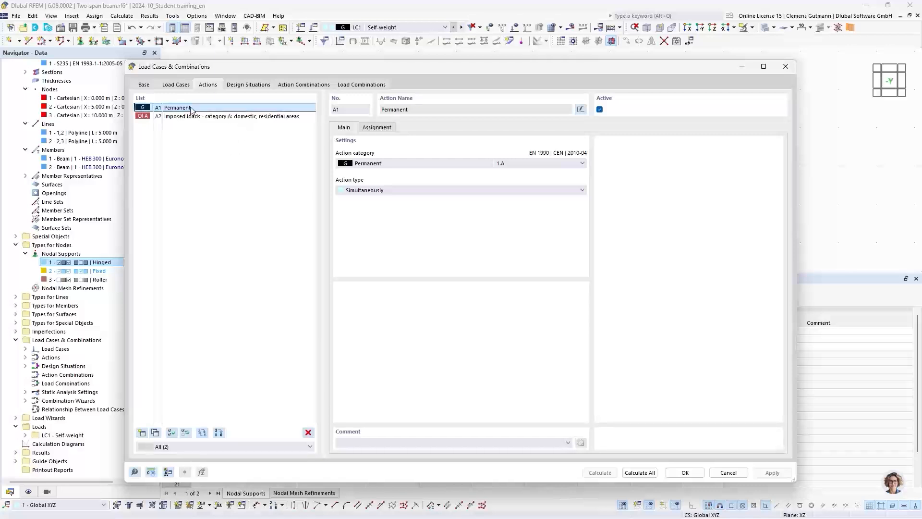
left_click(376, 128)
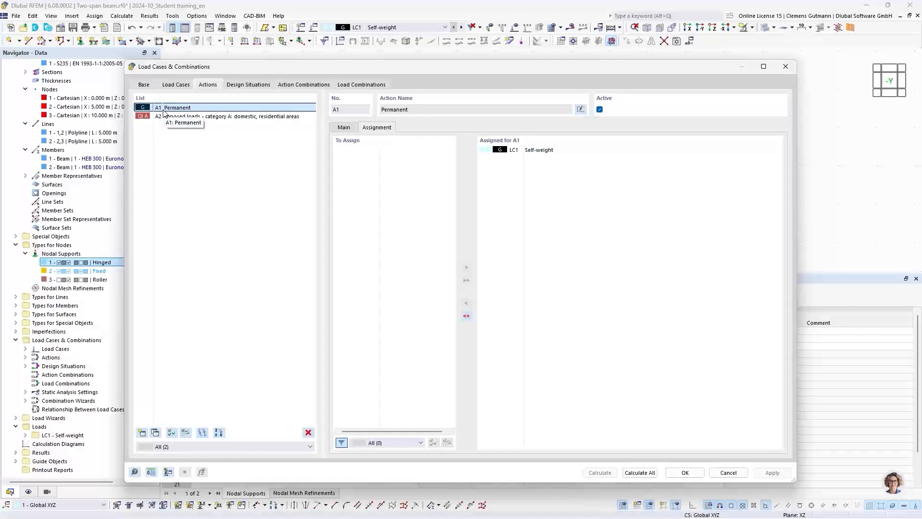
left_click(178, 118)
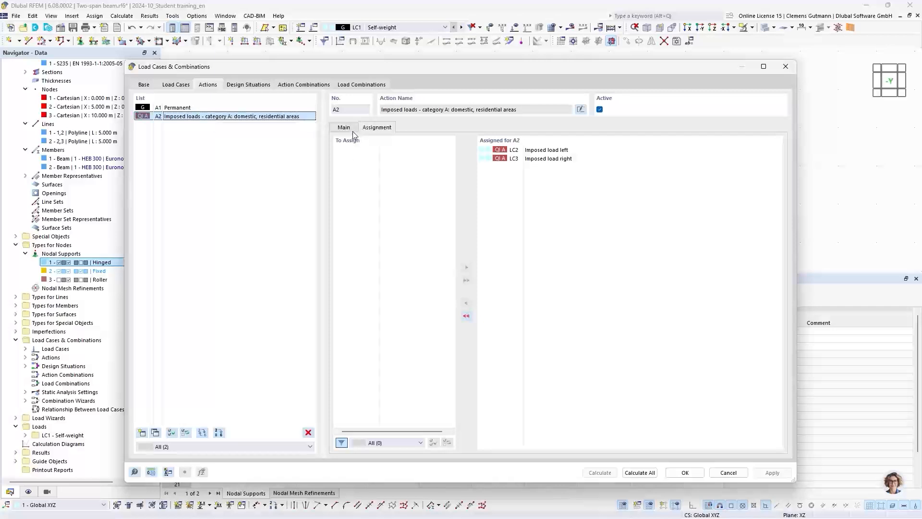
left_click(348, 129)
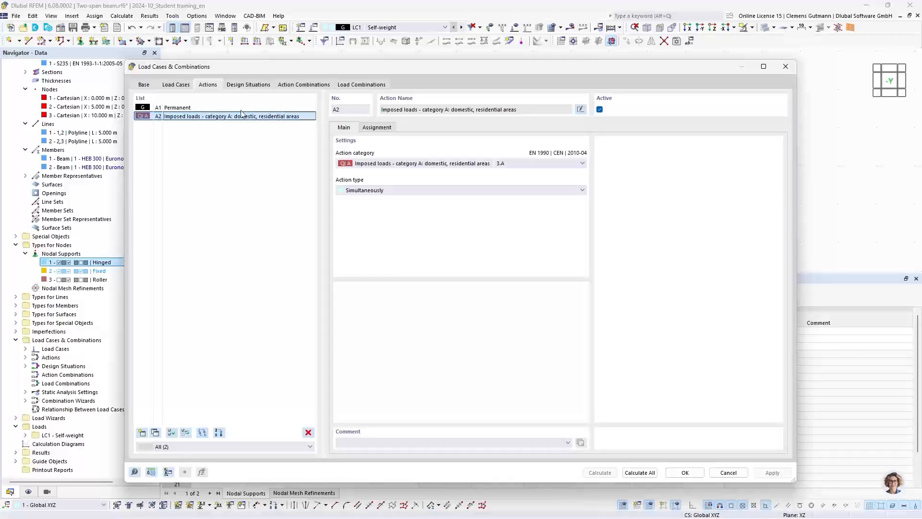
left_click(192, 109)
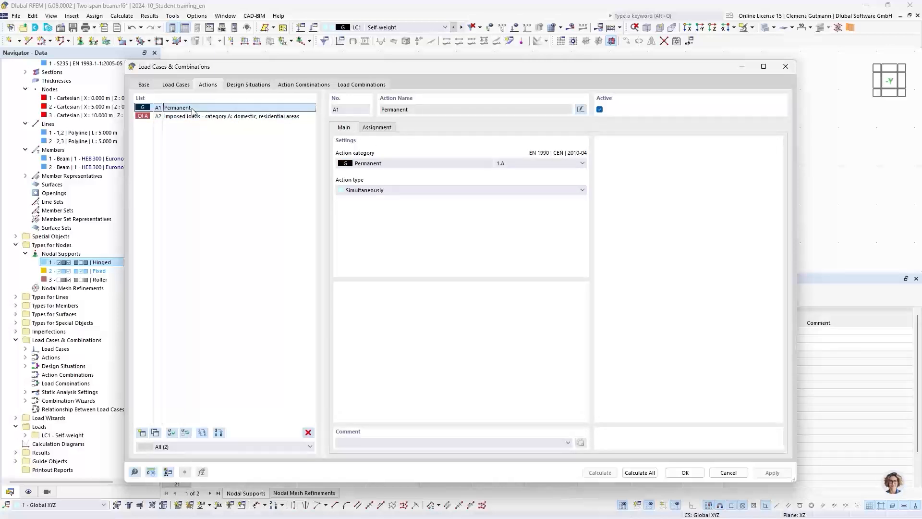
Check the available action types for action A1 Permanent and keep Simultaneously selected
left_click(368, 191)
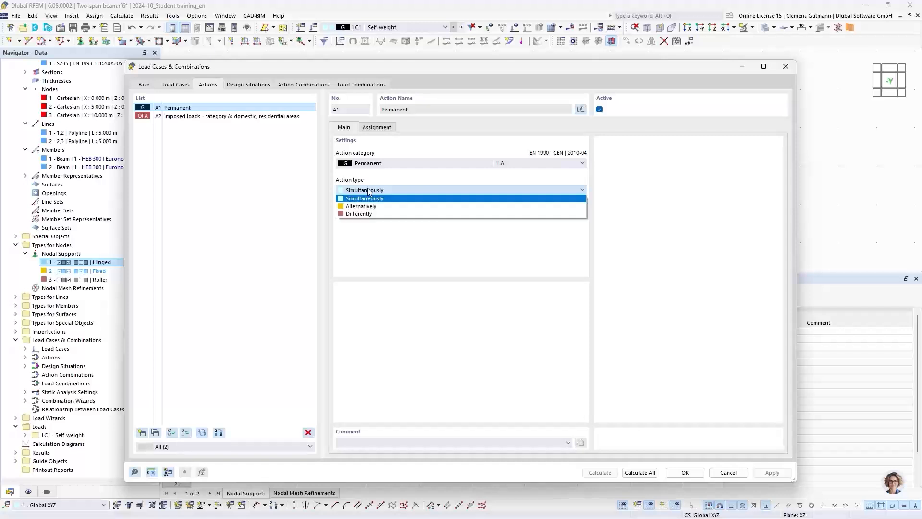
left_click(368, 191)
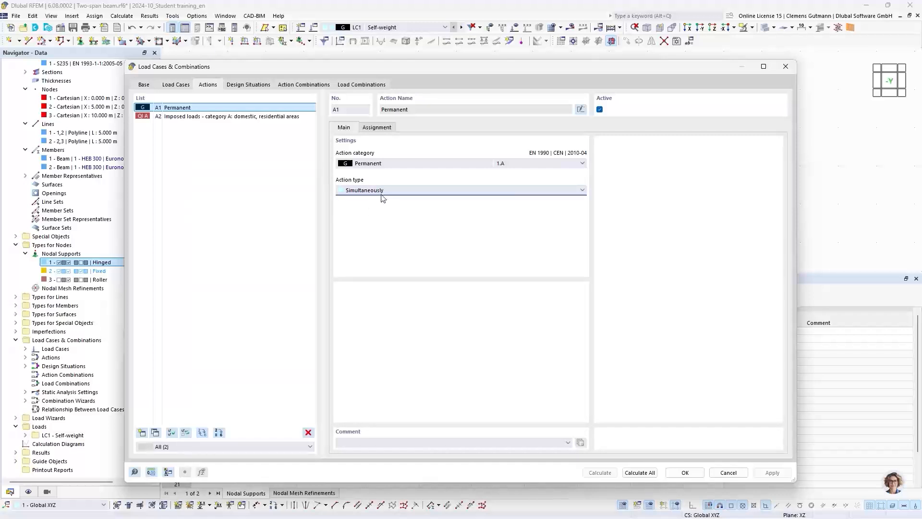
left_click(379, 192)
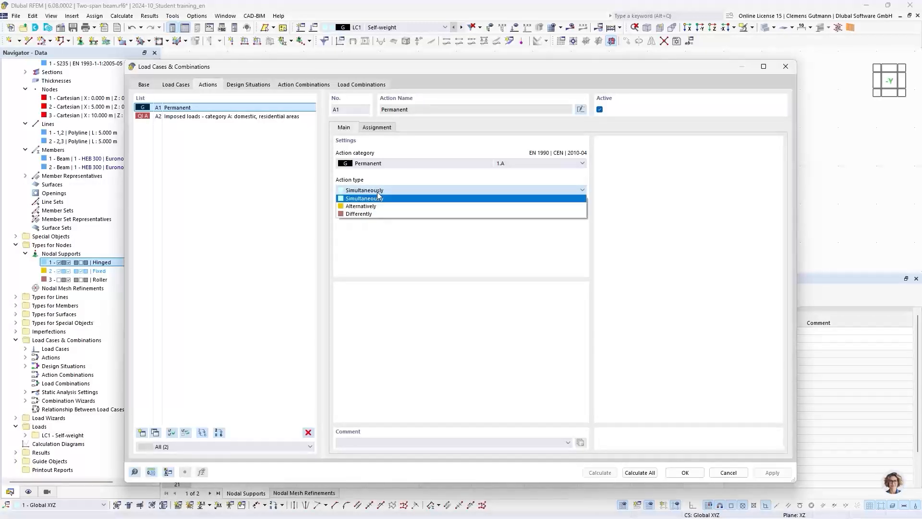
left_click(379, 197)
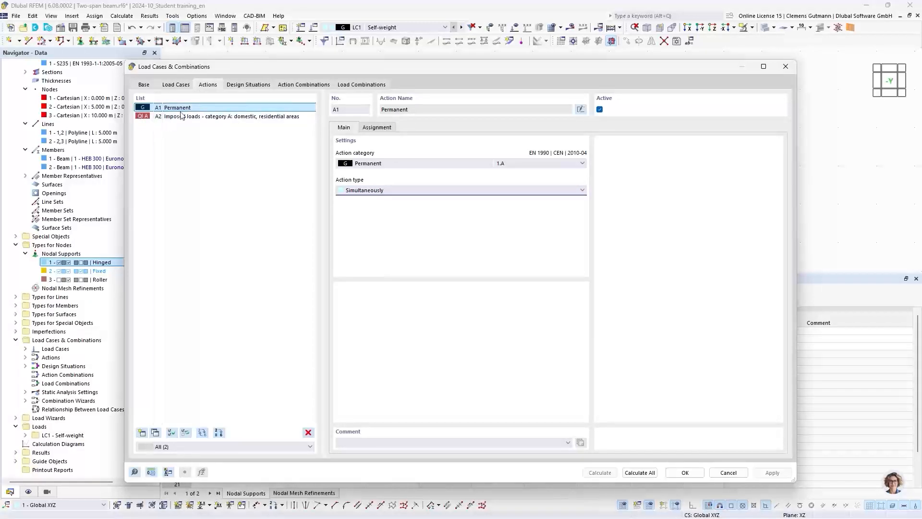
Compare the load cases assigned to A1 and A2, and keep the imposed load action A2 acting Simultaneously
left_click(377, 127)
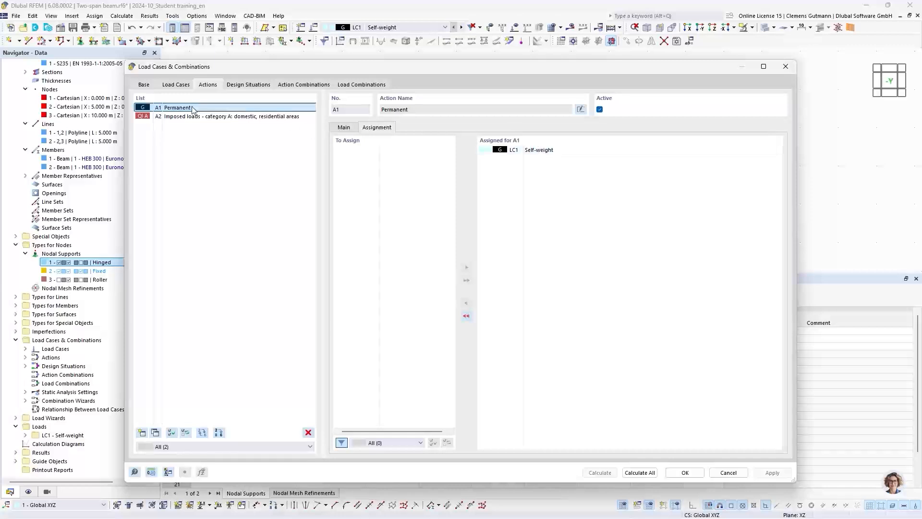
left_click(216, 116)
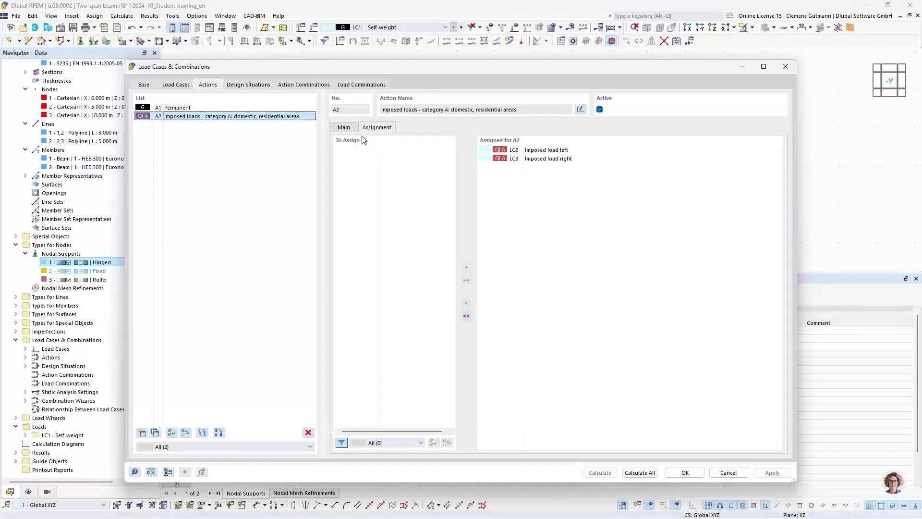
left_click(350, 128)
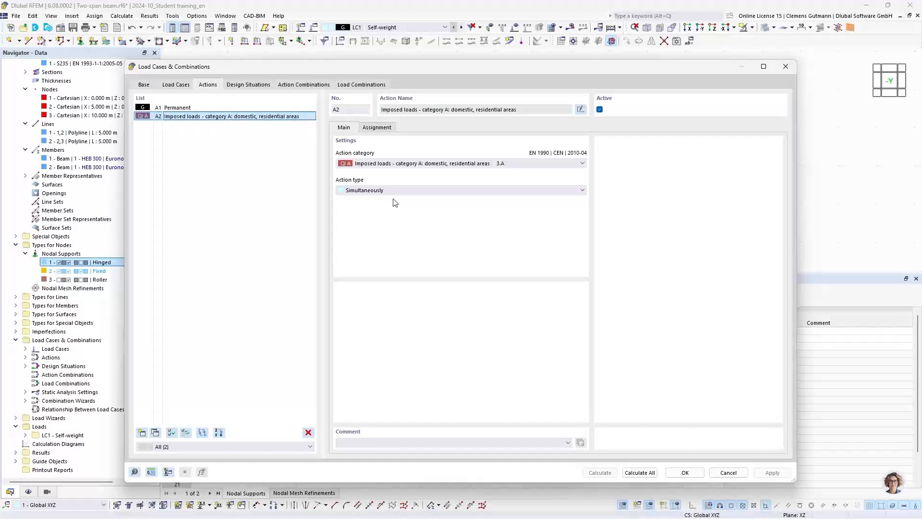
left_click(402, 190)
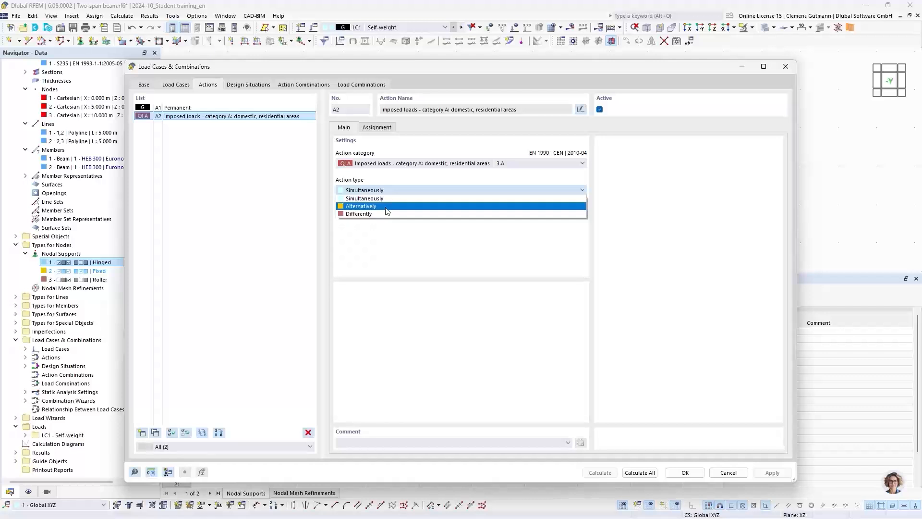
left_click(396, 198)
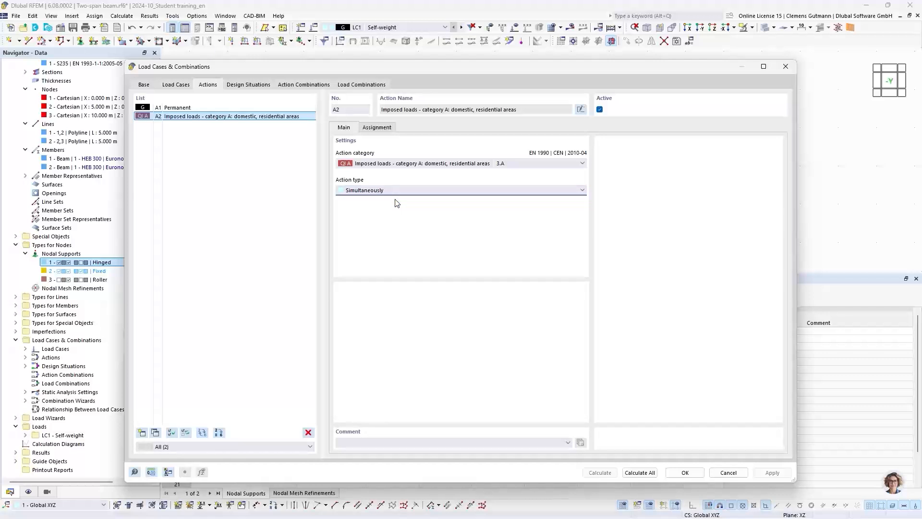
Examine the design situations and the action combinations derived from A1 and A2
left_click(249, 85)
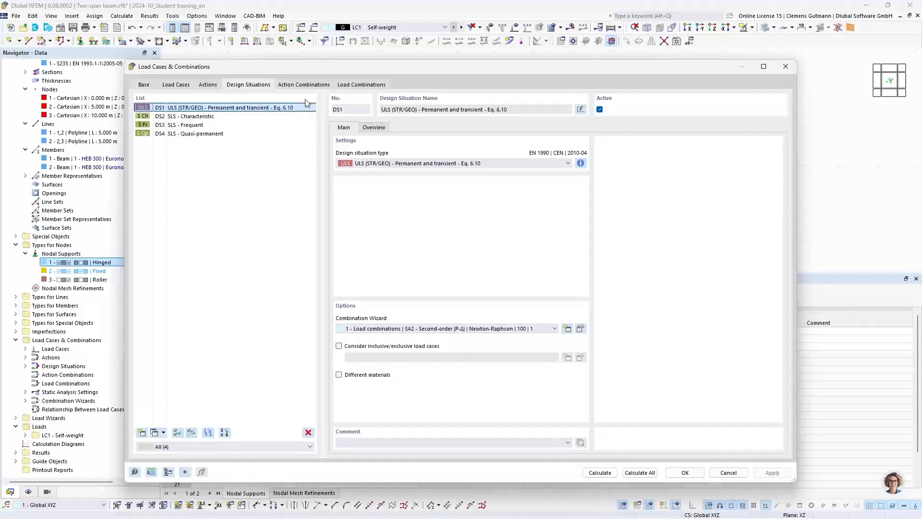
left_click(312, 86)
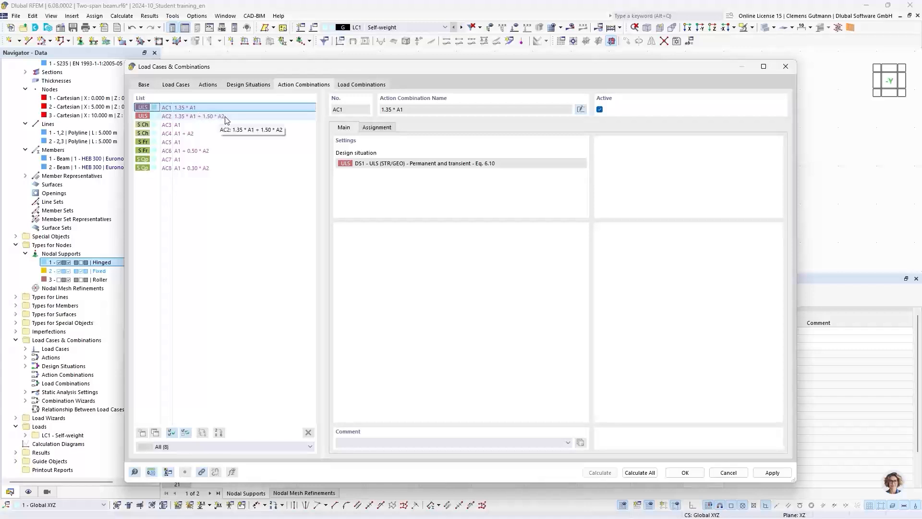
left_click(179, 126)
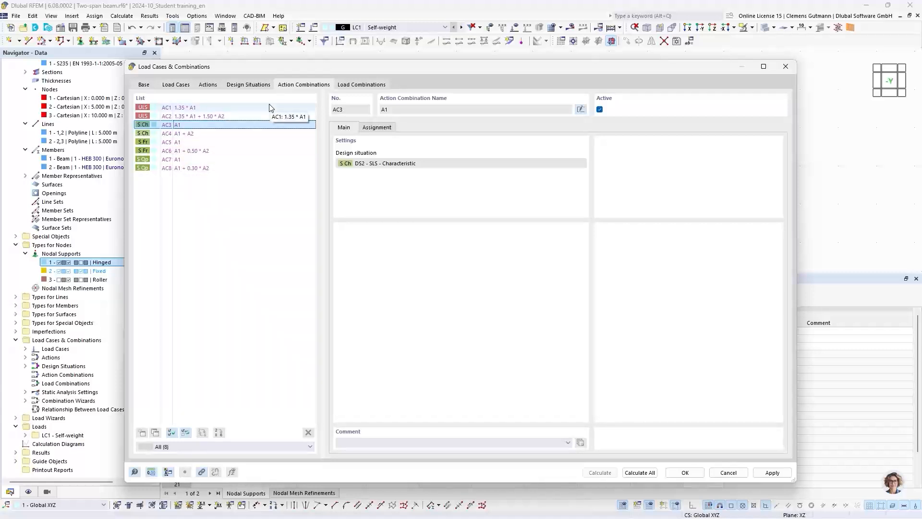
Inspect the load cases and factors assigned to the ULS load combinations CO1 to CO4
left_click(359, 85)
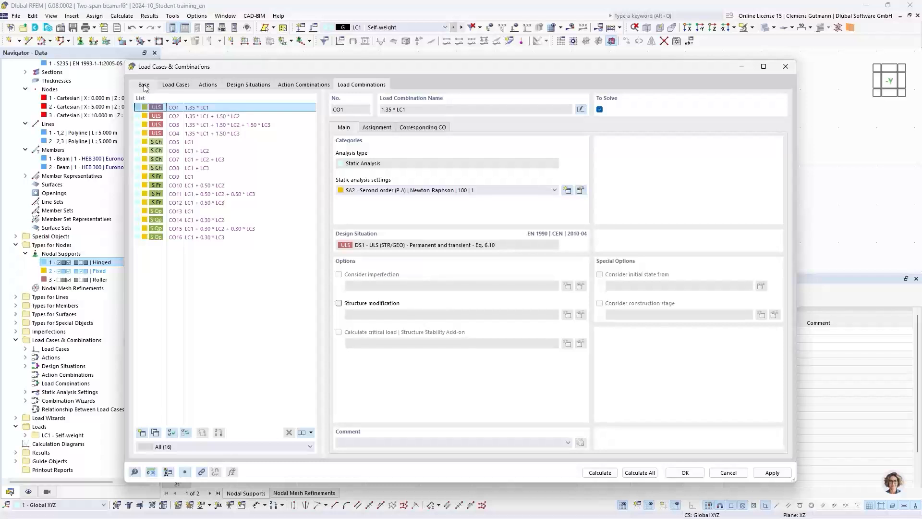
left_click(378, 128)
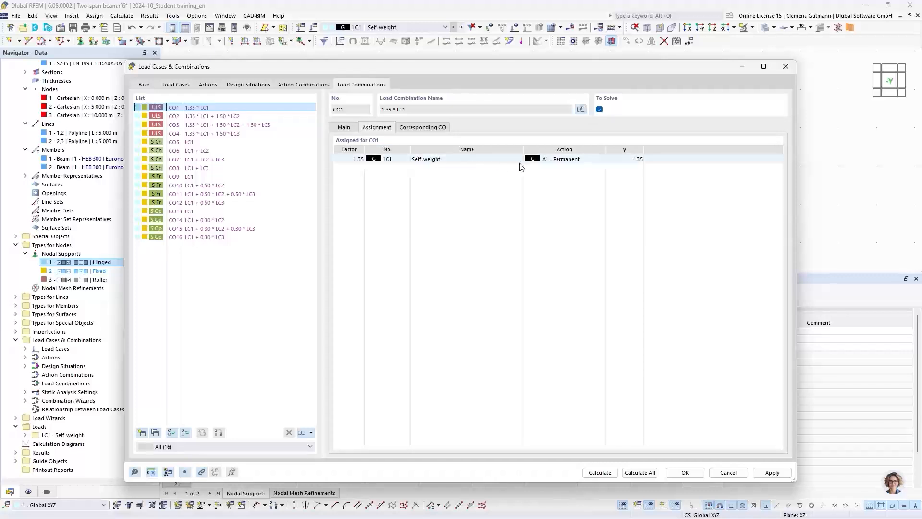
left_click(211, 120)
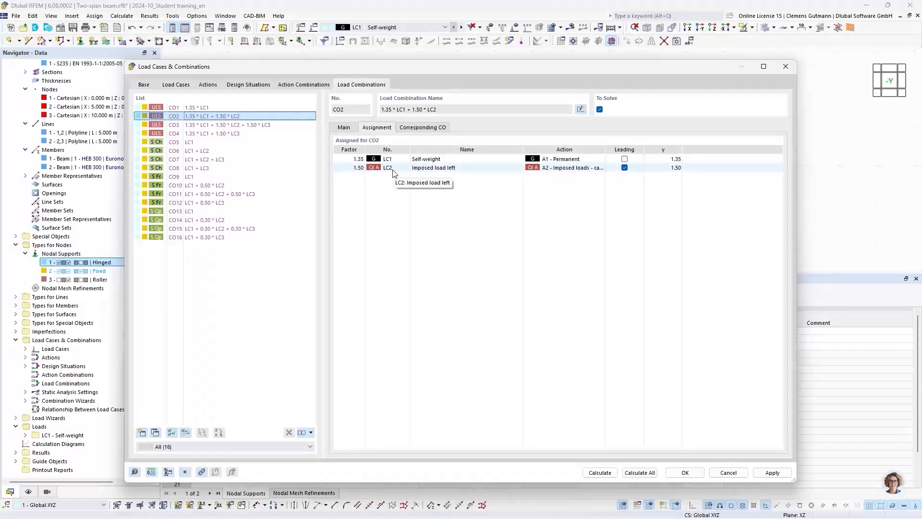
left_click(217, 126)
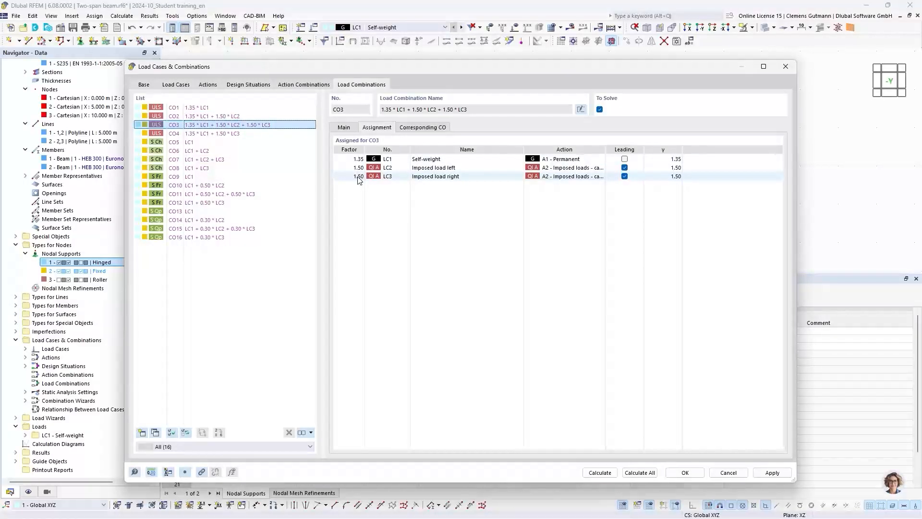
left_click(238, 133)
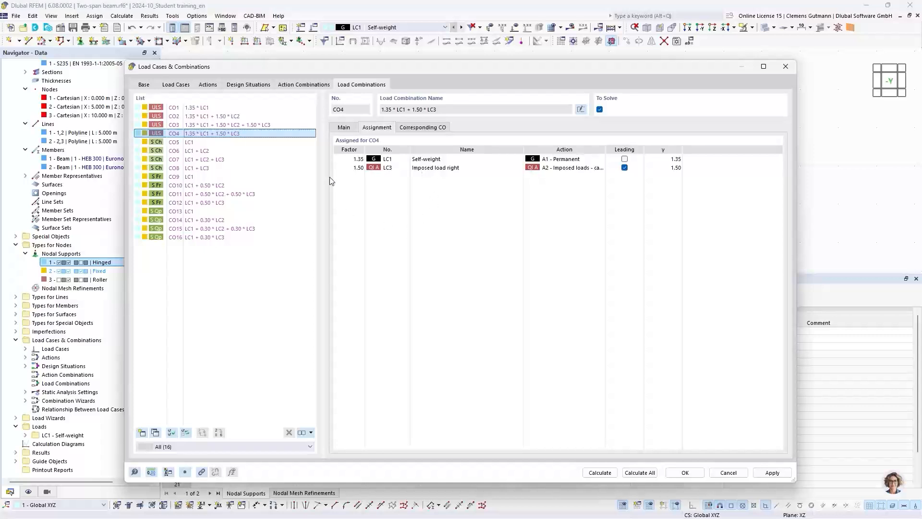
Set the action type of imposed load action A2 to Alternatively and check the load cases assigned to load combination CO2
left_click(208, 85)
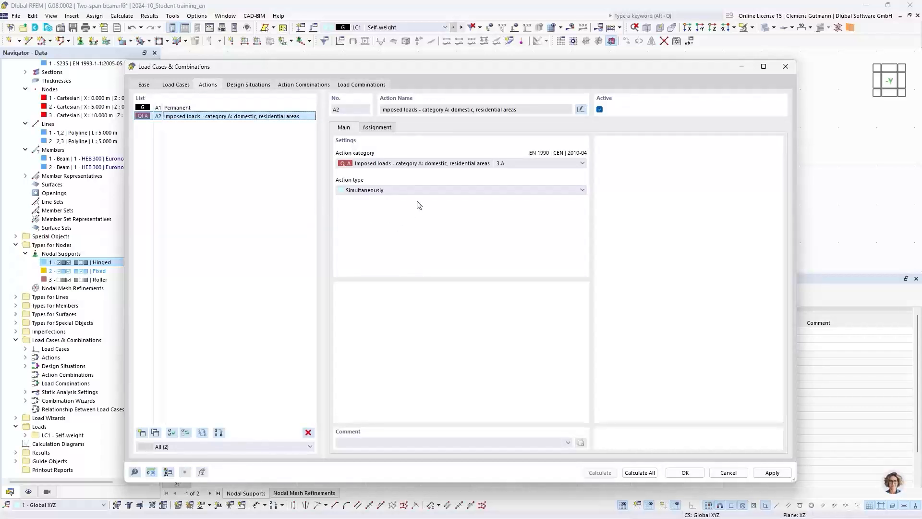
left_click(367, 192)
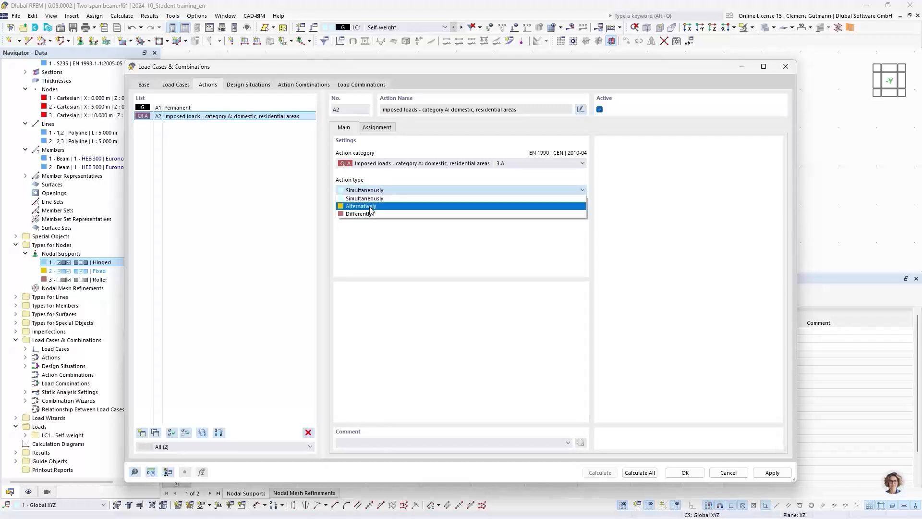
left_click(371, 207)
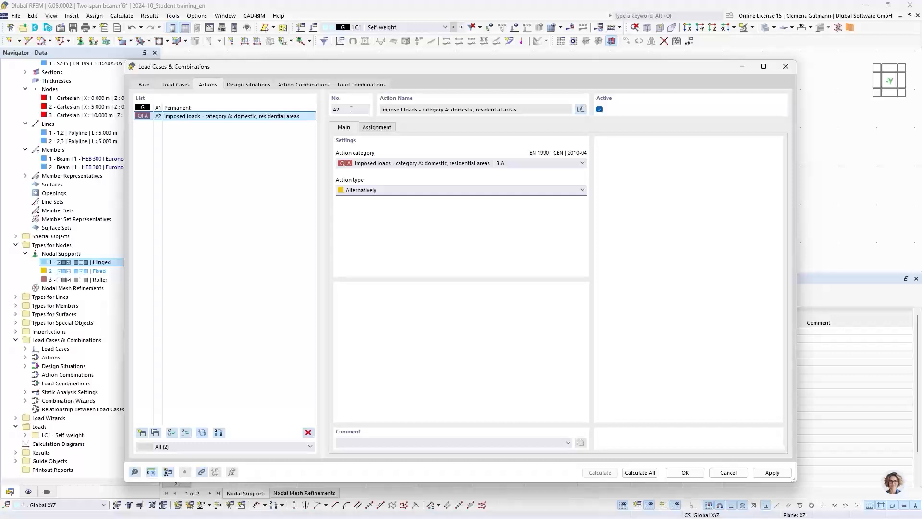
left_click(345, 85)
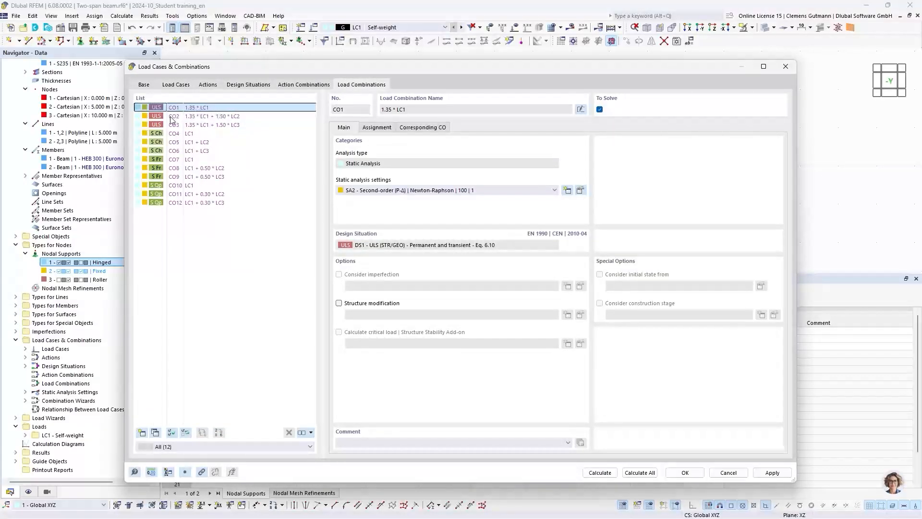
left_click(237, 116)
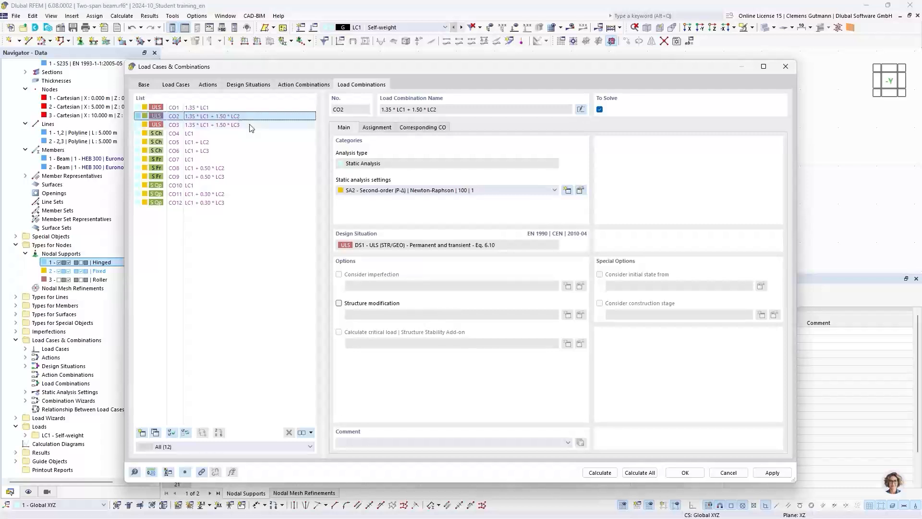
left_click(385, 129)
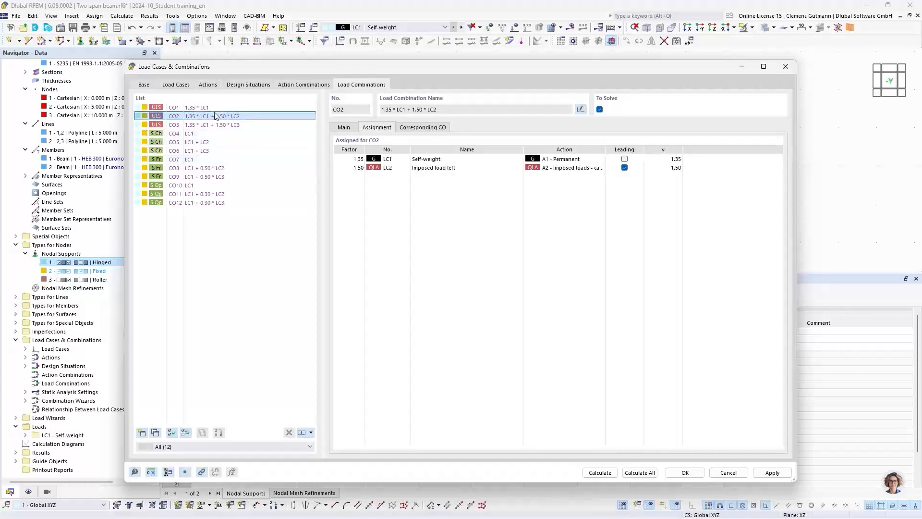
Set the action type of imposed load action A2 back to Simultaneously
left_click(208, 84)
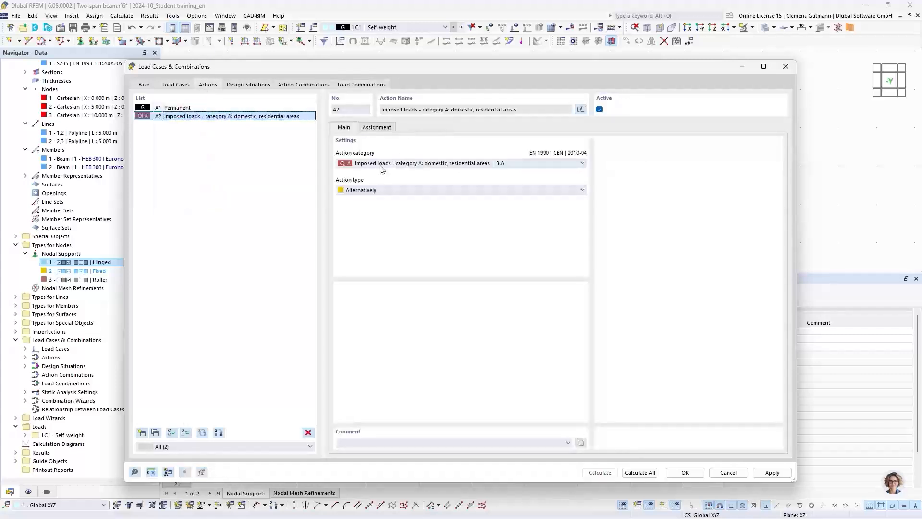
left_click(381, 190)
left_click(365, 205)
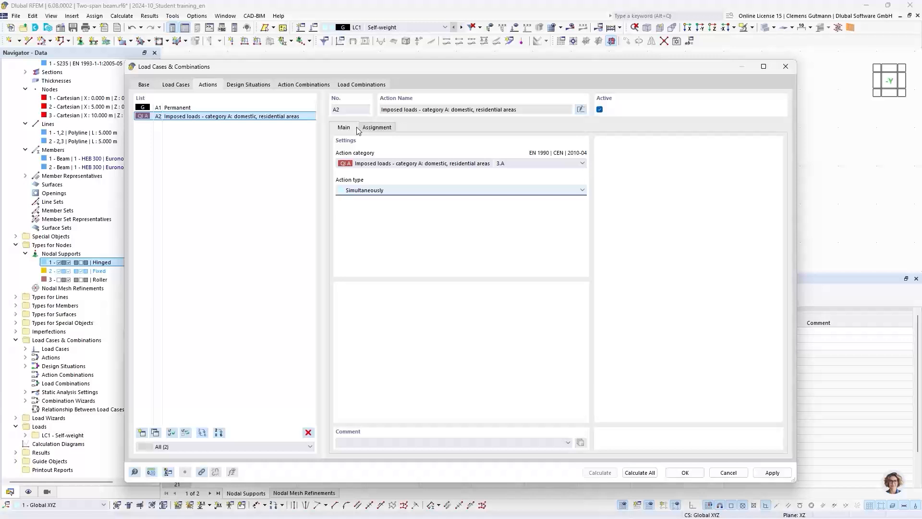
Review the regenerated ULS load combinations CO1 to CO4 and accept the load case and combination settings
left_click(350, 85)
left_click(254, 125)
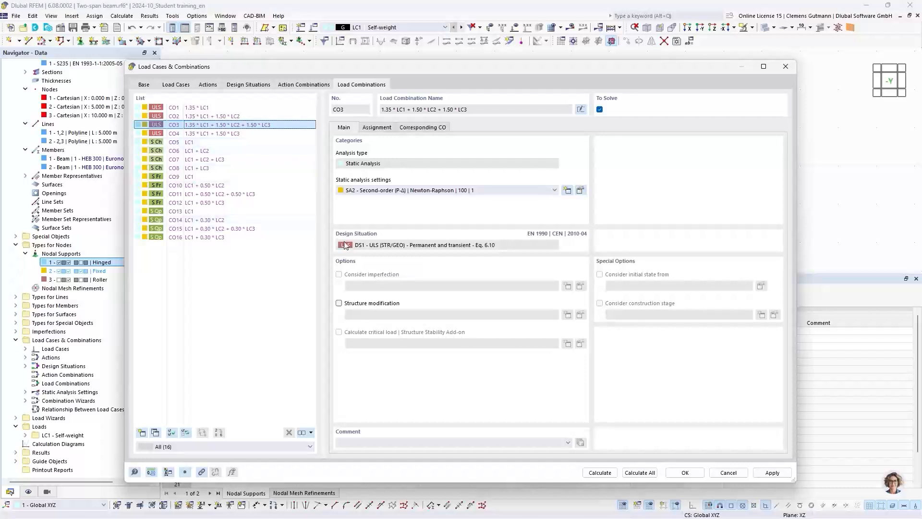
left_click(195, 110)
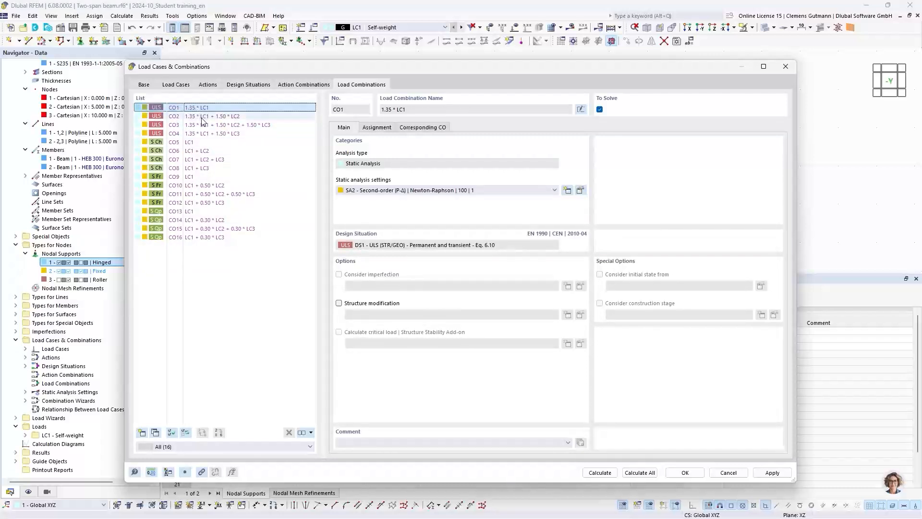
left_click(203, 116)
left_click(206, 126)
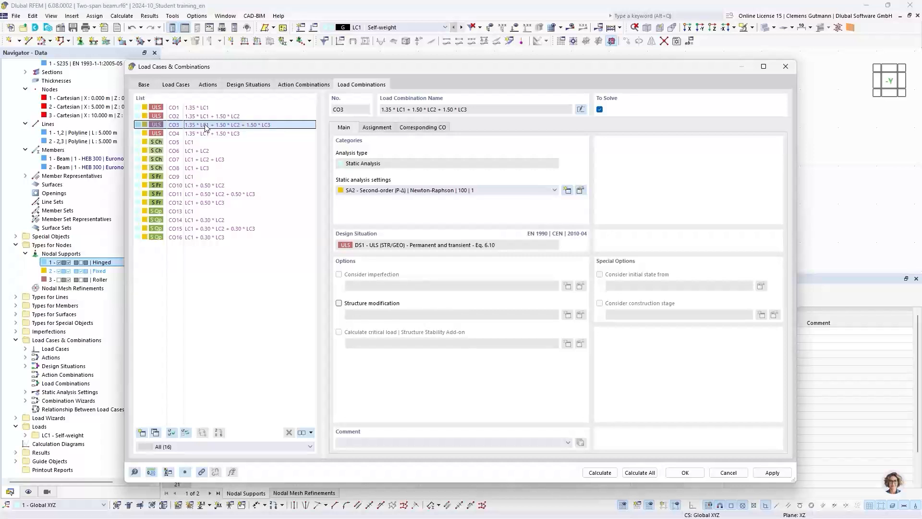
left_click(211, 134)
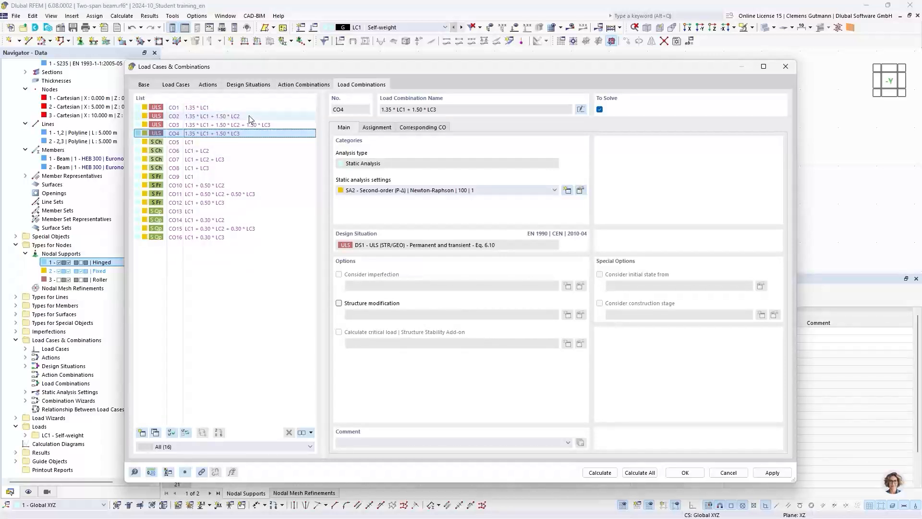
left_click(685, 472)
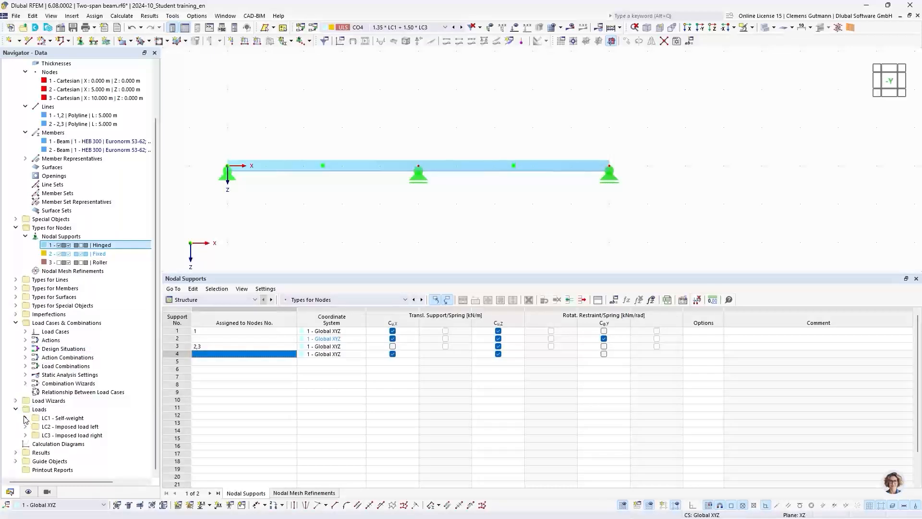
Start a new uniform force member load in load case LC1 Self-weight and assign it to members 1 and 2
left_click(258, 44)
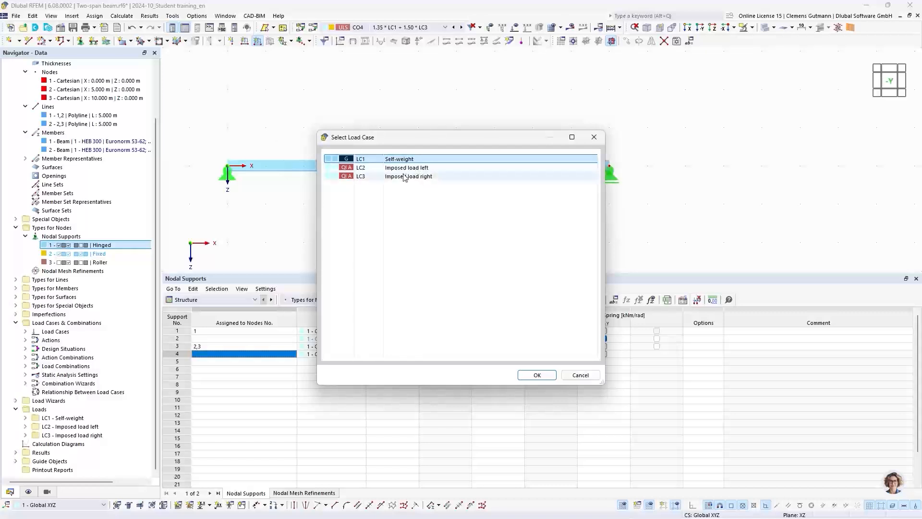
left_click(538, 375)
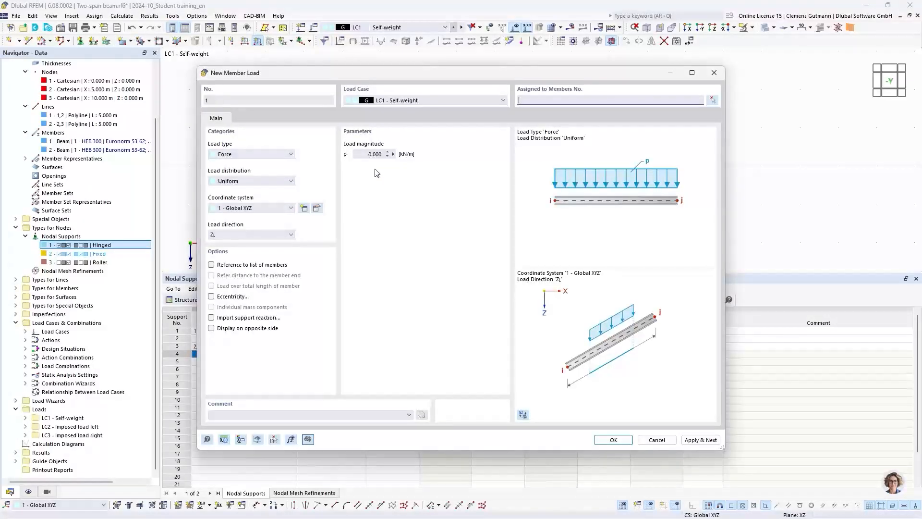
left_click_drag(556, 77, 421, 203)
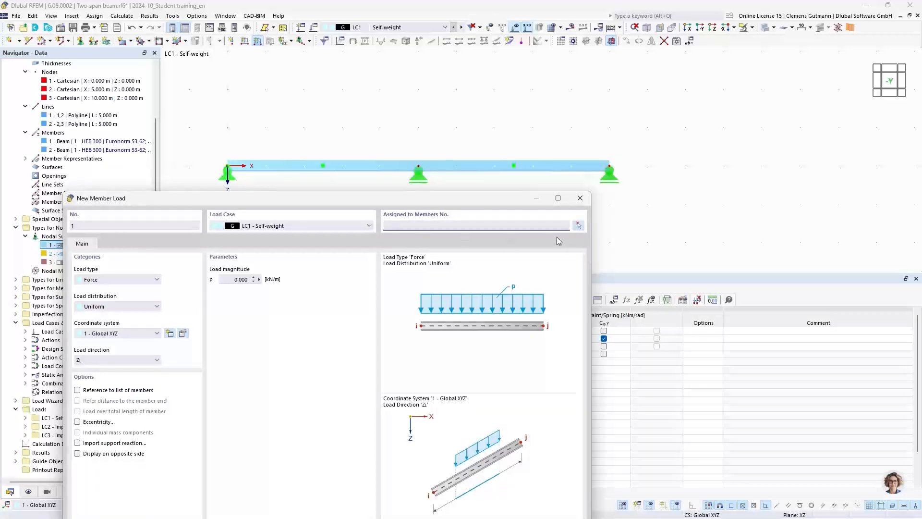
left_click(582, 228)
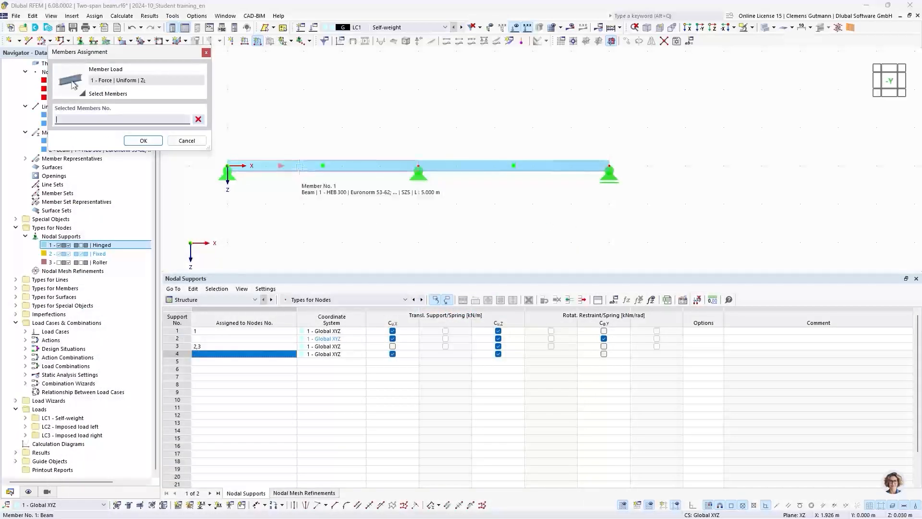
left_click(294, 172)
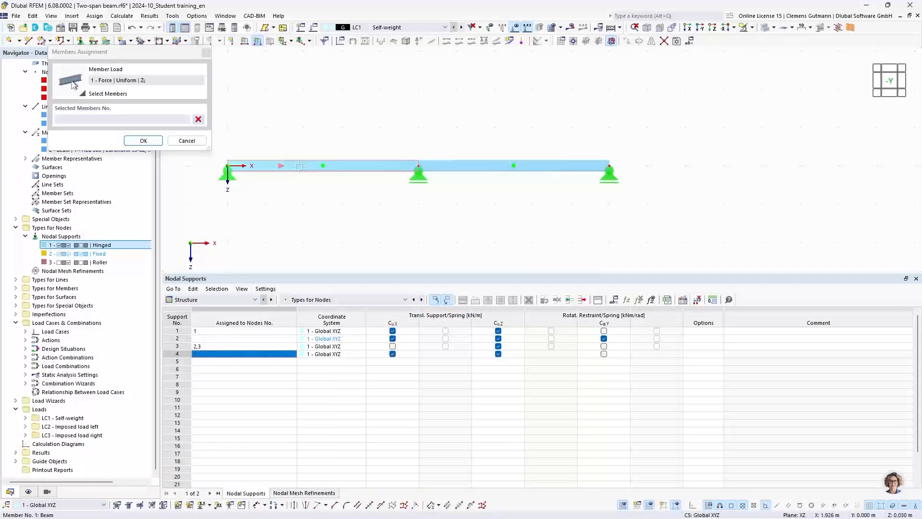
left_click(475, 172)
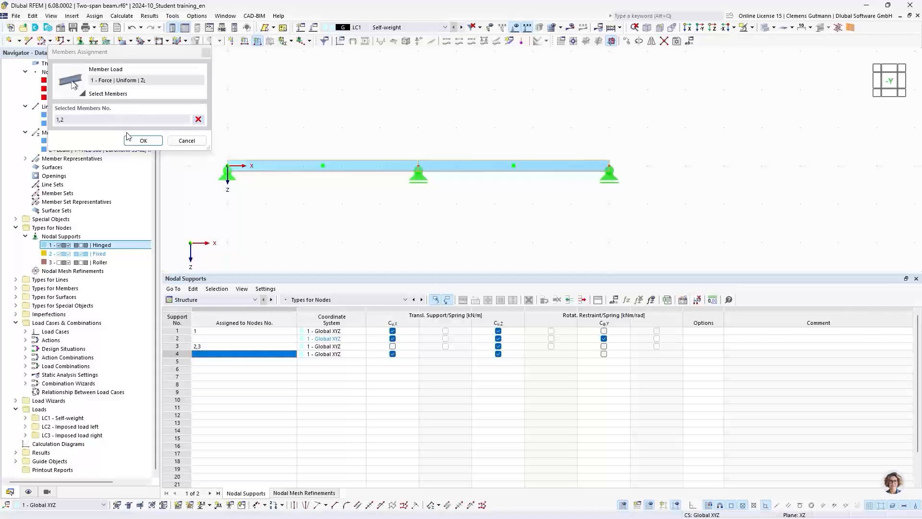
left_click(142, 140)
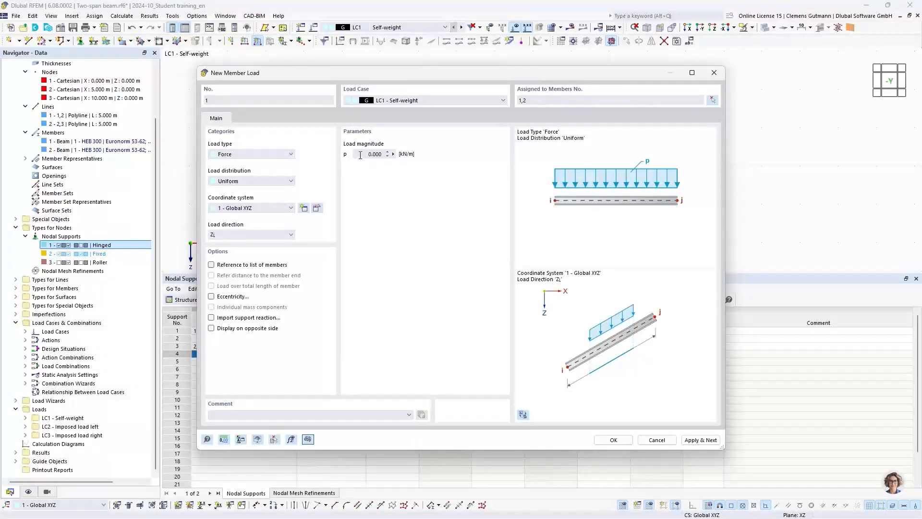
Set the self-weight member load's magnitude to 2.5 kN/m and apply it
left_click_drag(360, 155, 468, 166)
type("2.5")
key("Tab")
left_click(701, 440)
Set the next member load to load case LC2 Imposed load left with a magnitude of 5 kN/m and start picking its members graphically
left_click(405, 101)
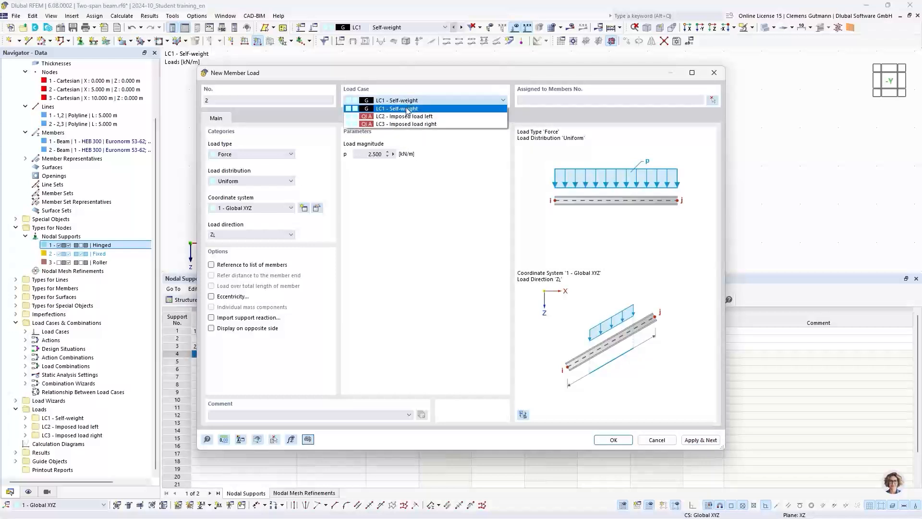
left_click(411, 117)
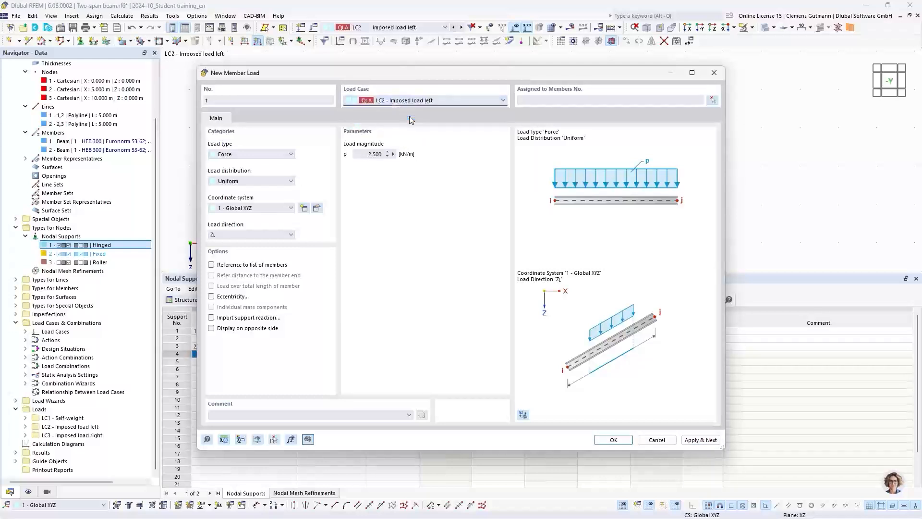
left_click(372, 154)
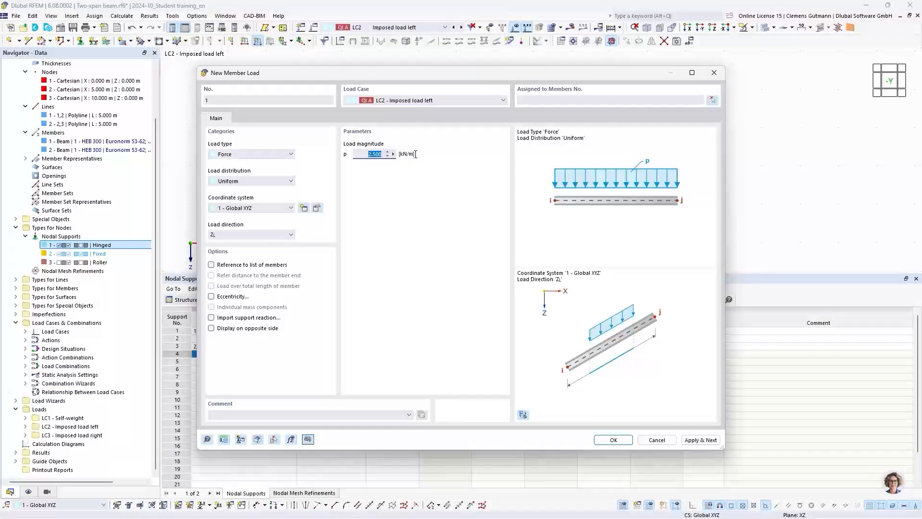
type("5")
key("Tab")
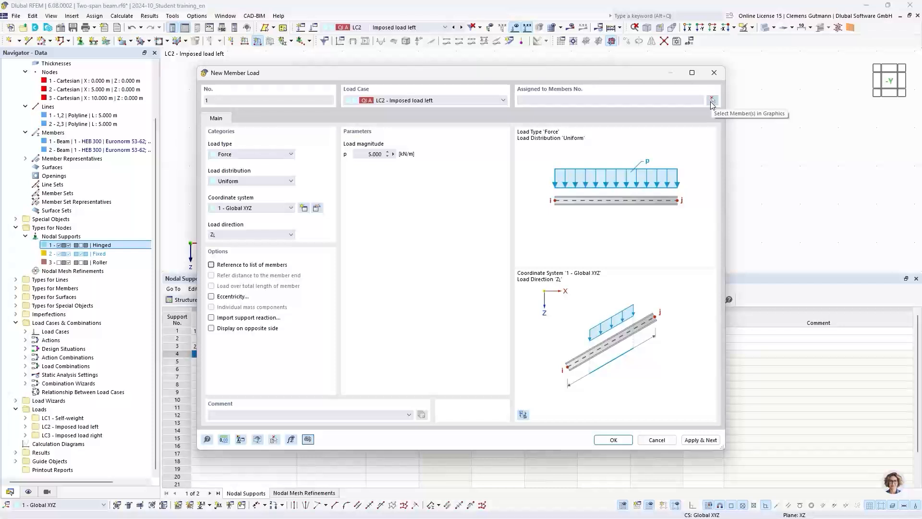
left_click(711, 101)
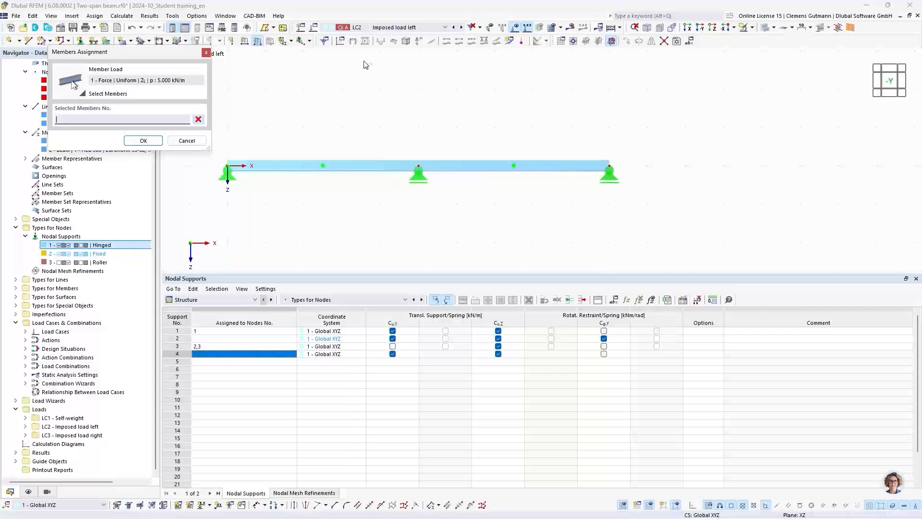
Try selecting the right span's member with selection windows drawn in both directions
left_click_drag(386, 90, 627, 152)
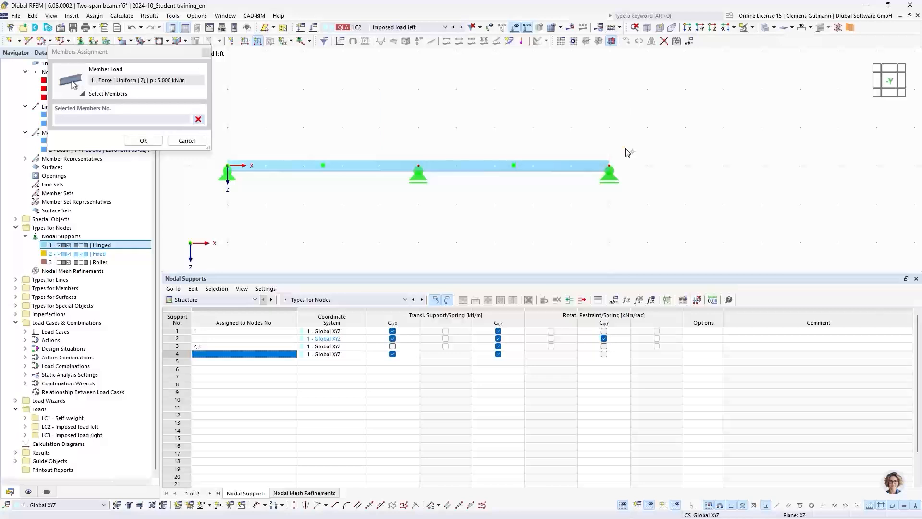
left_click_drag(694, 226, 518, 120)
left_click(198, 119)
left_click(524, 108)
left_click_drag(524, 109, 738, 237)
left_click_drag(470, 72, 701, 227)
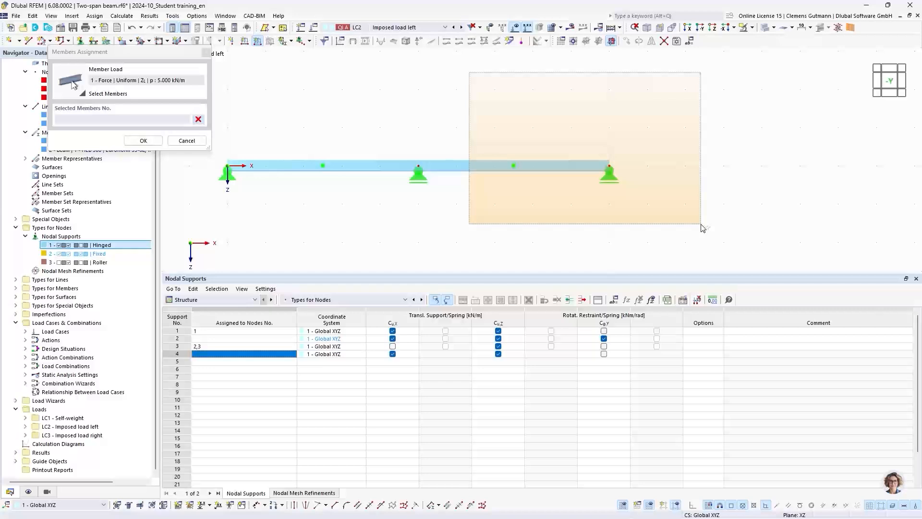
left_click_drag(702, 227, 702, 227)
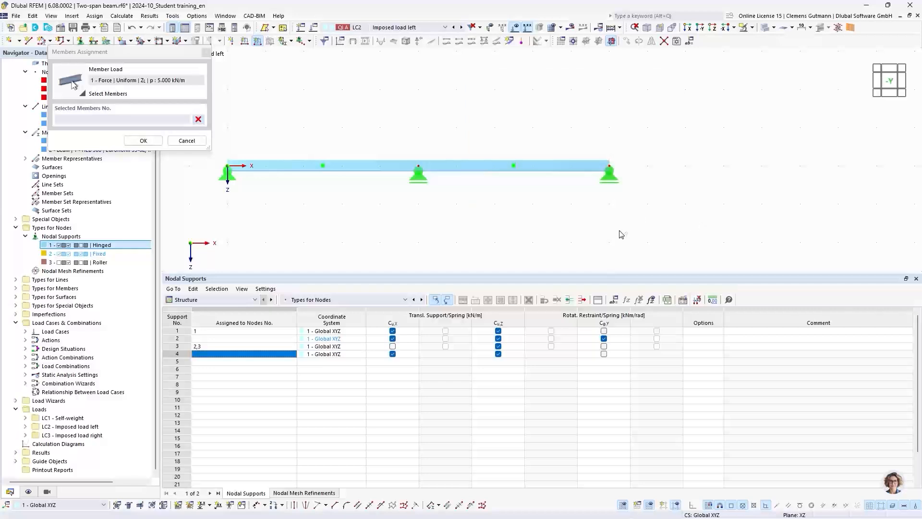
left_click_drag(703, 247, 501, 97)
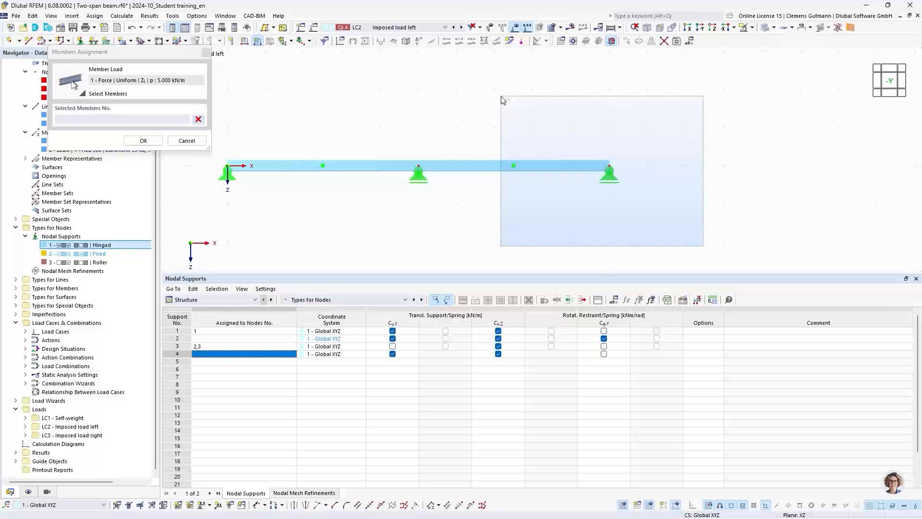
left_click_drag(502, 99, 502, 100)
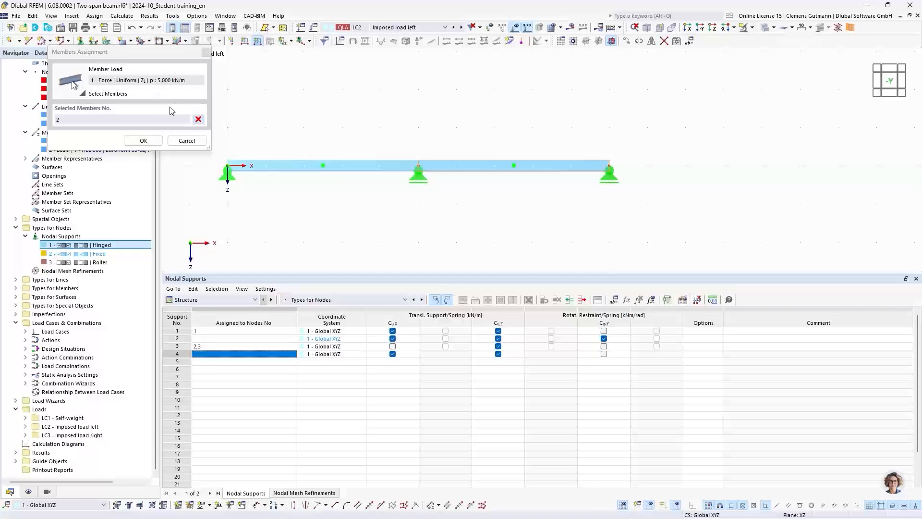
Clear the member selection, assign the LC2 load to member 1 only, and apply it
left_click(198, 120)
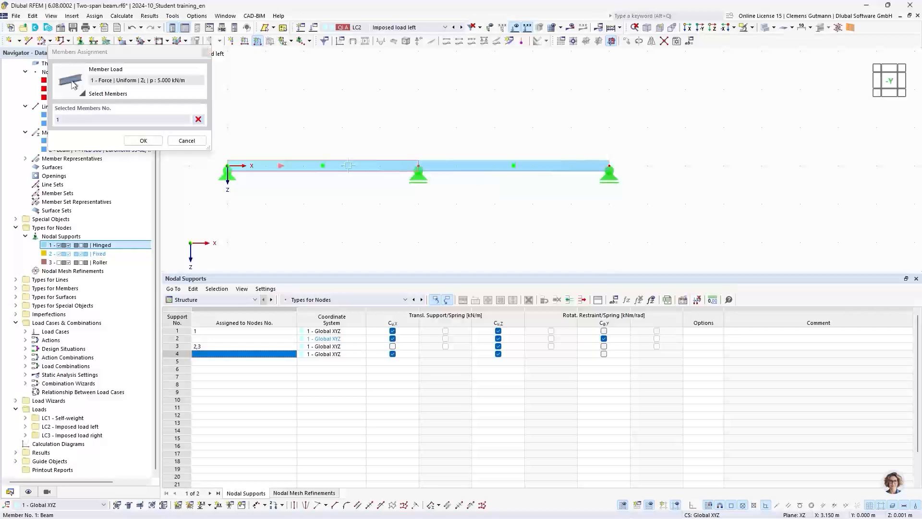
left_click(151, 140)
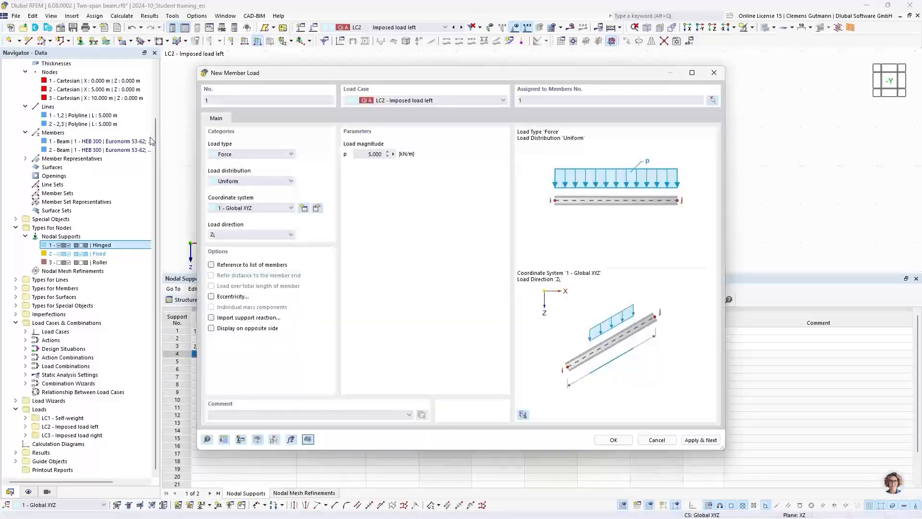
left_click(701, 439)
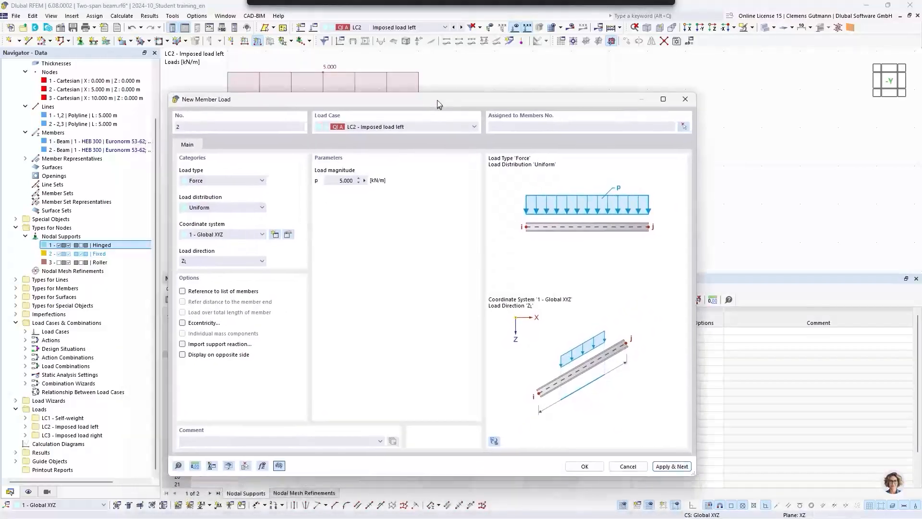
Create a uniform 5 kN/m member load in load case LC3 Imposed load right on member 2
left_click(425, 129)
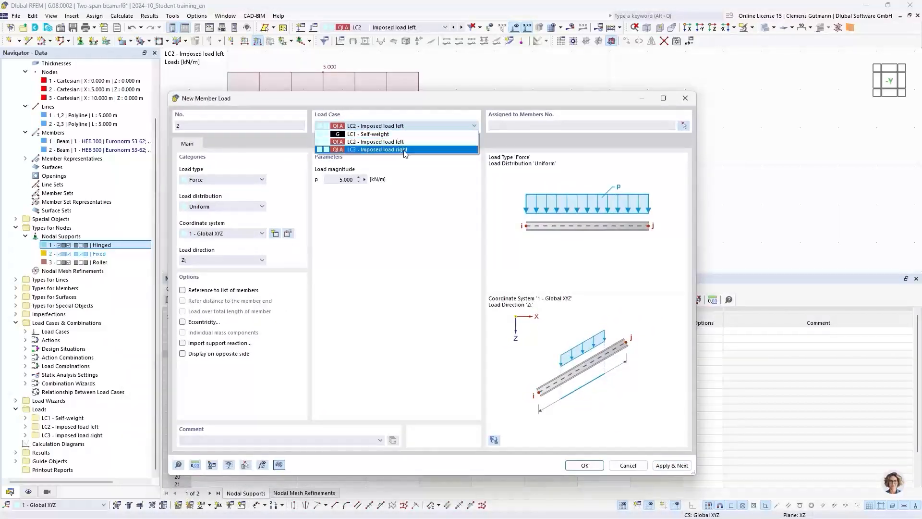
left_click(414, 151)
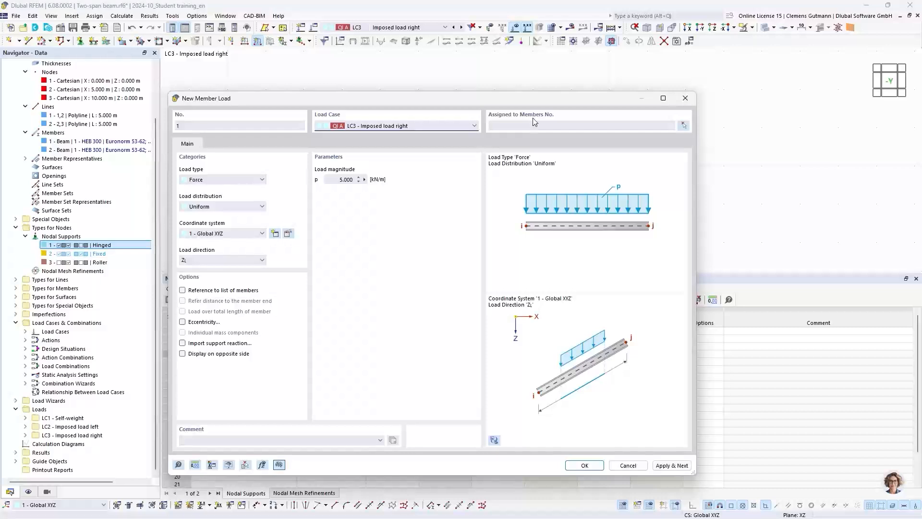
left_click_drag(535, 103, 512, 250)
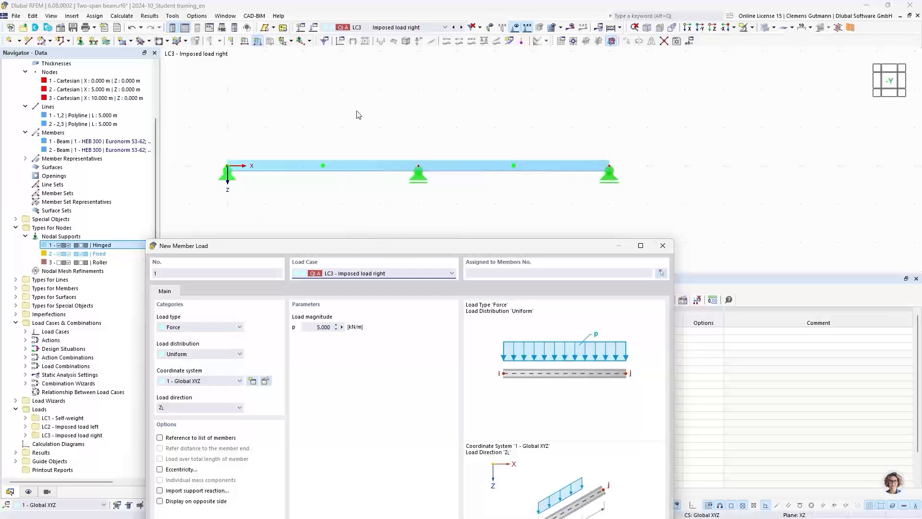
left_click_drag(471, 244, 467, 102)
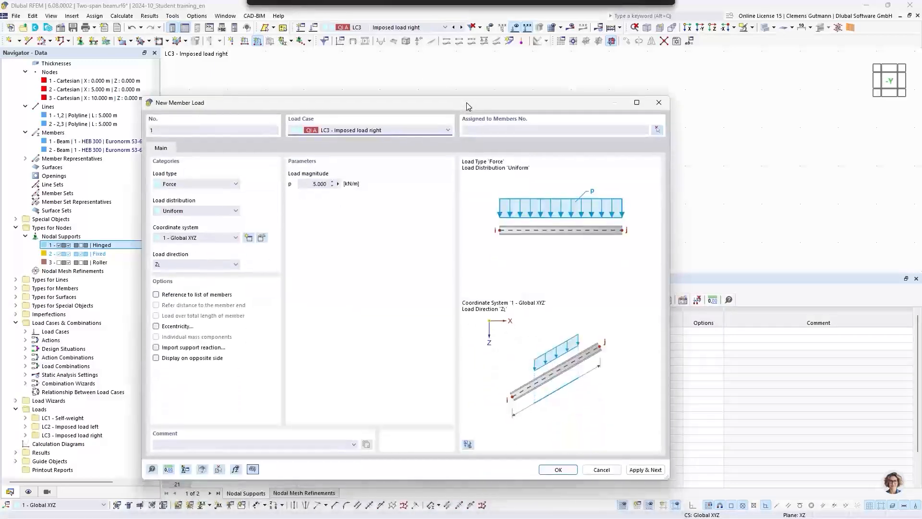
left_click(486, 129)
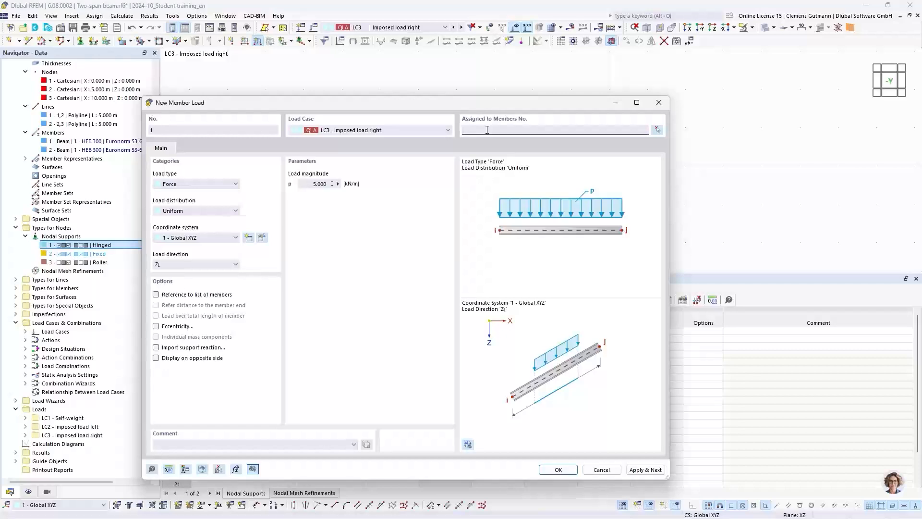
type("2")
left_click(312, 184)
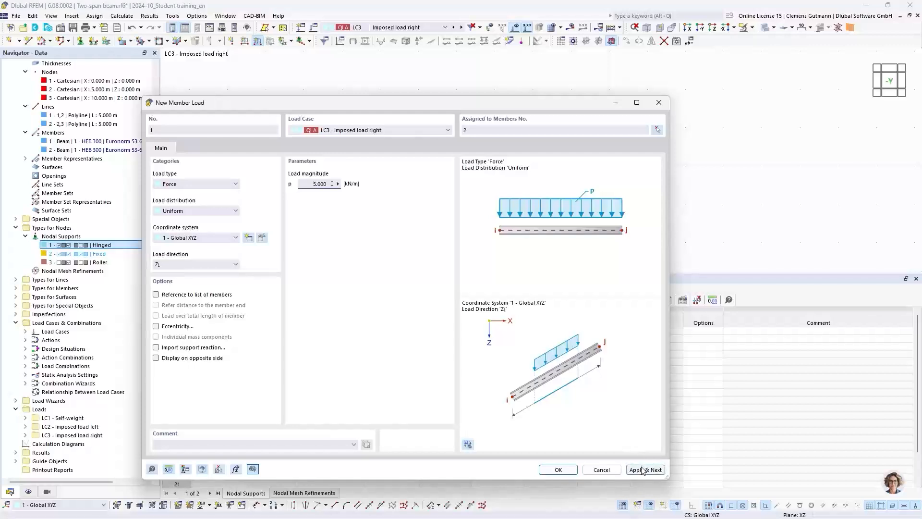
left_click(566, 469)
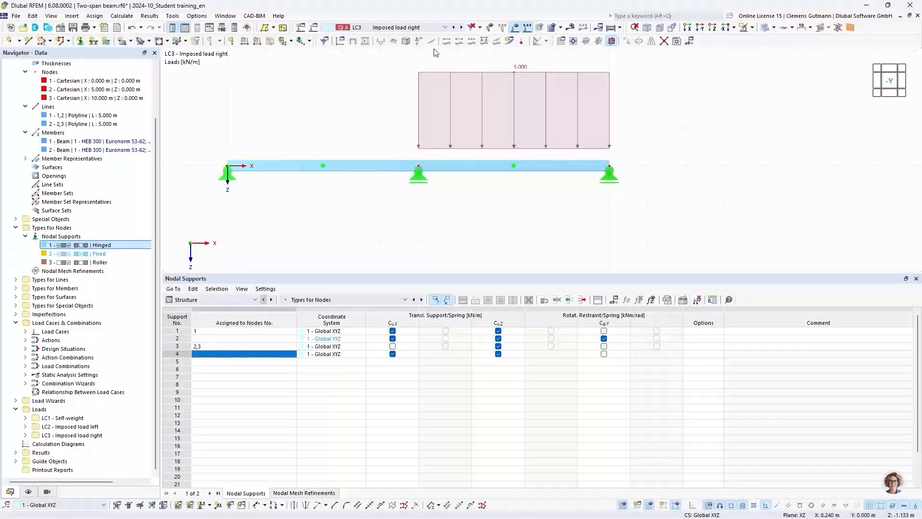
Check the loads on the beam in load cases LC2 and LC1
scroll(396, 211, "down", 2)
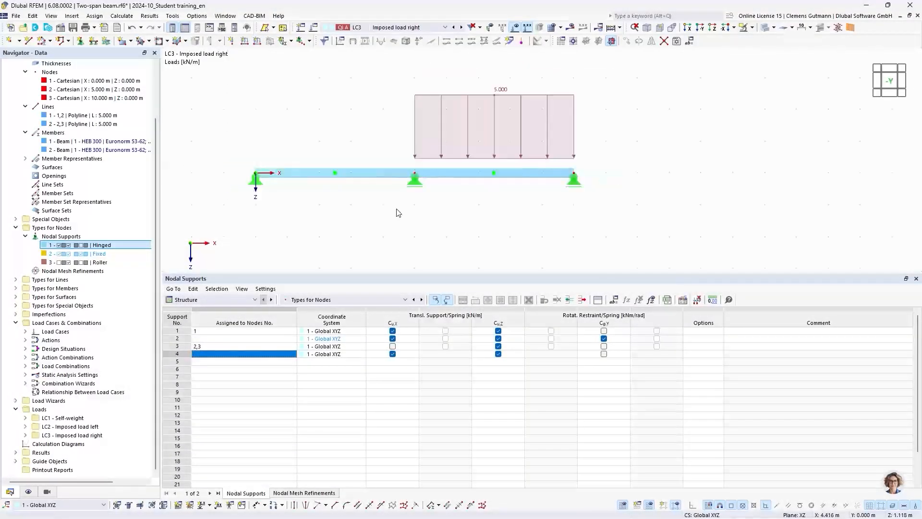
left_click(454, 27)
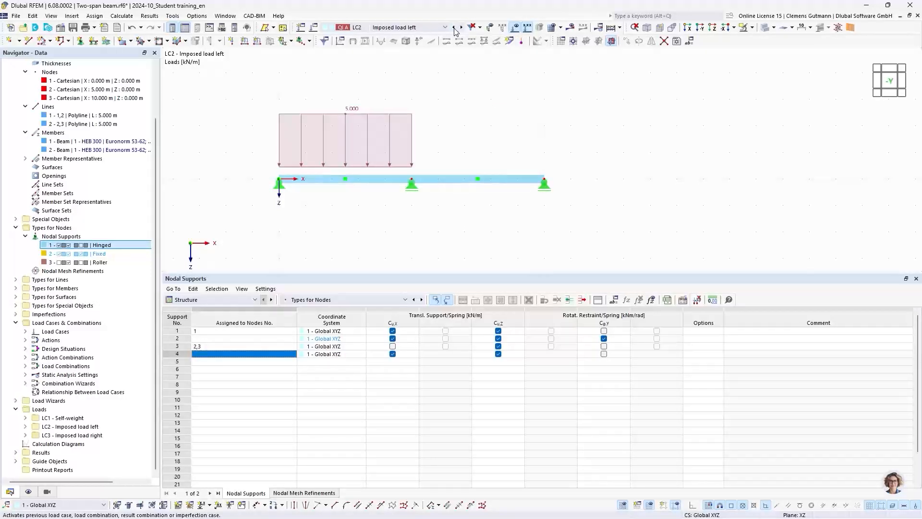
left_click(454, 28)
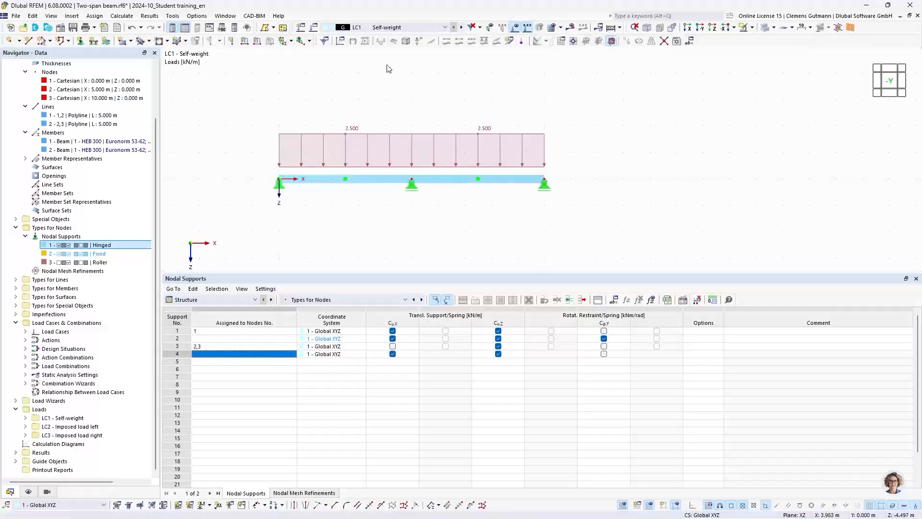
middle_click_drag(389, 68, 413, 96)
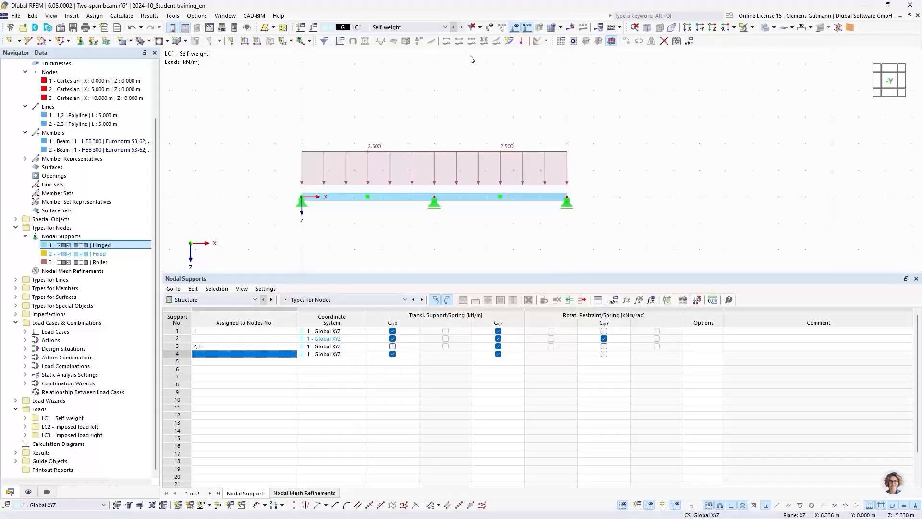
Calculate the model and display the member moments My for LC1 with the loads hidden
left_click(611, 29)
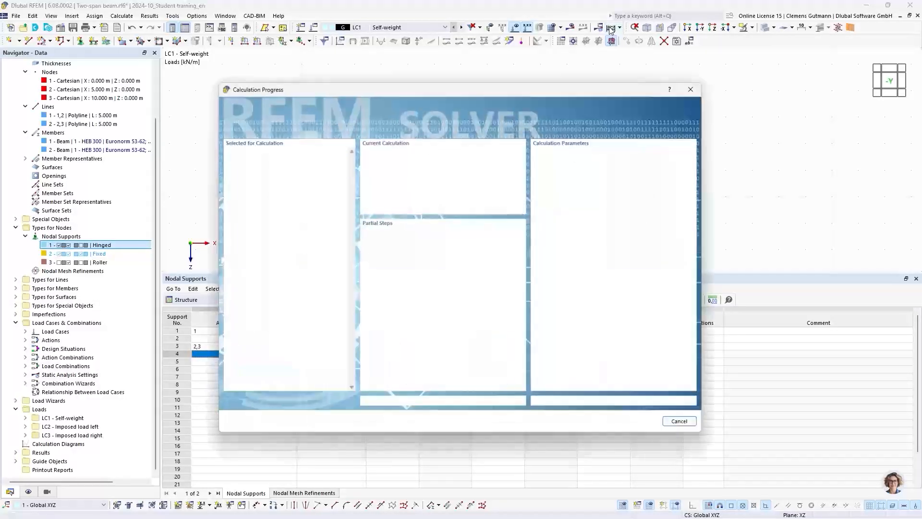
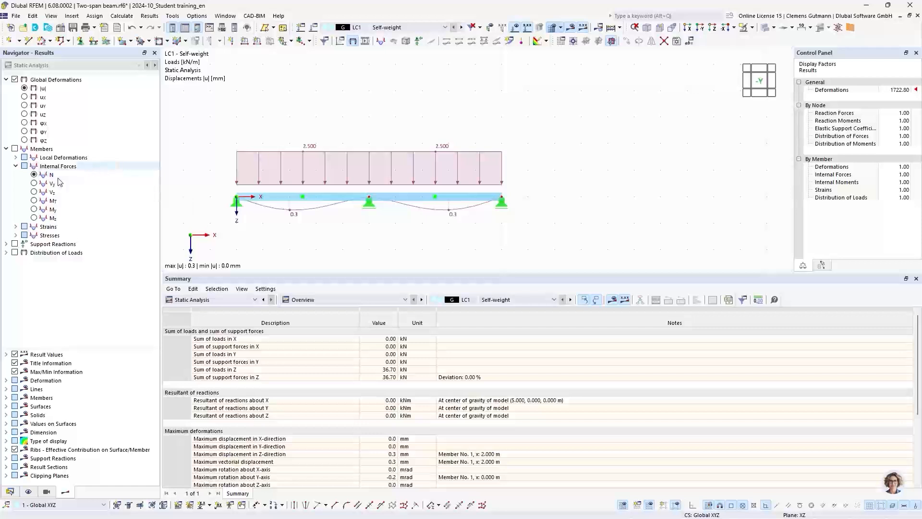
left_click(34, 209)
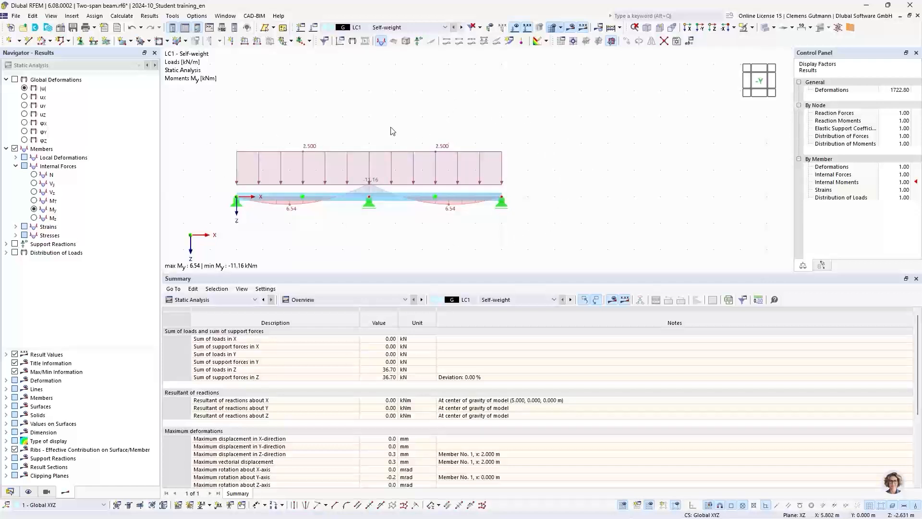
left_click(517, 29)
left_click(767, 80)
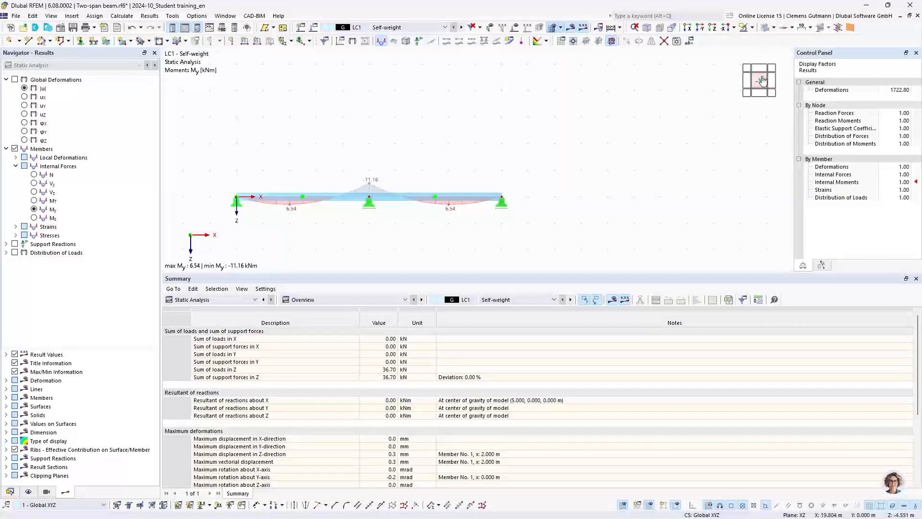
Show the beam as a line model and display the moments My for the design situation DS1 ULS (STR/GEO)
left_click_drag(494, 273, 502, 409)
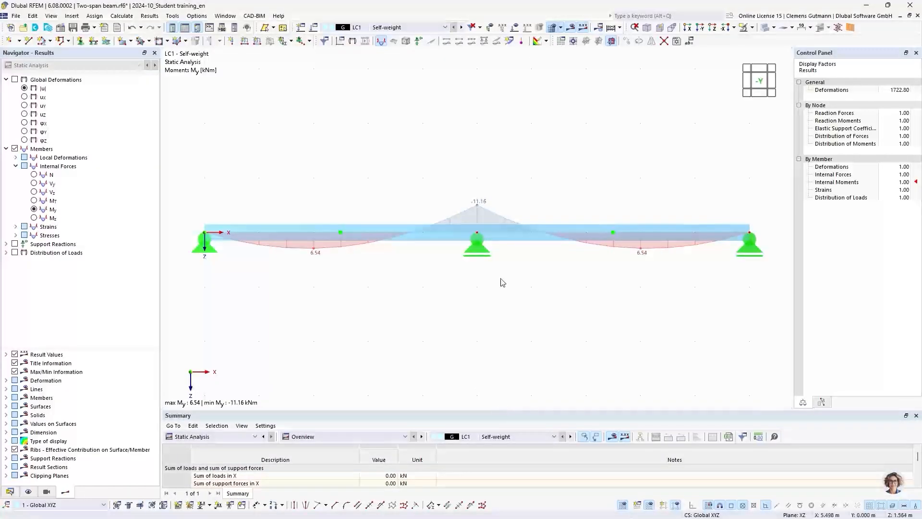
left_click(765, 29)
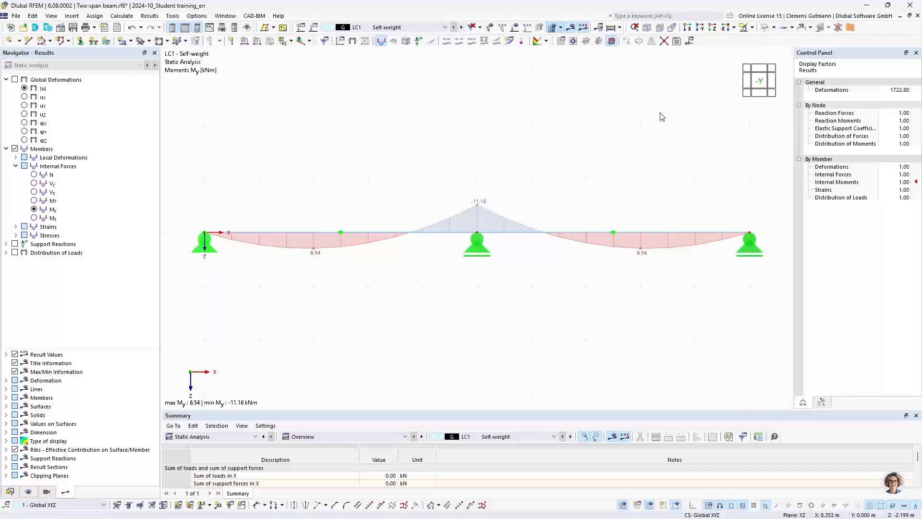
left_click(397, 27)
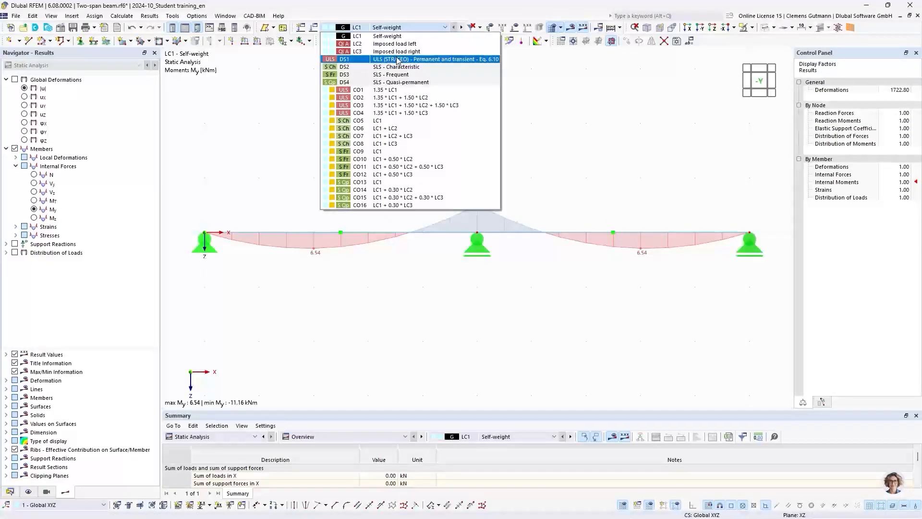
left_click(340, 60)
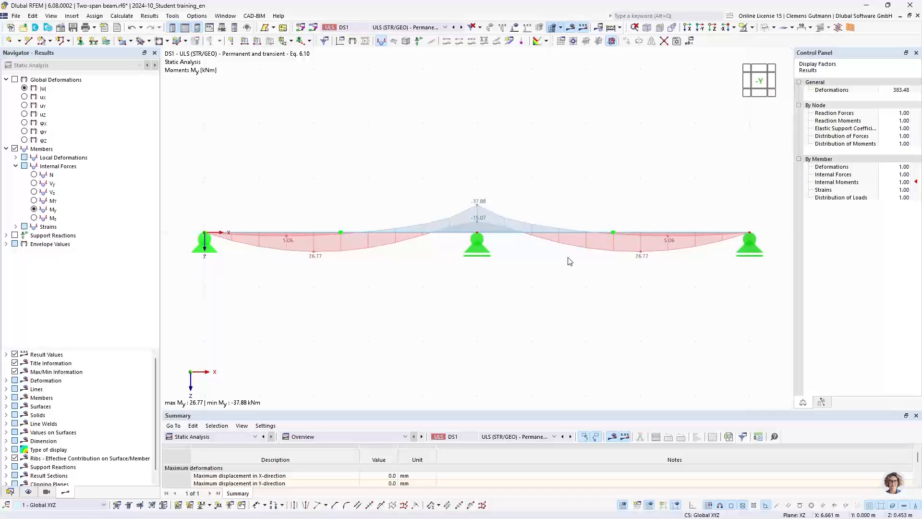
left_click(350, 30)
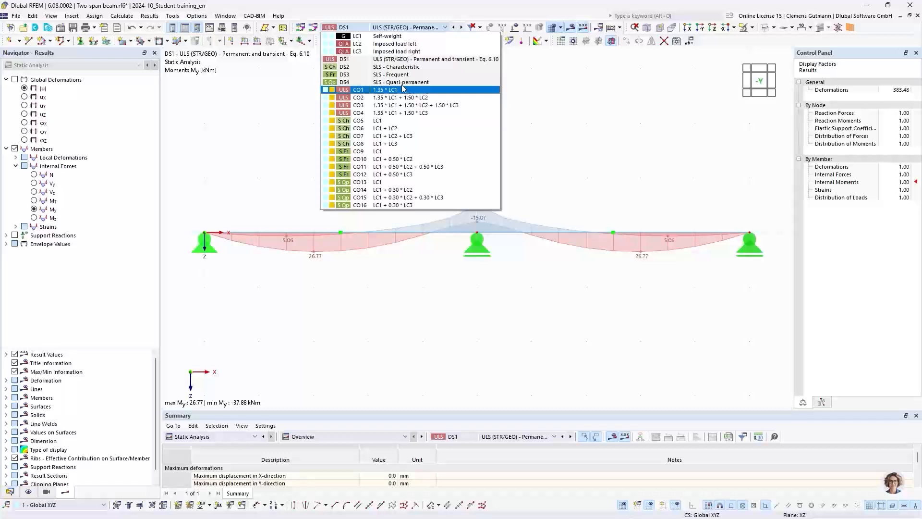
left_click(359, 59)
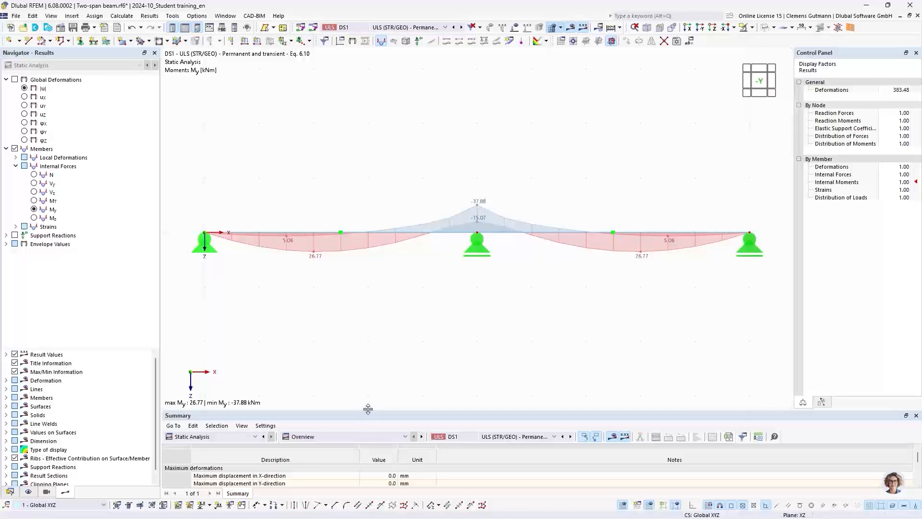
Open the results by member for DS1 and examine the internal forces of both members in an enlarged table
left_click_drag(367, 408, 386, 302)
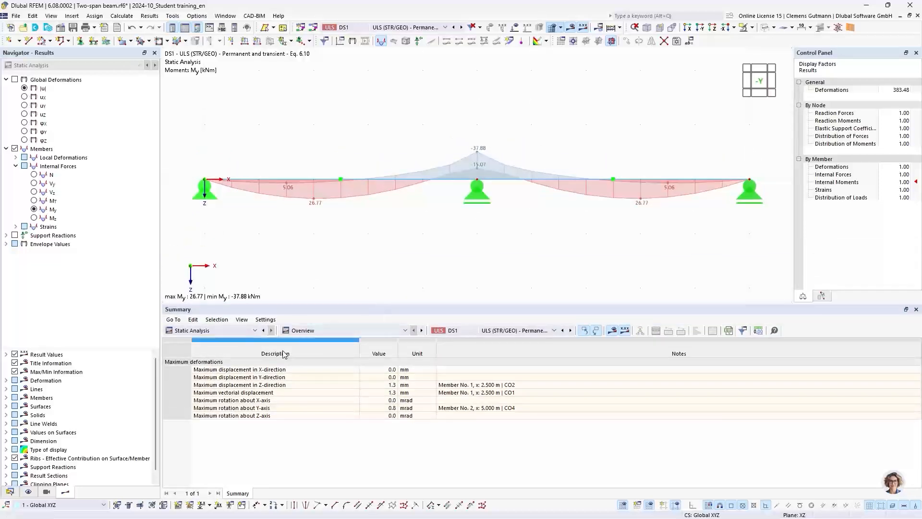
left_click(306, 331)
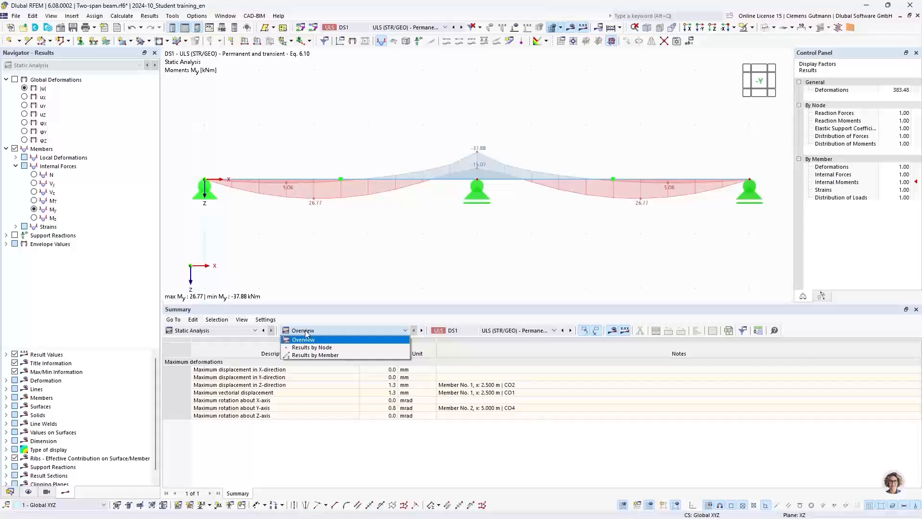
left_click(315, 355)
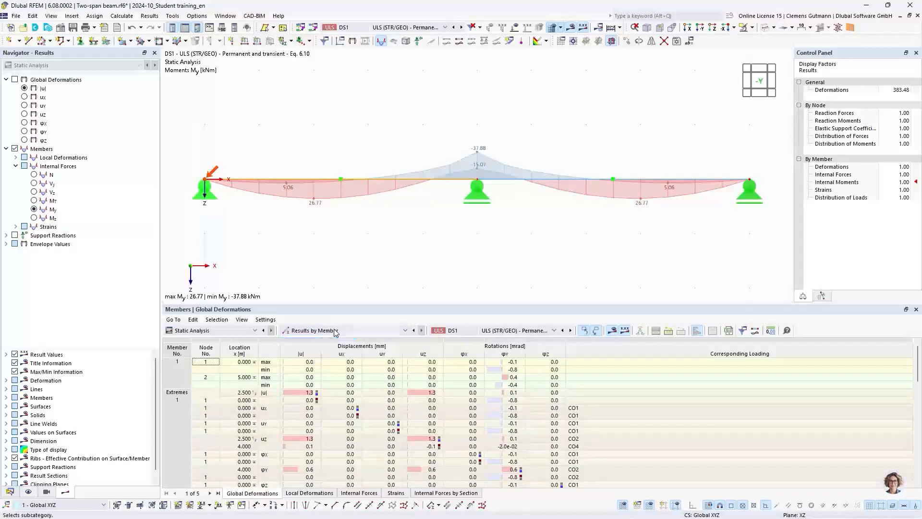
left_click(368, 495)
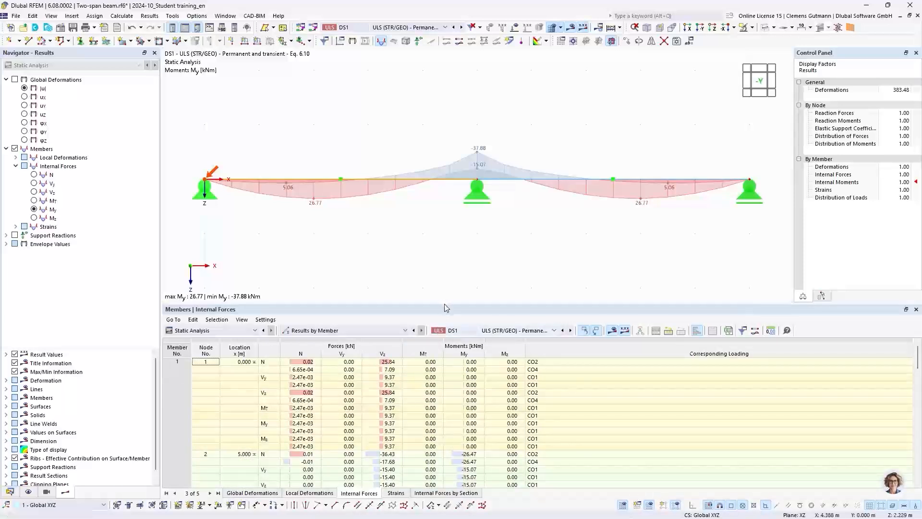
left_click_drag(445, 305, 446, 221)
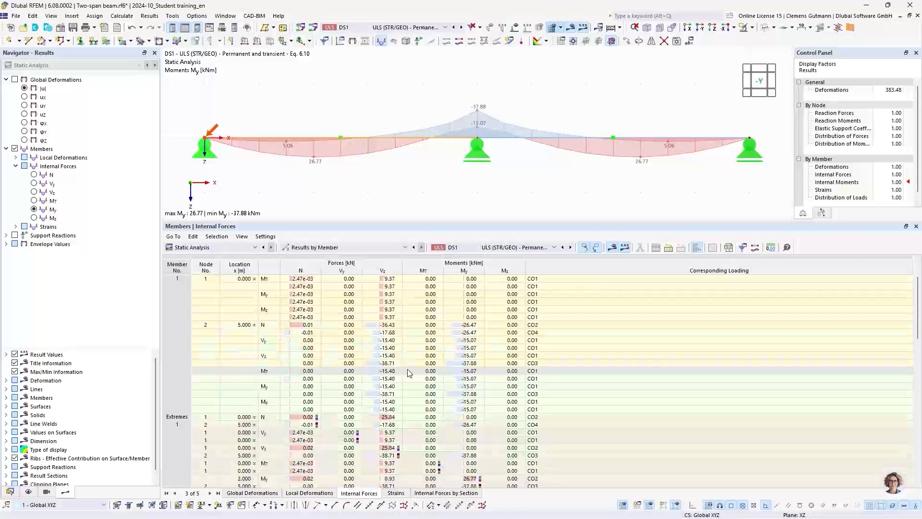
scroll(409, 373, "down", 8)
scroll(408, 372, "down", 6)
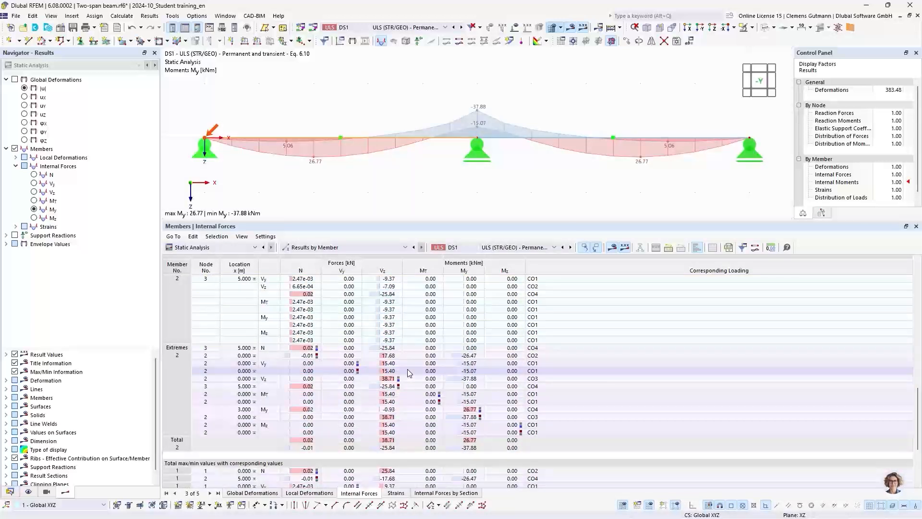
scroll(408, 369, "up", 10)
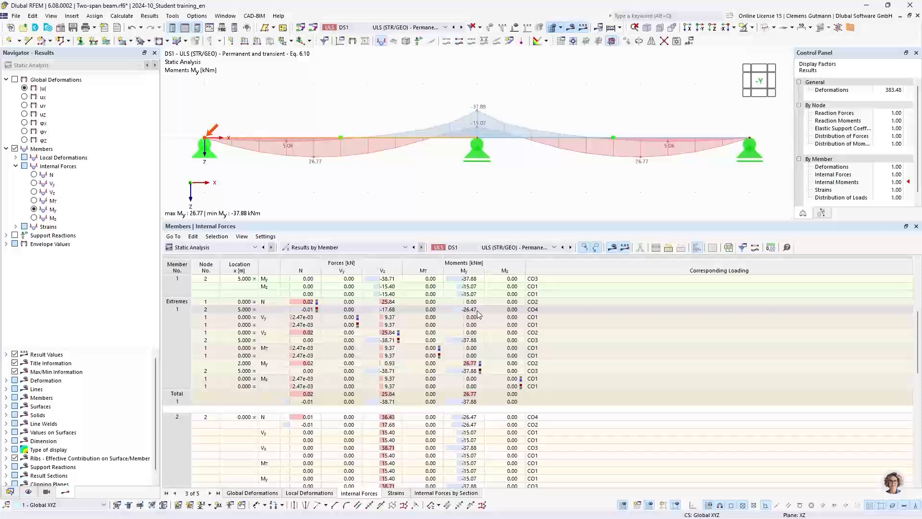
Locate member 1's minimum moment My at x = 5.000 m in the model and display its governing combination CO3
left_click(472, 344)
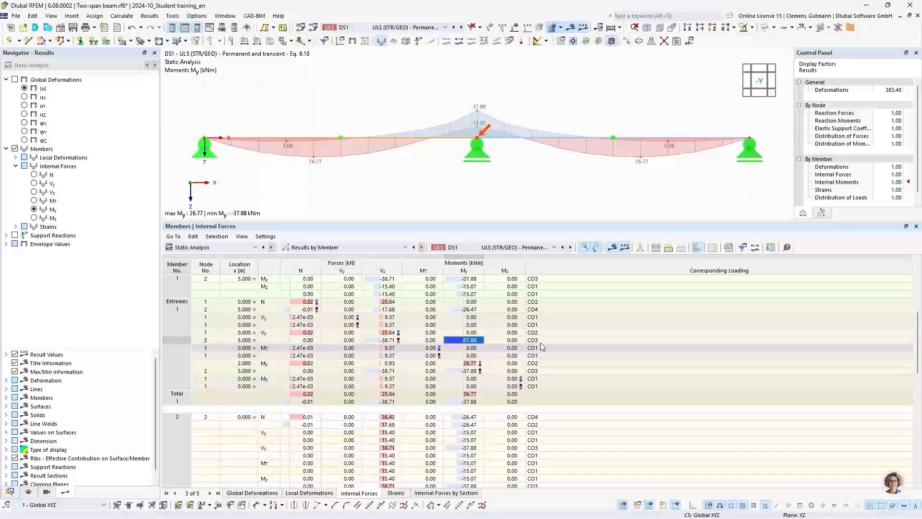
left_click(406, 29)
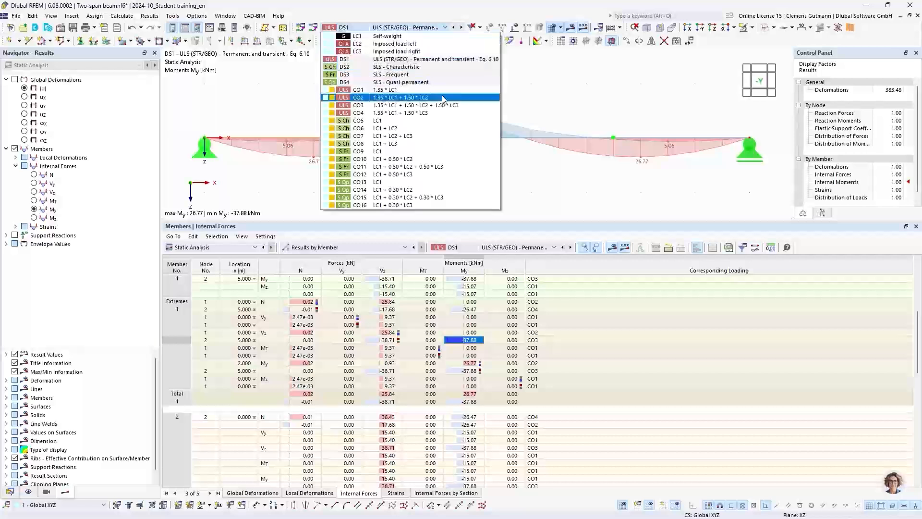
left_click(357, 107)
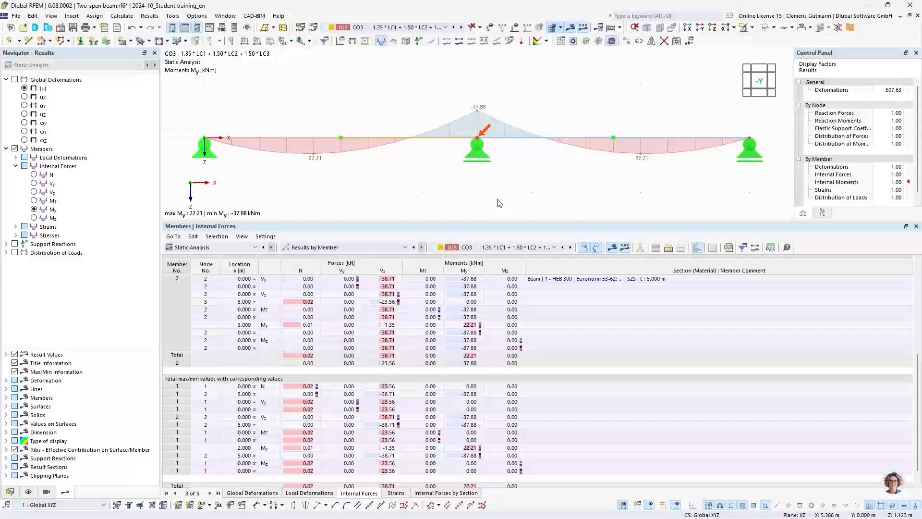
Return to DS1, locate member 1's maximum moment My at x = 2.000 m, and display its governing combination CO2
left_click(406, 27)
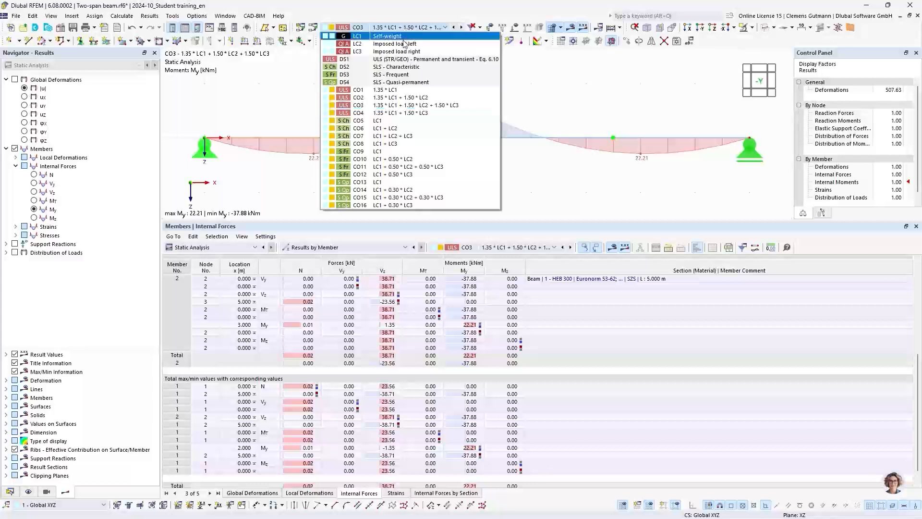
left_click(393, 59)
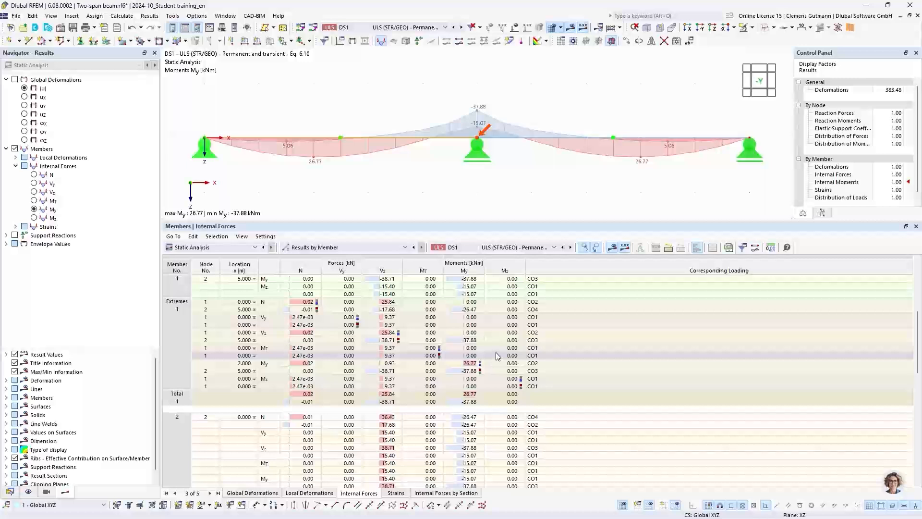
left_click(468, 364)
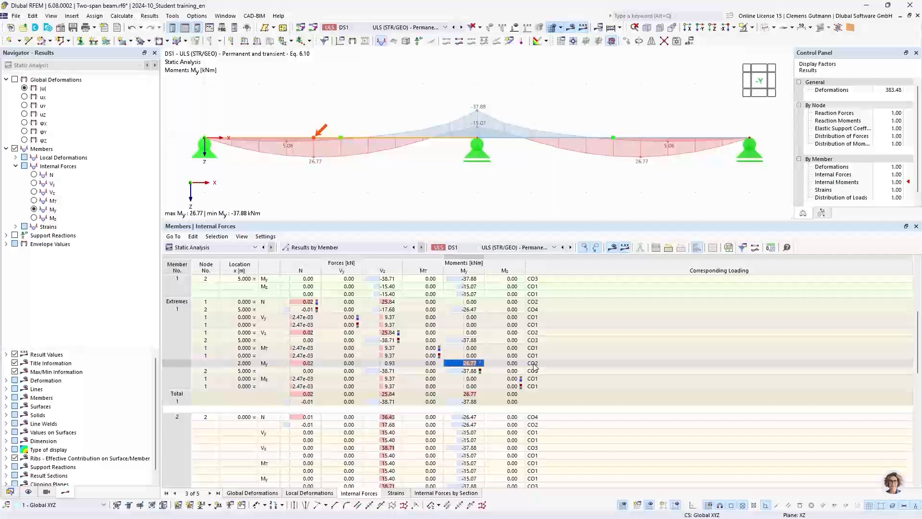
left_click(377, 29)
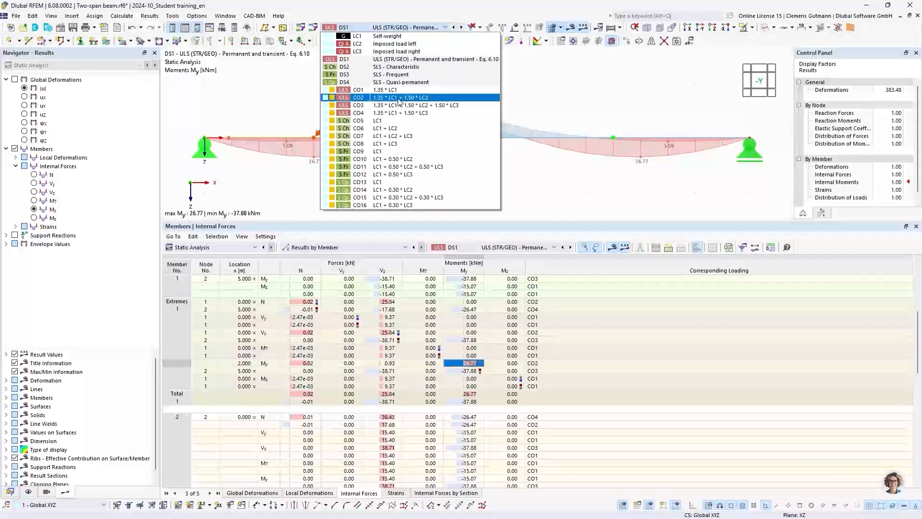
left_click(398, 98)
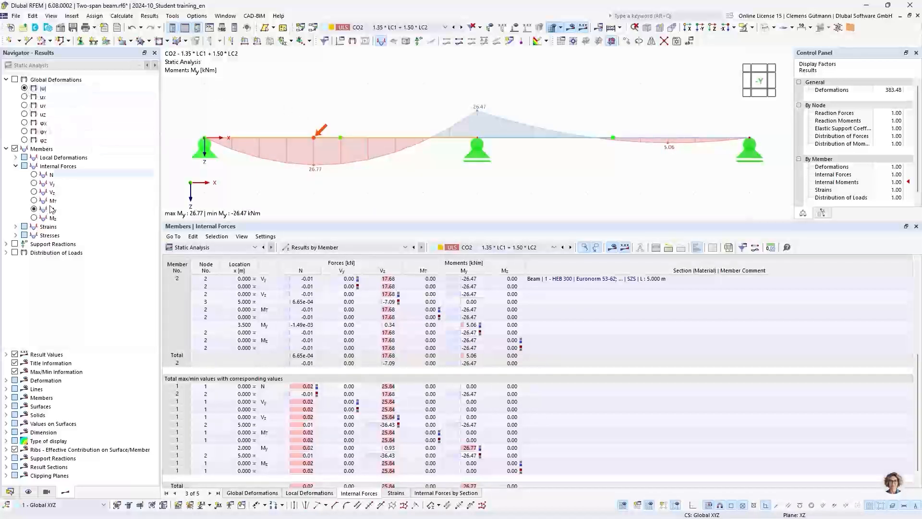
Turn on the support reactions and display them for design situation DS1 in an enlarged model view
left_click(15, 245)
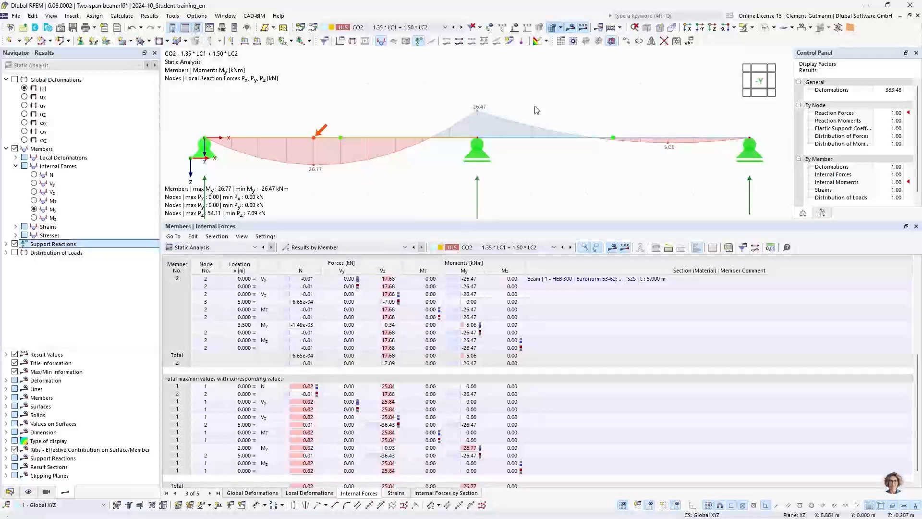
scroll(453, 107, "down", 3)
left_click(445, 27)
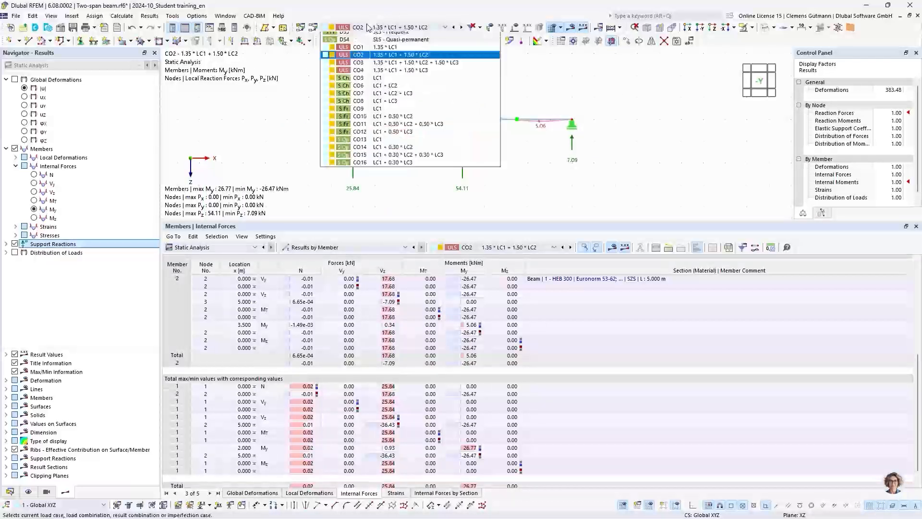
left_click(391, 59)
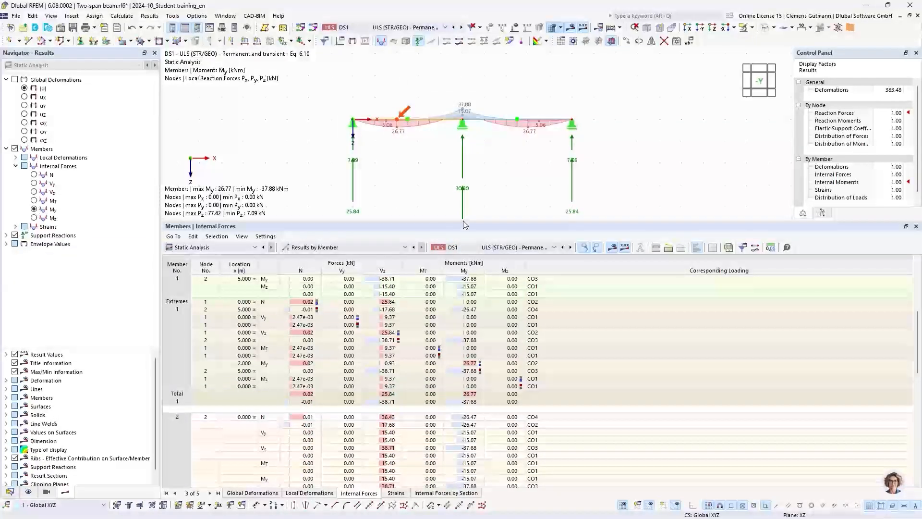
left_click_drag(465, 222, 469, 304)
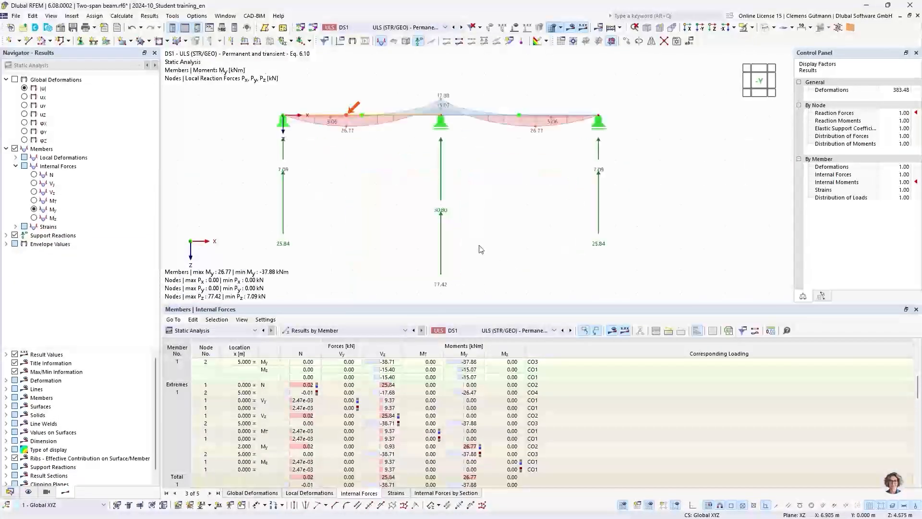
middle_click_drag(480, 244, 465, 239)
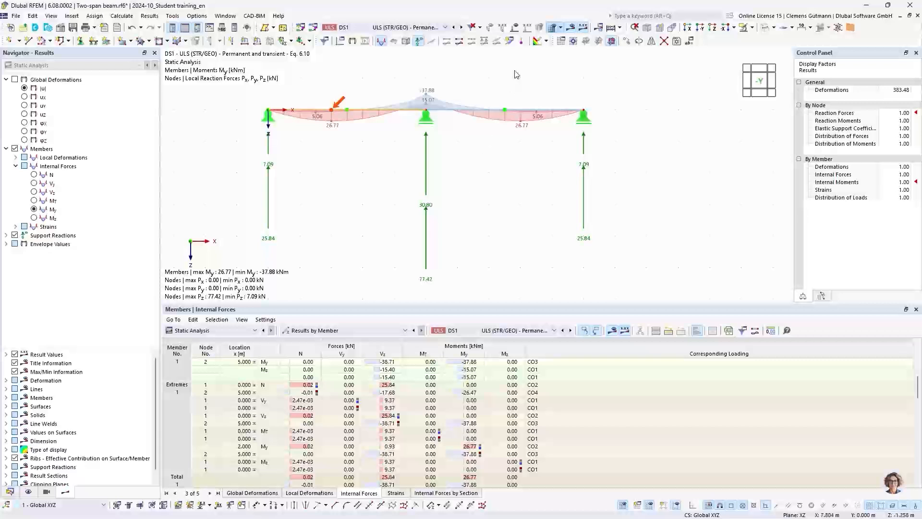
Show the loads together with the moments and support reactions for load combination CO3
left_click(515, 27)
middle_click_drag(497, 186, 473, 194)
left_click(445, 27)
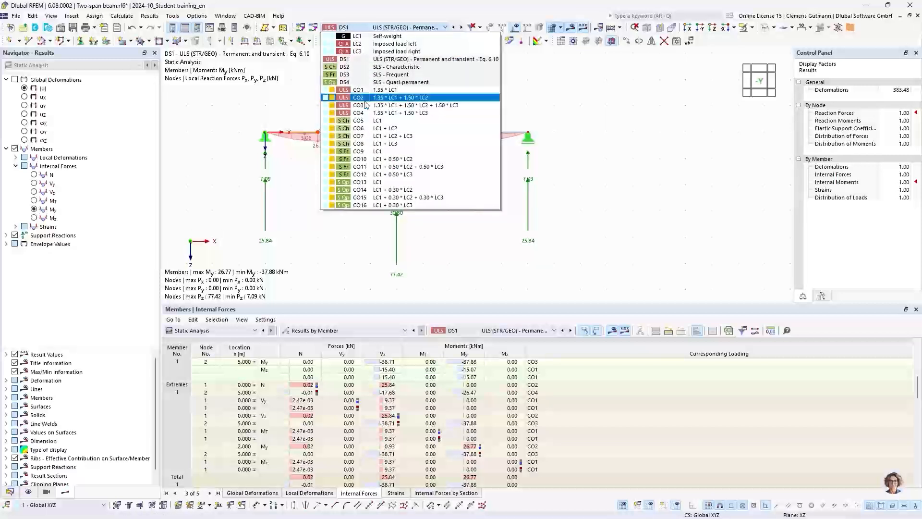
key("Escape")
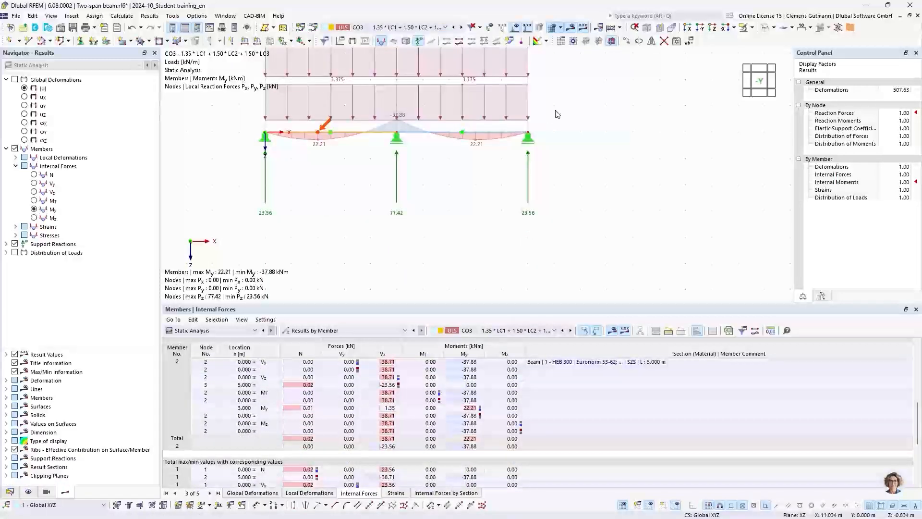
middle_click_drag(556, 113, 588, 161)
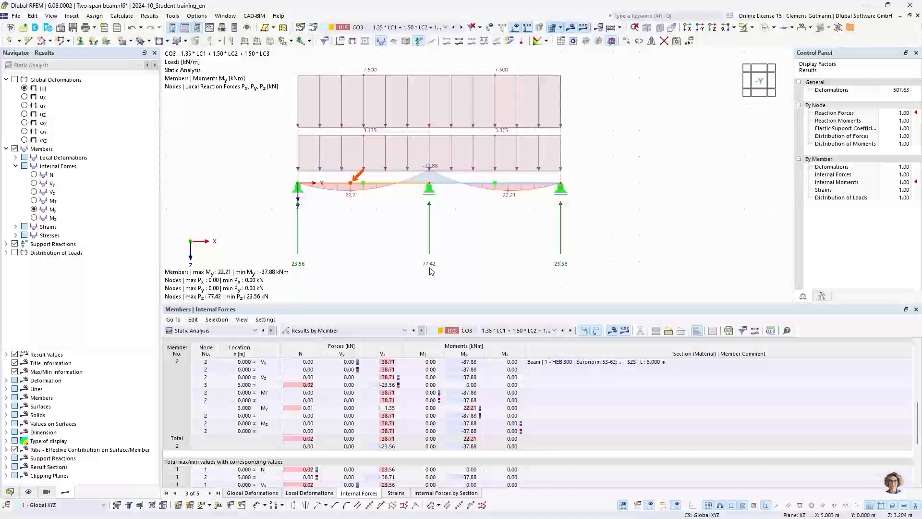
Switch back to DS1 and examine the support forces in the results by node
left_click(400, 28)
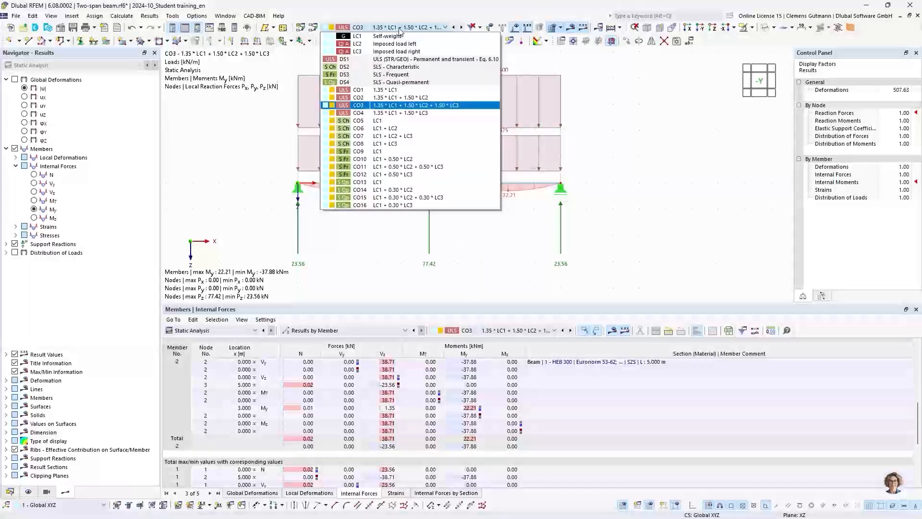
left_click(356, 59)
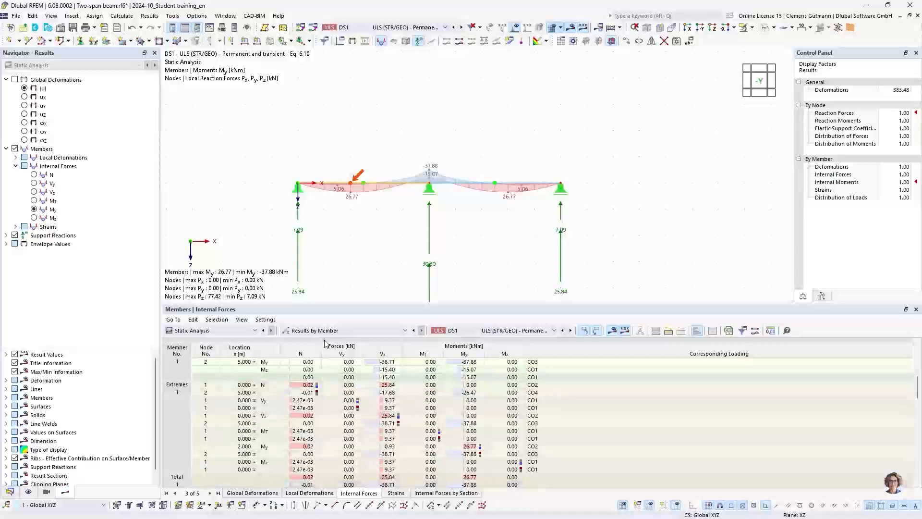
left_click(336, 330)
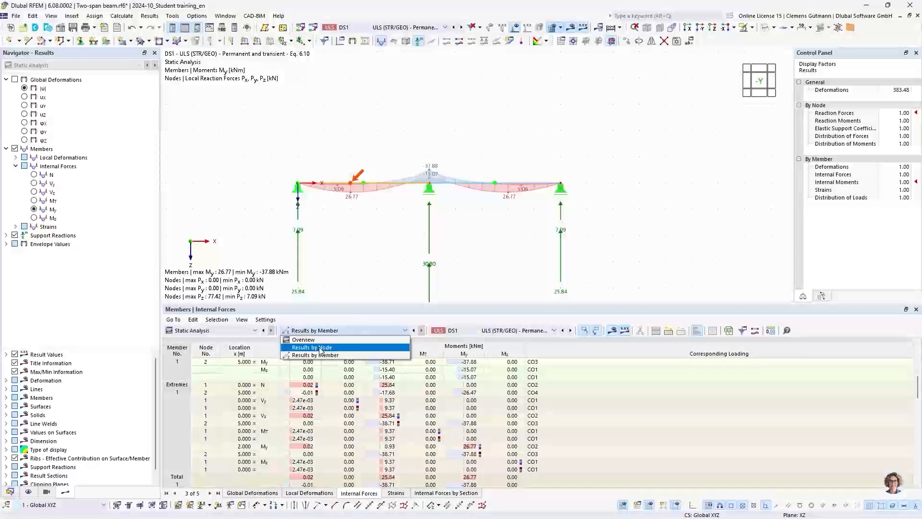
left_click(320, 349)
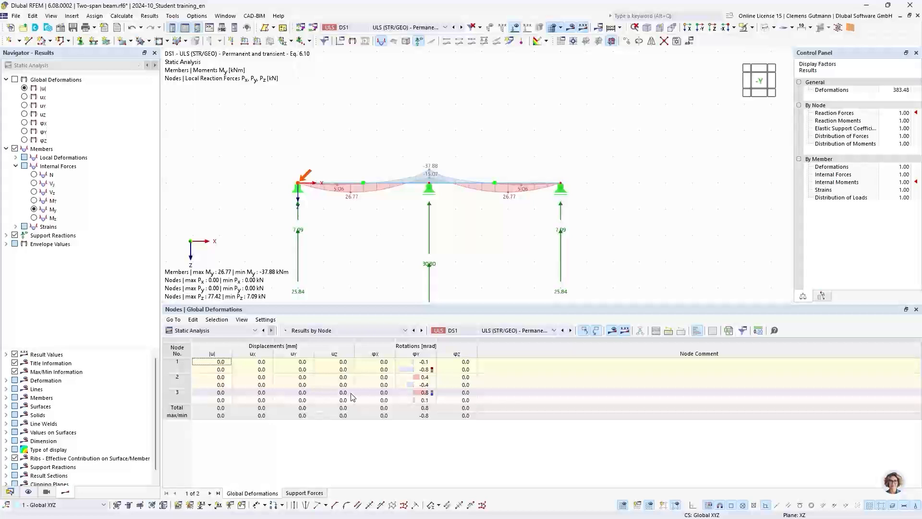
left_click(294, 494)
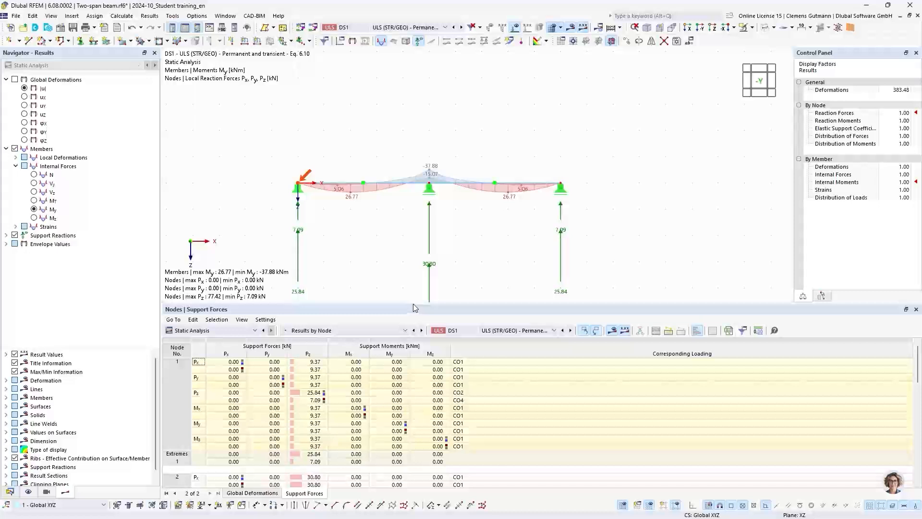
left_click_drag(414, 305, 414, 220)
scroll(323, 405, "down", 2)
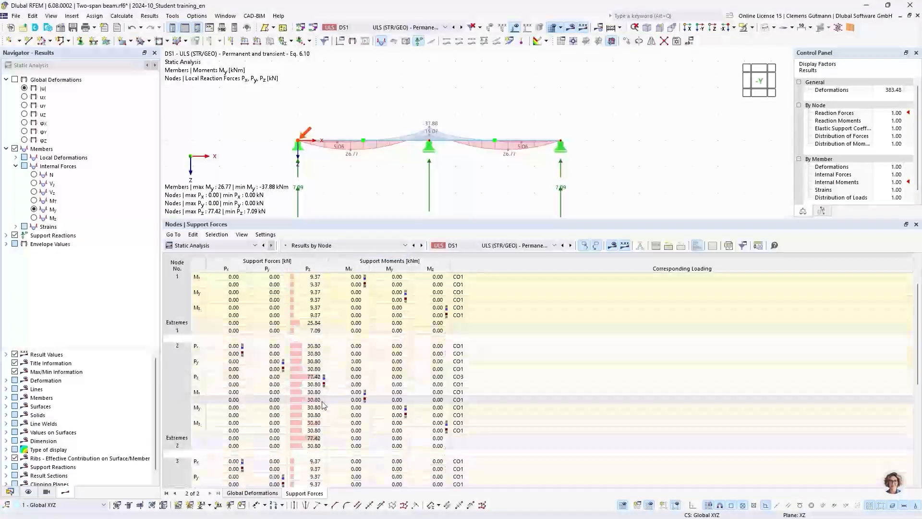
Examine the maximum support force Pz at node 2 and its governing load combination in the results table, with the model view enlarged
left_click(311, 378)
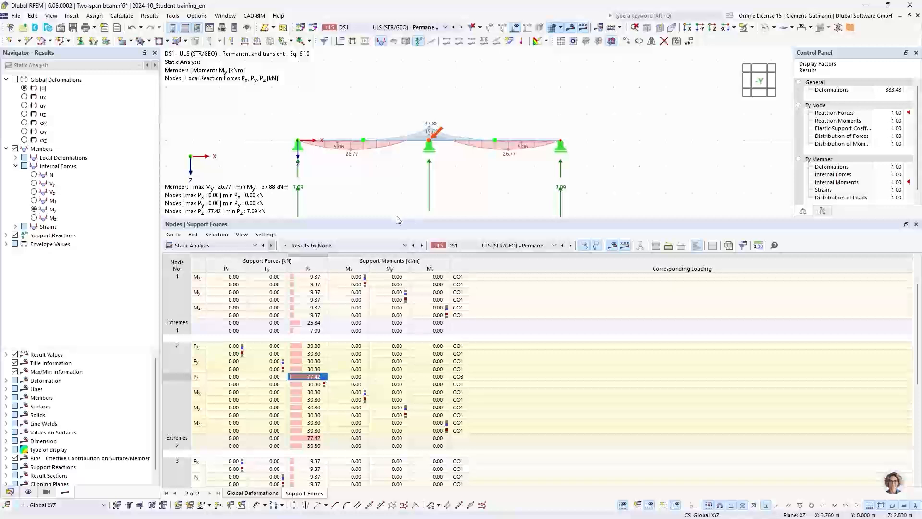
left_click_drag(398, 220, 403, 285)
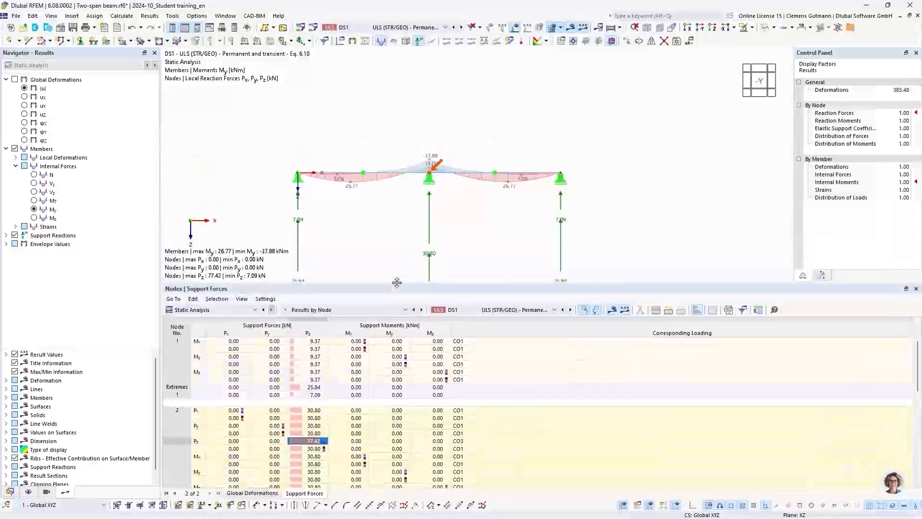
left_click(459, 441)
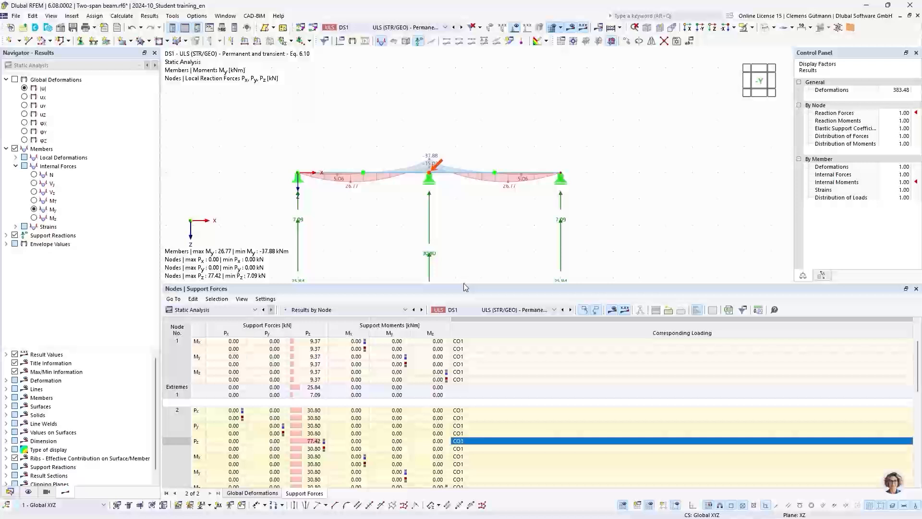
left_click_drag(464, 287, 465, 328)
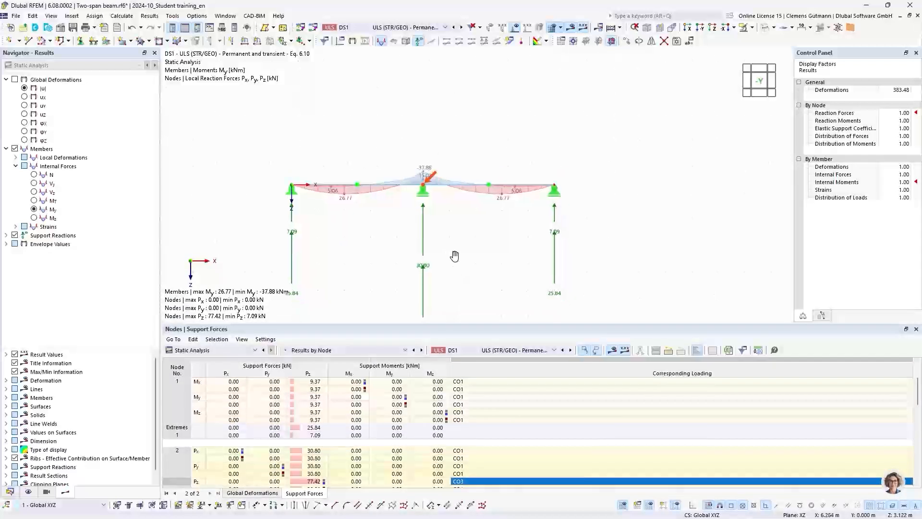
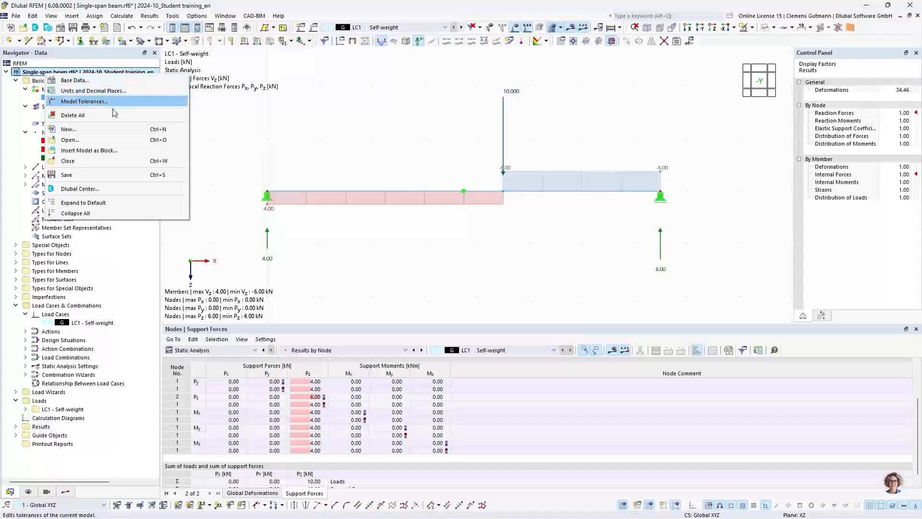
Close the single-span beam model with its changes saved, and start a new model named Gerber beam
left_click(70, 161)
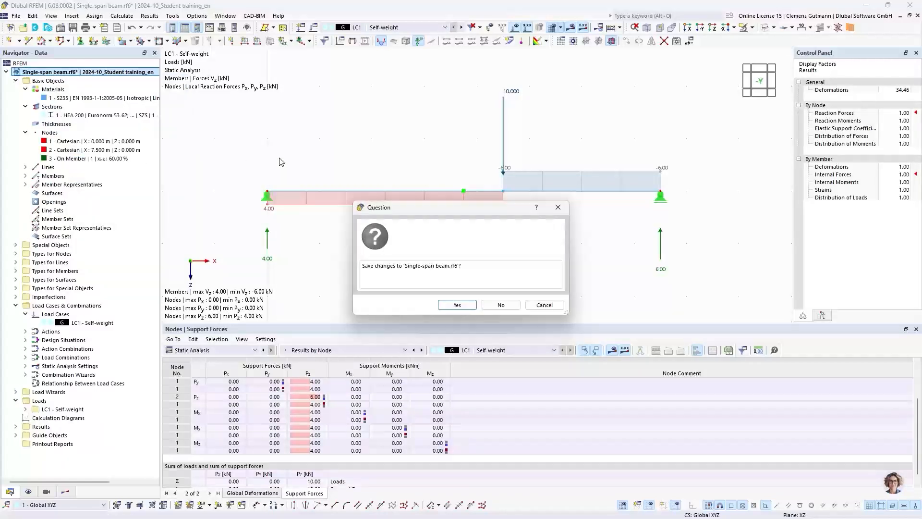
left_click(460, 305)
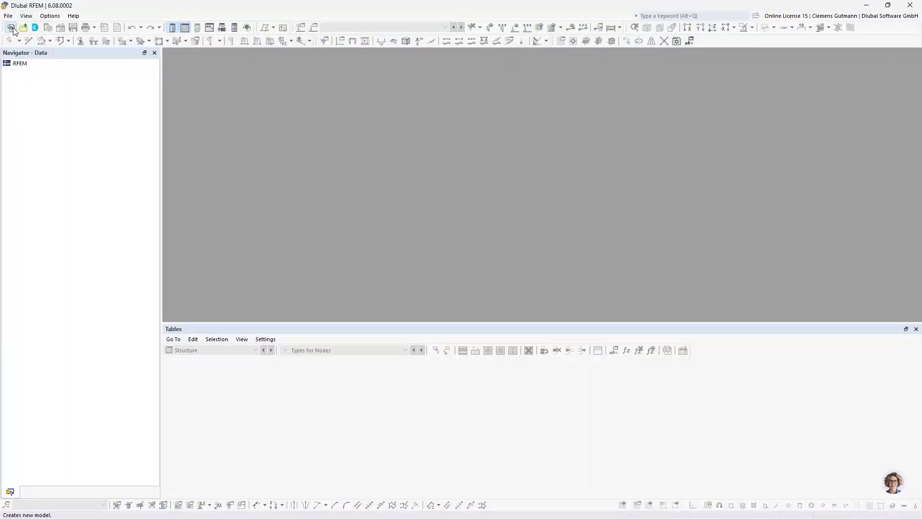
left_click(12, 29)
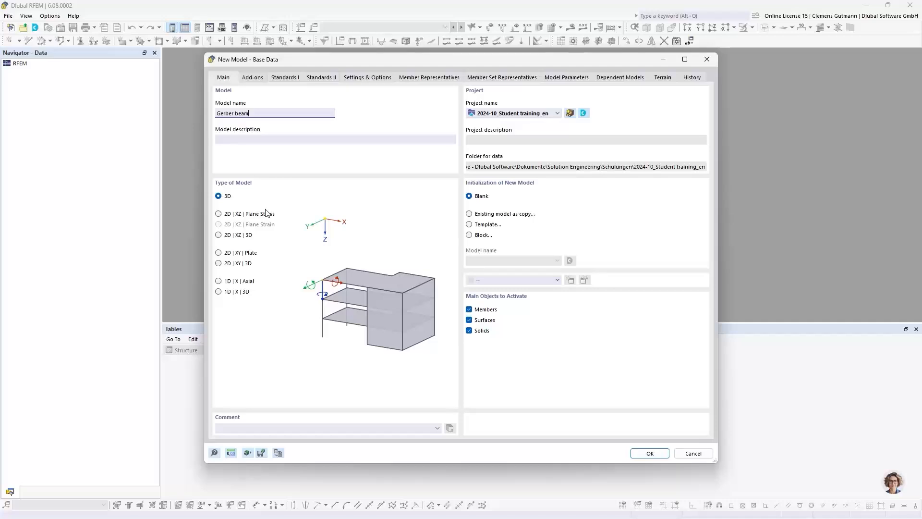
key("Tab")
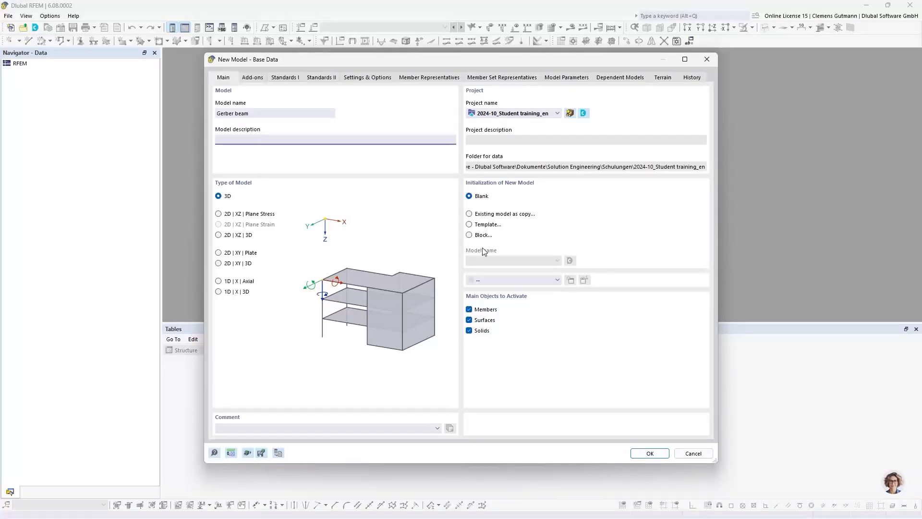
Initialize the new model as a copy of the Two-span beam from Dokumente > Solution Engineering > Schulungen > 2024-10_Student training_en
left_click(470, 215)
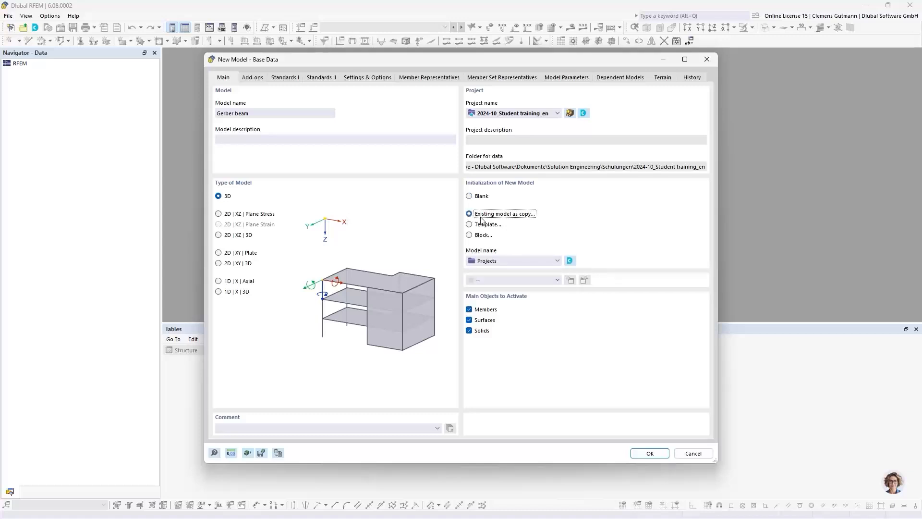
left_click(557, 262)
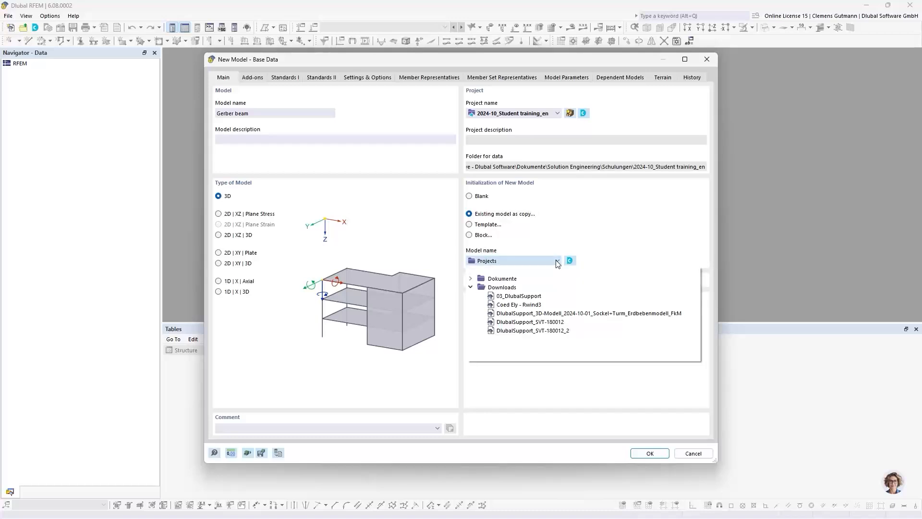
left_click(471, 279)
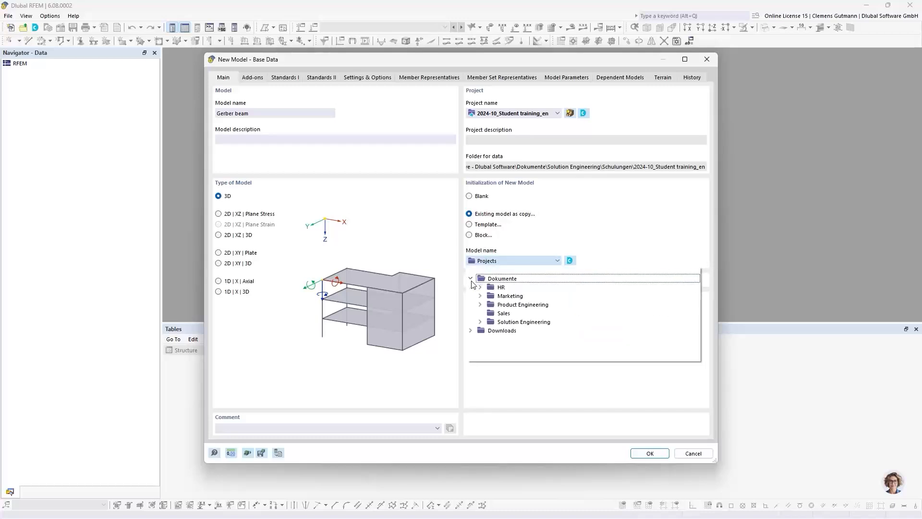
left_click(479, 321)
scroll(493, 353, "down", 2)
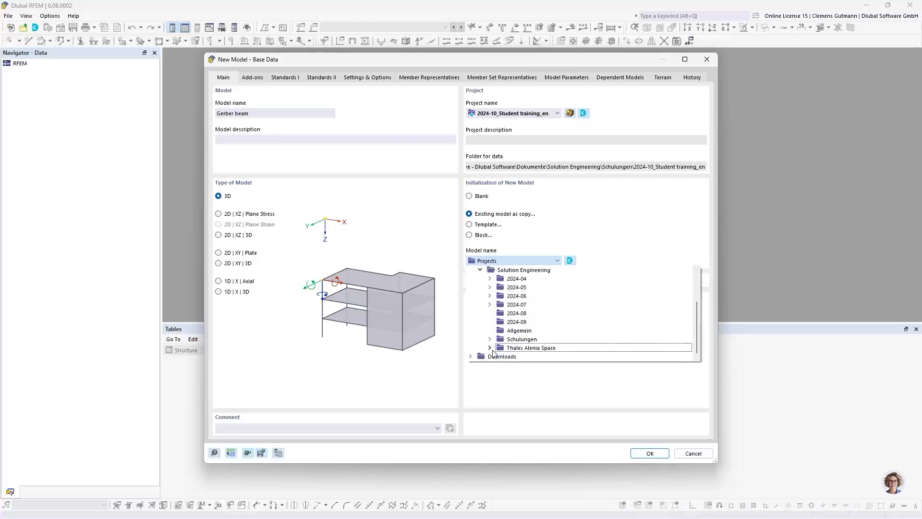
left_click(489, 339)
scroll(492, 339, "down", 1)
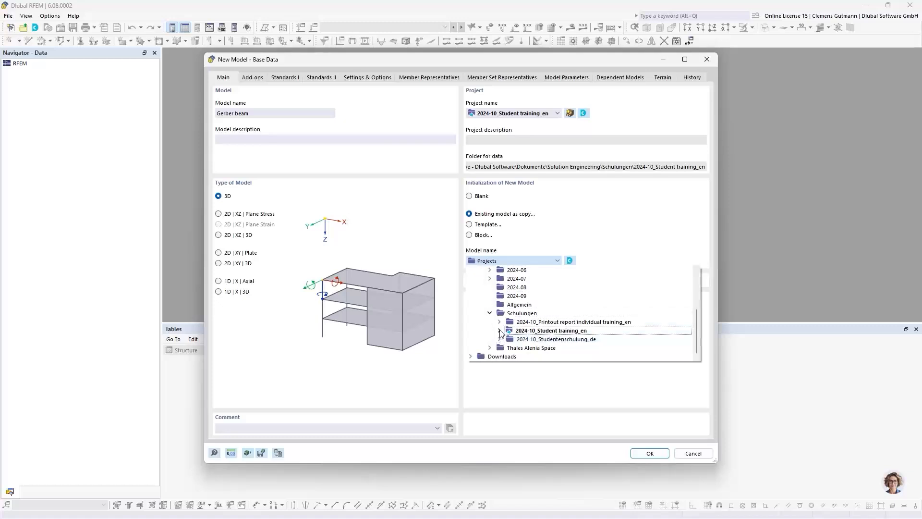
left_click(500, 331)
scroll(579, 331, "down", 1)
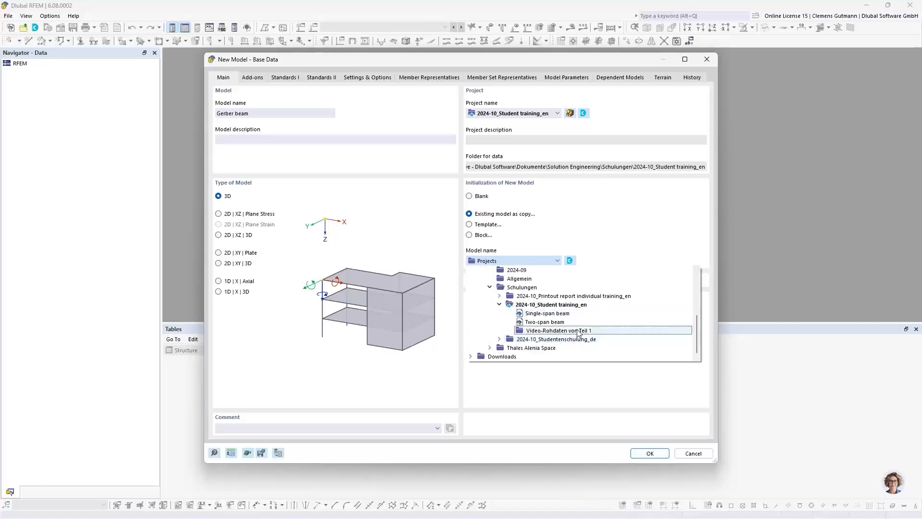
left_click(539, 323)
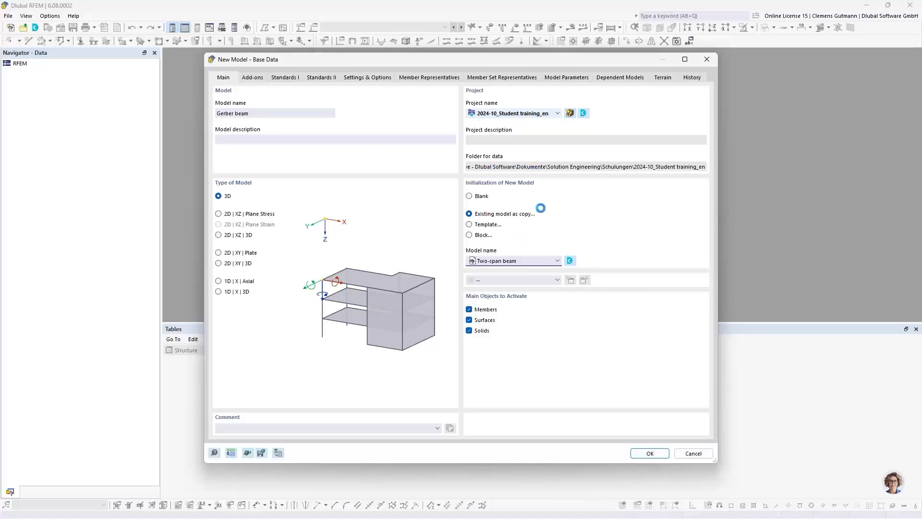
Check the project list and the list of source models, and cancel the creation of the new model
left_click(557, 113)
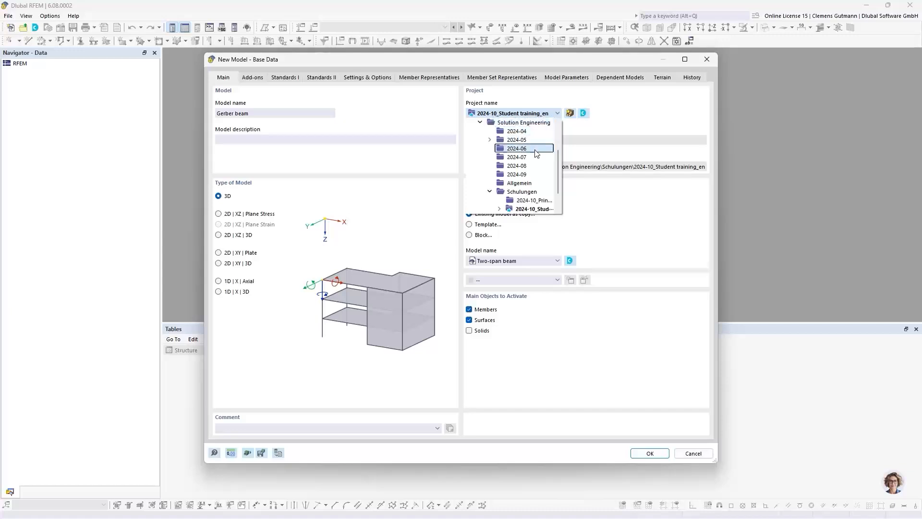
left_click(499, 113)
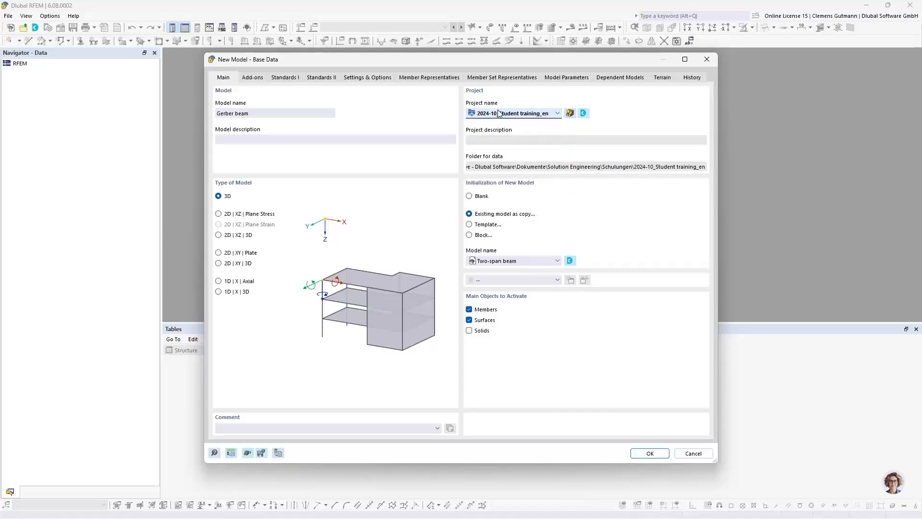
left_click(542, 263)
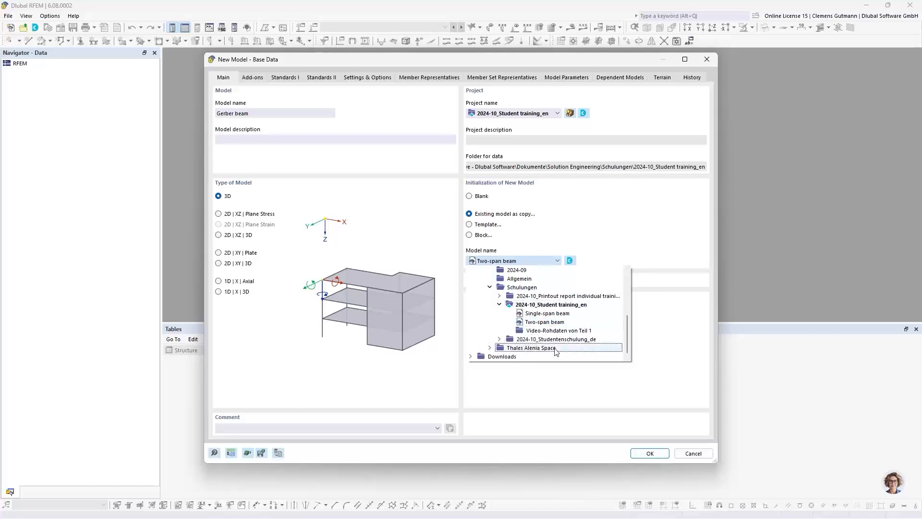
left_click(610, 238)
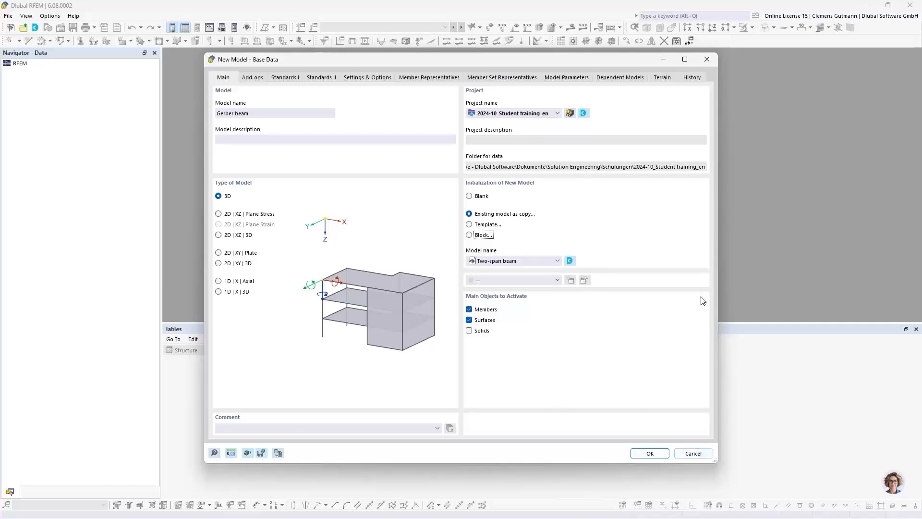
left_click(689, 454)
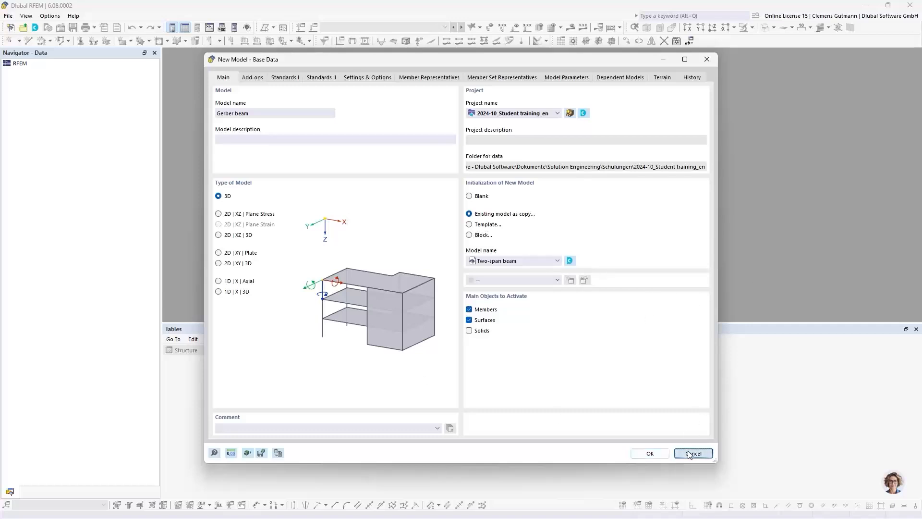
Switch to Dlubal Center and resize and reposition its window so that it fits on the screen
left_click(36, 27)
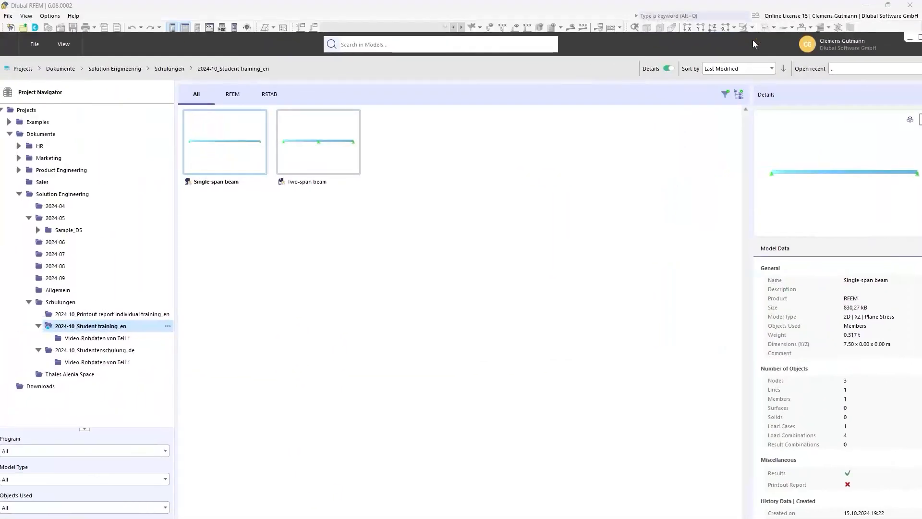
double_click(740, 44)
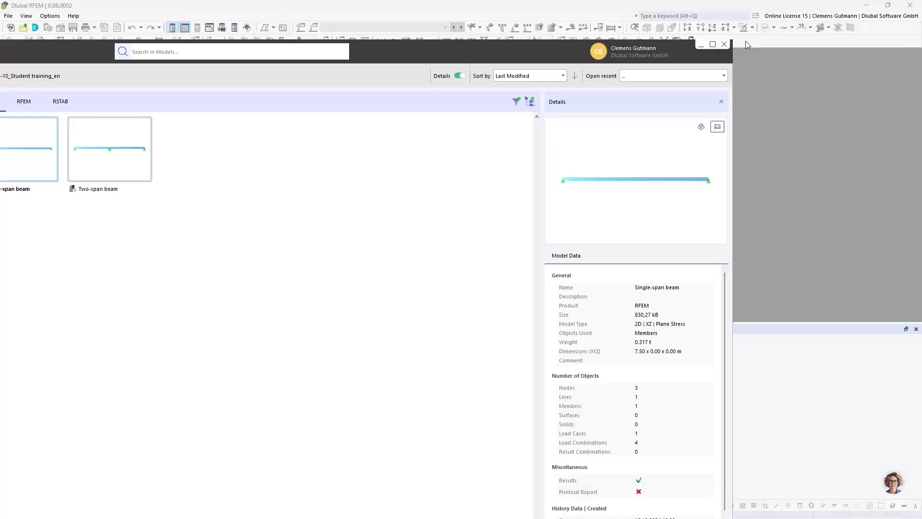
left_click_drag(733, 42, 521, 190)
left_click_drag(301, 205, 627, 54)
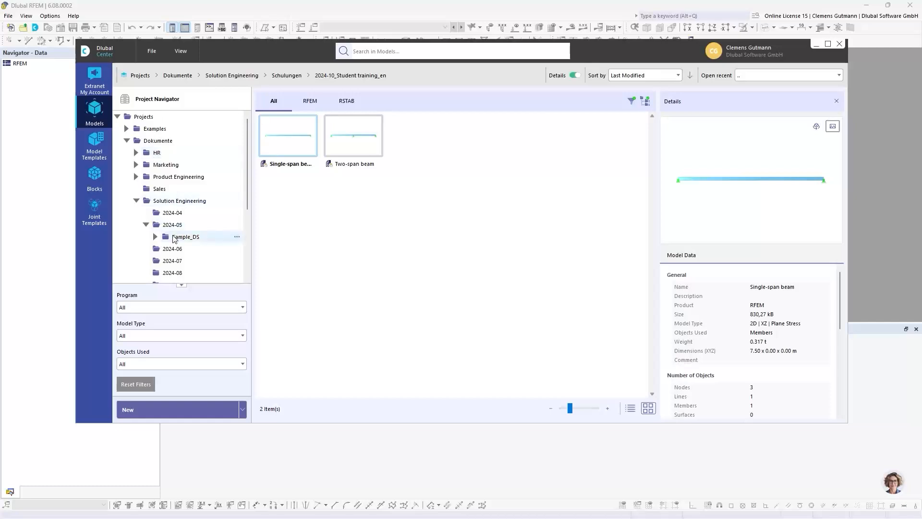
Look through the folder tree in the Project Navigator, widening it so that the long folder names are readable
scroll(173, 239, "down", 3)
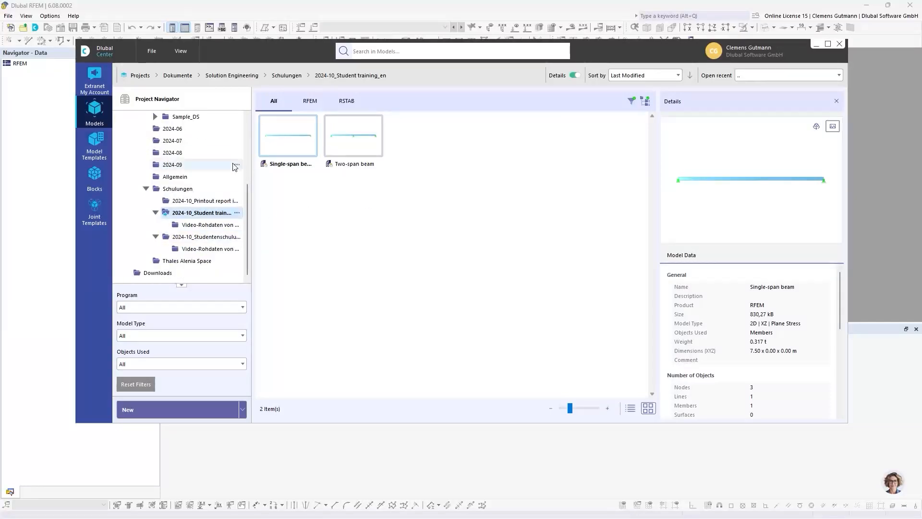
scroll(246, 209, "up", 4)
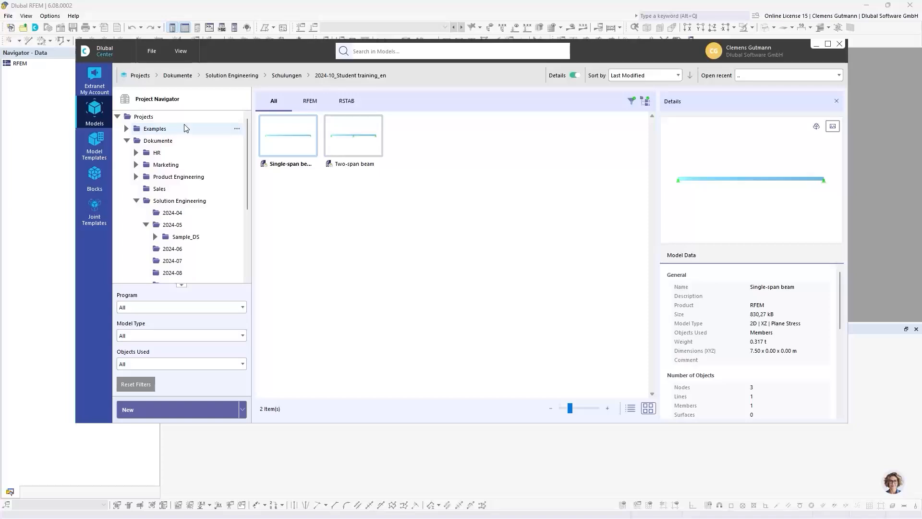
scroll(170, 206, "down", 3)
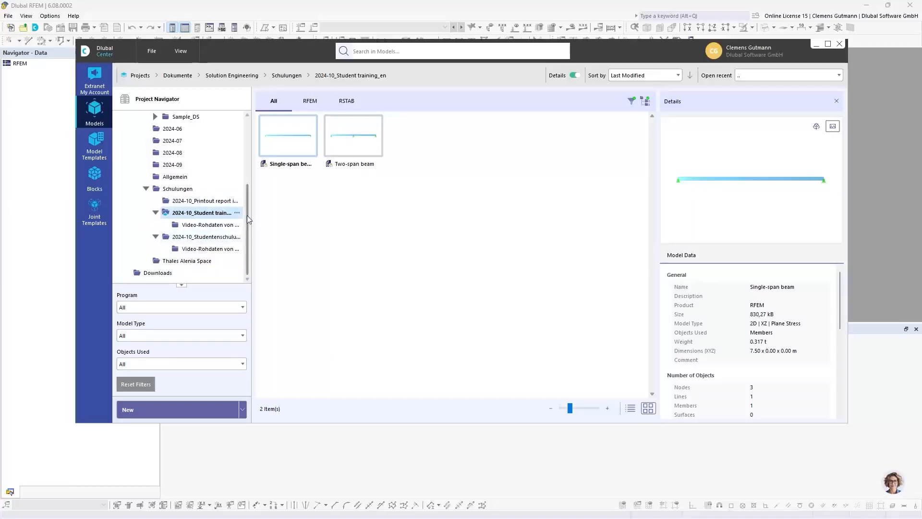
left_click_drag(252, 209, 312, 210)
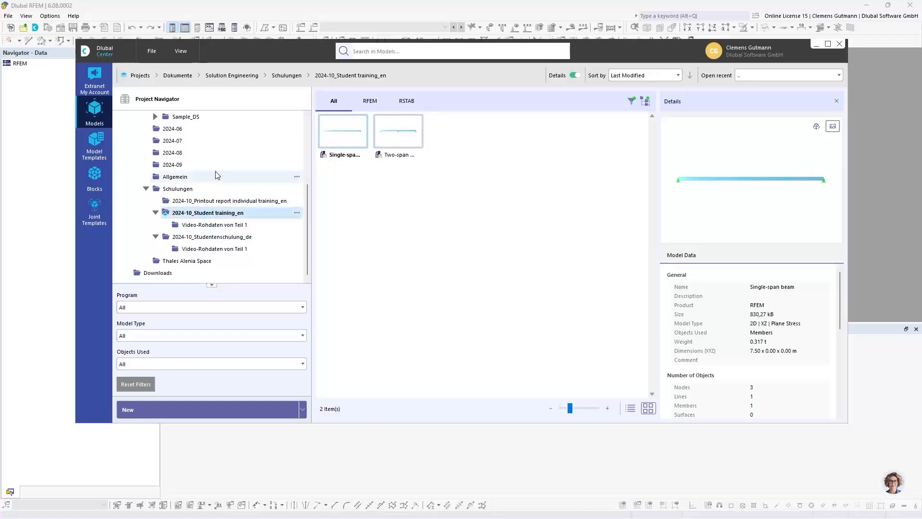
scroll(202, 173, "up", 4)
scroll(180, 207, "down", 4)
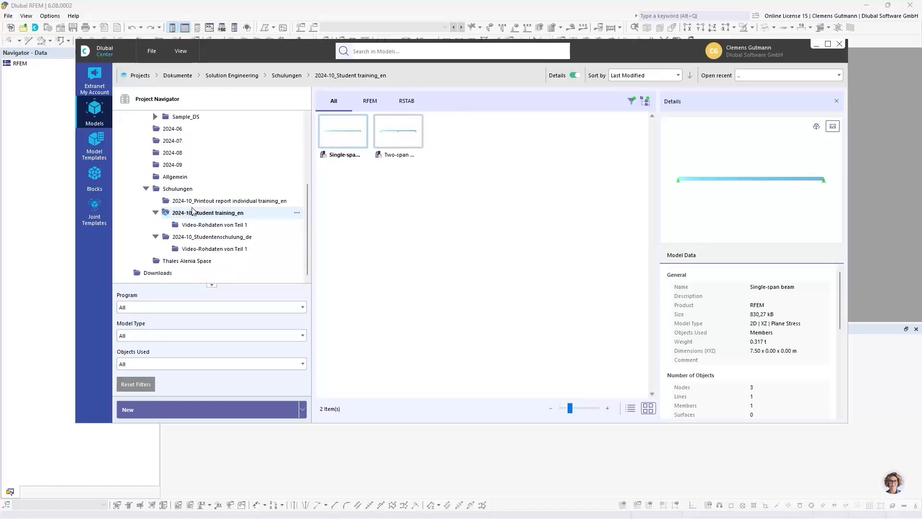
scroll(177, 210, "up", 4)
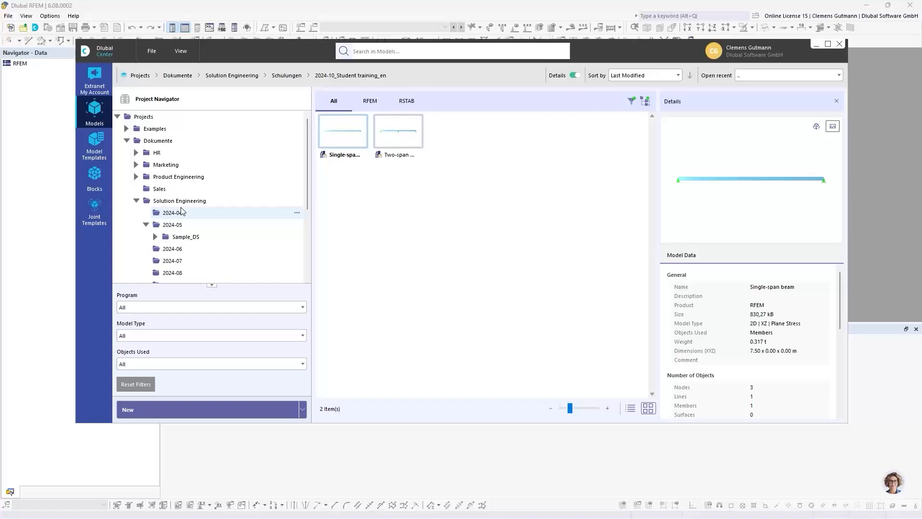
right_click(144, 119)
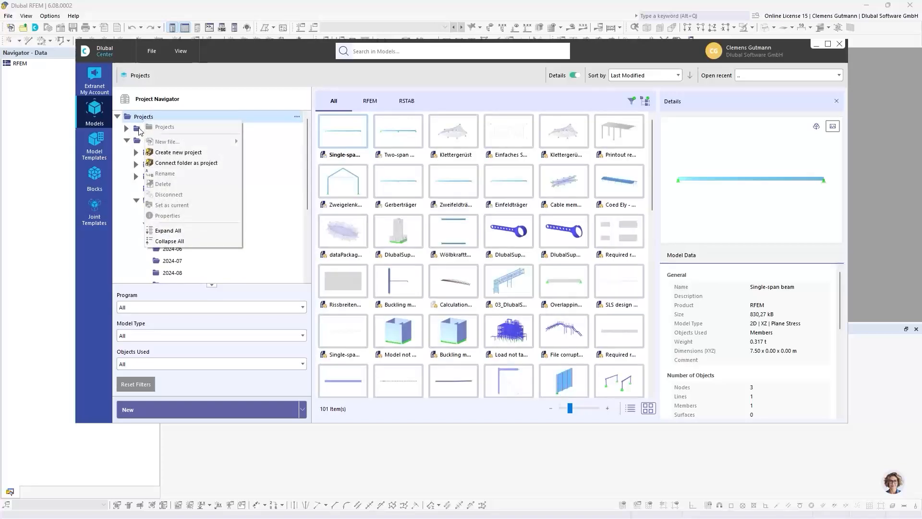
left_click(190, 164)
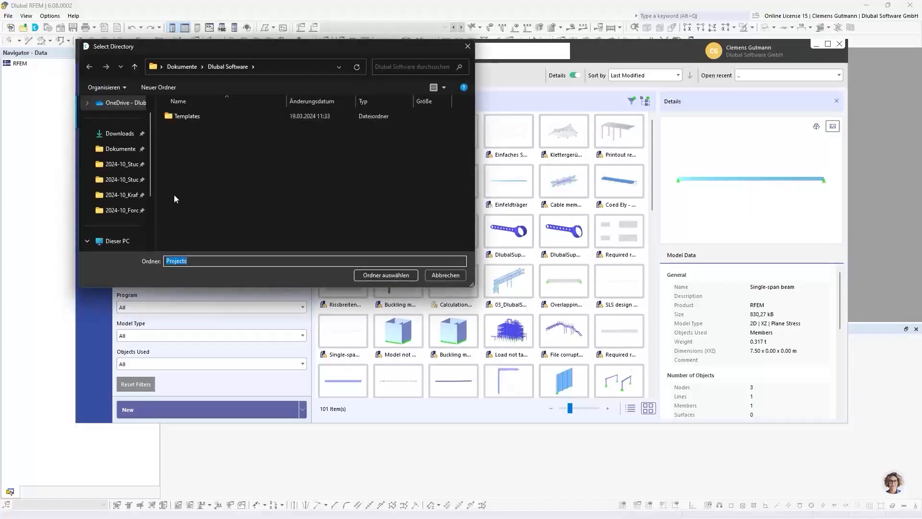
scroll(152, 163, "up", 2)
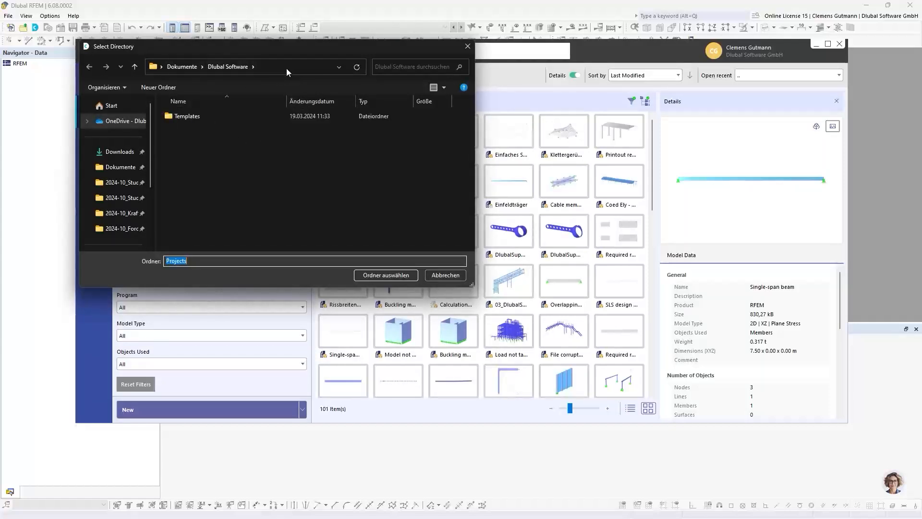
left_click_drag(332, 45, 359, 79)
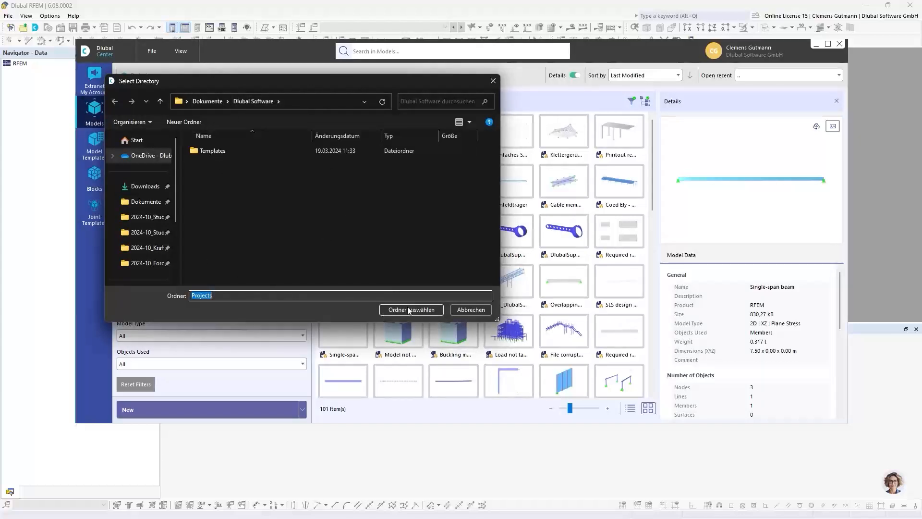
left_click(471, 310)
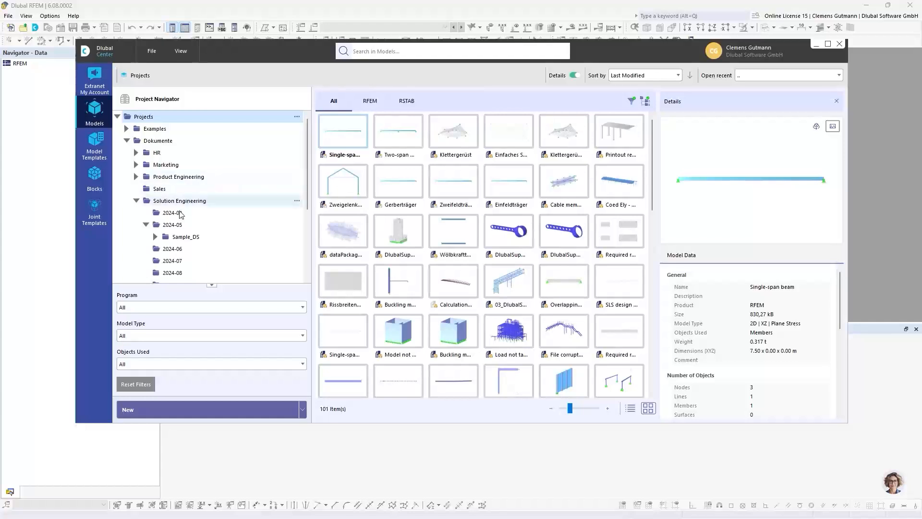
Look over the project folders once more and close Dlubal Center to return to RFEM
scroll(180, 214, "down", 1)
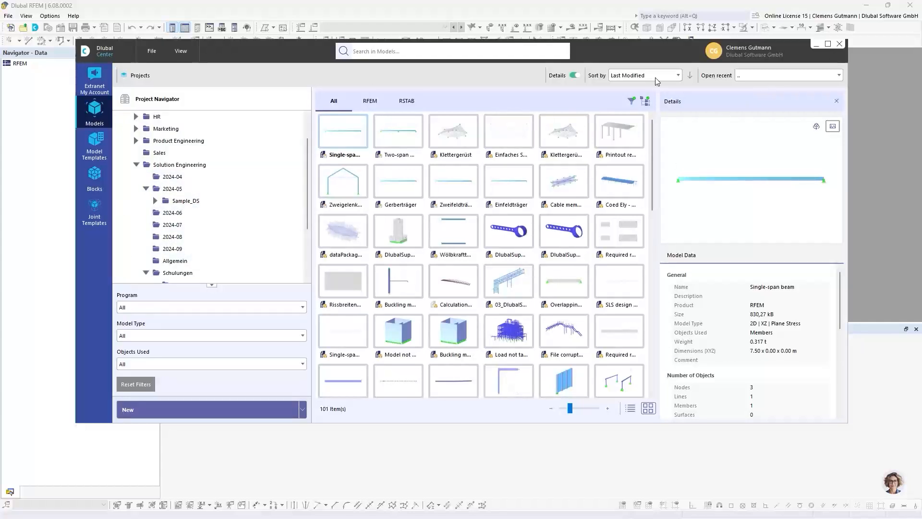
scroll(225, 144, "up", 1)
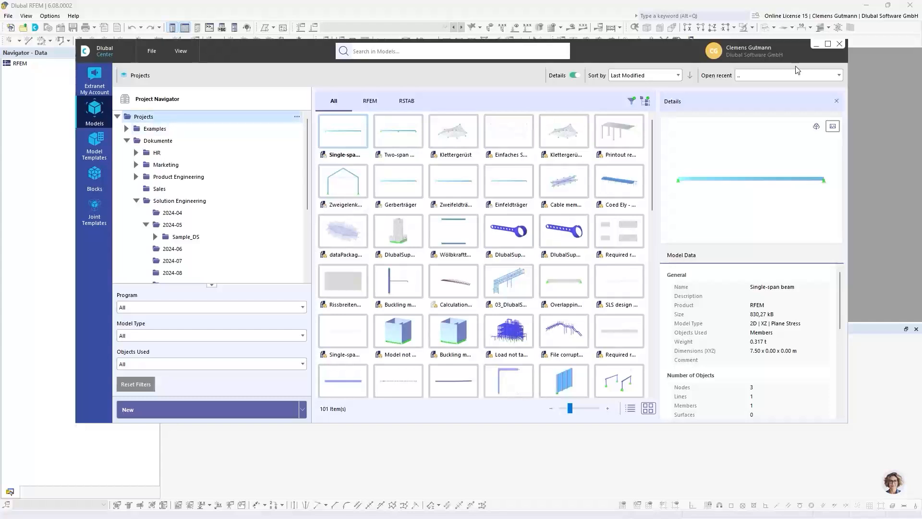
left_click(839, 46)
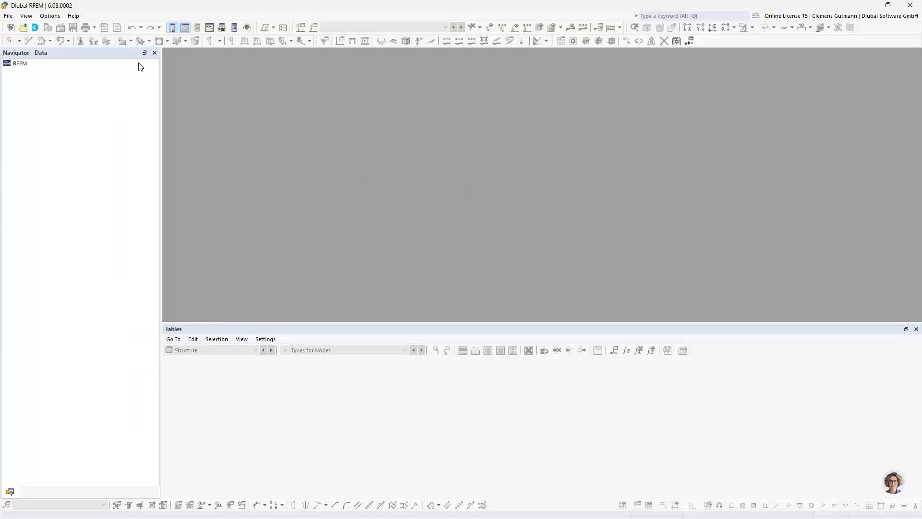
Create a new model with the name "Gerber beam"
left_click(9, 16)
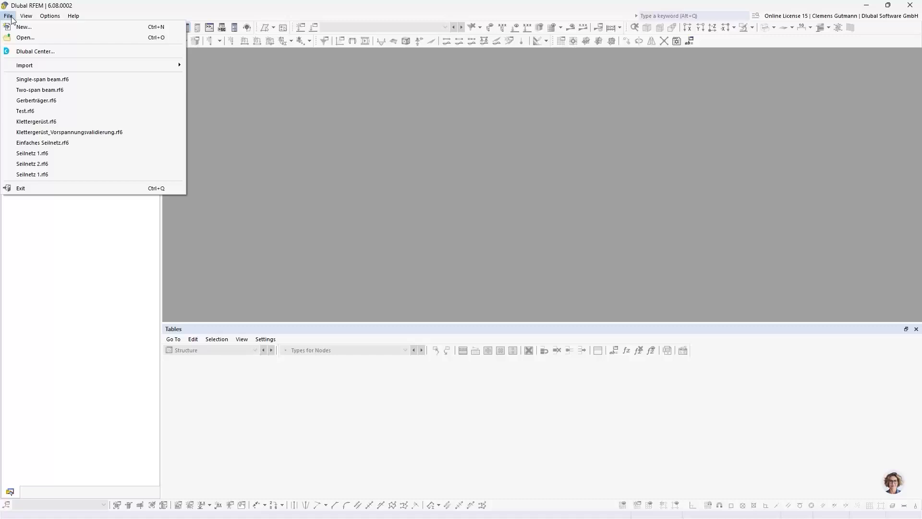
left_click(19, 28)
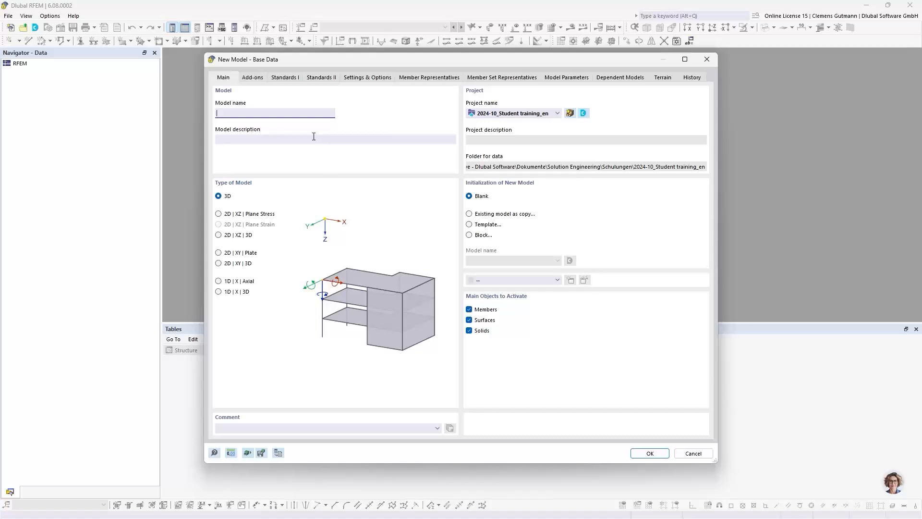
type("Gerber")
type("beam")
left_click(313, 139)
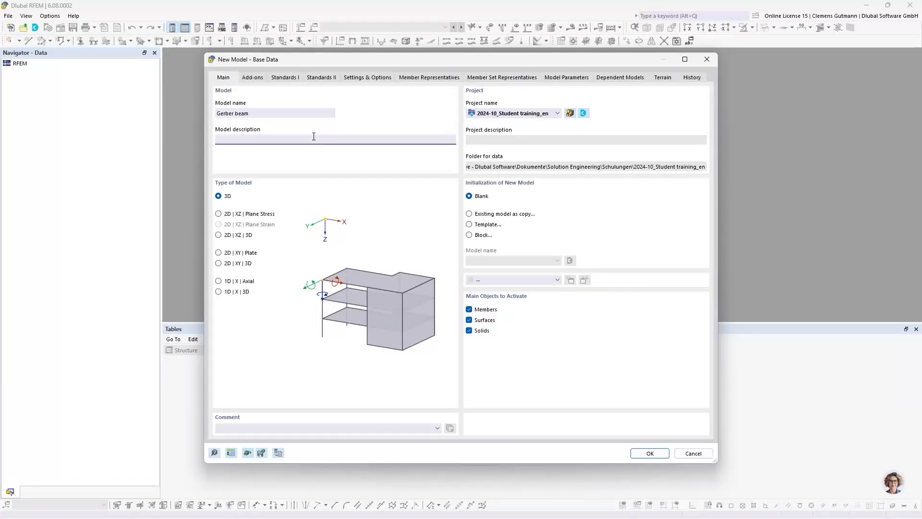
Initialize the new model as a copy of Two-span beam from the 2024-10_Student training_en project, with type 2D | XZ | Plane Stress, and create it
left_click(492, 216)
left_click(539, 260)
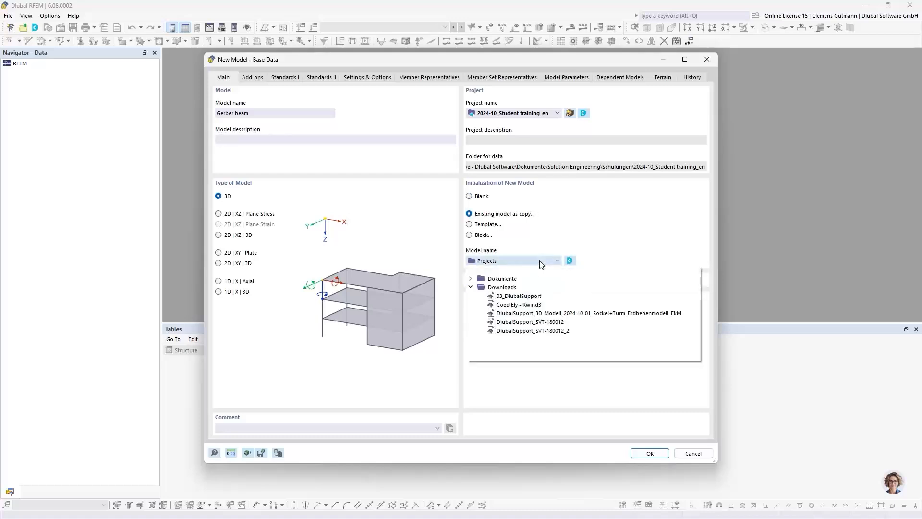
left_click(470, 279)
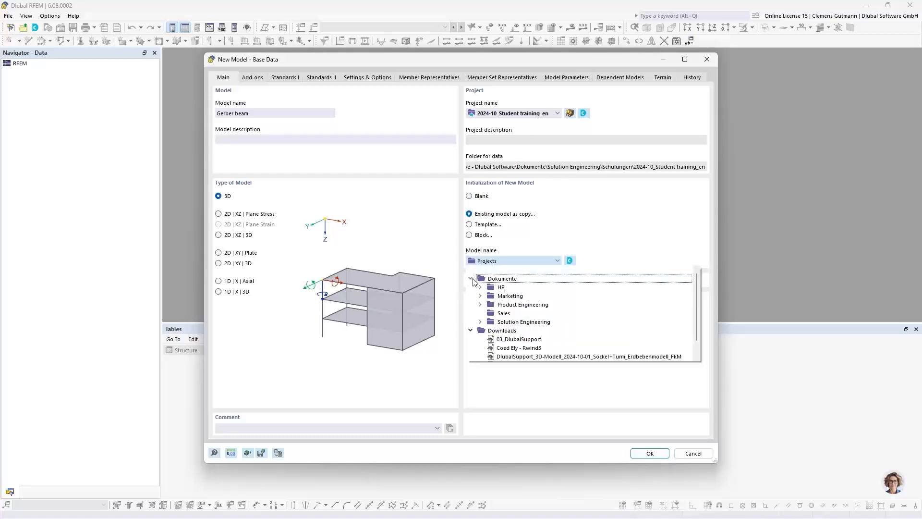
left_click(480, 321)
scroll(490, 332, "down", 2)
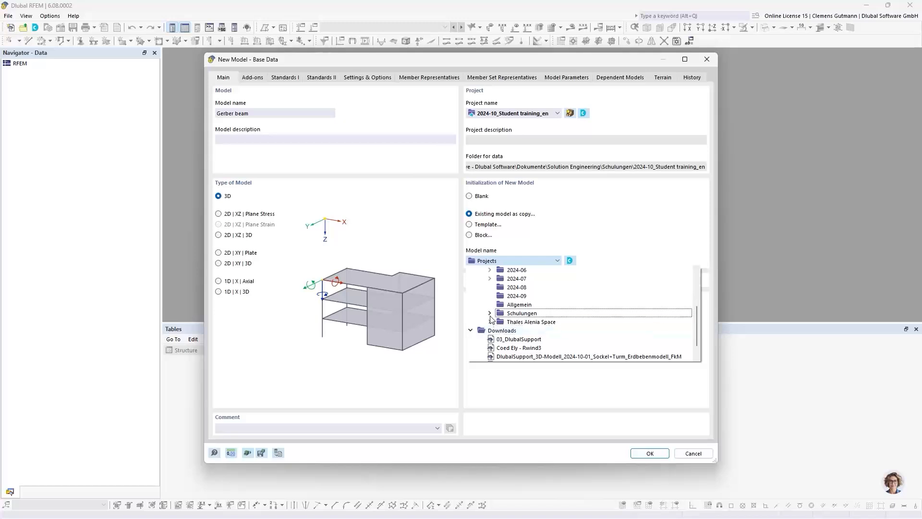
left_click(489, 330)
left_click(500, 330)
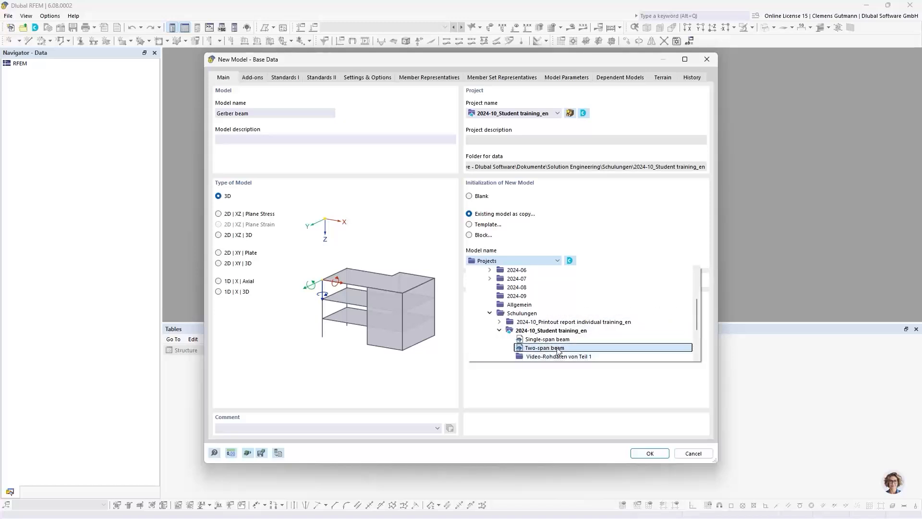
left_click(543, 347)
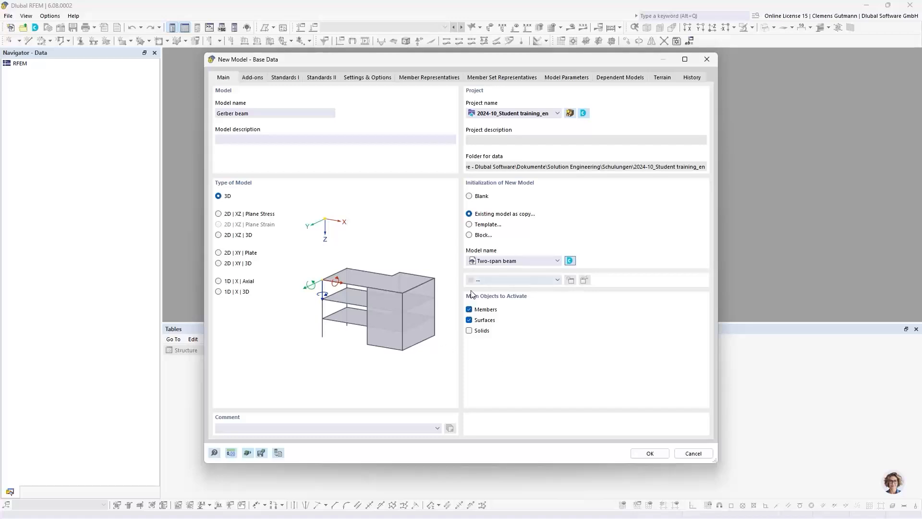
left_click(217, 213)
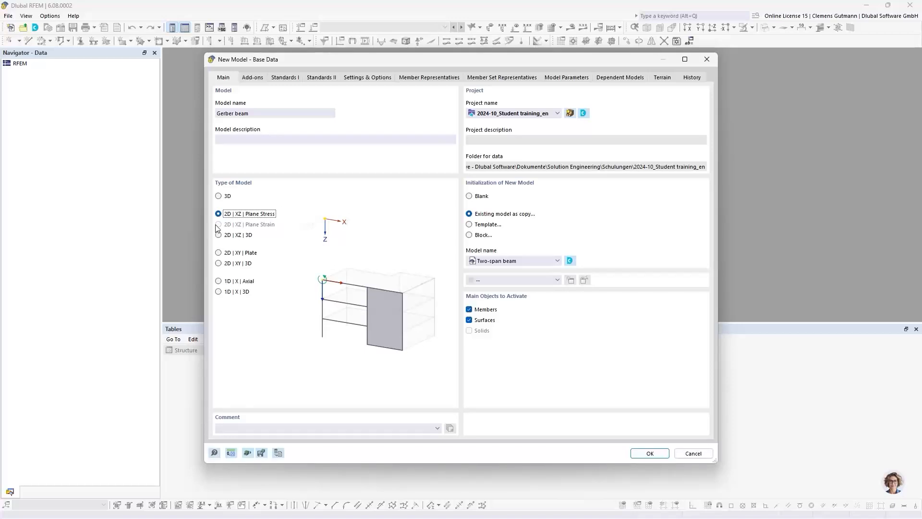
left_click(649, 453)
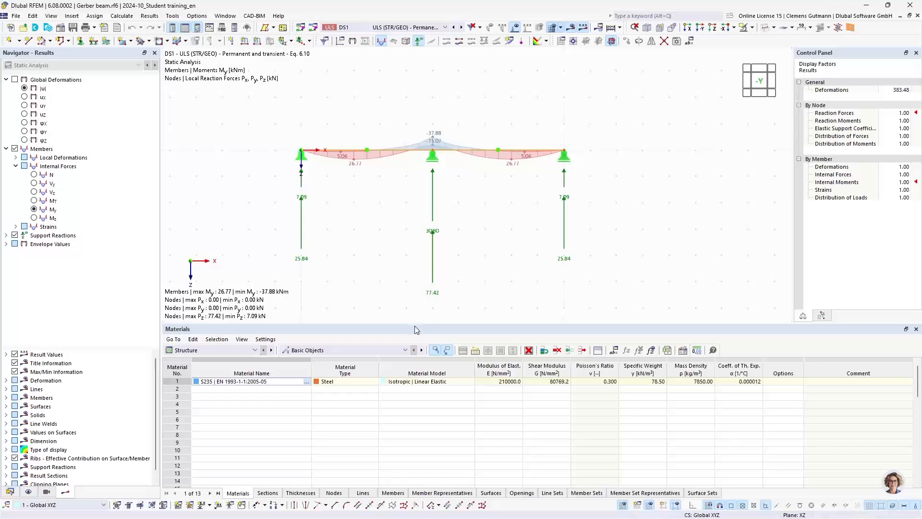
Enlarge the graphics area, show the model data in the navigator, and hide the results so that only the beam is displayed
left_click_drag(415, 322, 415, 396)
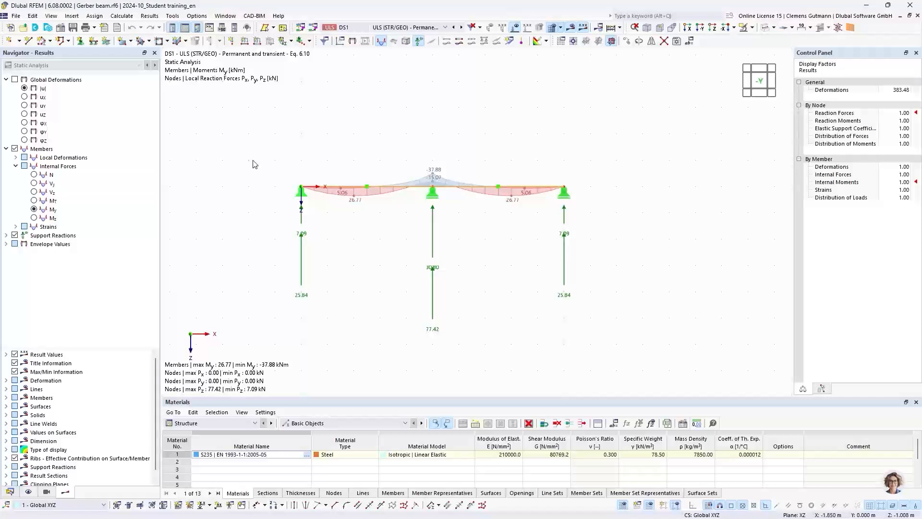
left_click(10, 493)
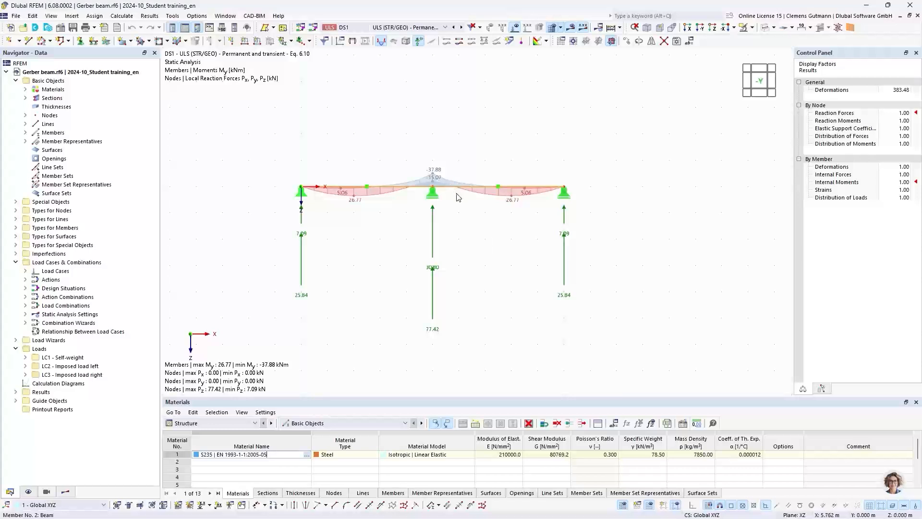
scroll(458, 181, "up", 2)
left_click(537, 41)
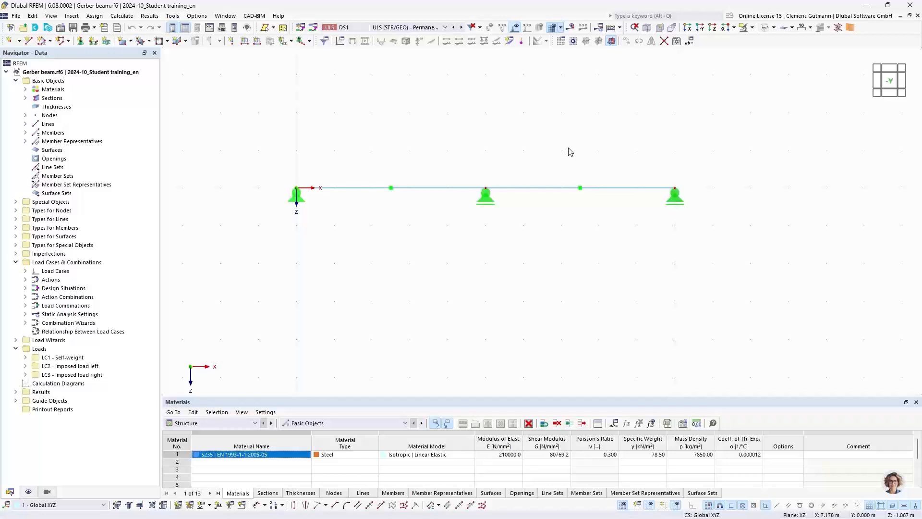
middle_click_drag(570, 150, 555, 167)
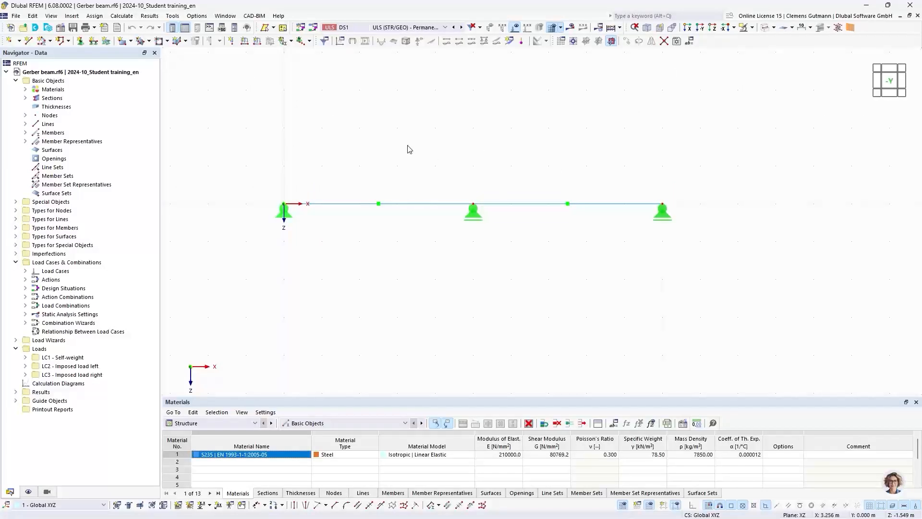
Open the global parameters and add a first parameter named FieldLength
left_click(33, 16)
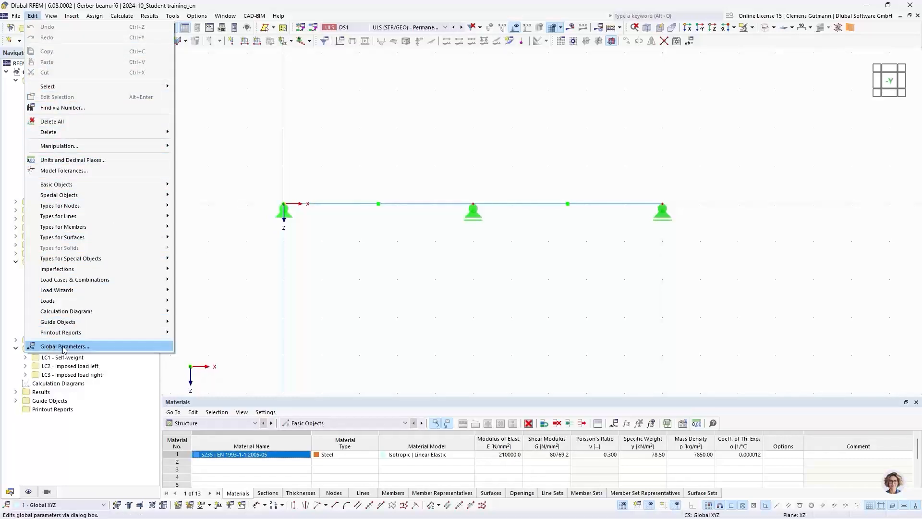
left_click(106, 346)
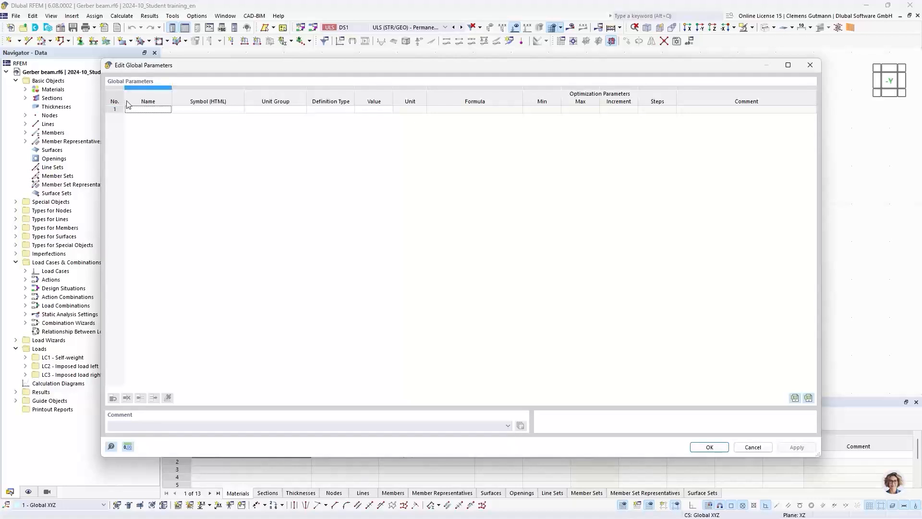
left_click(138, 114)
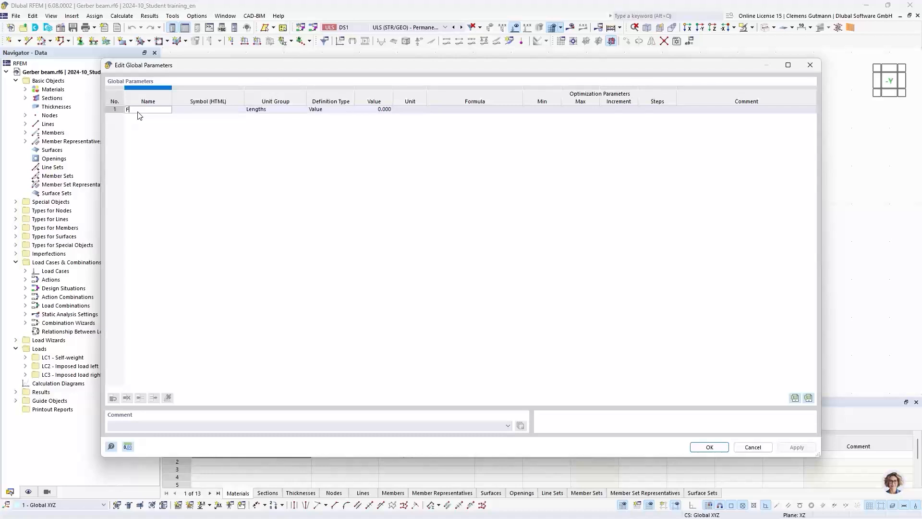
type("dLength")
key("BackSpace")
key("BackSpace")
key("BackSpace")
key("BackSpace")
key("BackSpace")
type("ength")
key("Tab")
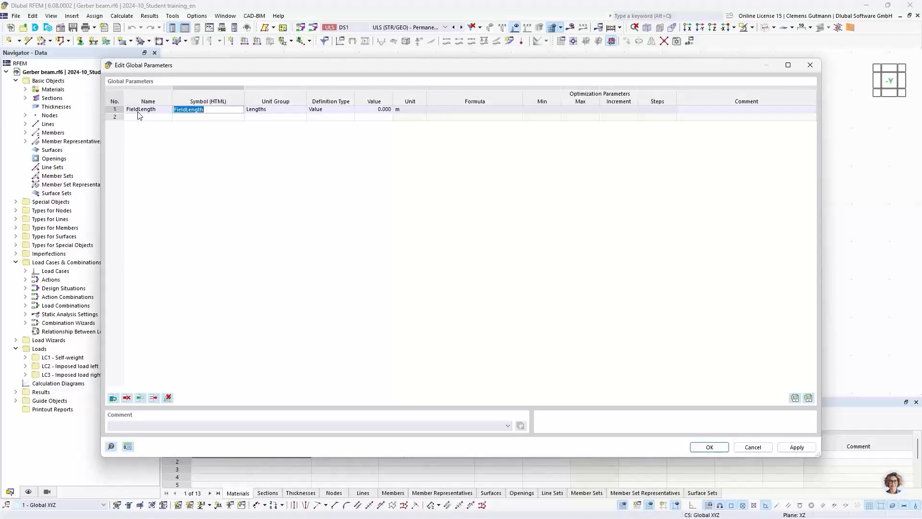
Keep Lengths as the unit group of FieldLength and set its value to 5 m
key("Tab")
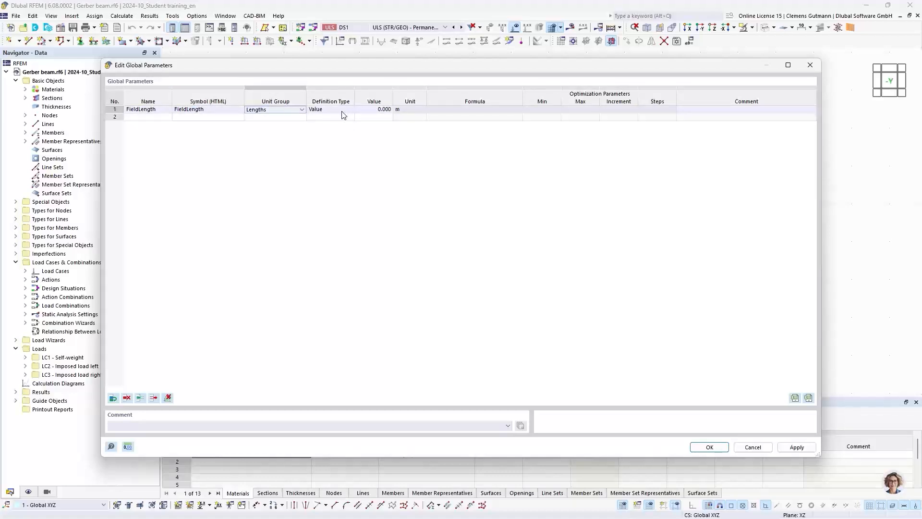
left_click(387, 110)
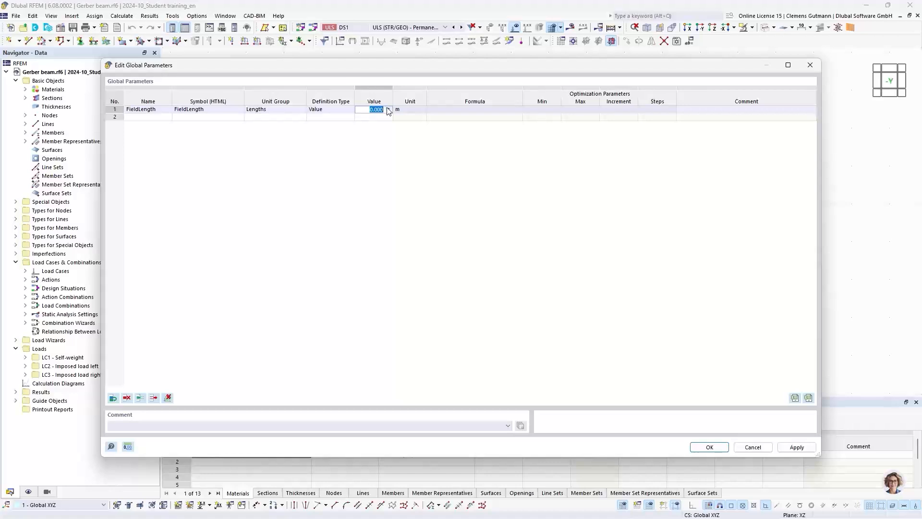
type("5")
key("Tab")
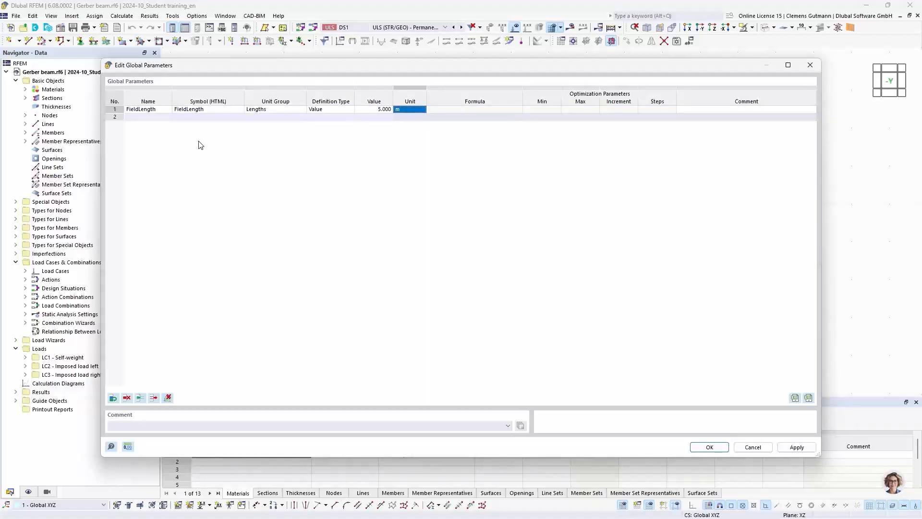
Add a second global parameter named GerberFactor
left_click(156, 117)
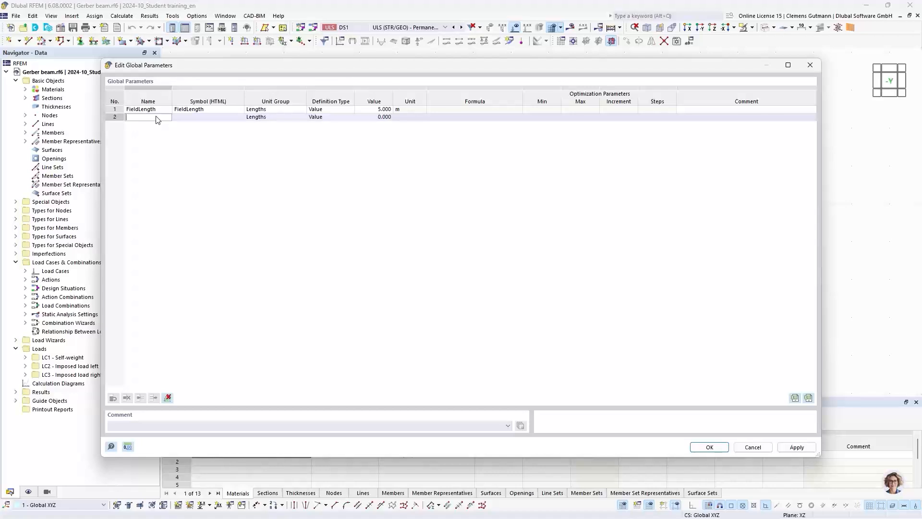
type("Gerberfac")
key("BackSpace")
key("BackSpace")
type("Factor")
key("Tab")
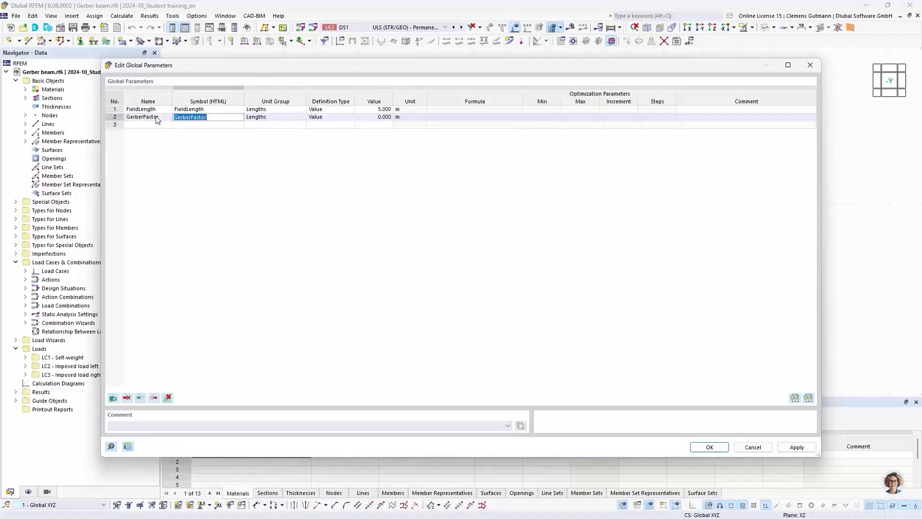
Change the unit group of GerberFactor to Float and set its value to 0.1716
left_click(264, 119)
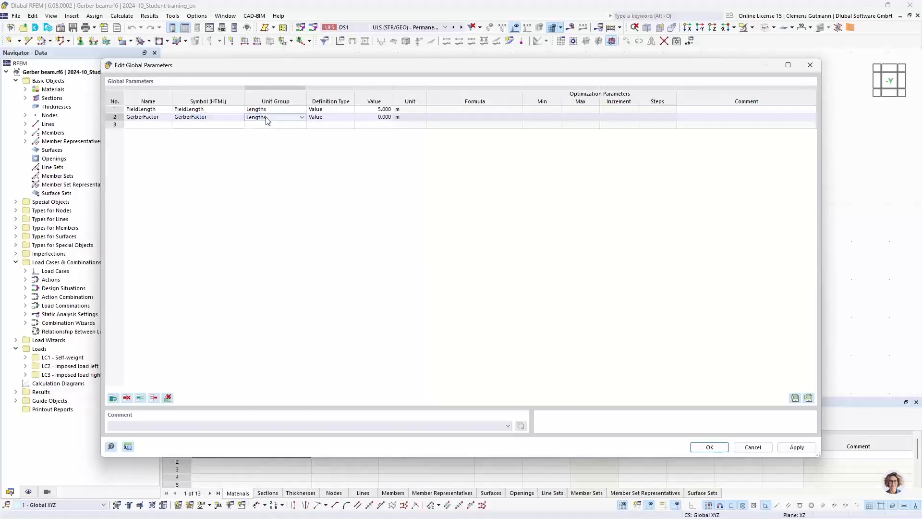
left_click(267, 119)
scroll(287, 235, "down", 4)
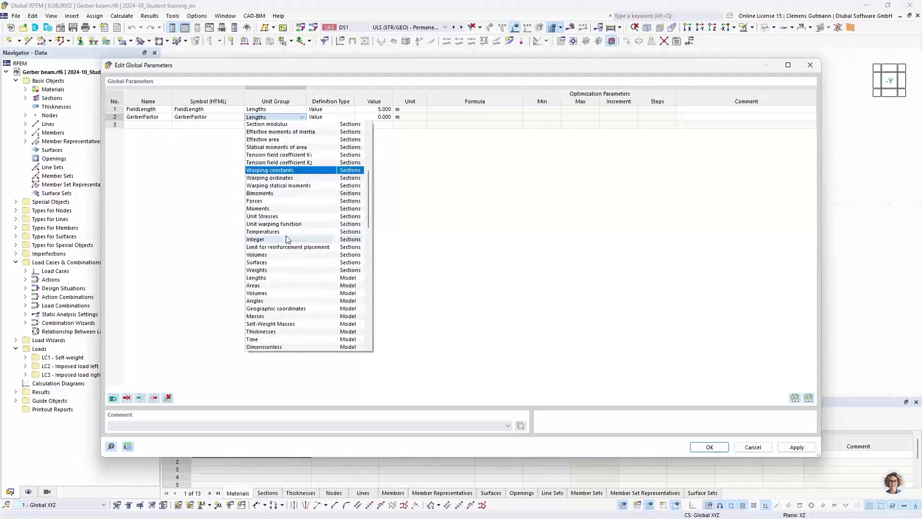
scroll(286, 235, "down", 3)
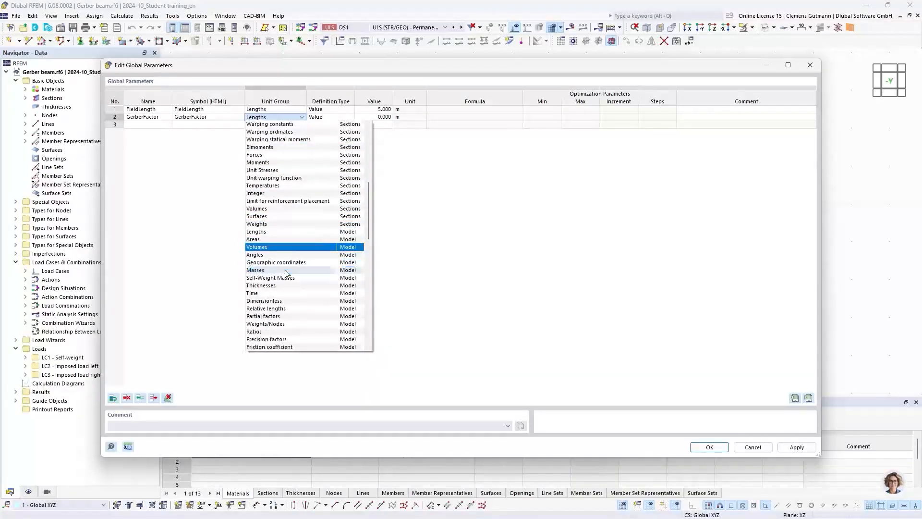
scroll(269, 281, "down", 2)
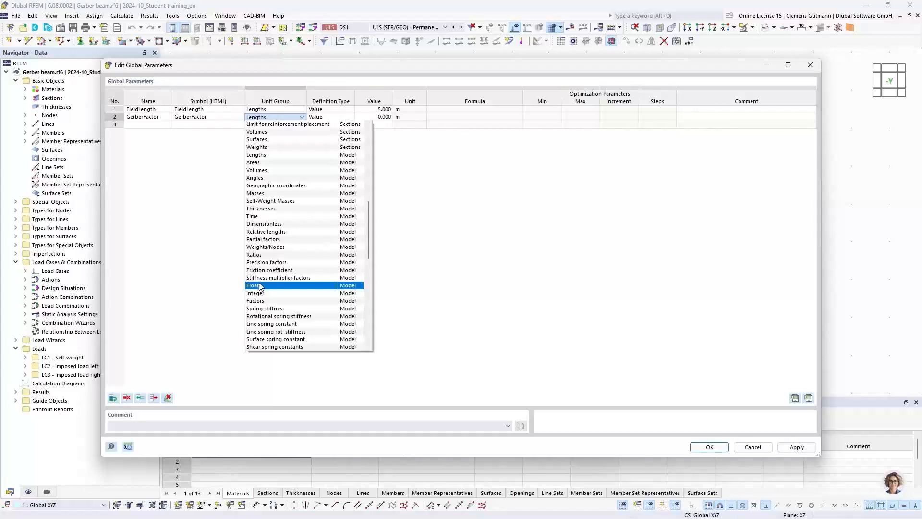
left_click(261, 287)
left_click(375, 119)
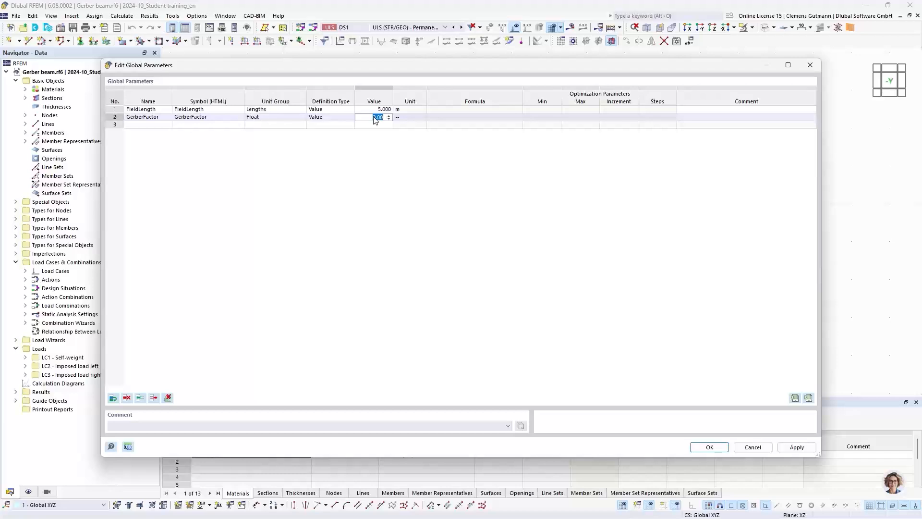
type("0.1716")
key("Return")
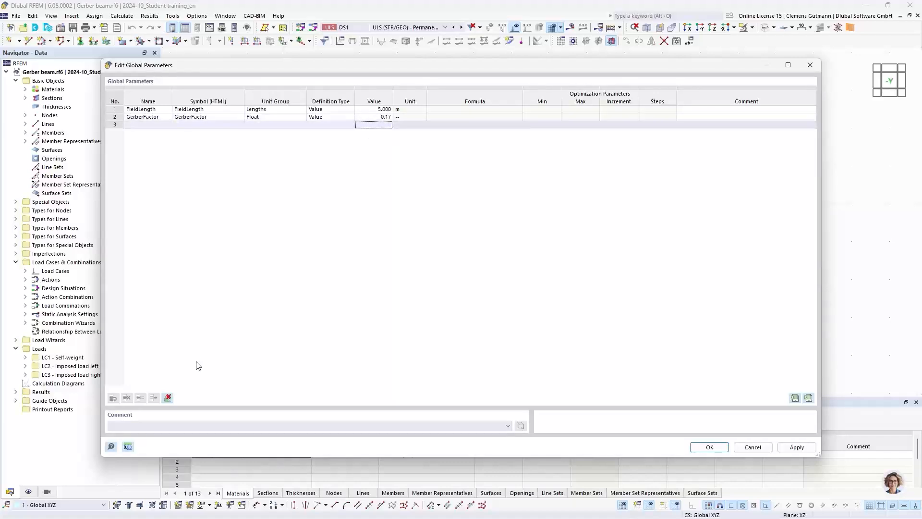
Set the model's Float values to four decimal places and confirm the units and the global parameters
left_click(127, 447)
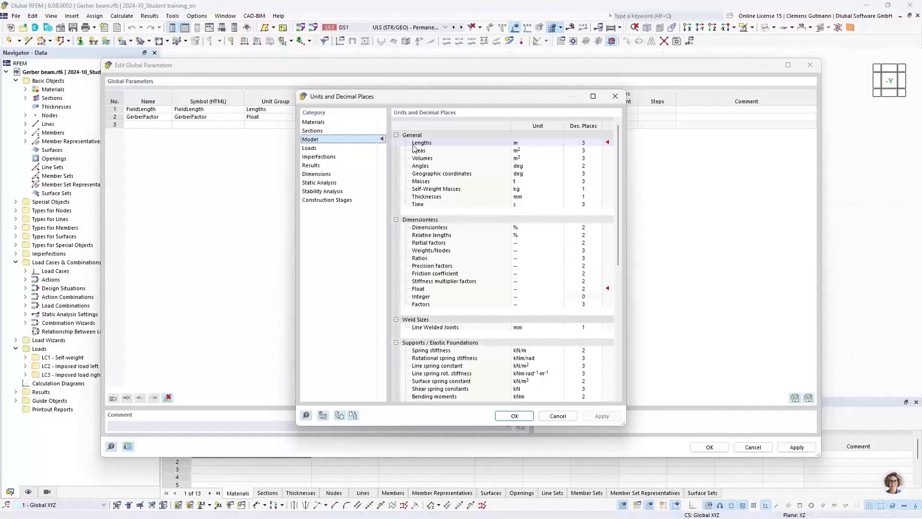
left_click_drag(442, 99, 429, 135)
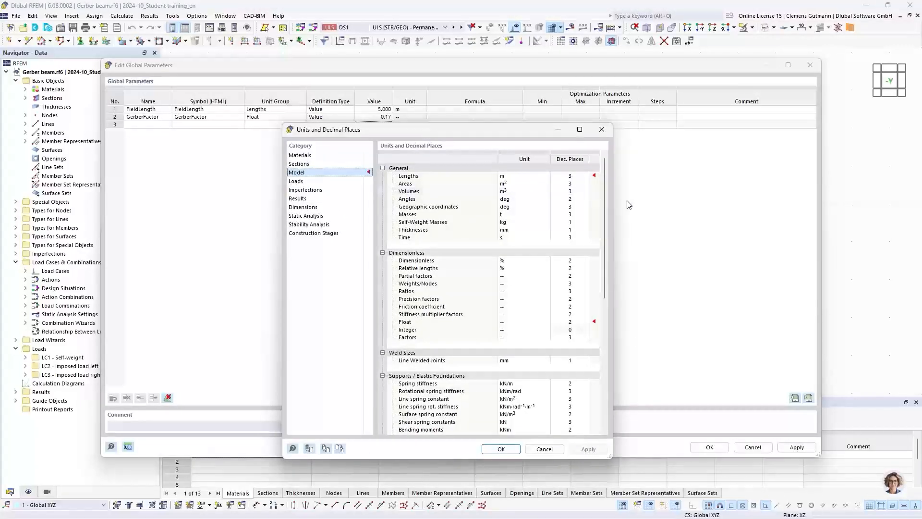
double_click(571, 323)
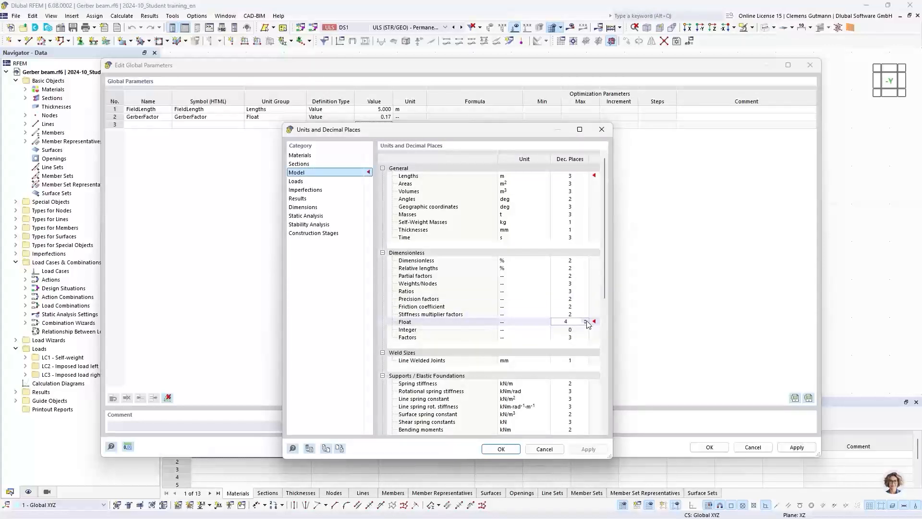
left_click(501, 449)
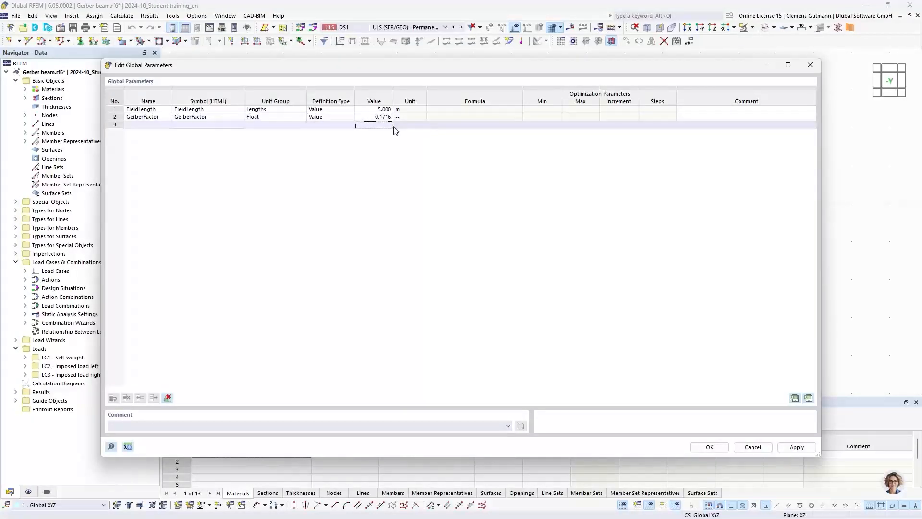
left_click(710, 448)
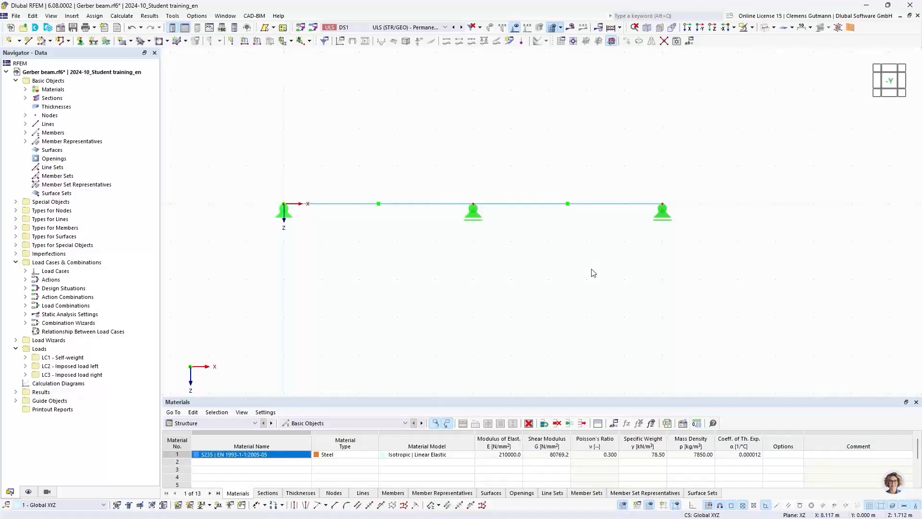
Look up the Global Parameters command among the editing commands and with a keyword search for "global"
left_click(33, 16)
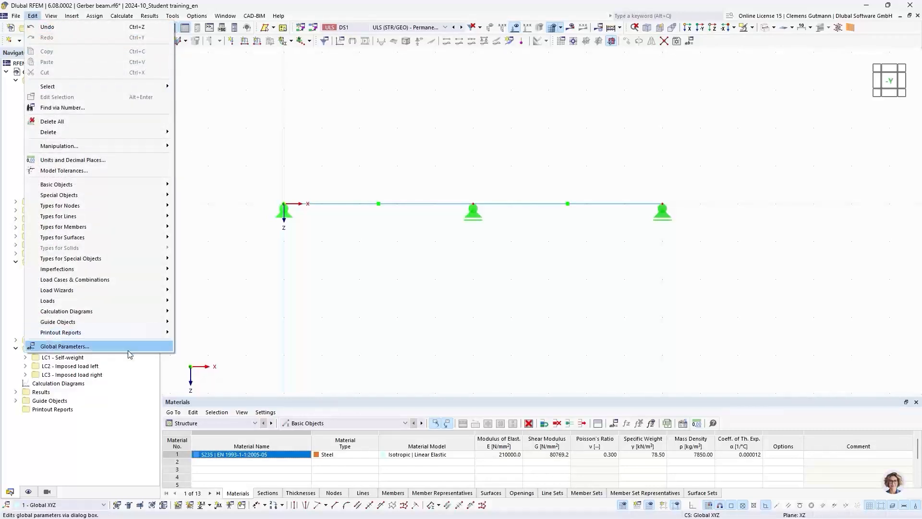
left_click(32, 16)
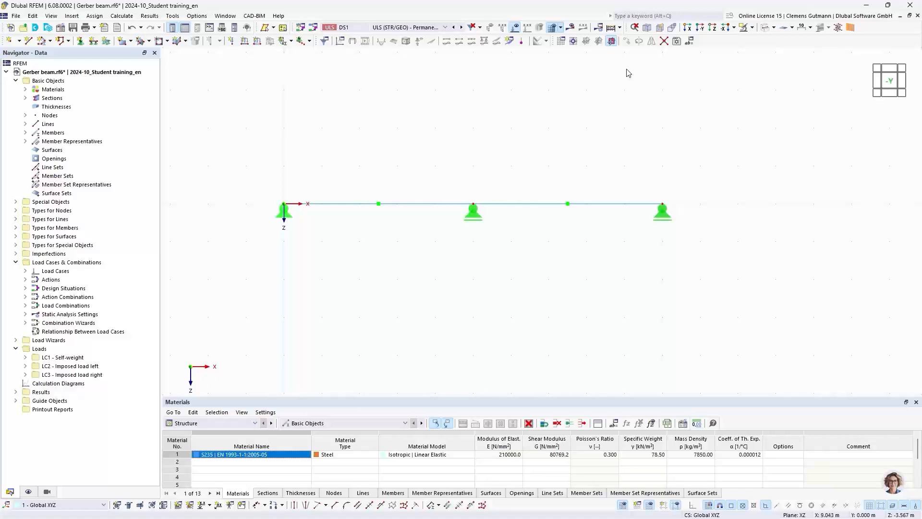
left_click(630, 15)
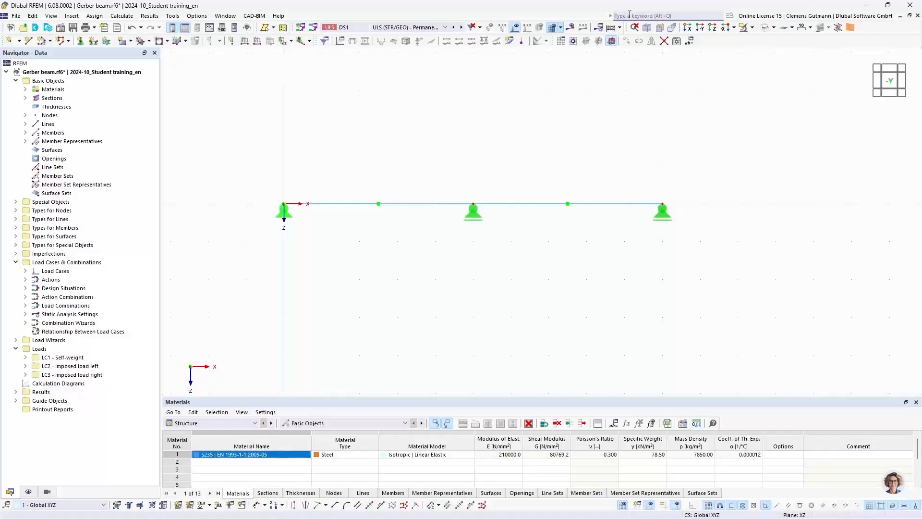
type("global")
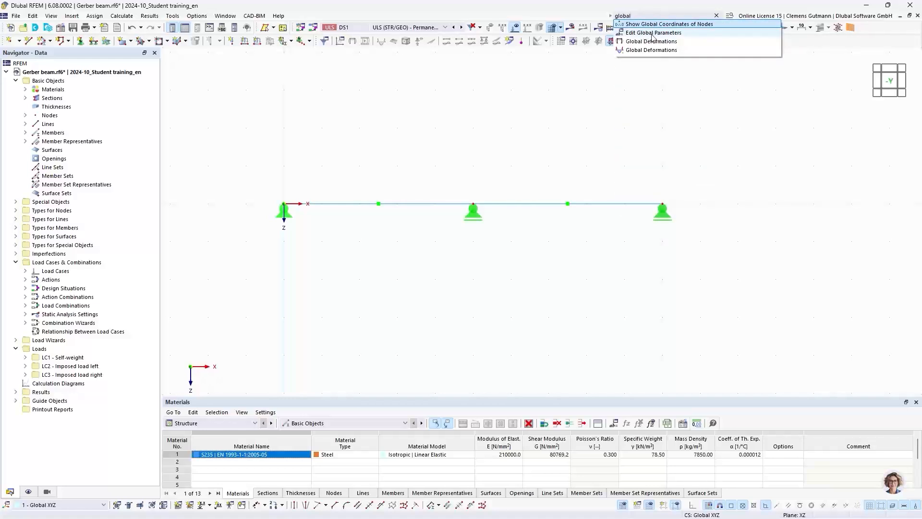
Open the global parameters list from the command search results and close it without changes
left_click(645, 33)
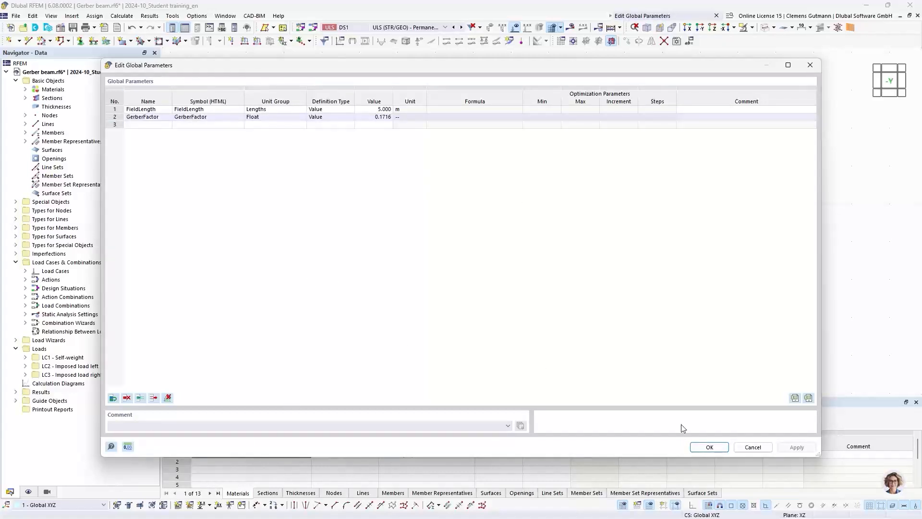
left_click(753, 447)
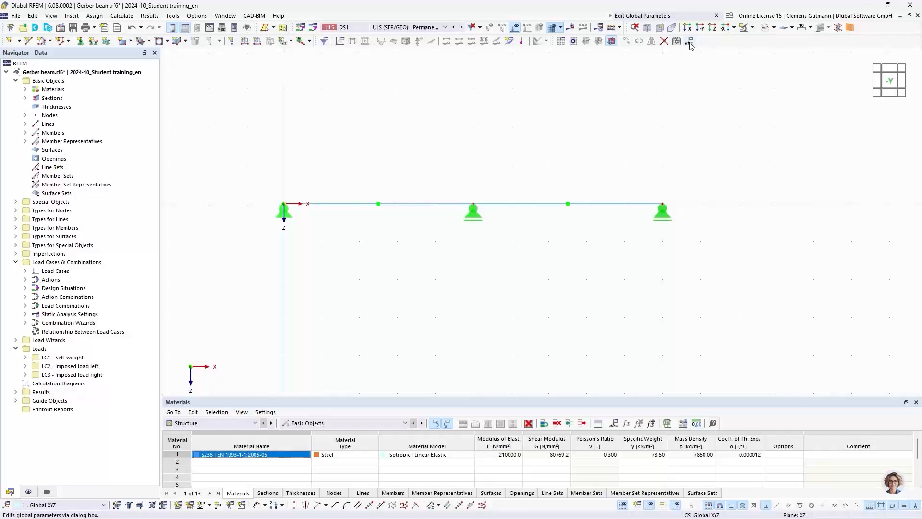
Reset all menus and toolbars to their default arrangement
right_click(709, 43)
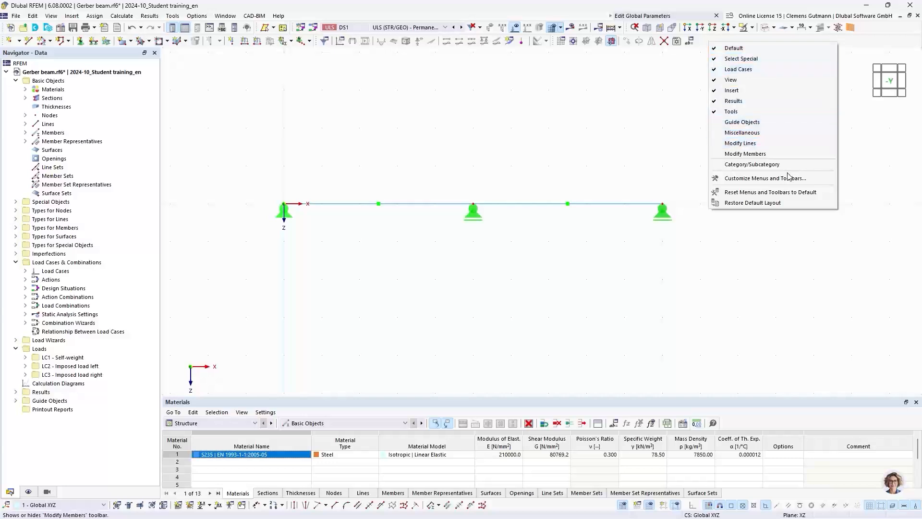
left_click(727, 193)
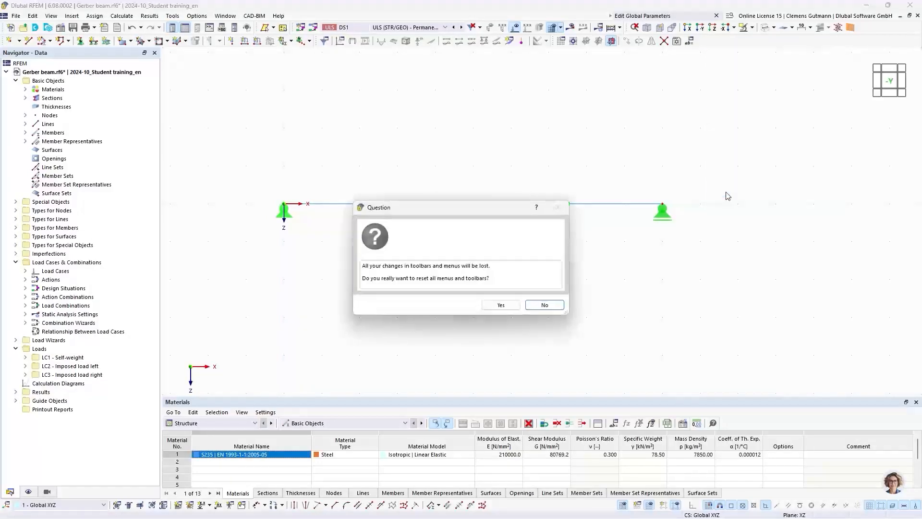
left_click(500, 306)
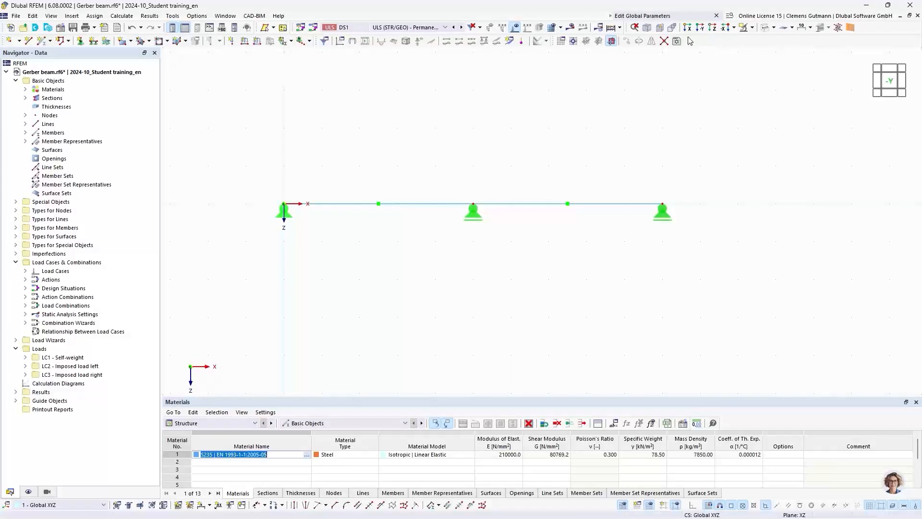
Find the Edit Global Parameters command by searching for "global", add it to the toolbar, and test it by opening the parameters list
left_click(103, 17)
mouse_move(57, 18)
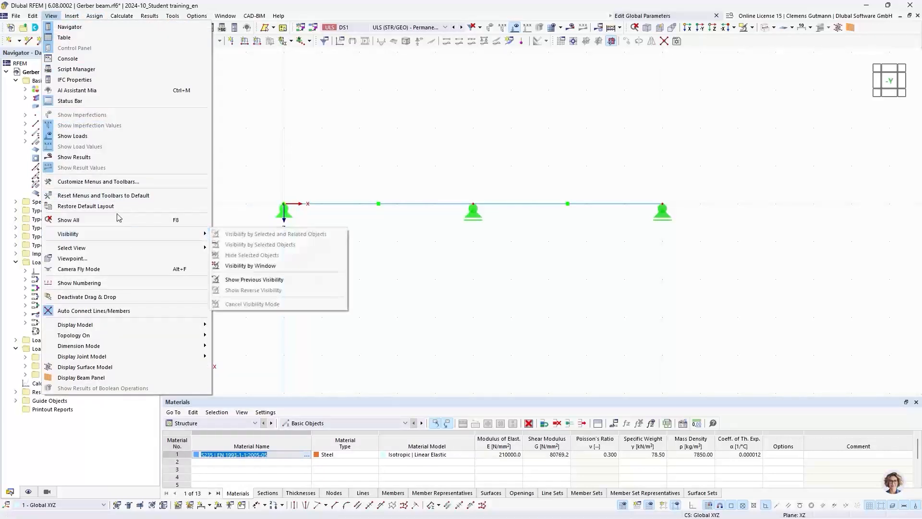
left_click(83, 182)
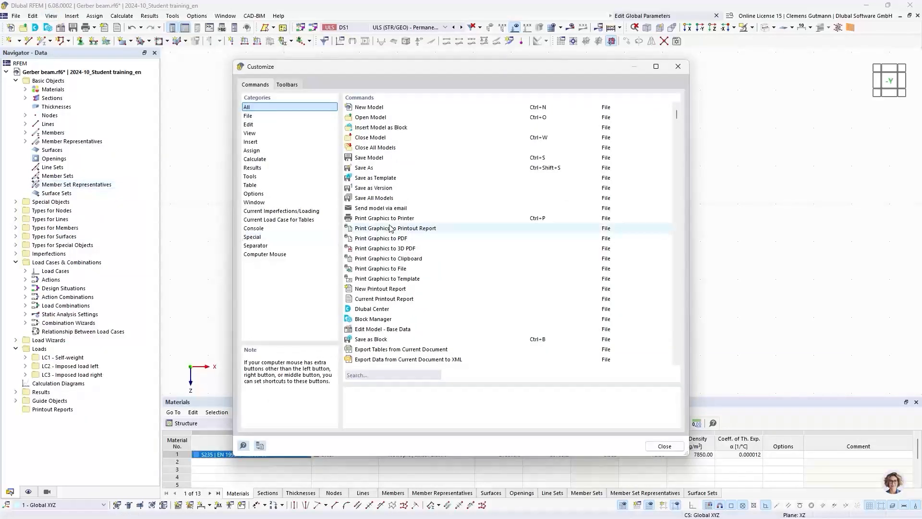
left_click(367, 374)
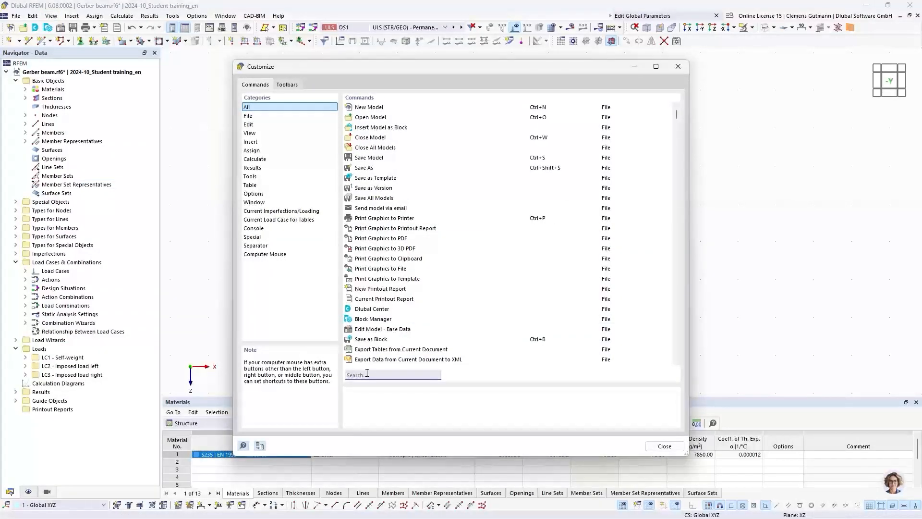
type("global")
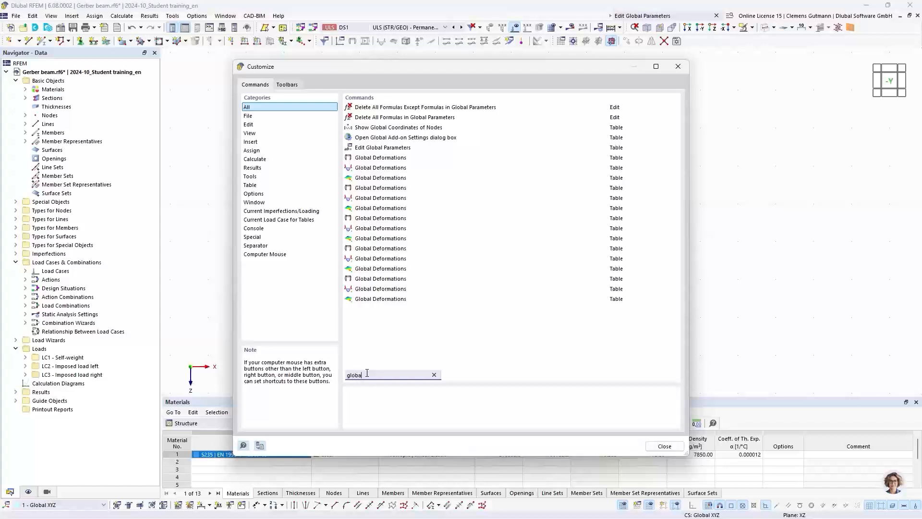
left_click(375, 150)
left_click_drag(375, 151, 691, 42)
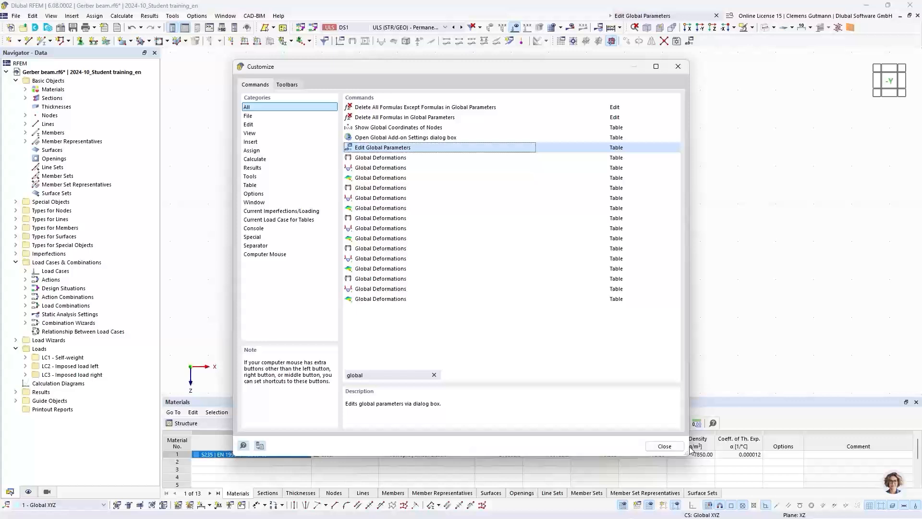
left_click(665, 446)
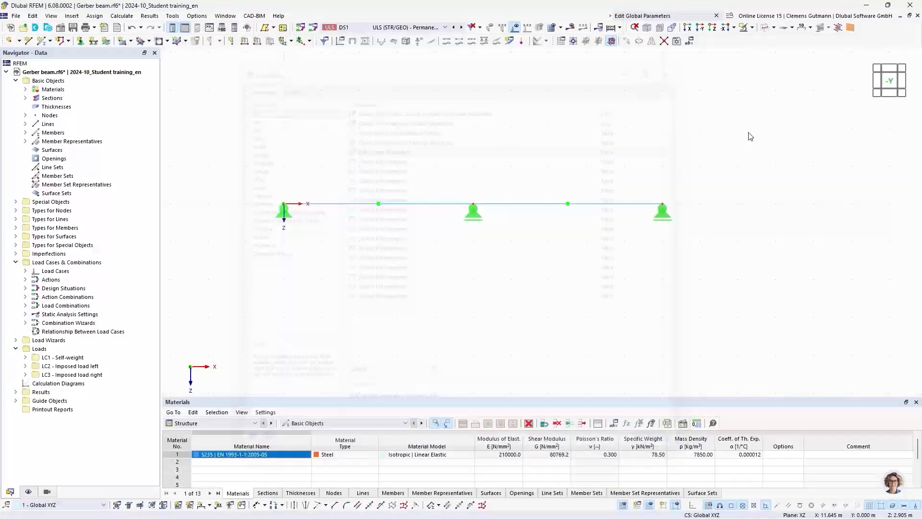
left_click(690, 42)
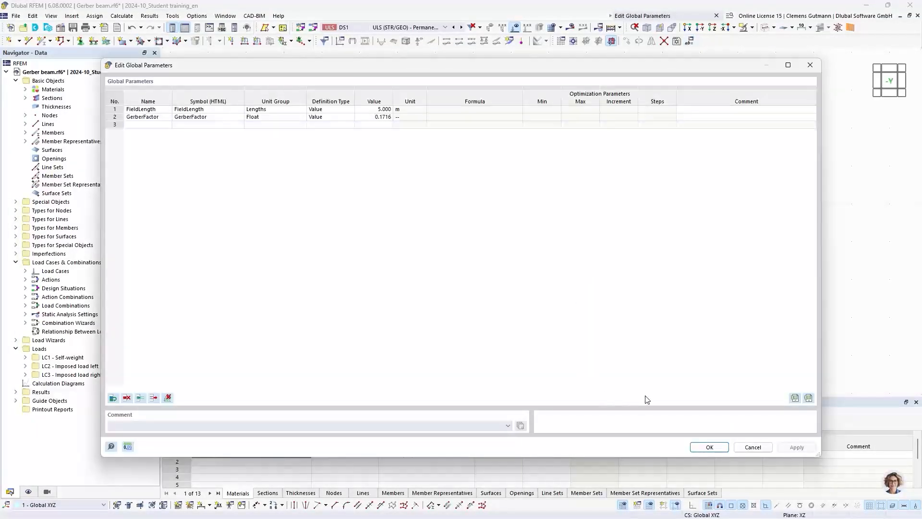
left_click(709, 448)
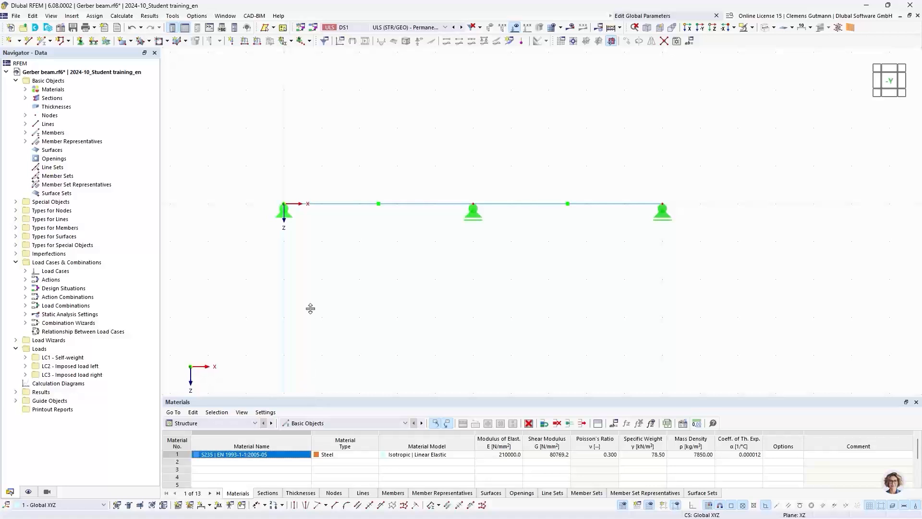
Show the Nodes table and adjust its height so that both the beam and the node rows are visible
left_click_drag(311, 308, 312, 284)
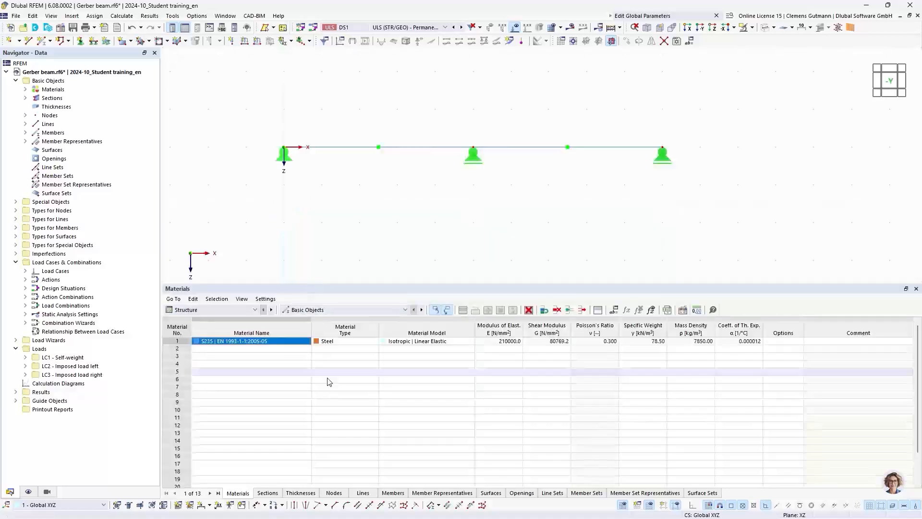
left_click(336, 493)
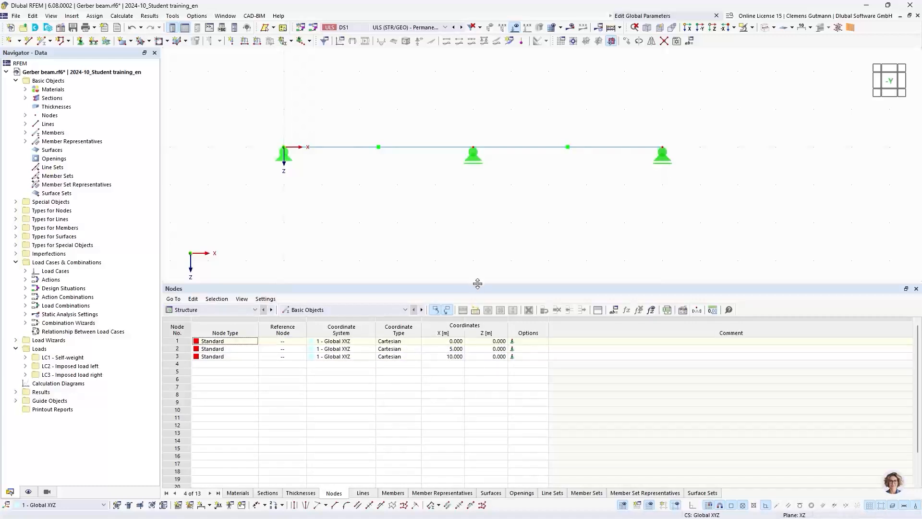
left_click_drag(483, 283, 490, 327)
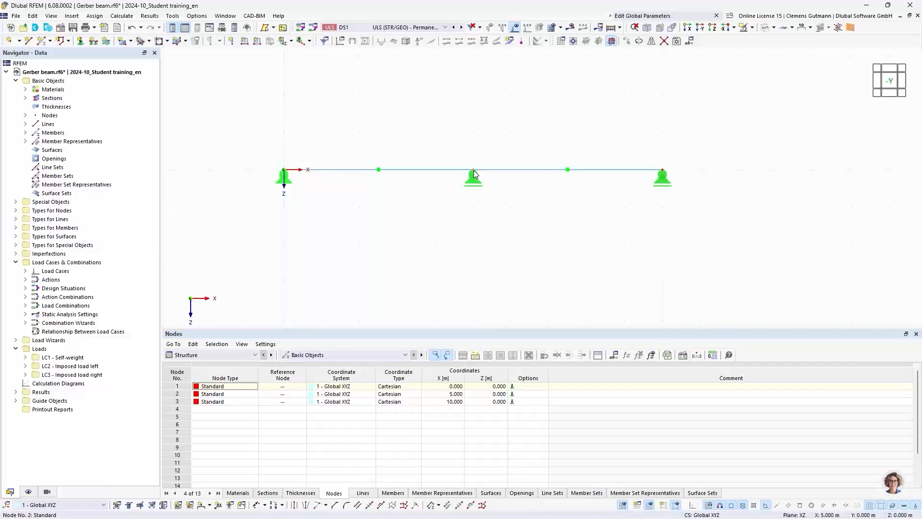
Link the X coordinate of node 2 at the middle support to the global parameter FieldLength and confirm the node
mouse_move(474, 174)
double_click(474, 174)
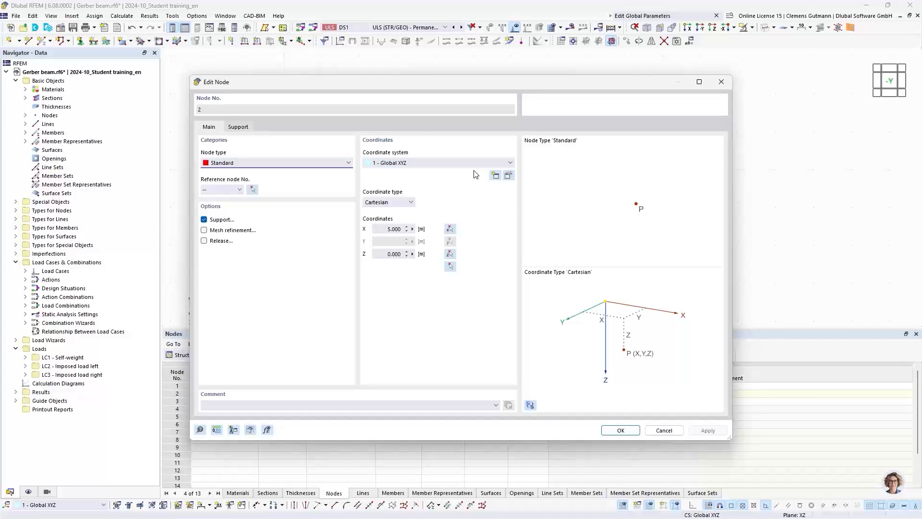
left_click(412, 230)
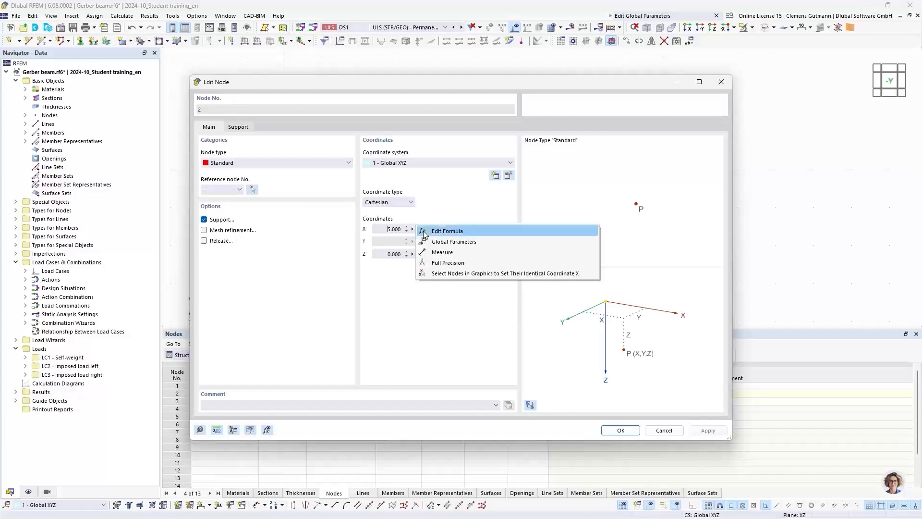
left_click(455, 247)
left_click(144, 110)
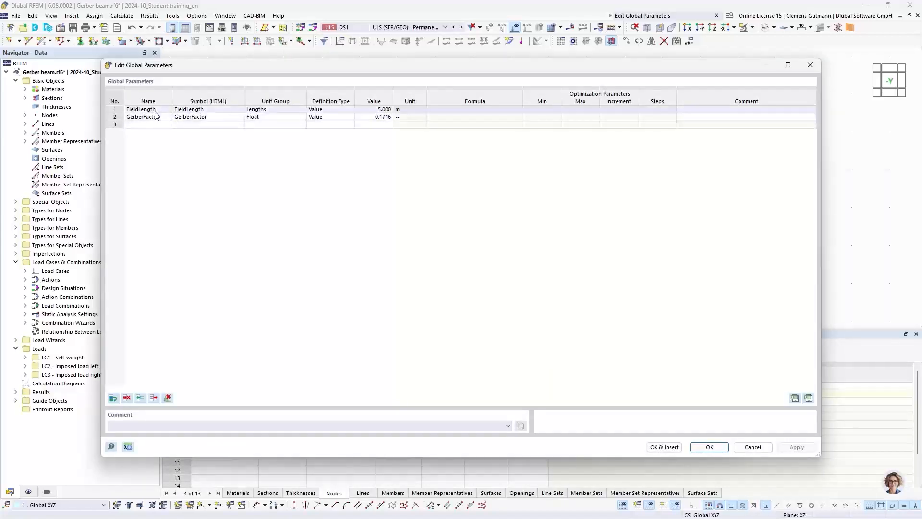
left_click(155, 110)
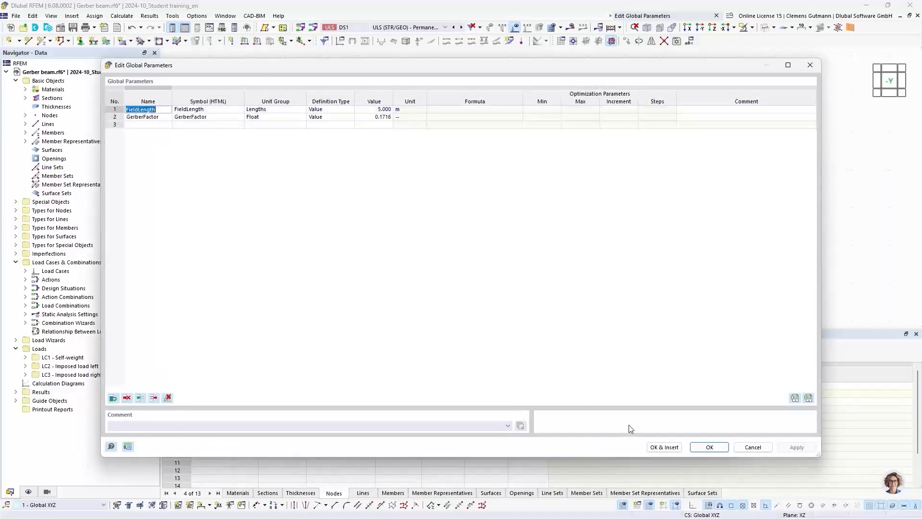
left_click(654, 447)
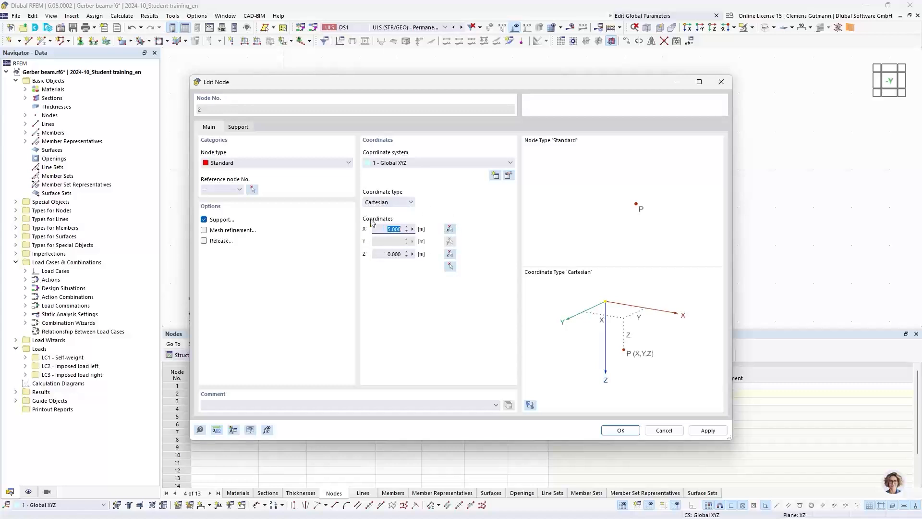
left_click(412, 228)
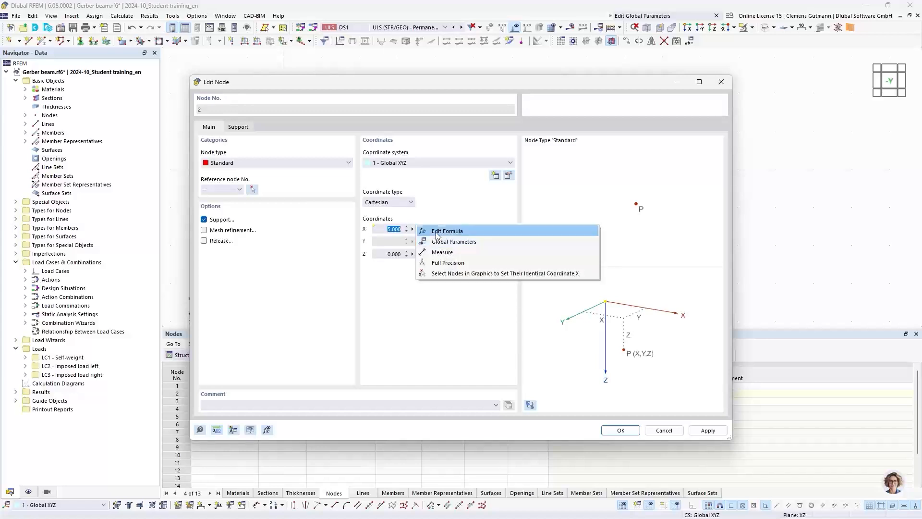
left_click(440, 213)
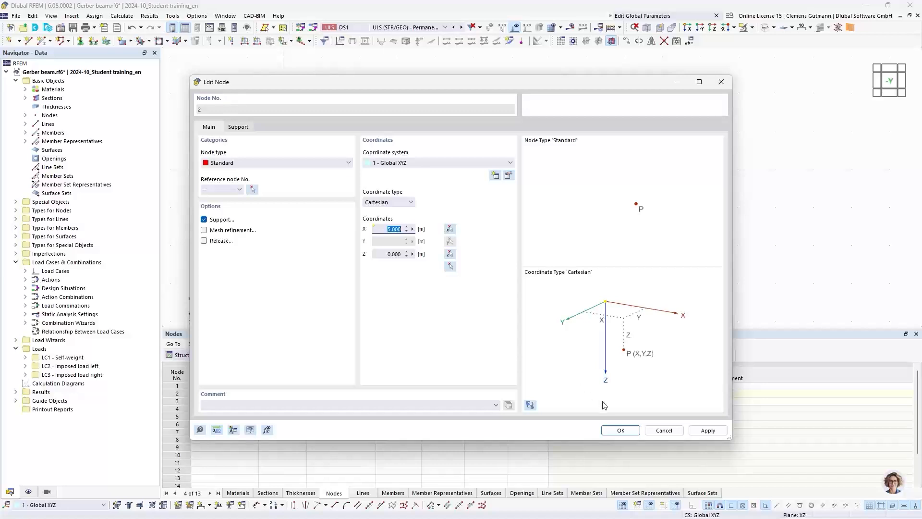
left_click(621, 431)
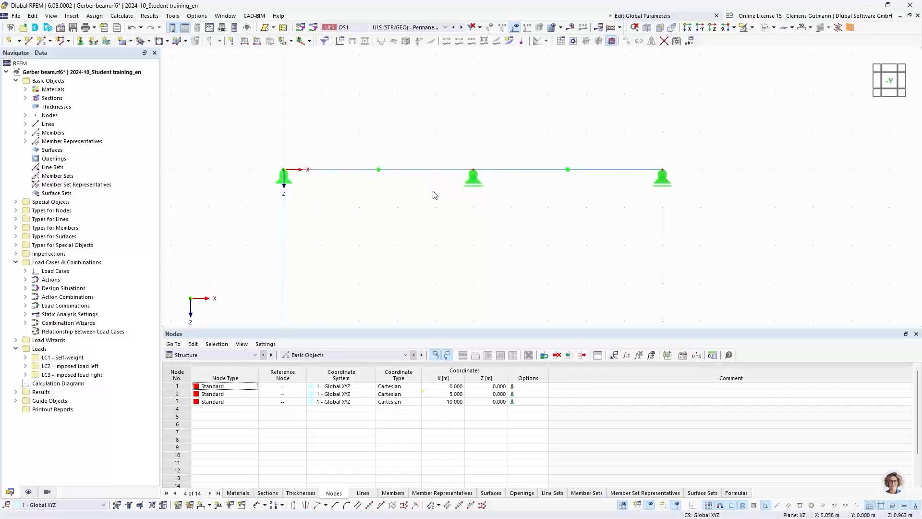
double_click(473, 173)
left_click(663, 430)
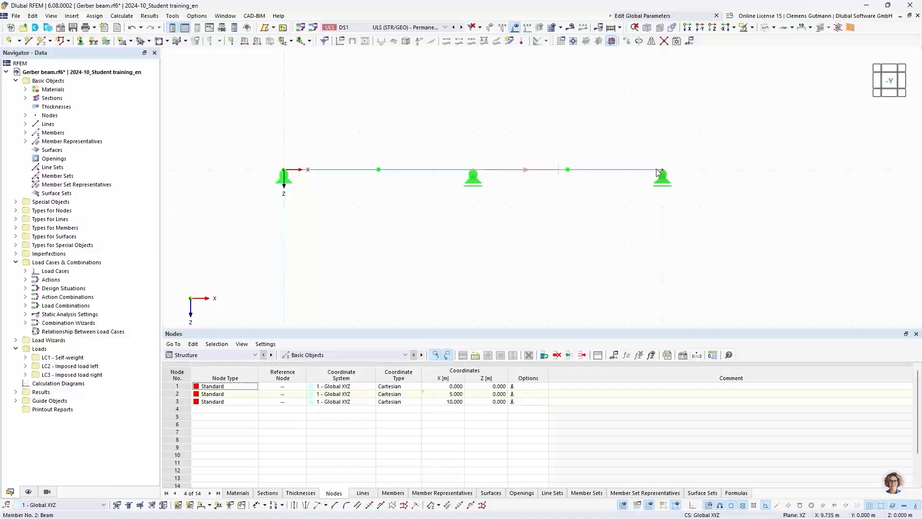
Set the X coordinate of node 3 at the end support to the formula 2*FieldLength and confirm the node
mouse_move(663, 172)
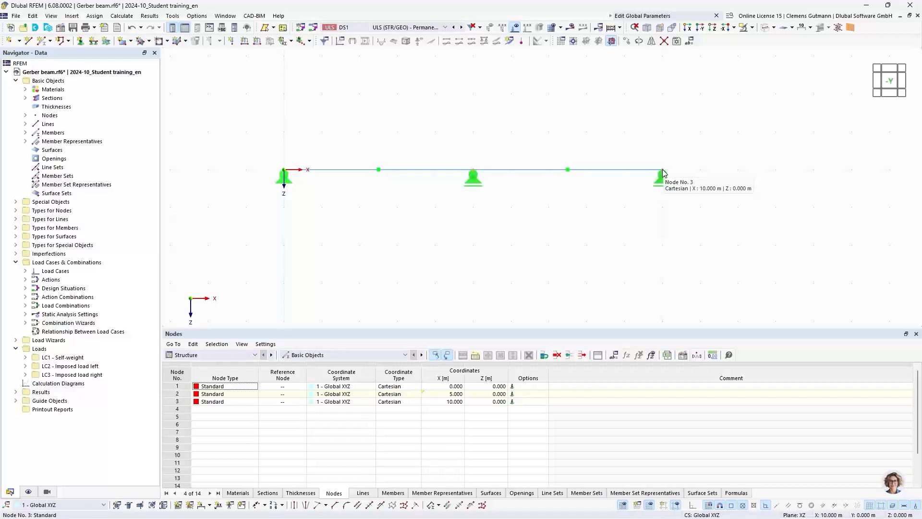
double_click(663, 172)
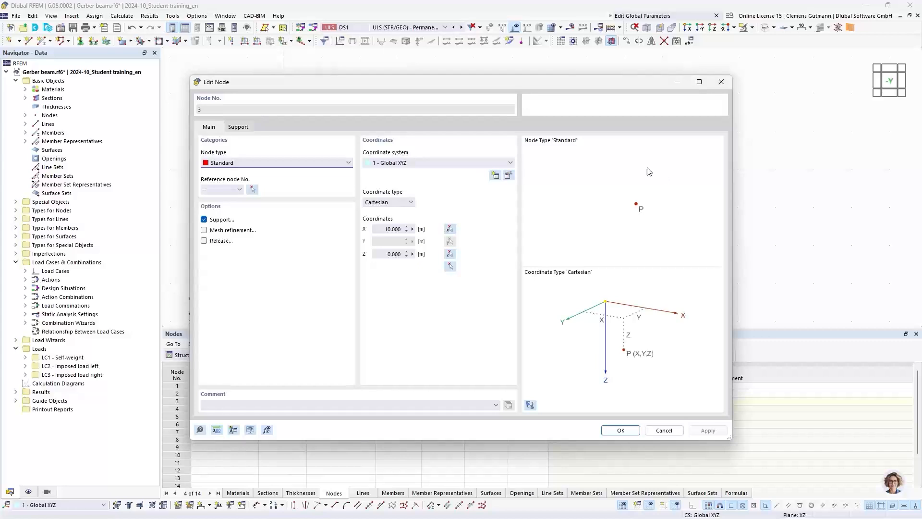
left_click(412, 229)
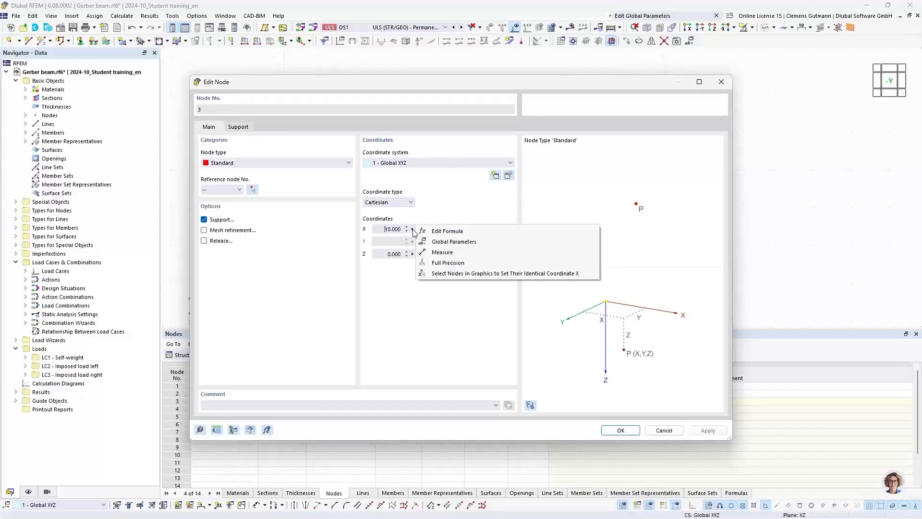
left_click(423, 232)
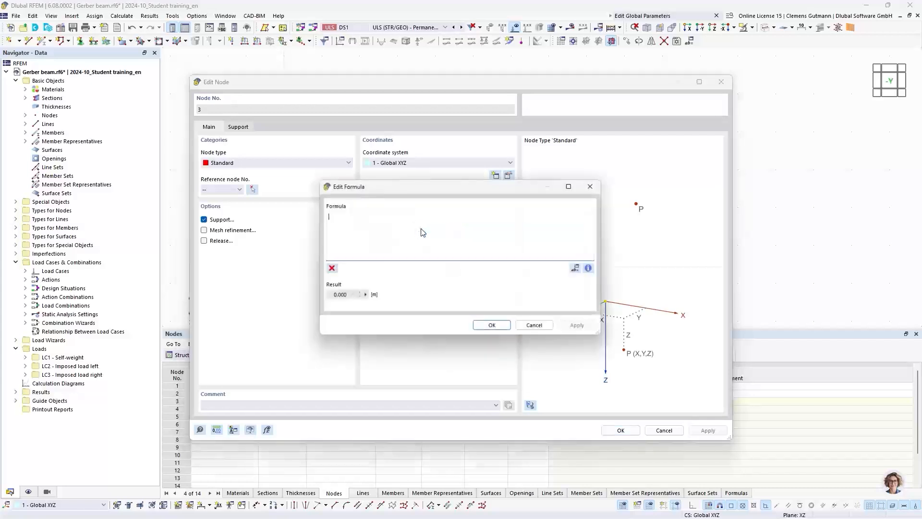
left_click_drag(421, 194, 558, 212)
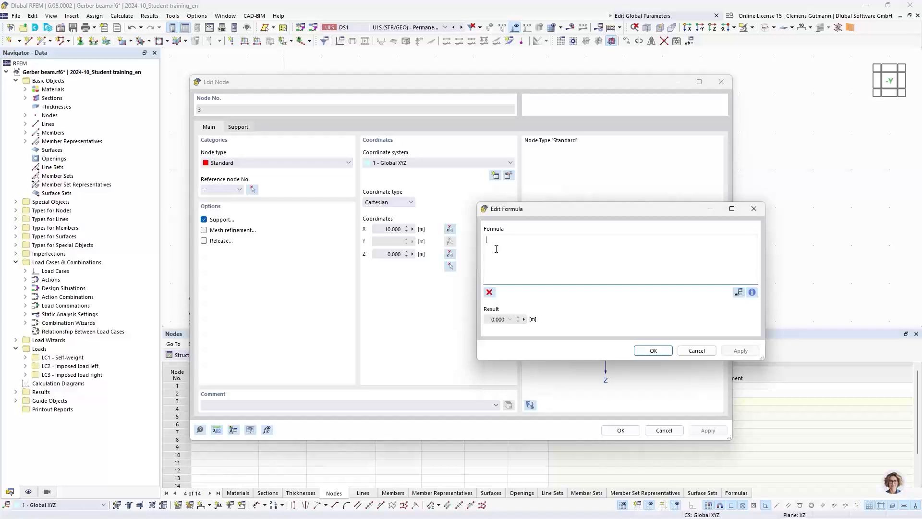
type("2*f")
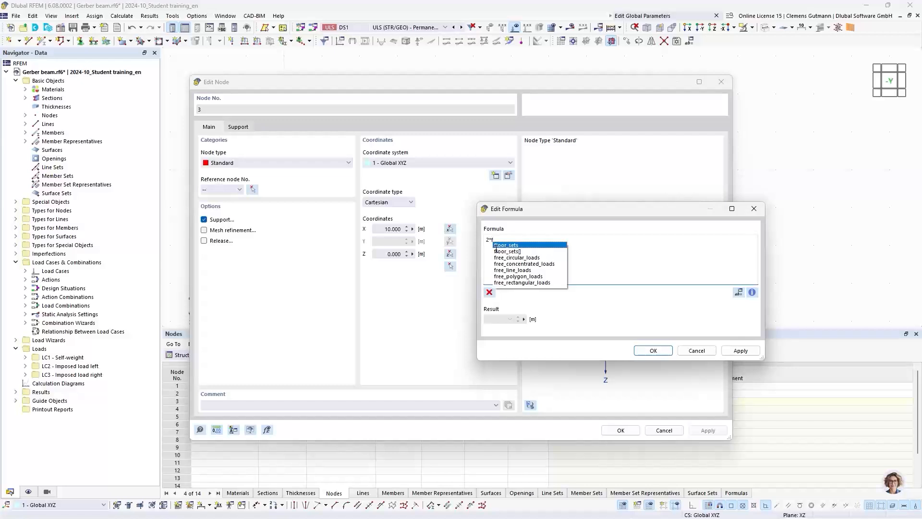
type("ie")
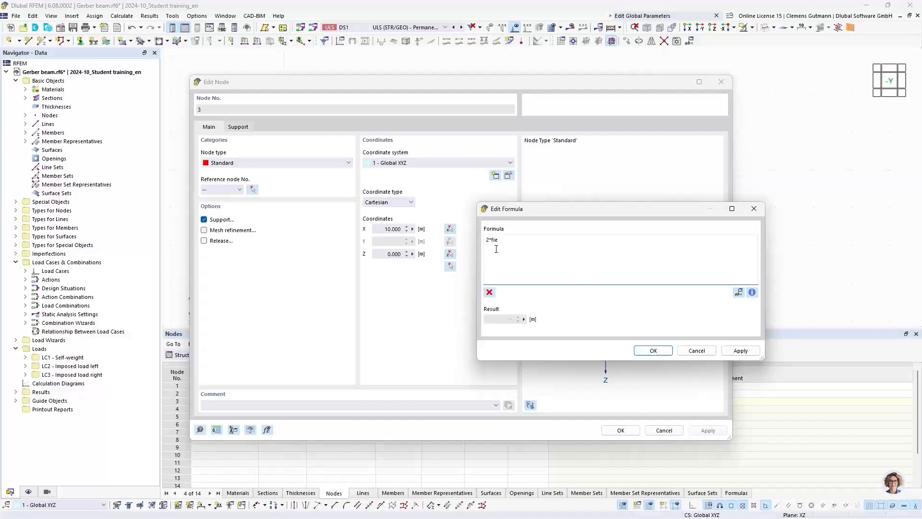
key("BackSpace")
key("BackSpace")
key("BackSpace")
type("F")
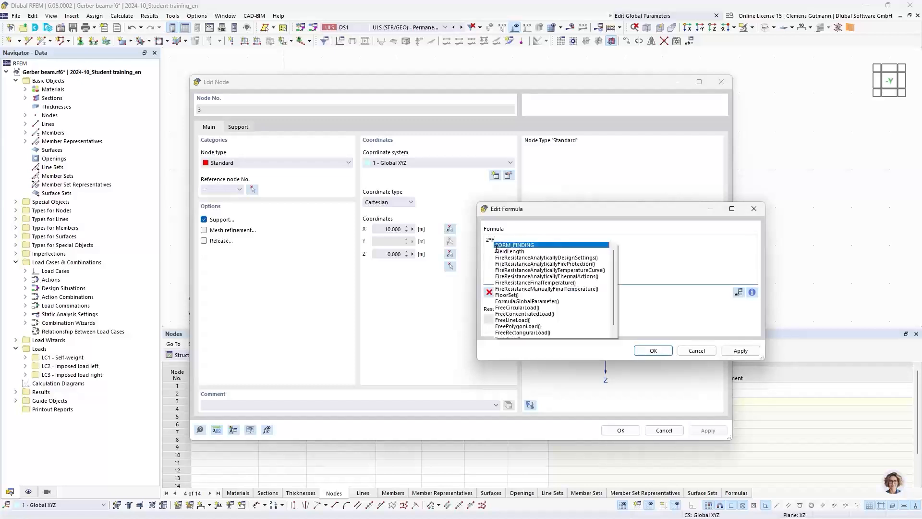
type("i")
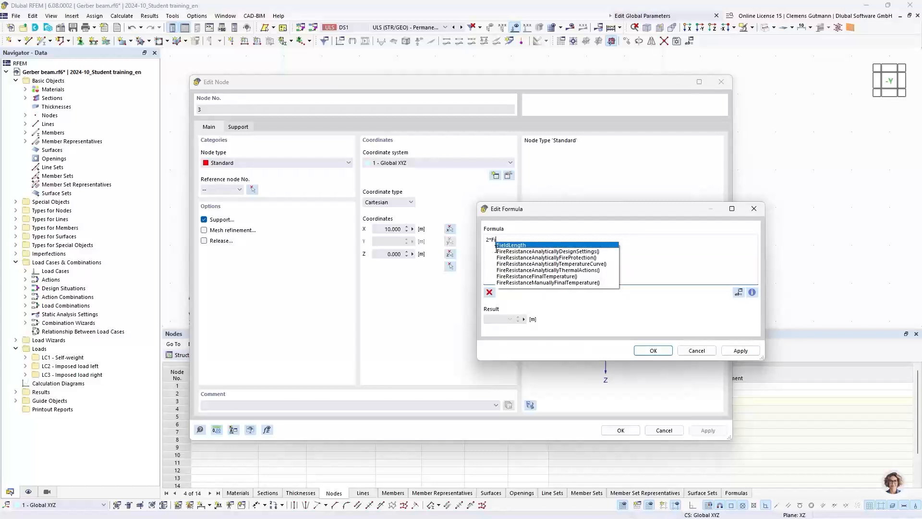
type("e")
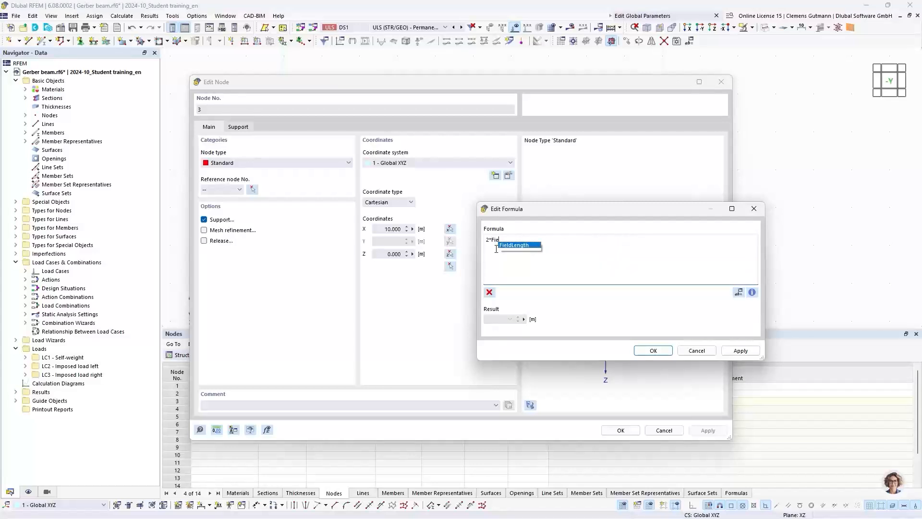
left_click(527, 246)
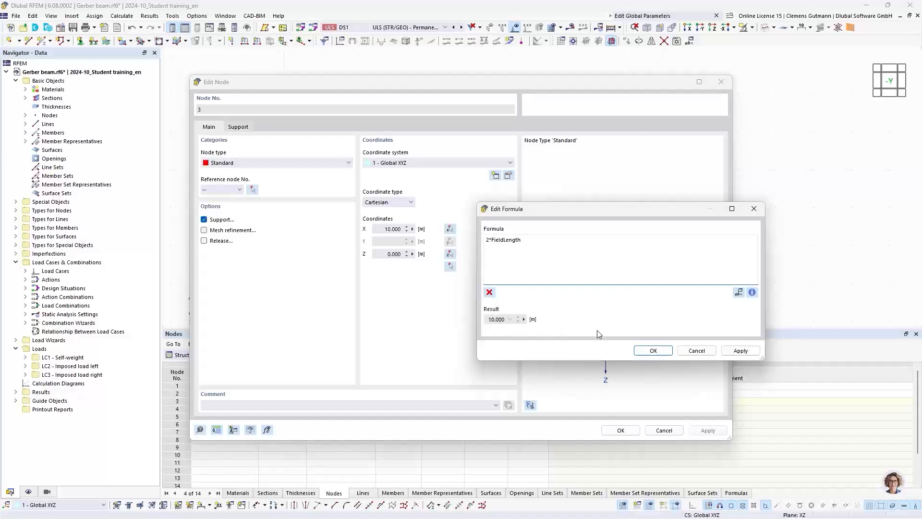
left_click(652, 350)
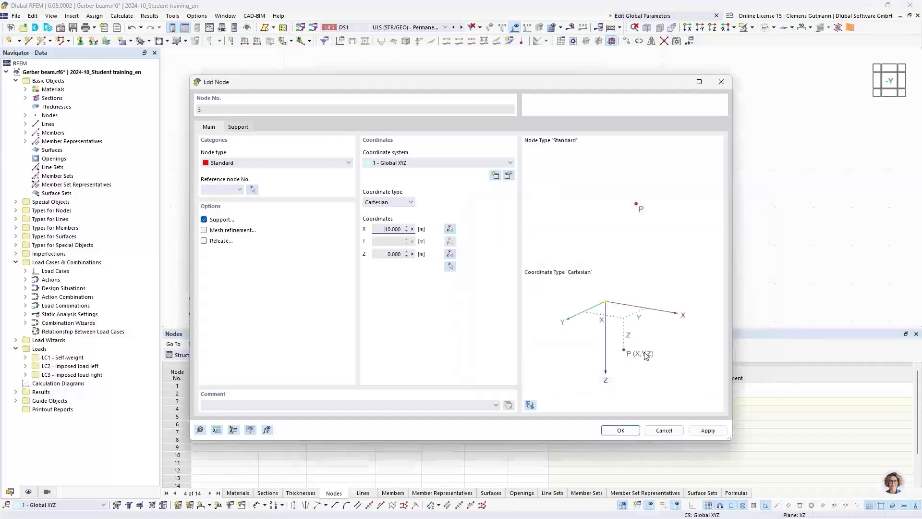
left_click(622, 430)
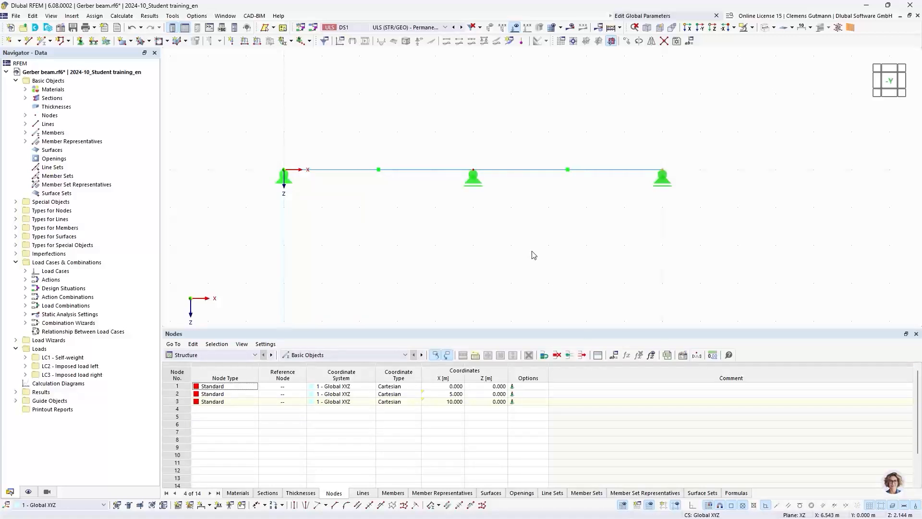
Divide the second-span member by distance, placing a new node 1 m from the member start
right_click(522, 174)
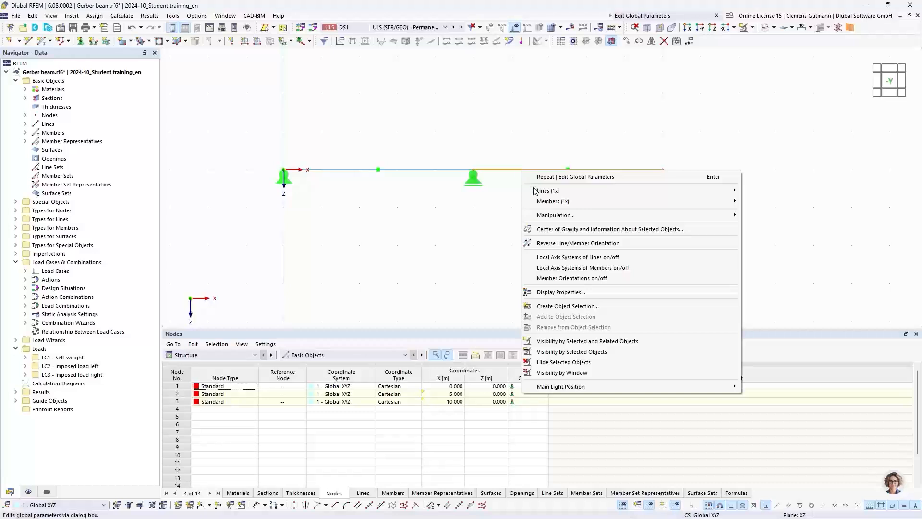
mouse_move(618, 204)
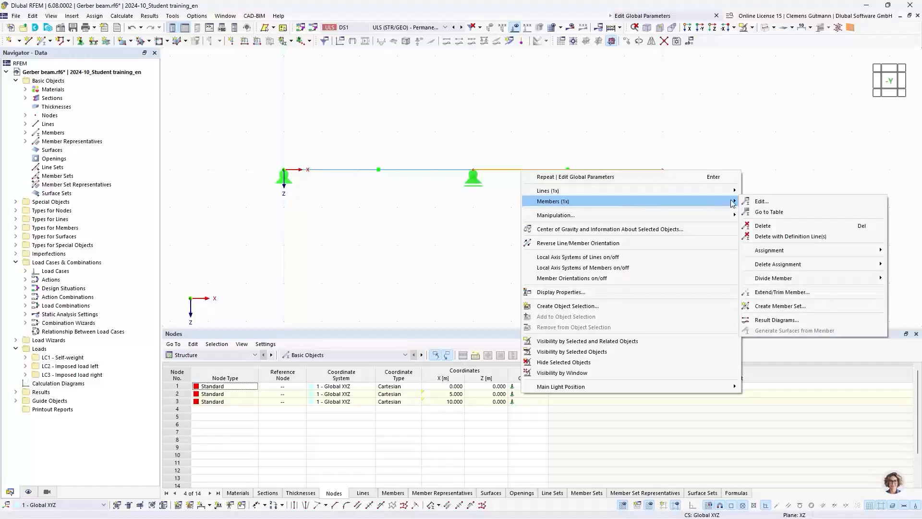
mouse_move(769, 278)
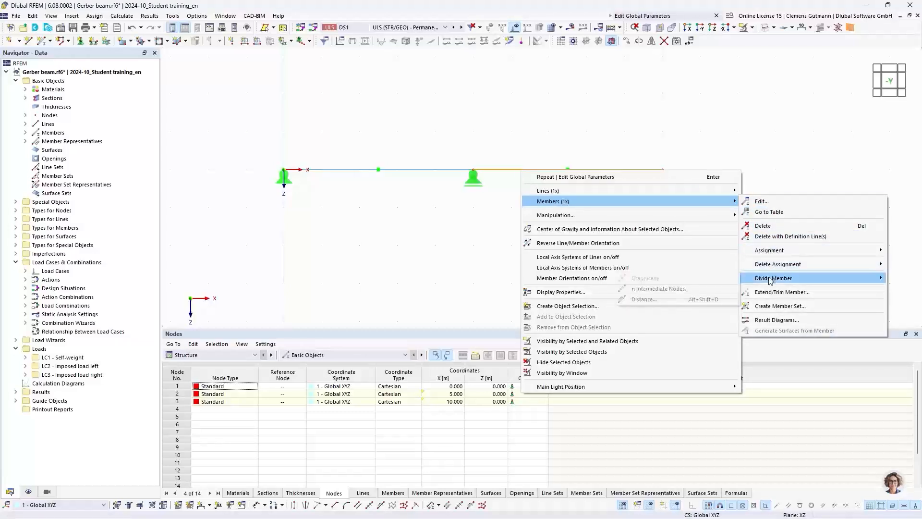
left_click(644, 299)
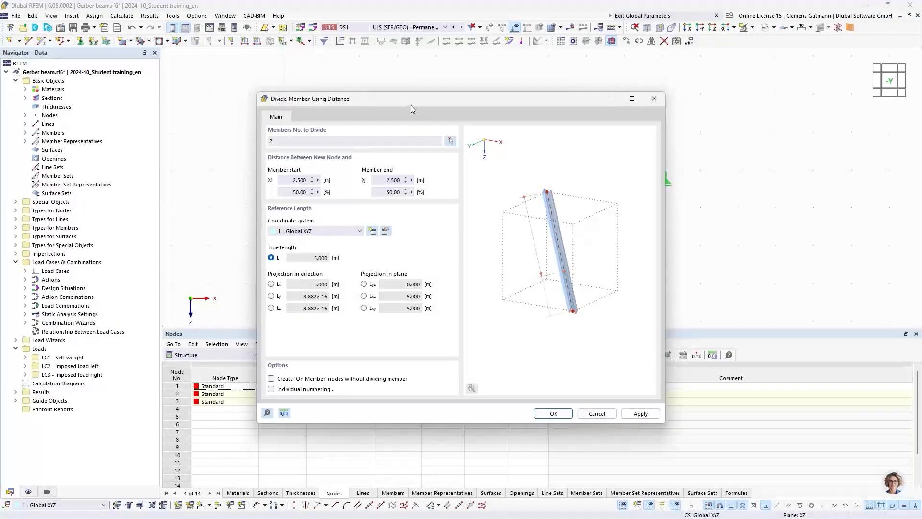
left_click_drag(414, 100, 355, 208)
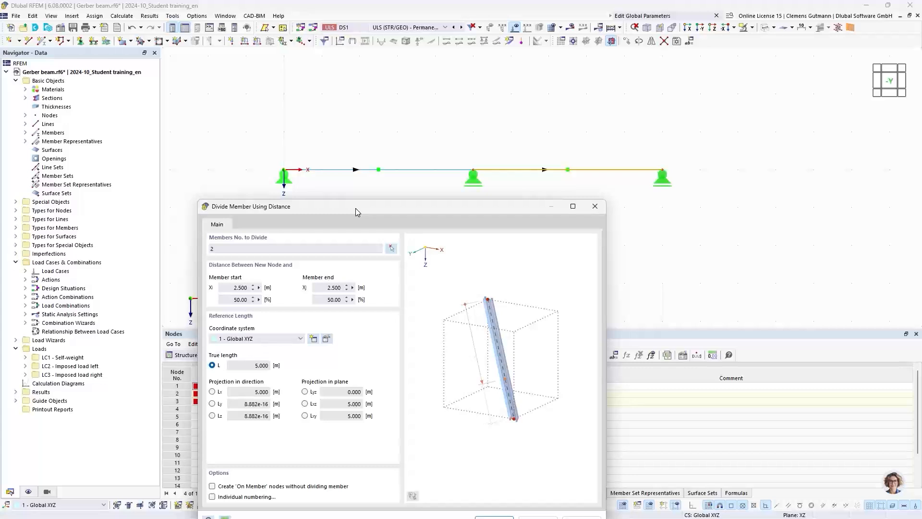
left_click(235, 288)
double_click(236, 288)
type("1")
key("Tab")
left_click_drag(477, 209, 482, 140)
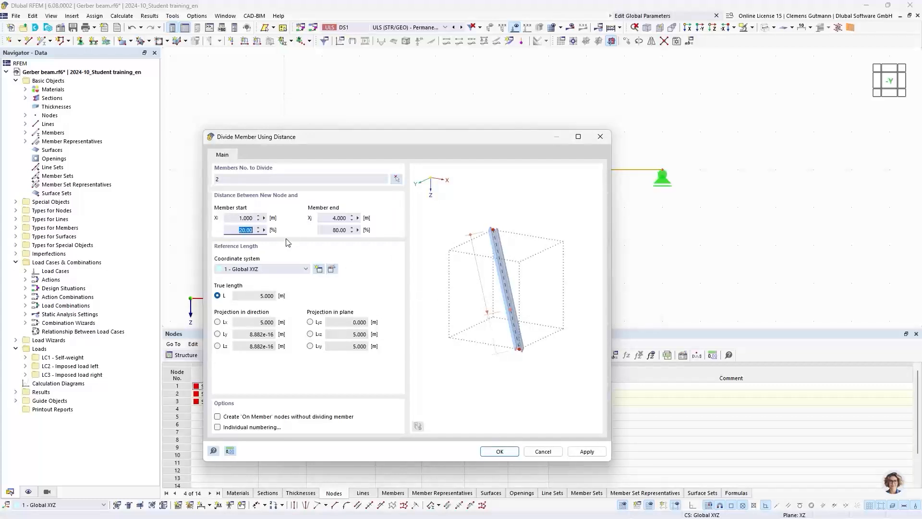
left_click(500, 453)
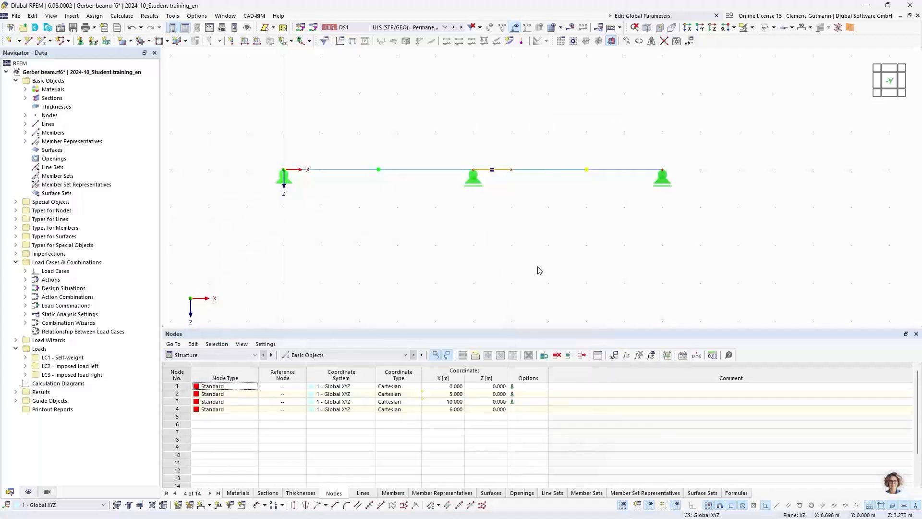
Set the X coordinate of the new hinge node 4 to the formula (1+GerberFactor)*FieldLength
double_click(511, 172)
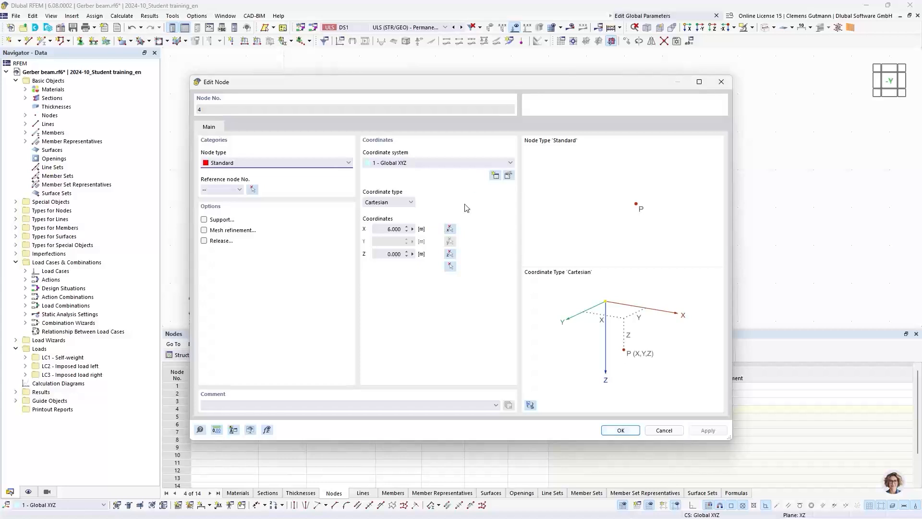
left_click(412, 229)
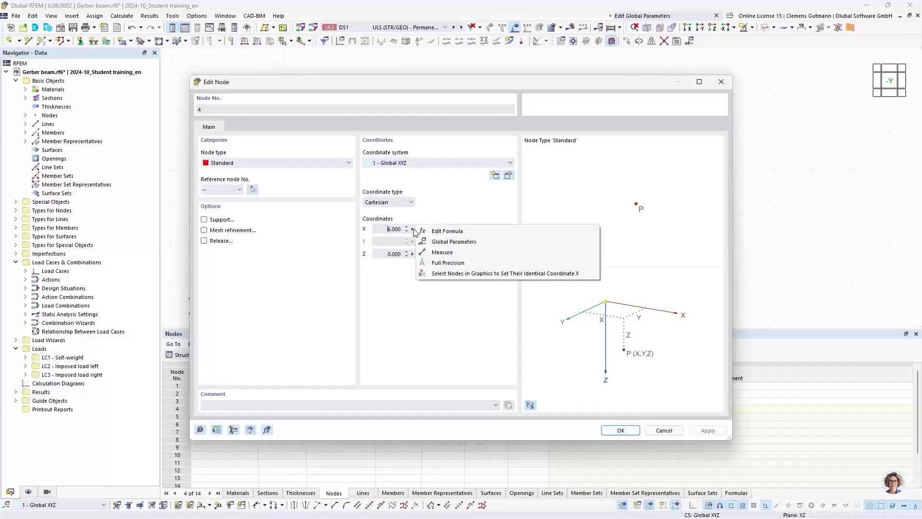
left_click(469, 233)
left_click_drag(434, 188, 589, 231)
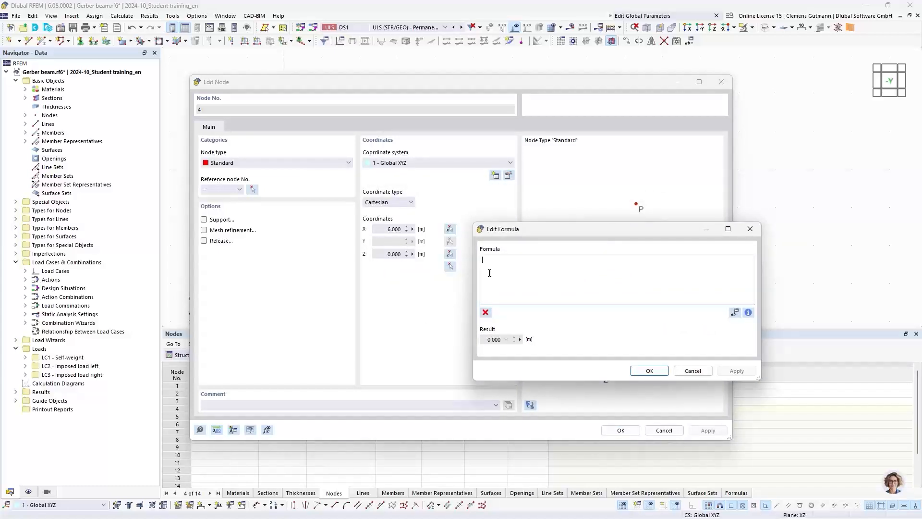
type("(1+Ger")
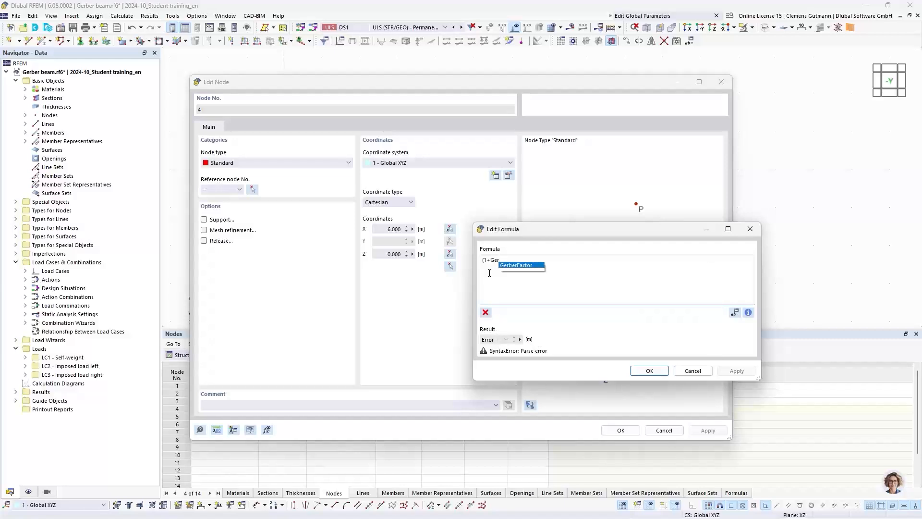
key("Return")
type(")")
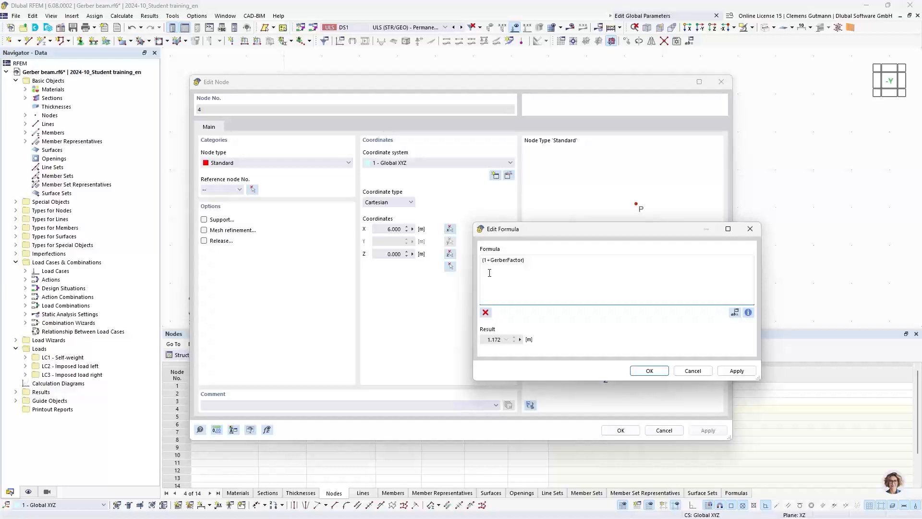
type("*Fi")
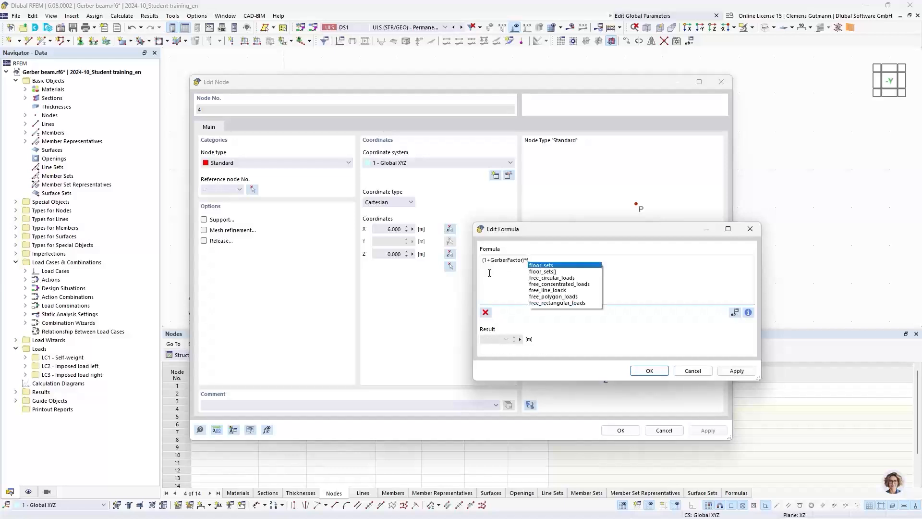
type("e")
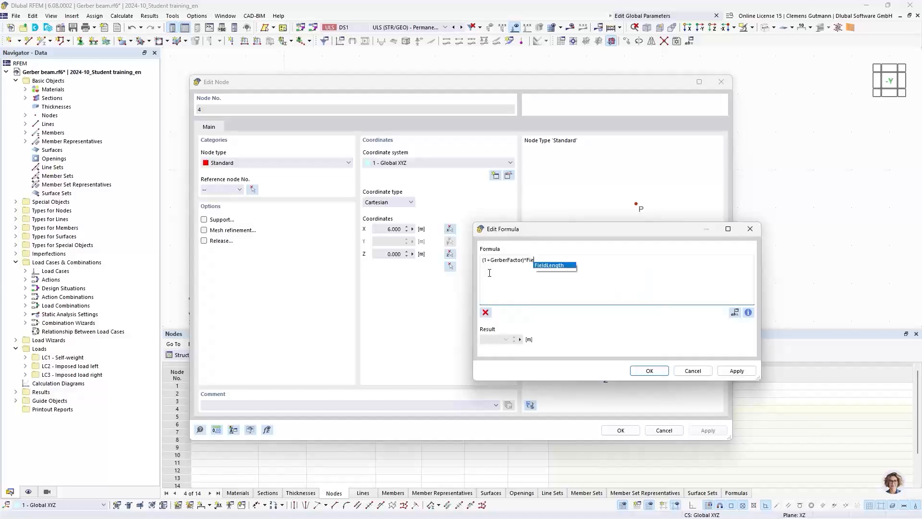
key("Return")
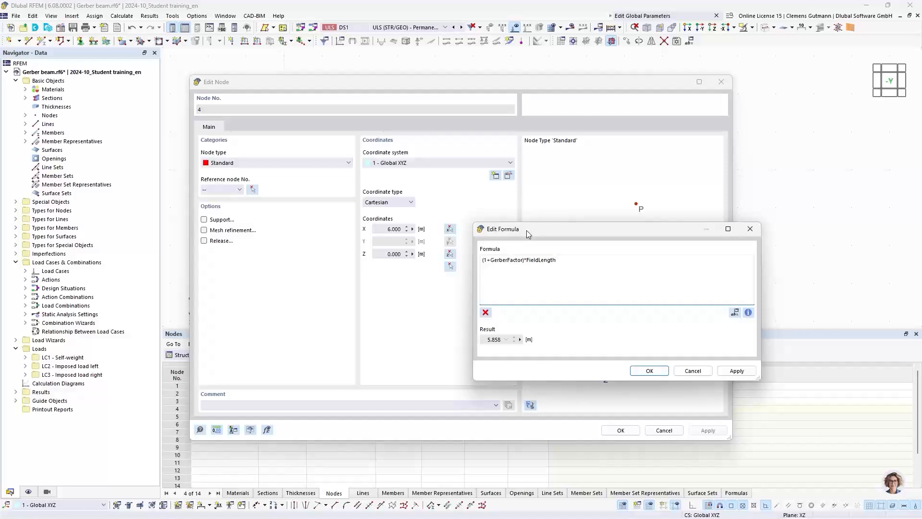
left_click_drag(526, 229, 490, 202)
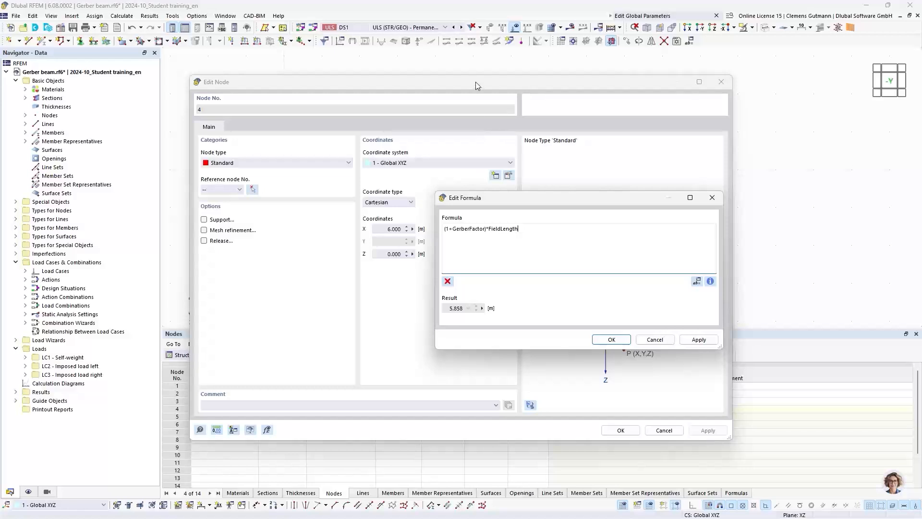
Uncover the beam beside node 4's dialog, reopen its X formula, and compare it with the Gerber beam eccentricity on the PowerPoint slide
left_click_drag(479, 82, 646, 112)
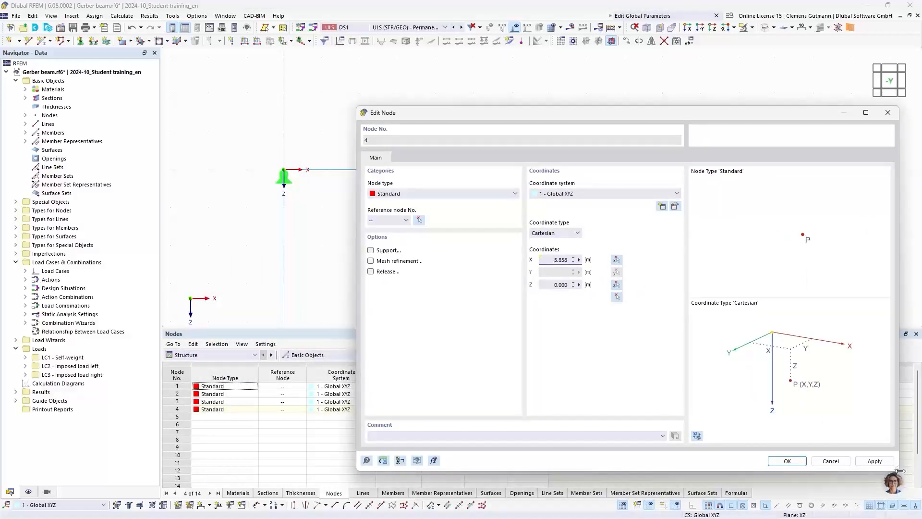
left_click_drag(896, 472, 835, 442)
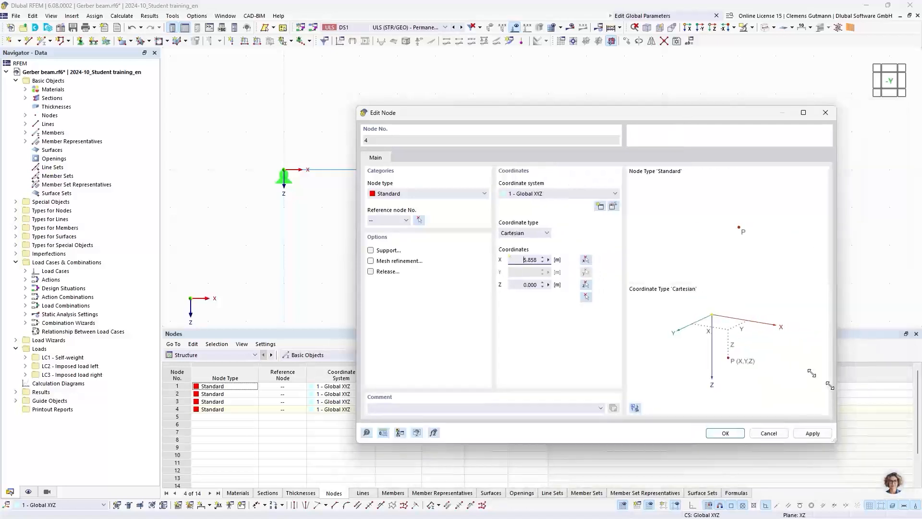
left_click_drag(555, 118, 432, 206)
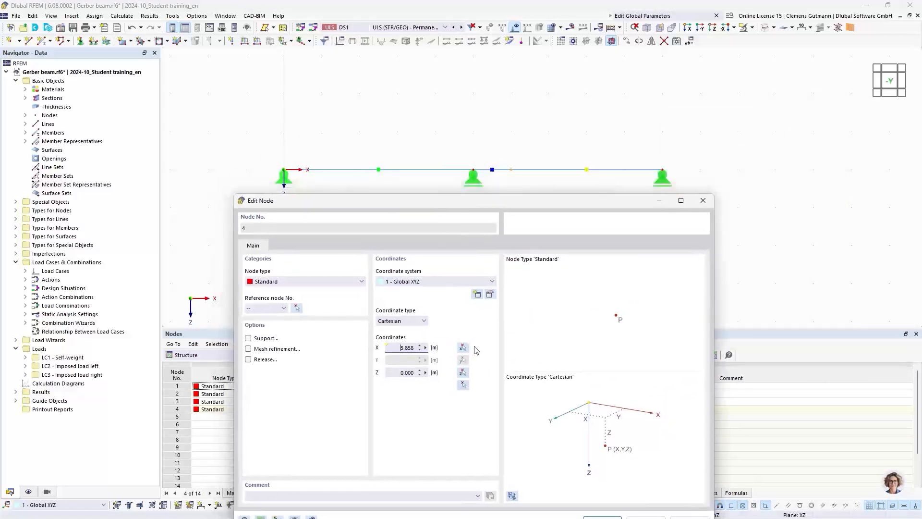
right_click(427, 347)
left_click(452, 349)
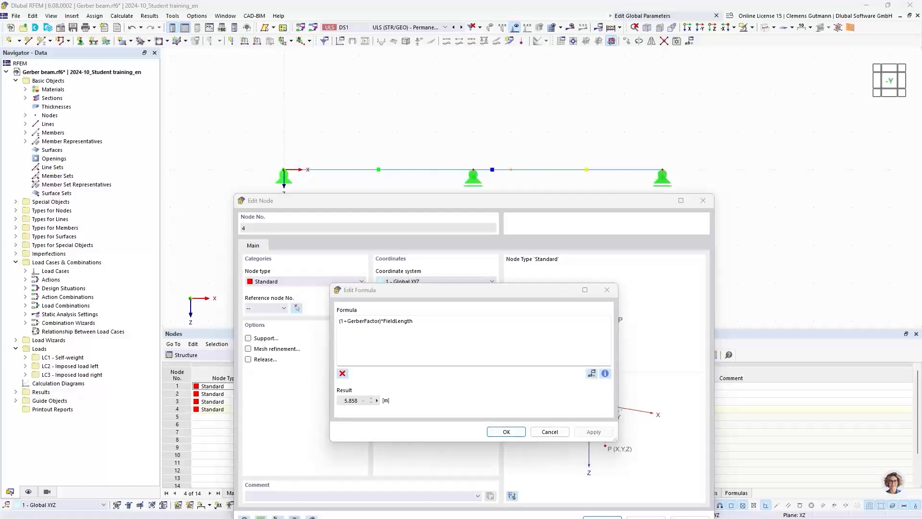
key("alt+Tab")
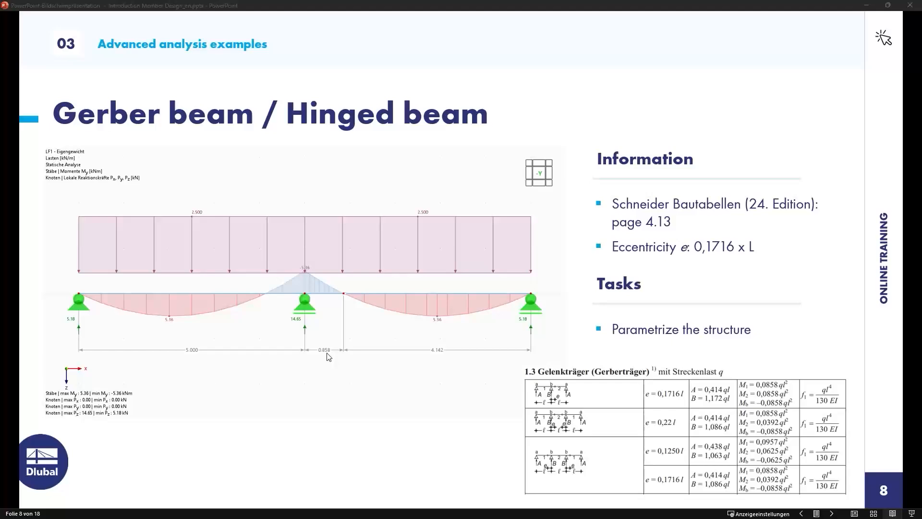
key("alt+Tab")
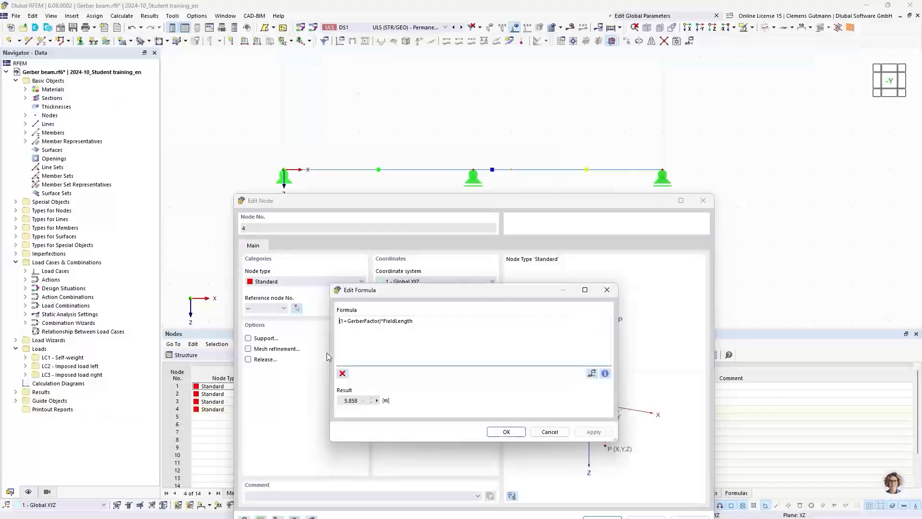
Accept the formula (1+GerberFactor)*FieldLength for node 4's X coordinate and apply the node changes
left_click(502, 431)
left_click_drag(503, 201, 502, 122)
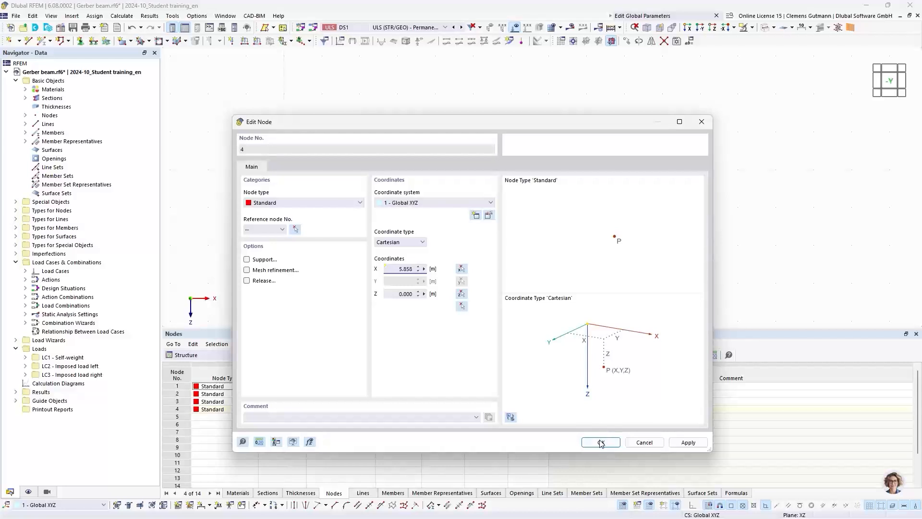
left_click(600, 442)
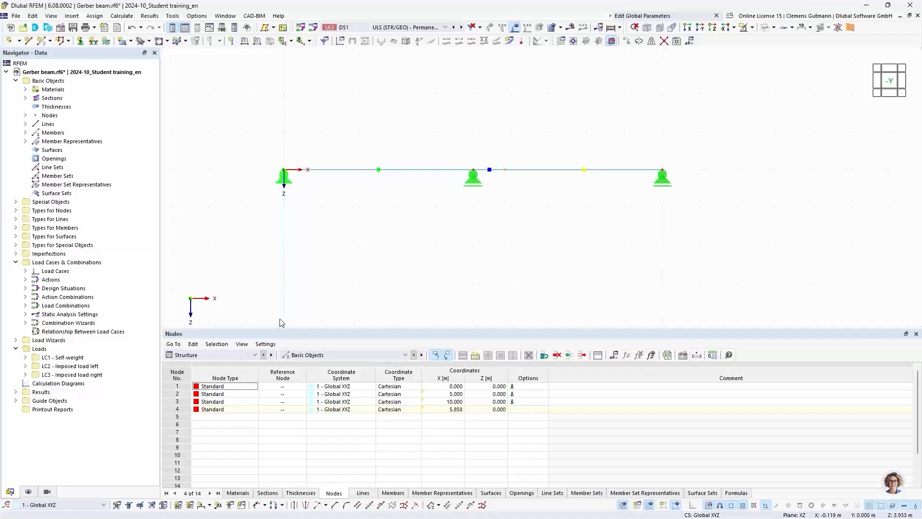
Add linear length dimensions along the whole beam in the second plane, placing the dimension line about 1.29 m below it
left_click(210, 505)
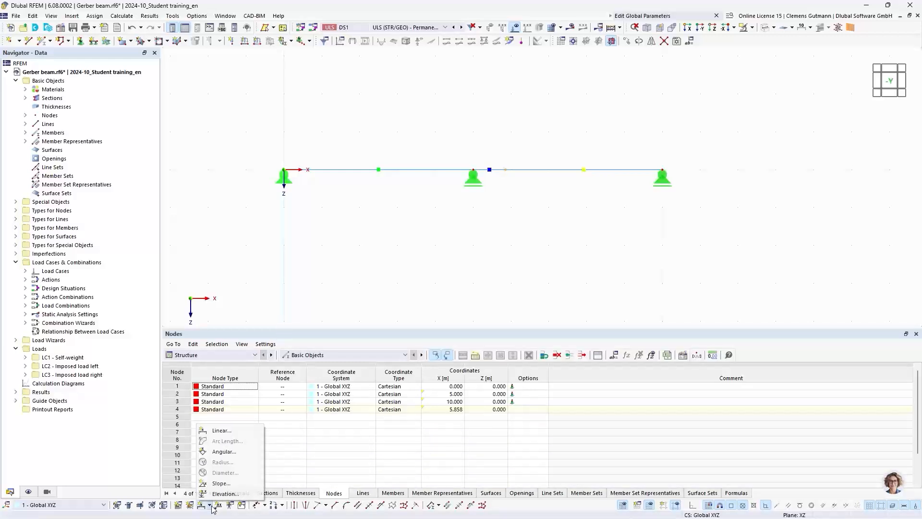
left_click(220, 430)
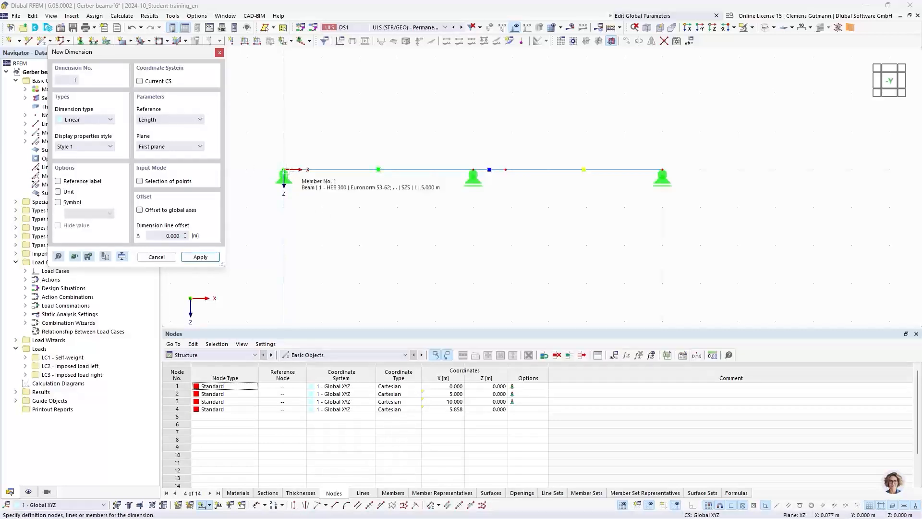
left_click(284, 169)
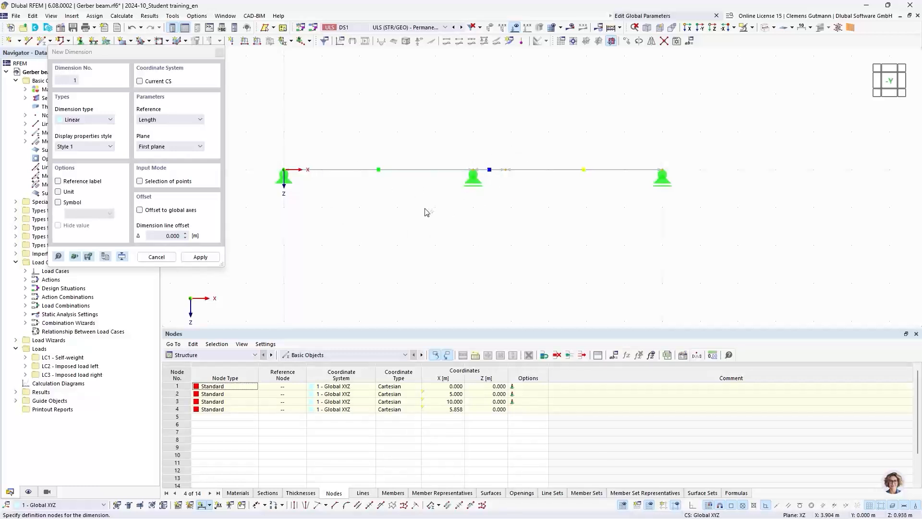
left_click(197, 147)
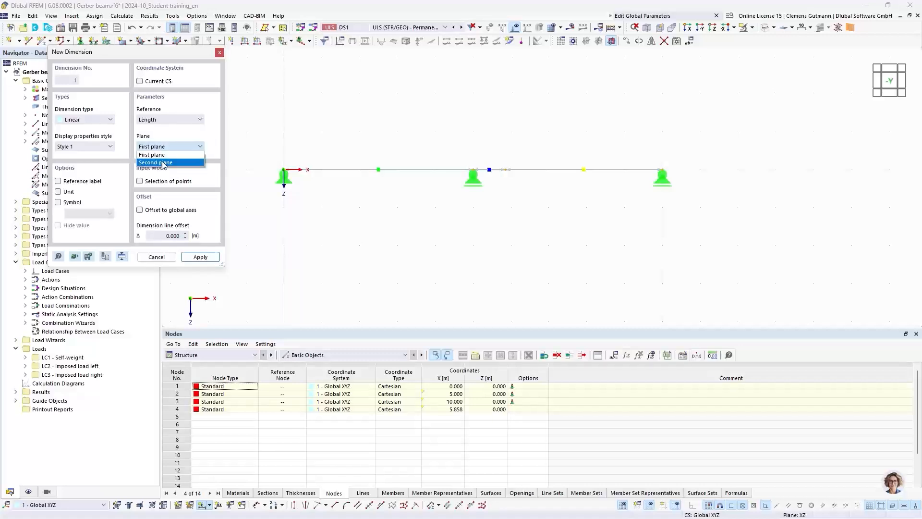
left_click(164, 163)
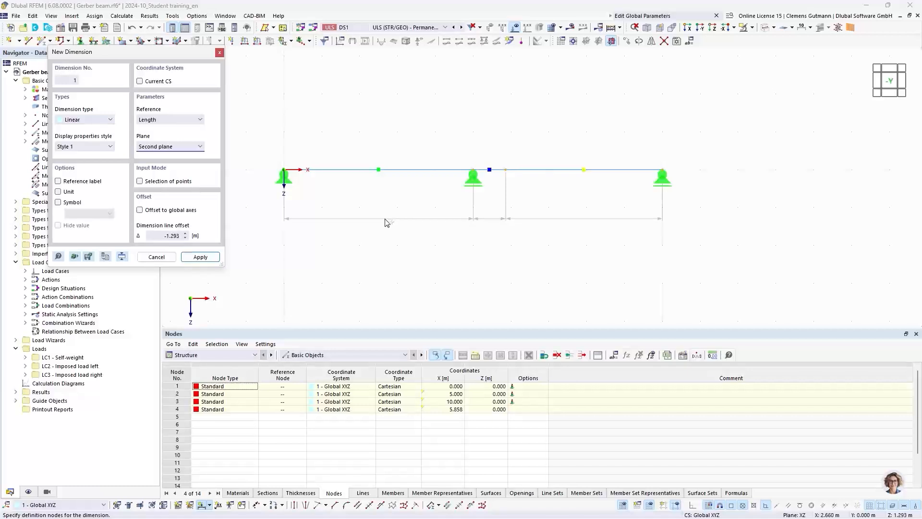
left_click(387, 222)
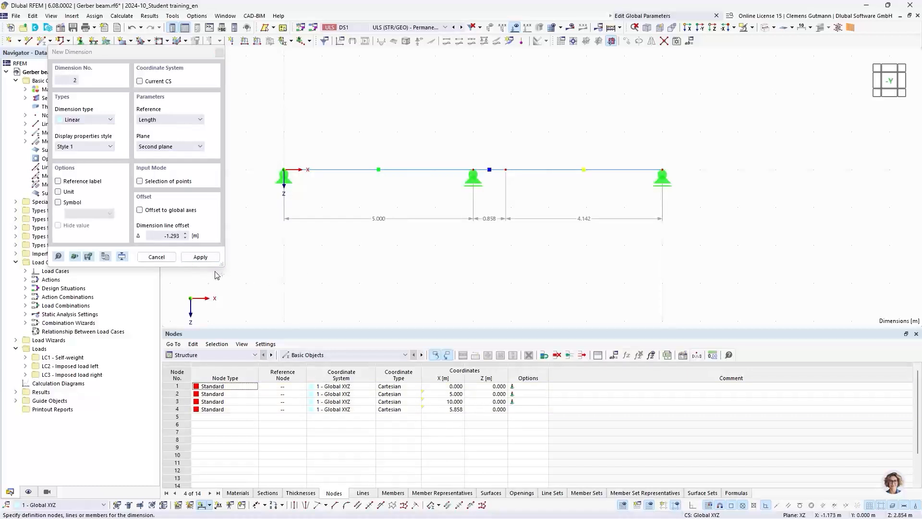
left_click(156, 257)
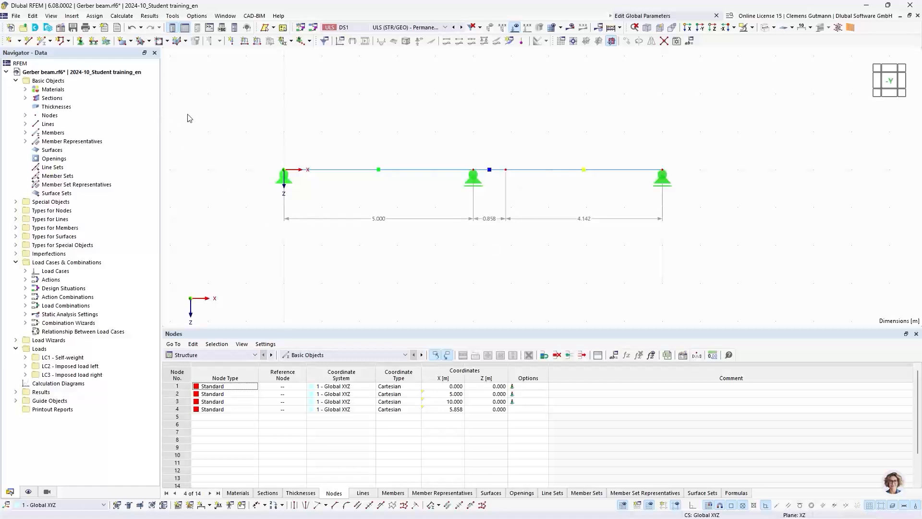
Set the global parameter FieldLength to 4 m and apply it to the model
left_click(689, 41)
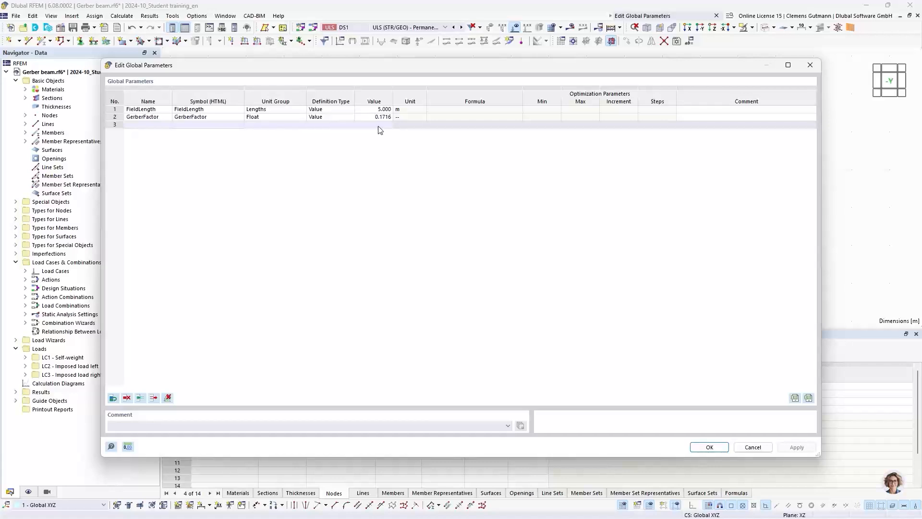
left_click(380, 110)
left_click(380, 110)
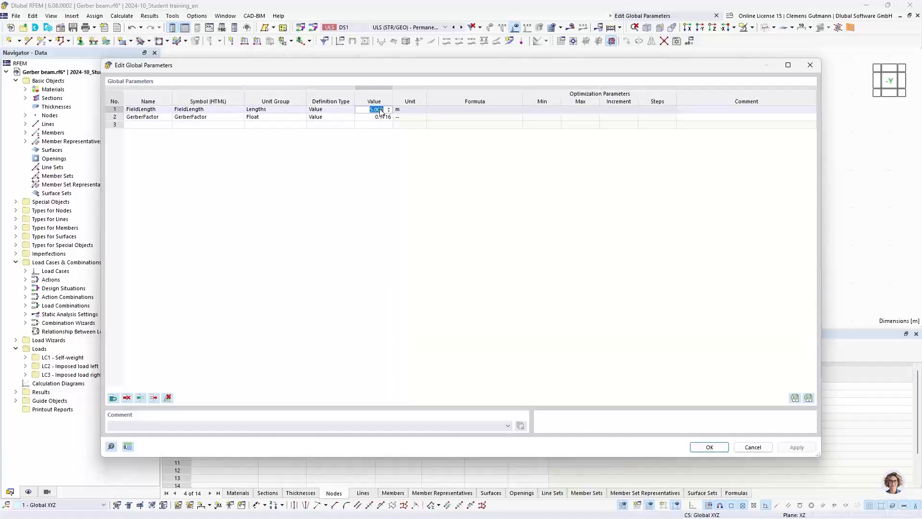
key("BackSpace")
type("4")
key("Return")
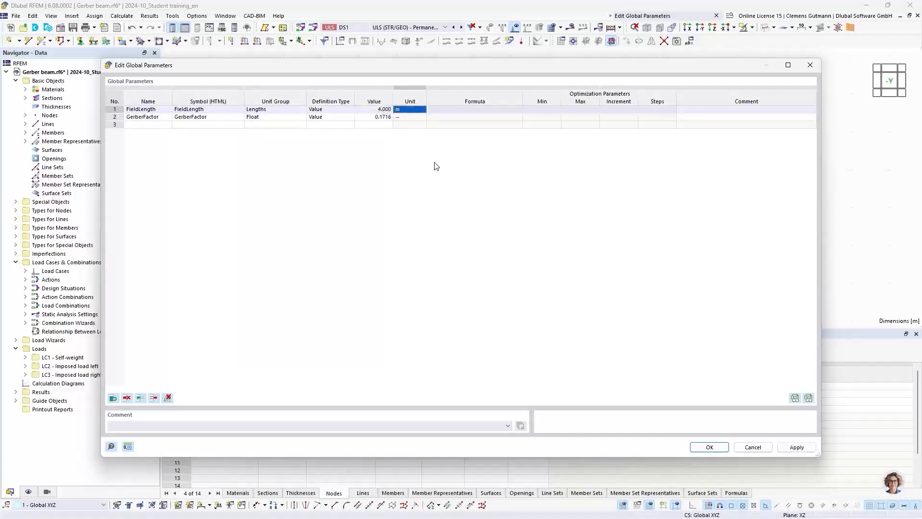
left_click(709, 447)
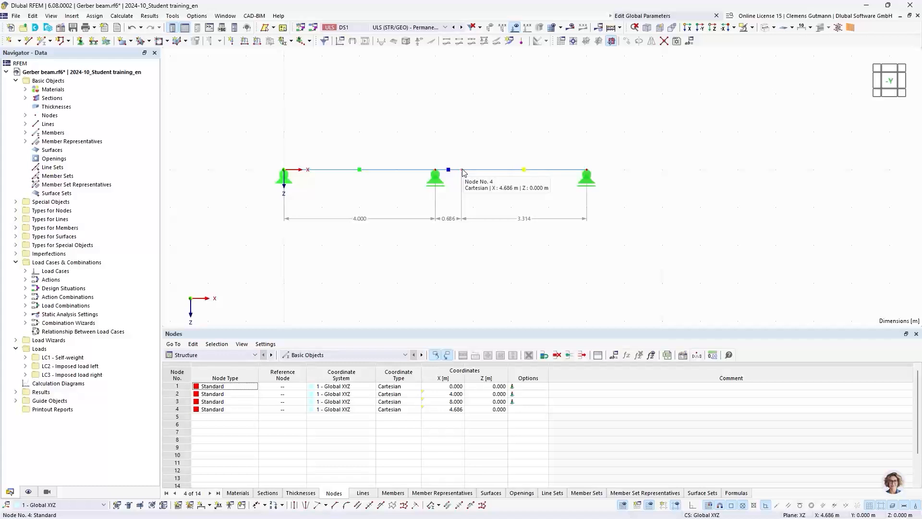
Inspect the X coordinate of hinge node 4 and the formula and parameter options available for it
scroll(447, 224, "up", 1)
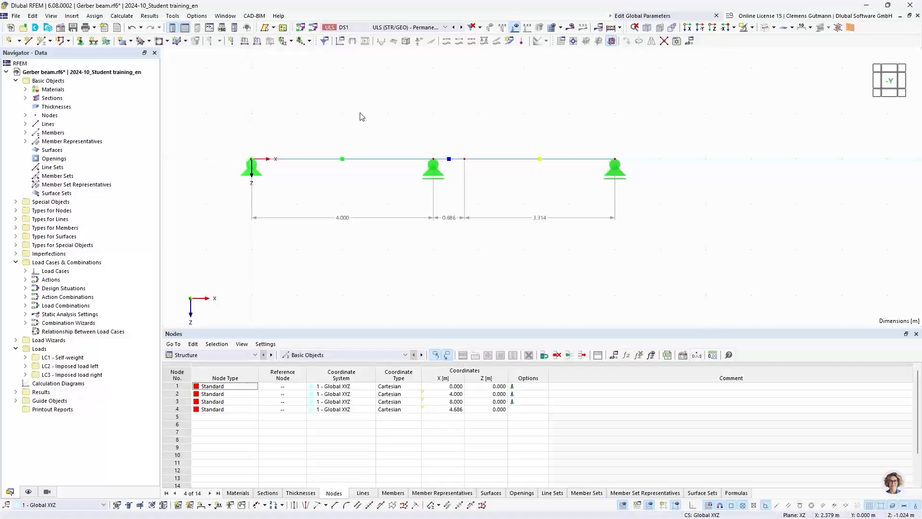
double_click(464, 160)
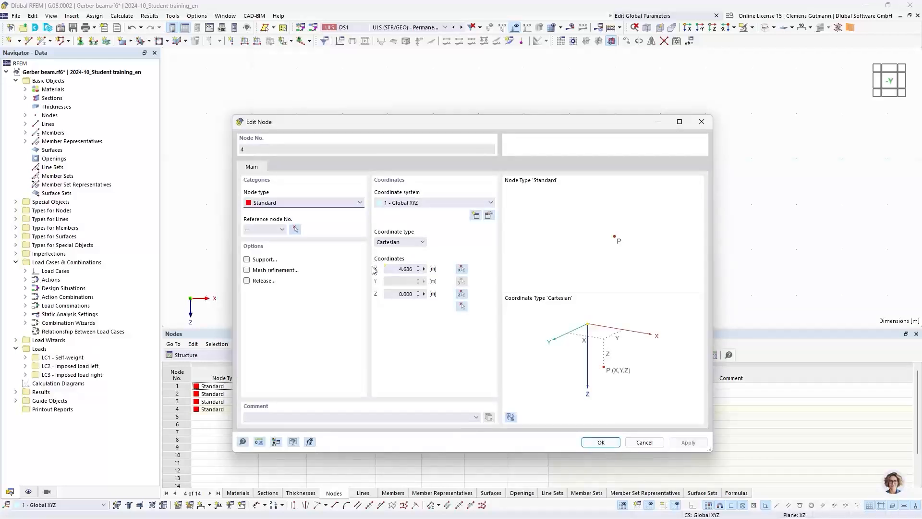
left_click(424, 270)
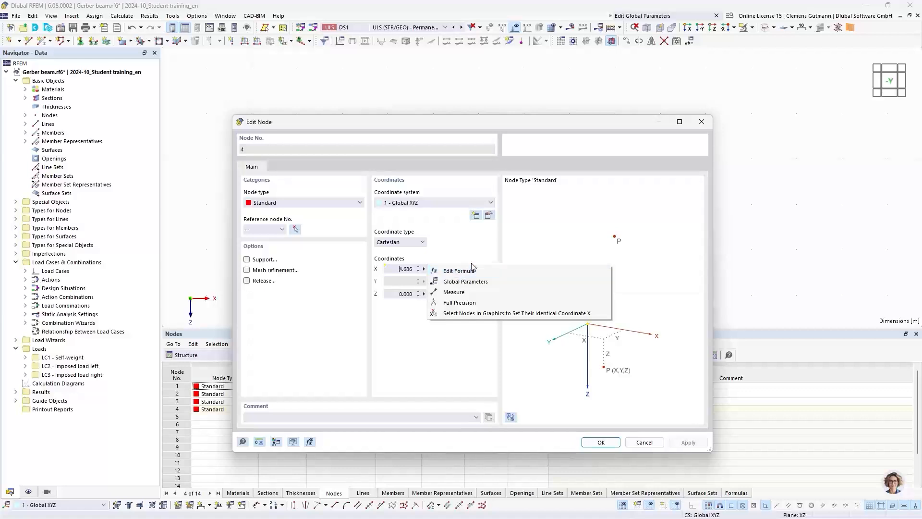
left_click(478, 339)
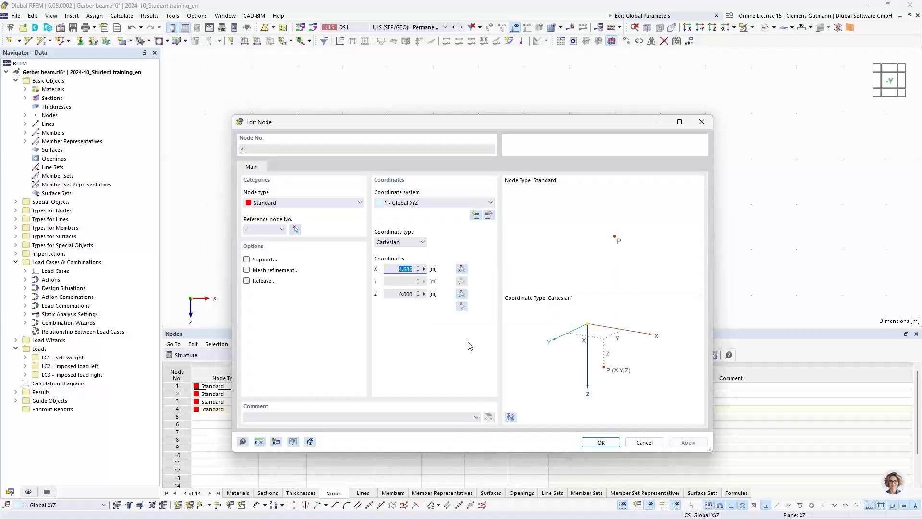
left_click(601, 442)
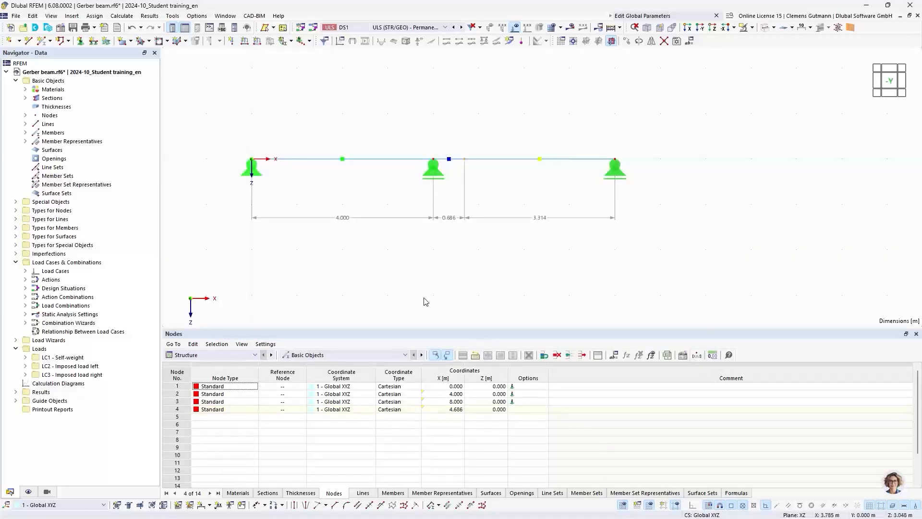
Open the member between node 4 and the end support, enable its hinges, and display the start and end hinge assignments
right_click(473, 163)
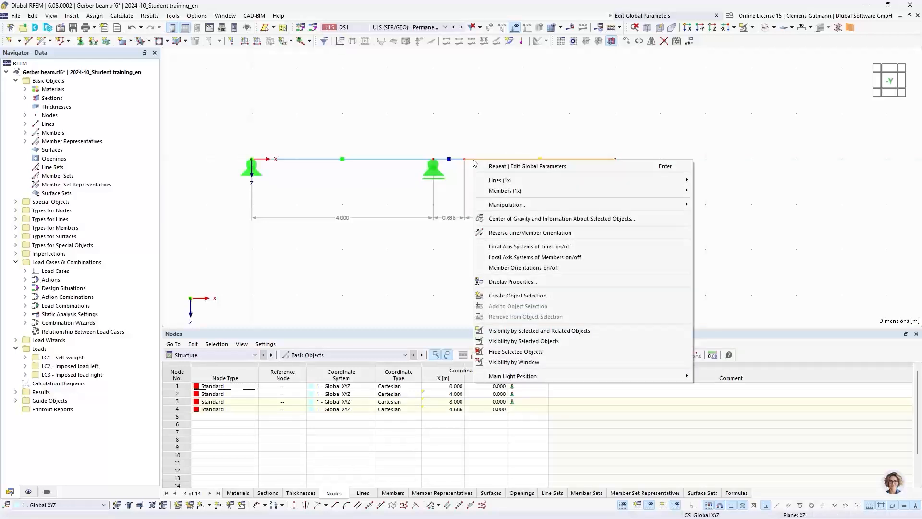
left_click(483, 154)
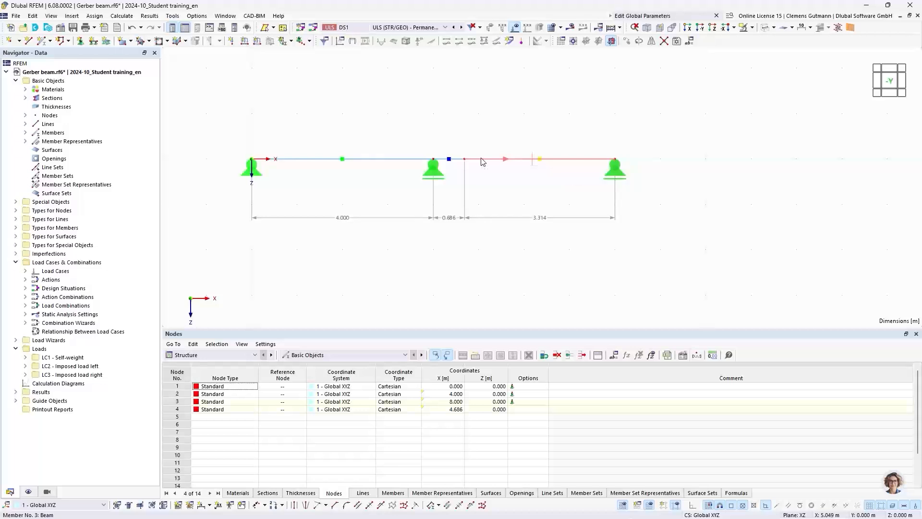
double_click(484, 159)
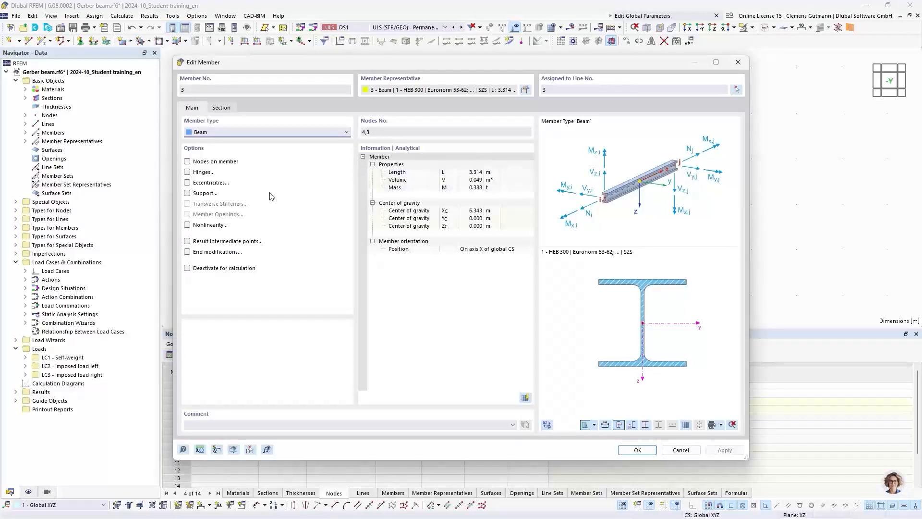
left_click(187, 172)
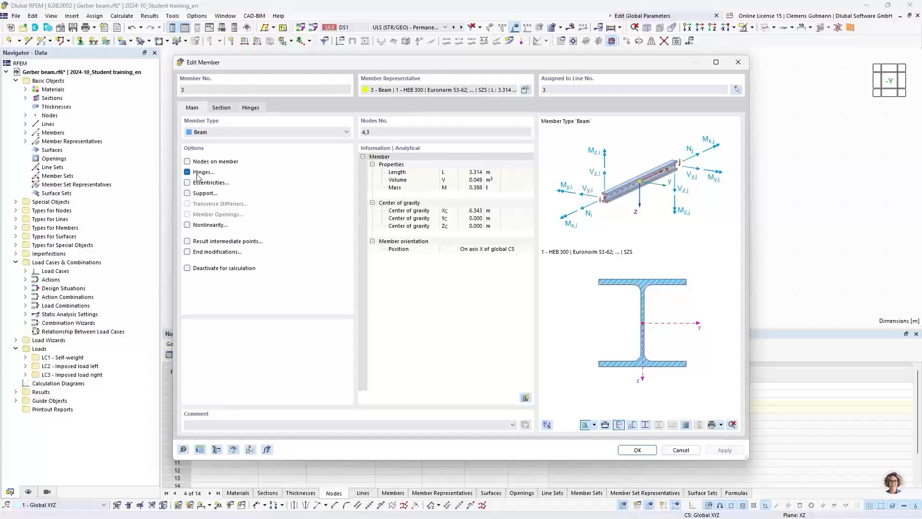
left_click_drag(391, 65, 420, 107)
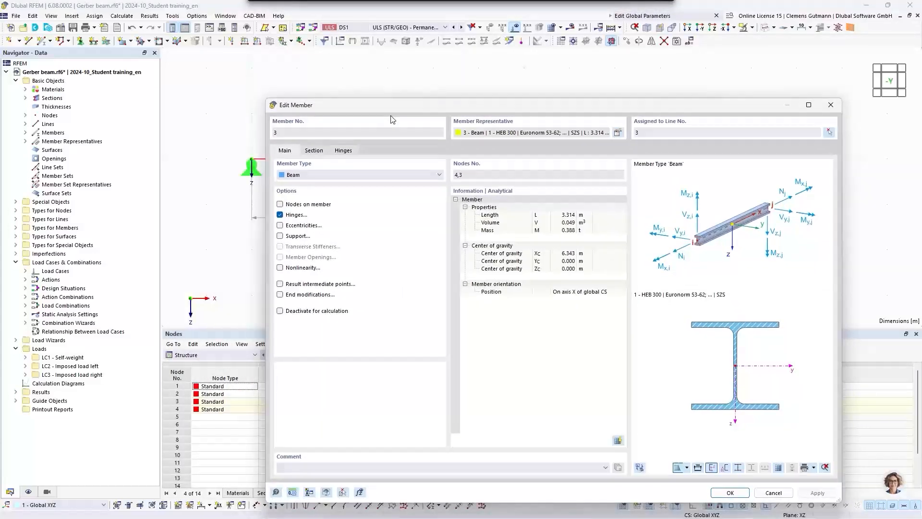
left_click(342, 151)
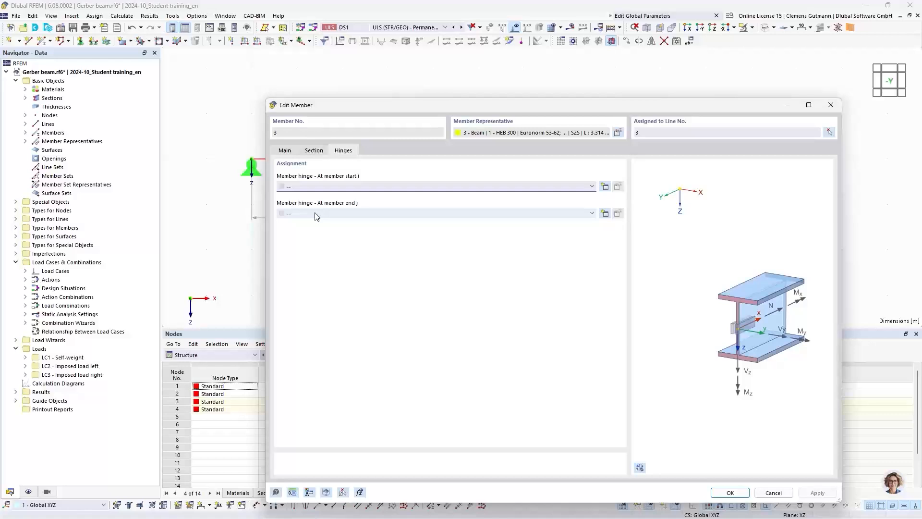
left_click_drag(508, 110, 433, 219)
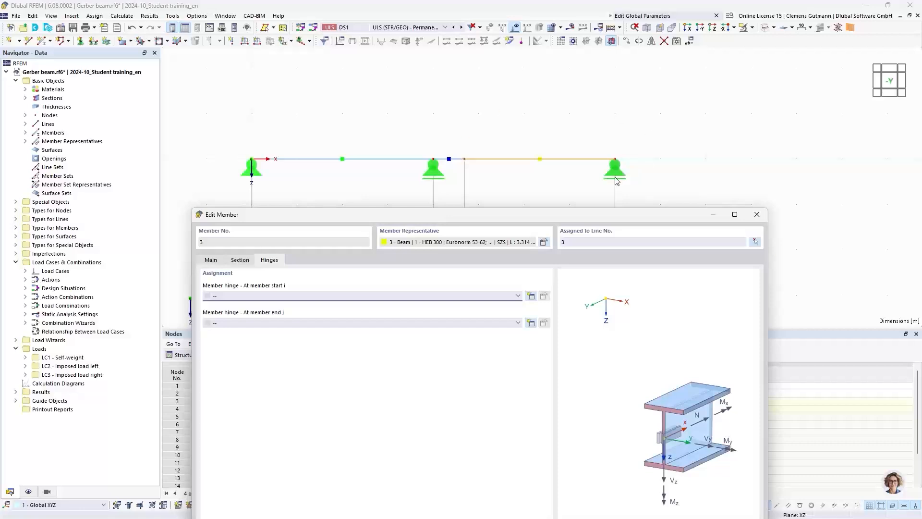
left_click_drag(555, 214, 519, 76)
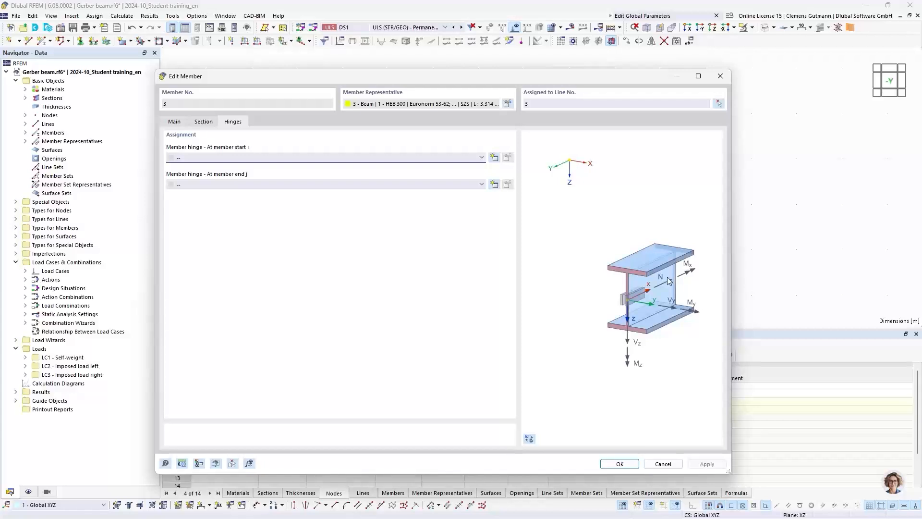
Show the member in the hinge preview and examine it in 3D to identify its start and end nodes
left_click(529, 439)
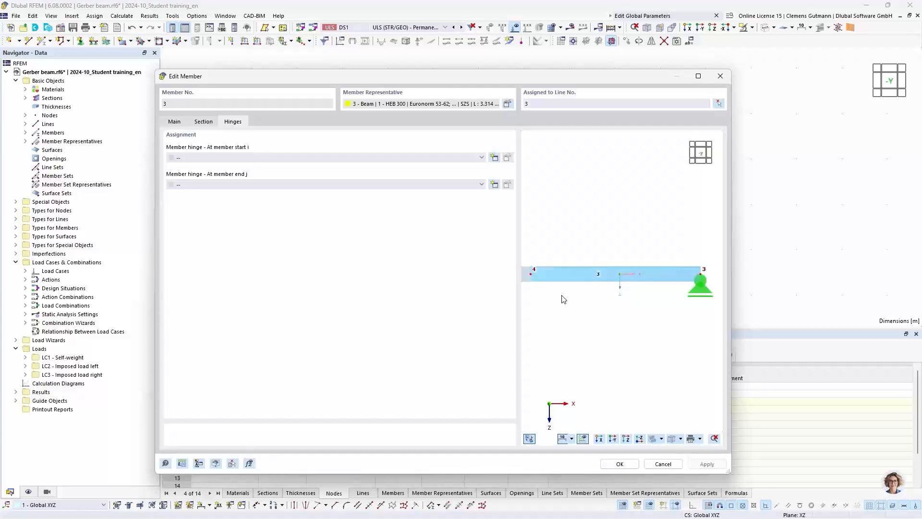
middle_click_drag(562, 297, 585, 330, "ctrl")
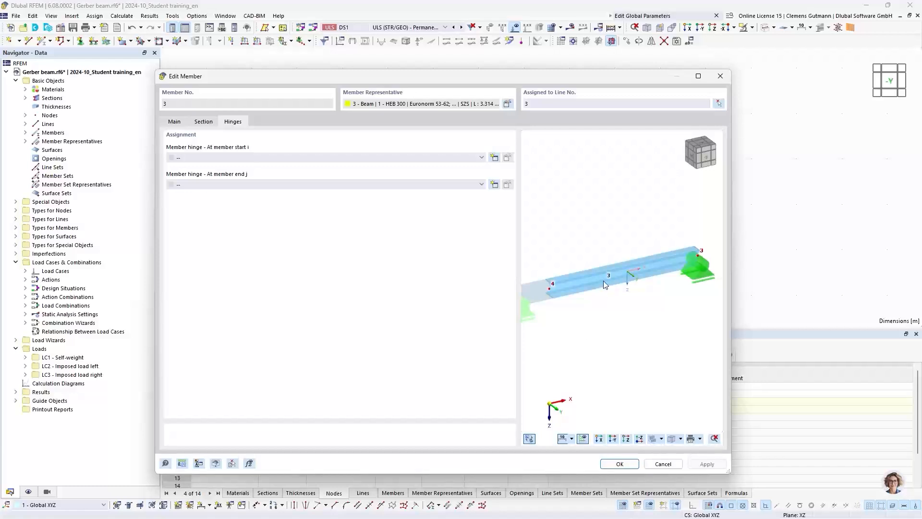
scroll(656, 300, "down", 3)
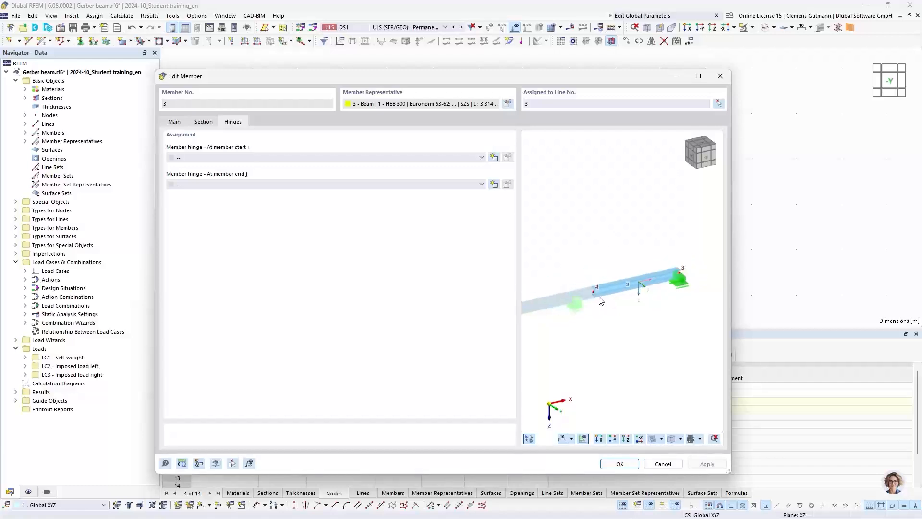
scroll(603, 291, "up", 4)
middle_click_drag(651, 344, 619, 356, "ctrl")
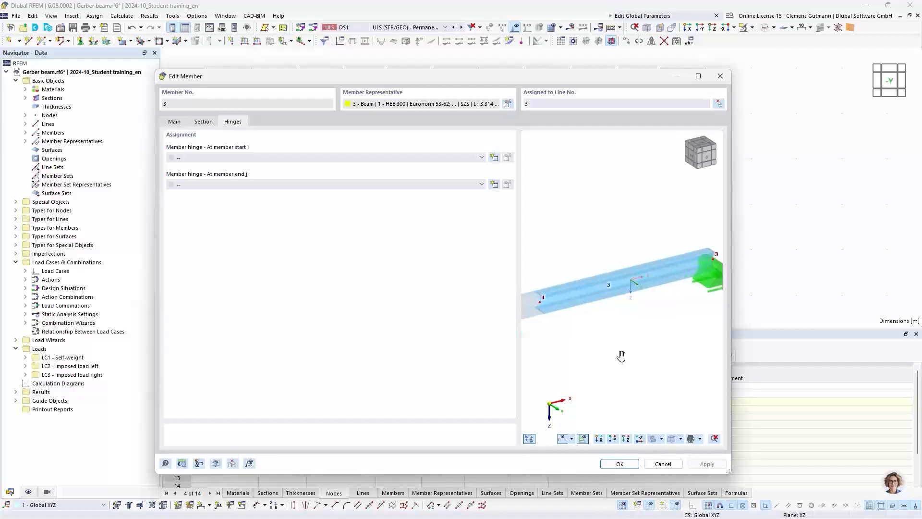
scroll(559, 247, "down", 1)
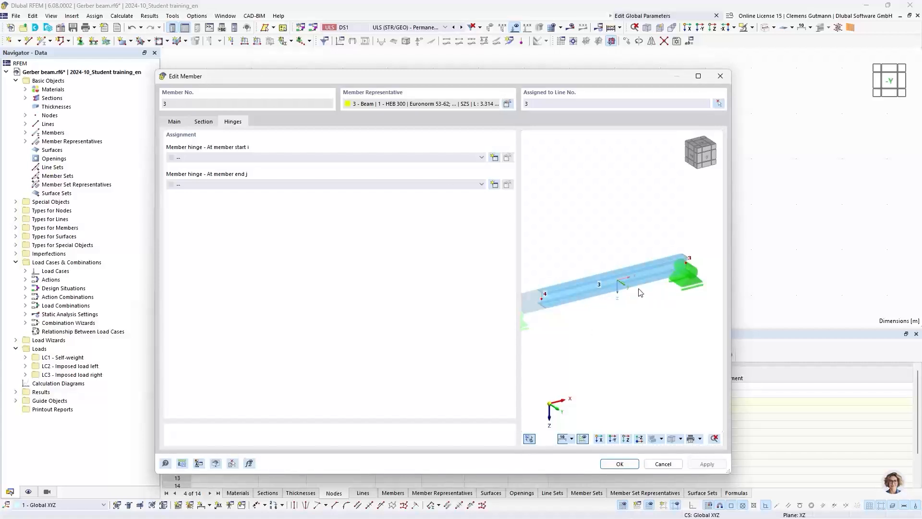
scroll(640, 292, "up", 1)
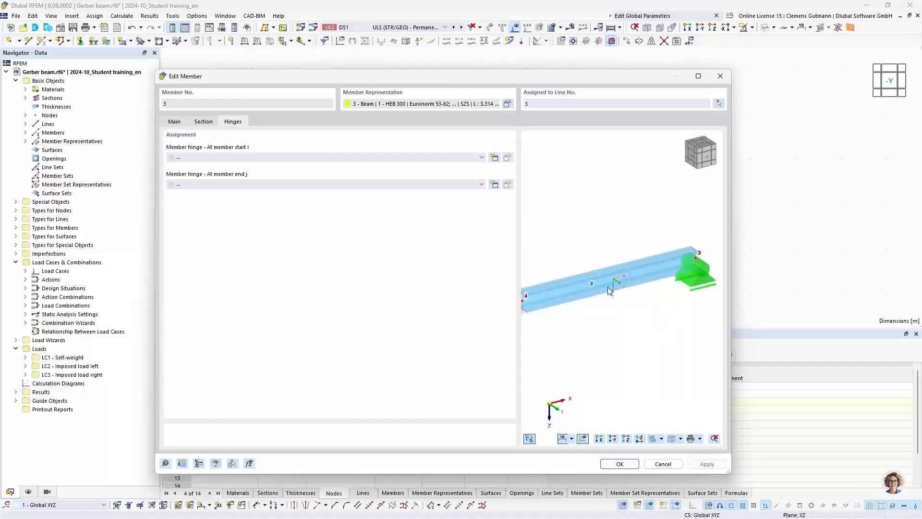
mouse_move(575, 330)
middle_mouse_down()
mouse_move(589, 321)
mouse_move(581, 333)
middle_mouse_up()
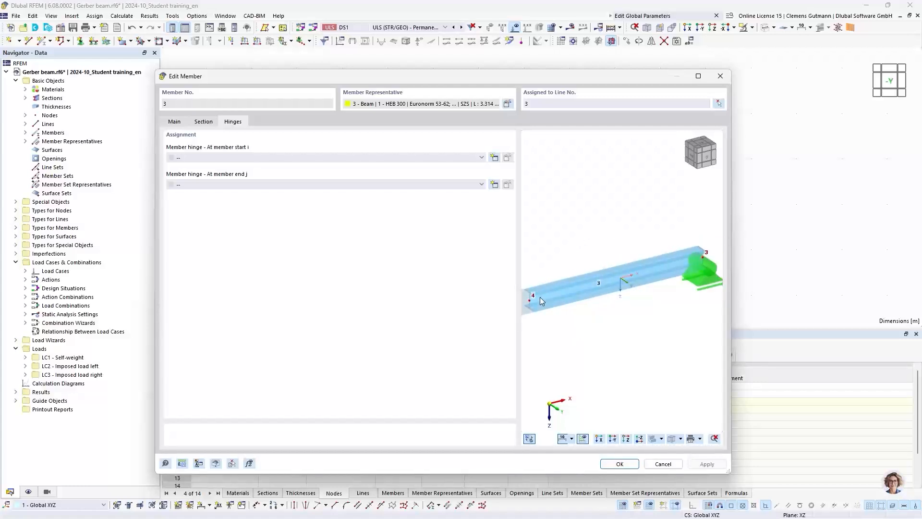
middle_click_drag(547, 341, 570, 336)
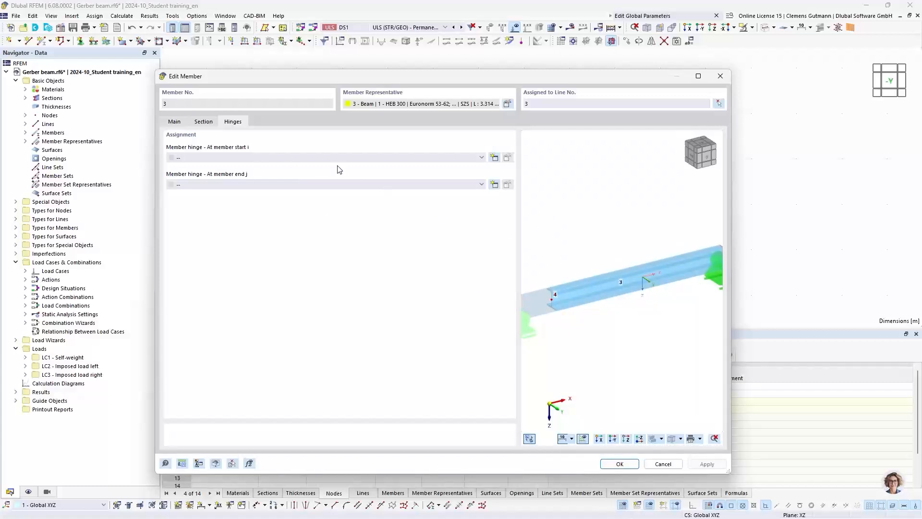
Create a member hinge in local xyz with φy released and assign it to the start of member 3
left_click(495, 159)
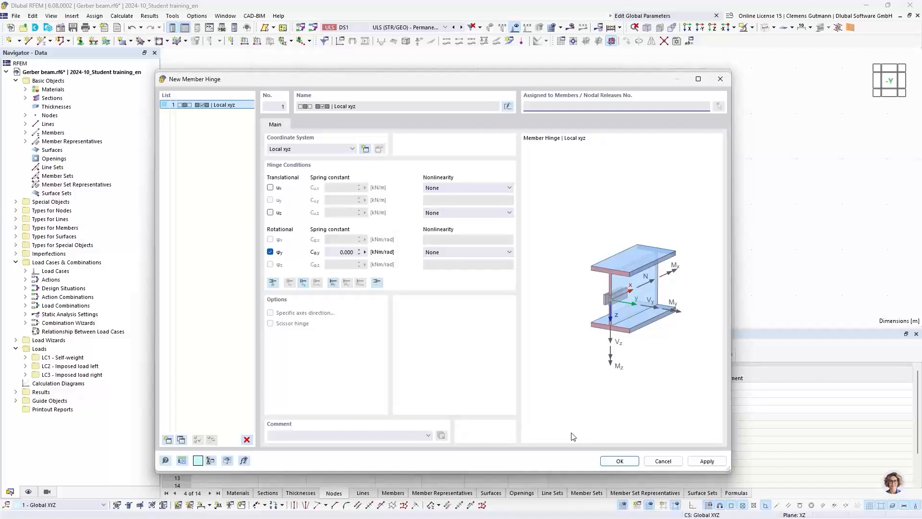
left_click(604, 463)
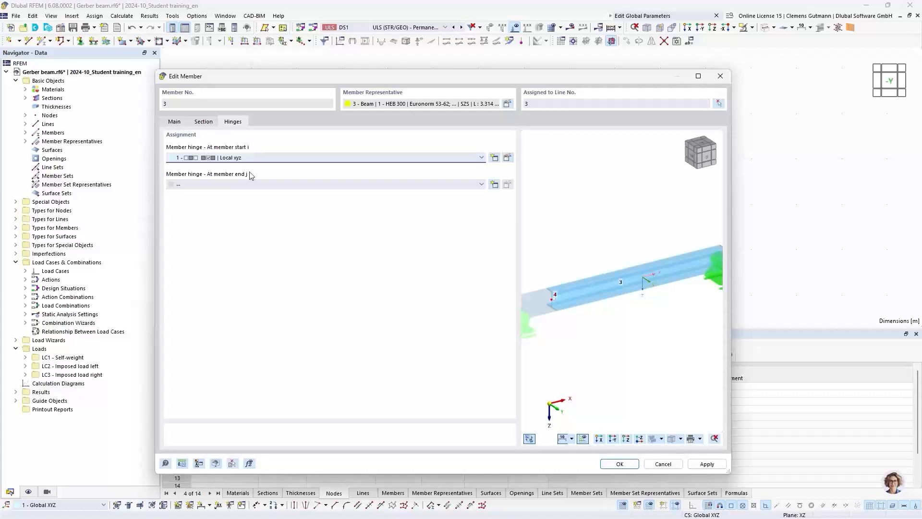
left_click(620, 464)
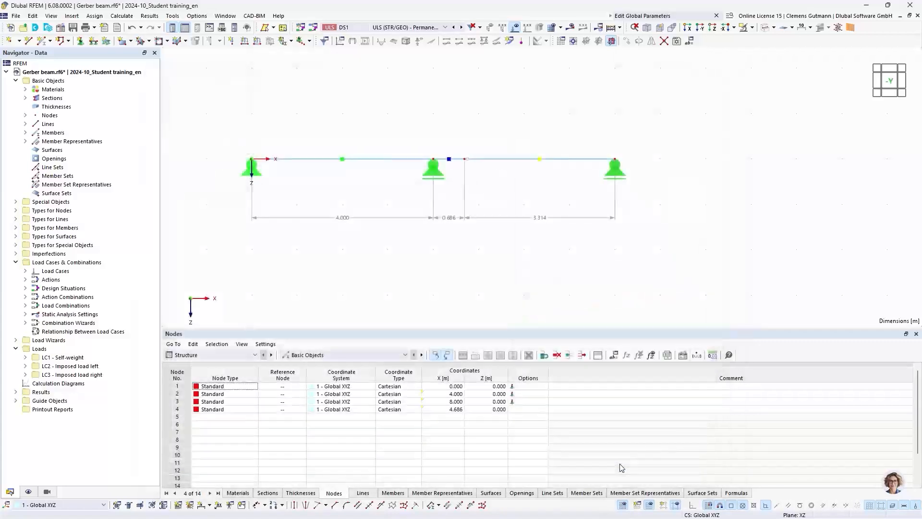
Enlarge the displayed symbol size of the member hinge at node 4
right_click(467, 164)
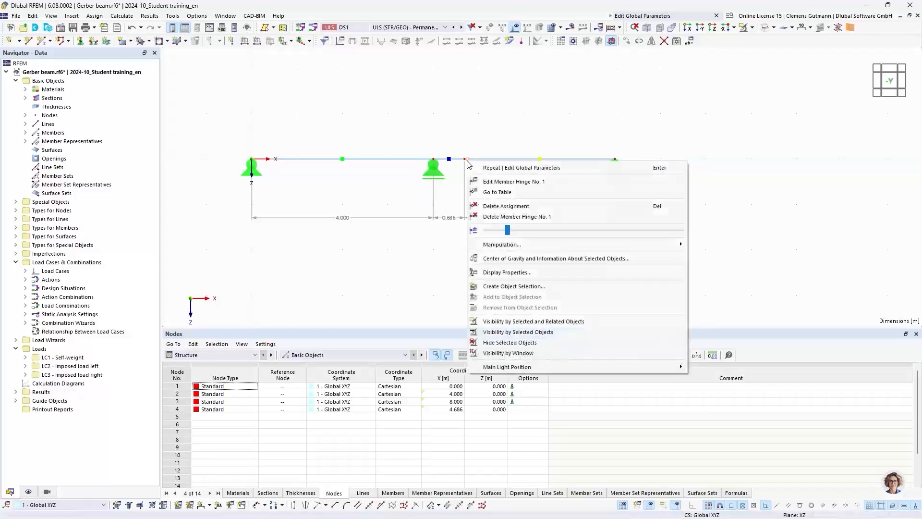
left_click(562, 234)
left_click_drag(563, 237, 580, 233)
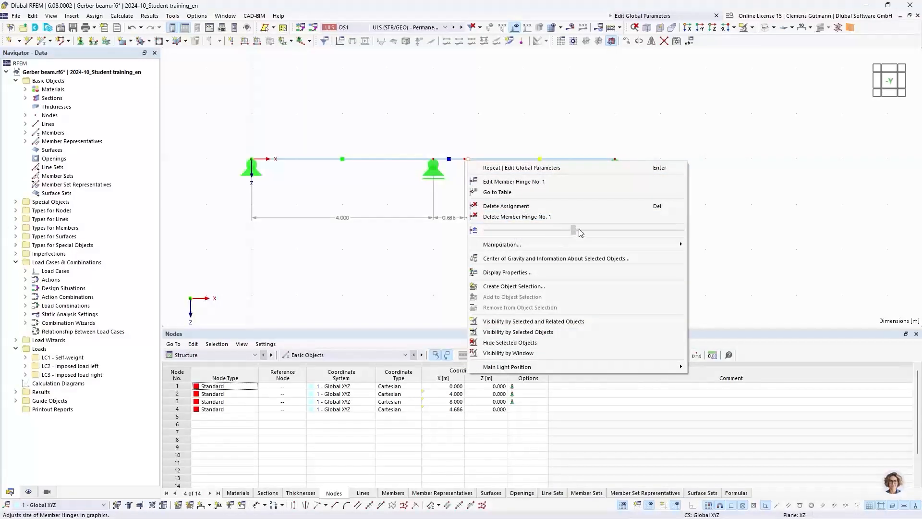
left_click(435, 225)
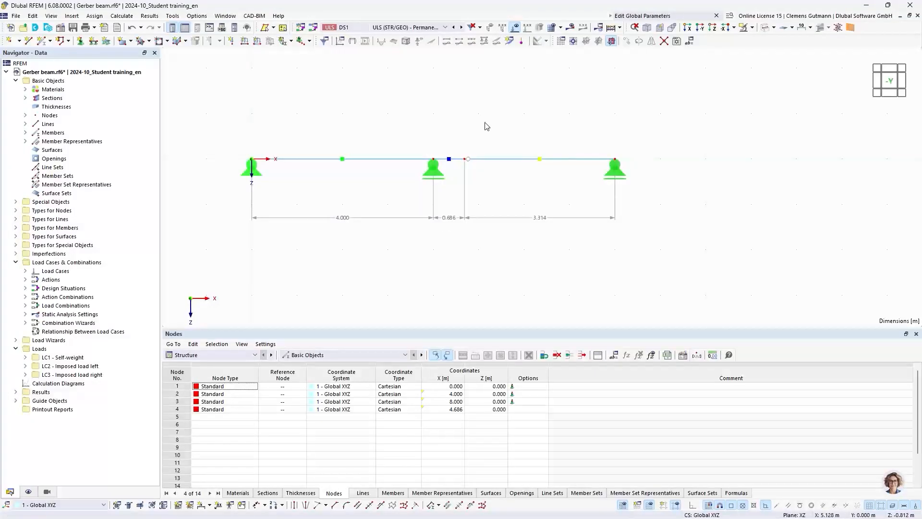
Calculate the Gerber beam and display the My moments and loads for load combination CO2
left_click(613, 29)
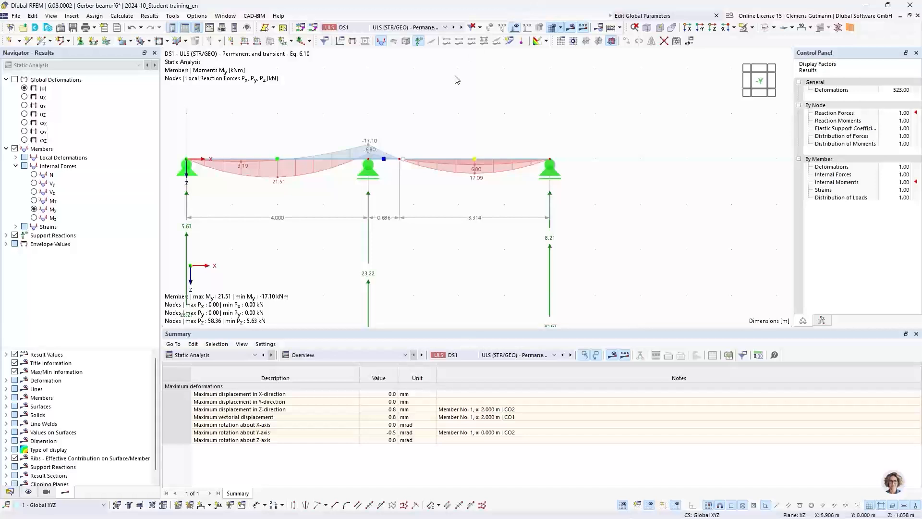
left_click(406, 27)
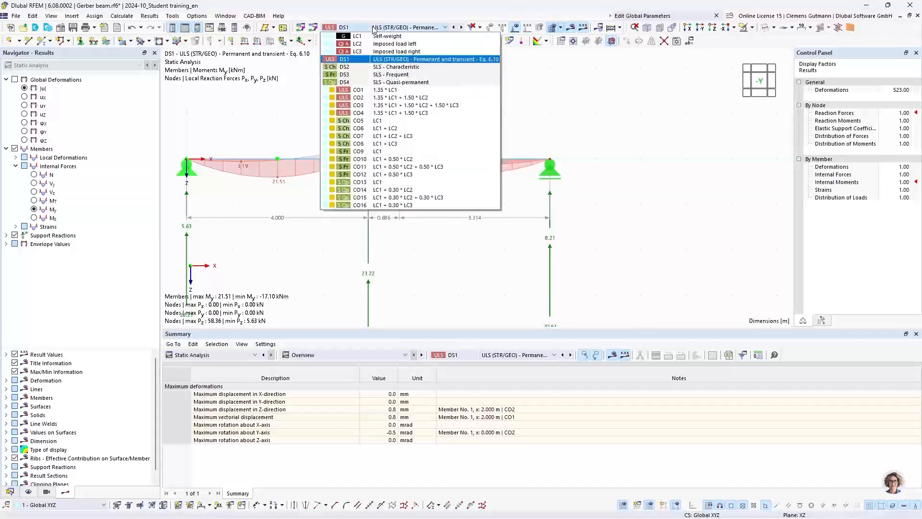
left_click(401, 98)
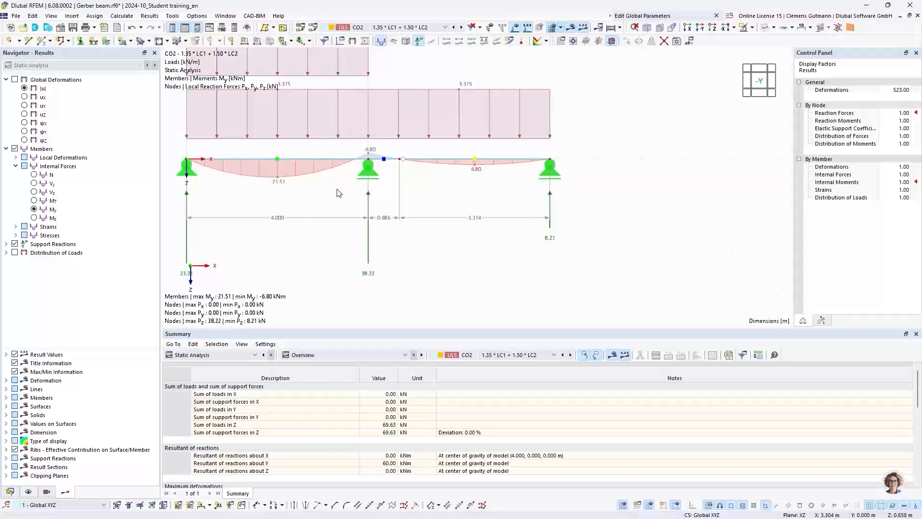
middle_click_drag(337, 189, 368, 256)
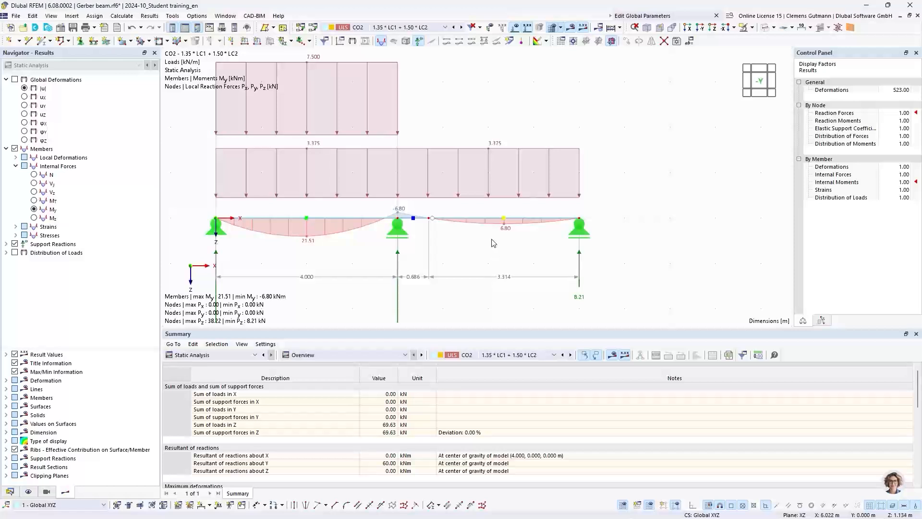
middle_click_drag(486, 128, 521, 164)
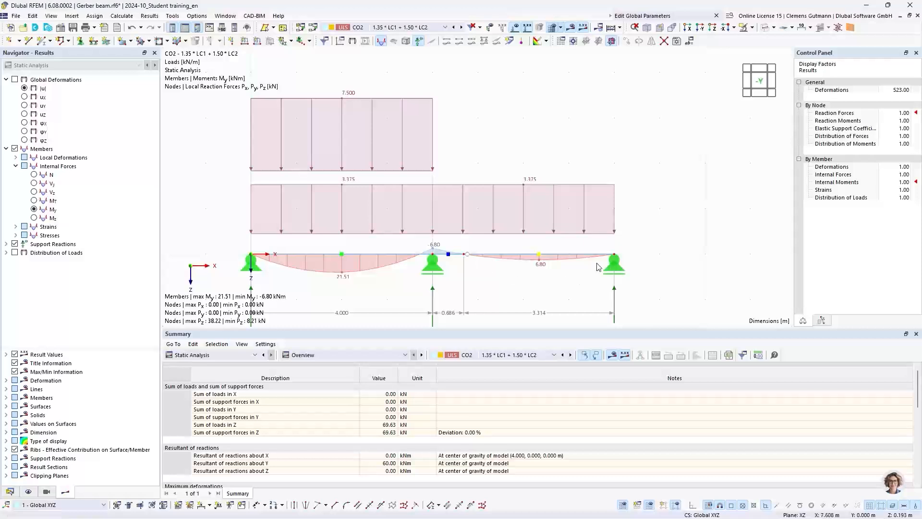
Display the My moments for load combination CO3, hide the loads, and examine the support and span moments
left_click(430, 26)
left_click(453, 105)
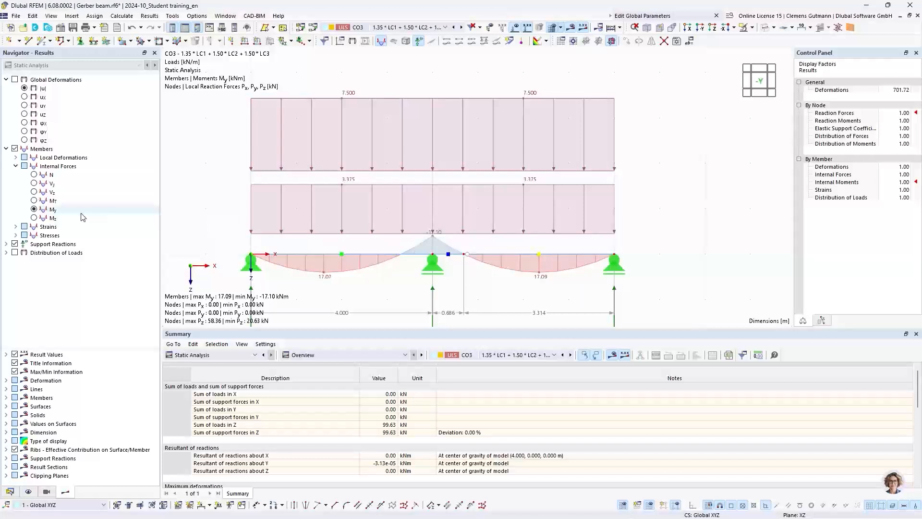
left_click(515, 27)
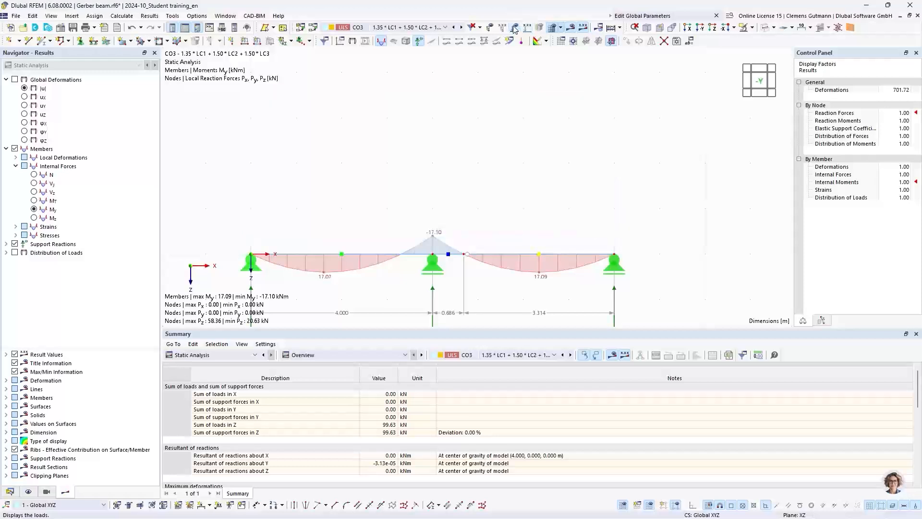
scroll(475, 258, "up", 3)
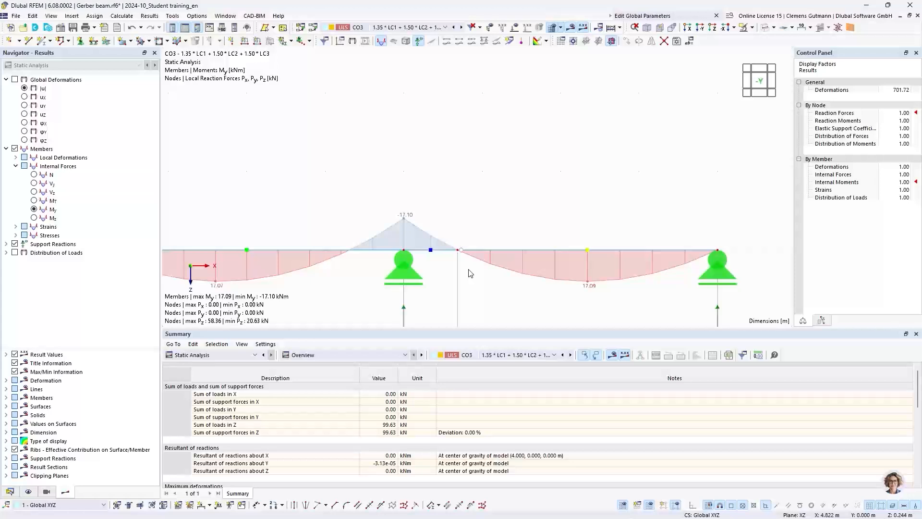
scroll(474, 239, "down", 3)
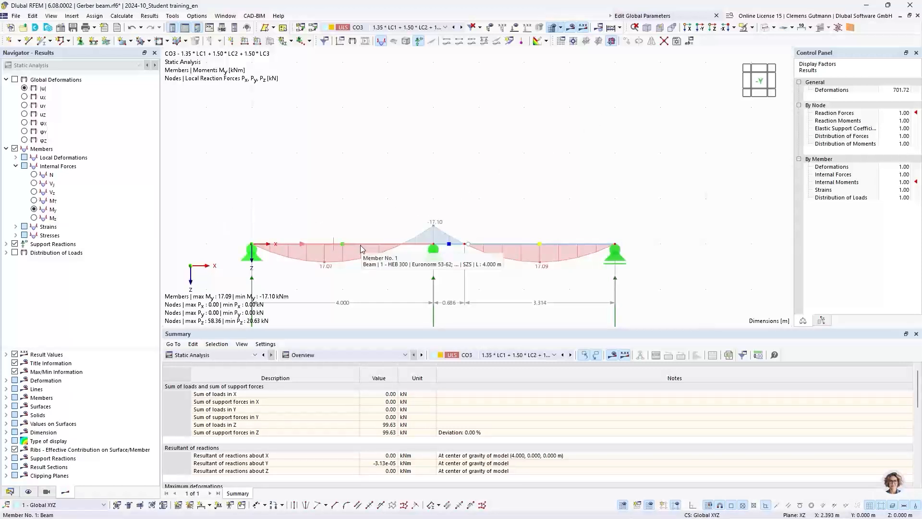
middle_click_drag(380, 279, 350, 219)
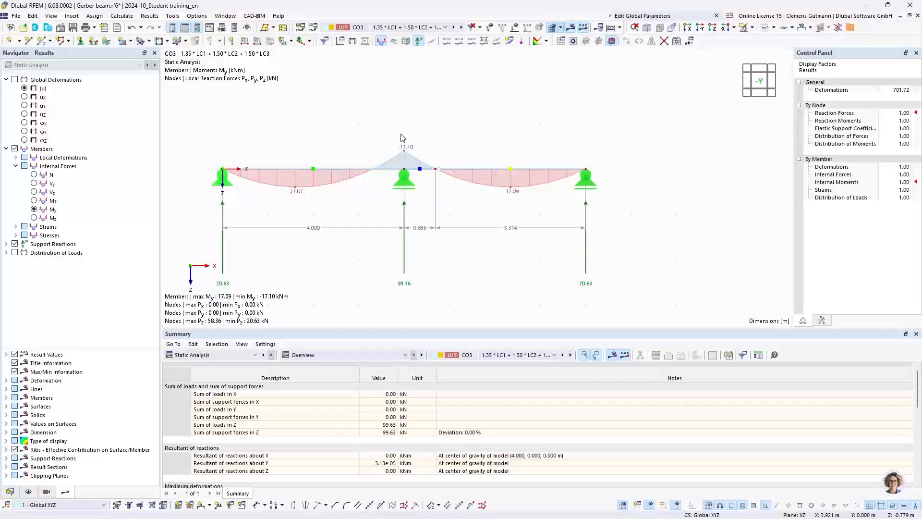
Set the global parameter FieldLength to 6 m and recalculate the moment diagram for load combination CO3
left_click(689, 42)
double_click(374, 109)
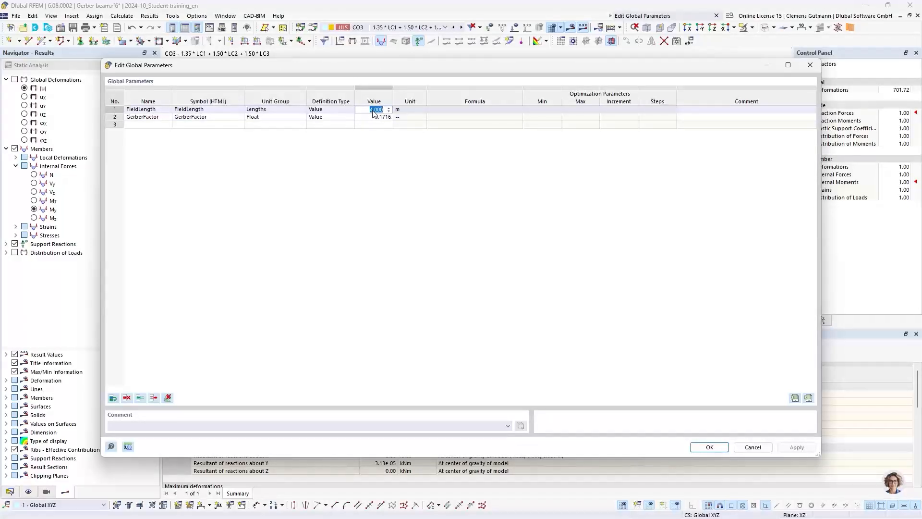
type("6")
key("Tab")
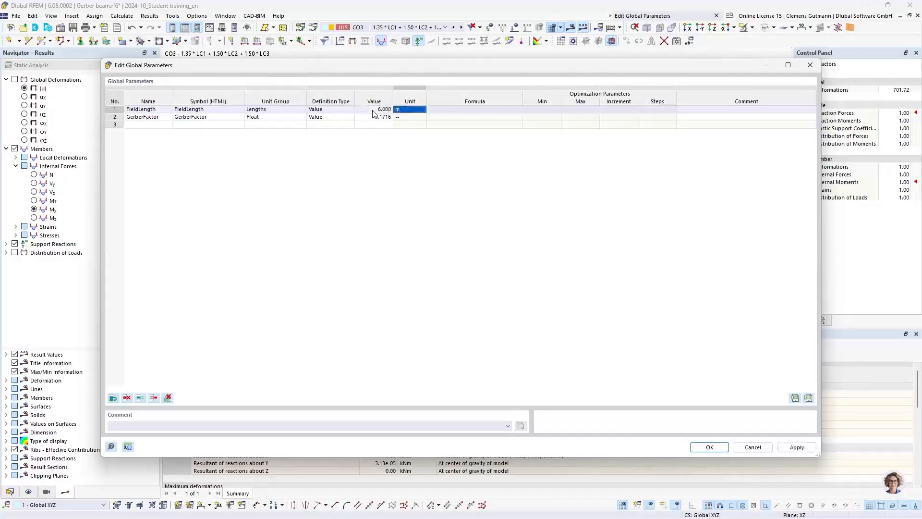
left_click(709, 448)
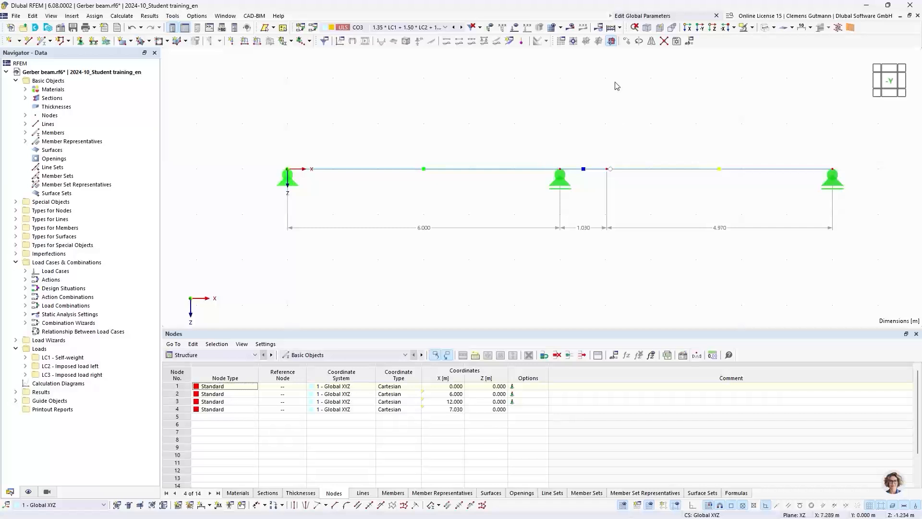
left_click(570, 26)
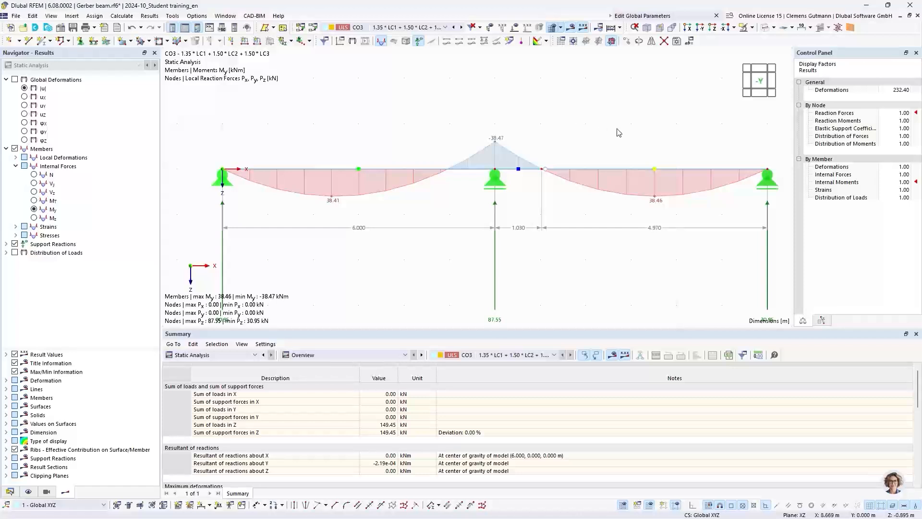
middle_click_drag(609, 126, 580, 140)
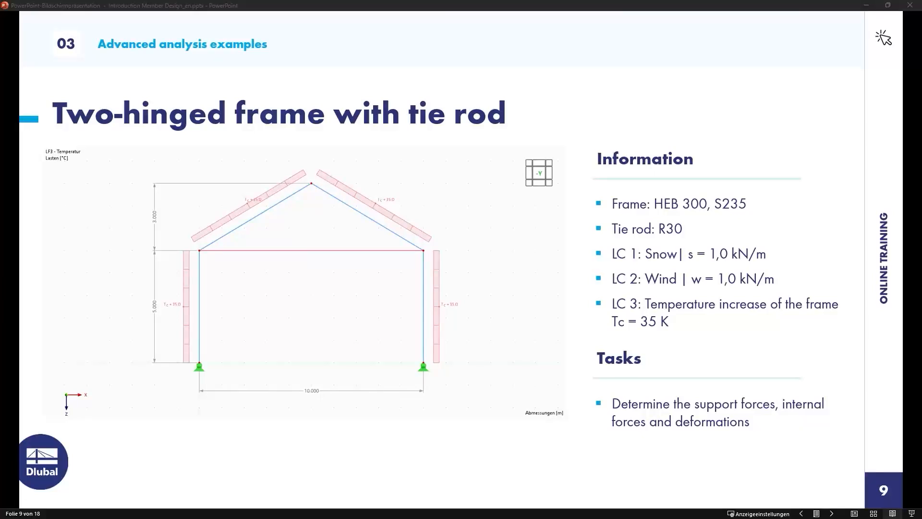
Switch back to RFEM and create a new model named Two-hinged frame of type 2D | XZ | Plane Stress
key("alt+Tab")
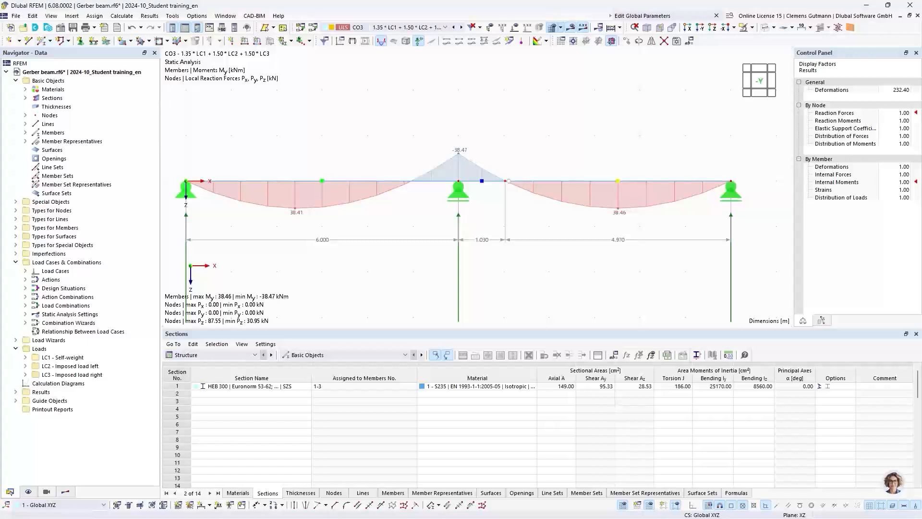
left_click(12, 29)
type("Two")
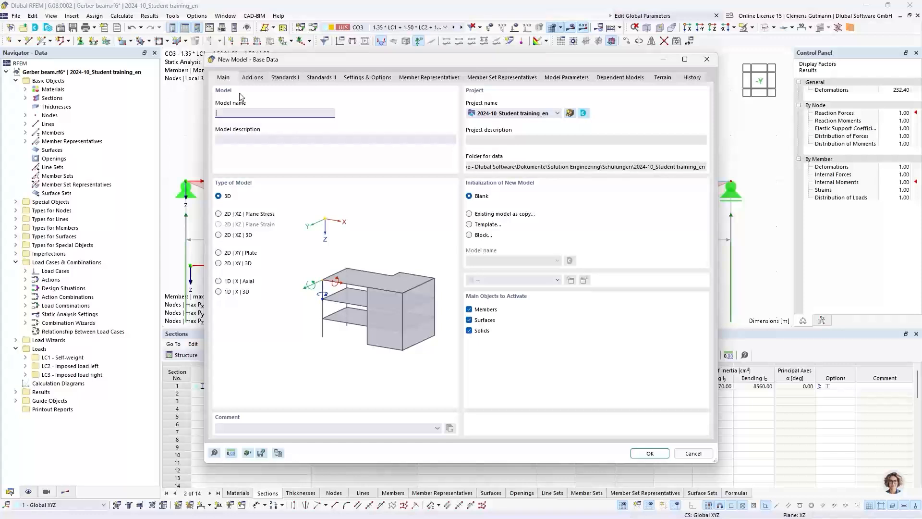
type("-hinged f")
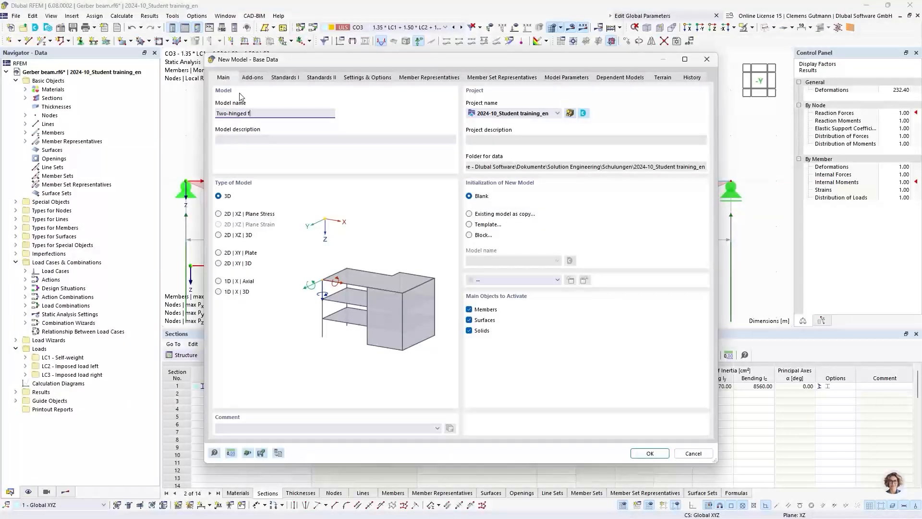
type("rame")
key("Tab")
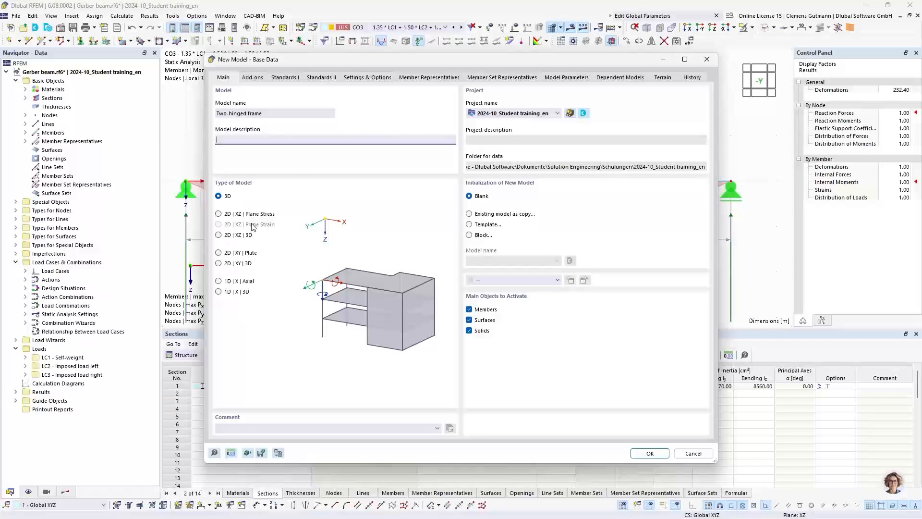
left_click(218, 214)
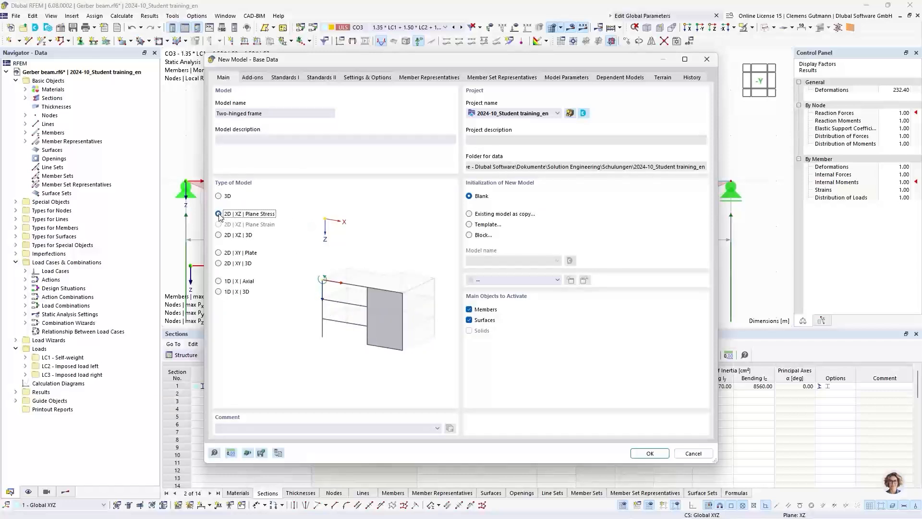
left_click(640, 452)
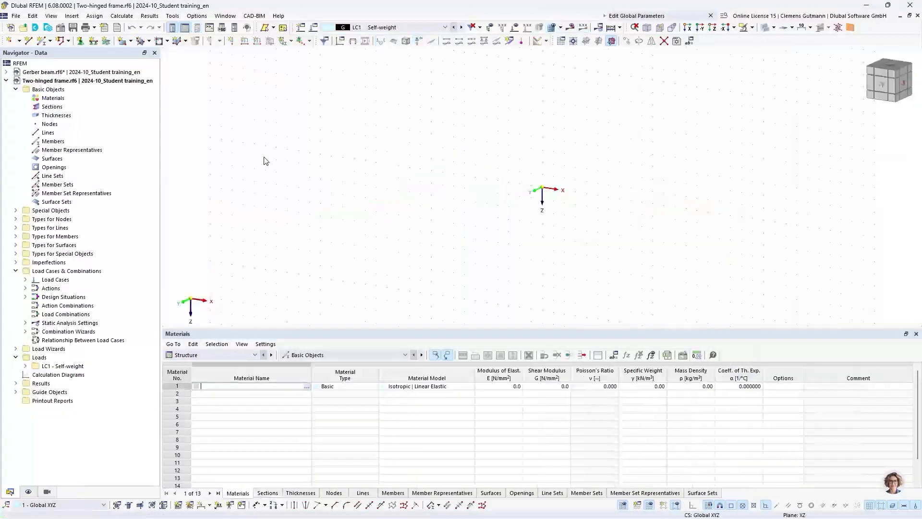
Define material 1 as S235 | EN 1993-1-1:2005-05
left_click(886, 87)
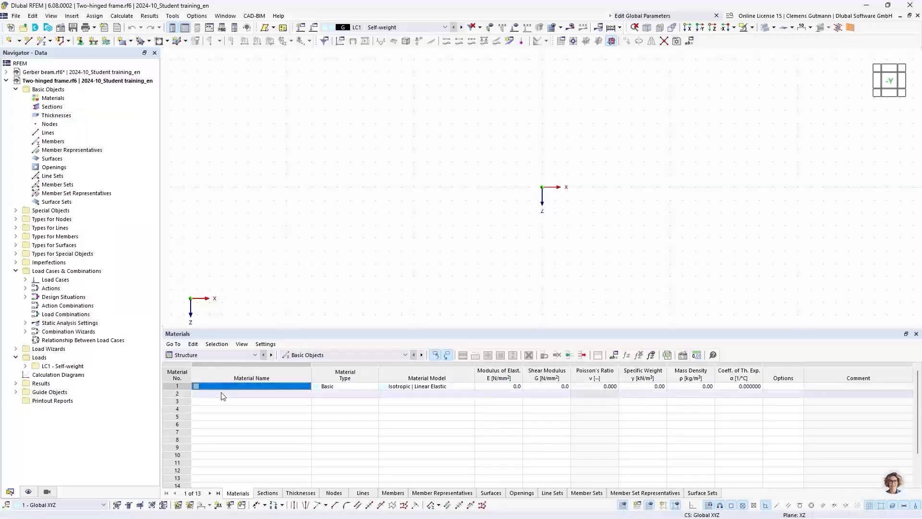
left_click(253, 391)
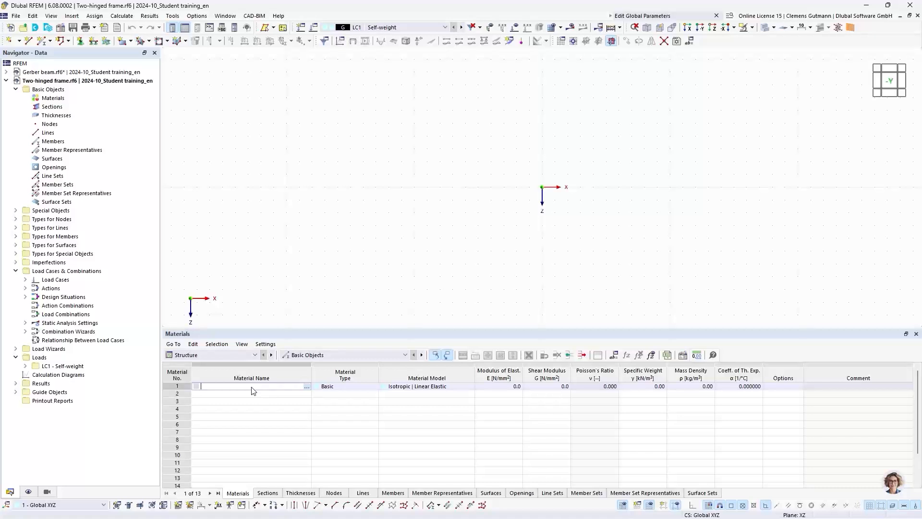
type("S2")
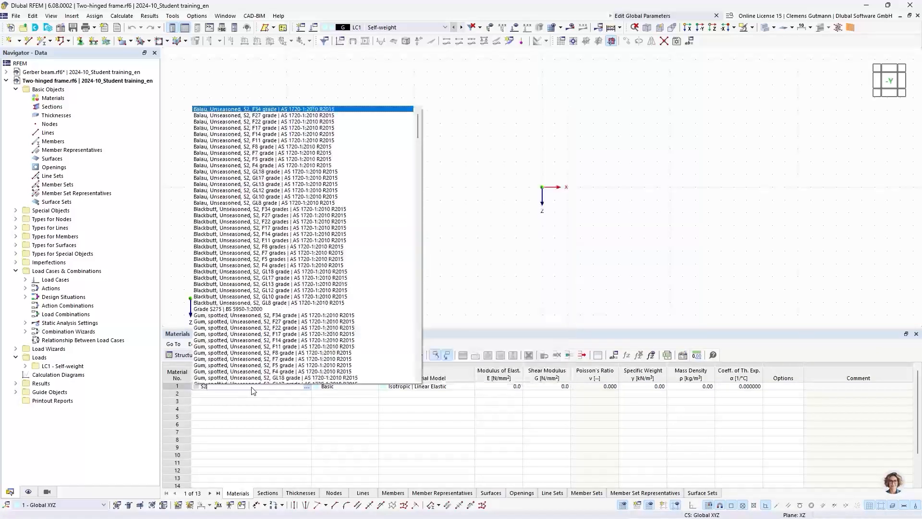
type("35")
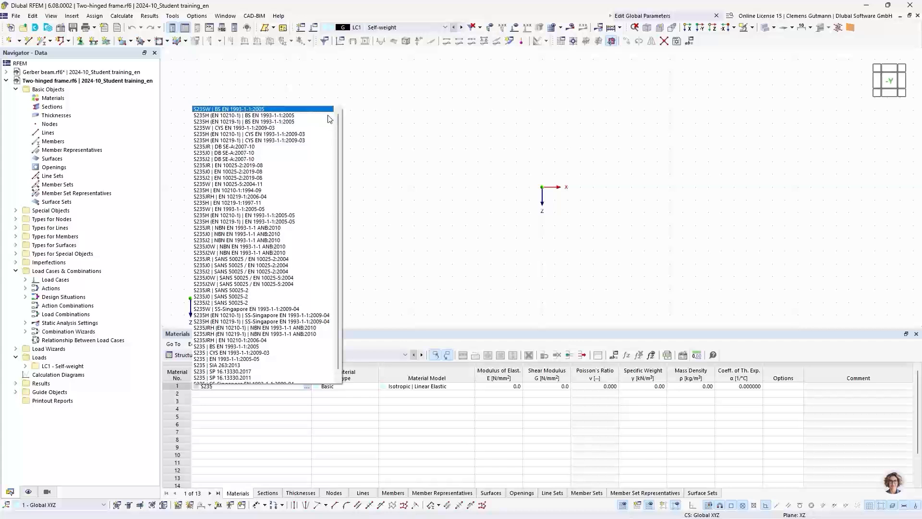
scroll(255, 266, "down", 1)
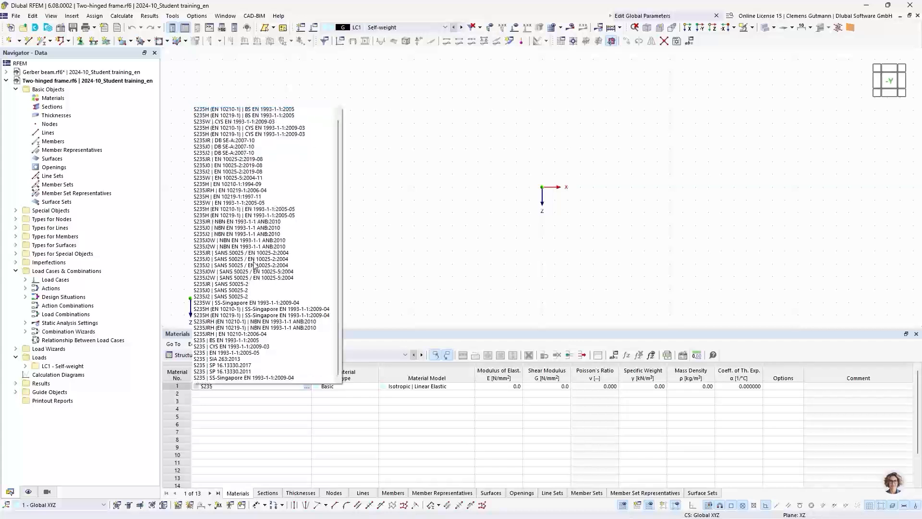
left_click(217, 353)
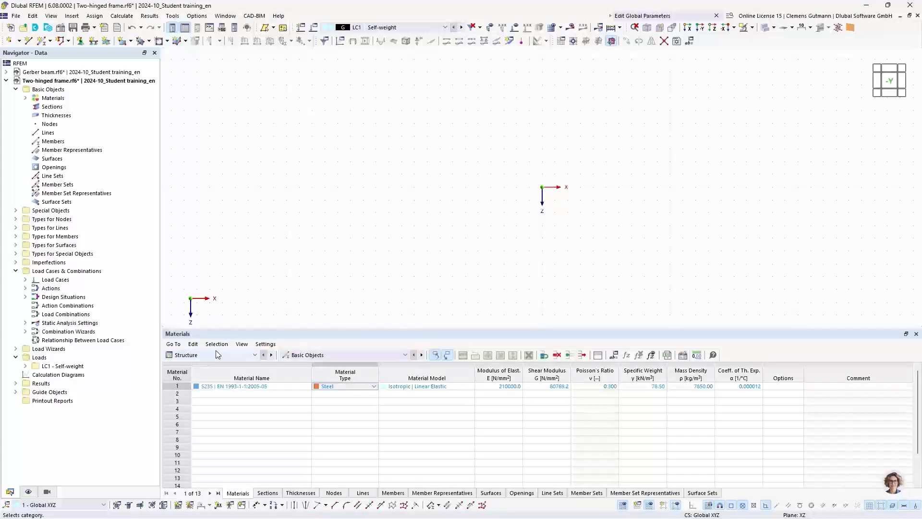
Define section 1 as HEB 300 | Euronorm 53-62; DIN 1025-2 | SZS
left_click(268, 494)
left_click(204, 387)
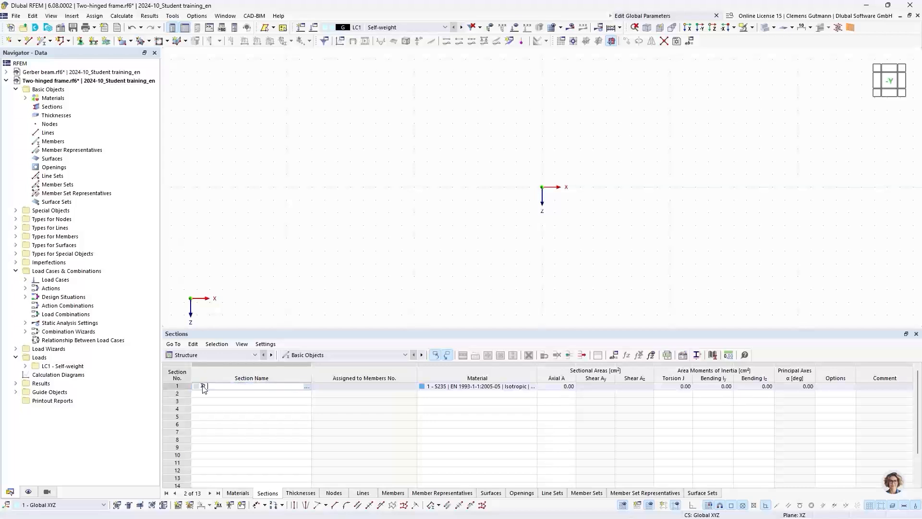
type("H")
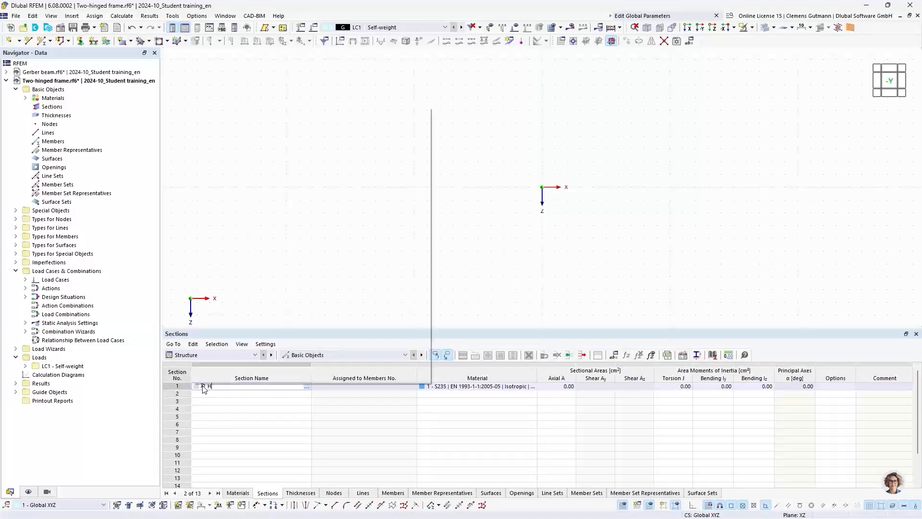
type("EB 300")
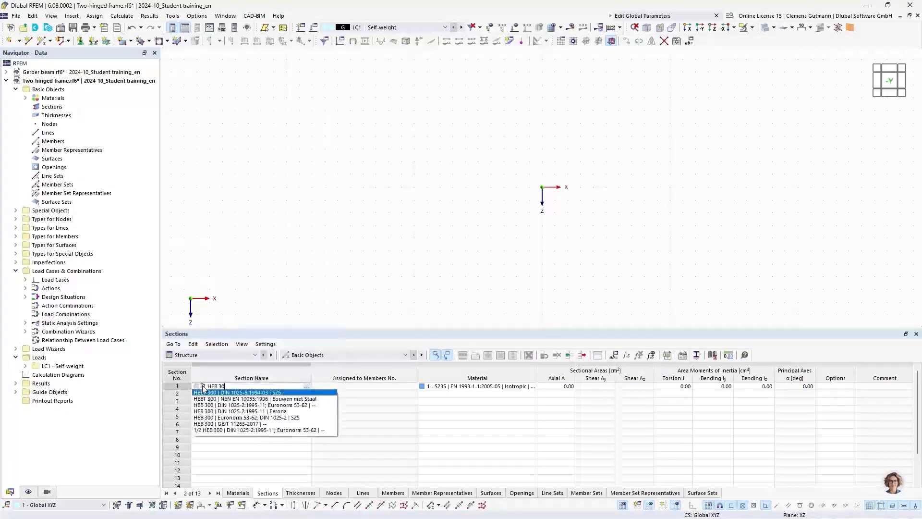
left_click(229, 417)
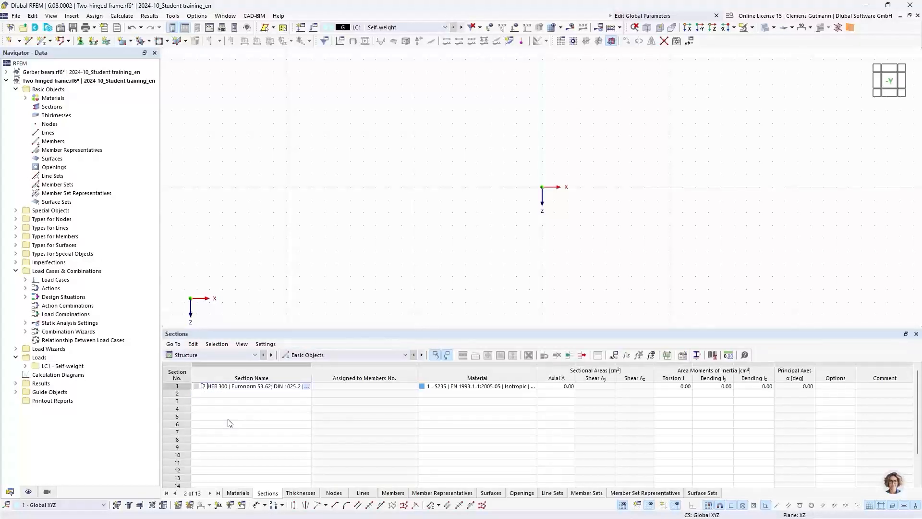
key("Return")
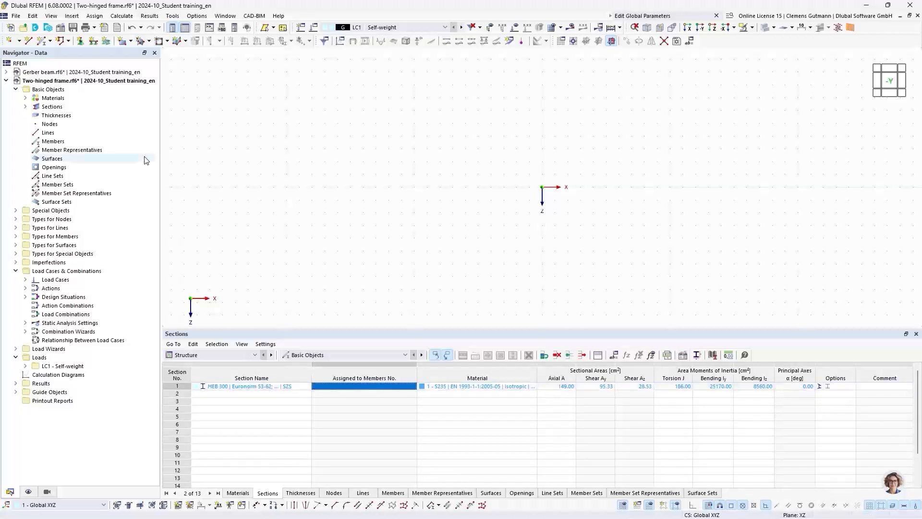
Create section 2 as a parametric round bar with a diameter of 30 mm in material S235
right_click(55, 109)
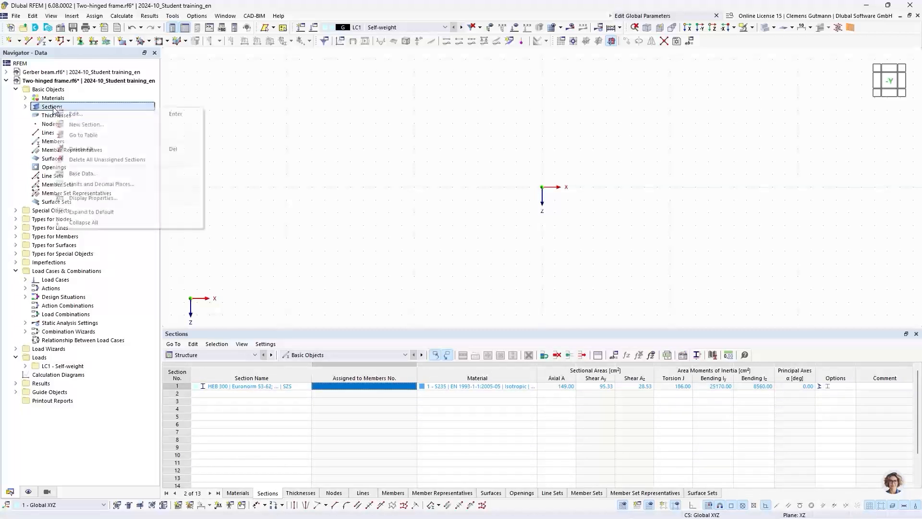
left_click(80, 125)
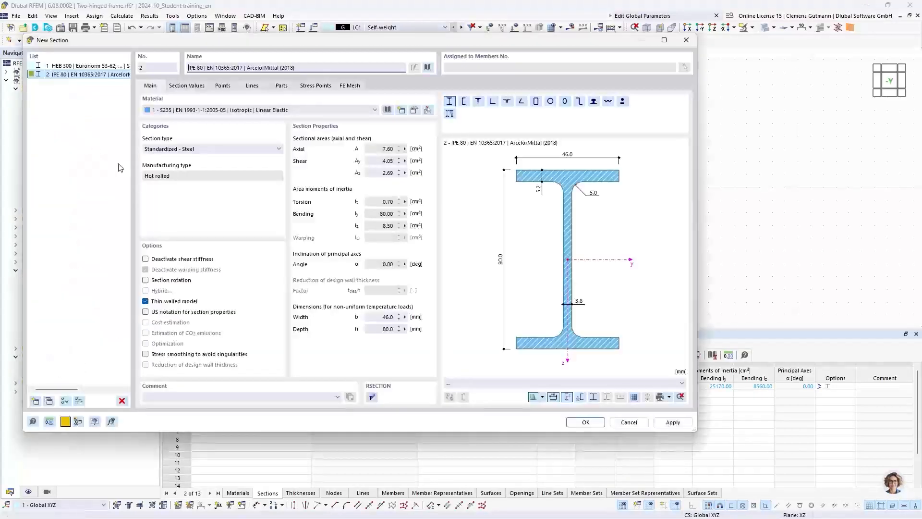
left_click(427, 68)
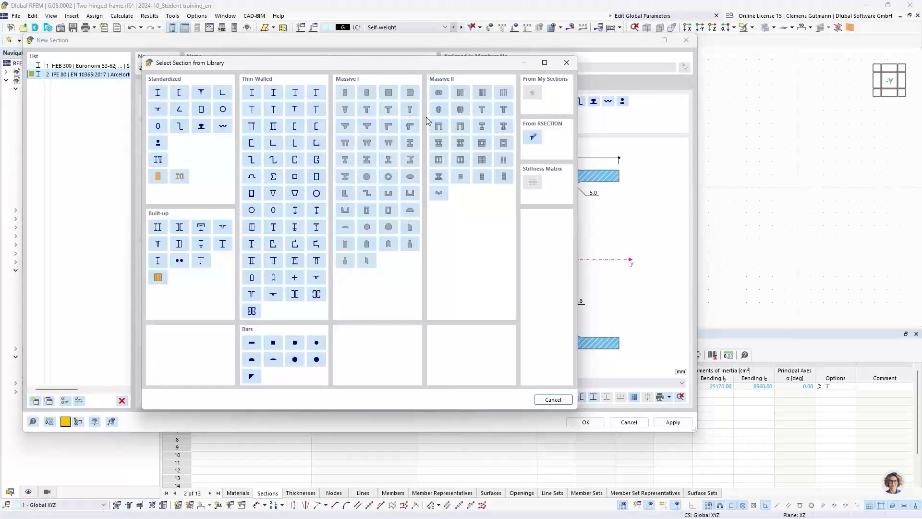
left_click(321, 347)
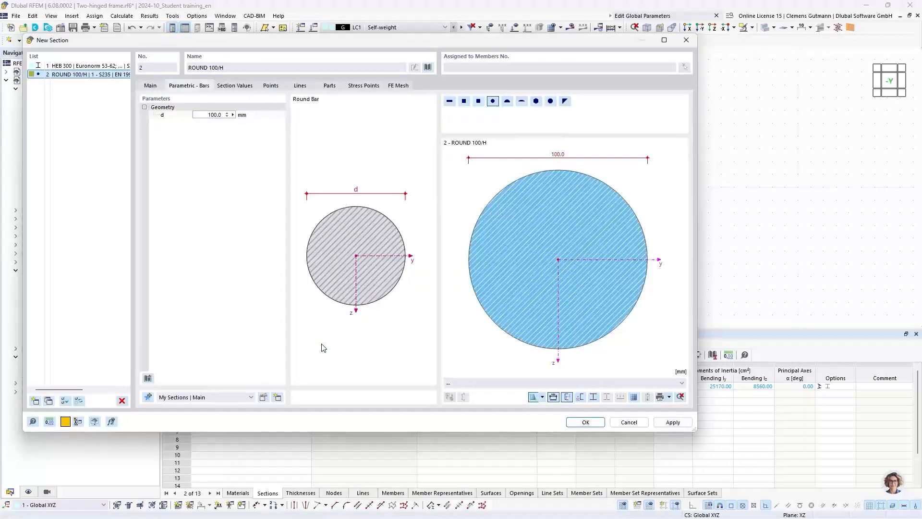
key("ctrl+a")
type("30")
key("Return")
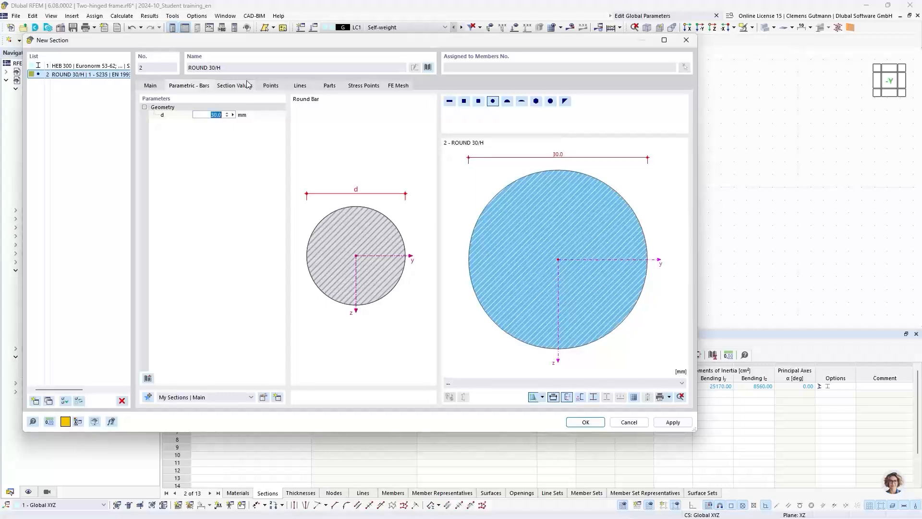
left_click(577, 422)
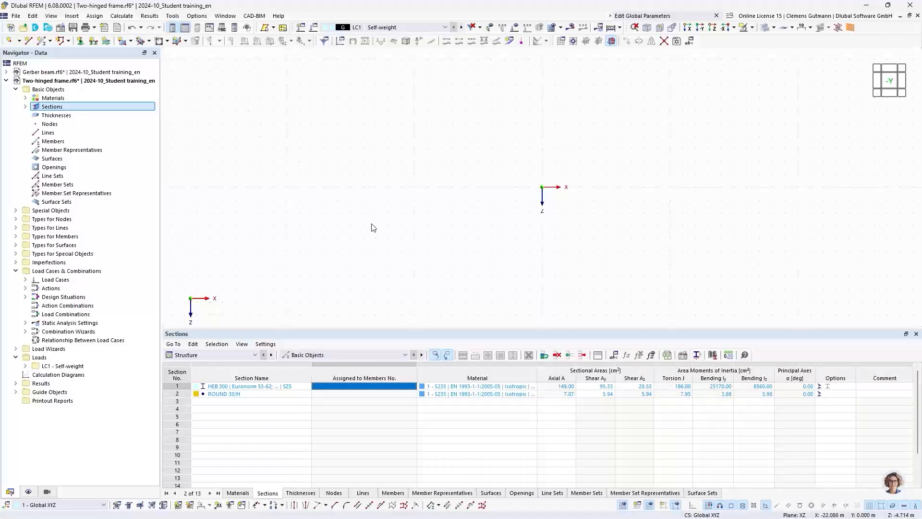
Draw continuous HEB 300 beam members from the origin to X 0, Z -5 m and on to X 5 m, Z -8 m
middle_click_drag(610, 189, 373, 236)
left_click(51, 42)
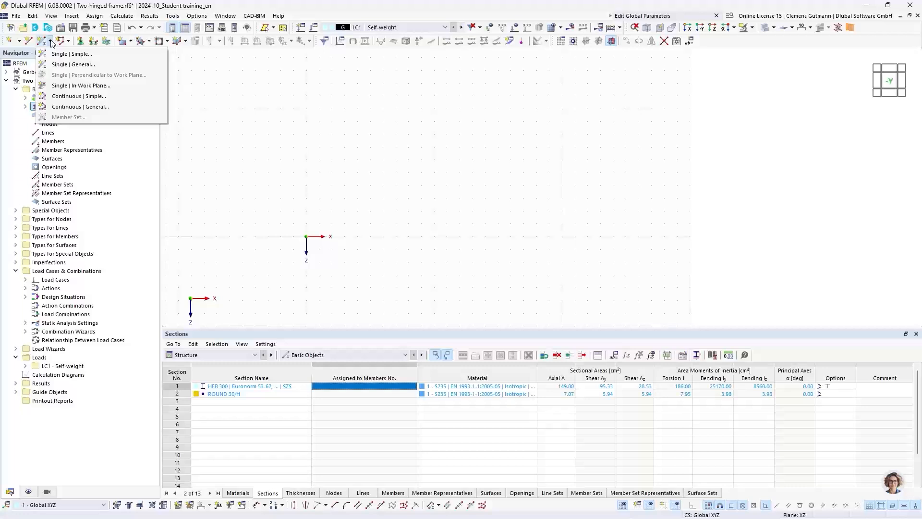
left_click(87, 96)
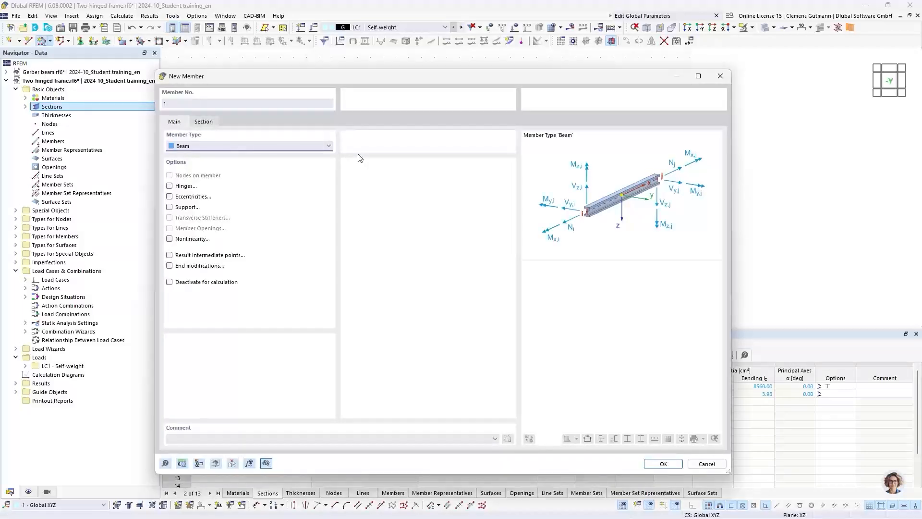
left_click(665, 464)
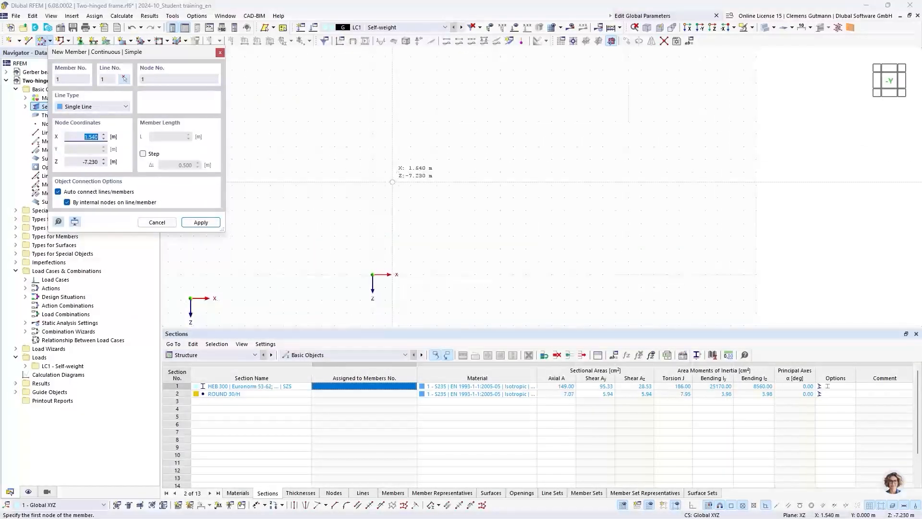
left_click(372, 274)
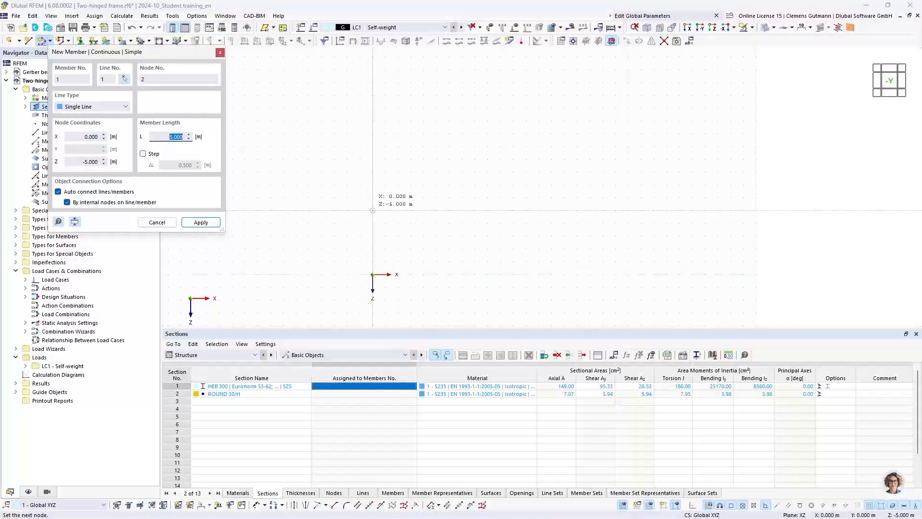
left_click(372, 210)
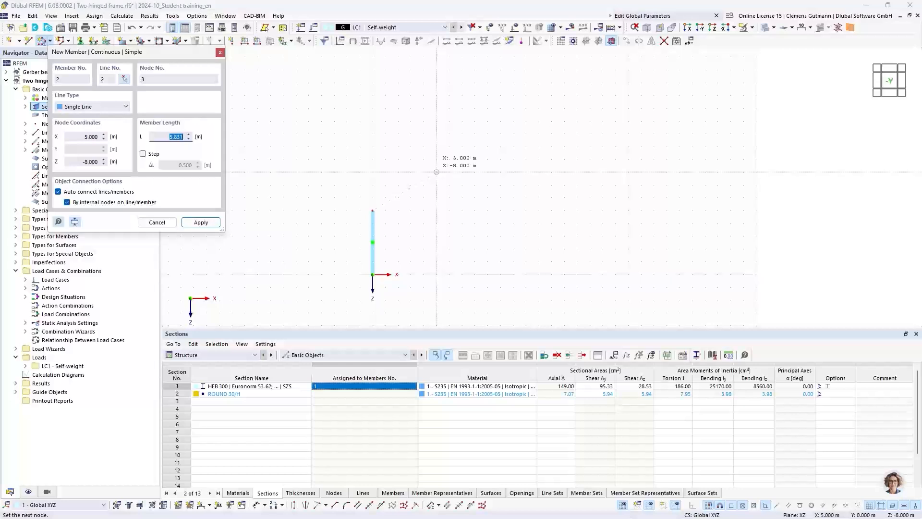
left_click(436, 172)
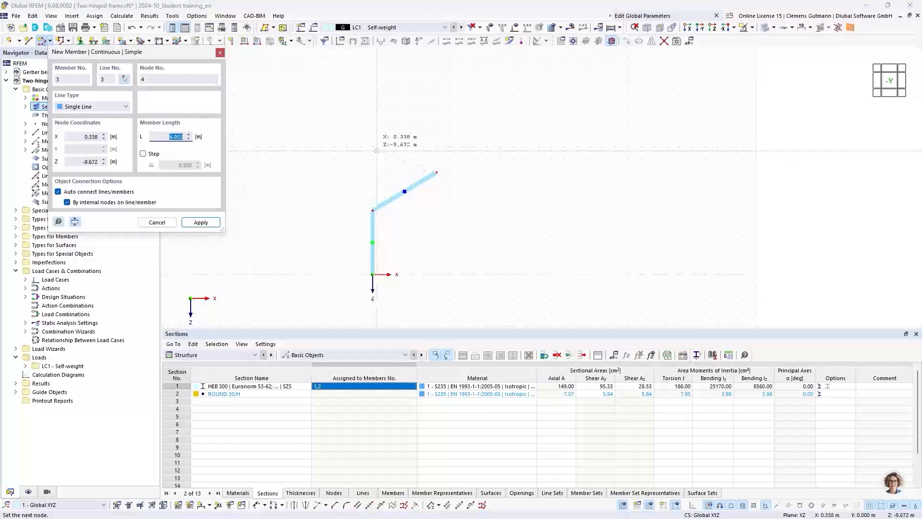
key("Escape")
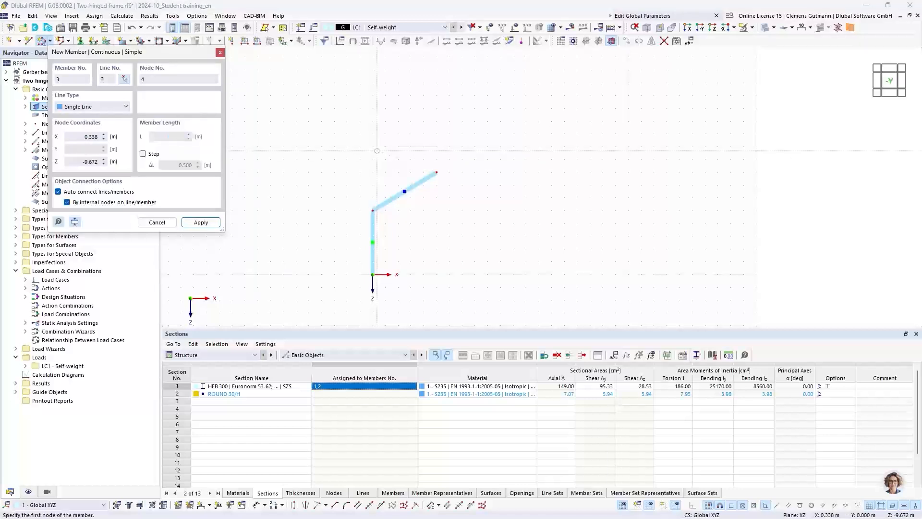
key("Escape")
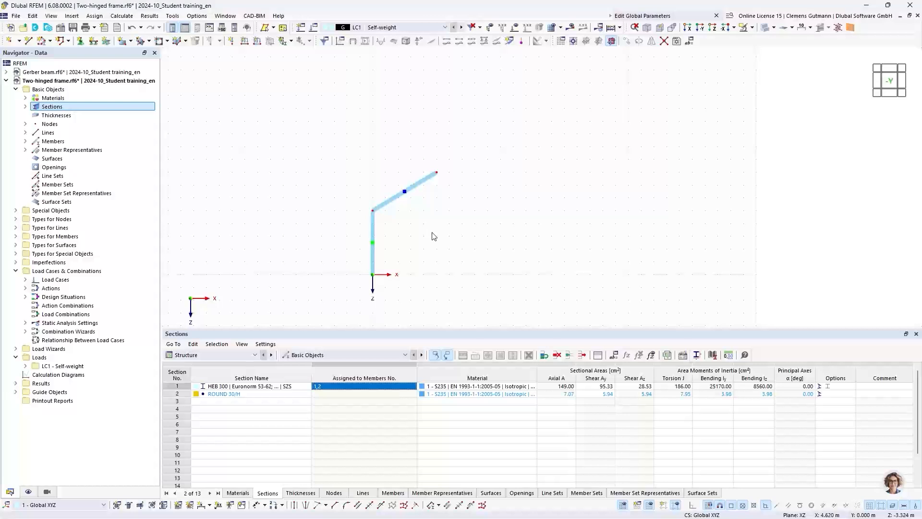
Mirror the column and rafter as a copy about the YZ plane through the ridge node at X 5 m, Z -8 m
middle_click_drag(430, 232, 391, 211)
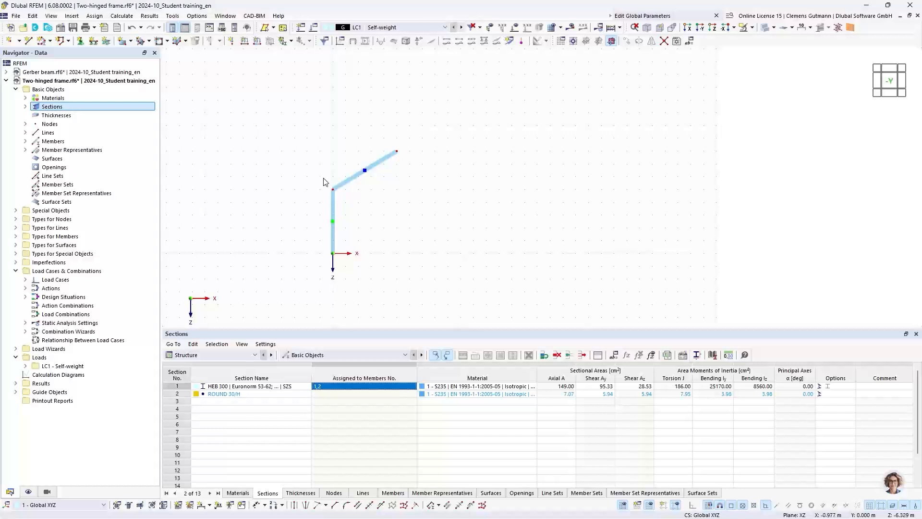
left_click_drag(294, 121, 426, 290)
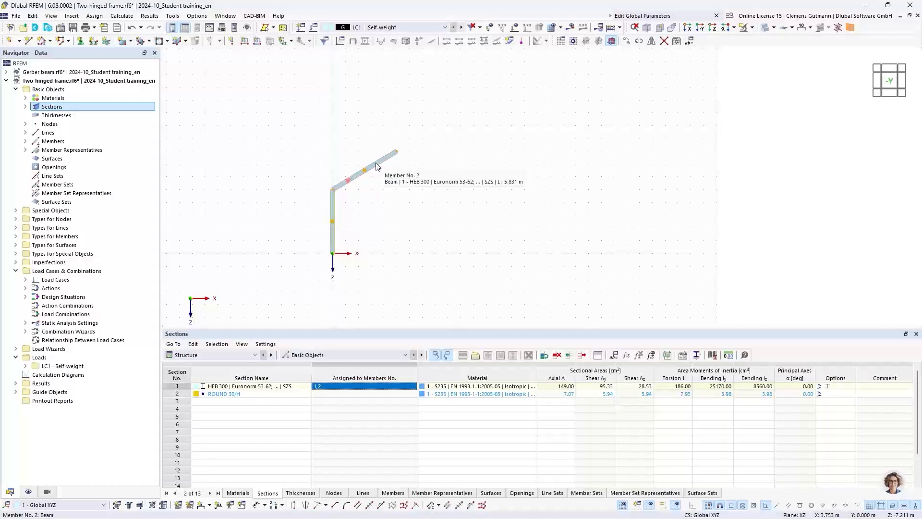
left_click(287, 122)
left_click_drag(281, 108, 444, 290)
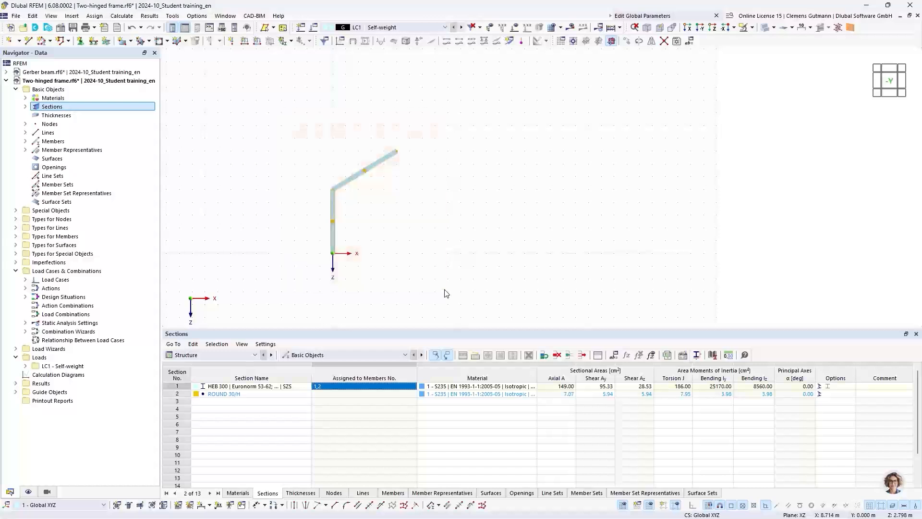
right_click(379, 166)
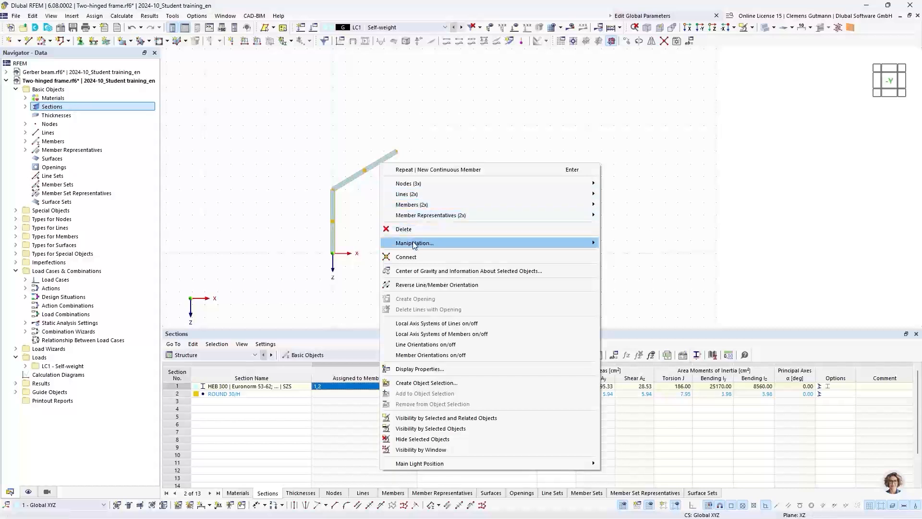
mouse_move(414, 244)
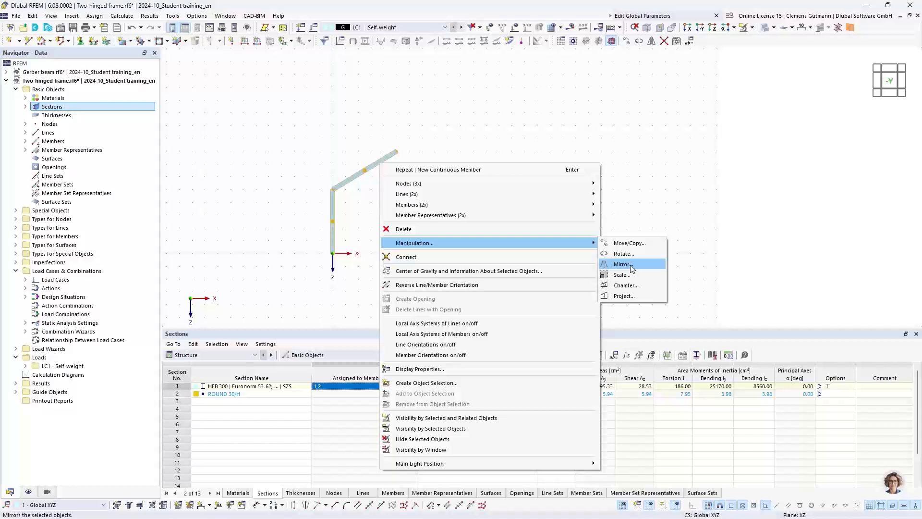
left_click(622, 264)
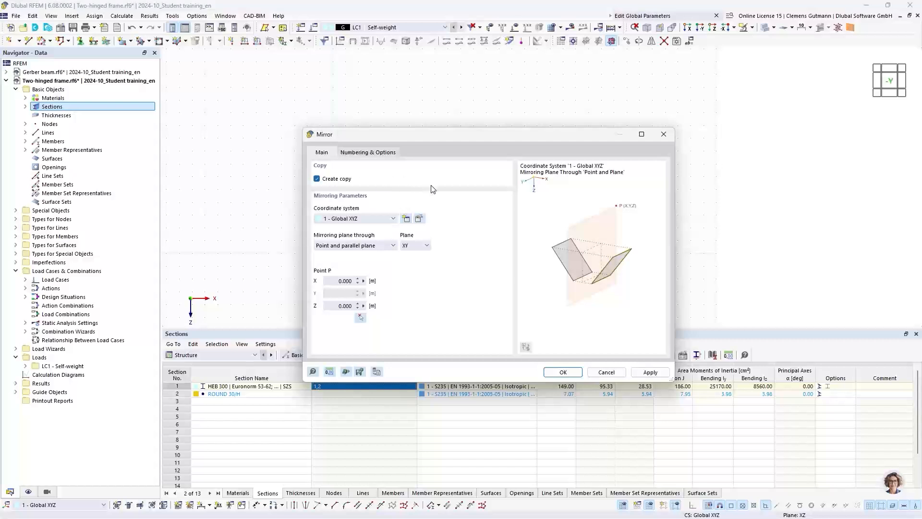
left_click(418, 251)
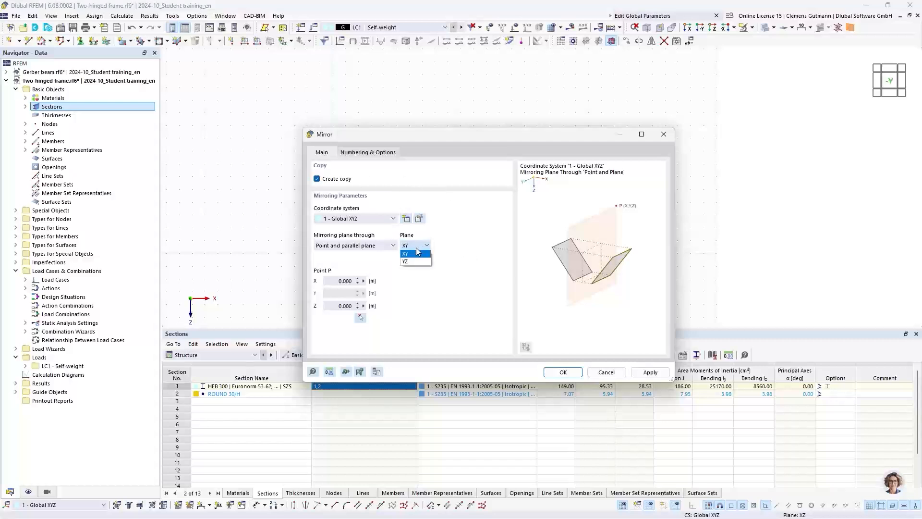
left_click(412, 262)
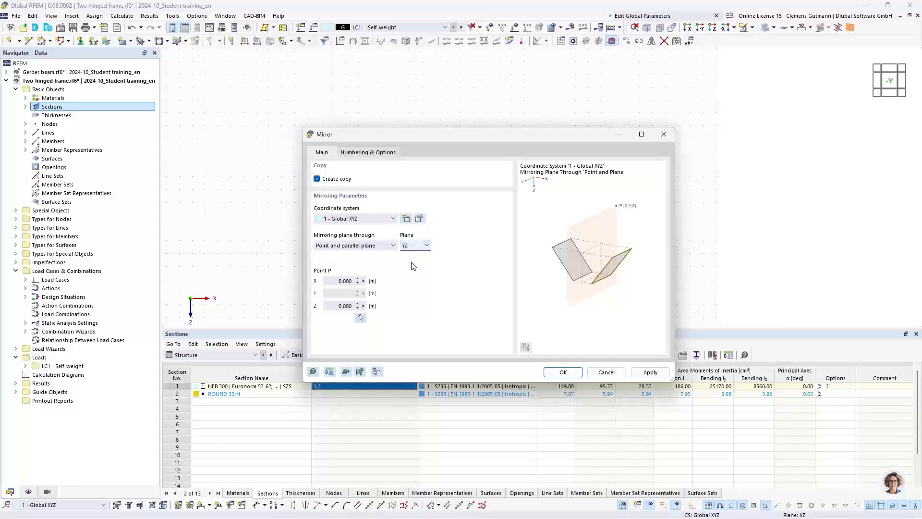
left_click(361, 318)
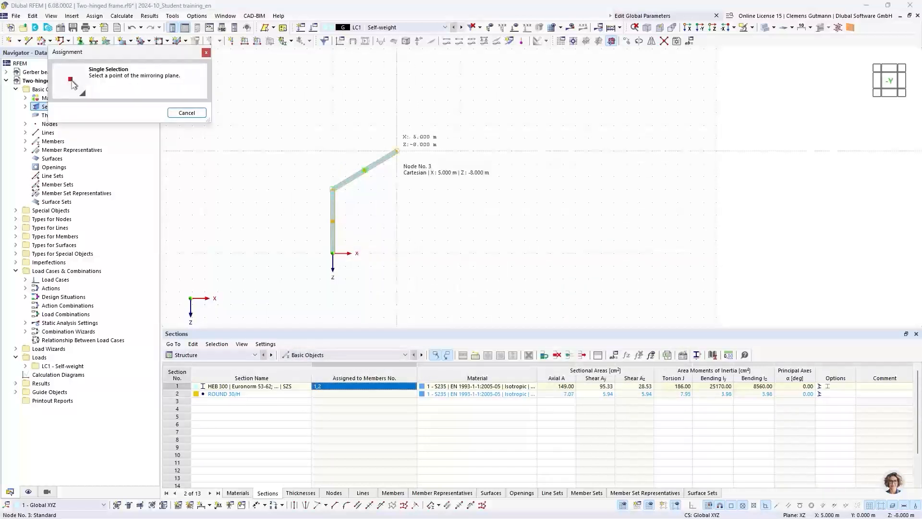
left_click(396, 150)
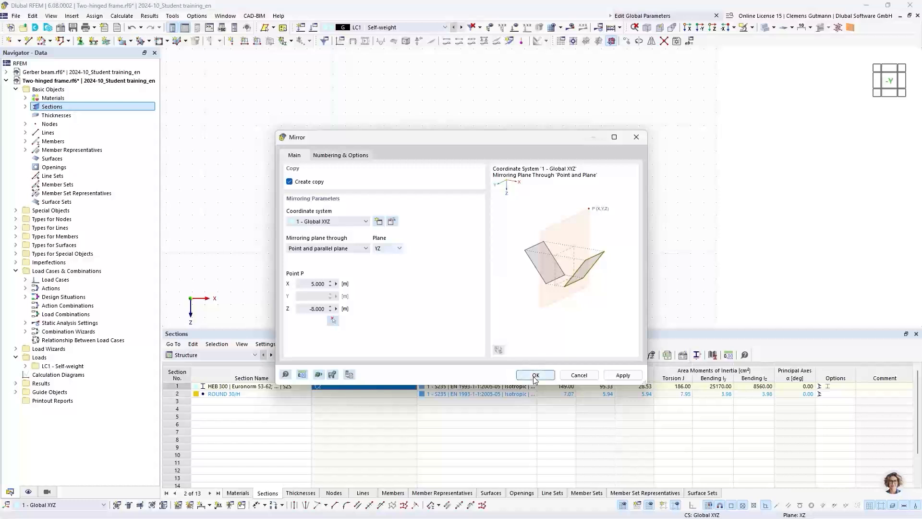
left_click(535, 376)
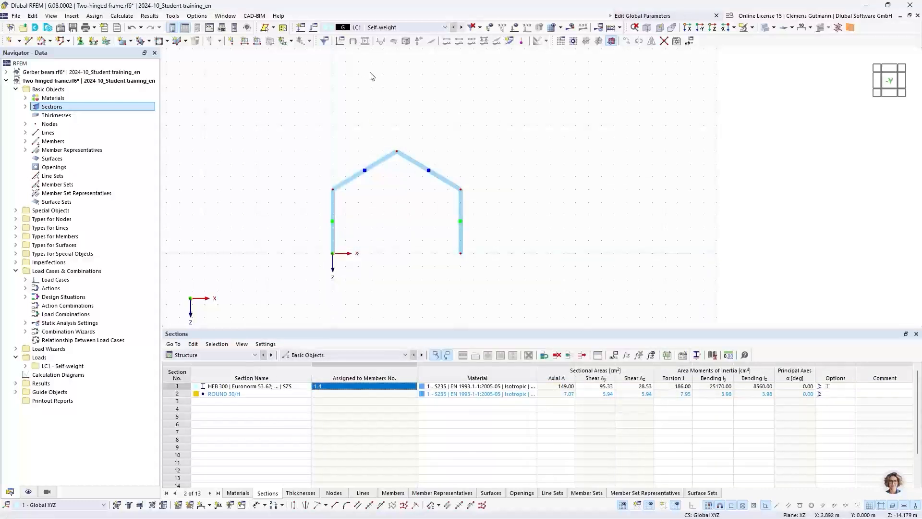
Draw a single beam member with section 2 - ROUND 30/H between the eaves nodes, from X 0 to X 10 m at Z -5 m
mouse_move(363, 177)
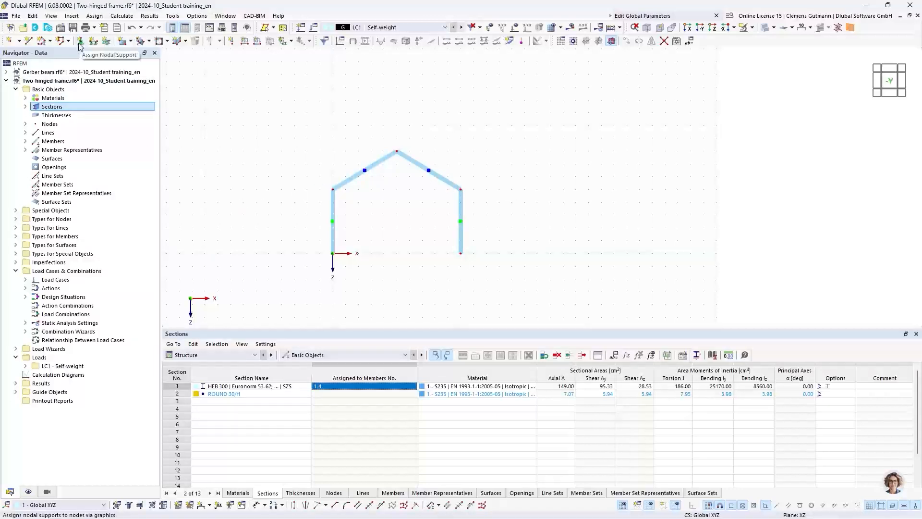
left_click(50, 40)
left_click(56, 55)
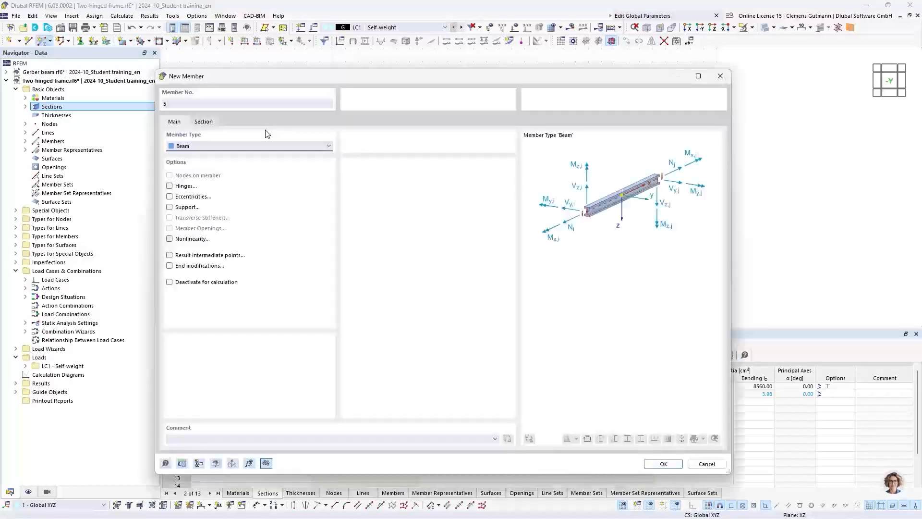
left_click(212, 122)
left_click(232, 359)
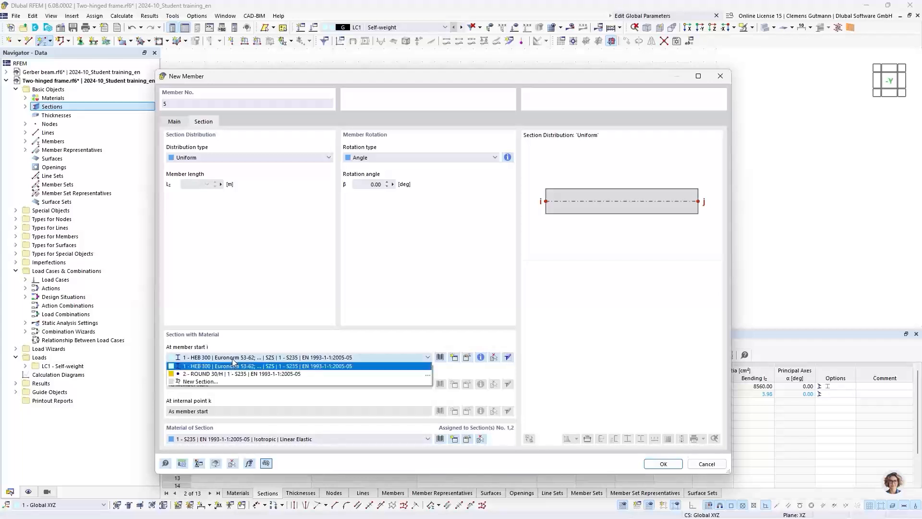
left_click(225, 374)
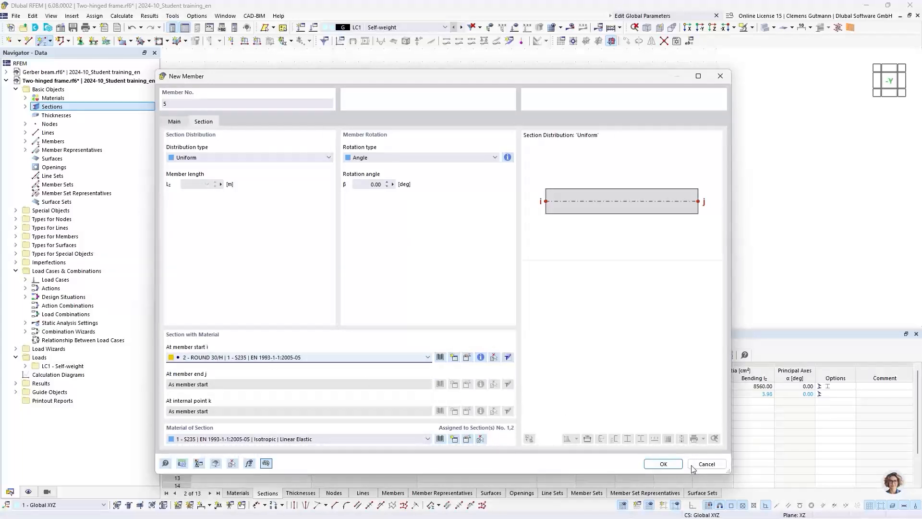
left_click(662, 463)
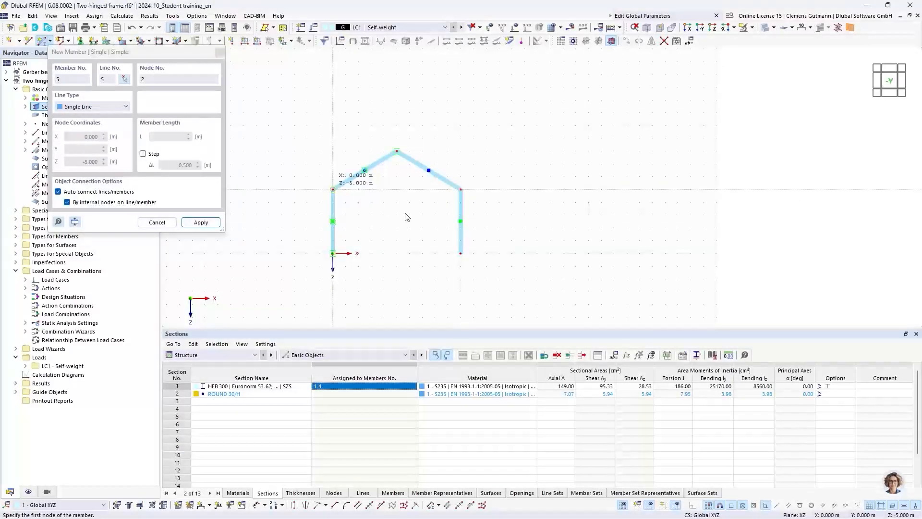
left_click(334, 189)
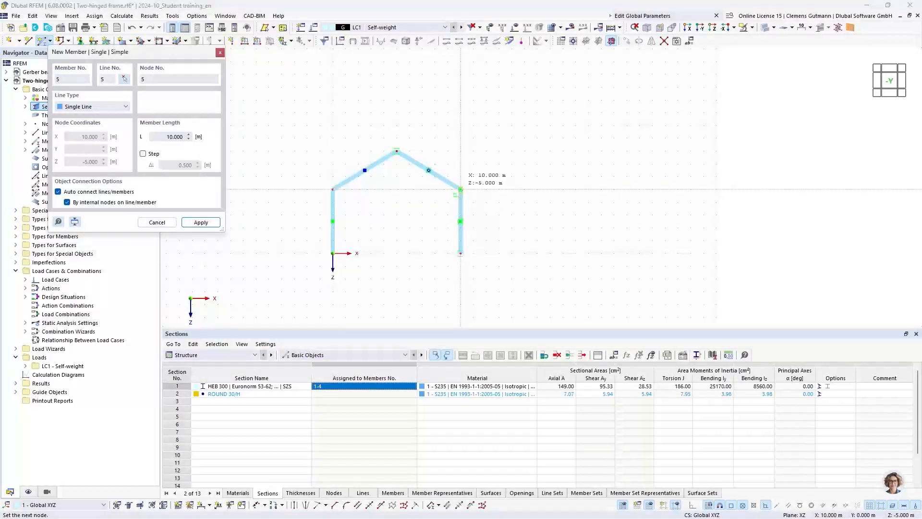
left_click(461, 189)
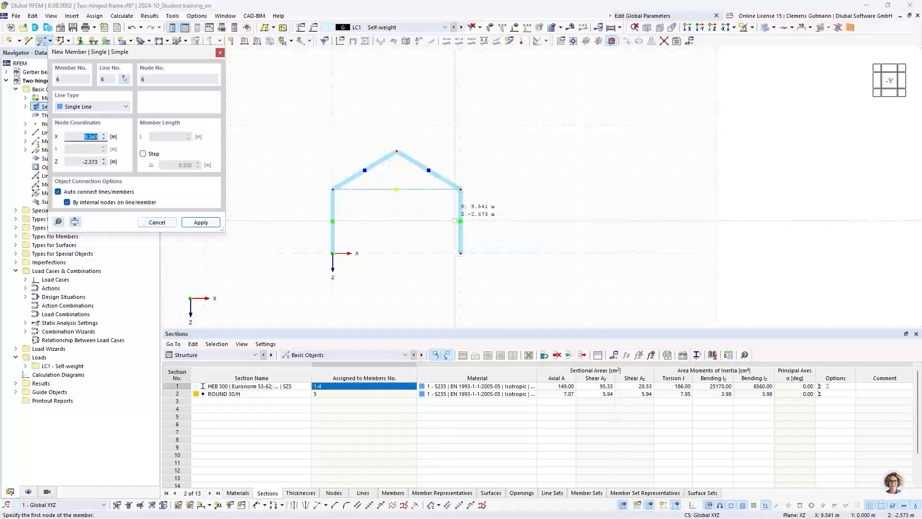
key("Escape")
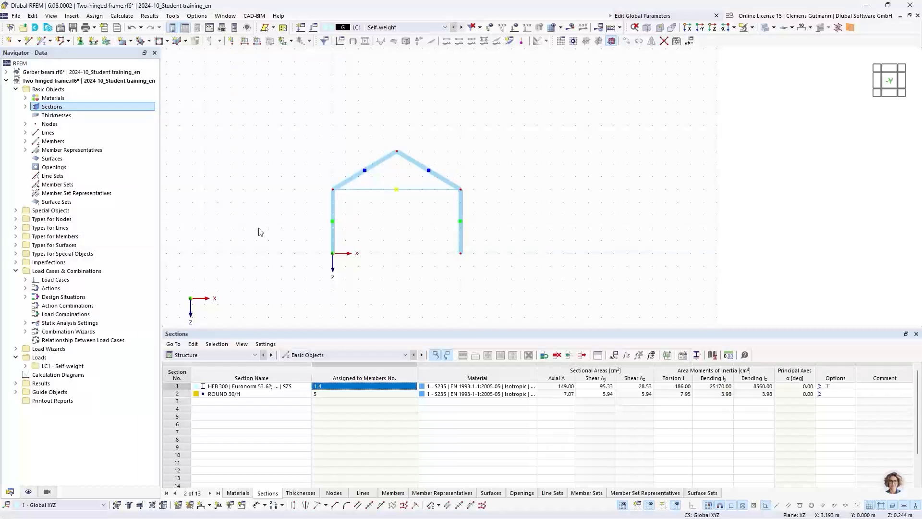
Assign the Hinged nodal support to the base nodes of both columns, nodes 1 and 4
left_click(16, 219)
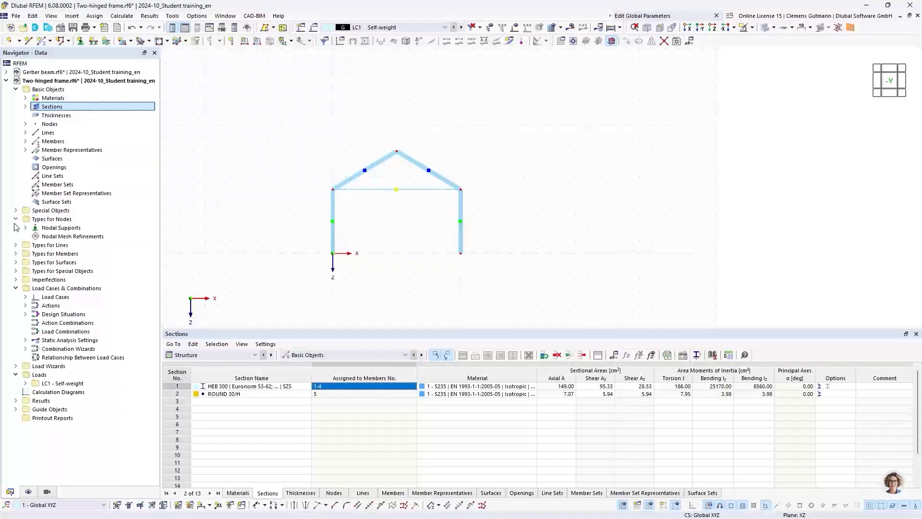
left_click(83, 42)
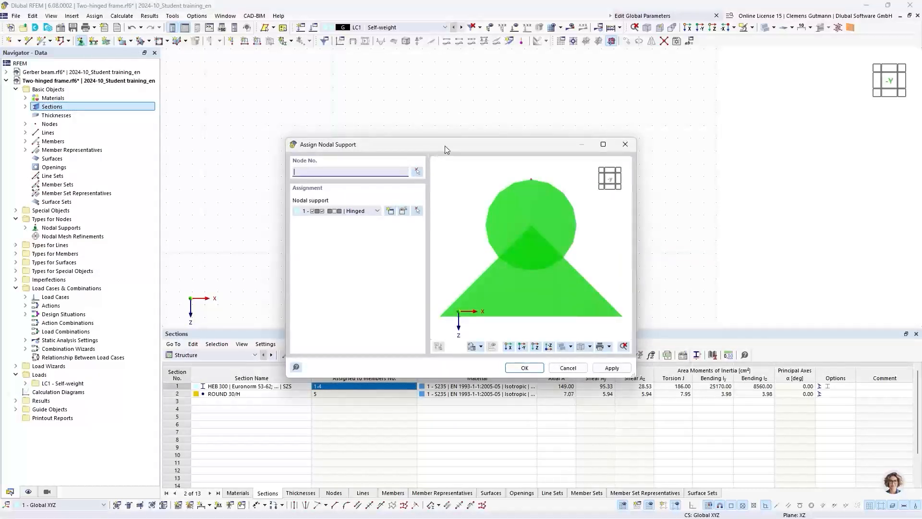
left_click_drag(445, 146, 579, 128)
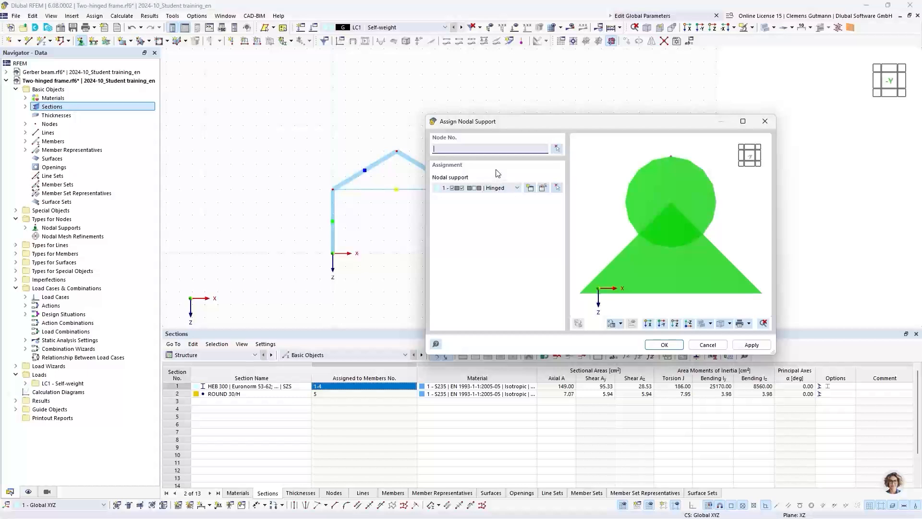
left_click(464, 189)
left_click(463, 196)
left_click(557, 148)
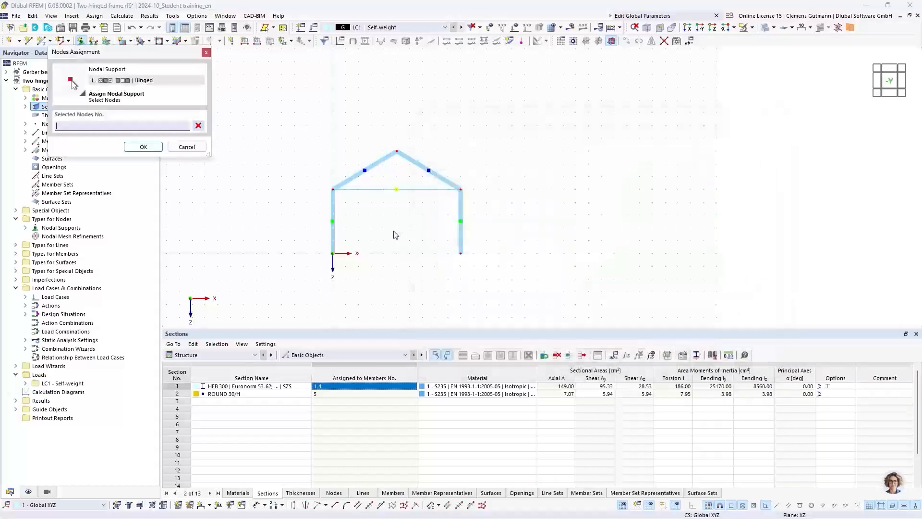
left_click_drag(378, 272, 504, 277)
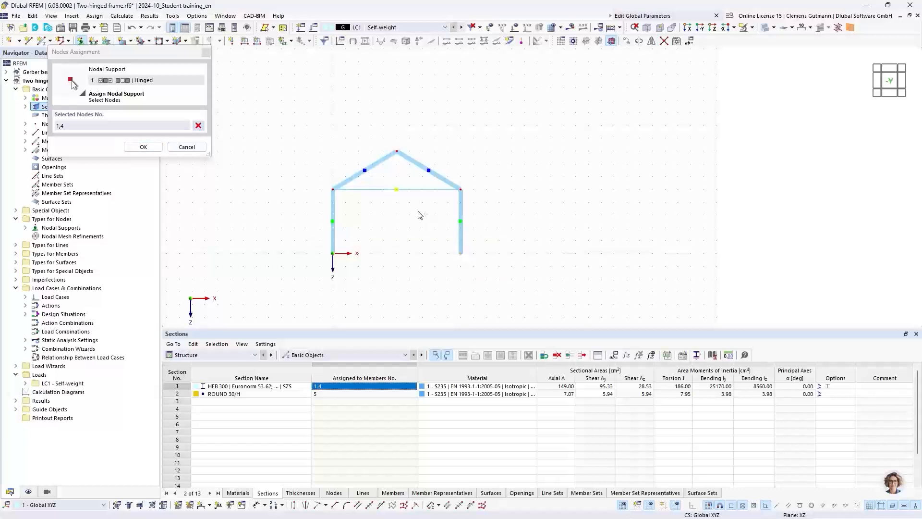
left_click(144, 147)
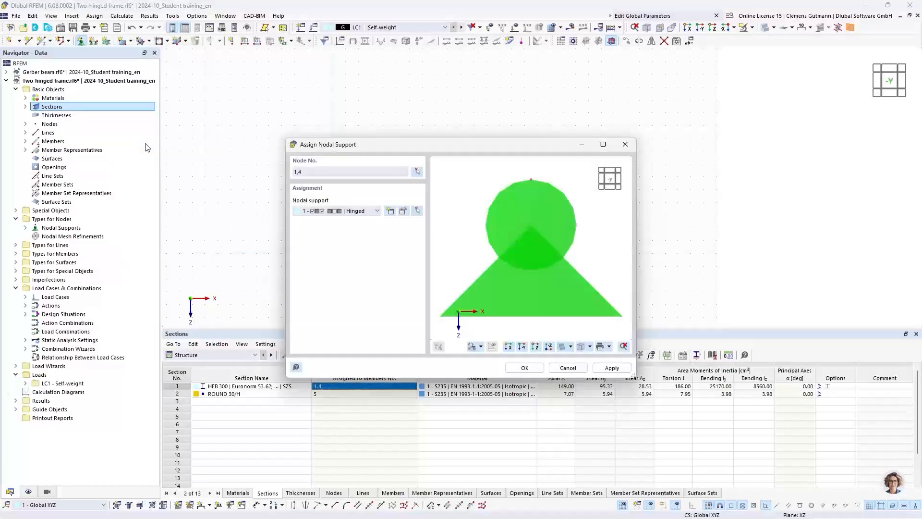
left_click(524, 368)
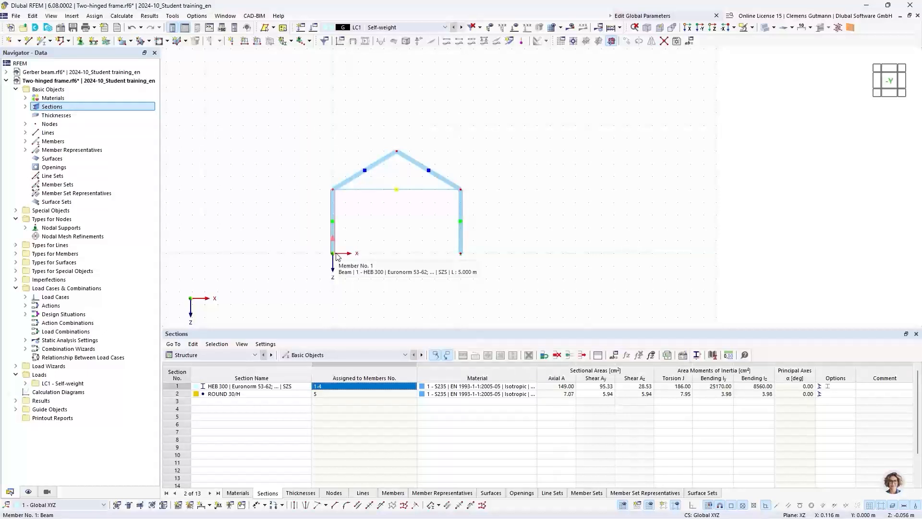
Change the member type of the horizontal round-bar tie rod to Tension
double_click(375, 195)
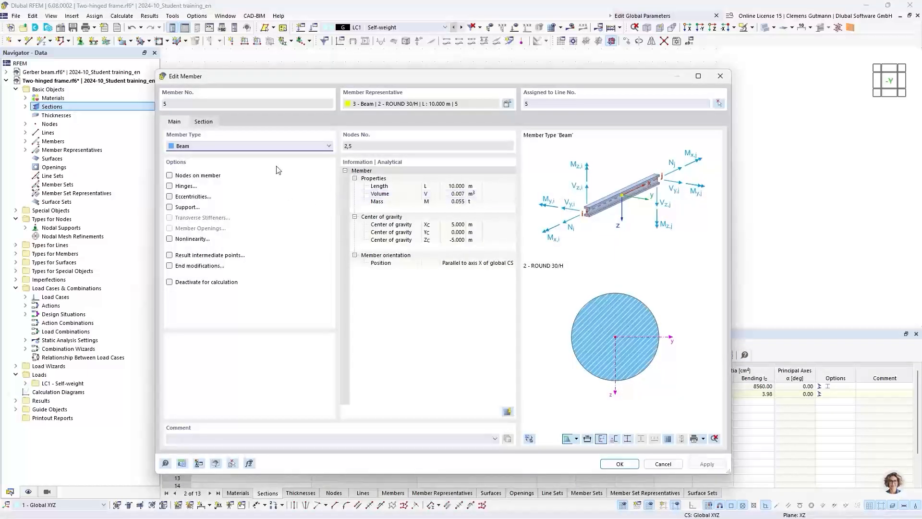
left_click(212, 147)
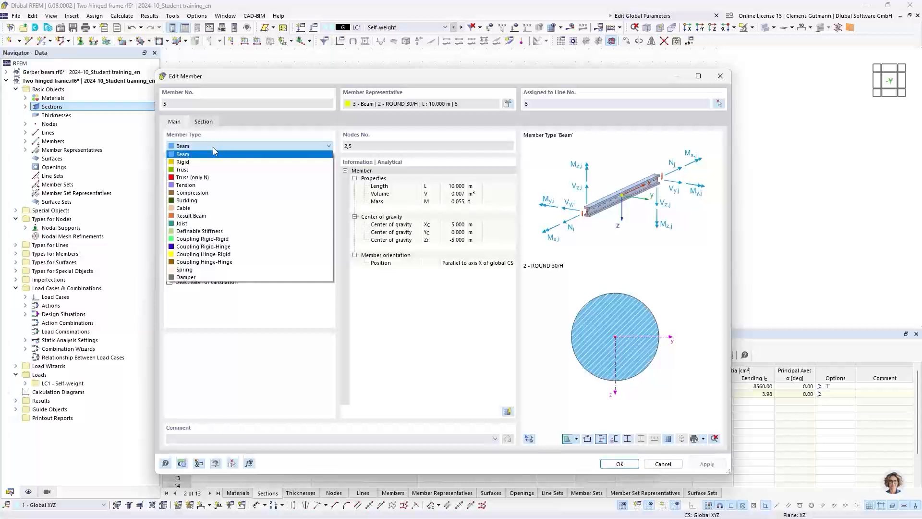
left_click(185, 185)
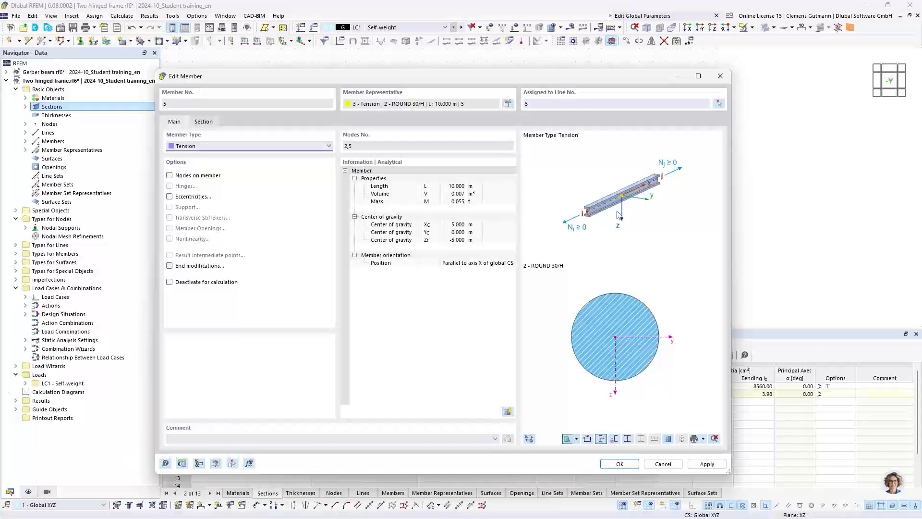
left_click(621, 464)
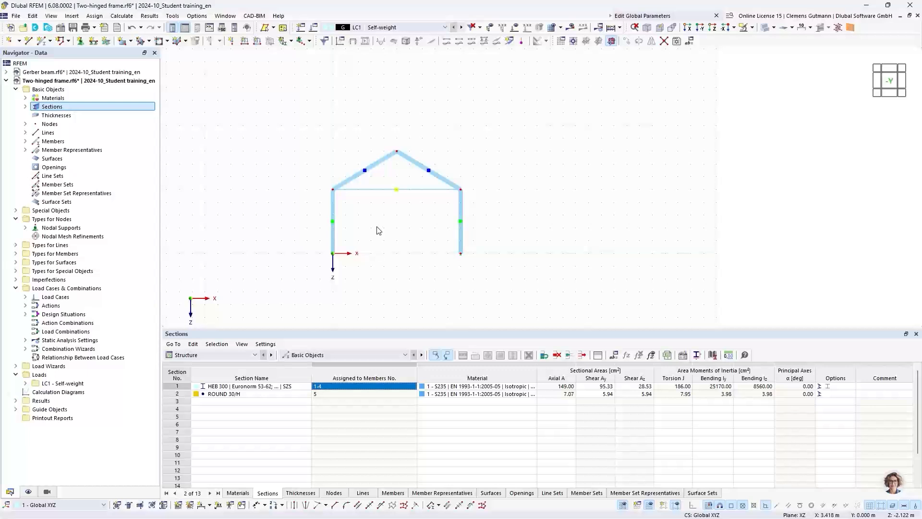
Enlarge the displayed size of the nodal support symbols at the column bases
scroll(465, 254, "up", 1)
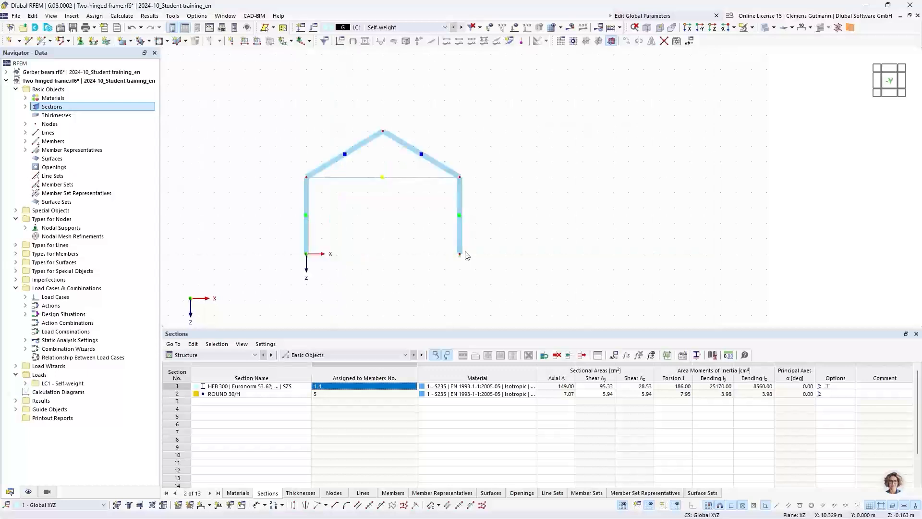
scroll(464, 255, "up", 4)
right_click(458, 258)
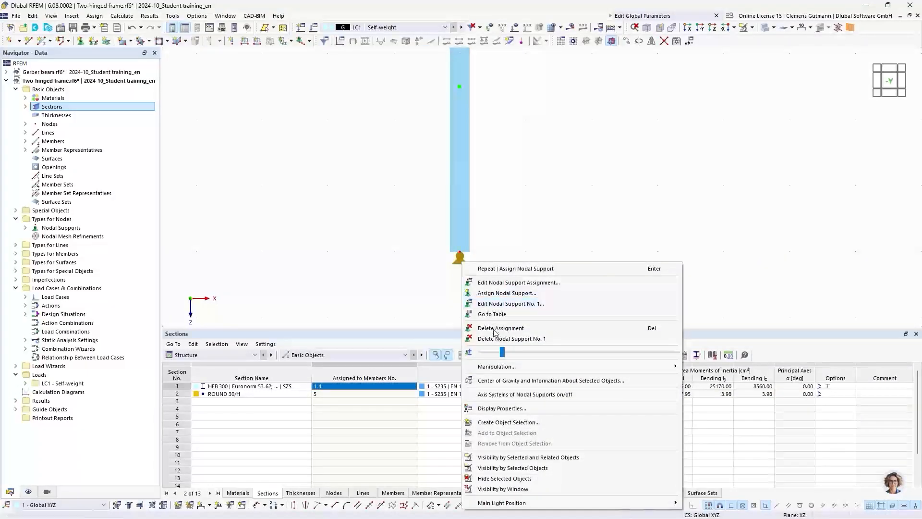
left_click_drag(502, 352, 610, 356)
left_click(370, 258)
scroll(610, 243, "down", 4)
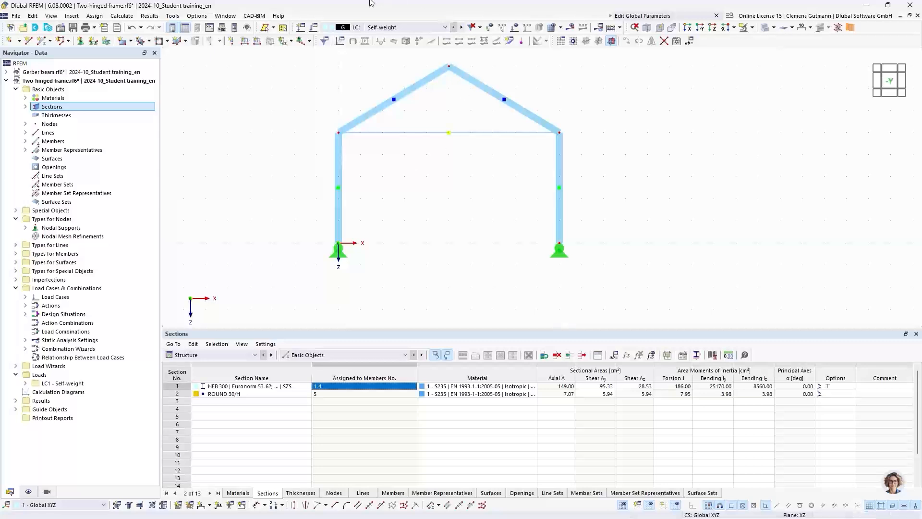
Rename load case LC1 as Snow, deactivate its self-weight, and set its action category to Snow/Ice loads - H <= 1000 m
left_click(314, 28)
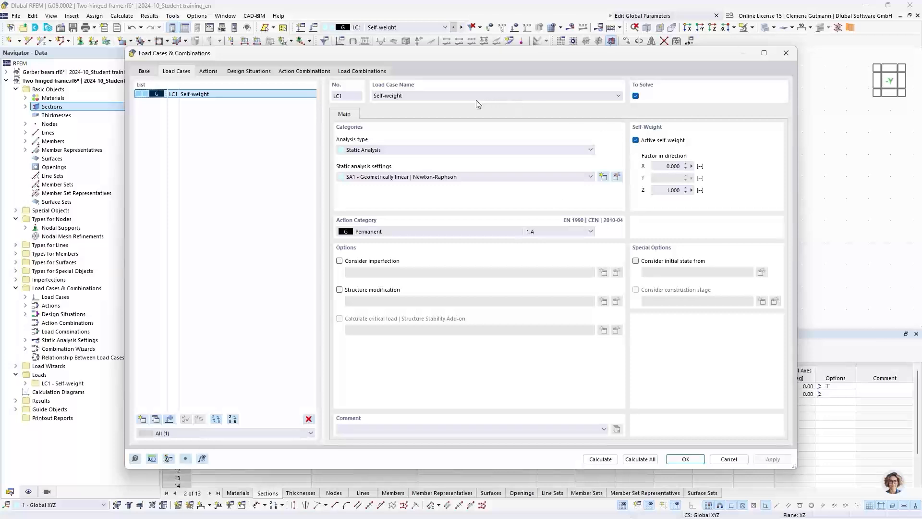
left_click(476, 99)
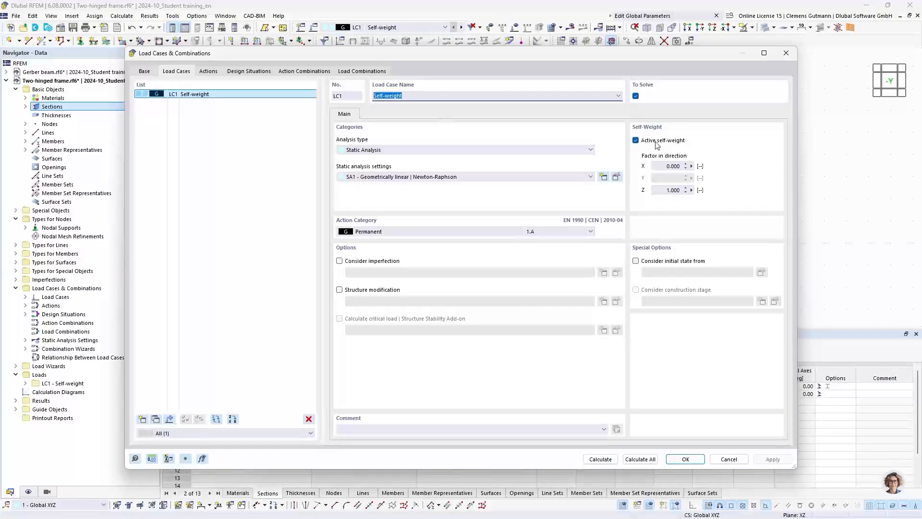
left_click(636, 140)
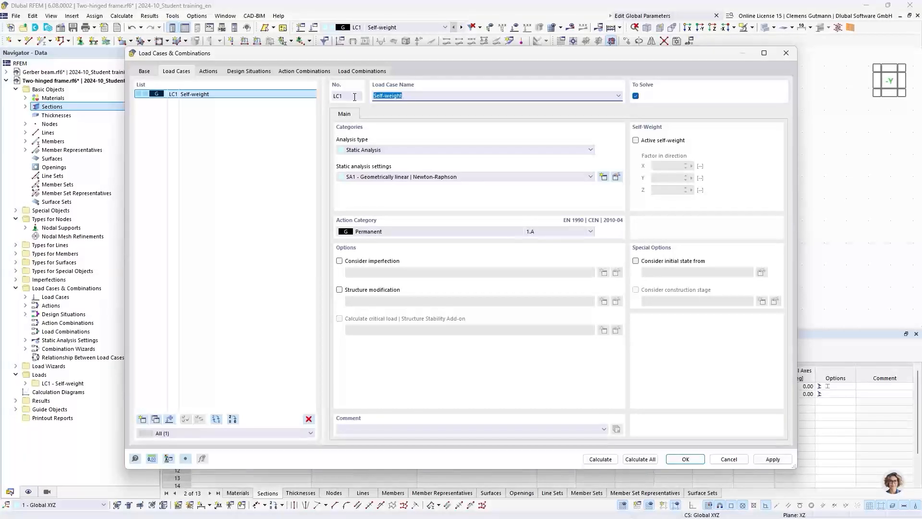
type("Snow")
key("Tab")
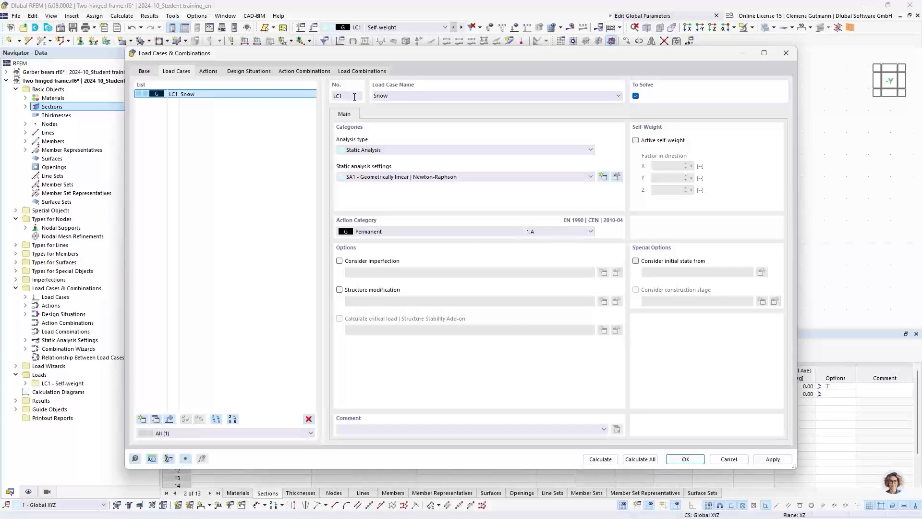
left_click(375, 232)
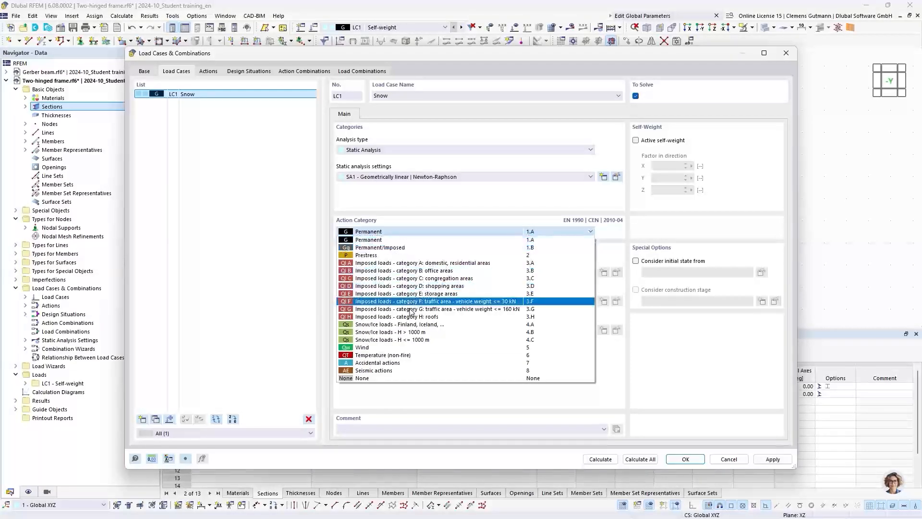
left_click(392, 340)
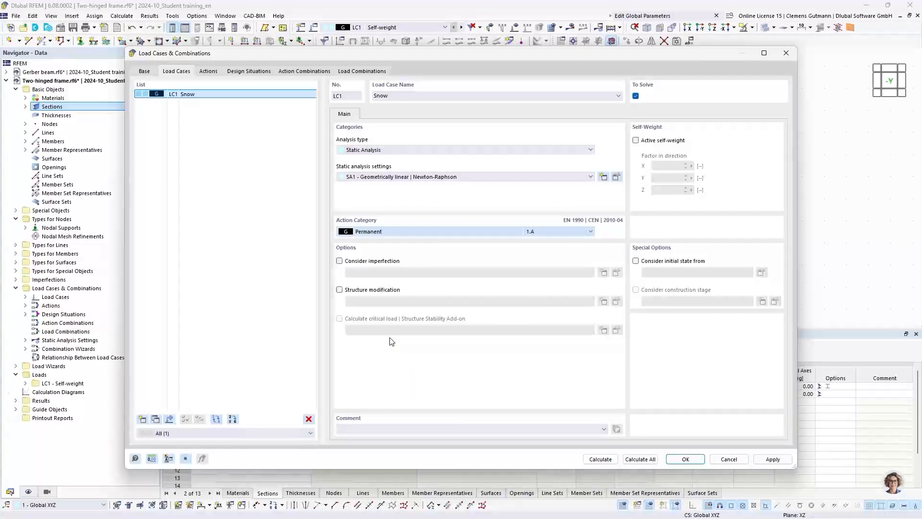
Add load case LC2 named Wind with the action category Wind
left_click(142, 418)
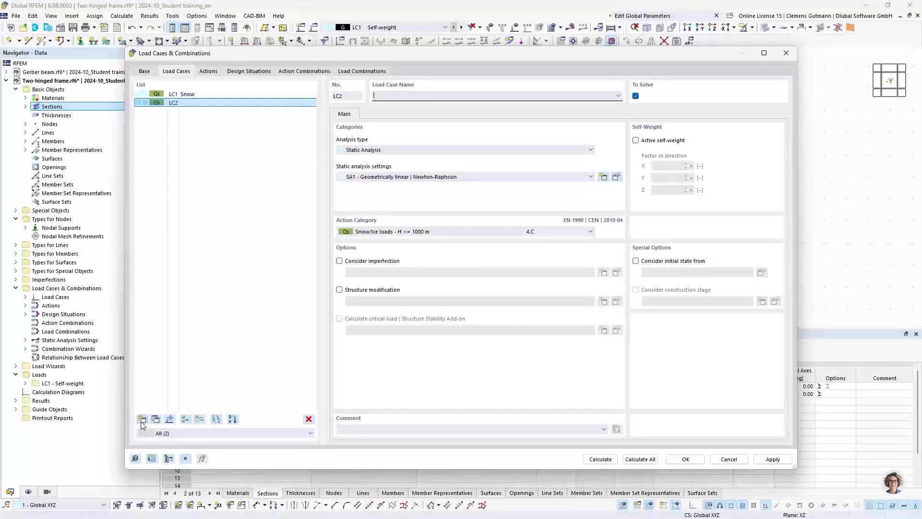
left_click(378, 232)
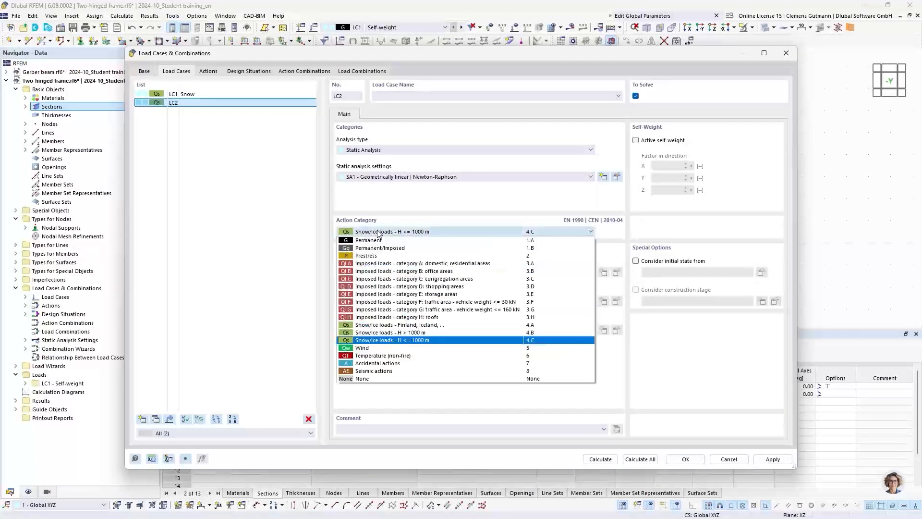
left_click(368, 348)
left_click(384, 96)
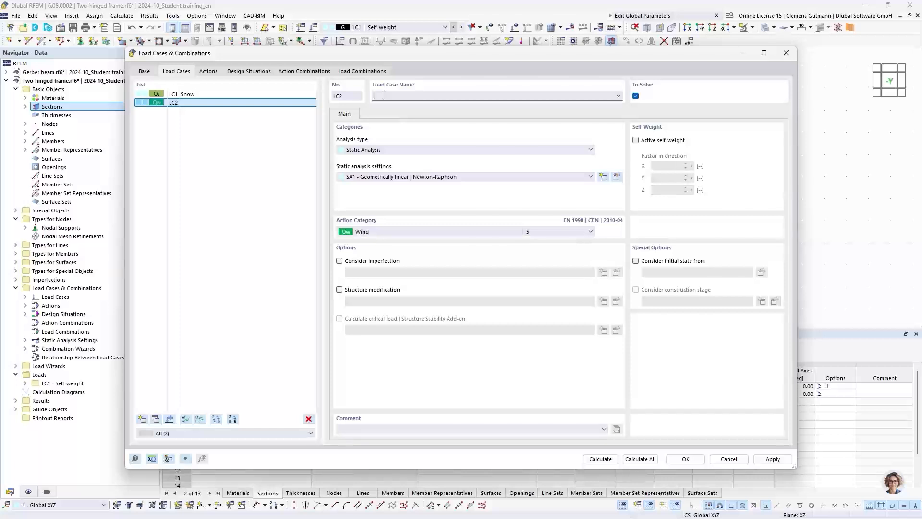
type("Wind")
key("Tab")
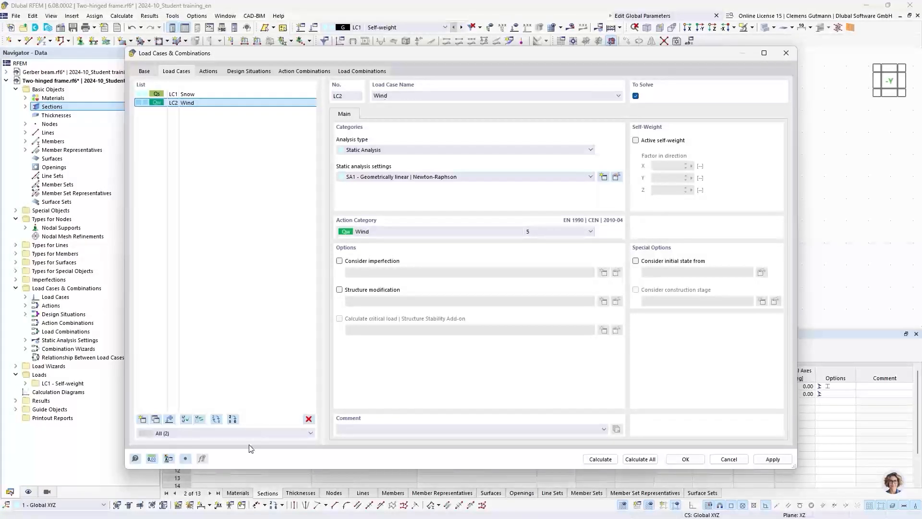
Add load case LC3 named Temperature with the action category Temperature (non-fire)
left_click(142, 418)
left_click(362, 233)
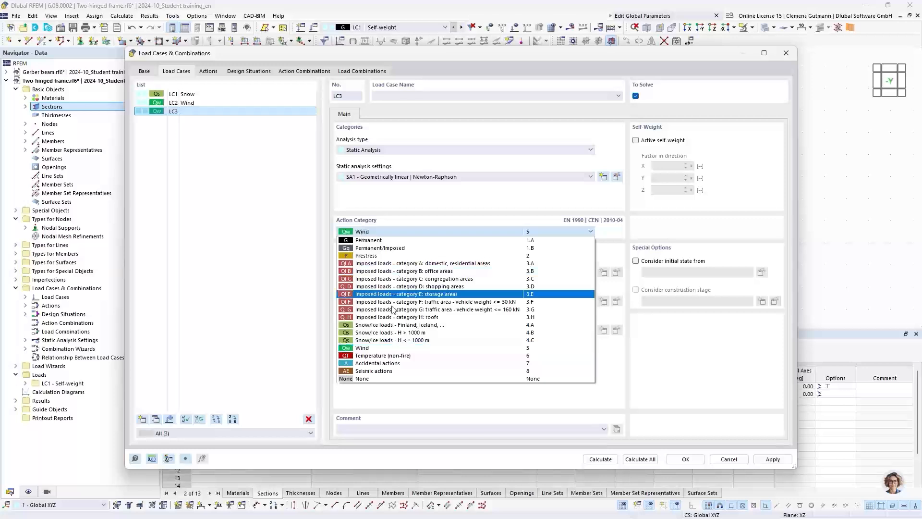
left_click(387, 357)
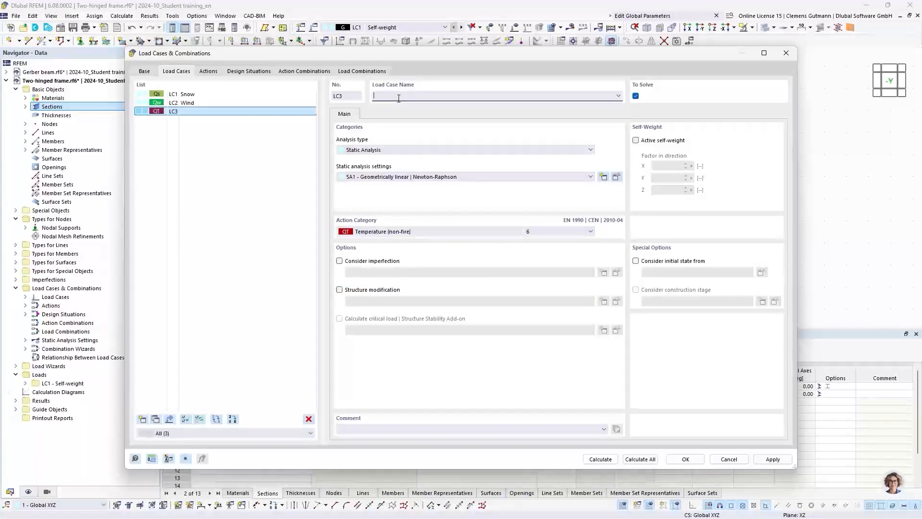
left_click(399, 98)
type("Temperato")
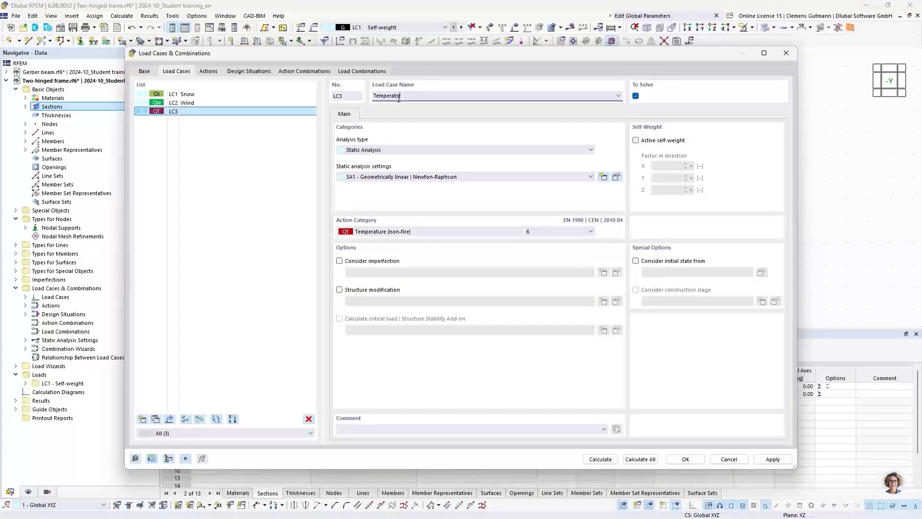
key("BackSpace")
type("ure")
left_click(464, 141)
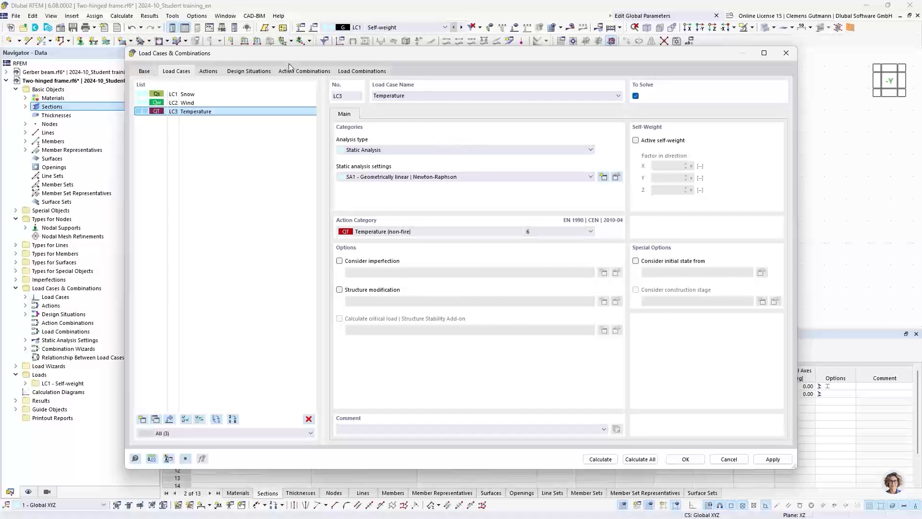
Review the actions, design situations and action combinations, examining the SLS frequent combinations AC25 to AC28
left_click(208, 72)
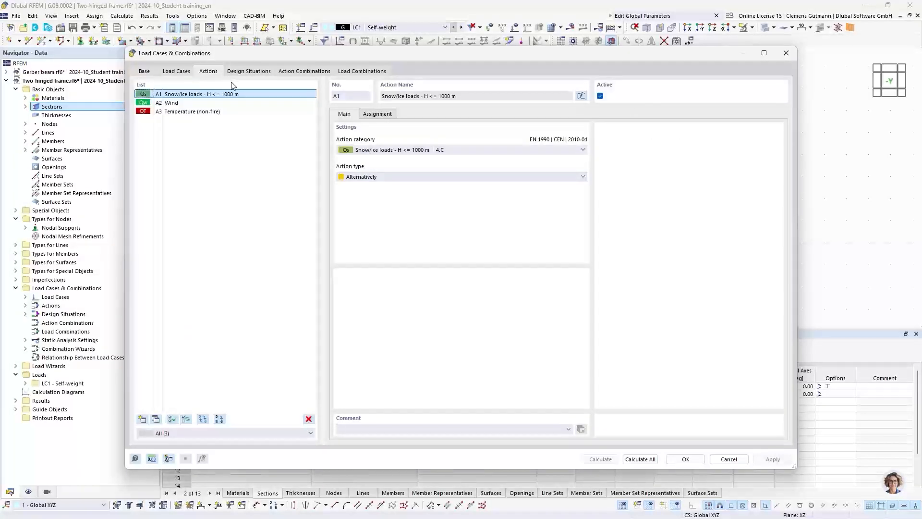
left_click(244, 73)
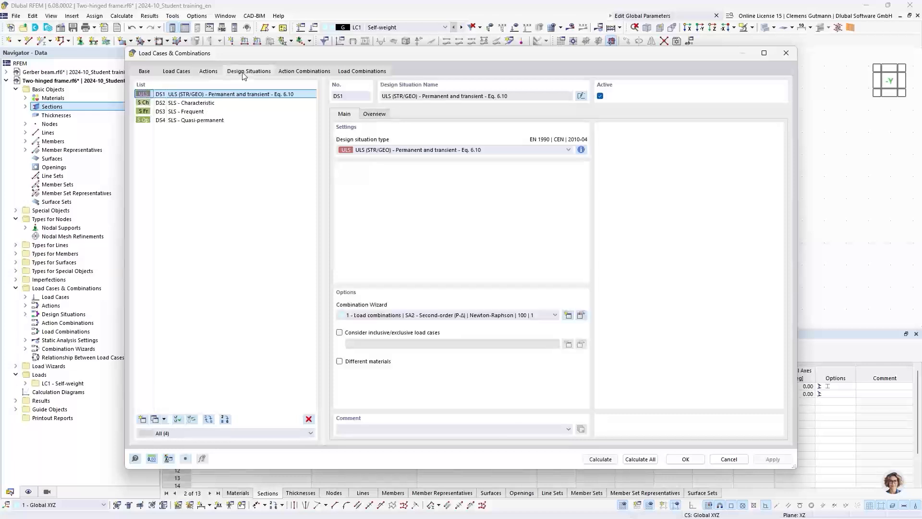
left_click(304, 71)
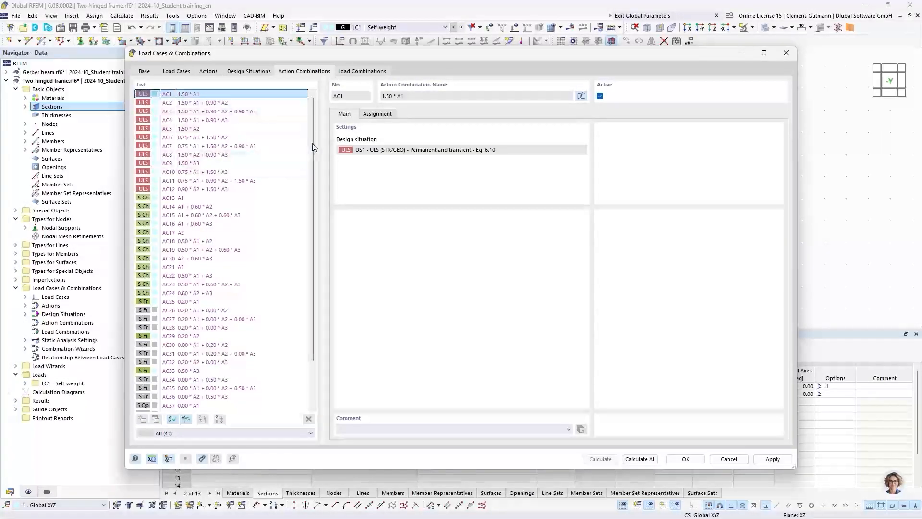
left_click_drag(315, 140, 316, 218)
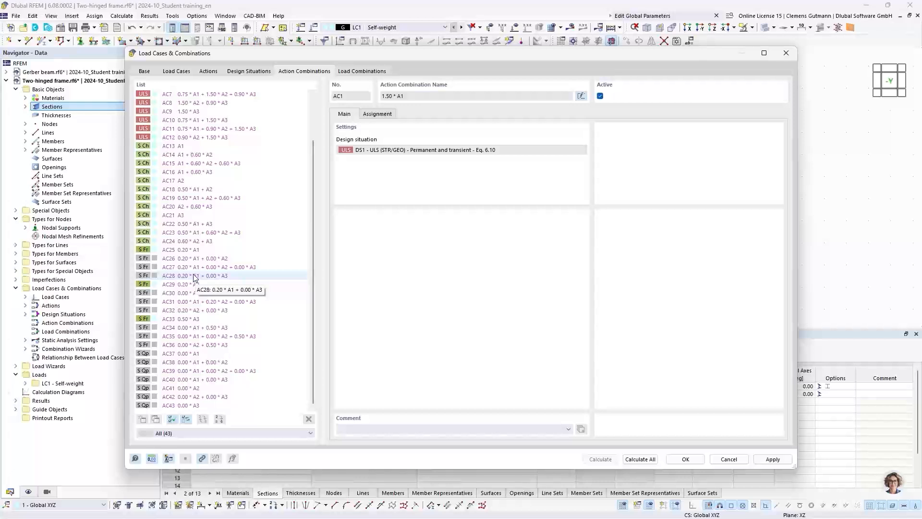
left_click(161, 250)
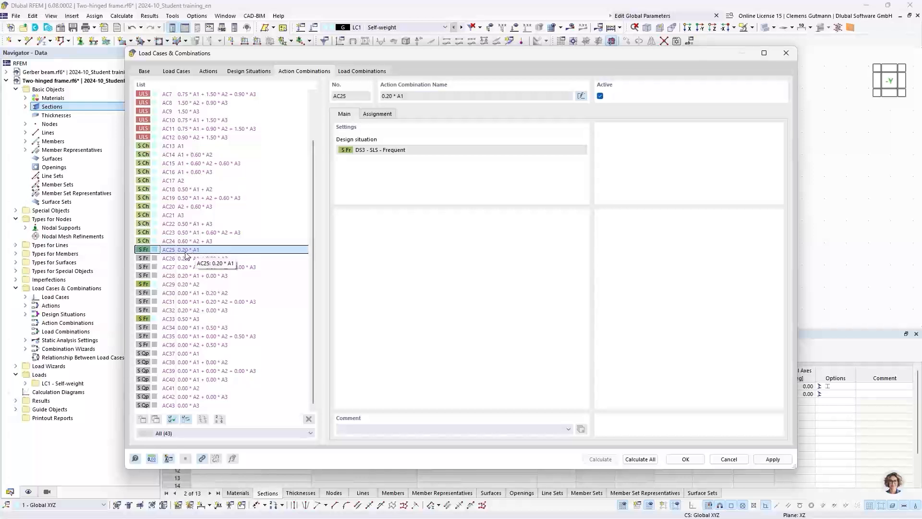
left_click(165, 258)
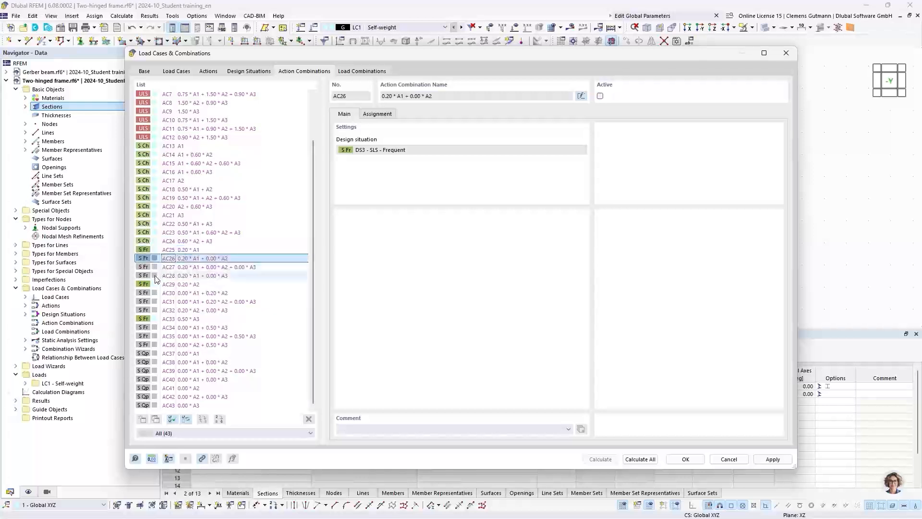
left_click(164, 268)
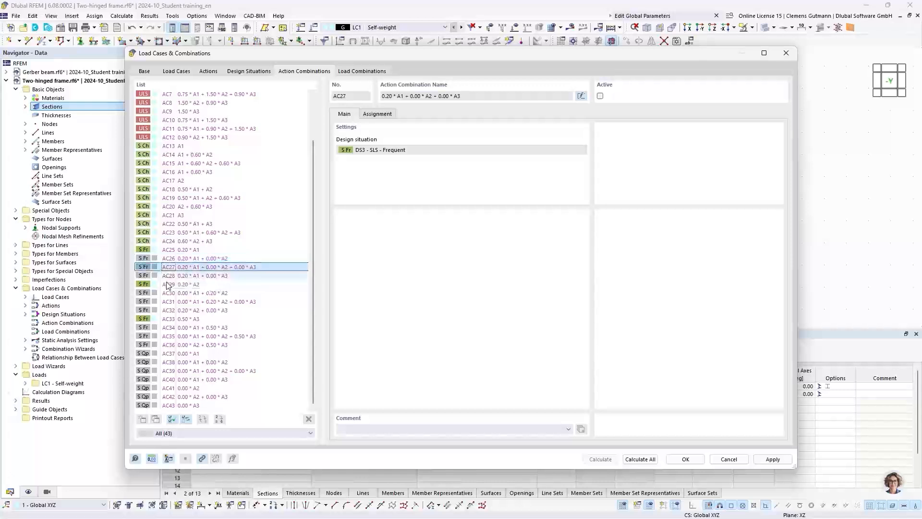
left_click(167, 277)
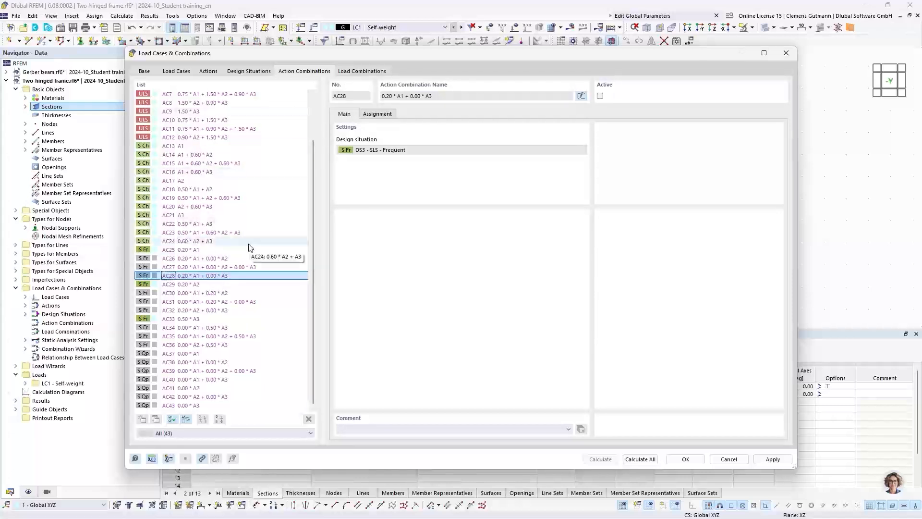
scroll(249, 245, "up", 2)
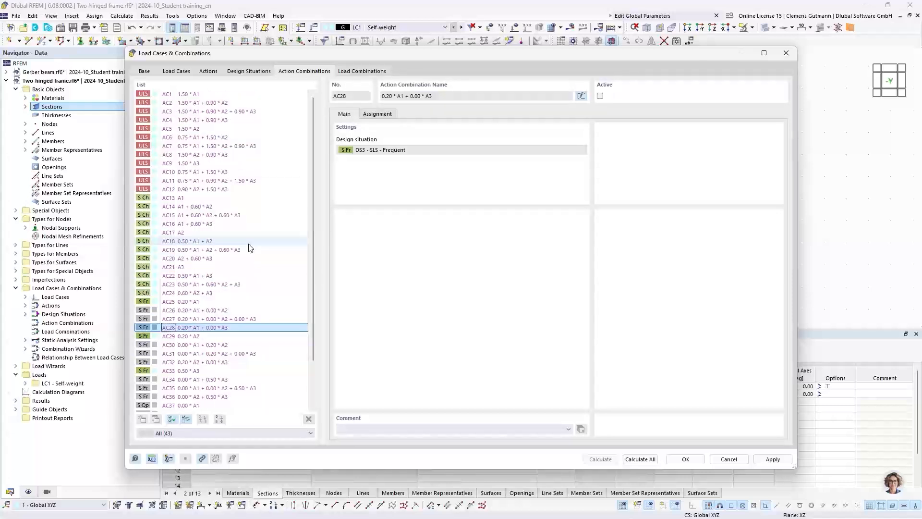
Compare the load combinations with the action combinations and examine the load case assignment of CO12
left_click(361, 72)
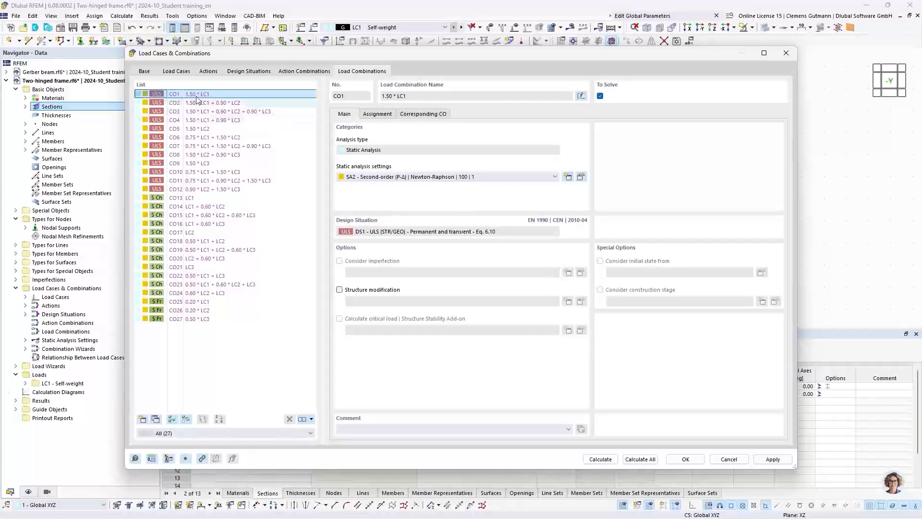
left_click(304, 71)
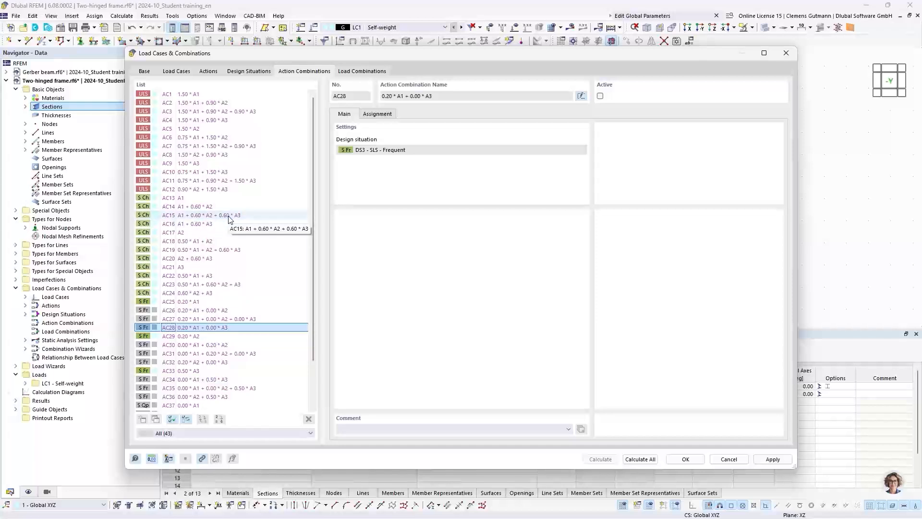
left_click(356, 72)
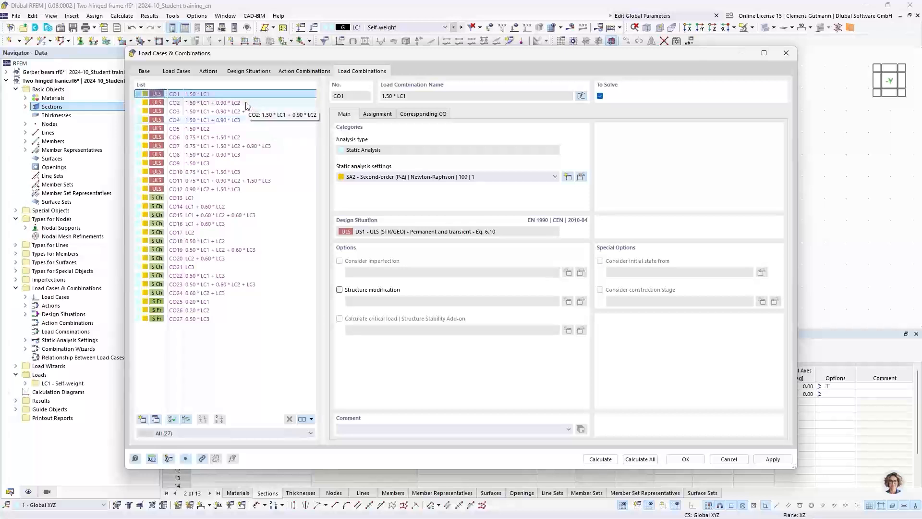
left_click(218, 190)
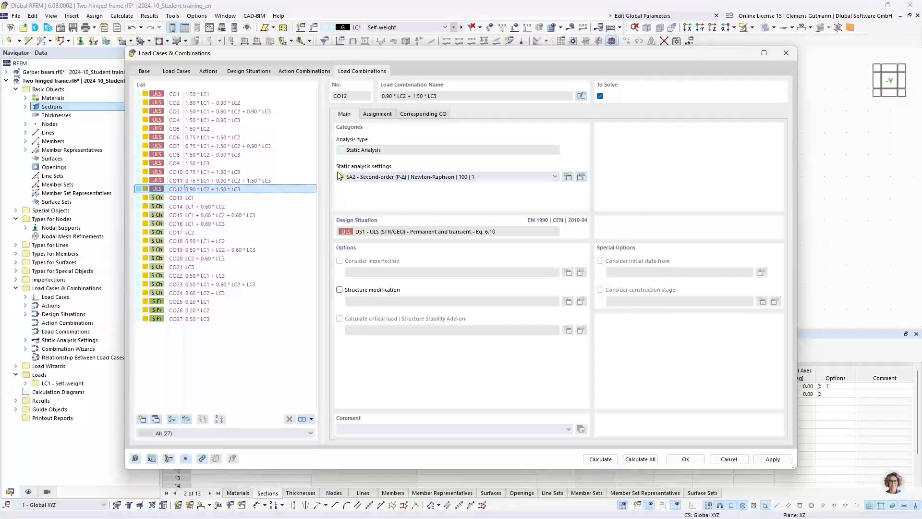
left_click(384, 118)
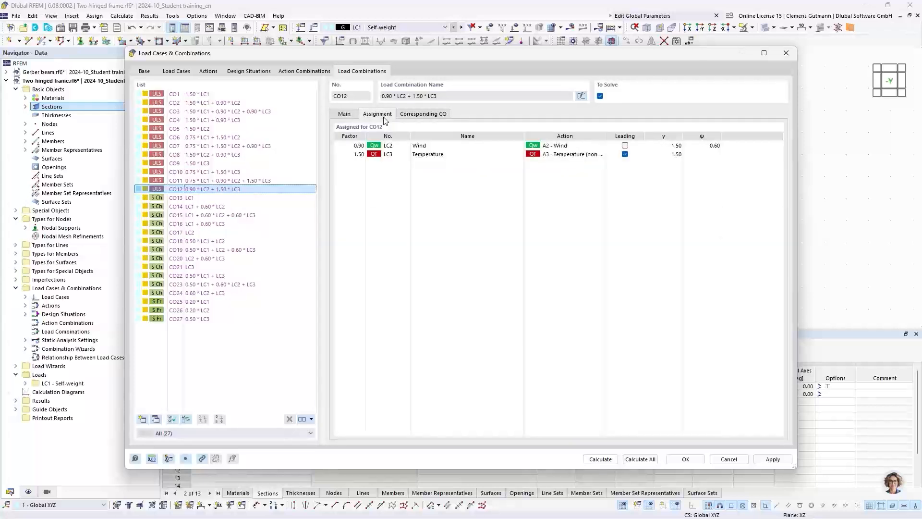
Compare the leading actions and factors assigned in CO3, CO7 and CO11, and accept the load case and combination settings
left_click(232, 112)
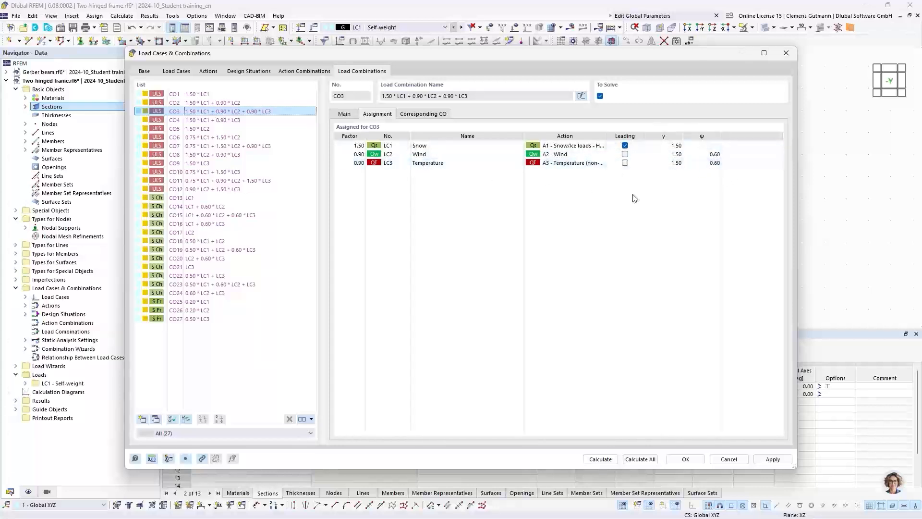
left_click(277, 146)
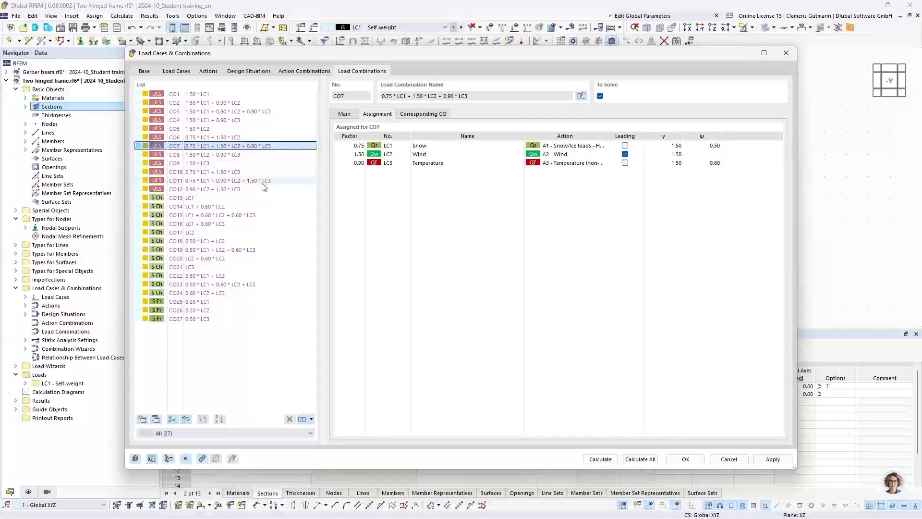
left_click(263, 184)
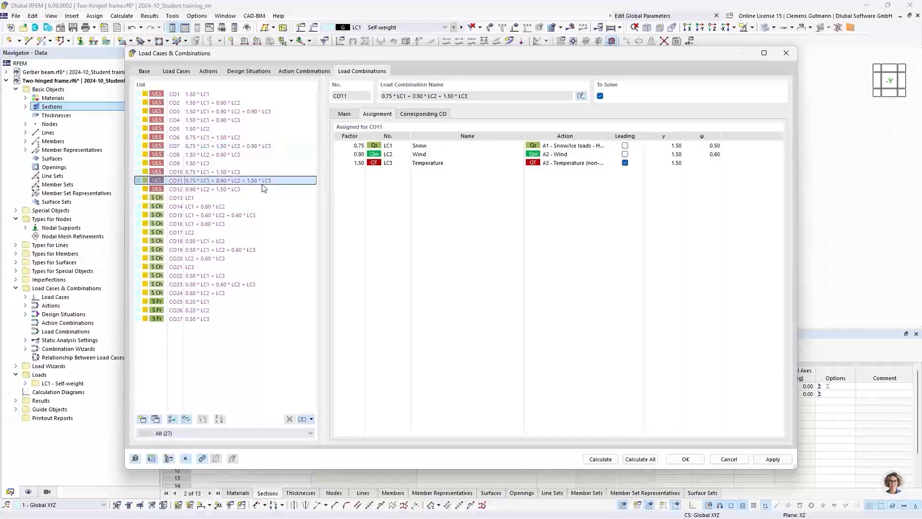
left_click(263, 146)
left_click(263, 114)
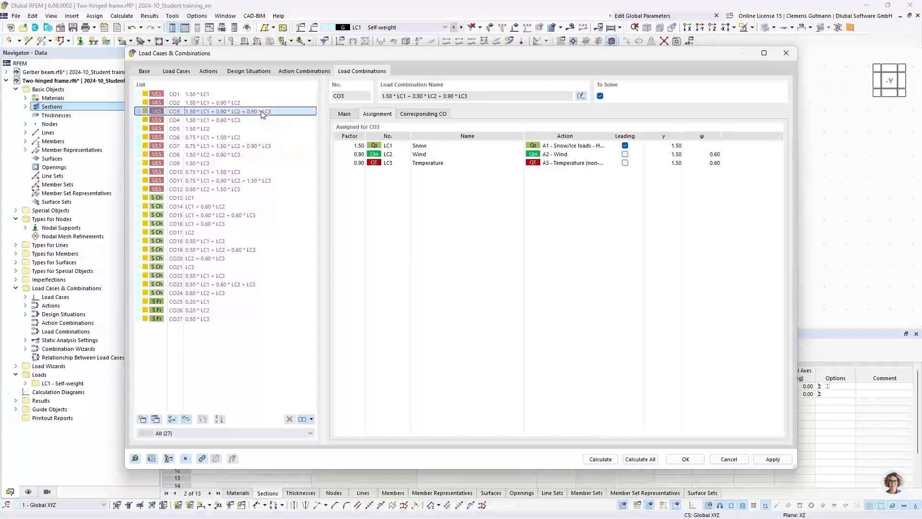
left_click(265, 146)
left_click(272, 181)
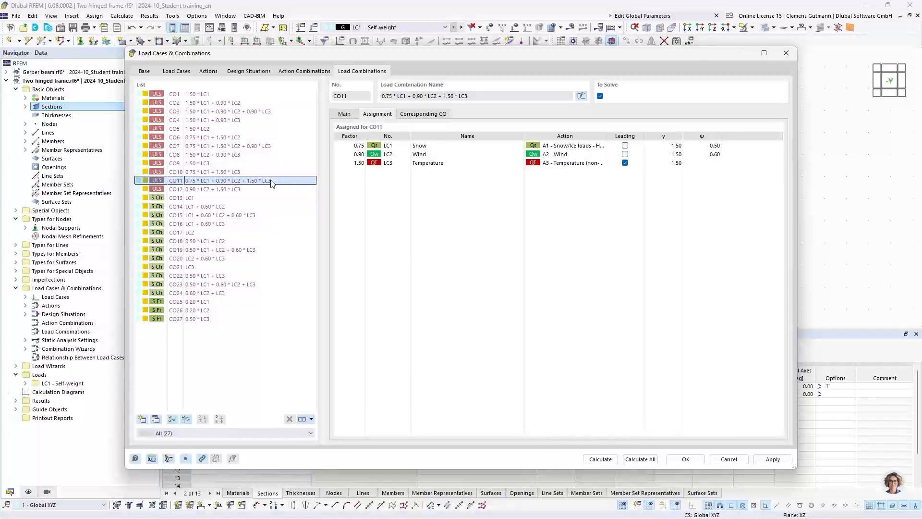
left_click(268, 146)
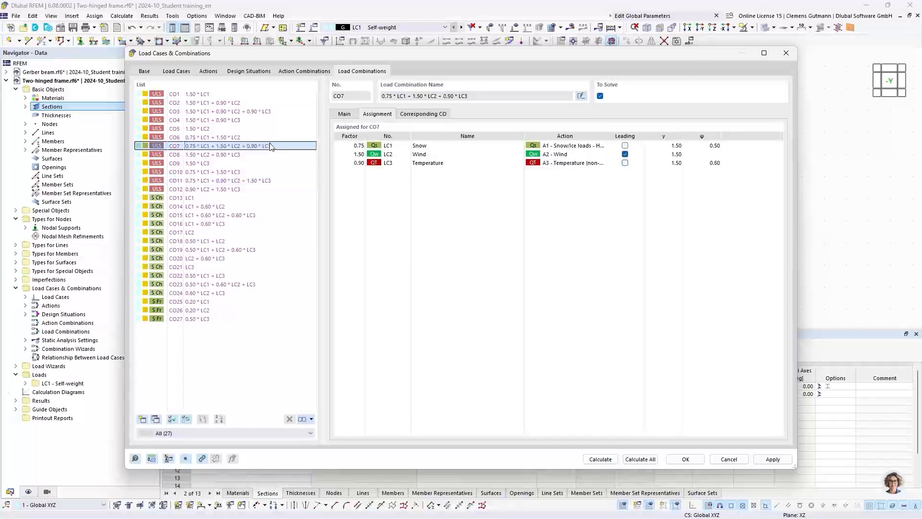
left_click(267, 112)
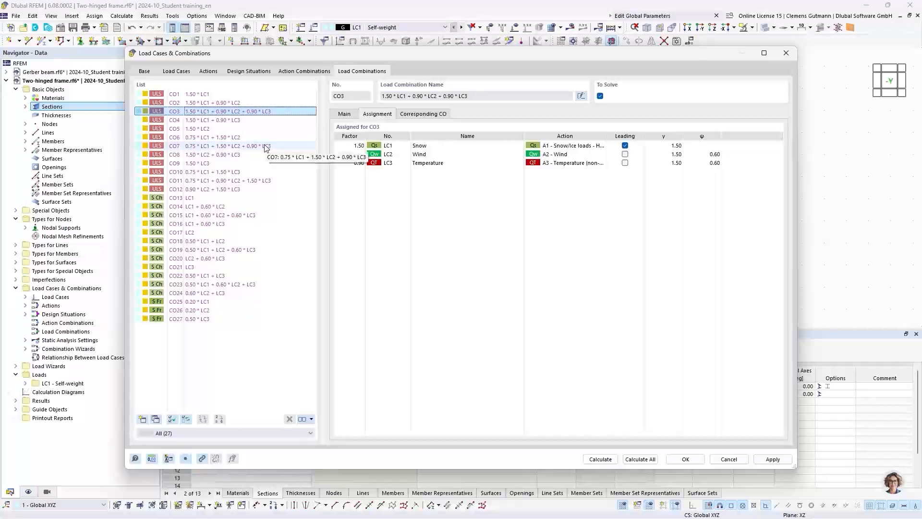
left_click(674, 462)
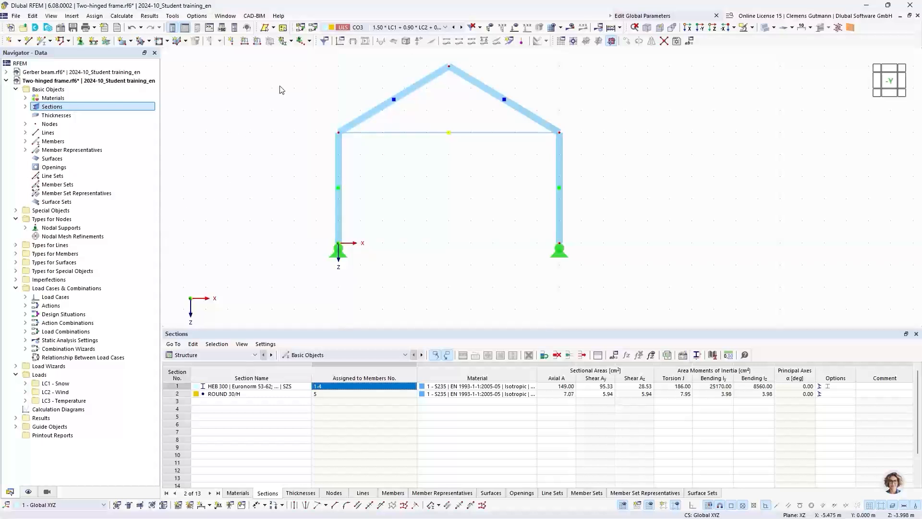
Start a uniform force member load in load case LC1 Snow with a magnitude of 1 kN/m
left_click(257, 41)
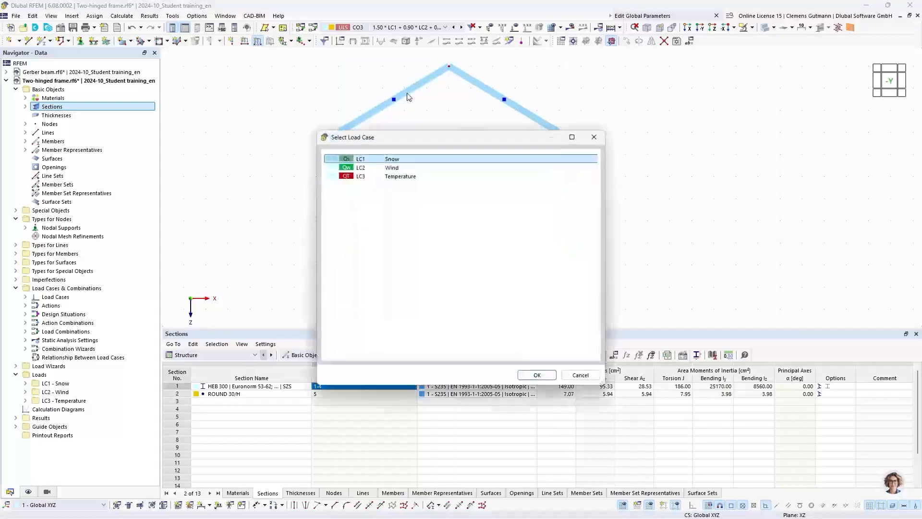
left_click(535, 375)
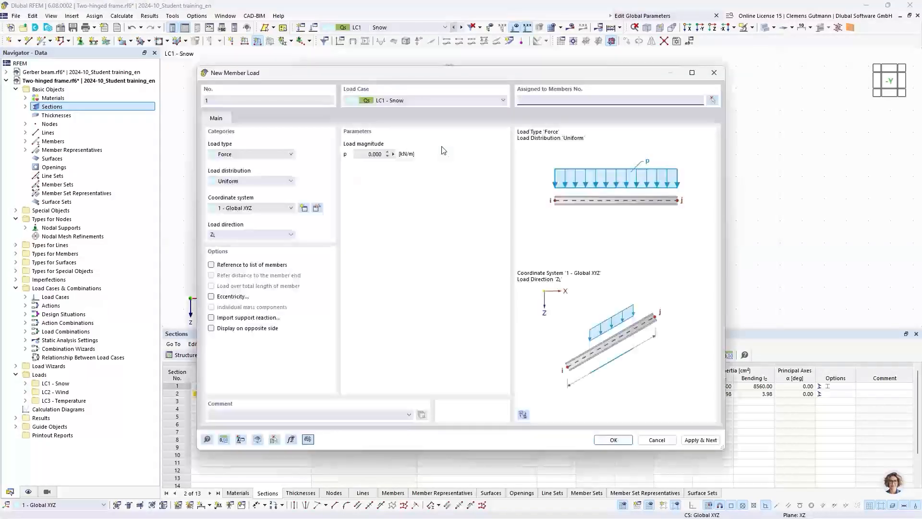
left_click(367, 156)
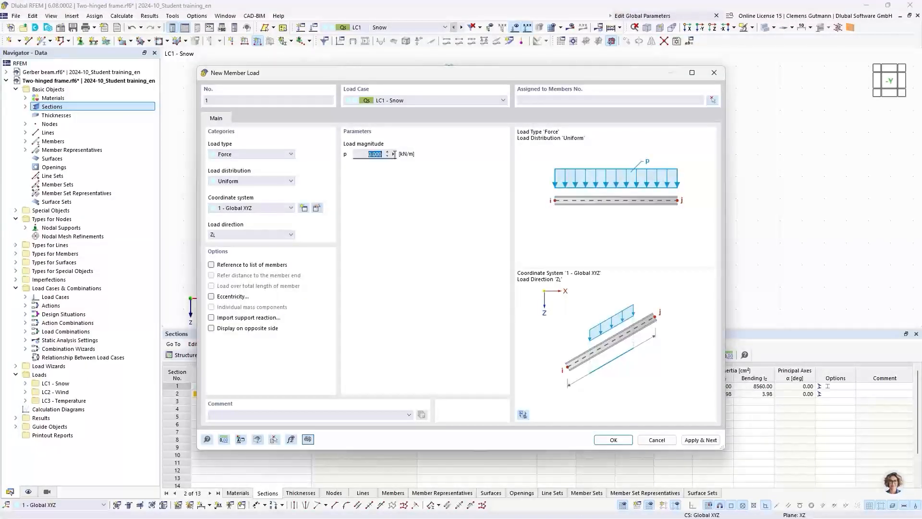
type("1")
key("Tab")
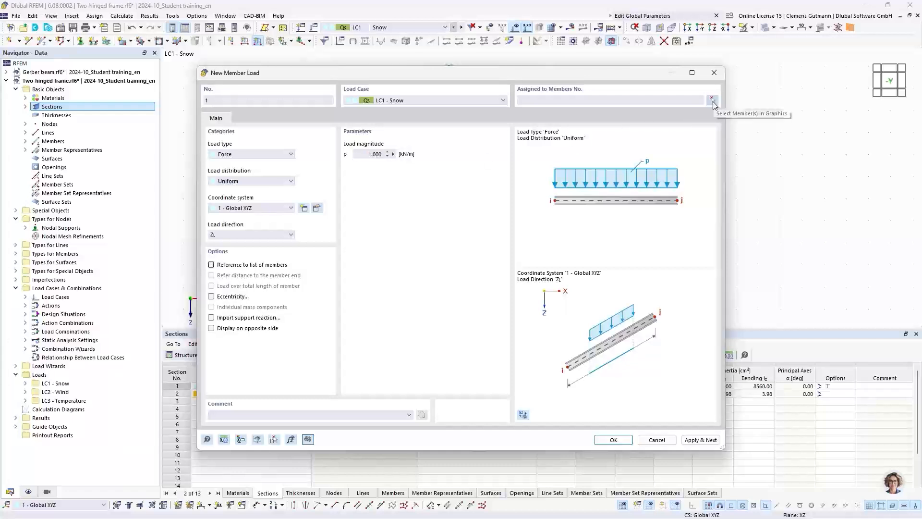
Assign the snow load to the two inclined roof members 2 and 4 and set its direction to Global in Z on projected length
left_click(713, 100)
middle_click_drag(456, 116, 365, 201)
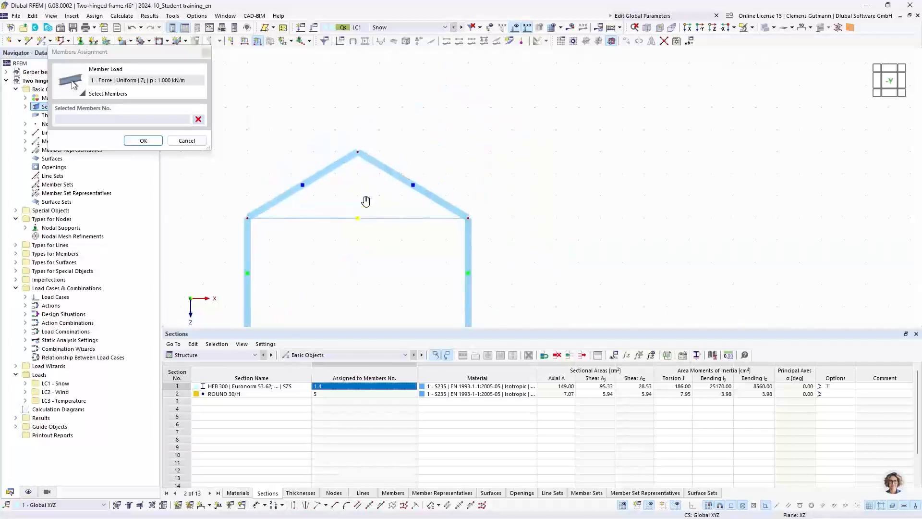
left_click_drag(401, 119, 335, 168)
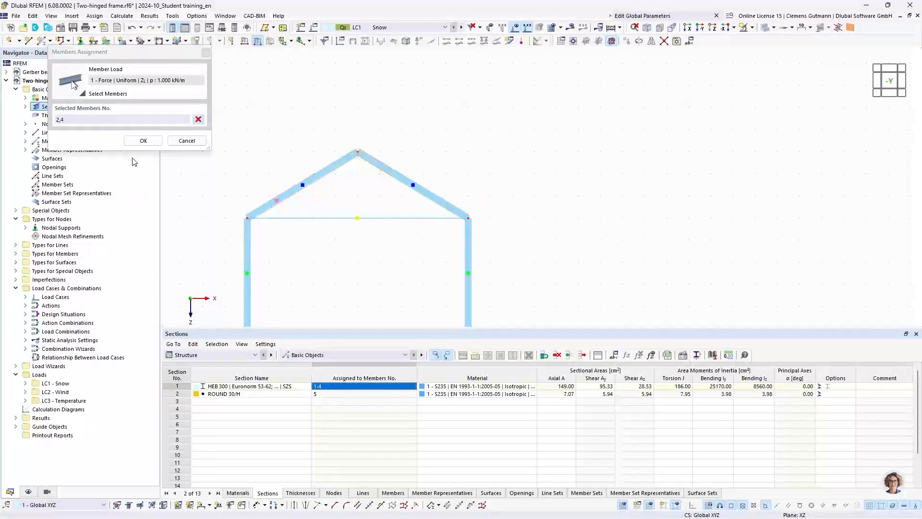
left_click(143, 140)
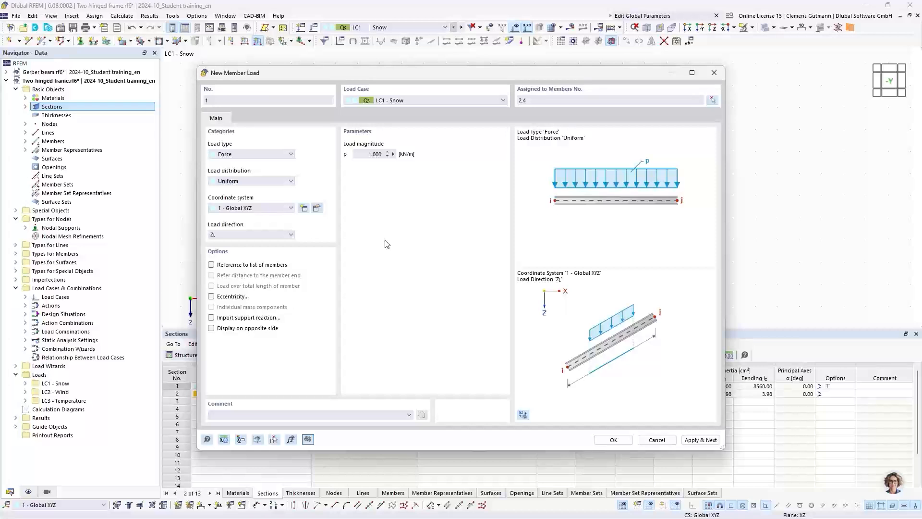
left_click(282, 236)
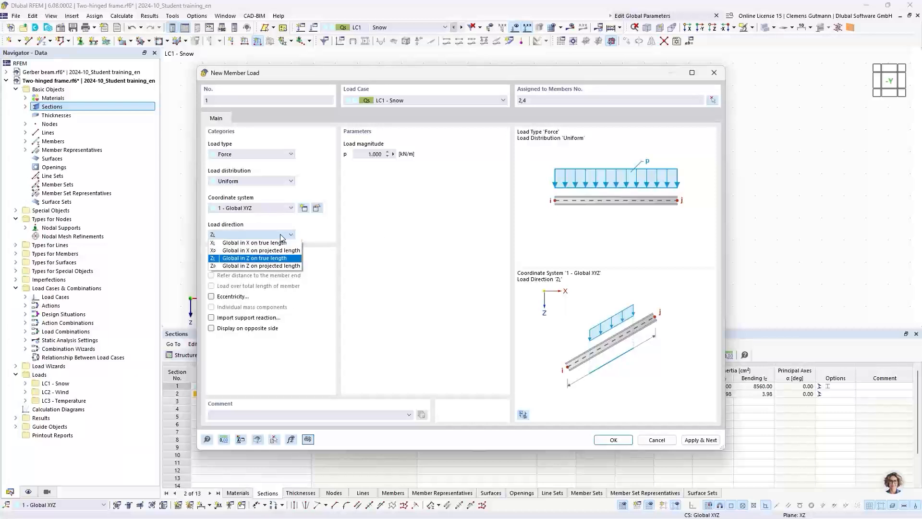
left_click(243, 267)
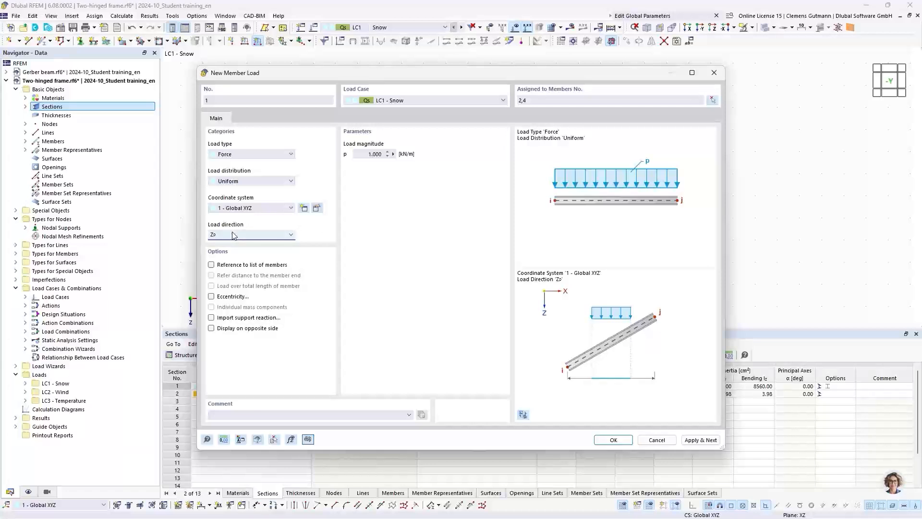
Apply the snow load and start a uniform 1 kN/m force load in LC2 Wind, assigned to frame members 1 to 4
left_click(701, 440)
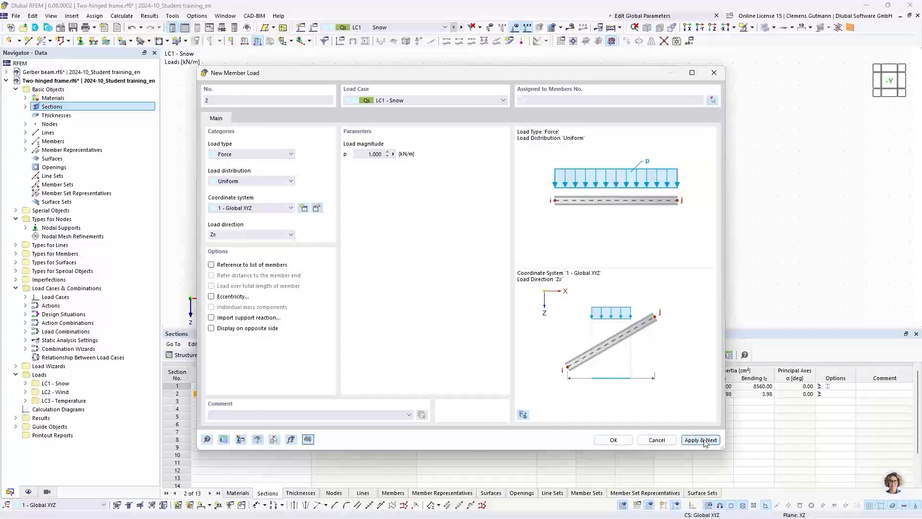
left_click(413, 102)
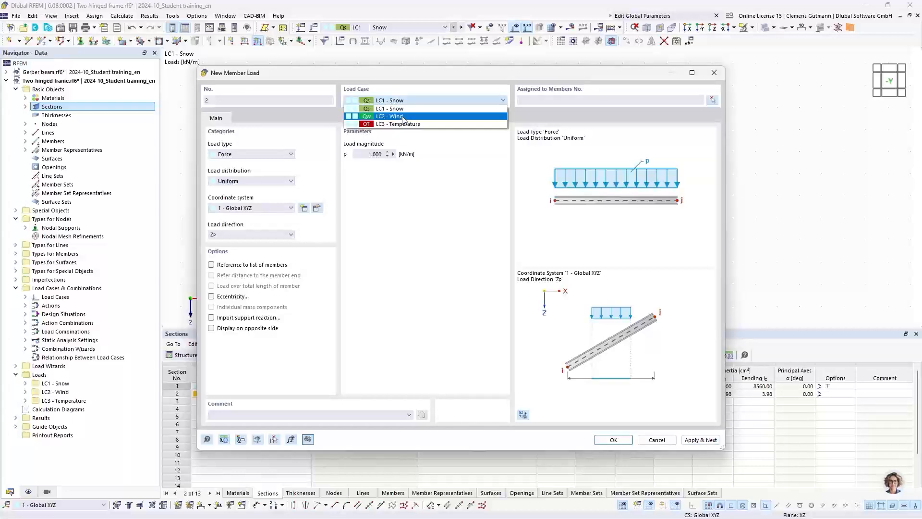
left_click(402, 117)
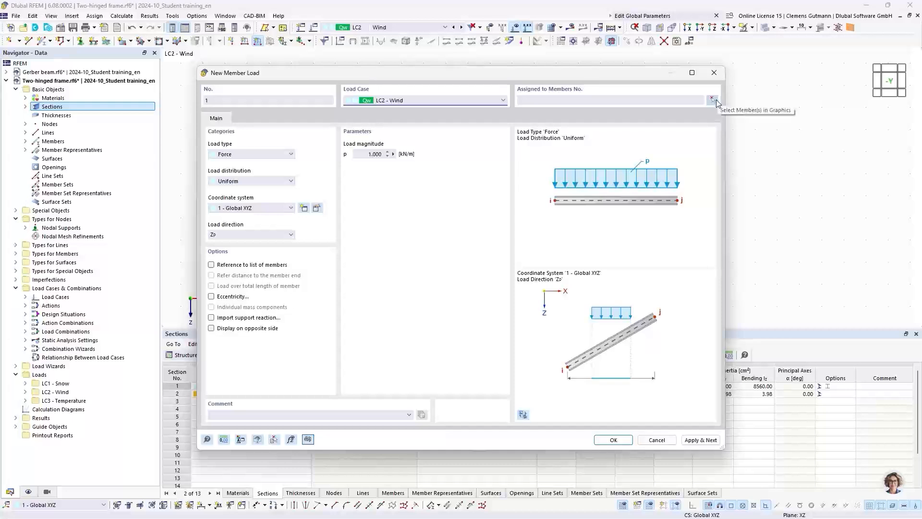
left_click(716, 99)
scroll(442, 107, "down", 4)
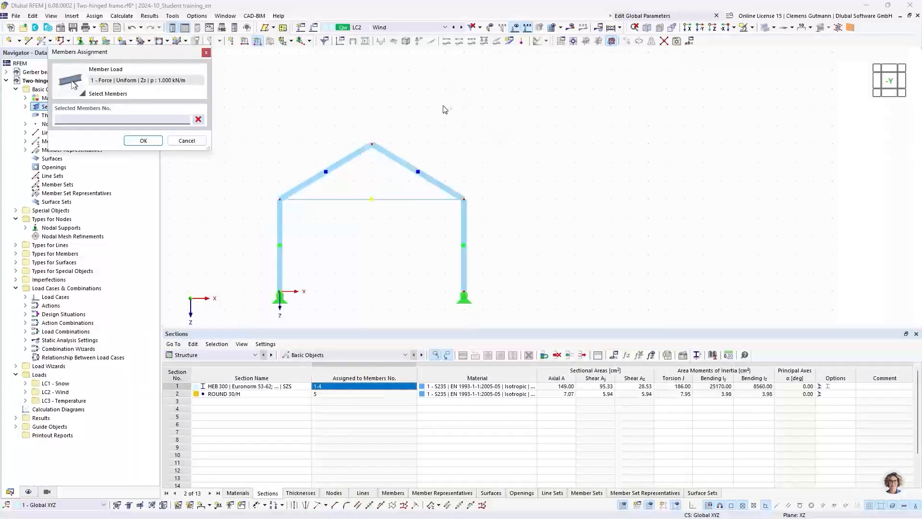
left_click_drag(312, 188, 304, 183)
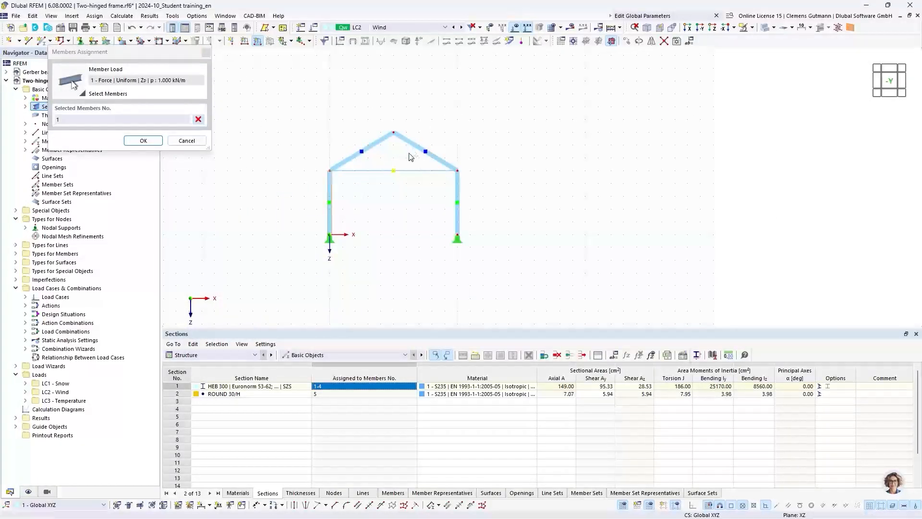
left_click_drag(407, 154, 379, 115)
left_click_drag(492, 205, 419, 194)
left_click(144, 141)
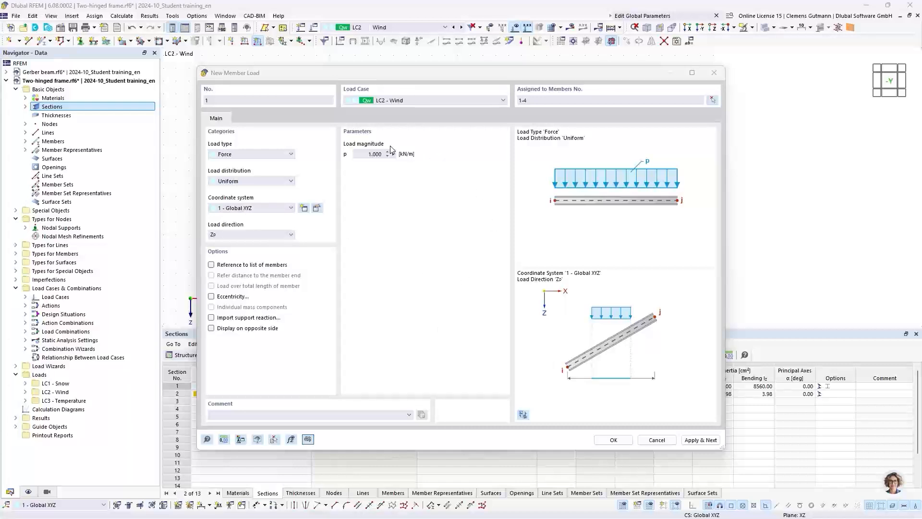
Set the wind load's coordinate system to Local xyz with direction z and apply it
left_click(238, 208)
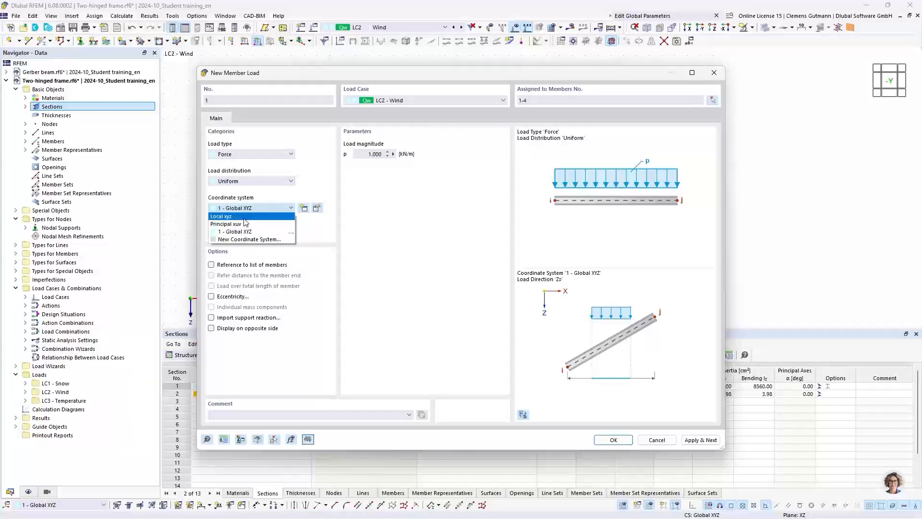
left_click(245, 218)
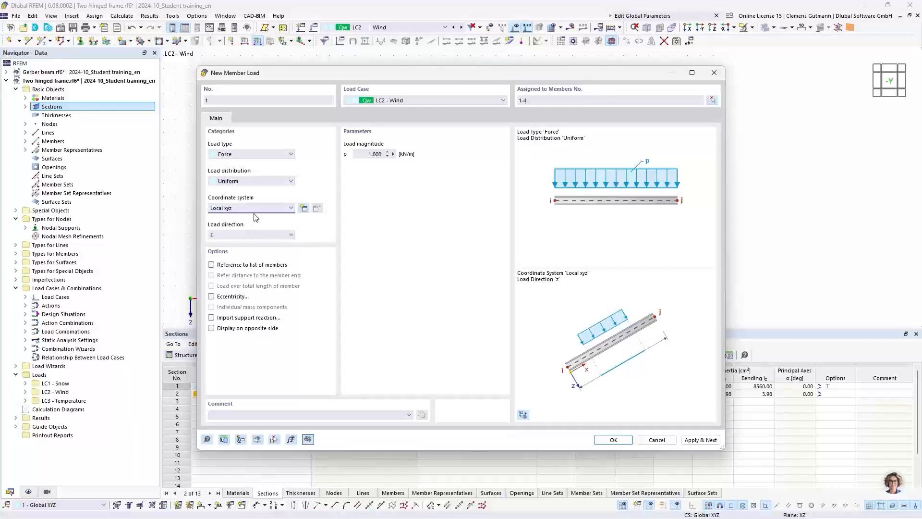
left_click(255, 209)
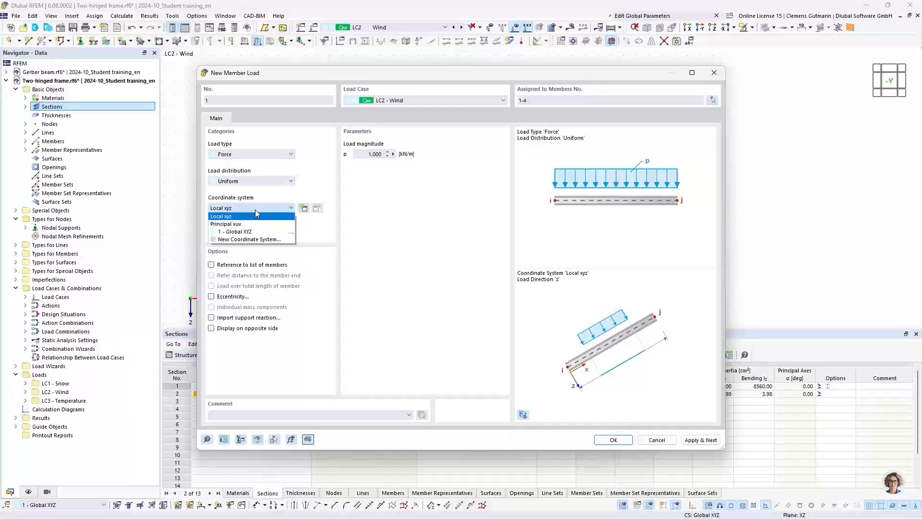
left_click(255, 212)
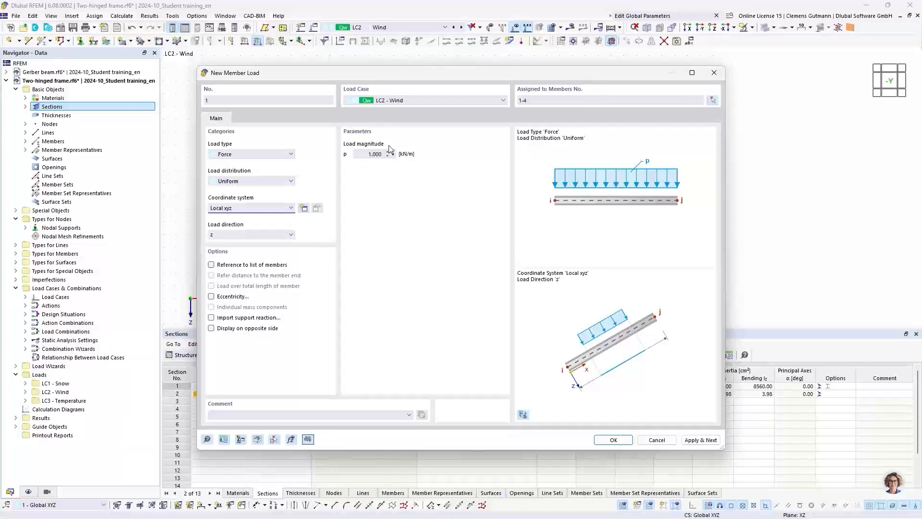
left_click(700, 440)
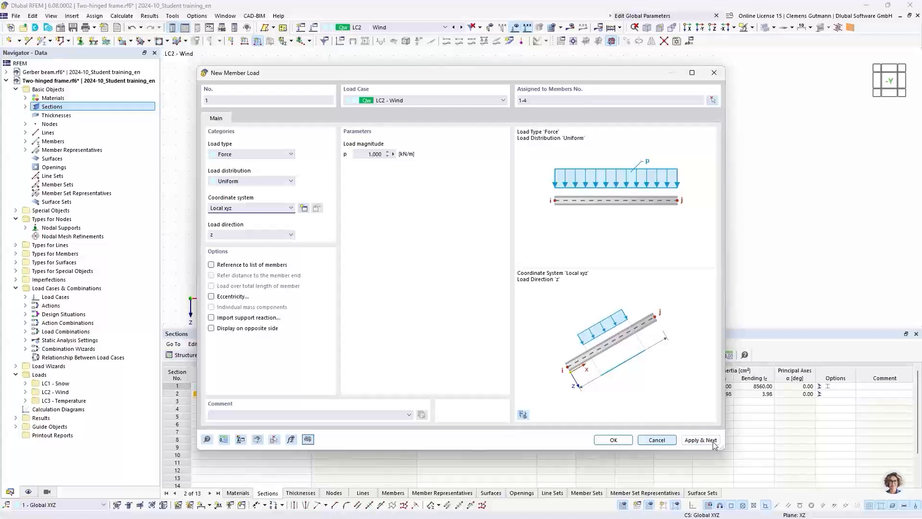
Start a uniform Temperature Change member load in LC3 Temperature with a centre-line temperature Tc of 35 °C
left_click(407, 100)
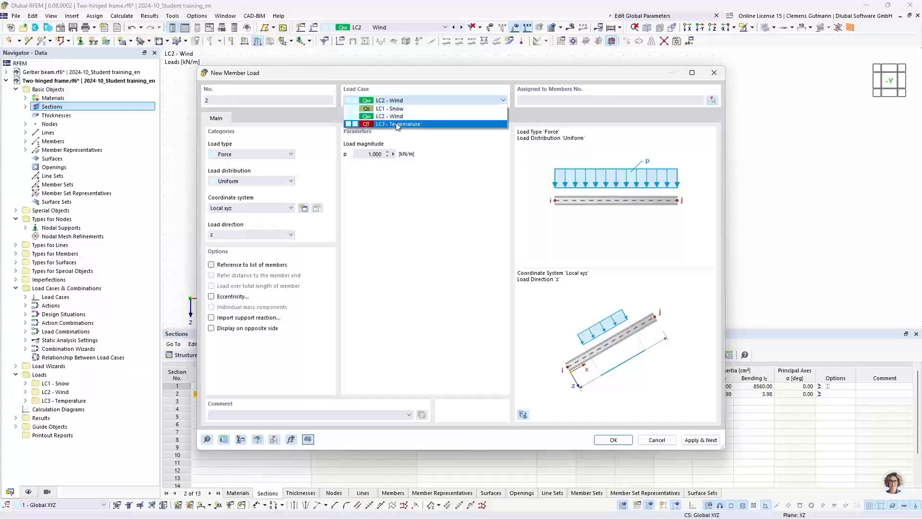
left_click(397, 124)
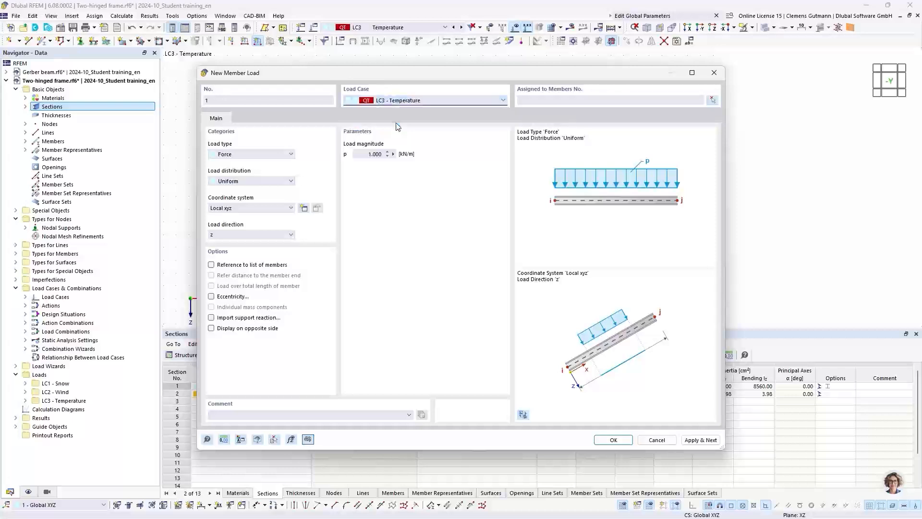
left_click(270, 156)
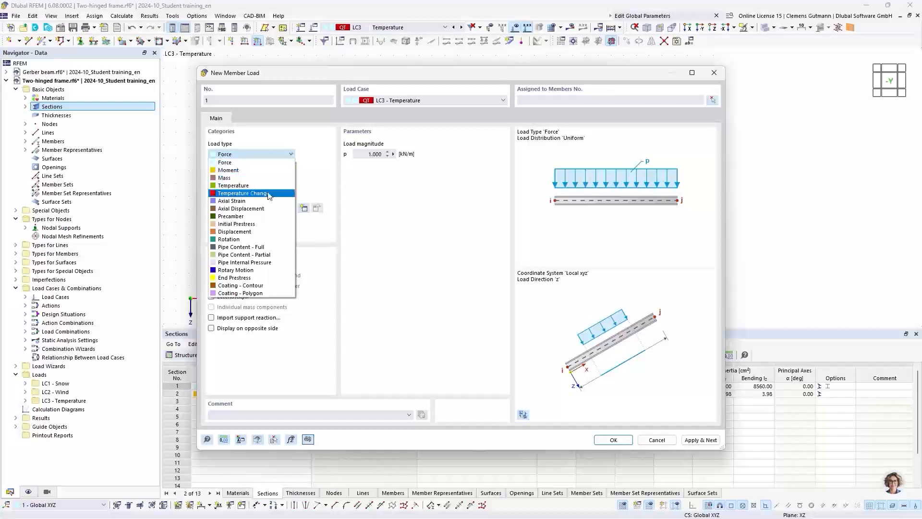
left_click(268, 194)
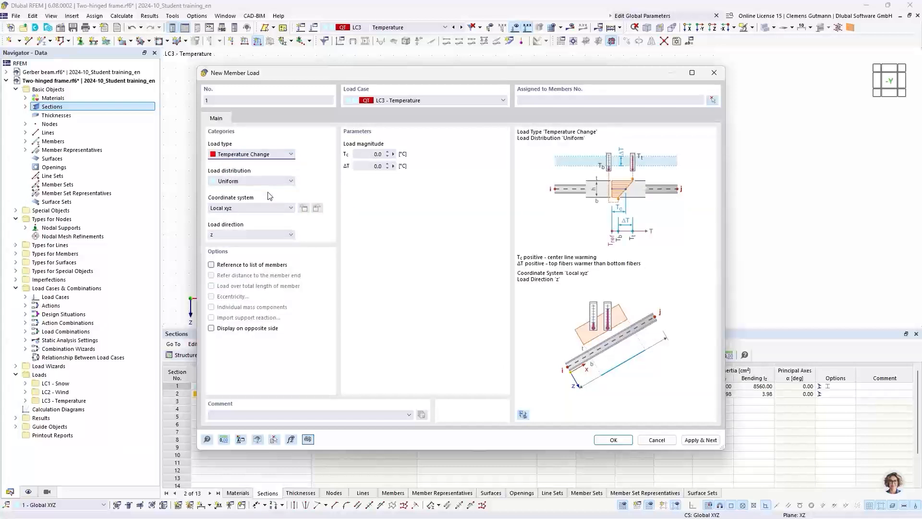
left_click(370, 157)
type("35")
key("Tab")
Assign the temperature load to the columns and roof members 1 to 4 and confirm it
left_click(713, 102)
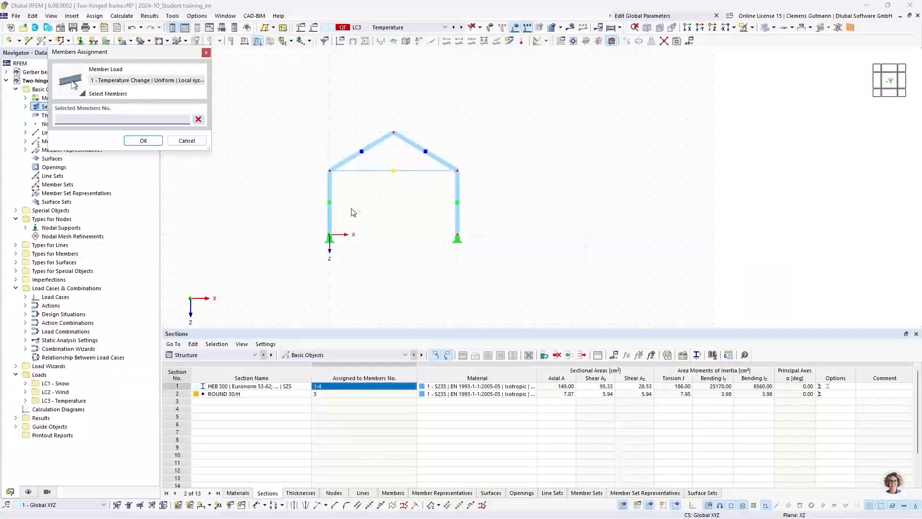
left_click(332, 200)
left_click_drag(407, 146, 366, 113)
left_click_drag(488, 207, 436, 192)
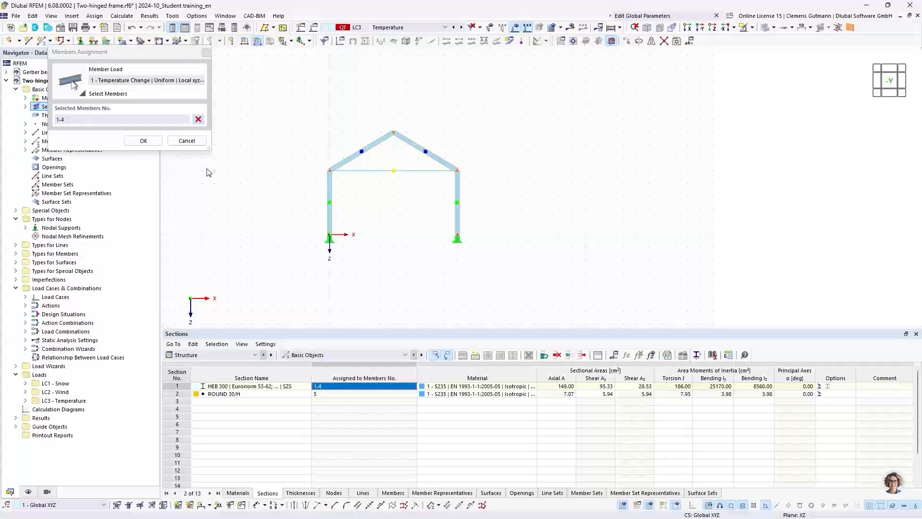
left_click(146, 140)
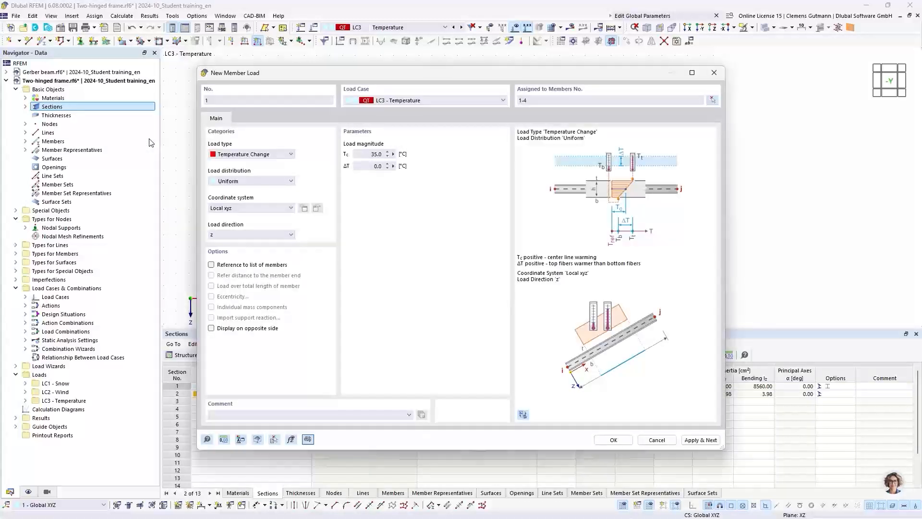
left_click(605, 440)
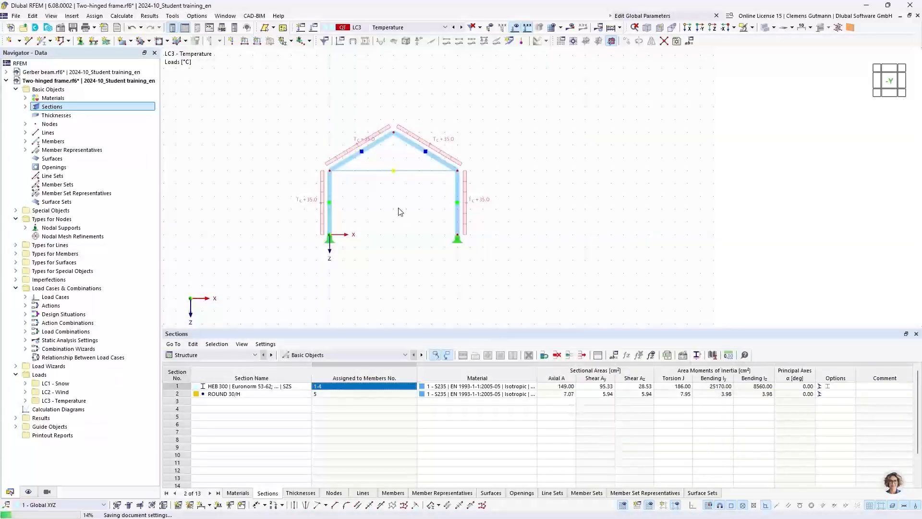
Switch to load case LC2 Wind and list its member loads in the loads table
left_click(454, 27)
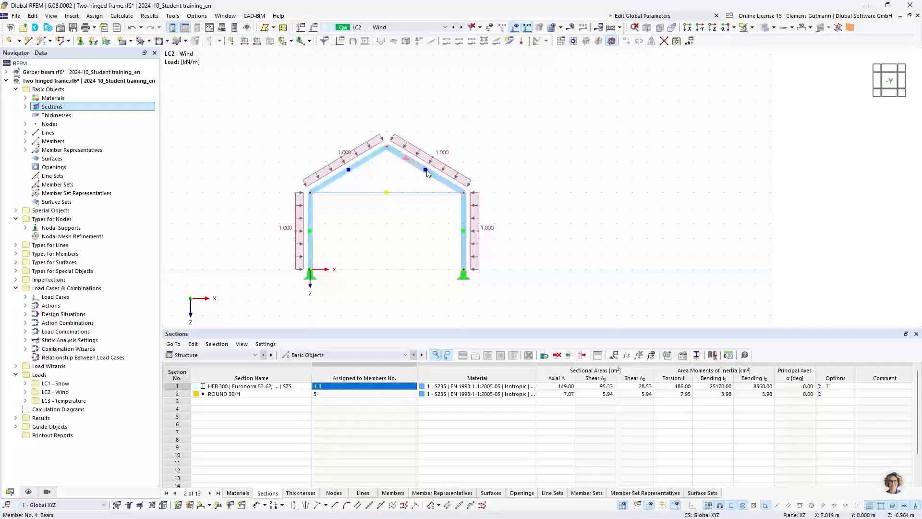
scroll(426, 171, "up", 1)
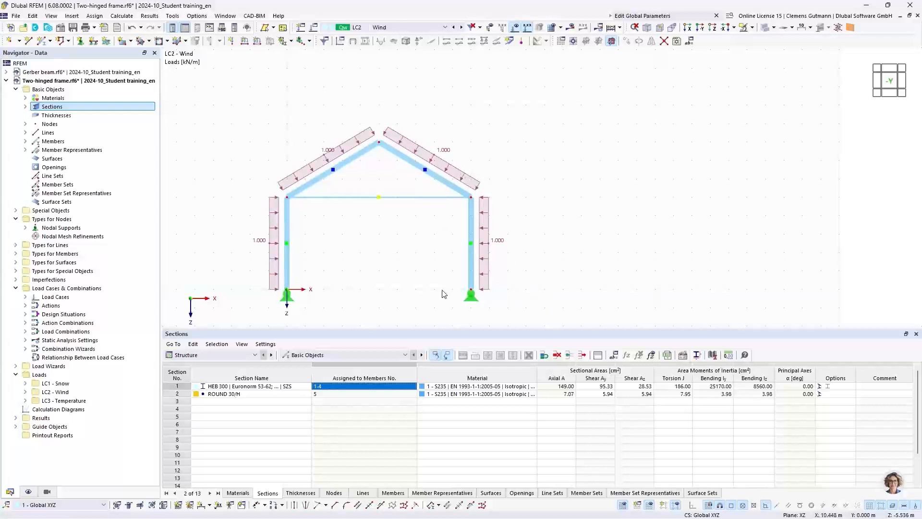
left_click(250, 357)
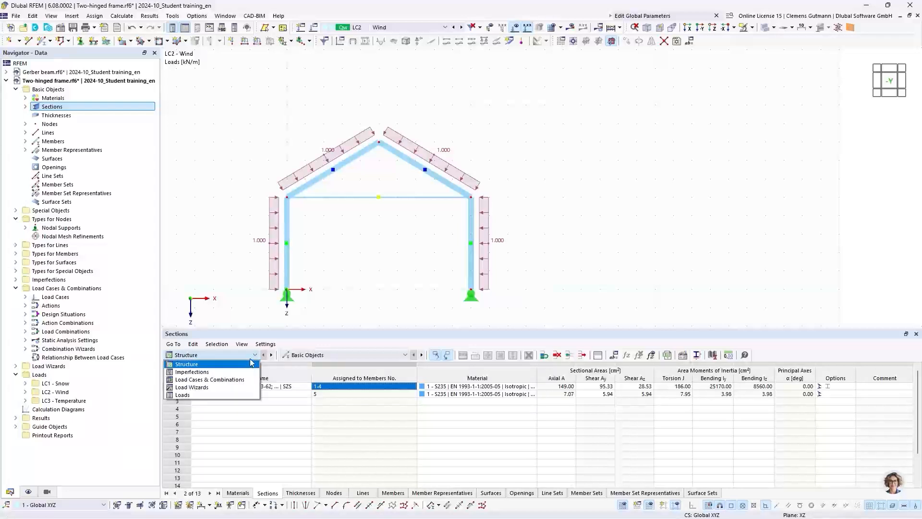
left_click(209, 395)
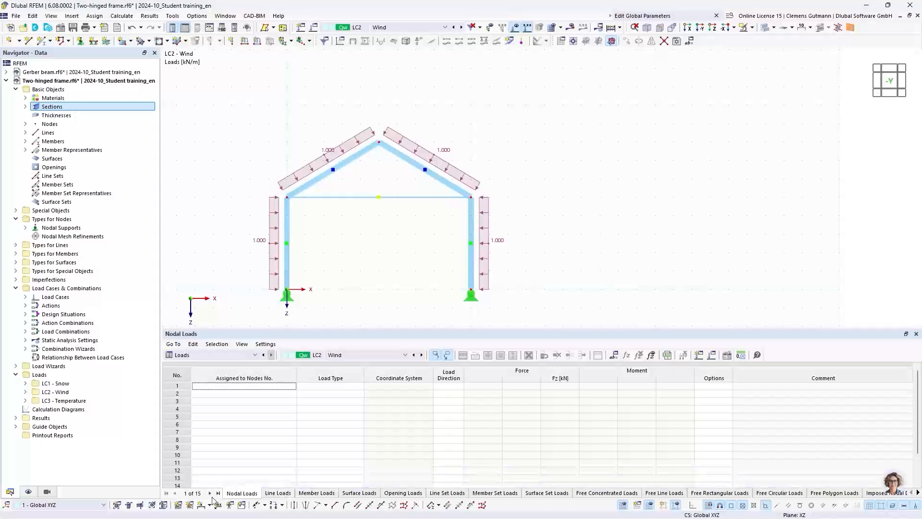
left_click(304, 493)
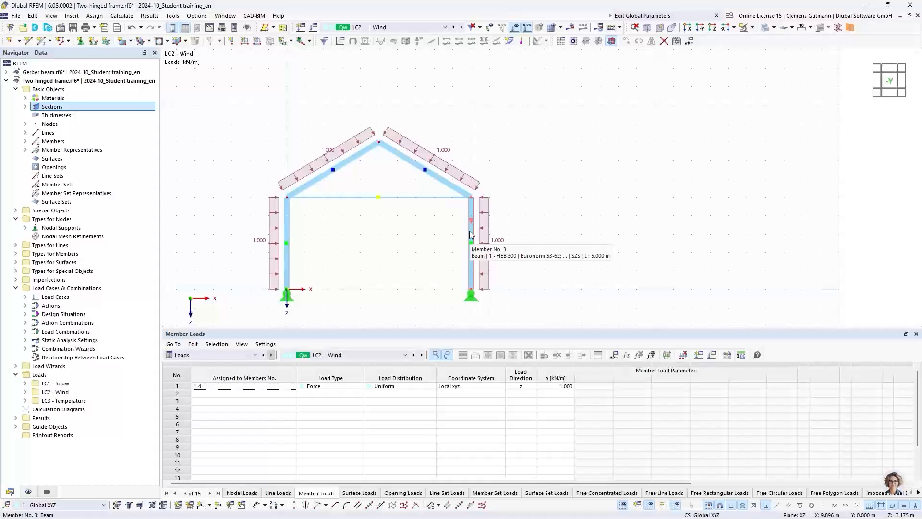
Limit the first wind load to members 1,2 and add a second uniform local-z load of -1 kN/m on members 3,4
left_click(225, 390)
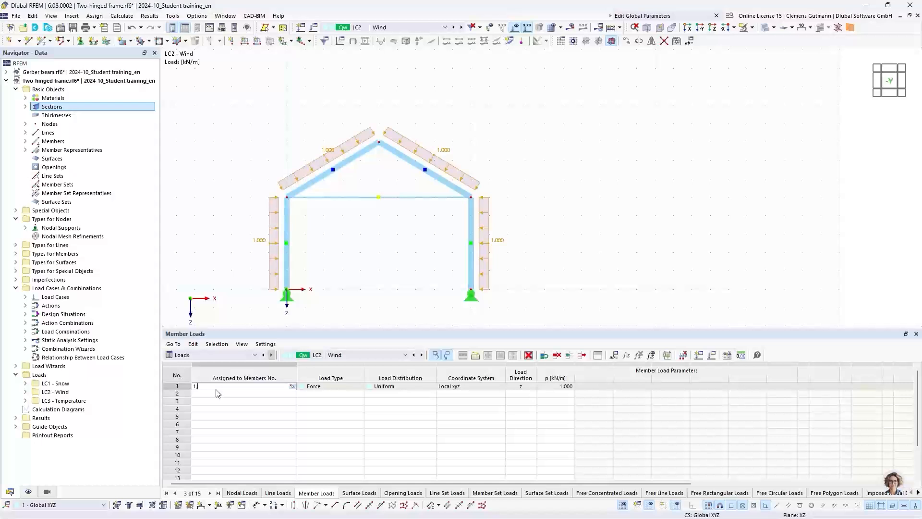
left_click(216, 393)
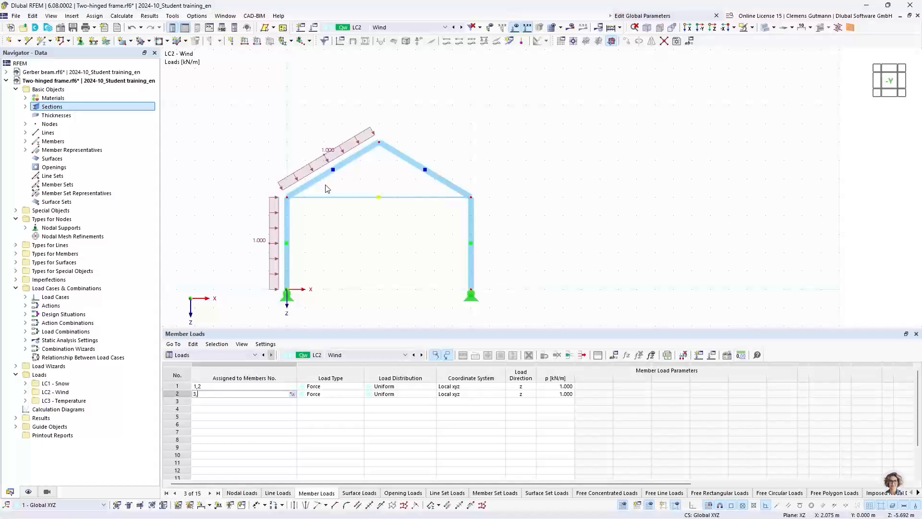
key("Return")
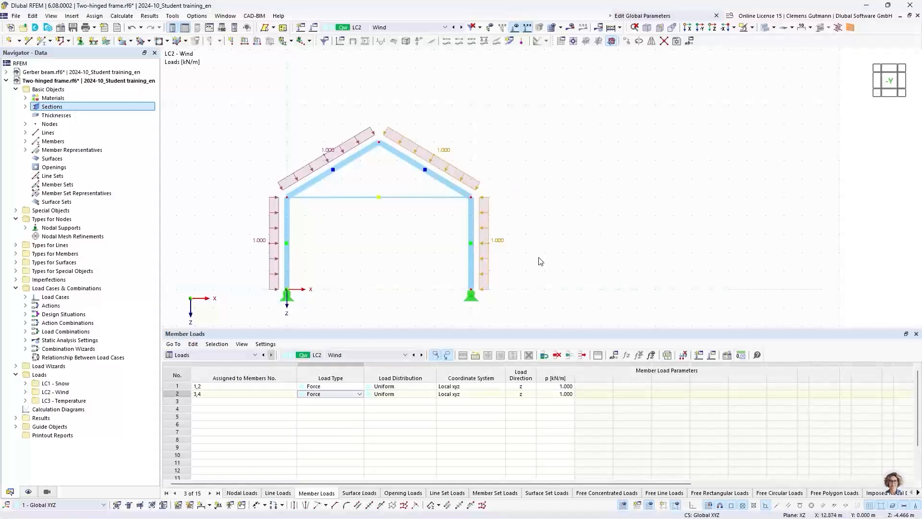
left_click(560, 395)
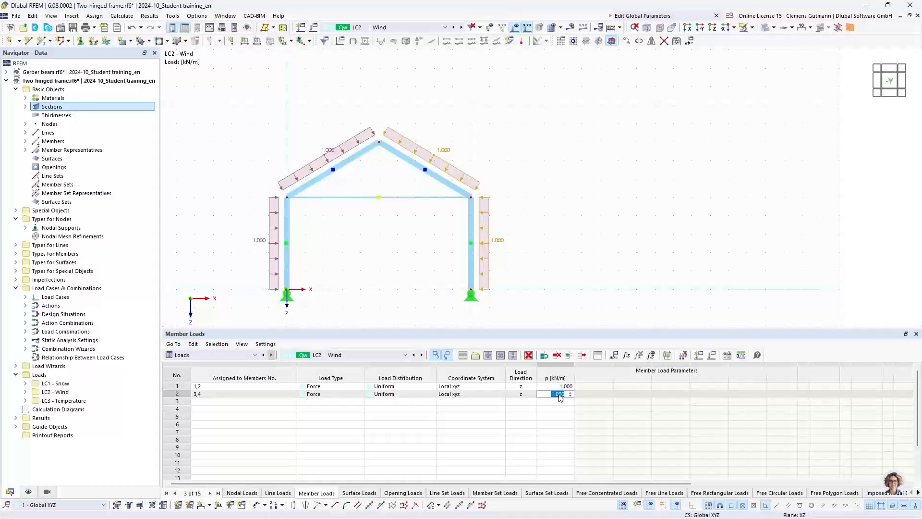
key("BackSpace")
type("-1")
key("Return")
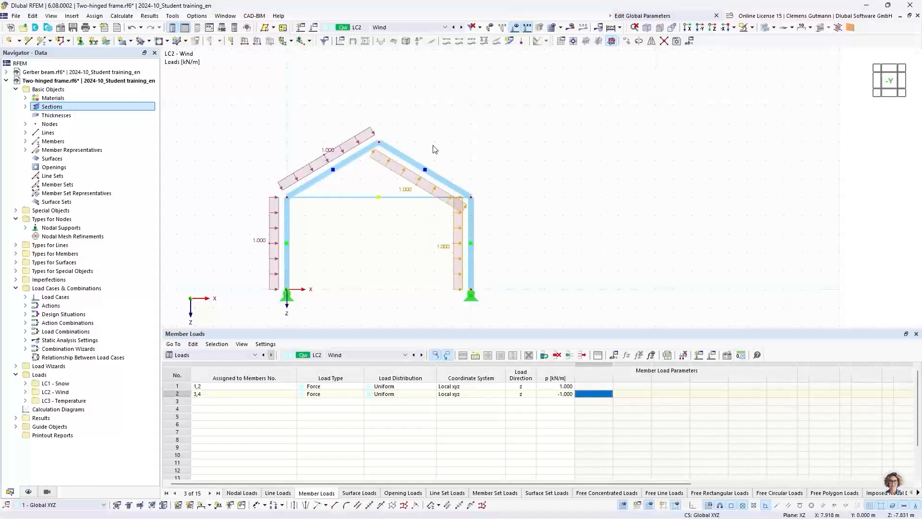
Display the wind load on members 3,4 on the opposite side of the members
double_click(175, 395)
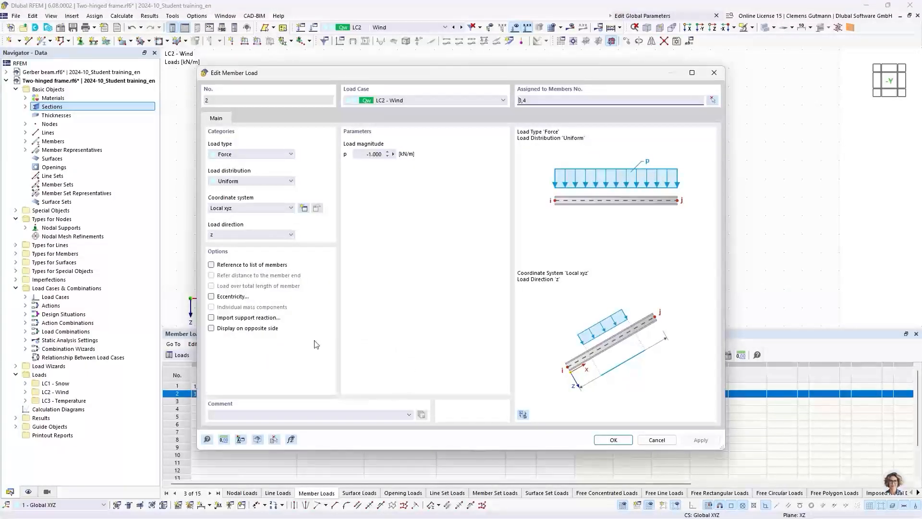
left_click(212, 329)
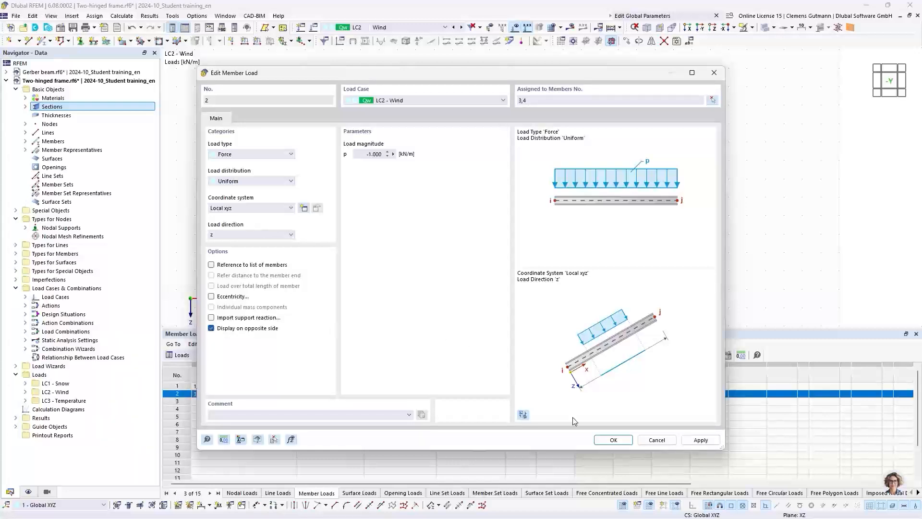
left_click(614, 439)
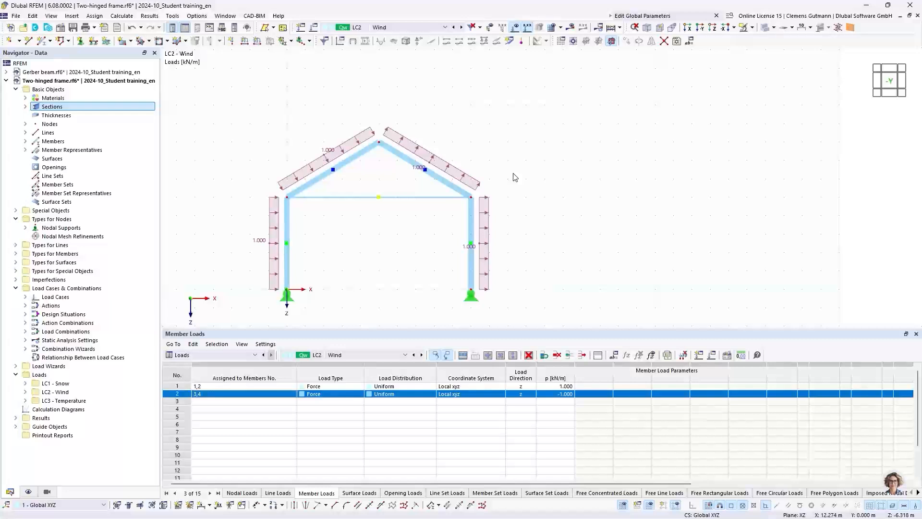
Calculate all load cases and combinations and view the frame's deformations for LC2 Wind
left_click(611, 30)
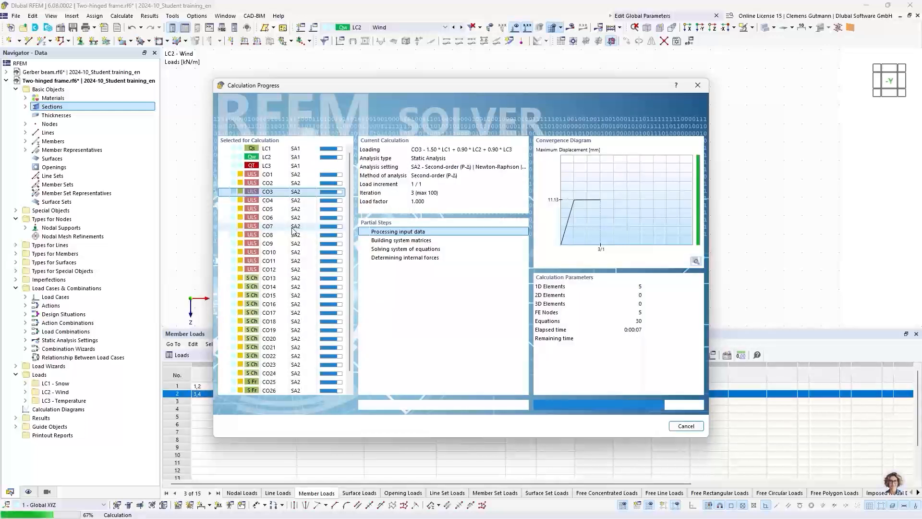
scroll(293, 230, "down", 1)
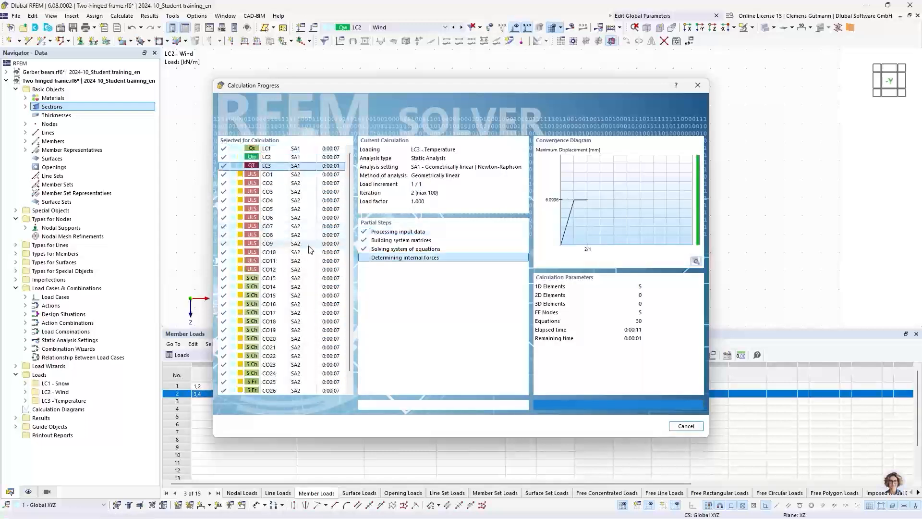
middle_click_drag(272, 229, 371, 222)
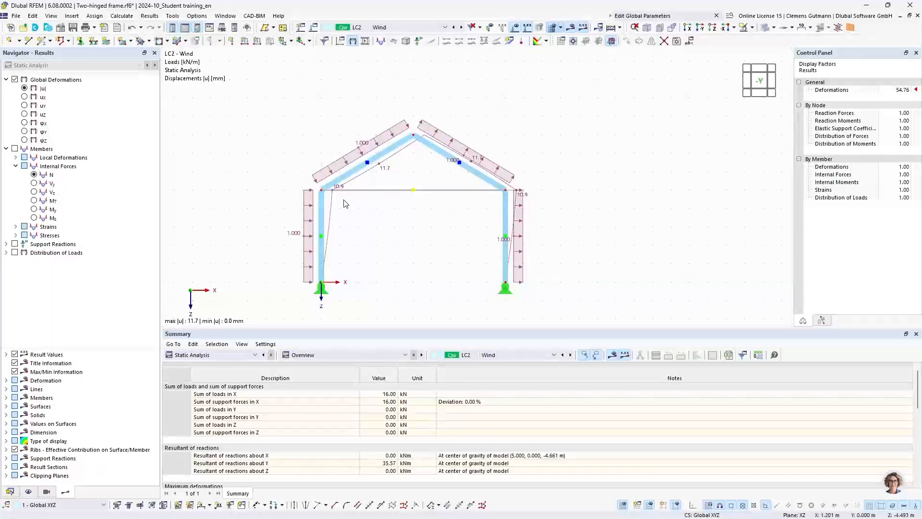
Show the frame as a wireframe in load case LC1 Snow and view its axial forces N and global deformations |u|
left_click(413, 29)
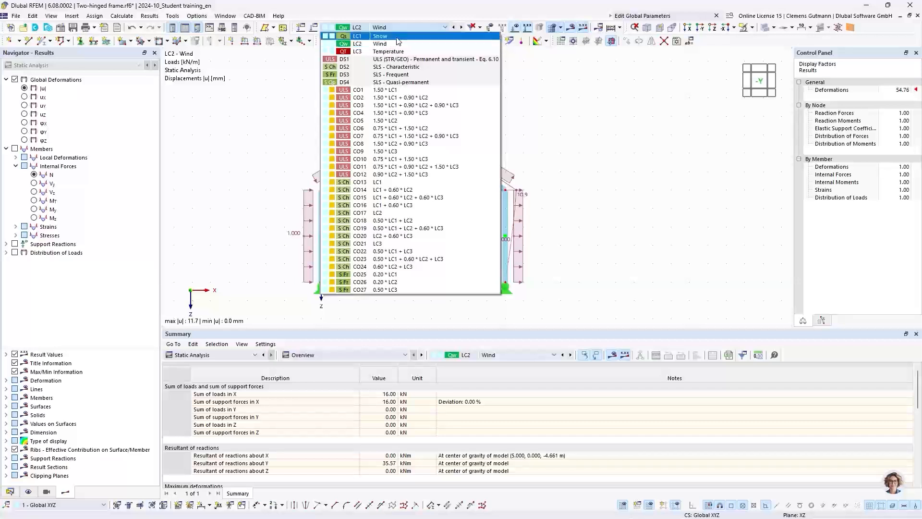
left_click(379, 36)
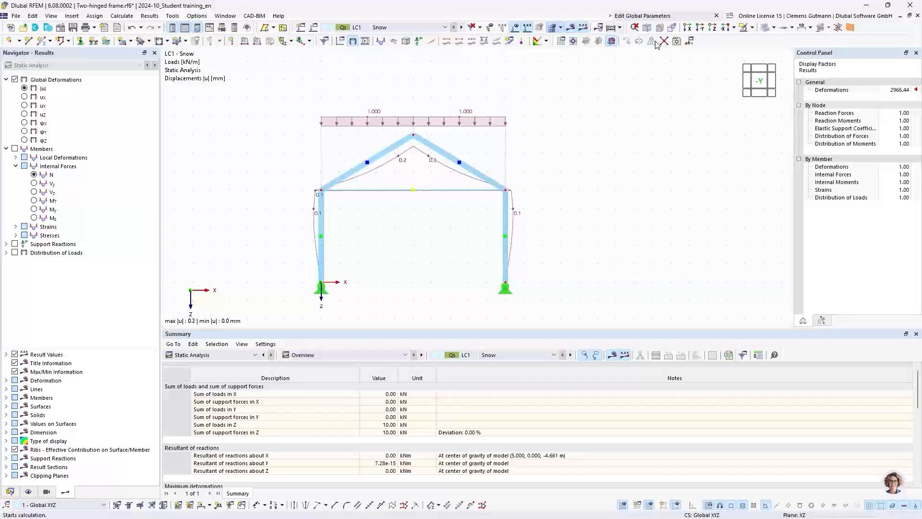
left_click(767, 27)
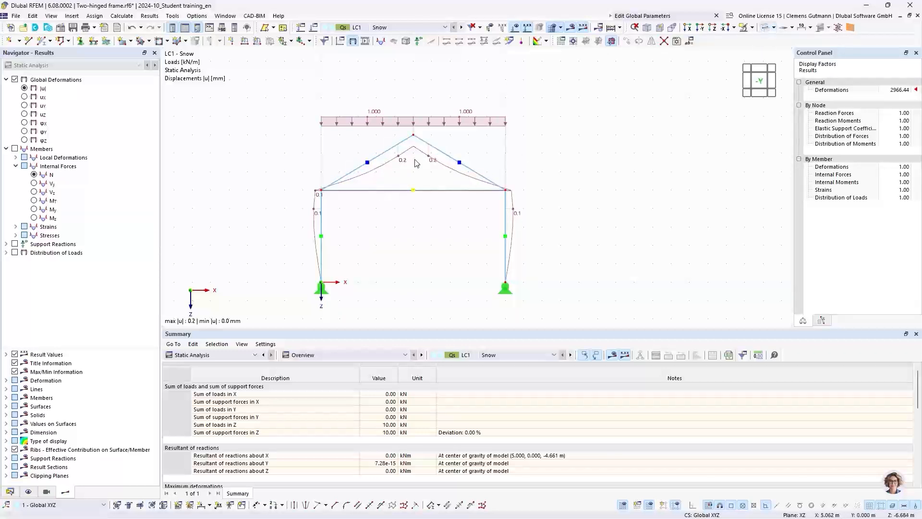
scroll(424, 185, "up", 1)
middle_click_drag(413, 190, 382, 180)
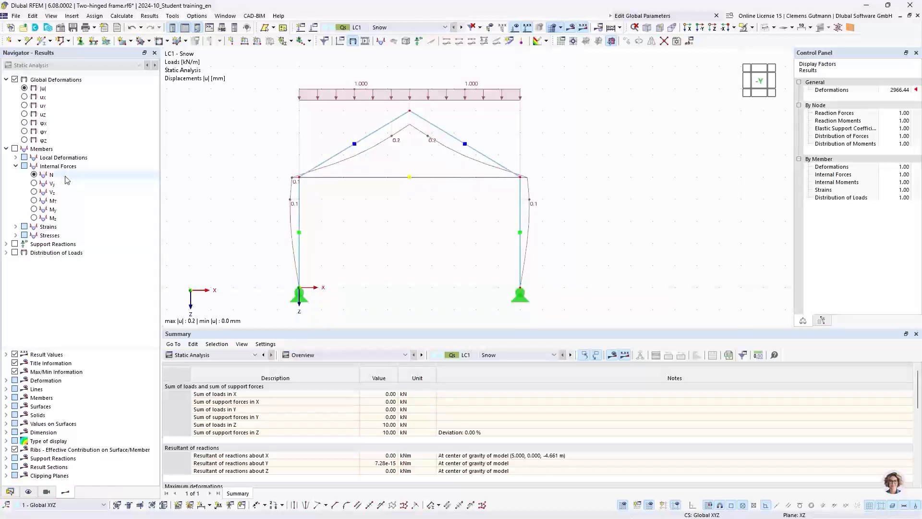
left_click(35, 175)
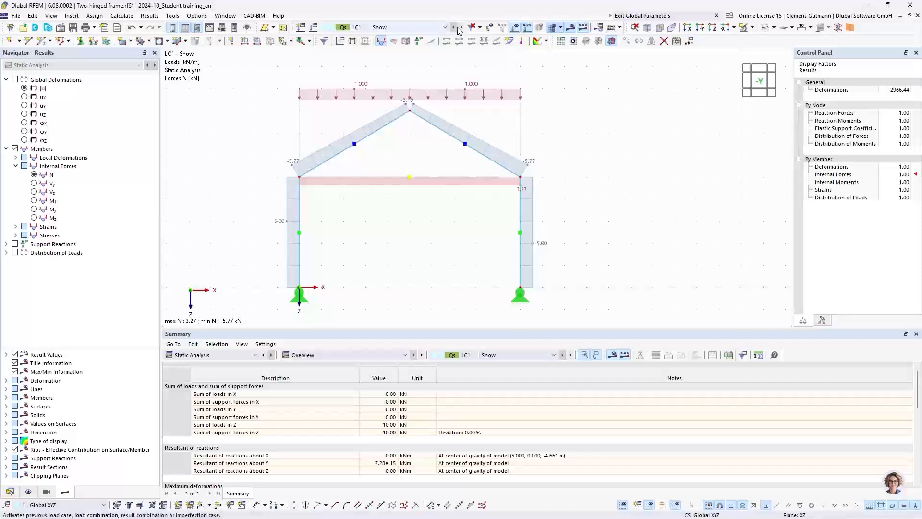
left_click(24, 88)
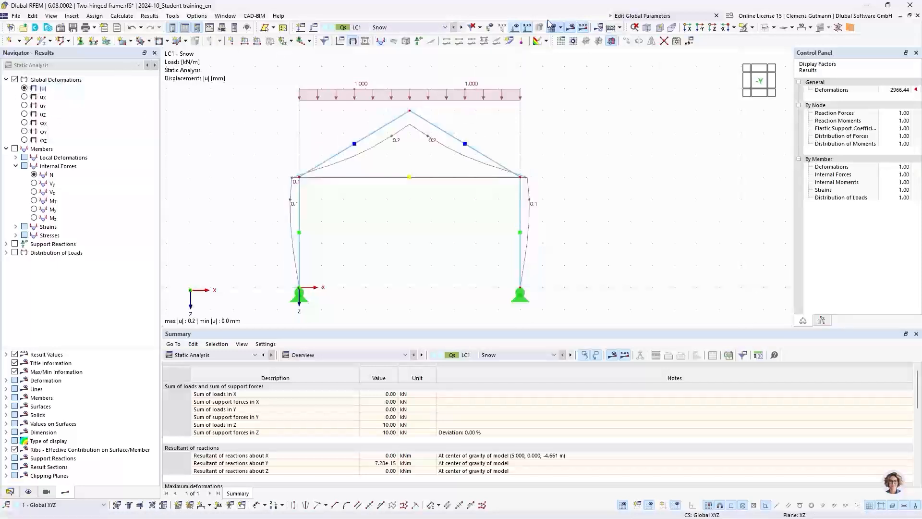
View the global deformations |u| and axial forces N for load case LC2 Wind with the loads hidden
left_click(460, 28)
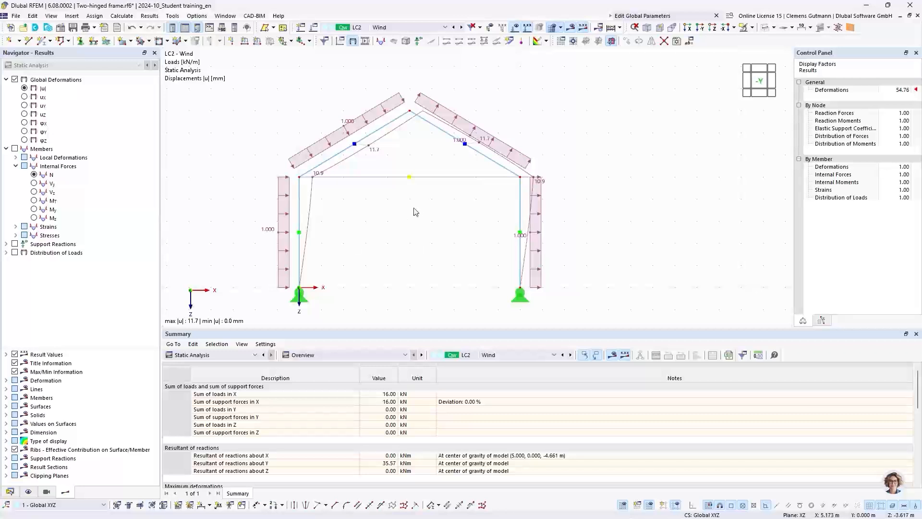
left_click(515, 27)
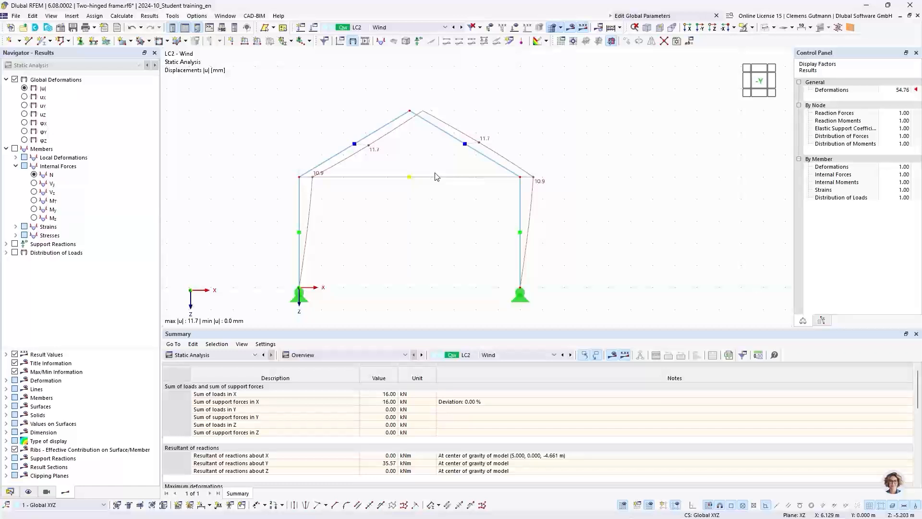
left_click(35, 176)
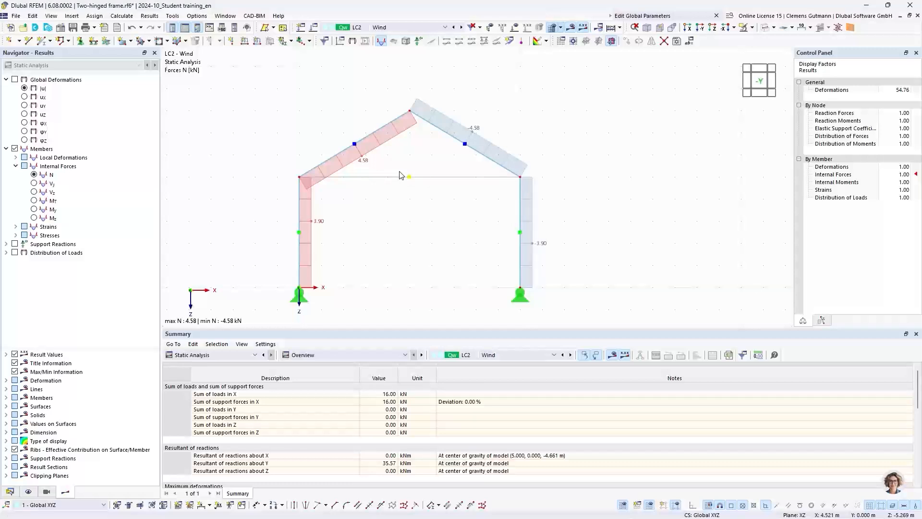
Examine the axial forces N and global deformations |u| for load case LC3 Temperature, ending on the axial forces
left_click(406, 27)
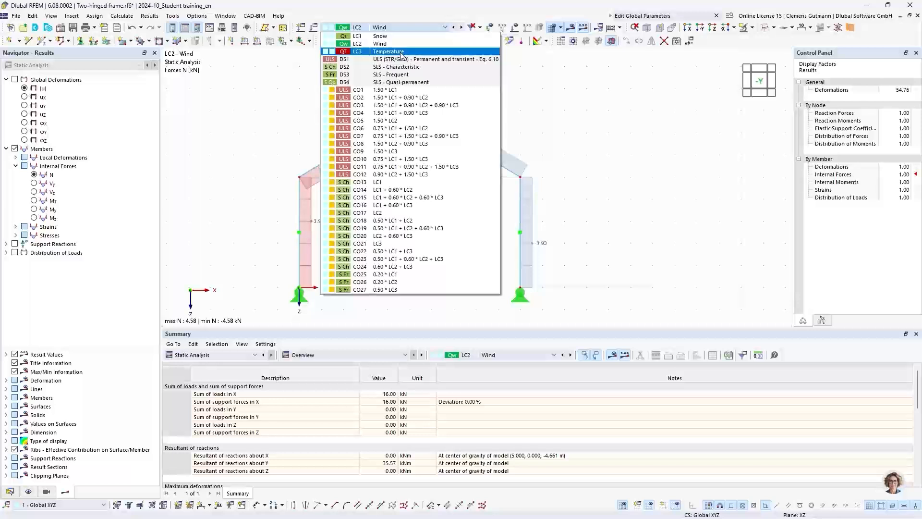
left_click(402, 51)
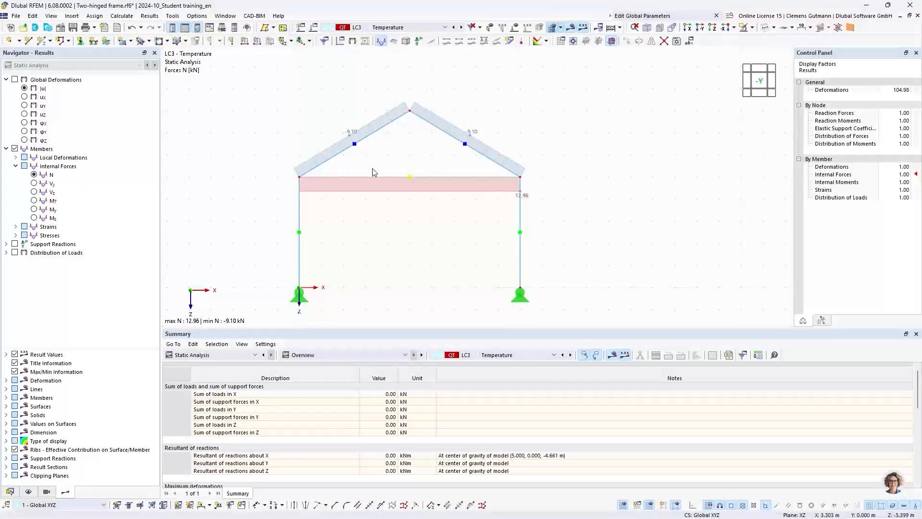
left_click(24, 88)
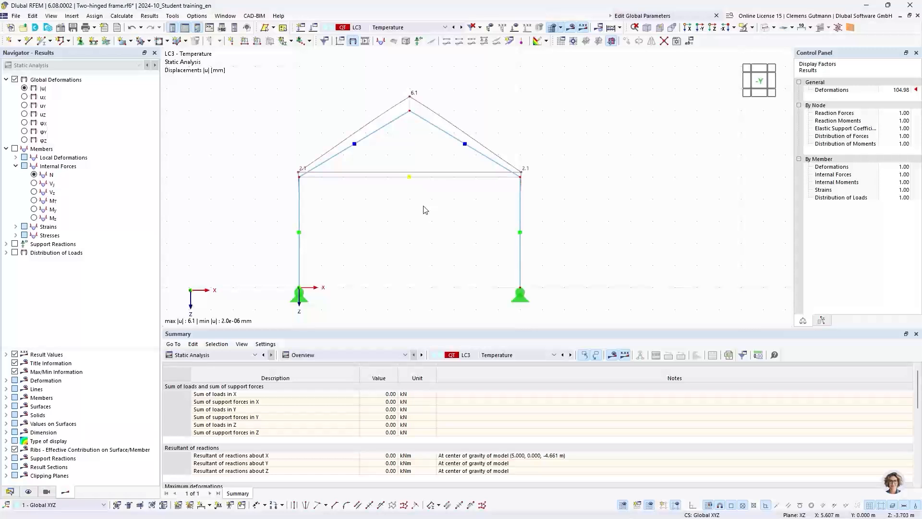
left_click(33, 179)
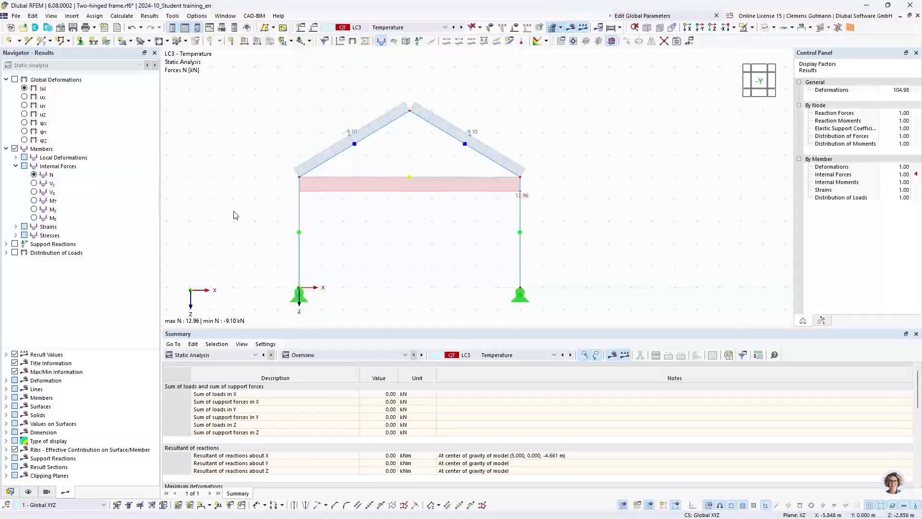
Show the support reactions for LC3 Temperature and hide the member results
left_click(15, 244)
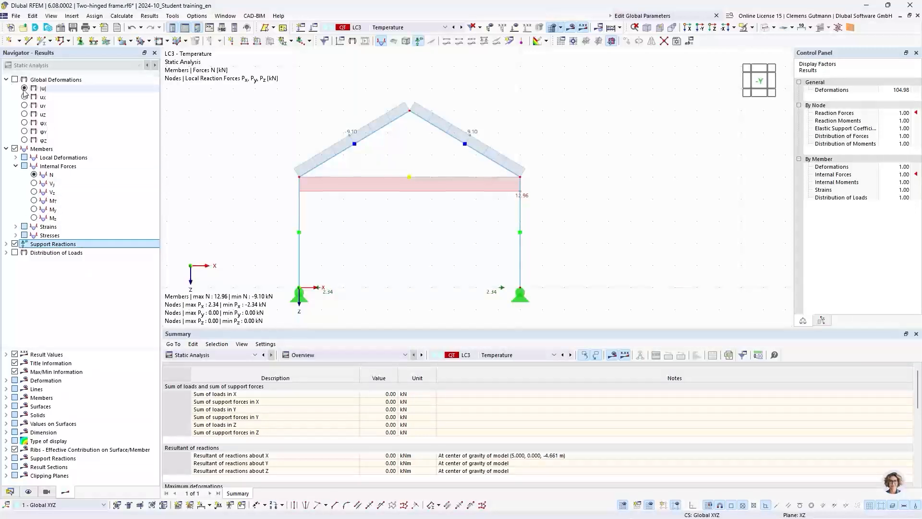
left_click(15, 149)
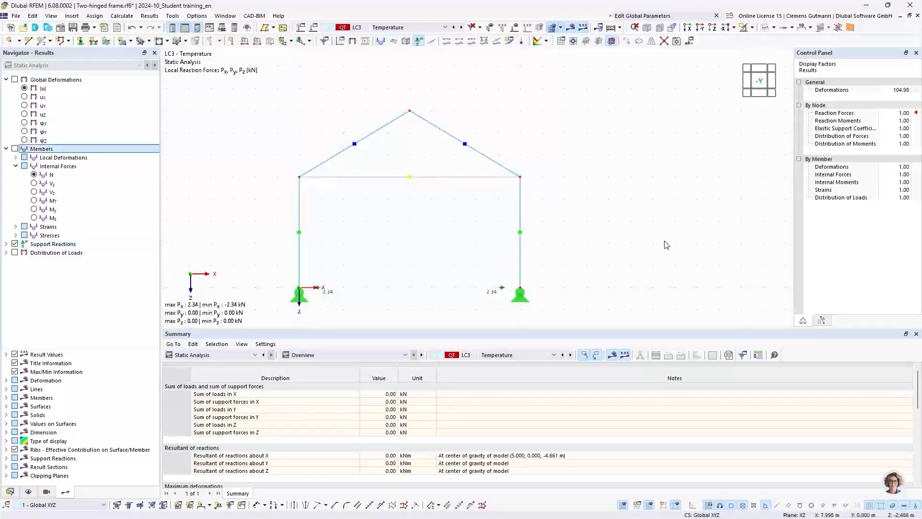
middle_click_drag(417, 231, 449, 173)
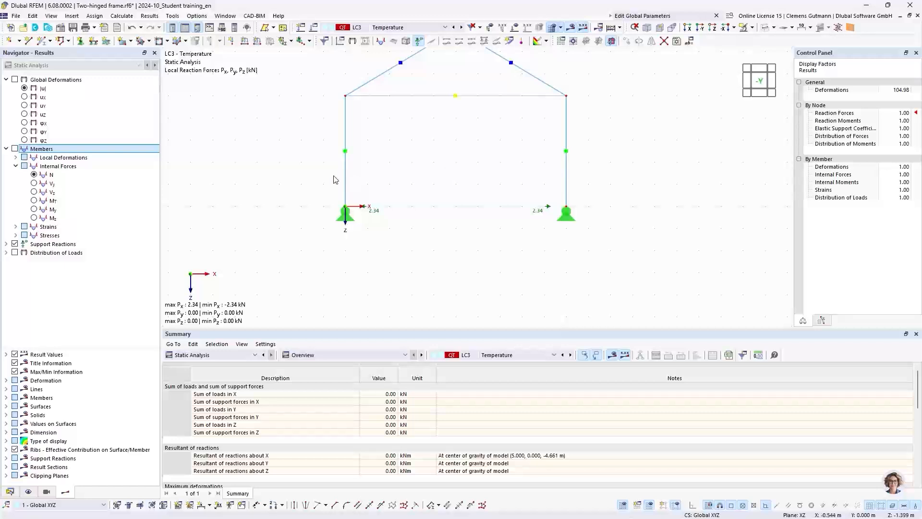
Switch to load case LC2 Wind and view its support reactions together with the loads
left_click(402, 29)
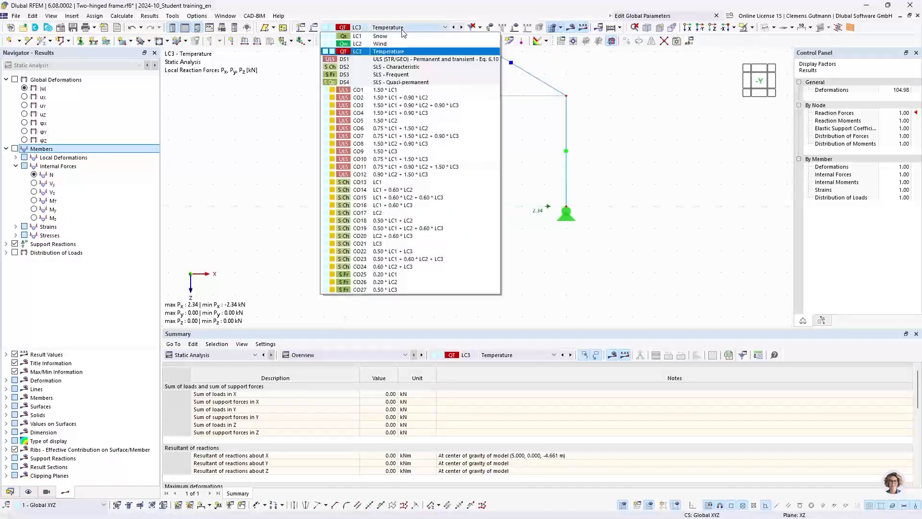
left_click(398, 44)
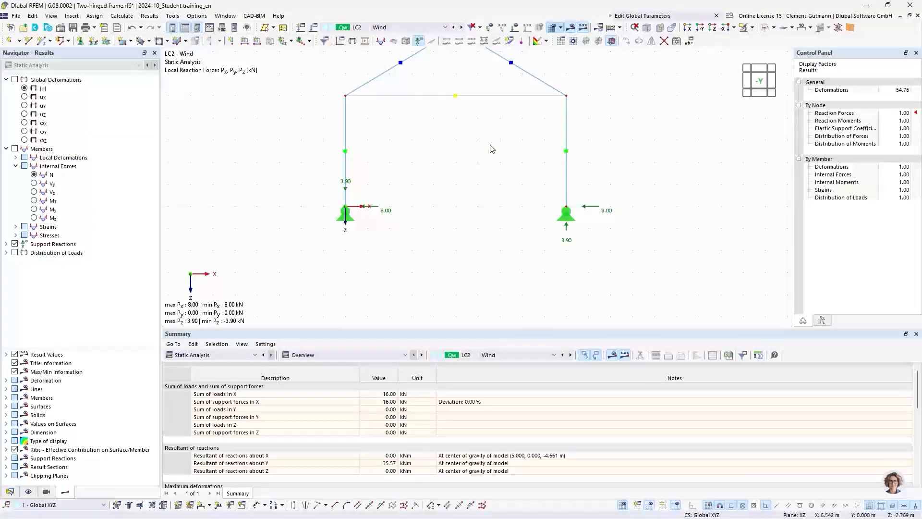
scroll(398, 218, "up", 3)
middle_click_drag(414, 194, 440, 165)
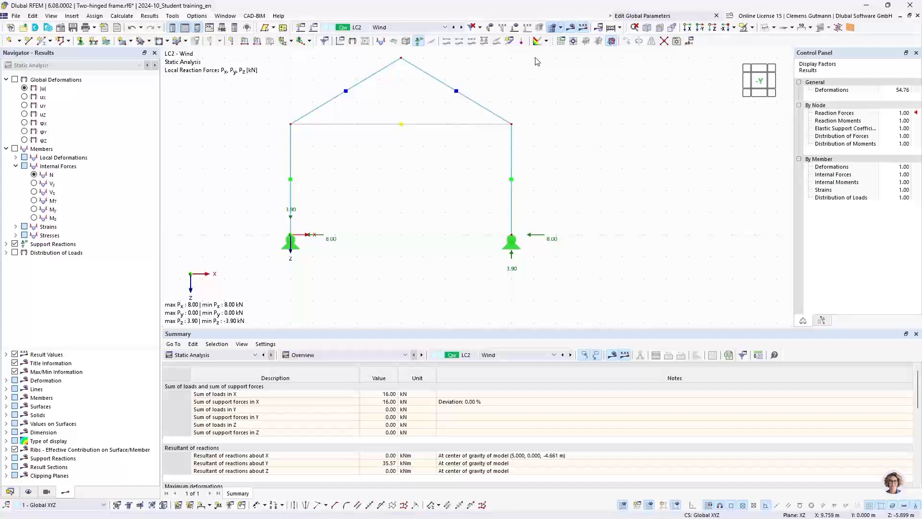
left_click(515, 27)
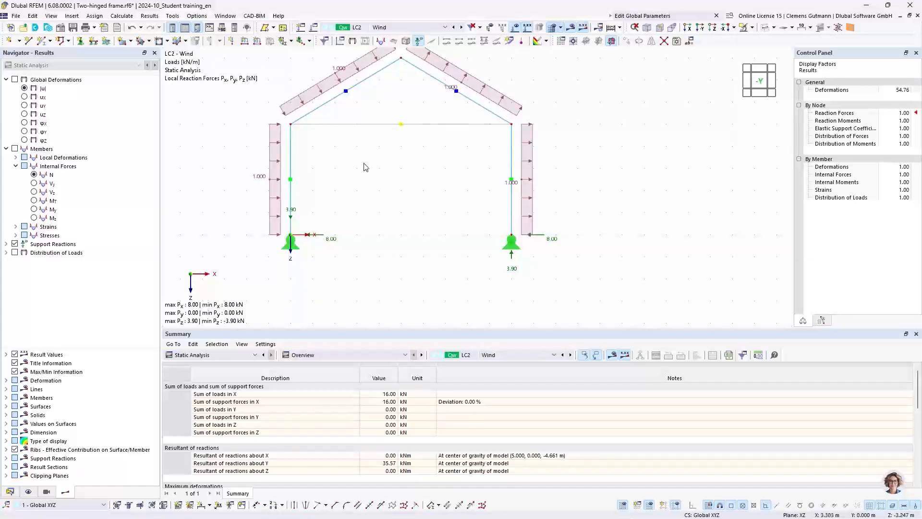
middle_click_drag(375, 161, 384, 199)
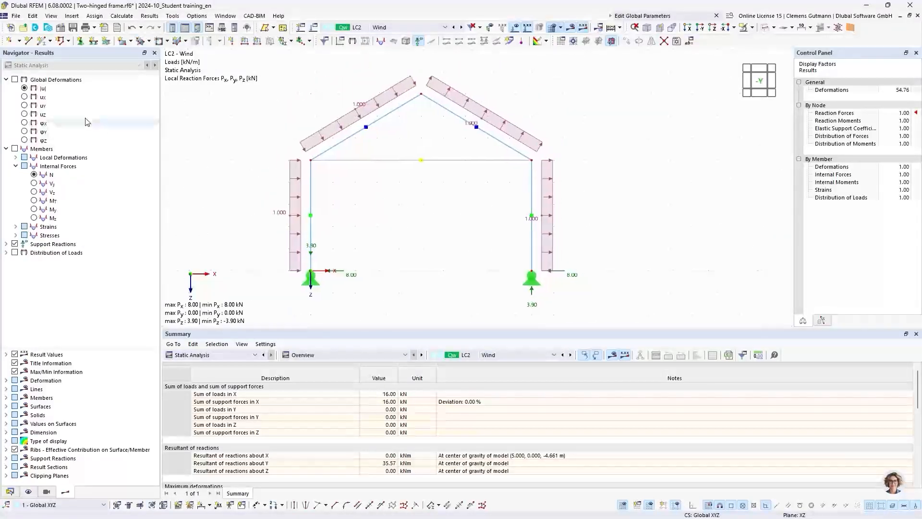
Display the global deformations |u| alongside the loads and support reactions of LC2 Wind
left_click(24, 88)
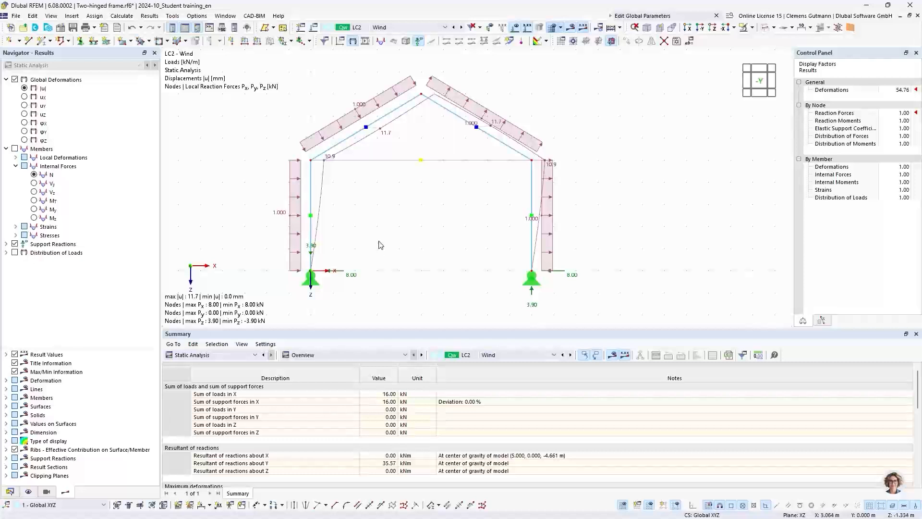
middle_click_drag(380, 245, 371, 191)
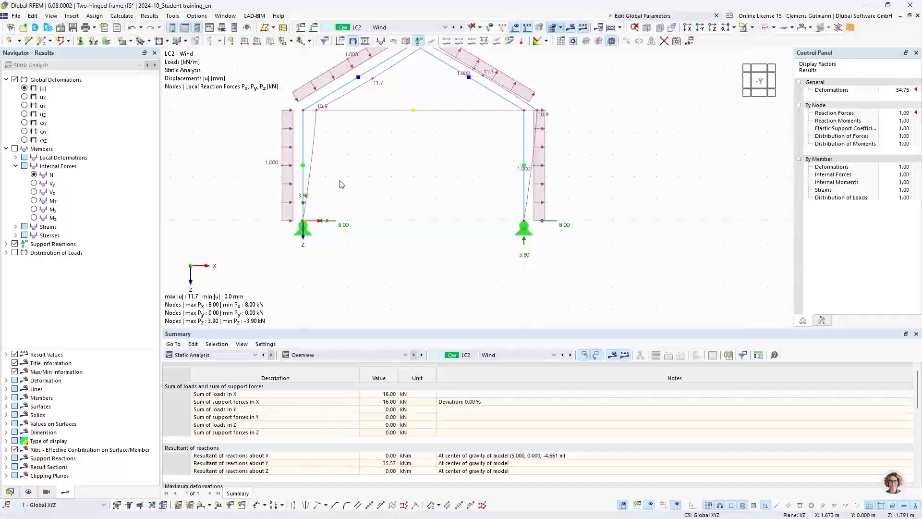
mouse_move(286, 205)
Switch to load combination CO2 (1.50 * LC1 + 0.90 * LC2) and examine the reactions at both supports
left_click(391, 28)
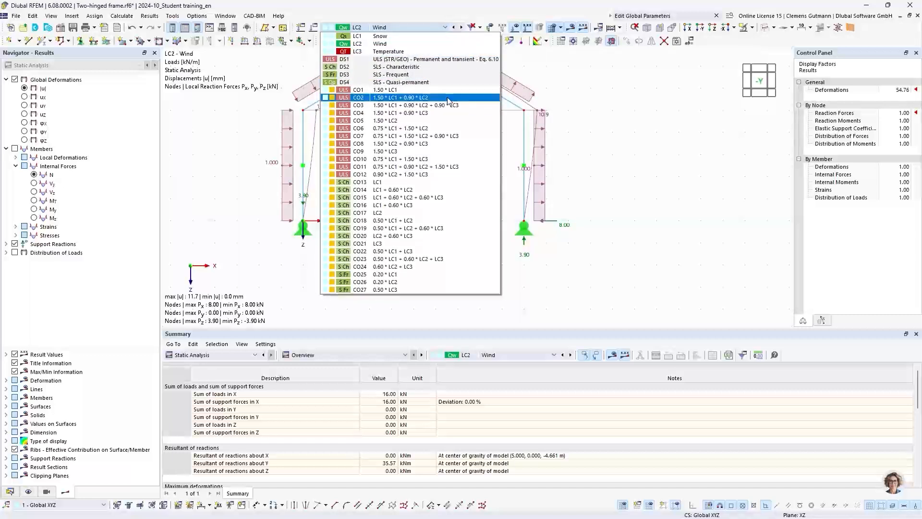
left_click(395, 98)
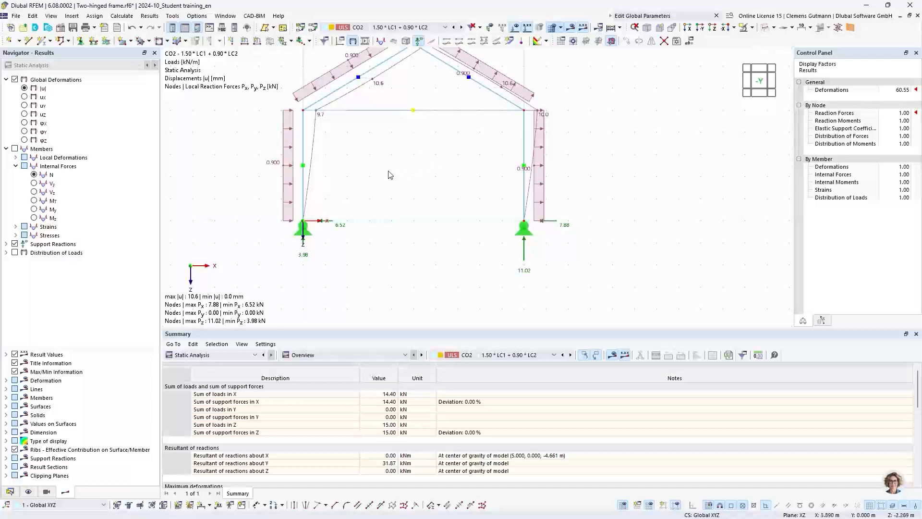
mouse_move(389, 172)
middle_mouse_down()
mouse_move(288, 197)
mouse_move(401, 174)
middle_mouse_up()
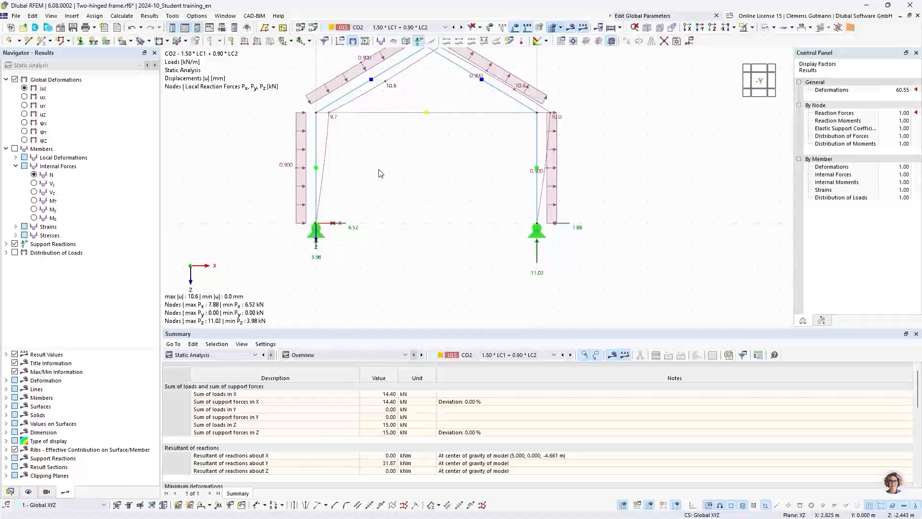
scroll(328, 256, "up", 3)
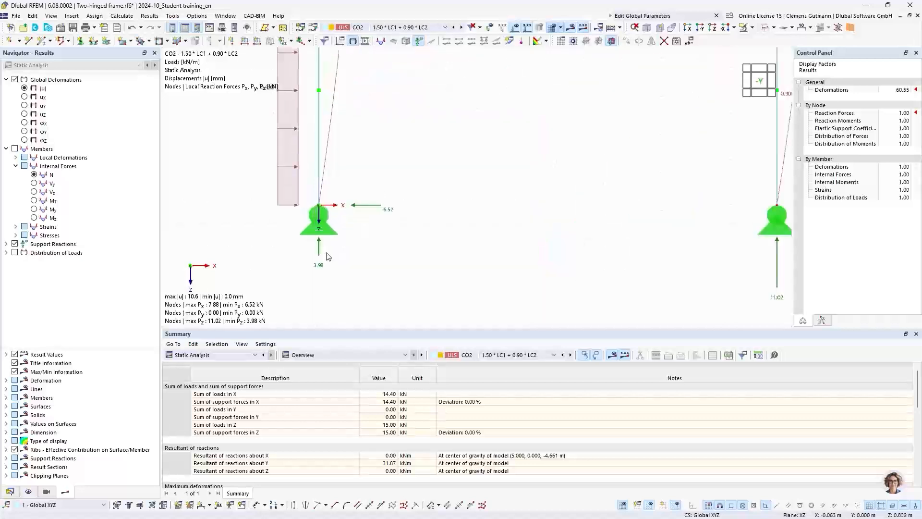
scroll(262, 234, "down", 2)
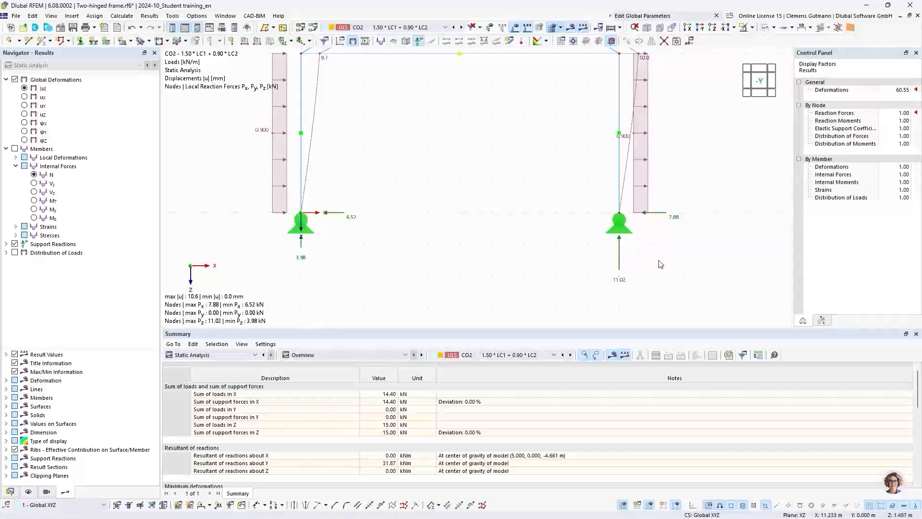
middle_click_drag(660, 263, 596, 258)
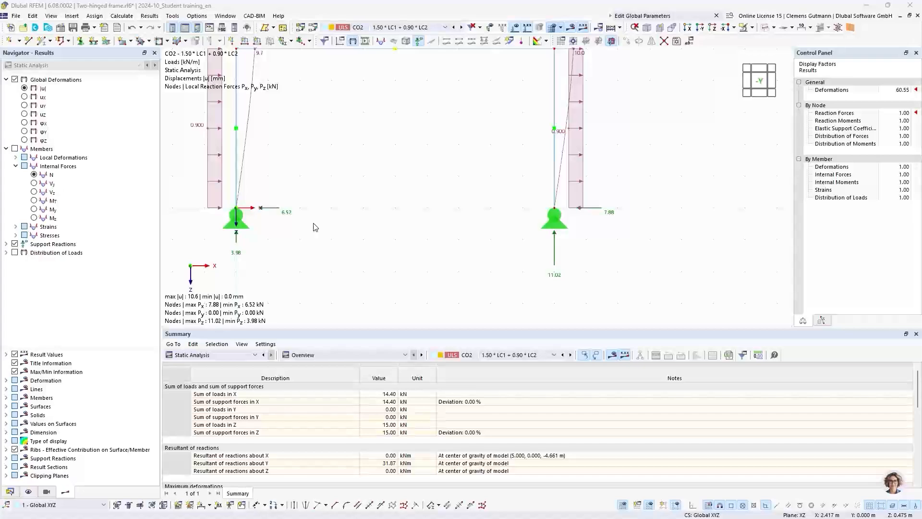
Switch to the PowerPoint presentation and advance to the Coffee Break slide
key("alt+Tab")
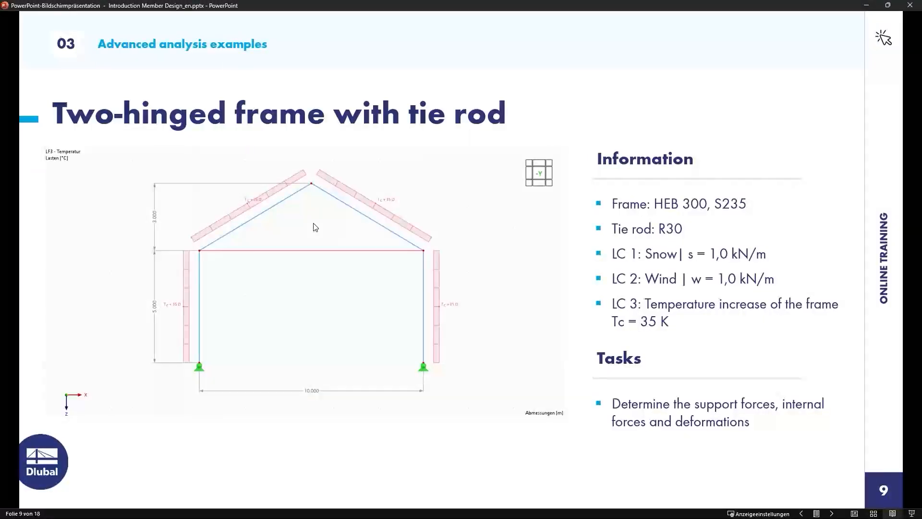
key("Right")
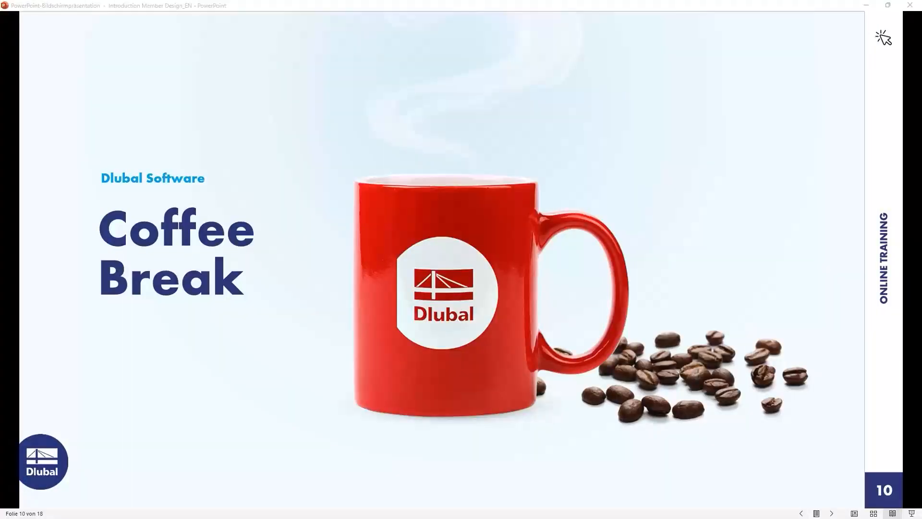
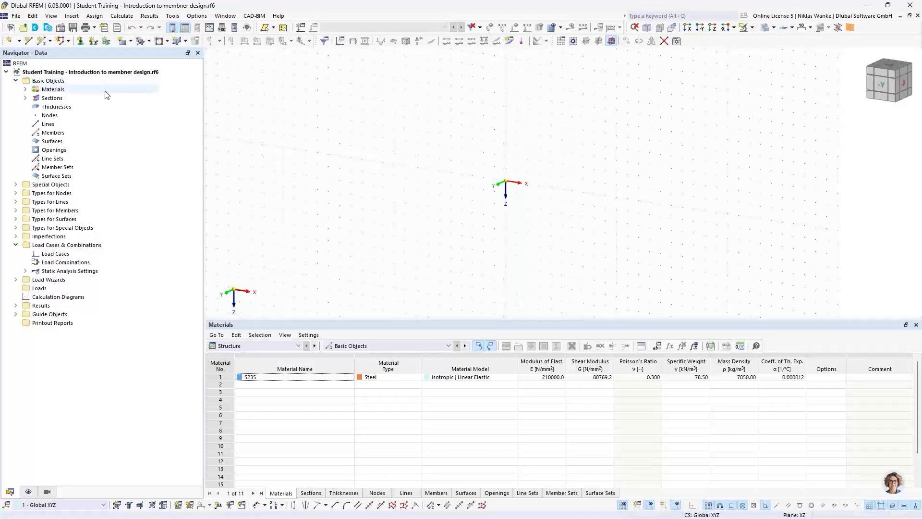
Review the new model's preset material and section, then check its base data and the activated add-ons
left_click(25, 90)
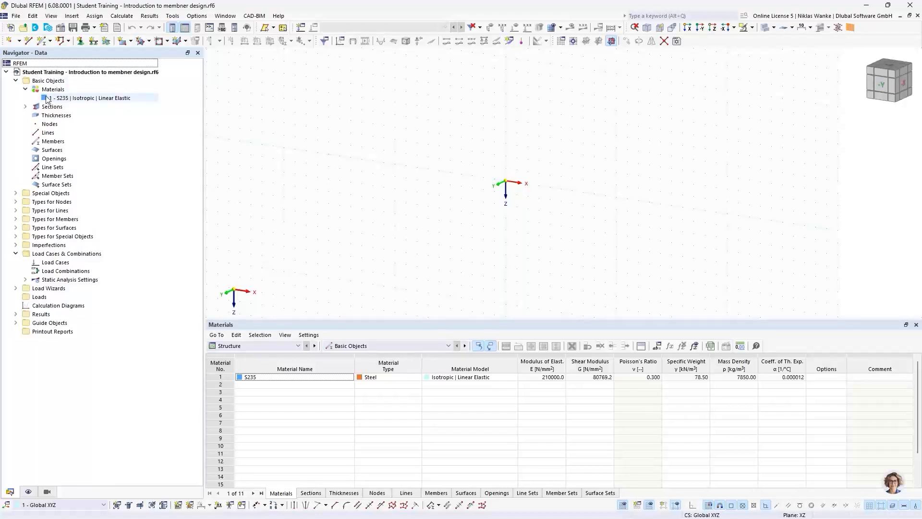
left_click(25, 107)
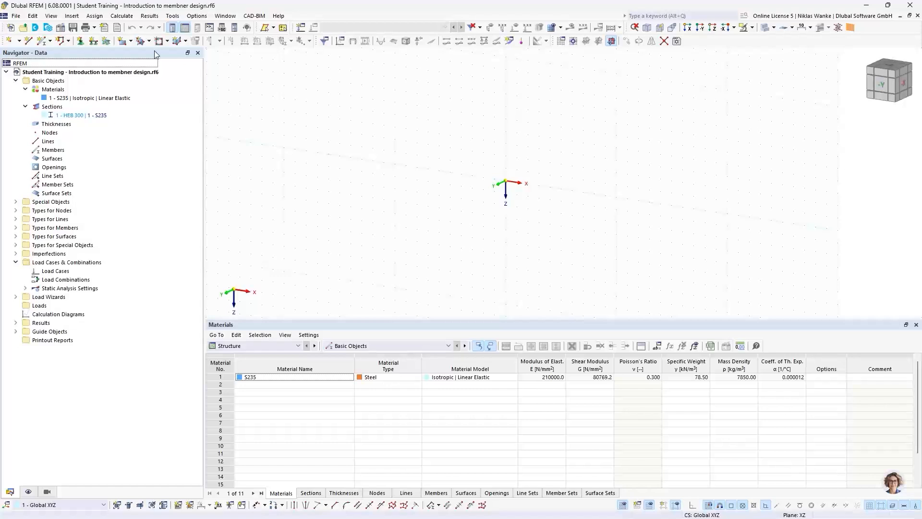
left_click(61, 29)
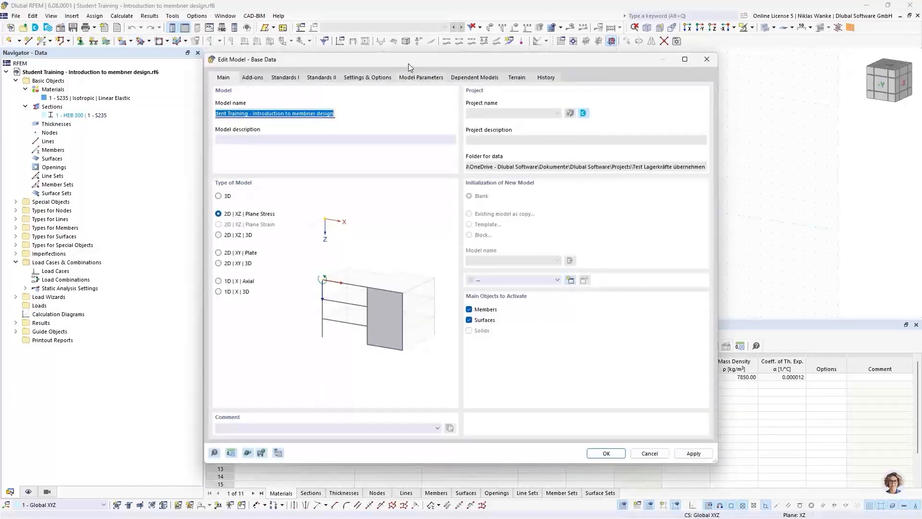
left_click_drag(408, 64, 433, 61)
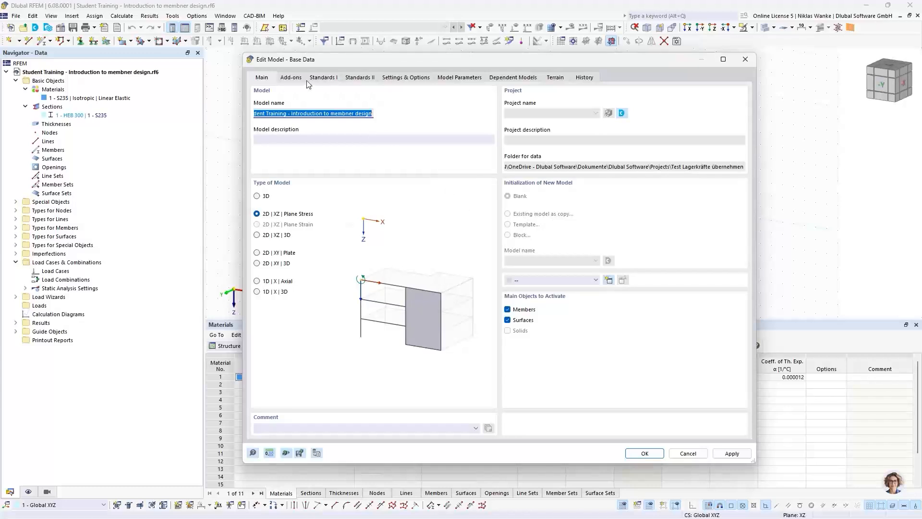
left_click(292, 78)
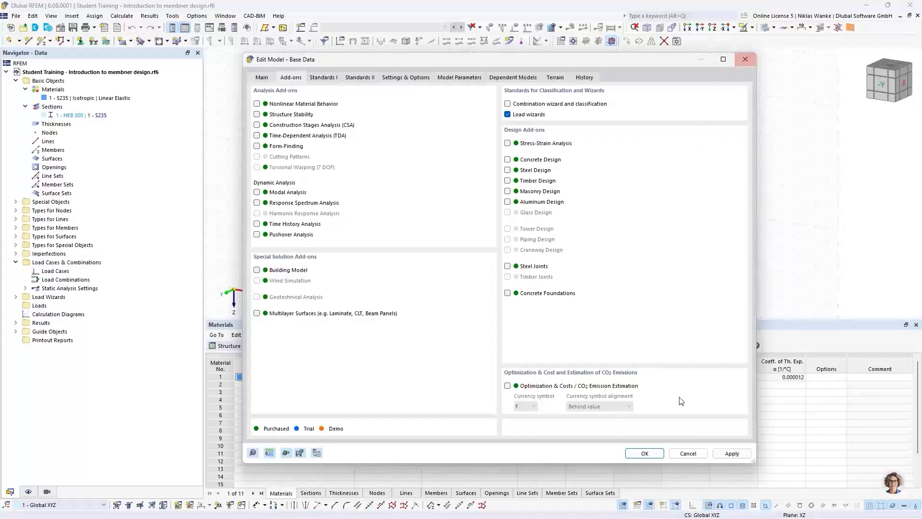
left_click(644, 452)
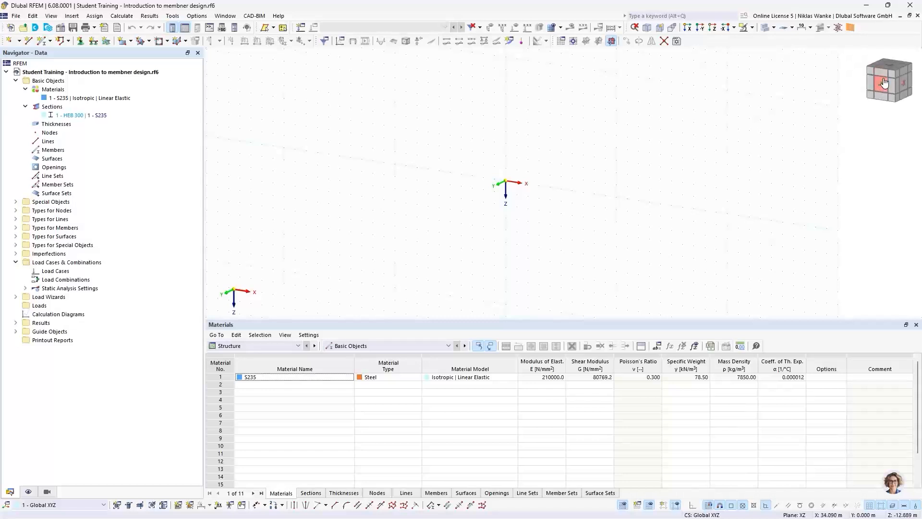
Align the view to the XZ plane in the -Y direction and begin defining a new single member with general settings
middle_click_drag(540, 198, 544, 194)
left_click(882, 86)
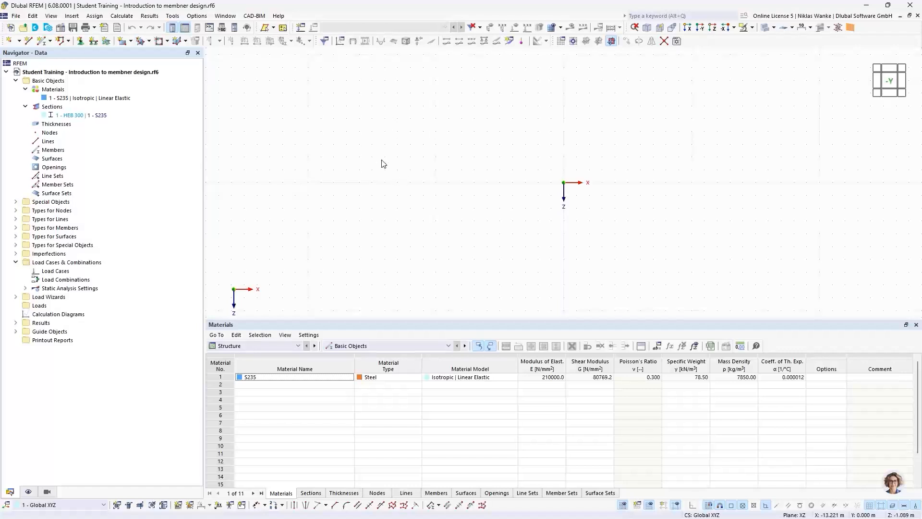
left_click(50, 40)
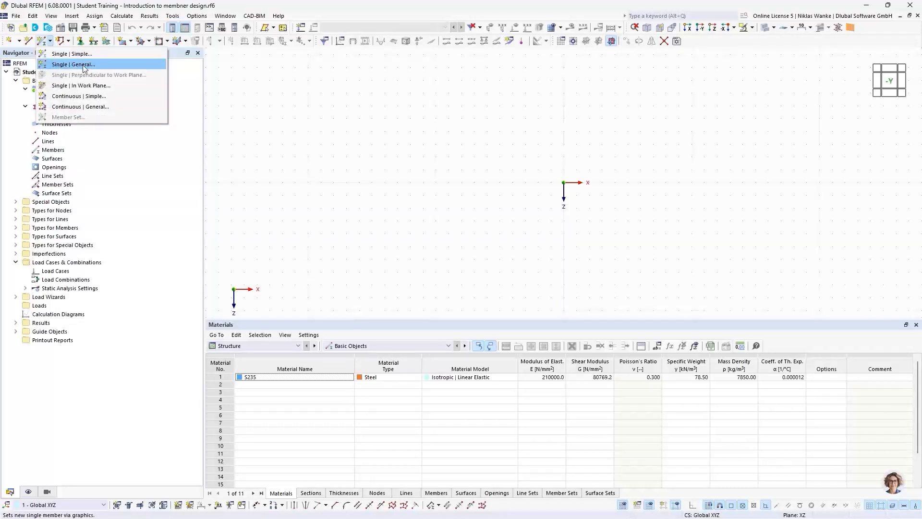
left_click(90, 65)
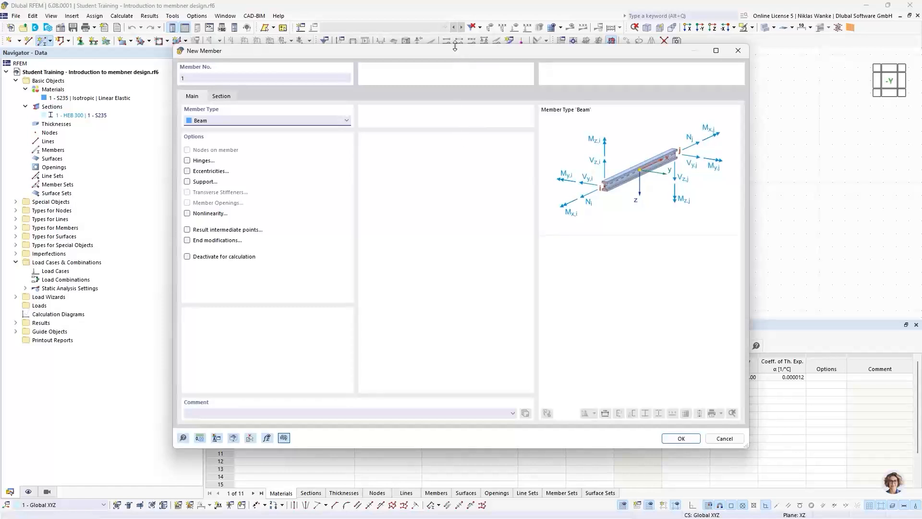
left_click_drag(445, 51, 462, 63)
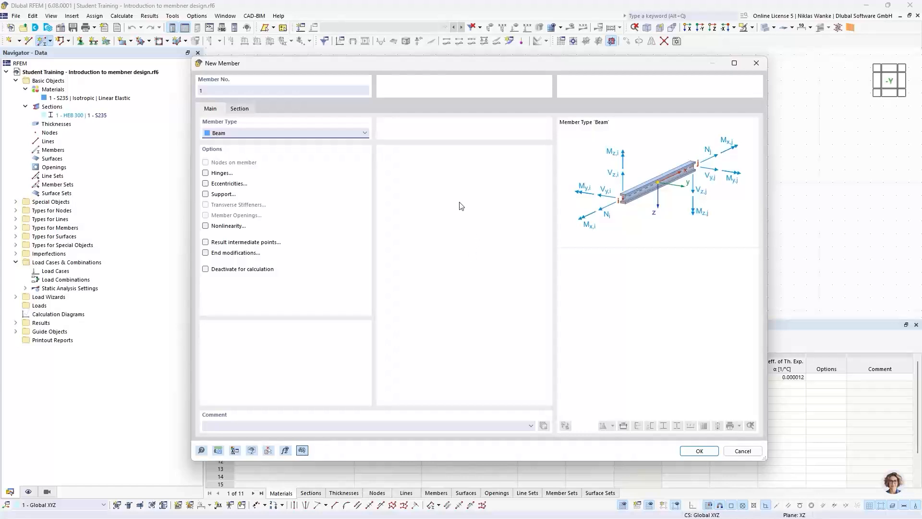
Compare the internal forces of the Beam and Truss (only N) member types, and set the new member to Truss (only N)
left_click(353, 138)
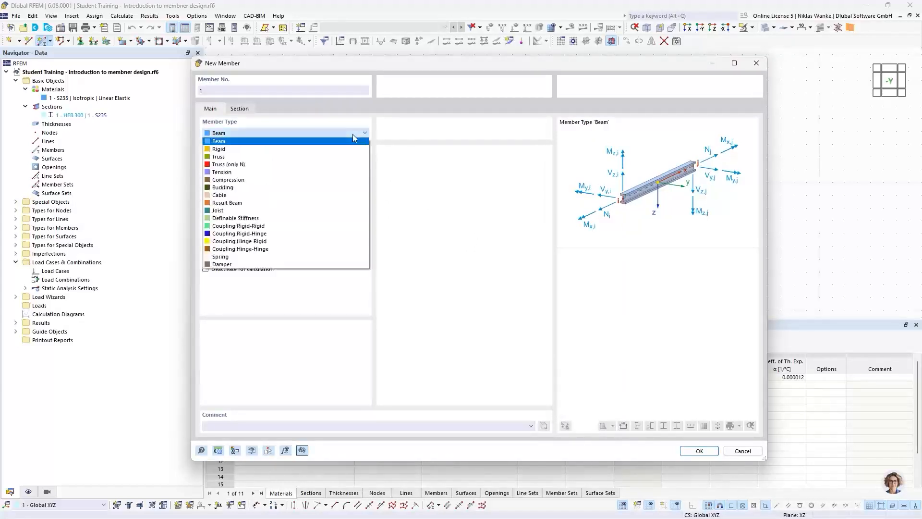
left_click(255, 165)
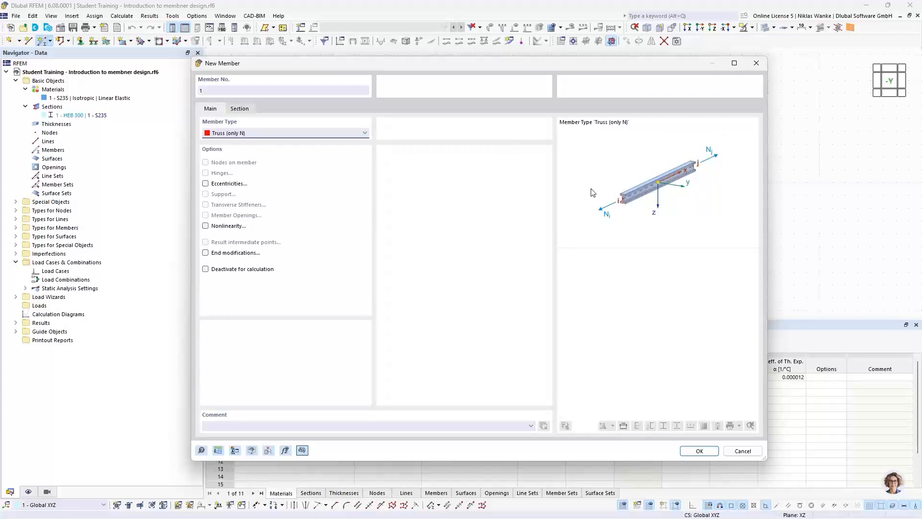
left_click(270, 138)
left_click(225, 143)
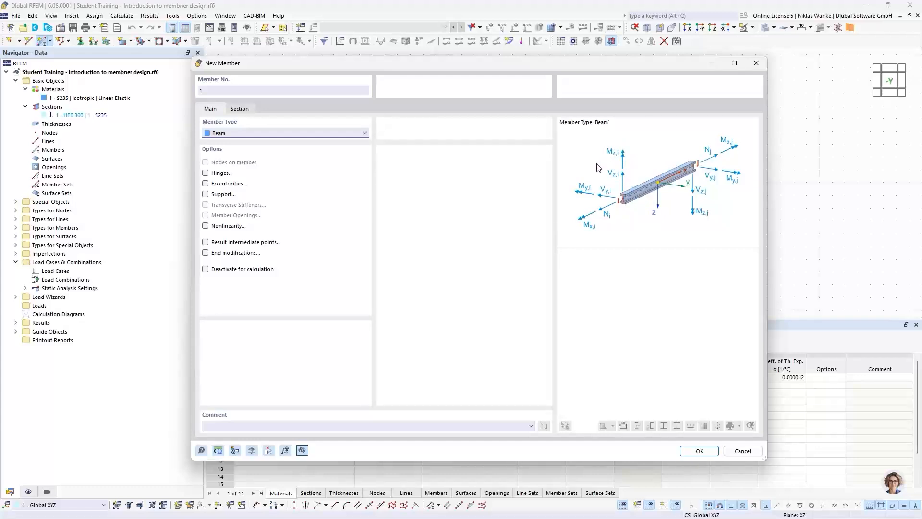
left_click(235, 135)
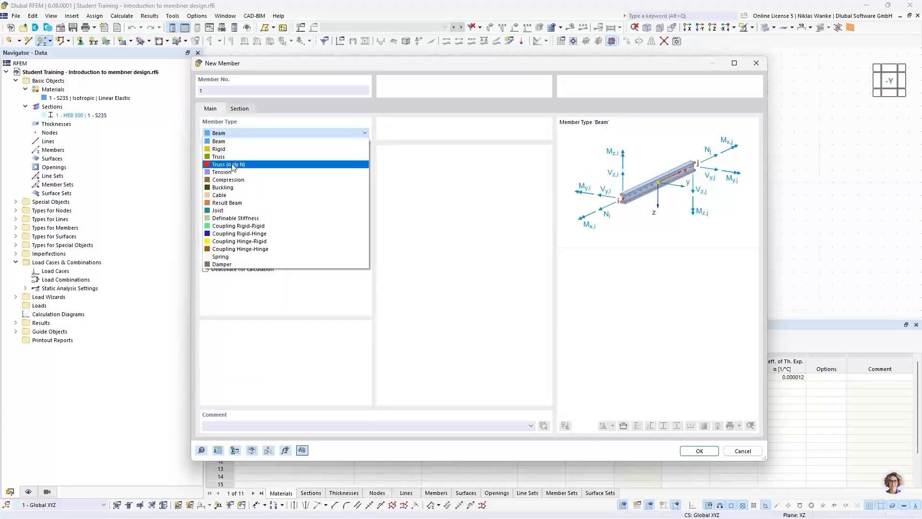
left_click(233, 166)
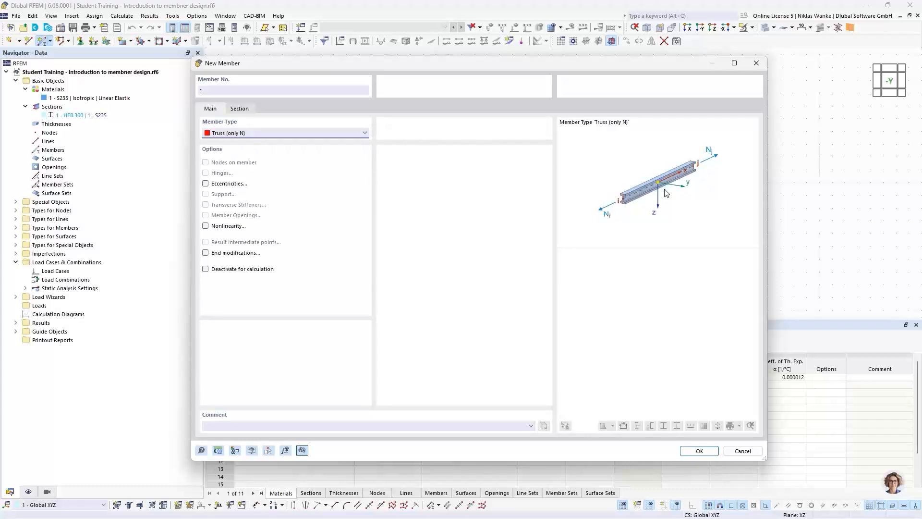
left_click(283, 133)
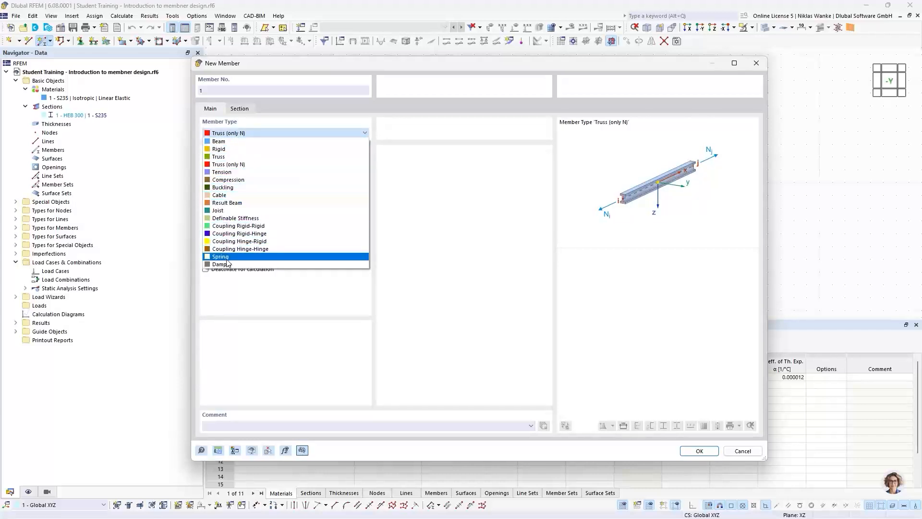
left_click(252, 134)
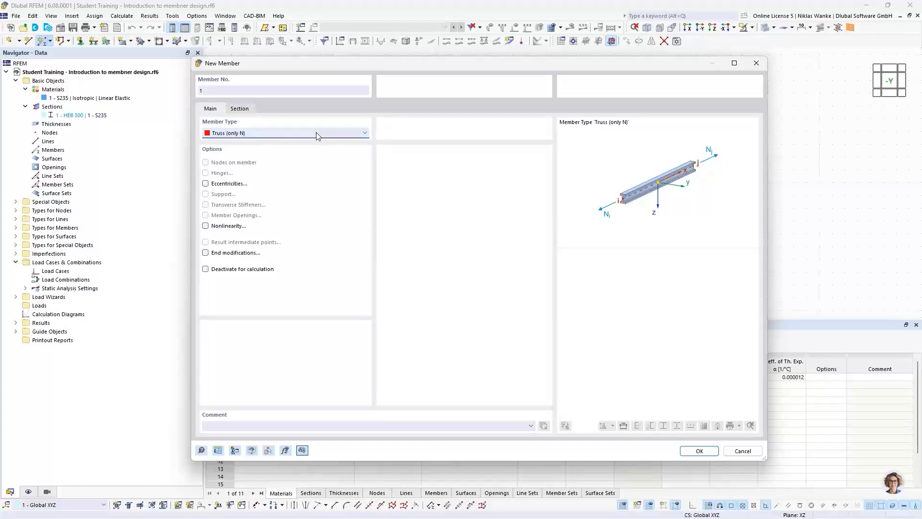
Open the RFEM 6 online manual for the new member's main settings and look through the page toward the member type explanations
left_click(202, 450)
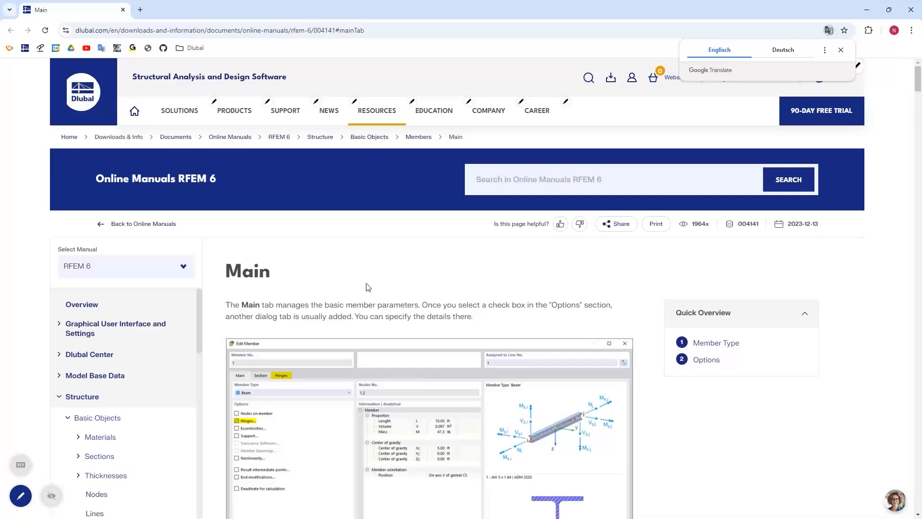
scroll(387, 301, "down", 4)
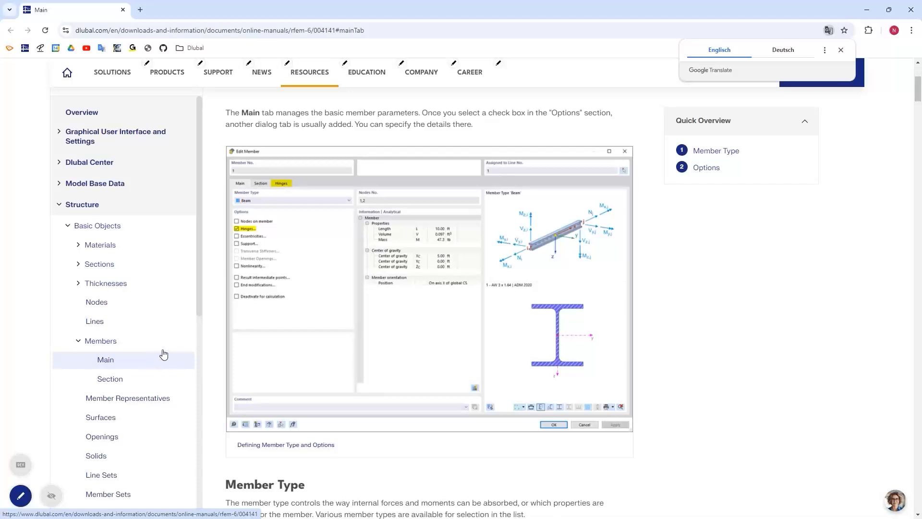
Read the manual's Member Type descriptions from Beam through Truss (only N), then close the manual and return to RFEM
scroll(161, 353, "up", 2)
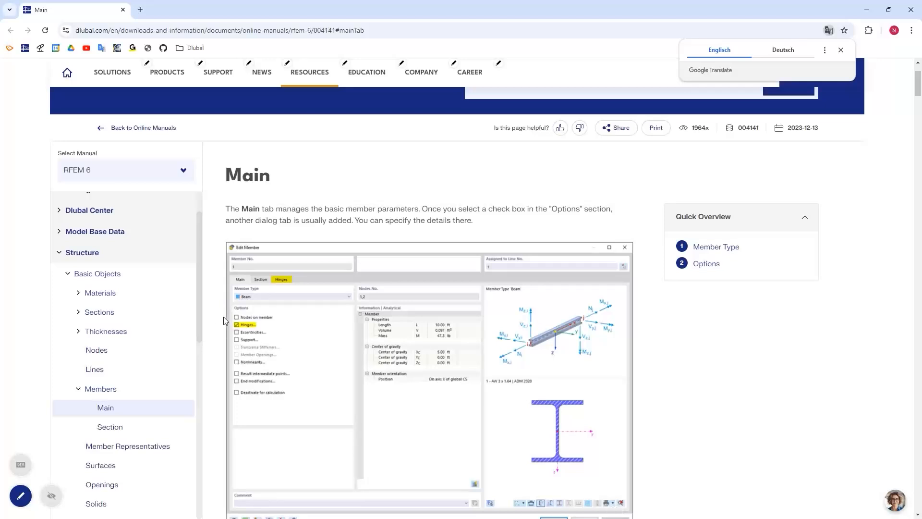
scroll(224, 315, "down", 3)
scroll(226, 314, "down", 7)
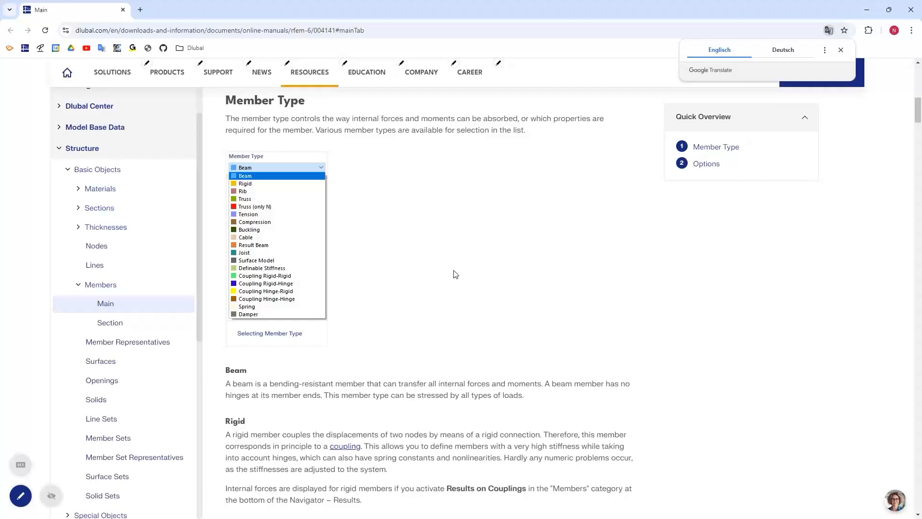
scroll(456, 274, "up", 1)
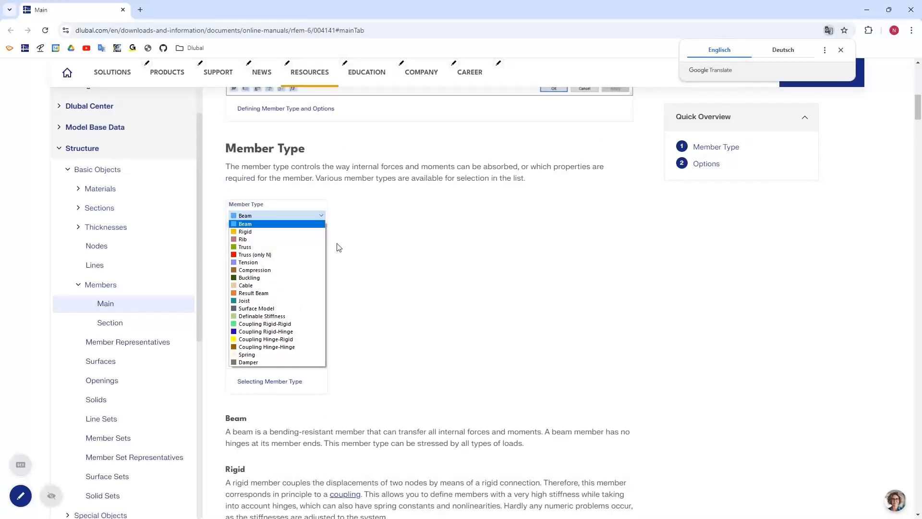
scroll(368, 338, "down", 2)
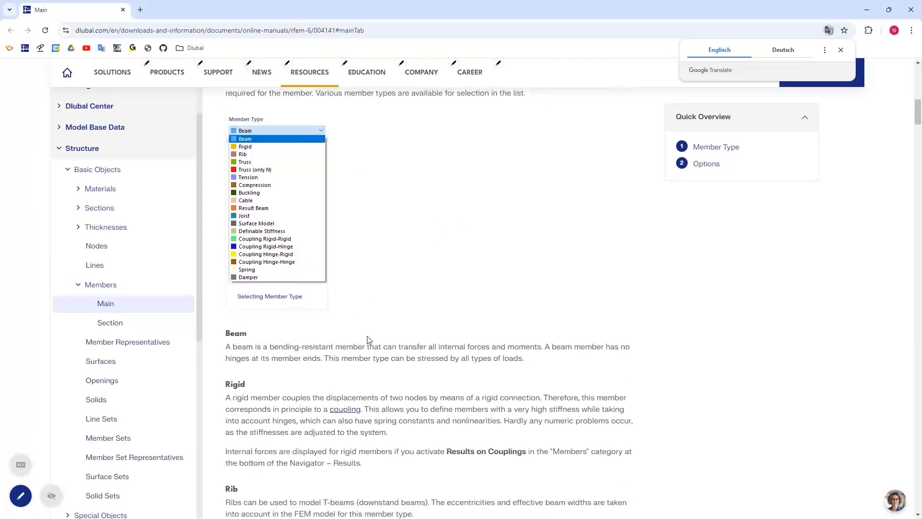
scroll(367, 340, "down", 1)
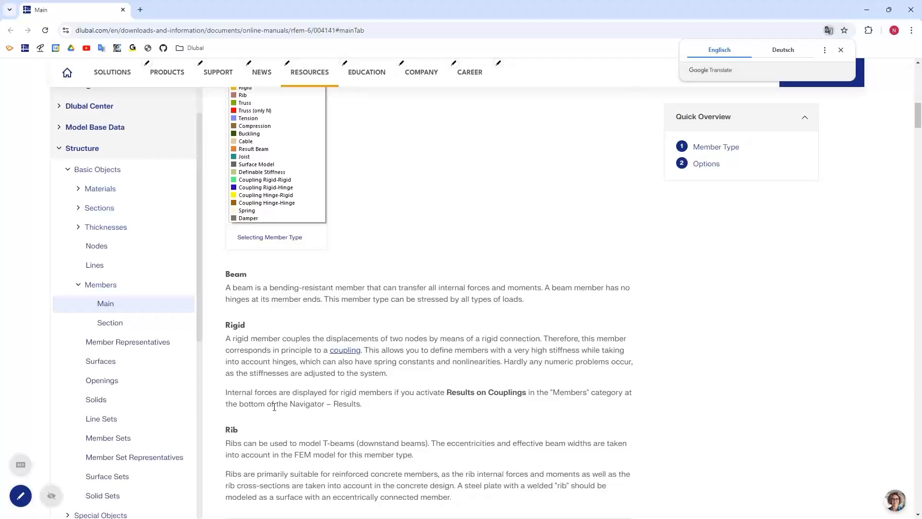
scroll(248, 418, "down", 7)
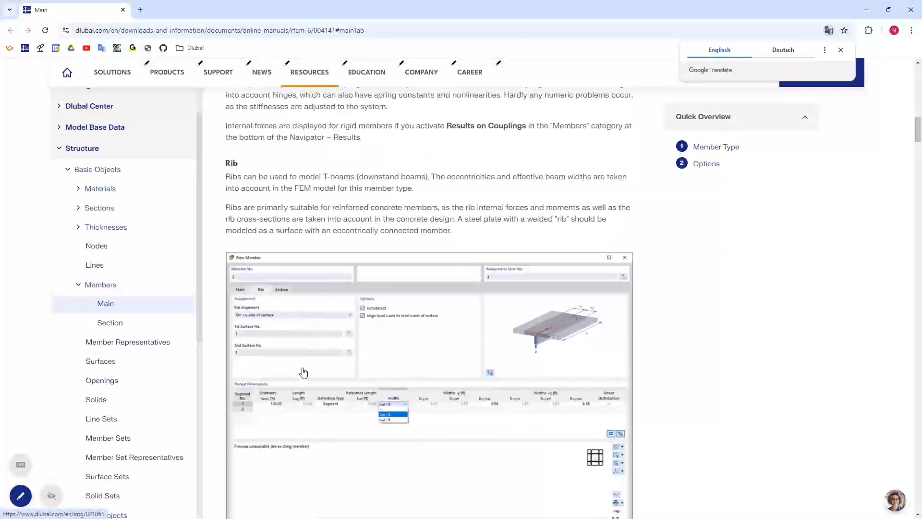
scroll(301, 338, "down", 12)
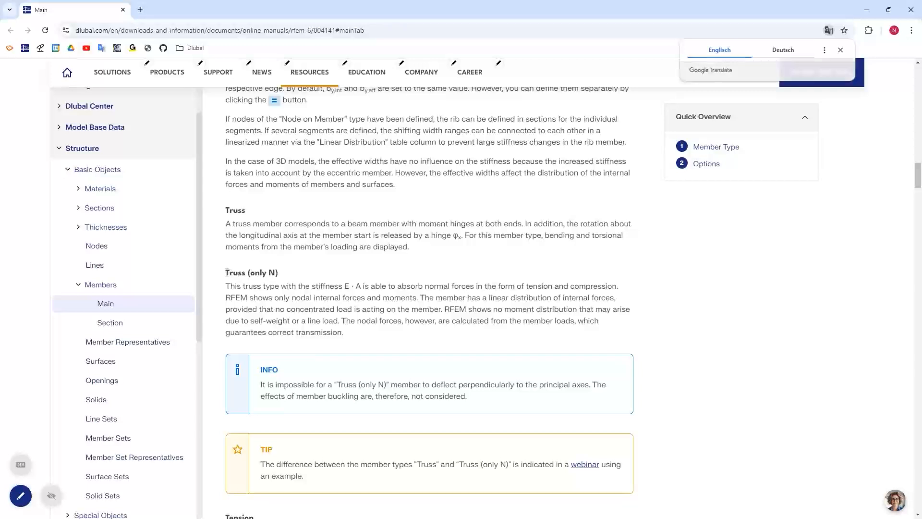
left_click_drag(225, 272, 328, 271)
left_click(329, 271)
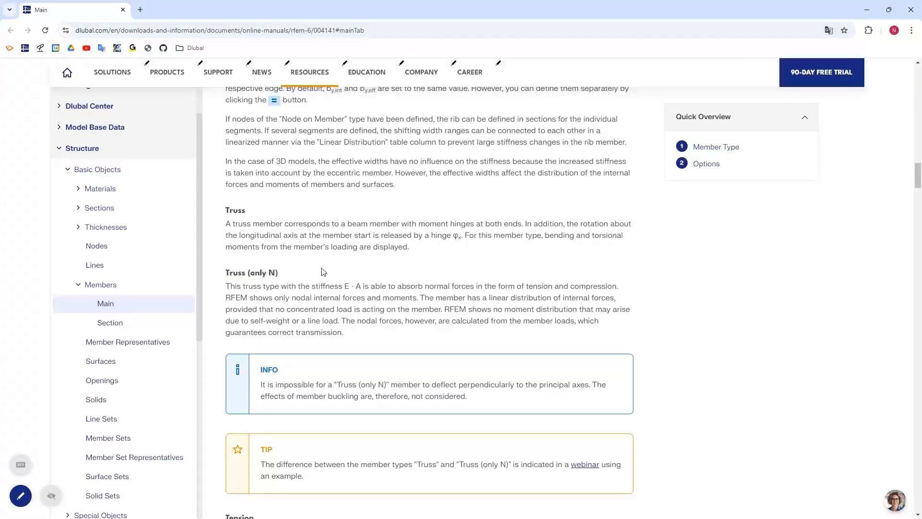
scroll(294, 154, "down", 3)
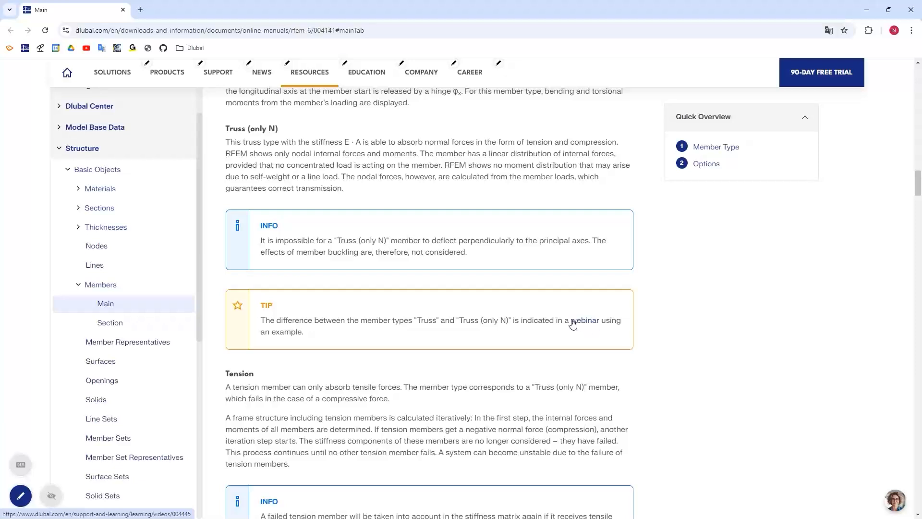
left_click(910, 10)
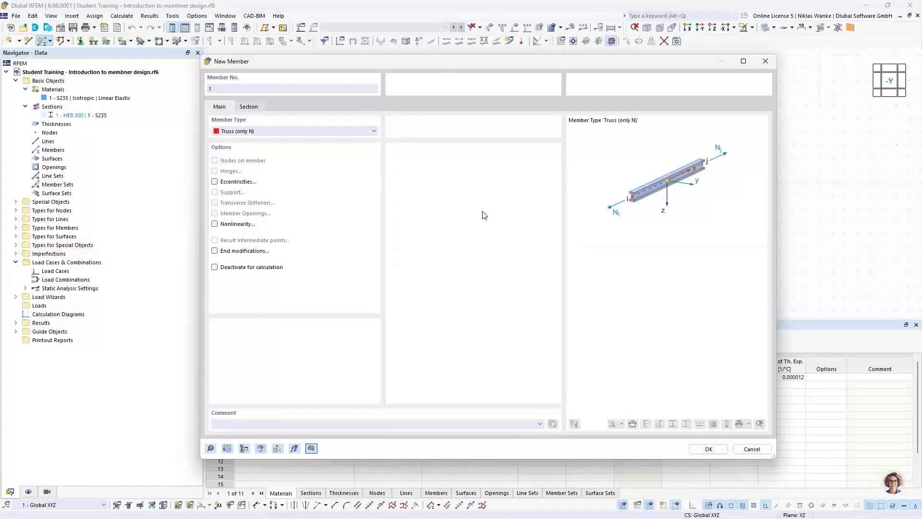
Assign section 1 - HEB 300 | 1 - S235 at the start of the new Truss (only N) member and accept the member definition
left_click(246, 110)
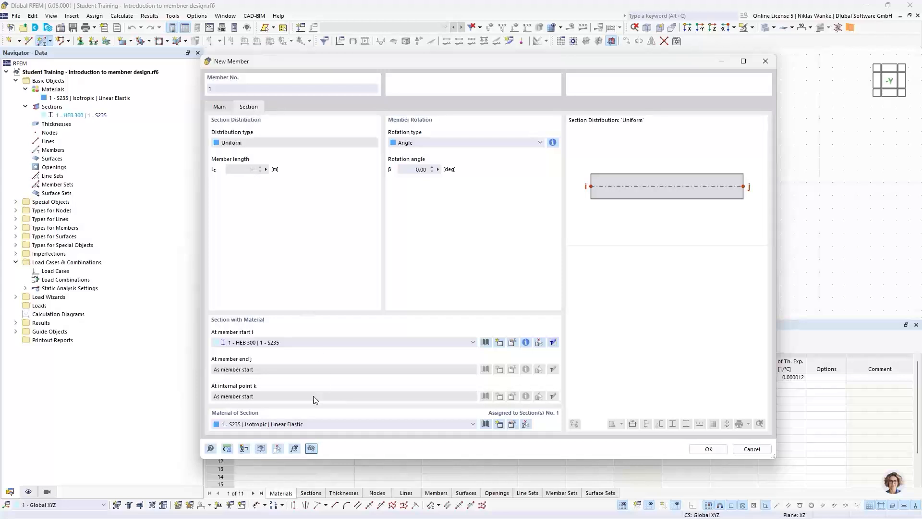
left_click(272, 343)
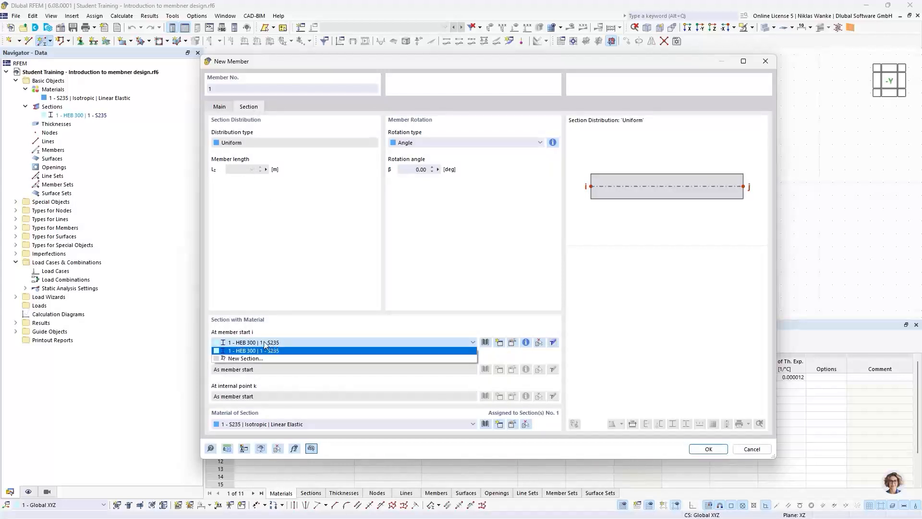
left_click(239, 343)
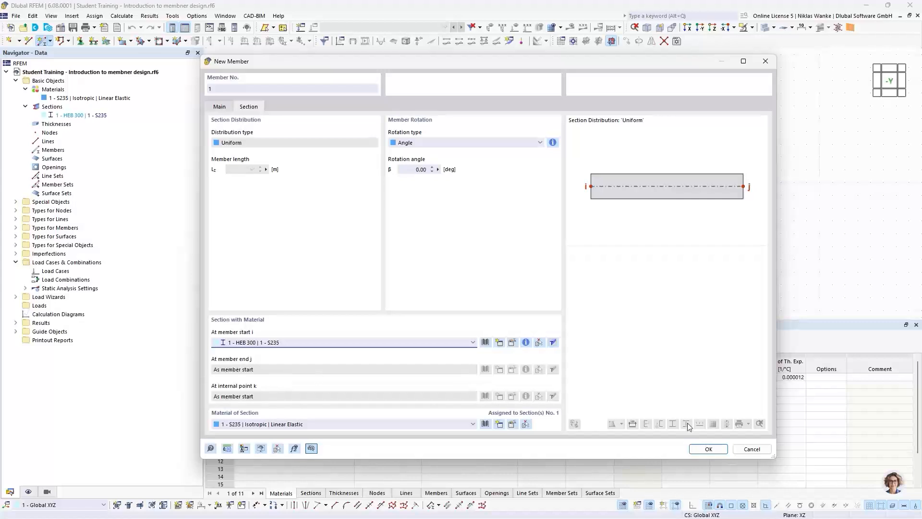
left_click(708, 449)
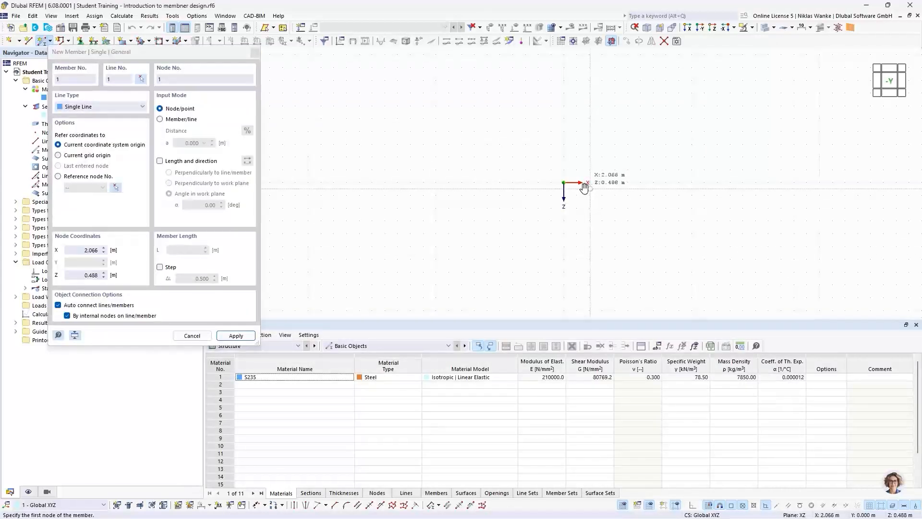
Draw a single member from the origin by length and direction, with a length of 3 m and a work-plane angle of 150°
middle_click_drag(584, 188, 561, 197)
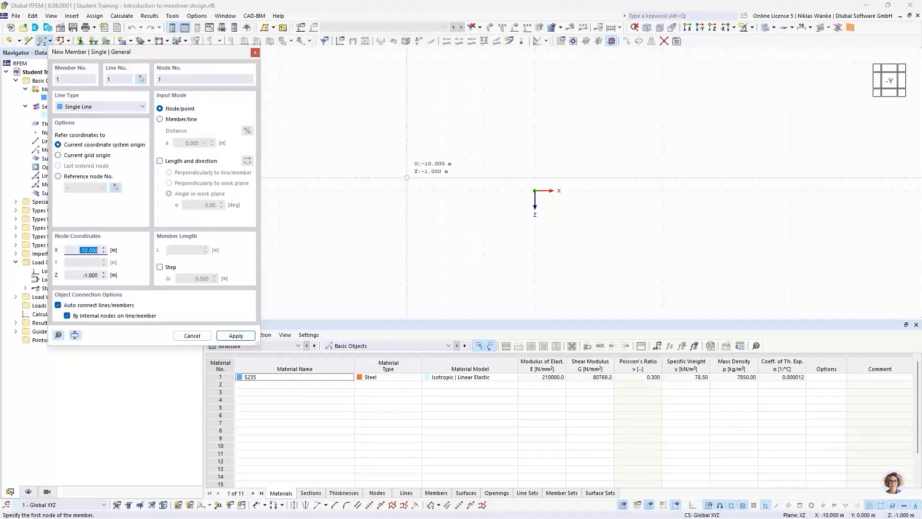
left_click(160, 162)
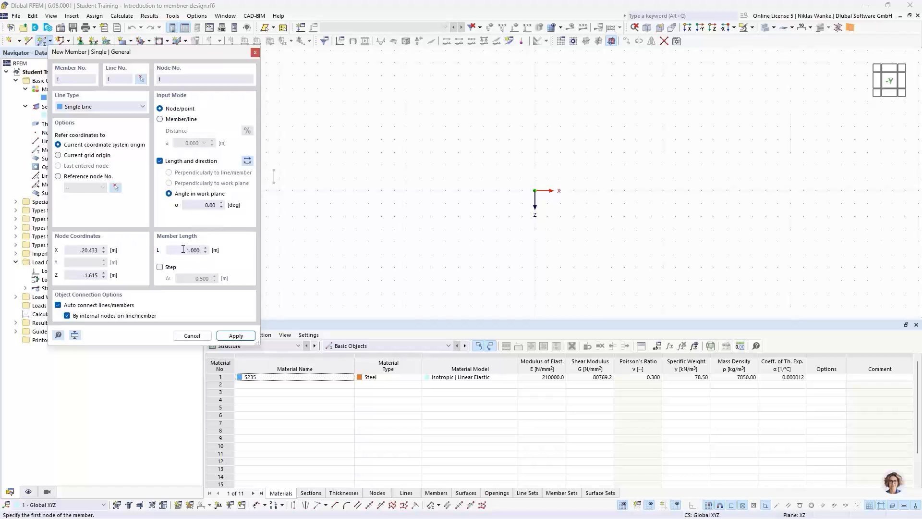
left_click_drag(183, 249, 211, 250)
type("3")
left_click(198, 205)
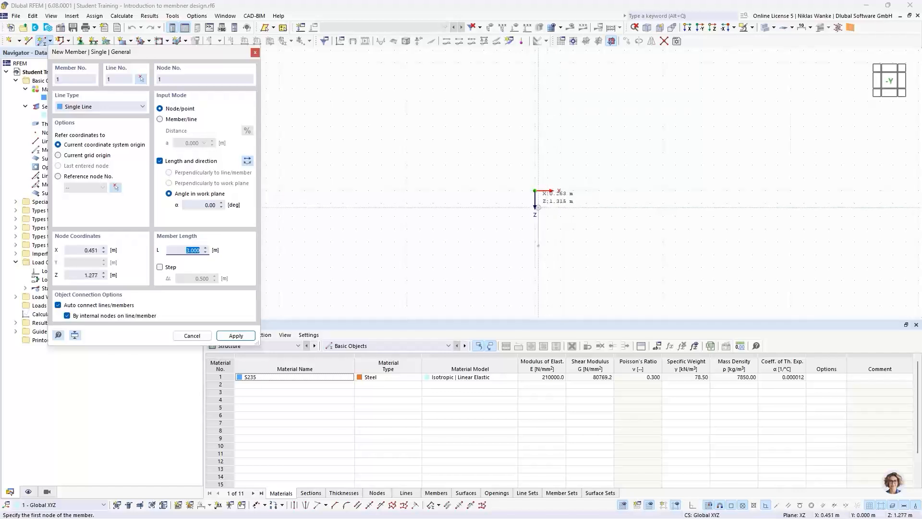
left_click(218, 205)
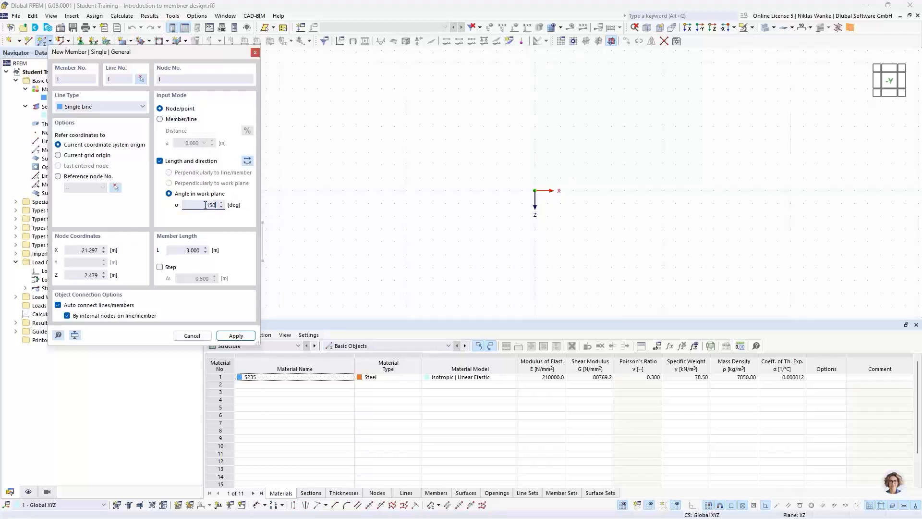
key("Tab")
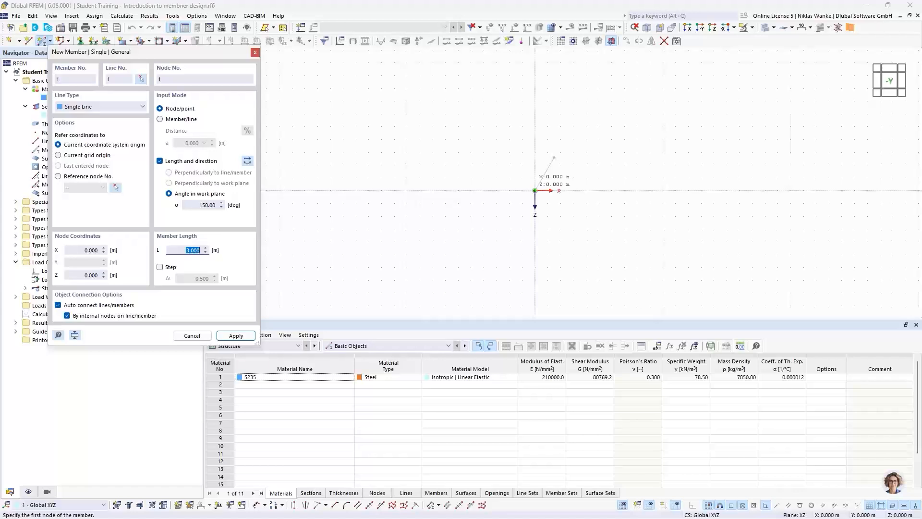
left_click(535, 191)
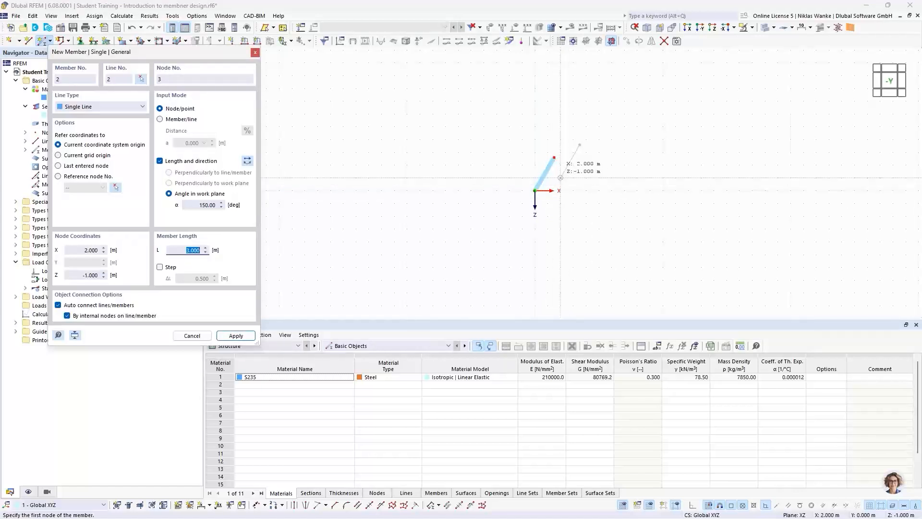
key("Escape")
Create one copy of the inclined member rotated 60° about the Y-parallel axis through its upper end node
scroll(557, 176, "up", 4)
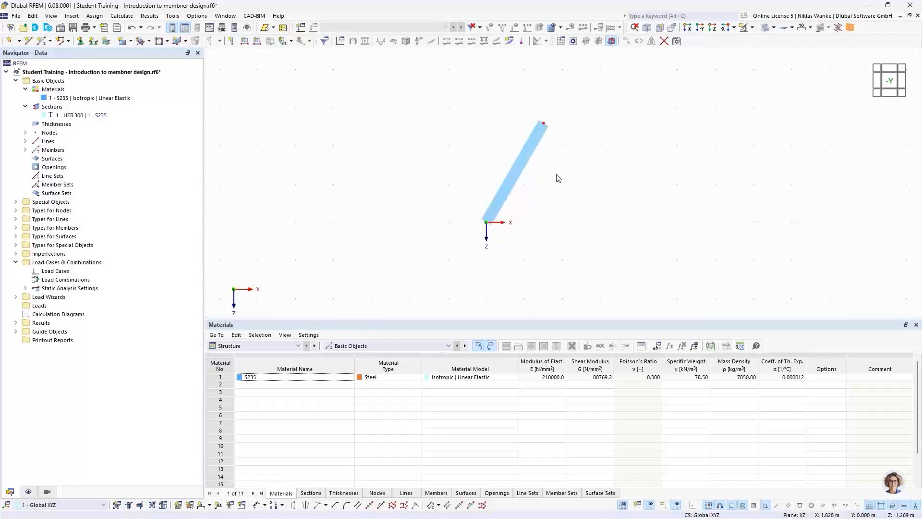
middle_click_drag(519, 188, 491, 174)
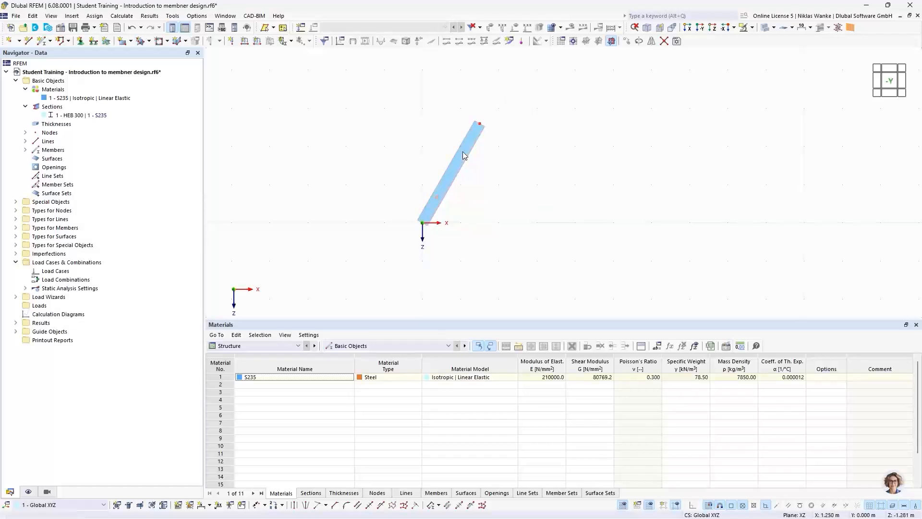
left_click(640, 42)
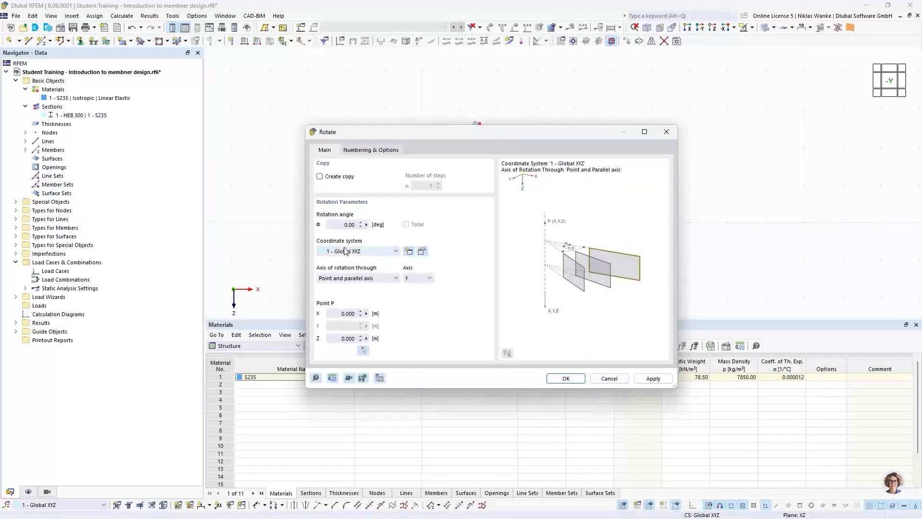
left_click(340, 225)
left_click(321, 177)
left_click_drag(478, 135, 491, 272)
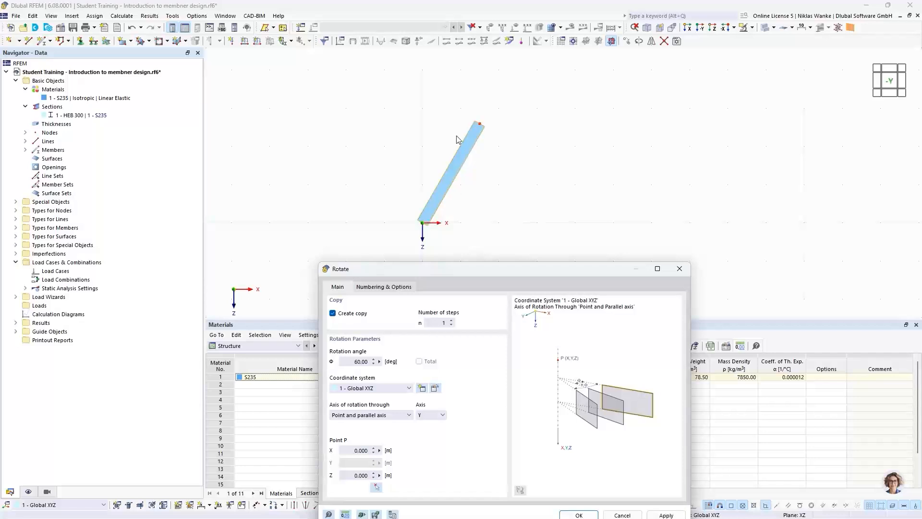
left_click_drag(482, 273, 498, 140)
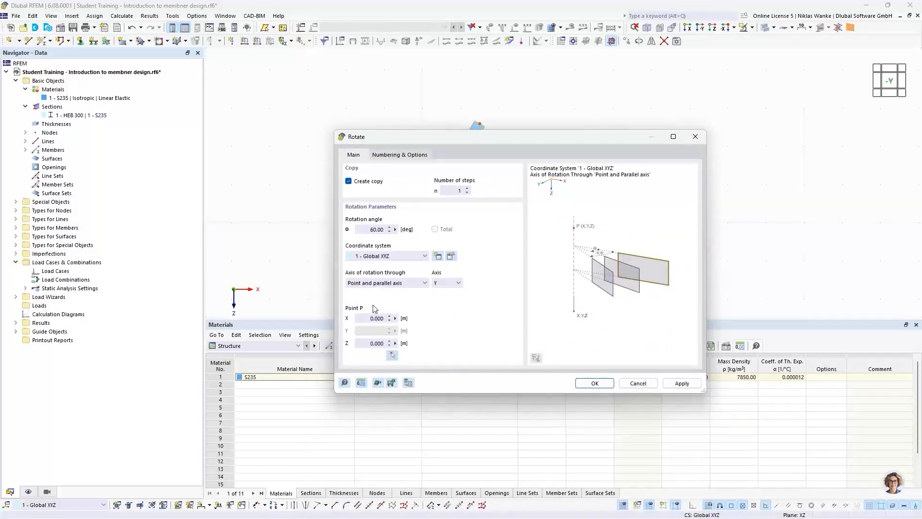
left_click(392, 355)
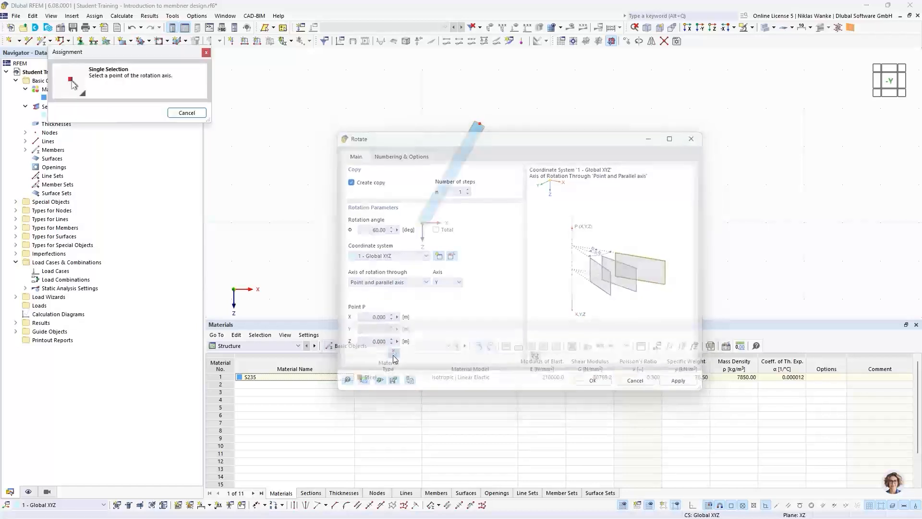
left_click(479, 123)
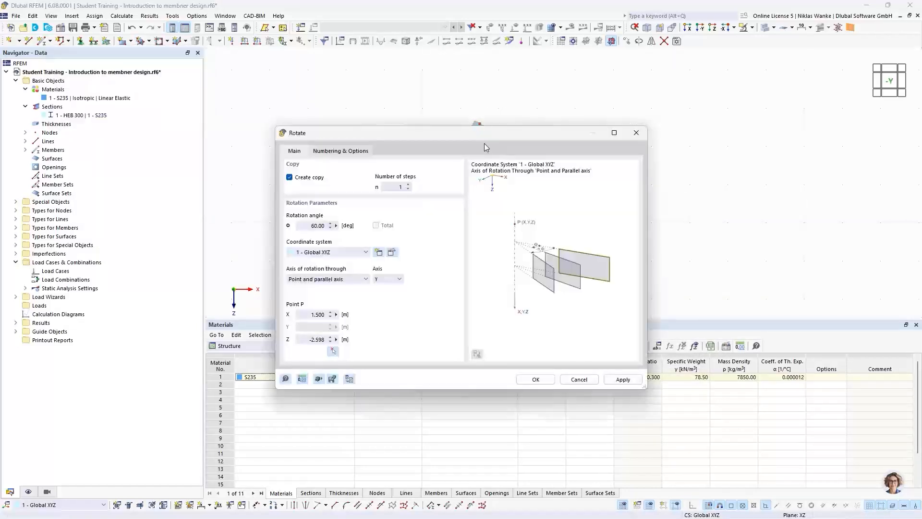
left_click_drag(478, 131, 506, 135)
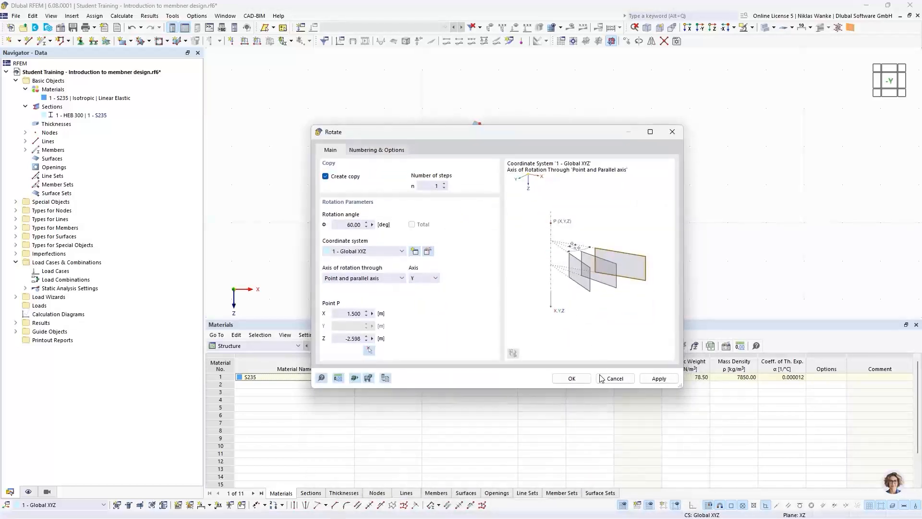
left_click(573, 378)
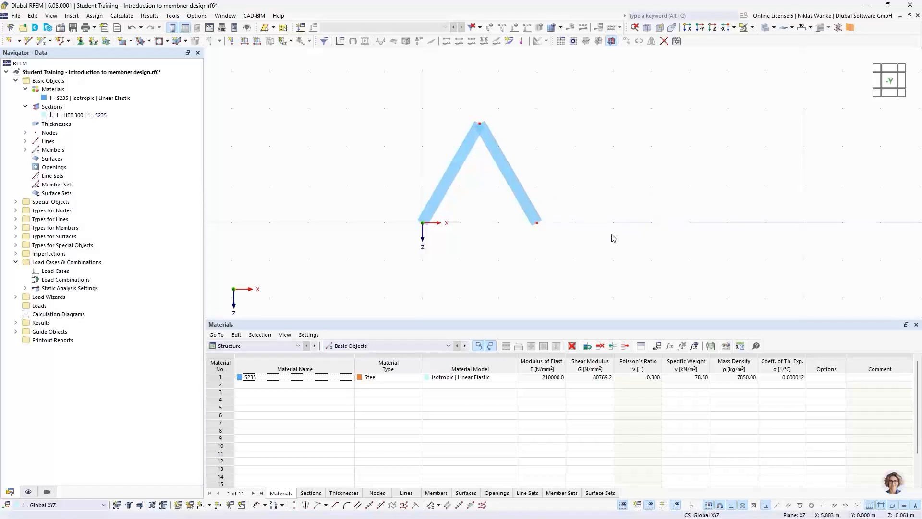
Set up a move/copy of both inclined members with copy creation enabled and the number of steps set to 2
middle_click_drag(612, 206, 556, 228)
scroll(572, 226, "down", 1)
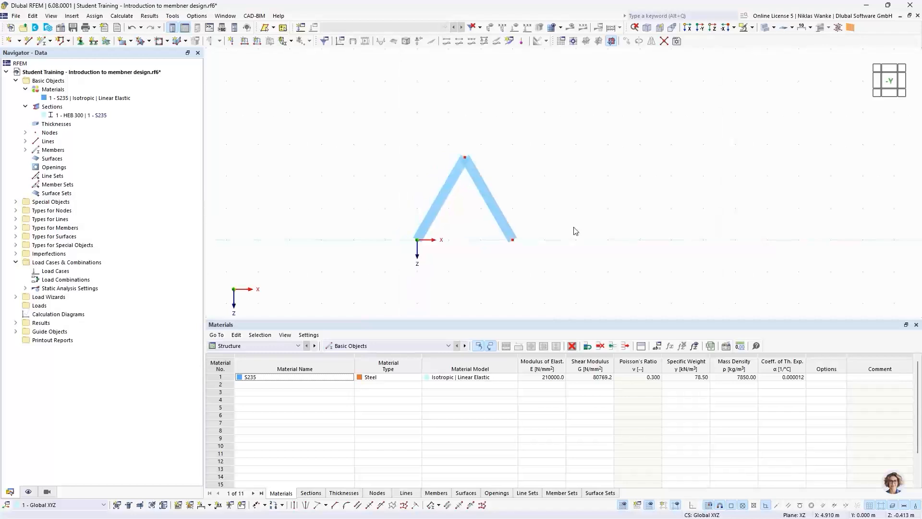
left_click_drag(551, 276, 396, 123)
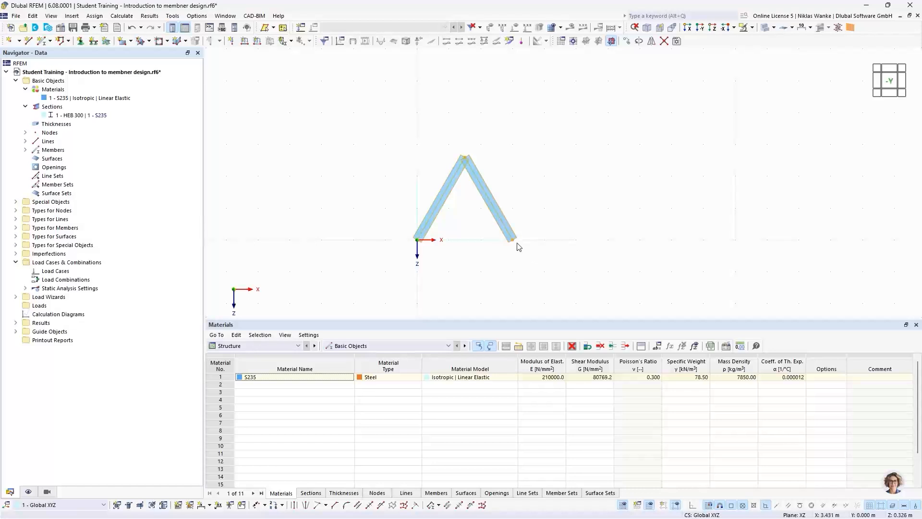
left_click(627, 42)
left_click_drag(431, 137, 430, 267)
left_click(316, 305)
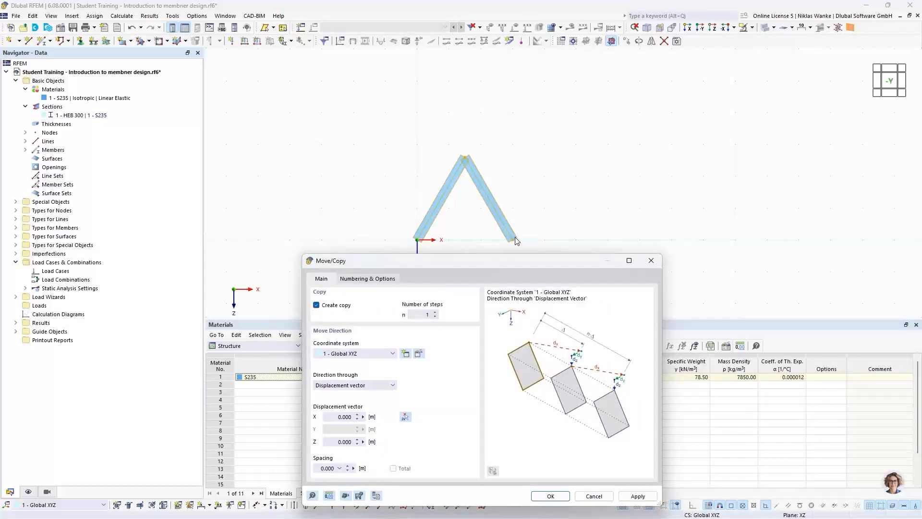
left_click(436, 312)
left_click_drag(547, 263, 579, 140)
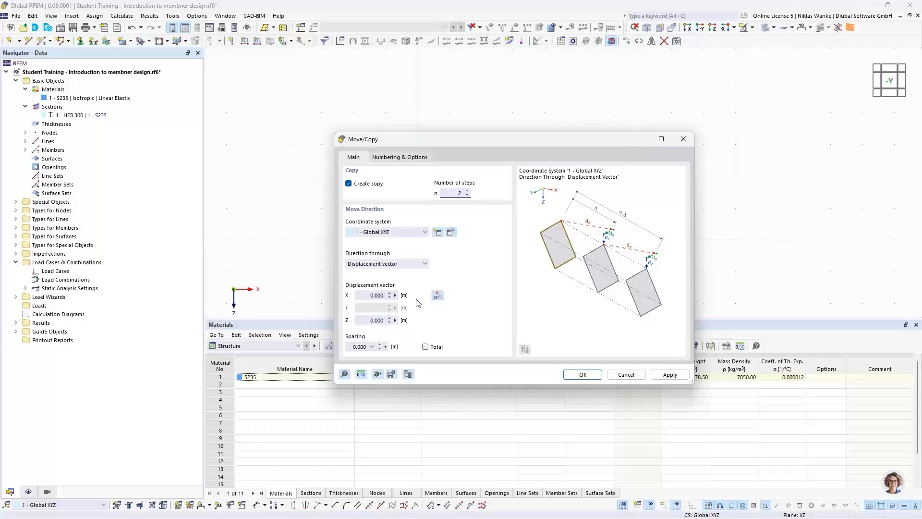
Define the displacement vector from the origin node to the other lower node, 3 m in X, and create the copies
left_click_drag(363, 295, 390, 296)
left_click_drag(413, 142, 525, 268)
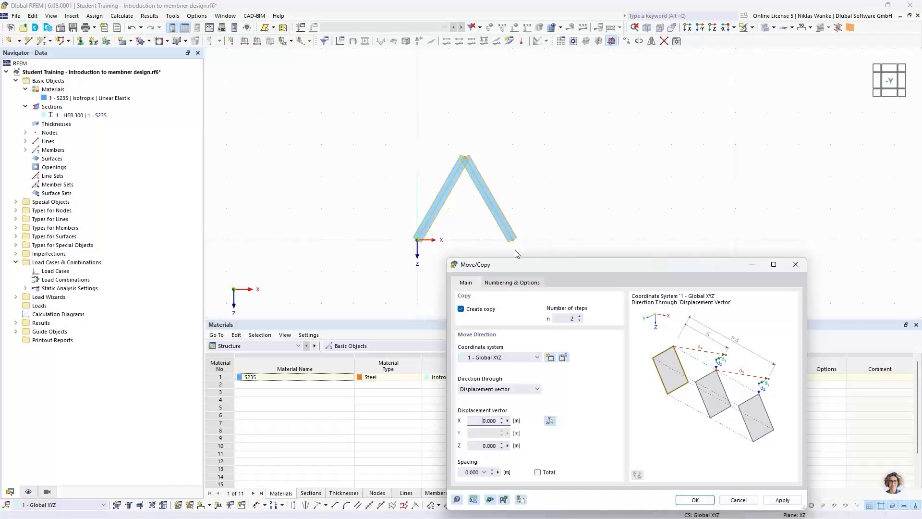
left_click_drag(613, 267, 605, 196)
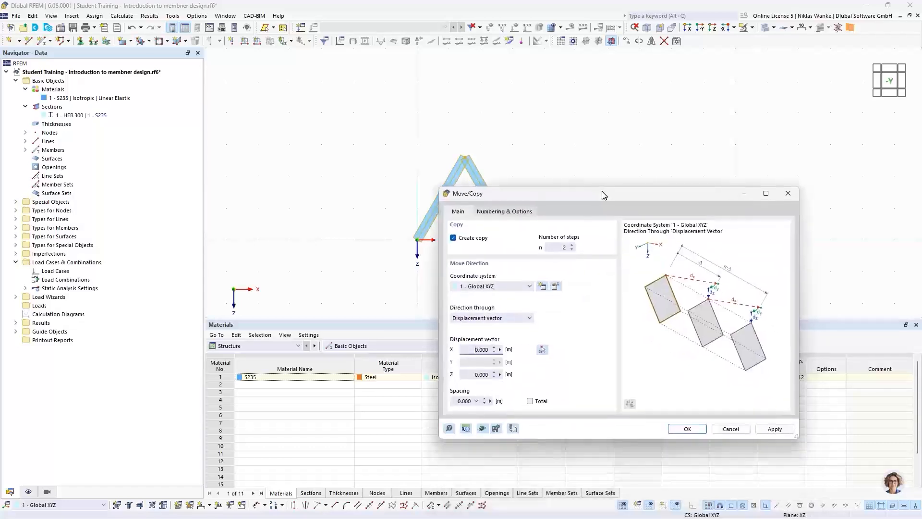
left_click(541, 350)
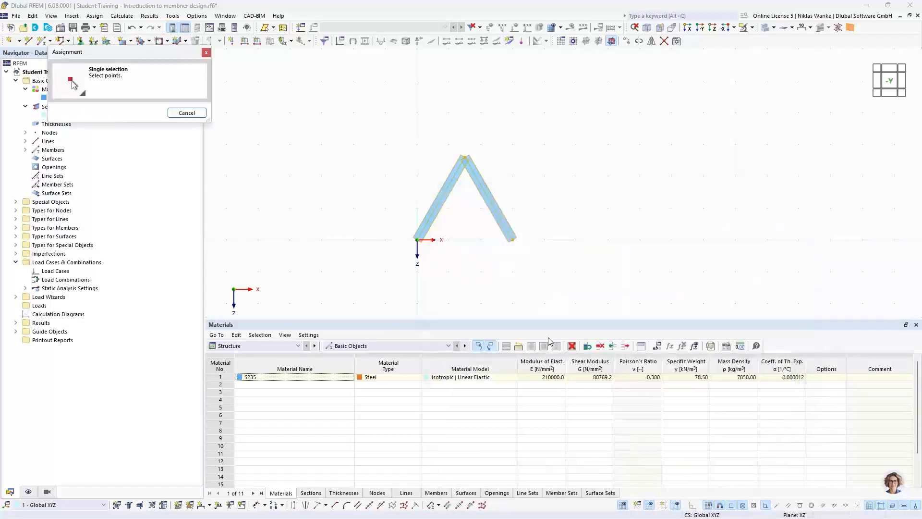
left_click(417, 239)
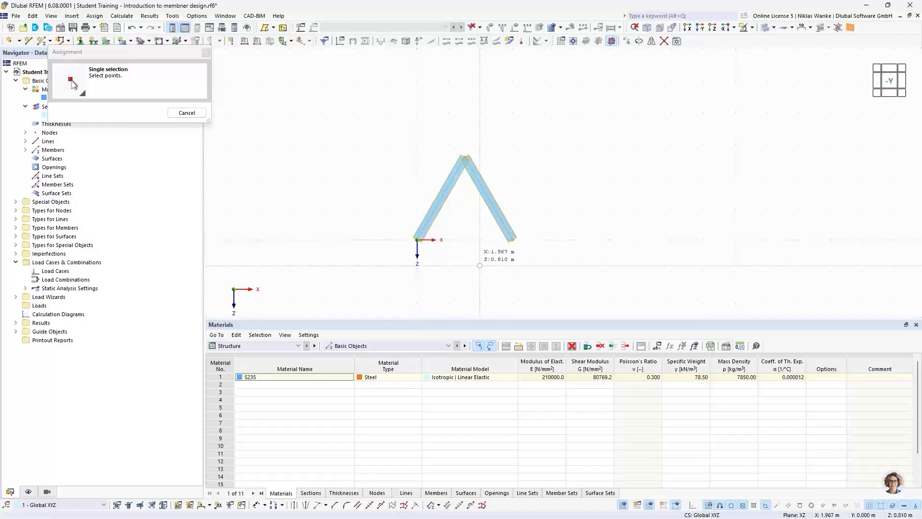
left_click(512, 240)
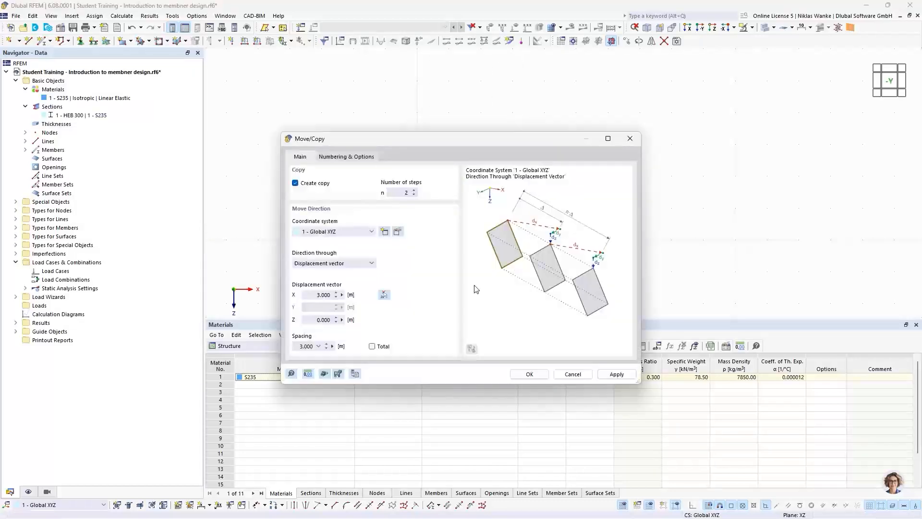
left_click(313, 296)
left_click_drag(314, 295, 347, 295)
left_click(527, 375)
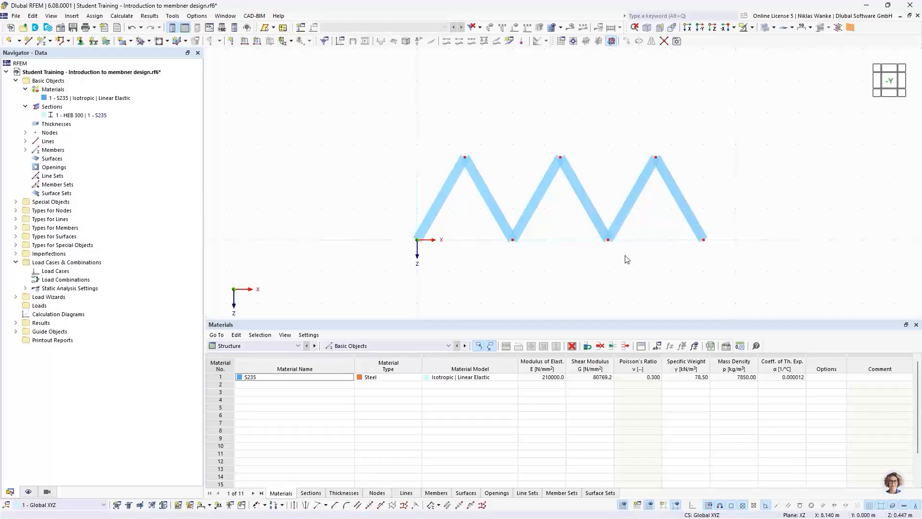
Start a new single member as Truss (only N) with section 1 - HEB 300 | 1 - S235 and accept the definition
left_click(50, 41)
left_click(63, 55)
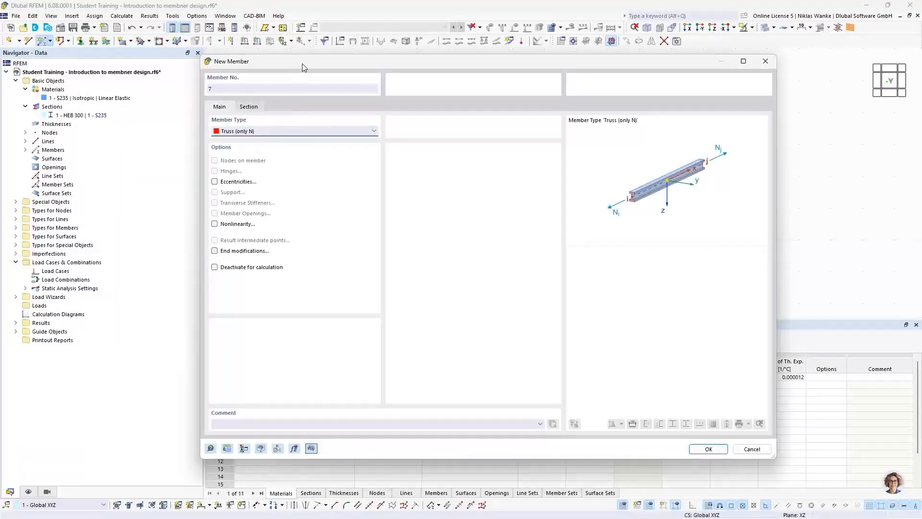
left_click_drag(306, 71, 313, 73)
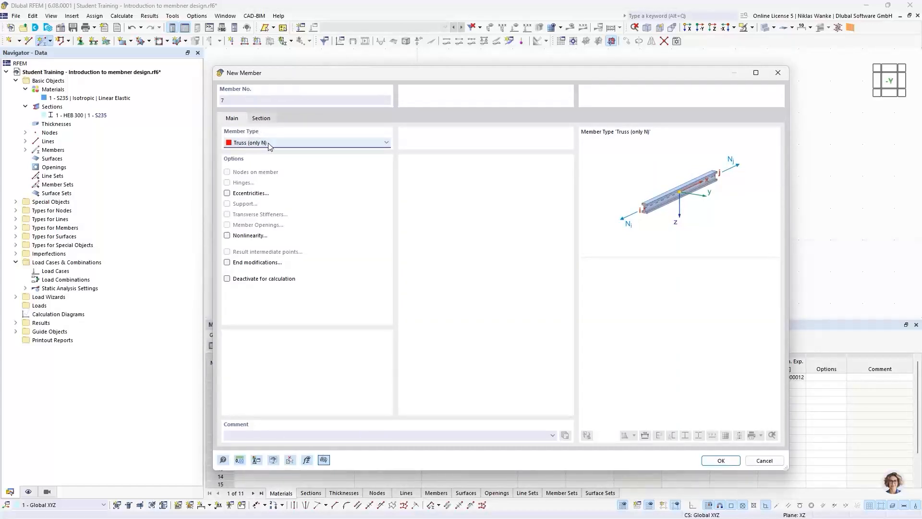
left_click(262, 120)
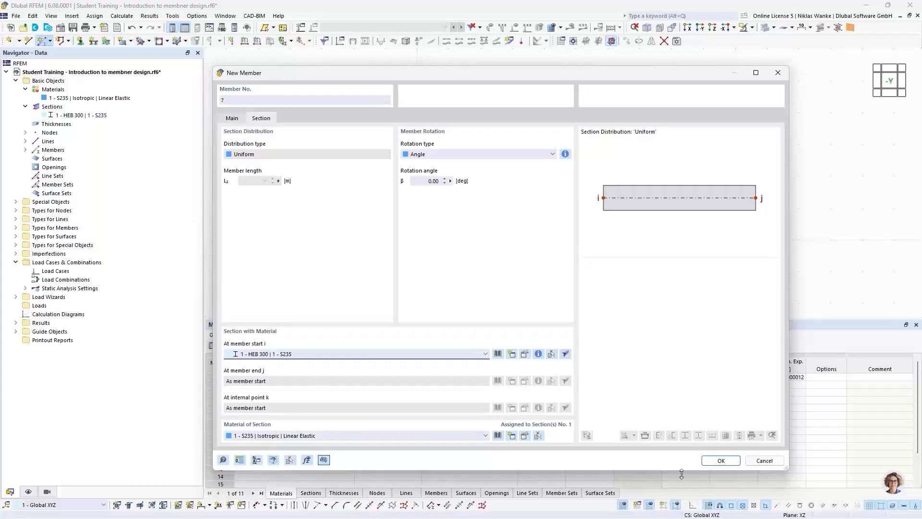
left_click(720, 460)
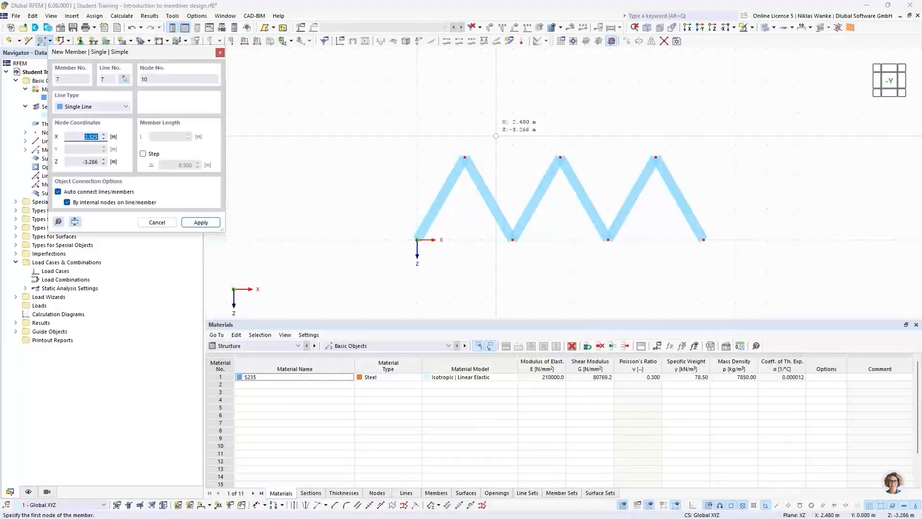
Draw the top chord between the outermost upper nodes and the bottom chord from the origin to the node at X 9 m
left_click(464, 157)
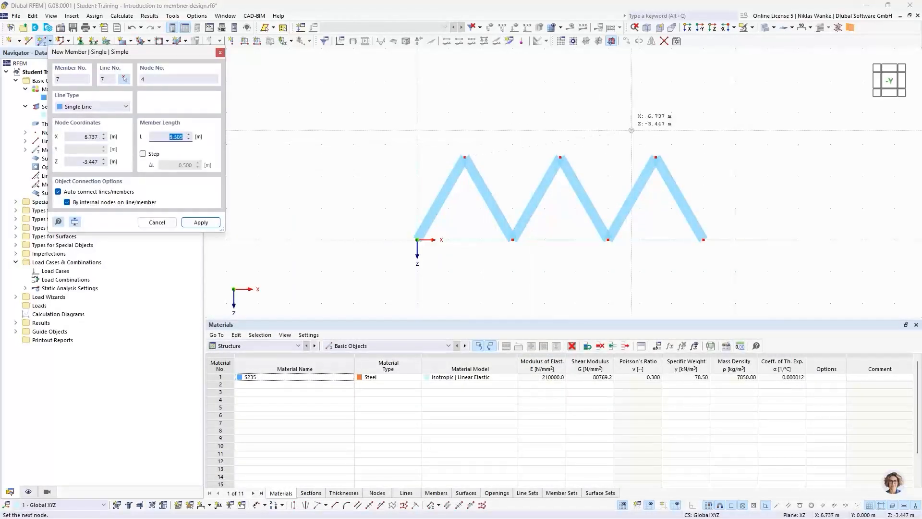
left_click(656, 157)
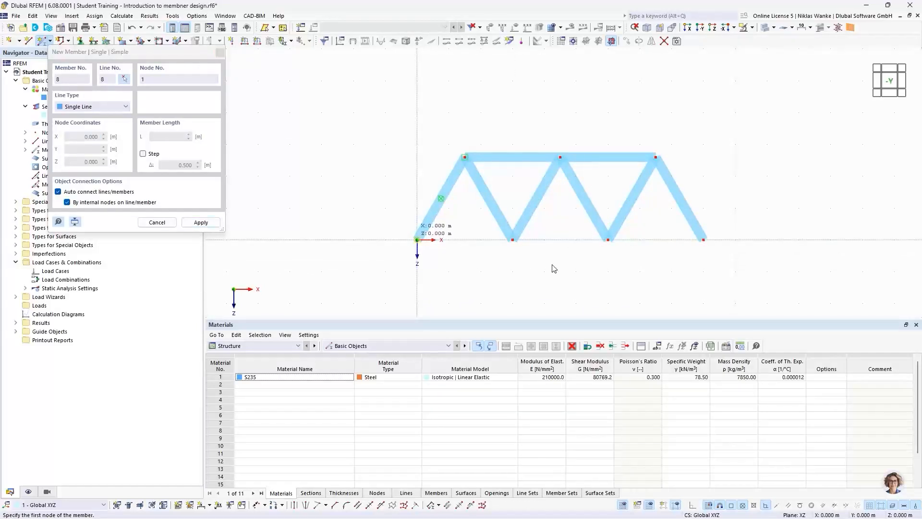
left_click(709, 220)
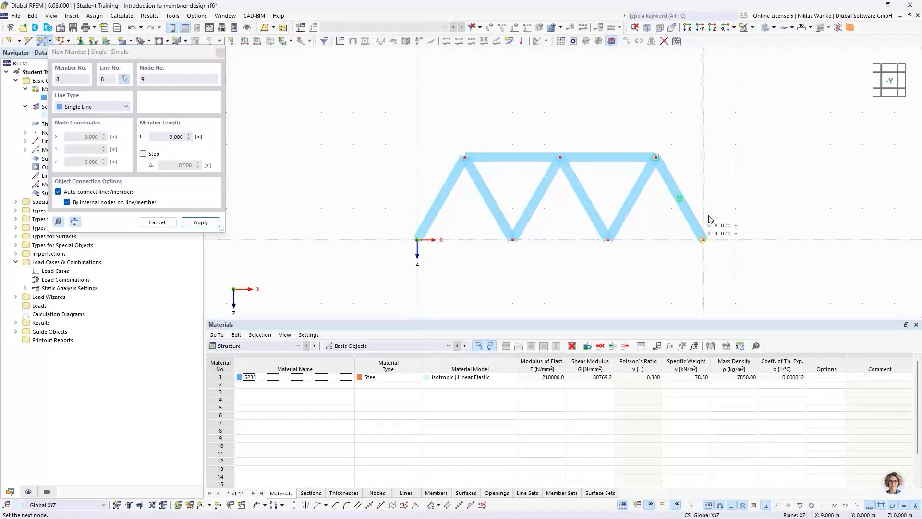
left_click(710, 219)
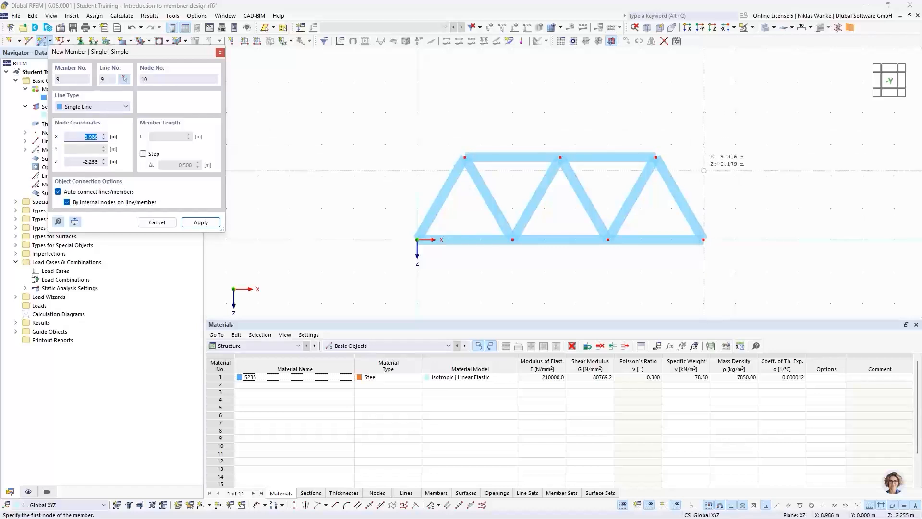
key("Escape")
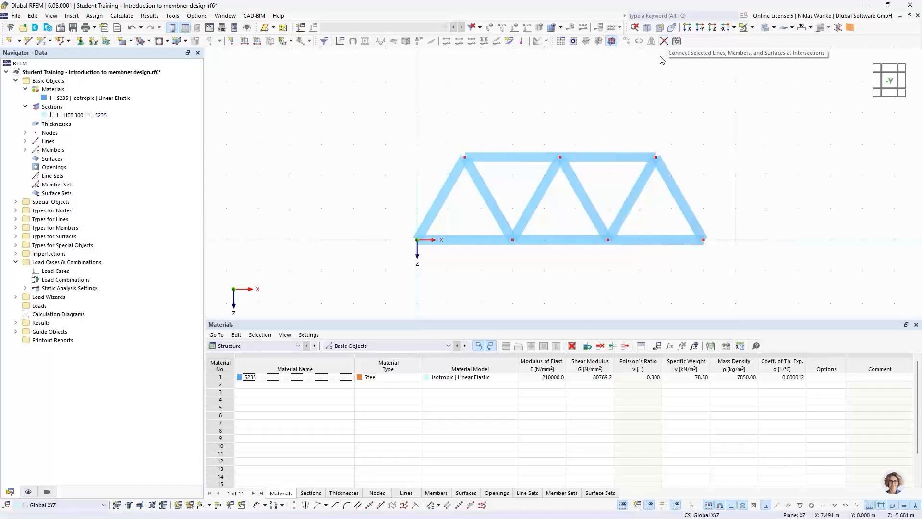
Connect the lines and members of the whole truss at their intersections
left_click(664, 41)
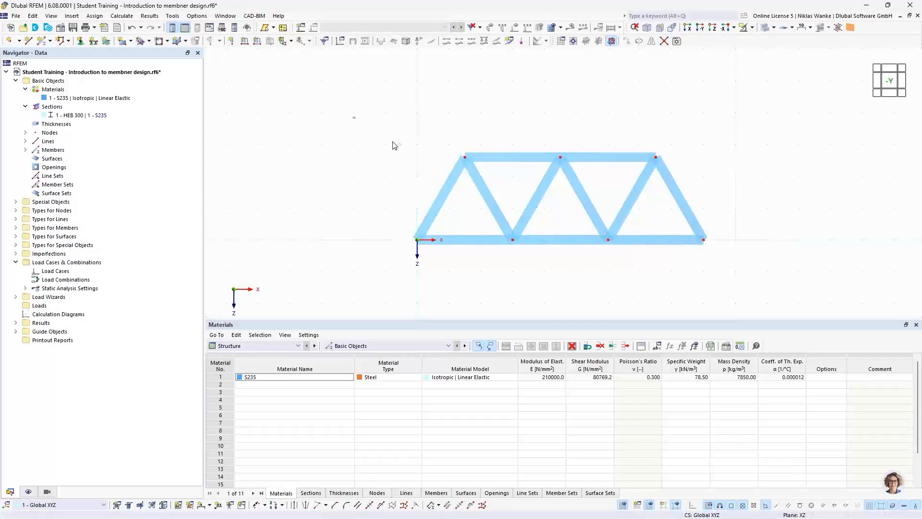
left_click_drag(393, 145, 776, 272)
Add a linear length dimension to the first inclined member at the origin, using the second plane and an offset of about 0.95 m
middle_click_drag(401, 200, 376, 191)
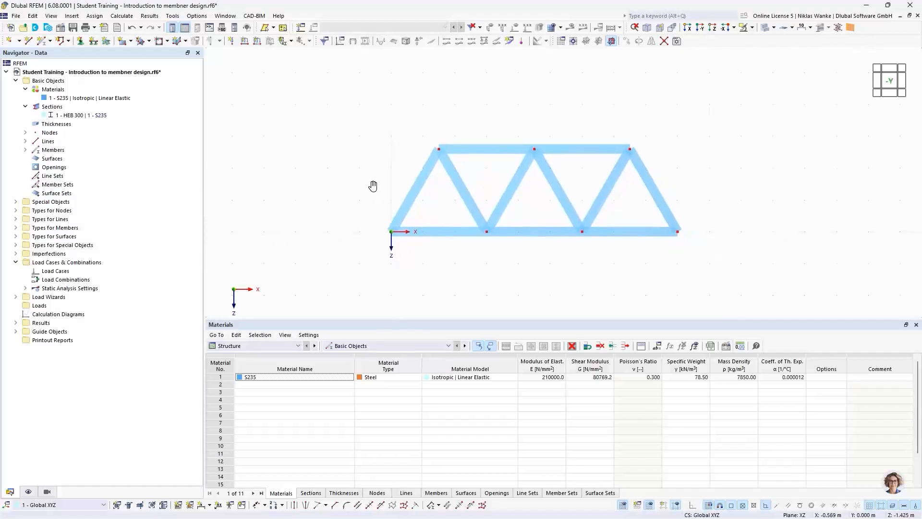
left_click(210, 505)
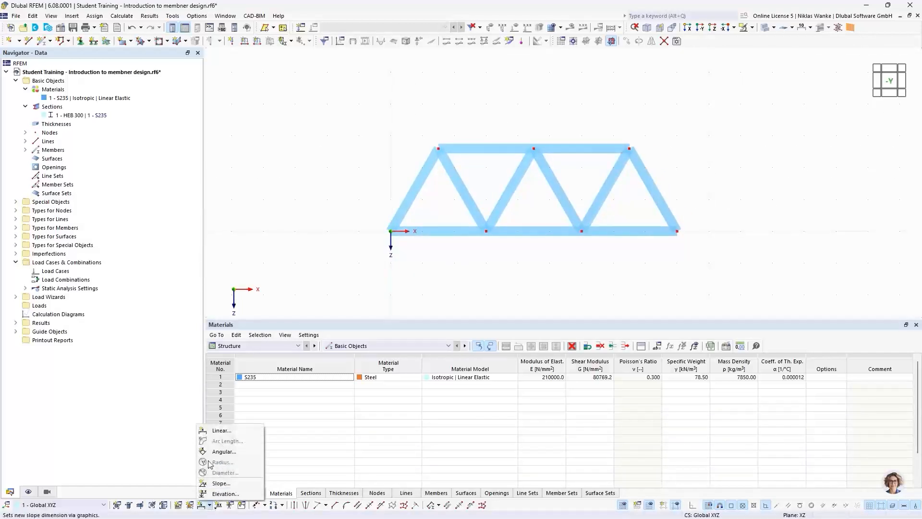
left_click(218, 431)
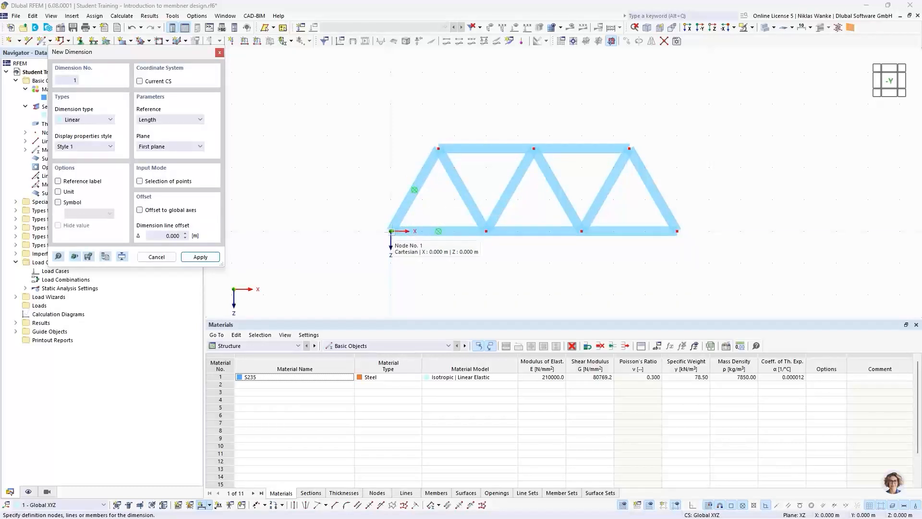
left_click(408, 201)
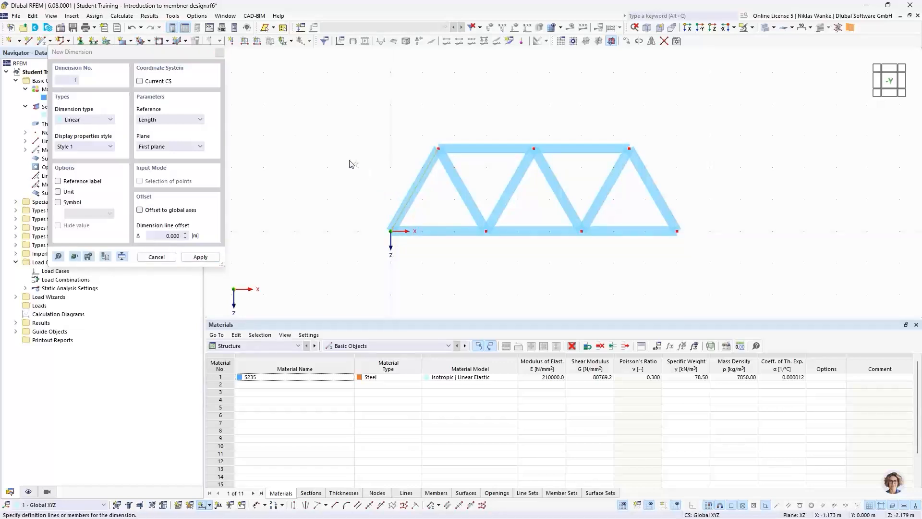
left_click(158, 146)
left_click(158, 163)
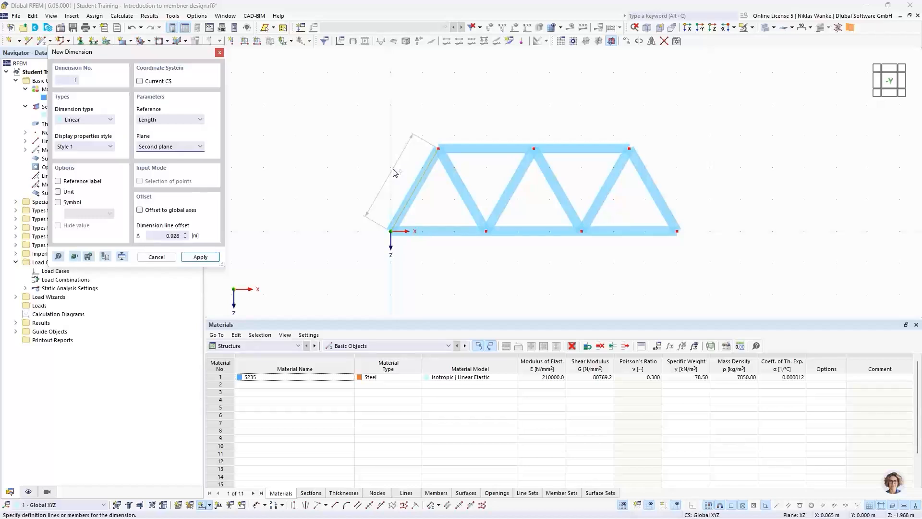
left_click(390, 178)
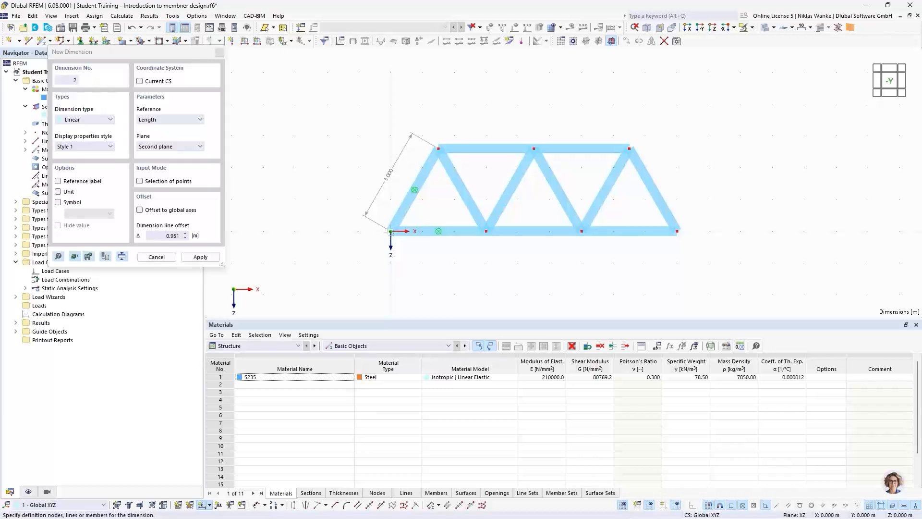
Add a linear dimension chain across the four bottom chord nodes, placed about 0.9 m below the chord
left_click(391, 232)
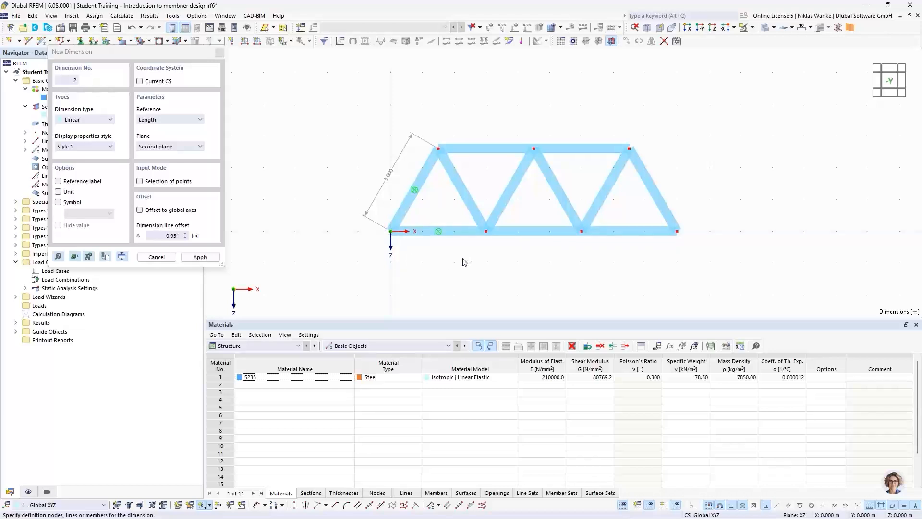
left_click(486, 231)
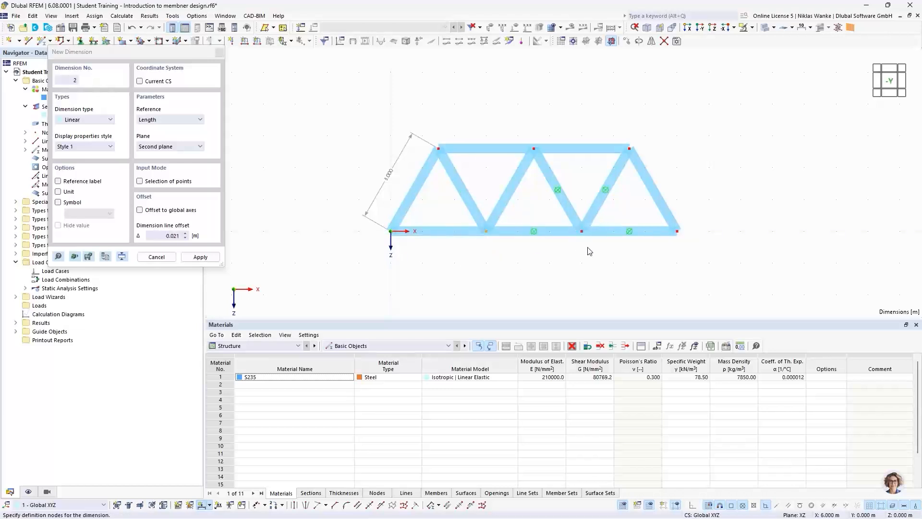
left_click(590, 251)
left_click(677, 231)
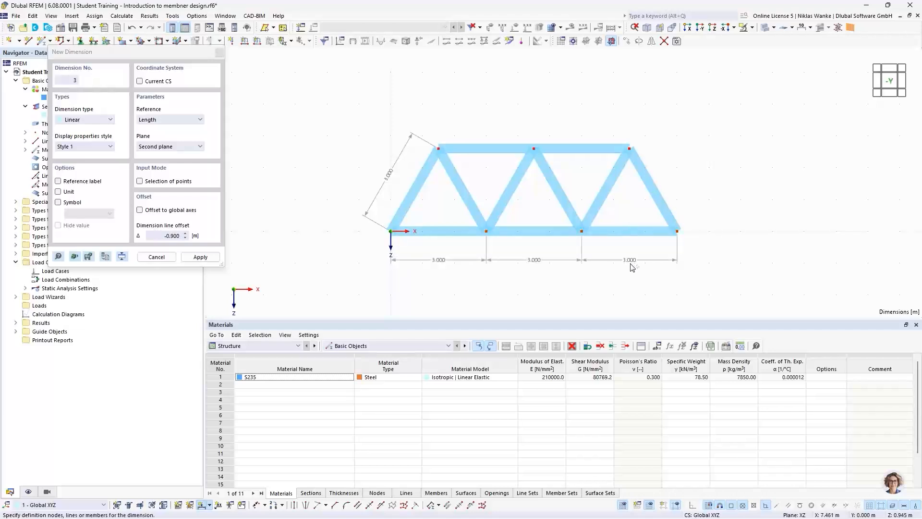
left_click(444, 271)
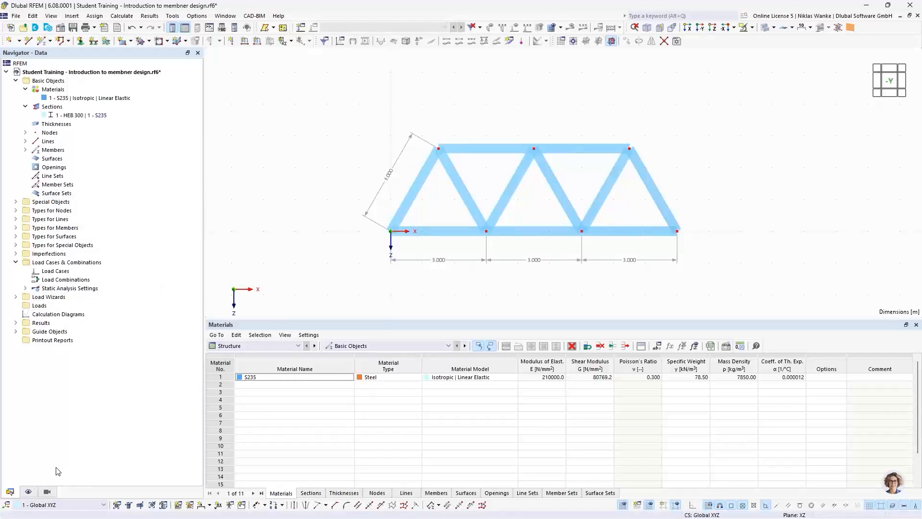
Hide the global coordinate system X, Y, Z at the zero point in the model's display settings
left_click(30, 491)
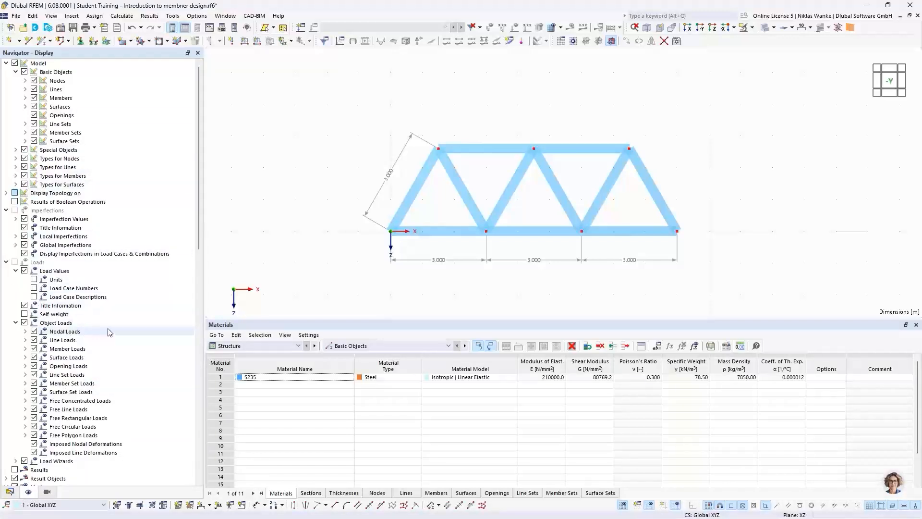
mouse_move(198, 180)
left_mouse_down()
mouse_move(199, 195)
mouse_move(199, 180)
left_mouse_up()
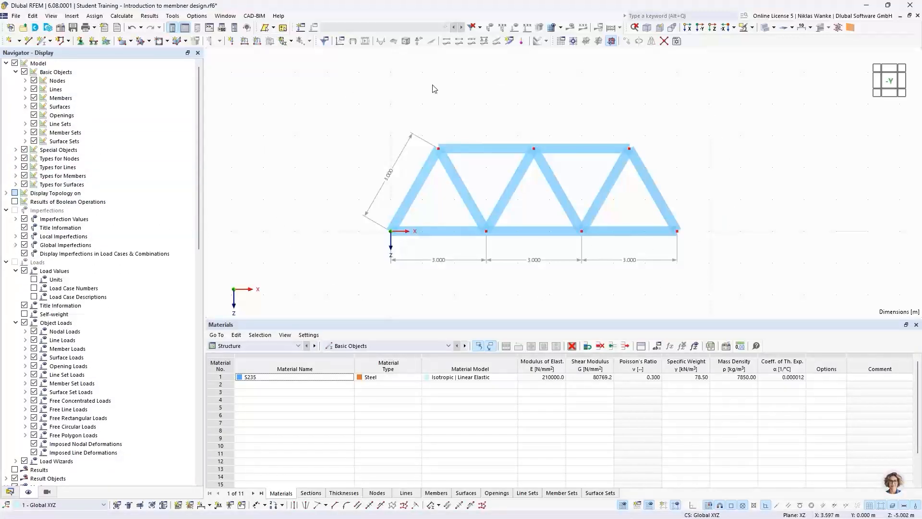
scroll(93, 312, "down", 11)
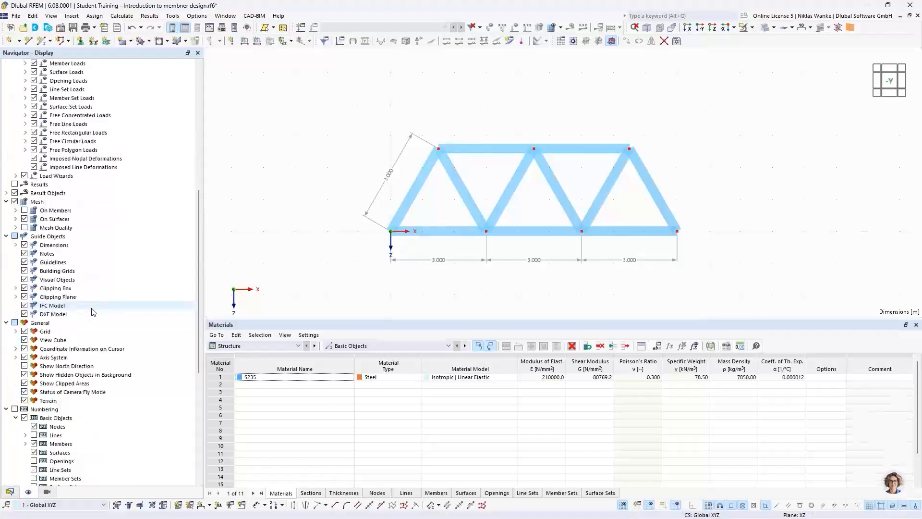
scroll(93, 312, "down", 4)
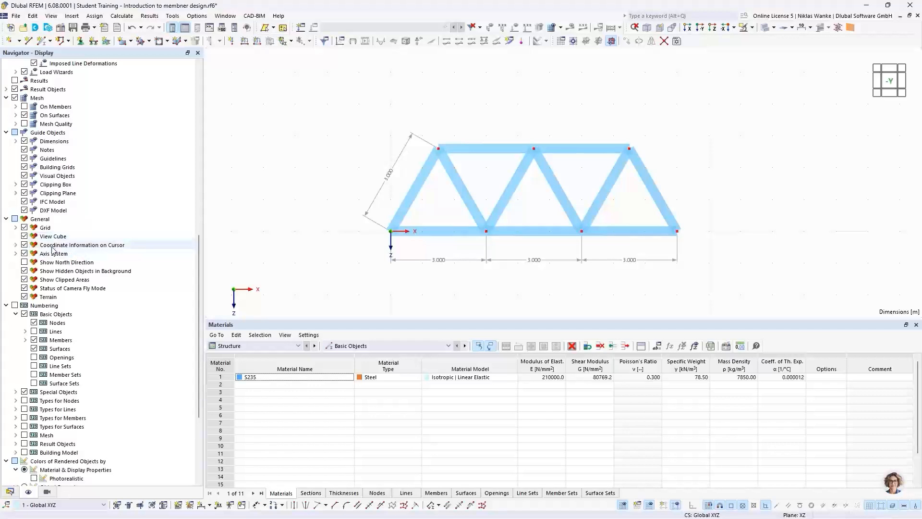
left_click(16, 246)
left_click(16, 245)
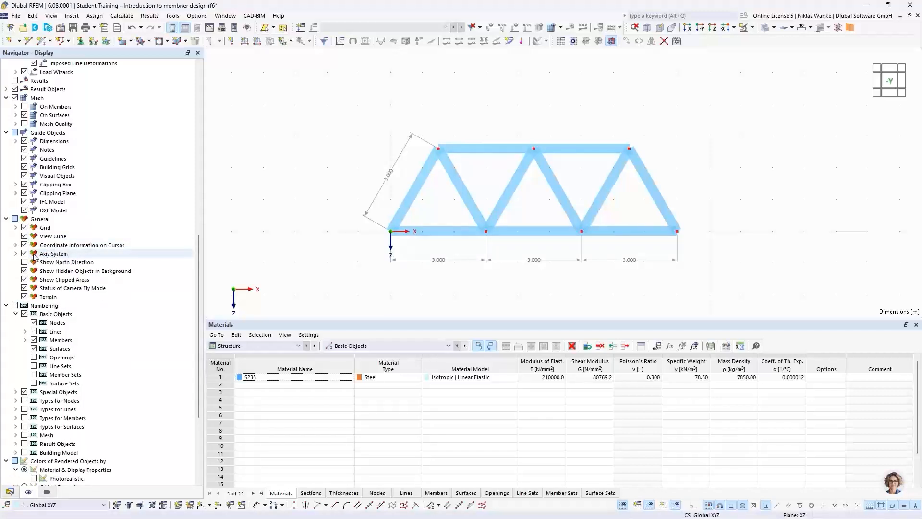
left_click(16, 253)
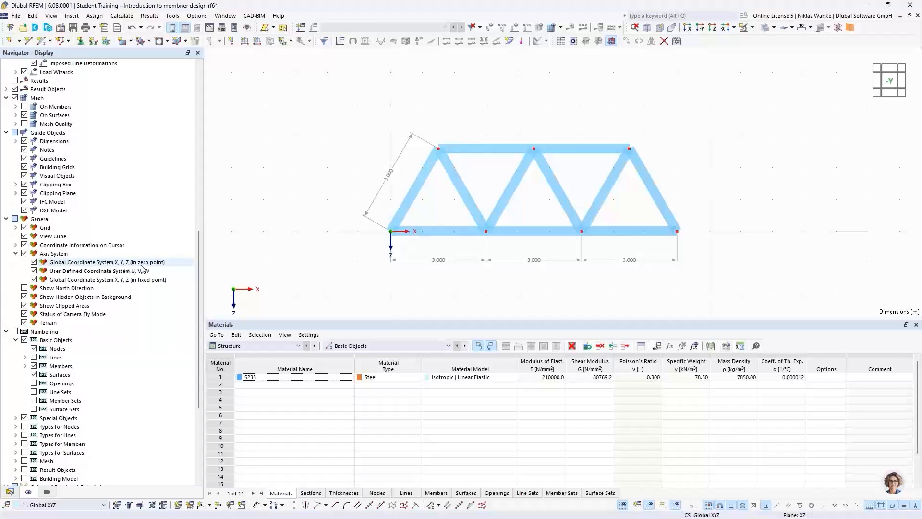
left_click(33, 262)
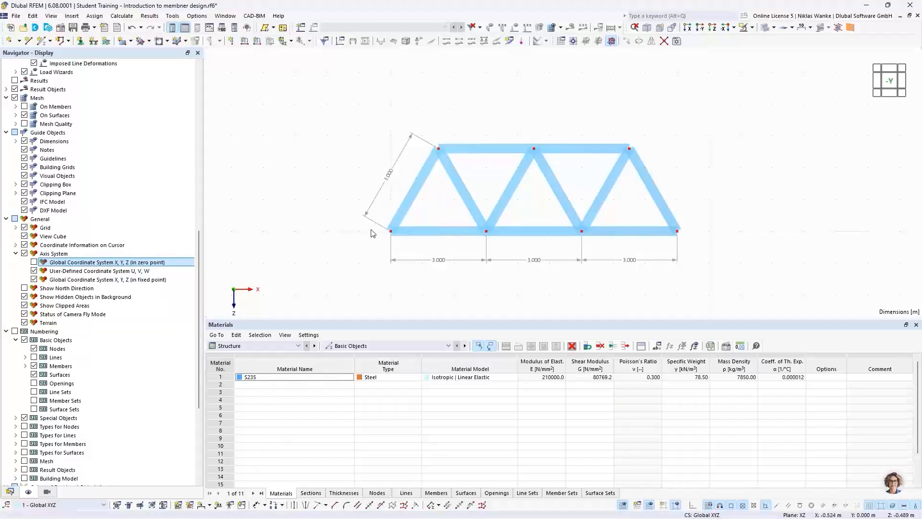
left_click(33, 262)
Assign the hinged nodal support "Gelenkig" to the origin node and the bottom chord's end node at X 9 m, checking its support conditions first
left_click(81, 43)
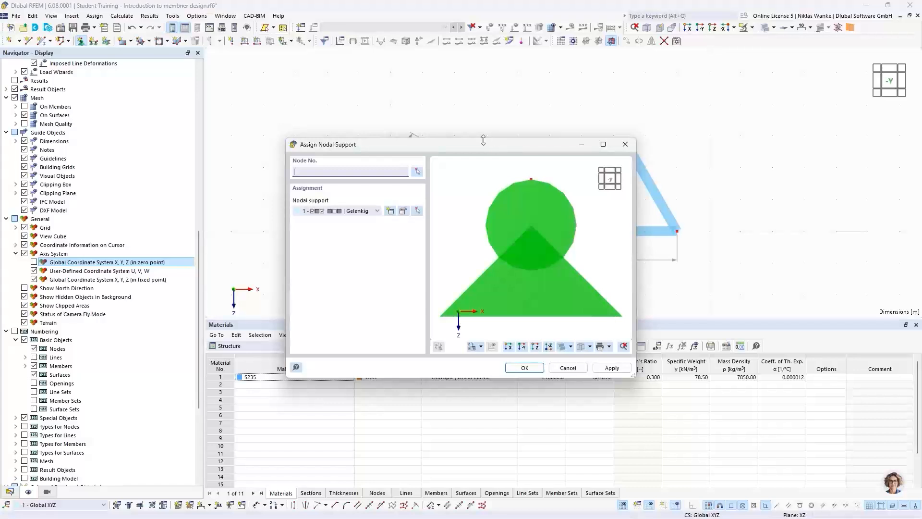
left_click(369, 212)
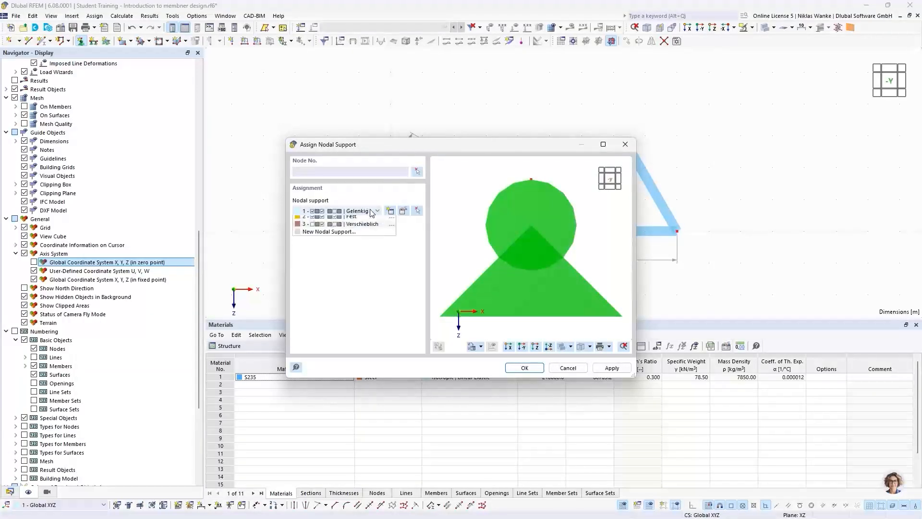
left_click(364, 212)
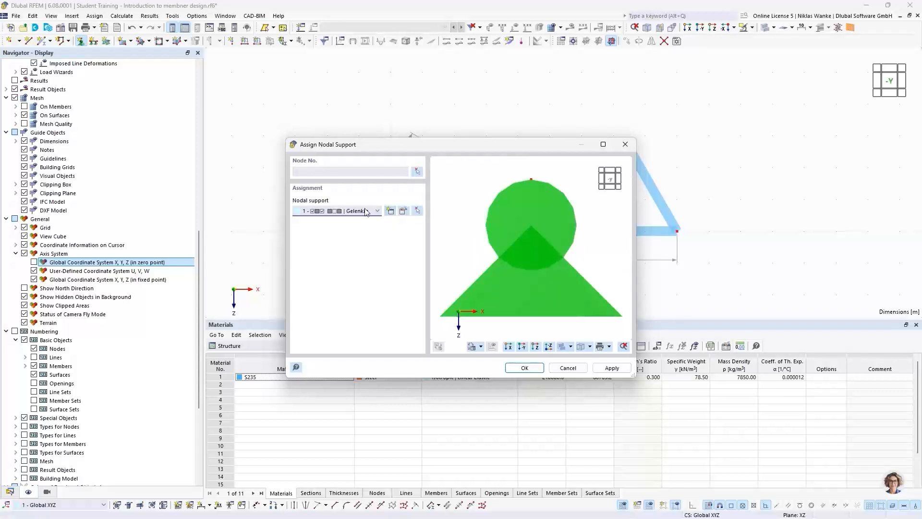
left_click(403, 211)
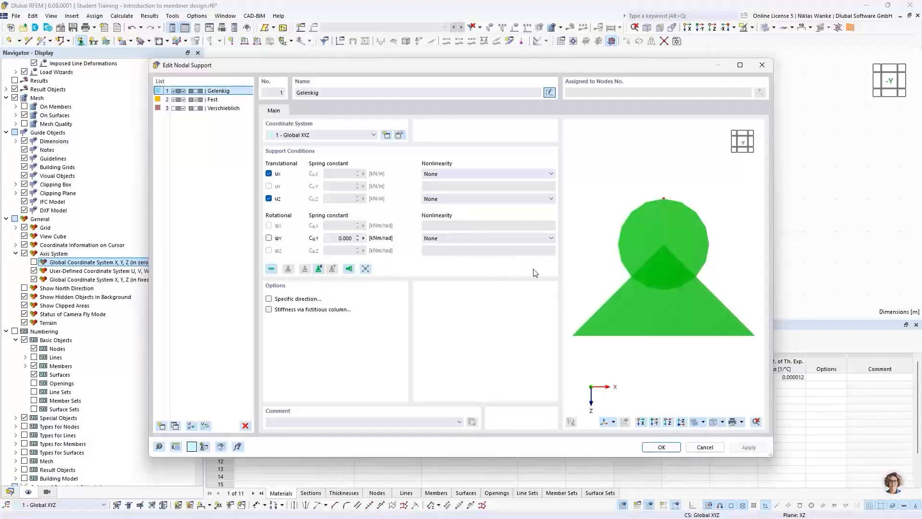
left_click(652, 449)
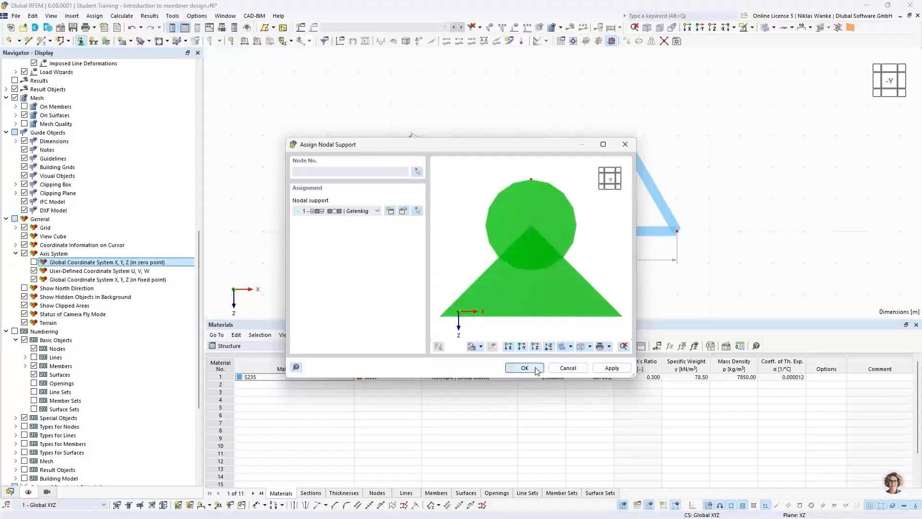
left_click(516, 368)
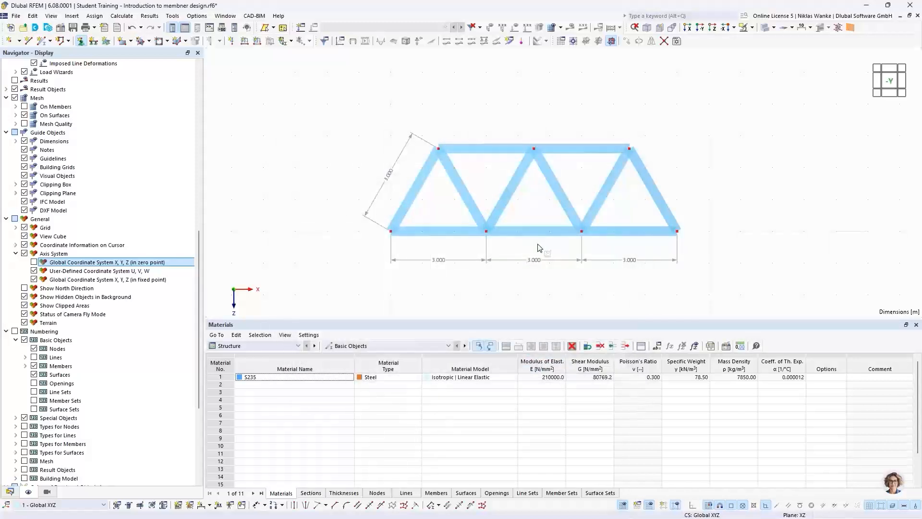
left_click(391, 231)
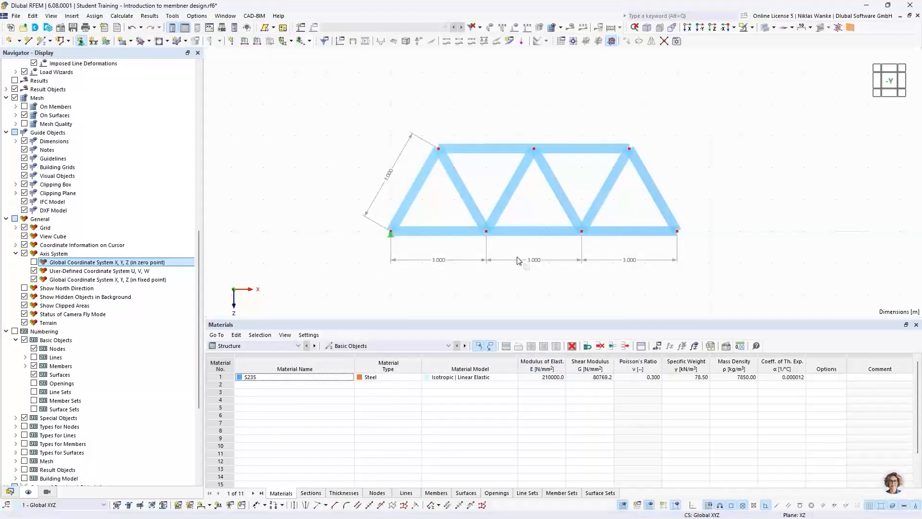
left_click(677, 231)
key("Escape")
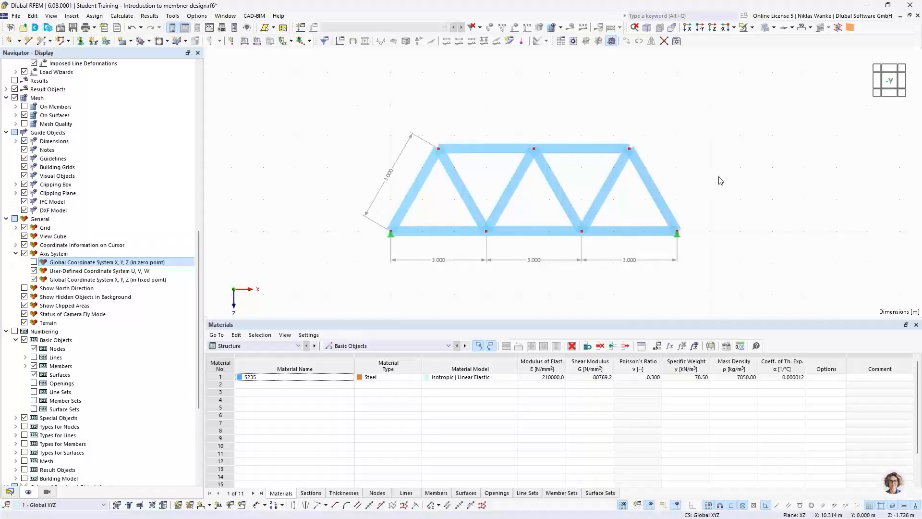
Enlarge the display size of the nodal support symbols well beyond the default
right_click(683, 239)
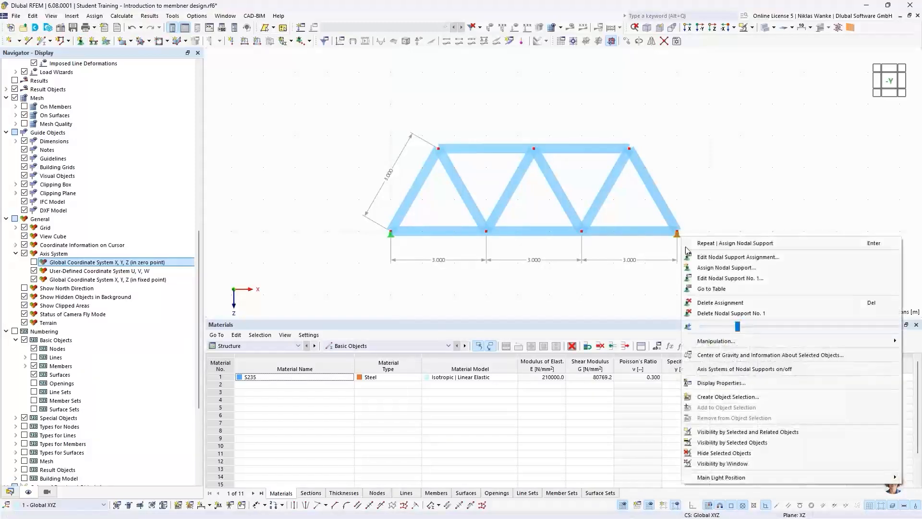
left_click_drag(736, 332, 775, 333)
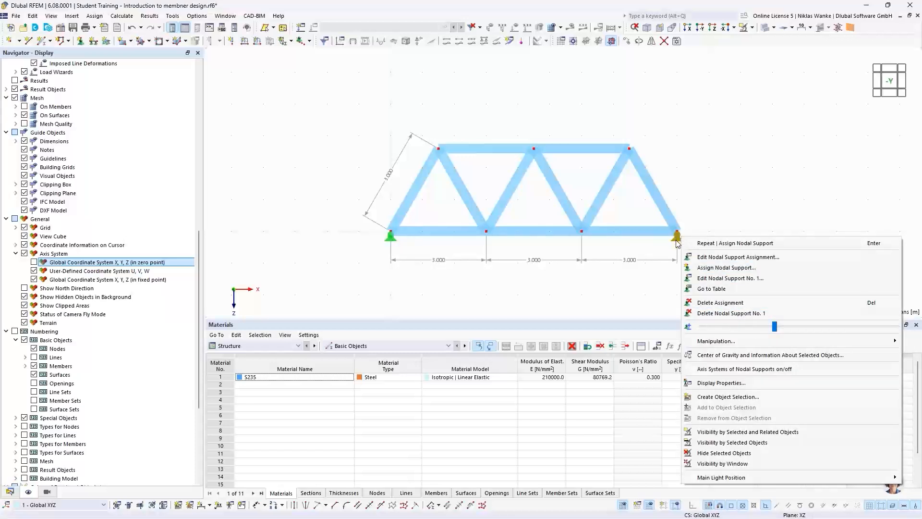
left_click_drag(774, 327, 833, 331)
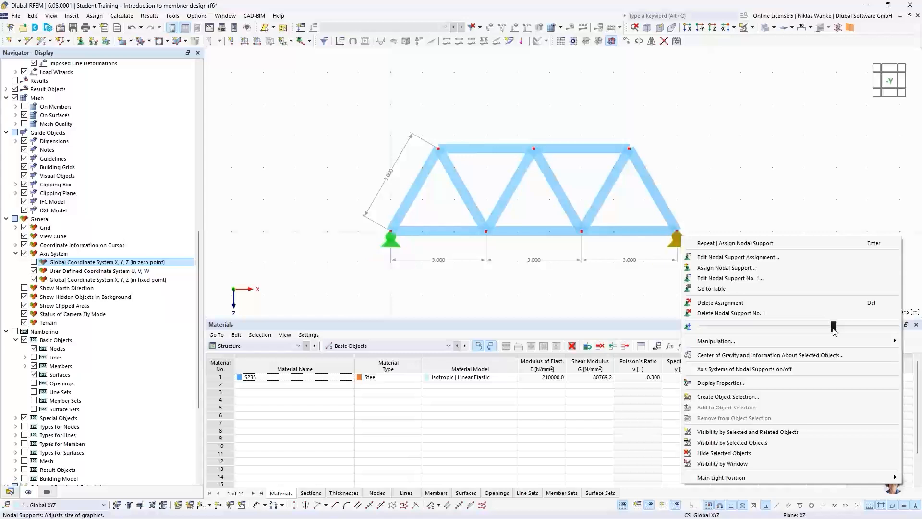
left_click(704, 188)
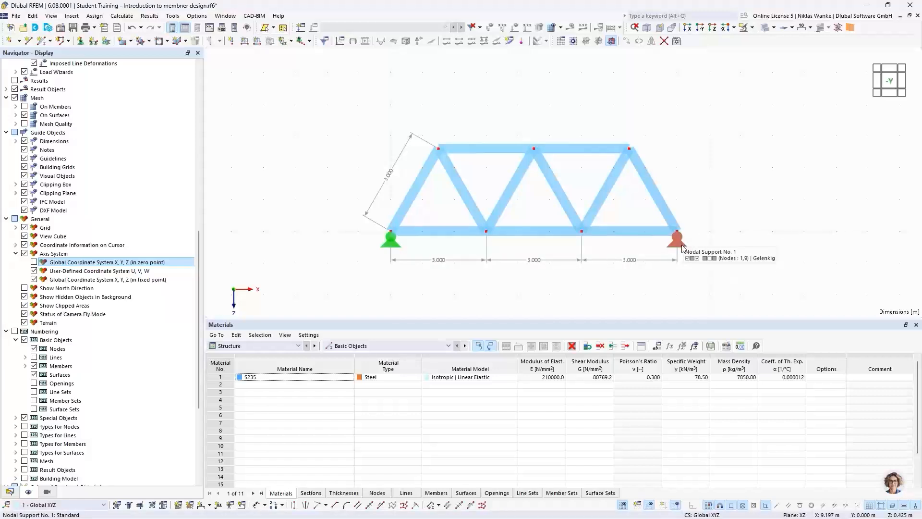
Create and assign a new nodal support at the bottom chord's end node at X 9 m, with uX released and only uZ fixed
double_click(677, 239)
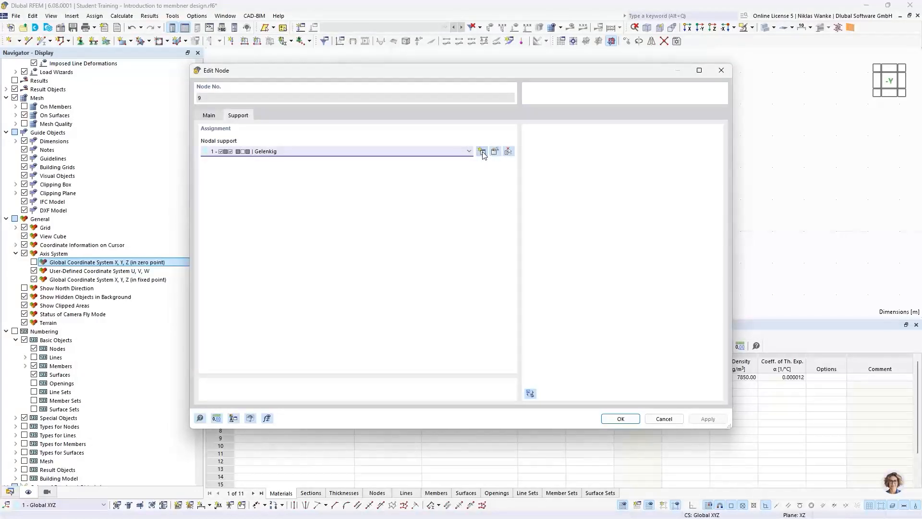
left_click(465, 151)
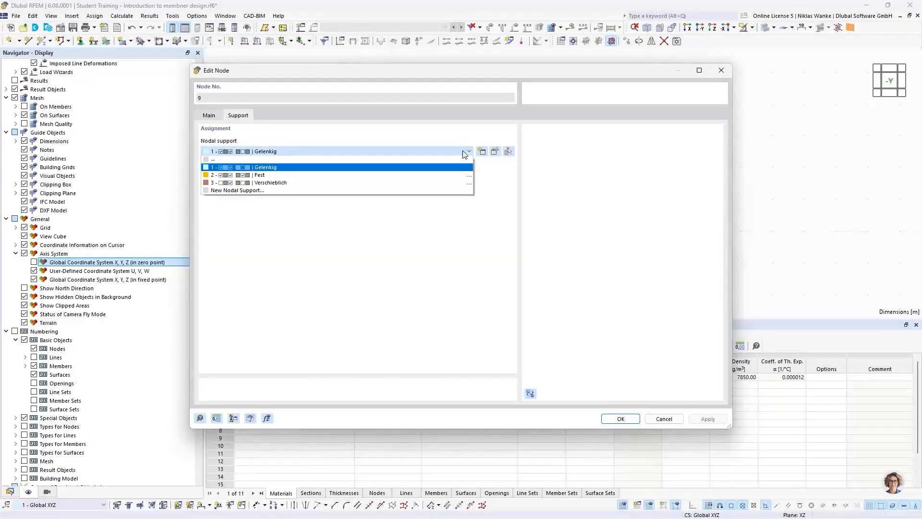
left_click(464, 154)
left_click(482, 152)
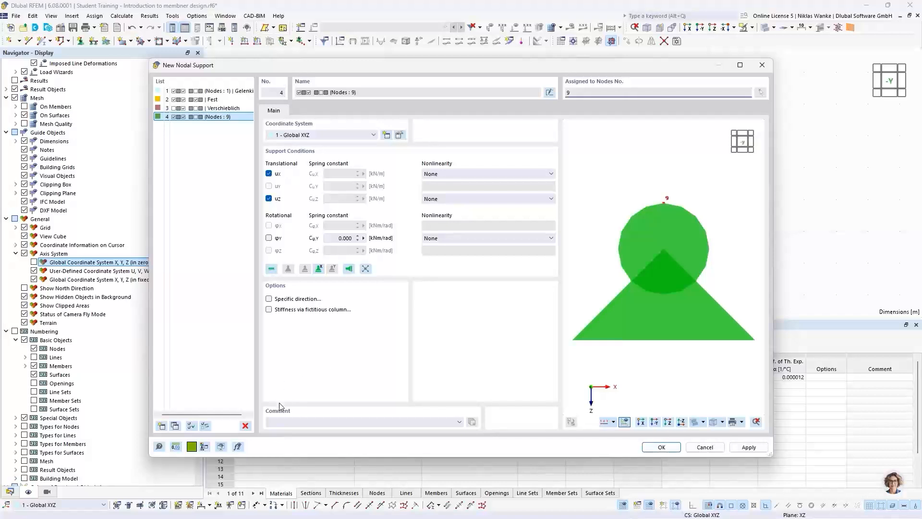
left_click_drag(394, 67, 435, 47)
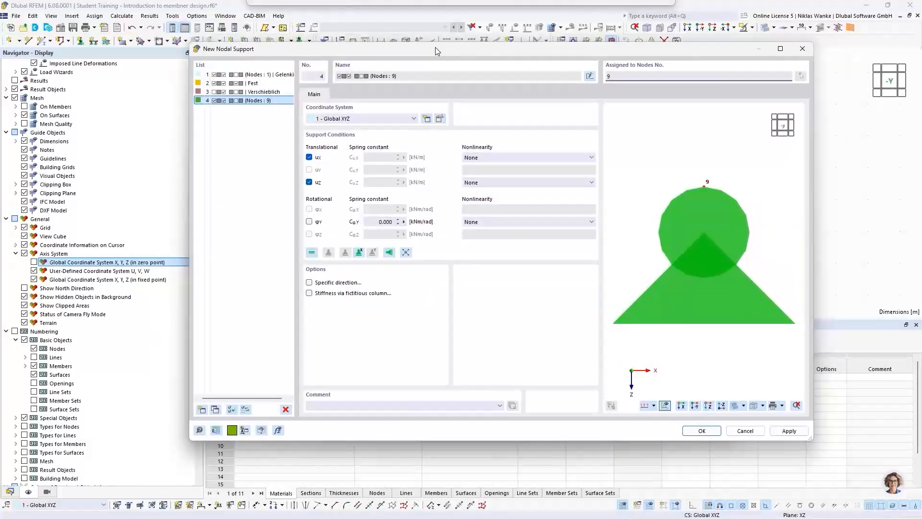
left_click(309, 157)
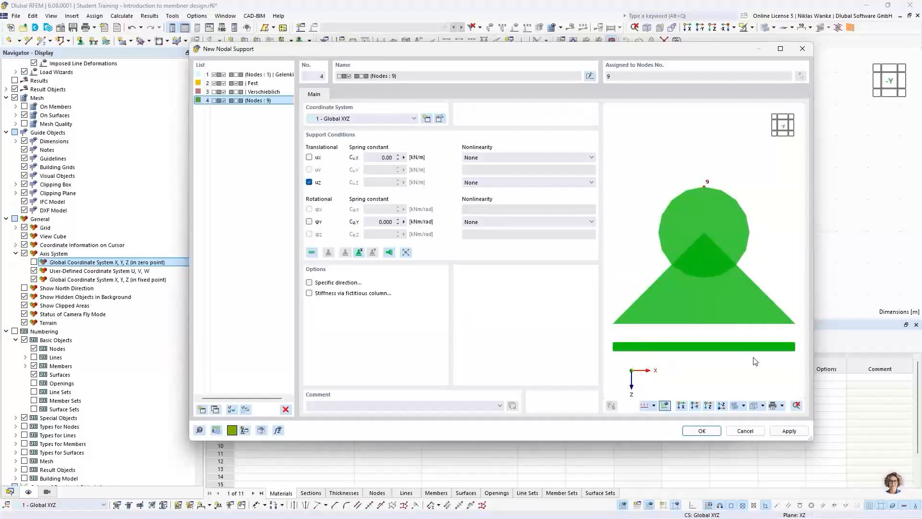
middle_click_drag(699, 333, 696, 293, "ctrl")
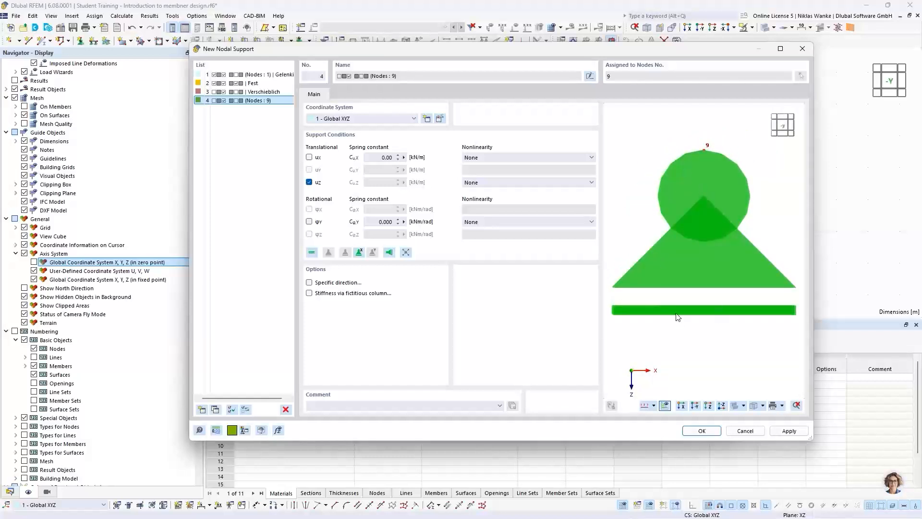
left_click(708, 434)
left_click(618, 420)
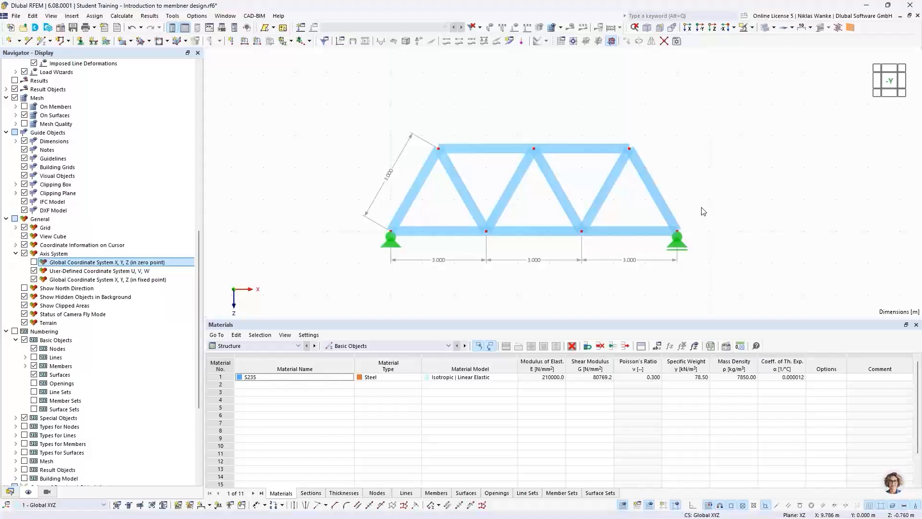
Create a new static analysis load case LC1 named "Design Loads"
scroll(683, 174, "down", 1)
middle_click_drag(683, 175, 692, 229)
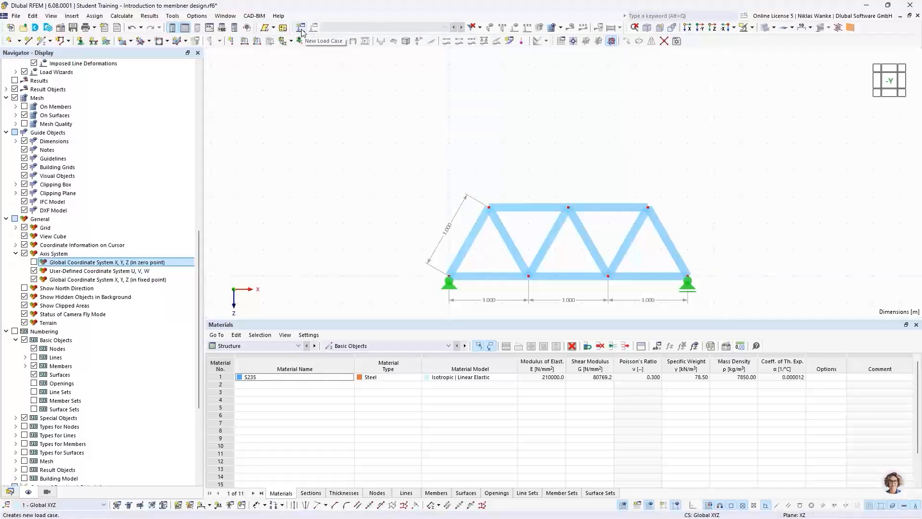
left_click(10, 492)
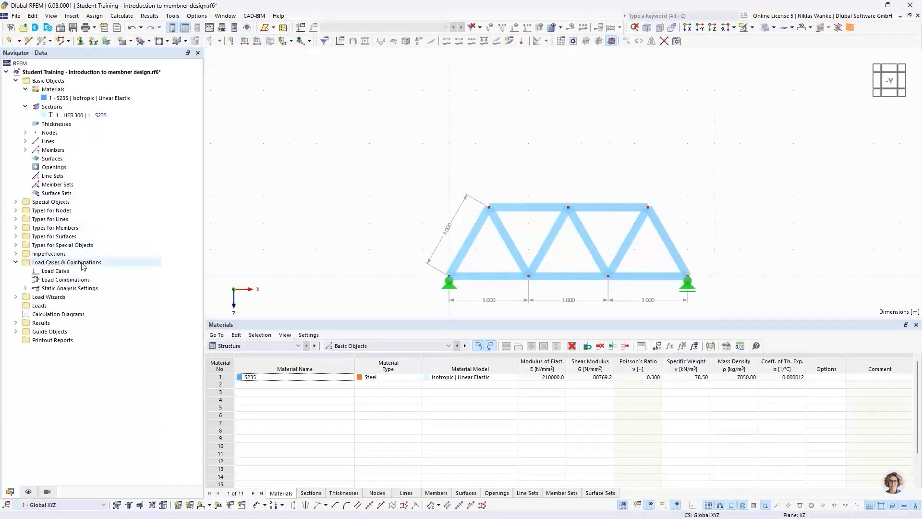
right_click(59, 273)
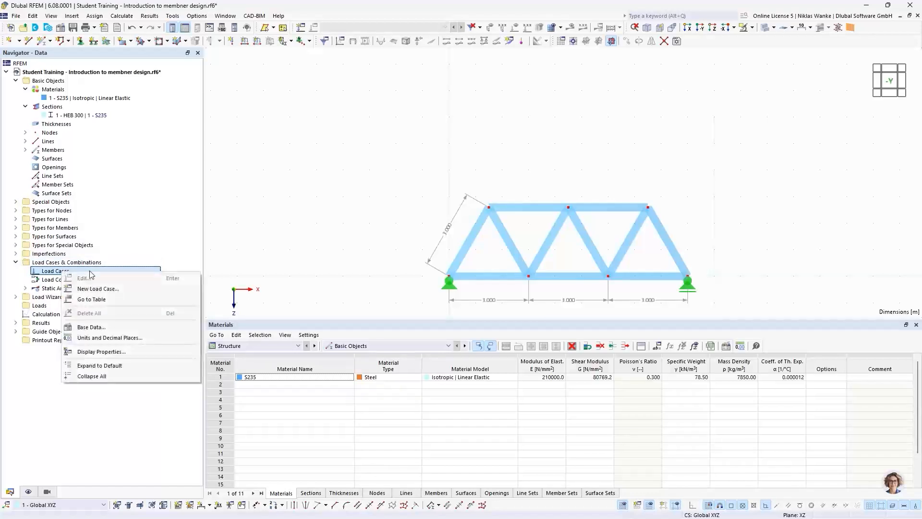
left_click(120, 291)
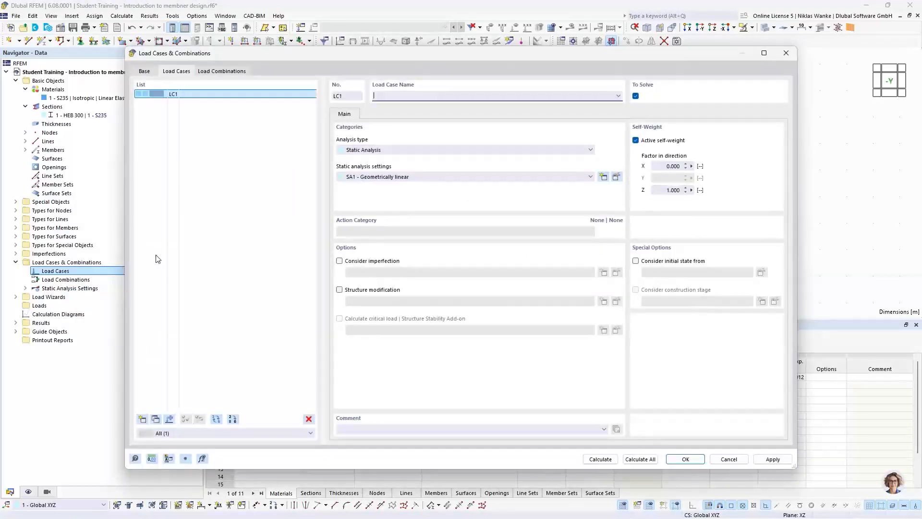
left_click(168, 94)
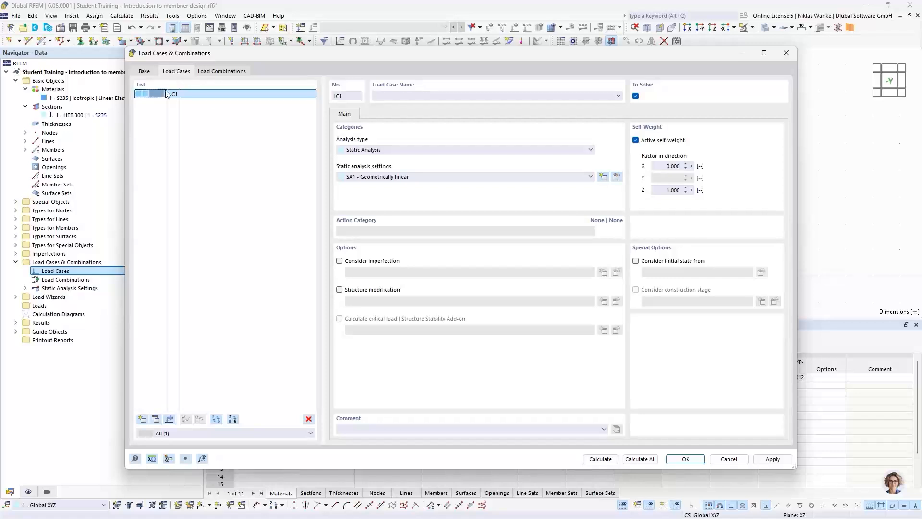
left_click_drag(172, 58, 170, 61)
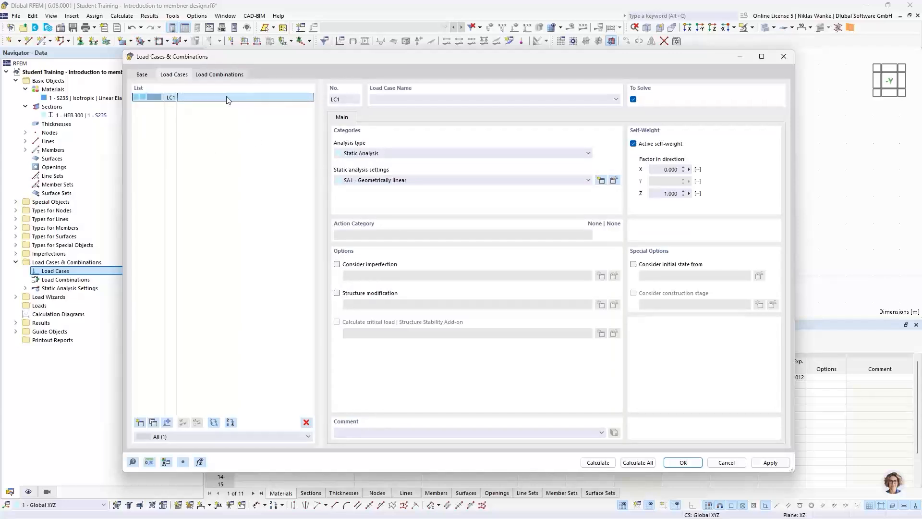
left_click(411, 99)
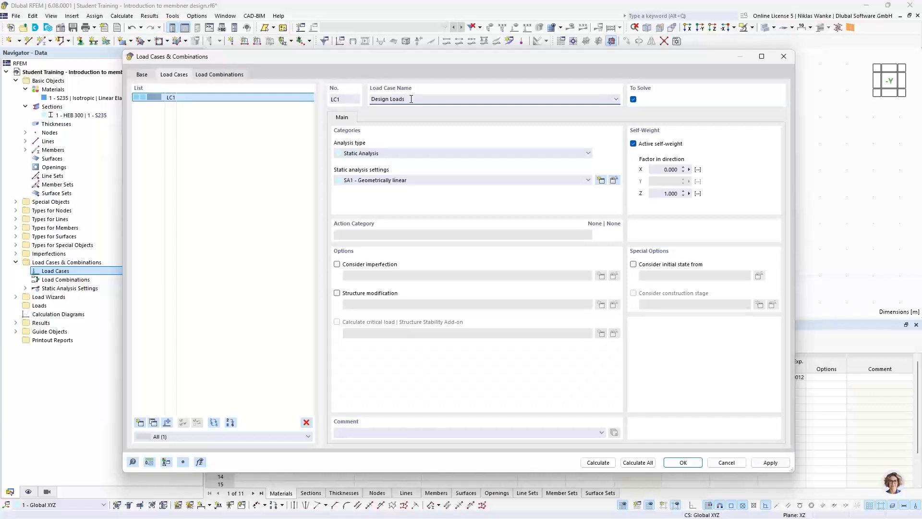
Deactivate self-weight for the Design Loads load case and save the load case
left_click_drag(440, 59, 530, 65)
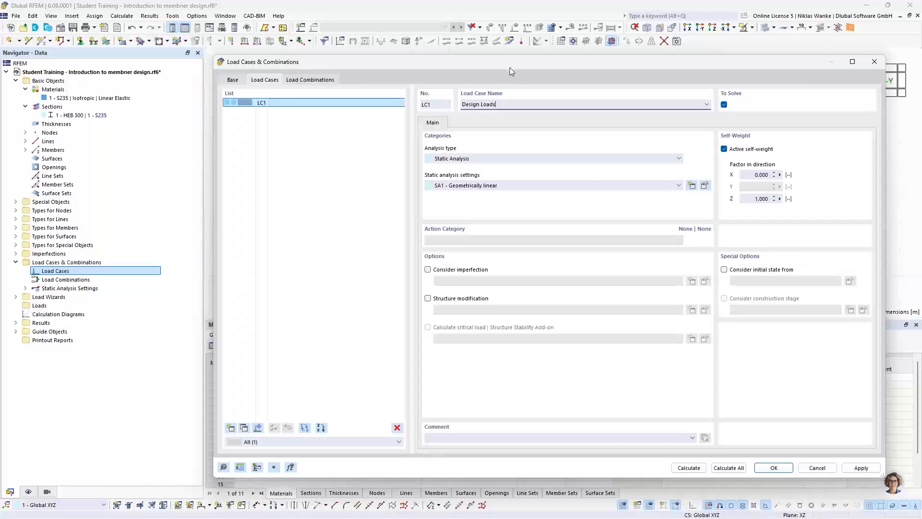
mouse_move(509, 67)
left_mouse_down()
mouse_move(508, 77)
mouse_move(508, 64)
left_mouse_up()
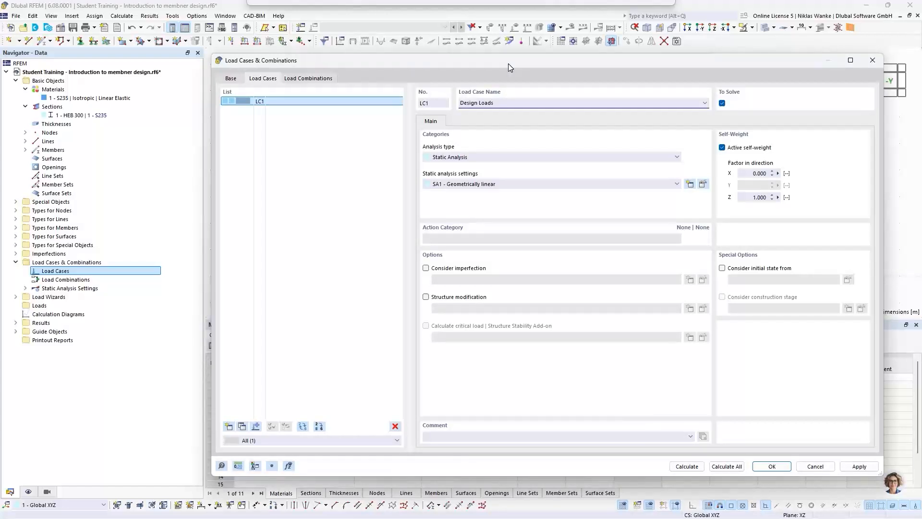
left_click_drag(508, 63, 509, 65)
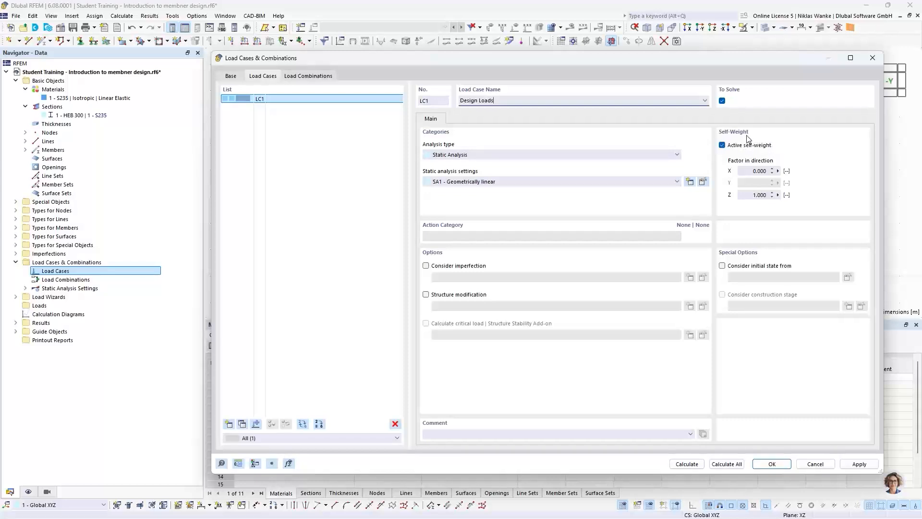
left_click(722, 145)
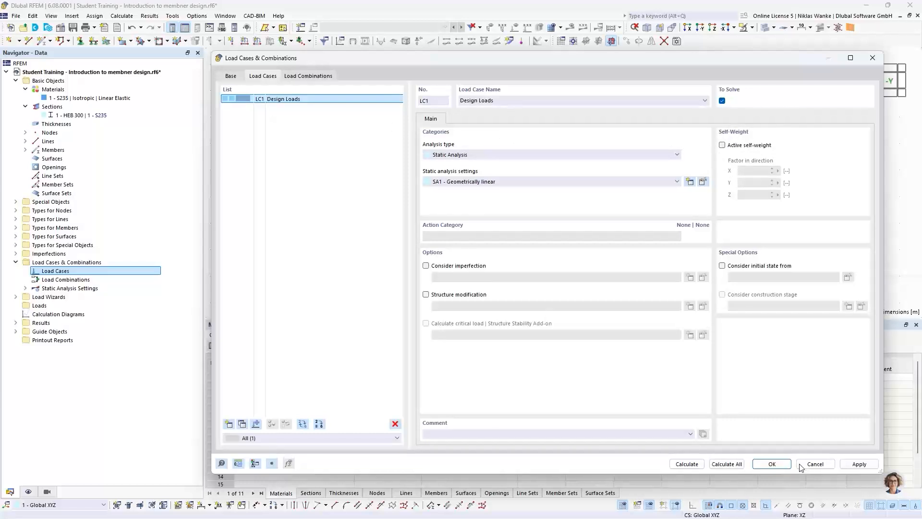
left_click(772, 464)
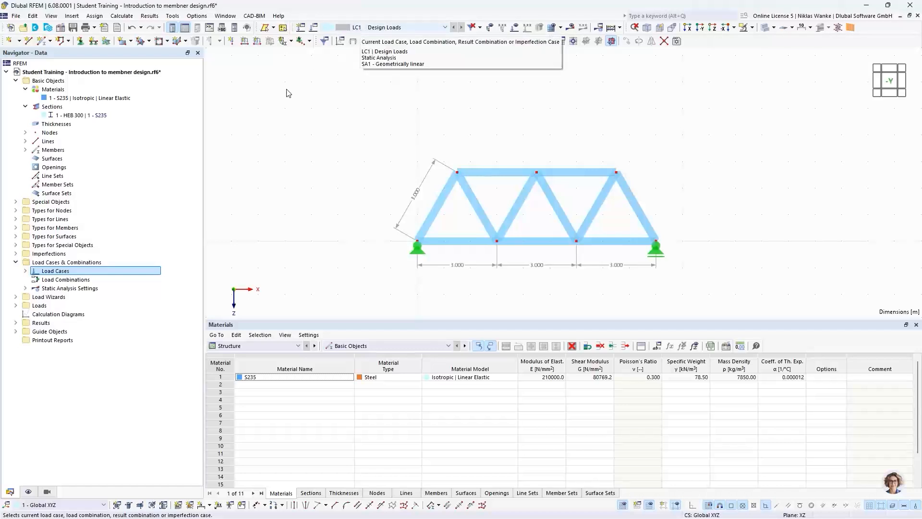
Apply a 10 kN nodal force in global Z to the left and middle top chord nodes in LC1 - Design Loads
left_click(231, 43)
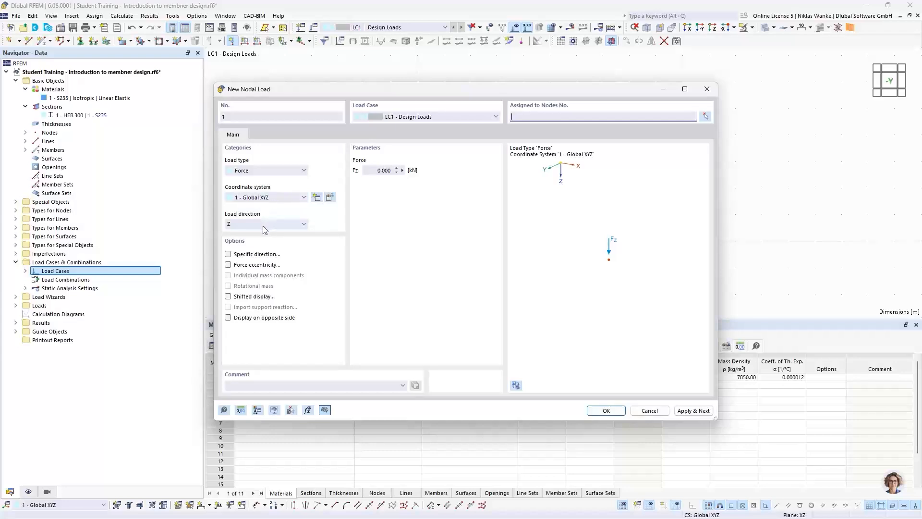
left_click_drag(384, 90, 463, 87)
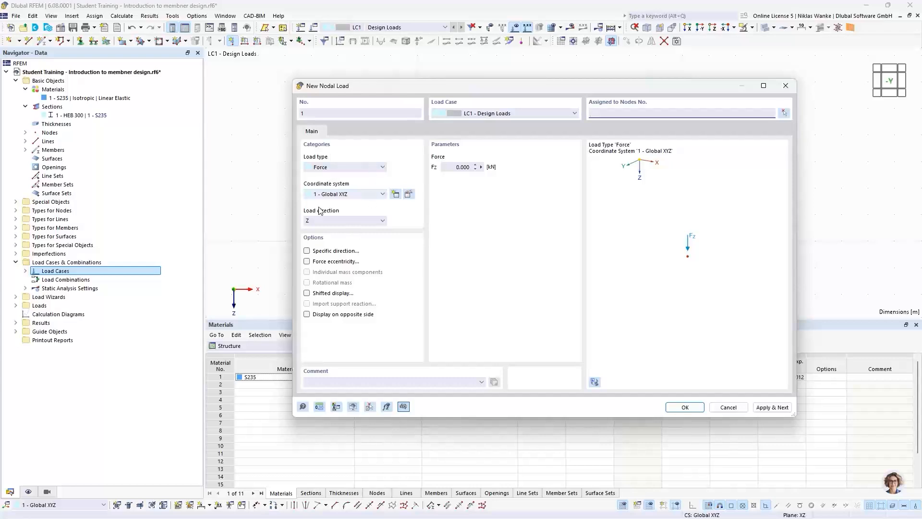
left_click(449, 167)
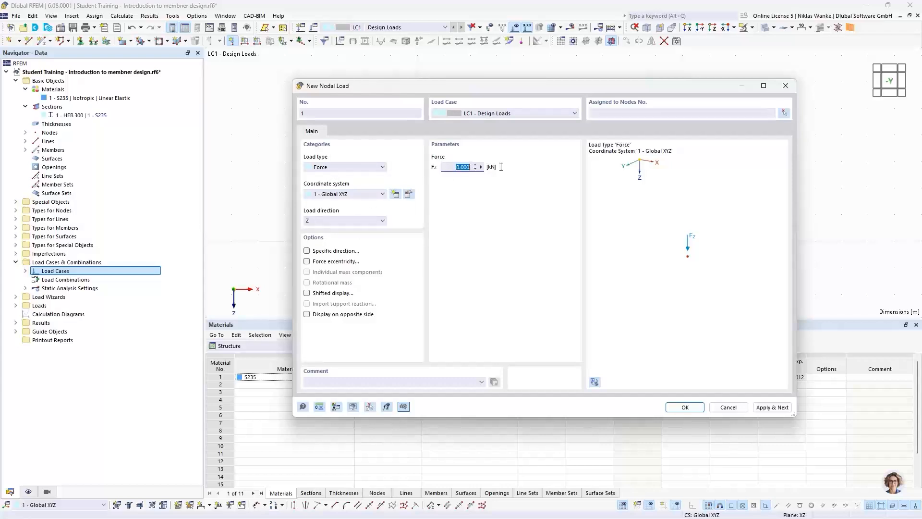
type("10")
left_click_drag(707, 93, 658, 104)
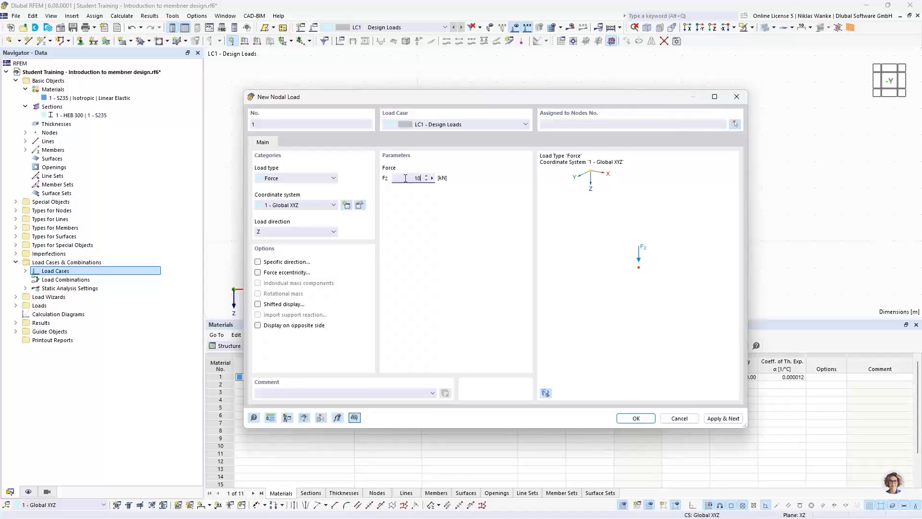
left_click(736, 126)
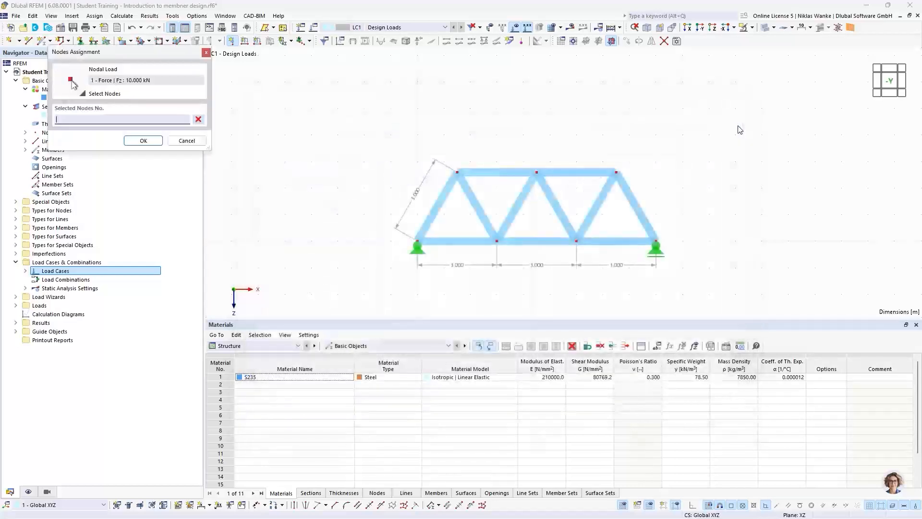
left_click(456, 172)
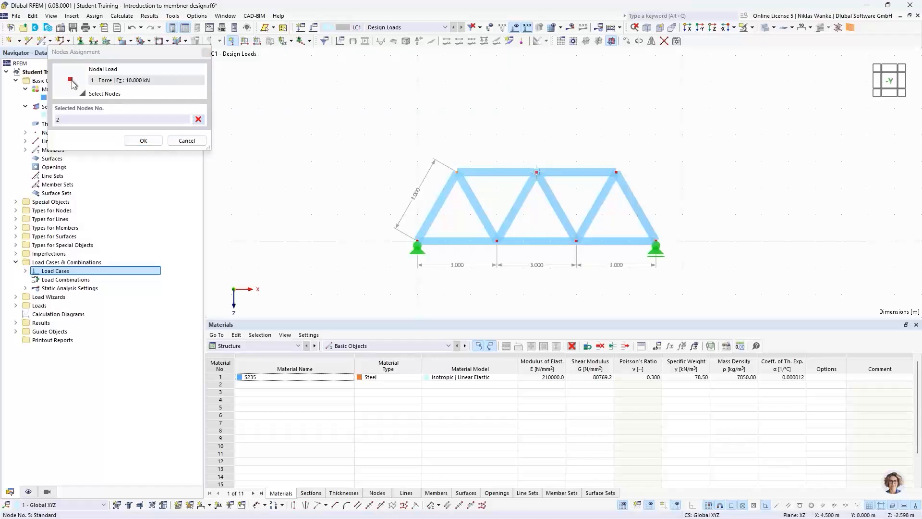
left_click(537, 172)
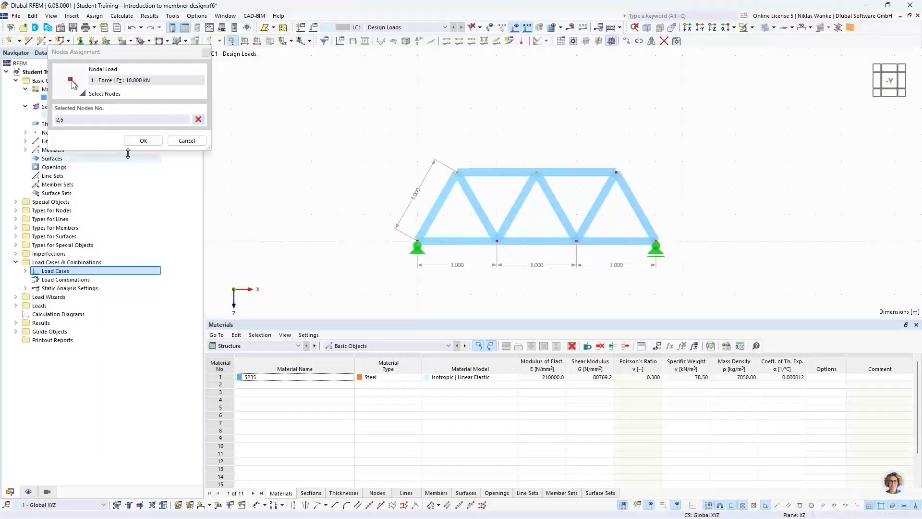
left_click(143, 140)
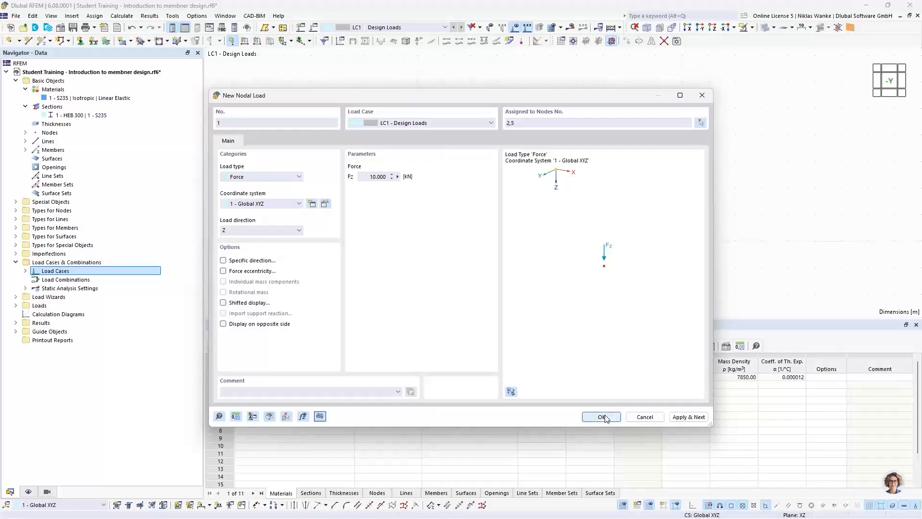
left_click(603, 417)
left_click(688, 416)
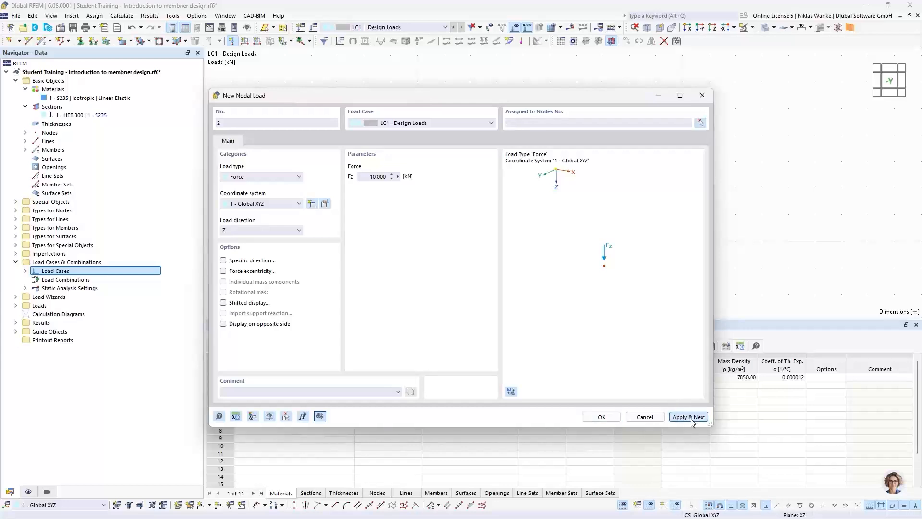
Apply a 20 kN nodal force in global Z to the top chord's right end node in LC1 - Design Loads
mouse_move(527, 95)
left_mouse_down()
mouse_move(580, 172)
mouse_move(585, 196)
left_mouse_up()
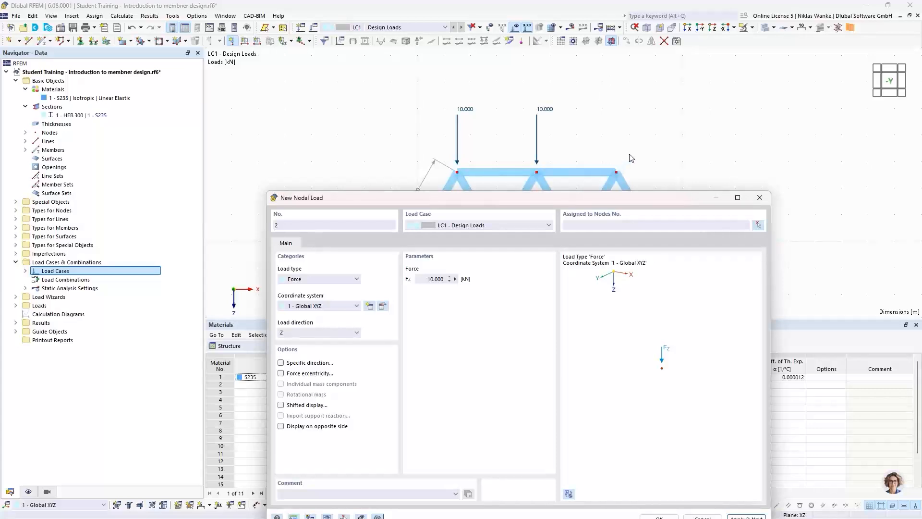
left_click_drag(603, 205, 604, 217)
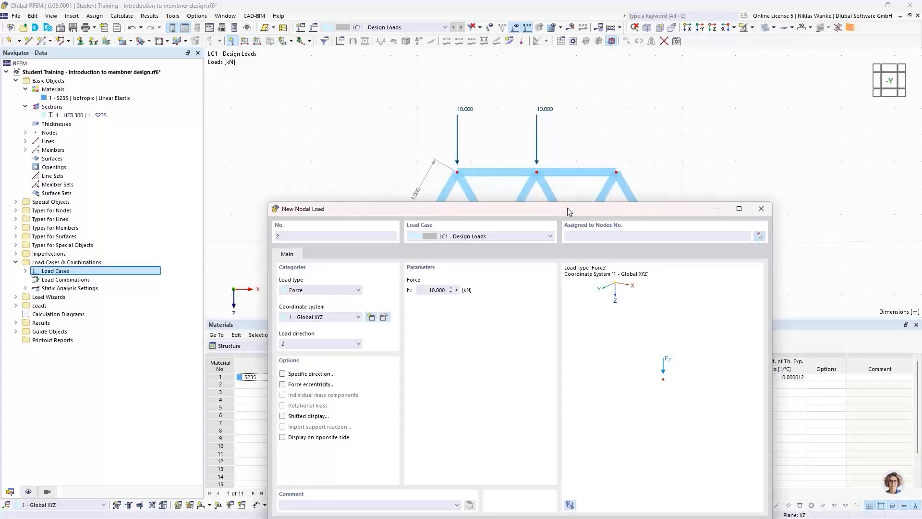
left_click_drag(567, 207, 567, 103)
double_click(434, 185)
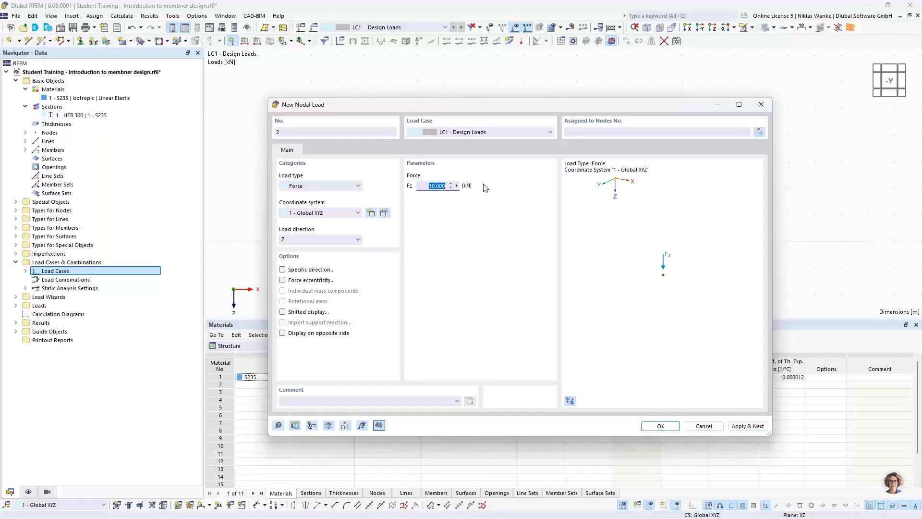
type("20")
left_click_drag(653, 110, 605, 101)
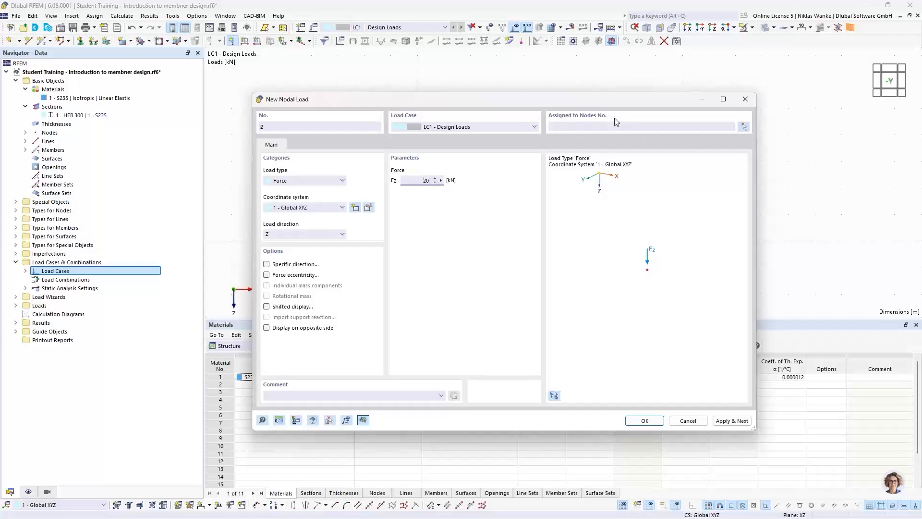
left_click(641, 421)
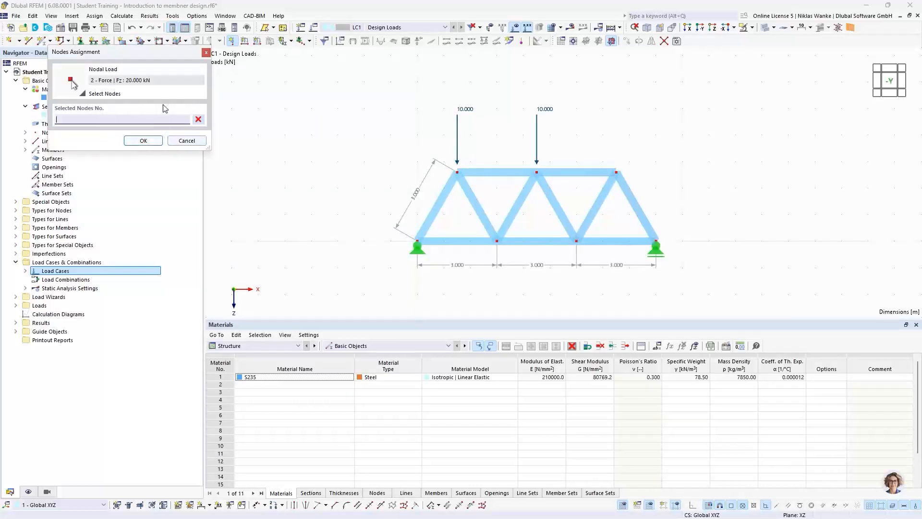
left_click(618, 173)
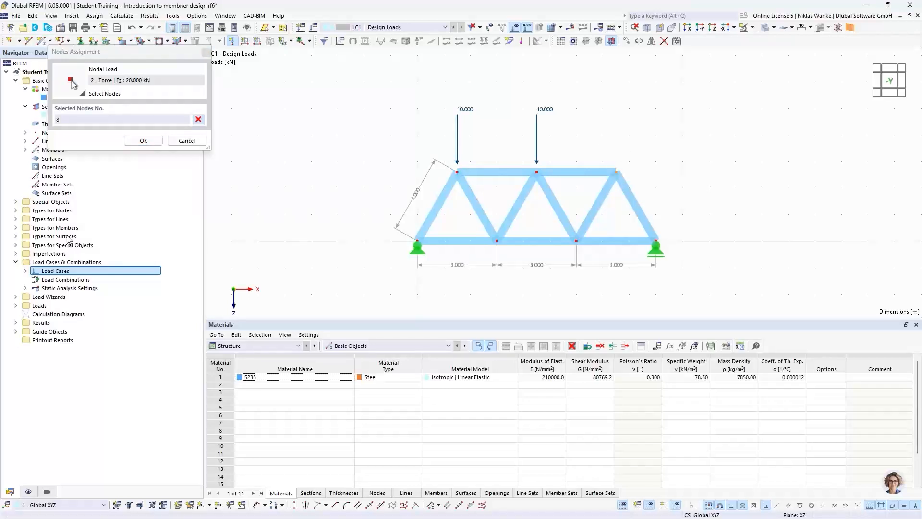
left_click(143, 141)
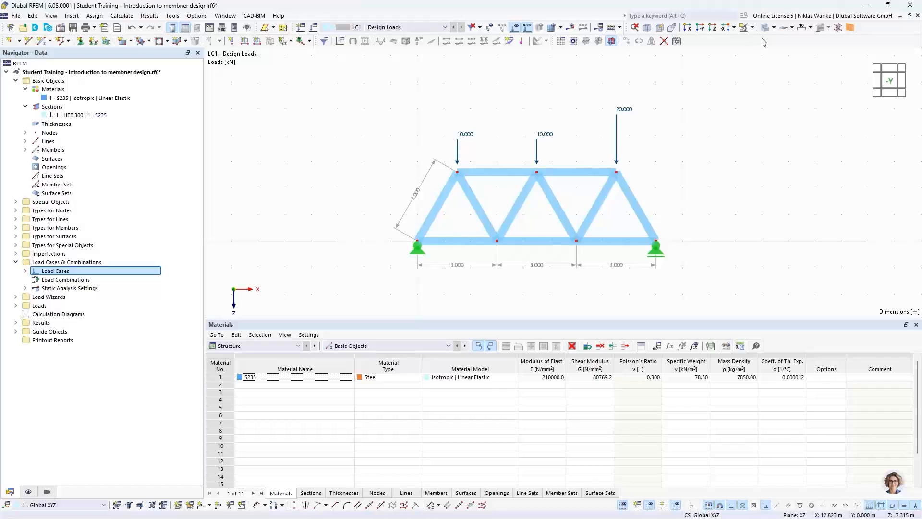
Switch the truss display to the wireframe model
left_click(773, 27)
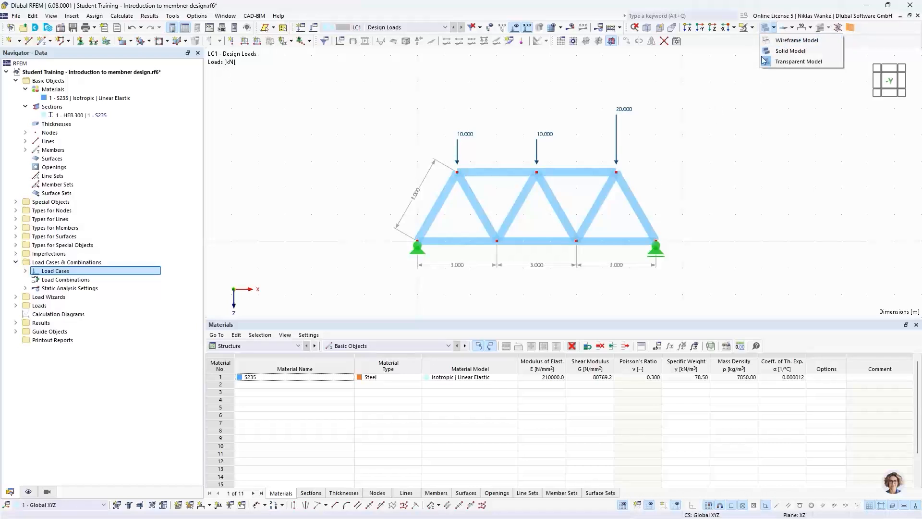
left_click(769, 40)
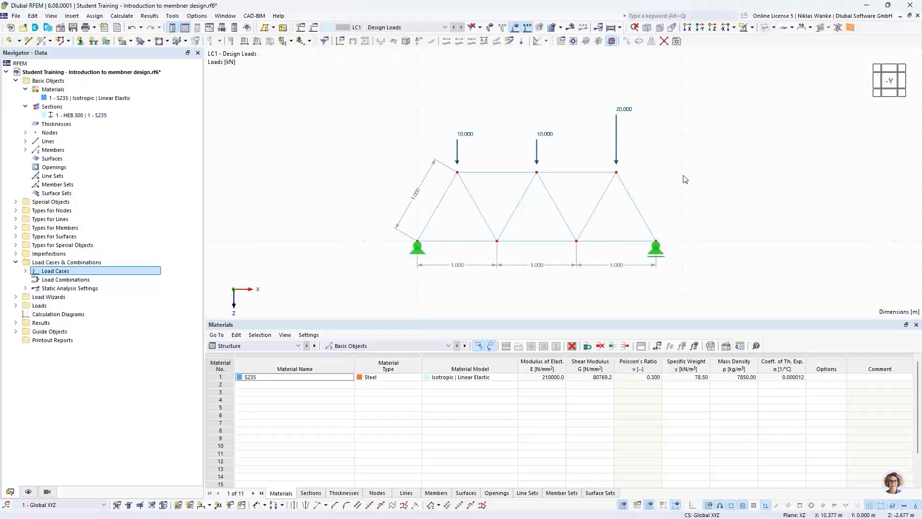
scroll(642, 222, "up", 3)
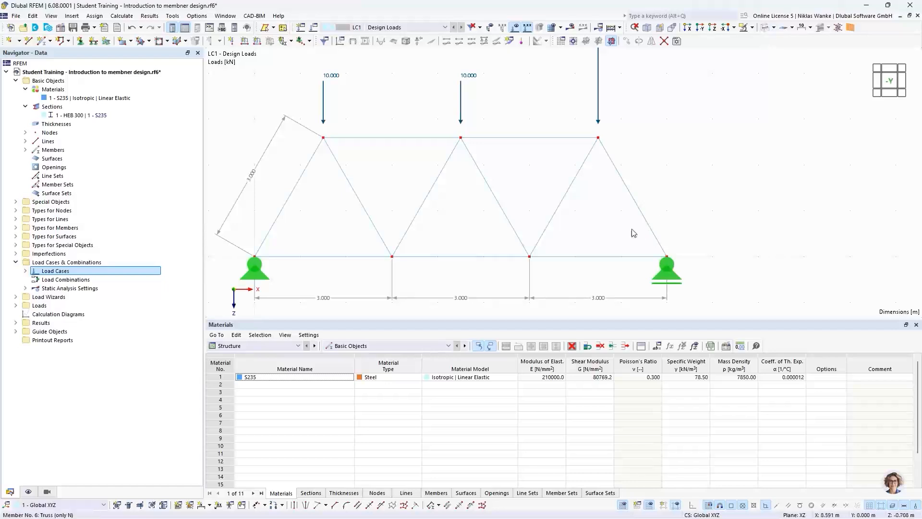
scroll(711, 177, "down", 1)
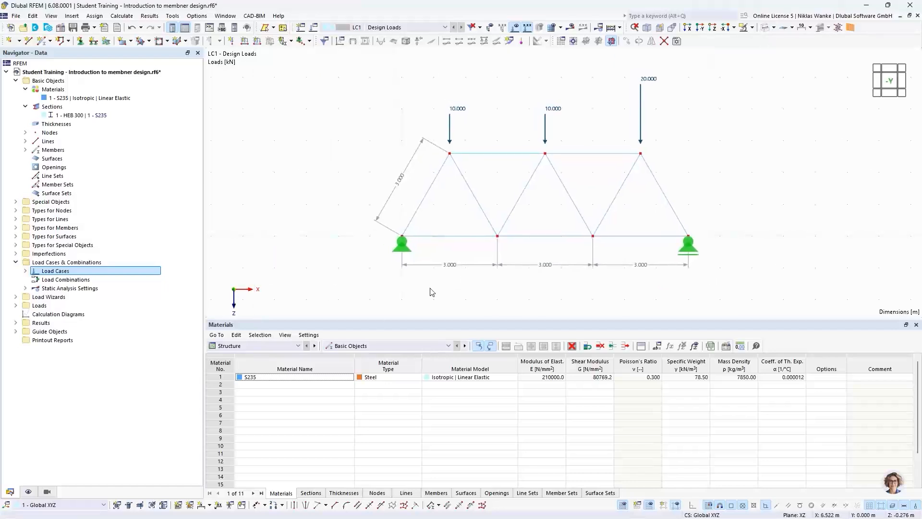
scroll(714, 177, "down", 1)
Hide the dimension guide objects in the truss view
left_click(28, 492)
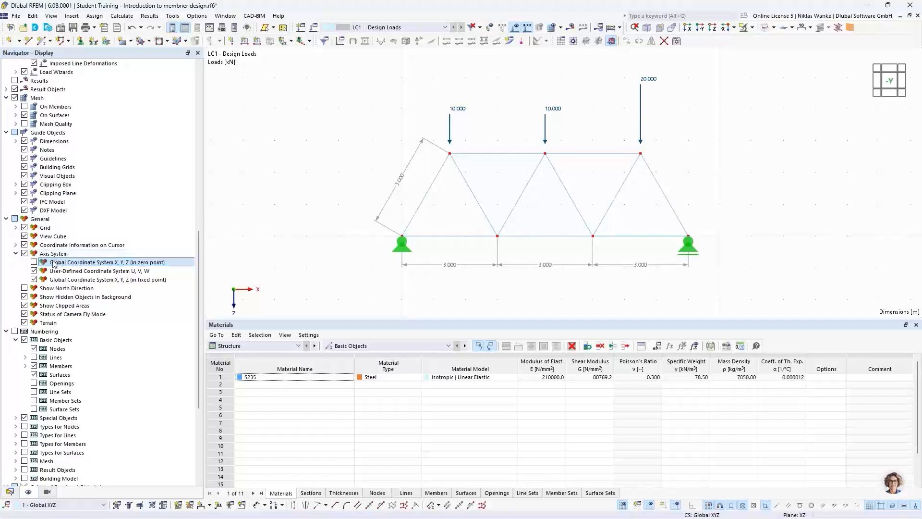
scroll(78, 305, "down", 1)
scroll(78, 305, "up", 2)
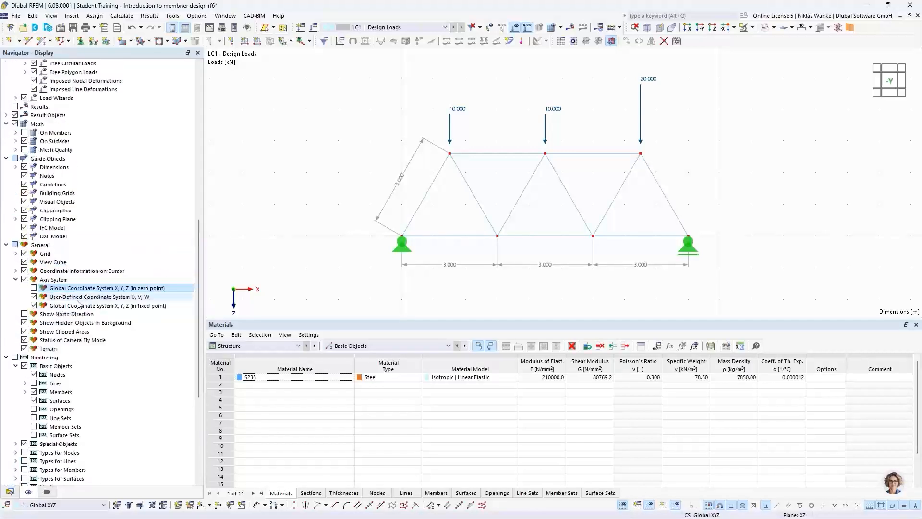
scroll(76, 297, "up", 1)
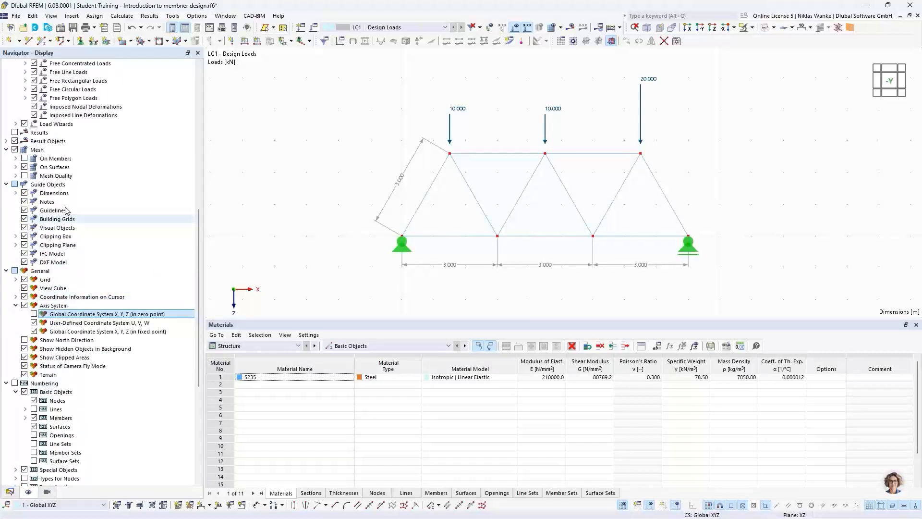
left_click(25, 193)
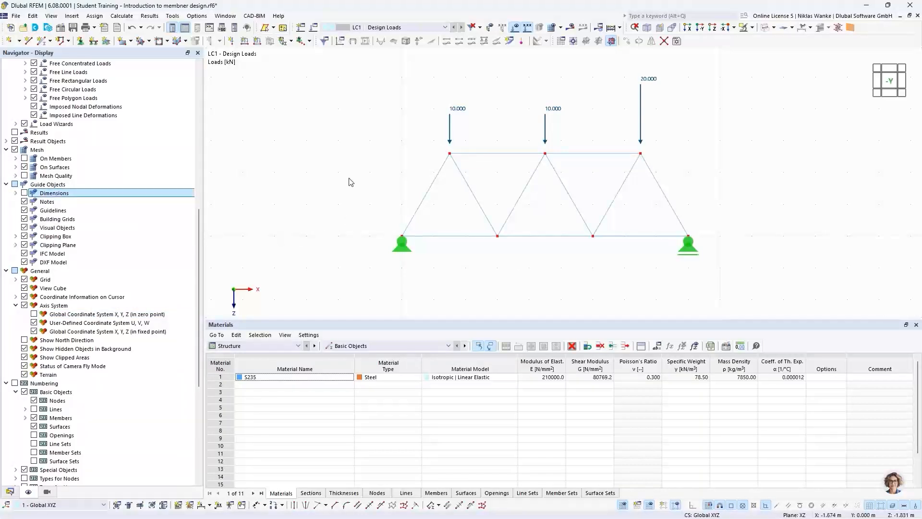
scroll(362, 195, "down", 2)
middle_click_drag(362, 195, 341, 220)
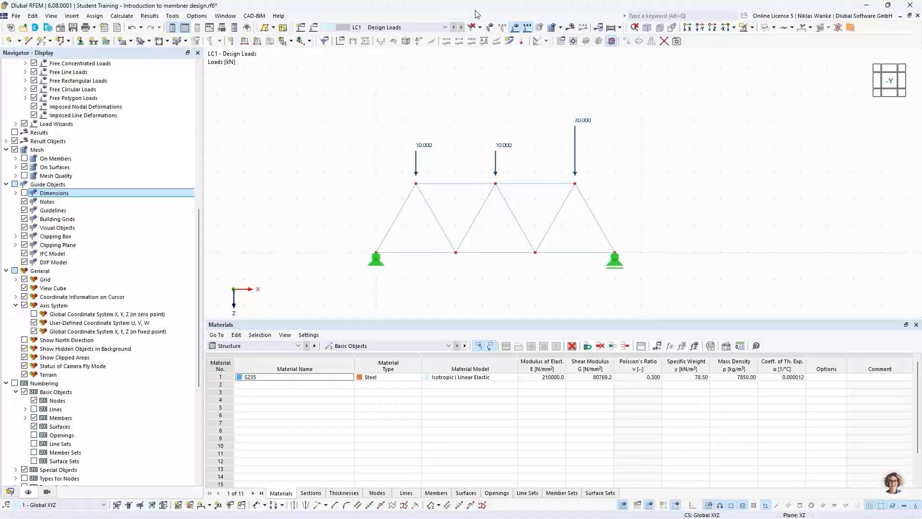
Calculate all load cases of the truss model
left_click(128, 18)
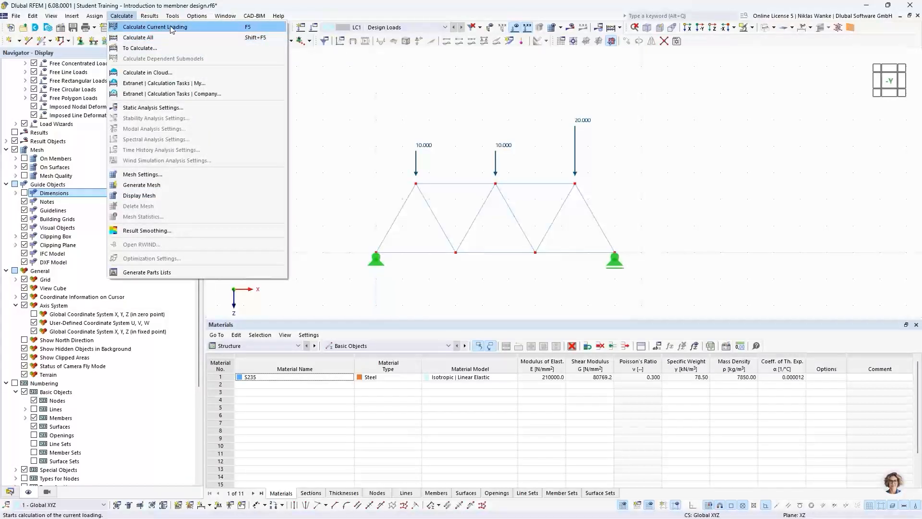
left_click(152, 37)
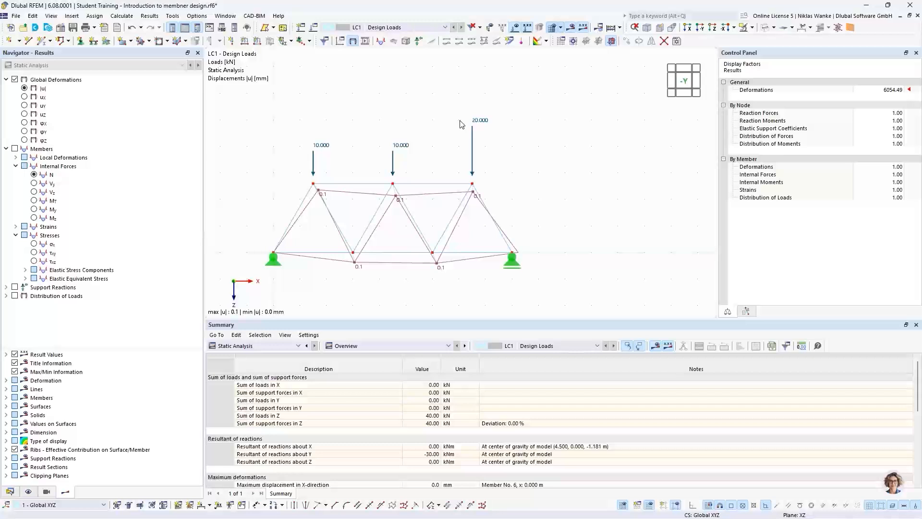
middle_click_drag(438, 131, 495, 113)
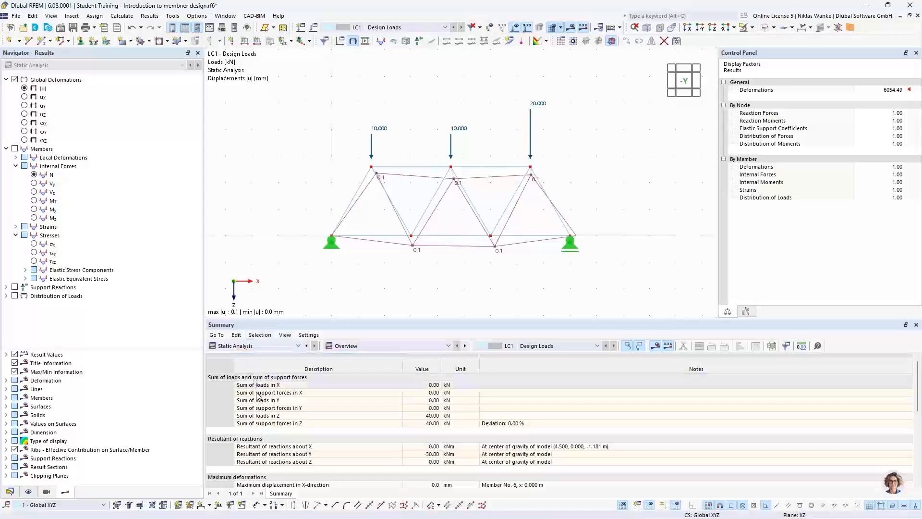
Review the static analysis overview for LC1, comparing the sums of loads and support forces
left_click(233, 346)
left_click(220, 347)
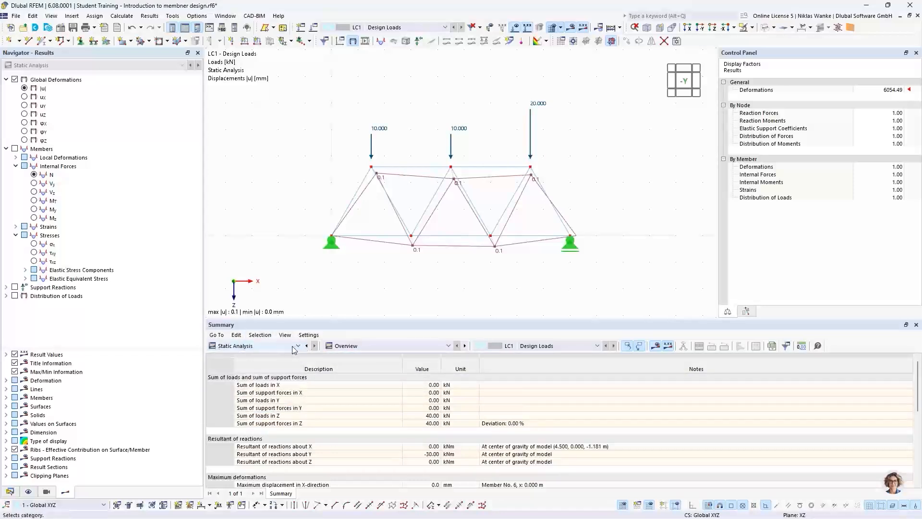
left_click(380, 347)
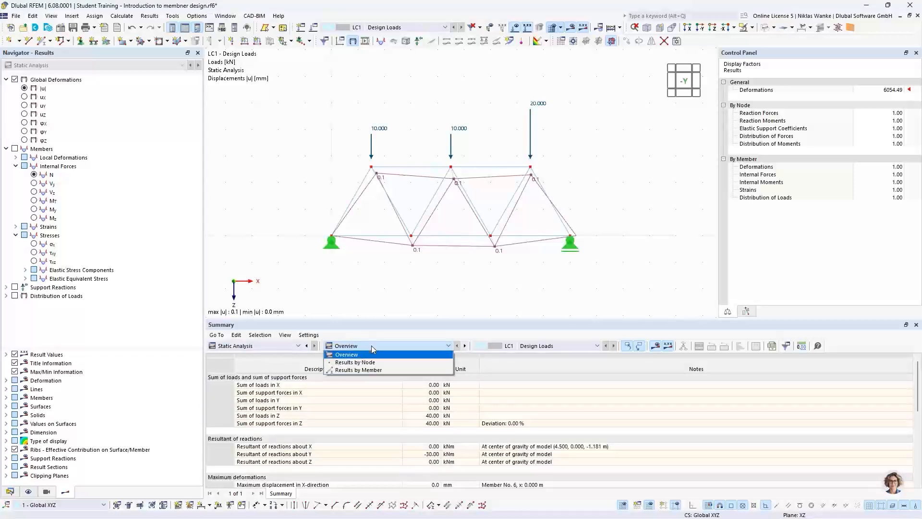
left_click(371, 347)
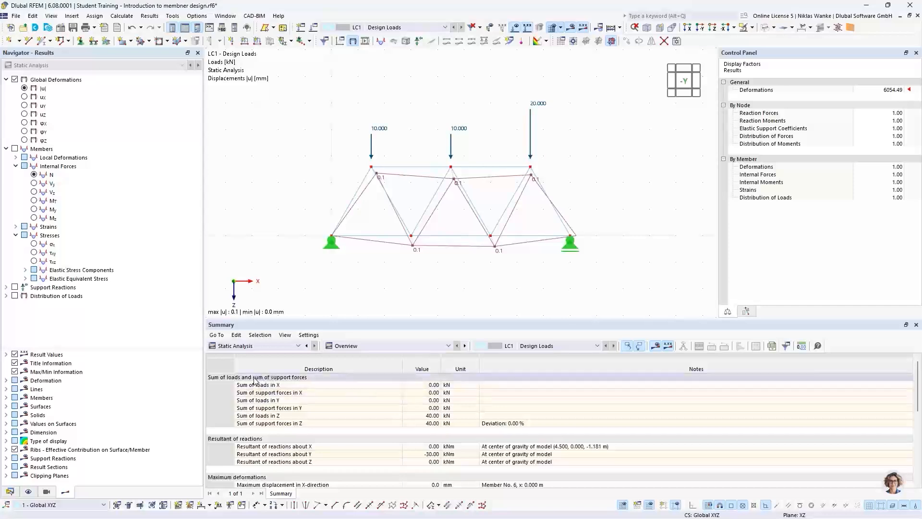
left_click(222, 378)
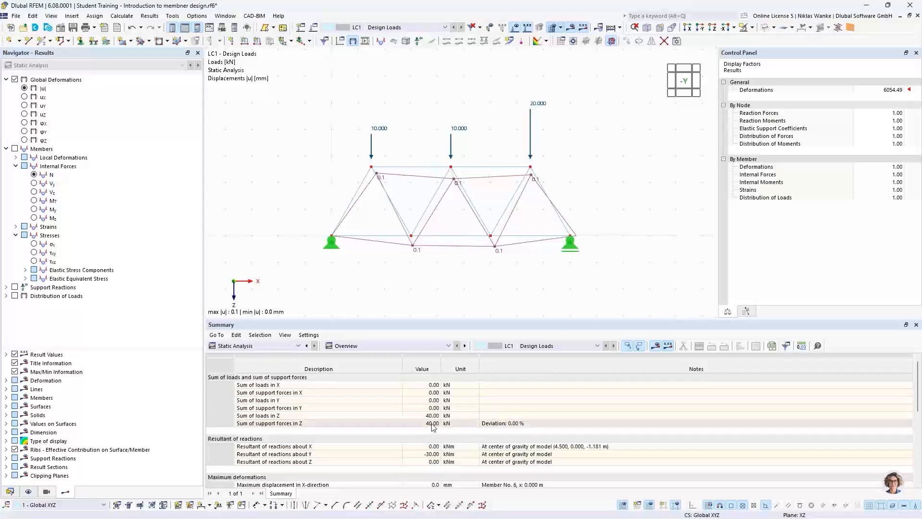
Display the support reactions on the truss for LC1 - Design Loads
middle_click_drag(506, 271, 496, 217)
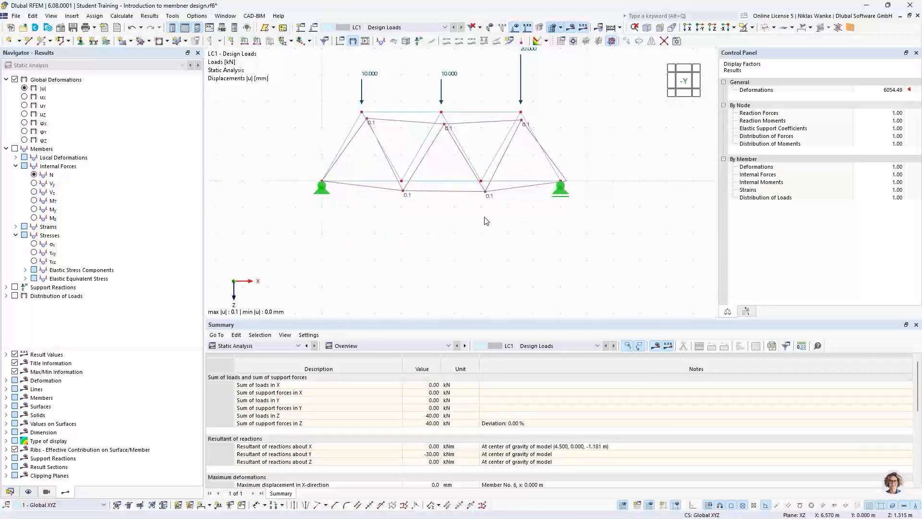
left_click(15, 287)
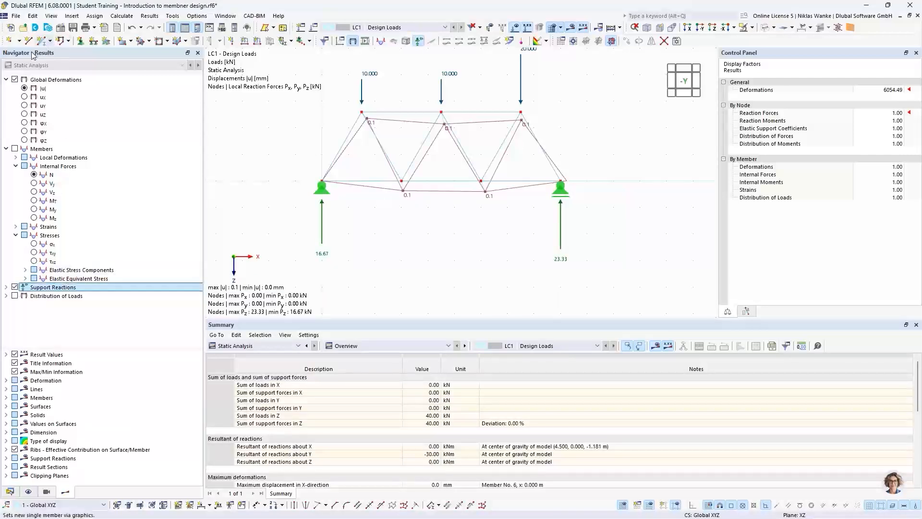
middle_click_drag(443, 239, 452, 248)
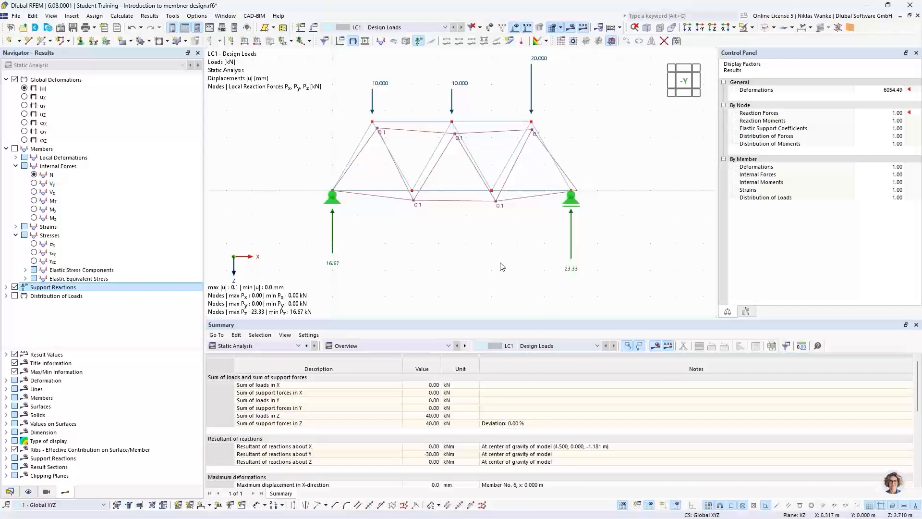
scroll(484, 260, "down", 2)
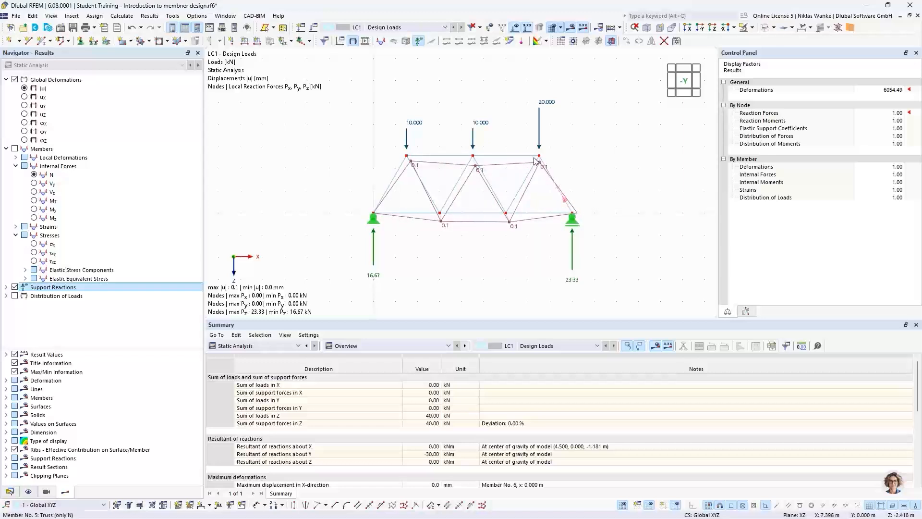
scroll(409, 166, "up", 2)
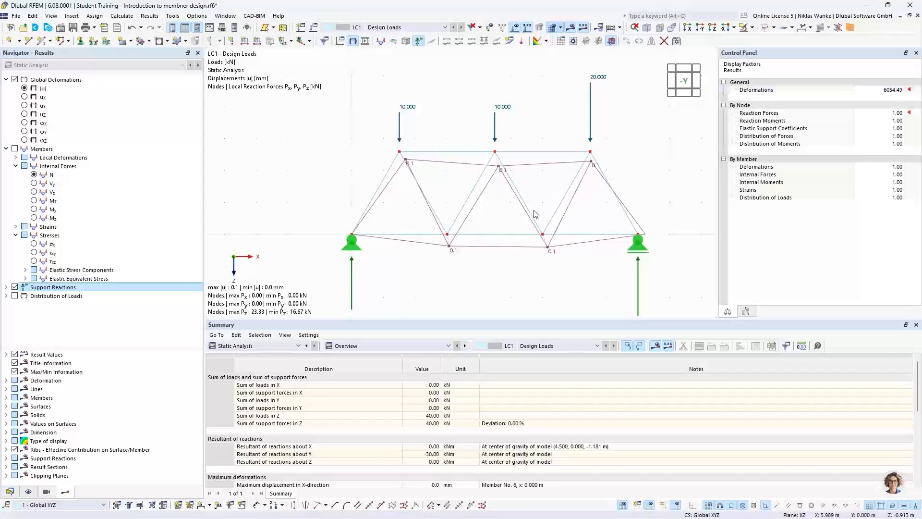
Set the general deformations display factor to 1
left_click(879, 90)
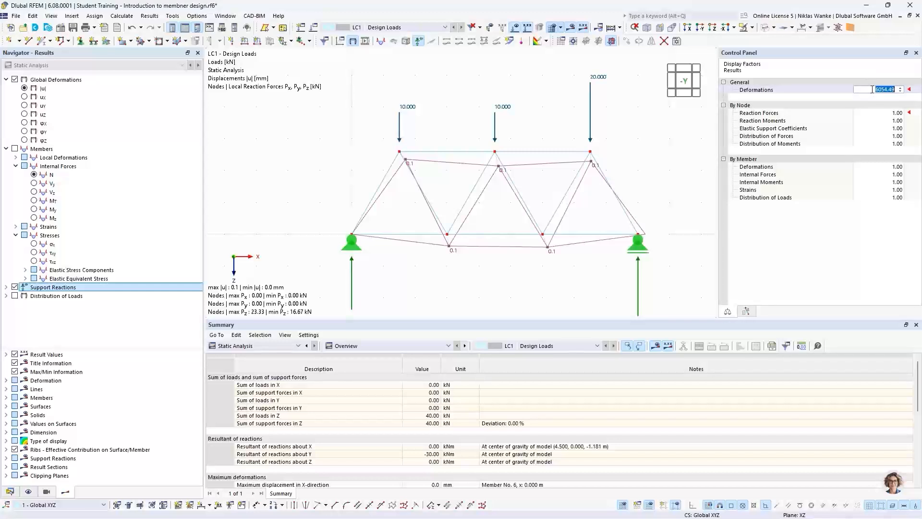
key("Tab")
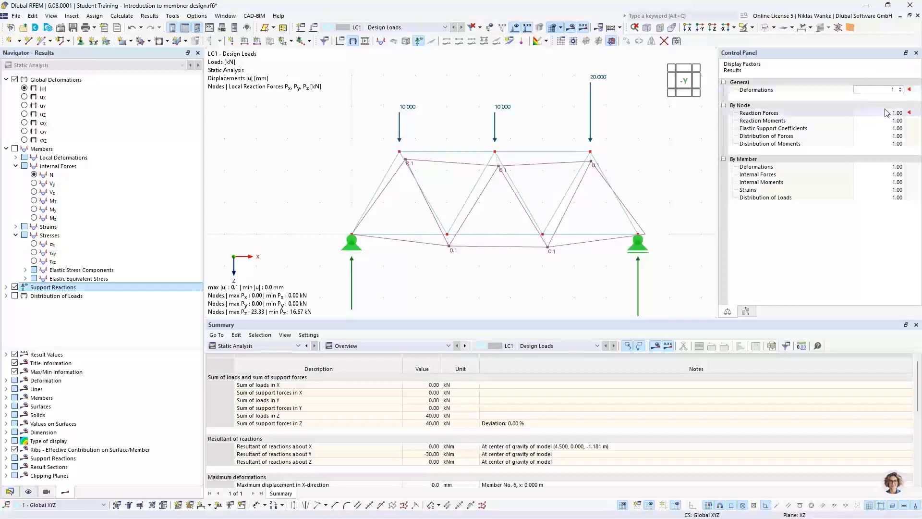
left_click(887, 91)
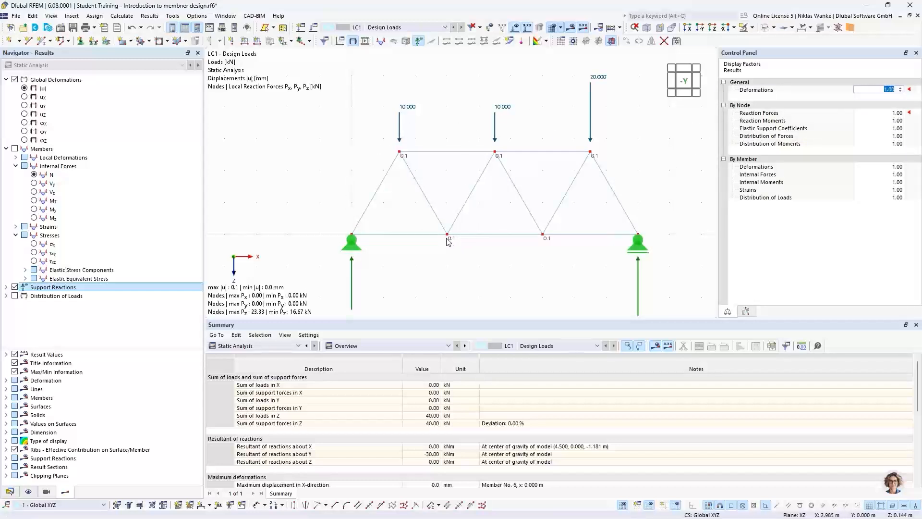
Examine the unscaled displacement at the bottom chord's left inner node against the undeformed truss
scroll(450, 239, "up", 5)
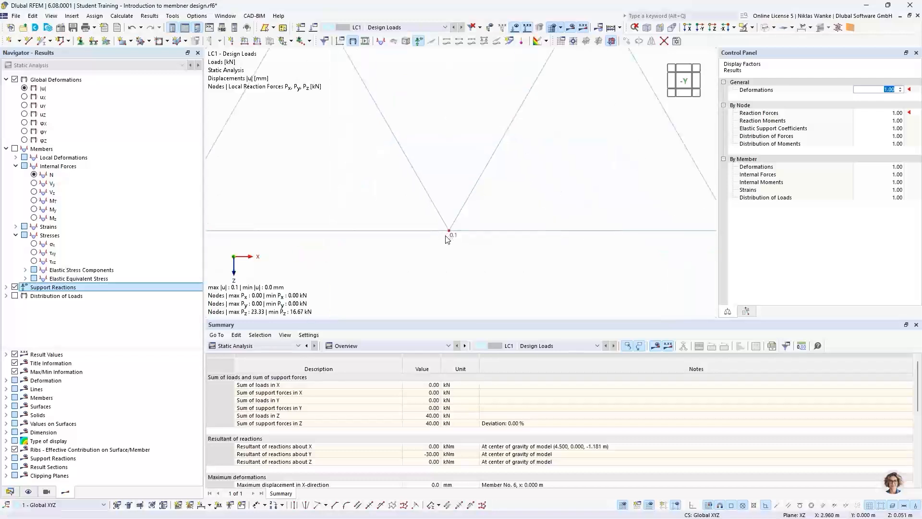
scroll(454, 229, "up", 4)
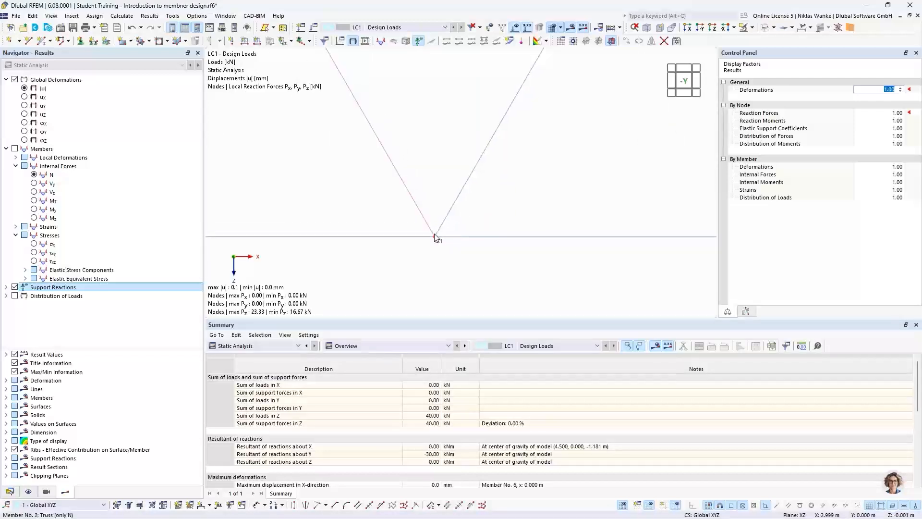
scroll(429, 243, "up", 8)
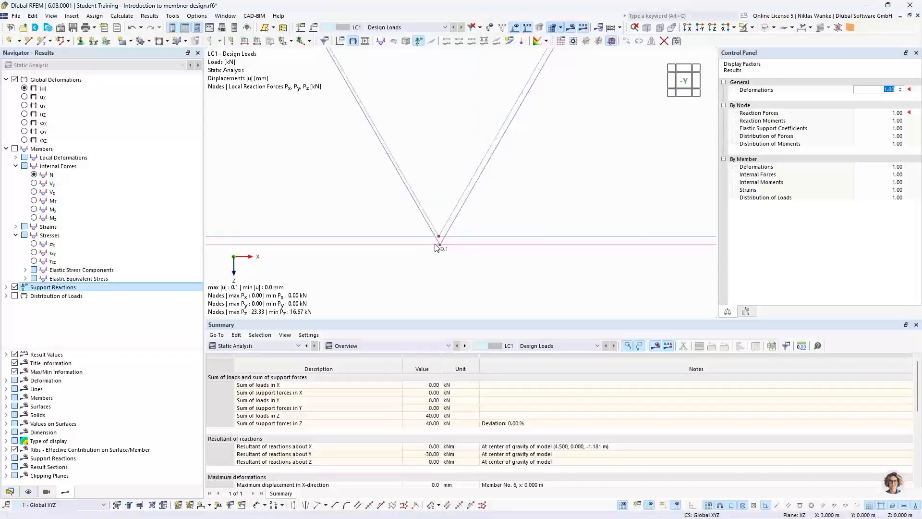
scroll(453, 231, "up", 3)
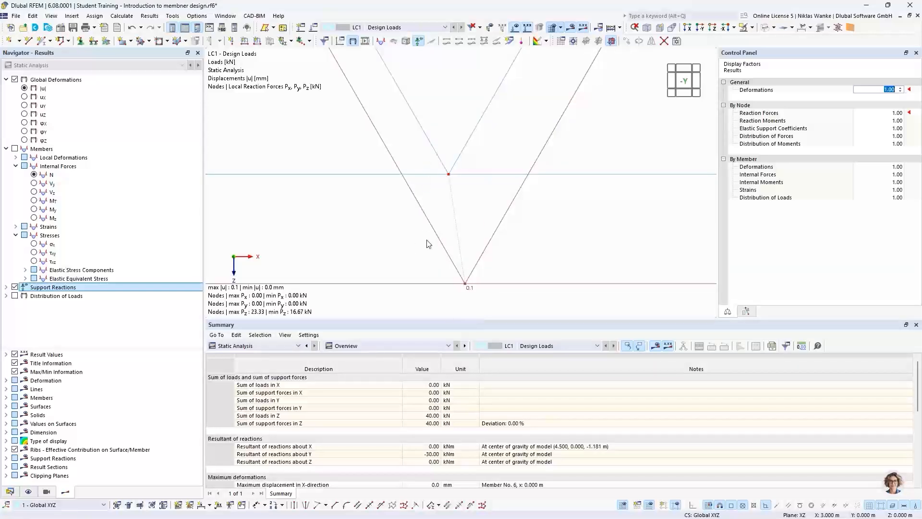
scroll(443, 262, "down", 3)
scroll(443, 262, "down", 4)
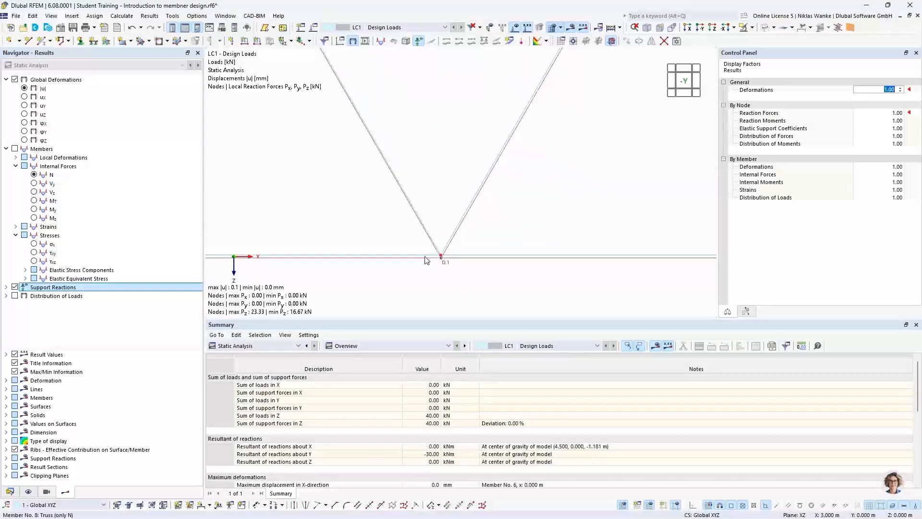
scroll(425, 258, "down", 5)
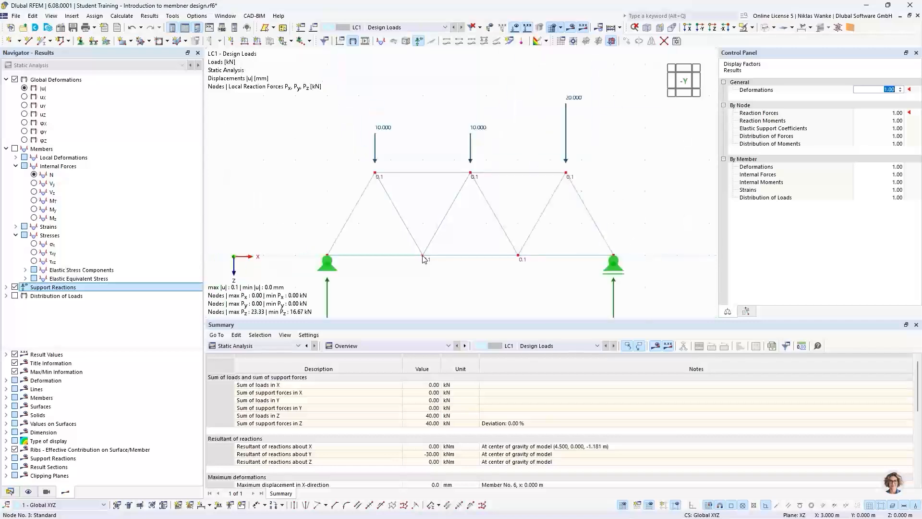
middle_click_drag(426, 257, 447, 252)
scroll(447, 251, "down", 1)
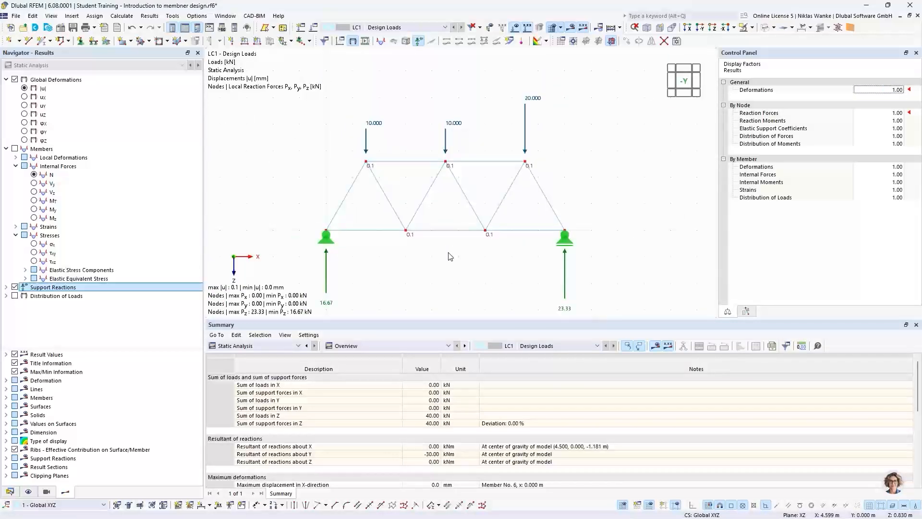
Set the general deformations display factor to 6000
left_click(889, 89)
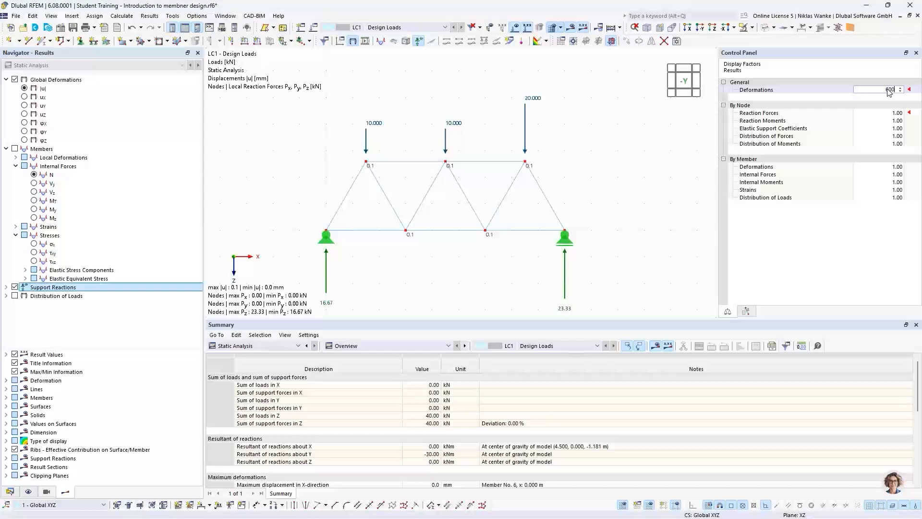
type("6000")
left_click(889, 112)
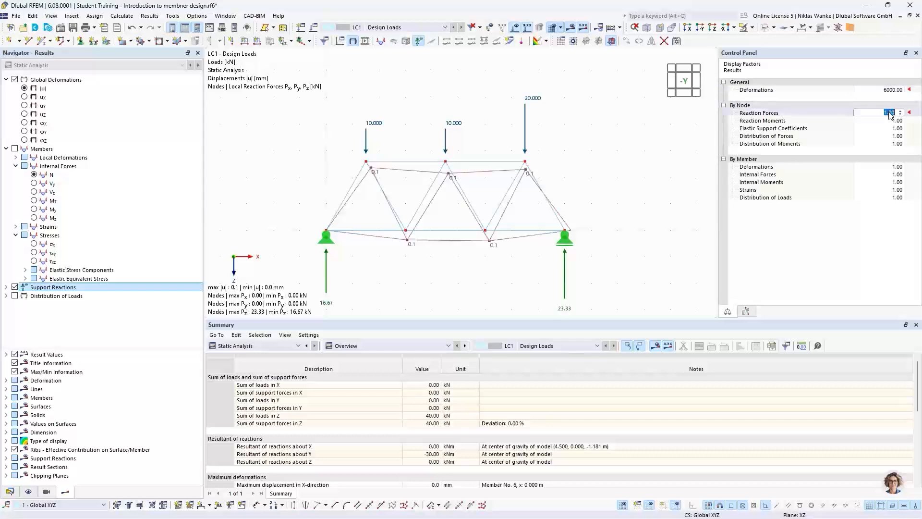
left_click(552, 172)
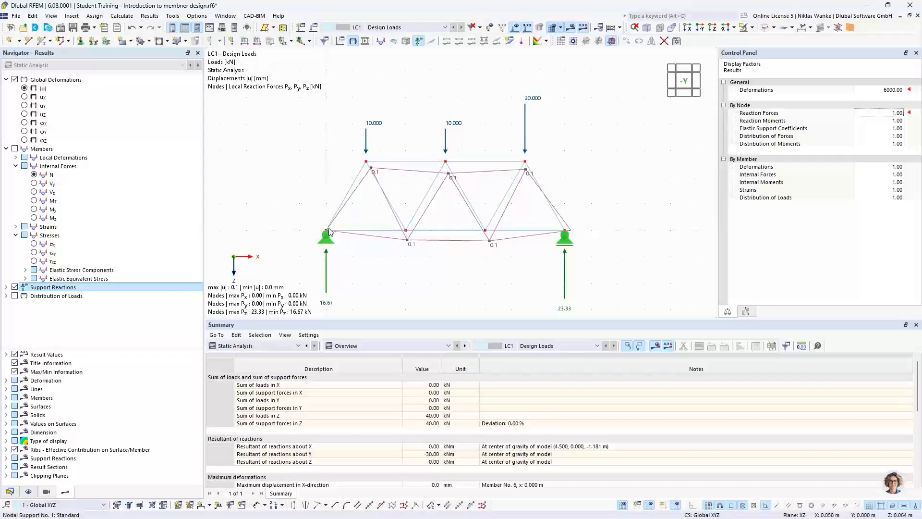
Examine the scaled deformed shape at the truss's left and right supports for horizontal movement
scroll(329, 230, "up", 5)
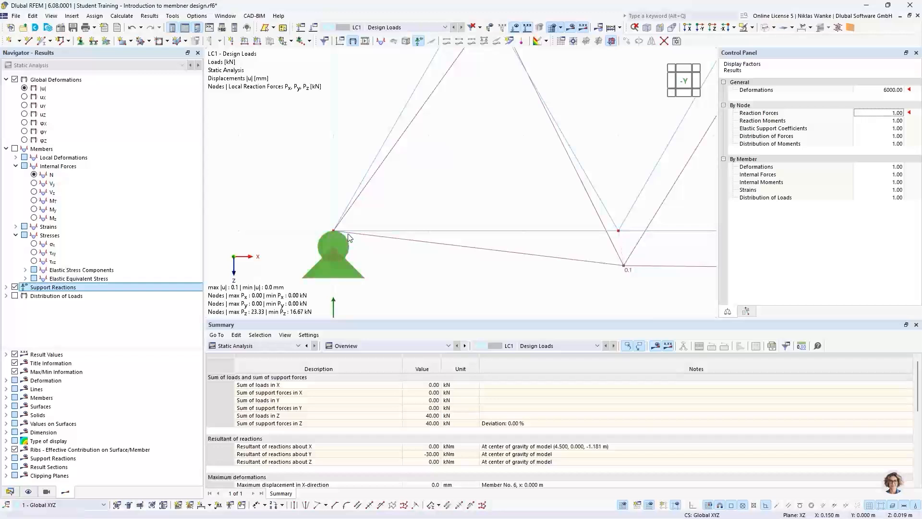
scroll(348, 234, "up", 3)
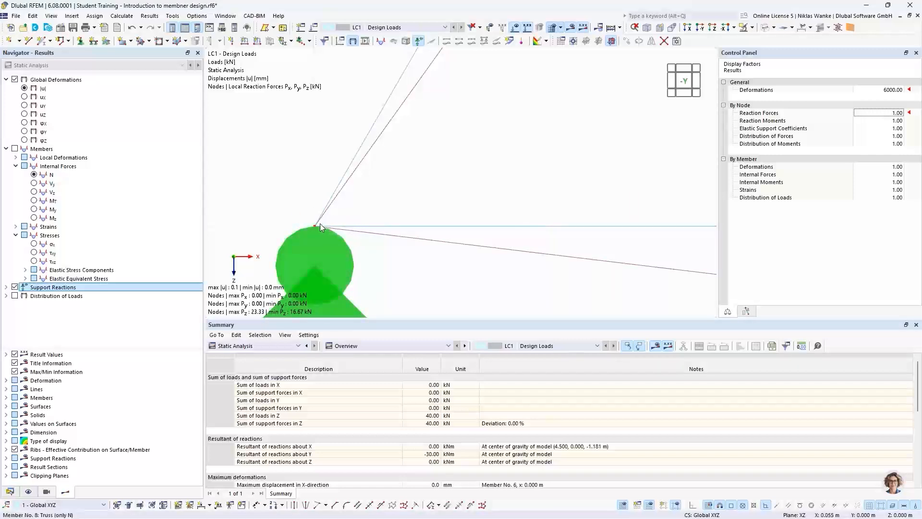
scroll(341, 210, "down", 3)
scroll(340, 207, "down", 7)
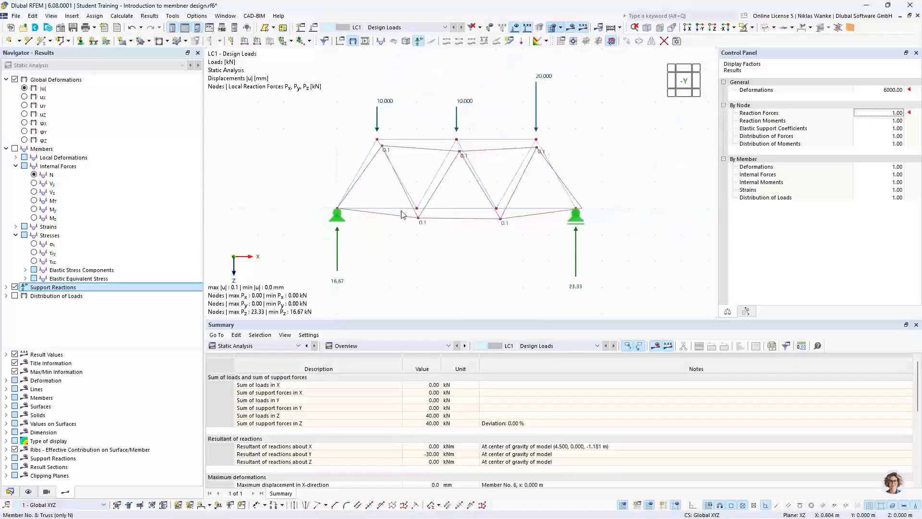
middle_click_drag(414, 212, 329, 215)
scroll(510, 216, "up", 6)
scroll(490, 218, "up", 5)
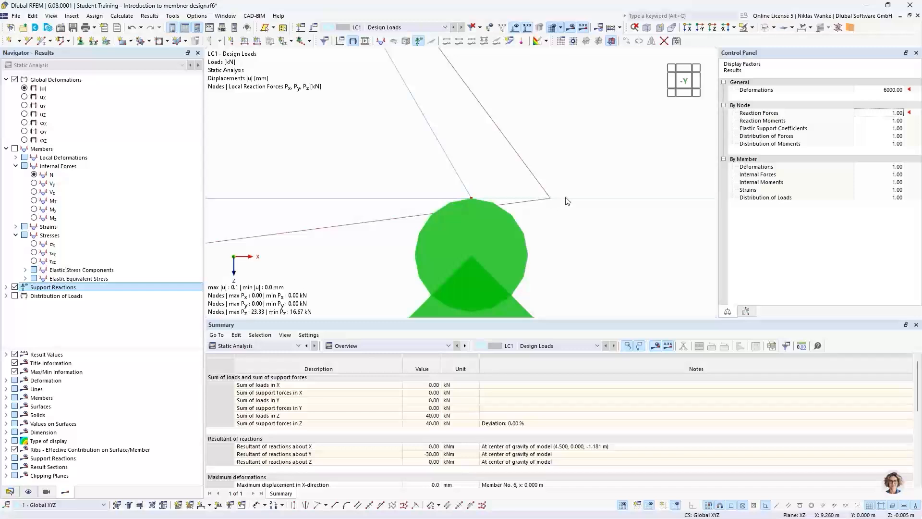
scroll(564, 204, "down", 5)
scroll(609, 214, "down", 4)
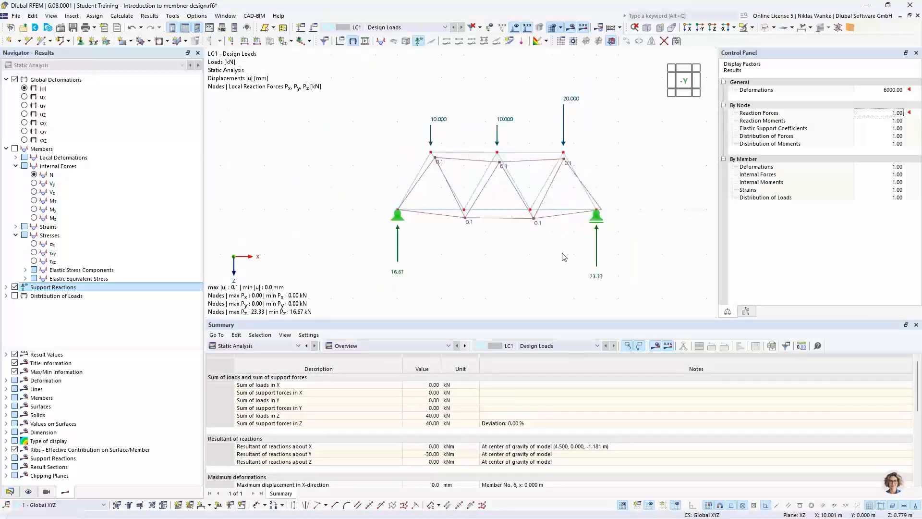
Display the member deformations as colored sections and show the color scale for the global deformations |u|
scroll(480, 232, "down", 3)
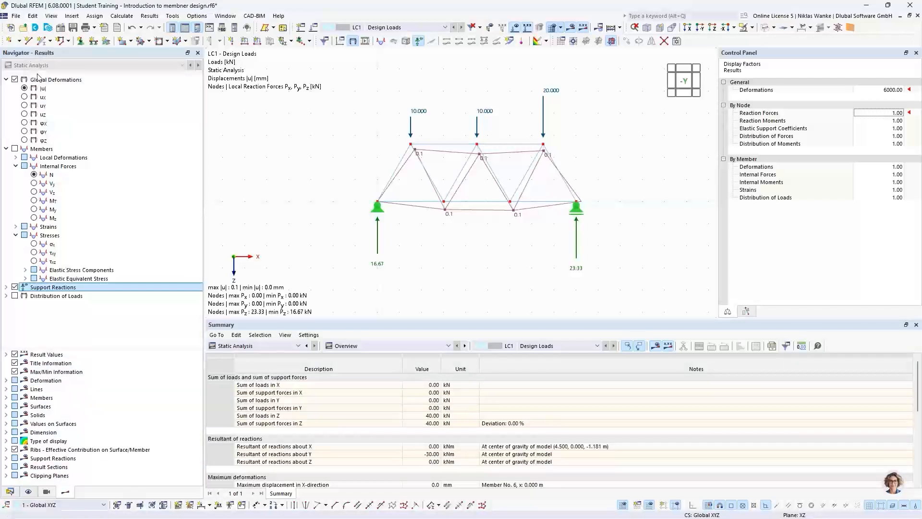
left_click(6, 381)
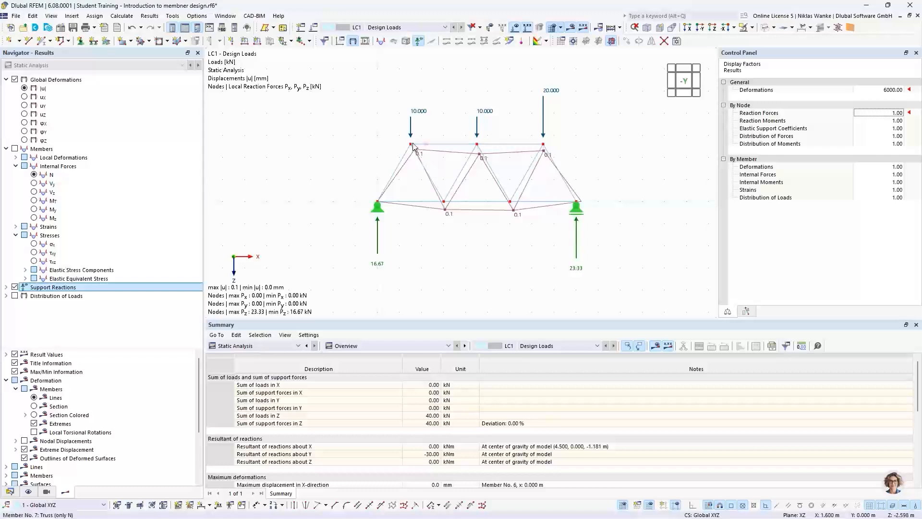
left_click(33, 415)
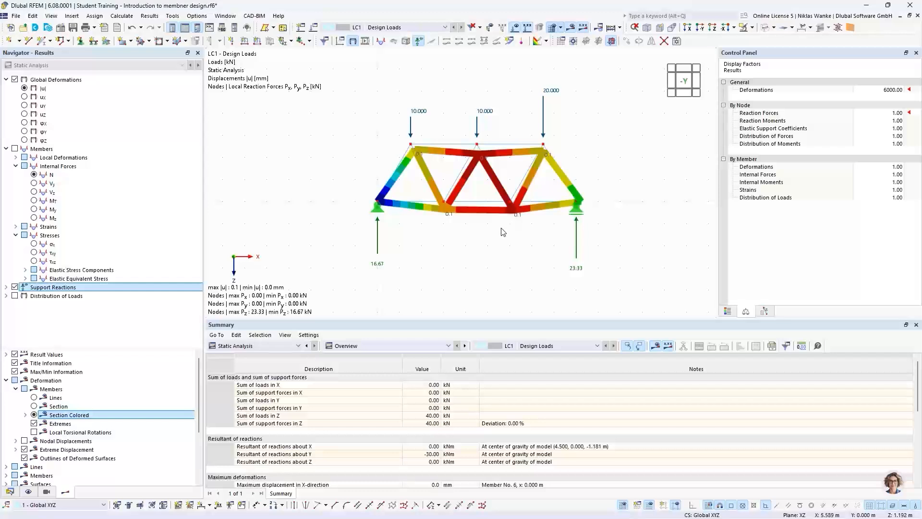
middle_click_drag(512, 226, 482, 207)
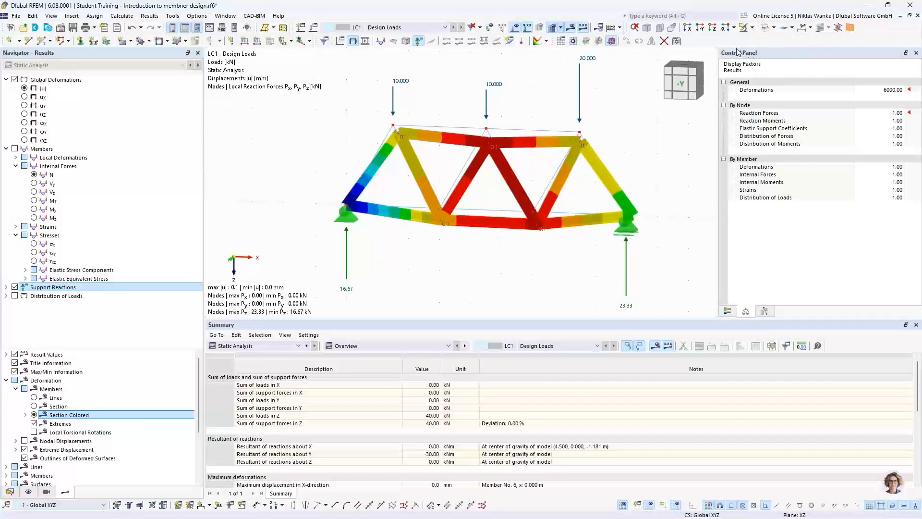
left_click(728, 313)
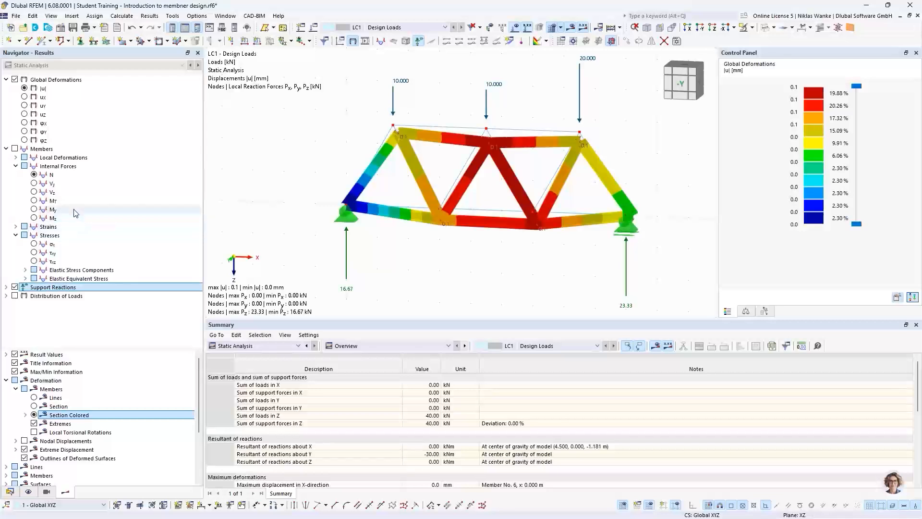
Display the members' axial forces N and view the truss perpendicular to its plane along -Y
left_click(34, 175)
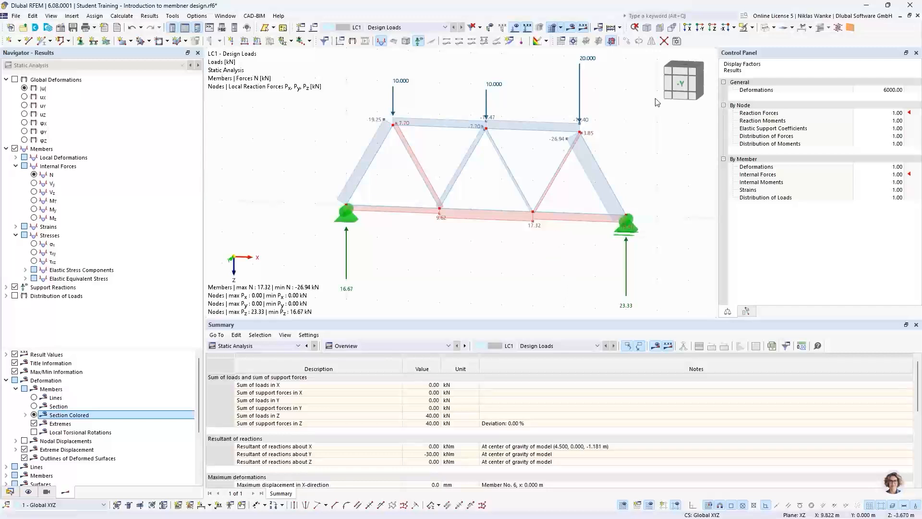
left_click(681, 85)
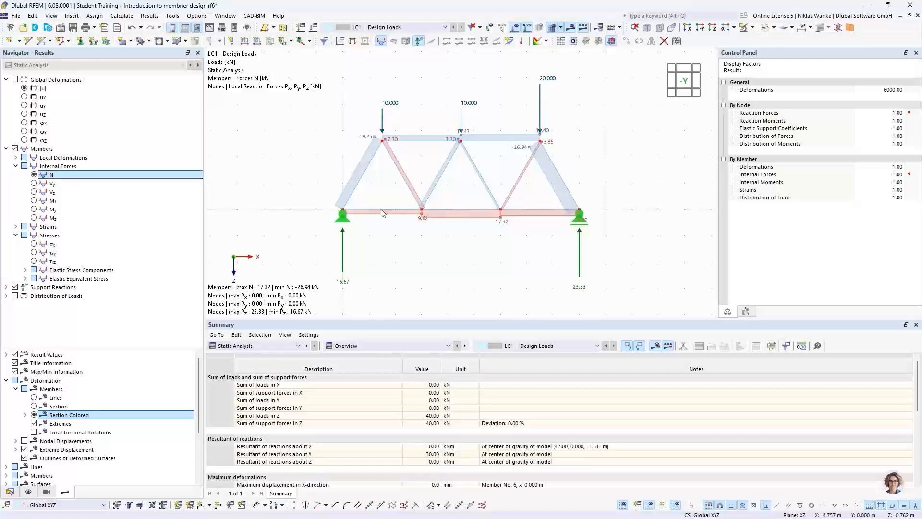
scroll(466, 191, "up", 2)
middle_click_drag(466, 188, 476, 186)
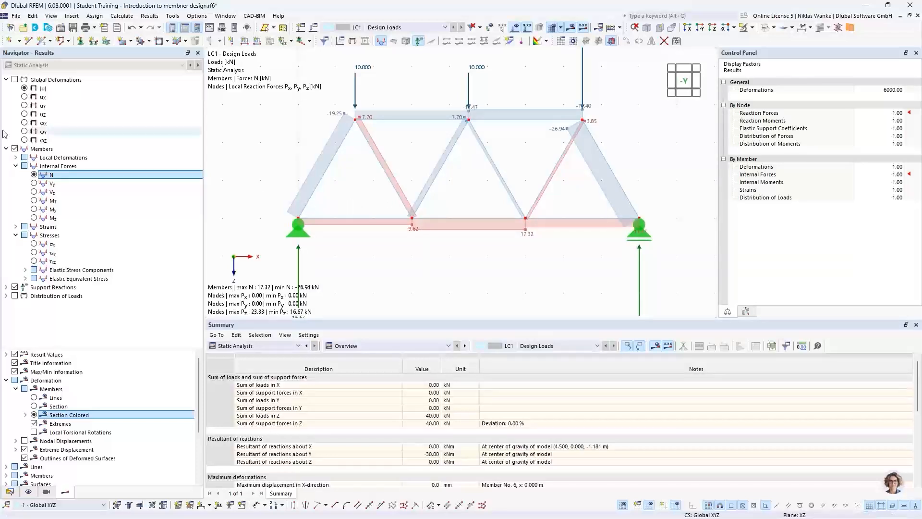
Check the members' shear forces Vy and Vz, torsional moment MT, and bending moments My and Mz one after another
left_click(34, 183)
middle_click_drag(384, 205, 355, 237, "ctrl")
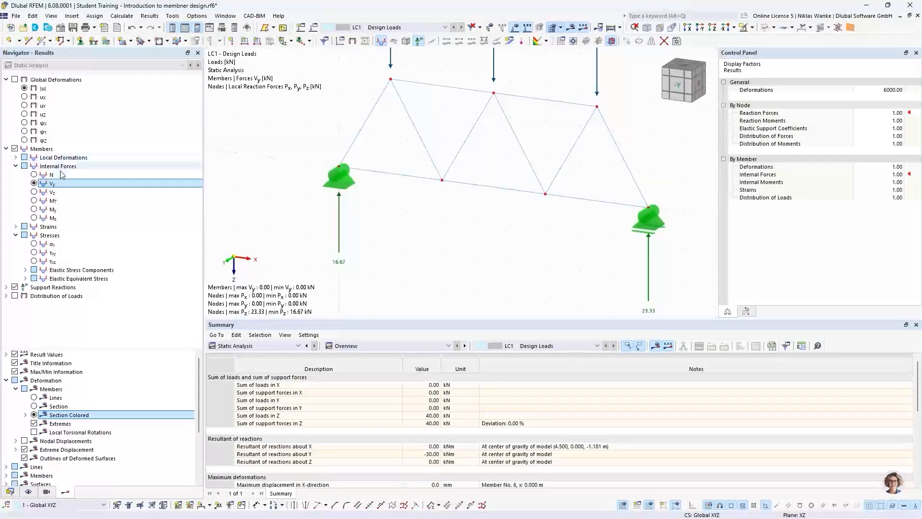
left_click(34, 193)
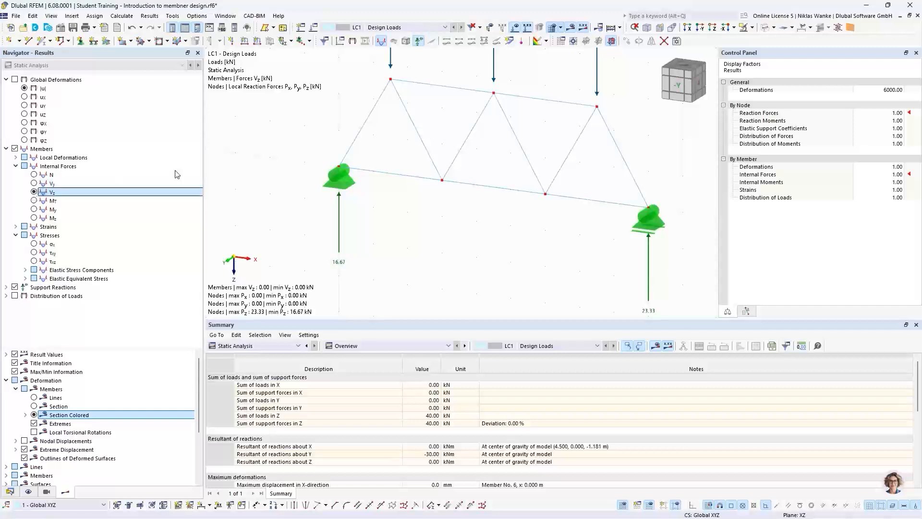
left_click(34, 201)
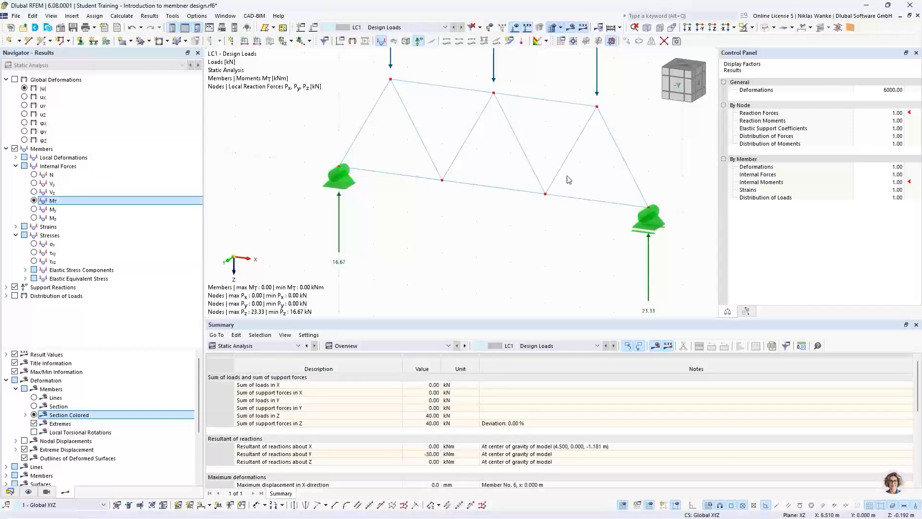
left_click(34, 209)
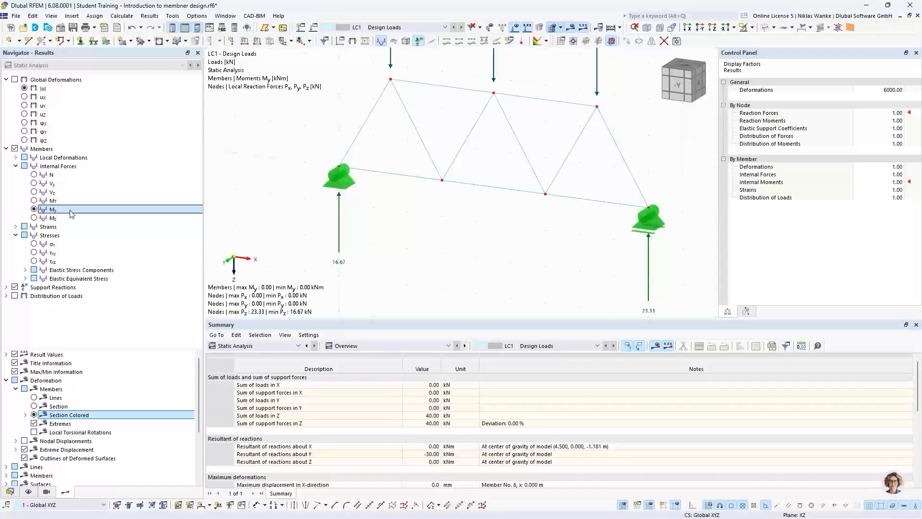
left_click(34, 218)
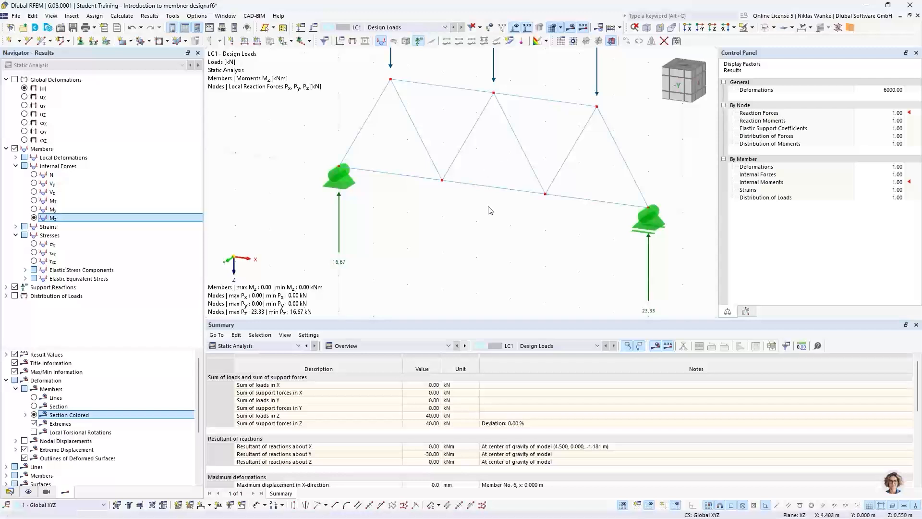
Return to the members' axial force N diagram and view the truss along -Y to compare tension and compression members
left_click(34, 174)
middle_click_drag(545, 205, 555, 229)
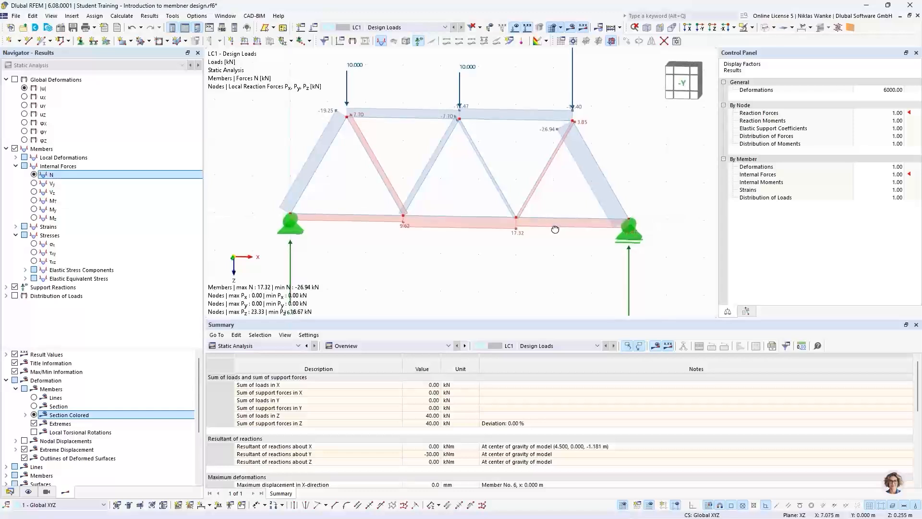
left_click(684, 92)
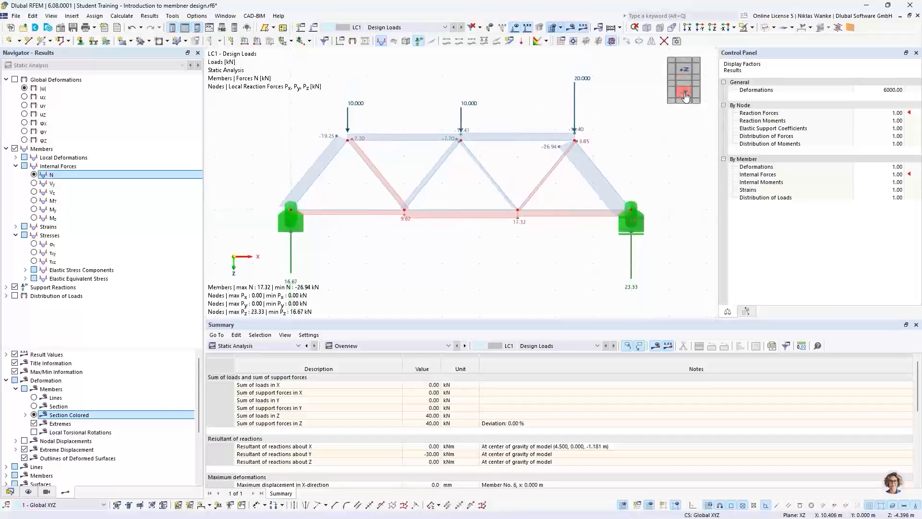
scroll(459, 178, "up", 2)
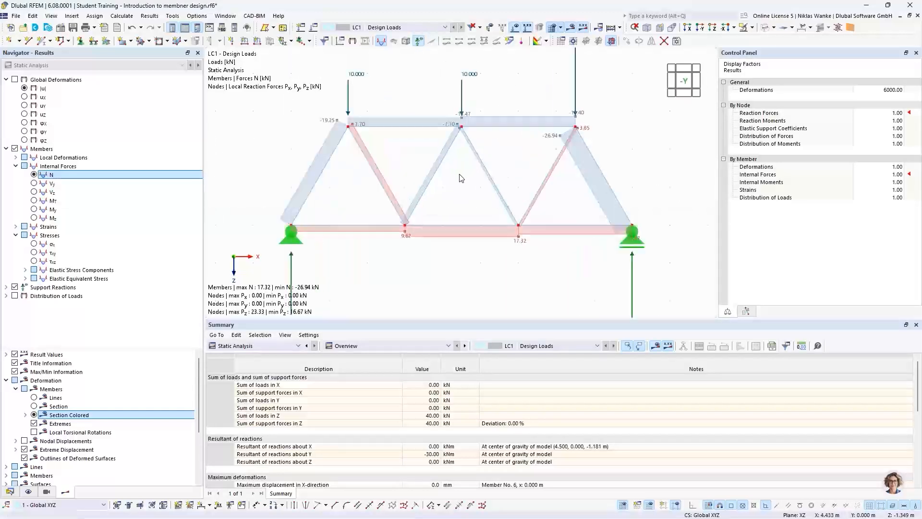
middle_click_drag(460, 175, 485, 180)
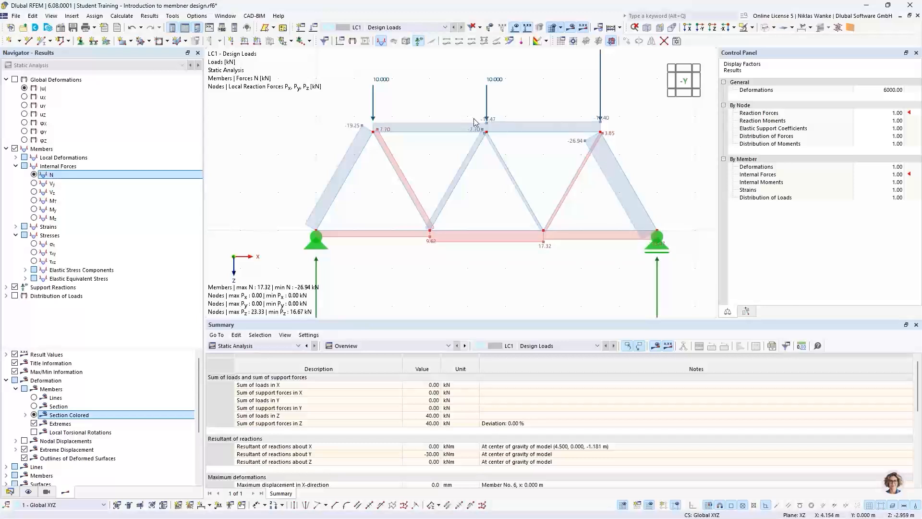
Examine the axial forces at the top chord's middle node, and switch to the PowerPoint slide on the ideal truss structure
scroll(484, 126, "up", 4)
scroll(465, 148, "up", 1)
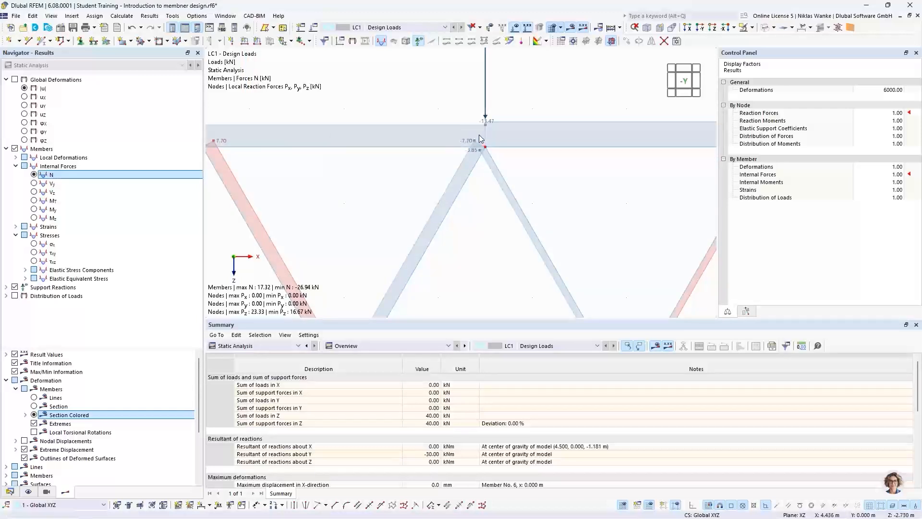
scroll(480, 139, "down", 3)
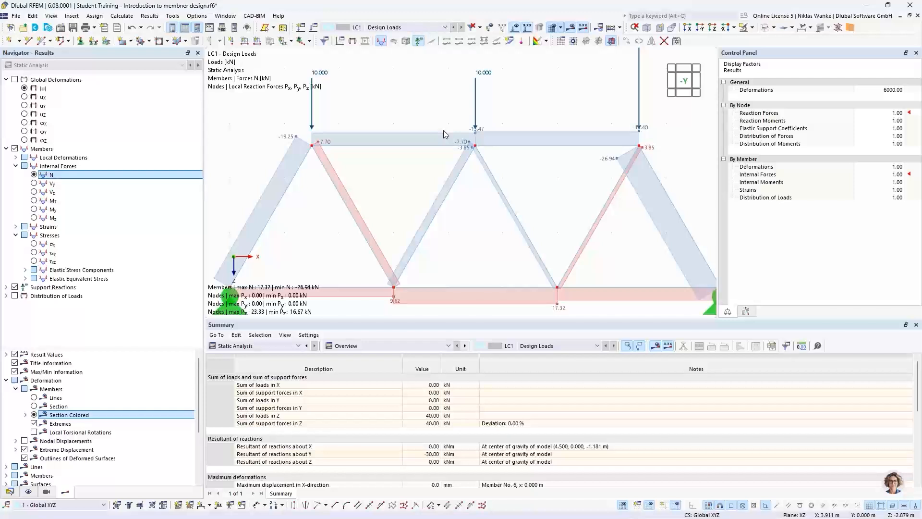
scroll(443, 130, "down", 3)
mouse_move(443, 130)
middle_mouse_down()
mouse_move(454, 147)
mouse_move(456, 139)
middle_mouse_up()
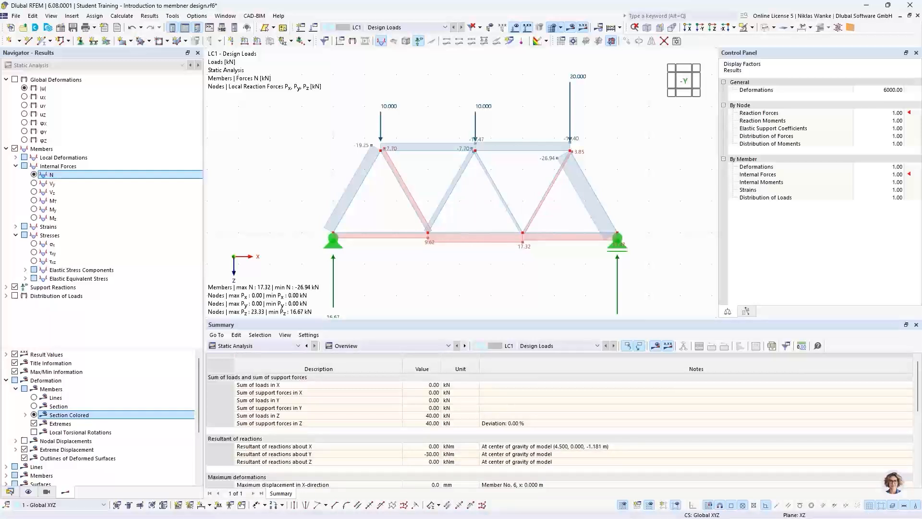
key("alt+Tab")
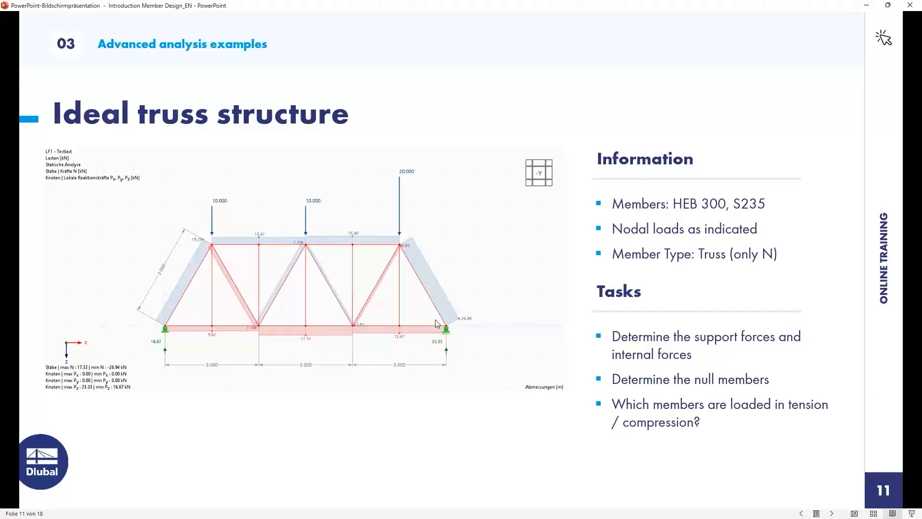
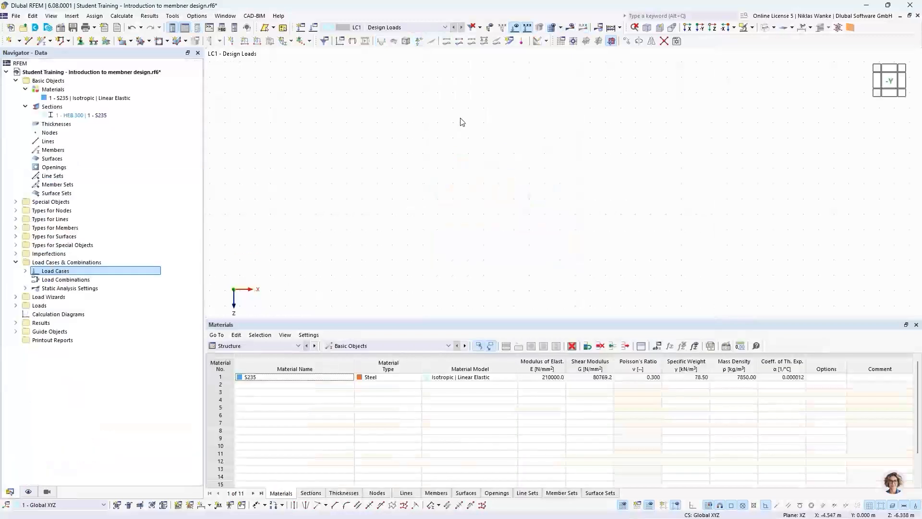
Turn on the display of the global coordinate system at the zero point and of dimensions
middle_click_drag(520, 209, 523, 200)
scroll(518, 209, "down", 1)
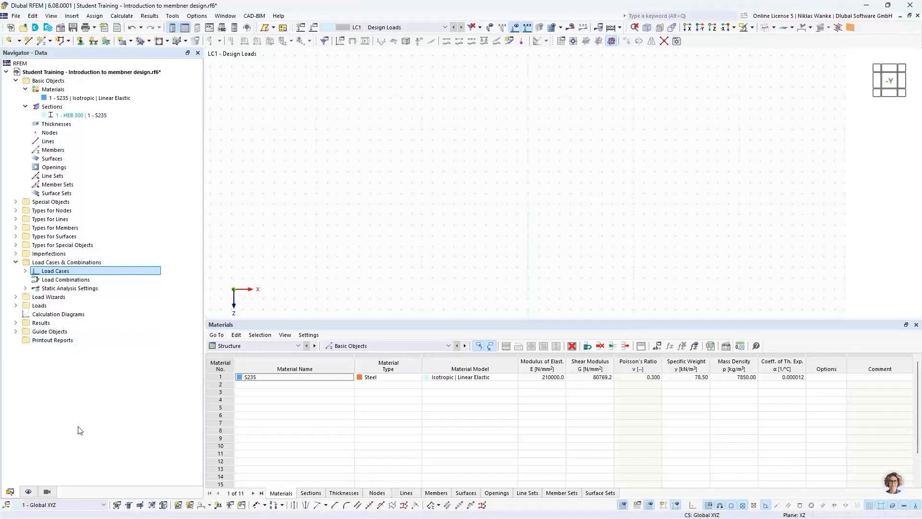
left_click(30, 492)
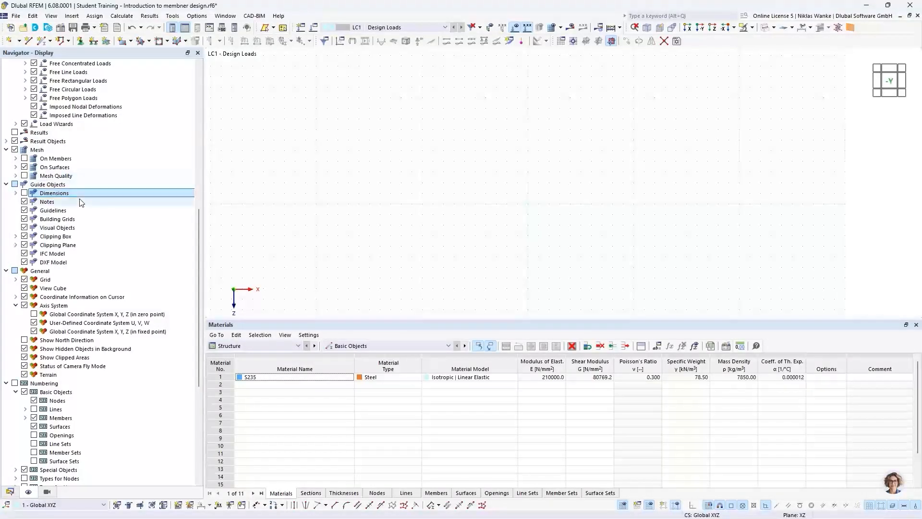
left_click(33, 314)
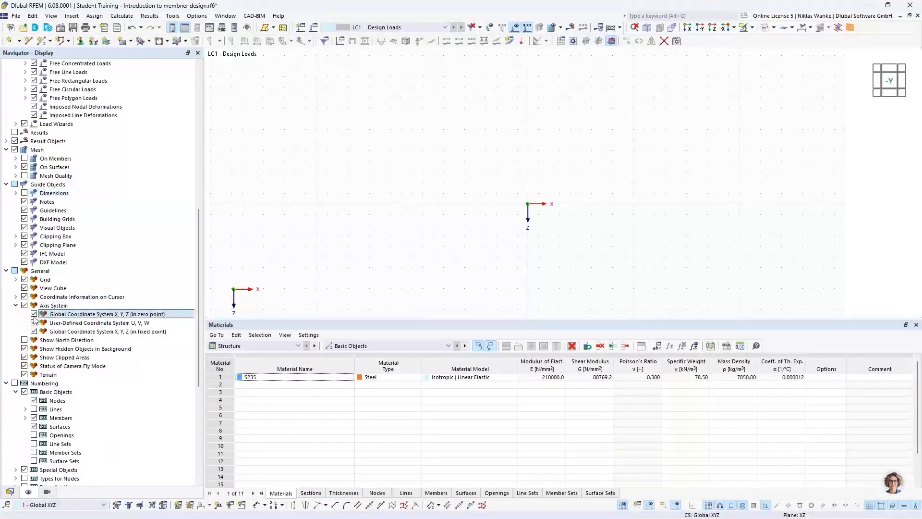
left_click(24, 193)
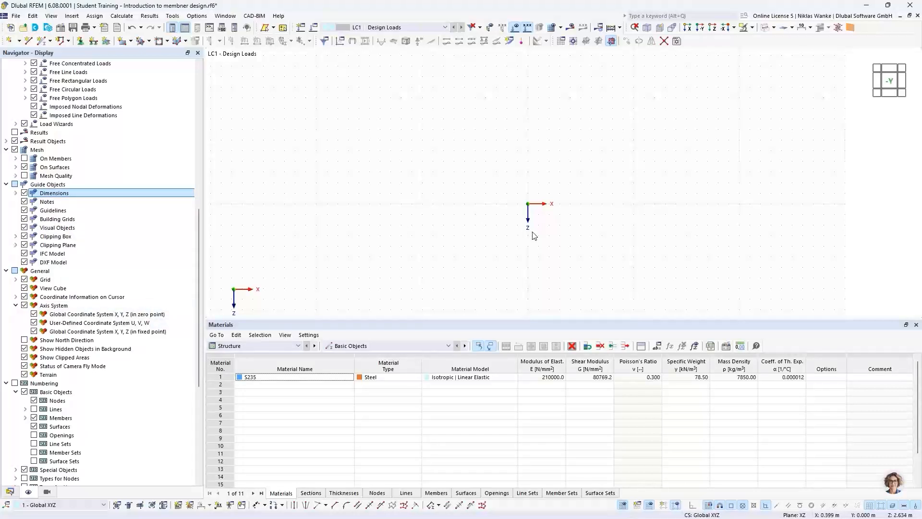
Check the grid point spacing in the work plane and grid/snap settings without changing it
scroll(546, 224, "up", 1)
middle_click_drag(550, 220, 362, 209)
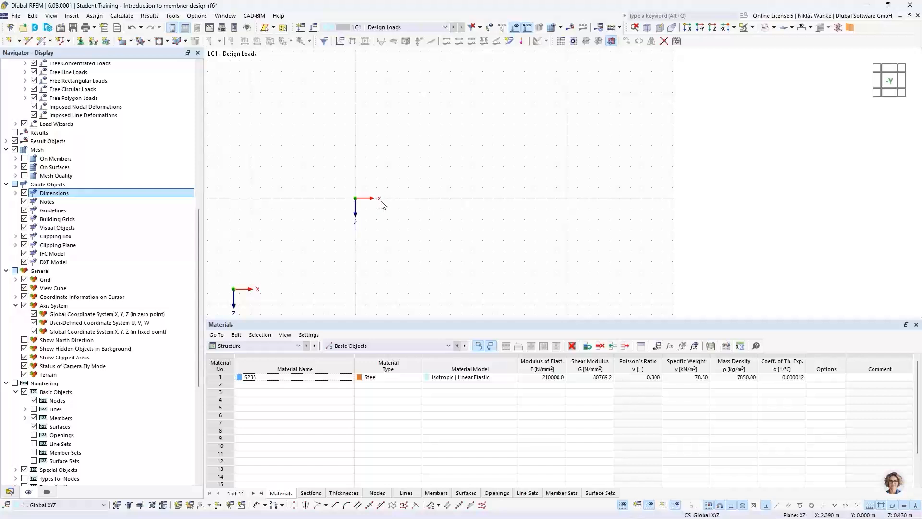
scroll(406, 206, "up", 2)
left_click(561, 41)
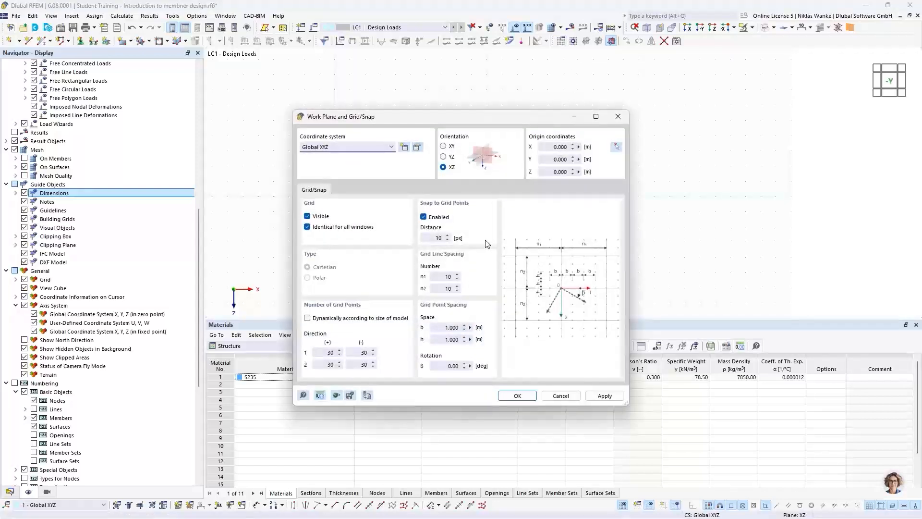
left_click(442, 327)
left_click(611, 117)
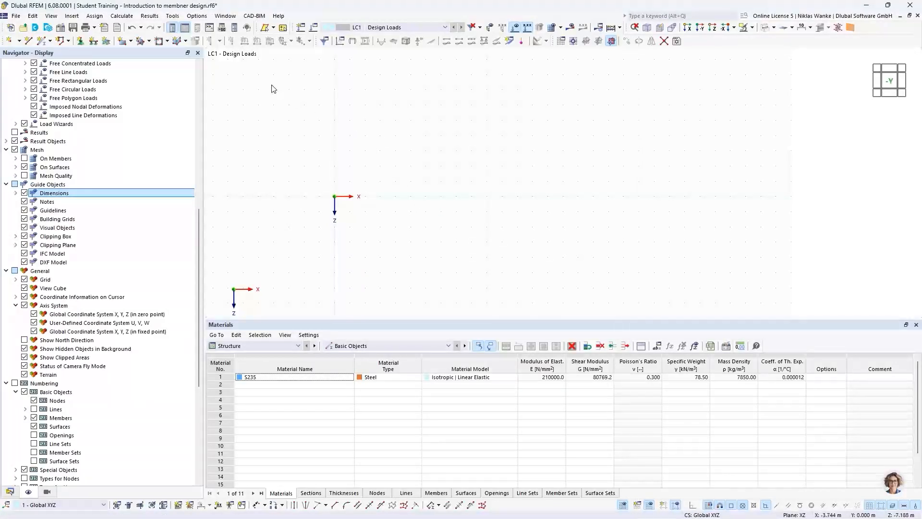
Set up a new member of type Beam with uniform section HEB 300 in material S235
left_click(42, 41)
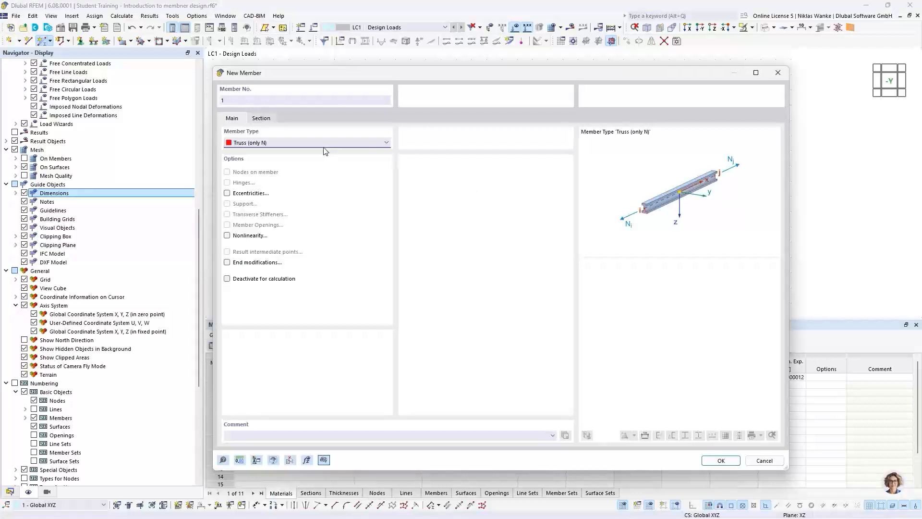
left_click(316, 144)
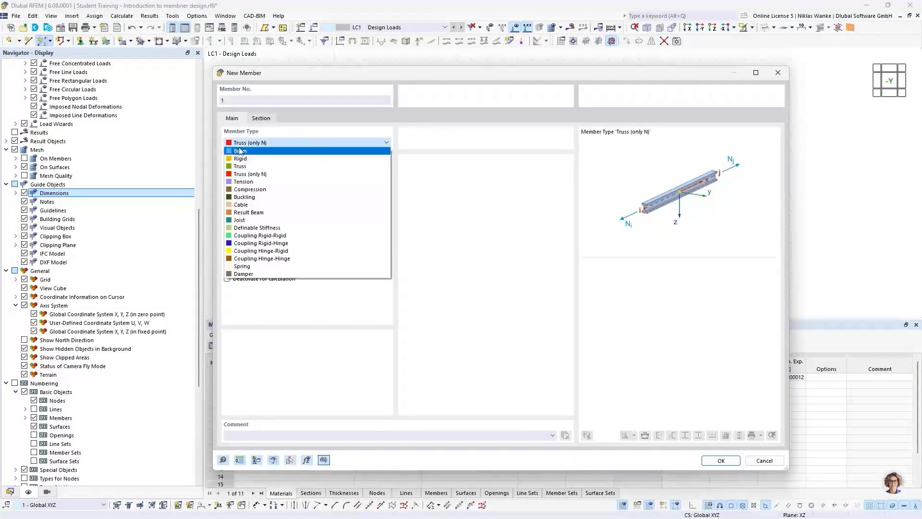
left_click(242, 152)
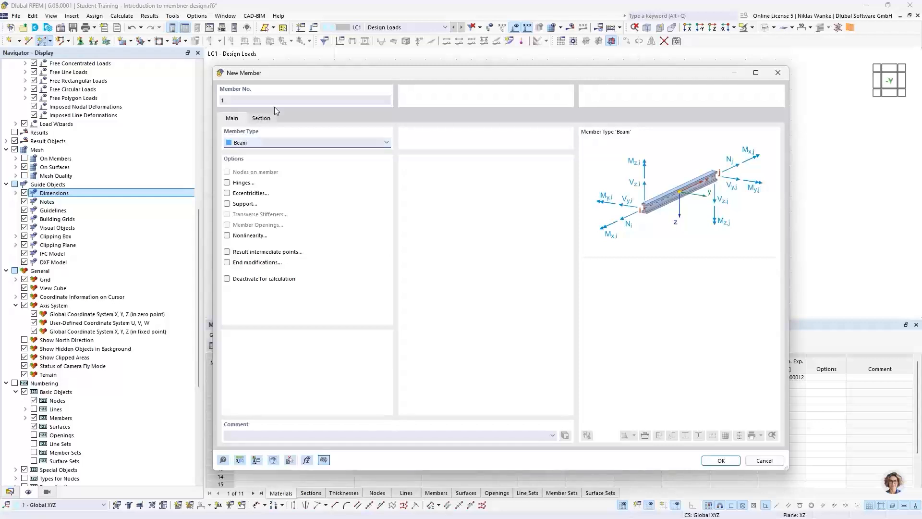
left_click(267, 119)
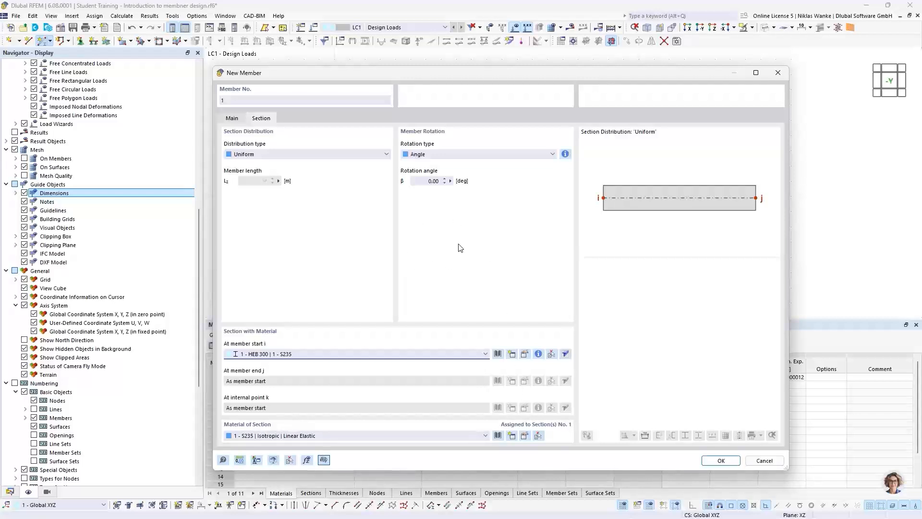
left_click(710, 461)
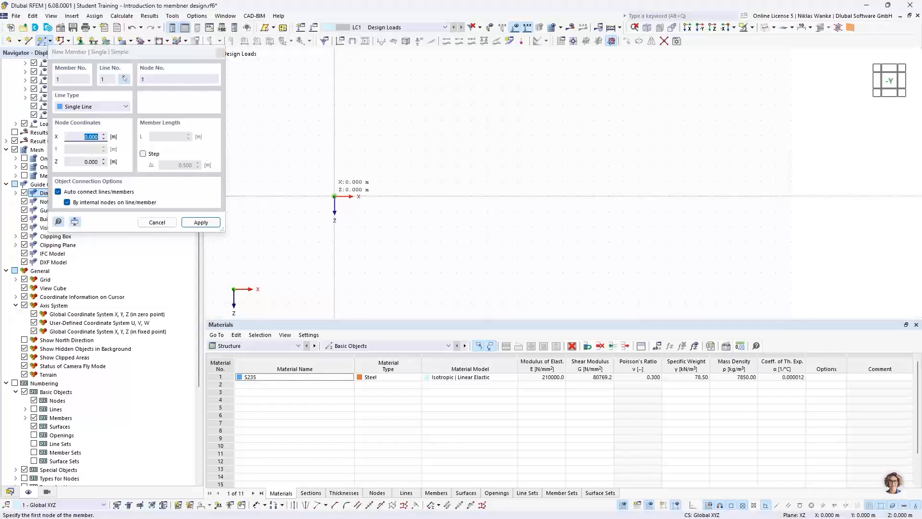
Draw a single beam member from the origin along the X axis to X = 2.000 m
left_click(334, 196)
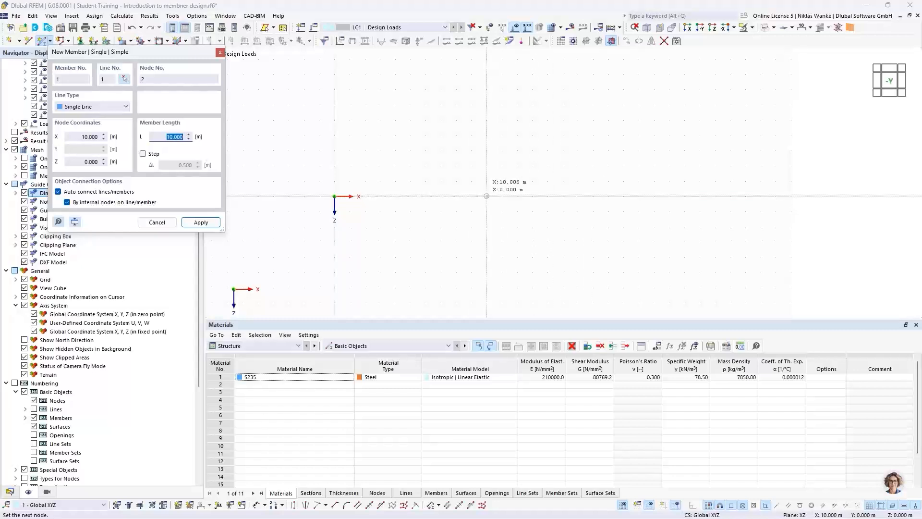
left_click(363, 203)
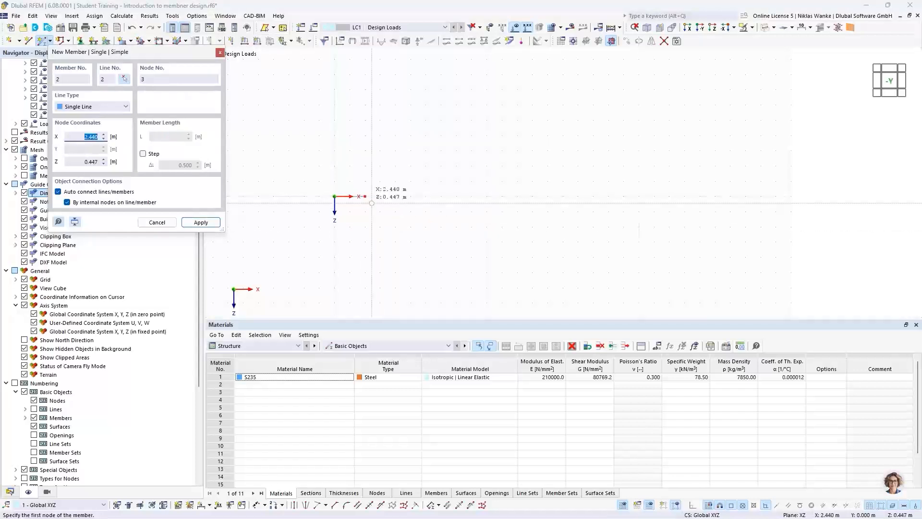
key("Escape")
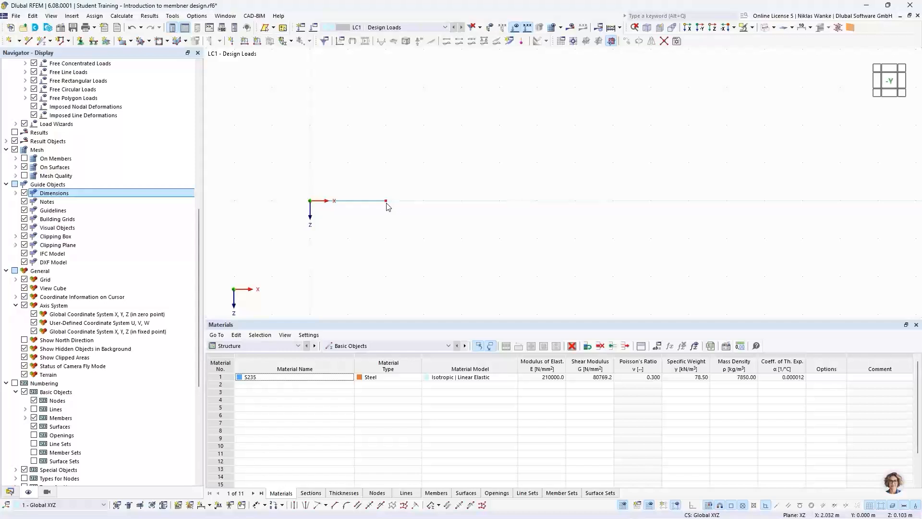
Set the X coordinate of the beam's end node to 16.5 m
mouse_move(386, 201)
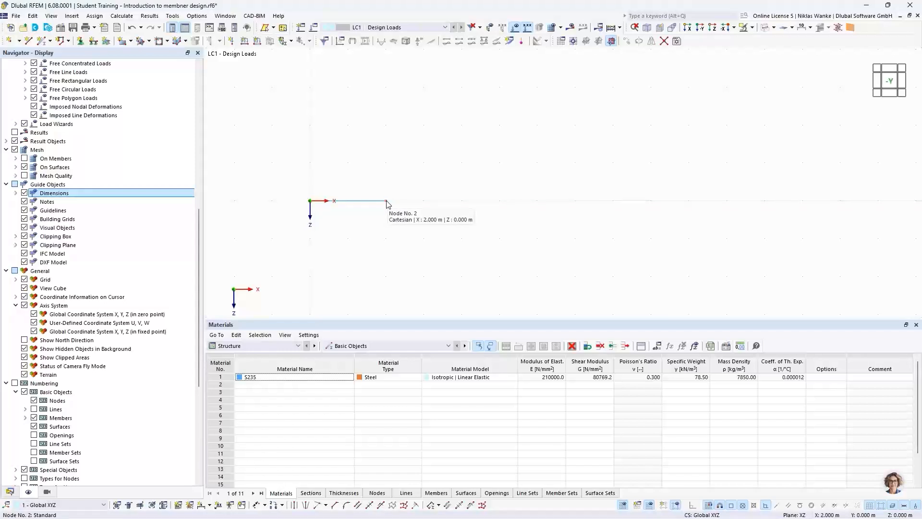
double_click(387, 202)
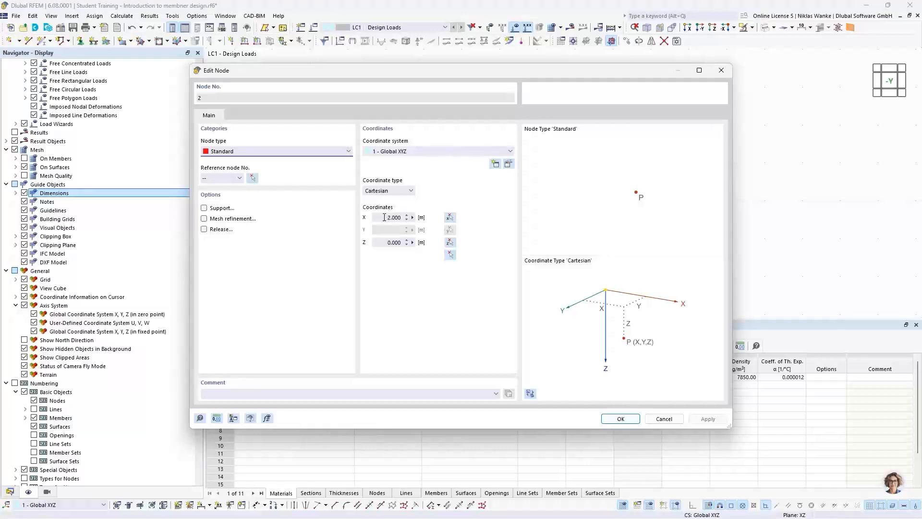
double_click(394, 217)
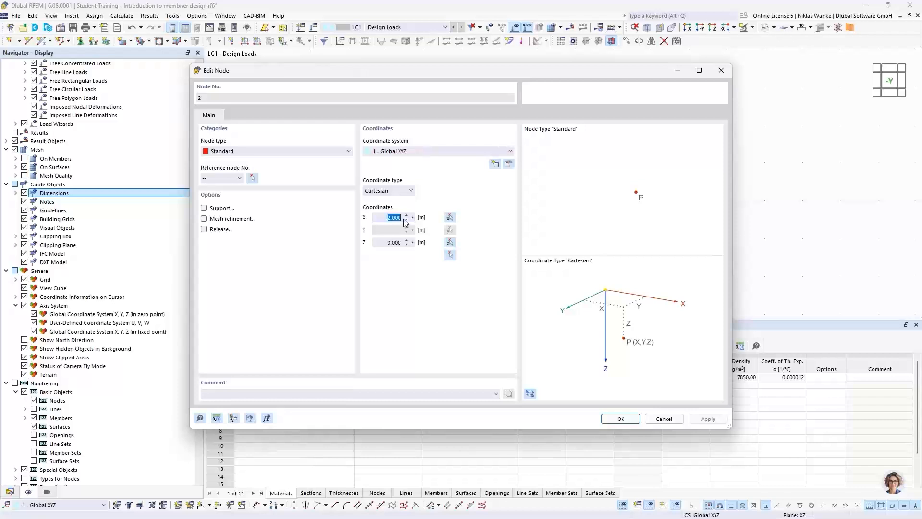
type("16,5")
left_click(619, 419)
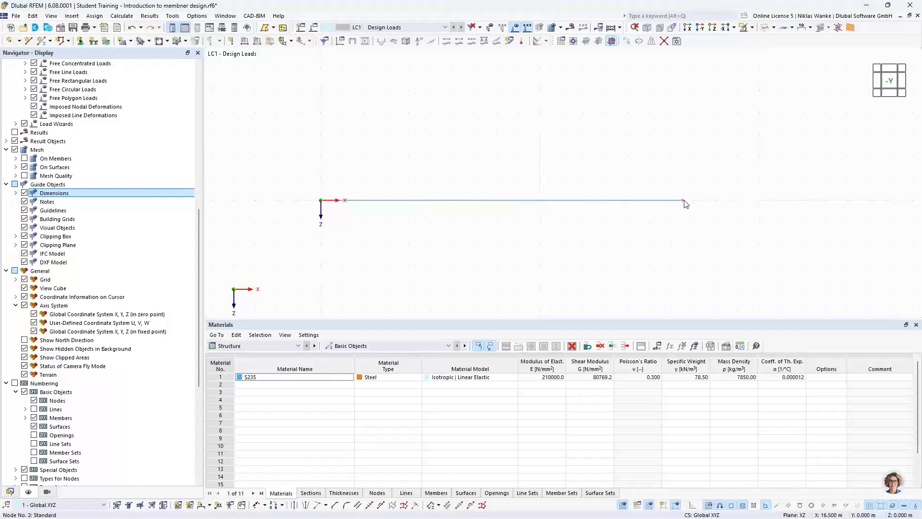
mouse_move(686, 204)
left_click_drag(560, 220, 512, 172)
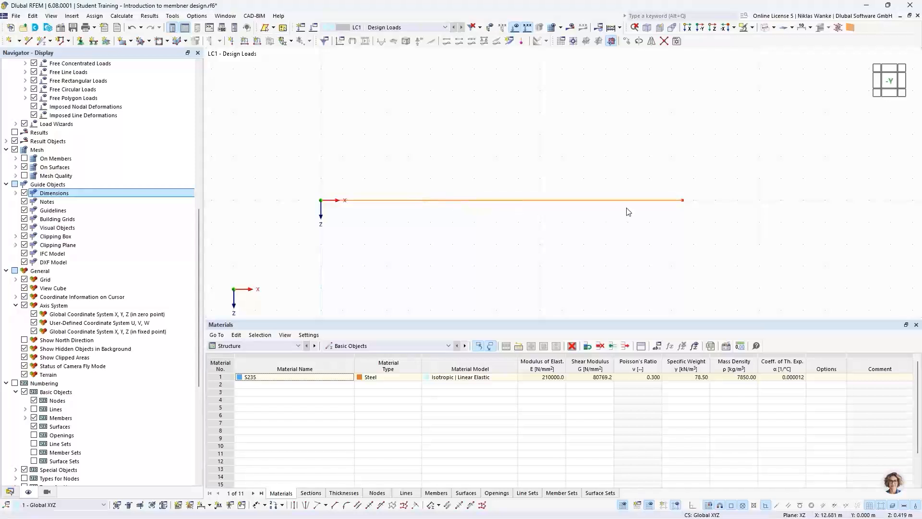
left_click(683, 201)
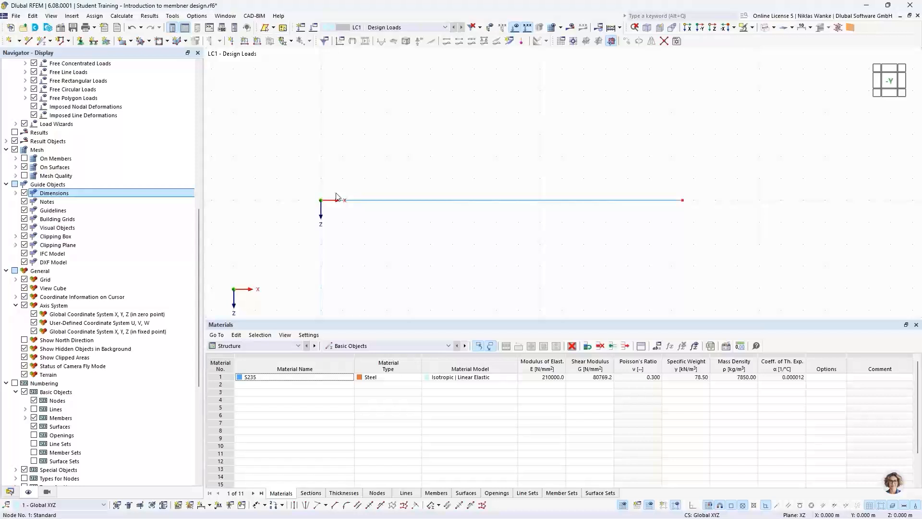
Divide the beam using 2 intermediate nodes, creating them as 'On Member' nodes without dividing the member
mouse_move(684, 204)
right_click(555, 204)
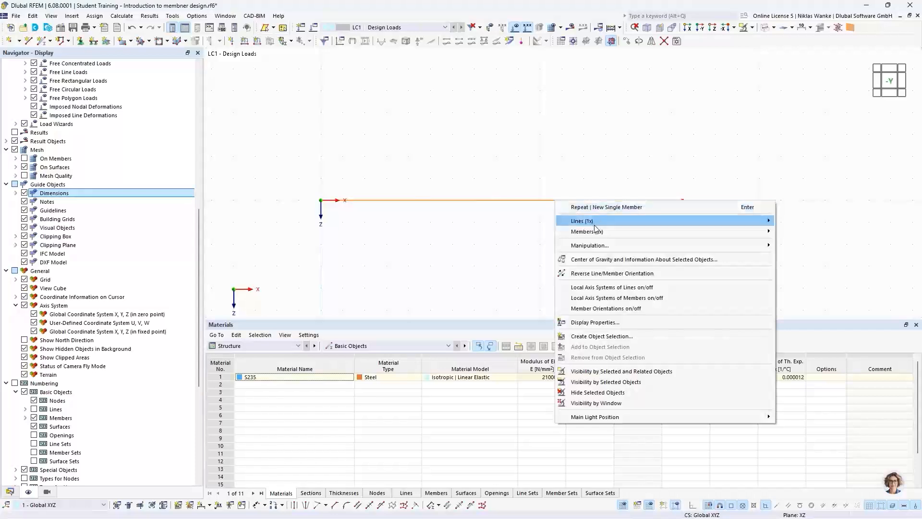
mouse_move(709, 233)
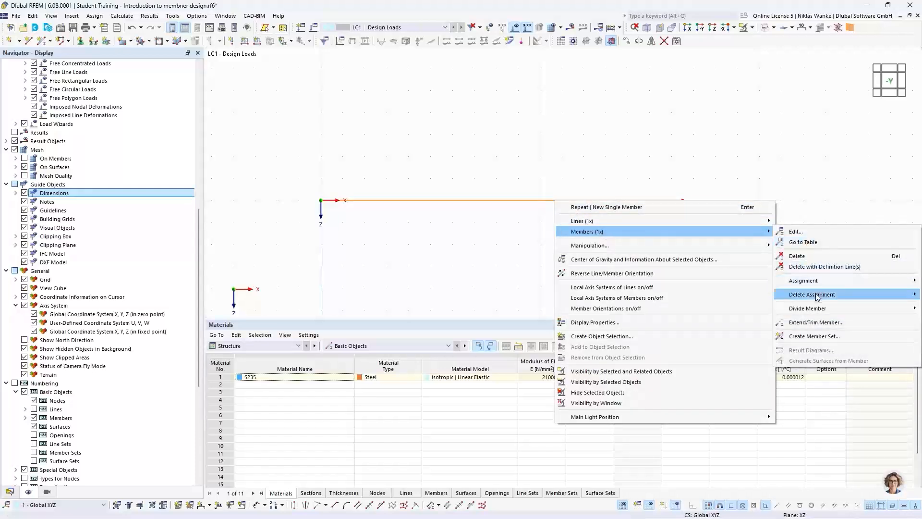
mouse_move(807, 311)
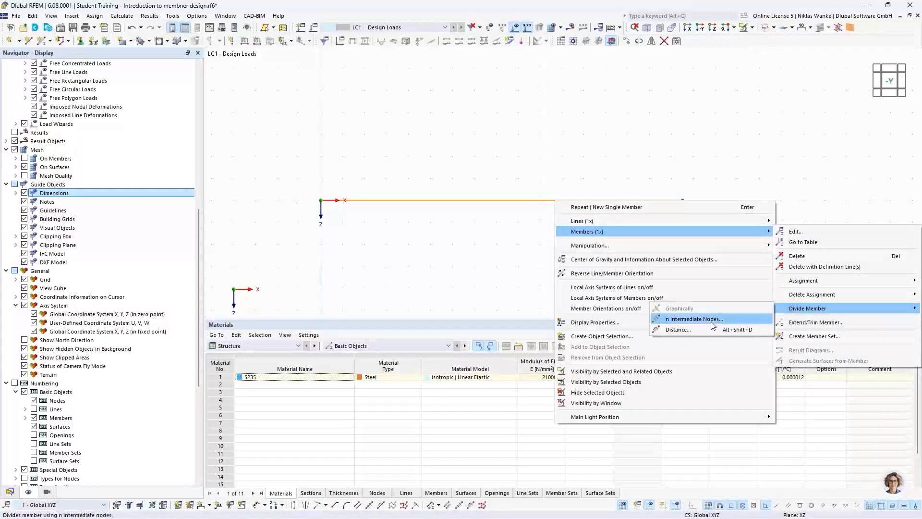
left_click(686, 319)
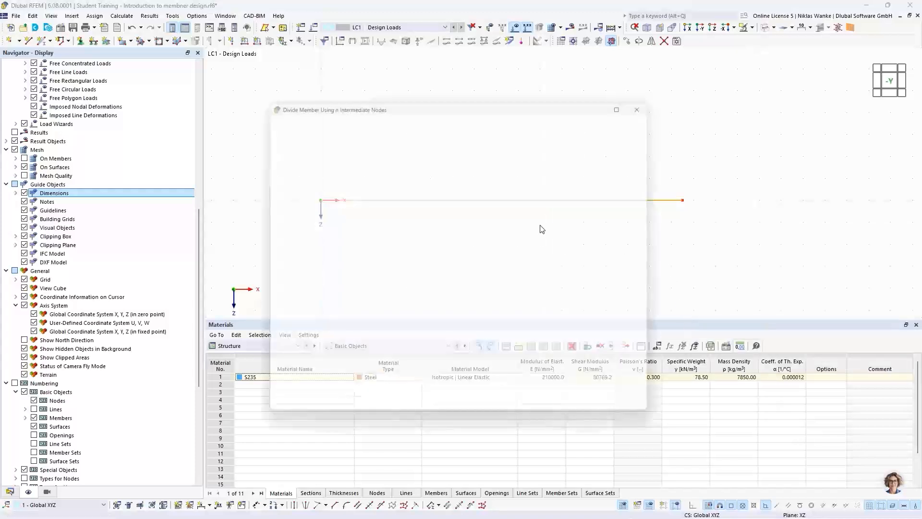
left_click_drag(500, 99, 553, 225)
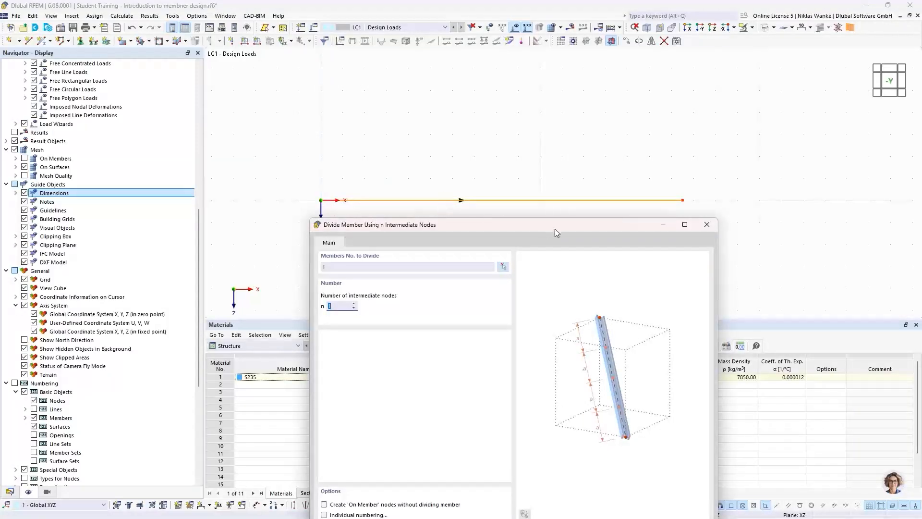
left_click_drag(578, 222, 592, 121)
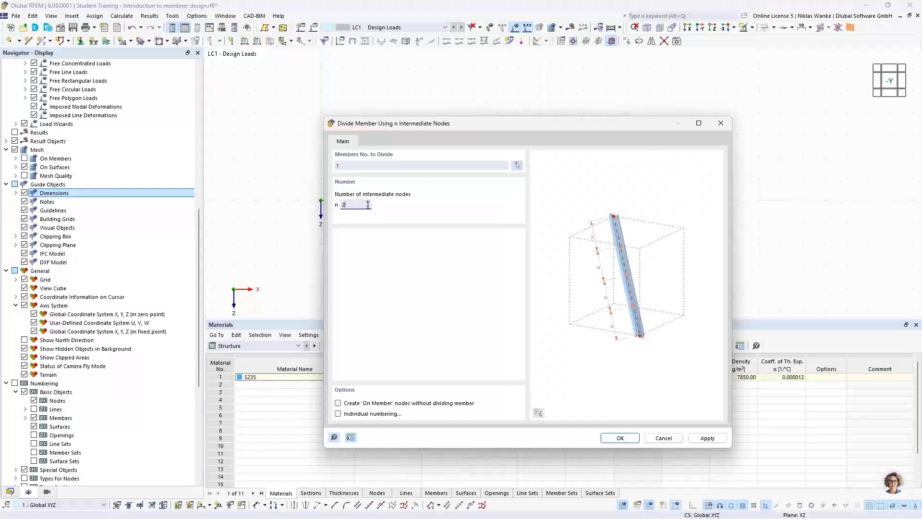
left_click_drag(523, 121, 522, 92)
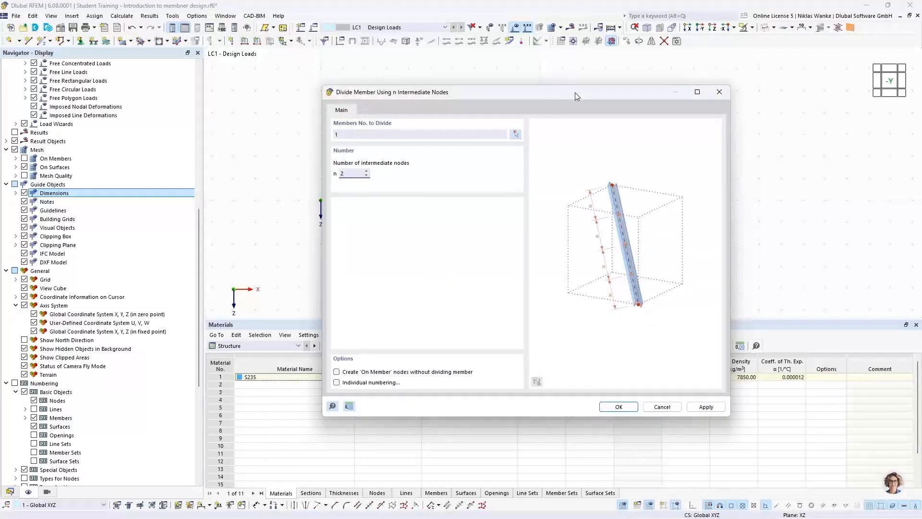
left_click_drag(575, 96, 561, 249)
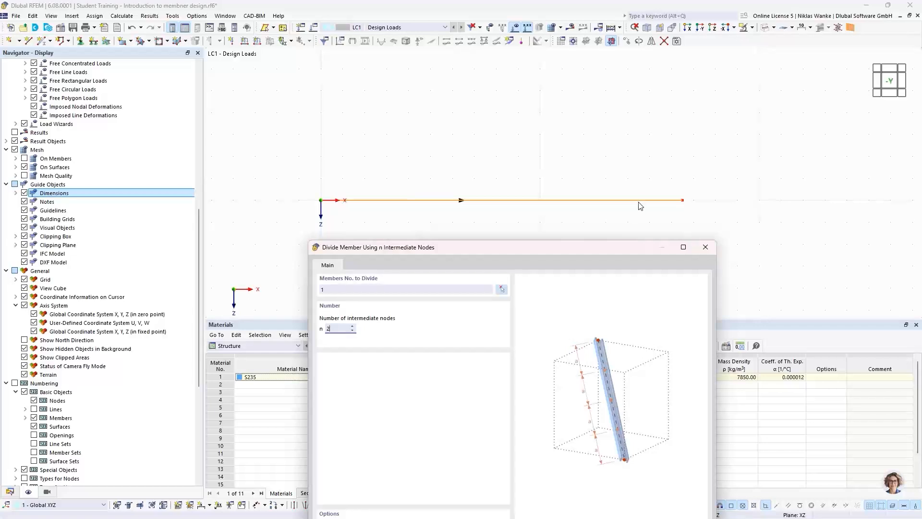
left_click_drag(530, 248, 526, 231)
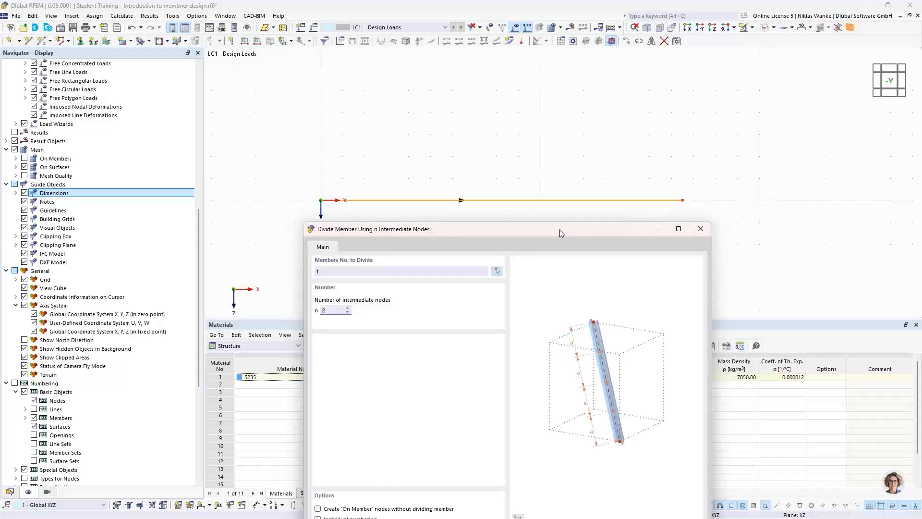
left_click_drag(559, 230, 581, 119)
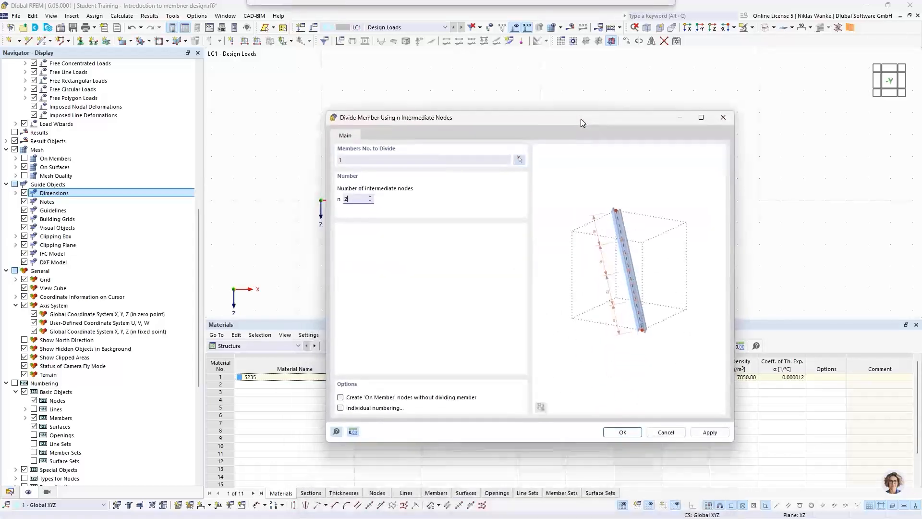
left_click(339, 398)
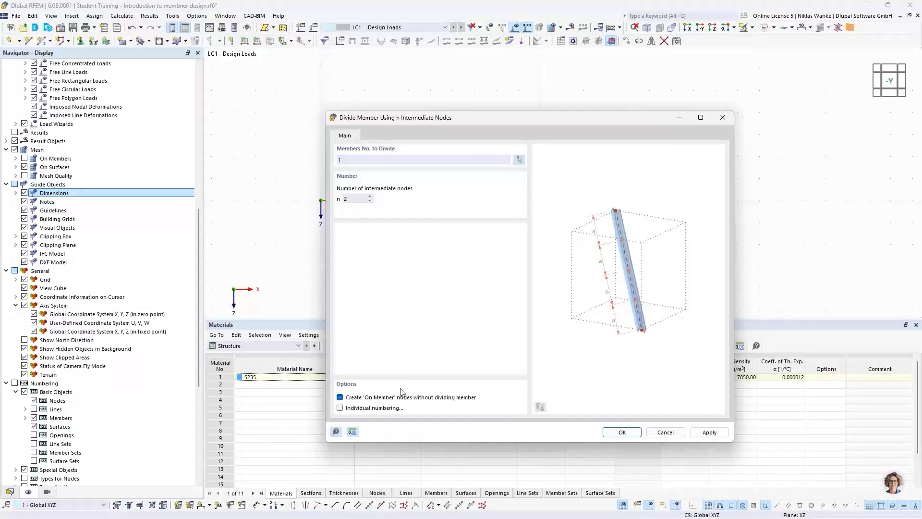
left_click(615, 434)
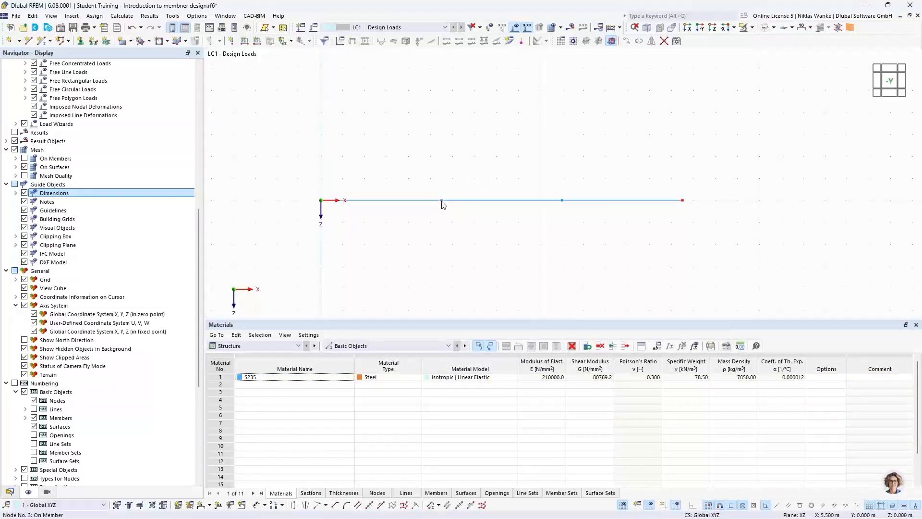
Check the first intermediate node's position on the member, coordinates and available node types without changing them
mouse_move(442, 205)
double_click(442, 201)
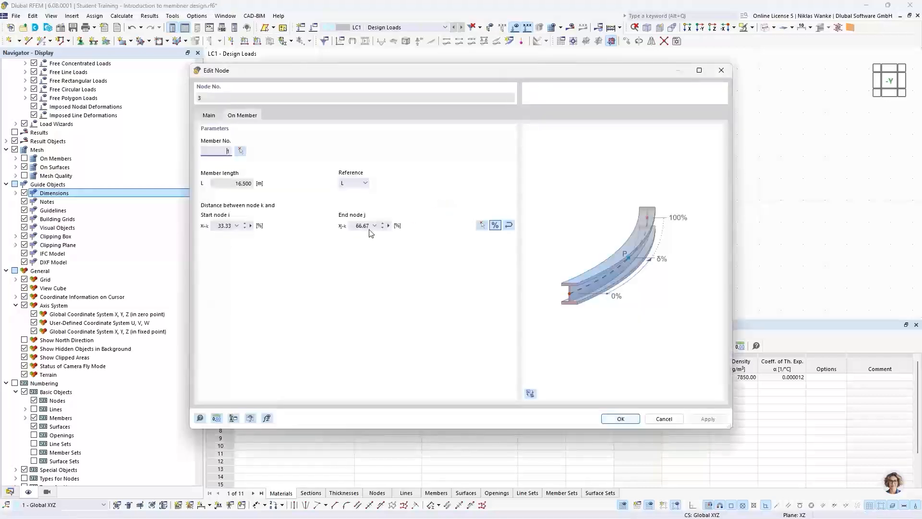
left_click(211, 116)
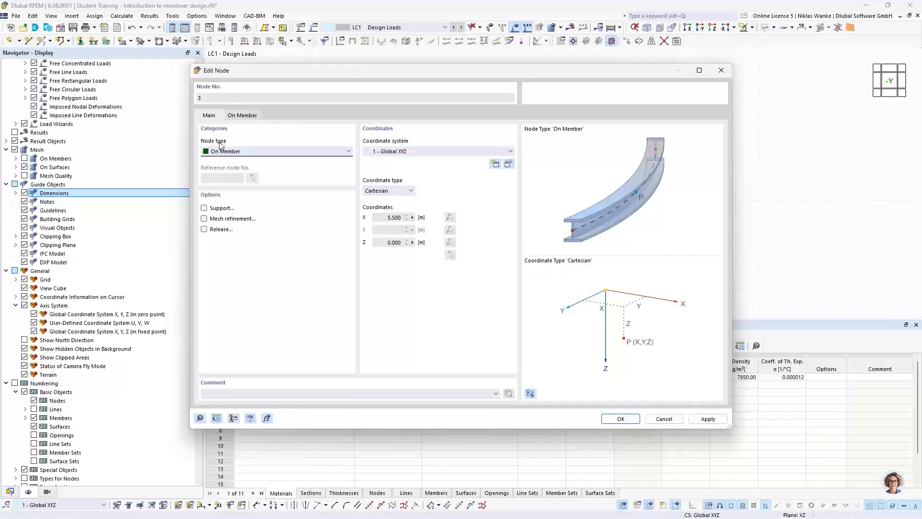
left_click(230, 152)
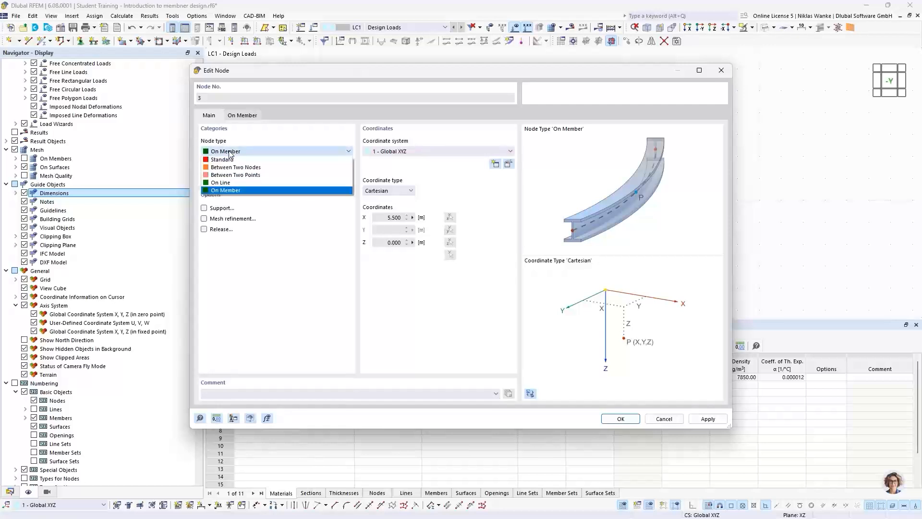
left_click(315, 138)
left_click(721, 70)
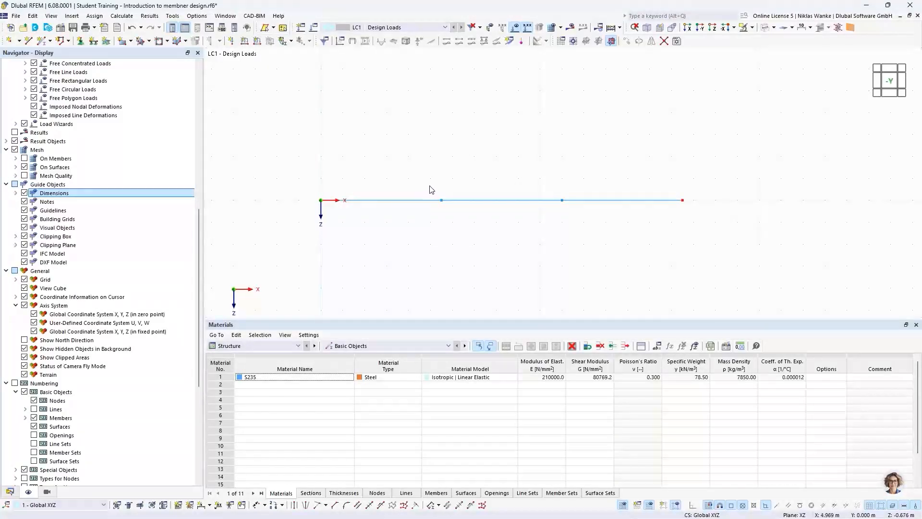
Check by selection how far the beam member extends across the intermediate nodes, and clear the selection
left_click_drag(451, 213, 449, 211)
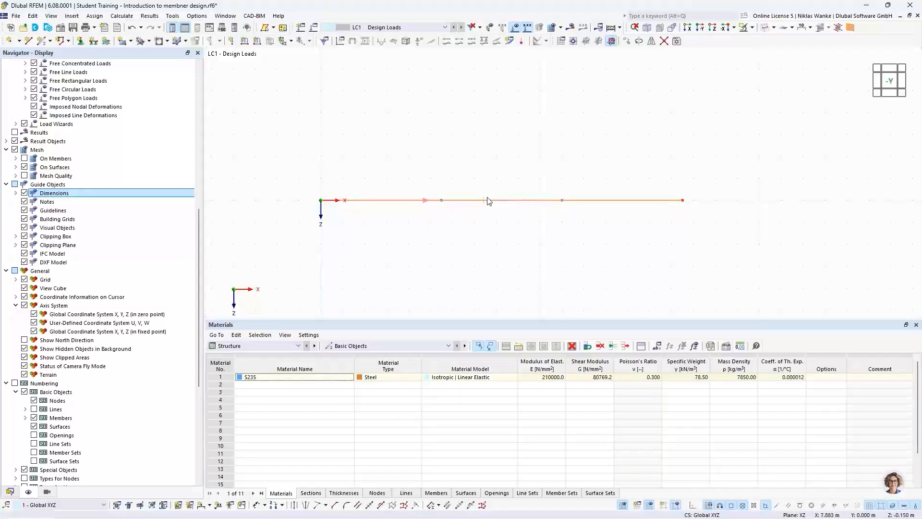
left_click_drag(522, 222, 498, 161)
left_click(504, 215)
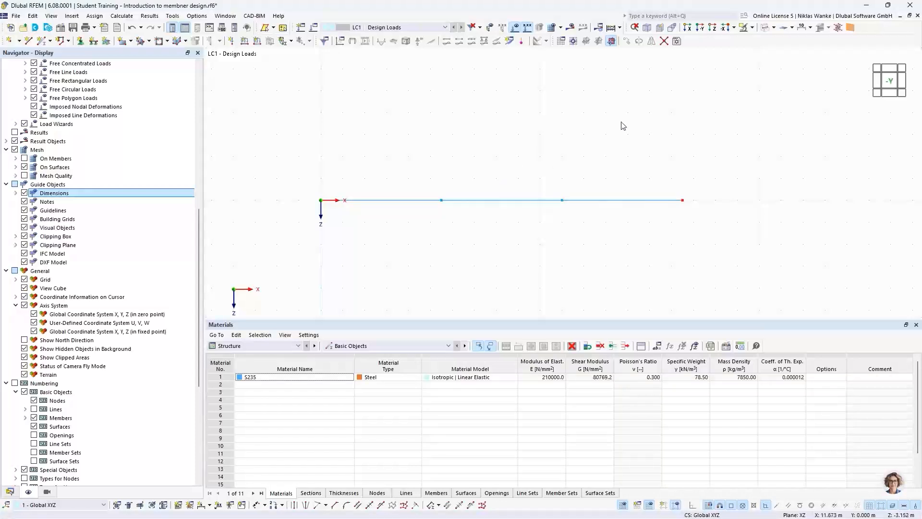
Display the beam as a solid model and view it in 3D
left_click(774, 28)
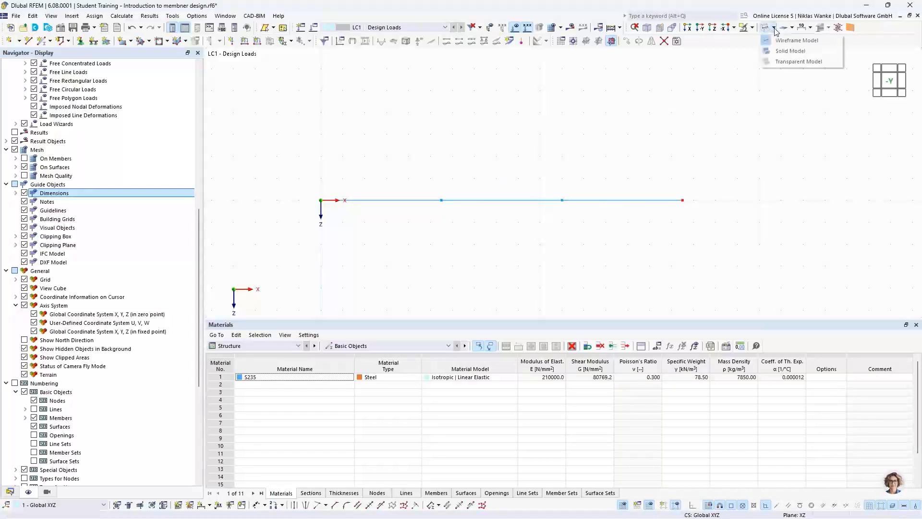
left_click(790, 51)
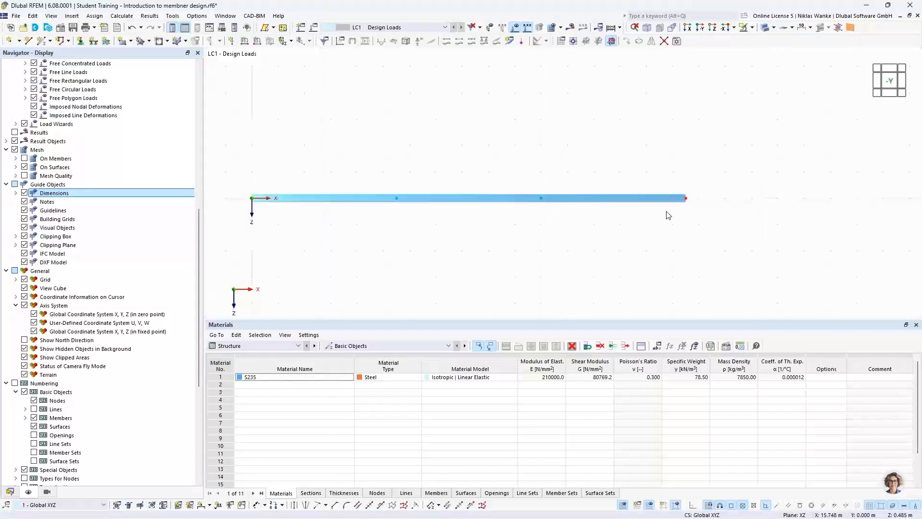
middle_click_drag(667, 215, 637, 210, "ctrl")
scroll(678, 194, "up", 5)
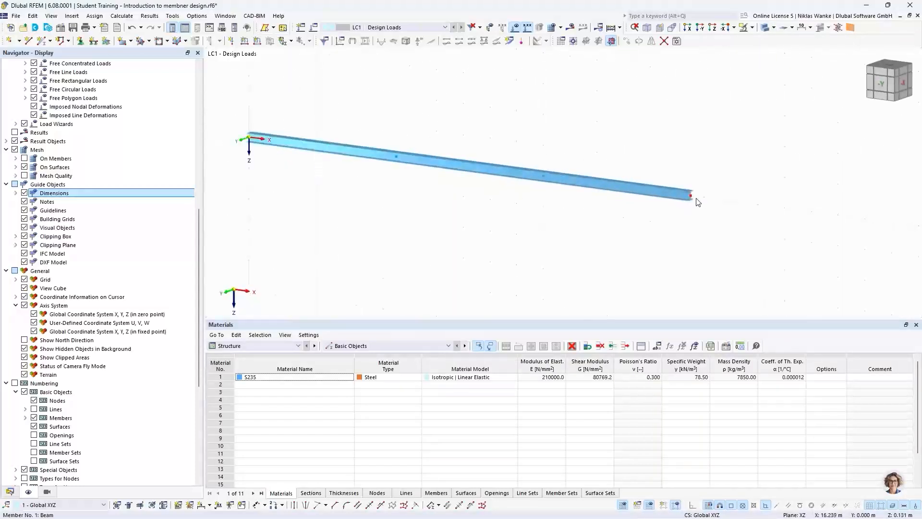
Start copying the beam's two intermediate nodes in the front view, with the number of steps set to 1
scroll(678, 194, "down", 2)
scroll(678, 197, "down", 3)
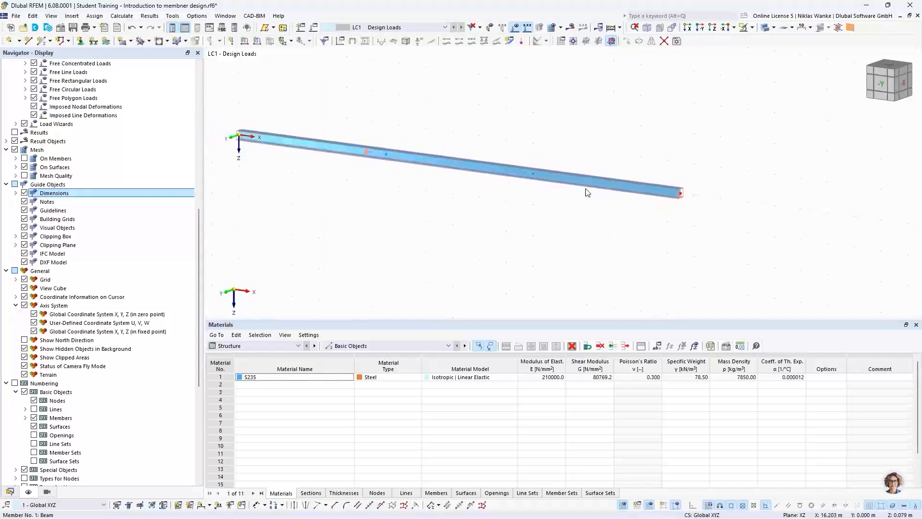
left_click(884, 84)
scroll(581, 236, "down", 1)
middle_click_drag(581, 237, 548, 231)
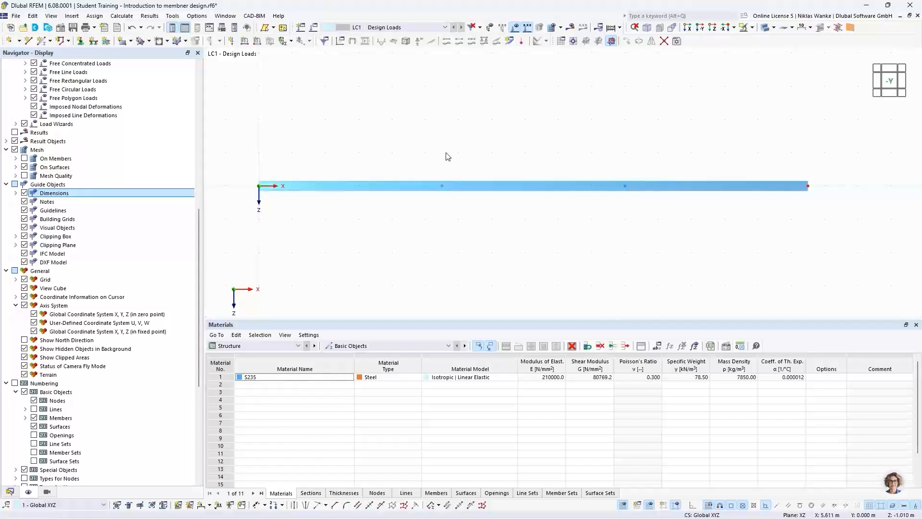
left_click(442, 186)
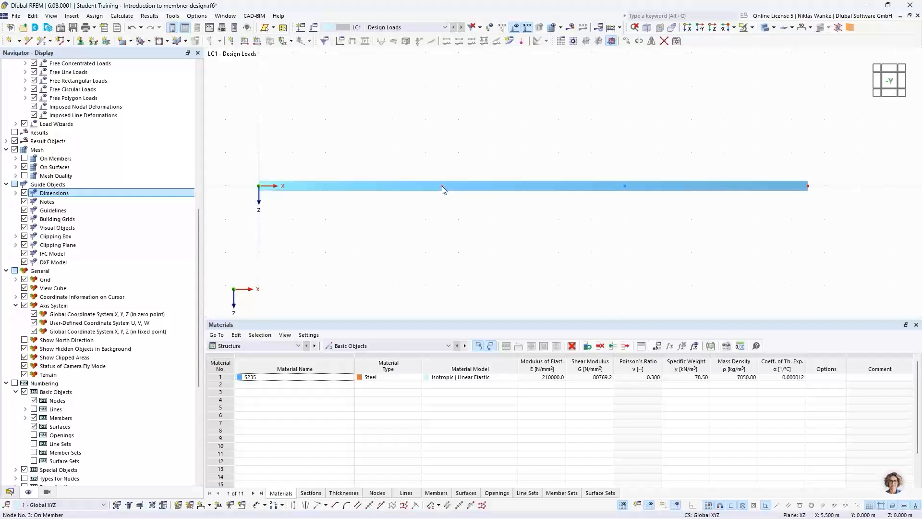
left_click(624, 187)
left_click(626, 43)
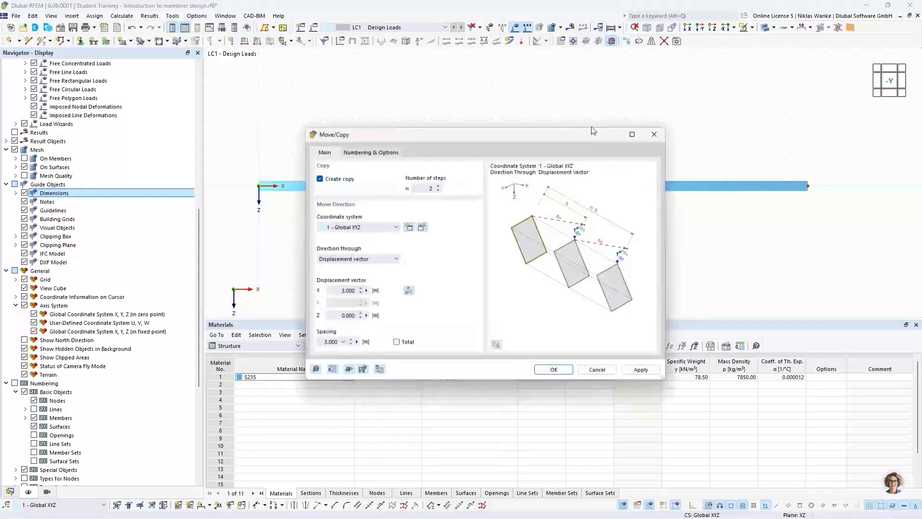
left_click_drag(553, 177, 622, 120)
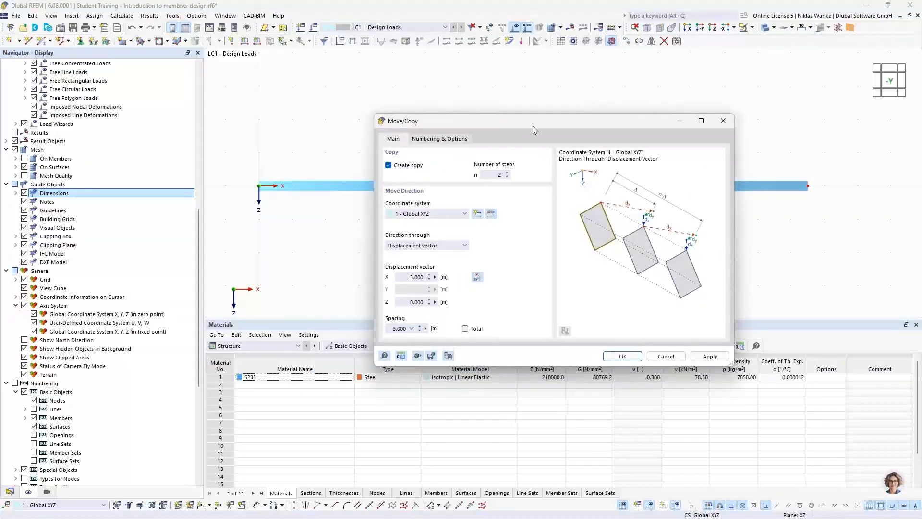
left_click_drag(533, 126, 617, 133)
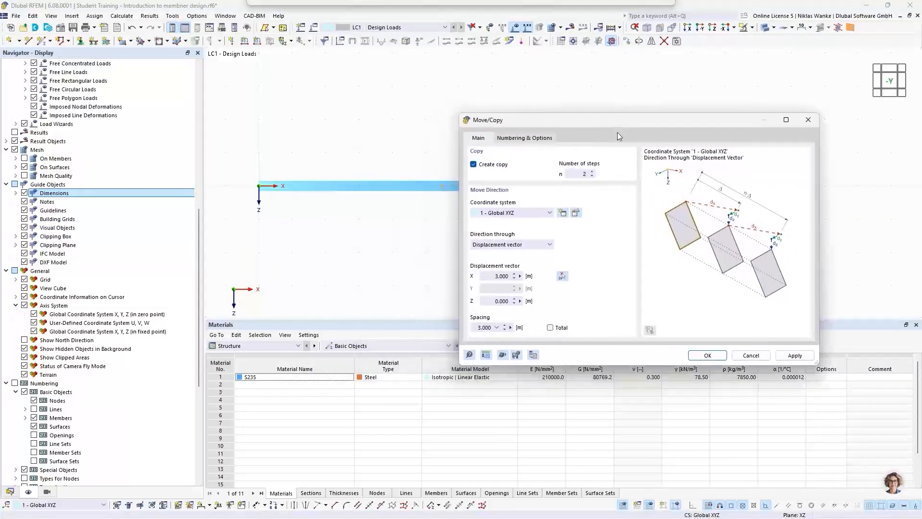
left_click(592, 176)
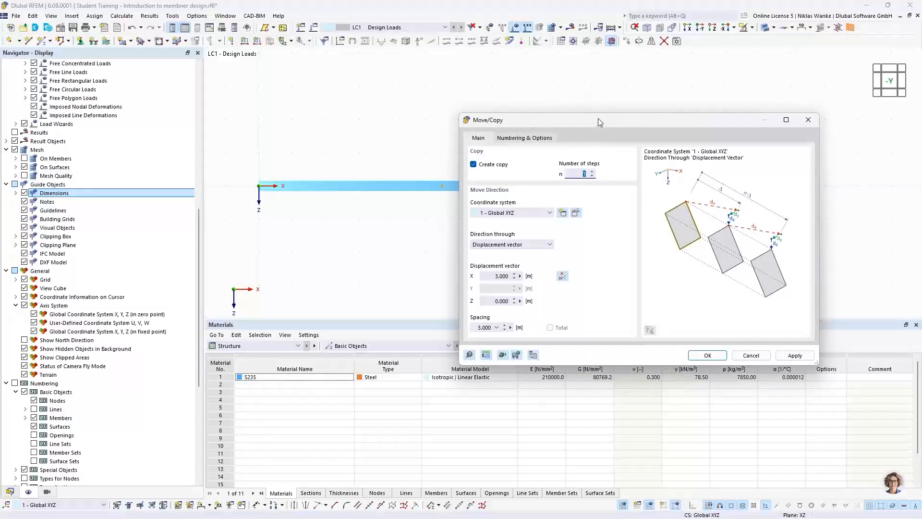
mouse_move(598, 118)
left_mouse_down()
mouse_move(600, 105)
mouse_move(598, 114)
left_mouse_up()
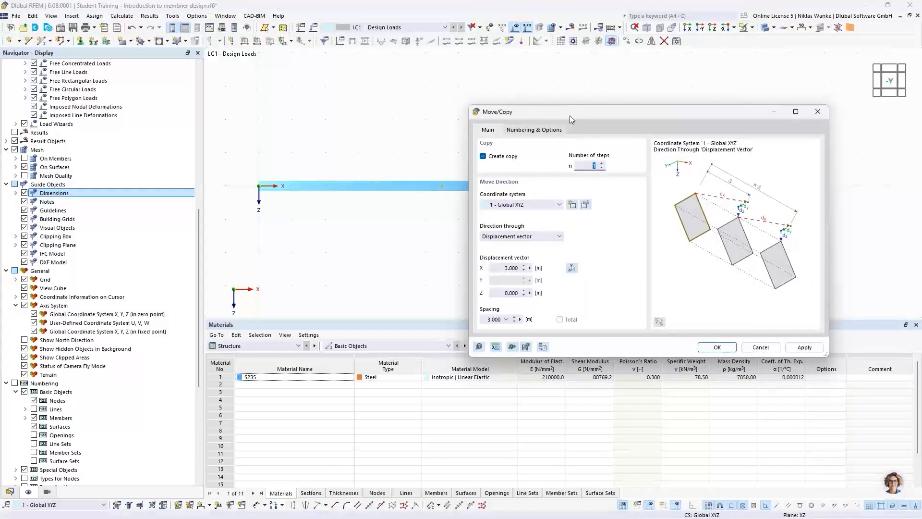
left_click_drag(580, 115, 456, 215)
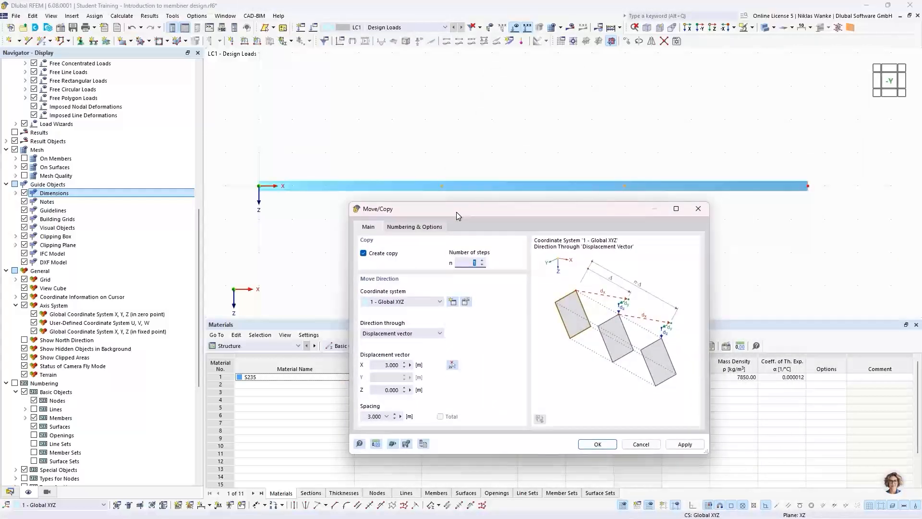
Activate step links that connect the copied nodes with a member, and set the new template member's type to Truss
left_click(423, 229)
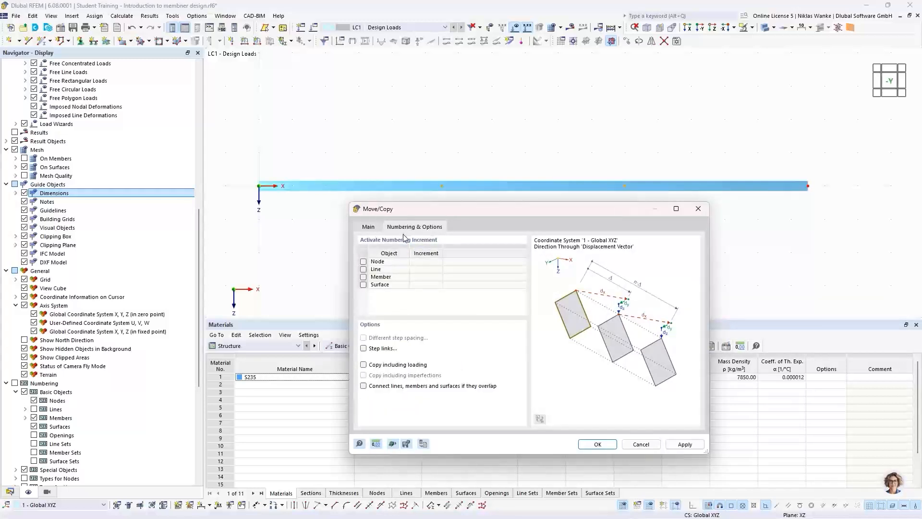
left_click(363, 349)
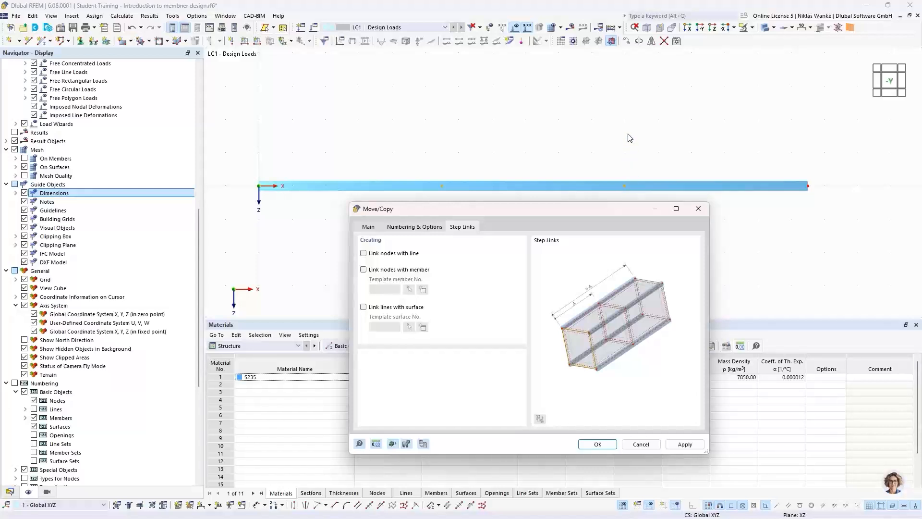
left_click(363, 270)
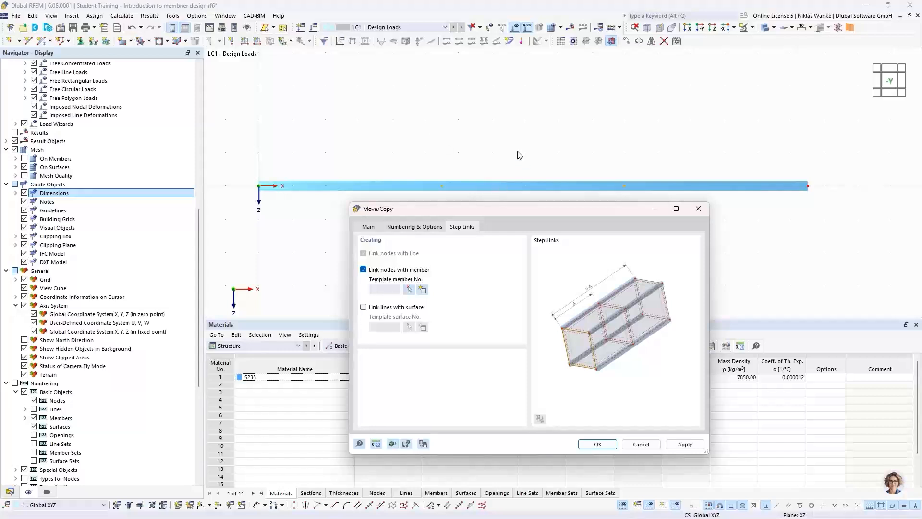
left_click(423, 290)
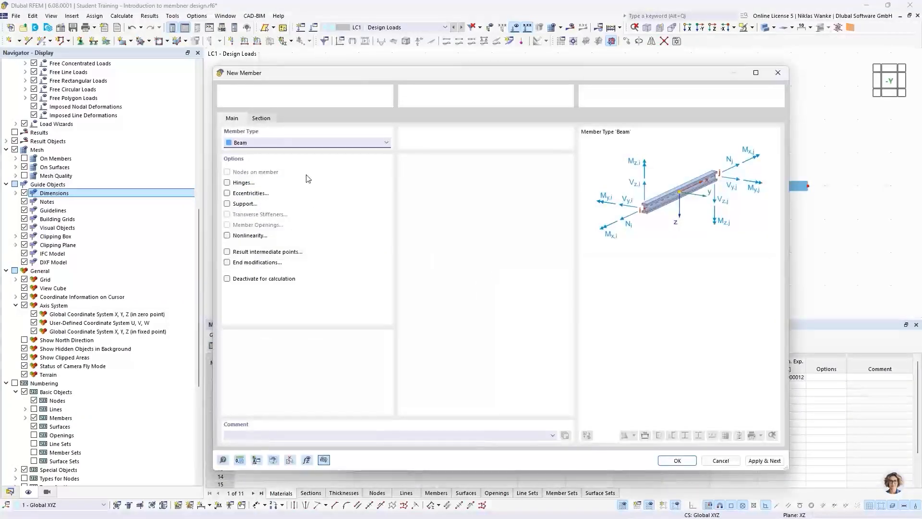
left_click(308, 145)
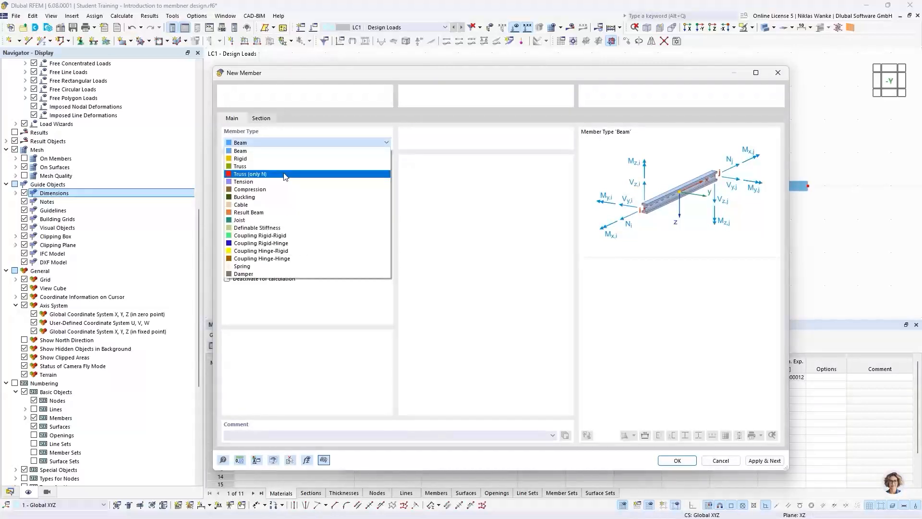
left_click(238, 167)
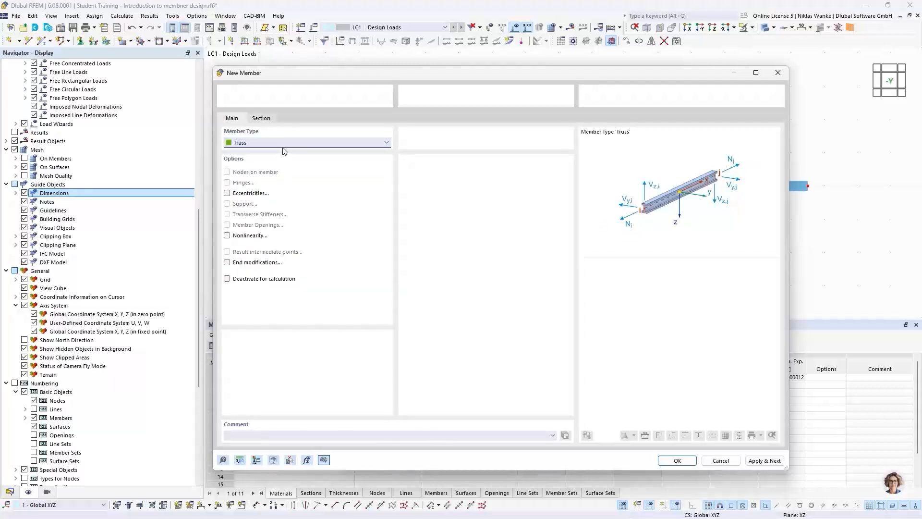
Give the template truss member a new British Steel IPE 200 section in S235 and accept the template
left_click(266, 120)
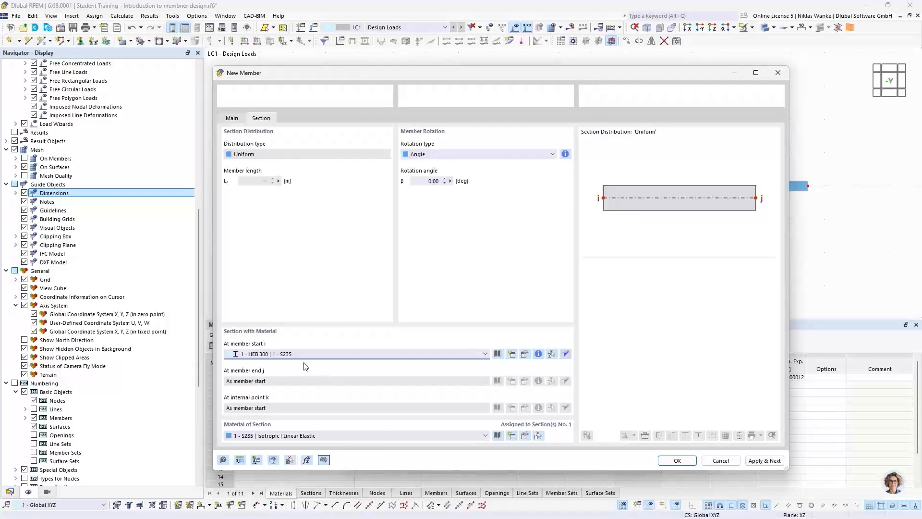
left_click(281, 354)
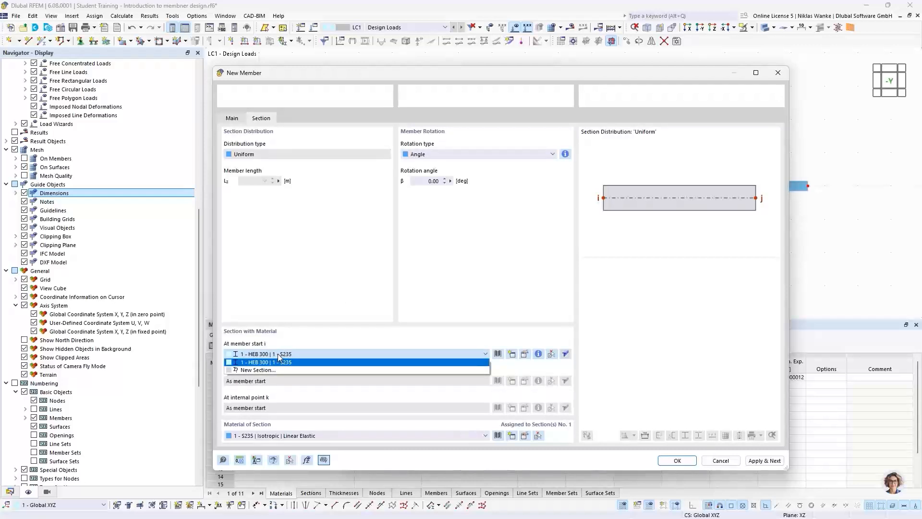
left_click(259, 370)
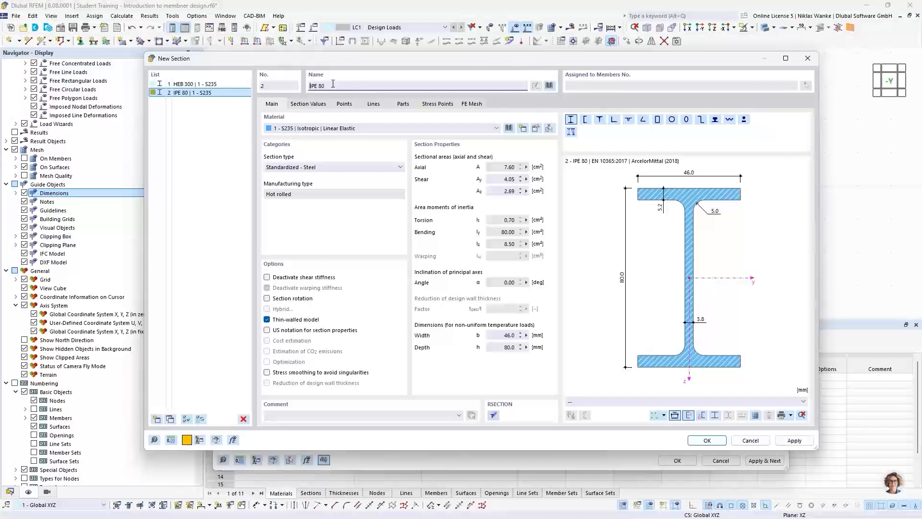
left_click(376, 85)
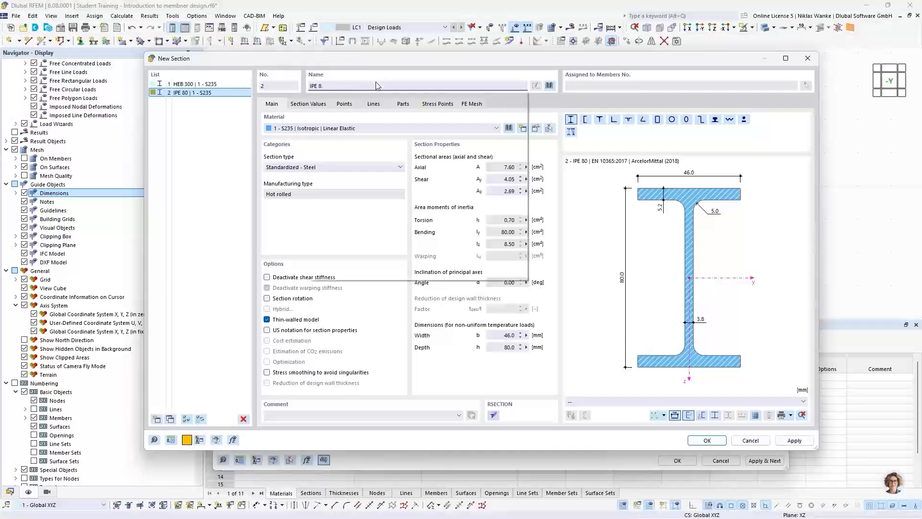
key("BackSpace")
key("BackSpace")
key("BackSpace")
type("200")
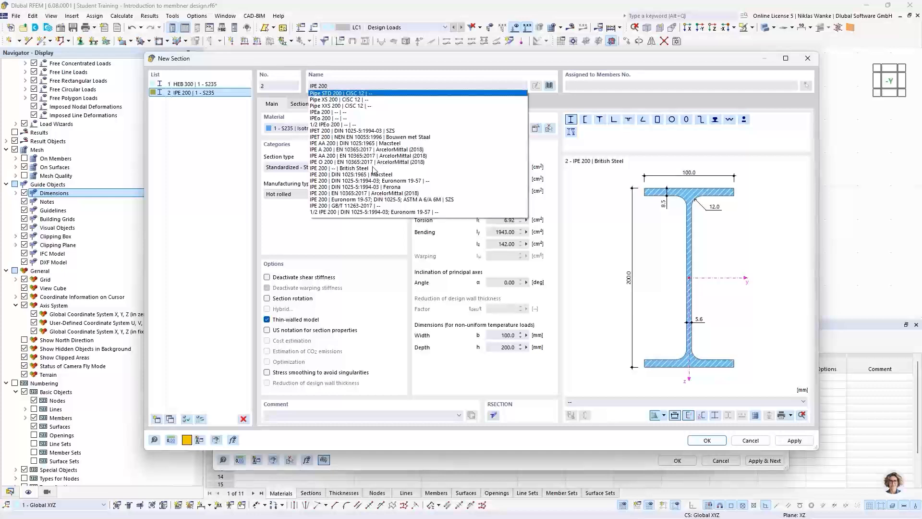
left_click(355, 169)
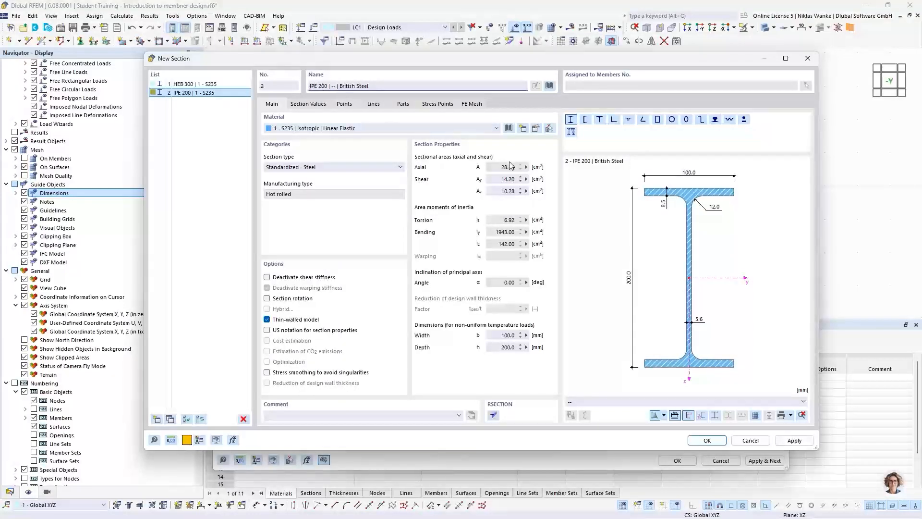
left_click(707, 440)
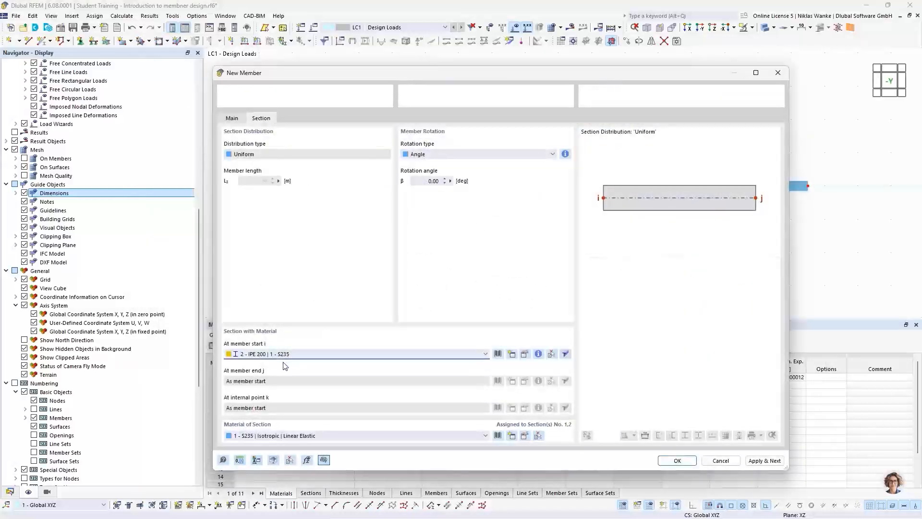
left_click(677, 461)
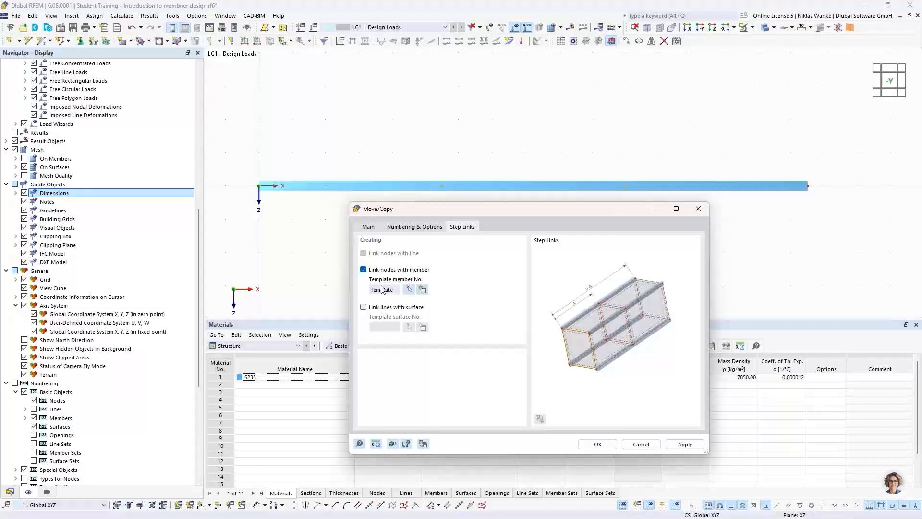
Set the displacement vector to X 0 m and Z -1.4 m and create the copied nodes with their linking posts
left_click(417, 227)
left_click(370, 228)
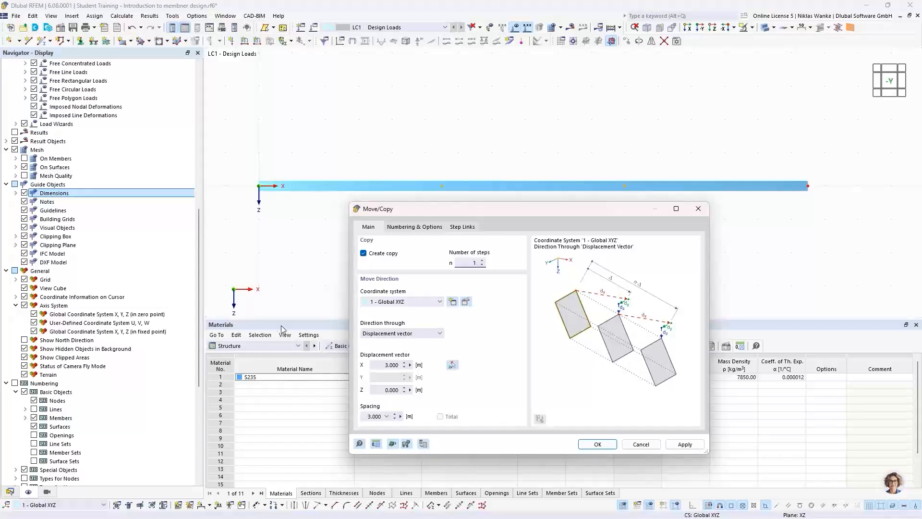
left_click(384, 365)
type("0")
left_click(378, 390)
type("-1.4")
left_click(598, 444)
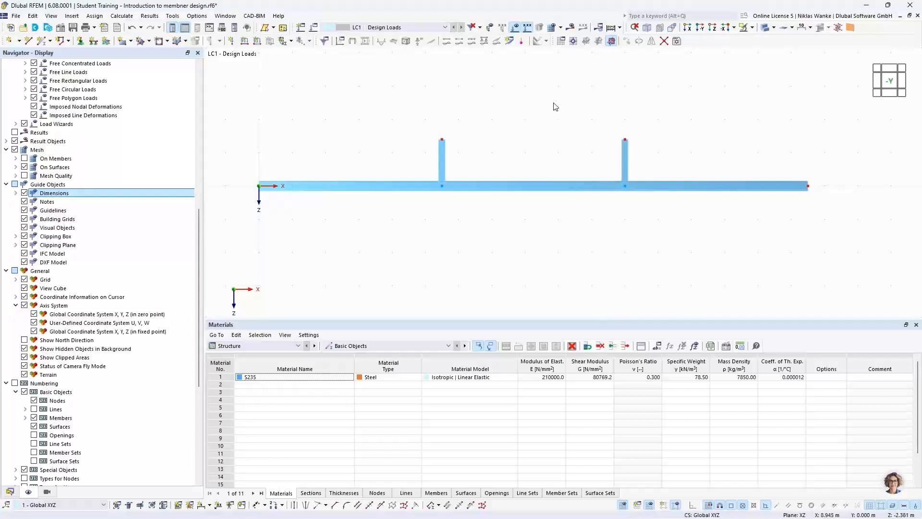
Copy the beam's two end nodes with a Z displacement of -2.3 m and step links deactivated
left_click(625, 140)
middle_click_drag(526, 160, 545, 215)
scroll(532, 209, "down", 1)
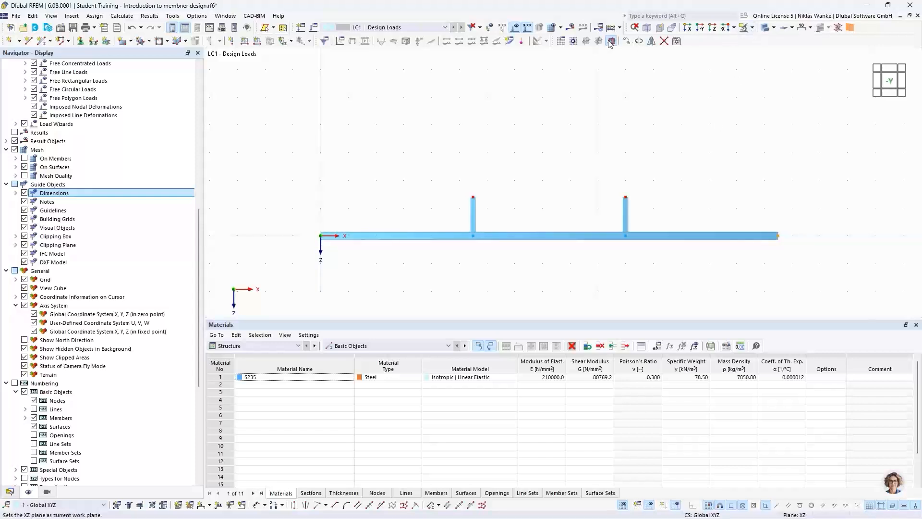
left_click(630, 43)
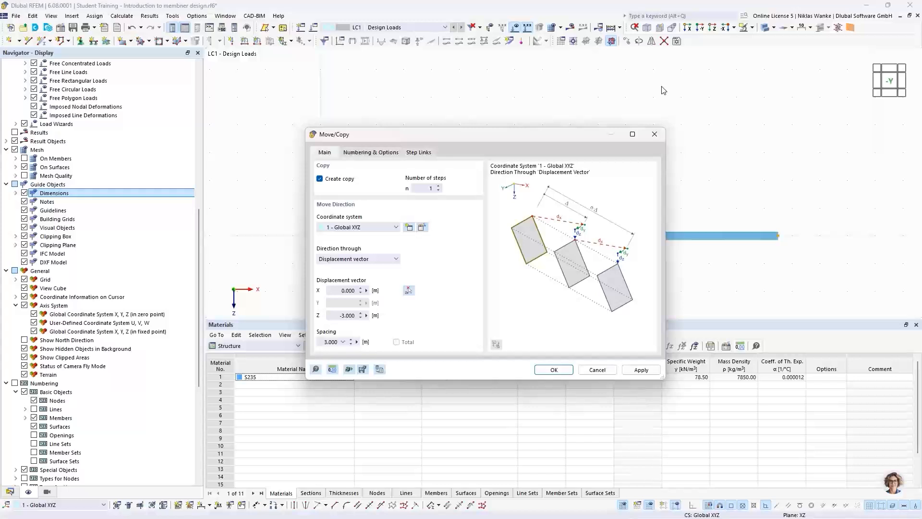
left_click_drag(503, 133, 524, 117)
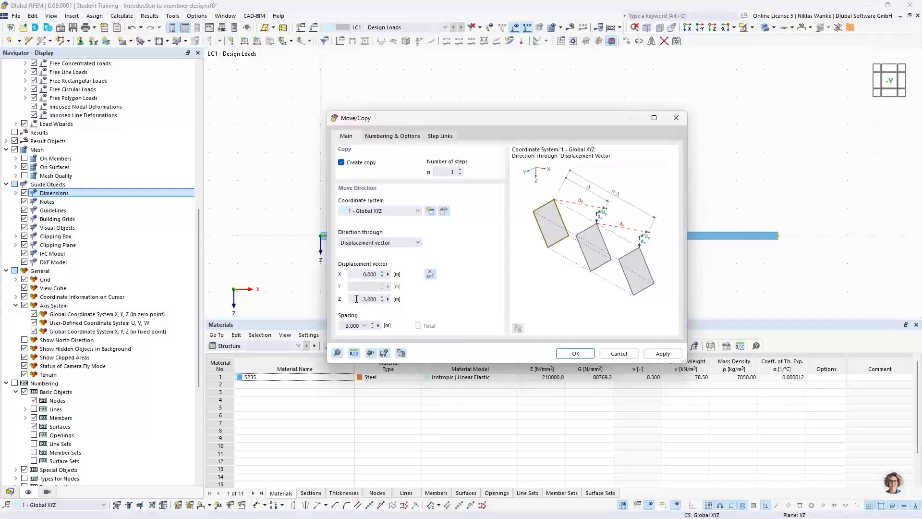
left_click_drag(356, 299, 384, 299)
type("2,3")
left_click(403, 138)
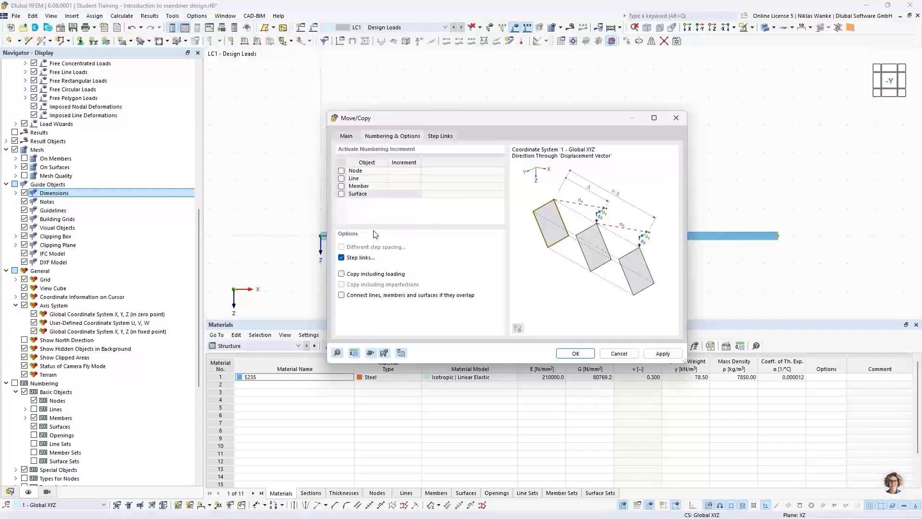
left_click(342, 259)
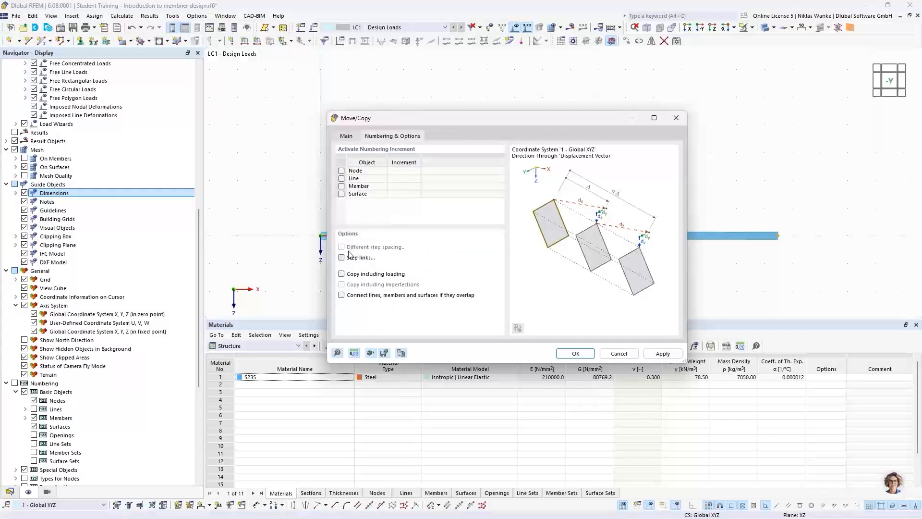
left_click(587, 354)
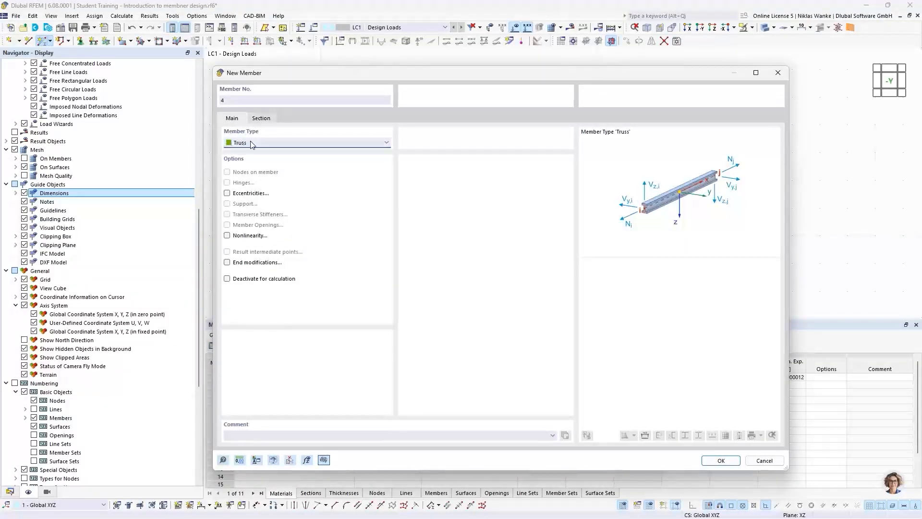
Draw three IPE 200 S235 truss members joining the upper nodes, from one raised end node via both post tops to the other
left_click(262, 118)
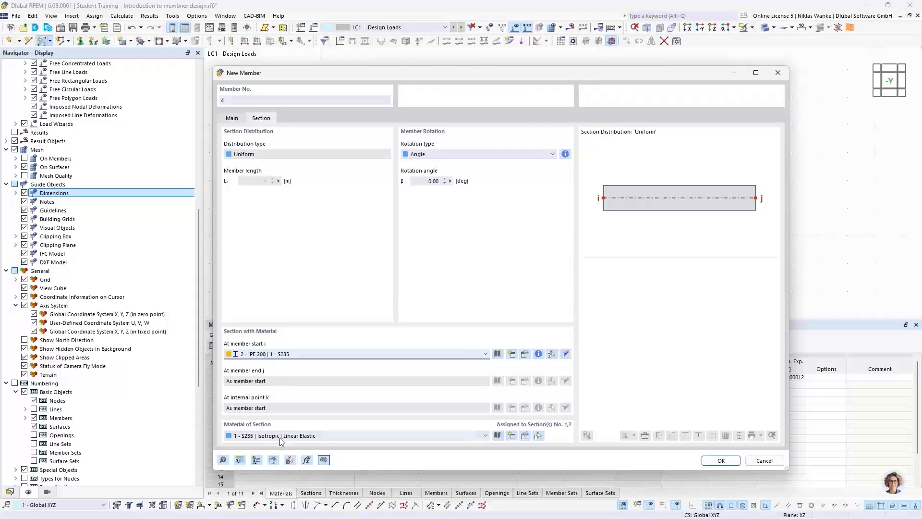
left_click(713, 461)
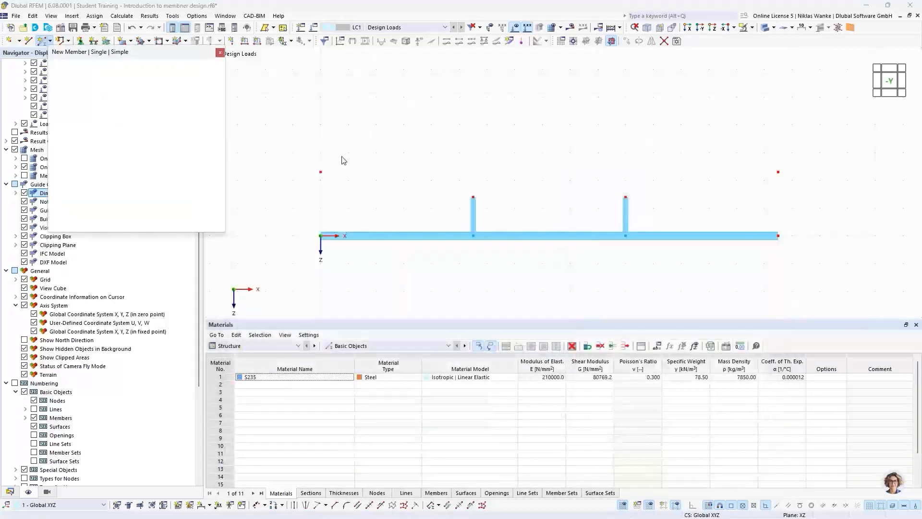
left_click(320, 172)
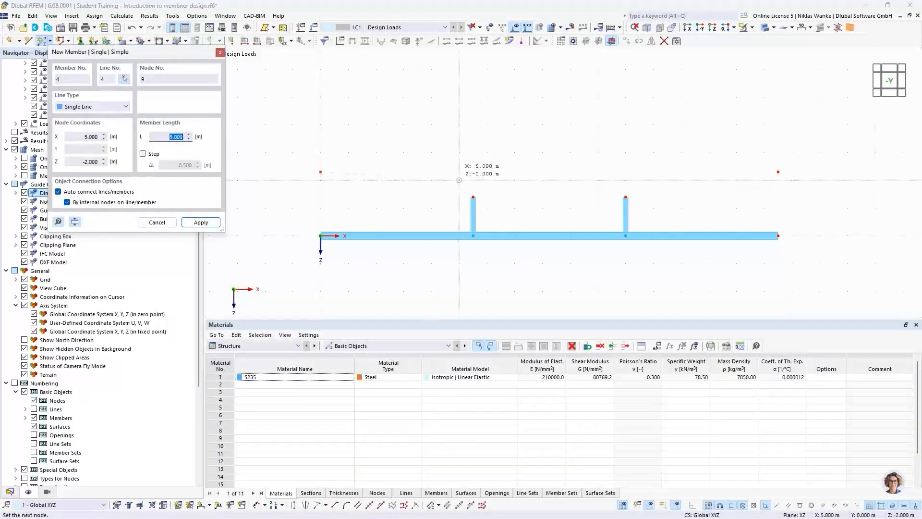
left_click(473, 197)
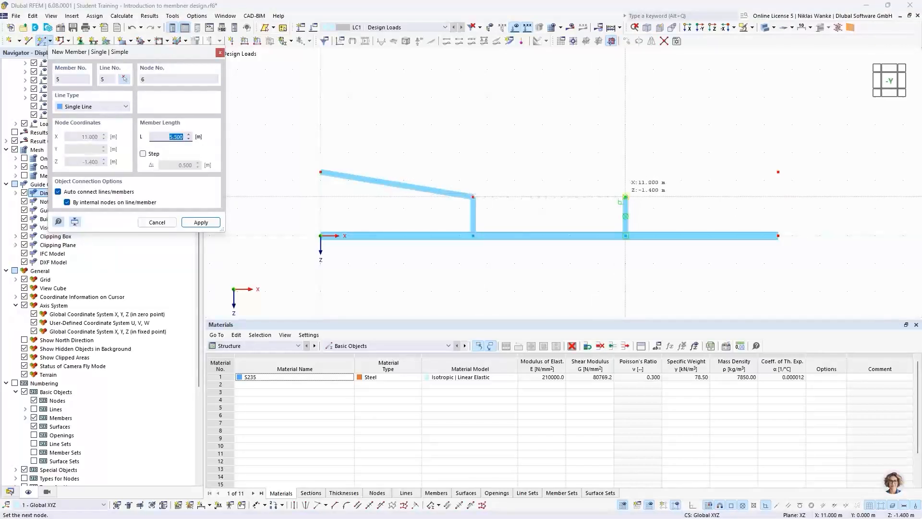
left_click(625, 197)
left_click(626, 197)
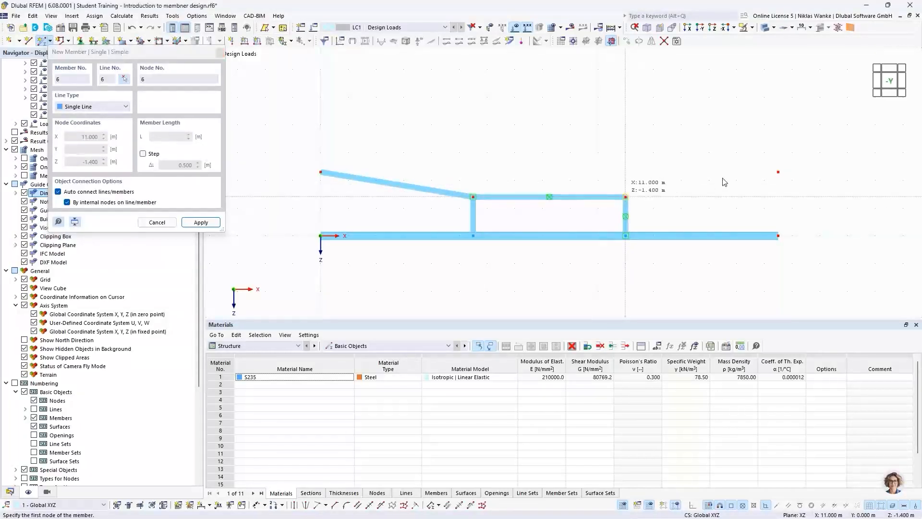
left_click(778, 172)
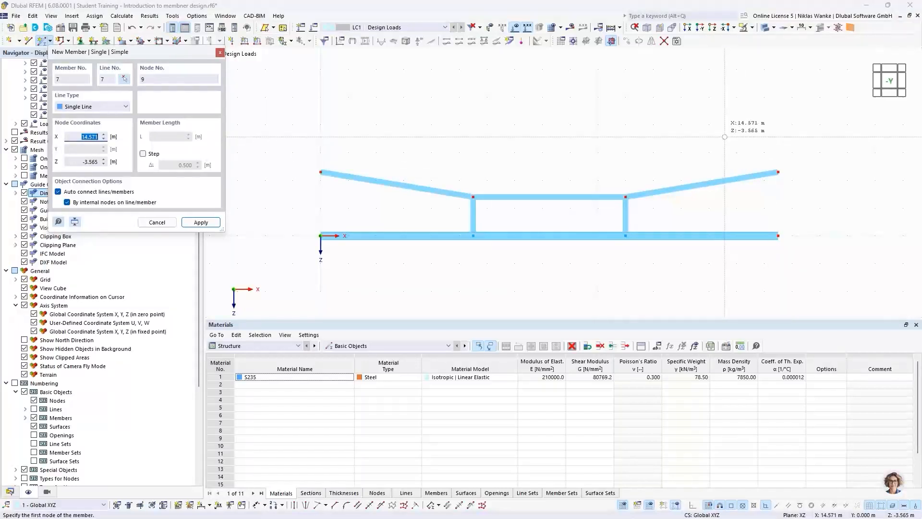
key("Escape")
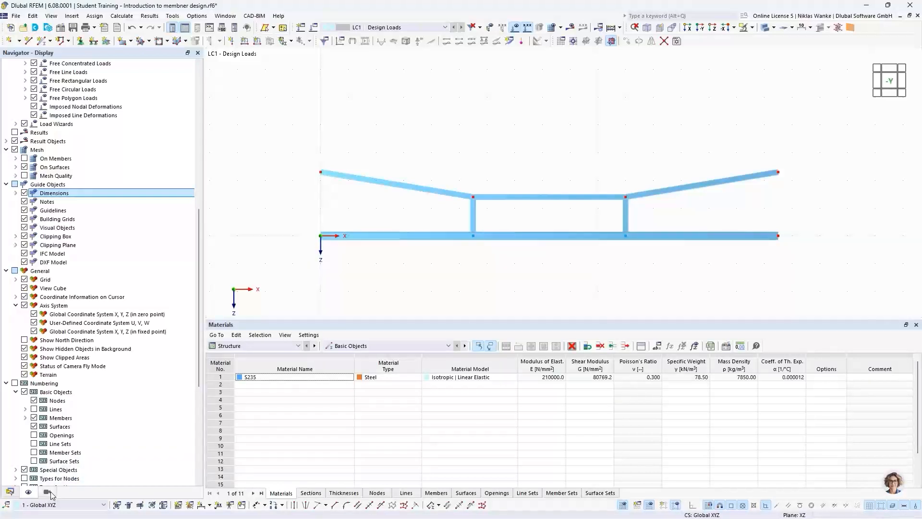
Colour the rendered objects by object property, with members coloured by section, and check the HEB 300 and IPE 200 legend entries
scroll(63, 454, "down", 6)
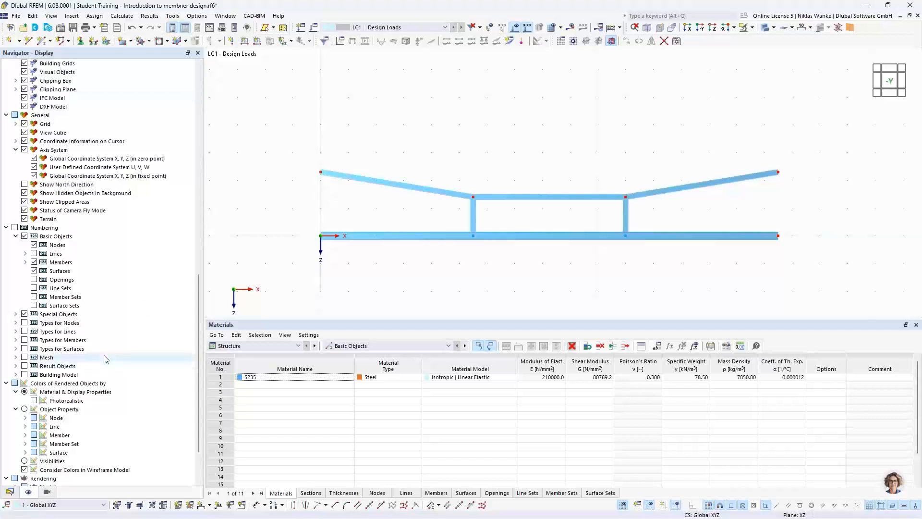
scroll(75, 378, "down", 3)
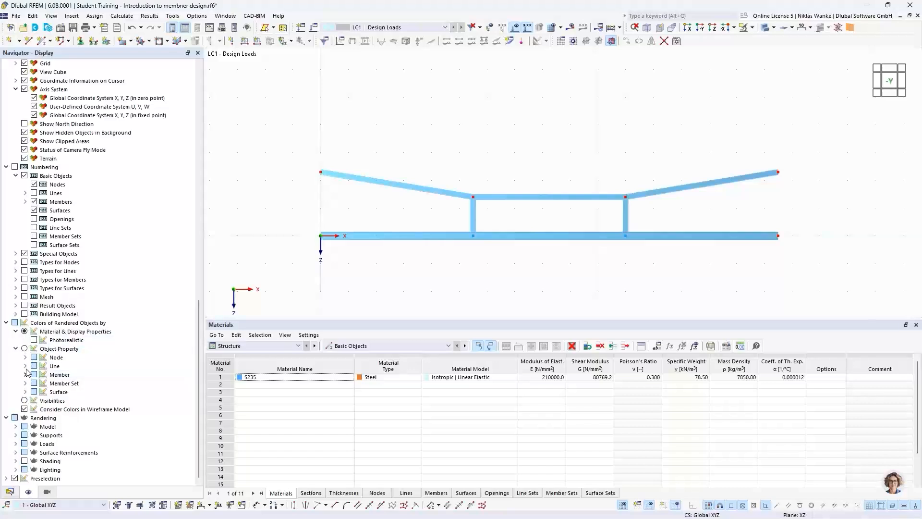
left_click(25, 348)
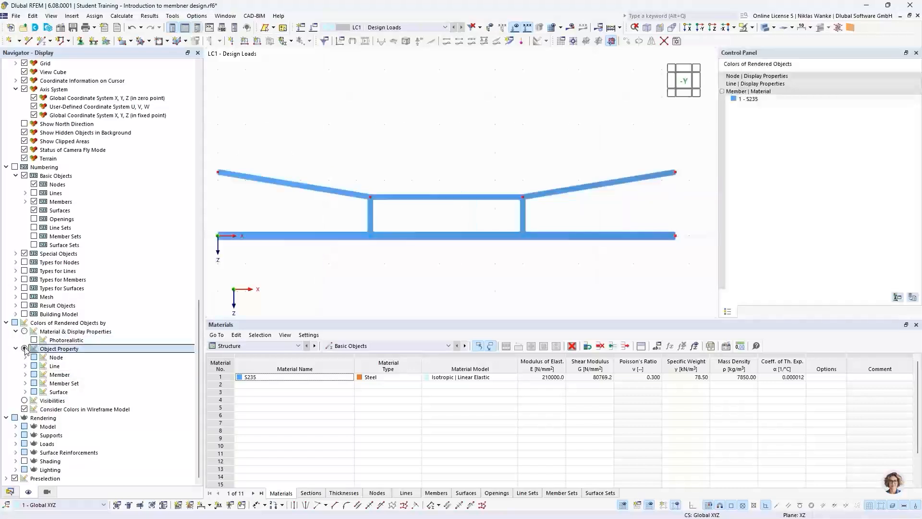
left_click(26, 374)
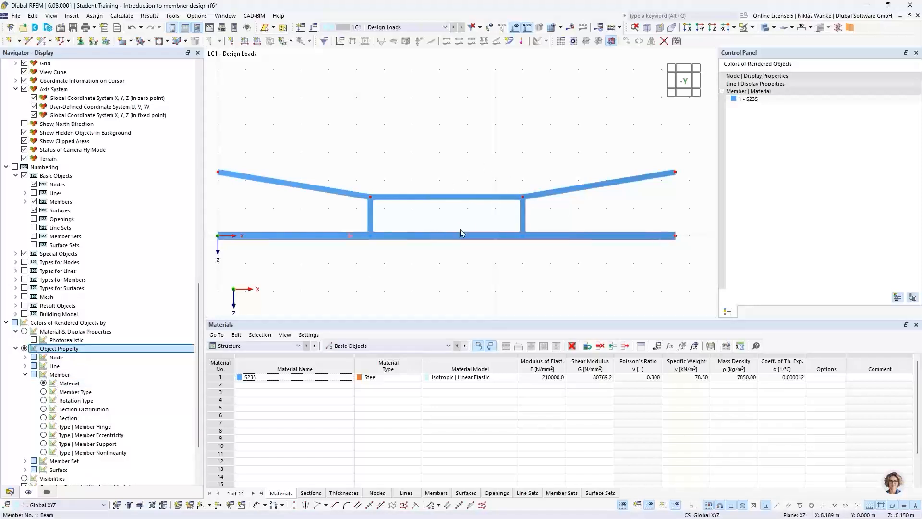
scroll(447, 186, "down", 1)
middle_click_drag(447, 185, 465, 193)
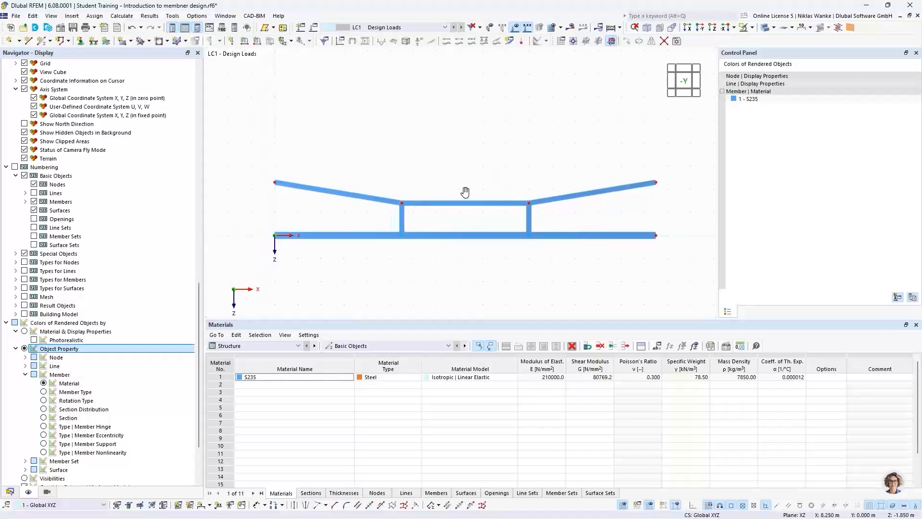
left_click(44, 418)
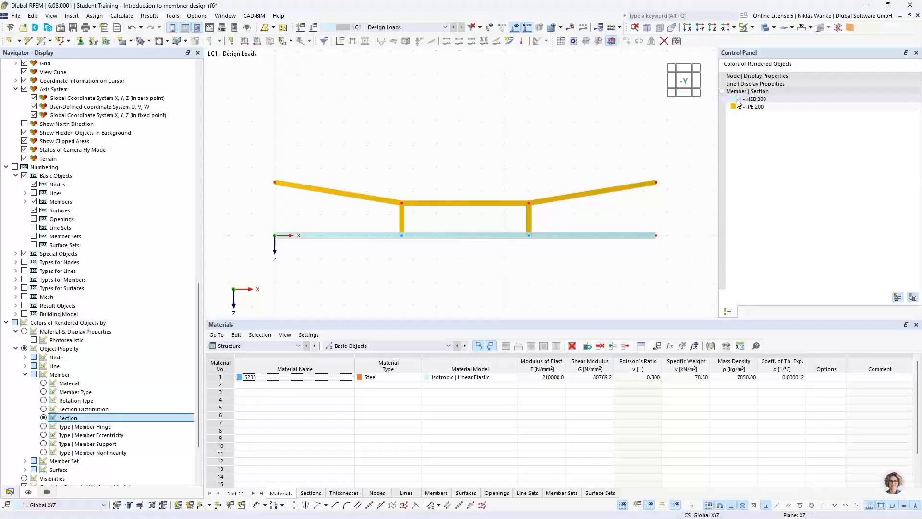
left_click(778, 101)
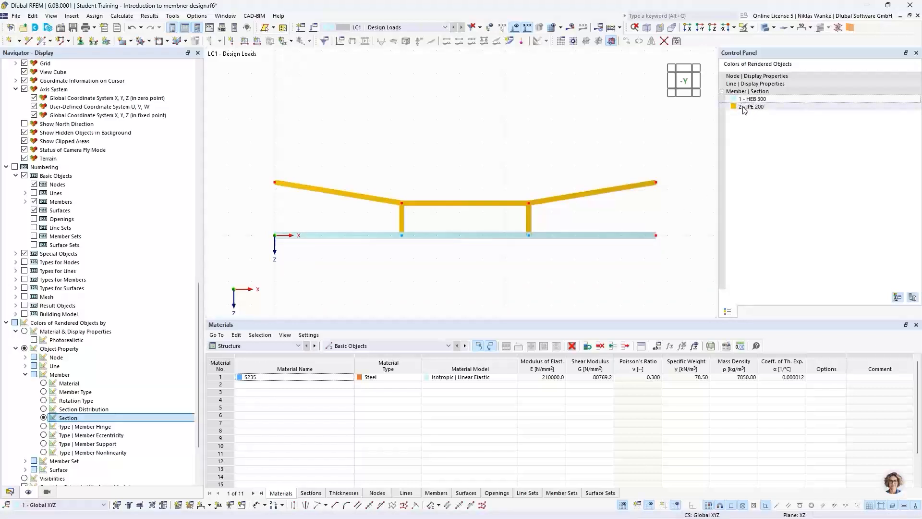
left_click(783, 106)
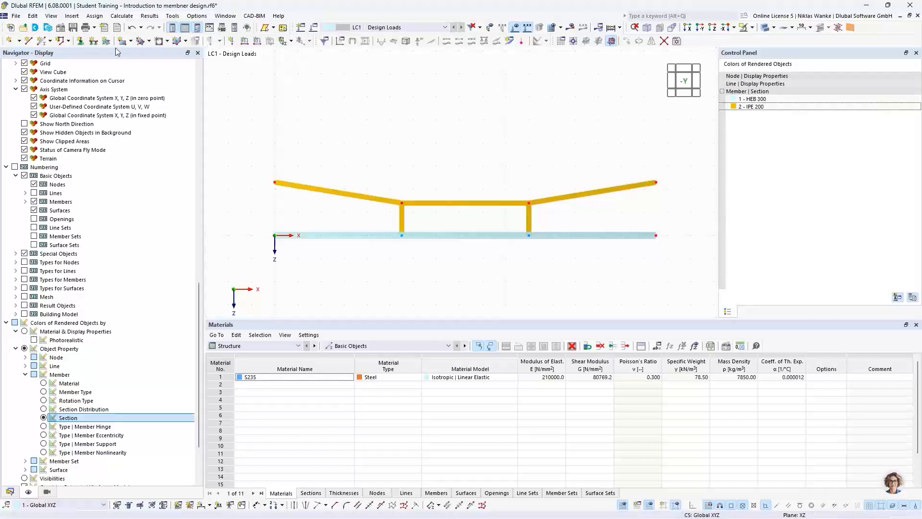
Assign the hinged nodal support "Gelenkig" to the beam's start node and both raised end nodes of the truss
left_click(80, 41)
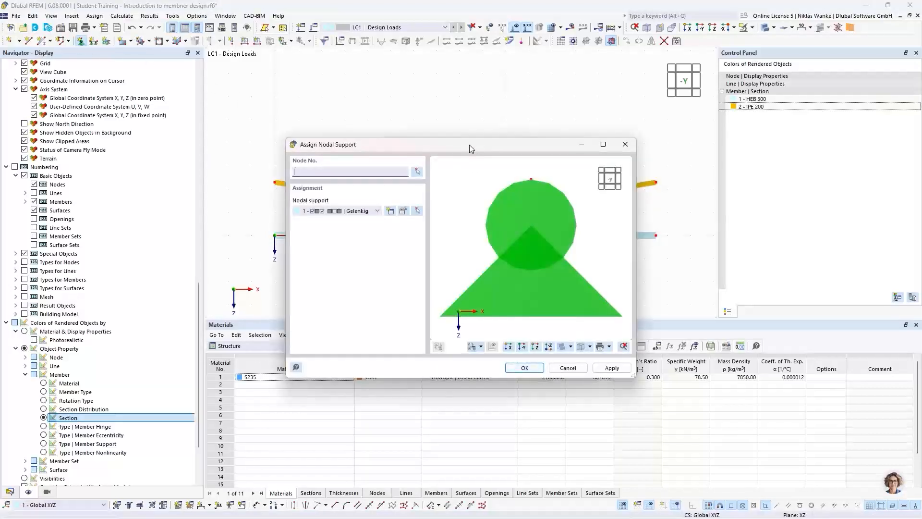
left_click_drag(470, 148, 486, 138)
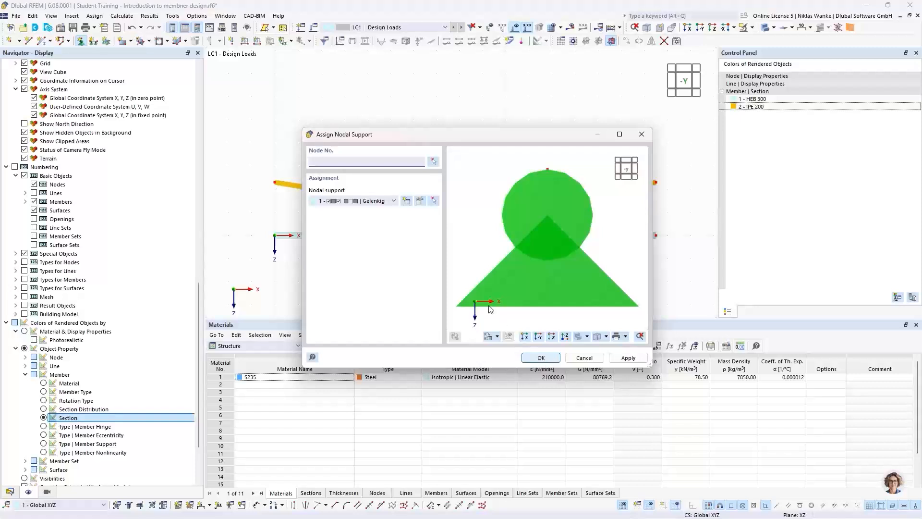
left_click(541, 357)
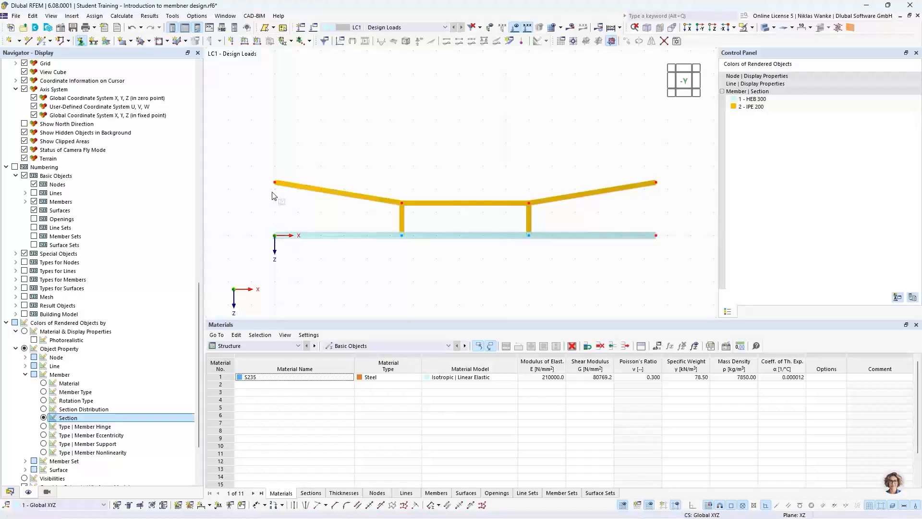
left_click(657, 183)
Enlarge the display size of the nodal support symbols in the model view
right_click(657, 185)
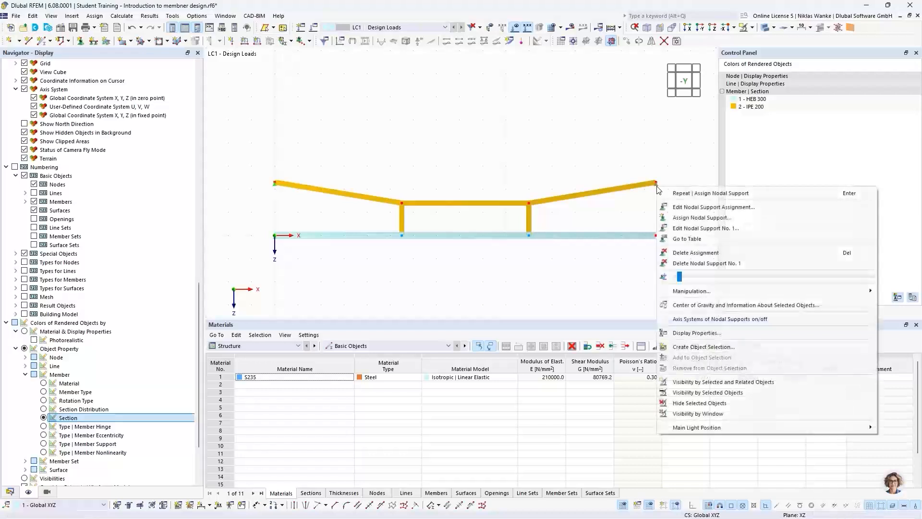
left_click_drag(681, 279, 756, 281)
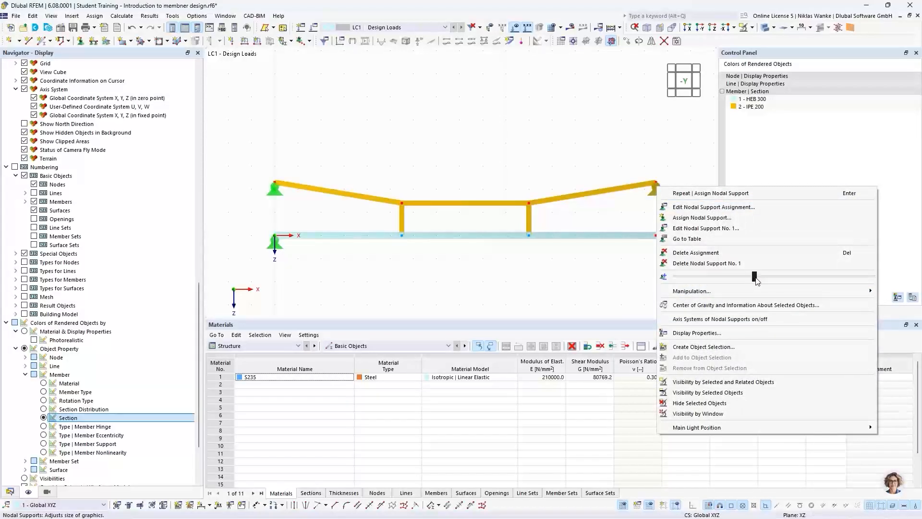
left_click(624, 123)
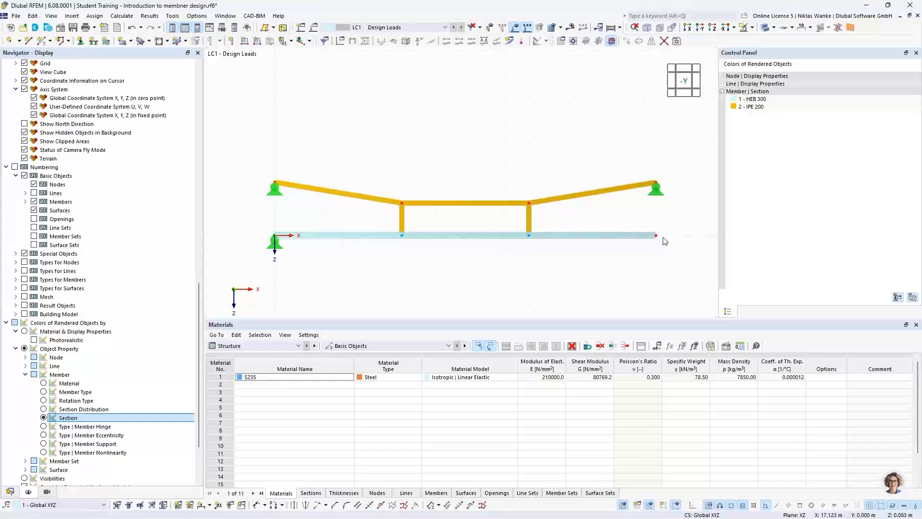
Create a nodal support fixed only in uZ, with uX released, and assign it to the beam's end node at X 16.5 m
left_click(80, 40)
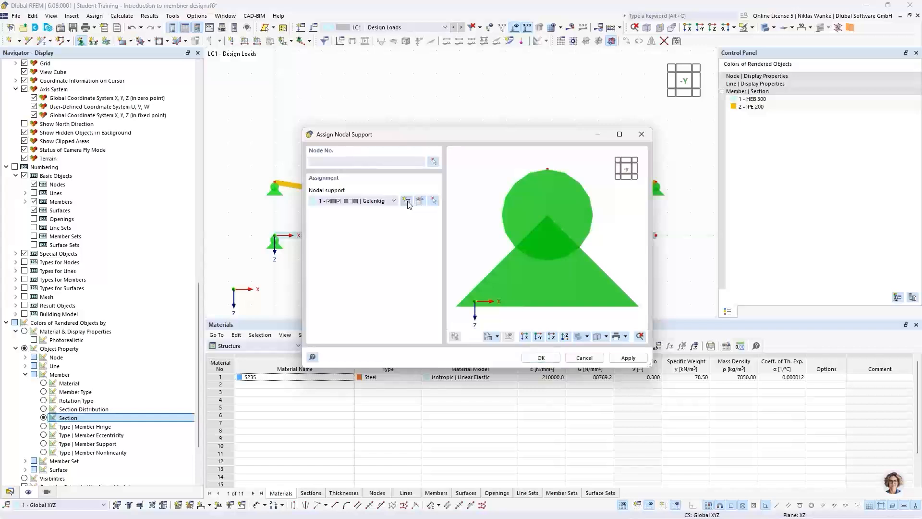
left_click(408, 202)
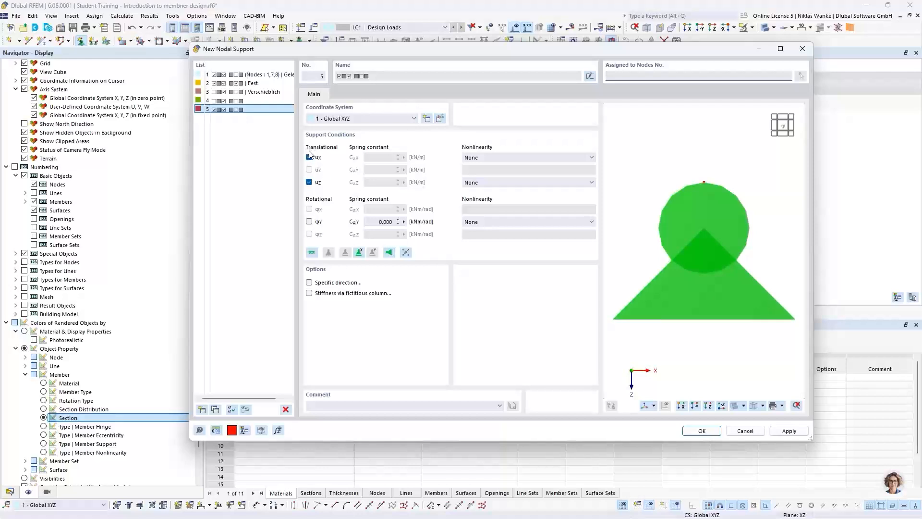
left_click(310, 158)
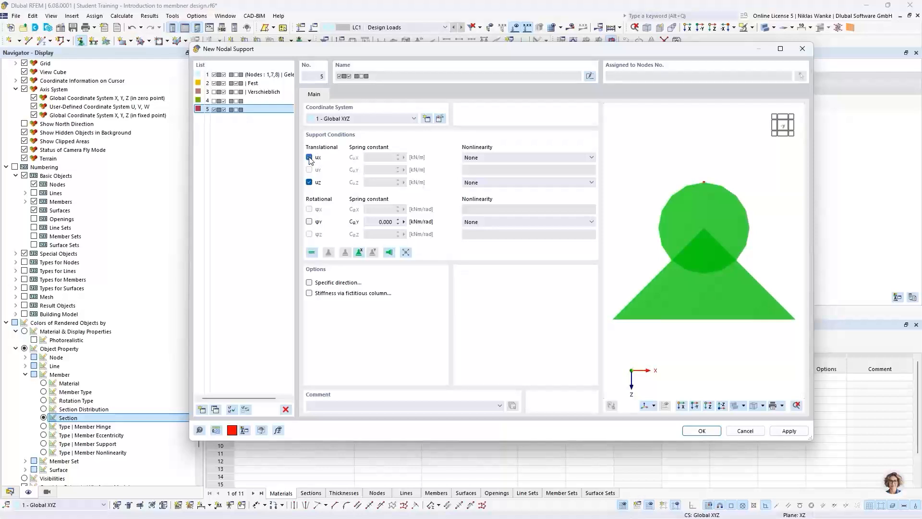
left_click(309, 158)
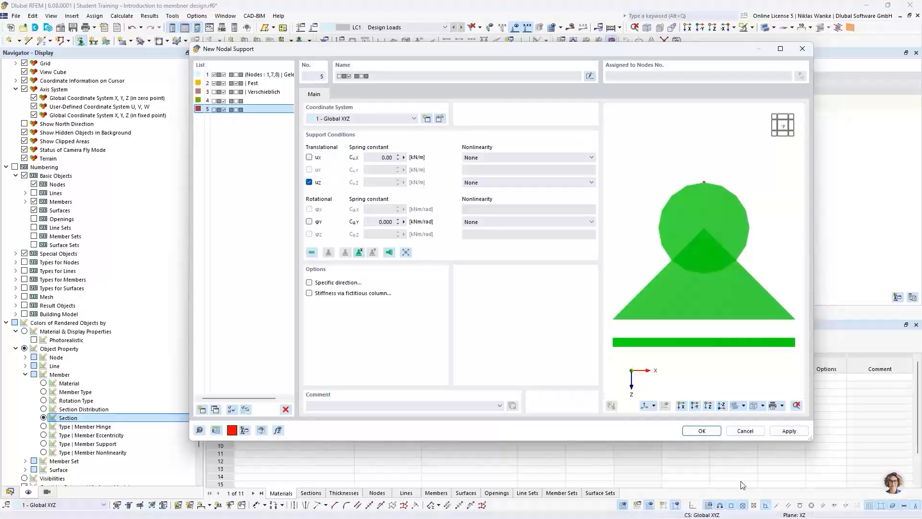
left_click(703, 428)
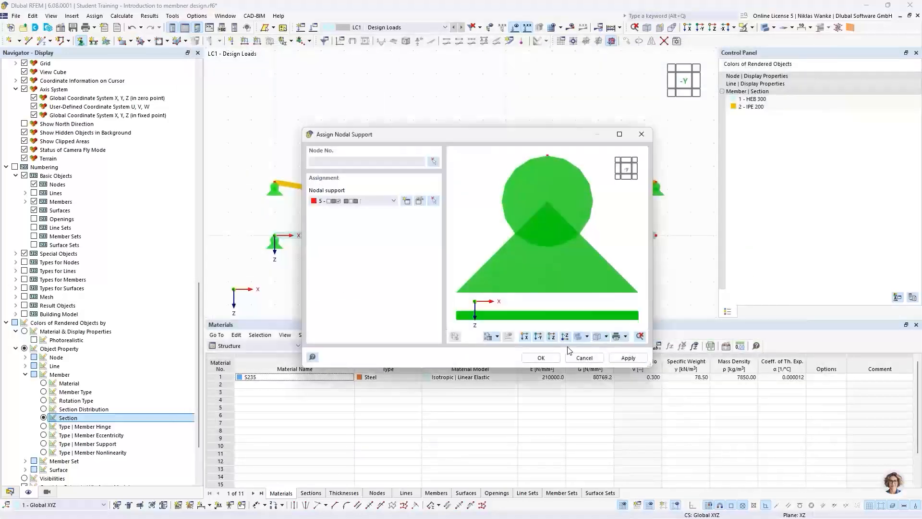
left_click(541, 359)
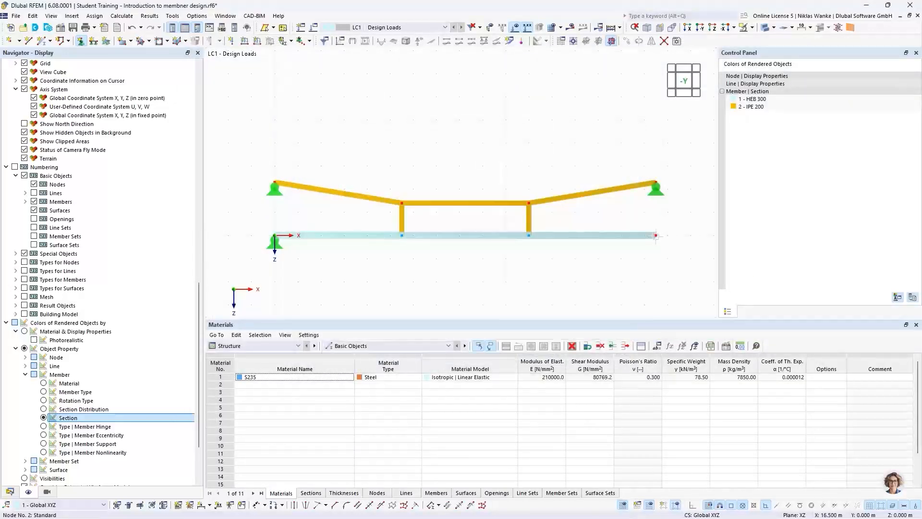
left_click(656, 236)
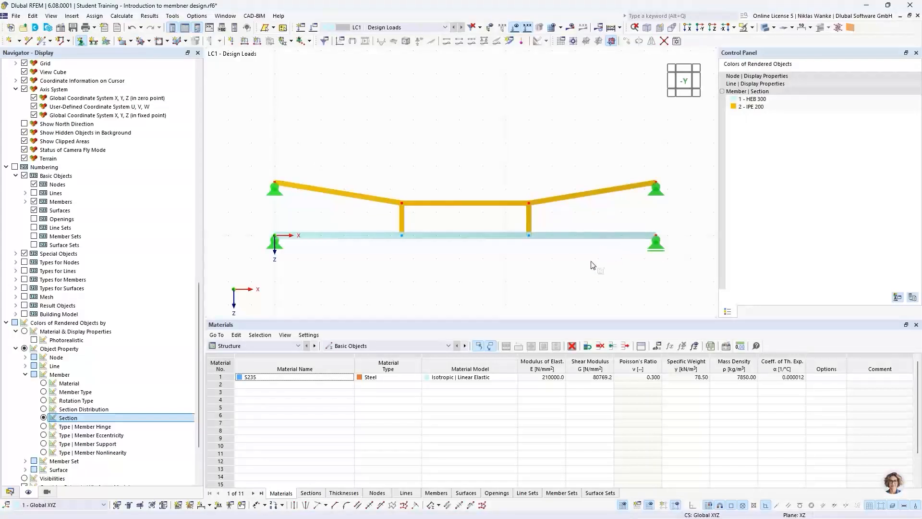
Start a new member load in LC1 - Design Loads, and look up the available load types in the list and the online manual
scroll(584, 259, "down", 1)
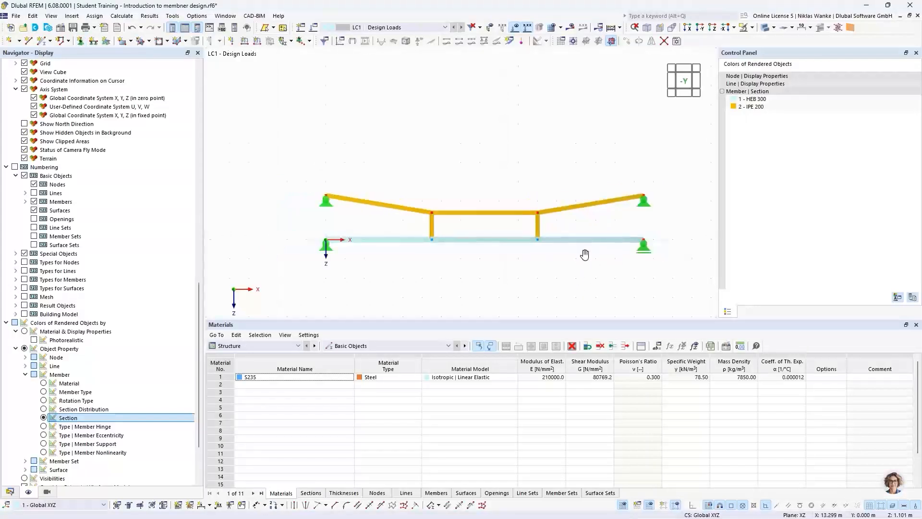
middle_click_drag(587, 257, 570, 237)
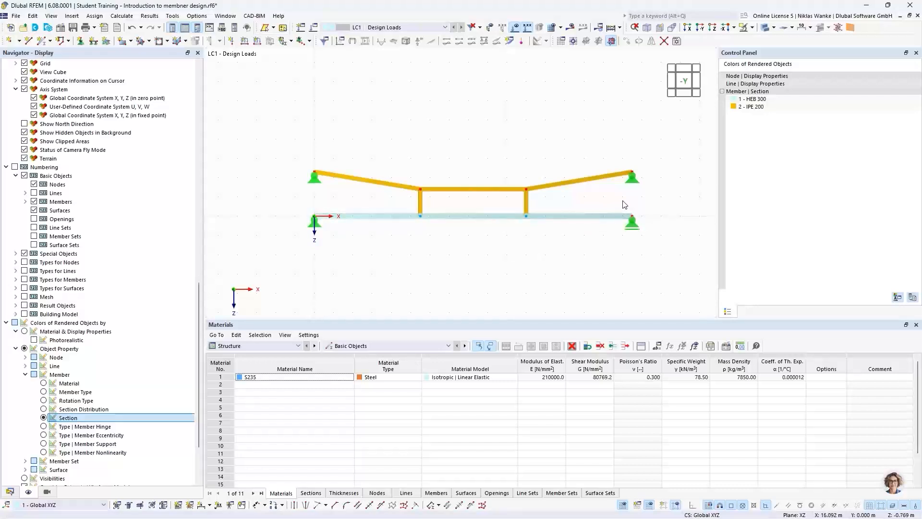
left_click(258, 43)
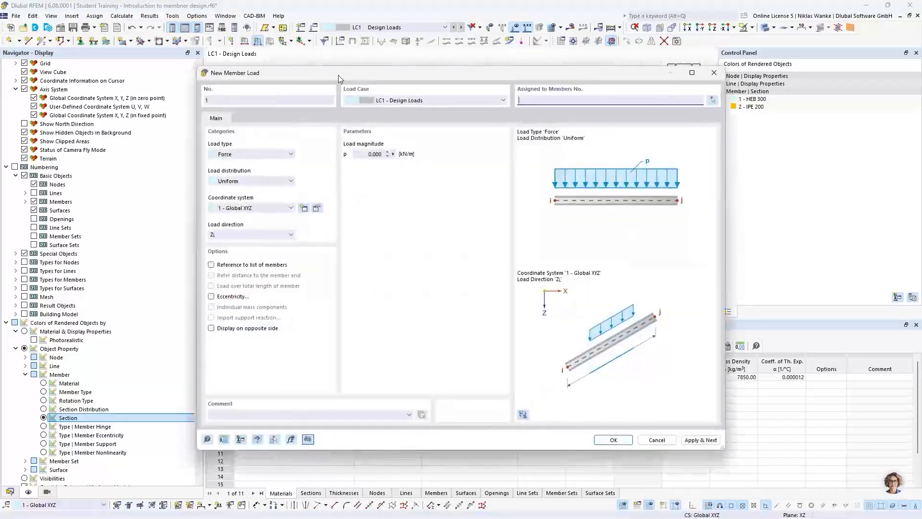
left_click_drag(384, 77, 419, 73)
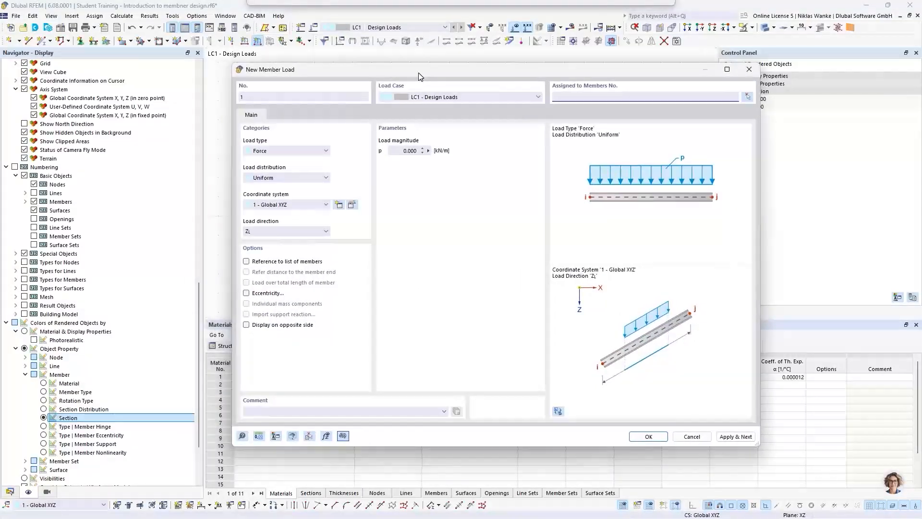
left_click(271, 151)
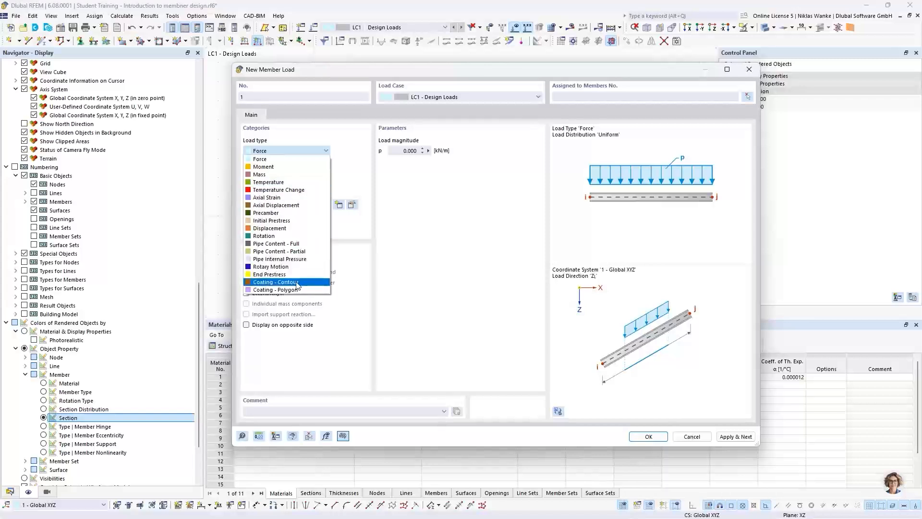
left_click(338, 142)
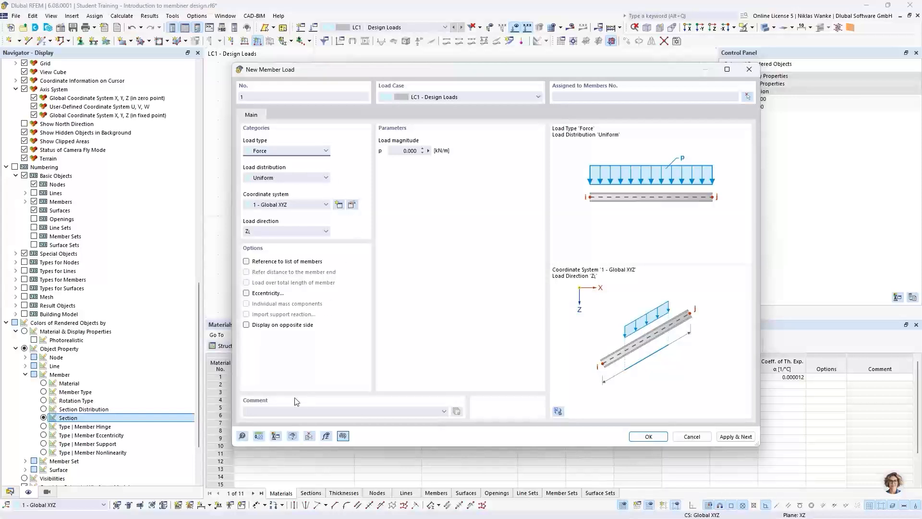
left_click(243, 436)
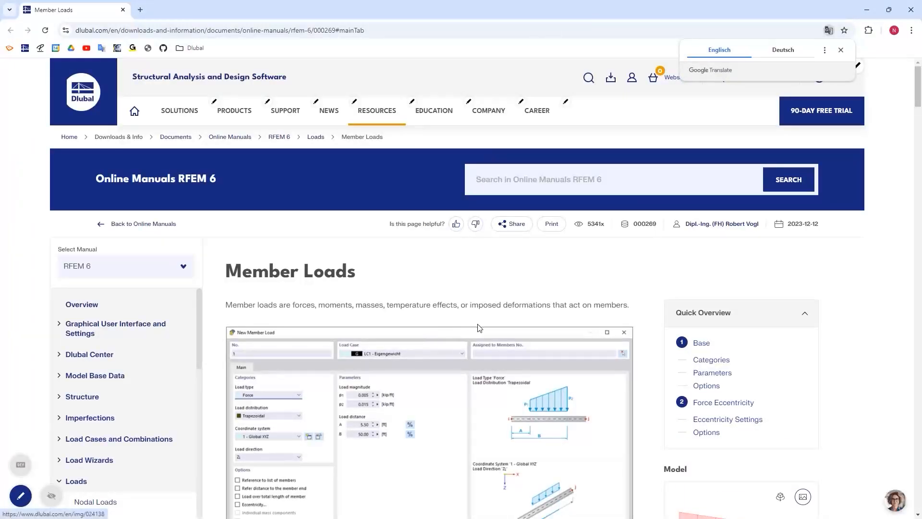
Read the load type descriptions on the Member Loads page of the online manual, and close the browser to return to RFEM
scroll(476, 327, "down", 1)
scroll(476, 327, "down", 4)
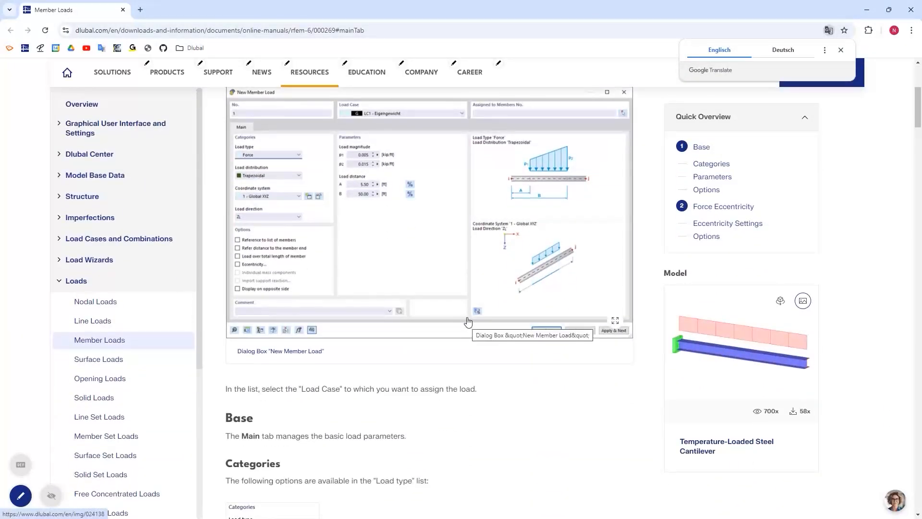
scroll(468, 320, "down", 9)
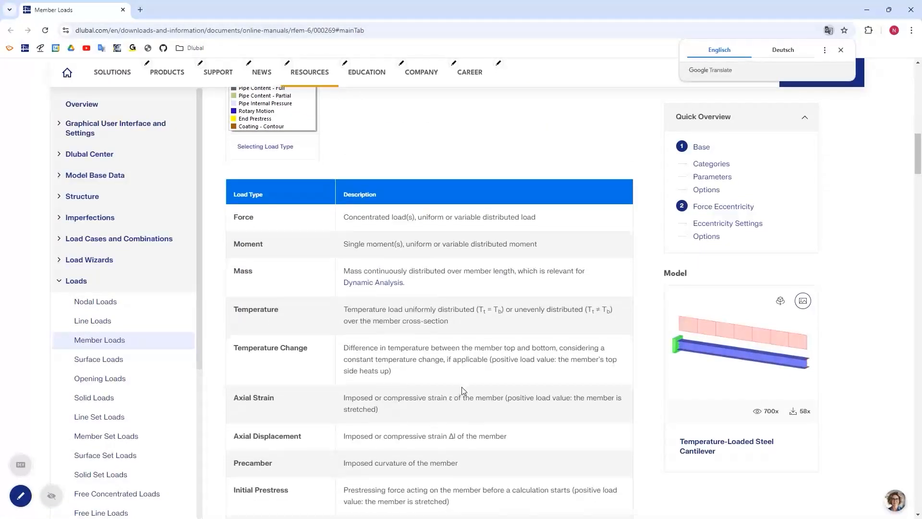
scroll(463, 388, "down", 3)
scroll(463, 388, "down", 3)
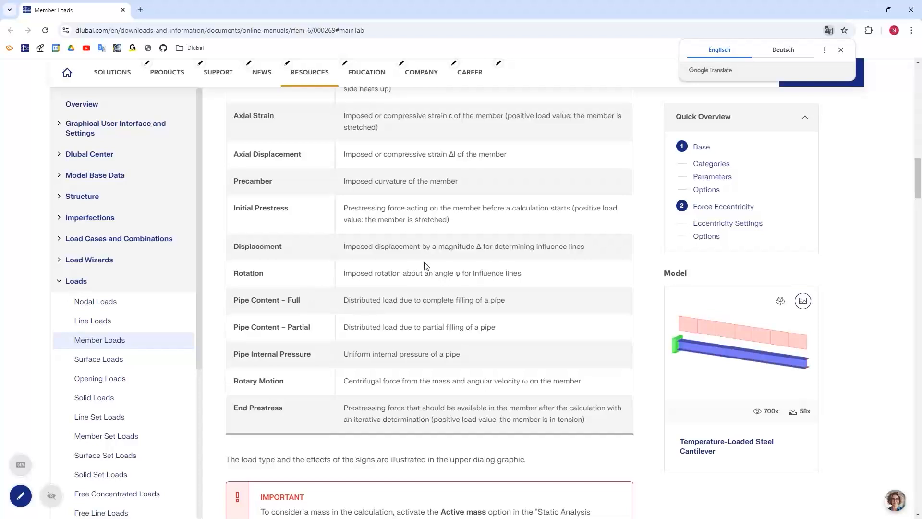
scroll(438, 264, "up", 15)
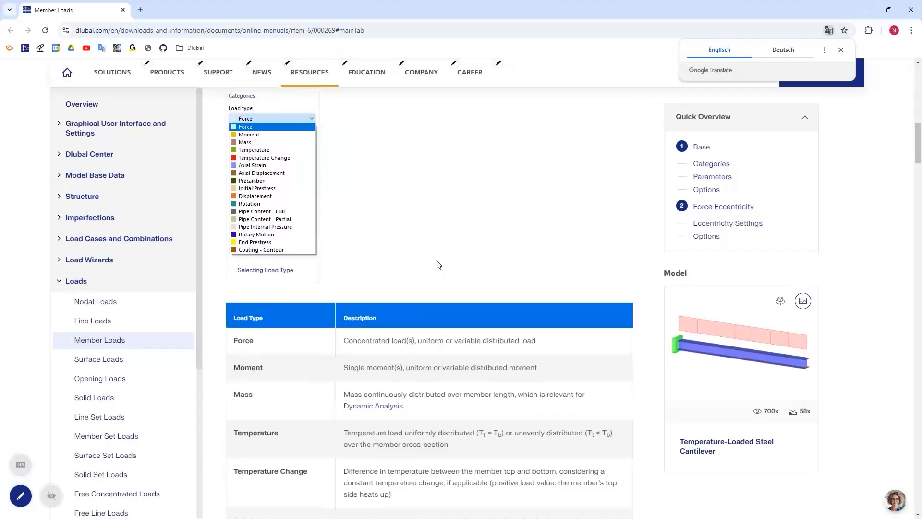
scroll(438, 264, "up", 3)
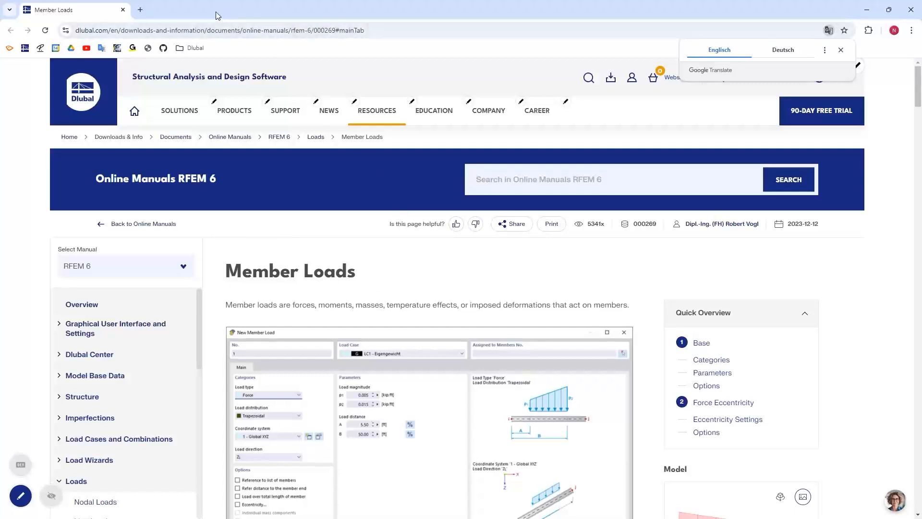
left_click(911, 13)
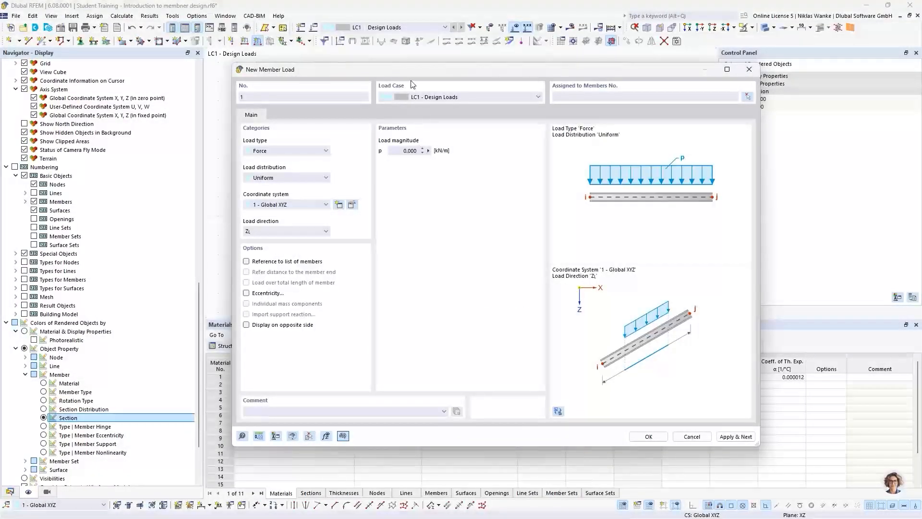
Create a uniform force member load of 15 kN/m in global Z on true length and assign it to the HEB 300 beam
left_click_drag(399, 70, 471, 66)
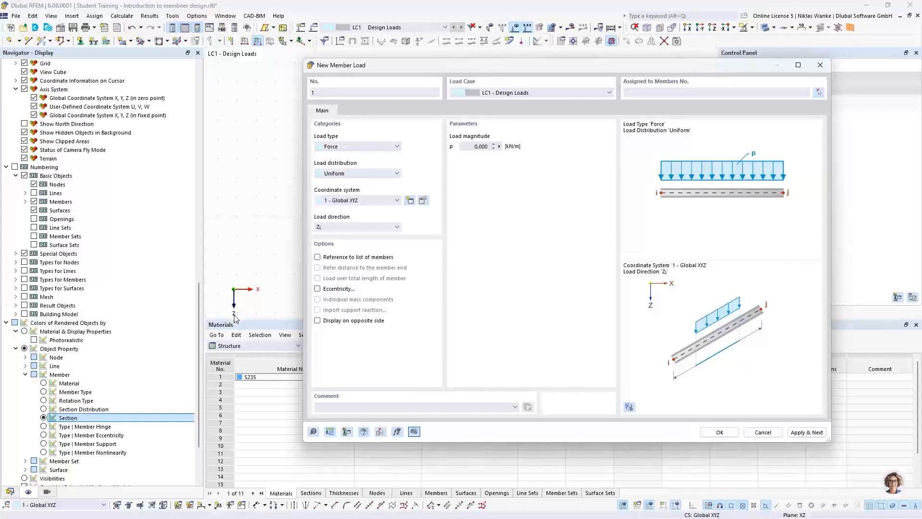
left_click(361, 229)
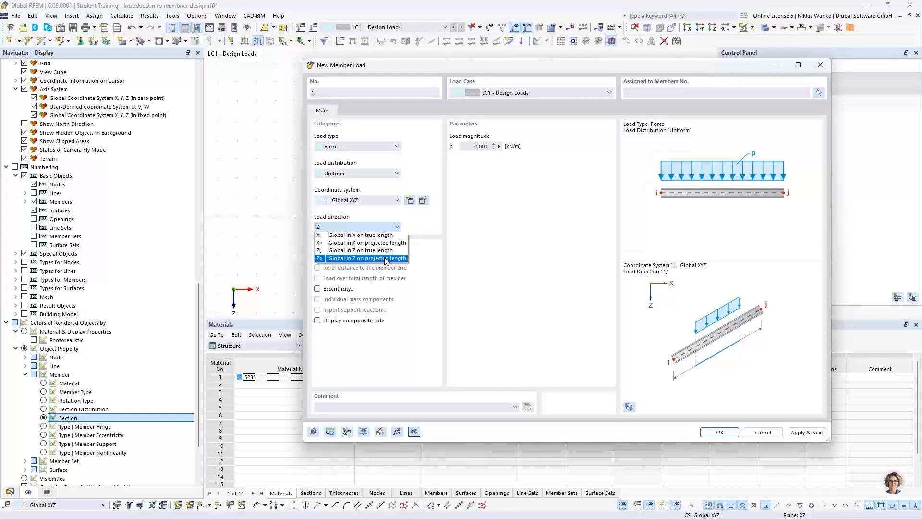
left_click_drag(561, 71, 477, 256)
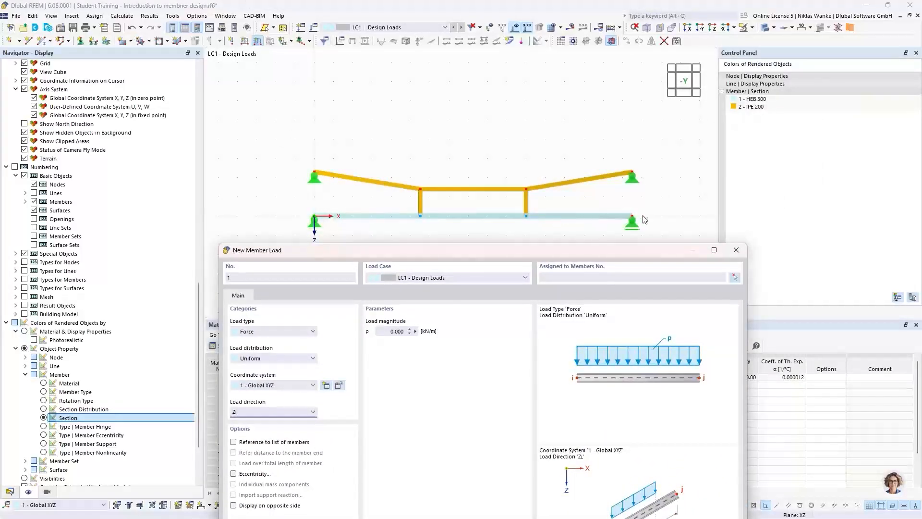
left_click_drag(390, 252, 391, 90)
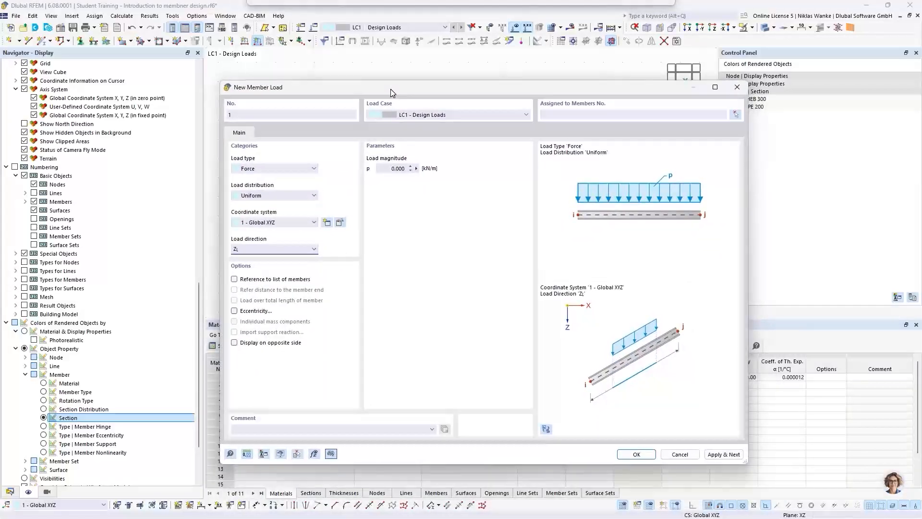
left_click(386, 168)
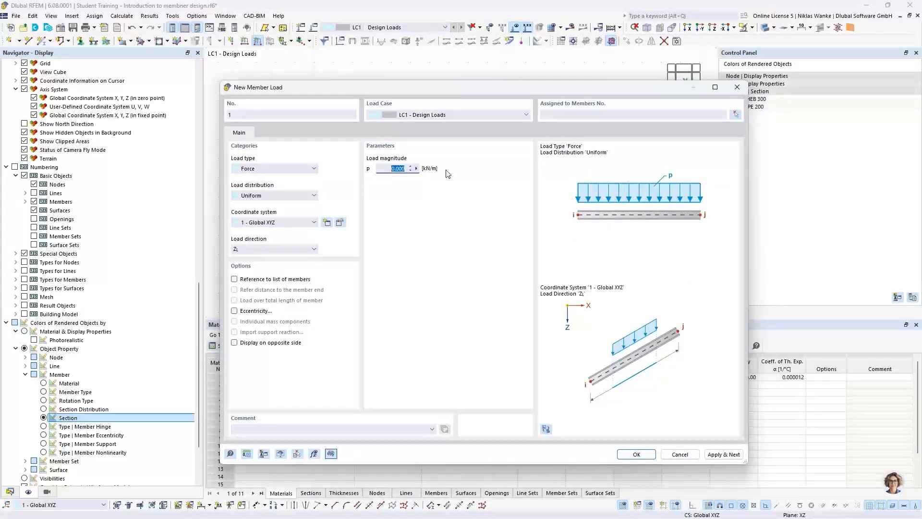
type("15")
left_click(735, 114)
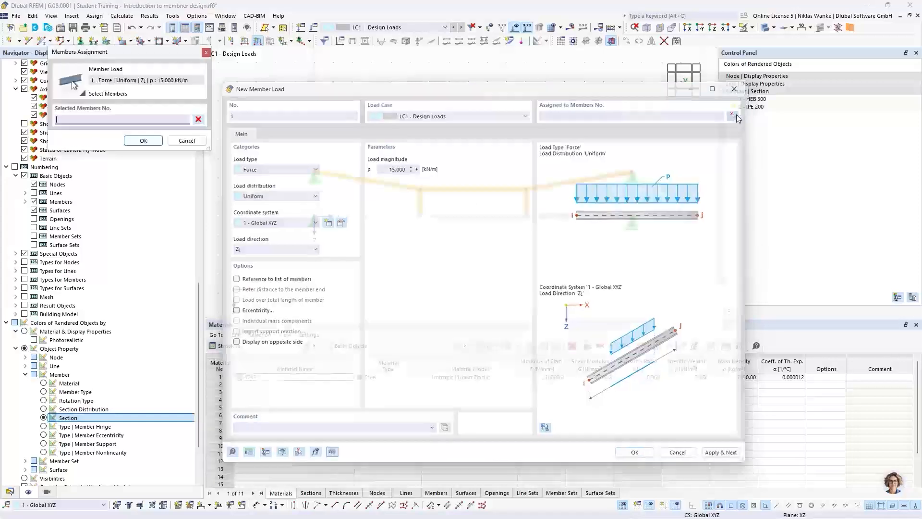
left_click(585, 217)
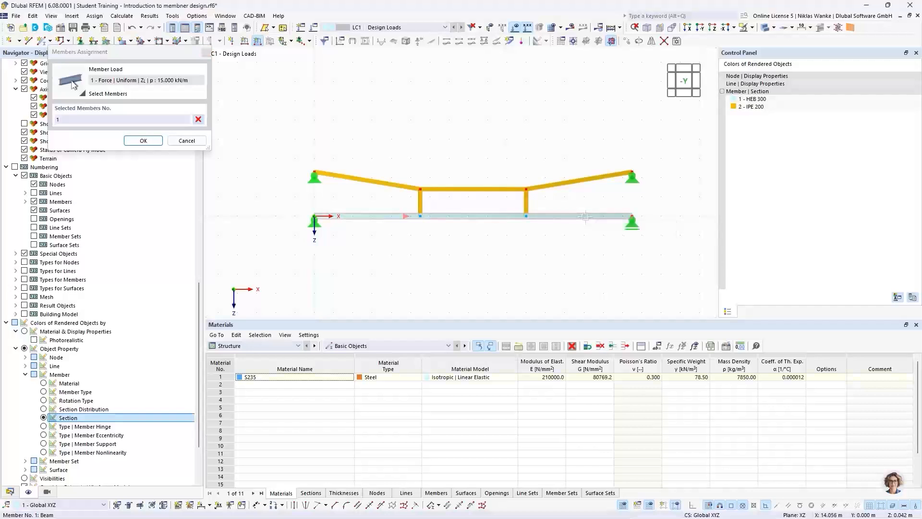
left_click(143, 140)
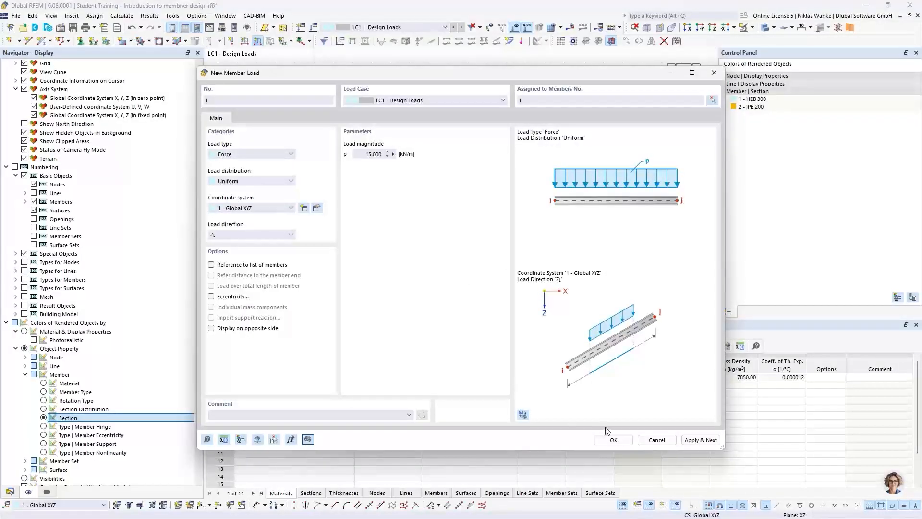
left_click(613, 440)
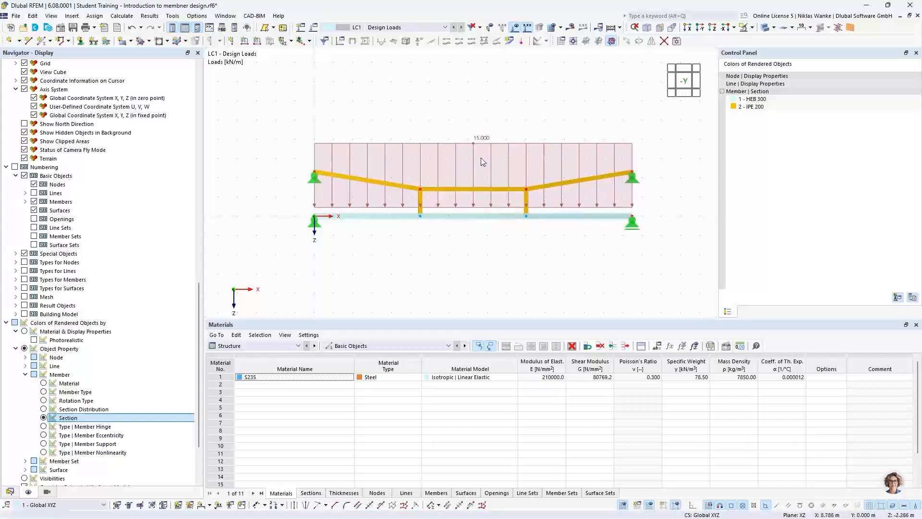
Reduce the display size of the member load in the model view
right_click(479, 140)
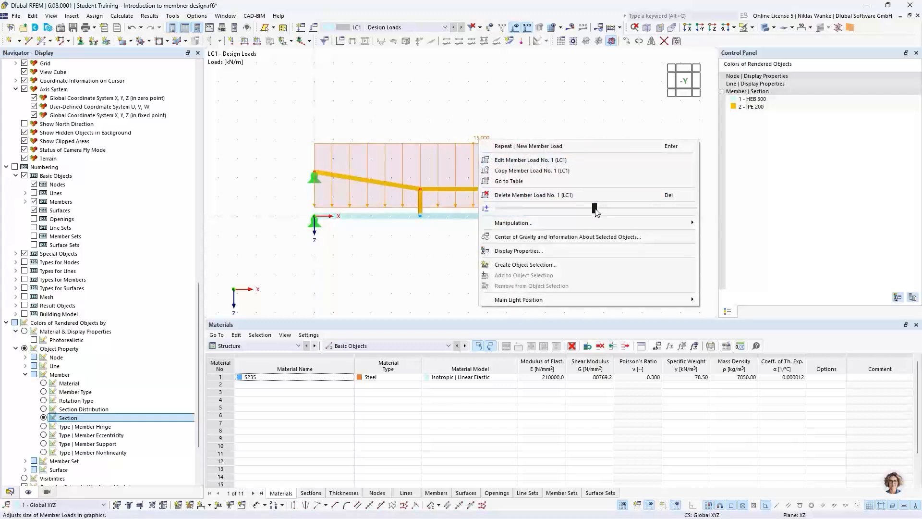
left_click_drag(596, 212, 503, 208)
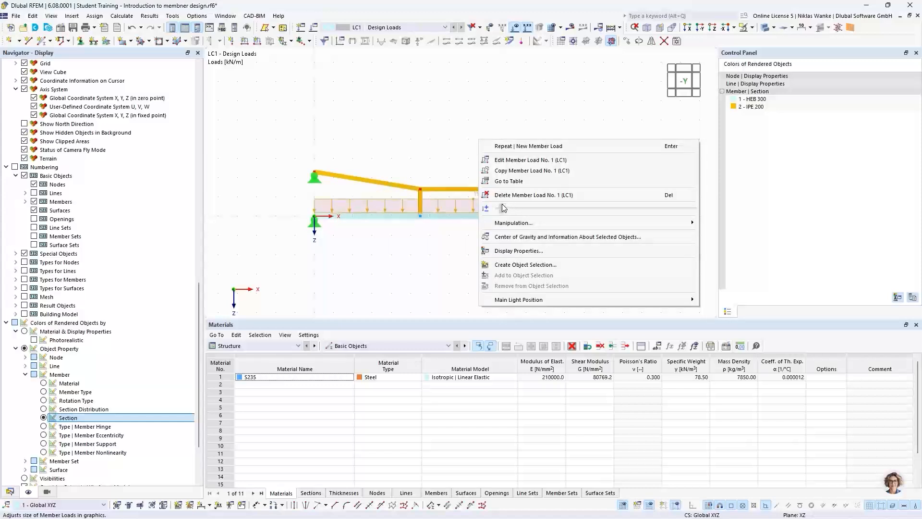
left_click(430, 254)
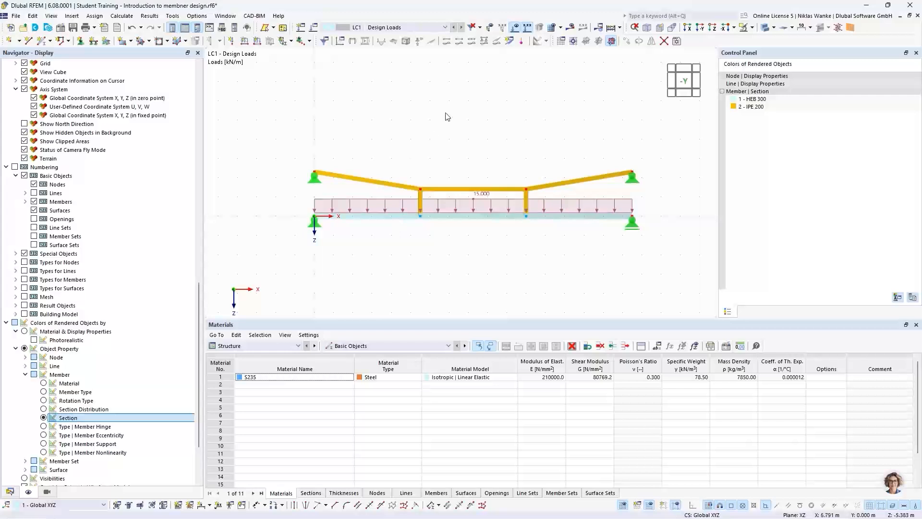
Calculate load case LC1 and show the static analysis results on the model
left_click_drag(283, 128, 659, 263)
left_click(651, 252)
left_click(571, 27)
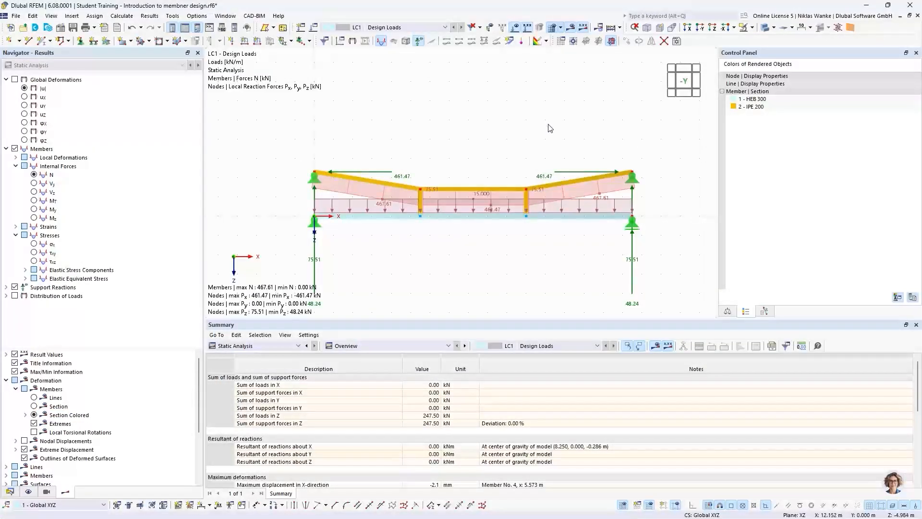
scroll(521, 166, "down", 1)
middle_click_drag(521, 166, 528, 154)
scroll(494, 165, "up", 1)
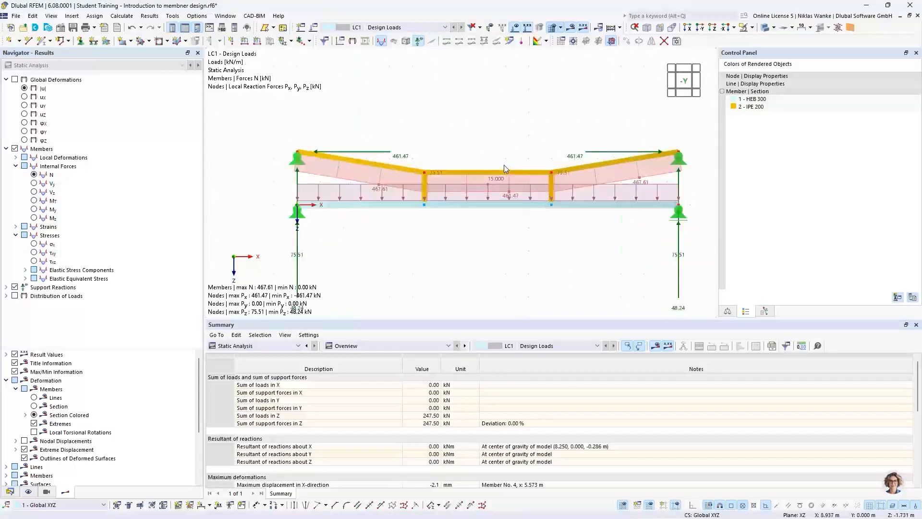
Switch the model display to wireframe and hide the loads in the results view
left_click(773, 29)
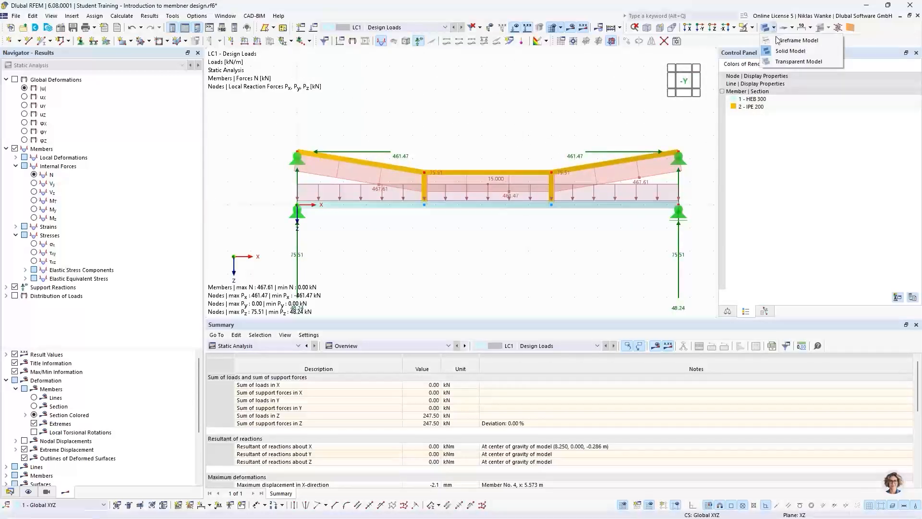
left_click(778, 39)
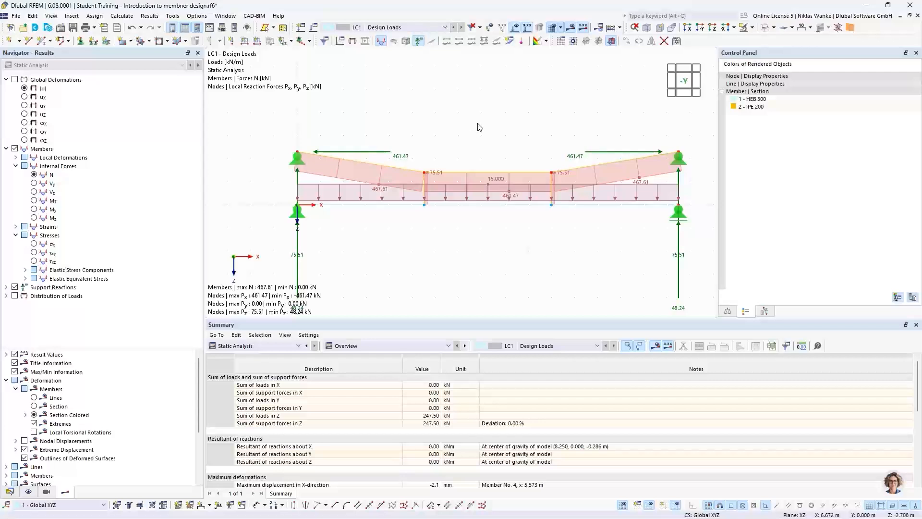
left_click(514, 30)
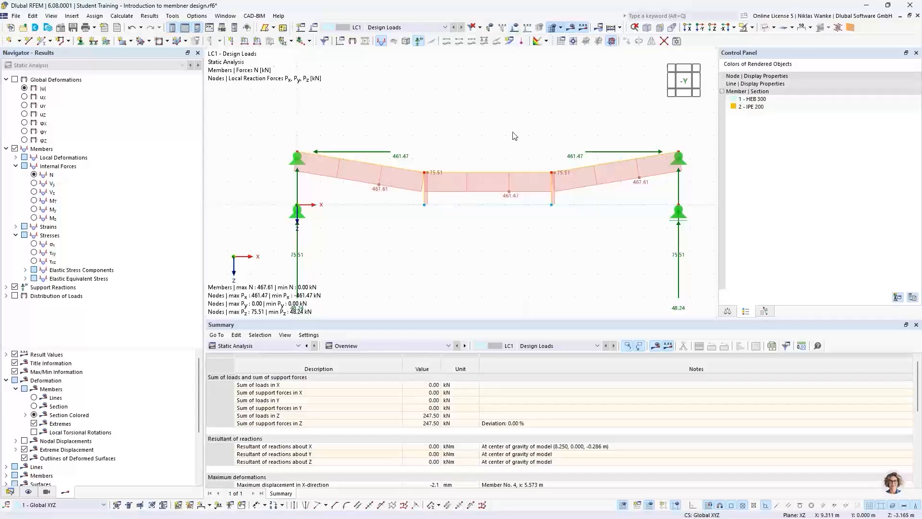
scroll(517, 138, "down", 2)
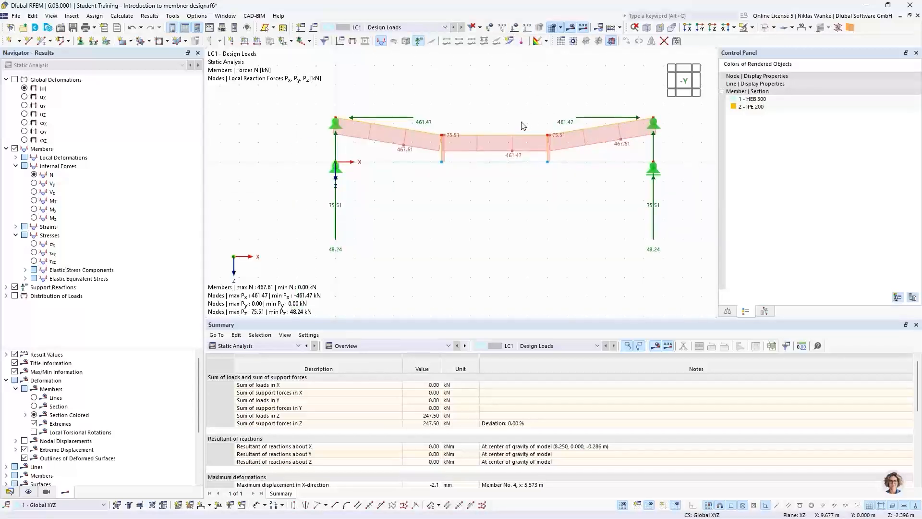
scroll(526, 126, "up", 1)
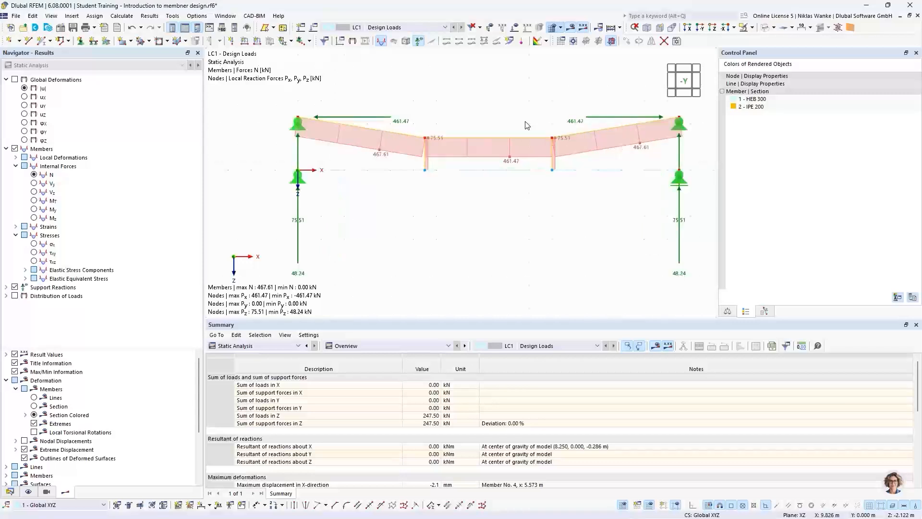
Display the global deformations |u| for LC1 and examine the deflected shape of the beam and truss
left_click(25, 89)
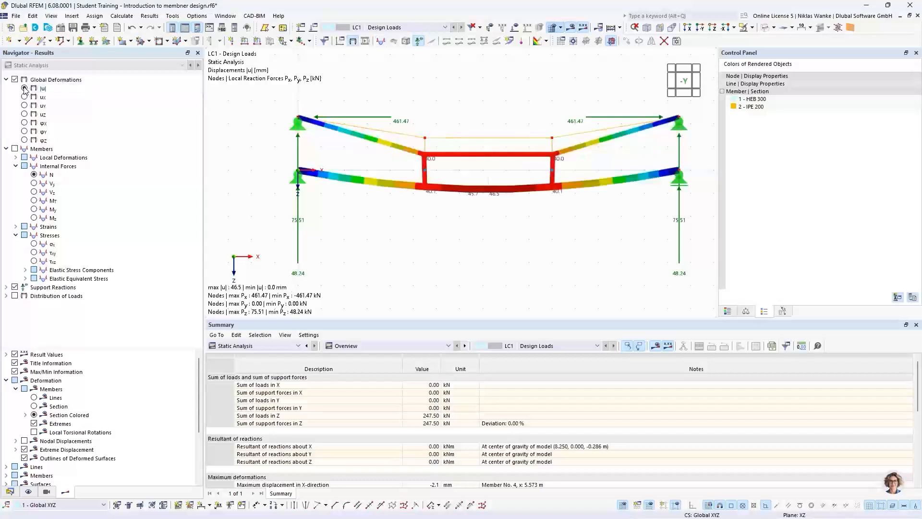
scroll(524, 221, "up", 1)
scroll(486, 218, "down", 2)
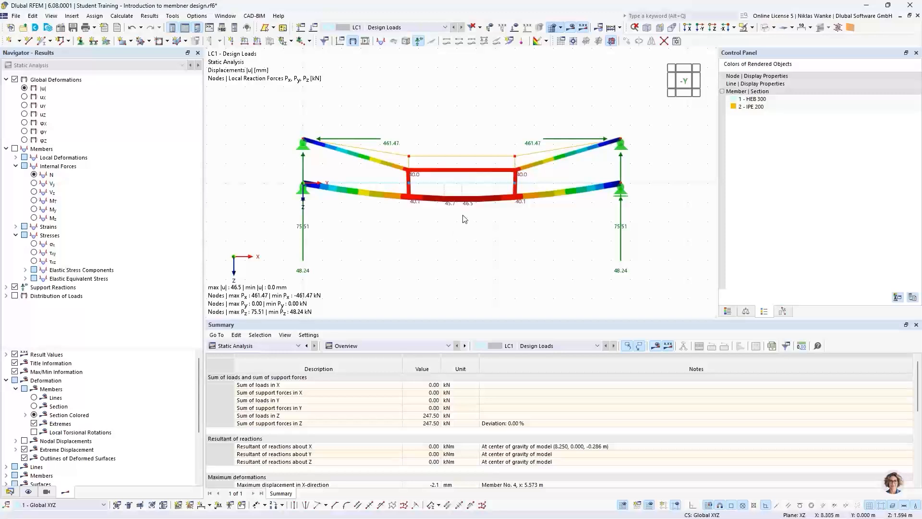
scroll(463, 206, "up", 2)
middle_click_drag(465, 181, 471, 196)
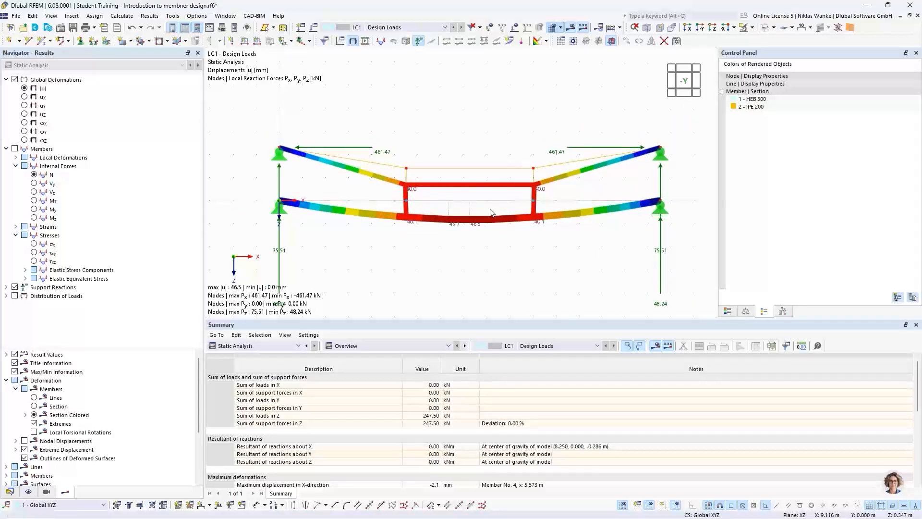
scroll(492, 212, "up", 1)
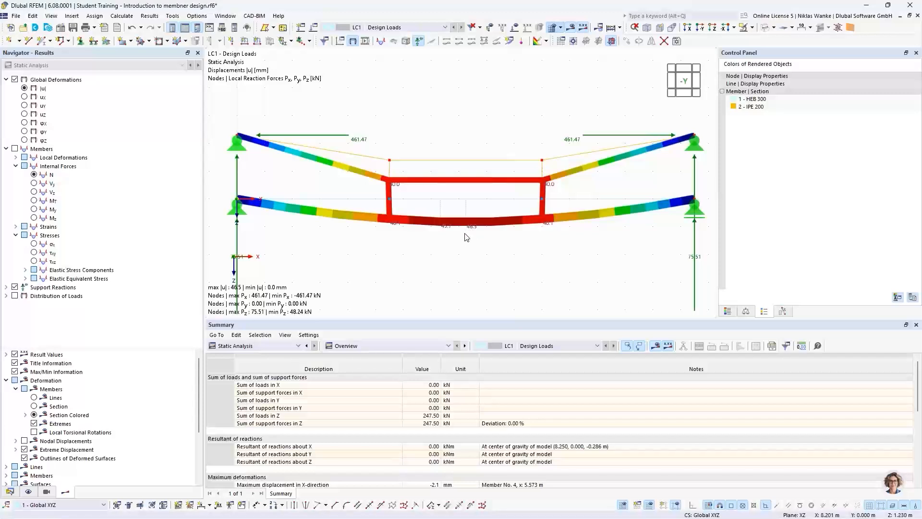
middle_click_drag(342, 289, 275, 287)
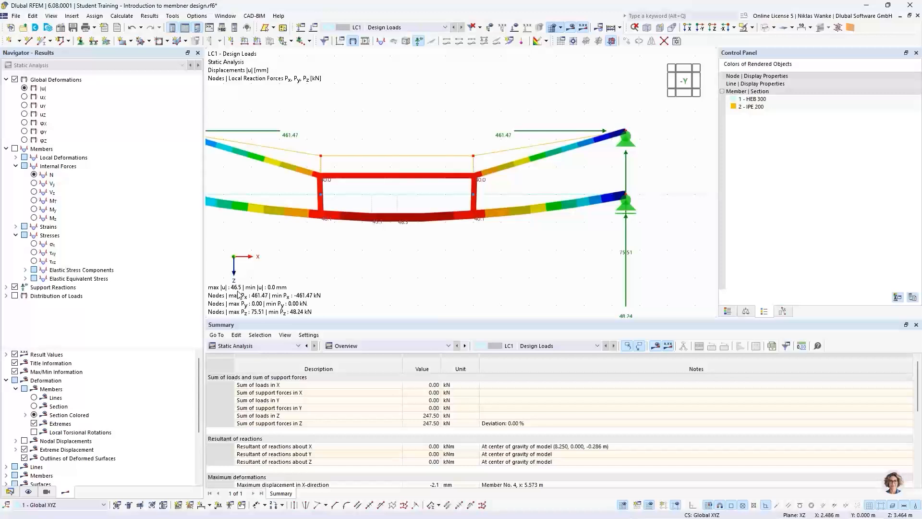
scroll(417, 249, "down", 1)
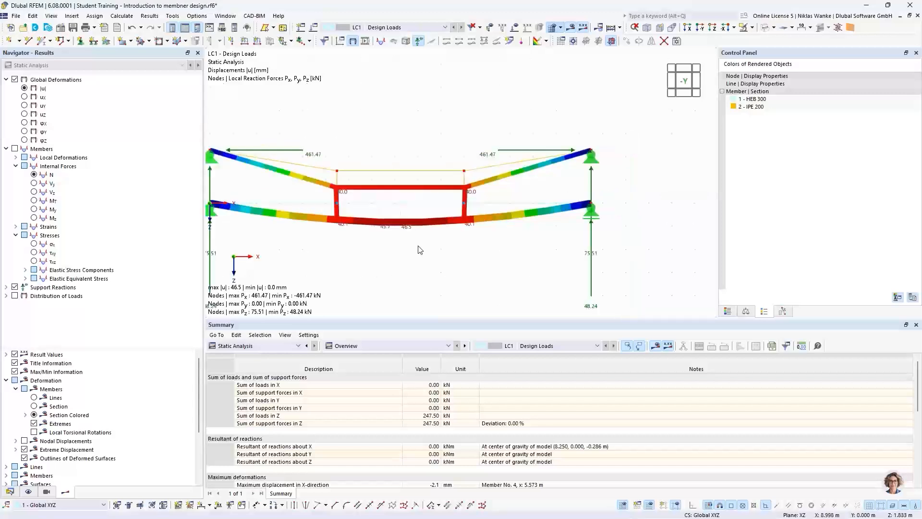
middle_click_drag(417, 249, 469, 214)
scroll(502, 229, "down", 1)
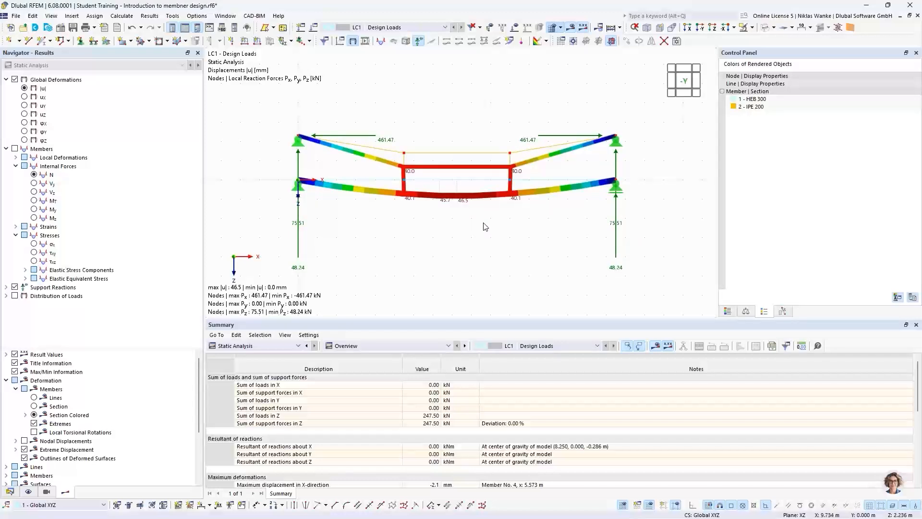
Display the member axial forces N and examine them along the truss together with the support reactions
left_click(34, 175)
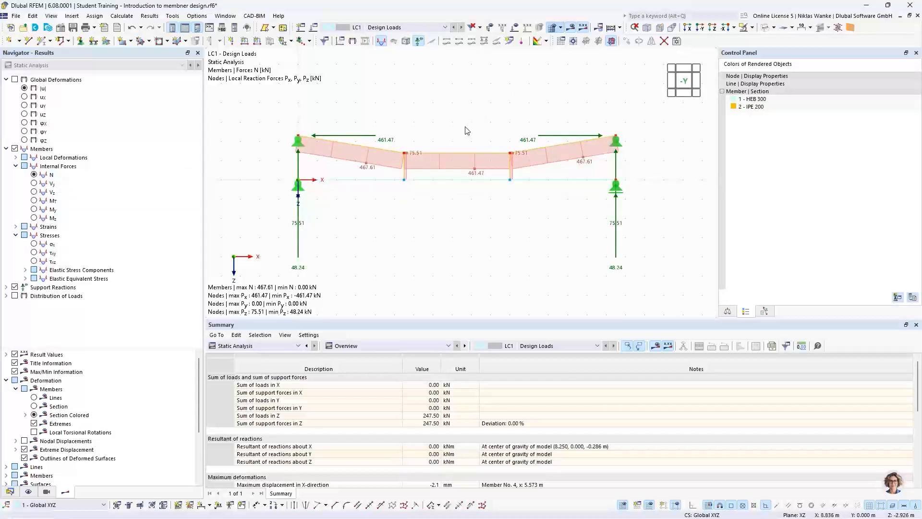
scroll(465, 131, "up", 4)
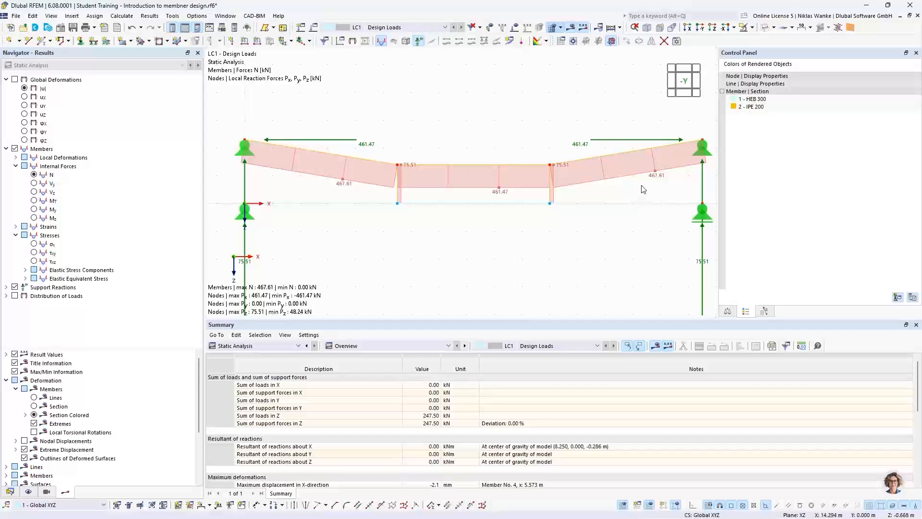
middle_click_drag(642, 186, 632, 191)
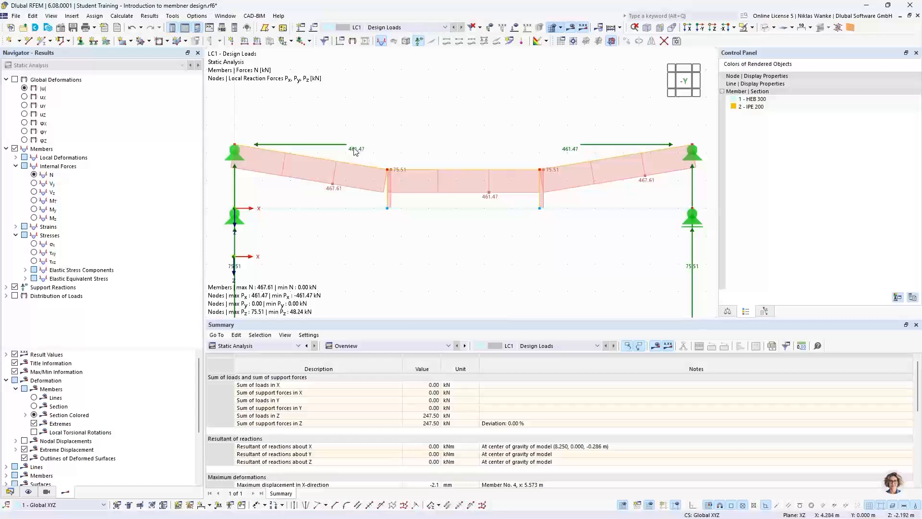
Display the member shear forces Vz for LC1 and examine the diagram along the whole beam
scroll(521, 137, "down", 2)
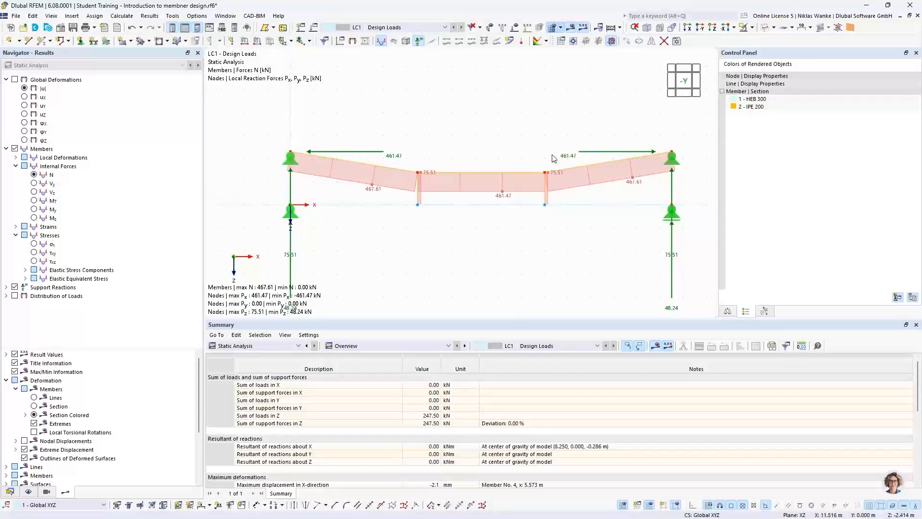
scroll(521, 149, "down", 1)
mouse_move(520, 148)
middle_mouse_down()
mouse_move(527, 122)
mouse_move(522, 138)
middle_mouse_up()
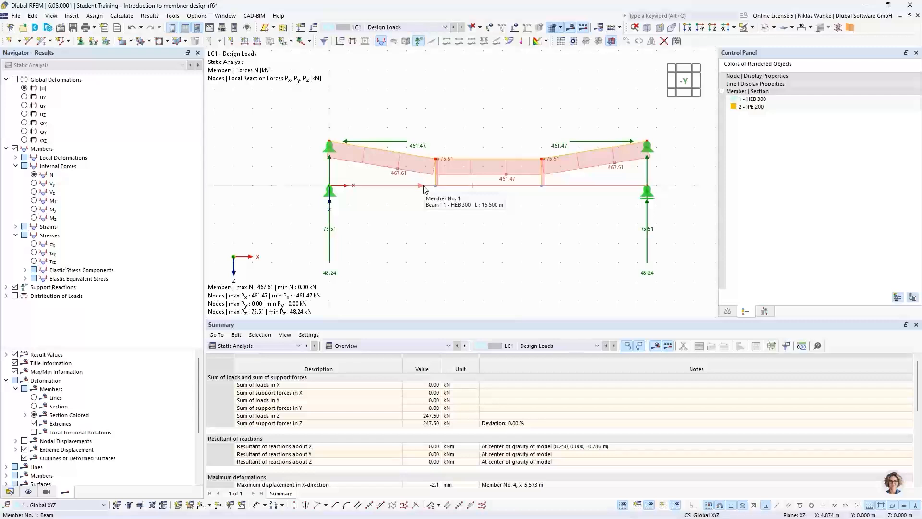
left_click(35, 192)
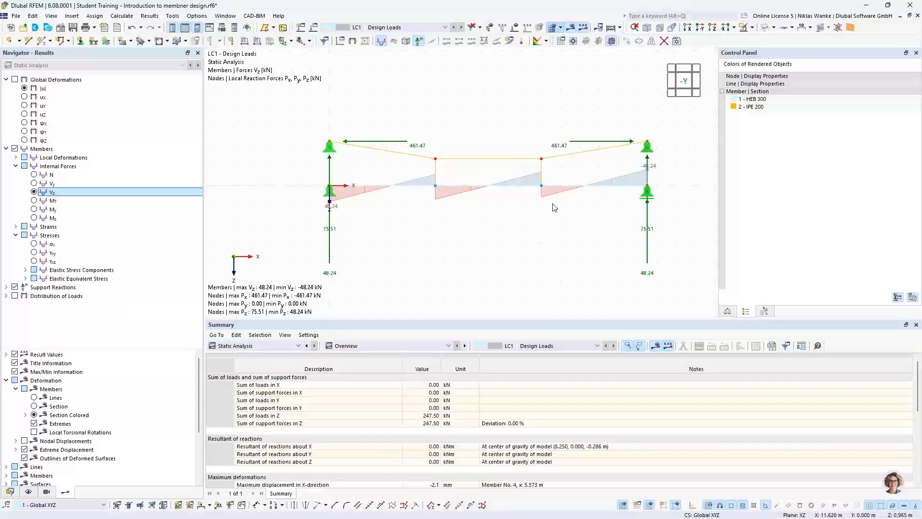
scroll(452, 201, "up", 1)
scroll(449, 197, "up", 1)
scroll(450, 198, "down", 1)
middle_click_drag(450, 198, 415, 203)
scroll(414, 204, "down", 1)
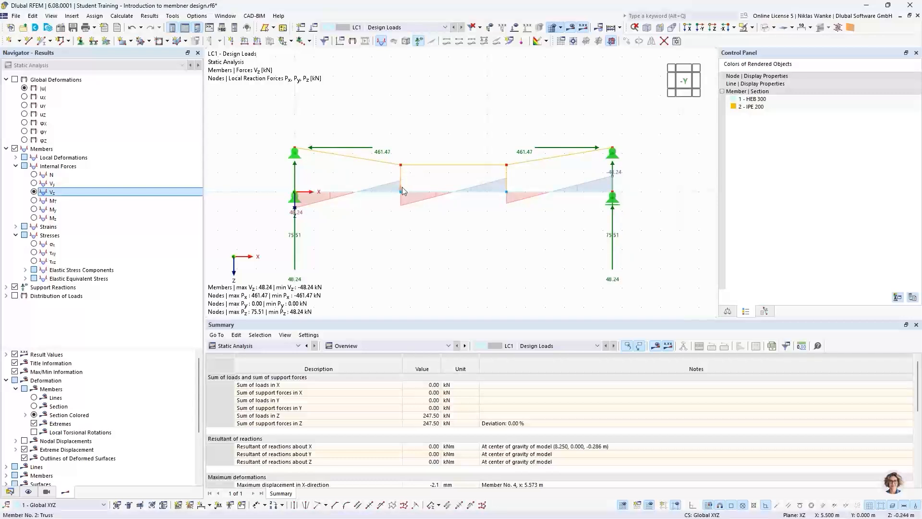
Examine the Vz diagram closely where the left vertical truss member meets the beam, and compare it with the remaining spans
scroll(402, 186, "up", 5)
middle_click_drag(397, 240, 557, 227)
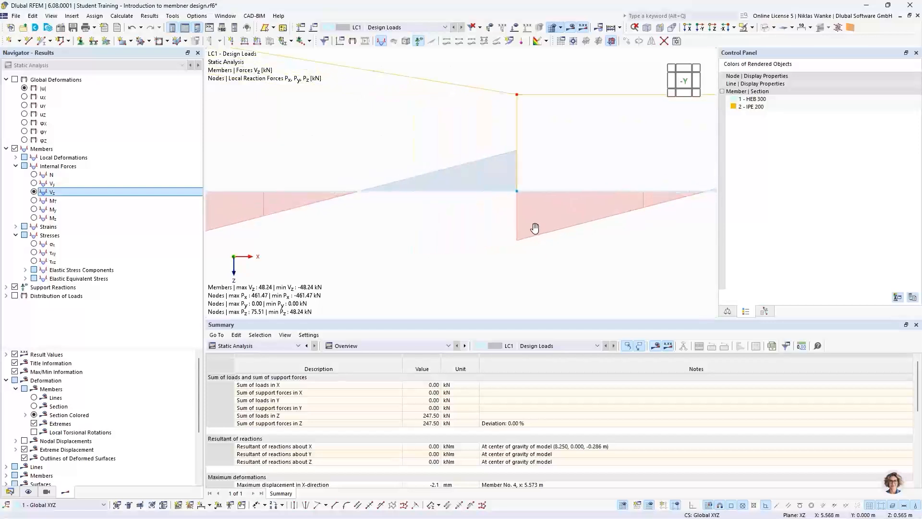
scroll(539, 232, "down", 1)
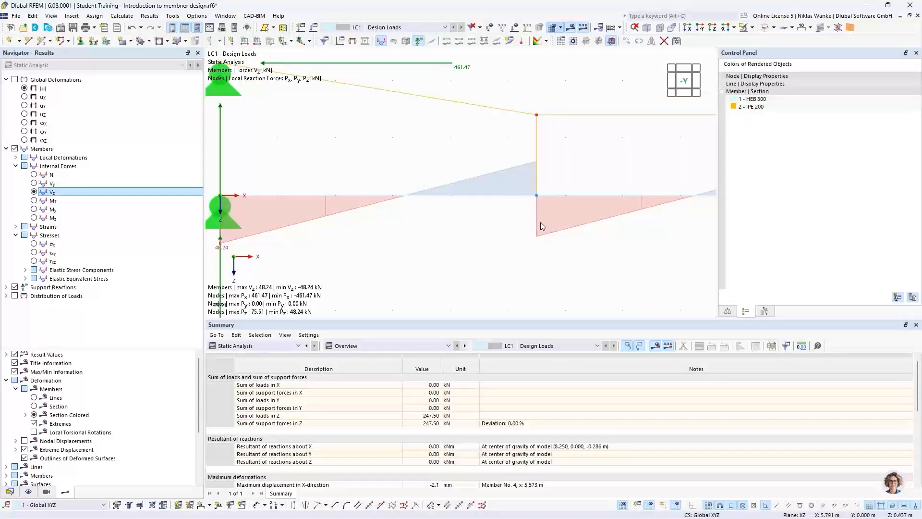
scroll(484, 236, "down", 4)
middle_click_drag(482, 235, 372, 228)
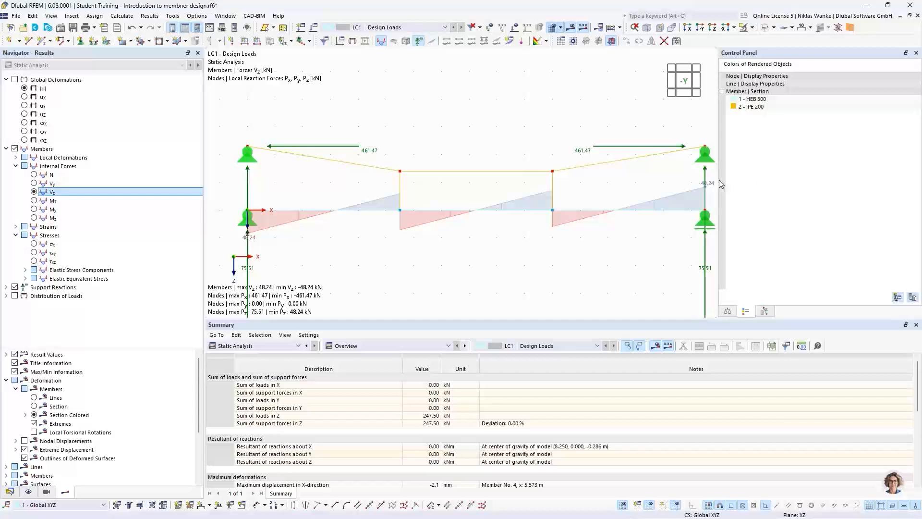
scroll(539, 226, "down", 1)
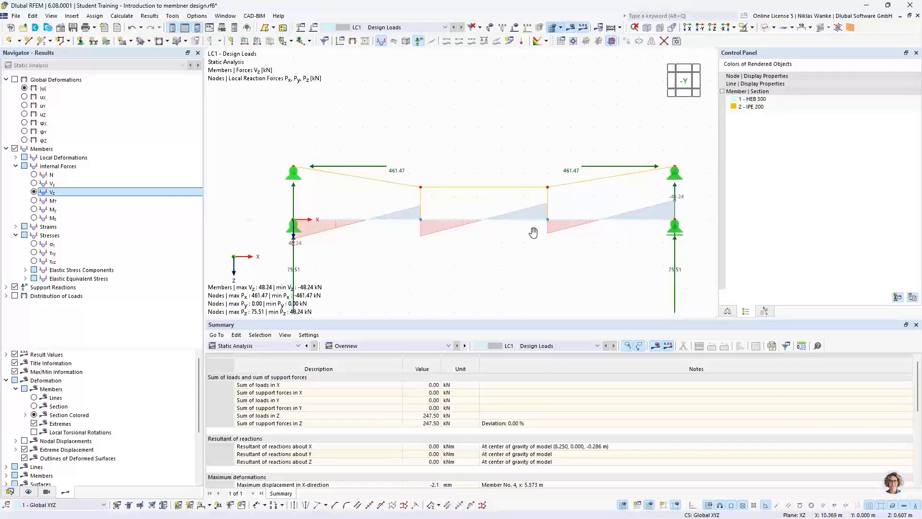
scroll(531, 231, "down", 1)
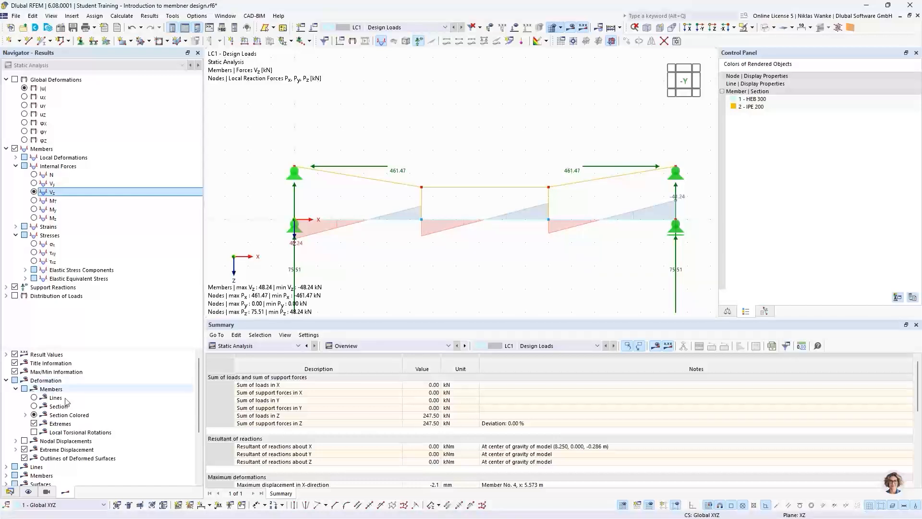
Turn on all values for the member result diagrams and examine the Vz values at the left vertical member's connection
scroll(74, 406, "down", 2)
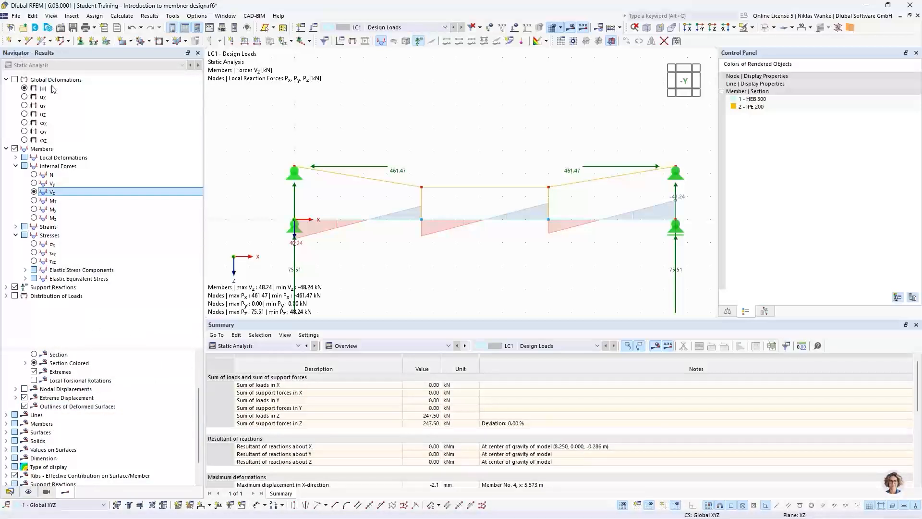
left_click(6, 423)
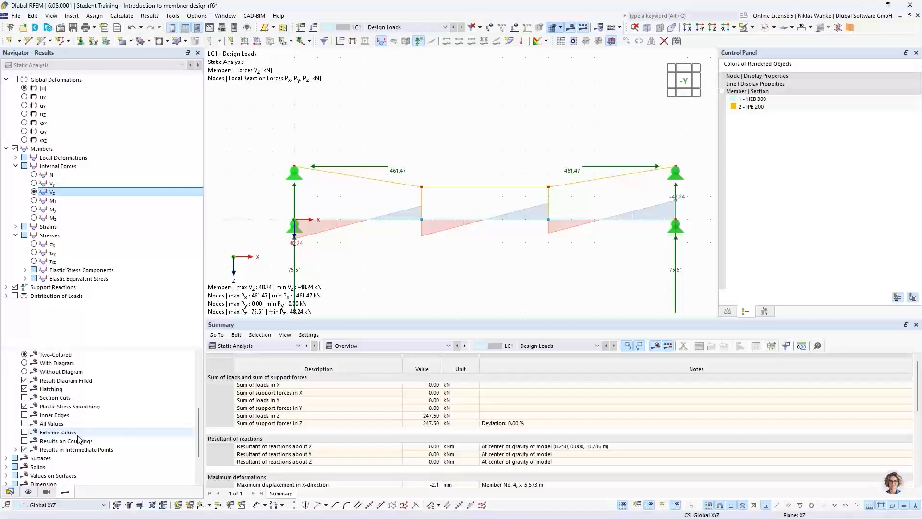
left_click(25, 423)
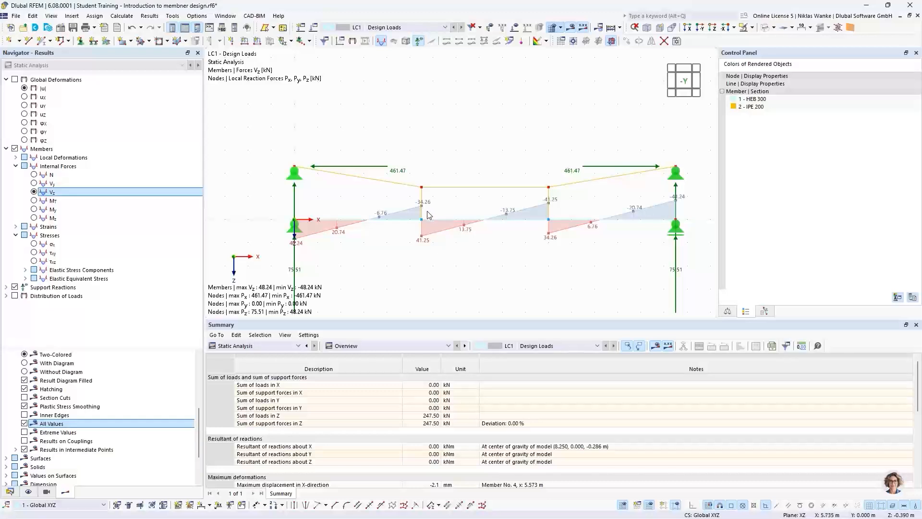
scroll(429, 218, "up", 3)
scroll(428, 217, "up", 2)
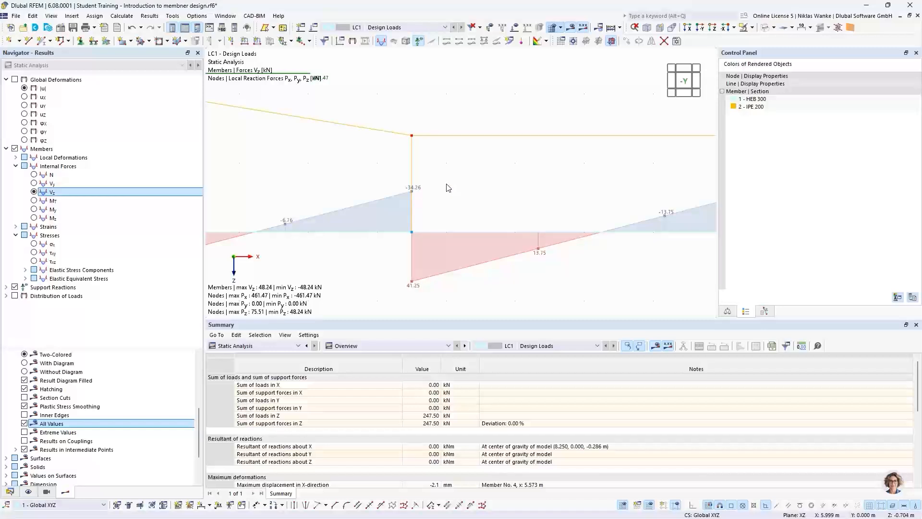
scroll(444, 190, "down", 2)
middle_click_drag(442, 192, 389, 207)
scroll(442, 212, "down", 1)
scroll(418, 206, "down", 2)
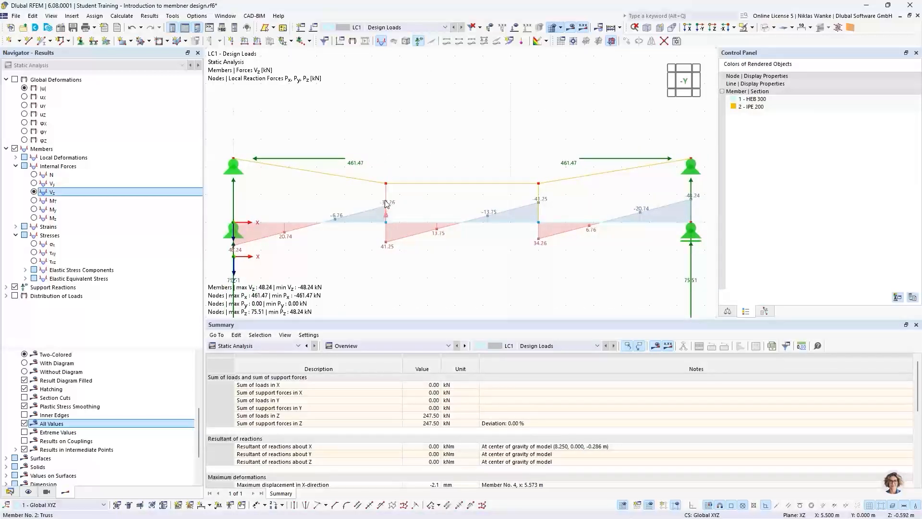
Display the member axial forces N again and examine the values at the left vertical member and along the truss
left_click(36, 175)
scroll(408, 224, "up", 5)
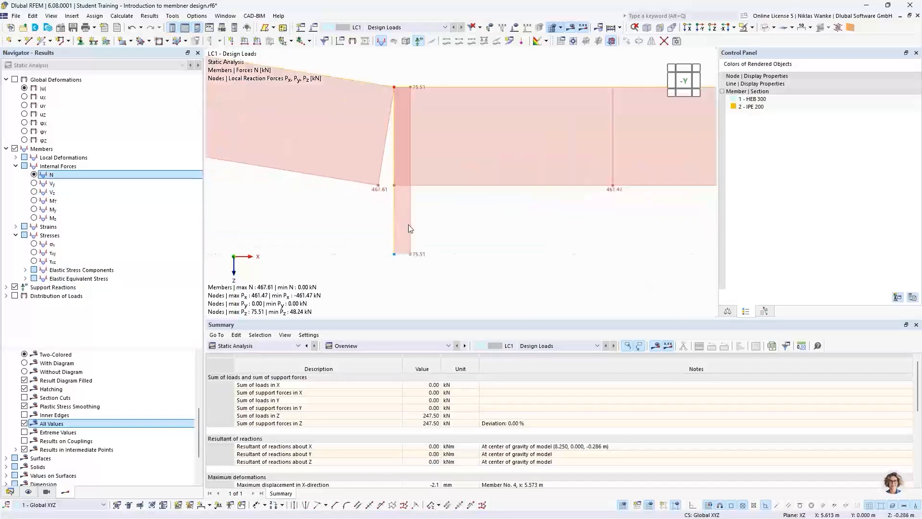
scroll(413, 259, "up", 2)
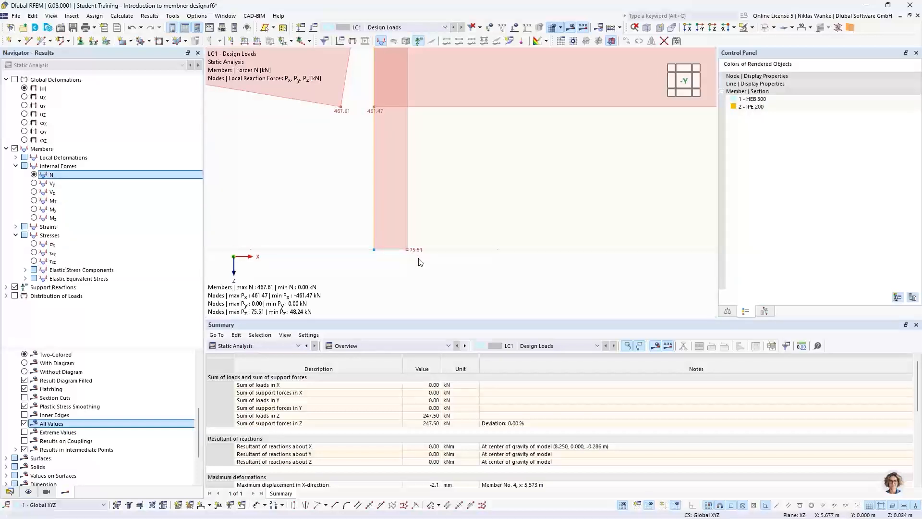
scroll(422, 194, "down", 6)
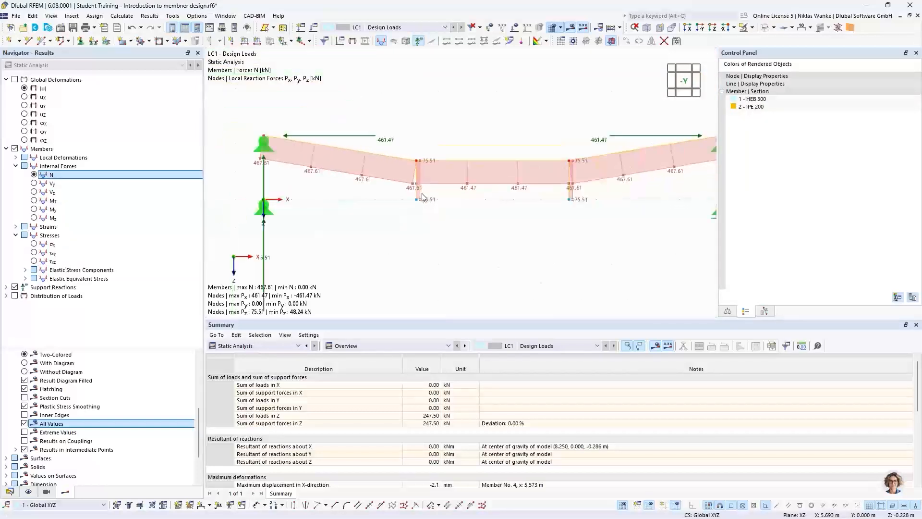
middle_click_drag(422, 194, 394, 197)
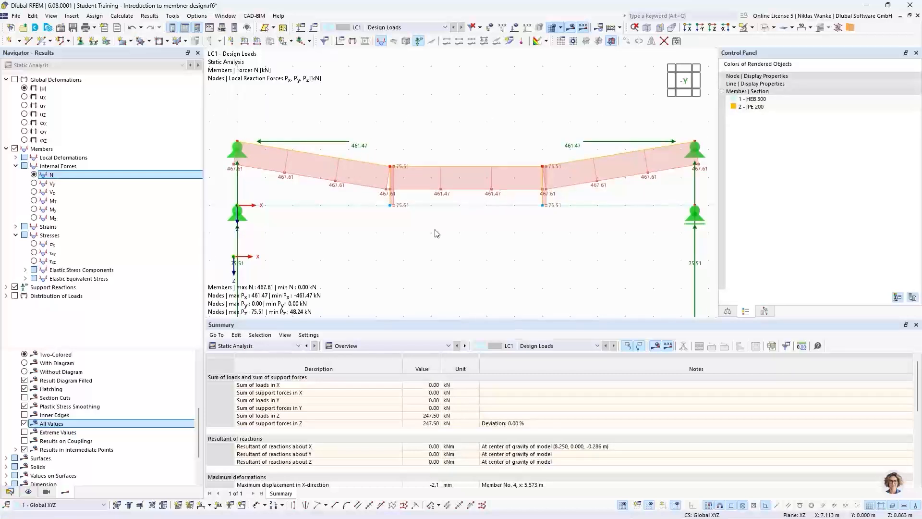
scroll(435, 229, "down", 1)
mouse_move(436, 229)
middle_mouse_down()
mouse_move(430, 222)
mouse_move(440, 220)
middle_mouse_up()
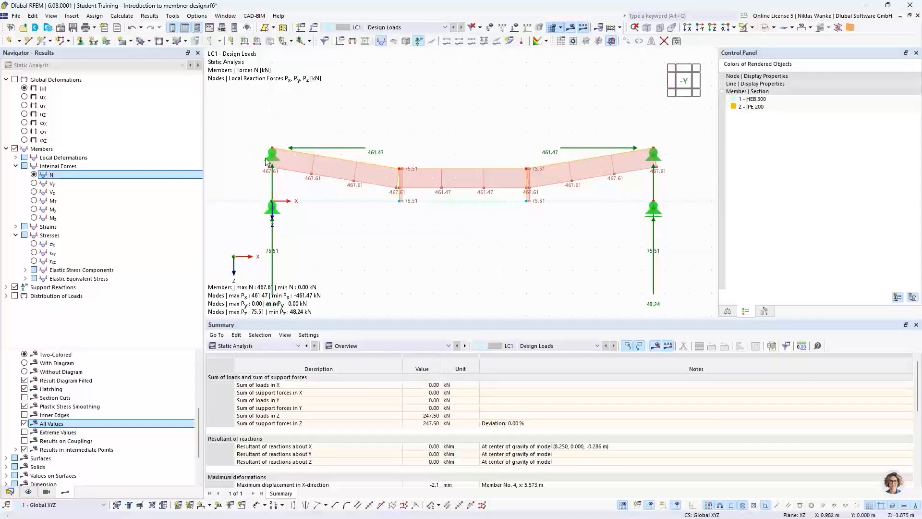
Open the result diagrams for the HEB 300 beam, member 1, and compare their extent with the beam in the model
right_click(474, 204)
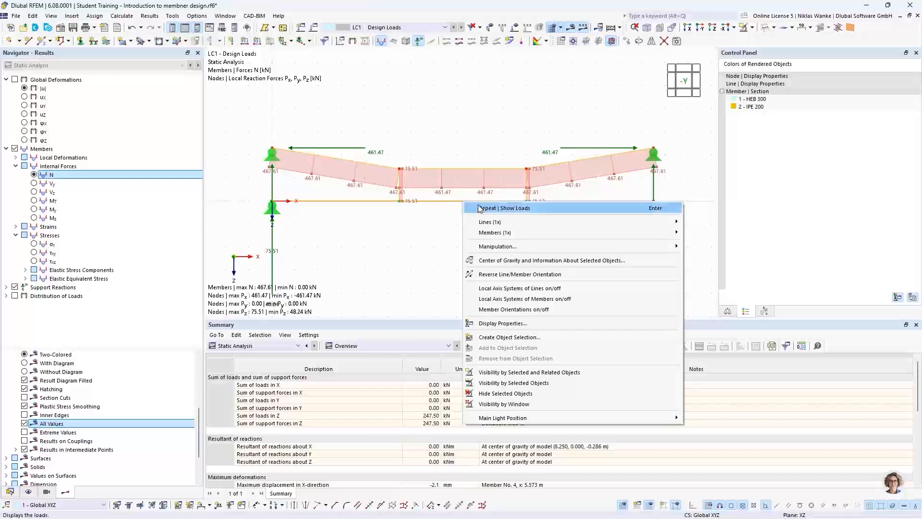
mouse_move(492, 234)
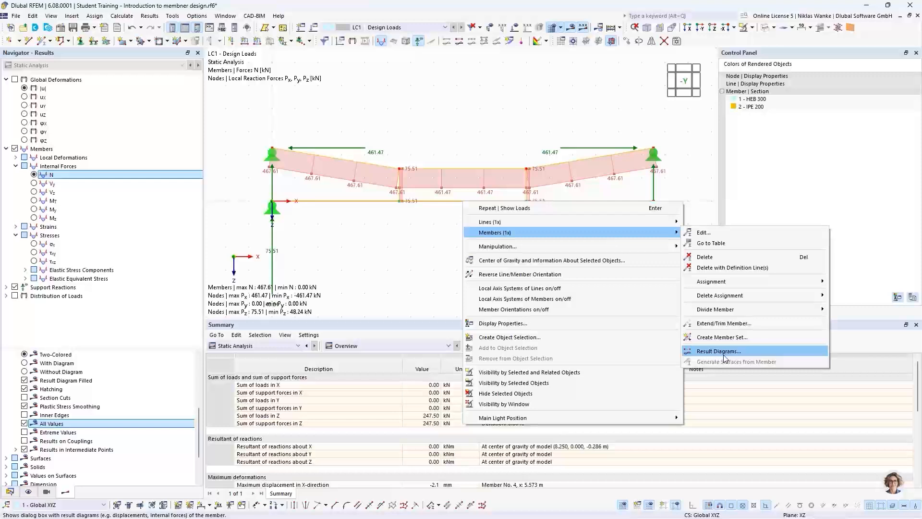
left_click(766, 351)
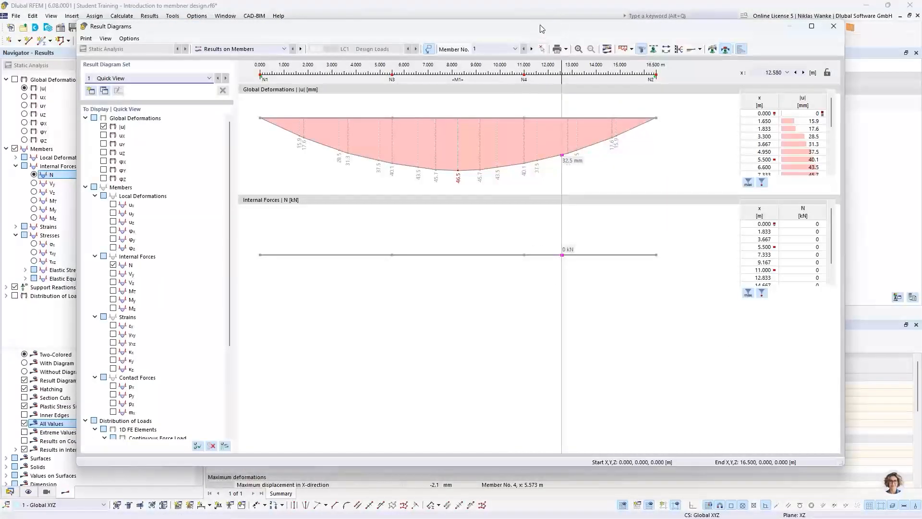
left_click_drag(538, 30, 570, 44)
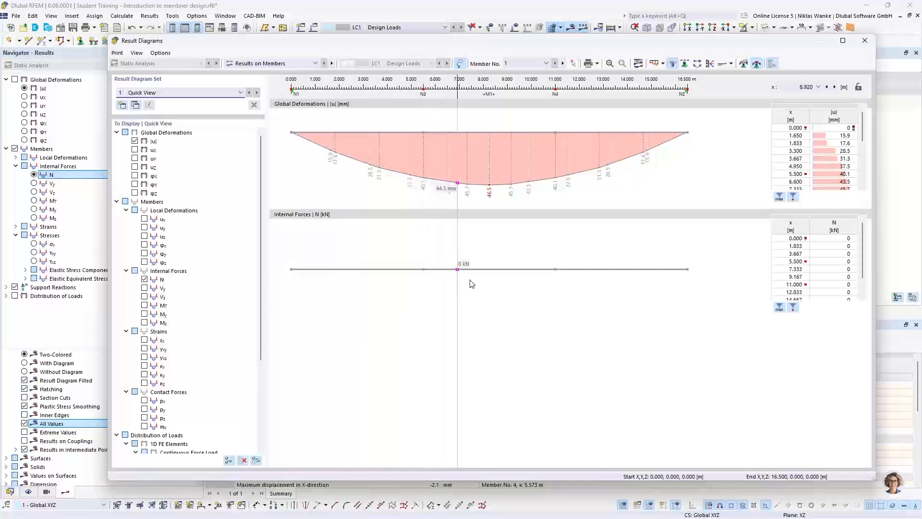
left_click_drag(643, 42, 620, 303)
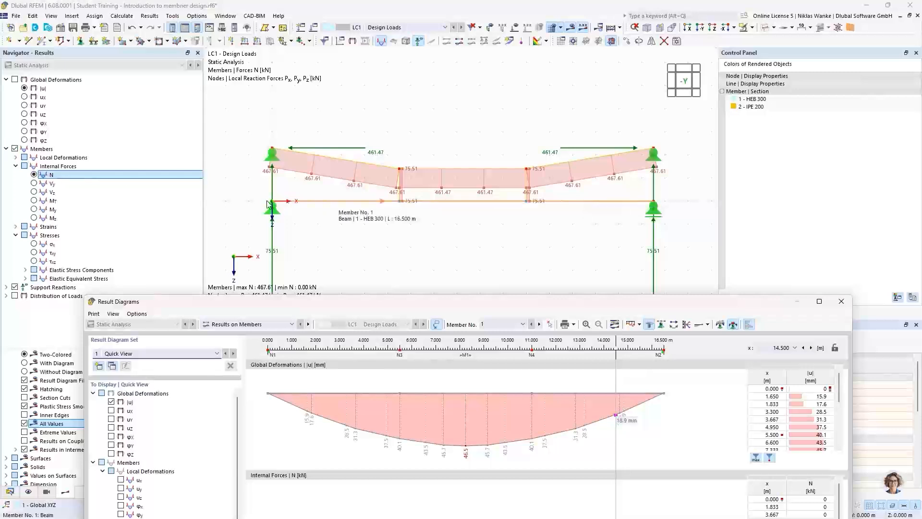
left_click_drag(560, 304, 573, 43)
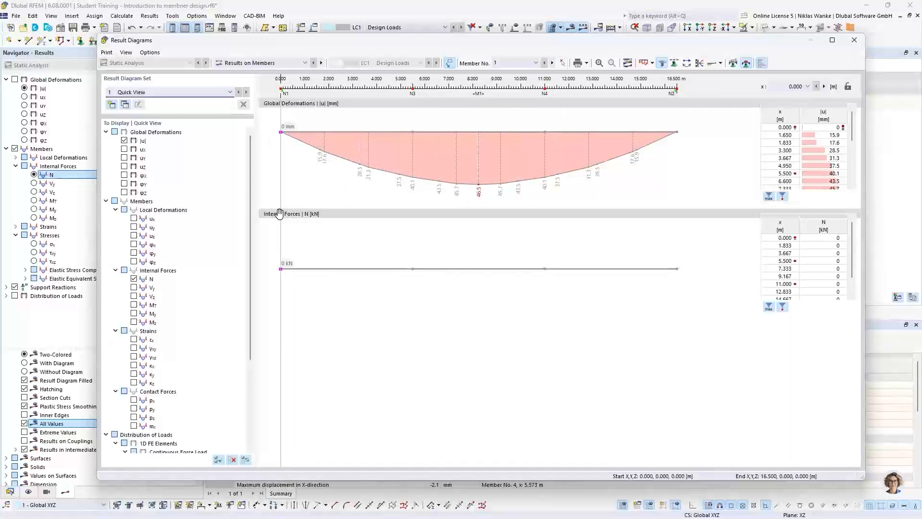
Show Vz and My instead of N in the result diagrams of member 1 and compare them with the model
left_click(133, 279)
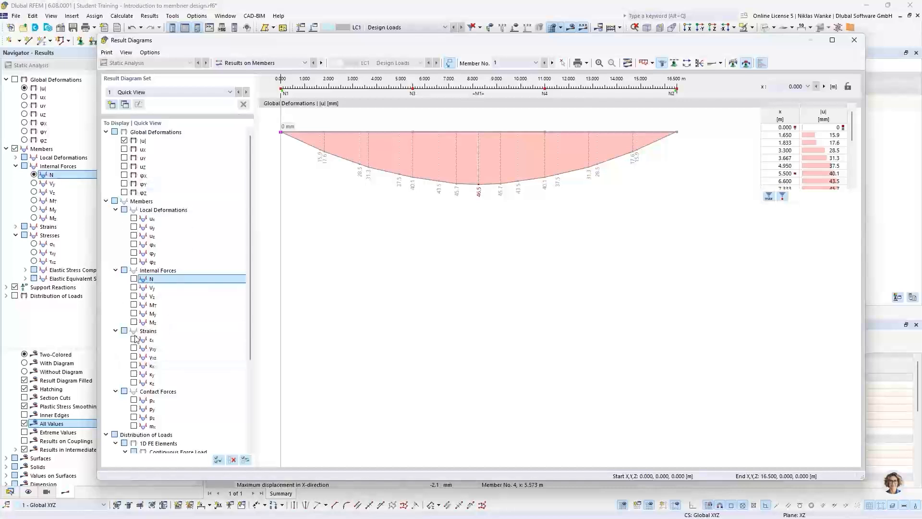
left_click(133, 297)
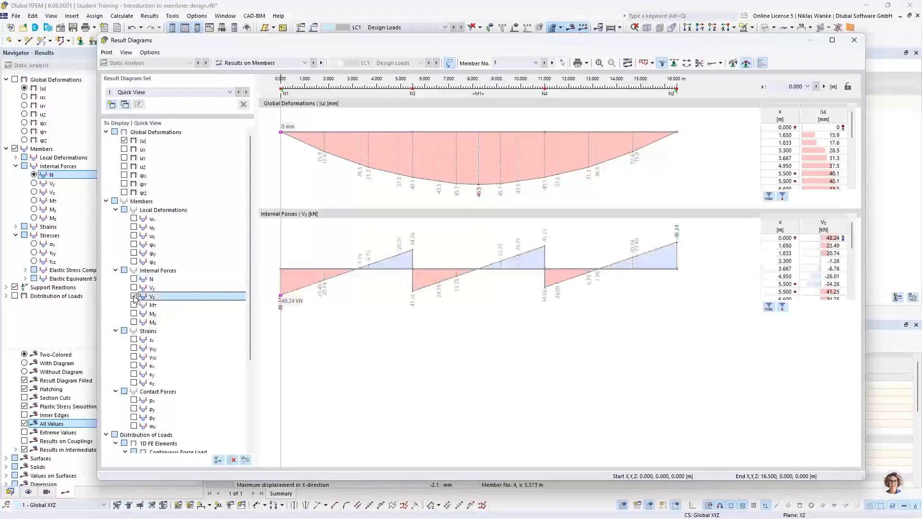
left_click(134, 314)
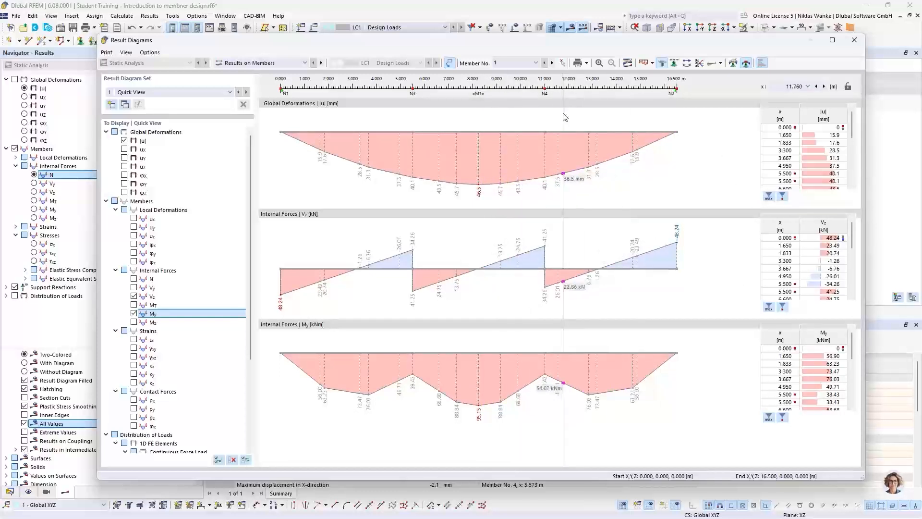
left_click_drag(515, 43, 479, 402)
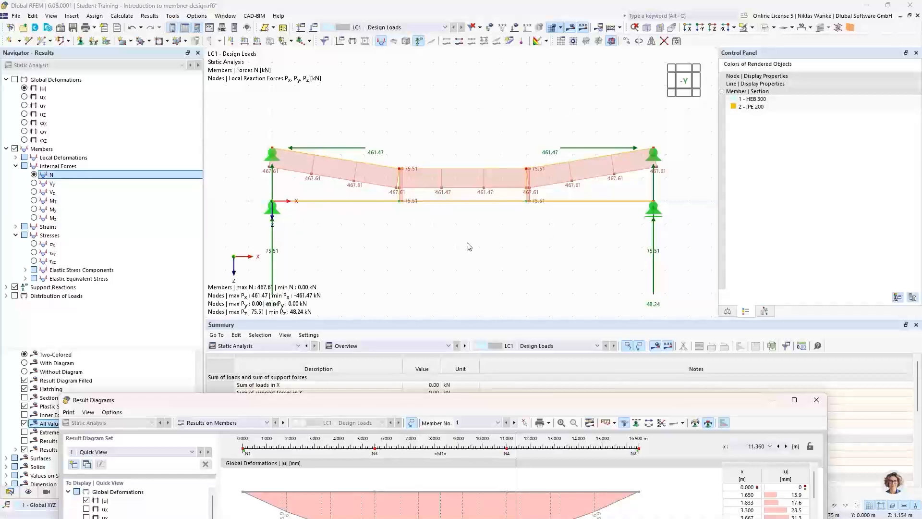
left_click_drag(492, 400, 515, 39)
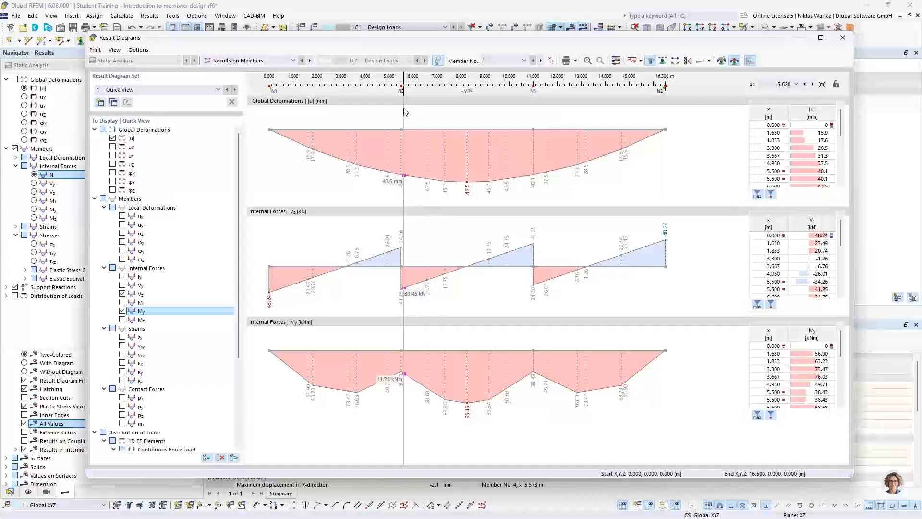
Try out a smooth range about 1.345 m long near the start of member 1's result diagrams and delete it
right_click(429, 91)
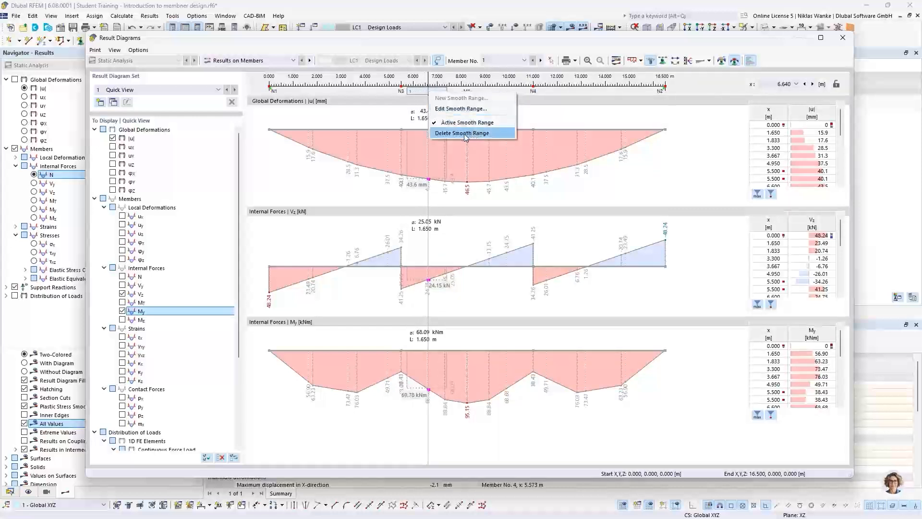
left_click(527, 99)
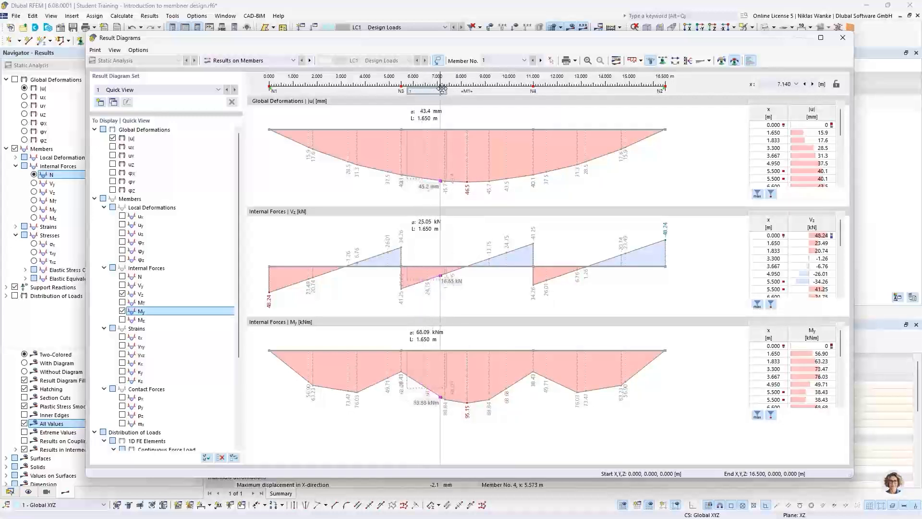
left_click_drag(447, 91, 367, 92)
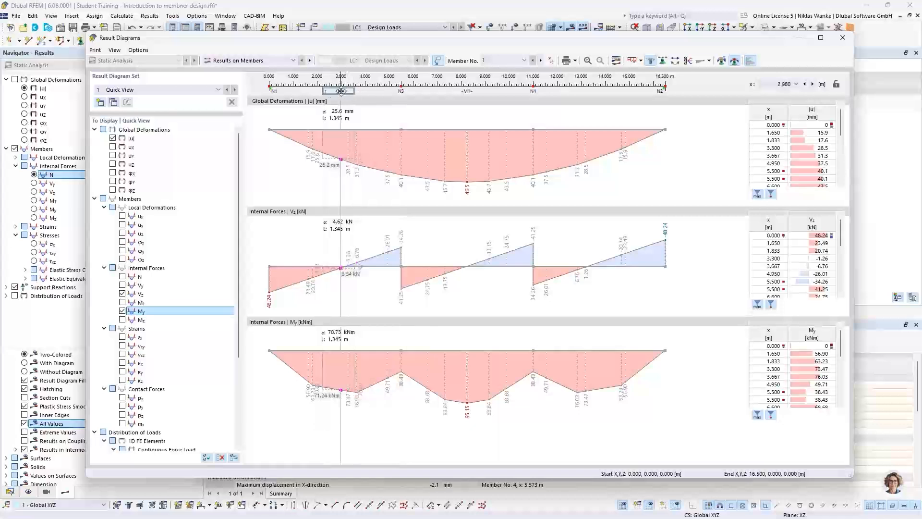
right_click(342, 92)
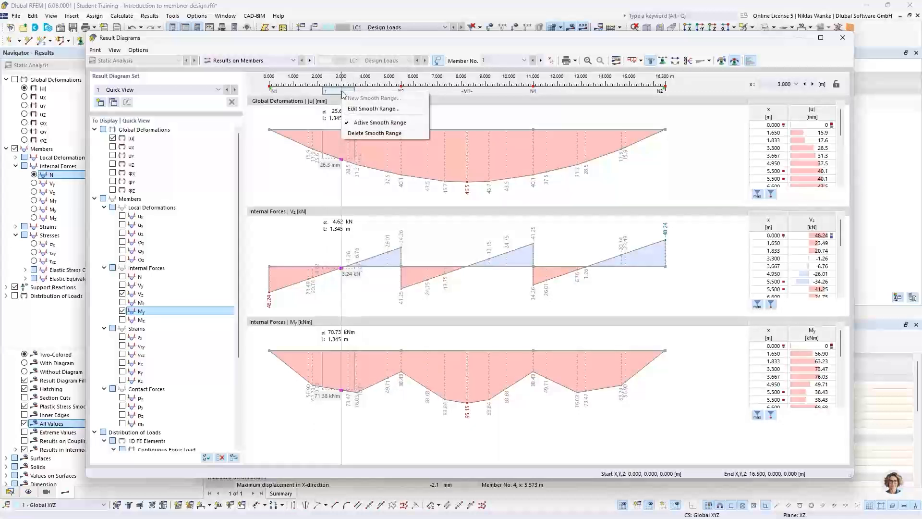
left_click(363, 133)
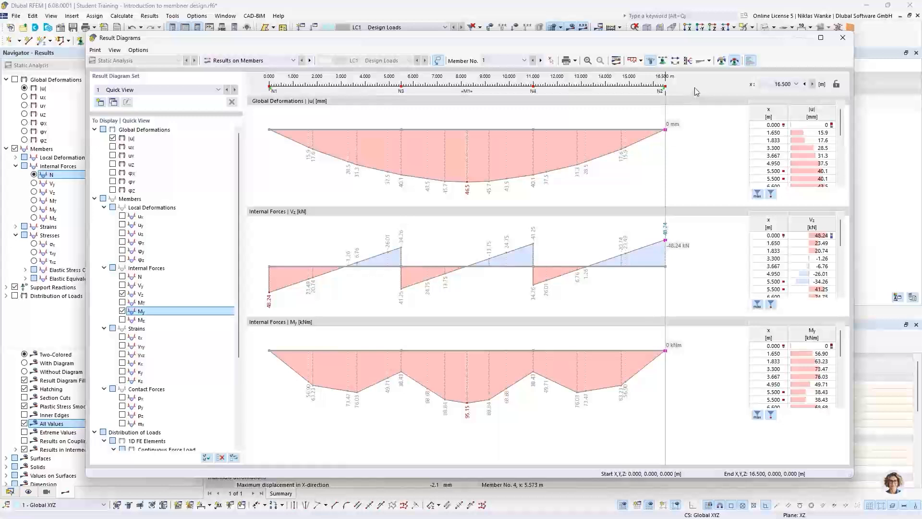
Review the print options for member 1's result diagrams, then return to the axial force display on the model
left_click(576, 61)
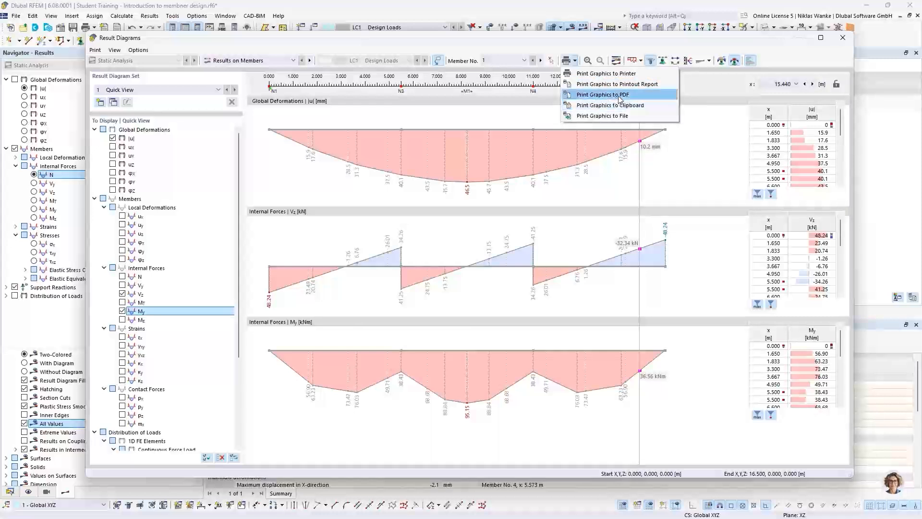
left_click(686, 41)
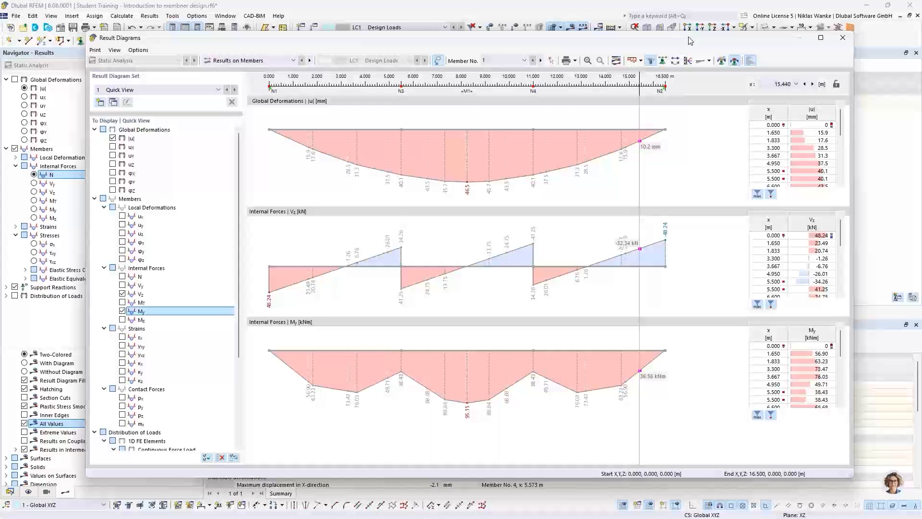
left_click_drag(689, 41, 696, 41)
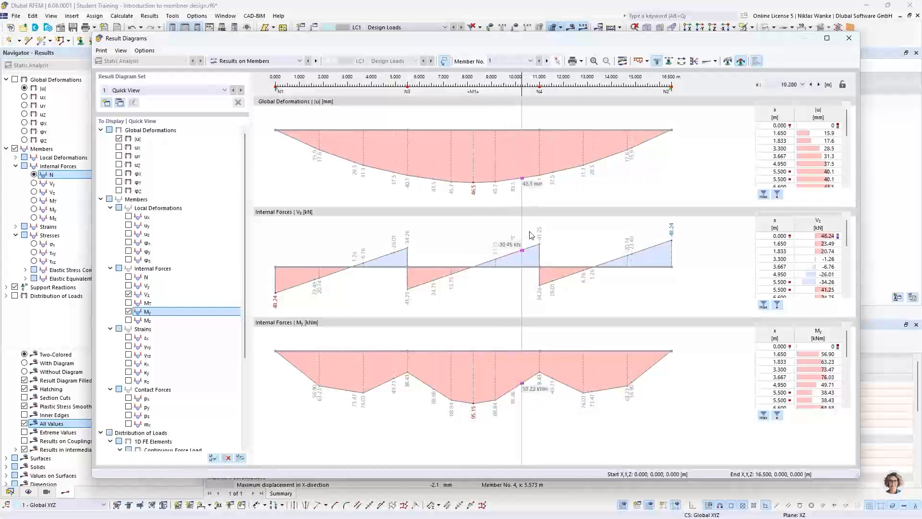
left_click(849, 39)
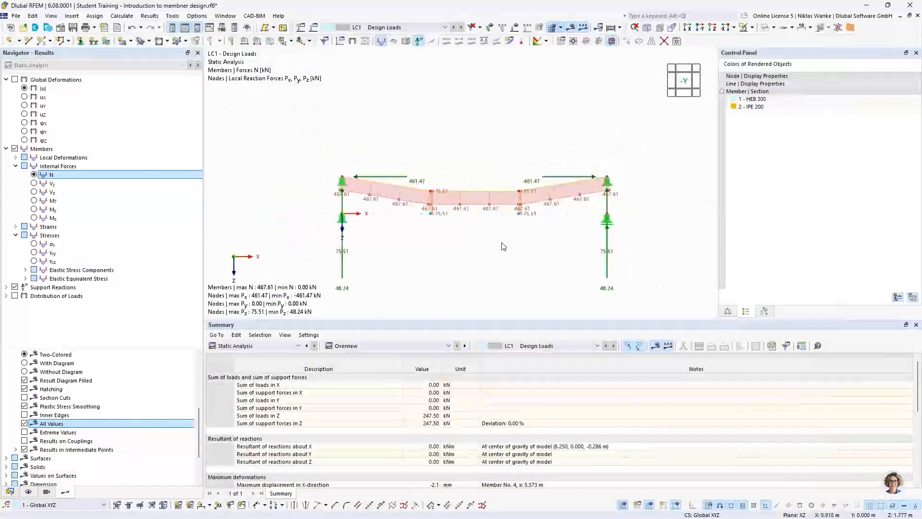
middle_click_drag(503, 229, 500, 234)
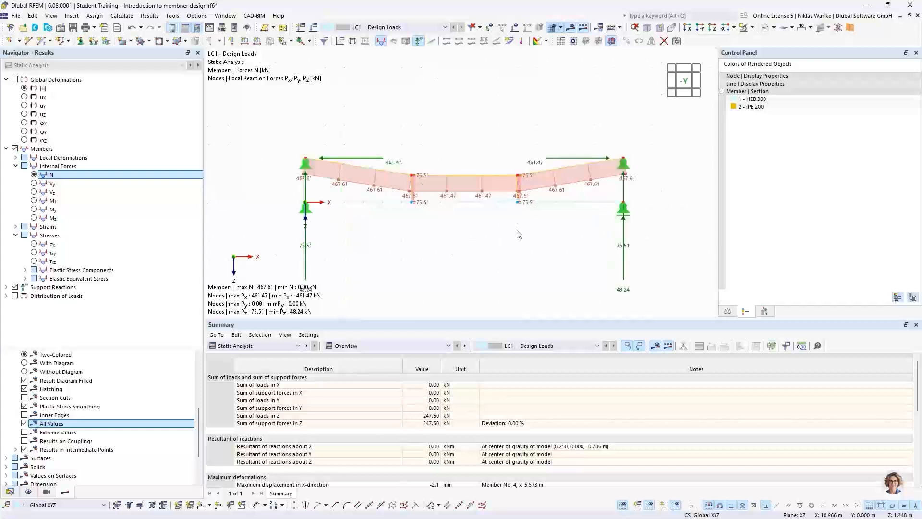
middle_click_drag(526, 230, 533, 229)
middle_click_drag(528, 218, 529, 238)
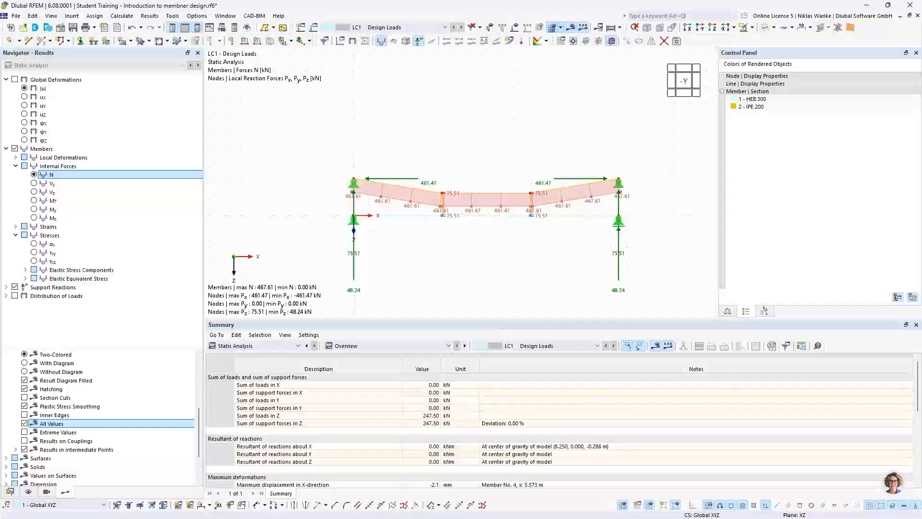
Switch to the PowerPoint presentation and show the slide with the Generated truss structure task
key("alt+Tab")
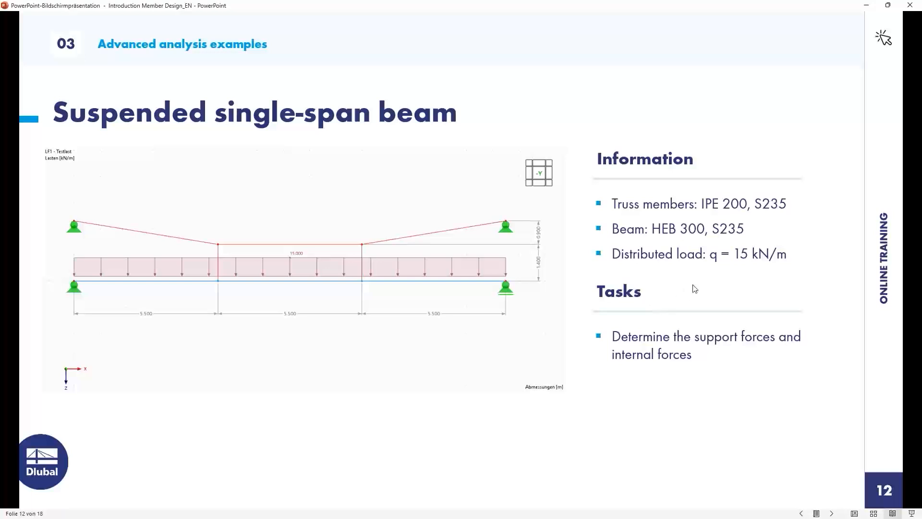
key("Right")
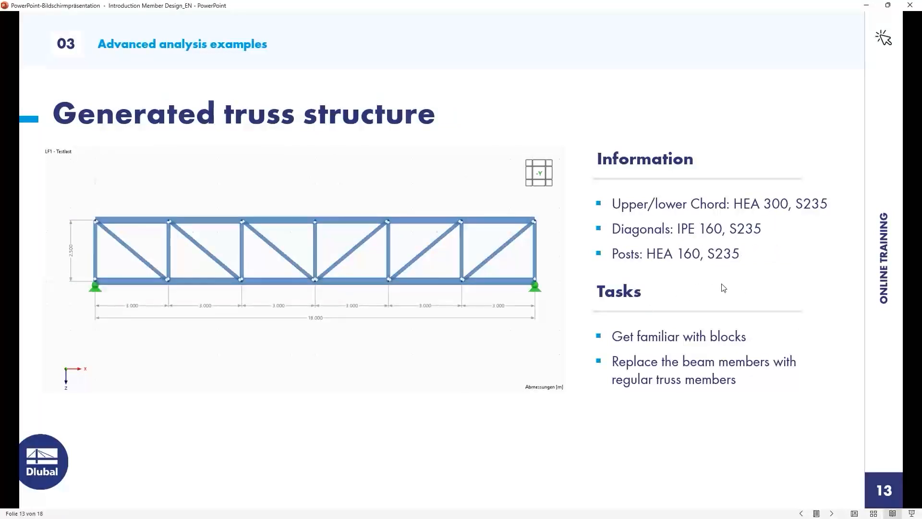
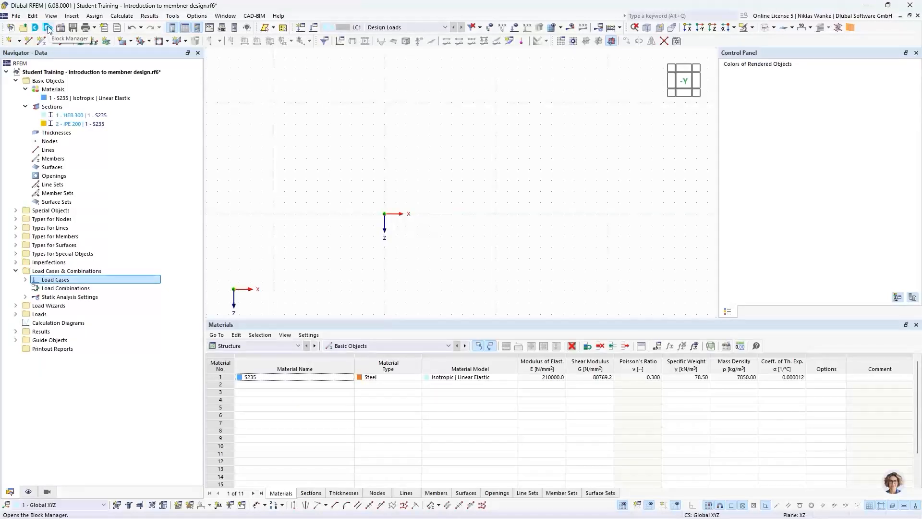
Open the Block Manager in RFEM and browse the Steel / Aluminum bridge blocks, previewing BRG001-a
left_click(48, 28)
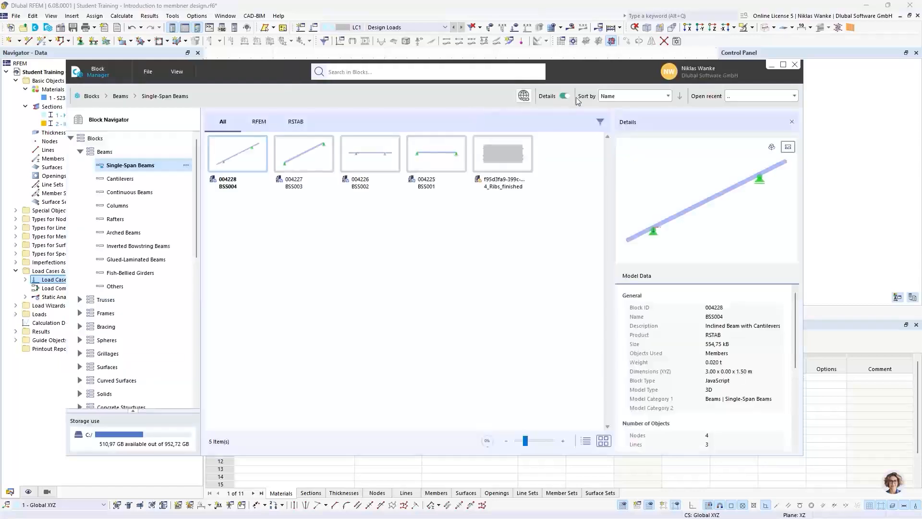
left_click_drag(578, 71, 627, 61)
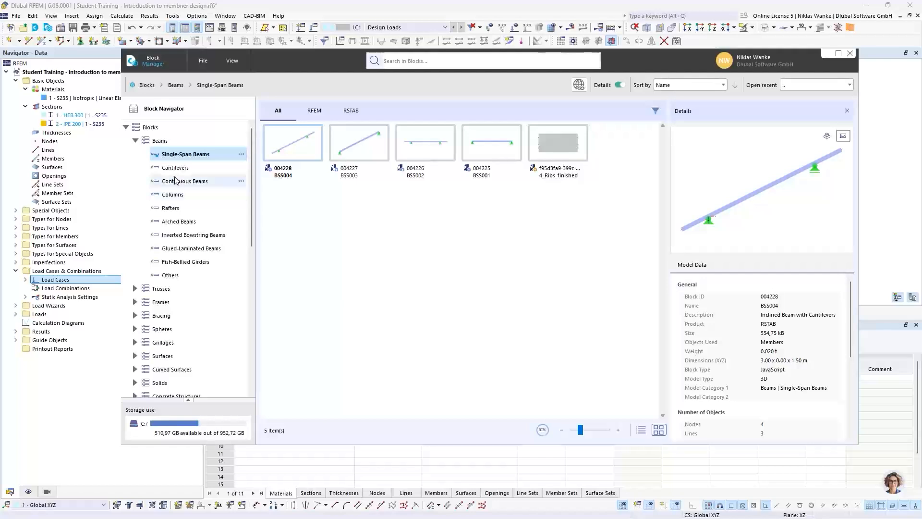
left_click(135, 141)
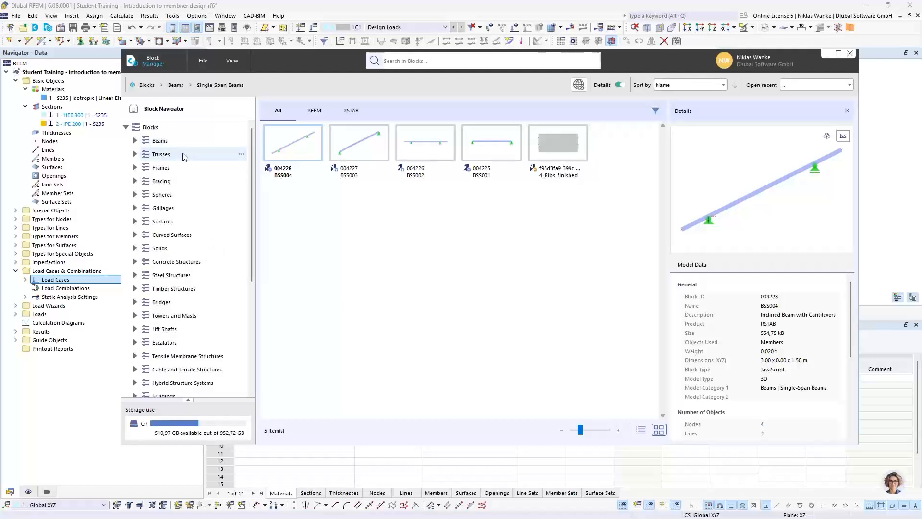
left_click(135, 302)
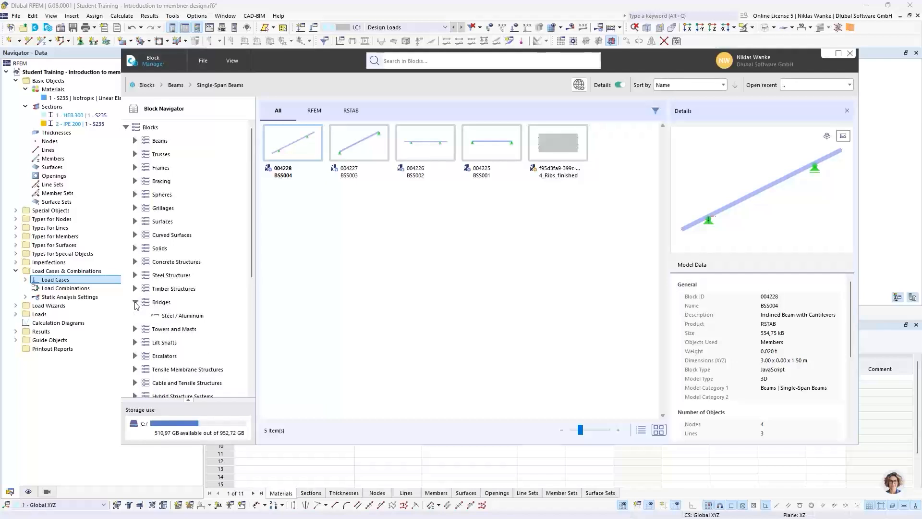
left_click(185, 317)
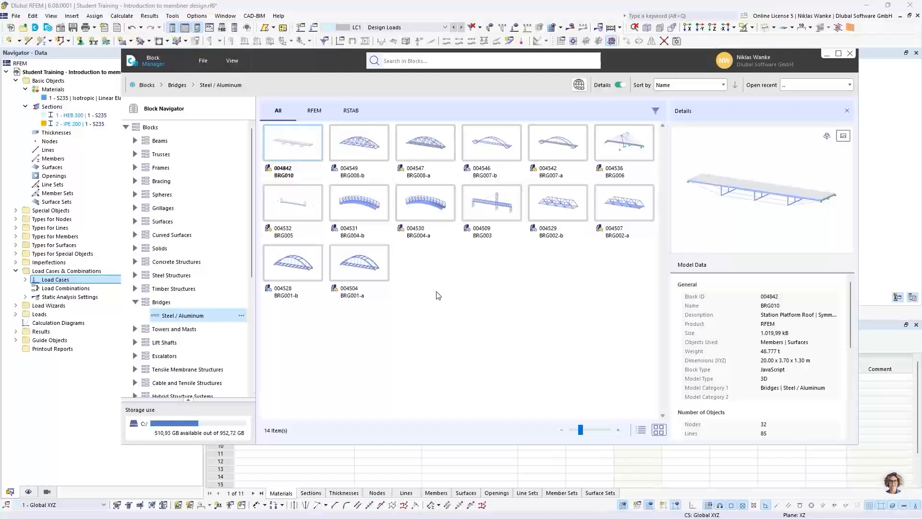
left_click(369, 267)
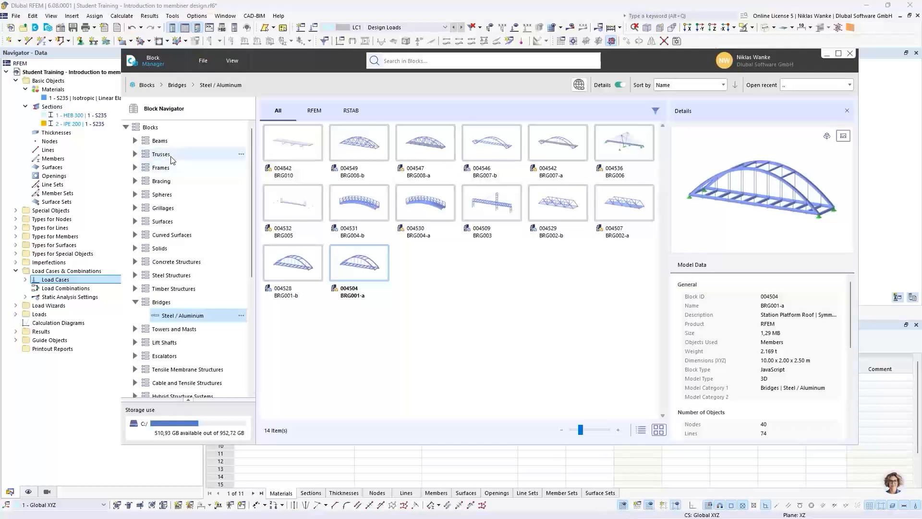
Find the parallel-chord truss block FT001-a among the 2D trusses and select it
left_click(135, 154)
left_click(189, 159)
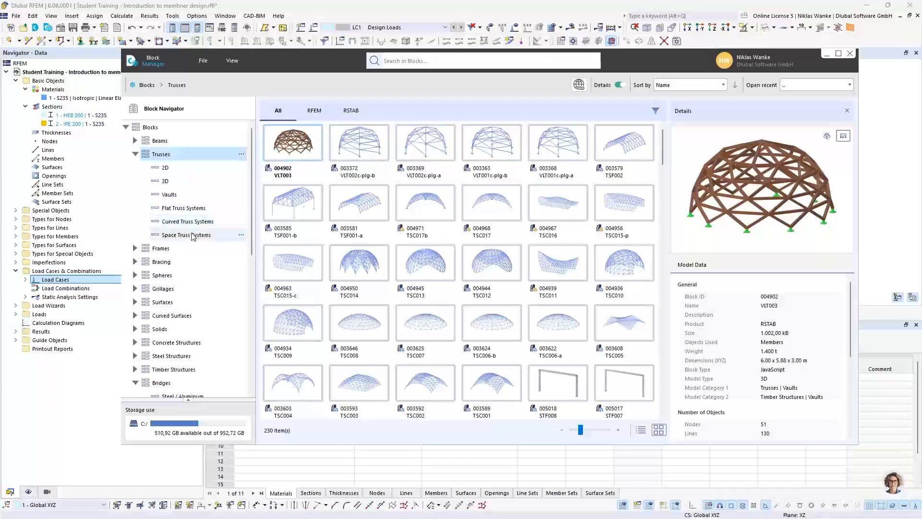
left_click(191, 170)
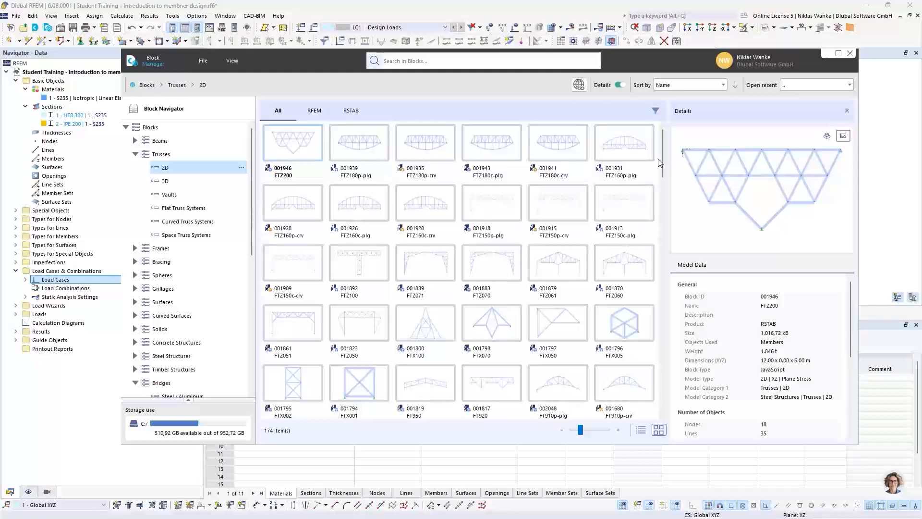
left_click_drag(662, 149, 661, 390)
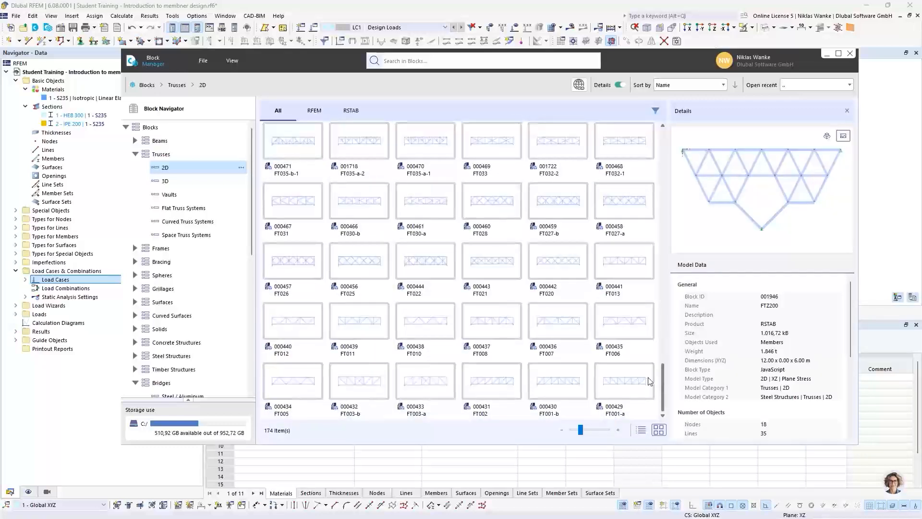
left_click(623, 384)
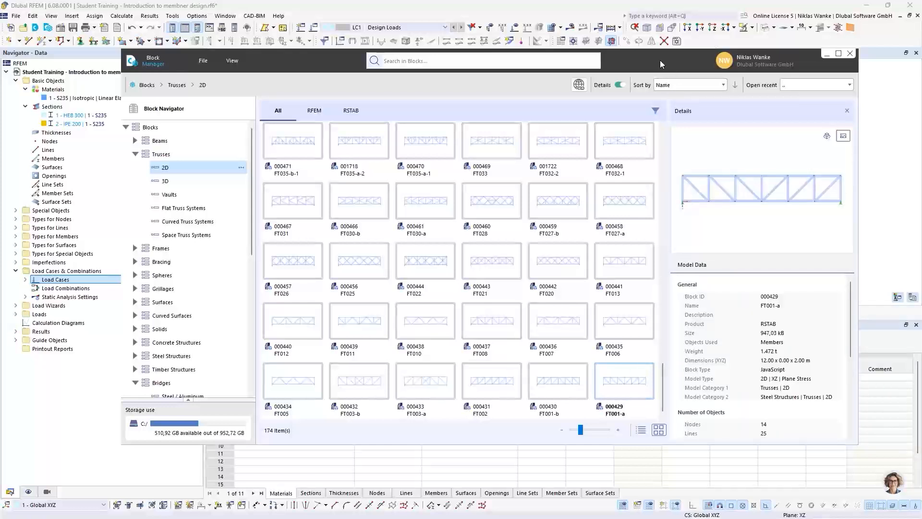
Load the FT001-a block into the model for editing and agree to change the model type to 3D
left_click_drag(659, 59, 691, 47)
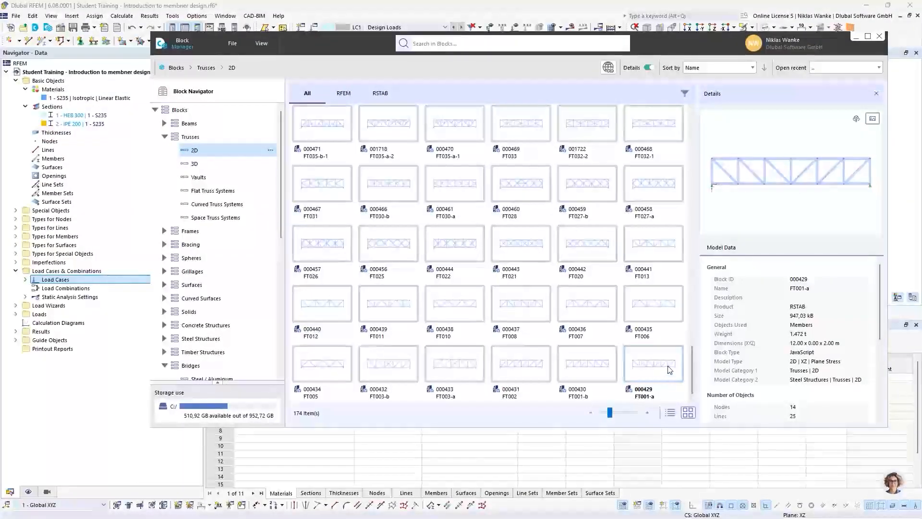
double_click(670, 369)
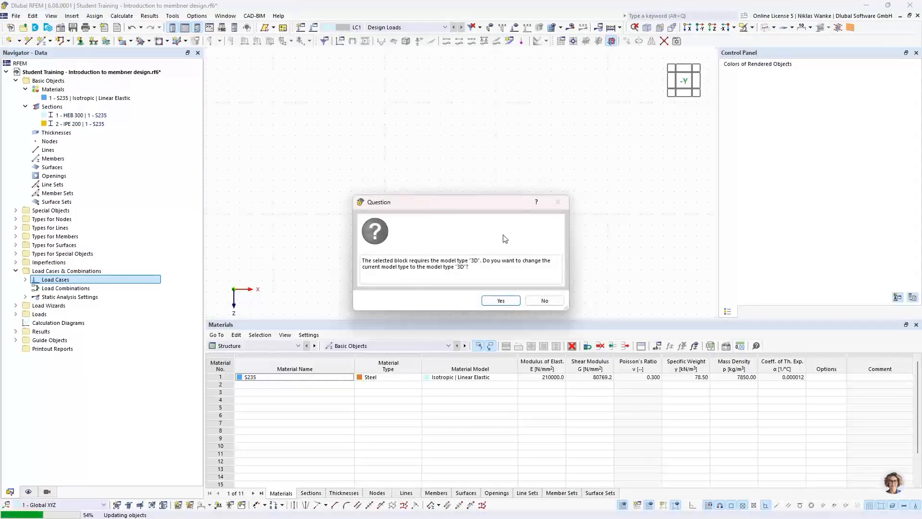
mouse_move(430, 202)
left_mouse_down()
mouse_move(441, 193)
mouse_move(443, 209)
left_mouse_up()
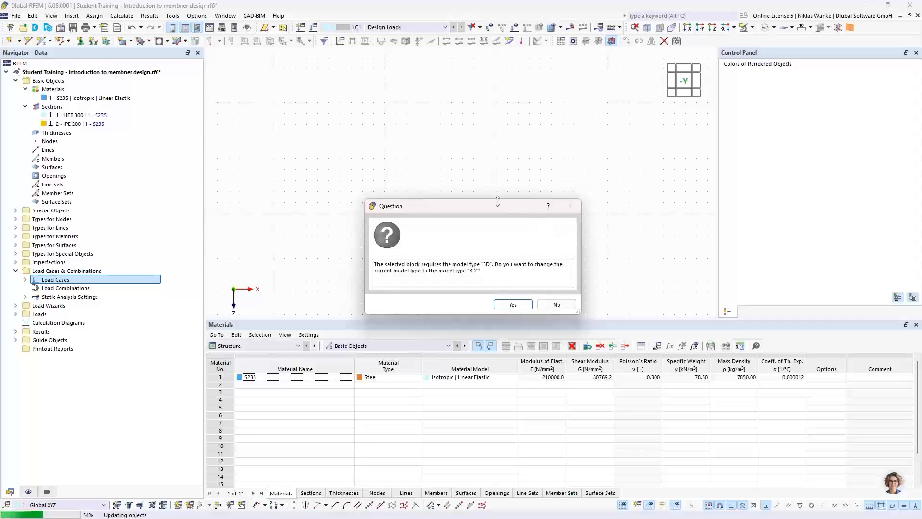
left_click_drag(480, 205, 489, 203)
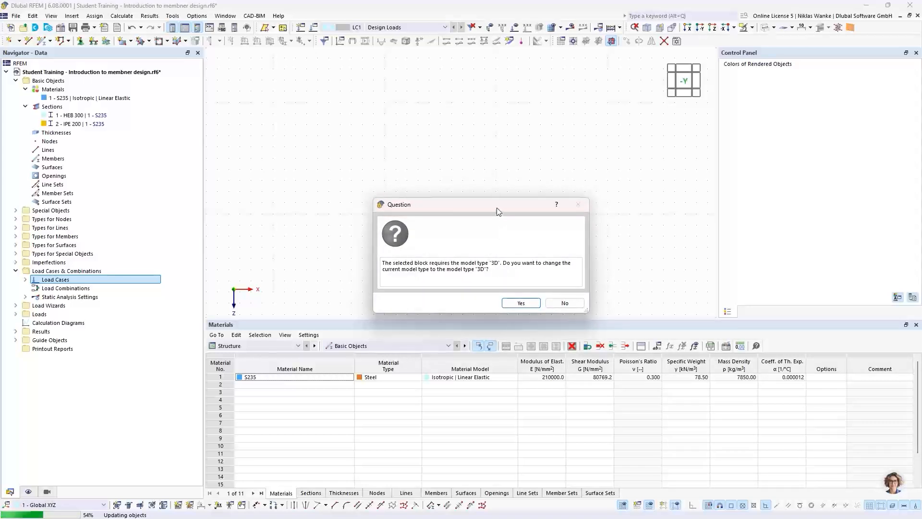
mouse_move(497, 208)
left_mouse_down()
mouse_move(497, 217)
mouse_move(495, 200)
mouse_move(496, 211)
mouse_move(482, 207)
left_mouse_up()
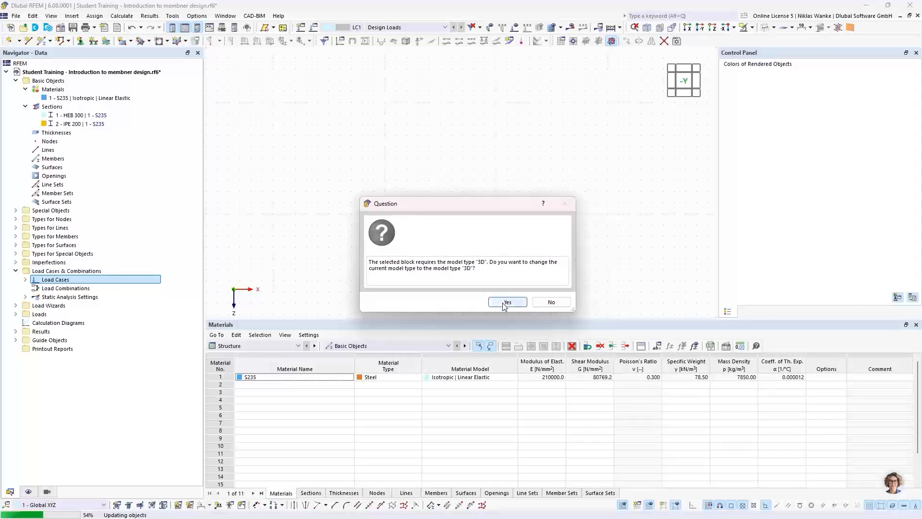
left_click(500, 301)
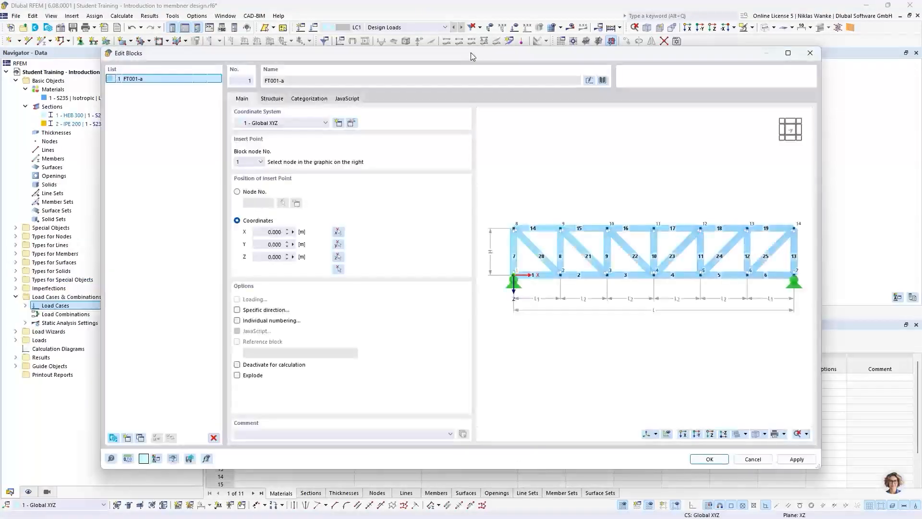
mouse_move(470, 53)
left_mouse_down()
mouse_move(524, 42)
mouse_move(552, 62)
mouse_move(523, 48)
mouse_move(465, 78)
mouse_move(468, 71)
left_mouse_up()
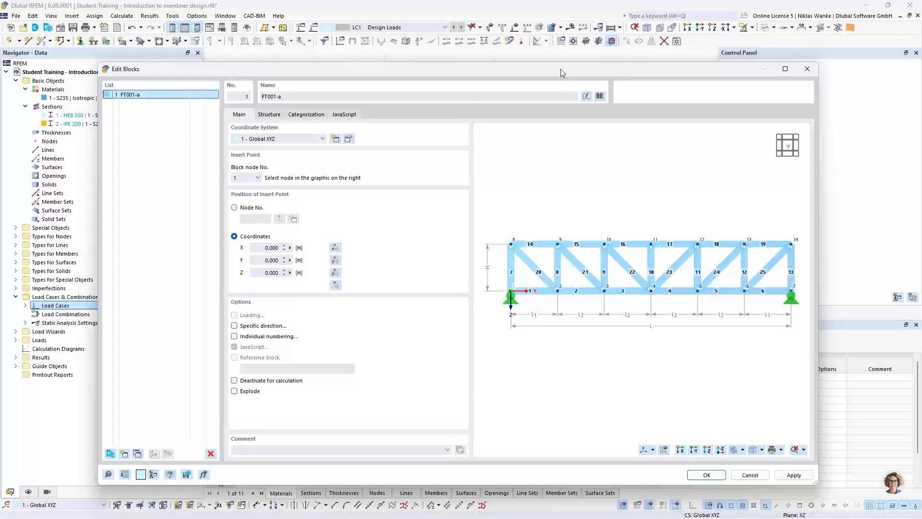
left_click_drag(546, 72, 549, 284)
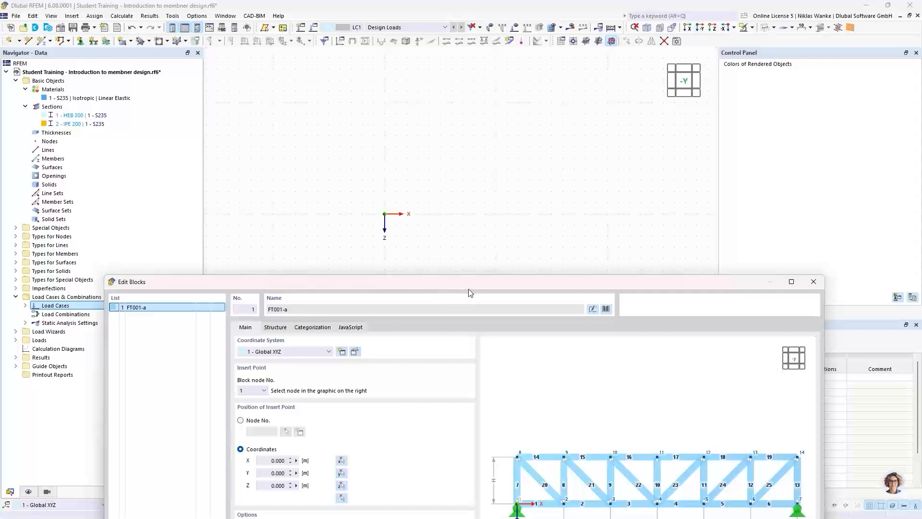
left_click_drag(469, 289, 481, 74)
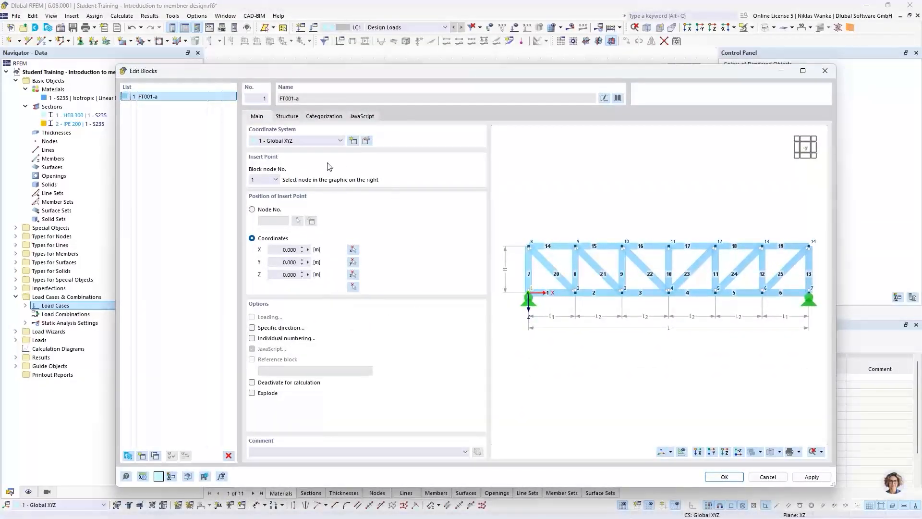
Set the truss block's outer and inner bay lengths to 3 m each and its height to 2.5 m
left_click(287, 116)
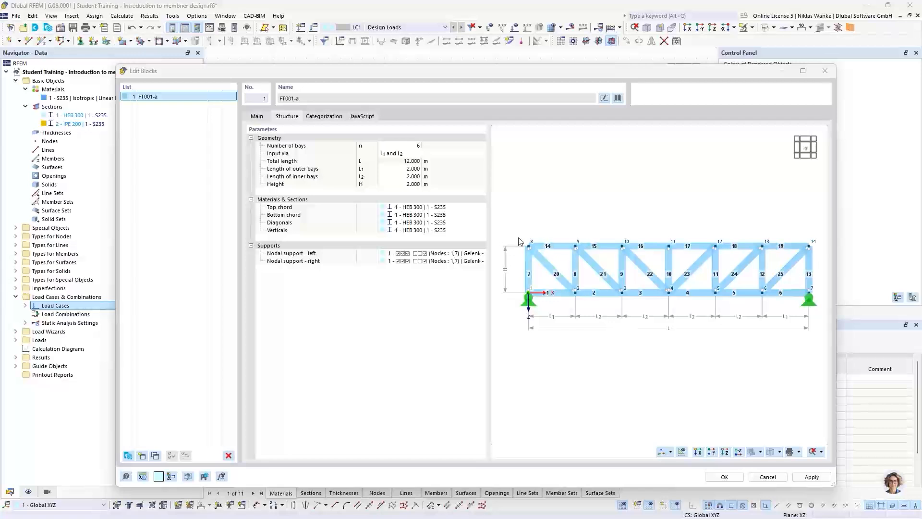
left_click(397, 172)
type("3")
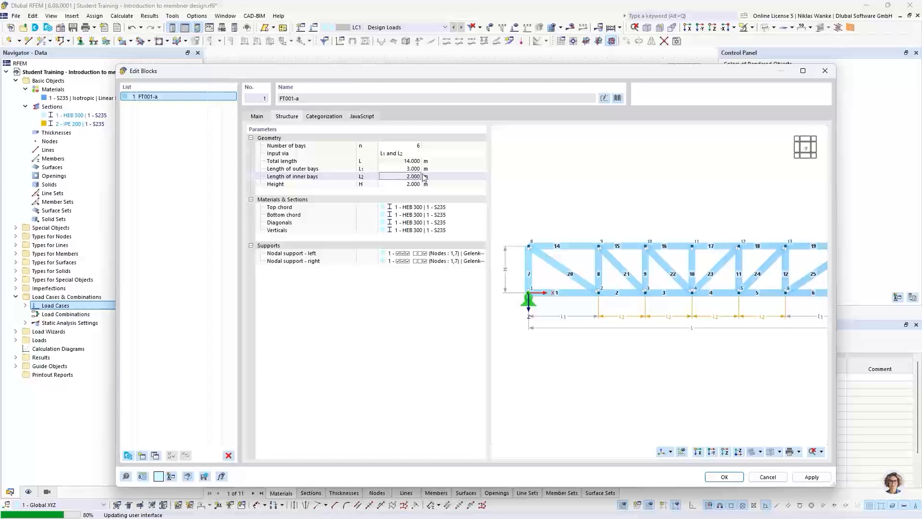
left_click(395, 169)
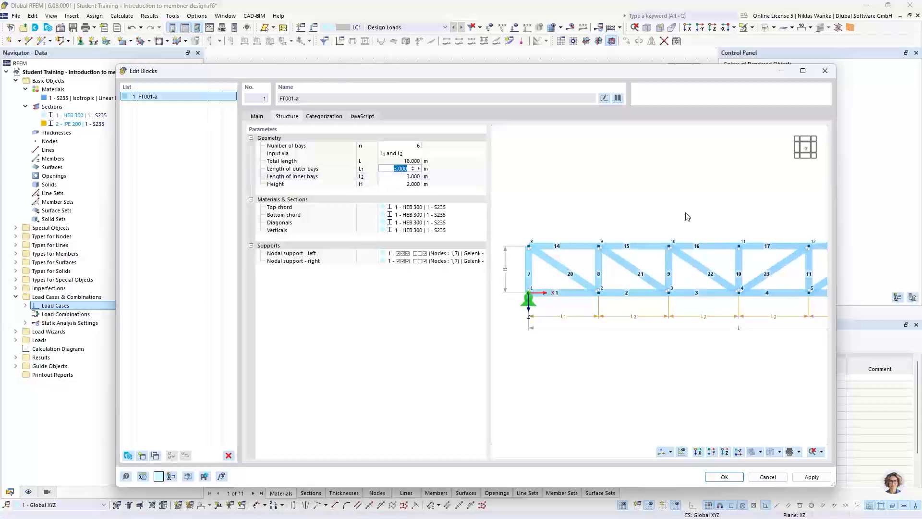
scroll(531, 282, "down", 3)
middle_click_drag(570, 282, 573, 282)
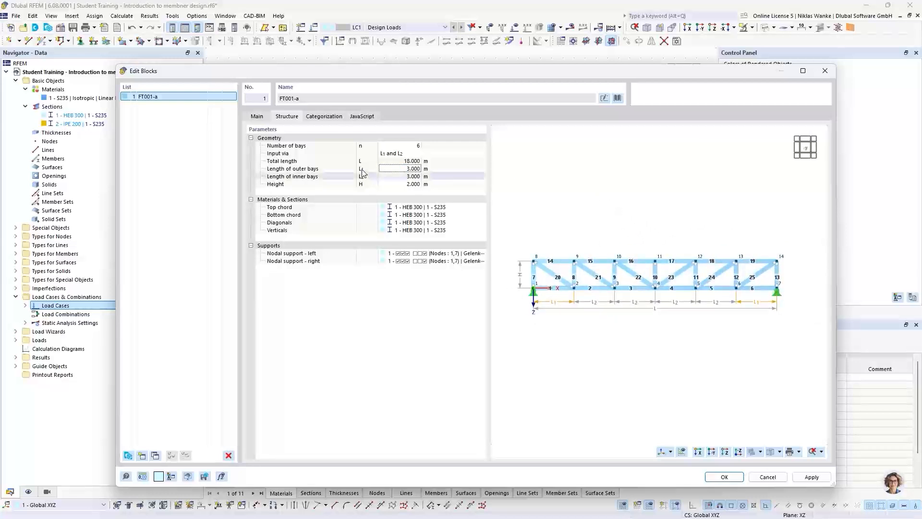
left_click(392, 183)
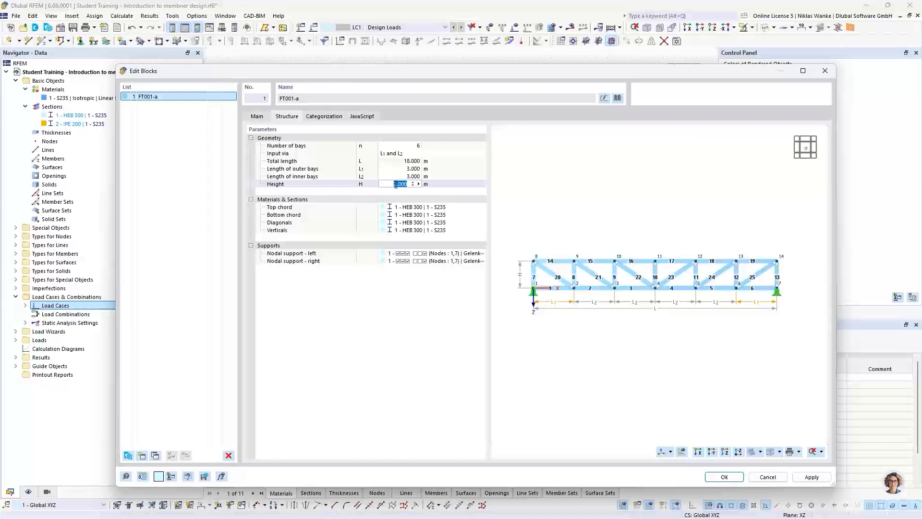
type("2,")
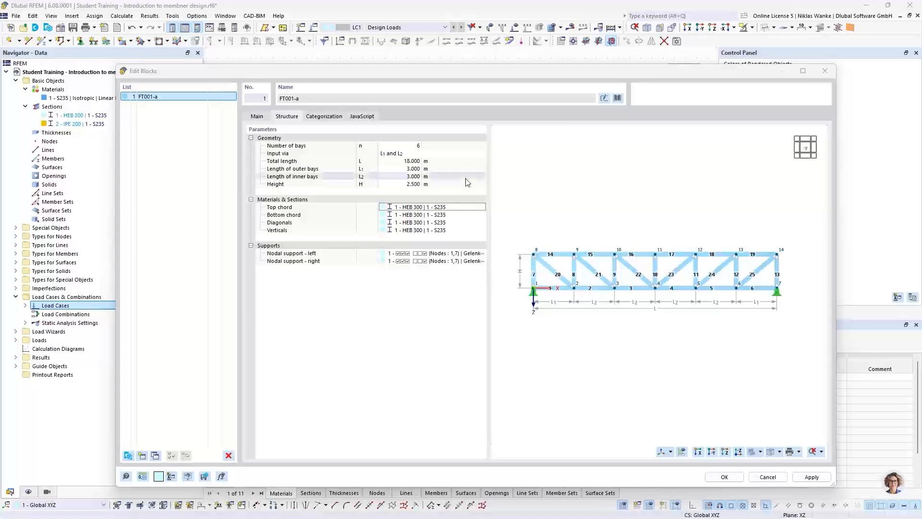
Create a new HEA 300 section (DIN 1025-3:1994-03, Ferona) in S235 and assign it to the truss's top chord
left_click(470, 208)
left_click(466, 207)
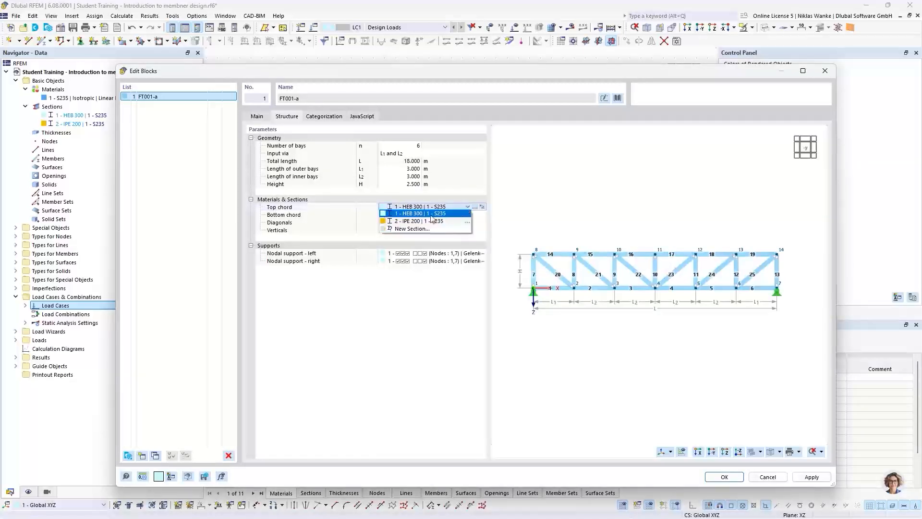
left_click(412, 229)
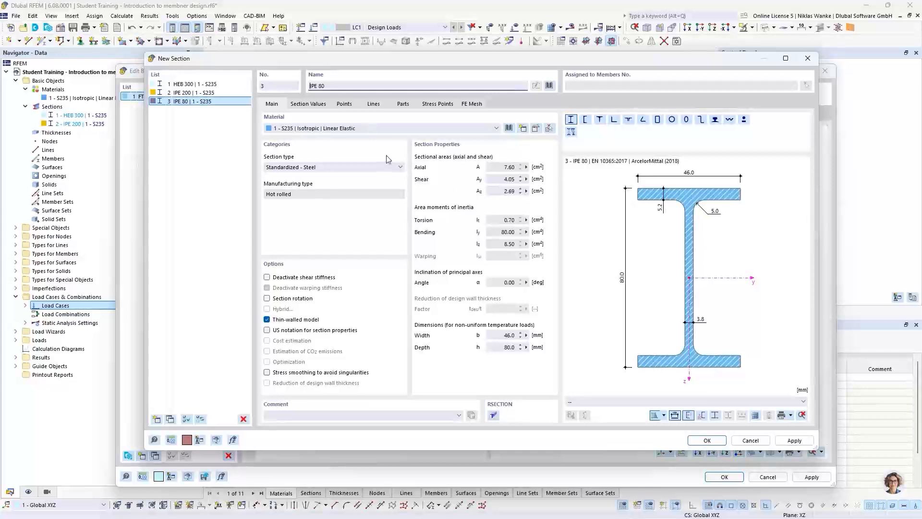
key("BackSpace")
key("BackSpace")
key("BackSpace")
key("BackSpace")
key("BackSpace")
key("BackSpace")
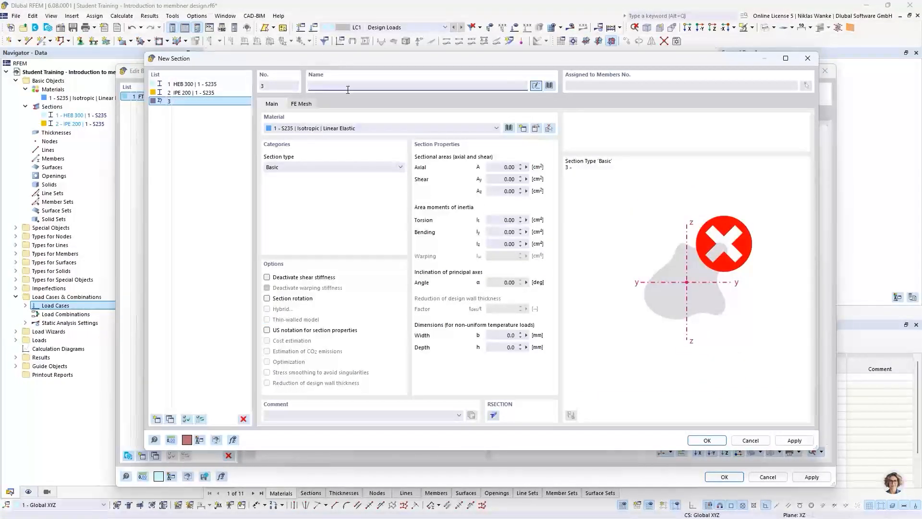
type("HEA")
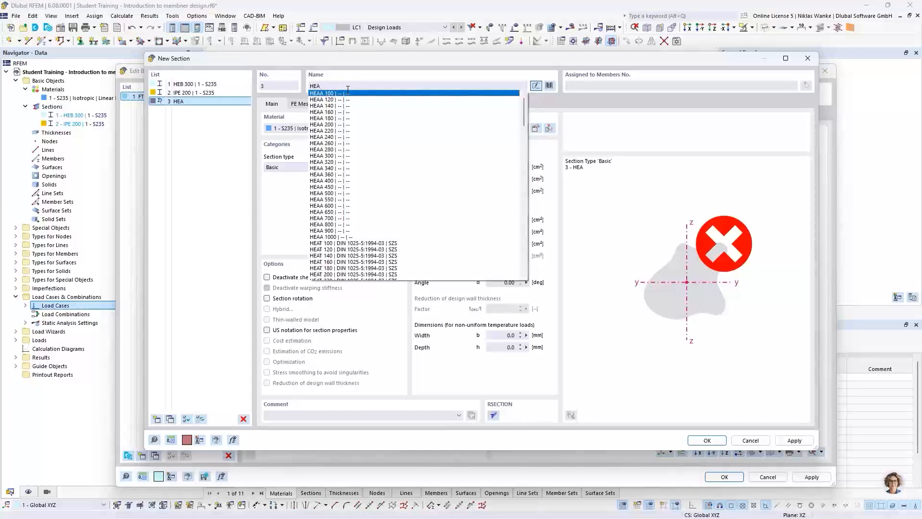
type(" 300")
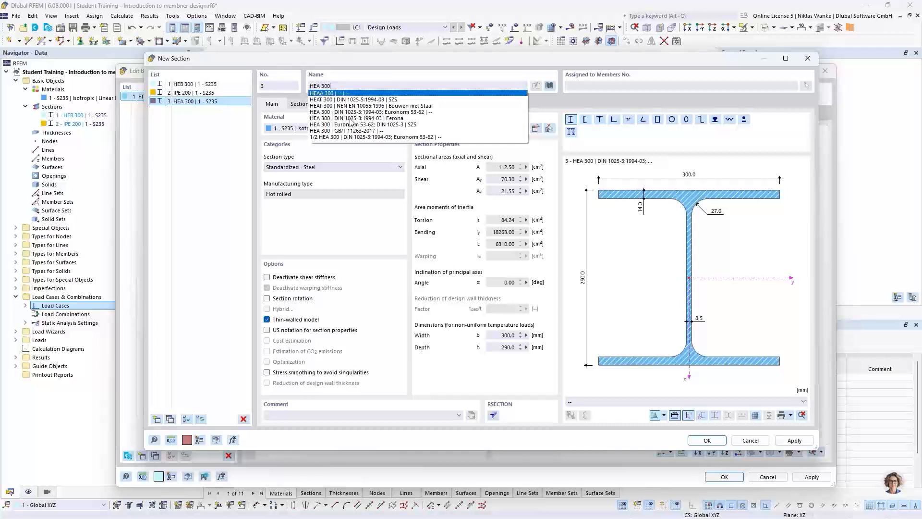
left_click(351, 119)
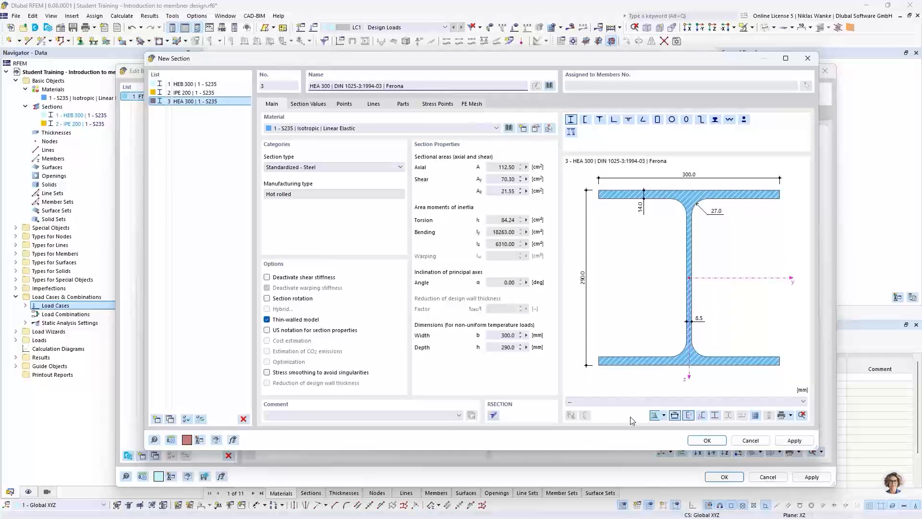
left_click(707, 440)
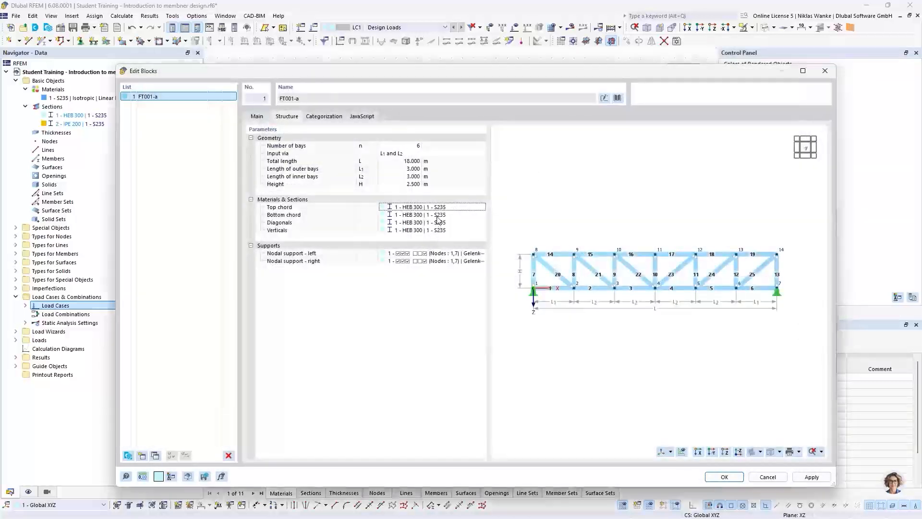
Assign the existing HEA 300 section to the truss's bottom chord
left_click(409, 215)
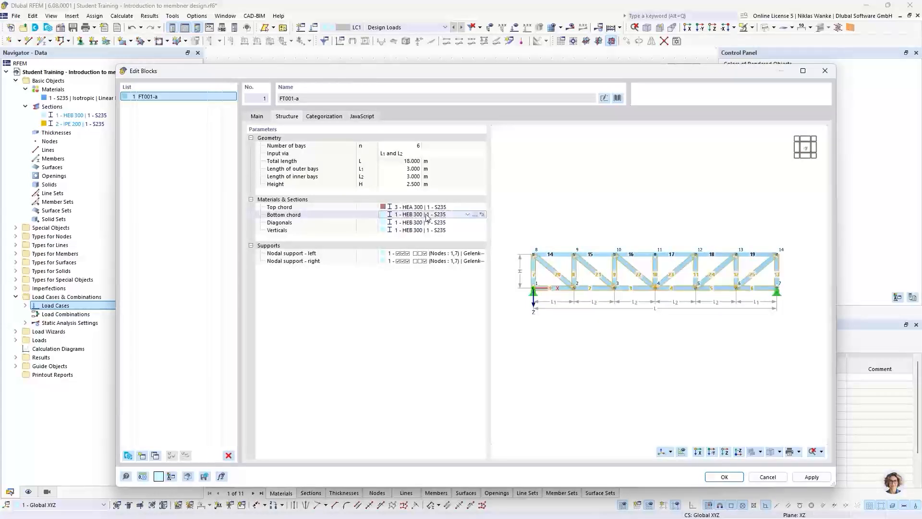
left_click(427, 215)
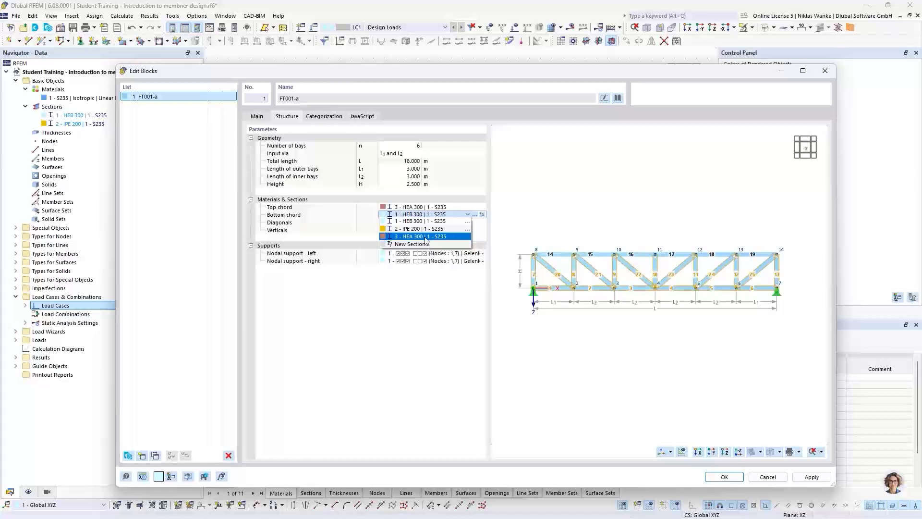
left_click(425, 238)
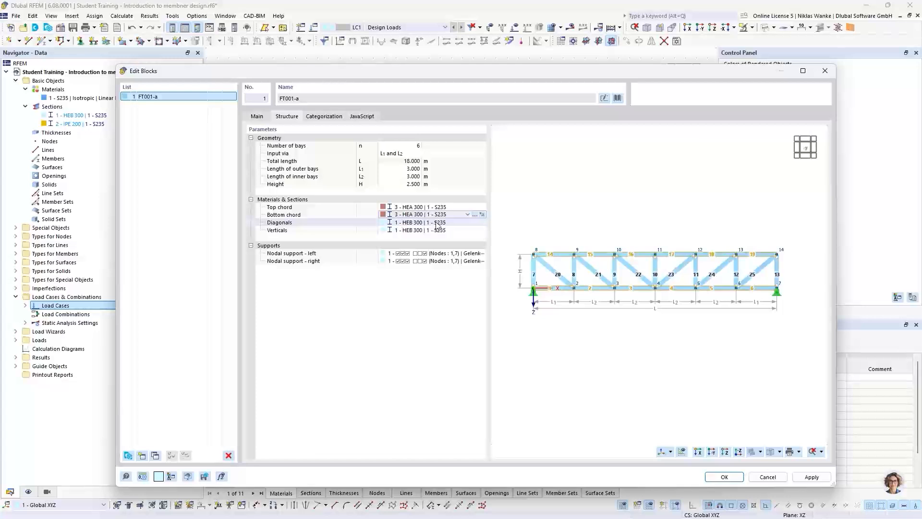
Create a new IPE 160 section (British Steel) in S235 and assign it to the truss's diagonals
left_click(440, 223)
left_click(467, 223)
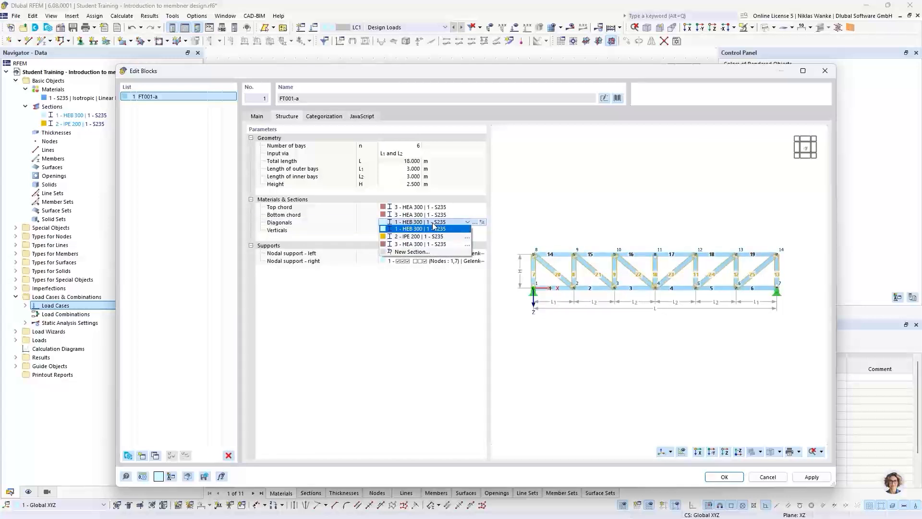
left_click(410, 252)
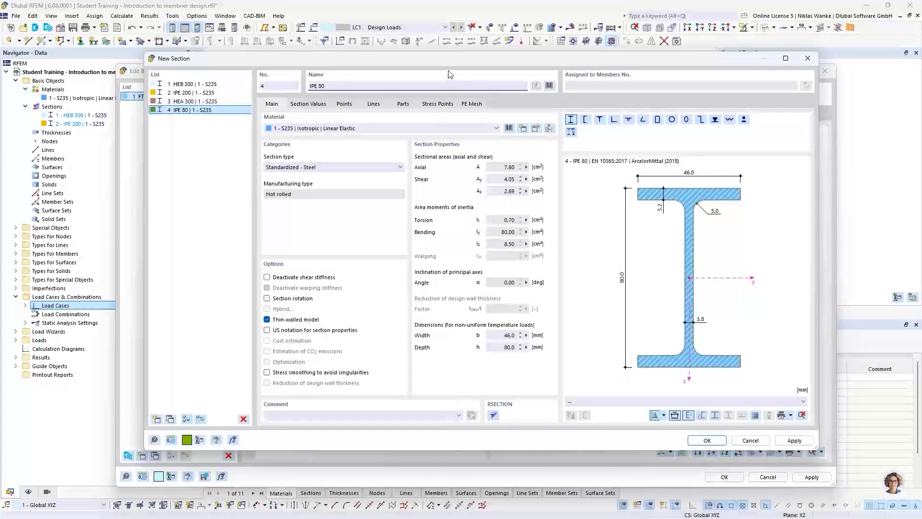
key("BackSpace")
key("BackSpace")
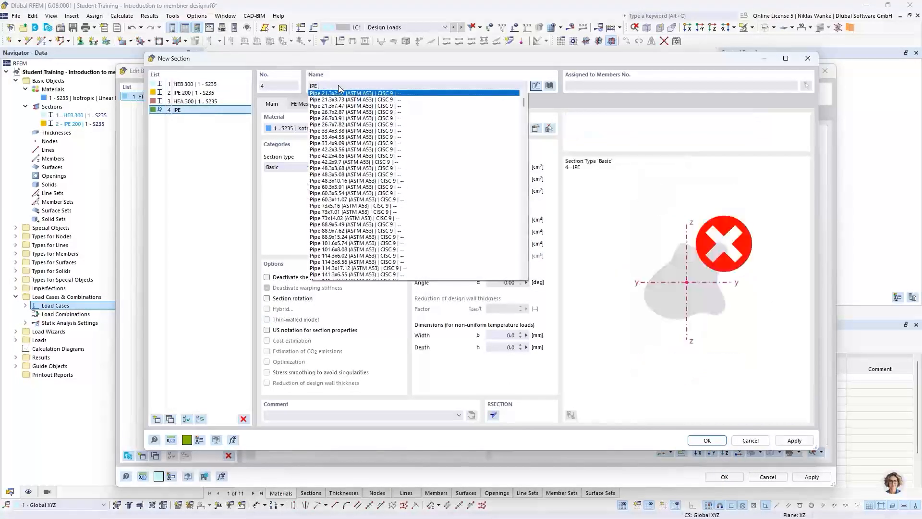
type("160")
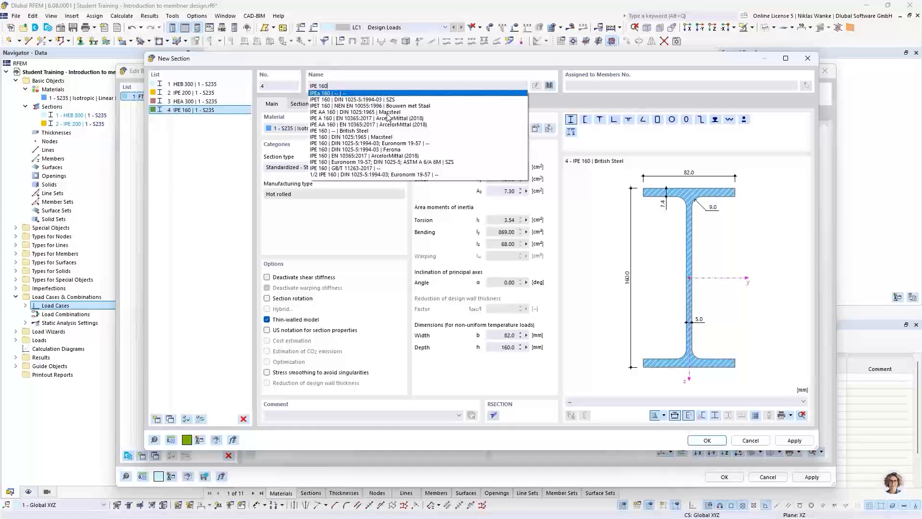
left_click(384, 142)
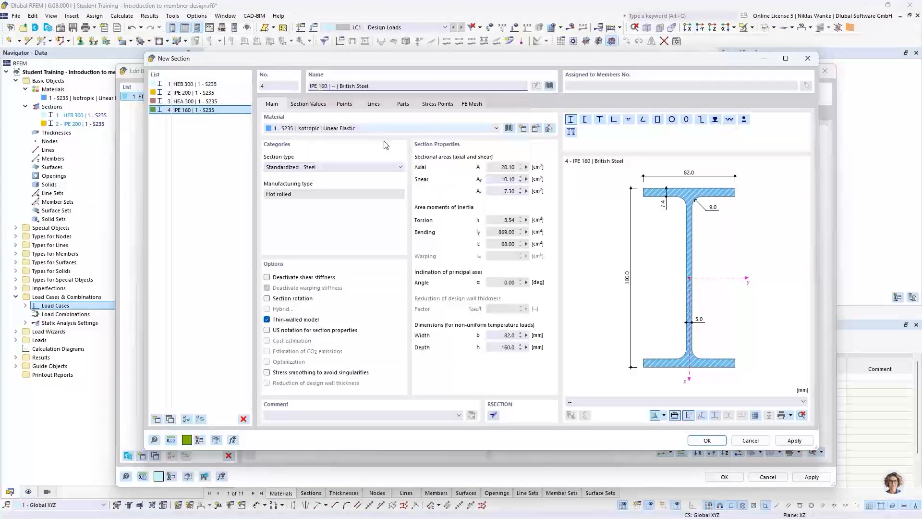
left_click(705, 441)
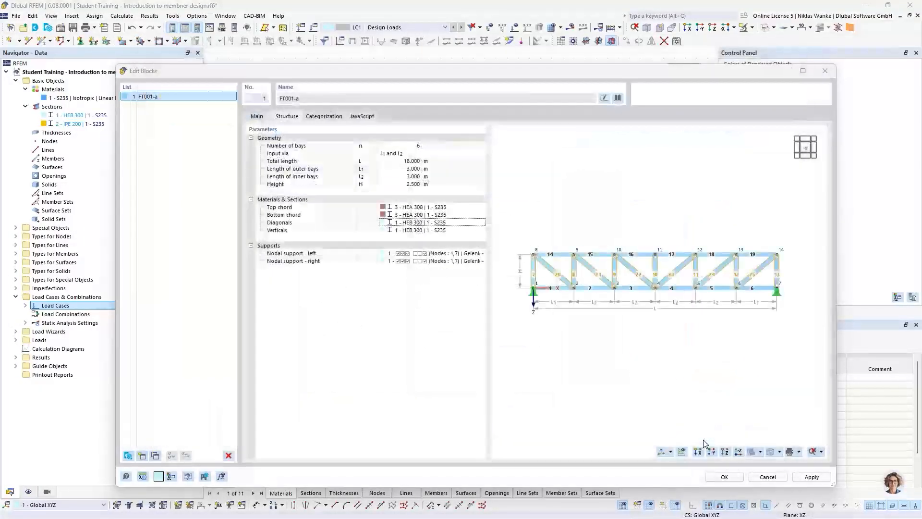
Create a new HEA 160 section (DIN 1025-3:1994-03, Ferona) in S235 and assign it to the truss's verticals
left_click(428, 231)
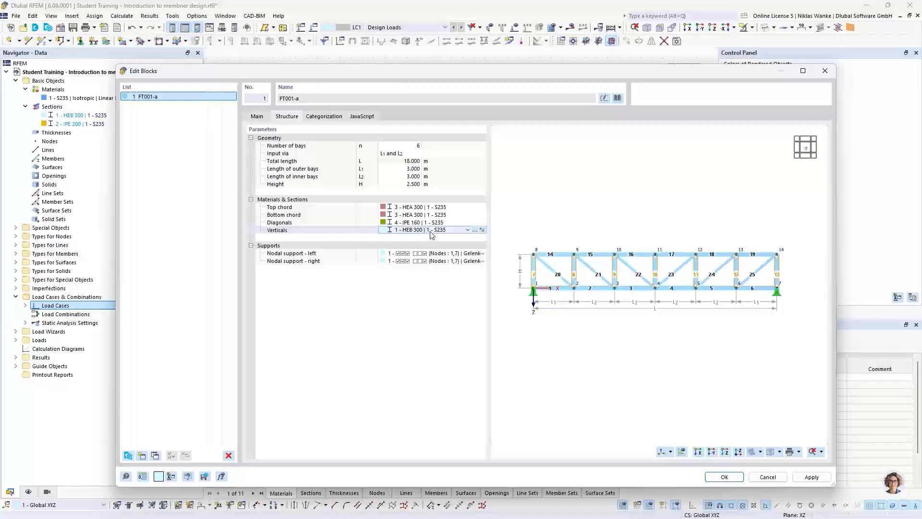
left_click(468, 229)
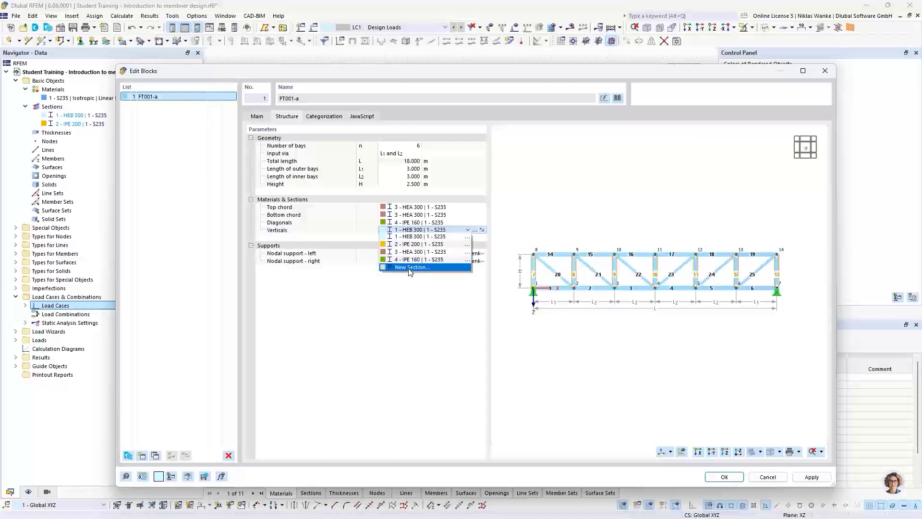
left_click(413, 267)
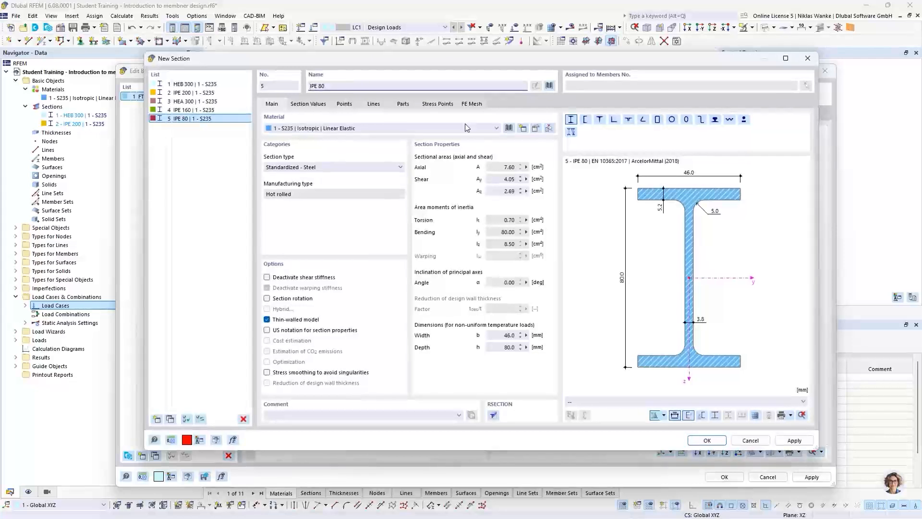
key("BackSpace")
key("BackSpace")
key("BackSpace")
key("BackSpace")
key("BackSpace")
key("BackSpace")
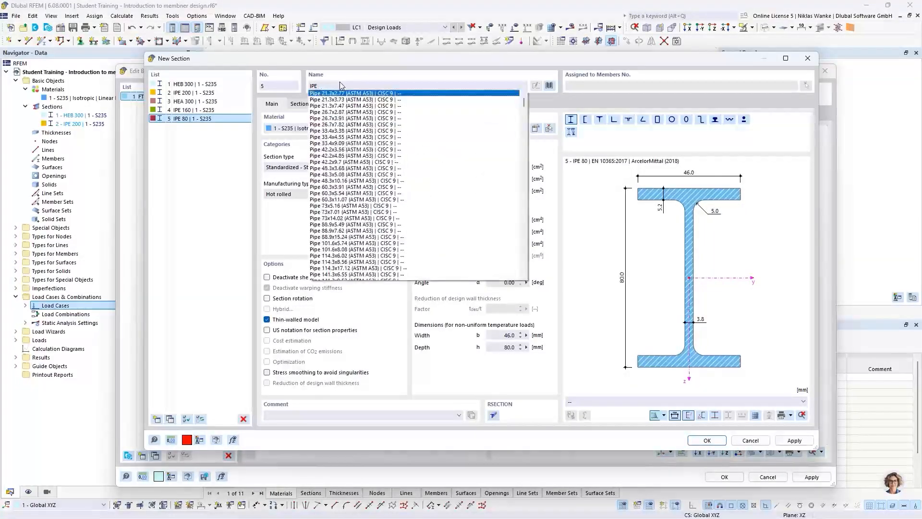
type("H")
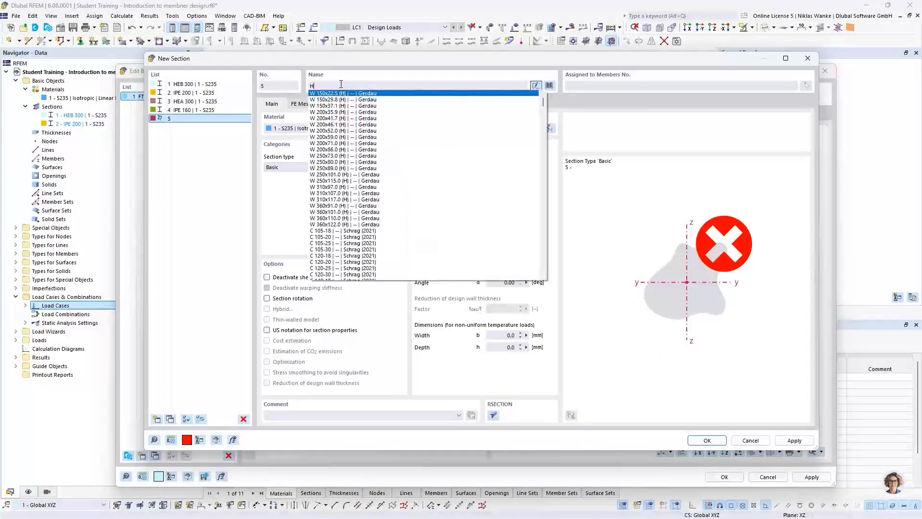
type("EA 160")
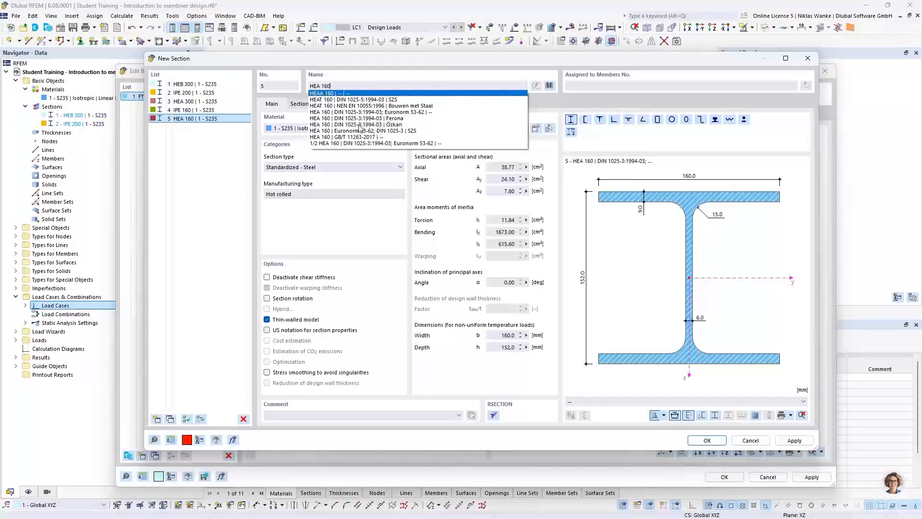
left_click(365, 119)
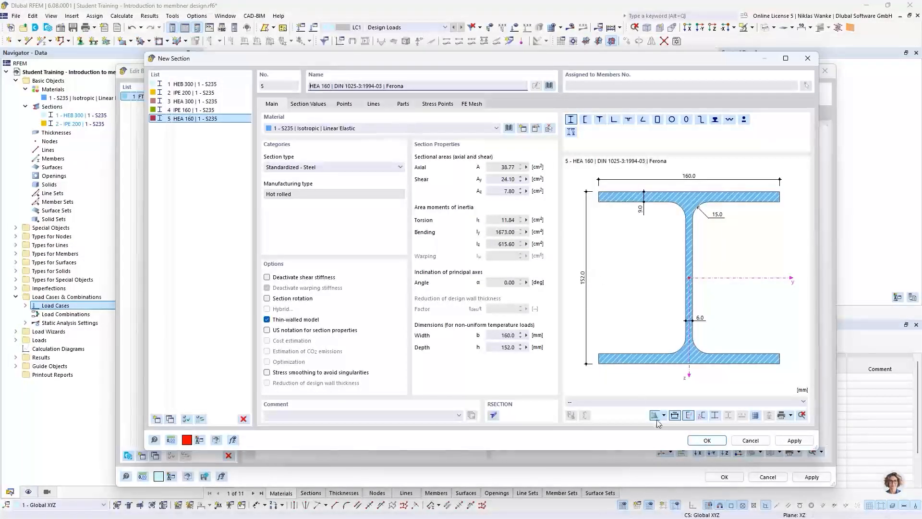
left_click(707, 440)
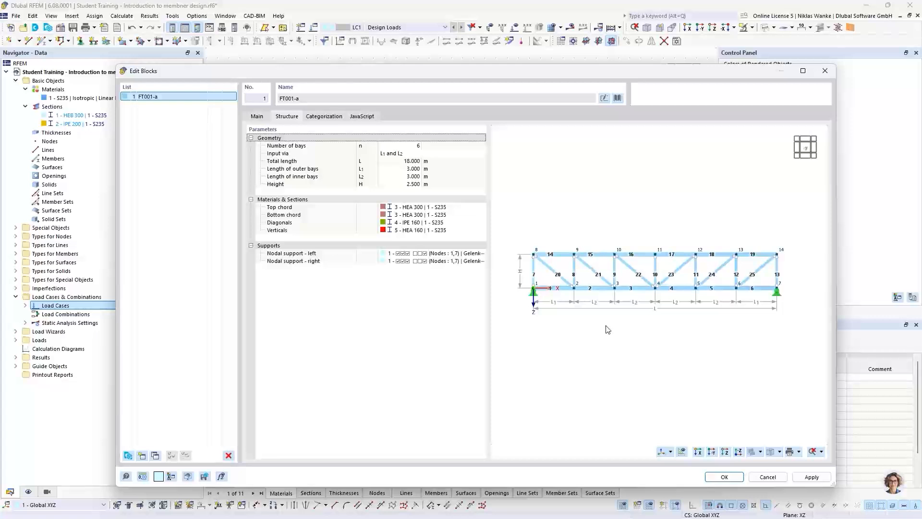
Check the nodal support types available for the truss's left support
middle_click_drag(607, 326, 608, 322)
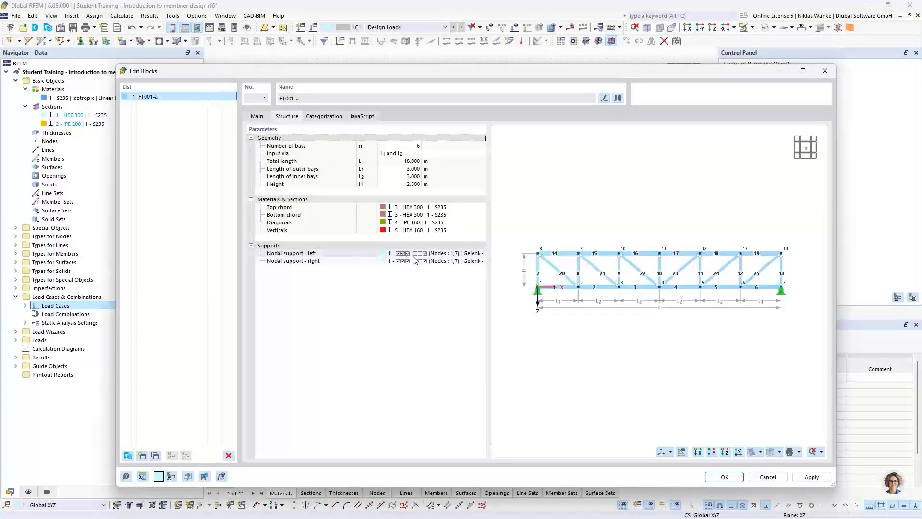
left_click(435, 254)
left_click(468, 253)
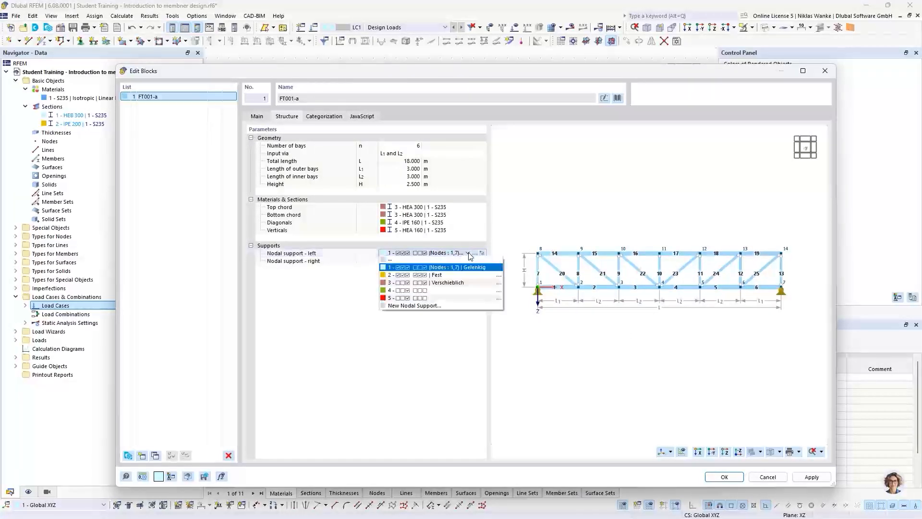
left_click(468, 254)
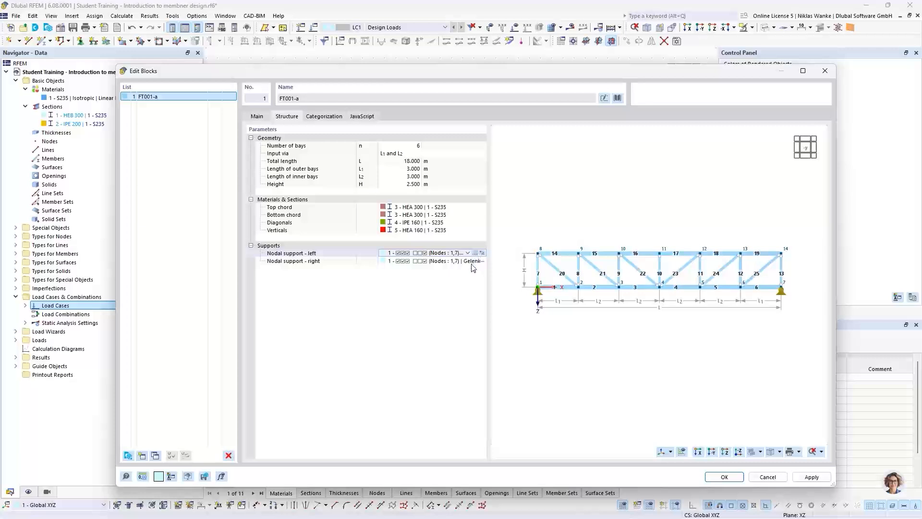
Restrain the rotation about X (φX) in the hinged nodal support "Gelenkig" assigned to nodes 1 and 7
left_click(474, 253)
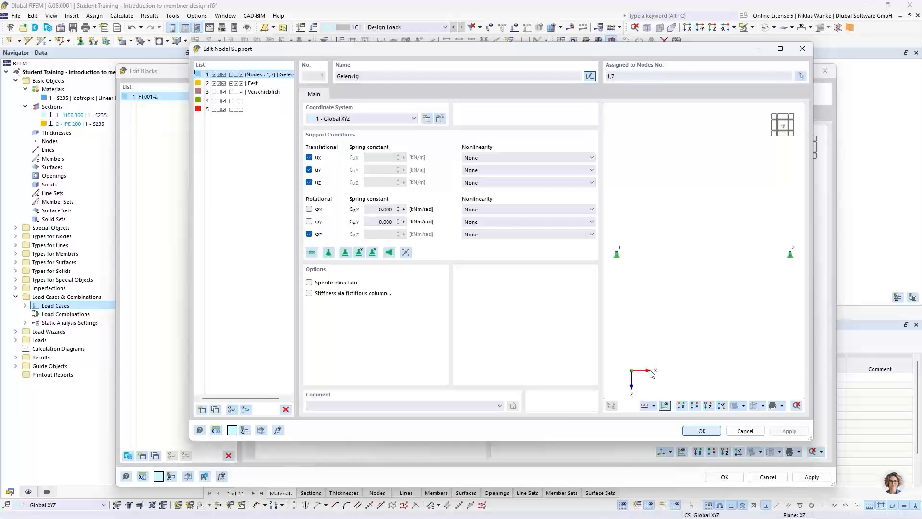
left_click(309, 209)
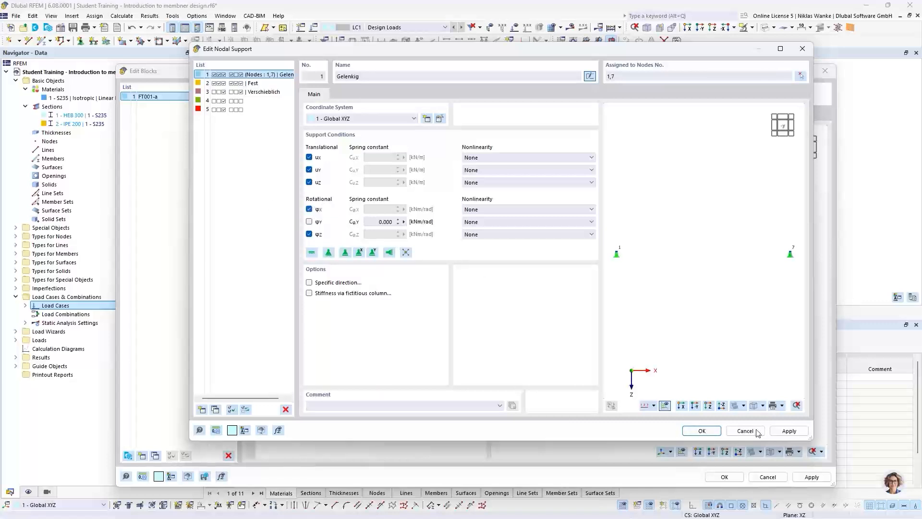
left_click(701, 431)
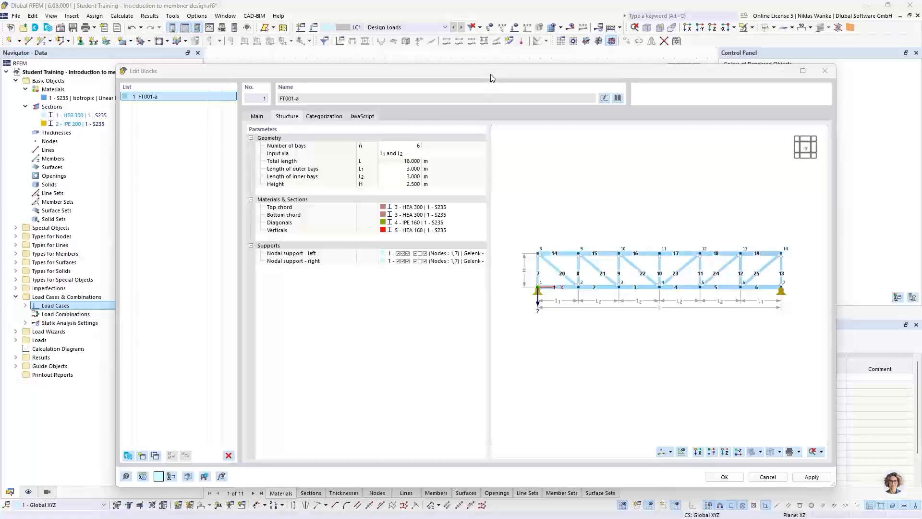
left_click_drag(493, 75, 457, 65)
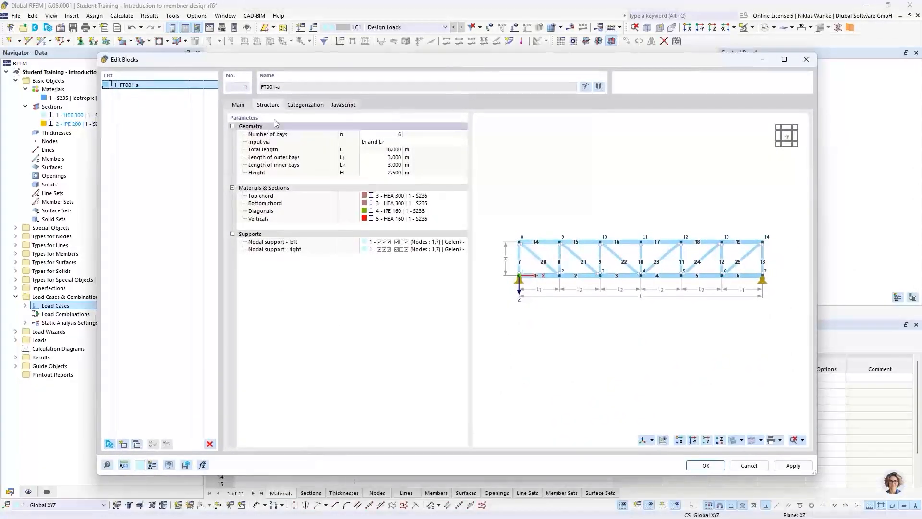
left_click_drag(342, 66, 356, 68)
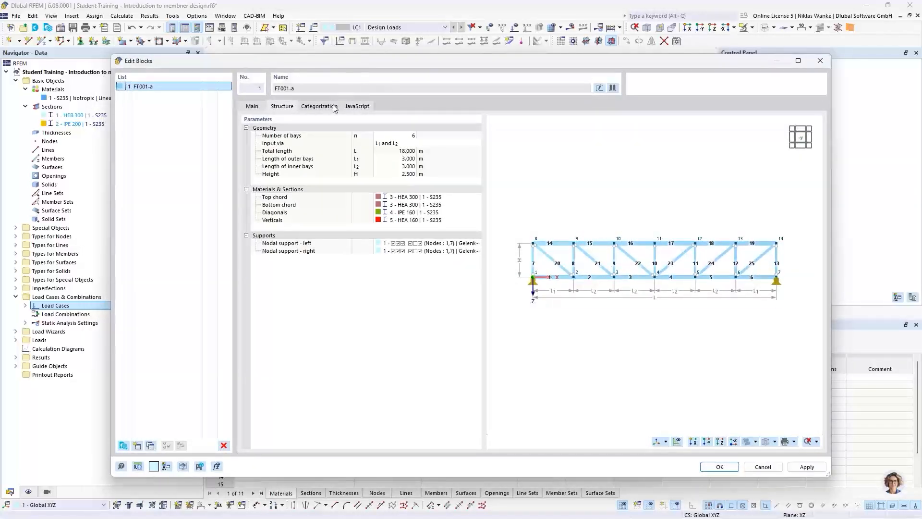
Unlock the truss block's JavaScript source and examine how its code relates to the block's structure parameters
left_click(357, 107)
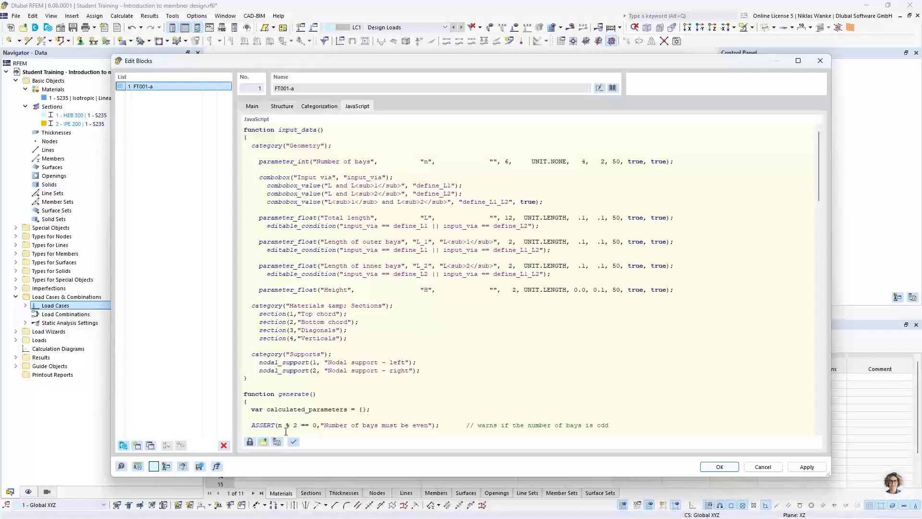
left_click(250, 445)
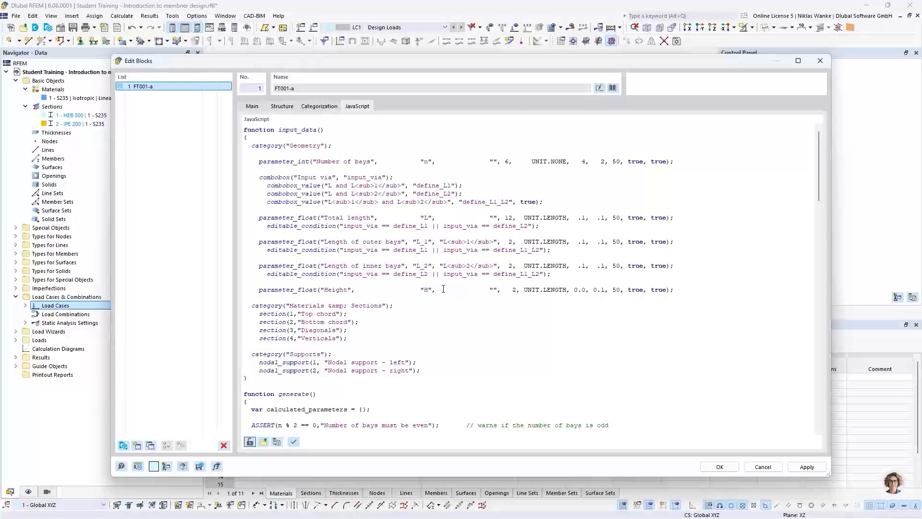
scroll(661, 319, "down", 10)
scroll(658, 317, "up", 10)
left_click(284, 106)
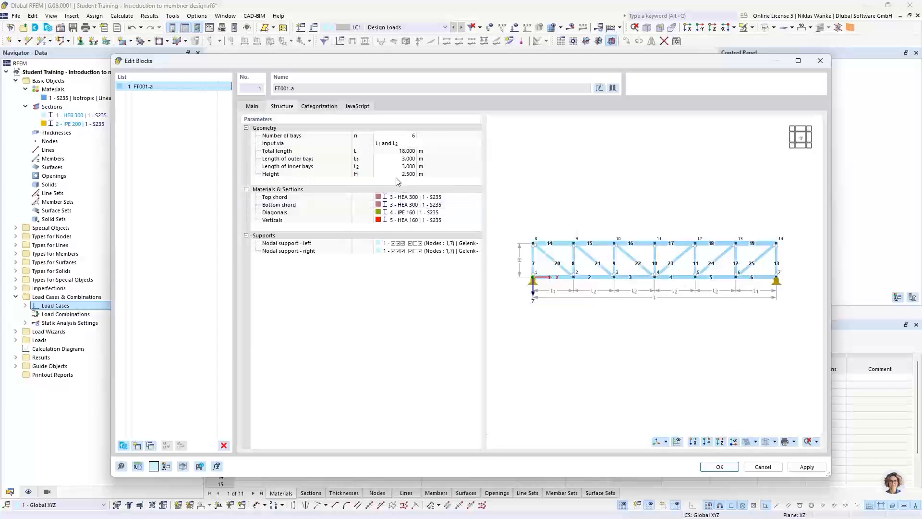
left_click(360, 107)
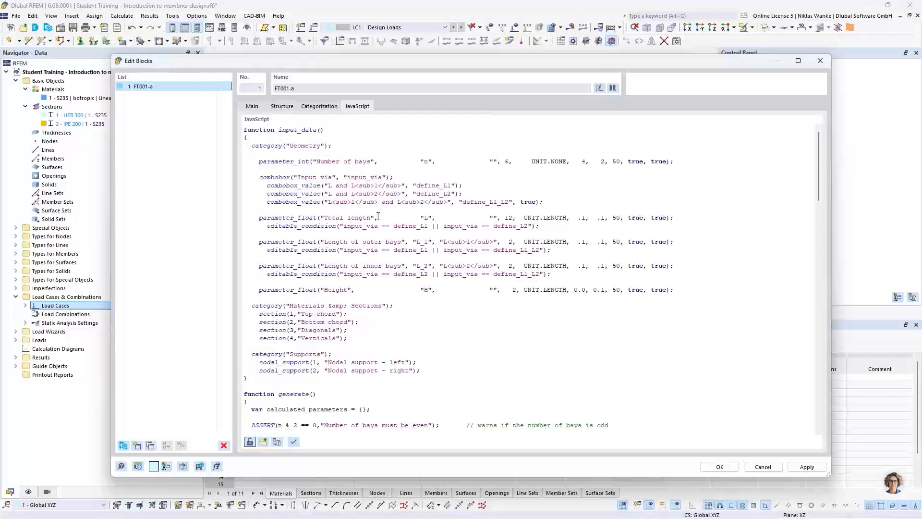
Confirm the FT001-a block to generate the truss and display it as a solid model
left_click(291, 108)
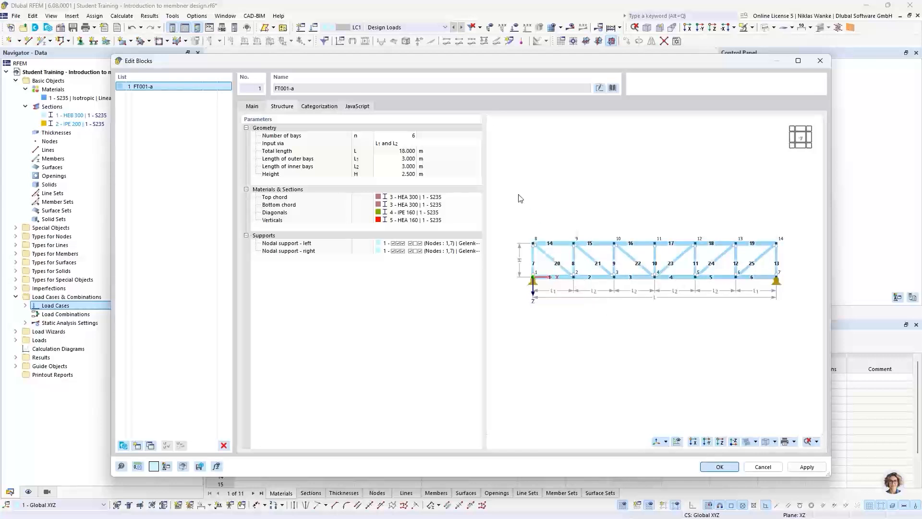
key("Return")
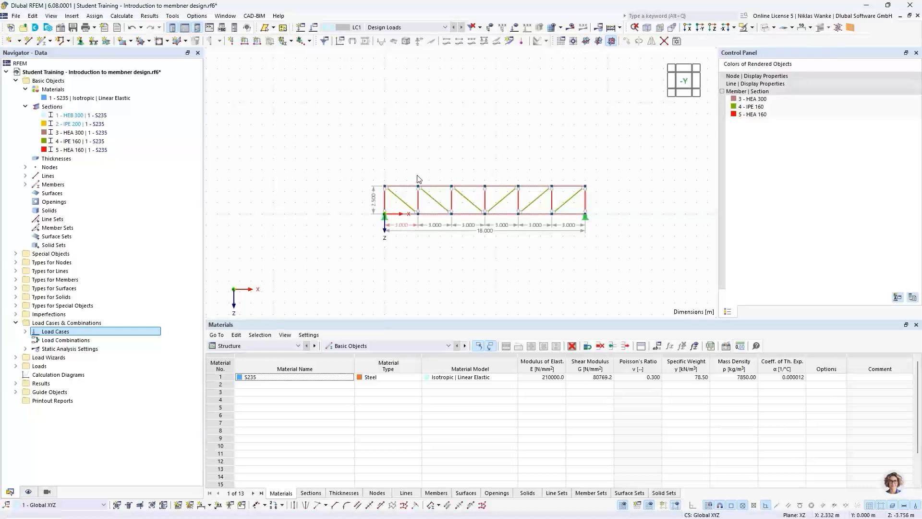
scroll(475, 205, "up", 3)
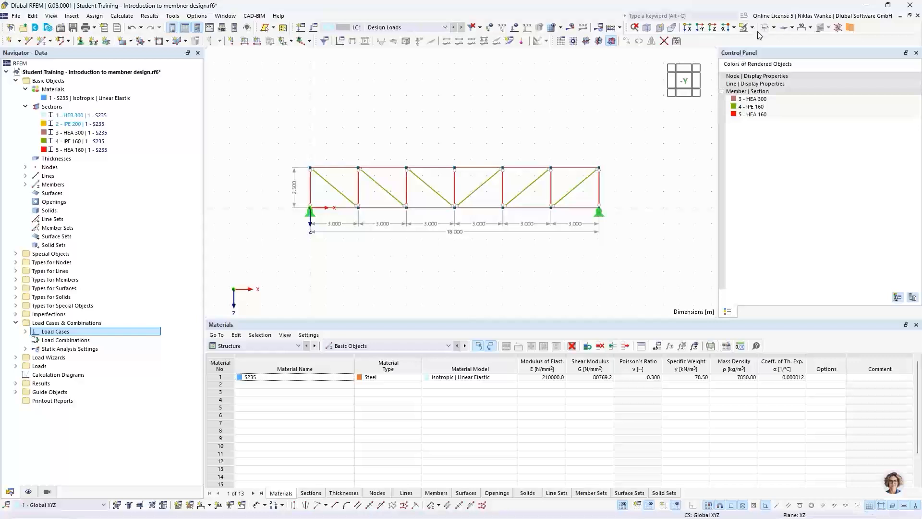
left_click(774, 28)
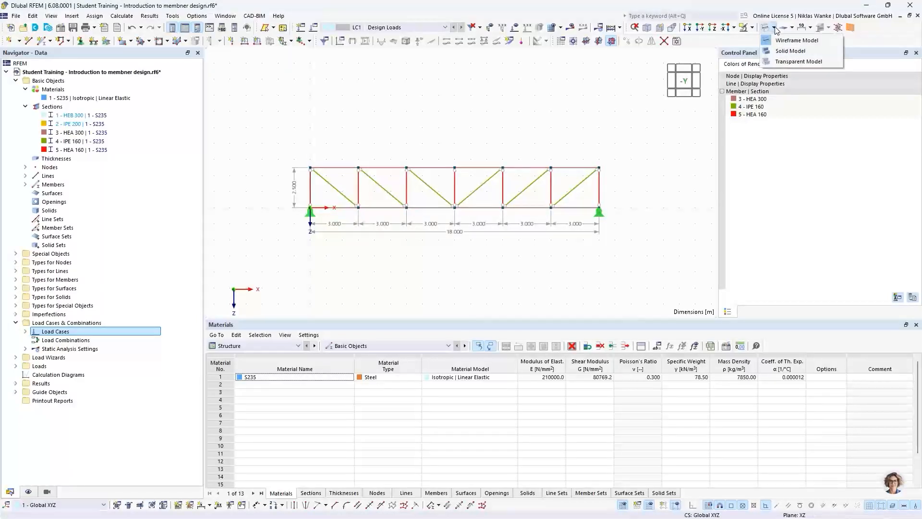
left_click(784, 52)
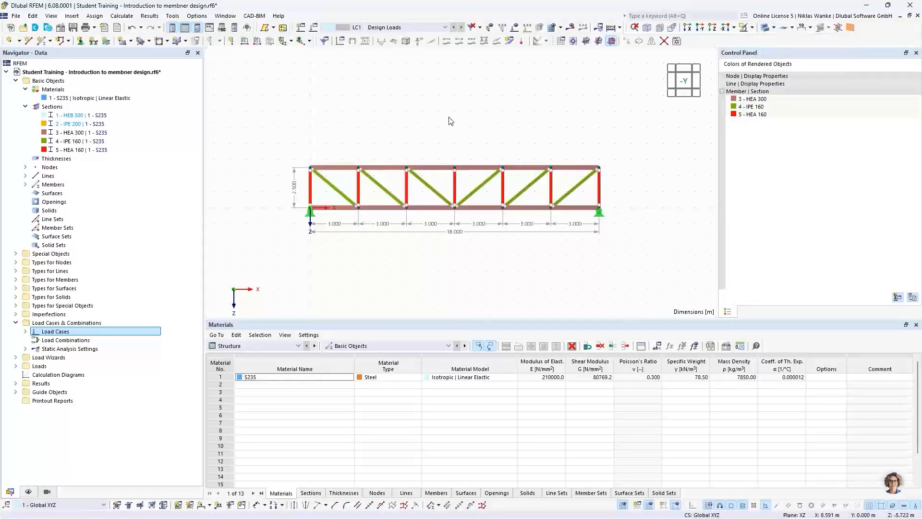
Check the member type and hinge option of an inner diagonal just before midspan, leaving its settings as they are
scroll(415, 210, "up", 1)
middle_click_drag(422, 200, 406, 142, "ctrl")
scroll(432, 171, "up", 3)
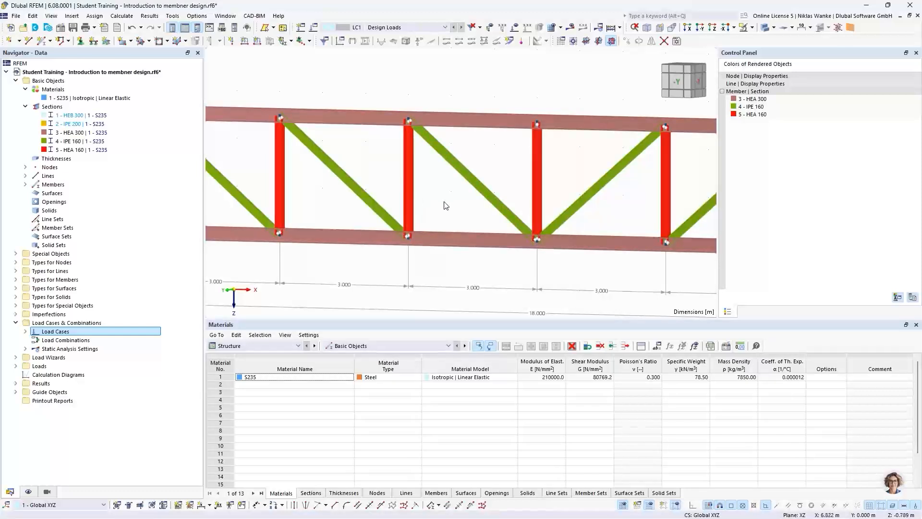
double_click(454, 160)
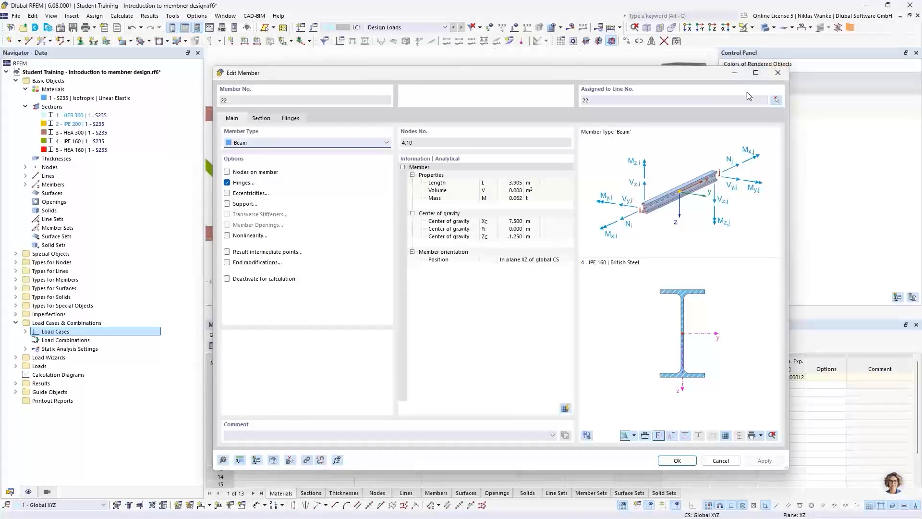
left_click(778, 73)
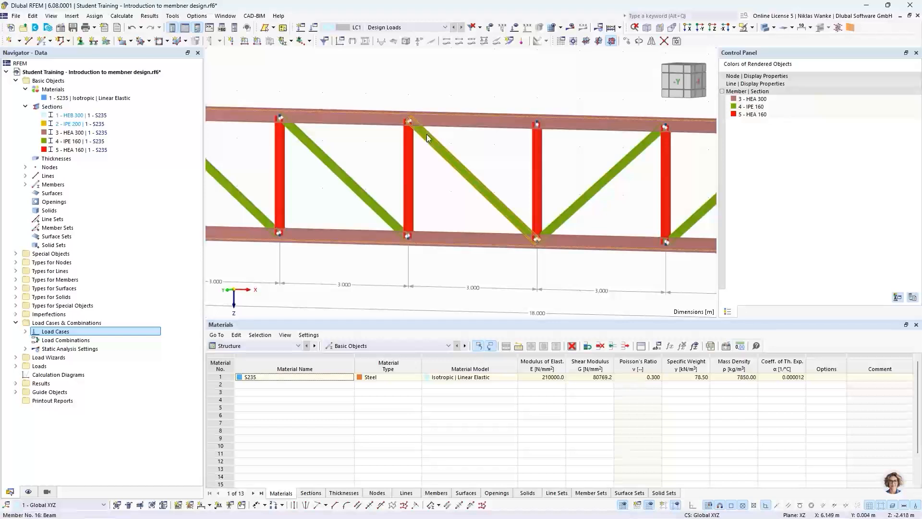
double_click(447, 154)
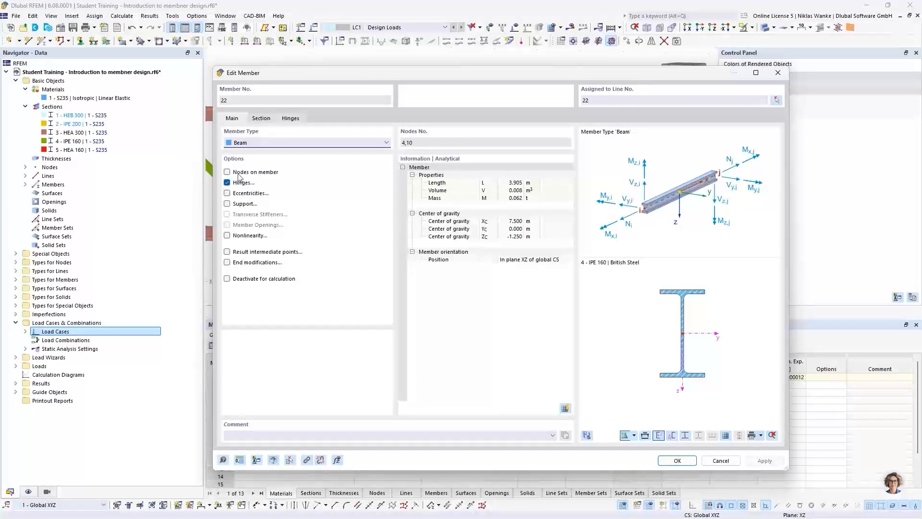
left_click(778, 73)
Activate visibility mode and show only the members with sections IPE 160 and HEA 160
scroll(434, 187, "down", 2)
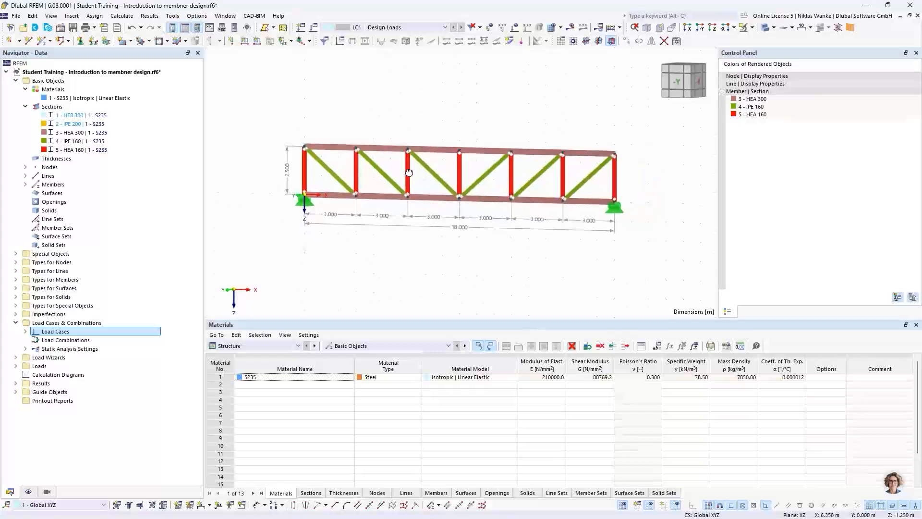
middle_click_drag(410, 181, 428, 168, "ctrl")
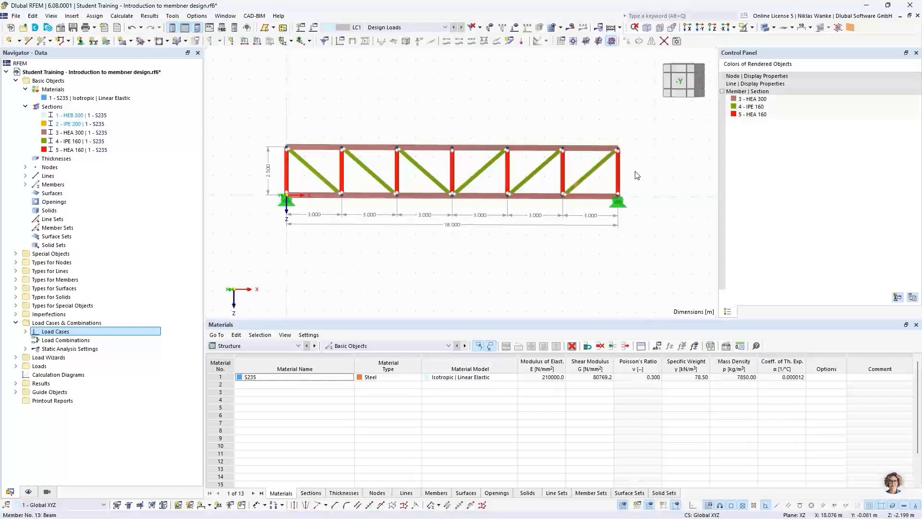
scroll(642, 175, "down", 2)
mouse_move(642, 176)
middle_mouse_down()
mouse_move(662, 183)
mouse_move(650, 185)
middle_mouse_up()
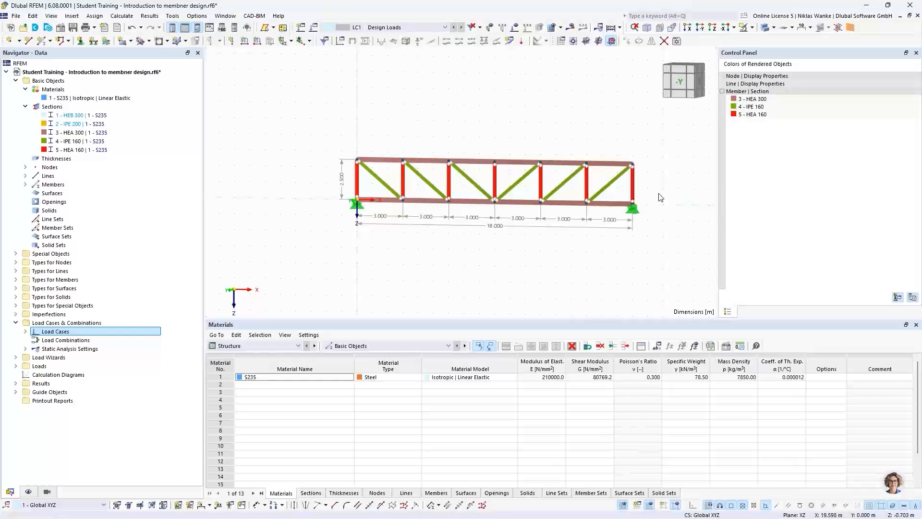
mouse_move(661, 189)
middle_mouse_down()
mouse_move(628, 188)
mouse_move(659, 193)
middle_mouse_up()
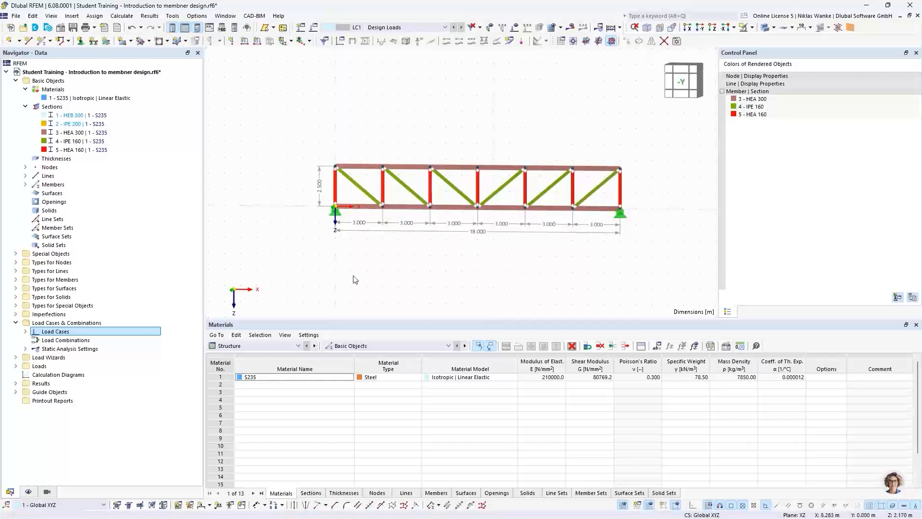
left_click(48, 492)
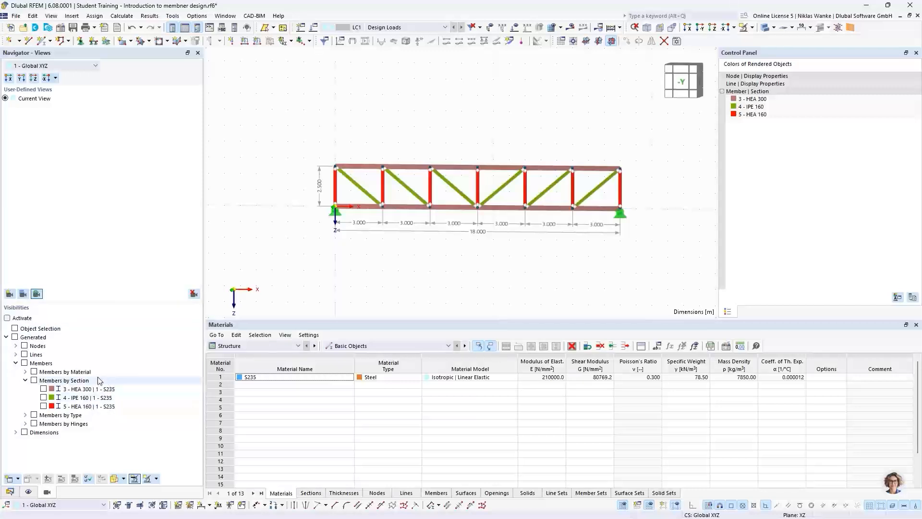
left_click(7, 318)
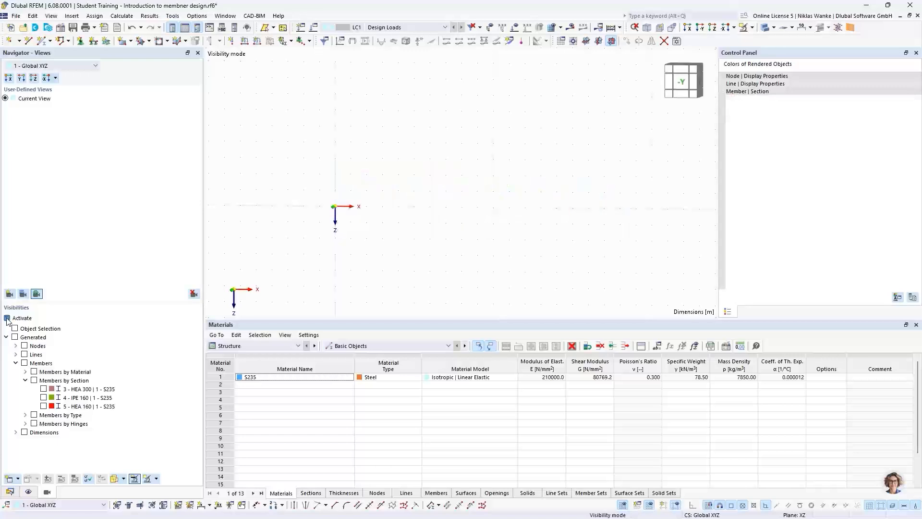
left_click(43, 397)
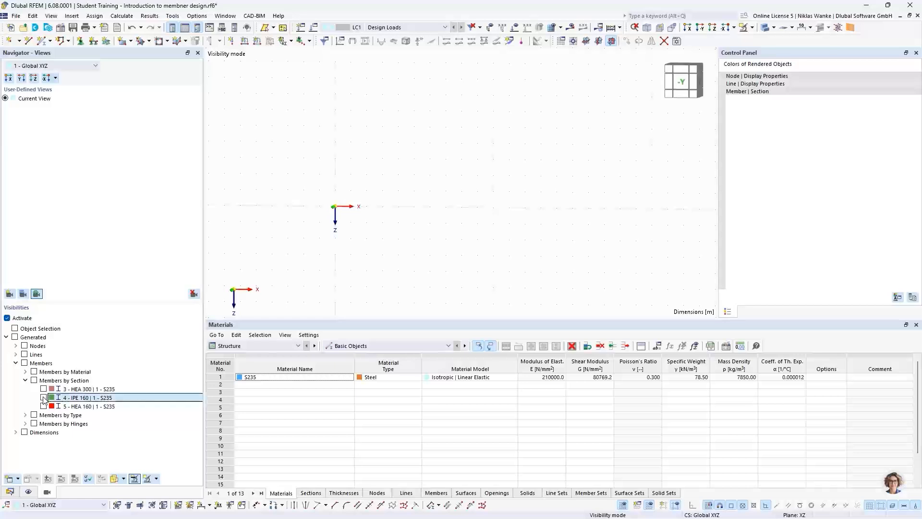
left_click(44, 406)
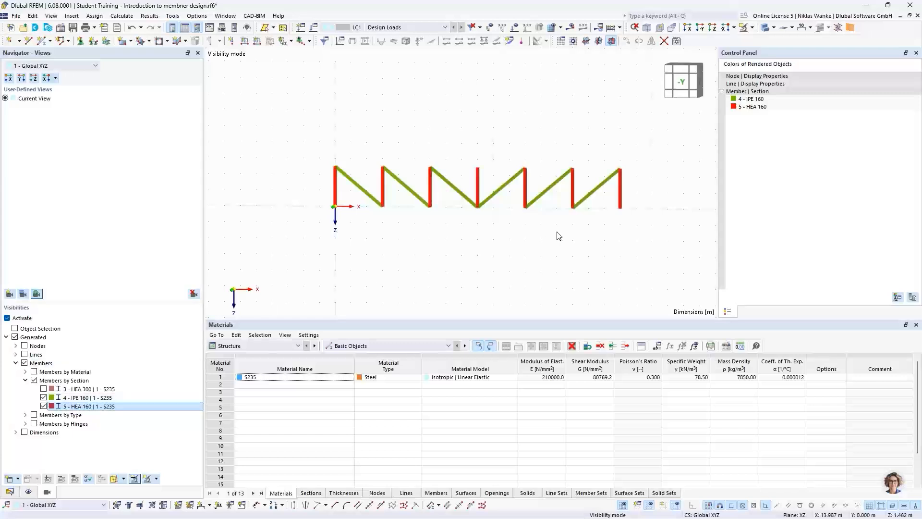
Change the member type of all visible diagonals and verticals together to Truss
left_click_drag(269, 112, 679, 278)
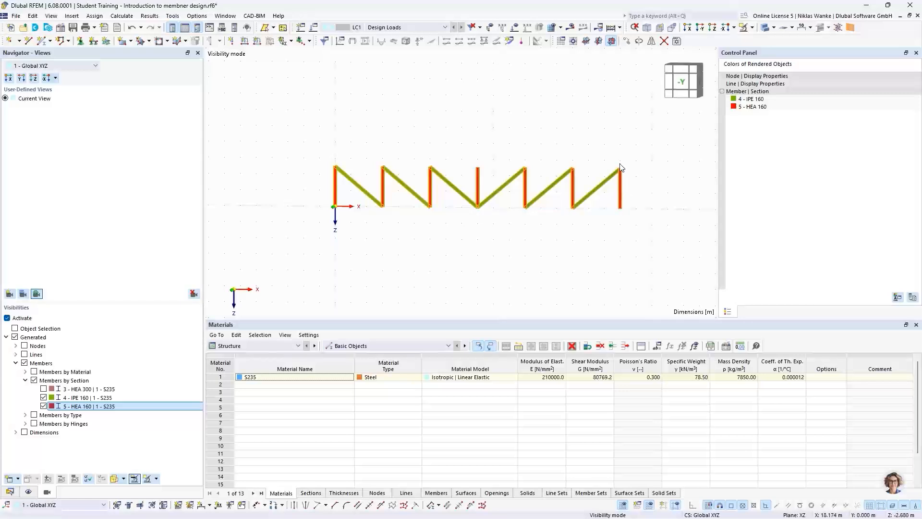
right_click(622, 191)
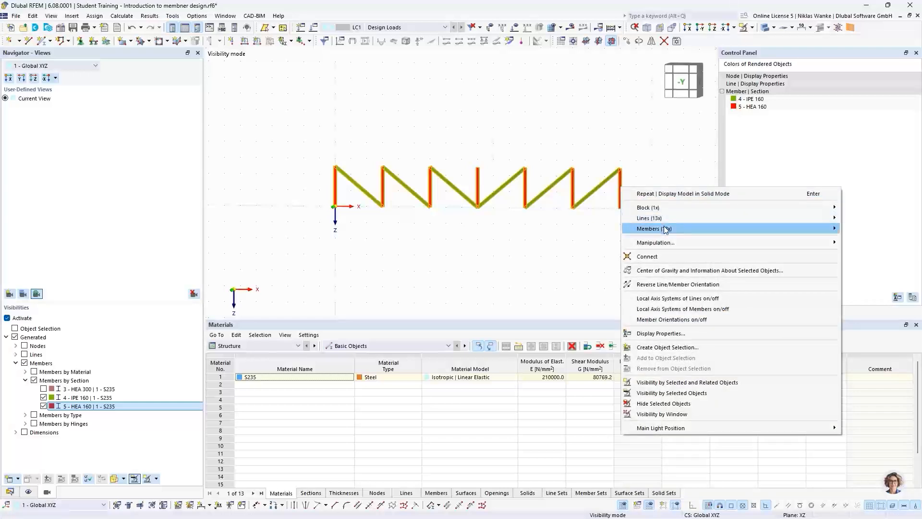
mouse_move(665, 229)
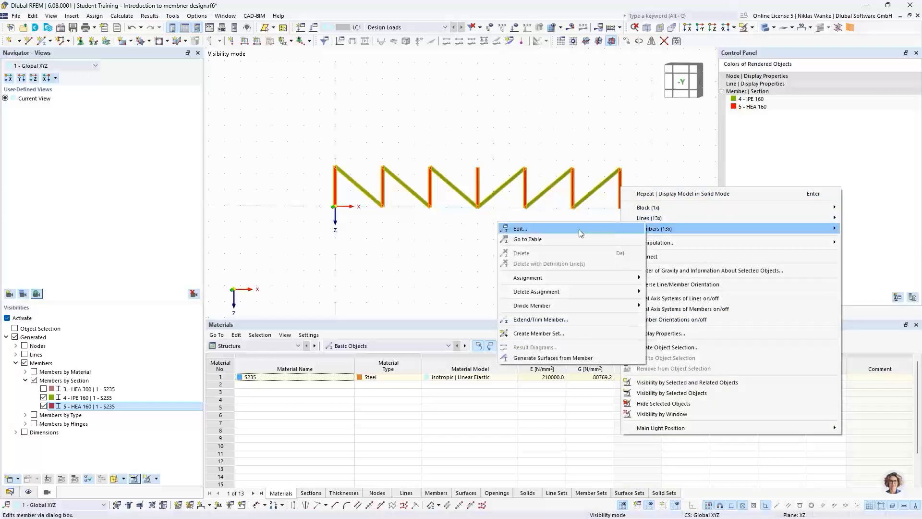
left_click(541, 228)
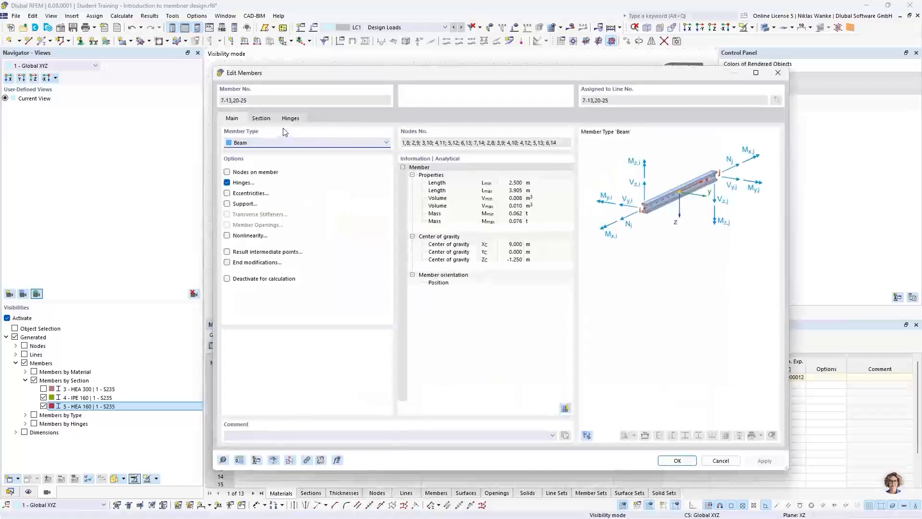
left_click(238, 144)
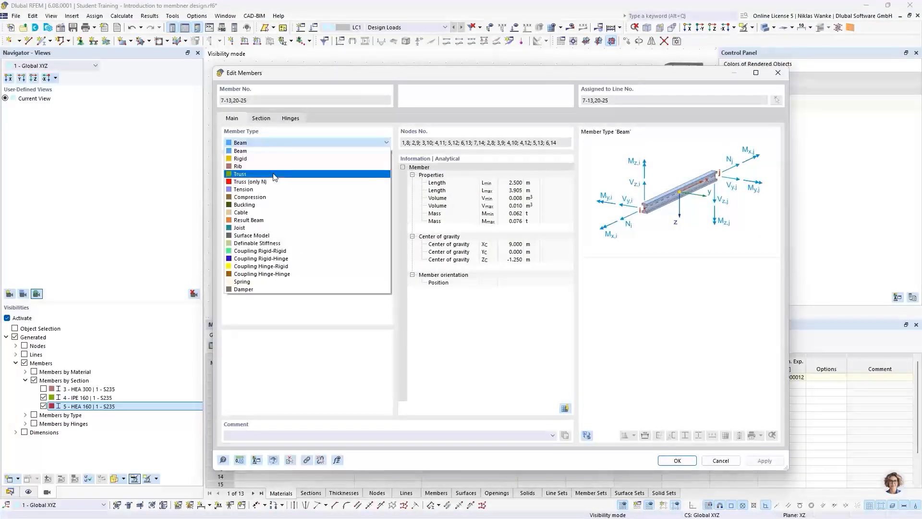
left_click(273, 175)
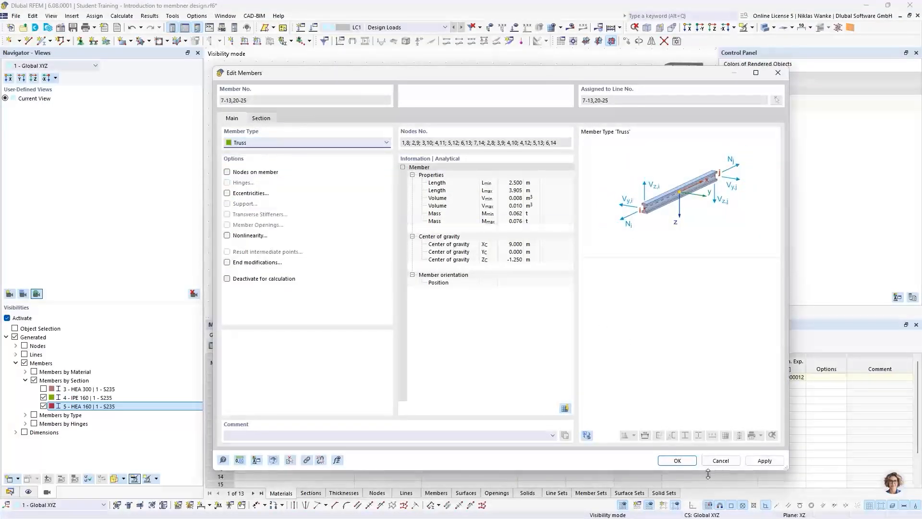
left_click(669, 464)
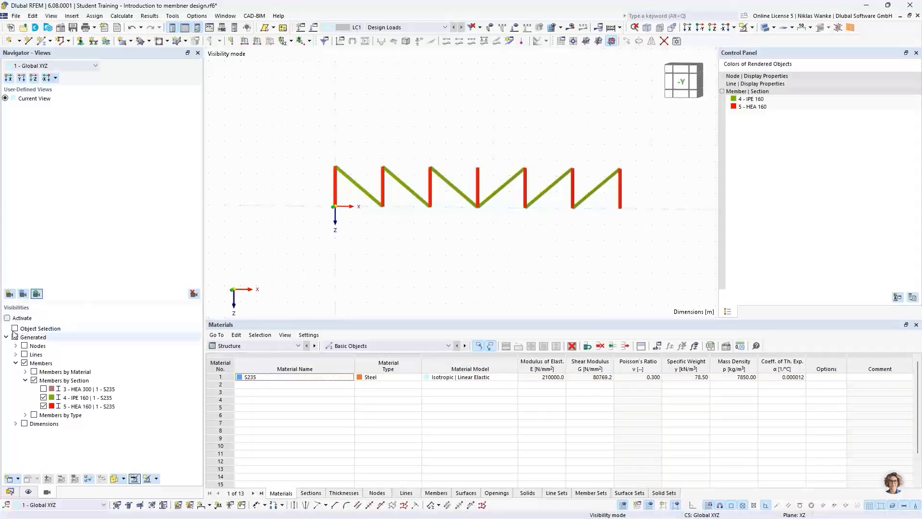
Include the HEA 300 chord members in the visibility so the complete set of truss members is shown
left_click(43, 388)
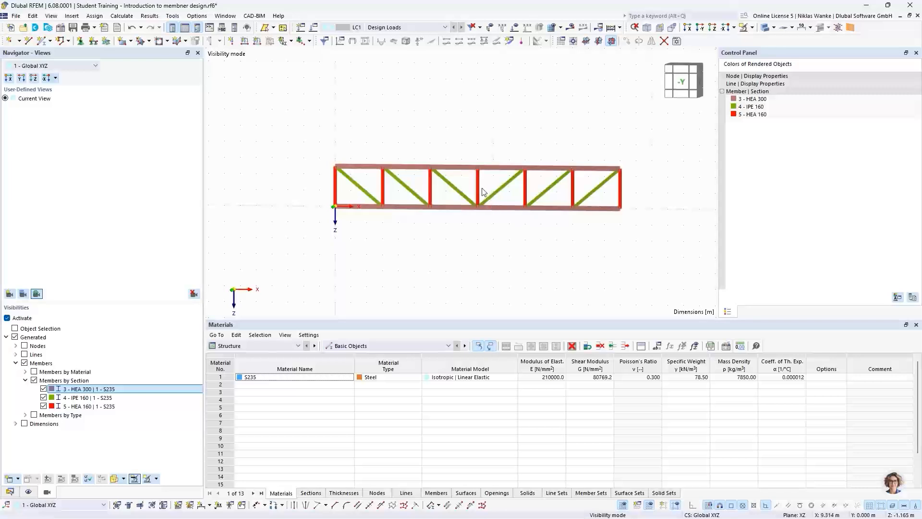
scroll(483, 191, "up", 1)
scroll(510, 236, "up", 1)
middle_click_drag(509, 234, 499, 242)
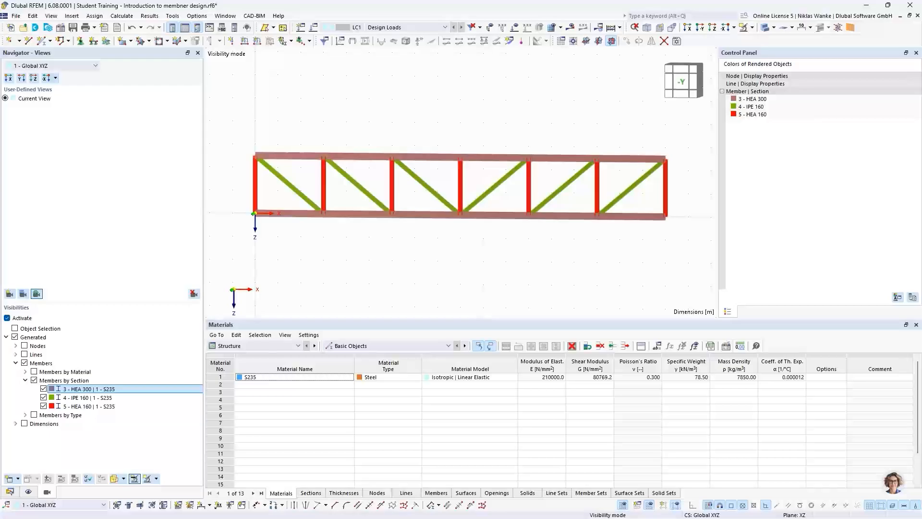
Switch to the PowerPoint training slides and advance to the fixed column exercise on 1st and 2nd order theory
key("alt+Tab")
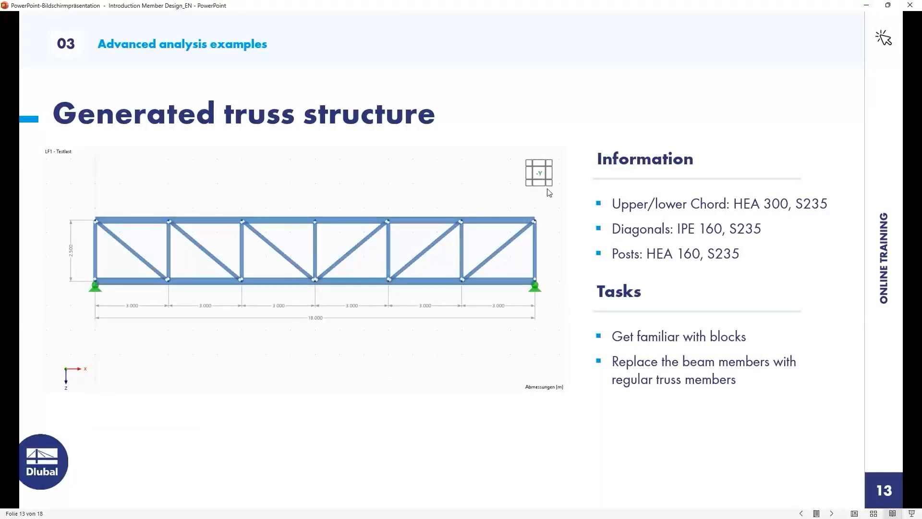
key("Right")
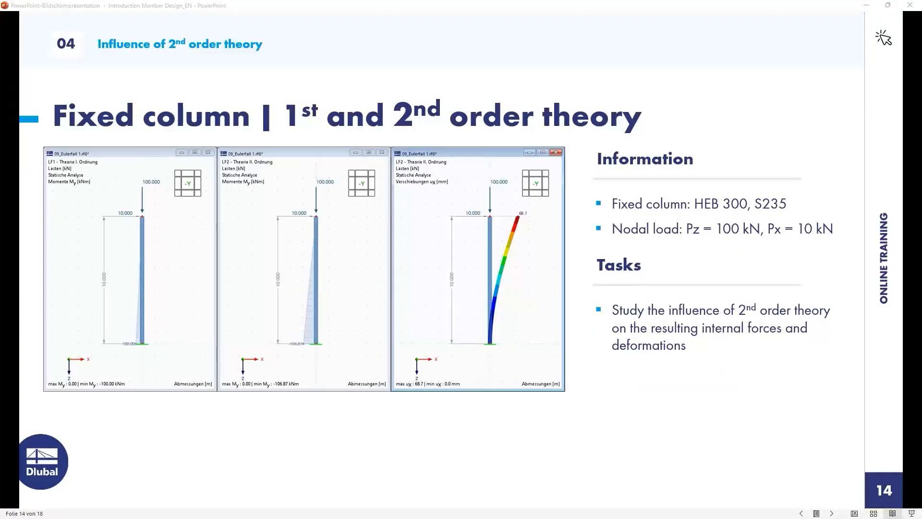
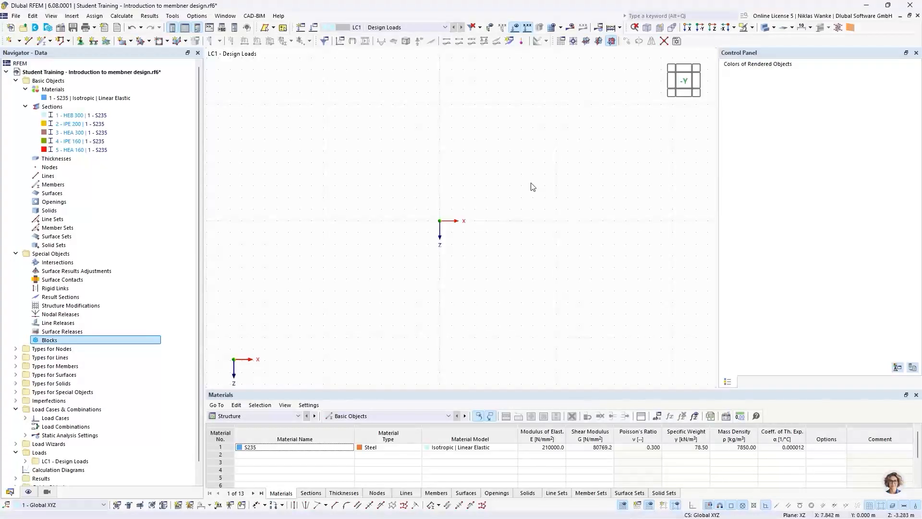
Model a vertical 10 m beam column with section HEB 300 and material S235, from the origin to Z = -10 m
left_click(916, 54)
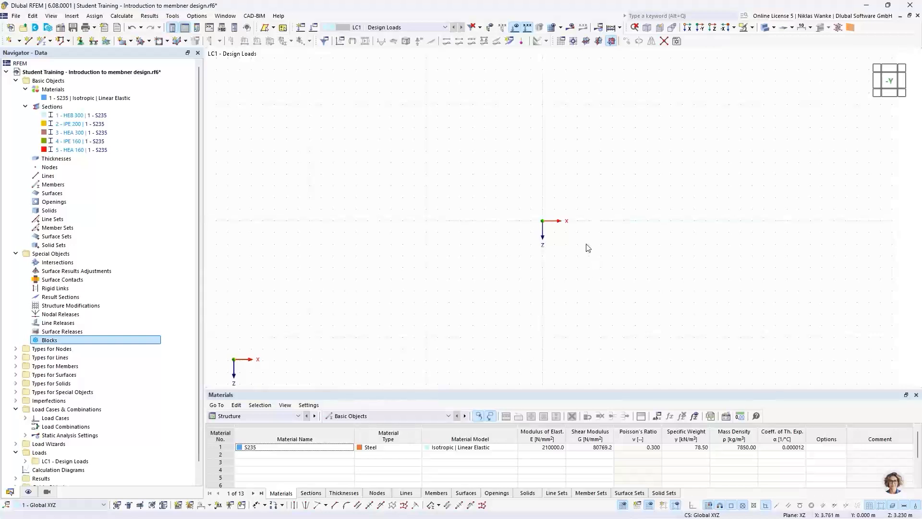
middle_click_drag(588, 238, 469, 258)
middle_click_drag(404, 282, 456, 272)
left_click(41, 40)
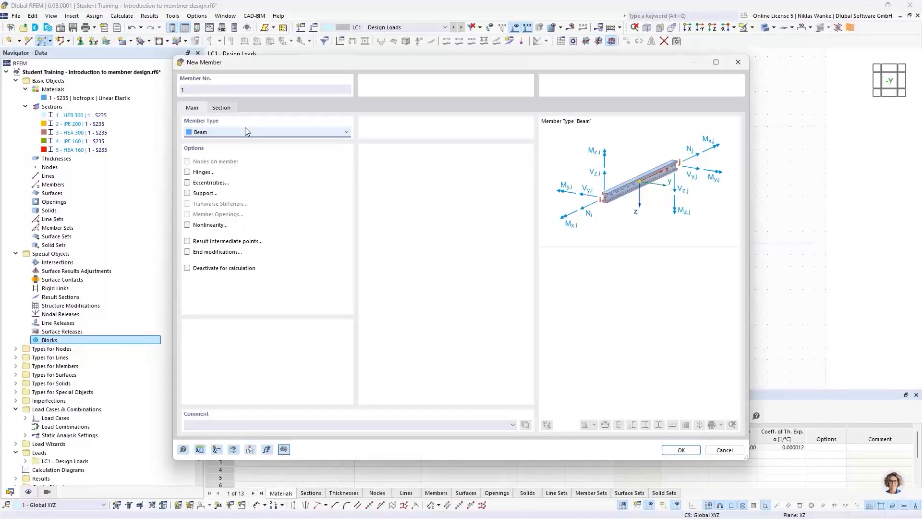
left_click(222, 108)
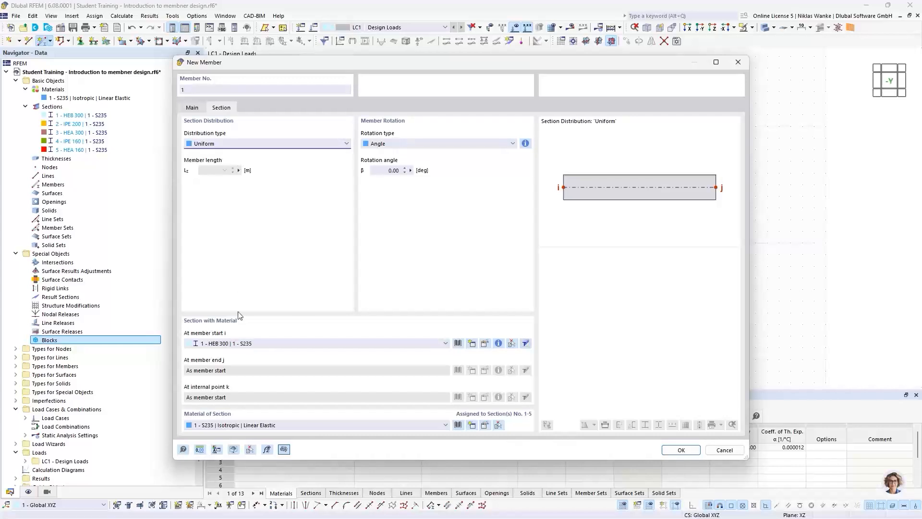
left_click(680, 450)
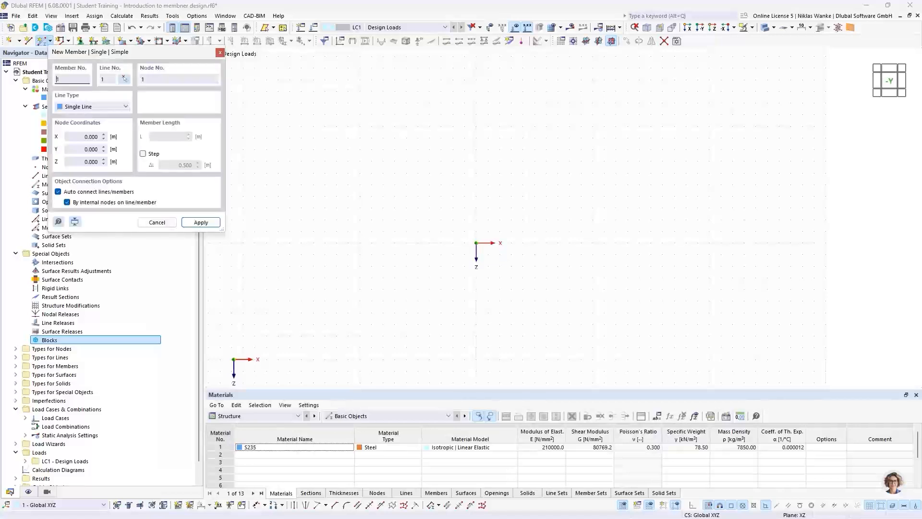
left_click(476, 242)
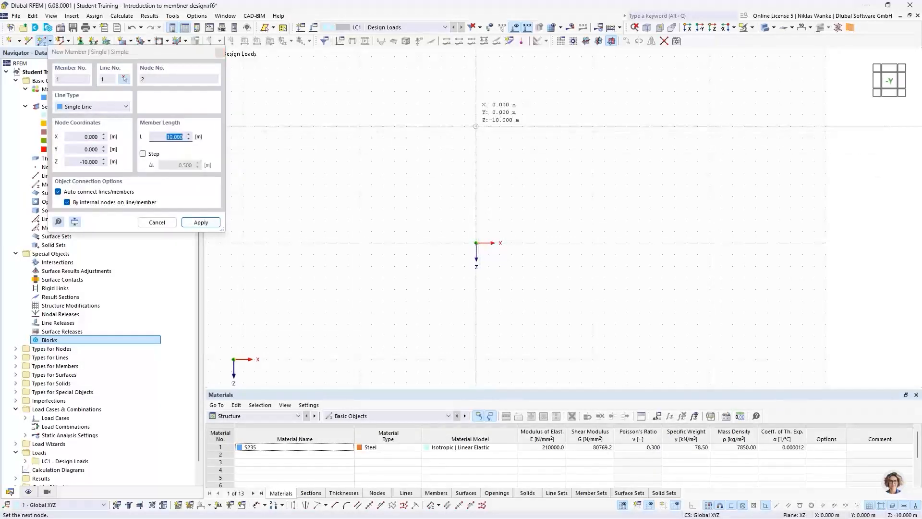
left_click(479, 133)
key("Escape")
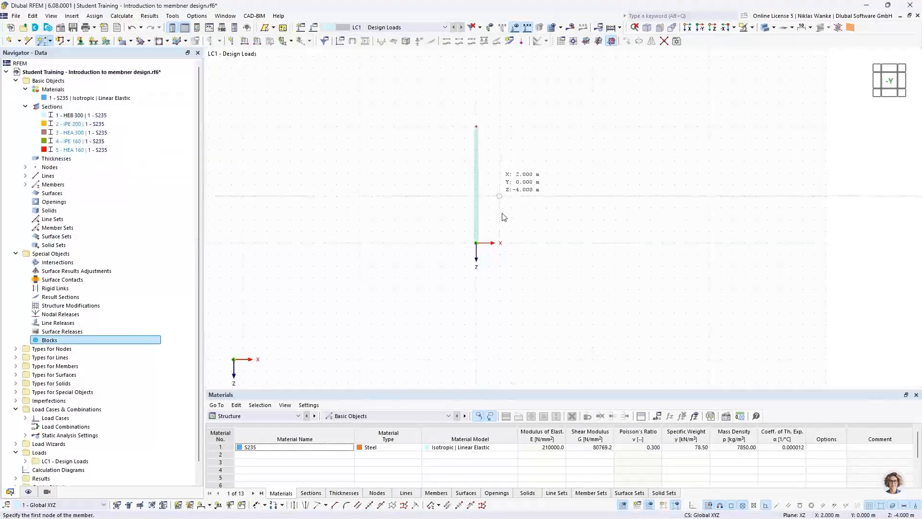
Add a linear length dimension to the column in the second plane, with the dimension line offset about 2.3 m
left_click(209, 504)
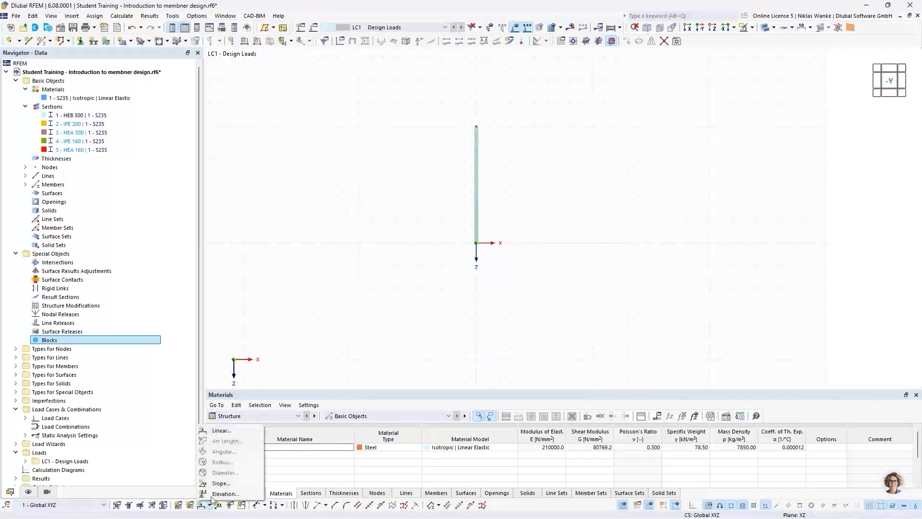
left_click(216, 430)
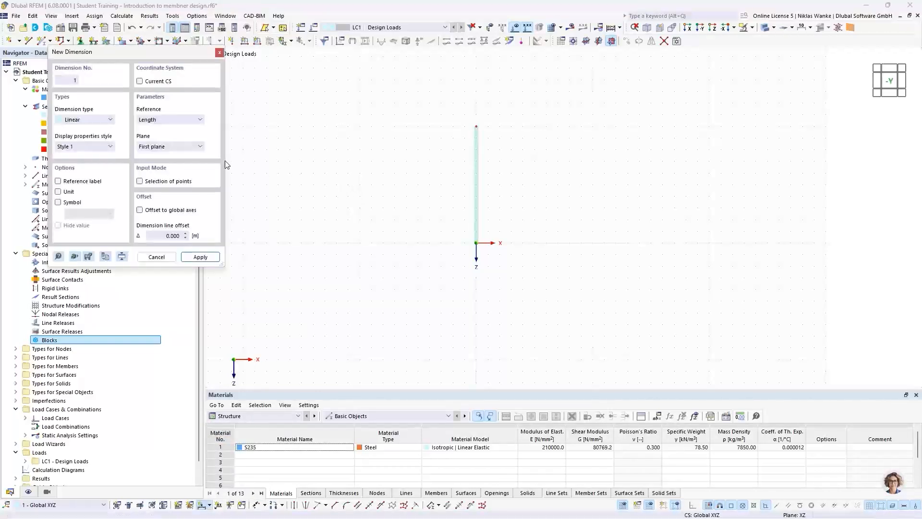
left_click(187, 146)
left_click(158, 157)
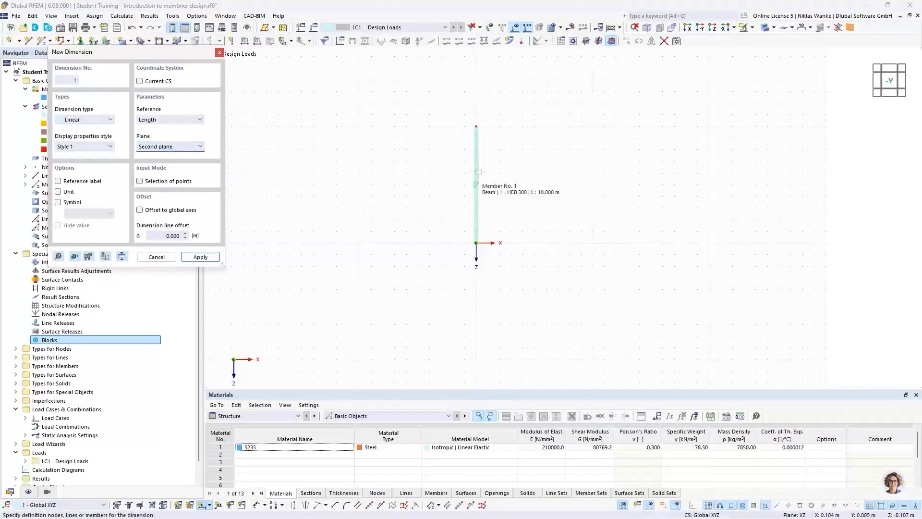
left_click(479, 171)
left_click(449, 182)
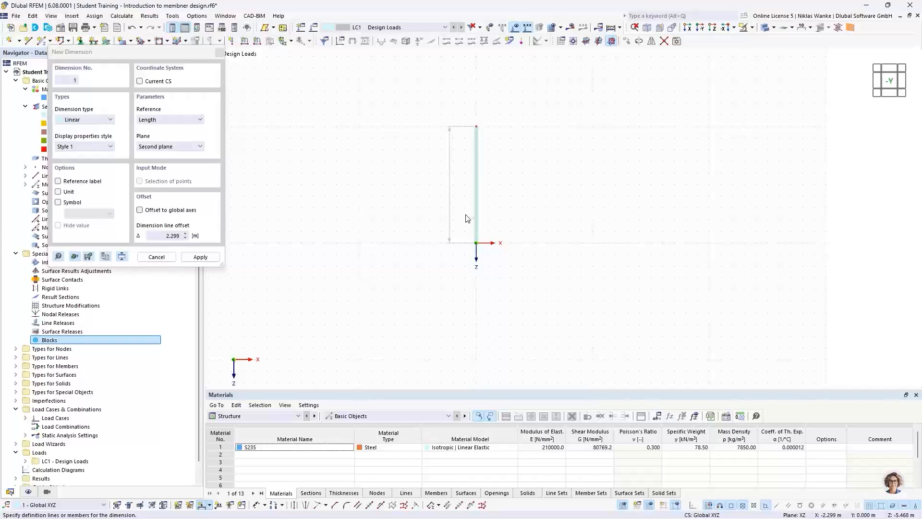
key("Escape")
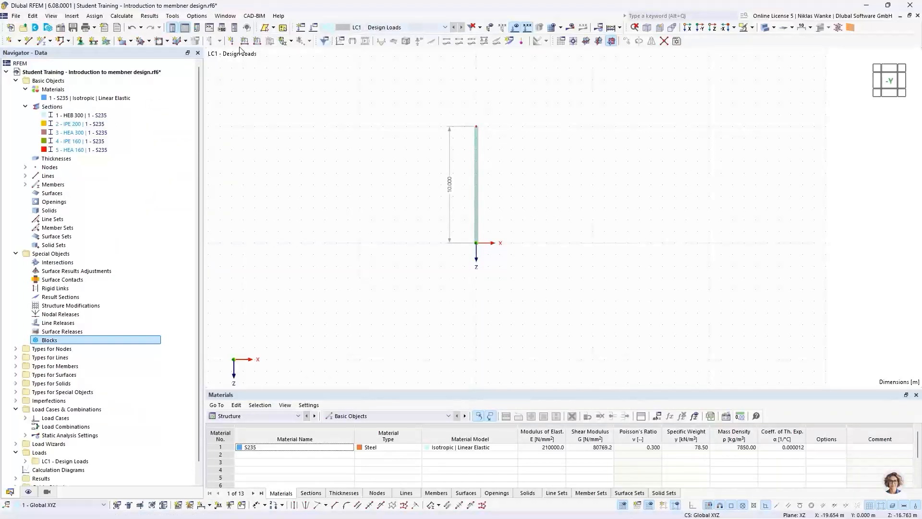
Assign the fixed nodal support "Fest" to the column's base node
left_click(80, 41)
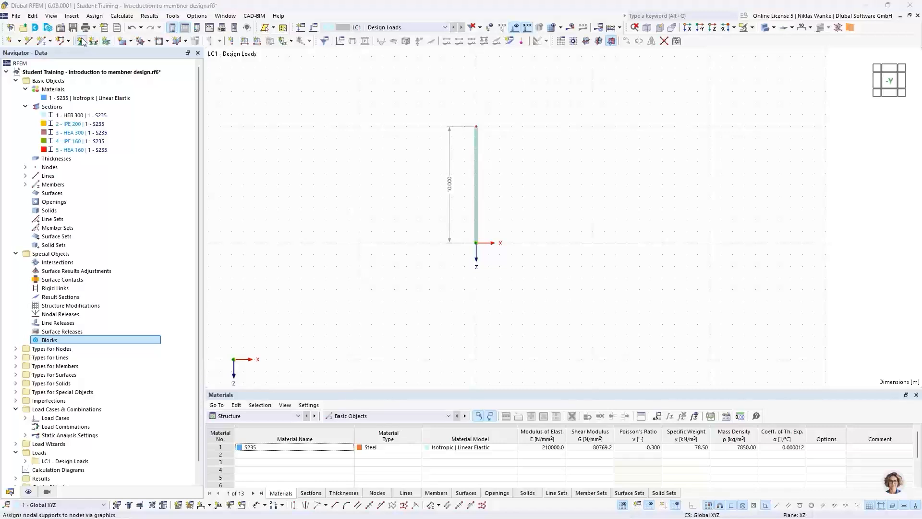
left_click(377, 212)
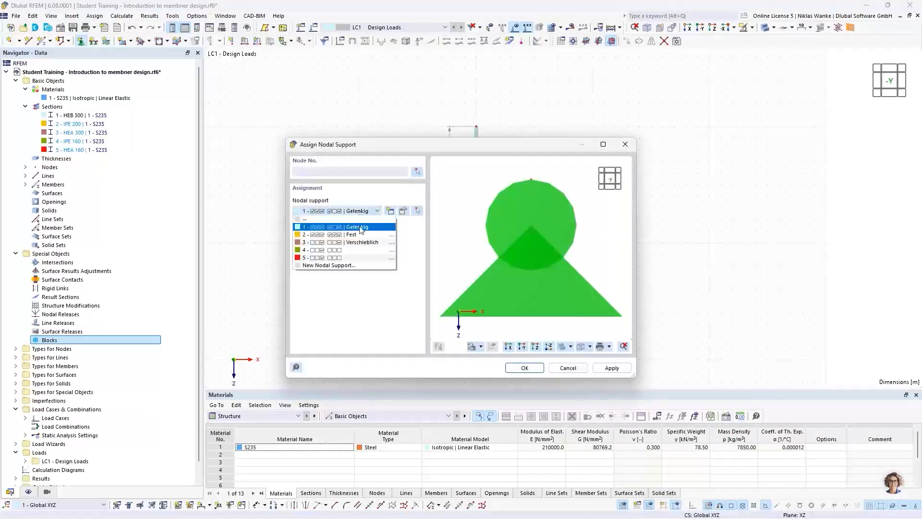
left_click(345, 229)
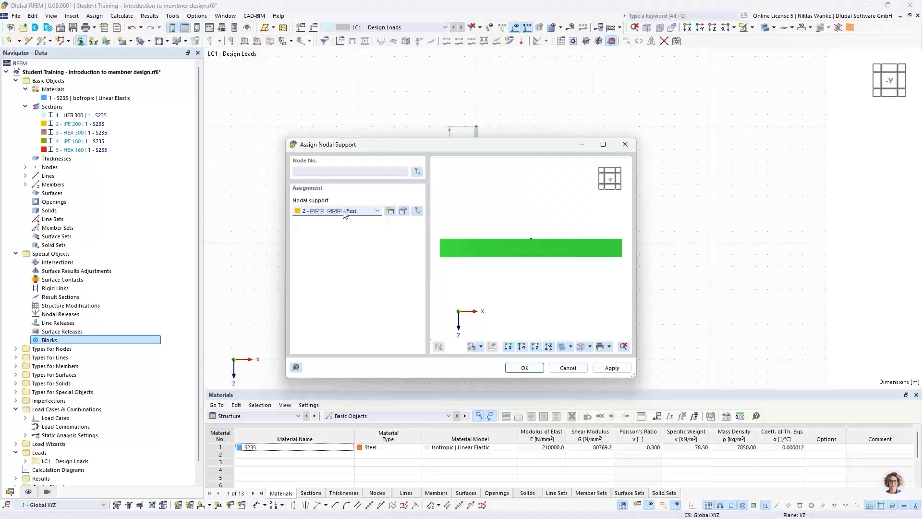
left_click(525, 369)
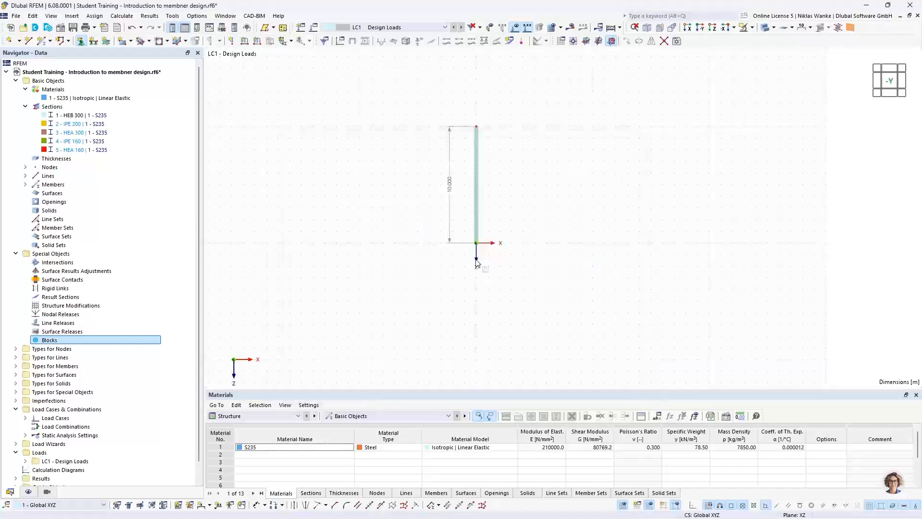
scroll(478, 264, "up", 3)
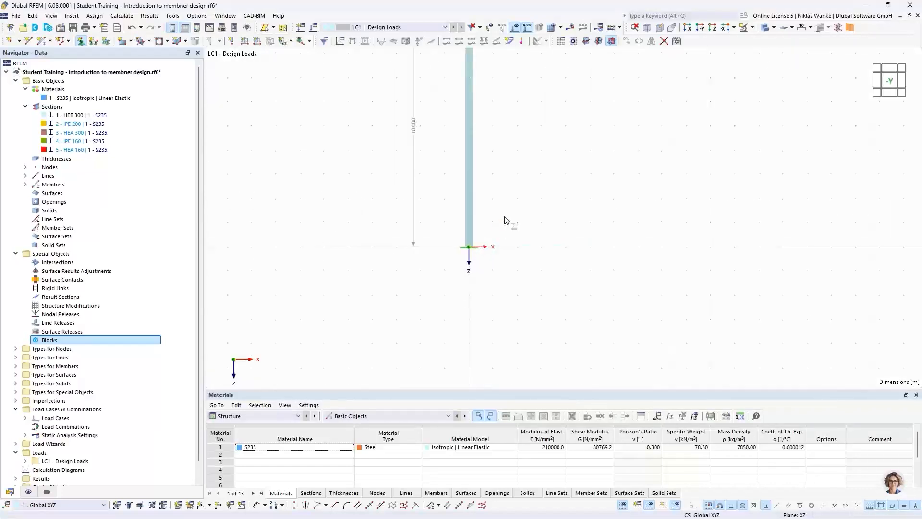
Define a components-type nodal load in LC1 with Fx = 10 kN and Fz = 100 kN
middle_click_drag(505, 208, 486, 314)
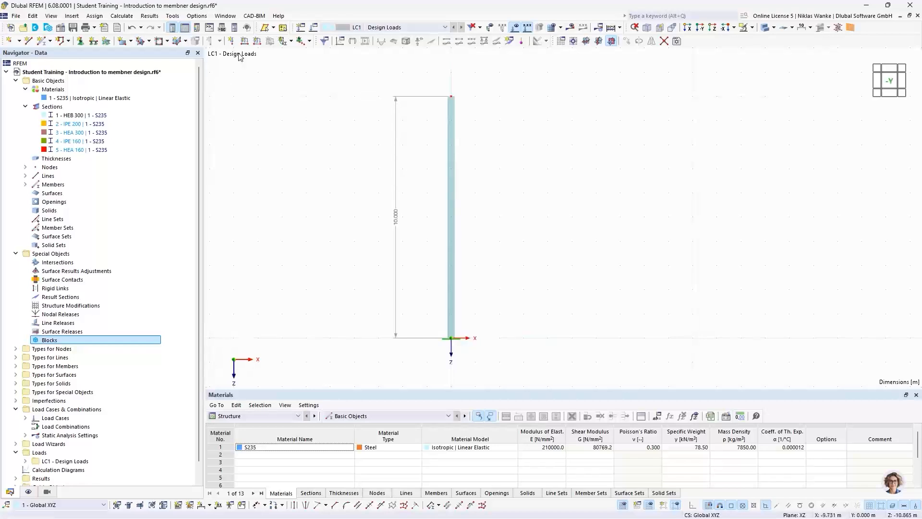
left_click(231, 41)
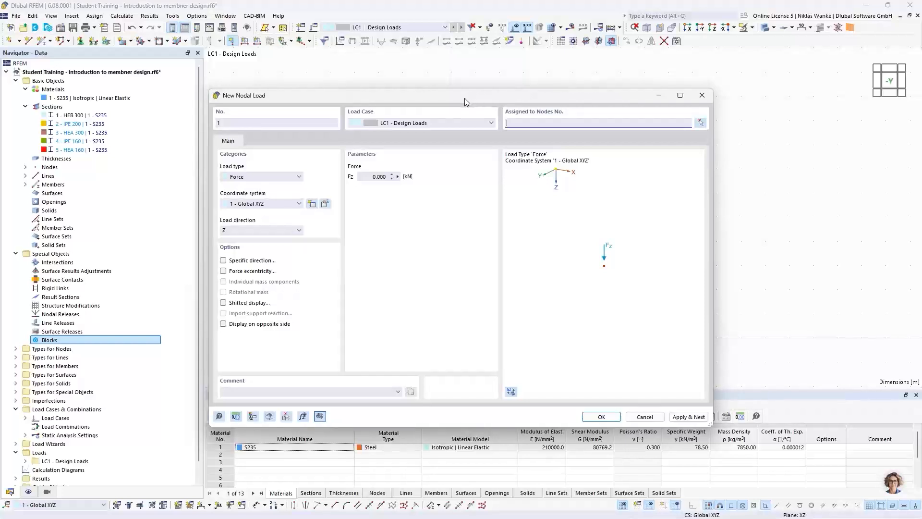
left_click(240, 177)
left_click(243, 200)
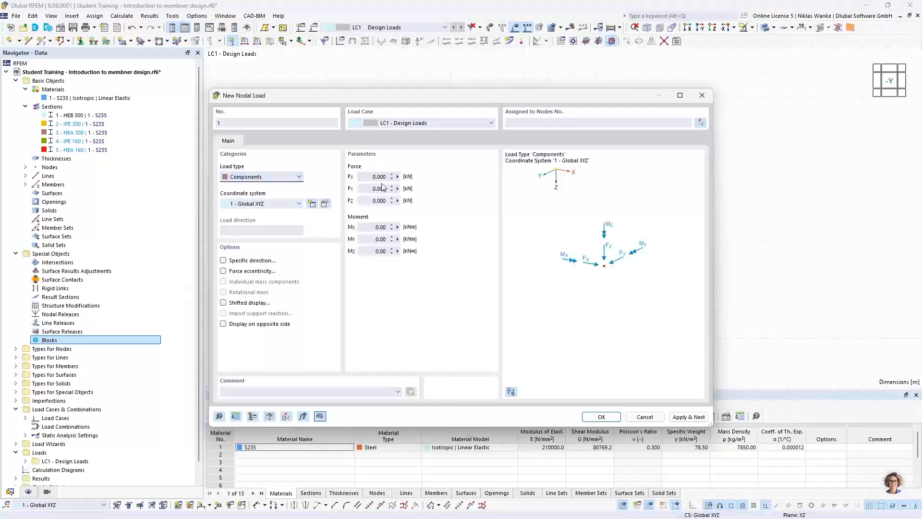
left_click(370, 177)
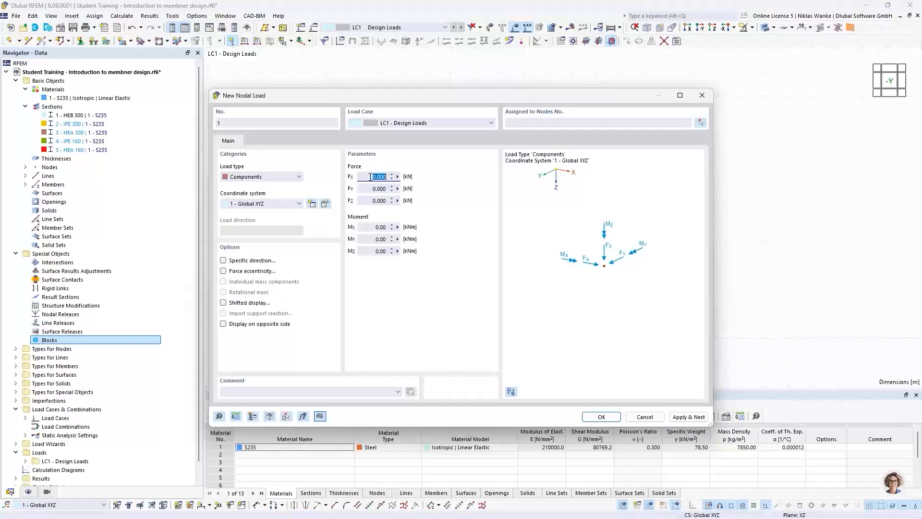
type("10")
left_click(367, 201)
type("100")
Apply the nodal load to the column's top node
left_click(699, 123)
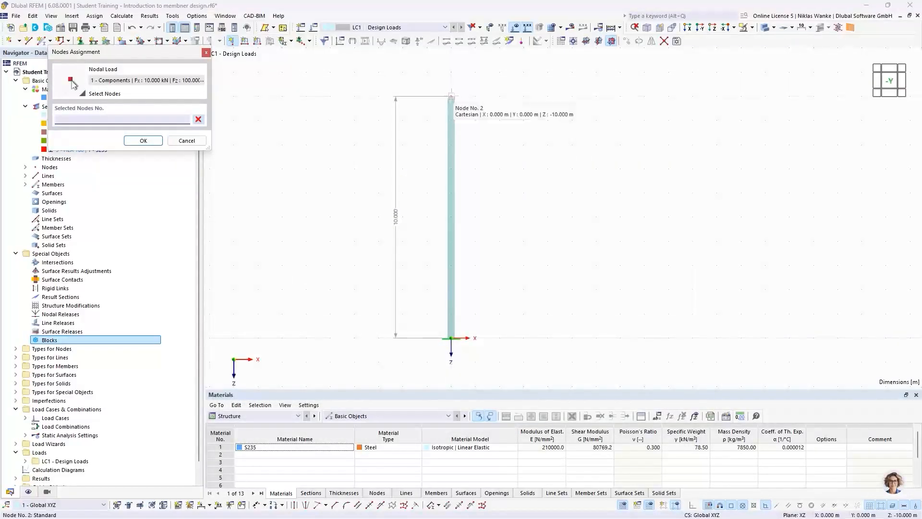
left_click(452, 98)
left_click(139, 142)
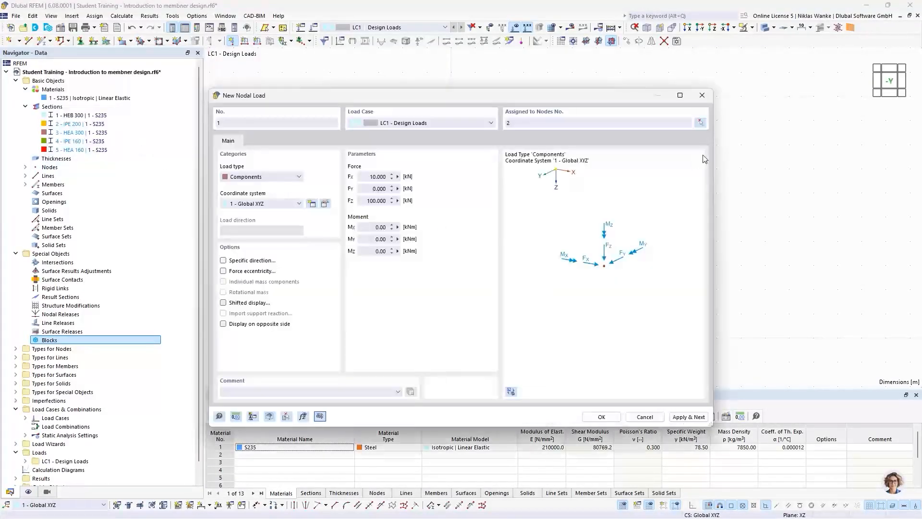
left_click(601, 417)
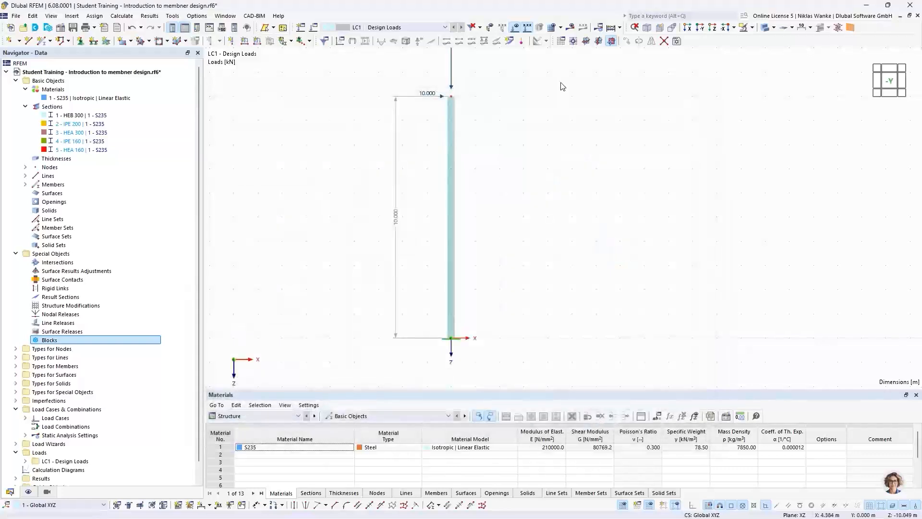
scroll(496, 243, "down", 2)
middle_click_drag(497, 243, 470, 260)
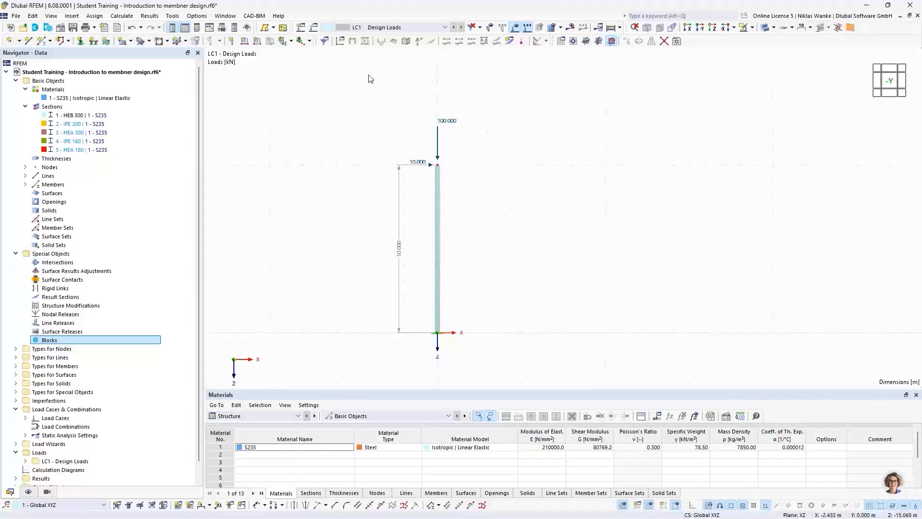
Copy load case LC1 and name the copy "Design Loads (2nd order theory)"
left_click(314, 29)
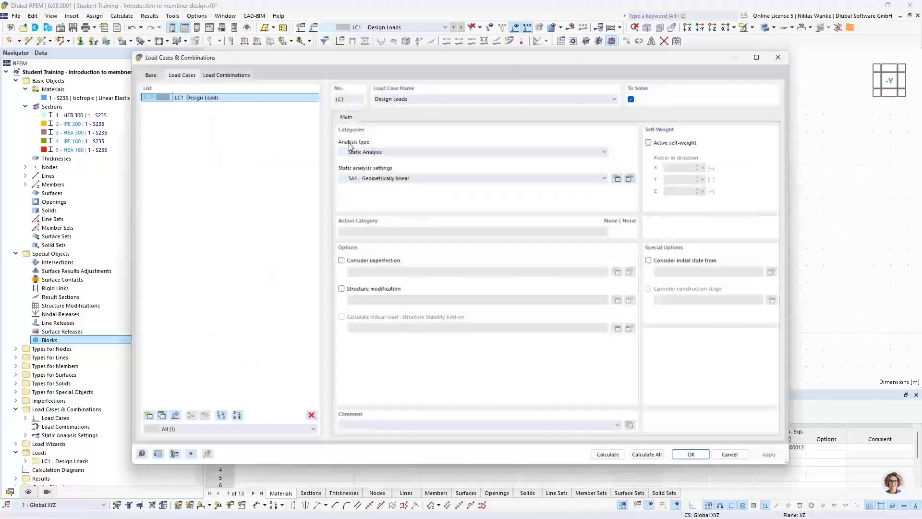
left_click_drag(420, 54, 450, 45)
left_click(247, 88)
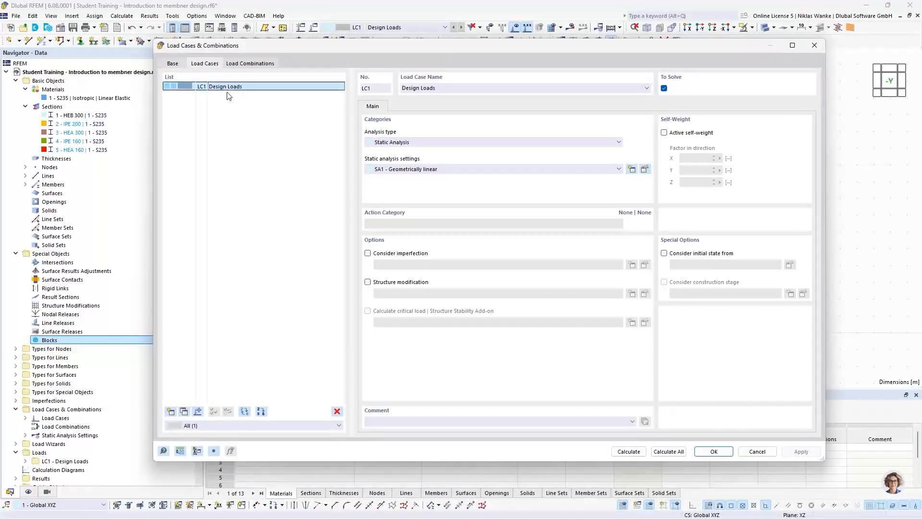
left_click(184, 412)
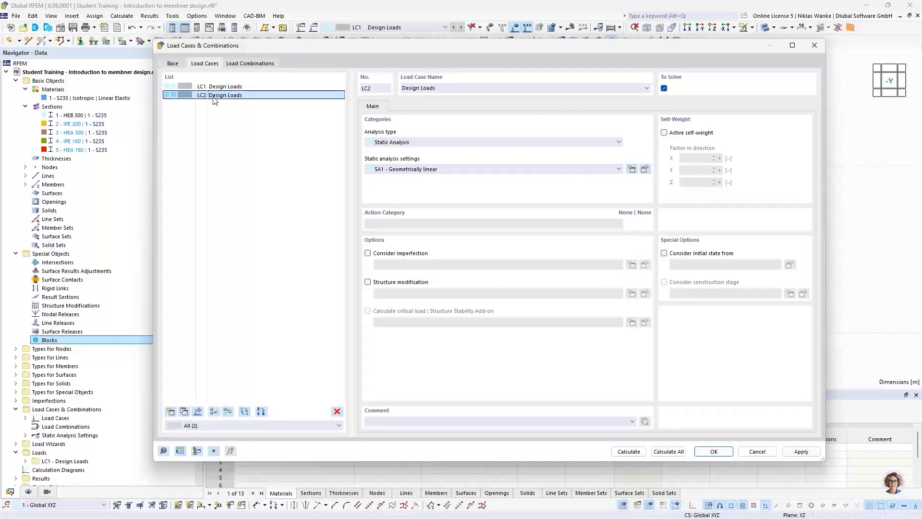
left_click(440, 88)
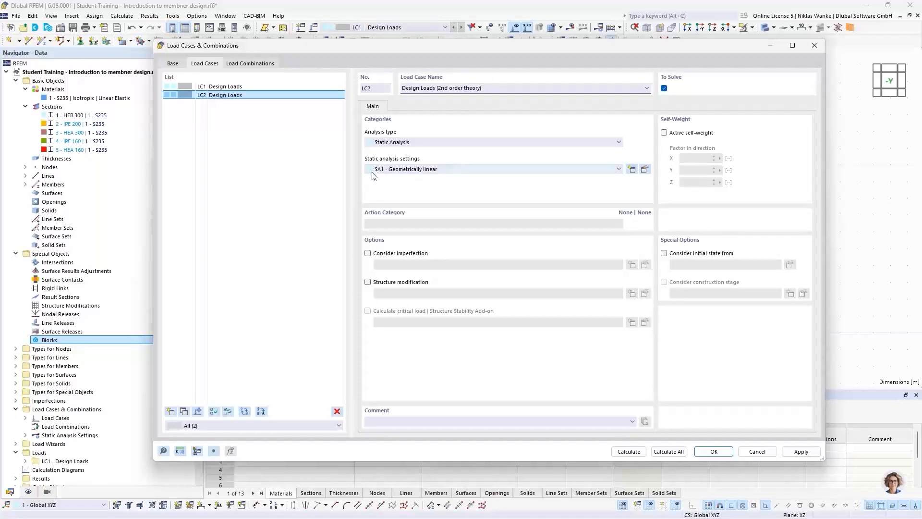
Assign the static analysis settings SA2 - Second-order (P-Δ) | Newton-Raphson | 100 | 1 to load case LC2
left_click(413, 171)
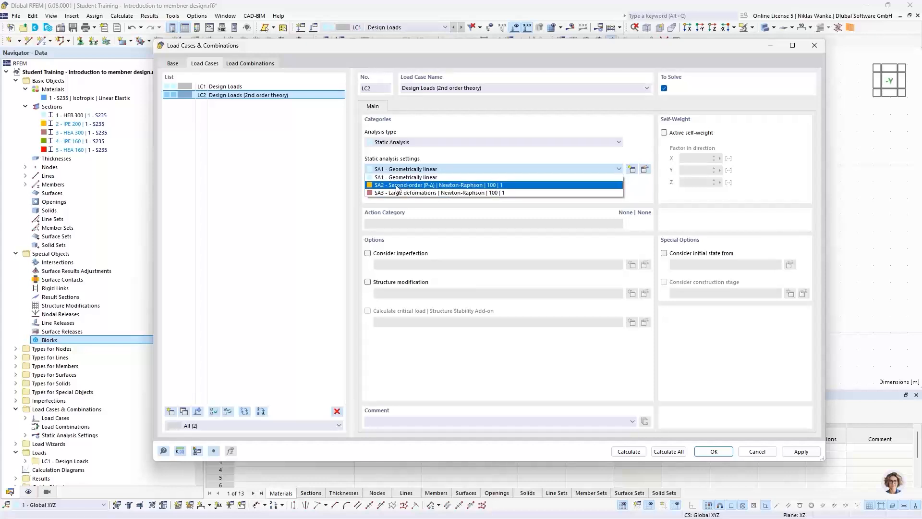
left_click(397, 185)
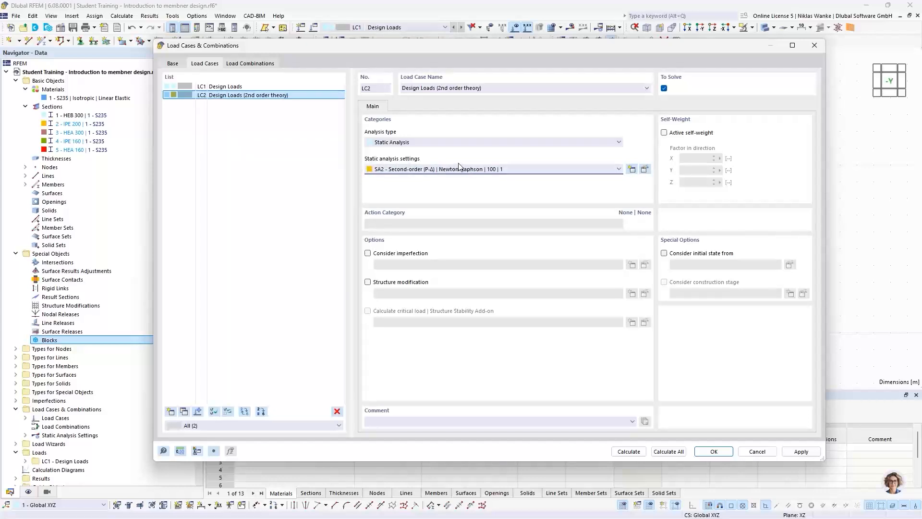
Examine the SA2 settings for analysis type, iterative method, maximum number of iterations and number of load increments
left_click(644, 169)
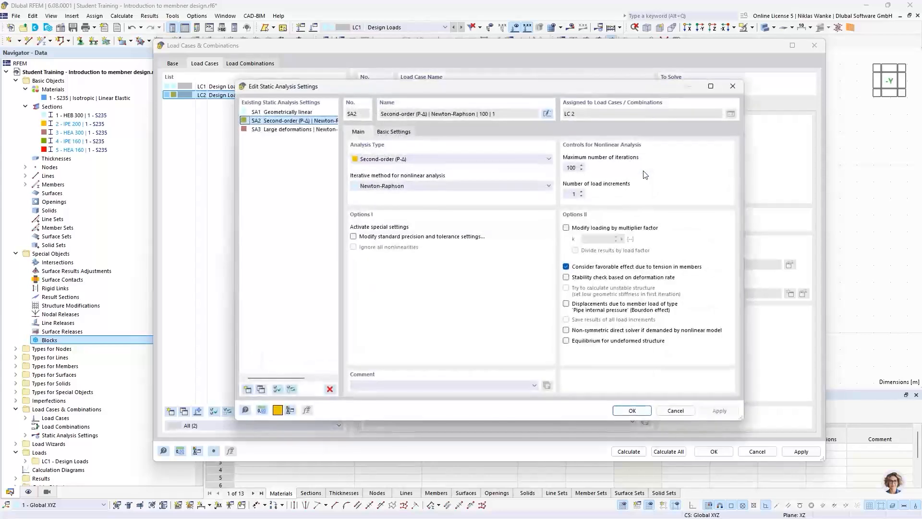
left_click_drag(528, 86, 539, 79)
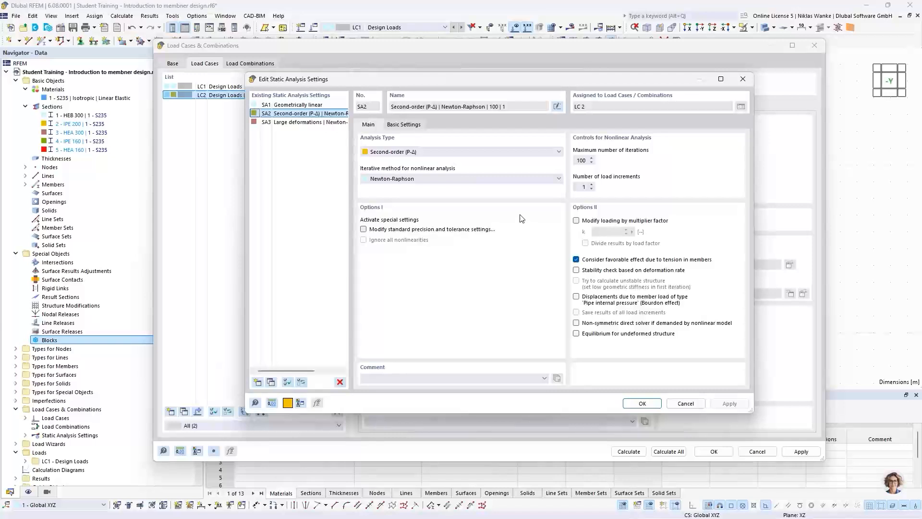
left_click(474, 150)
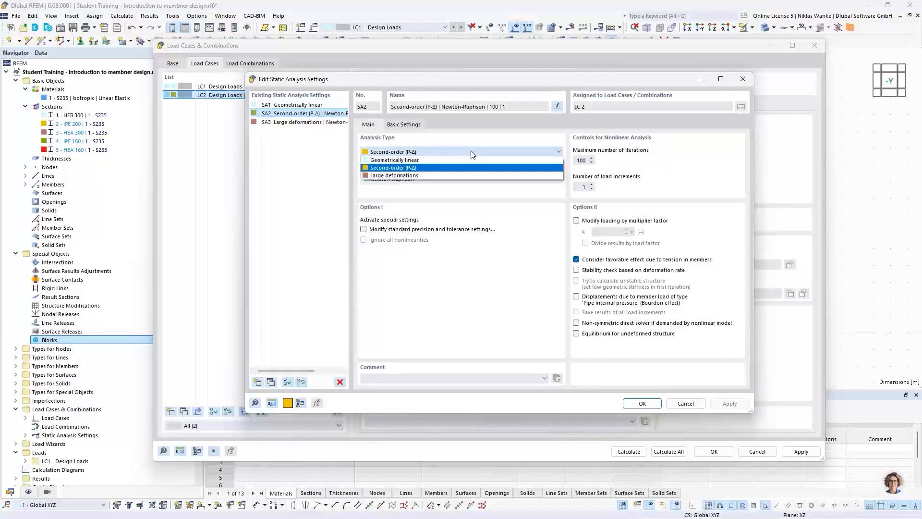
left_click(403, 153)
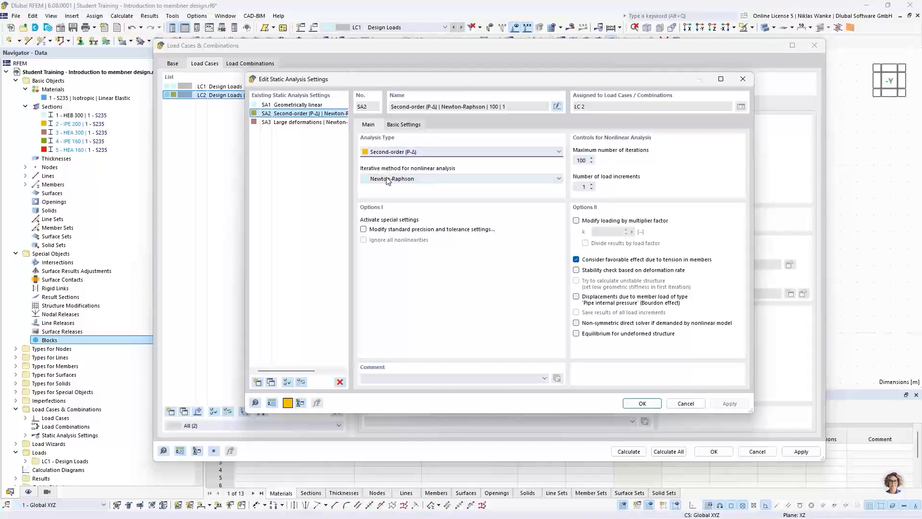
left_click(386, 182)
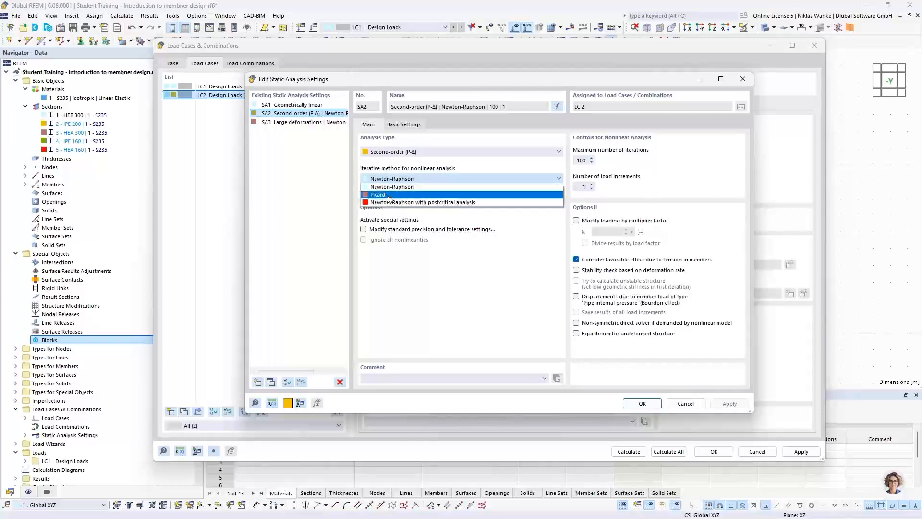
left_click(415, 177)
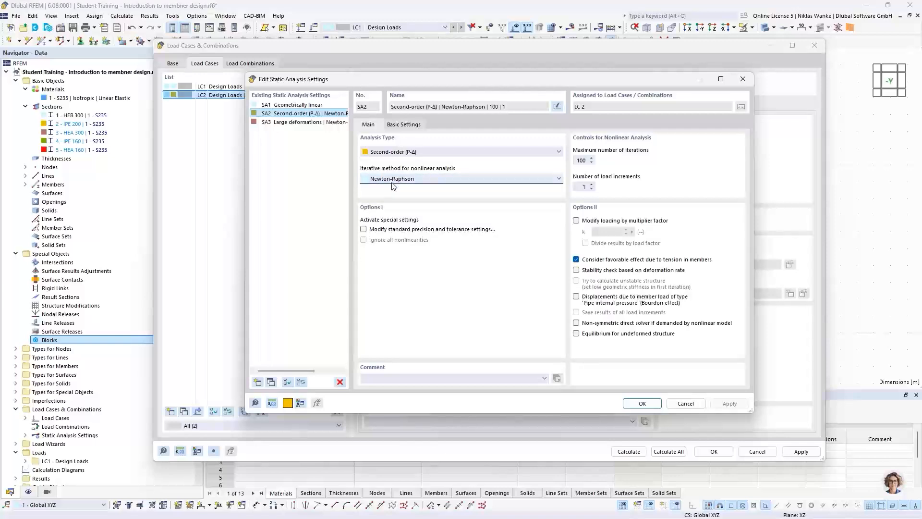
left_click(576, 160)
left_click(583, 187)
left_click(392, 154)
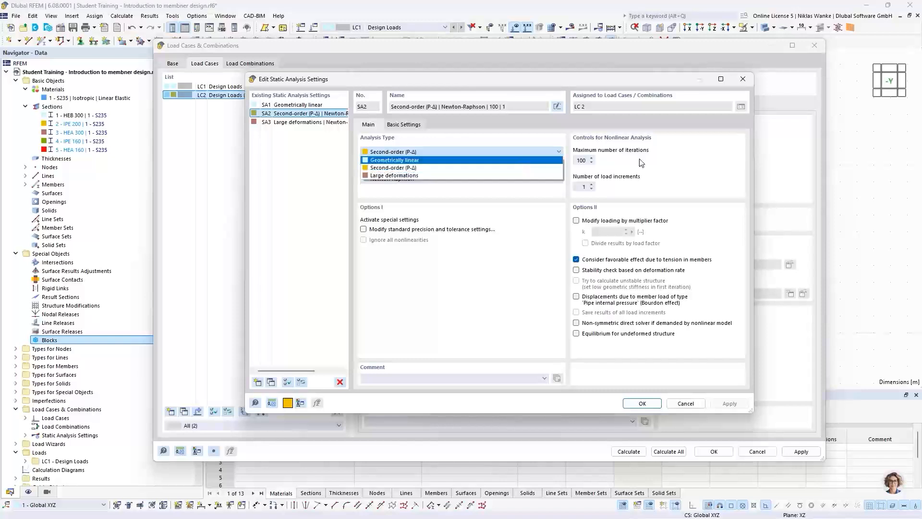
left_click(724, 163)
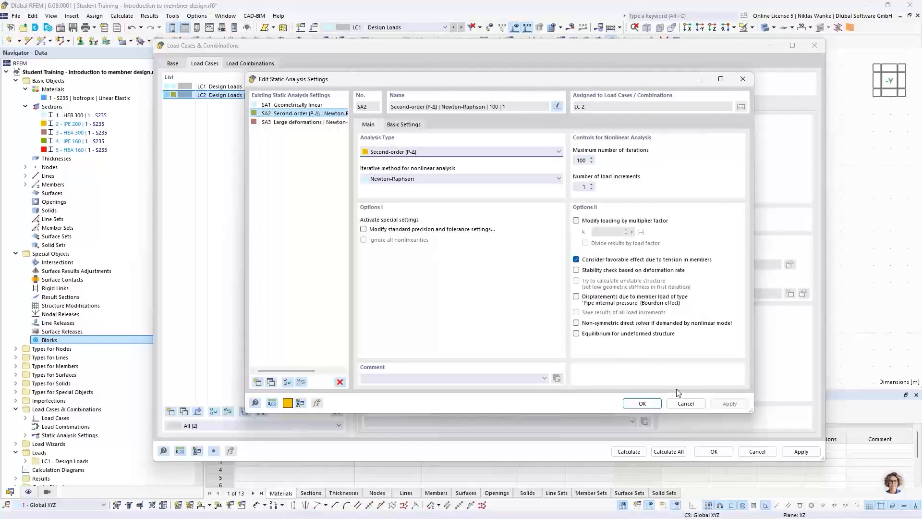
left_click(642, 404)
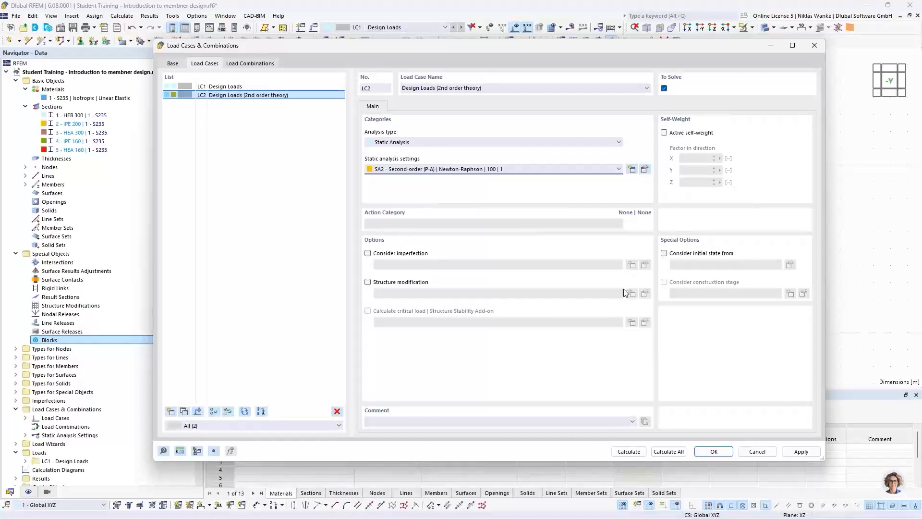
Accept the load case definitions and switch between LC1 and LC2 to compare their loads in the model
left_click(723, 451)
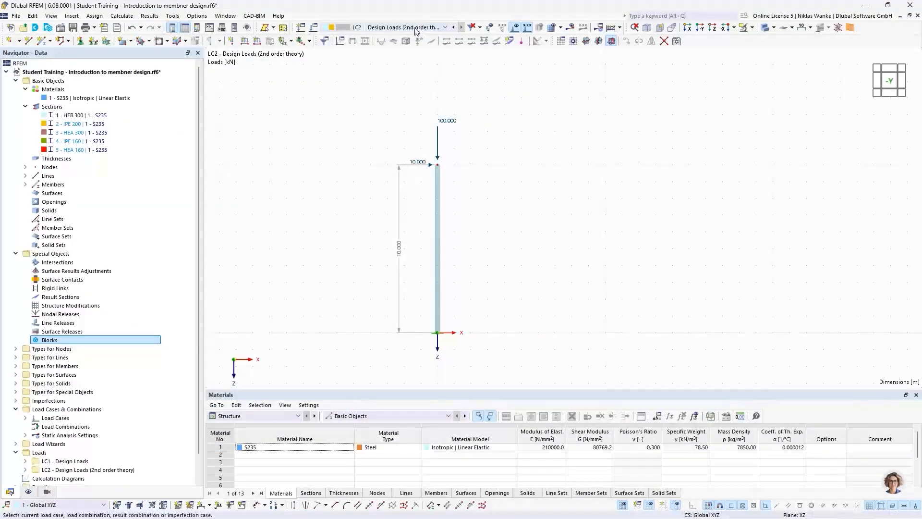
left_click(416, 29)
left_click(413, 36)
left_click(416, 27)
left_click(416, 45)
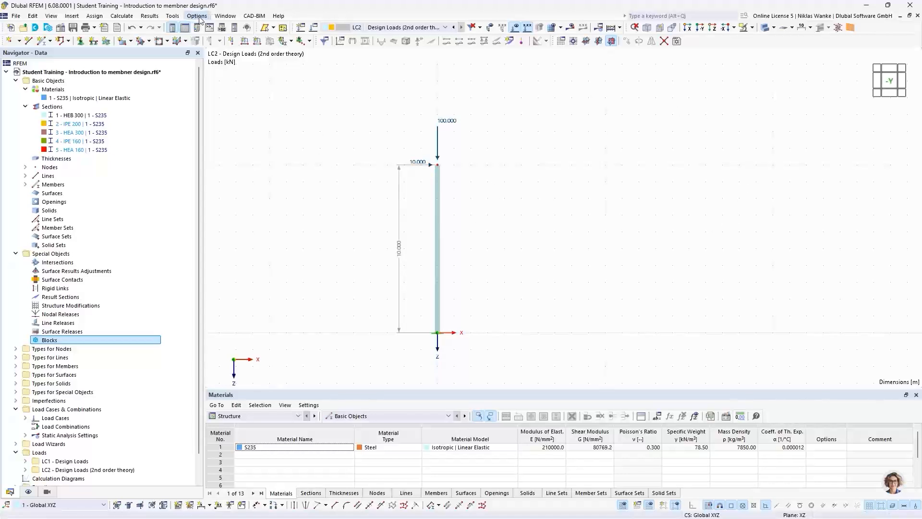
Open a second window of the model, tile both windows vertically and centre the column in each
left_click(225, 16)
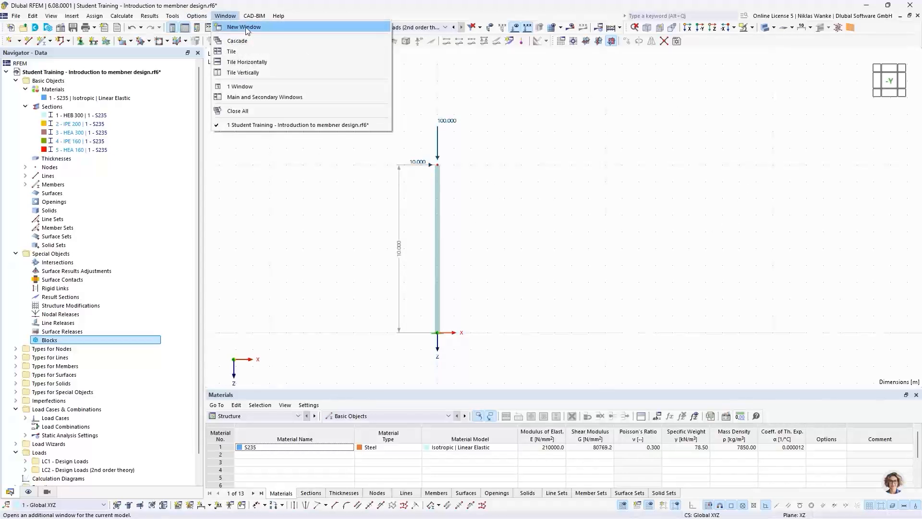
left_click(246, 27)
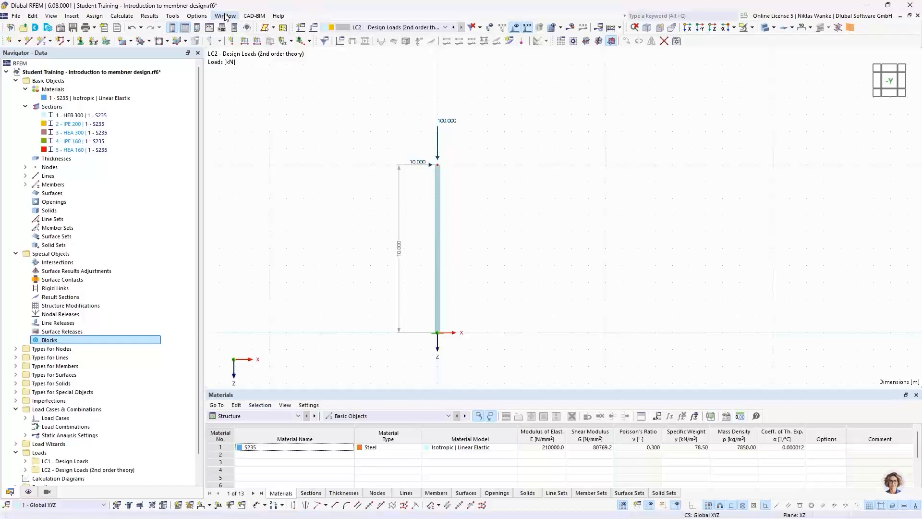
left_click(222, 17)
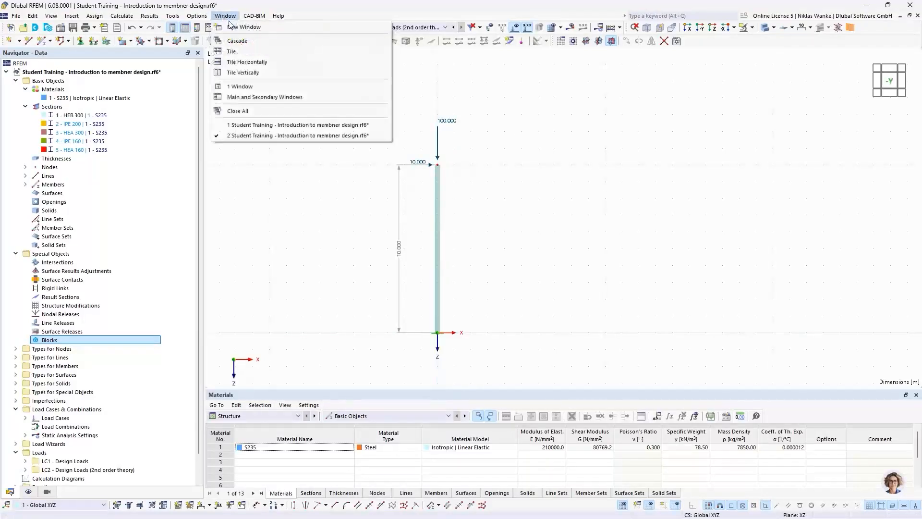
left_click(243, 73)
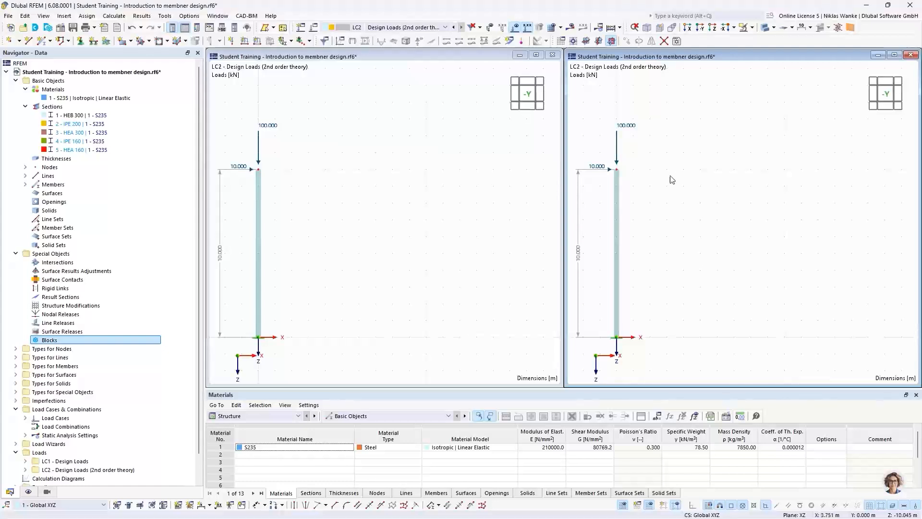
middle_click_drag(407, 189, 451, 187)
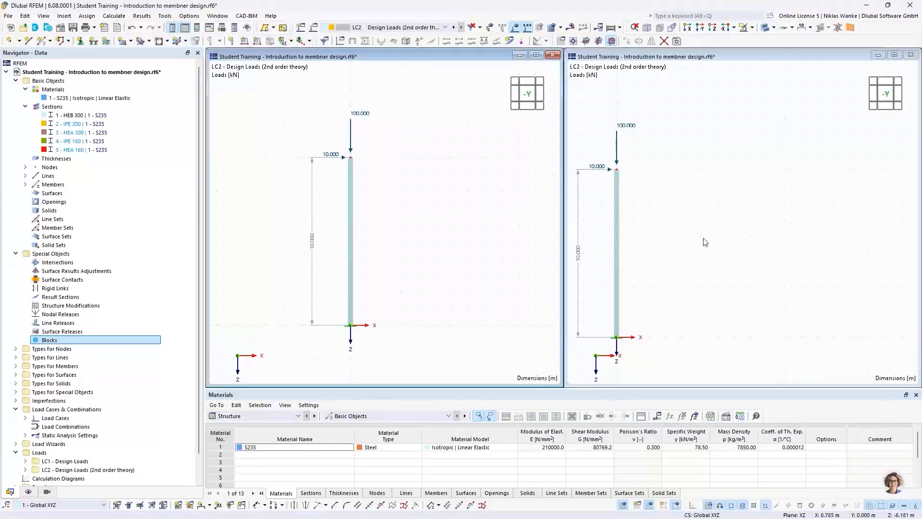
middle_click_drag(742, 230, 808, 201)
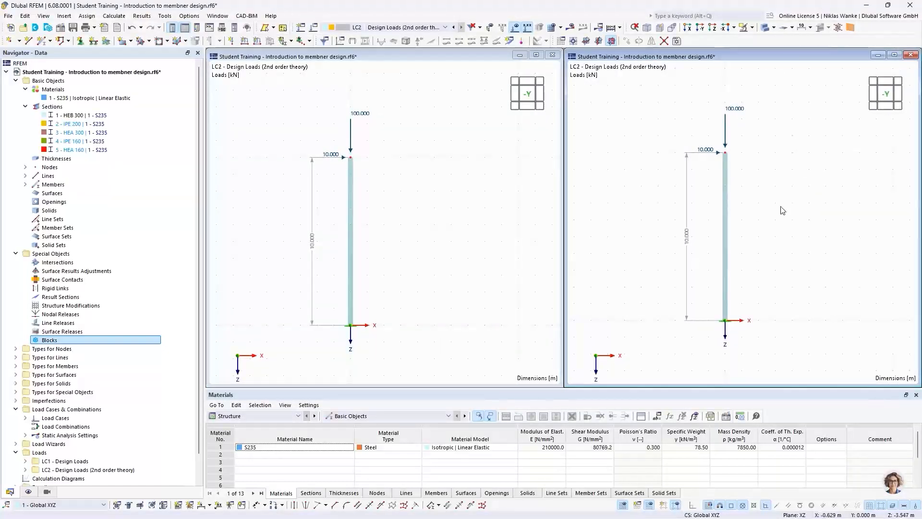
Display load case LC1 in one model window and keep LC2 in the other for a side-by-side comparison
left_click(414, 175)
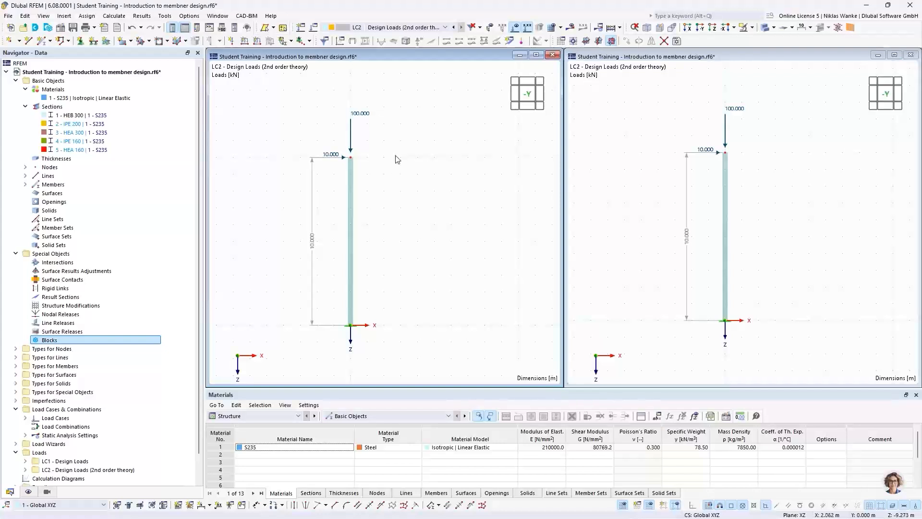
left_click(389, 27)
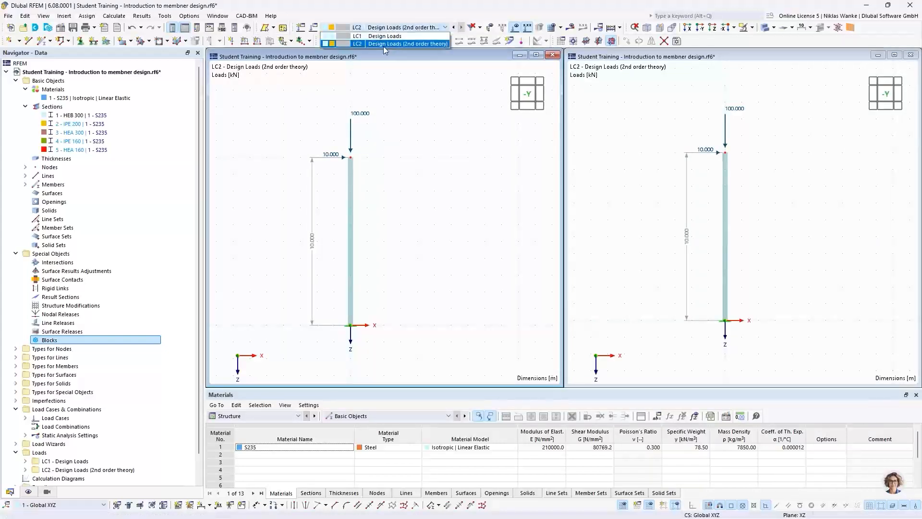
left_click(366, 36)
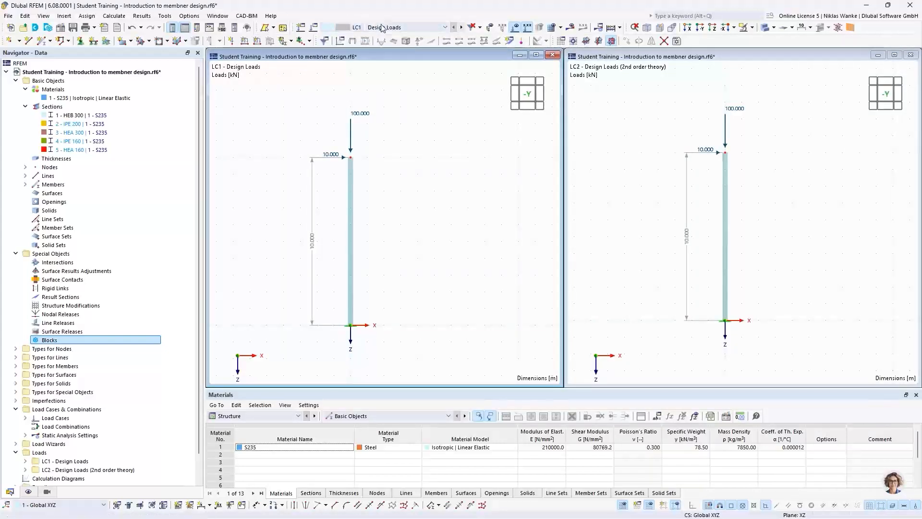
left_click(775, 153)
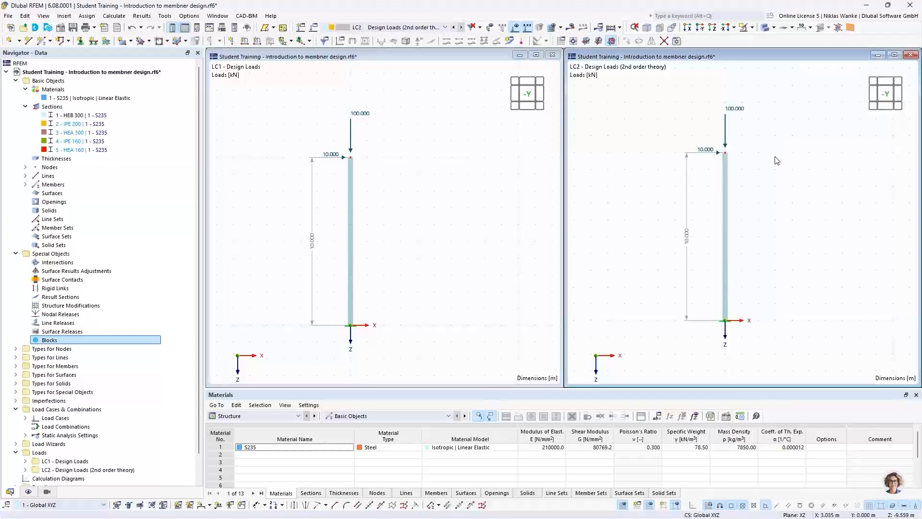
left_click(403, 27)
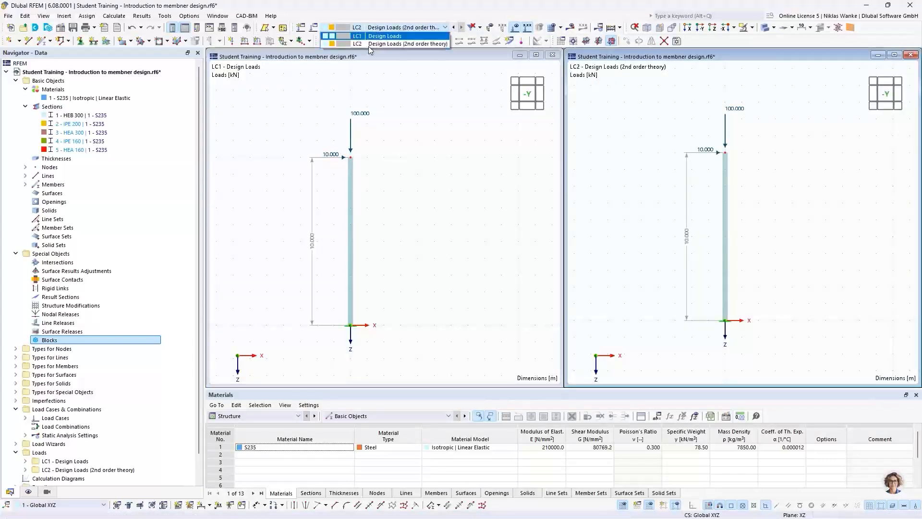
left_click(461, 115)
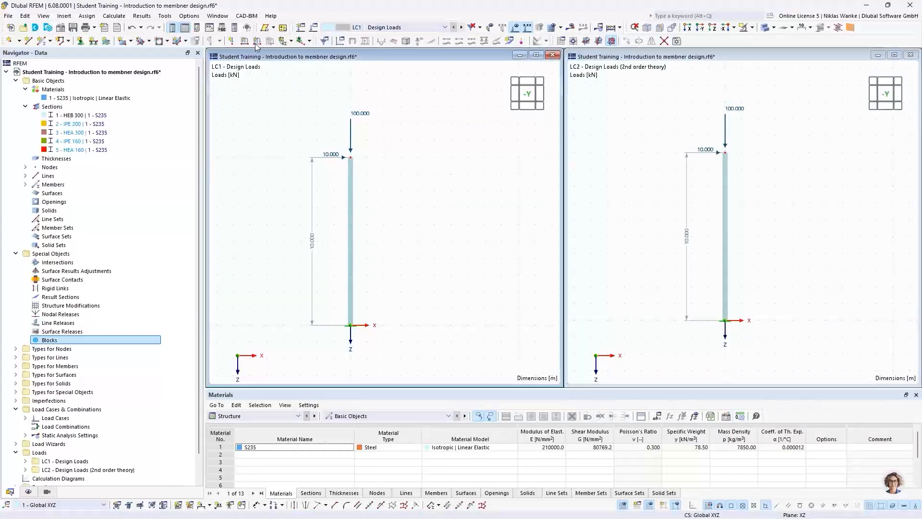
Calculate all load cases of the model
left_click(113, 16)
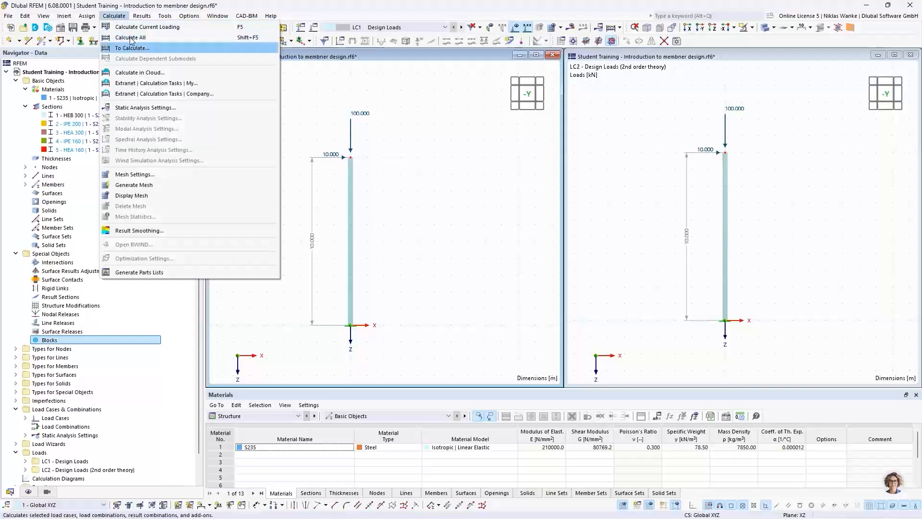
left_click(127, 37)
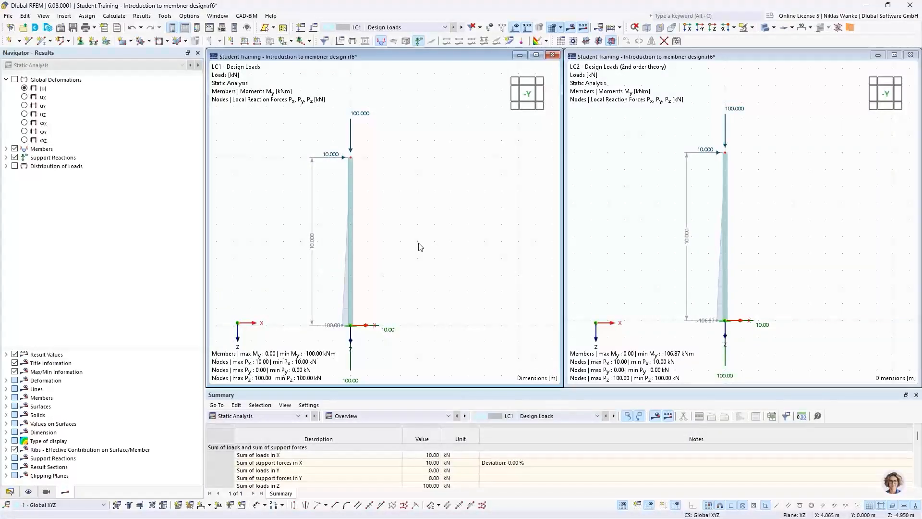
Display the global deformation |u| of the column in both the LC1 and LC2 windows
left_click(24, 89)
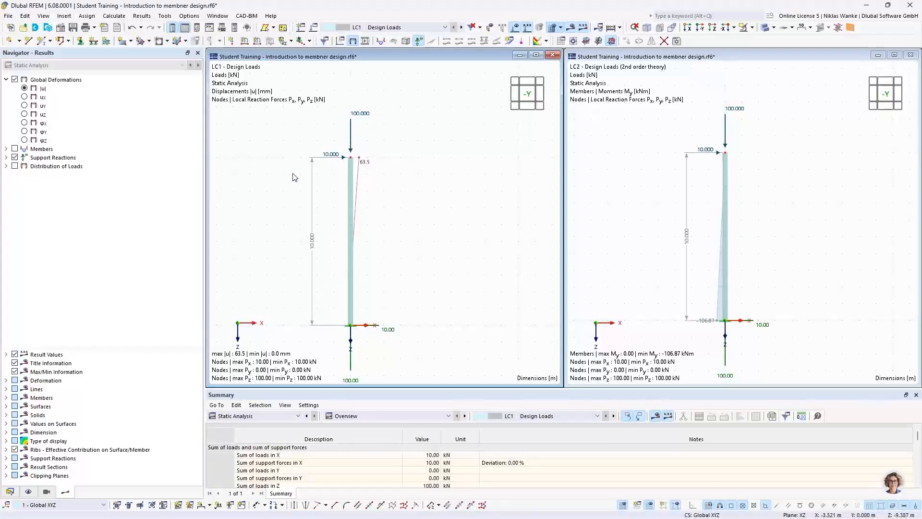
left_click(706, 179)
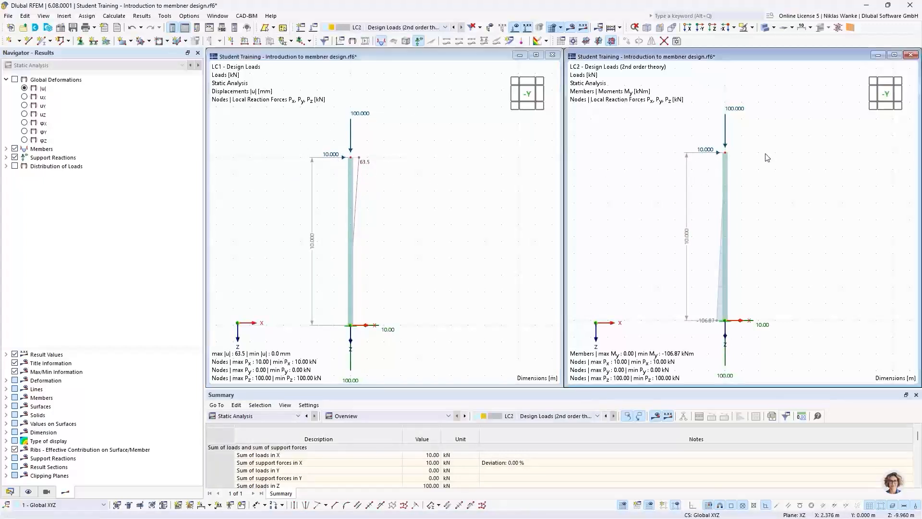
left_click(24, 88)
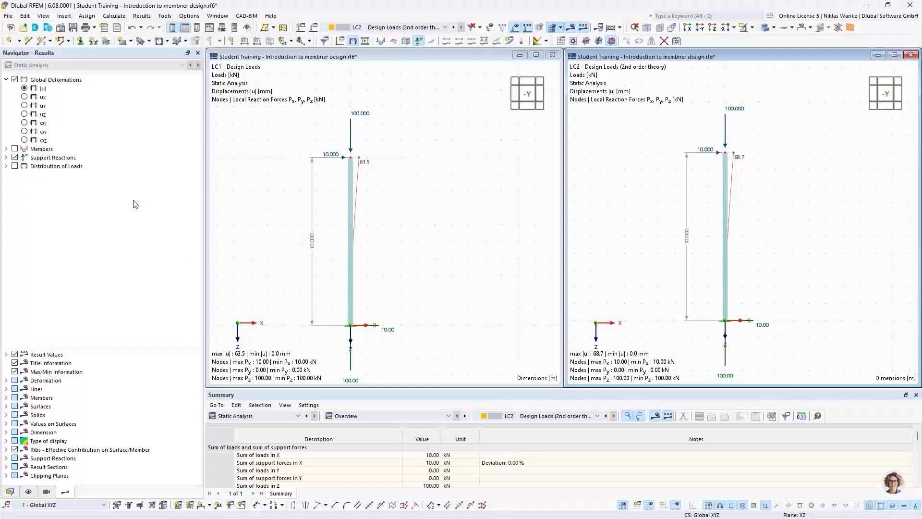
Inspect the base support reactions in both windows and display the member bending moments My in the LC1 window
left_click(6, 149)
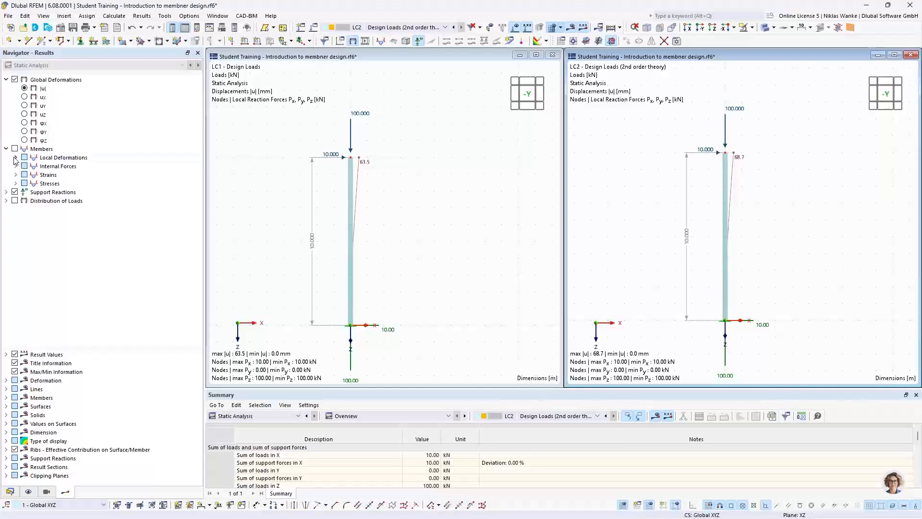
left_click(16, 166)
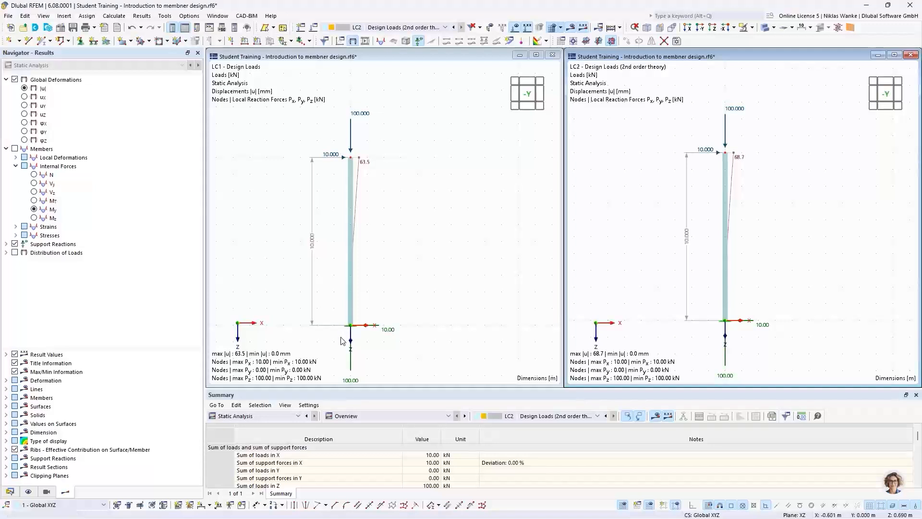
scroll(342, 341, "up", 1)
middle_click_drag(343, 341, 398, 308)
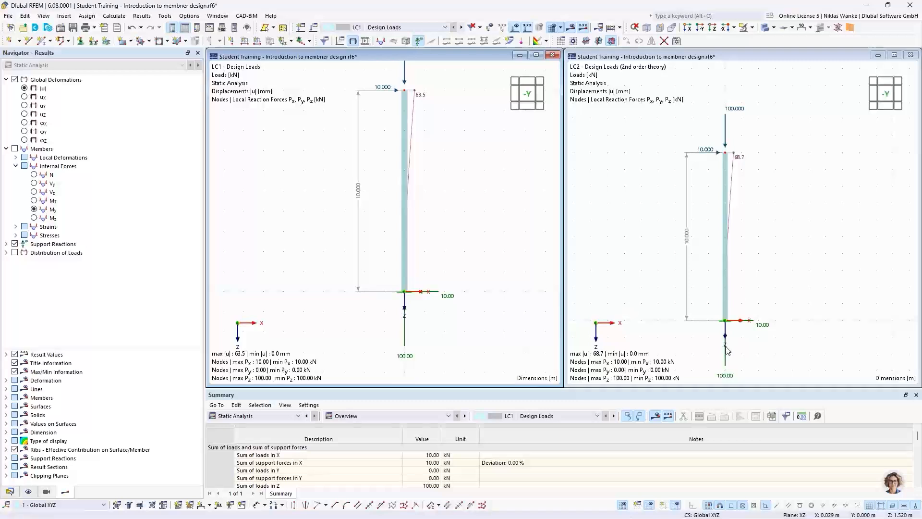
scroll(726, 346, "up", 3)
middle_click_drag(725, 337, 741, 306)
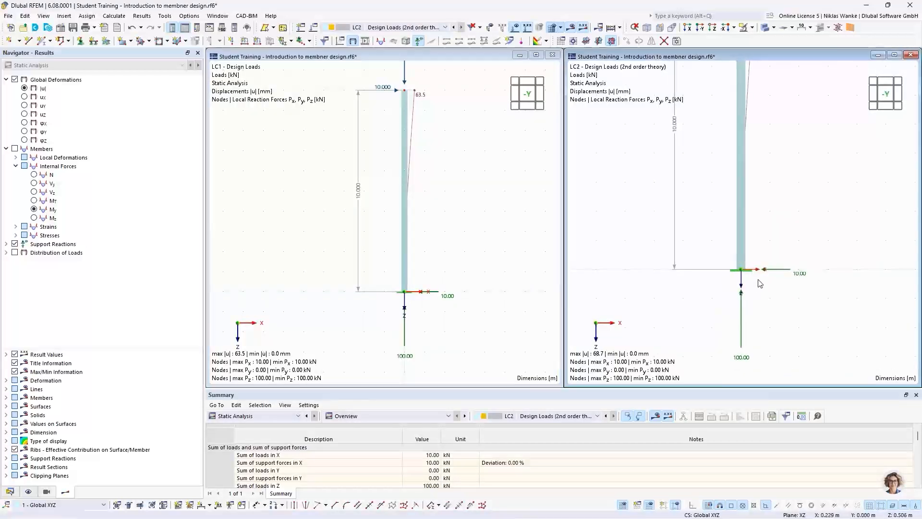
left_click(338, 225)
left_click(35, 210)
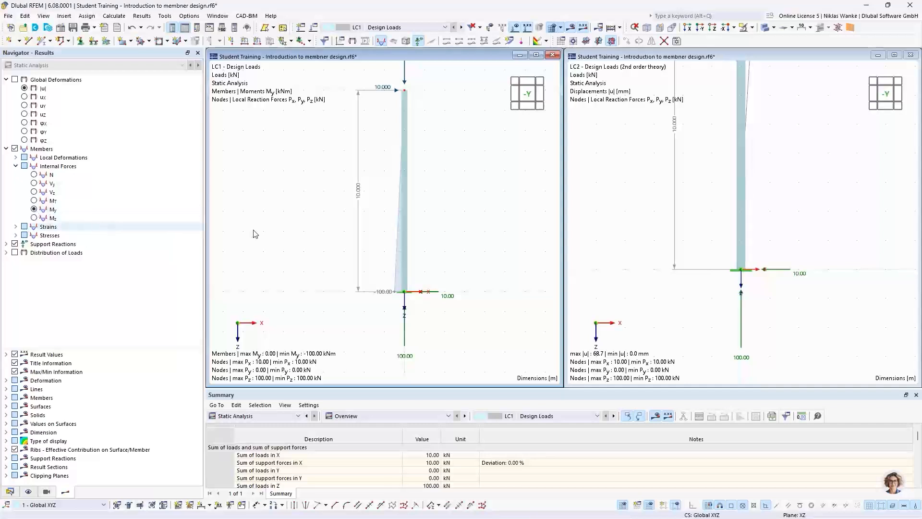
Display the member bending moments My in the LC2 window as well
left_click(643, 258)
left_click(34, 210)
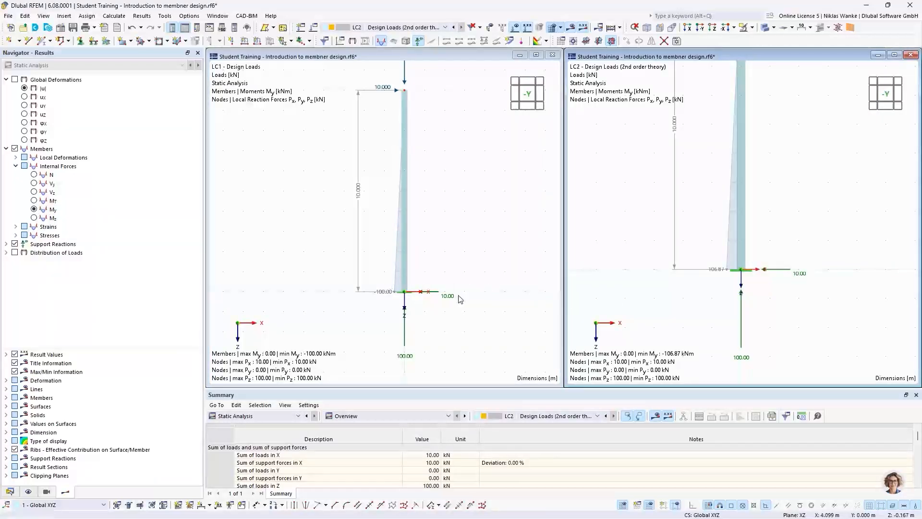
Compare the bending moments My at the column base and the moment diagrams between the LC1 and LC2 windows
scroll(407, 293, "up", 2)
scroll(414, 307, "down", 1)
middle_click_drag(394, 306, 357, 305)
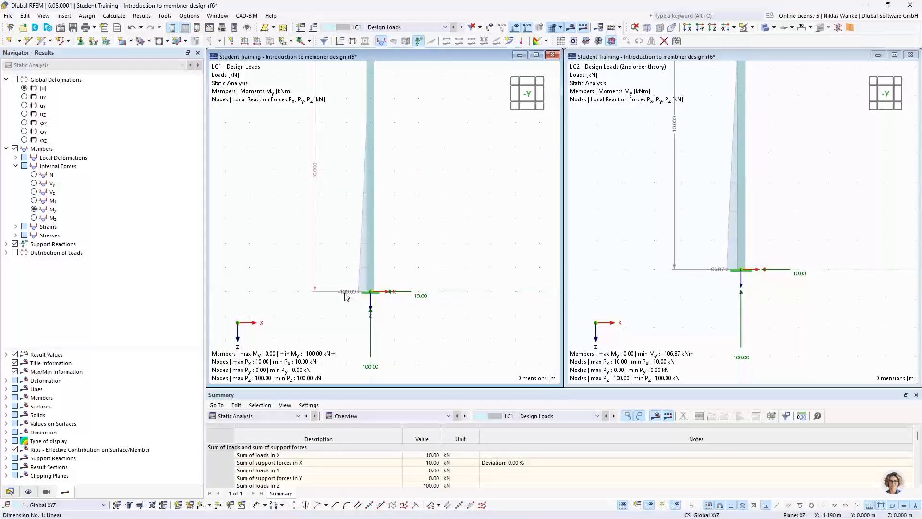
scroll(358, 301, "down", 2)
middle_click_drag(374, 259, 380, 273)
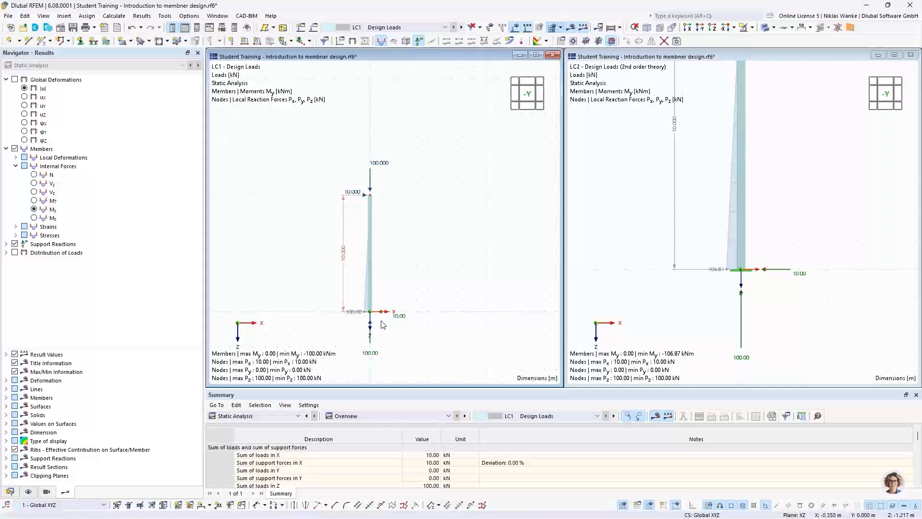
scroll(379, 321, "up", 2)
middle_click_drag(379, 326, 396, 311)
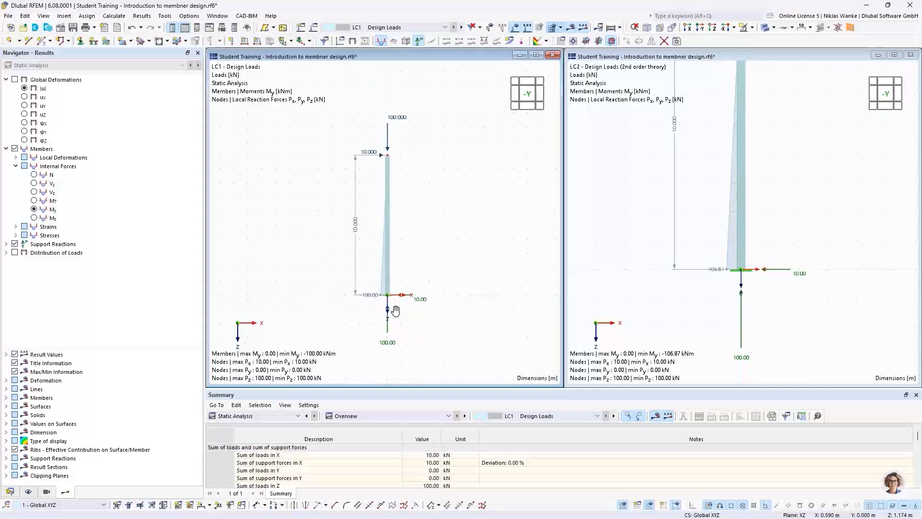
scroll(387, 295, "up", 2)
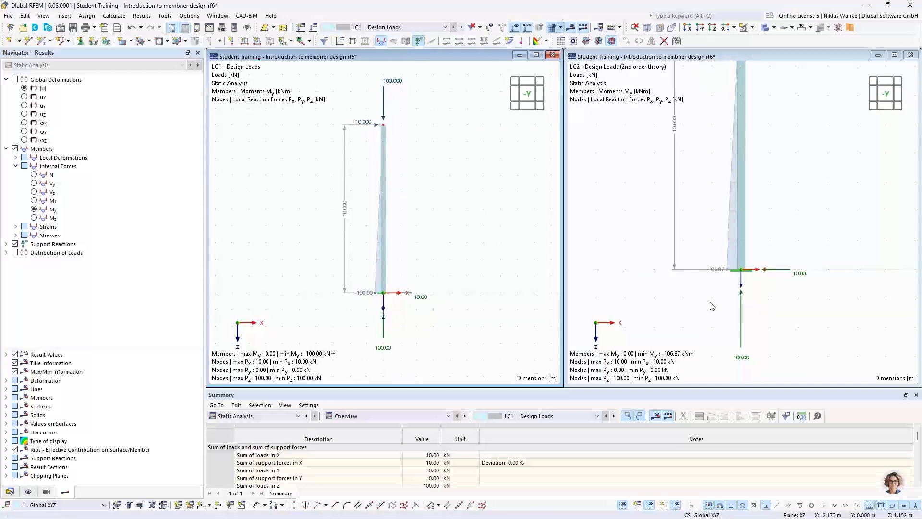
middle_click_drag(710, 305, 718, 323)
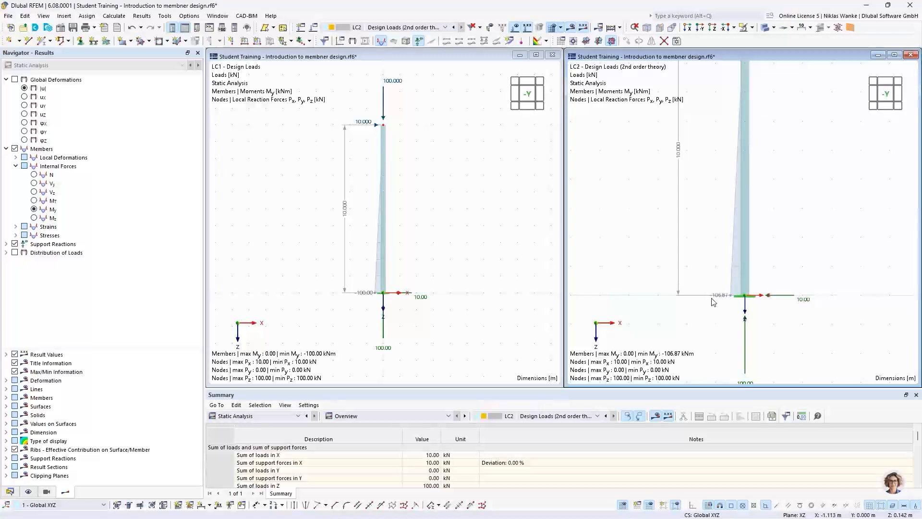
scroll(722, 324, "down", 1)
middle_click_drag(717, 308, 722, 313)
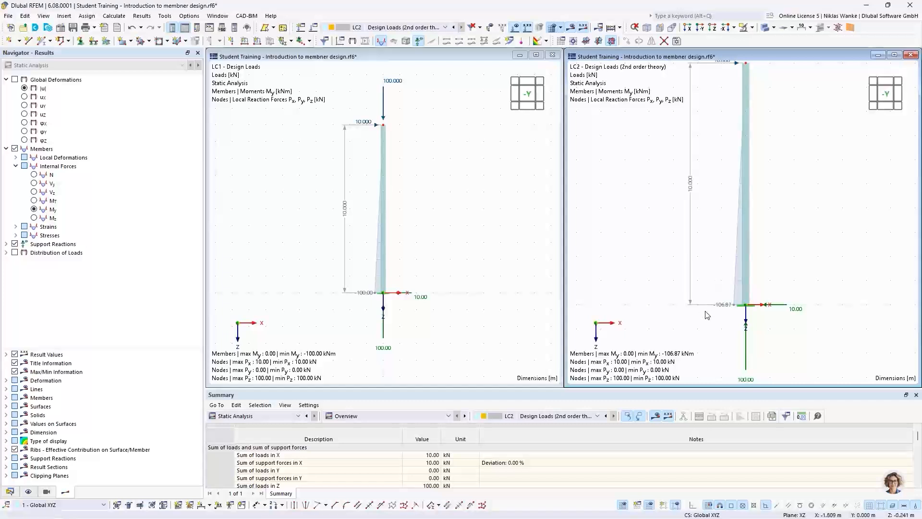
scroll(755, 310, "down", 1)
middle_click_drag(764, 278, 754, 307)
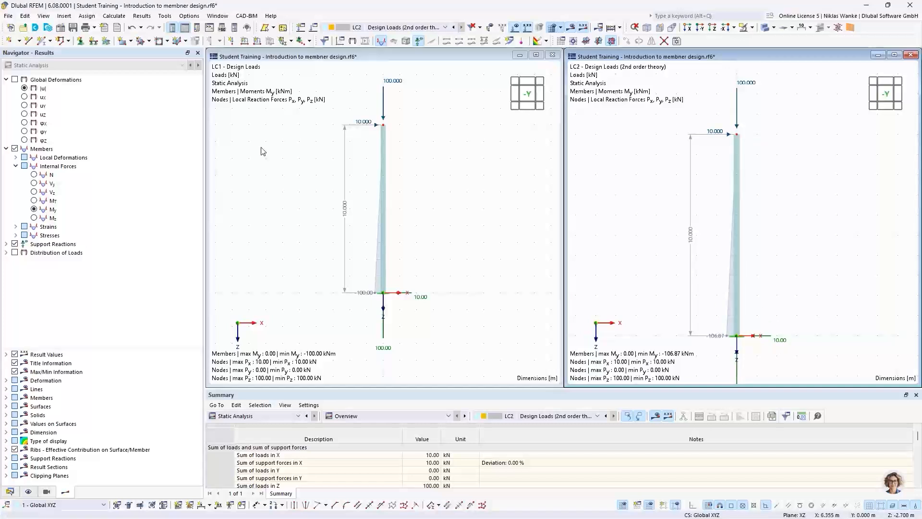
Check the global deformation |u| in the LC2 window and return to the member moments My
left_click(24, 89)
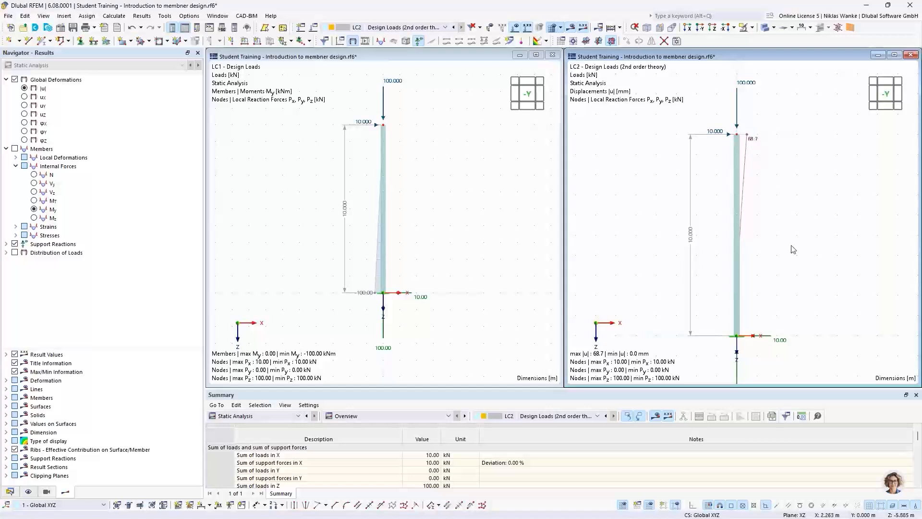
left_click(33, 210)
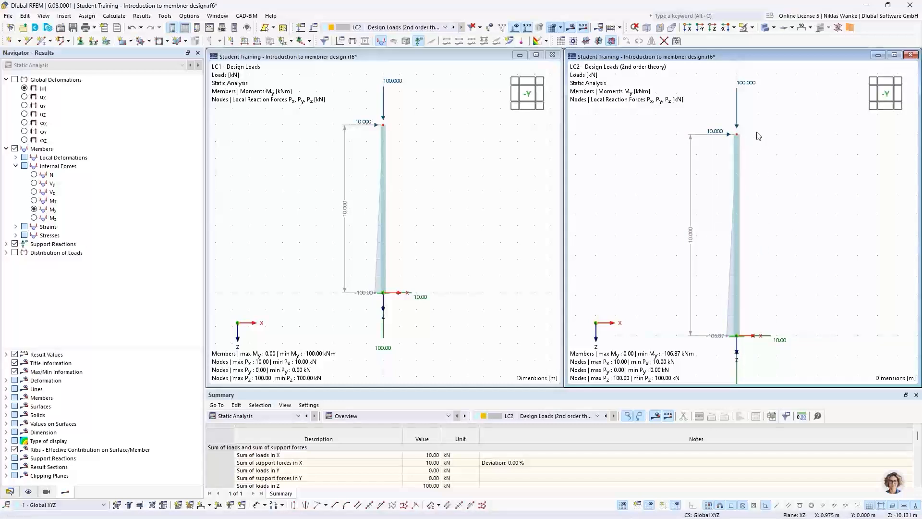
left_click(357, 311)
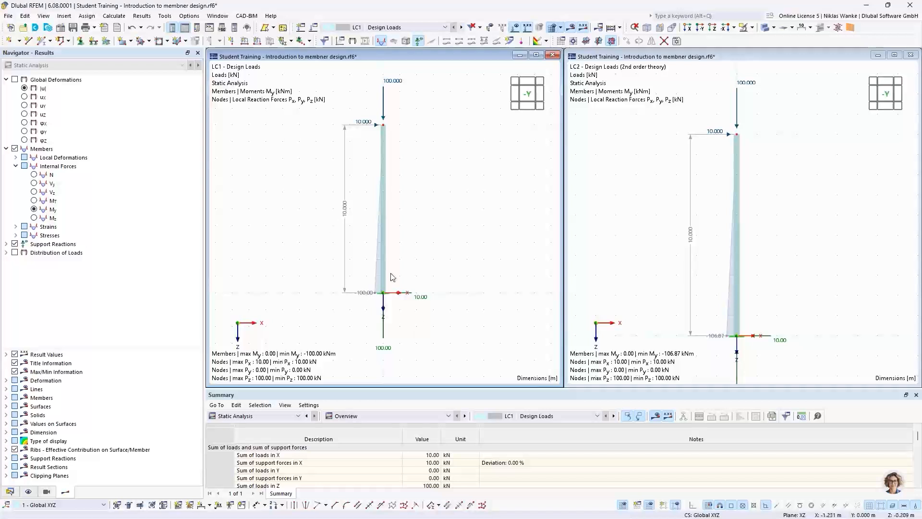
Set the LC2 nodal load at the column head to FX 20 kN and FZ 200 kN
left_click(664, 226)
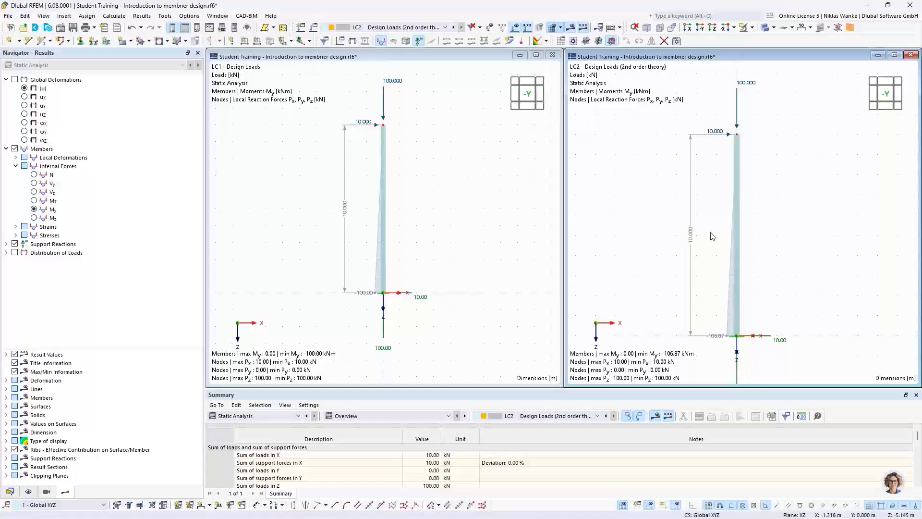
scroll(712, 233, "down", 2)
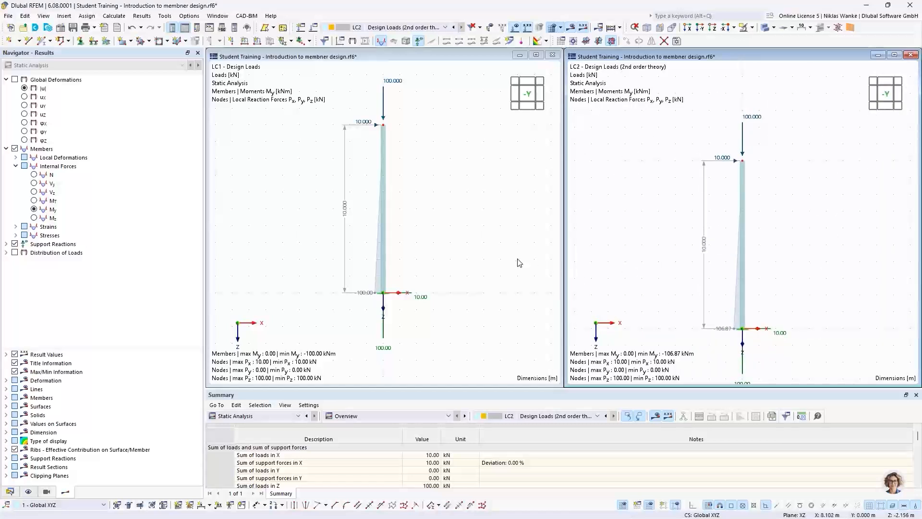
middle_click_drag(485, 188, 480, 216)
left_click(770, 145)
double_click(754, 119)
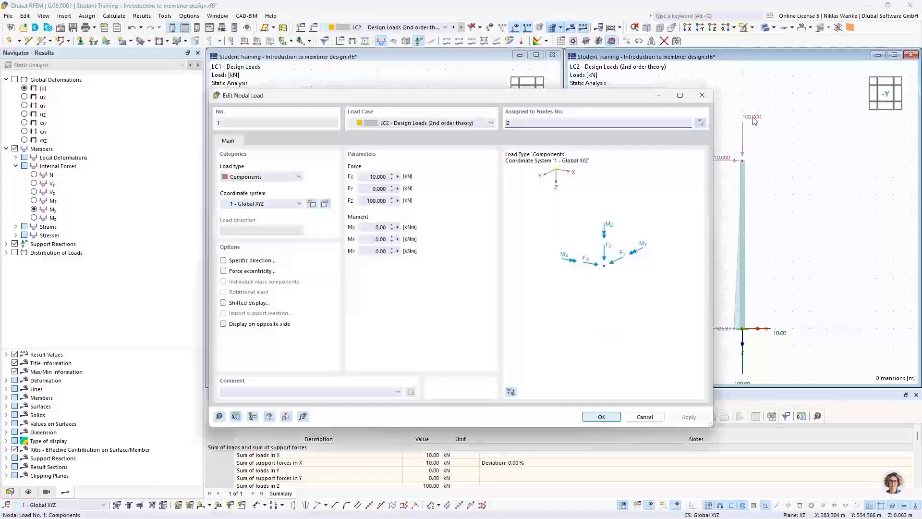
left_click_drag(368, 176, 408, 176)
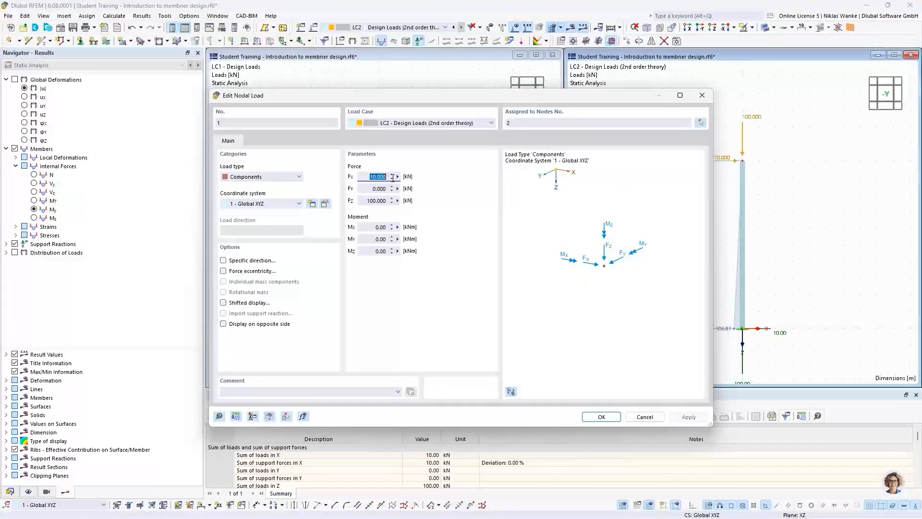
type("20")
left_click_drag(363, 198, 406, 195)
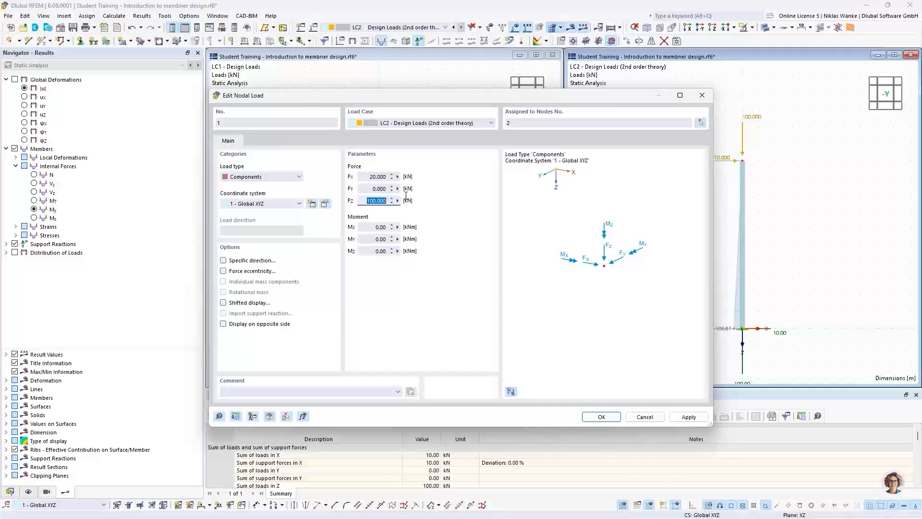
type("200")
left_click(601, 417)
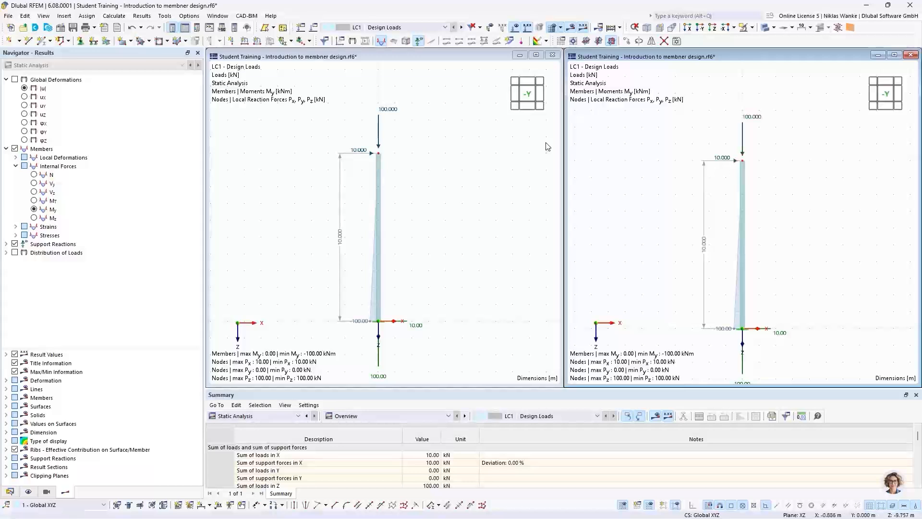
Set the LC1 nodal load at the column head to FX 20 kN and FZ 200 kN
double_click(752, 119)
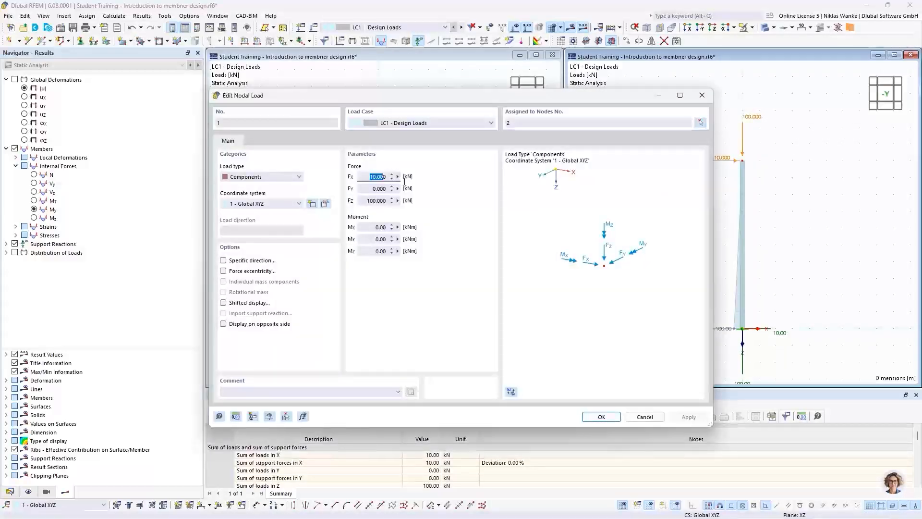
type("20")
left_click(370, 200)
type("200")
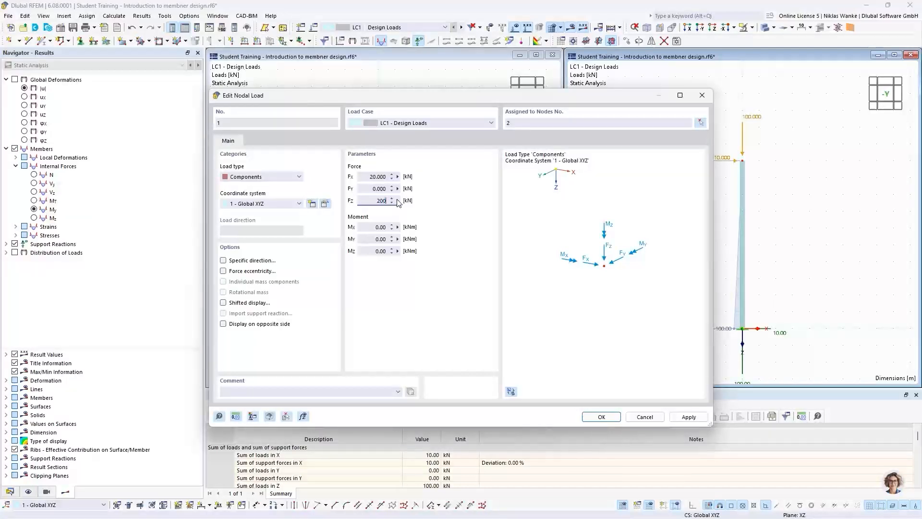
left_click(364, 189)
left_click(601, 417)
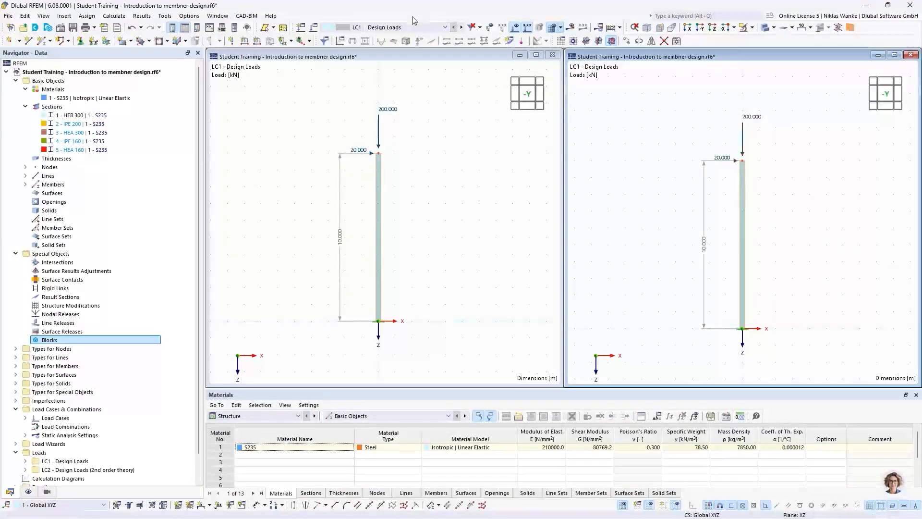
Switch the second model window back to load case LC2 - Design Loads (2nd order theory)
left_click(401, 28)
left_click(398, 27)
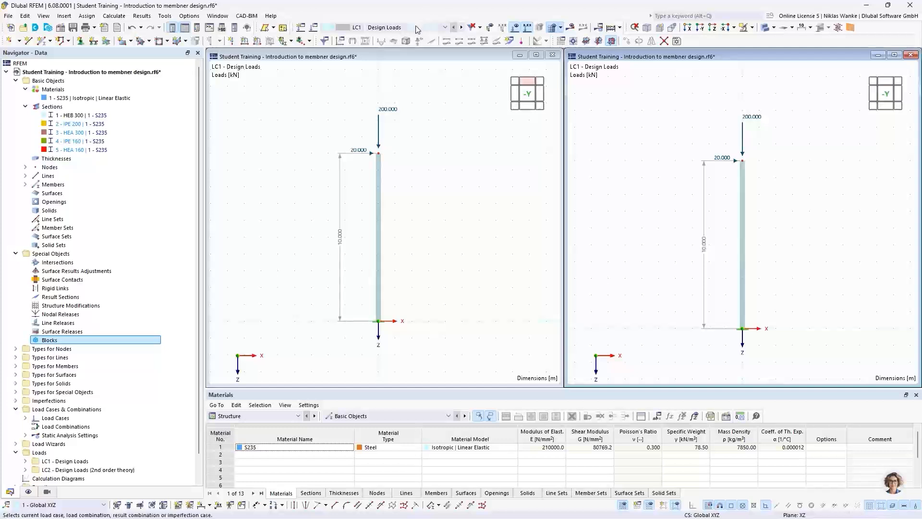
left_click(403, 27)
left_click(406, 44)
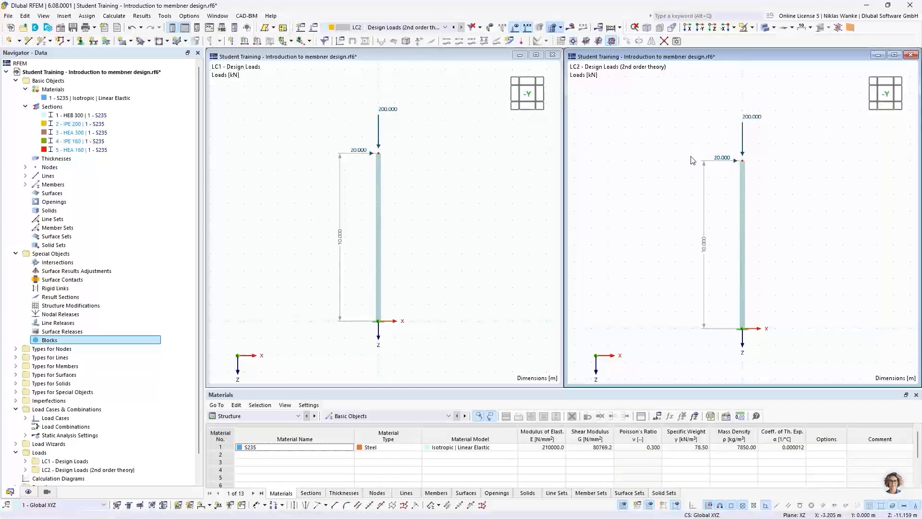
Recalculate all load cases with the increased nodal loads
left_click(437, 149)
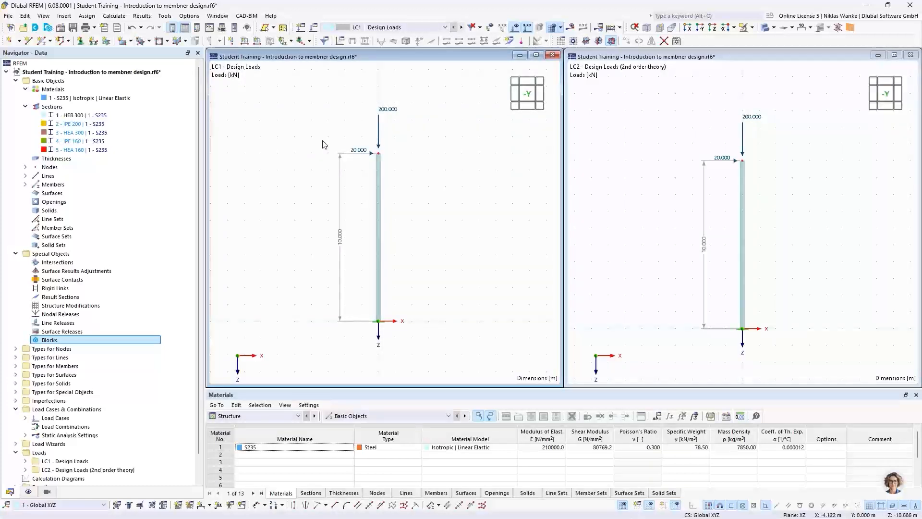
left_click(114, 16)
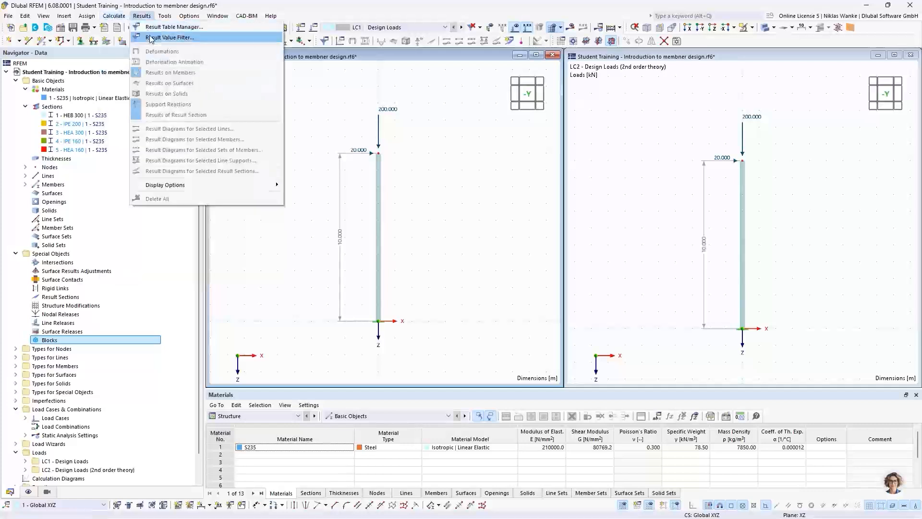
left_click(119, 38)
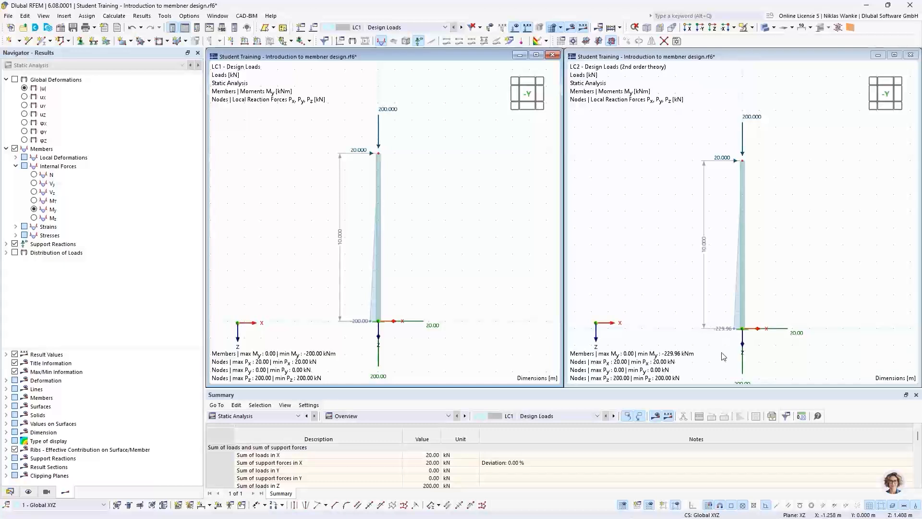
Set the LC2 nodal load at the column head to FX 50 kN and FZ 500 kN, and show LC2 again in its window
left_click(778, 105)
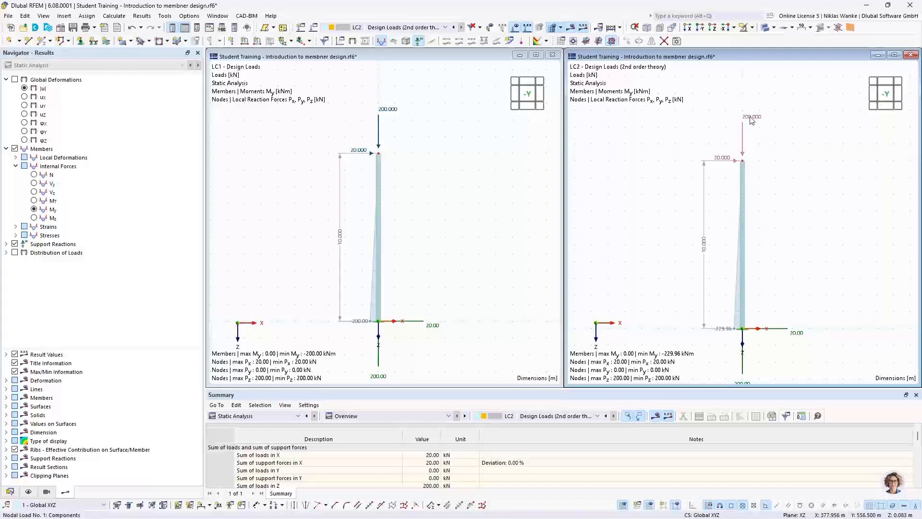
mouse_move(752, 120)
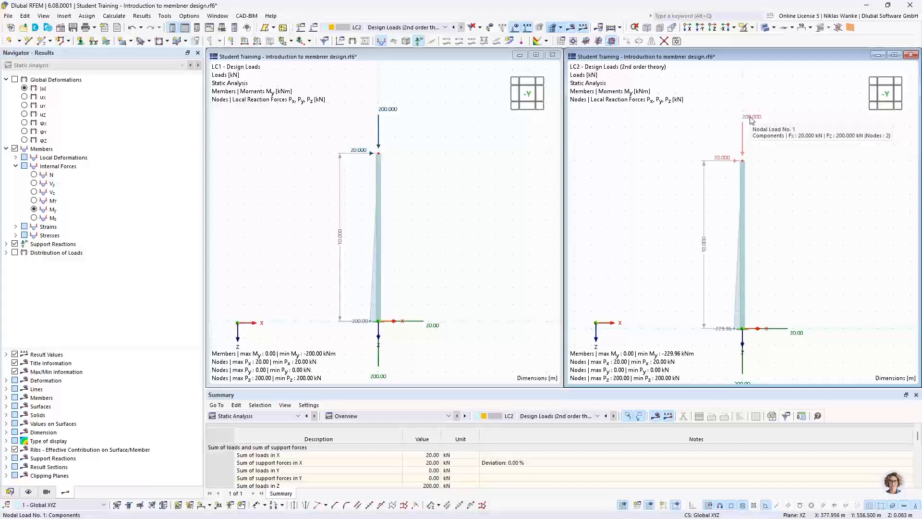
double_click(752, 120)
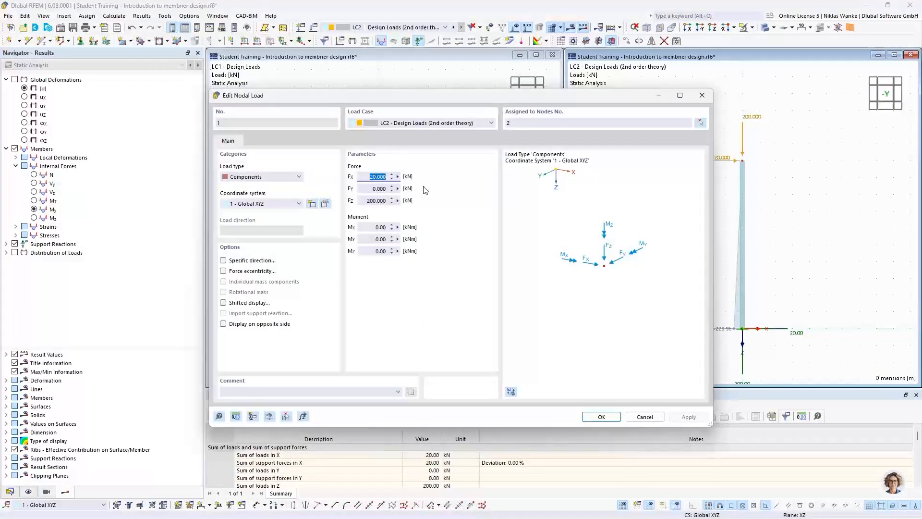
type("50")
left_click(363, 200)
type("50")
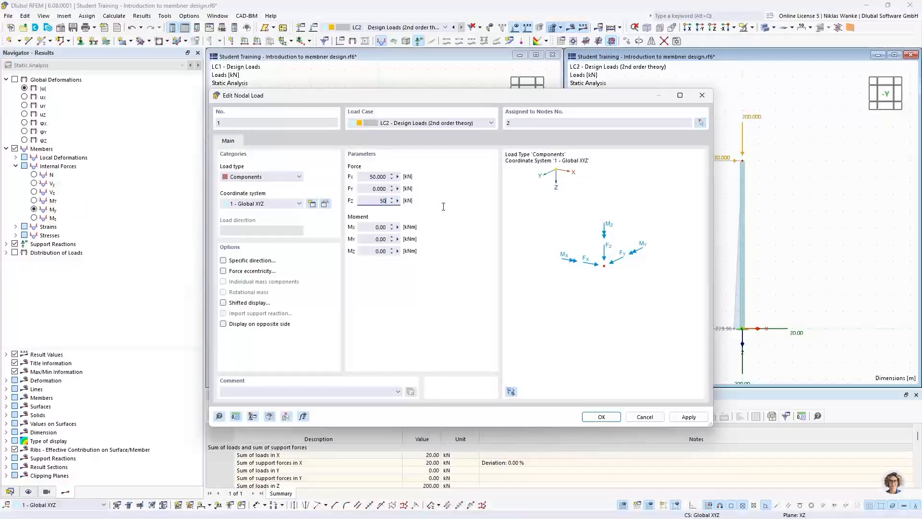
left_click(601, 416)
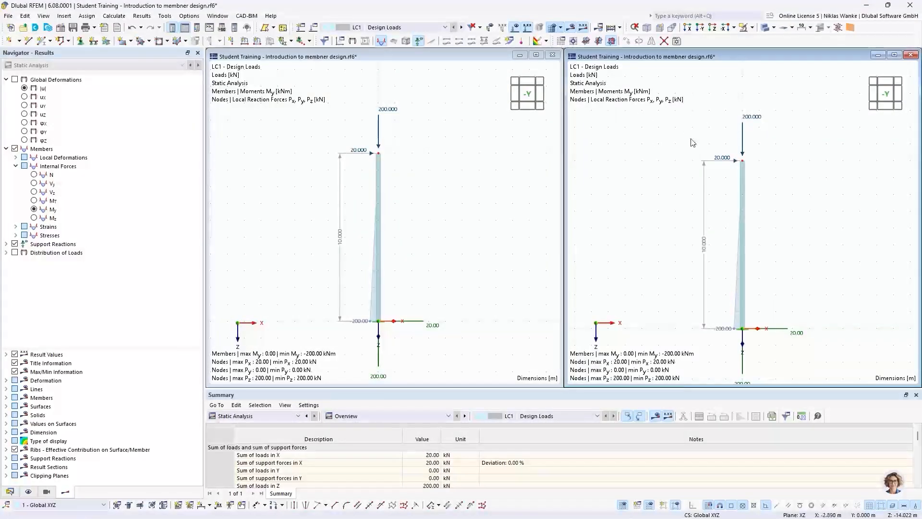
left_click(401, 28)
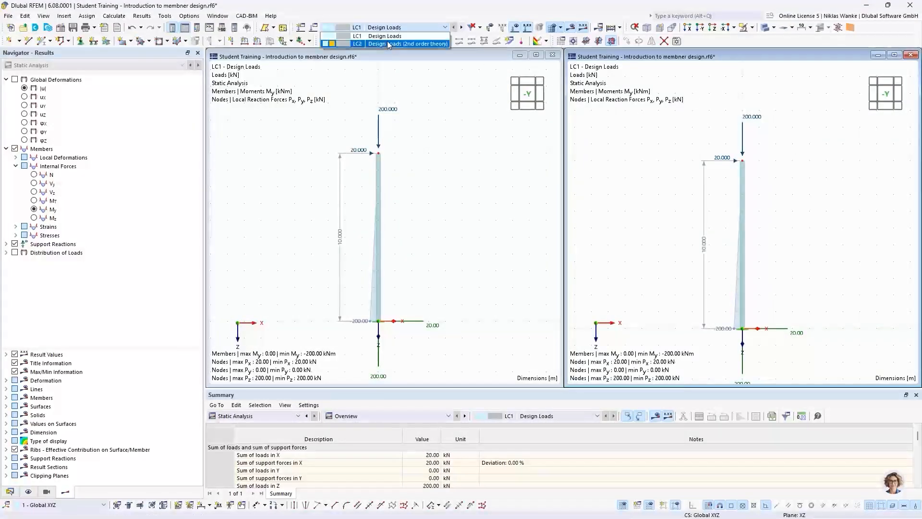
left_click(403, 44)
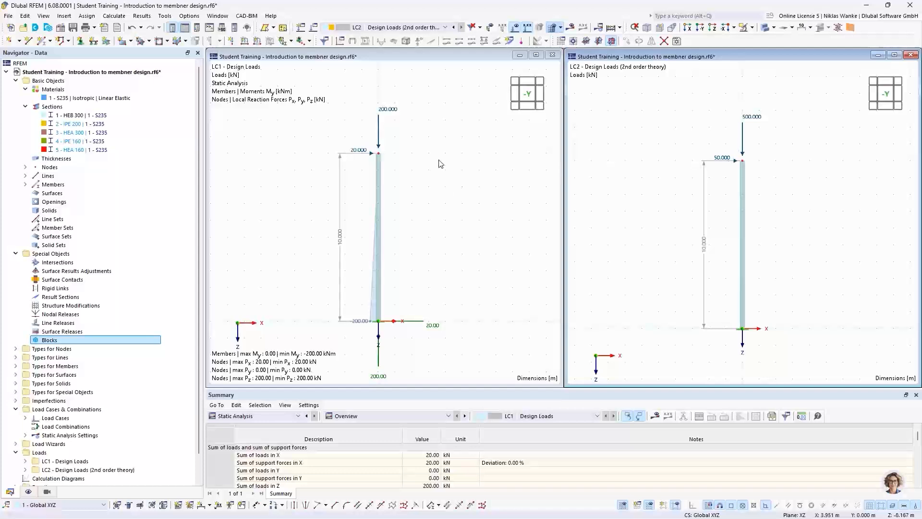
Set the LC1 nodal load at the column head to FX 50 kN and FZ 500 kN
double_click(370, 143)
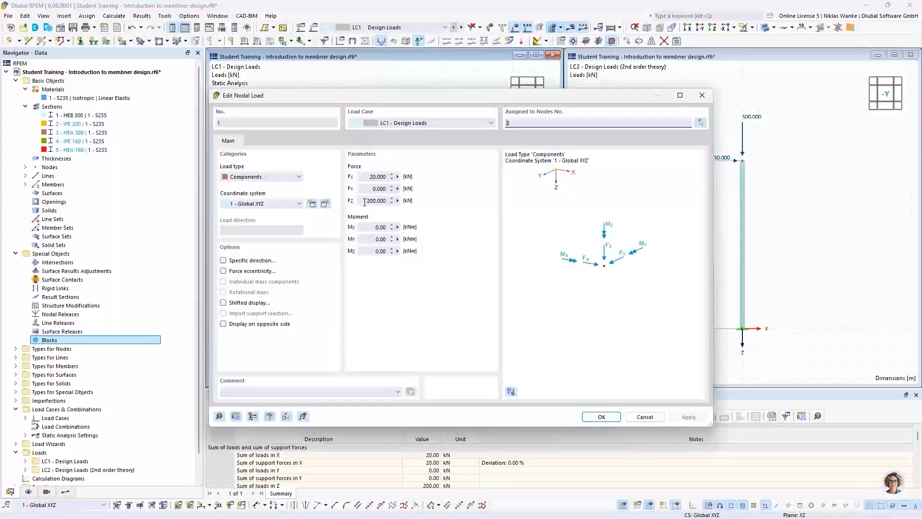
double_click(380, 176)
type("50")
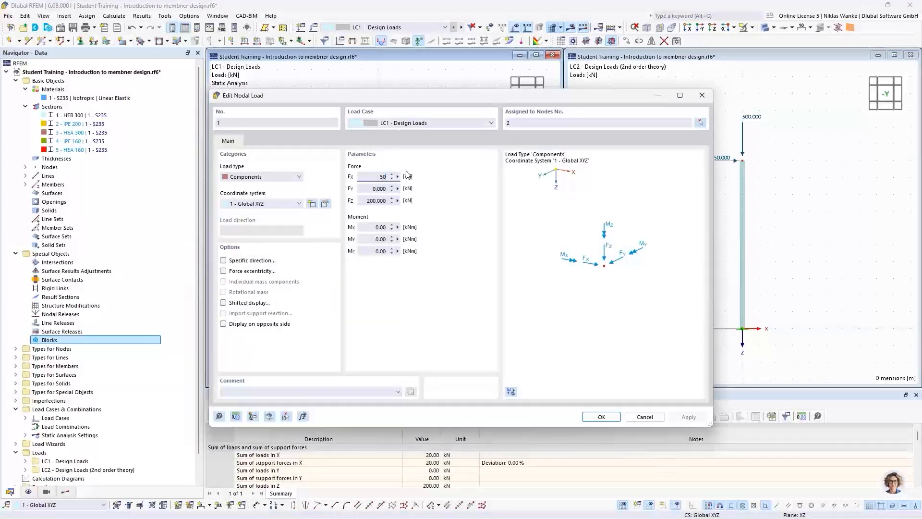
double_click(388, 200)
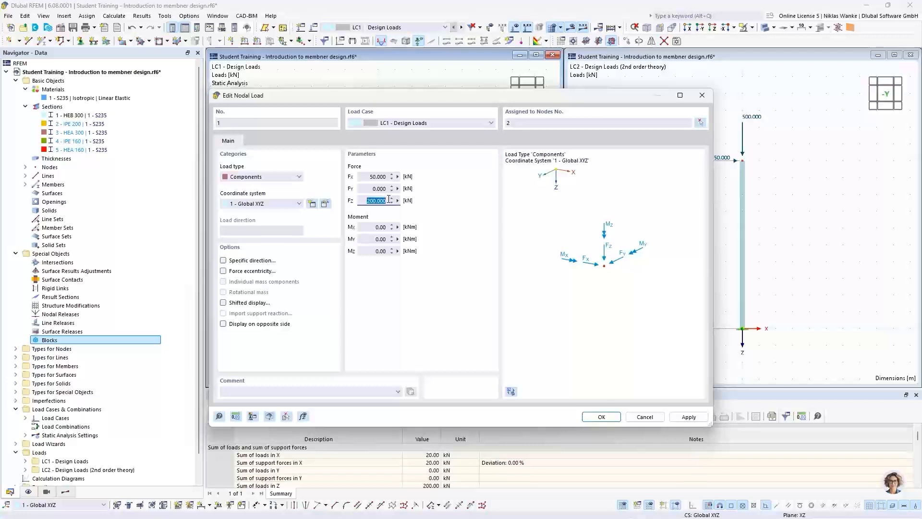
type("500")
left_click(595, 417)
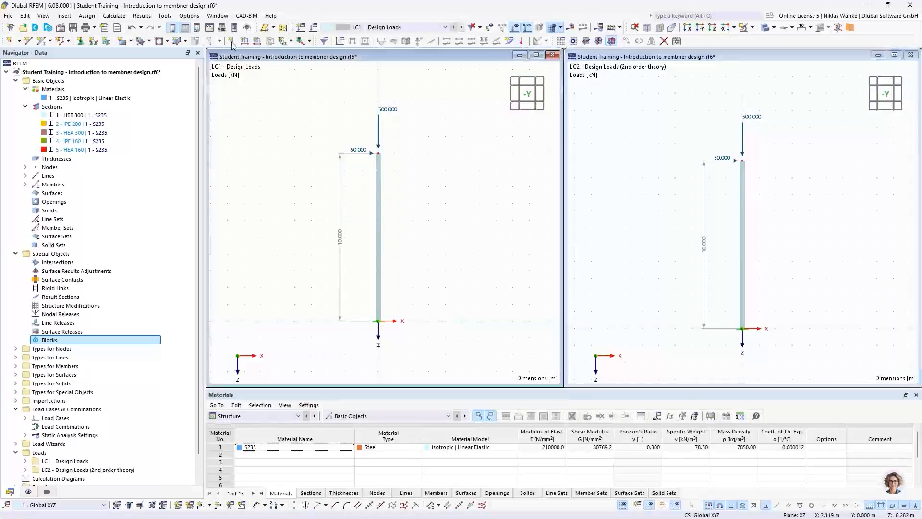
Recalculate all load cases and locate the node listed in the calculation errors and warnings
left_click(114, 16)
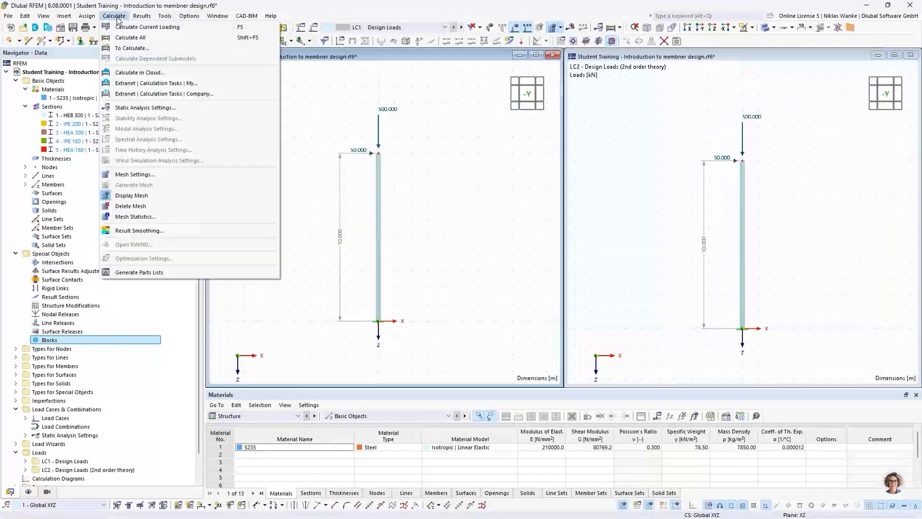
left_click(131, 39)
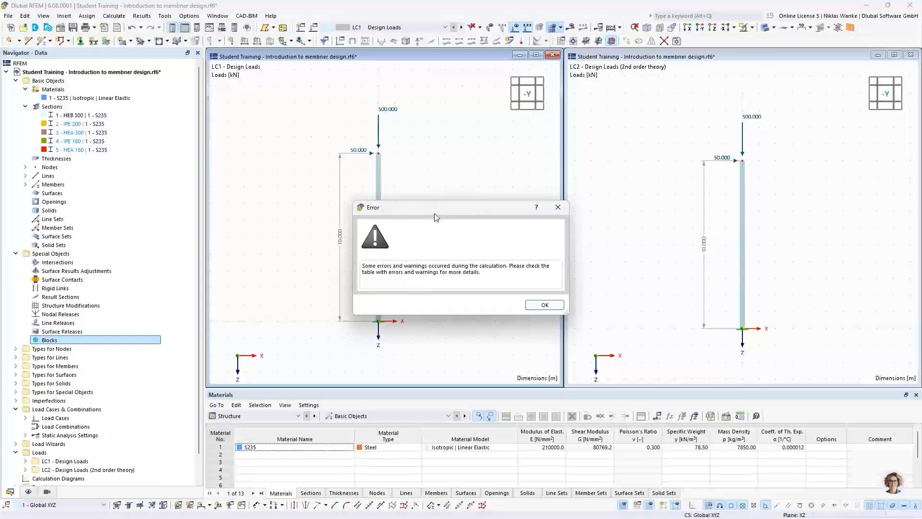
left_click_drag(457, 209, 515, 199)
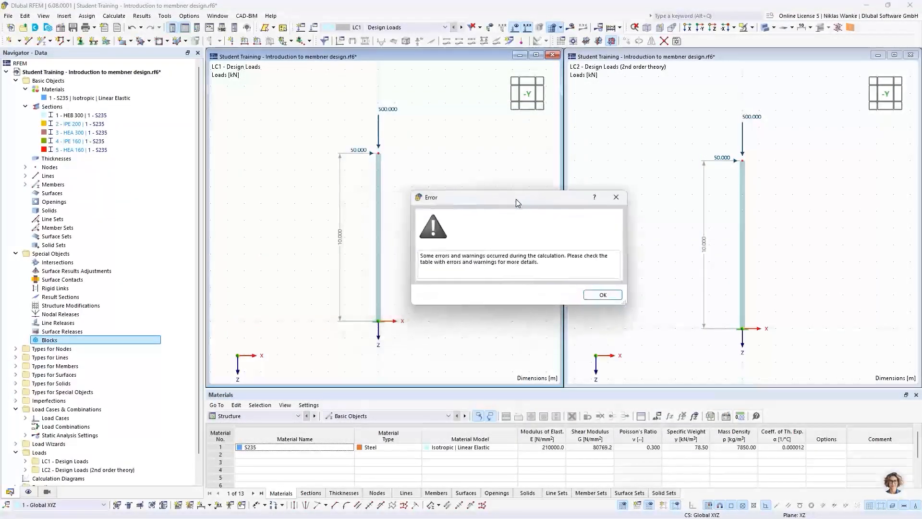
left_click(602, 295)
left_click(482, 448)
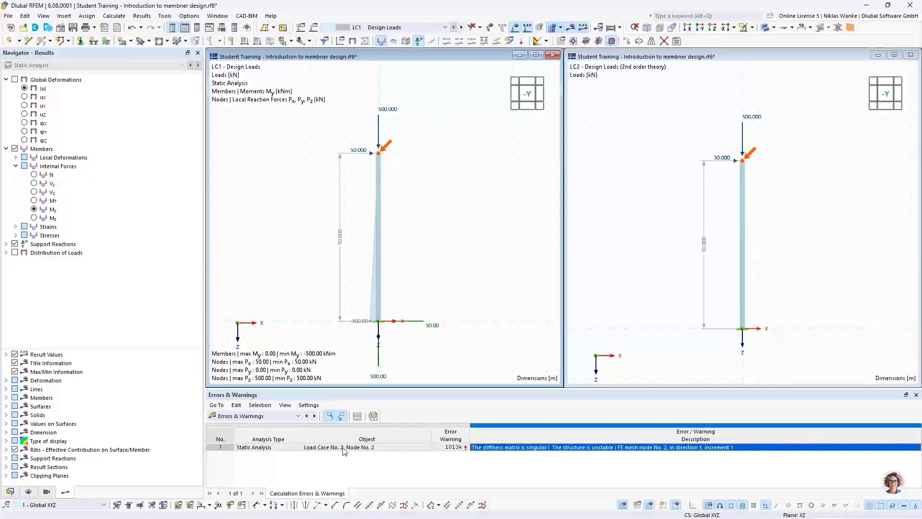
Display the total global deformations |u| of LC1 in the first model window
left_click(650, 177)
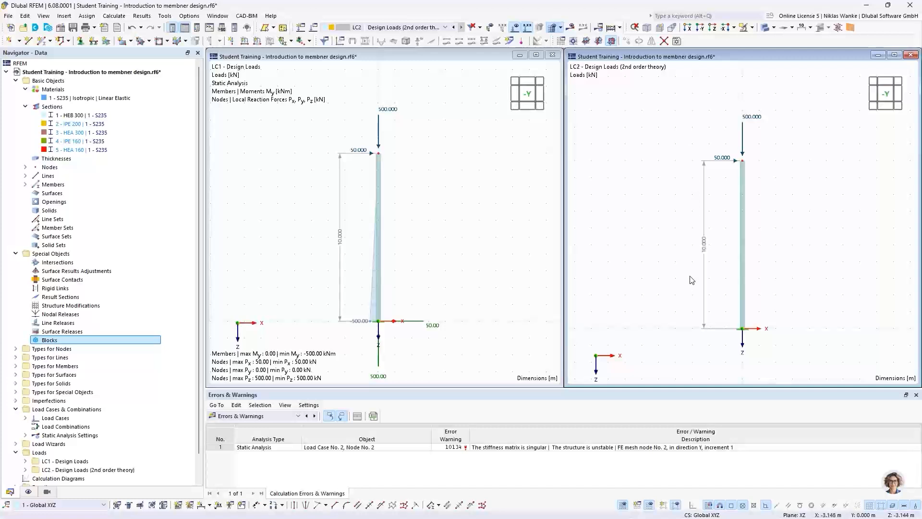
left_click(449, 135)
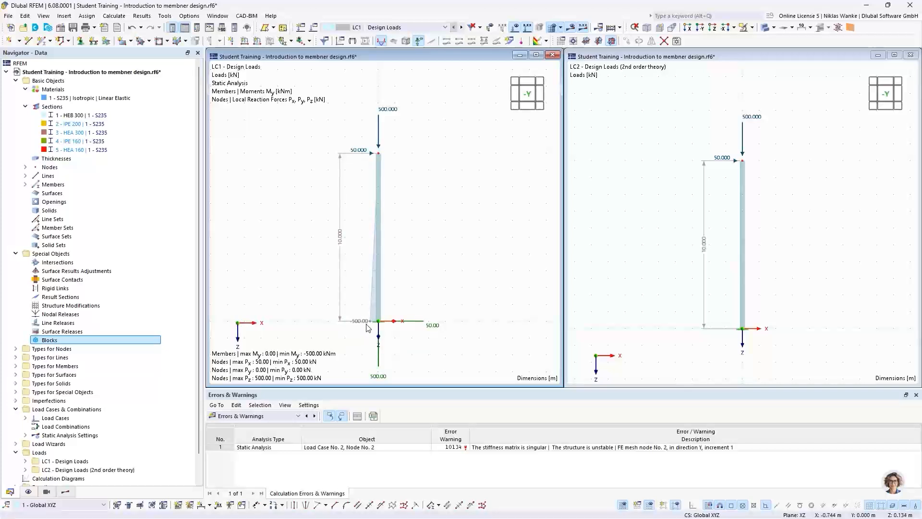
left_click(66, 492)
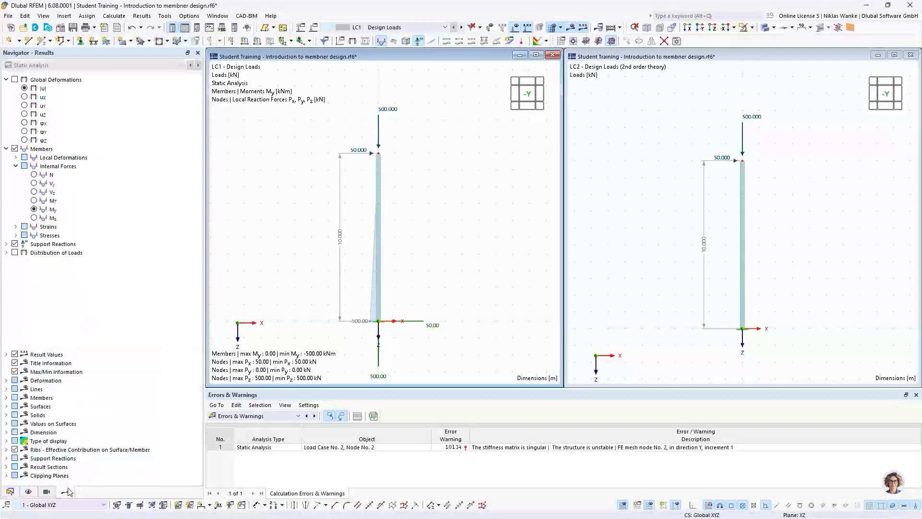
left_click(25, 88)
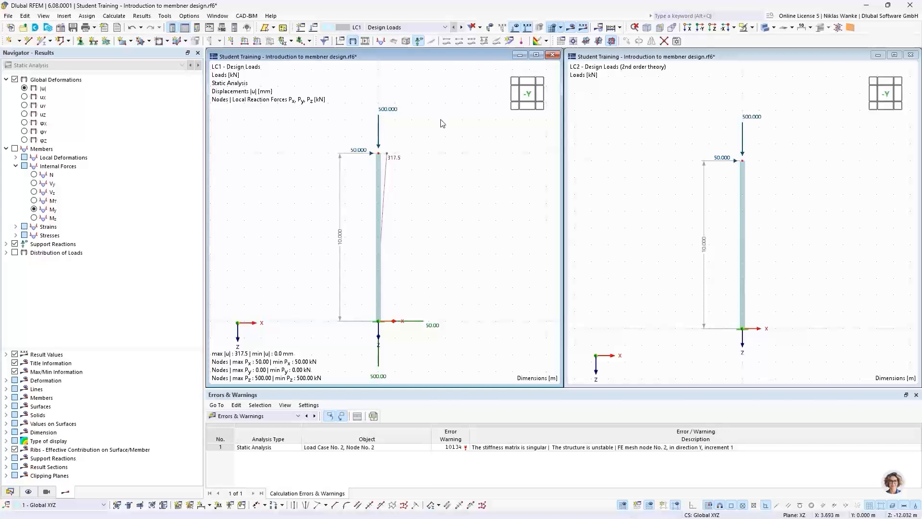
Look through the add-ons available in the model's base data
left_click(61, 29)
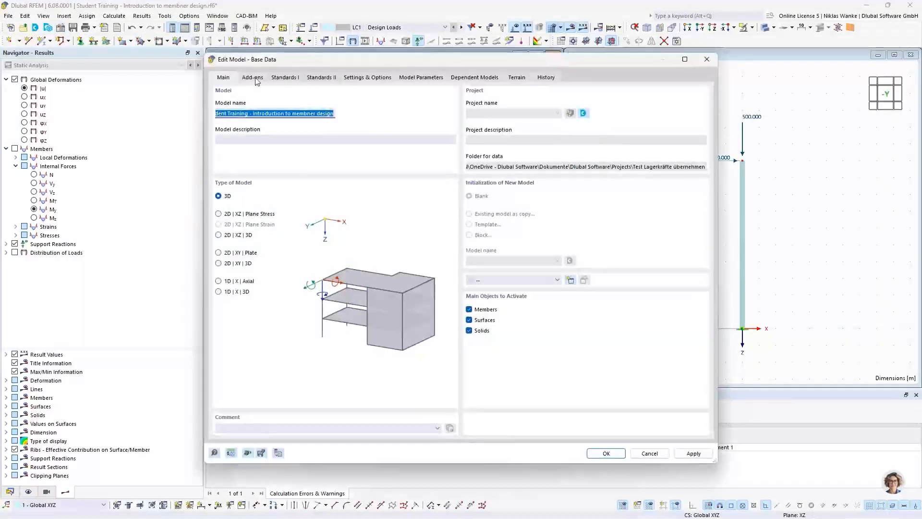
left_click(254, 78)
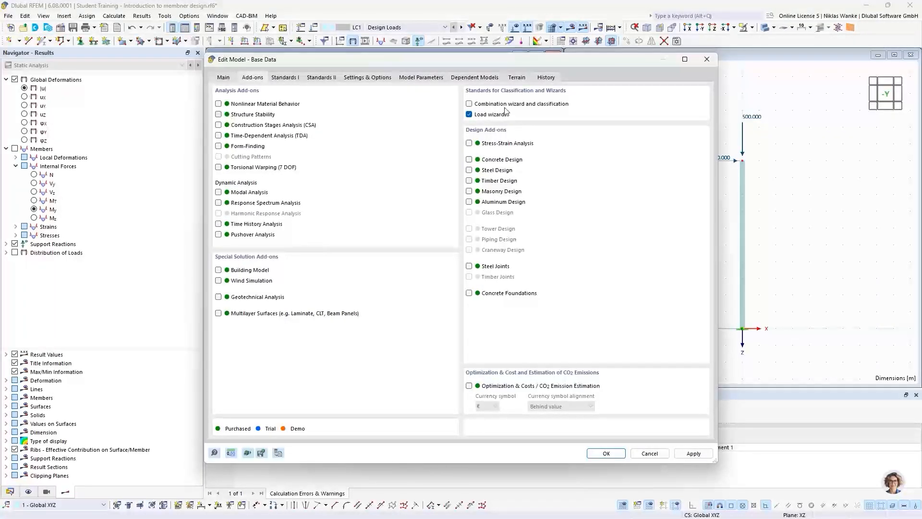
left_click(707, 59)
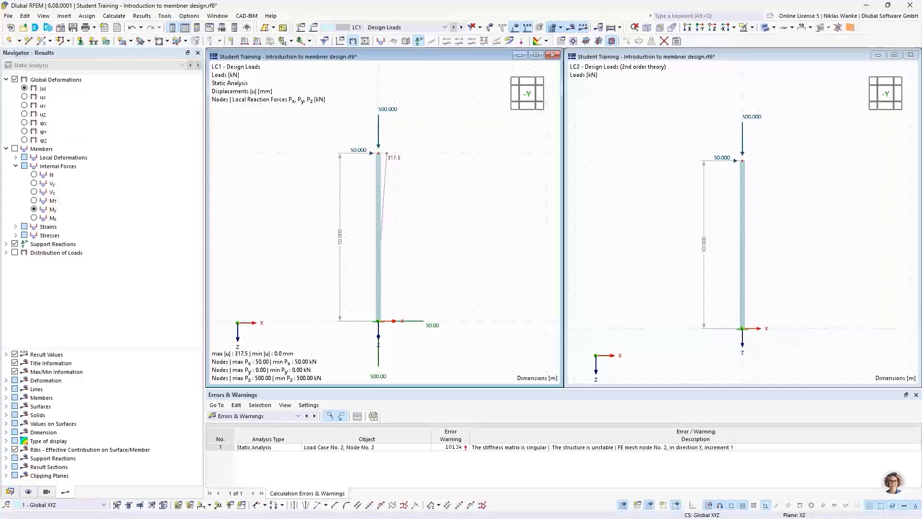
Switch to the PowerPoint presentation and advance to the Euler-Case 1 mode shapes slide
key("alt+Tab")
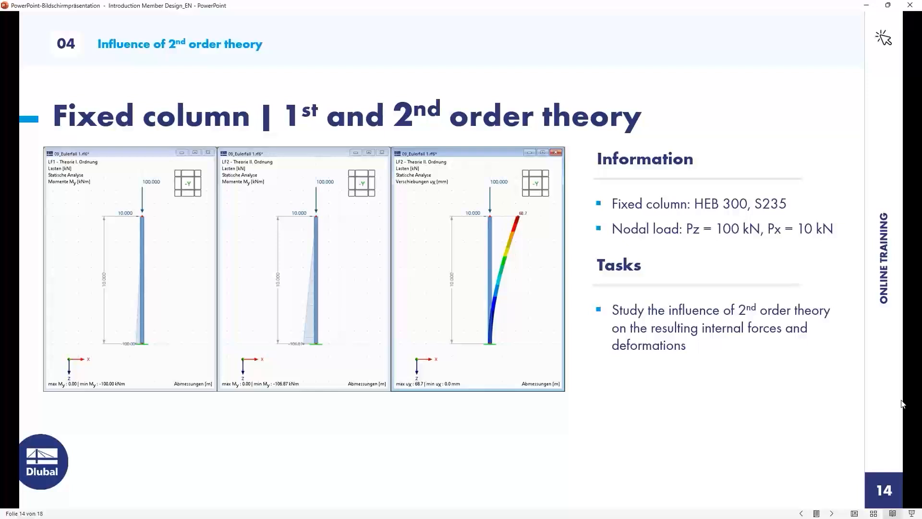
left_click(733, 399)
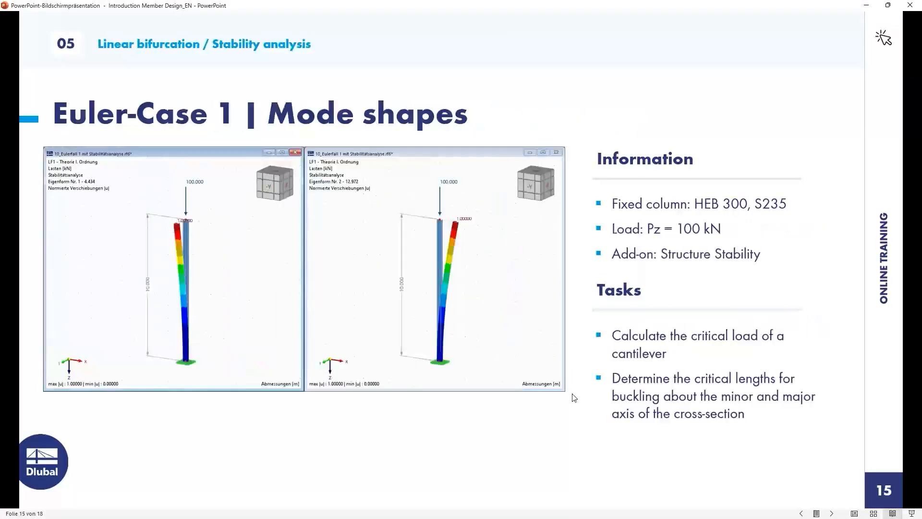
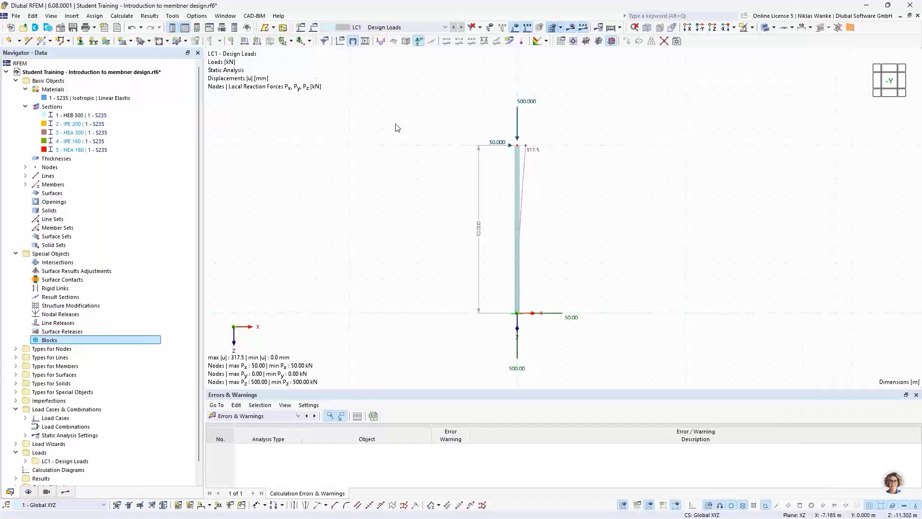
Set the LC1 nodal load at the column head to FX 0 kN and FZ 100 kN
double_click(523, 101)
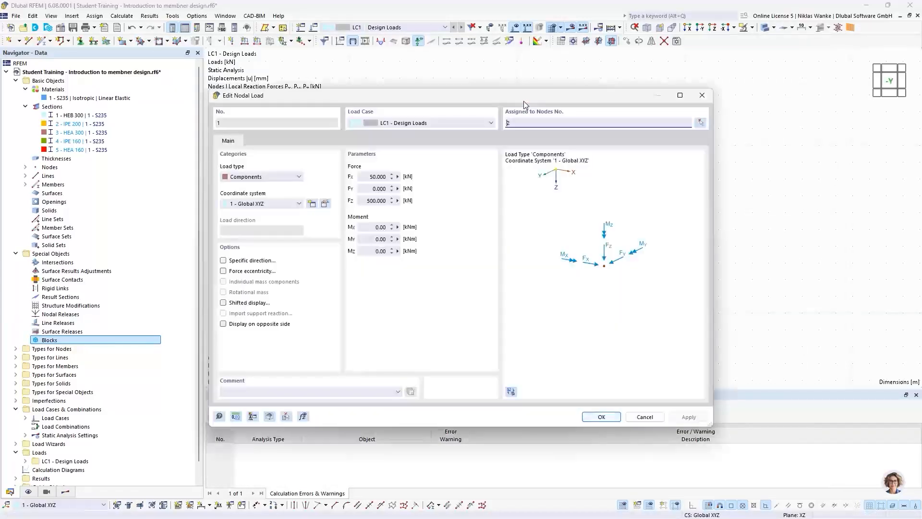
left_click(366, 176)
type("0")
left_click(381, 201)
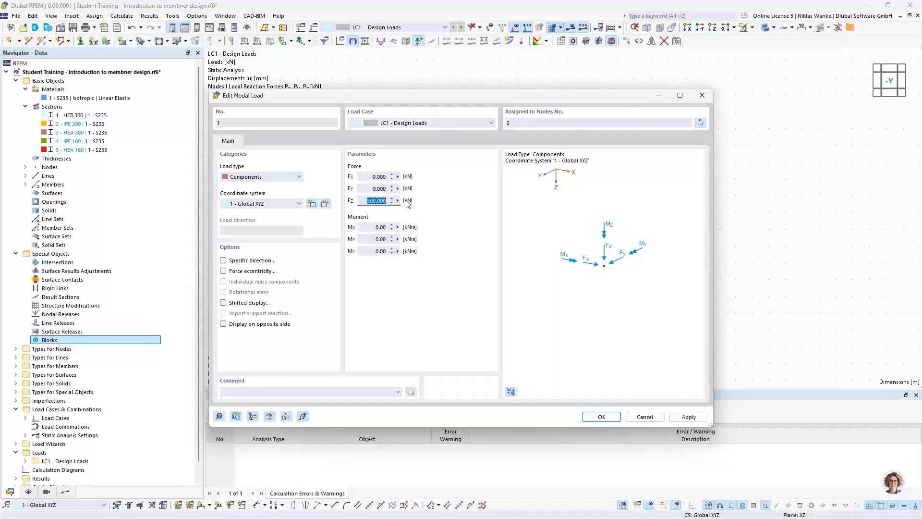
type("100")
left_click(601, 417)
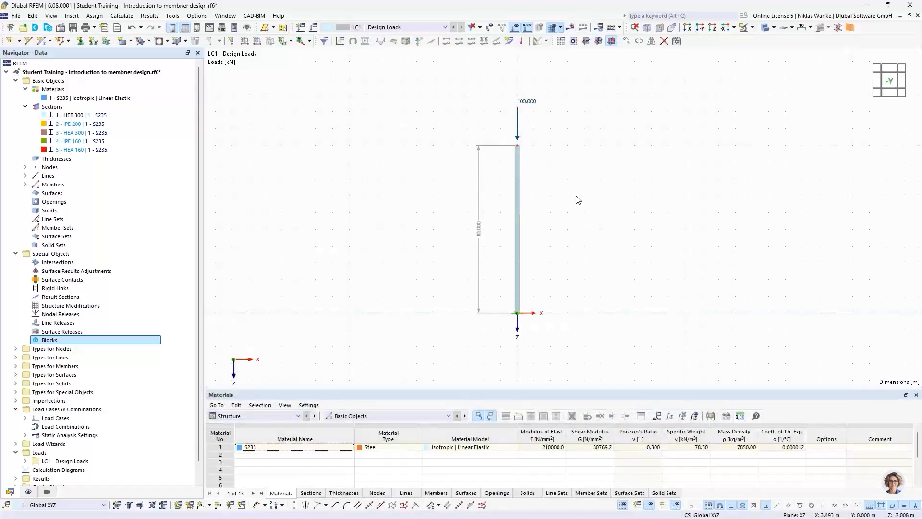
Activate the Structure Stability add-on in the model's base data
middle_click_drag(568, 228, 573, 227)
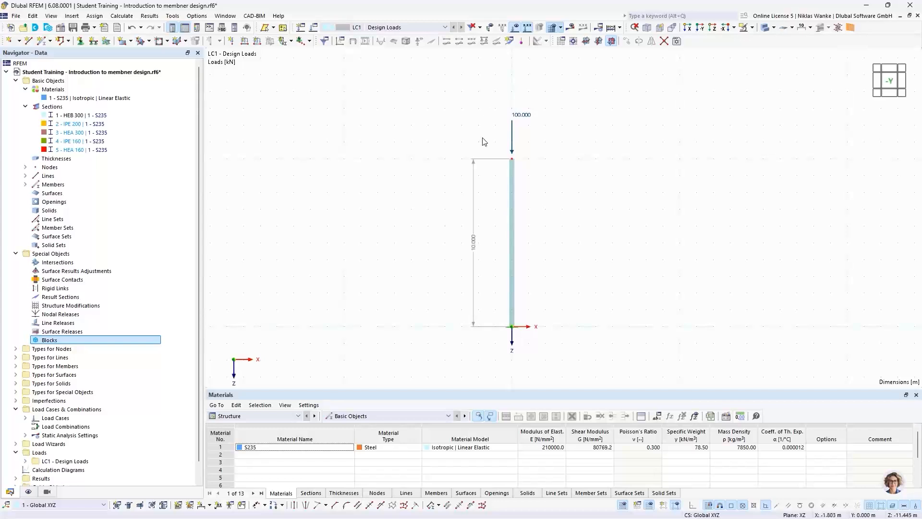
left_click(61, 28)
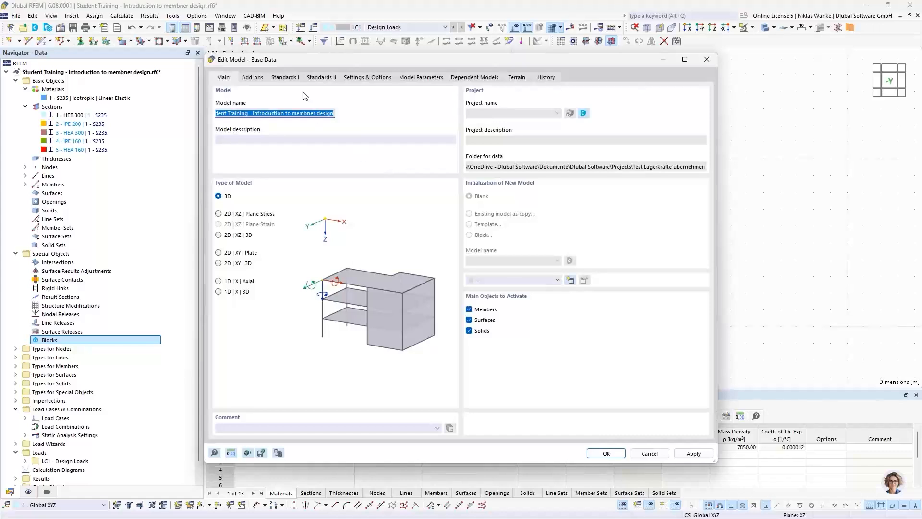
left_click(258, 78)
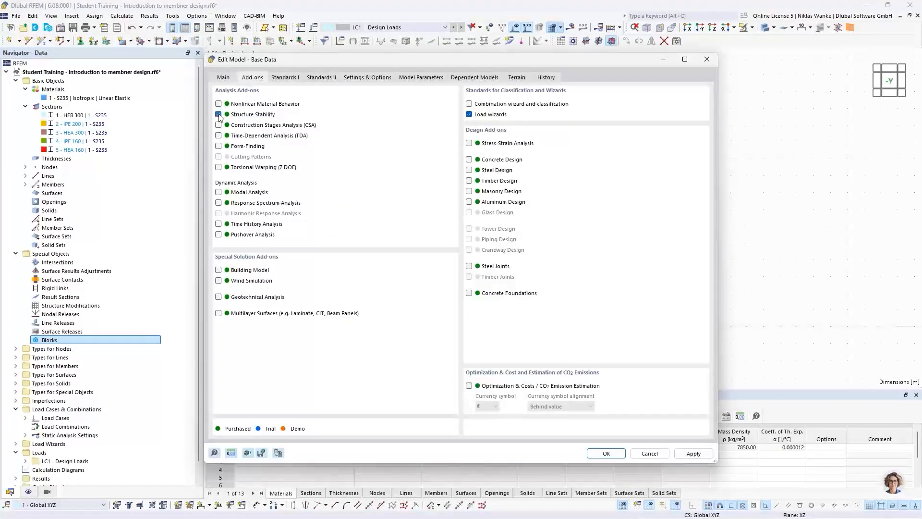
left_click(604, 453)
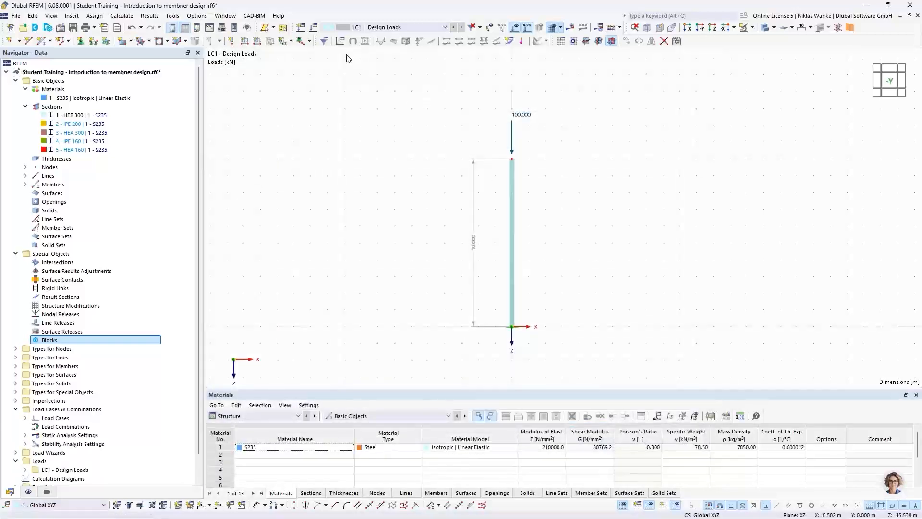
Enable the critical load calculation for LC1 with stability settings ST1, the linear eigenvalue method by Lanczos
left_click(314, 28)
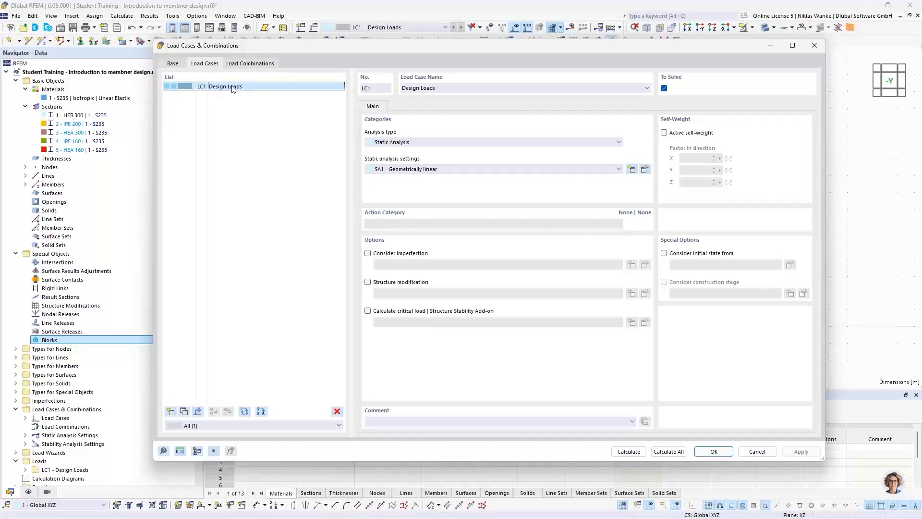
left_click(368, 311)
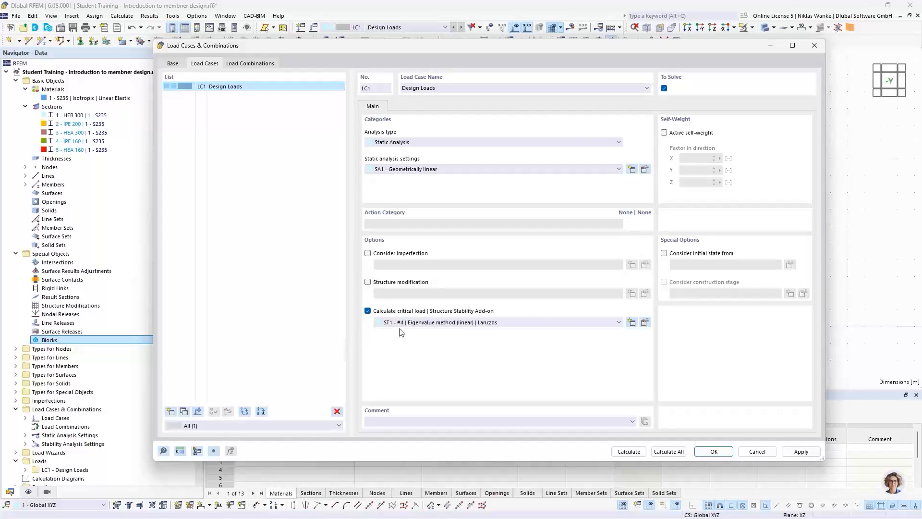
left_click(442, 323)
left_click(443, 323)
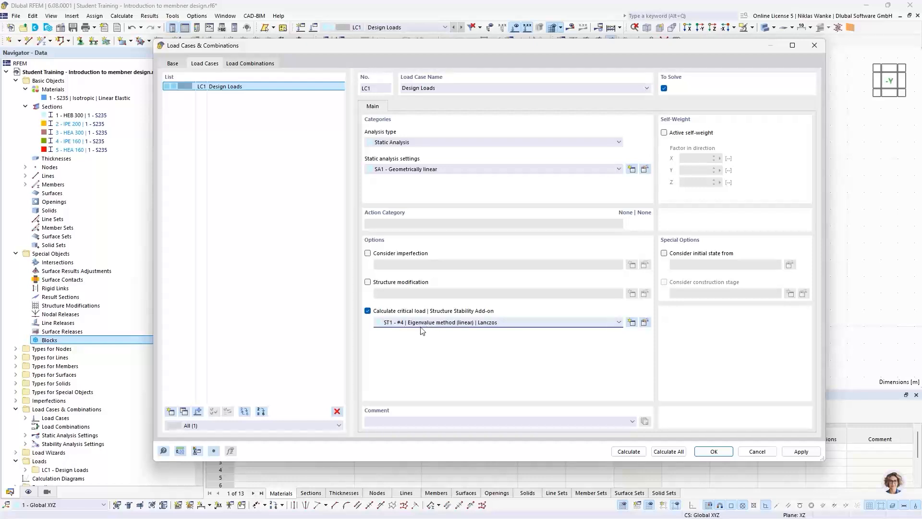
Review the ST1 stability settings, checking the available analysis types and the number of lowest eigenvalues, while keeping Eigenvalue method (linear)
left_click(644, 323)
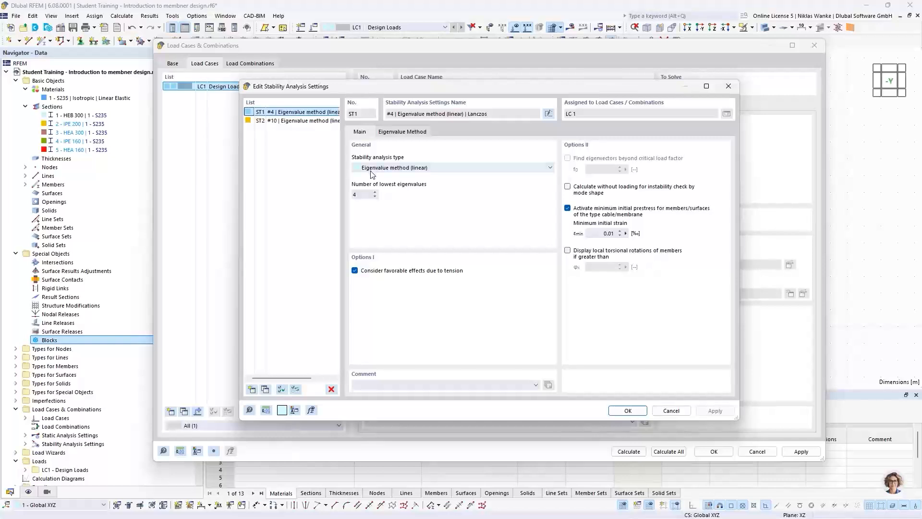
left_click(470, 168)
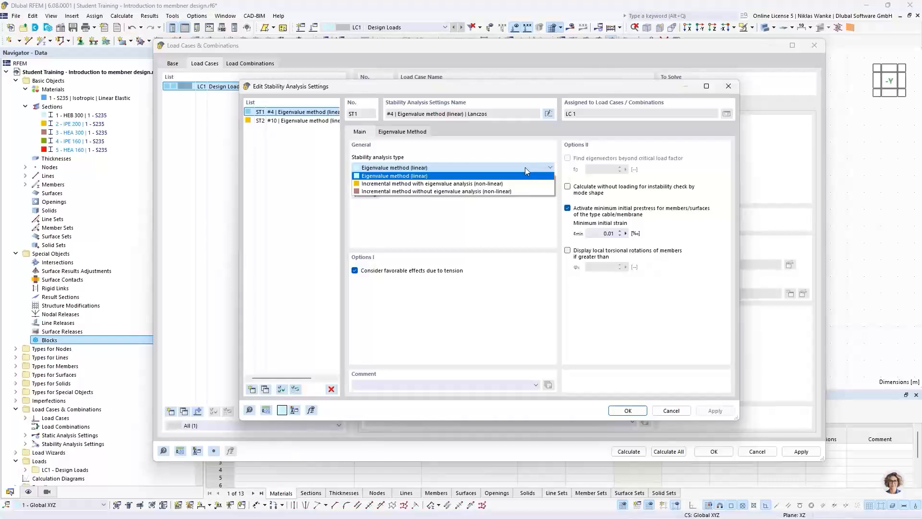
left_click(440, 167)
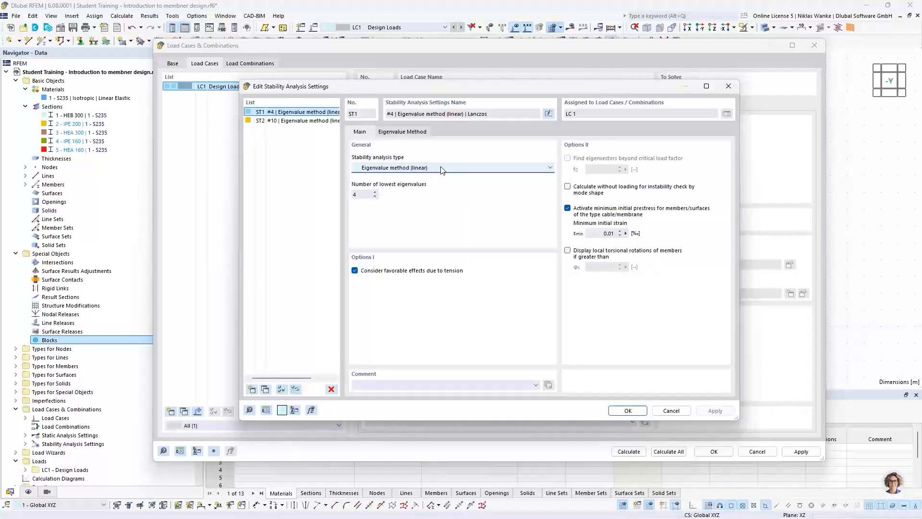
left_click(366, 195)
left_click(375, 193)
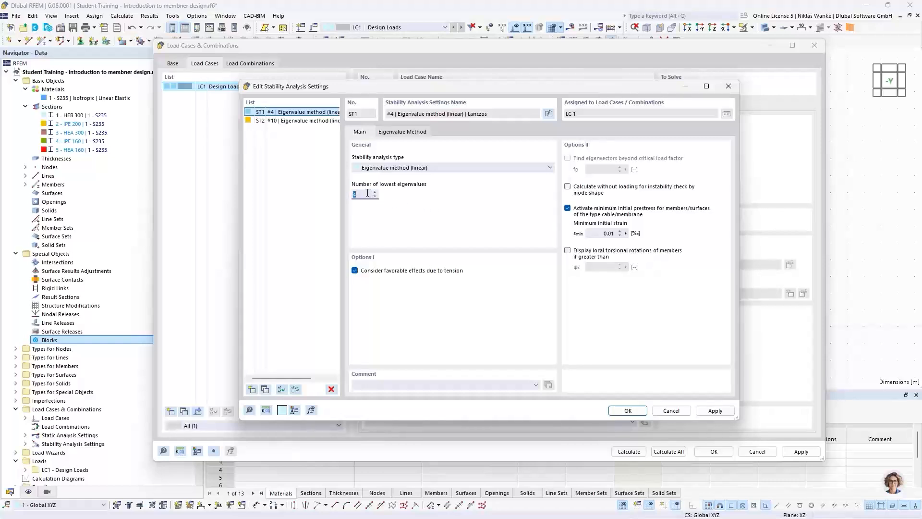
Keep Lanczos as the eigenvalue method in ST1 and accept the stability and load case settings
left_click(410, 132)
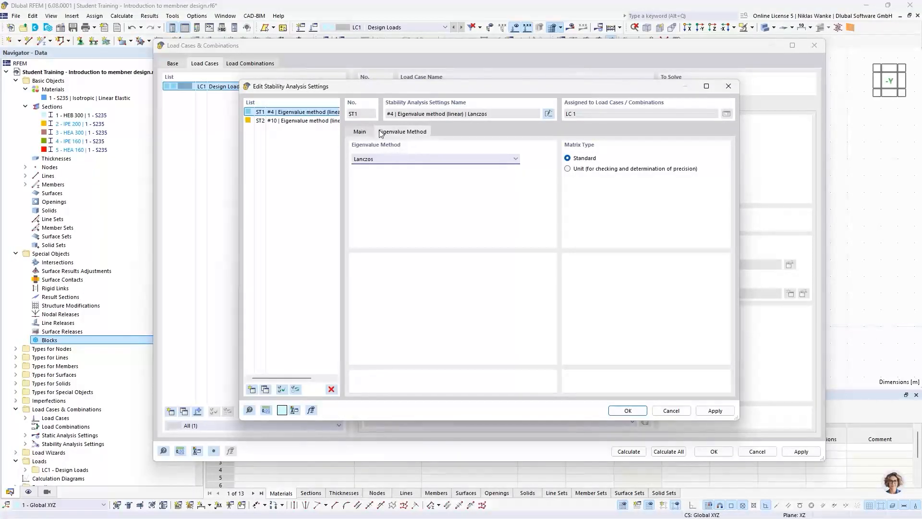
left_click(395, 161)
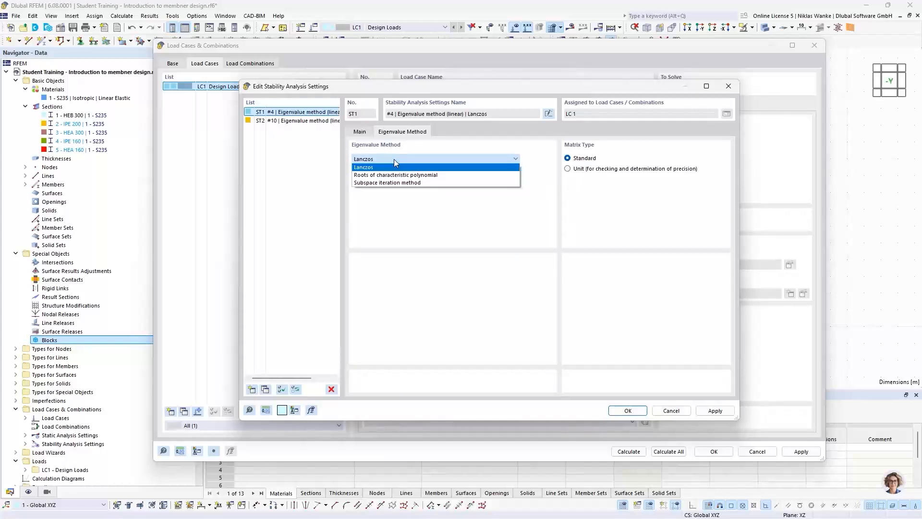
left_click(395, 162)
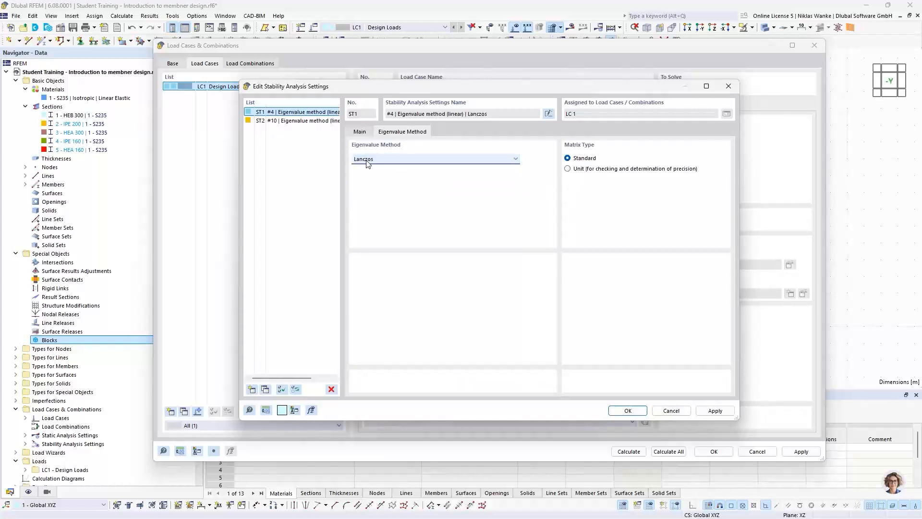
left_click(360, 133)
left_click(627, 410)
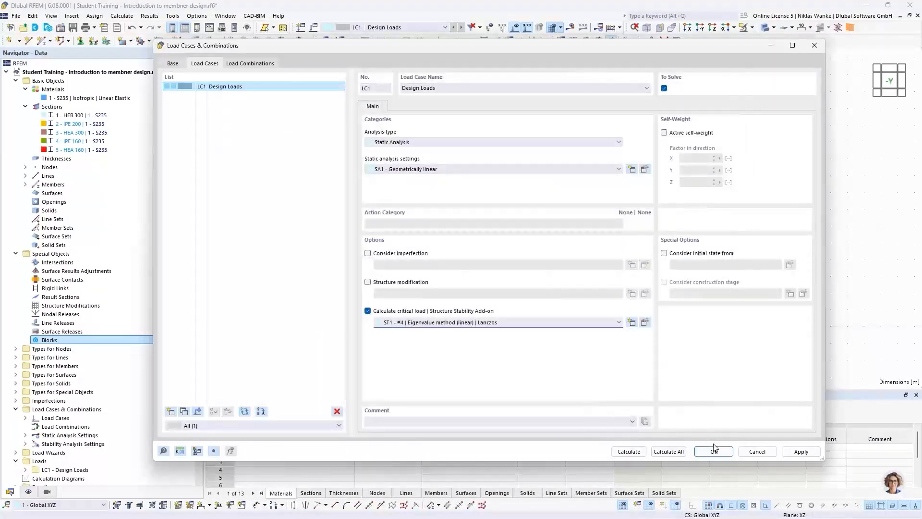
left_click(713, 451)
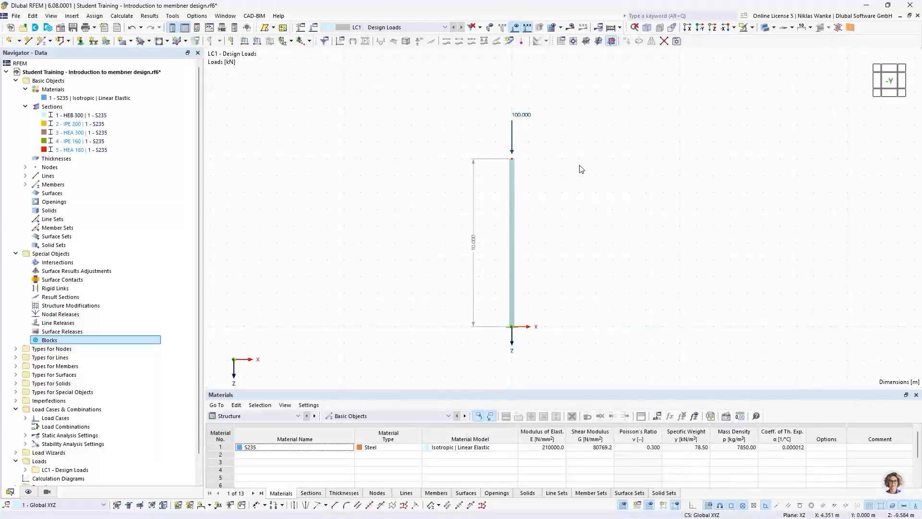
Calculate LC1 and set the displayed result category to Stability Analysis
left_click(571, 29)
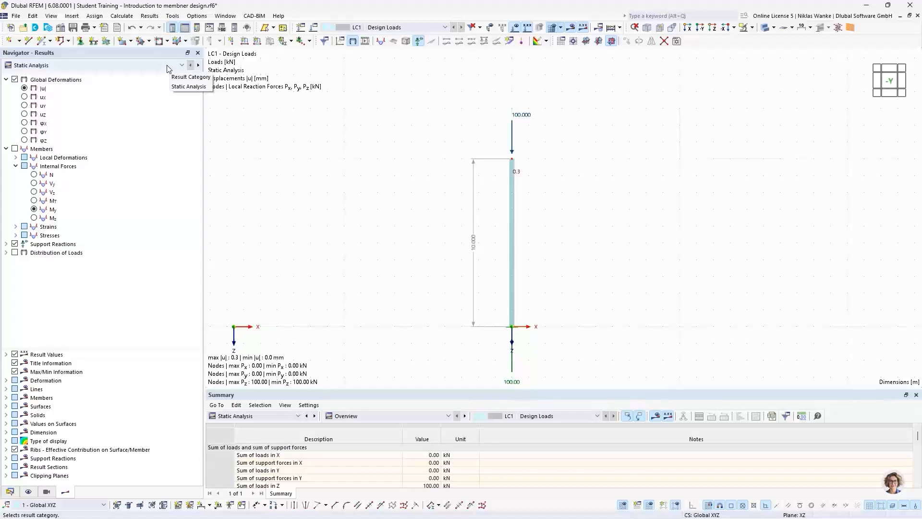
left_click(134, 66)
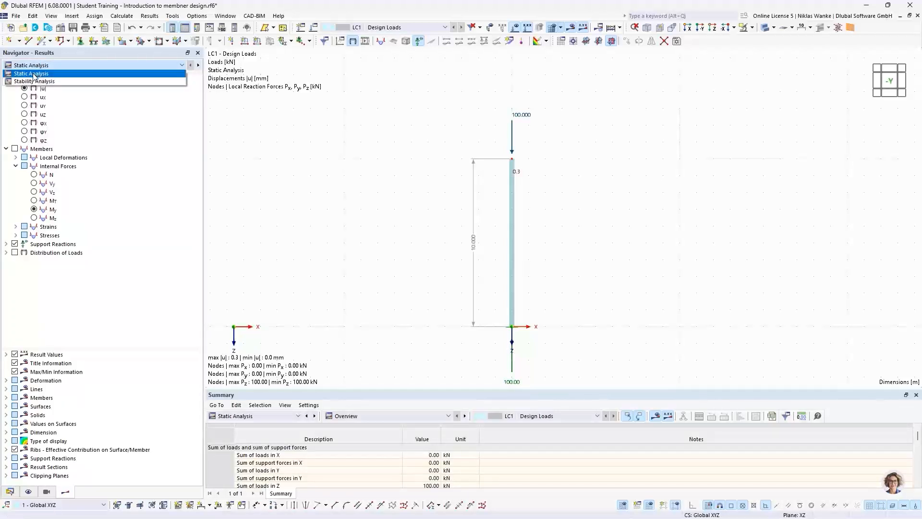
left_click(138, 72)
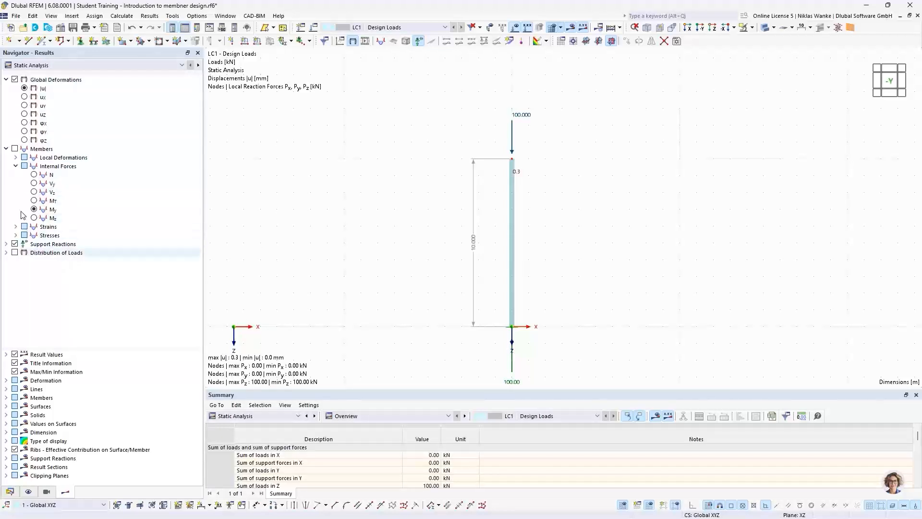
left_click(72, 65)
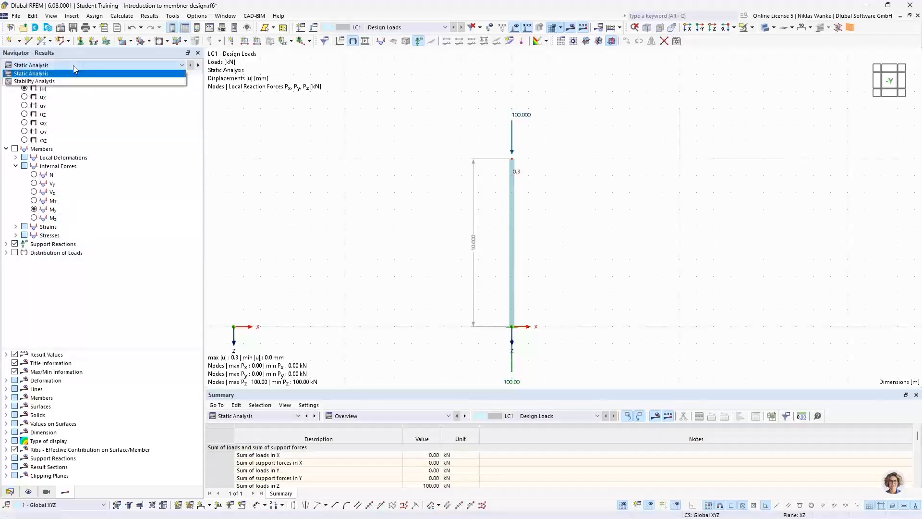
left_click(46, 83)
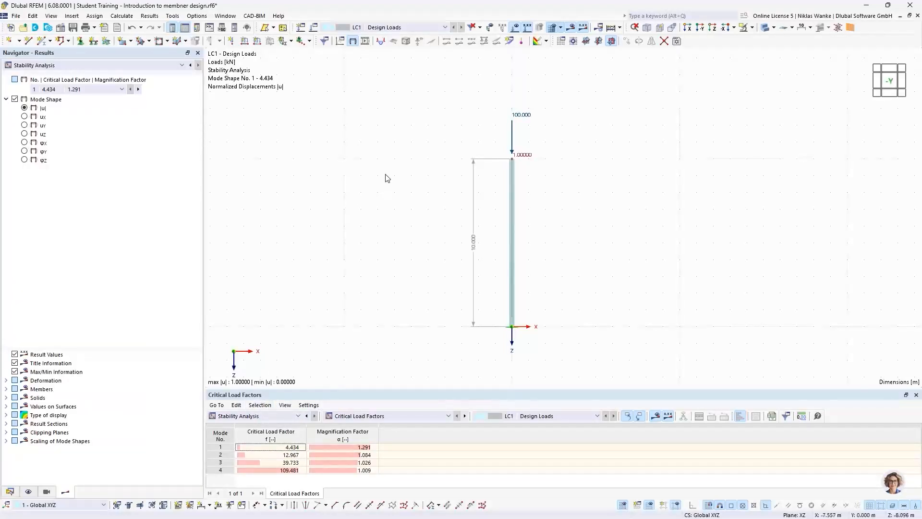
Keep mode shape No. 1 selected and display the member deformation as Section Colored
left_click(88, 89)
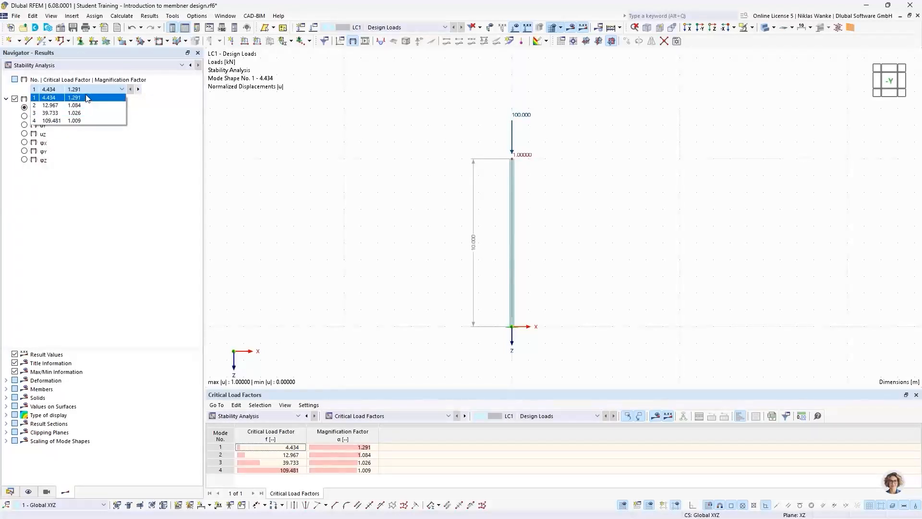
left_click(91, 95)
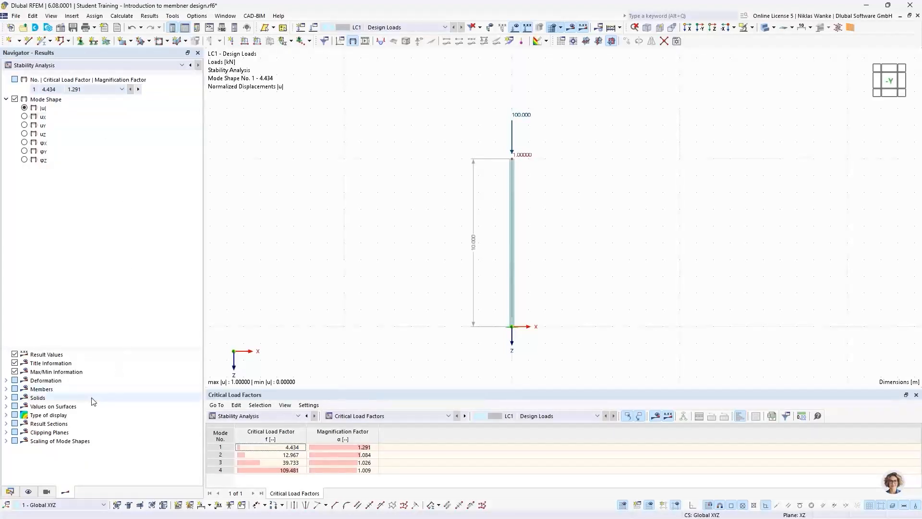
left_click(7, 380)
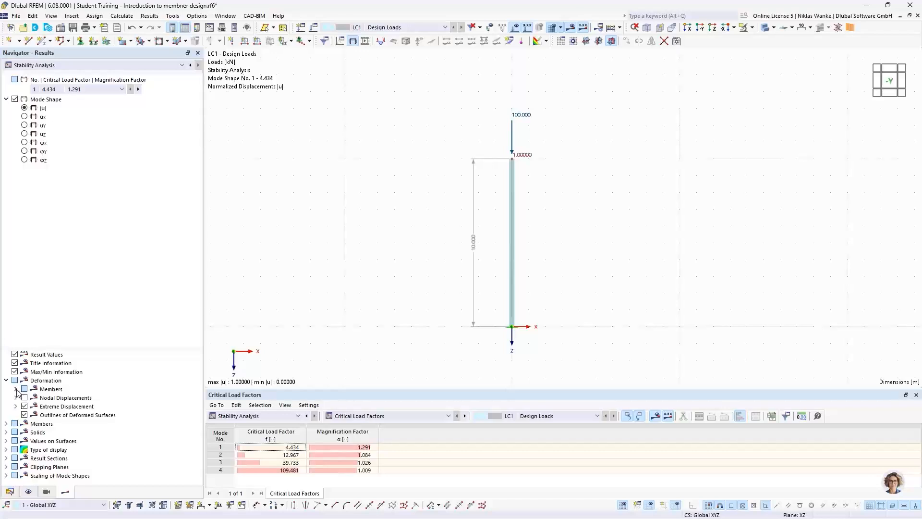
left_click(16, 389)
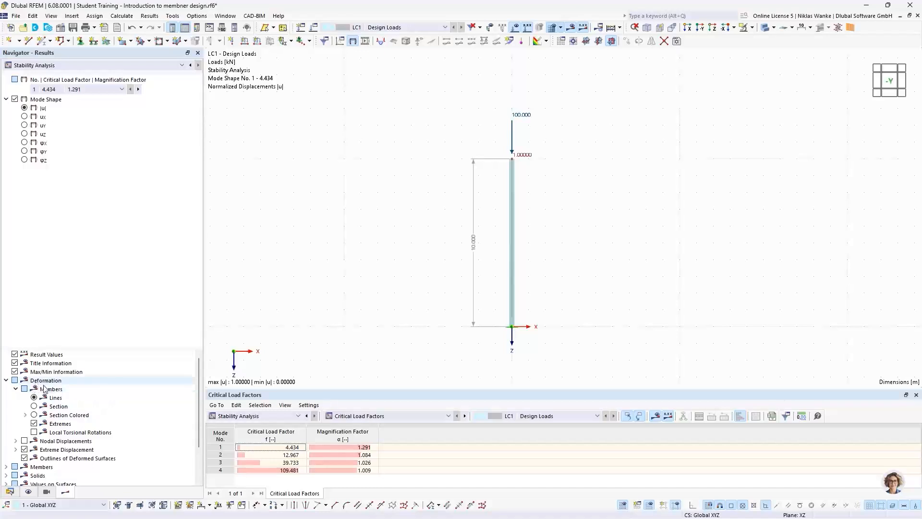
left_click(34, 415)
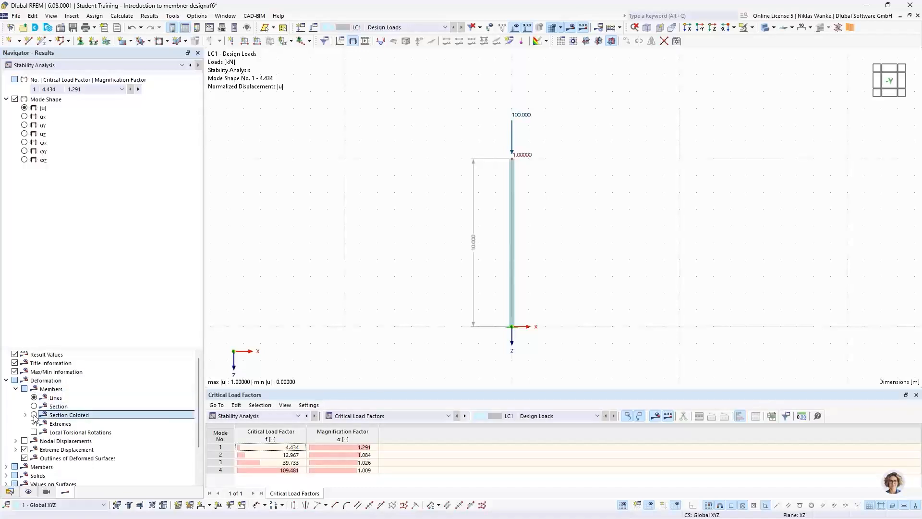
scroll(551, 289, "up", 1)
scroll(550, 289, "up", 1)
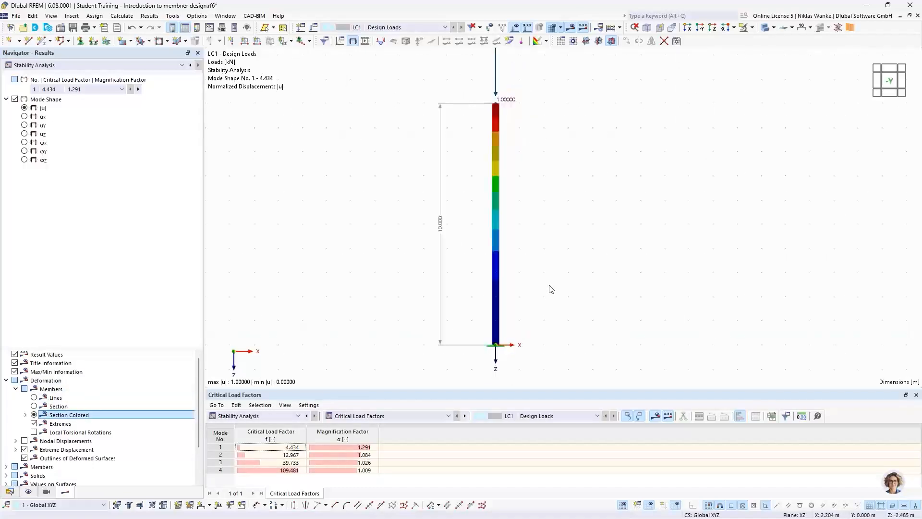
middle_click_drag(549, 274, 511, 286)
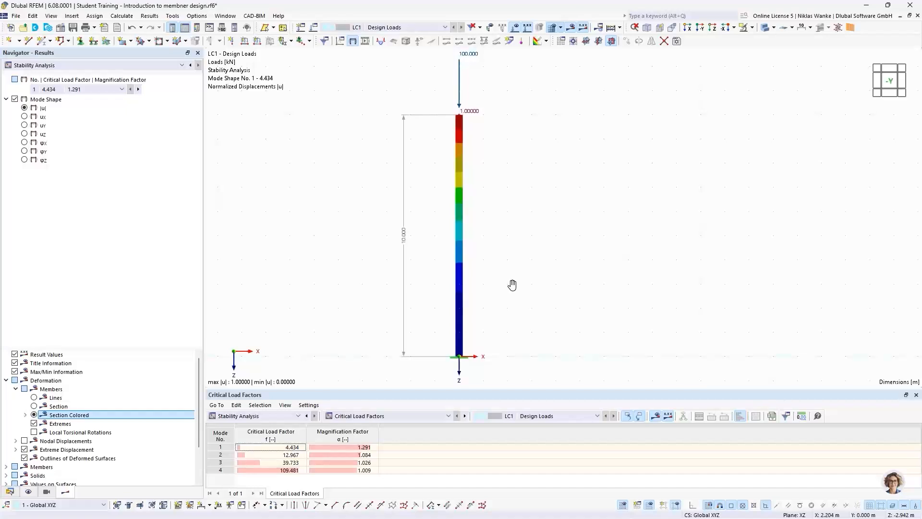
Examine mode shape No. 1 from the side and close up at the column head, comparing the buckling direction with the section axes
left_click(76, 90)
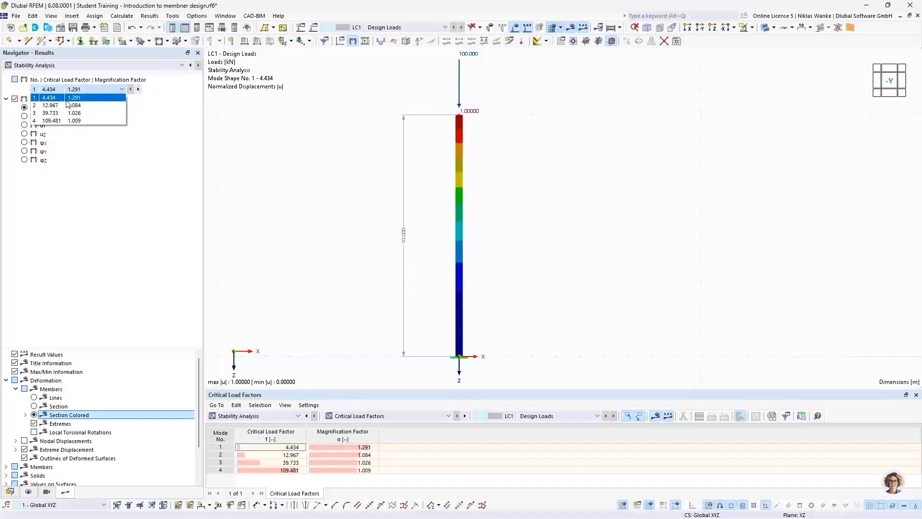
left_click(67, 99)
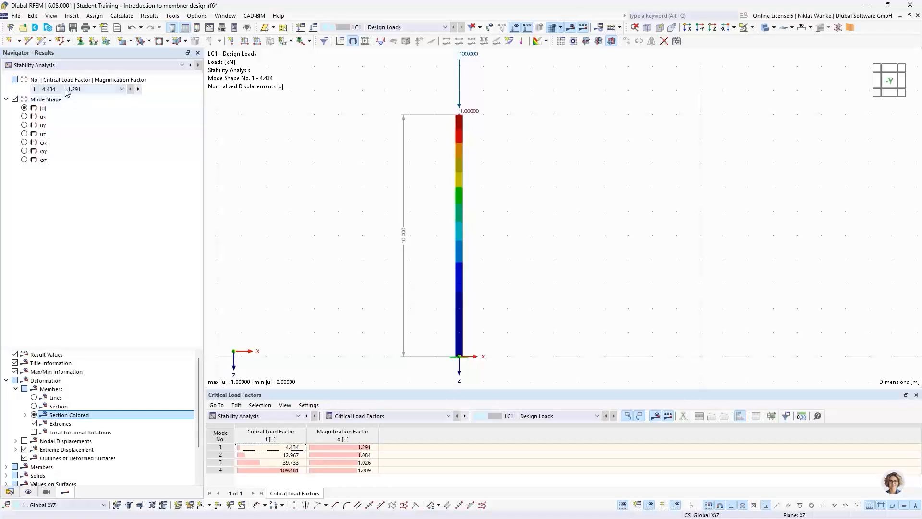
middle_click_drag(379, 231, 531, 230, "ctrl")
scroll(434, 135, "up", 5)
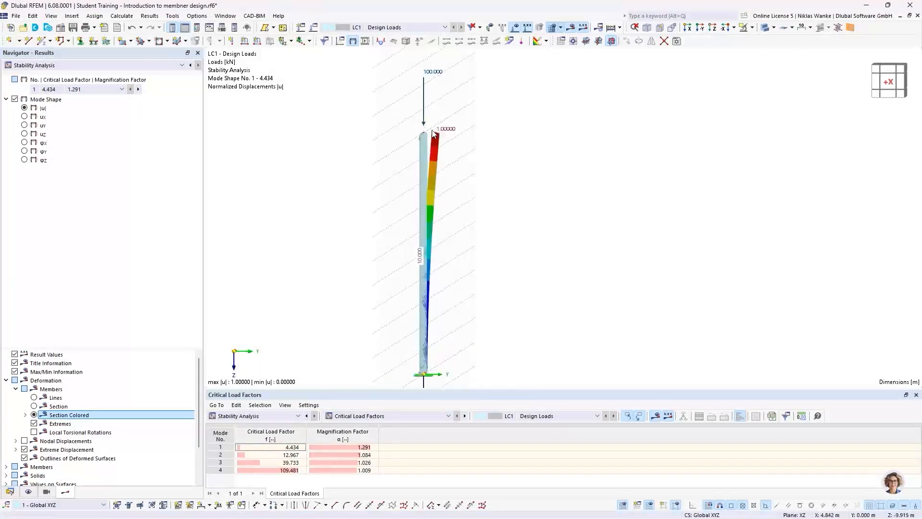
scroll(441, 154, "up", 3)
middle_click_drag(487, 171, 469, 239)
scroll(460, 173, "up", 4)
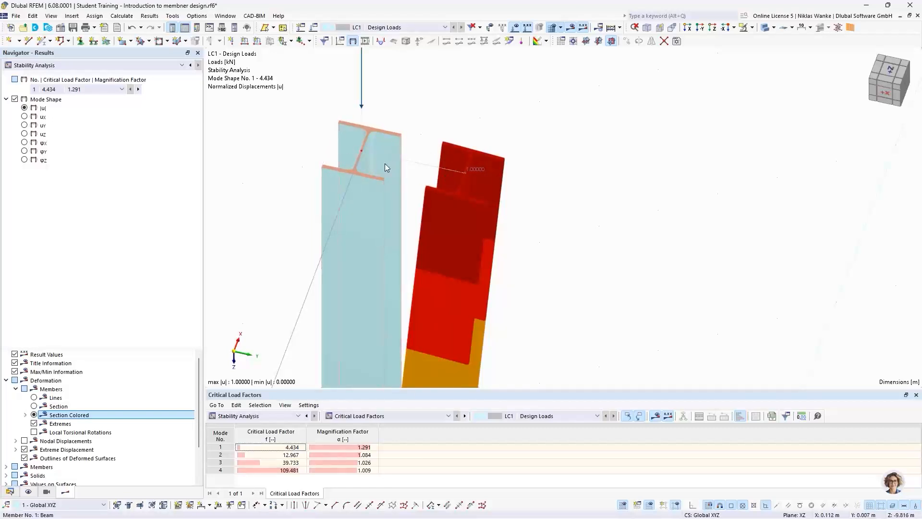
scroll(394, 219, "down", 2)
middle_click_drag(394, 196, 408, 132)
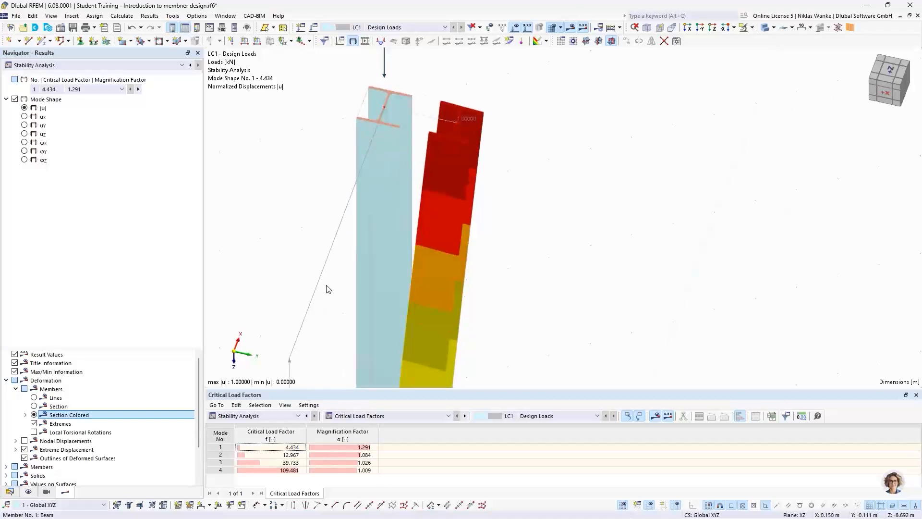
scroll(373, 140, "down", 2)
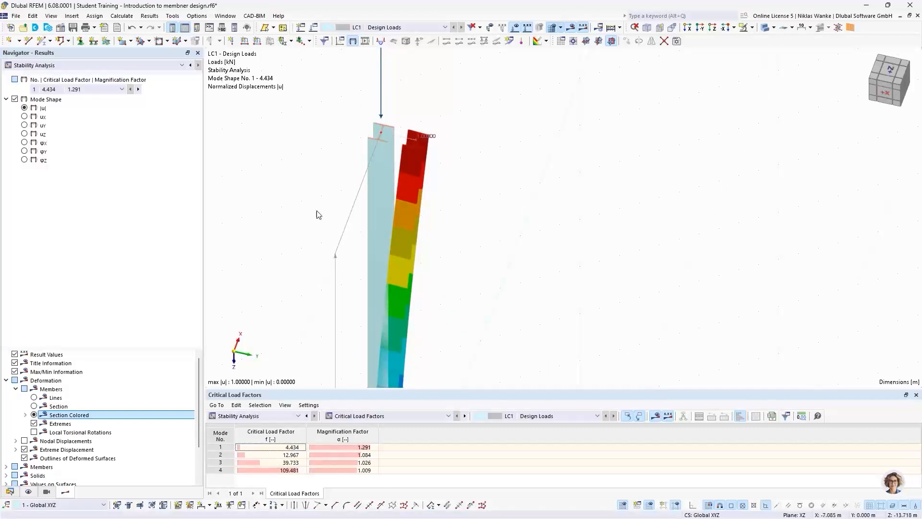
scroll(393, 135, "up", 4)
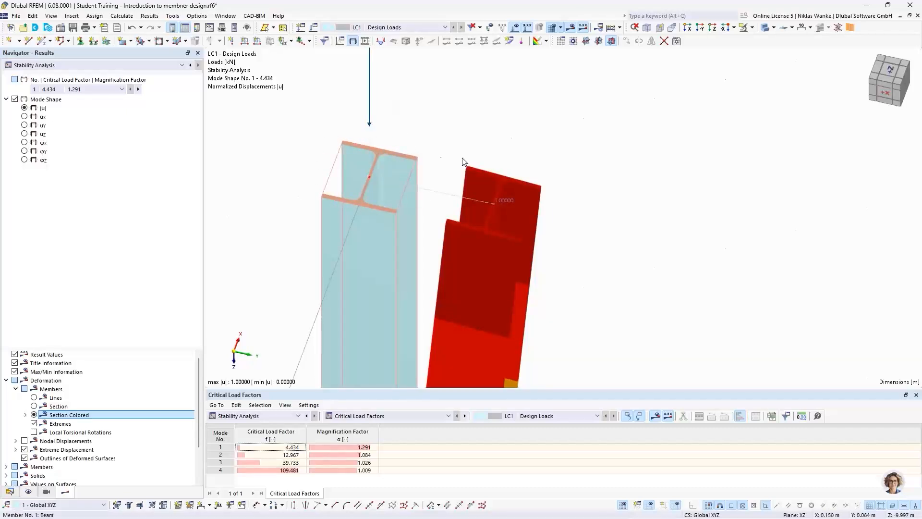
scroll(469, 157, "down", 2)
scroll(469, 159, "down", 5)
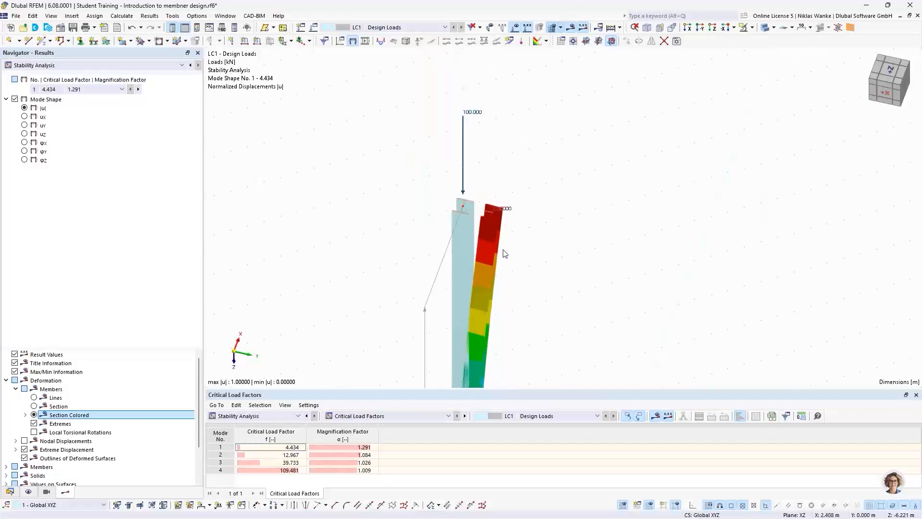
scroll(469, 168, "down", 3)
middle_click_drag(474, 262, 482, 204, "ctrl")
Show mode shape No. 2 and examine the column head's displacement direction relative to the section
left_click(138, 89)
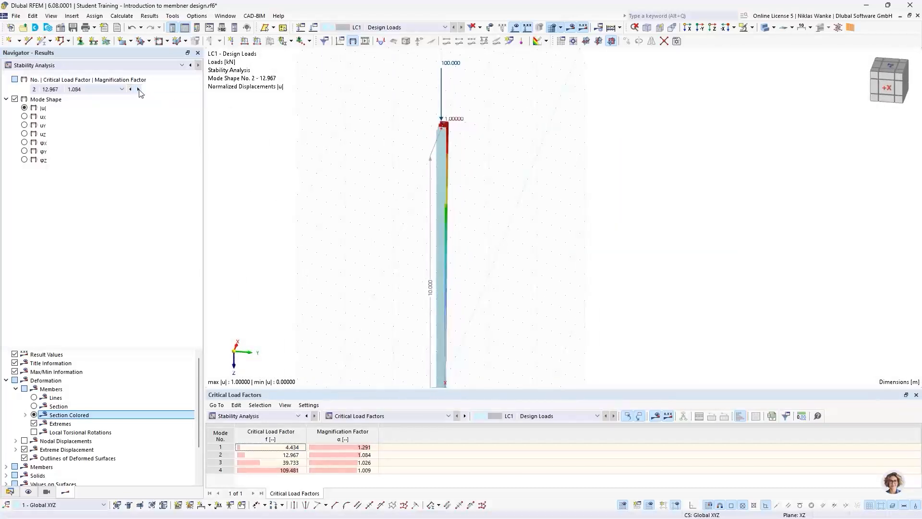
middle_click_drag(541, 185, 374, 195)
scroll(457, 131, "up", 5)
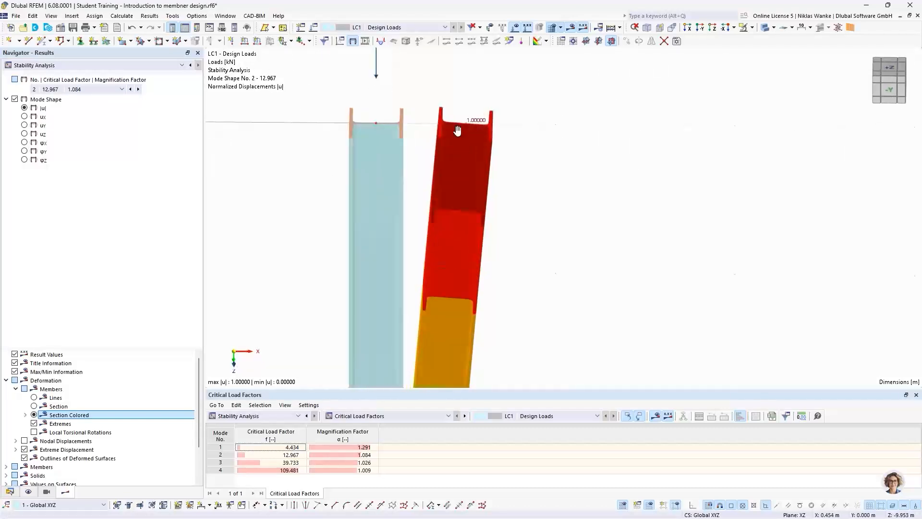
middle_click_drag(457, 130, 440, 271)
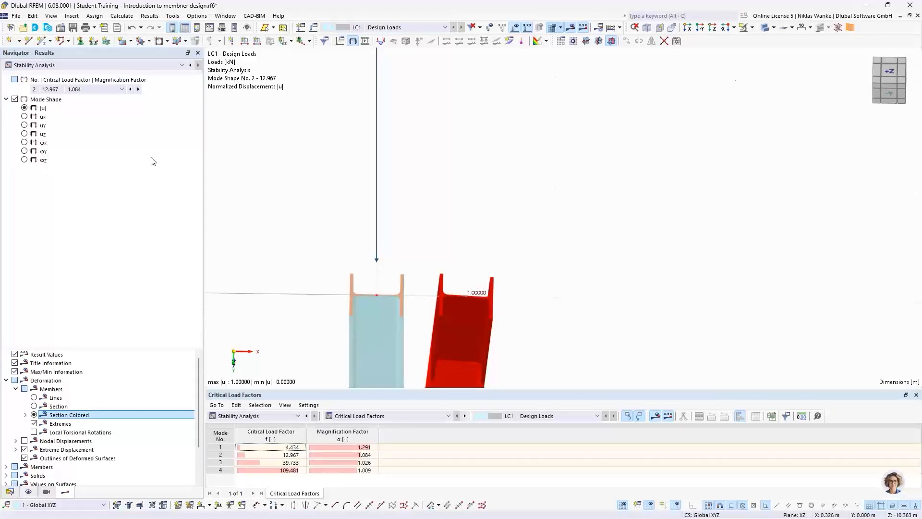
Show mode shape No. 3 and examine the buckled shape over the full column height
left_click(140, 90)
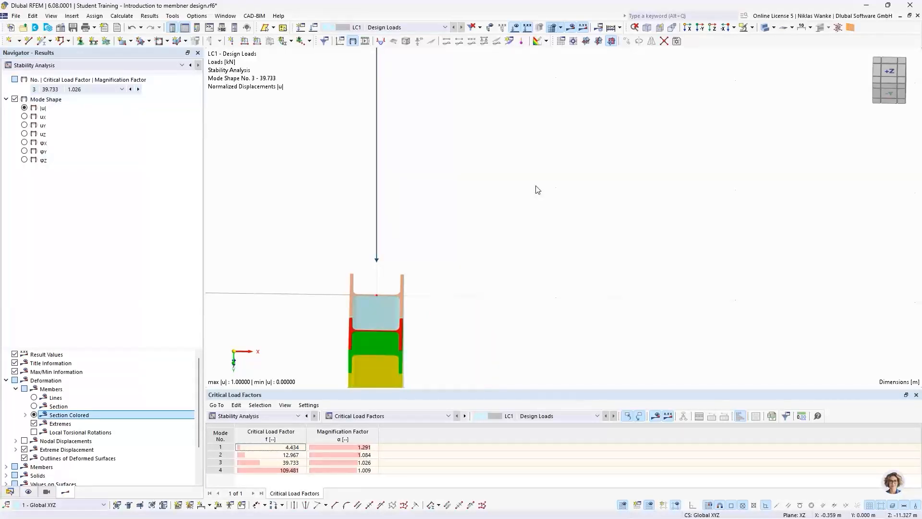
scroll(641, 197, "down", 8)
middle_click_drag(550, 243, 494, 212)
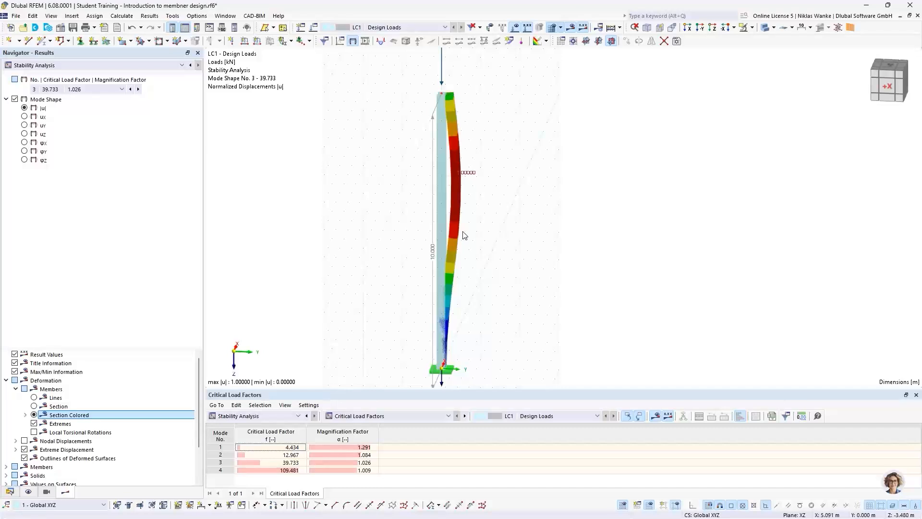
middle_click_drag(468, 239, 450, 242, "ctrl")
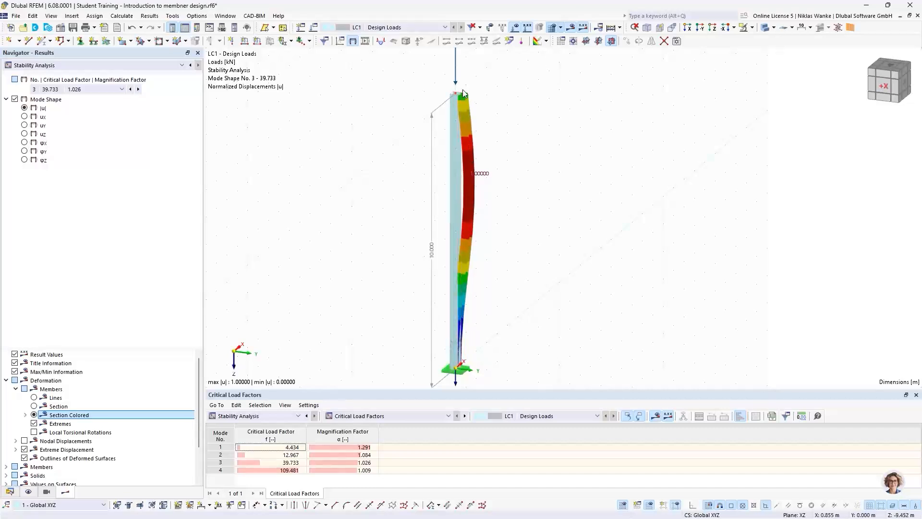
Show mode shape No. 1 again and enlarge the Critical Load Factors table while keeping the full column in view
left_click(69, 89)
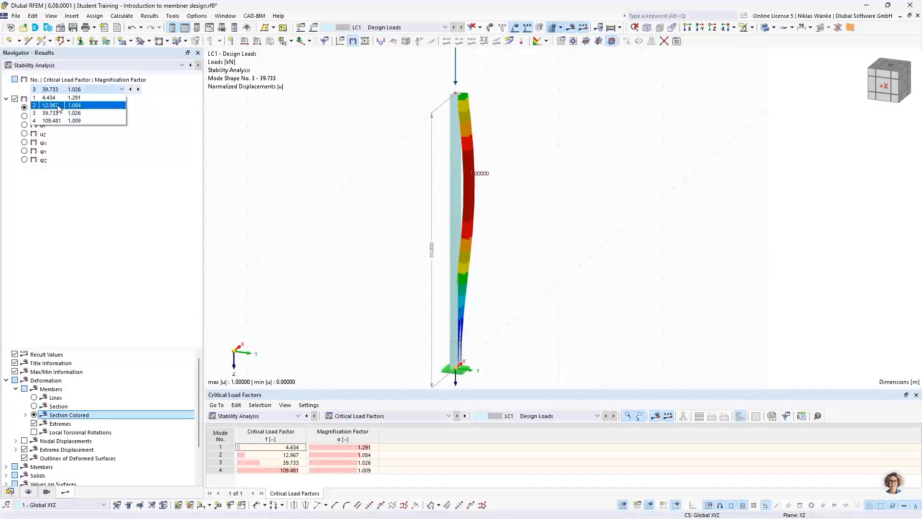
left_click(61, 100)
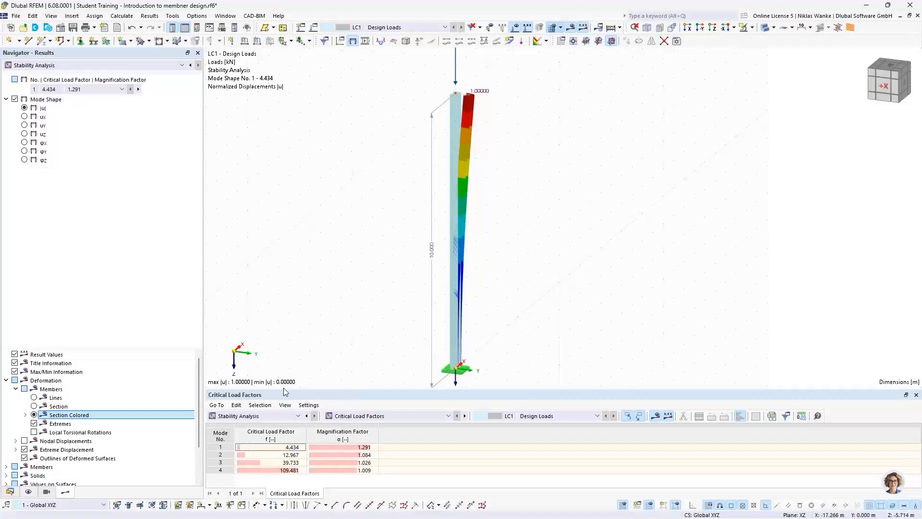
left_click_drag(331, 388, 331, 364)
middle_click_drag(363, 329, 364, 306)
scroll(366, 303, "down", 1)
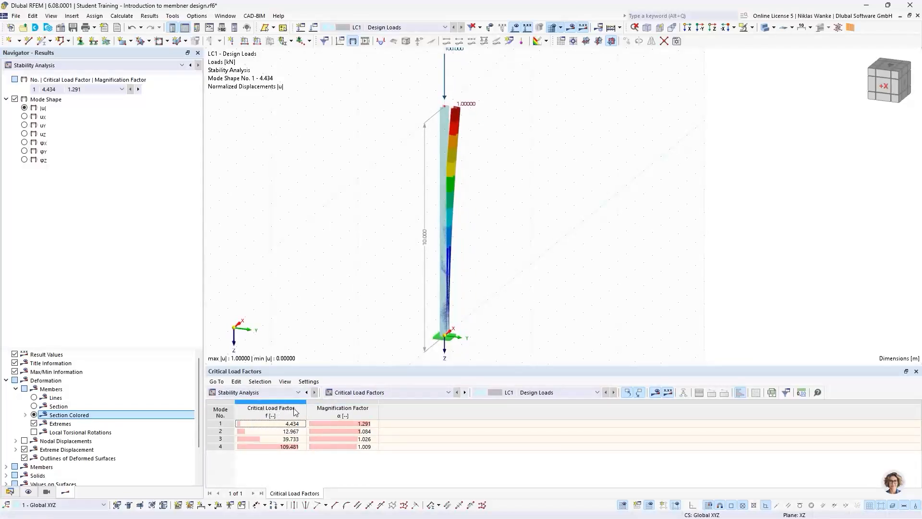
Go through mode shapes No. 2, 3 and 4 from the Critical Load Factors table and return to No. 1
left_click(226, 435)
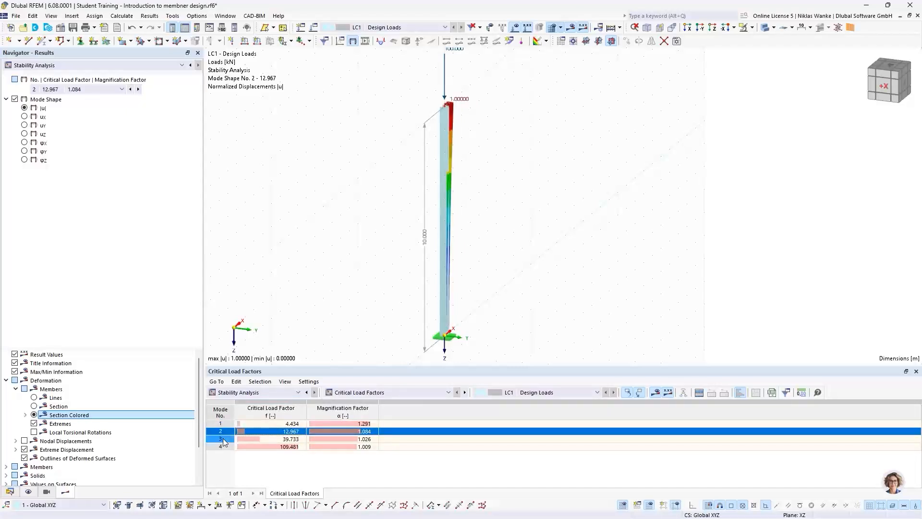
left_click(224, 439)
left_click(224, 447)
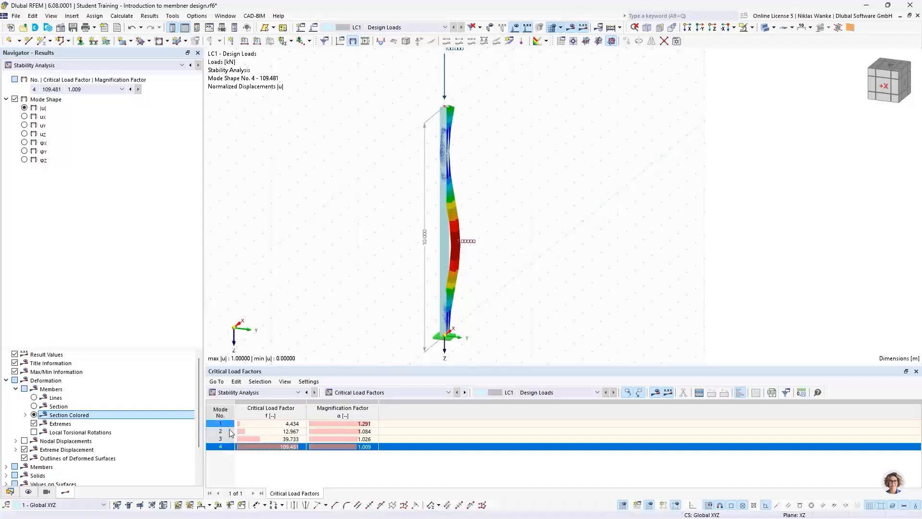
left_click(224, 424)
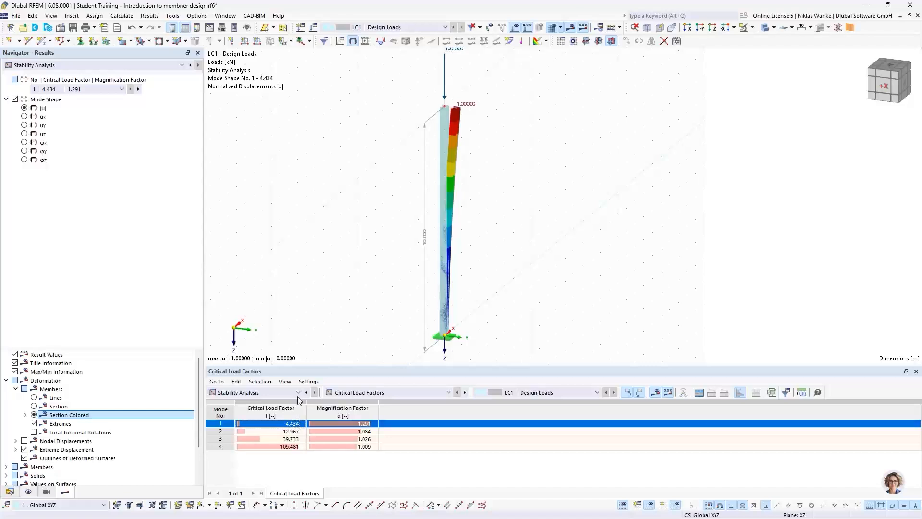
scroll(369, 209, "down", 1)
middle_click_drag(370, 209, 371, 224)
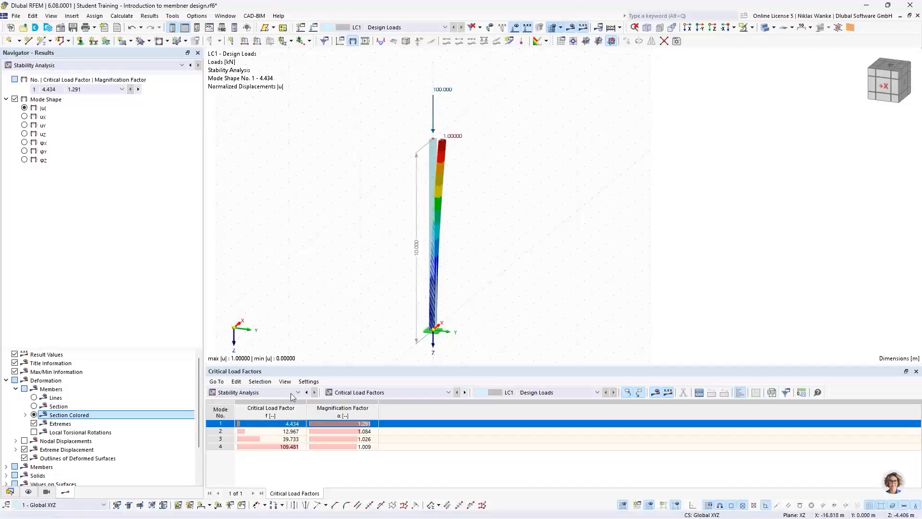
Highlight the critical load factor of mode No. 1 and examine the loaded column and its buckled head
left_click(286, 423)
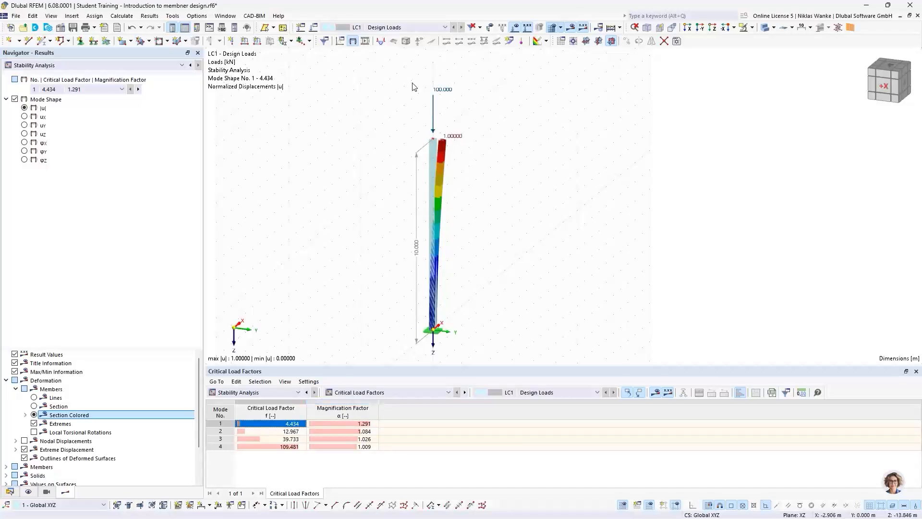
scroll(437, 119, "up", 3)
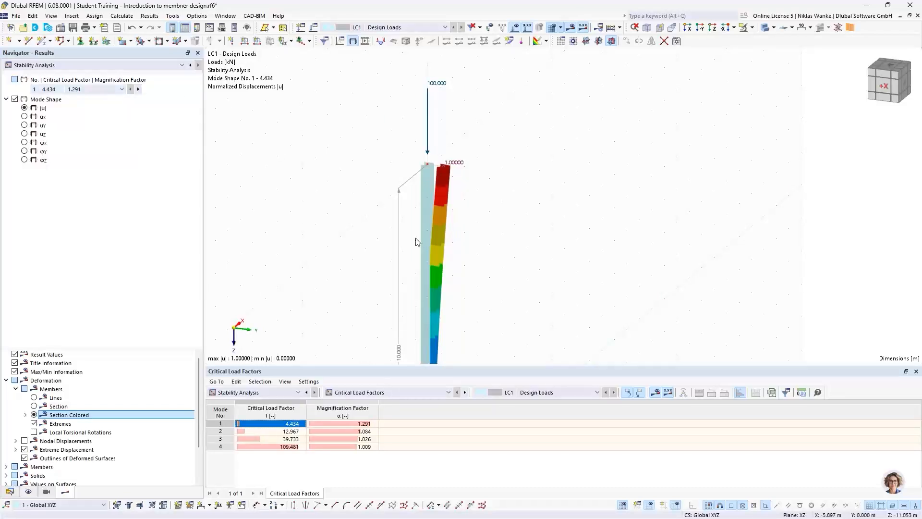
scroll(414, 301, "down", 2)
middle_click_drag(412, 296, 404, 236)
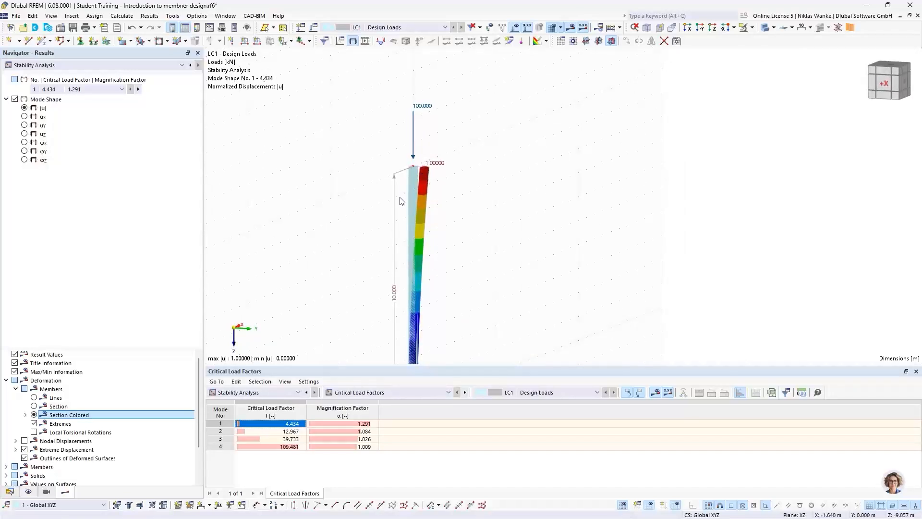
scroll(403, 252, "down", 3)
middle_click_drag(404, 251, 393, 236)
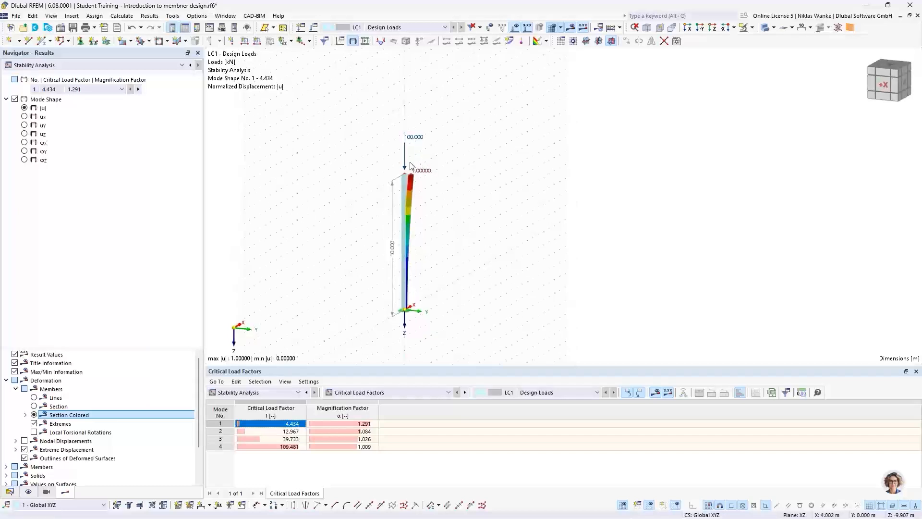
scroll(407, 185, "up", 2)
scroll(407, 185, "up", 1)
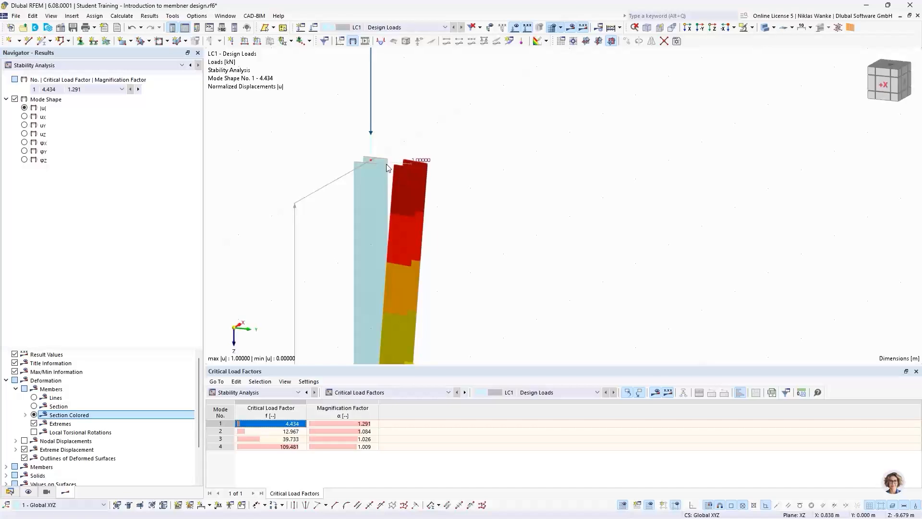
Highlight the magnification factor column and its mode No. 1 value, and review it against the full buckled column
left_click(342, 413)
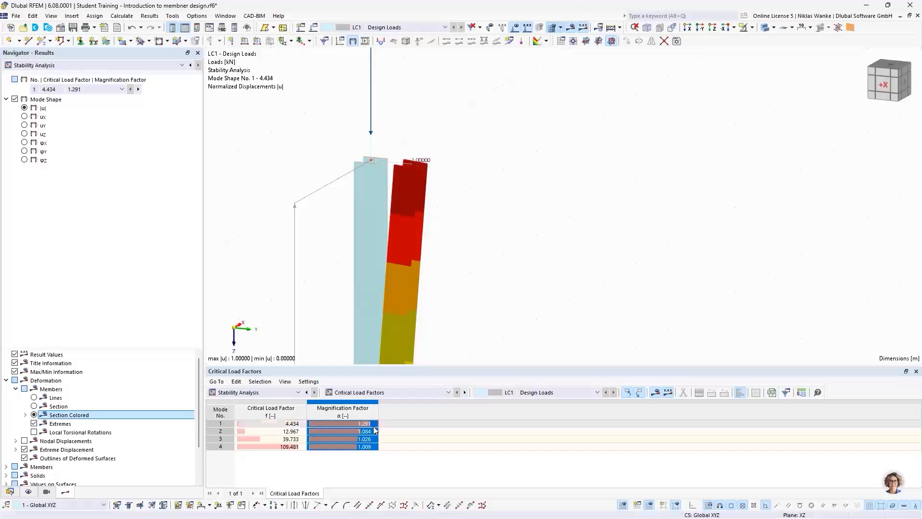
left_click(357, 424)
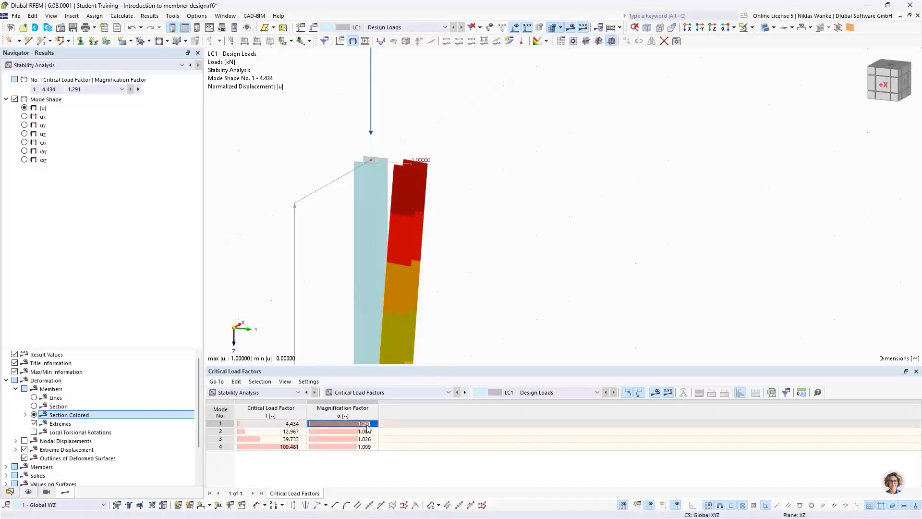
scroll(457, 246, "down", 5)
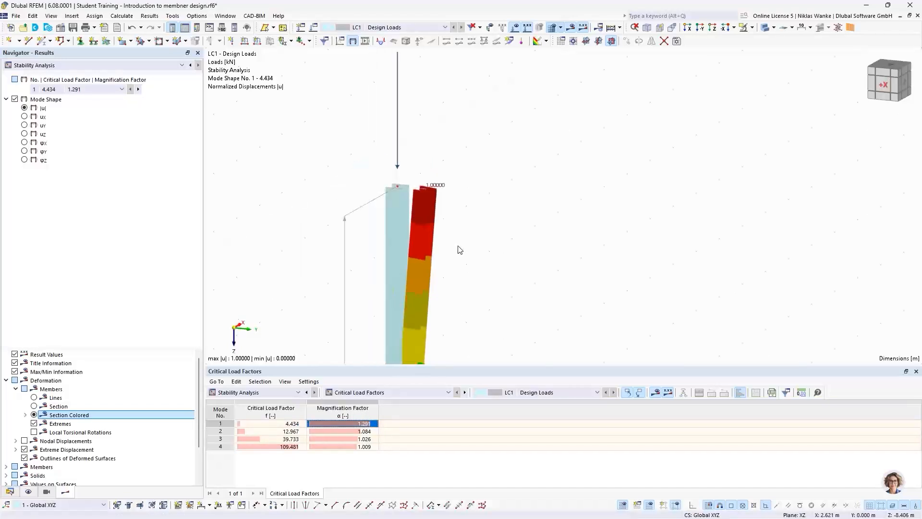
middle_click_drag(458, 245, 438, 120)
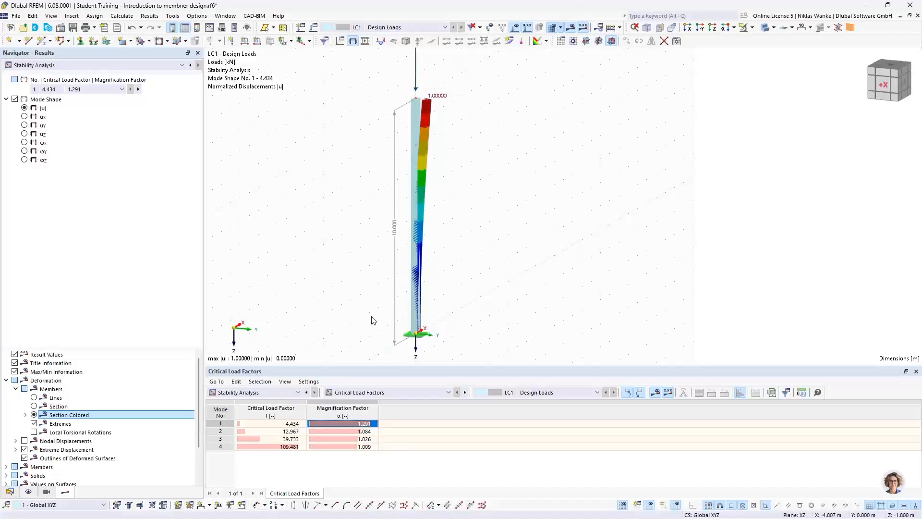
Show the stability results by member with the Effective Lengths and Critical Loads by Member table
left_click(380, 393)
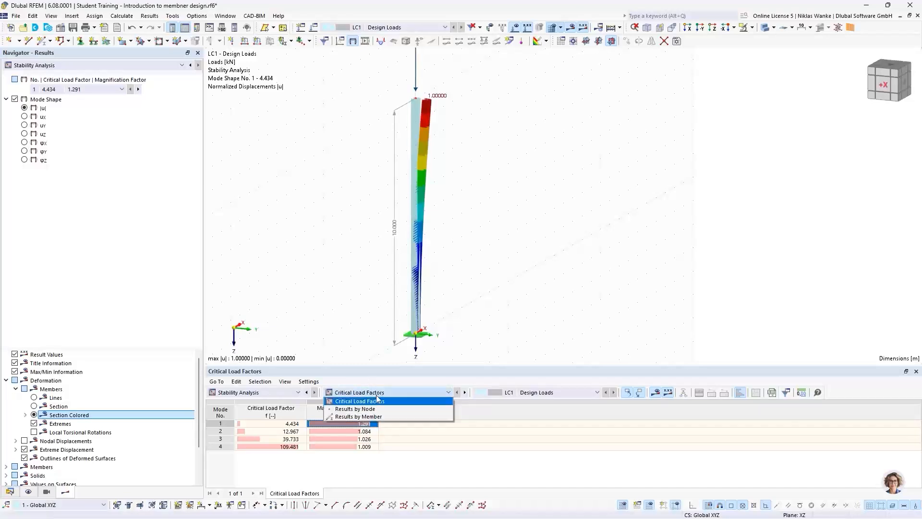
left_click(353, 417)
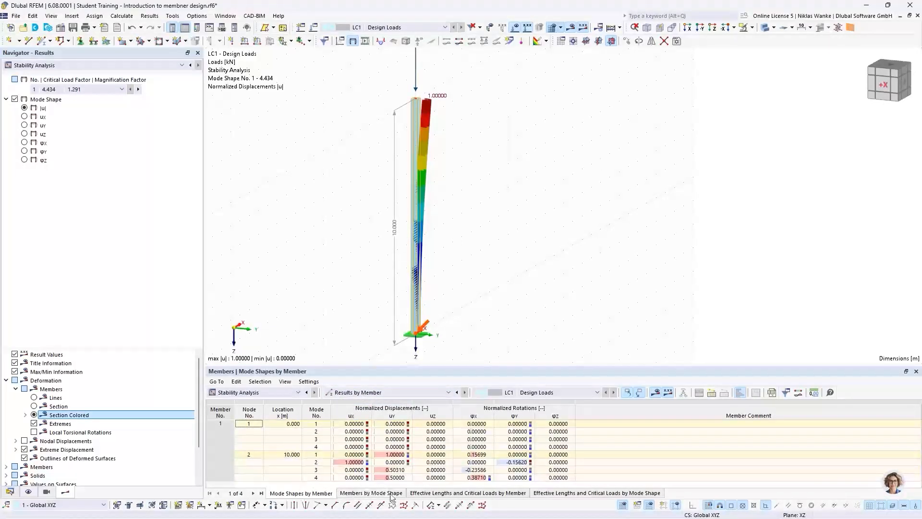
left_click(442, 494)
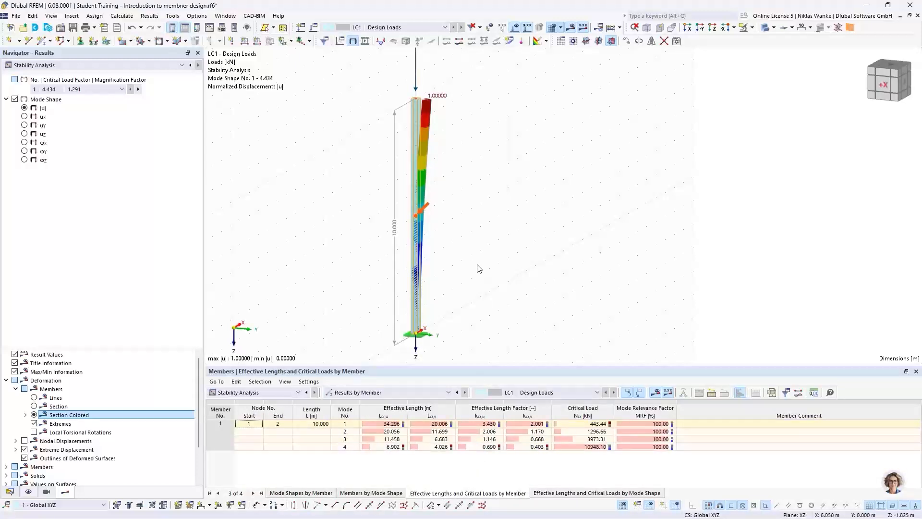
Go through modes 1 to 4 in the effective lengths table and compare each buckled shape with its values
left_click(336, 424)
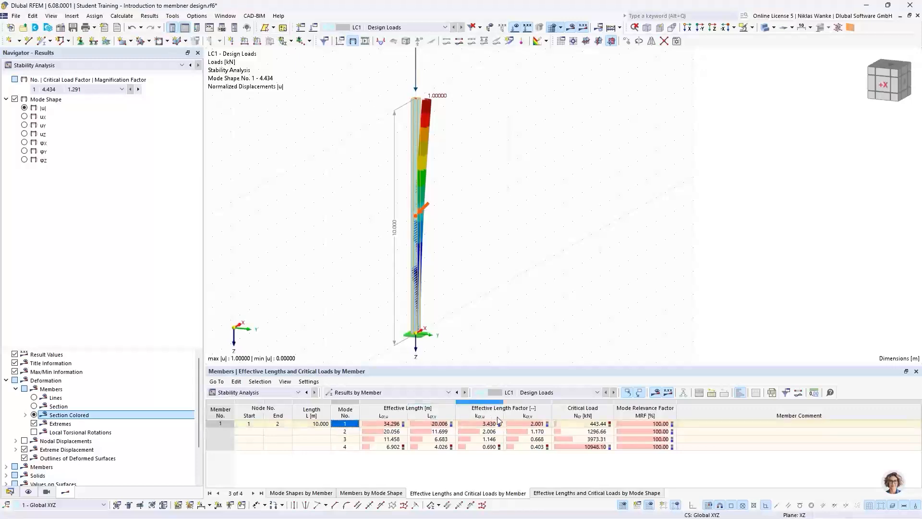
left_click(350, 431)
left_click(350, 441)
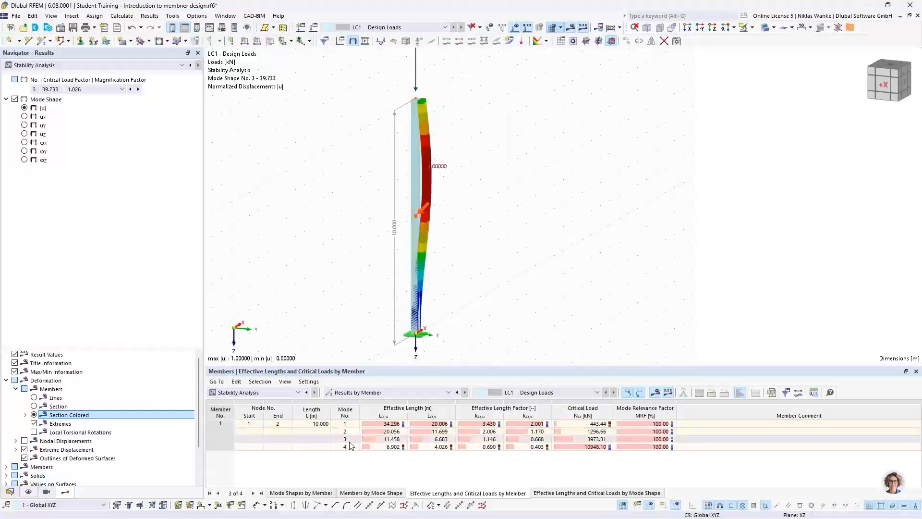
left_click(350, 446)
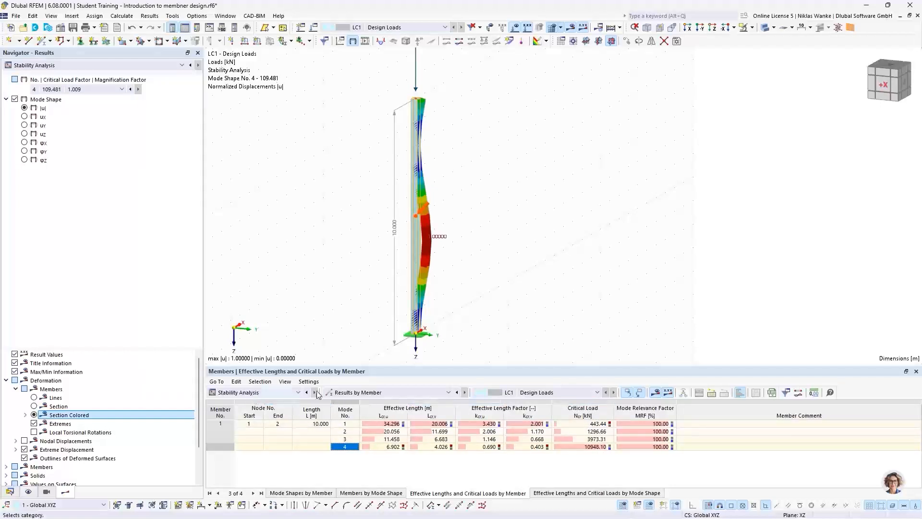
middle_click_drag(429, 113, 423, 178)
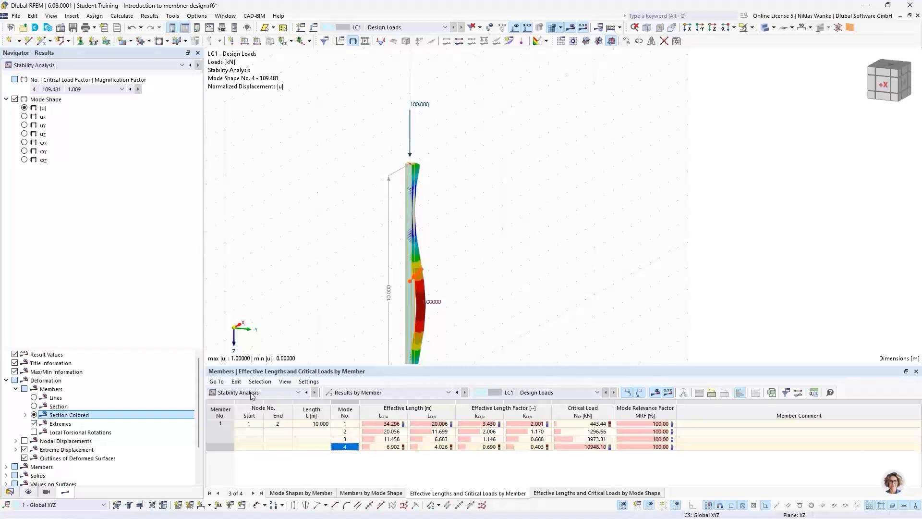
Compare the Critical Load Factors table with the member critical loads, returning to the results by member
left_click(348, 393)
left_click(353, 405)
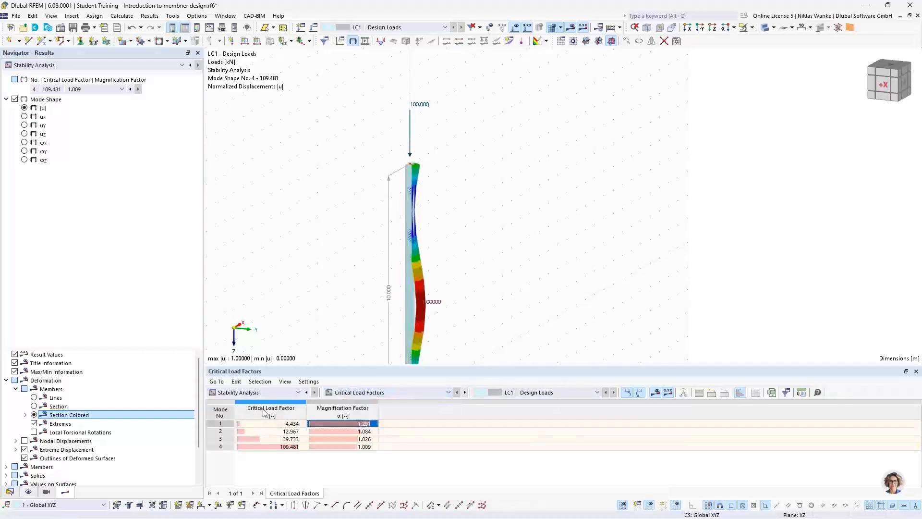
left_click(389, 392)
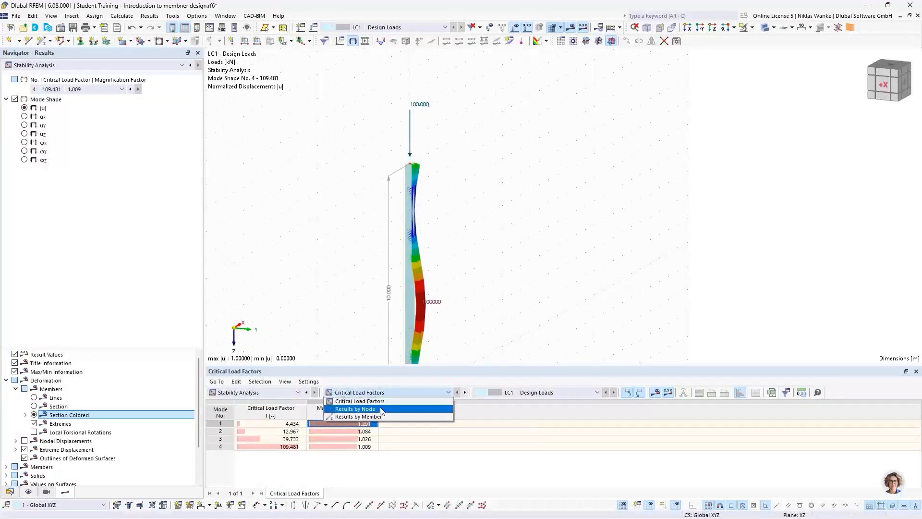
left_click(379, 416)
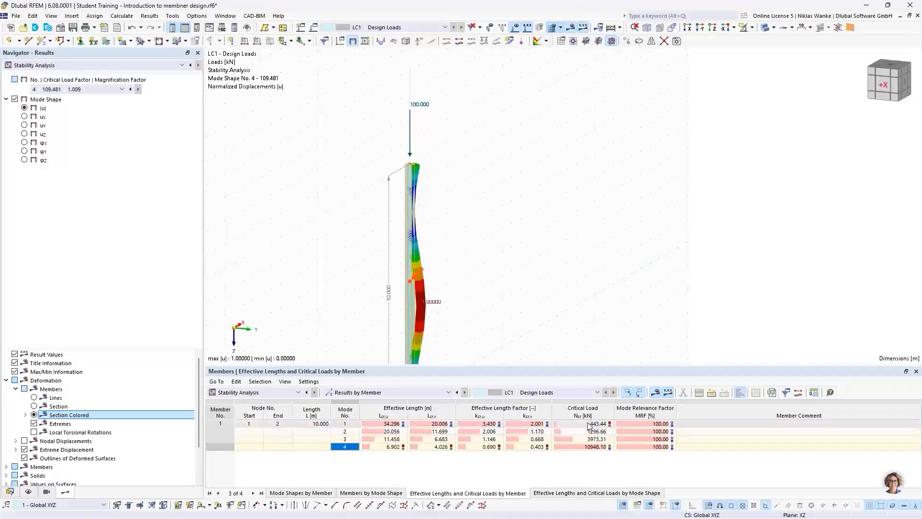
Show mode 1, examine the column head's buckling direction, and highlight the mode's effective length factor kcr,v
left_click(354, 425)
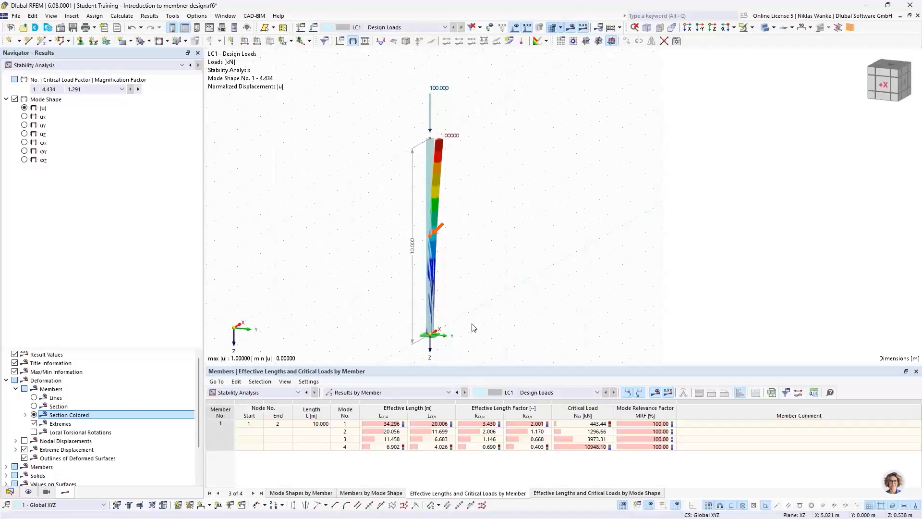
scroll(470, 336, "down", 1)
mouse_move(470, 335)
middle_mouse_down()
mouse_move(485, 327)
mouse_move(473, 324)
middle_mouse_up()
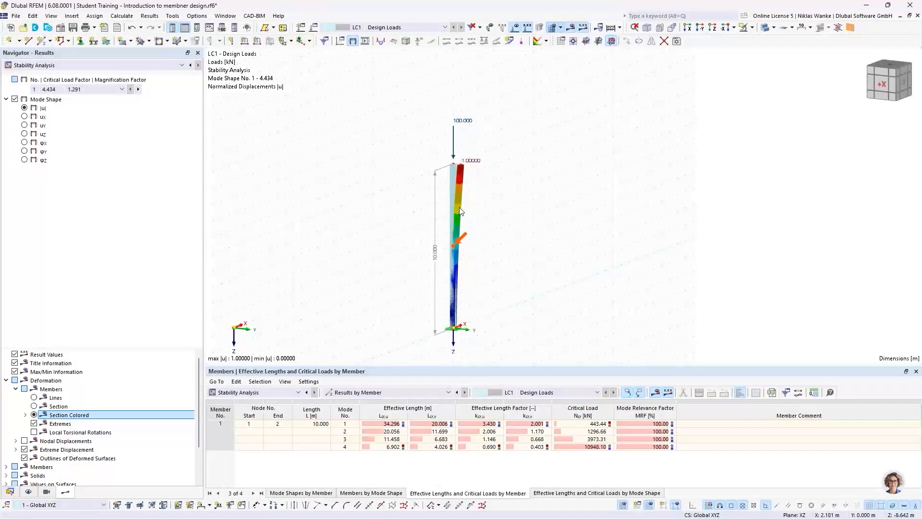
scroll(451, 164, "up", 5)
mouse_move(451, 165)
middle_mouse_down("ctrl")
mouse_move(465, 204)
mouse_move(445, 203)
mouse_move(440, 172)
middle_mouse_up("ctrl")
scroll(439, 172, "up", 2)
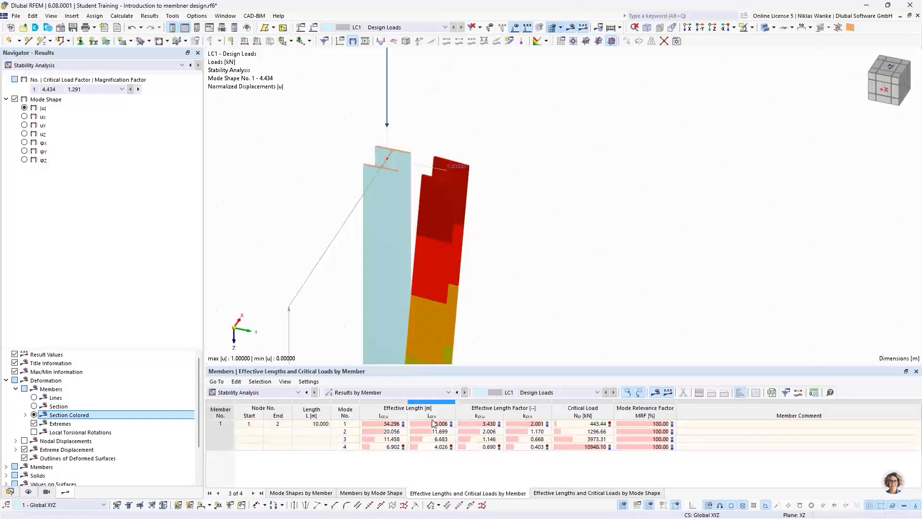
left_click(524, 424)
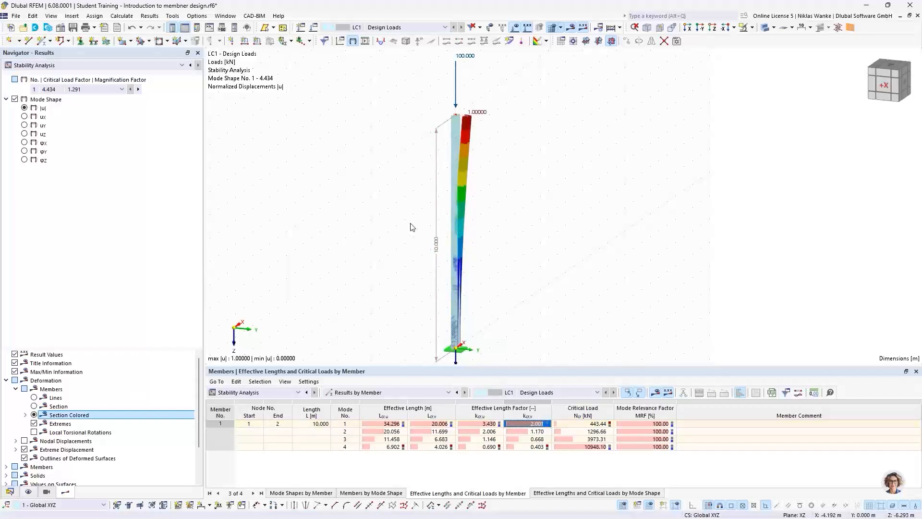
Show mode shape No. 2 from the side, highlight its effective length factor kcr,u, and examine the column head's buckling direction
left_click(139, 89)
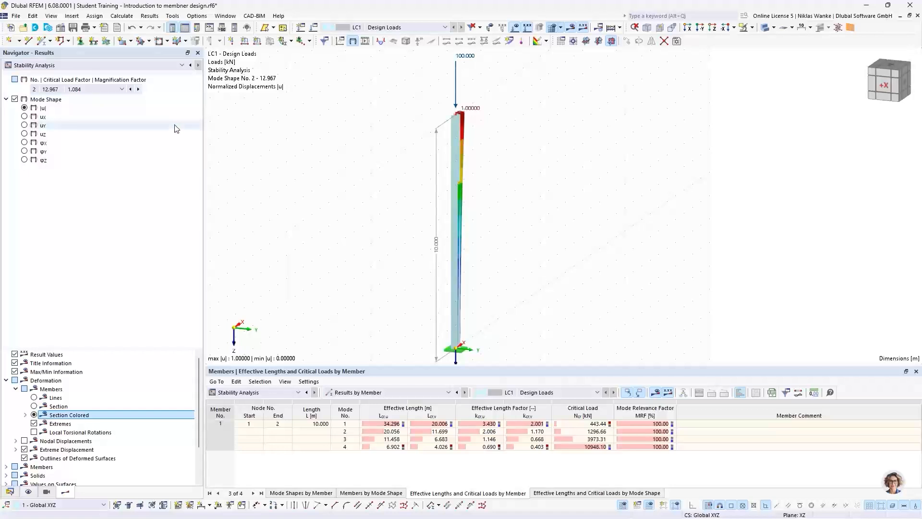
scroll(407, 243, "down", 1)
middle_click_drag(408, 243, 267, 234, "ctrl")
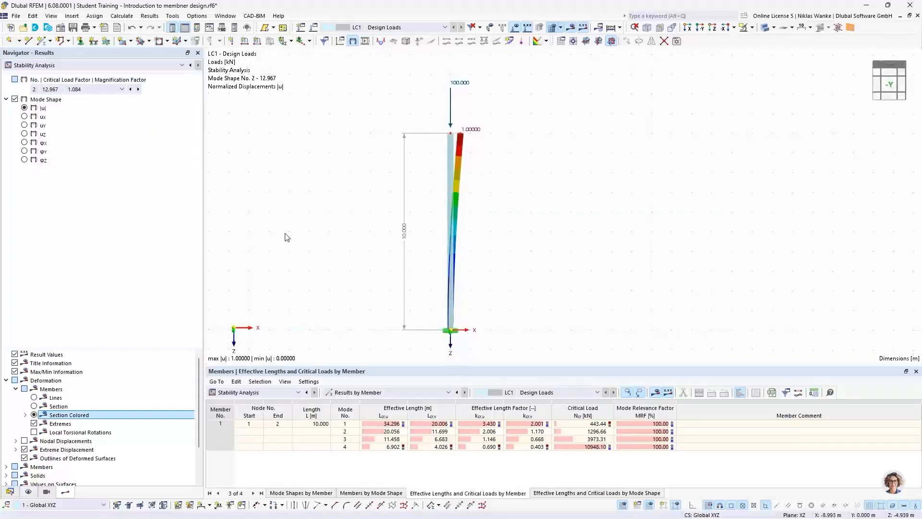
scroll(404, 224, "up", 1)
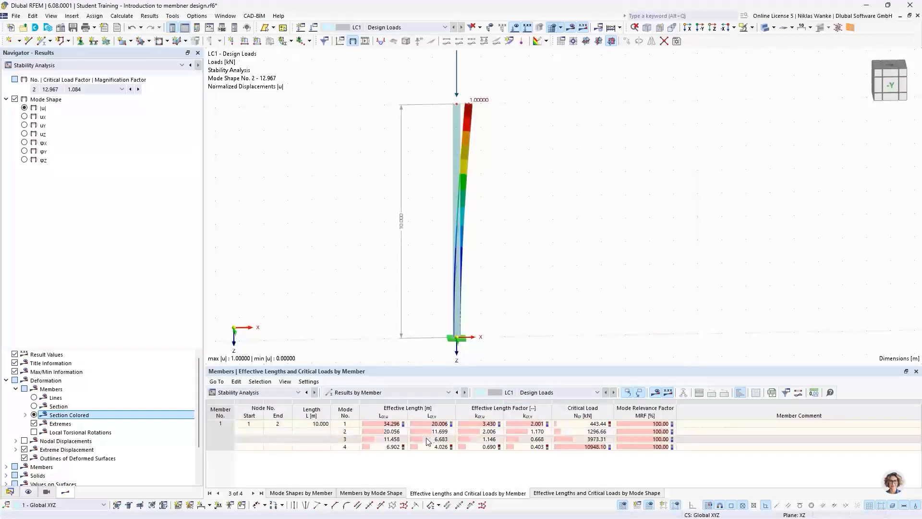
left_click(486, 431)
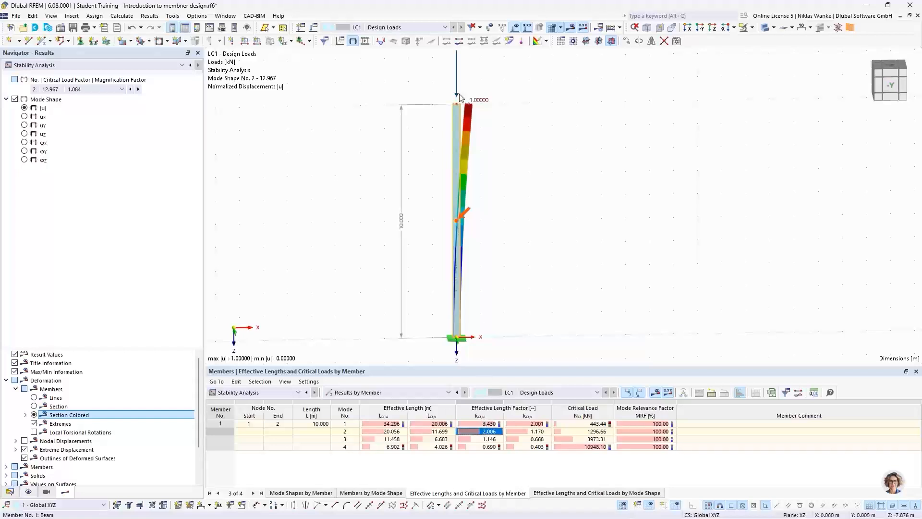
scroll(466, 133, "up", 5)
middle_click_drag(466, 131, 463, 164, "ctrl")
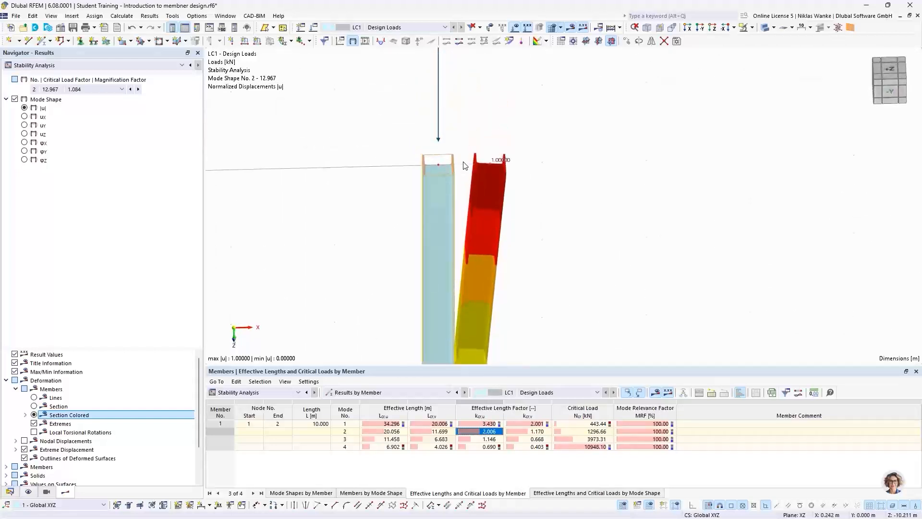
Examine the column head in mode shape No. 2, and highlight mode 2's critical load factor in the Critical Load Factors table
scroll(463, 163, "up", 3)
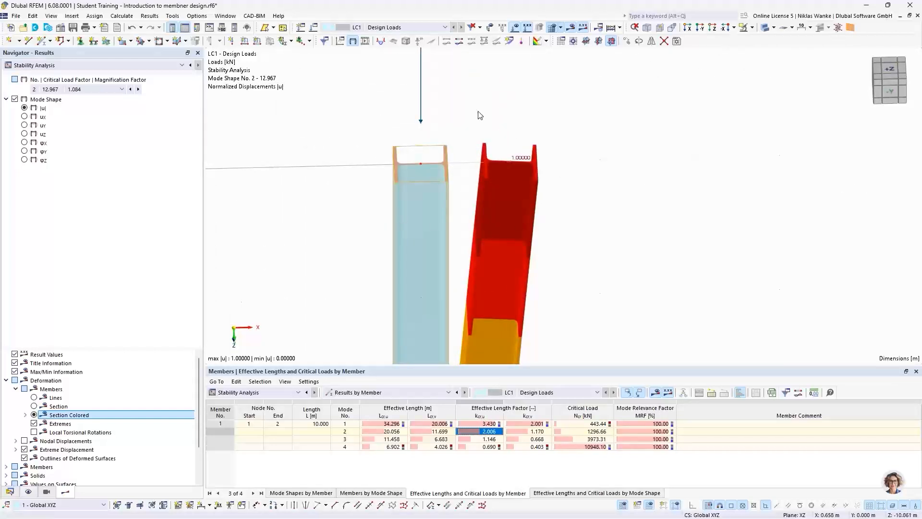
scroll(418, 214, "down", 5)
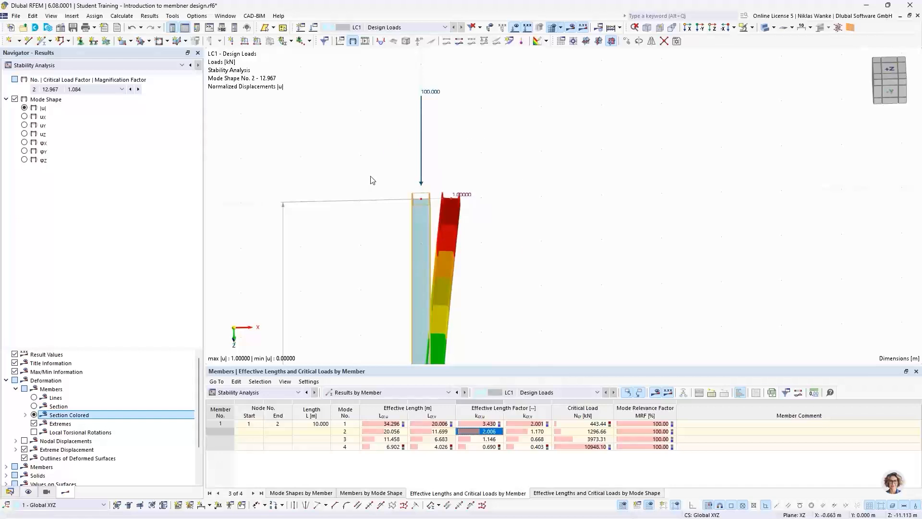
scroll(434, 207, "up", 5)
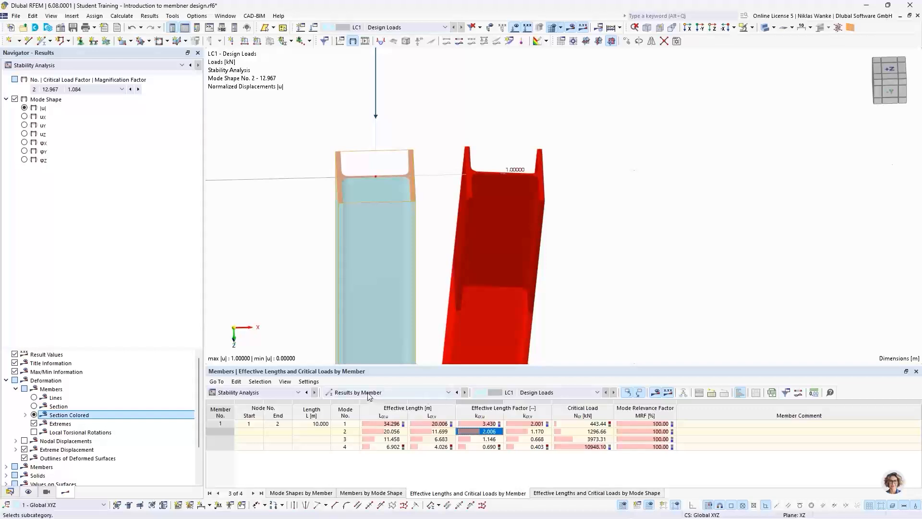
scroll(426, 189, "down", 5)
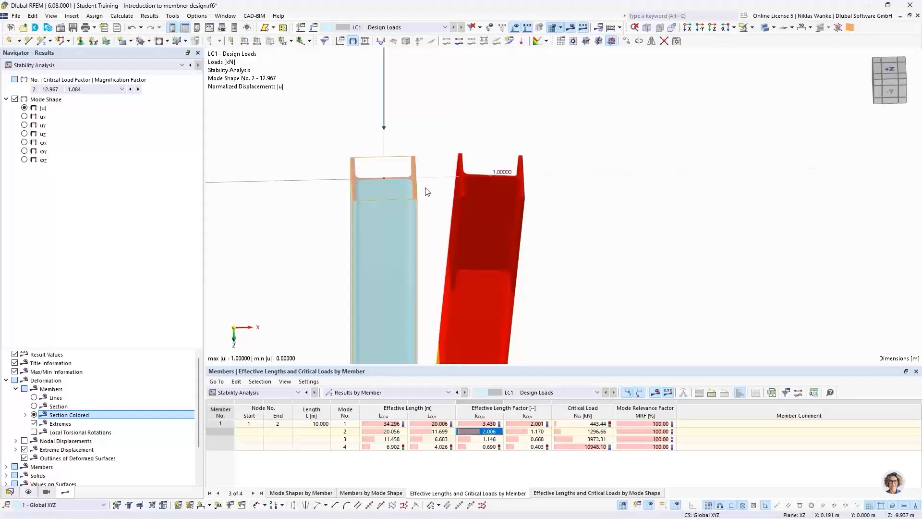
left_click(369, 392)
left_click(370, 401)
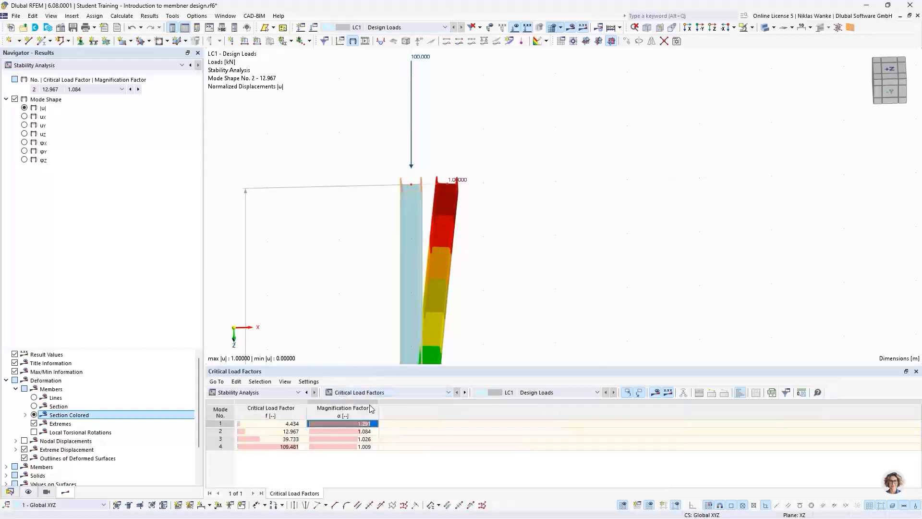
left_click(277, 431)
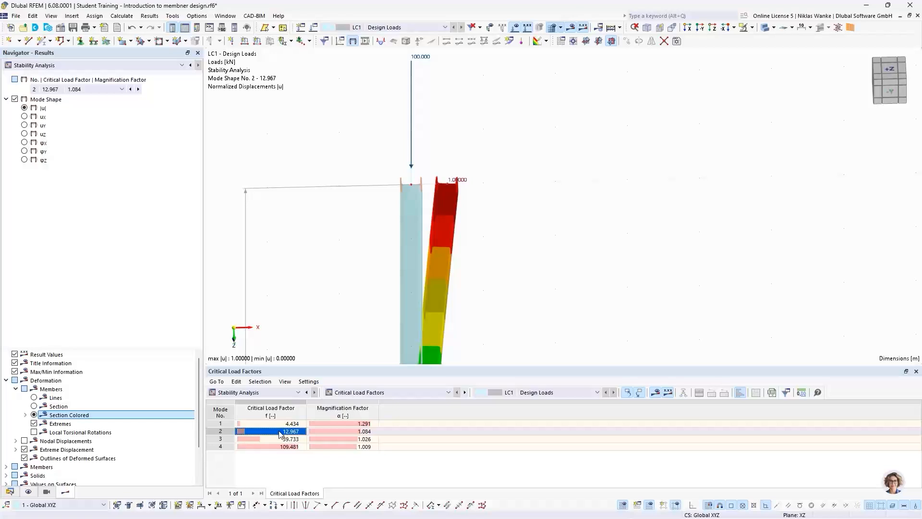
Examine the nodal load at the column head and the full column in mode shape No. 2
scroll(377, 190, "down", 3)
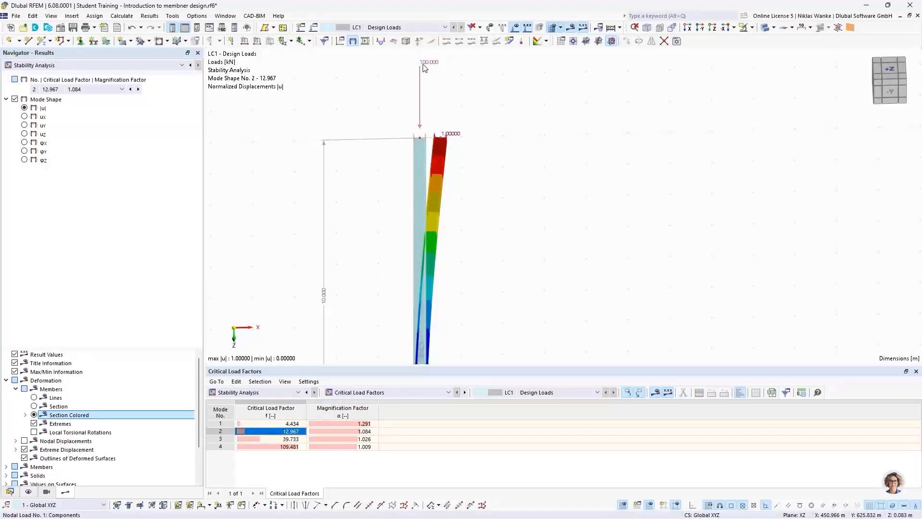
mouse_move(424, 68)
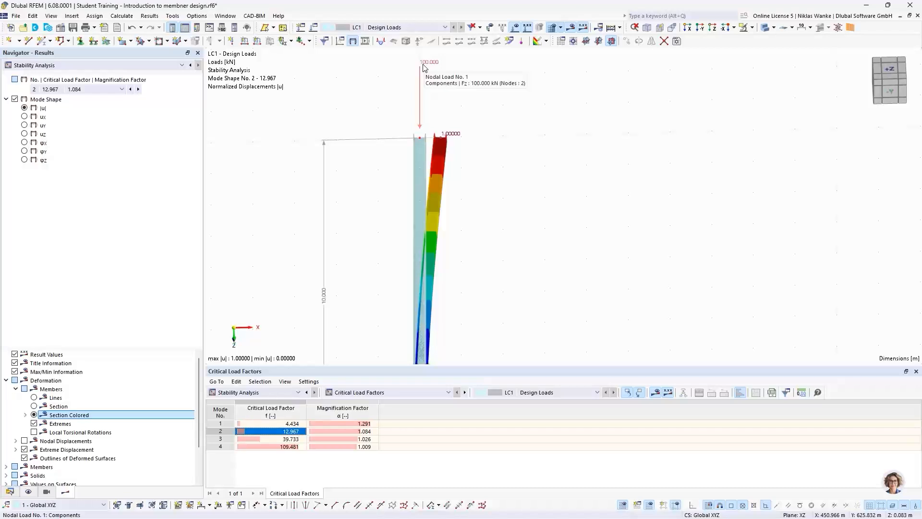
scroll(483, 123, "down", 3)
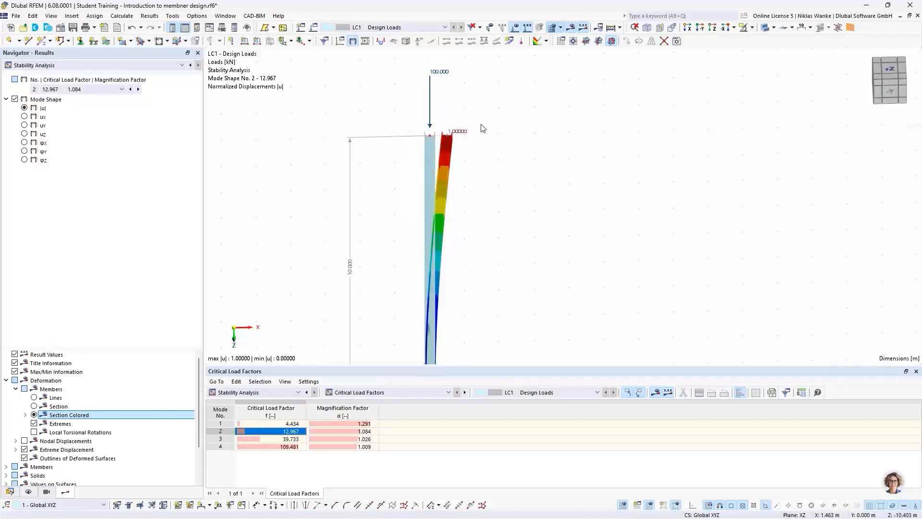
middle_click_drag(515, 211, 510, 176)
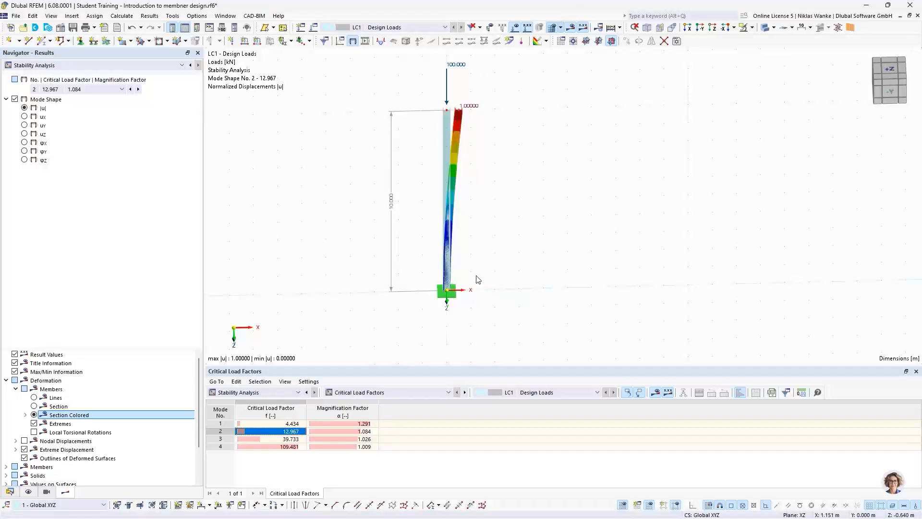
middle_click_drag(476, 278, 485, 255, "ctrl")
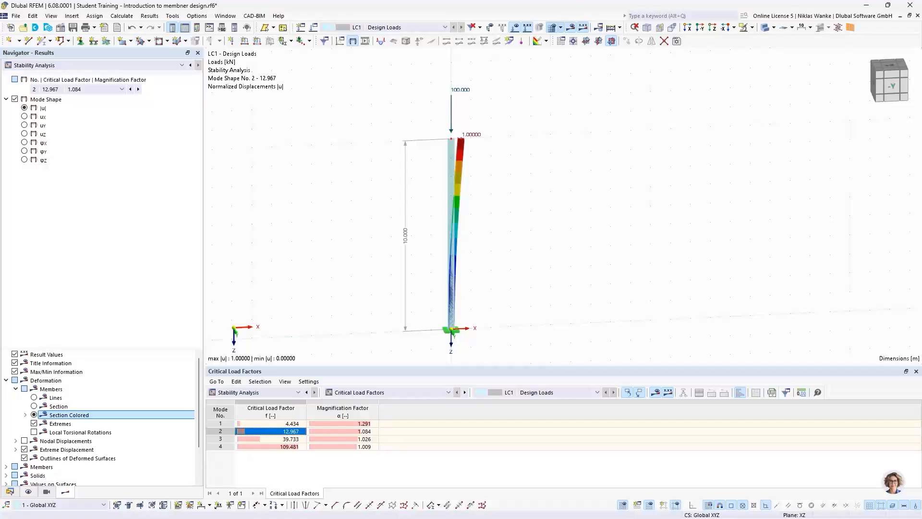
Switch to the PowerPoint presentation and advance to the slide "Fixed frame | Mode shapes"
key("alt+Tab")
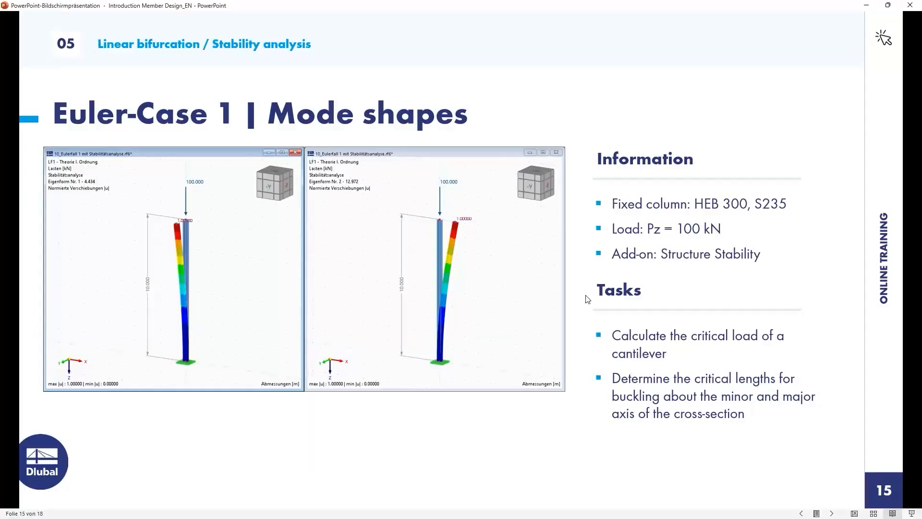
key("Right")
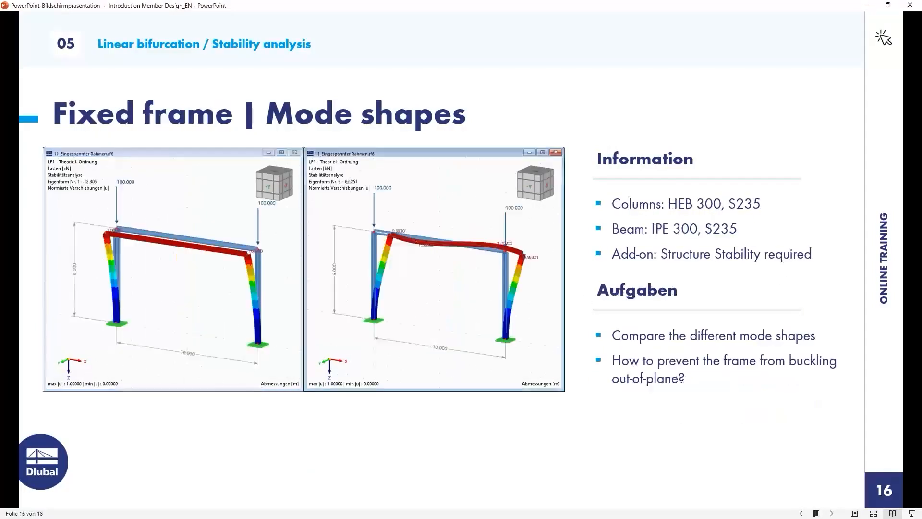
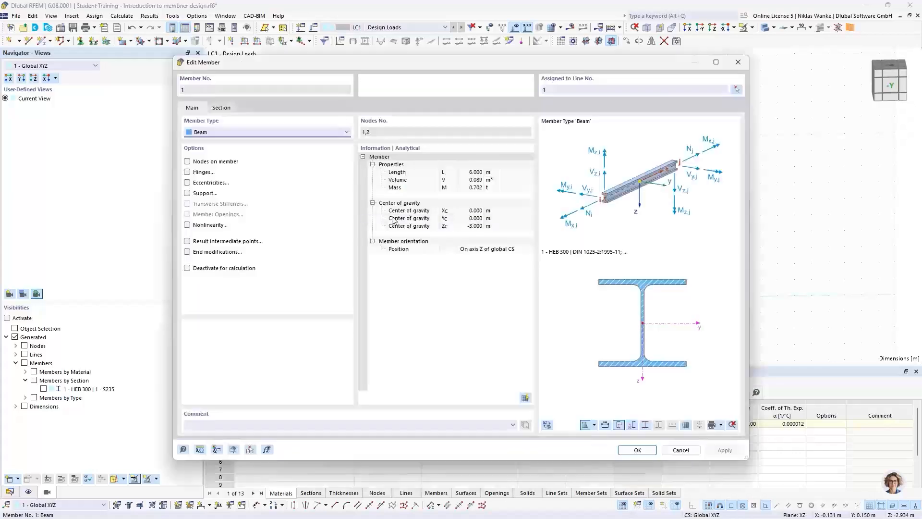
Check the column's section assignment without changing it, and display the model's list of sections
left_click(221, 109)
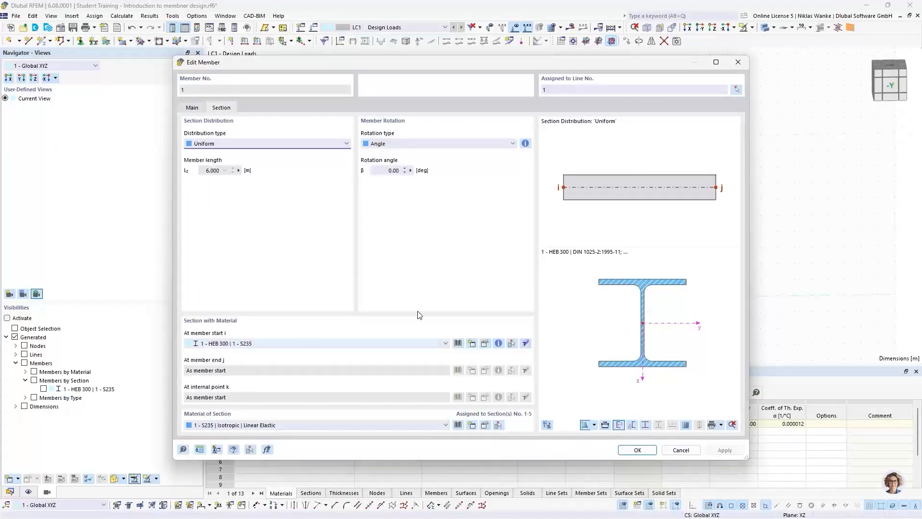
left_click(739, 65)
left_click(584, 226)
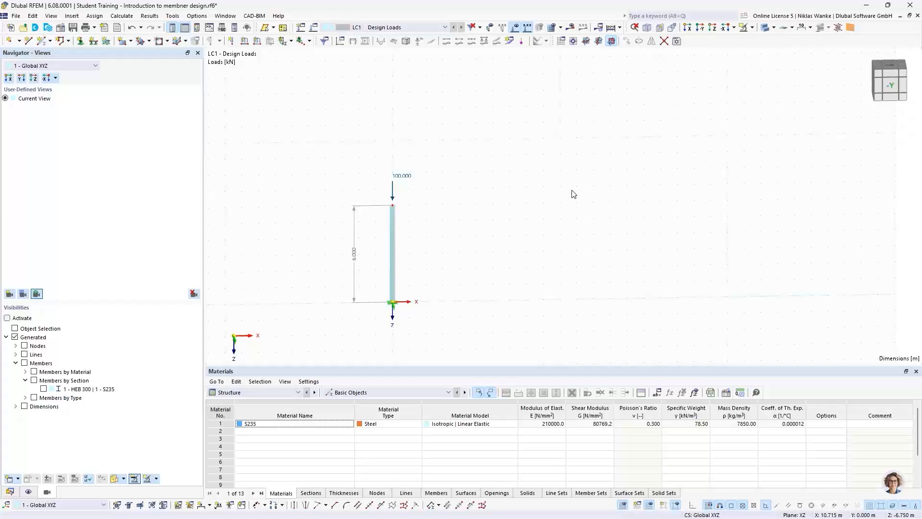
left_click(10, 491)
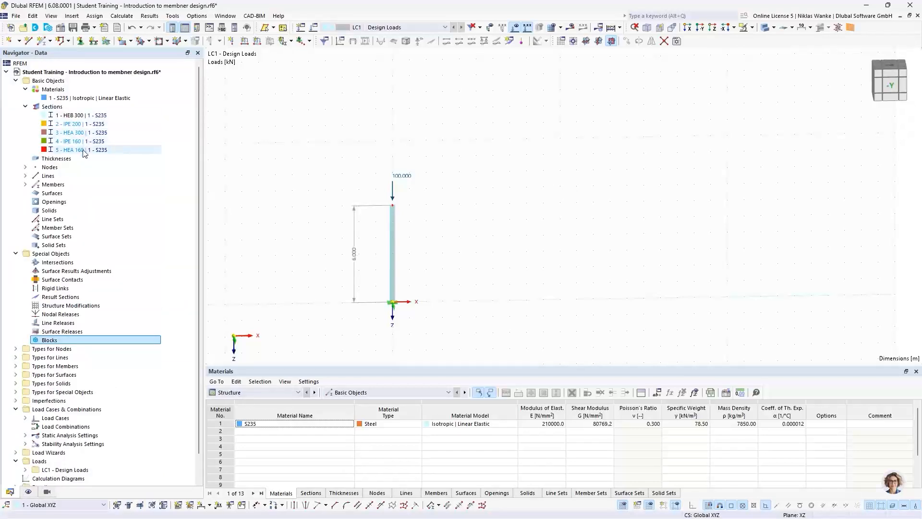
Start a new beam member and create the section IPE 300 | British Steel in S235 for it
left_click(42, 42)
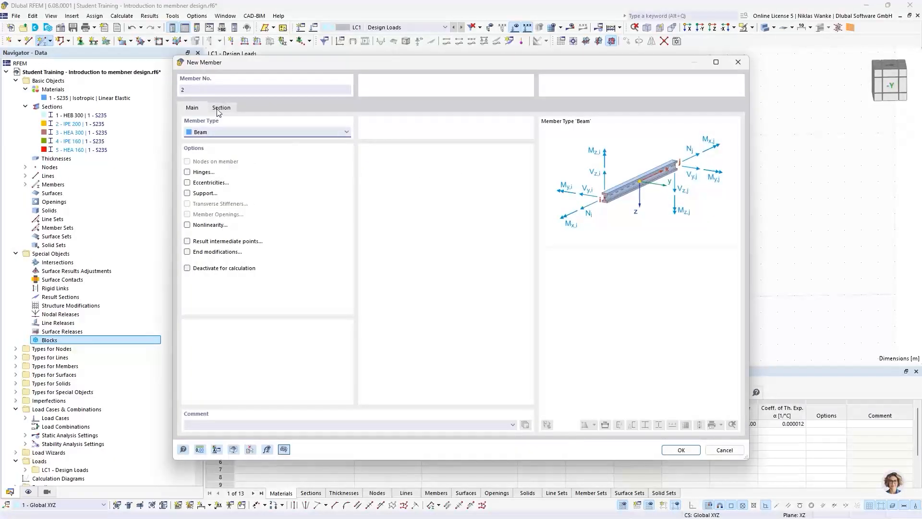
left_click(219, 108)
left_click(202, 110)
left_click(221, 108)
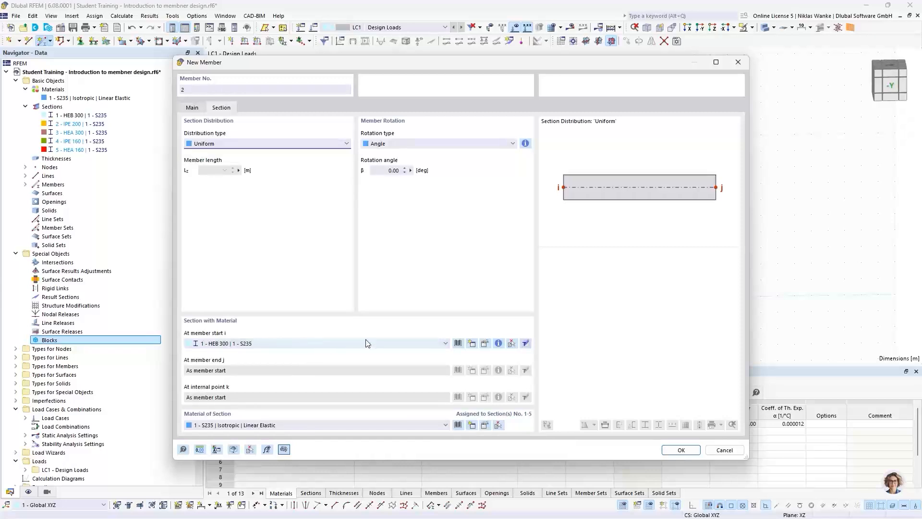
left_click(474, 344)
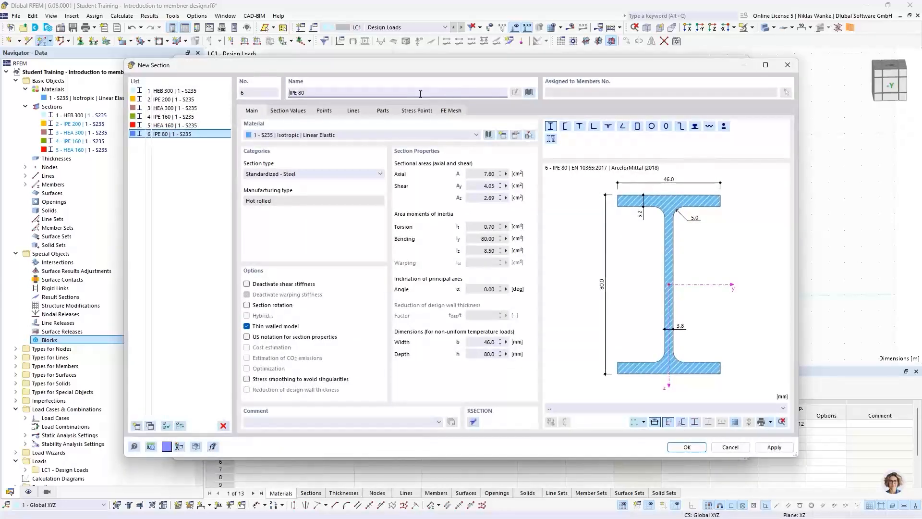
left_click_drag(420, 95, 274, 92)
key("BackSpace")
key("BackSpace")
key("BackSpace")
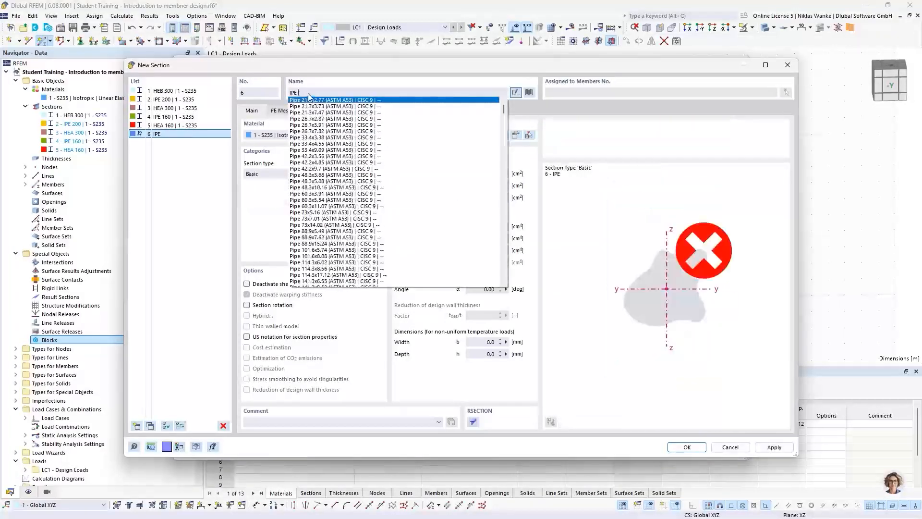
type("300")
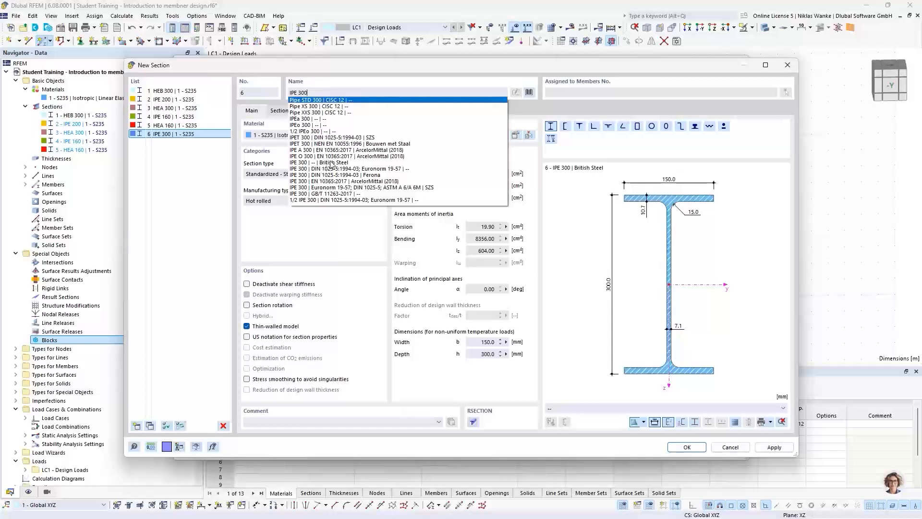
left_click(331, 163)
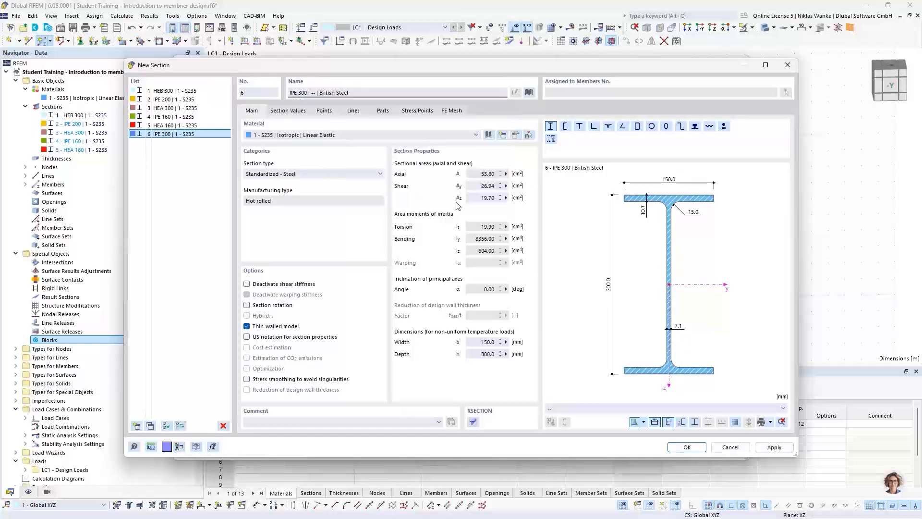
left_click(687, 447)
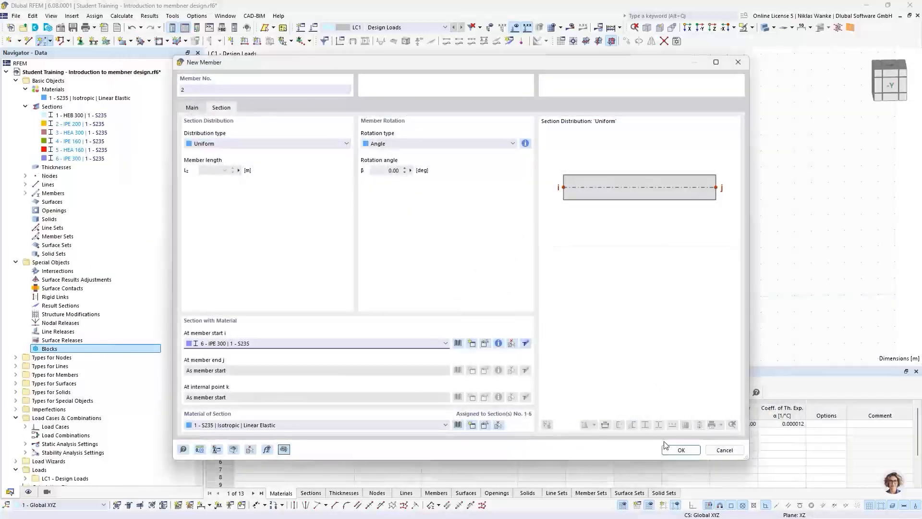
Place the IPE 300 beam from the column head to X 10.000, Y 0.000, Z -6.000 m, a length of 10 m
left_click(686, 451)
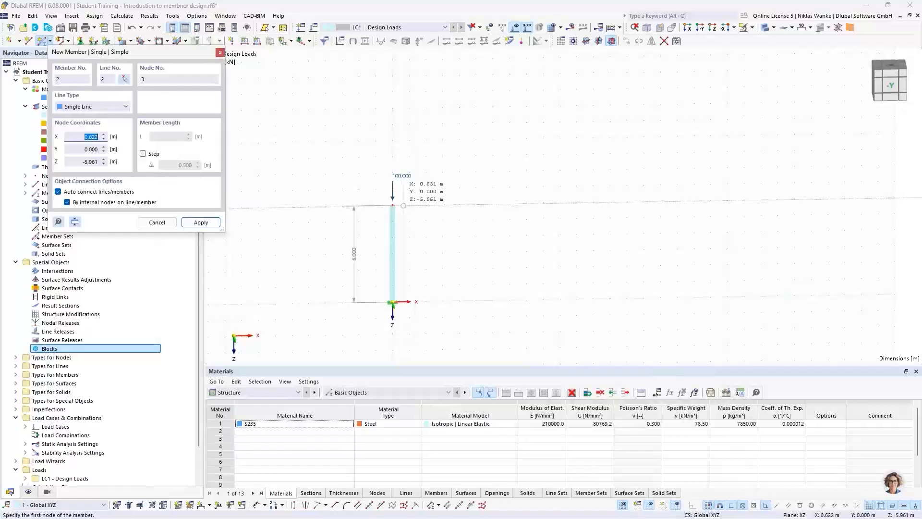
left_click(393, 205)
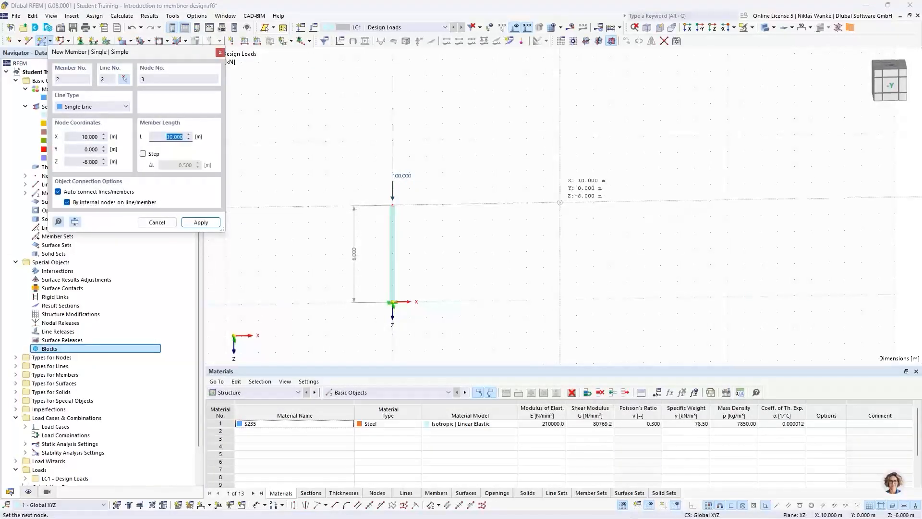
left_click(559, 205)
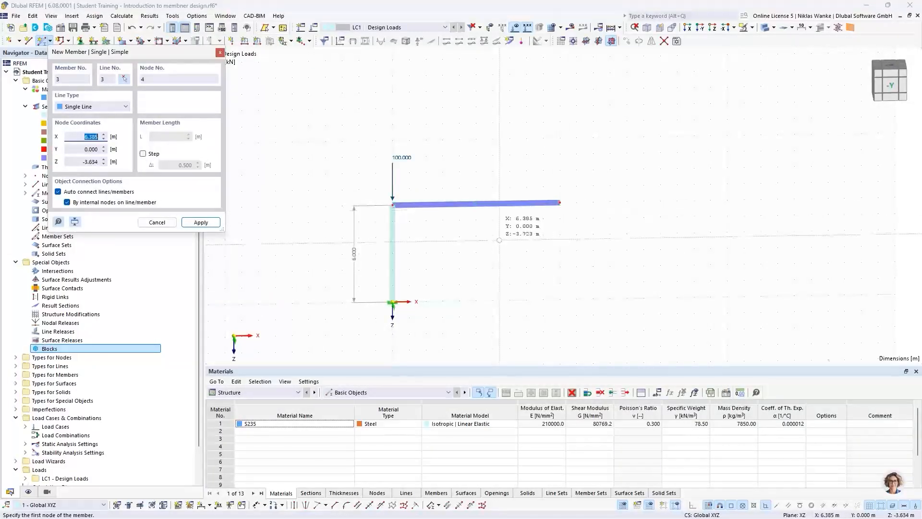
key("Escape")
middle_click_drag(422, 320, 428, 298)
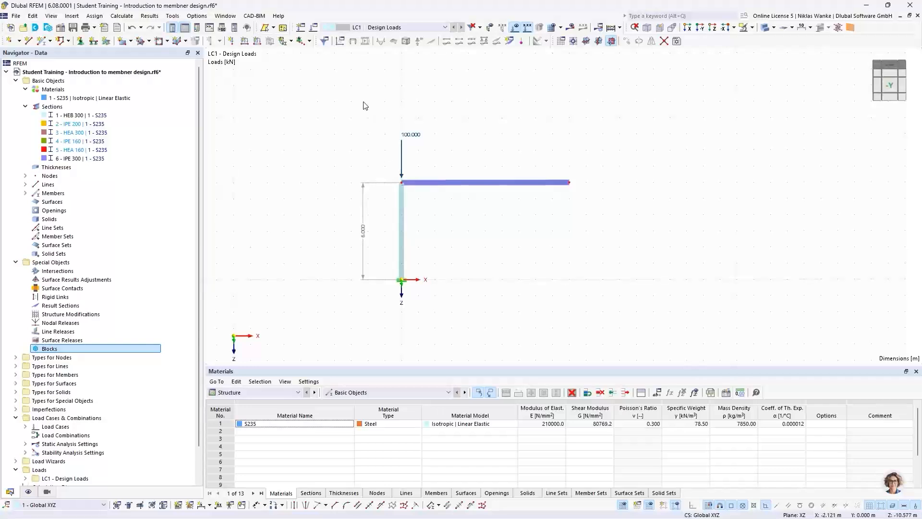
Copy the column with its support and nodal load 10 m along X to the beam's free end
left_click_drag(378, 93, 429, 300)
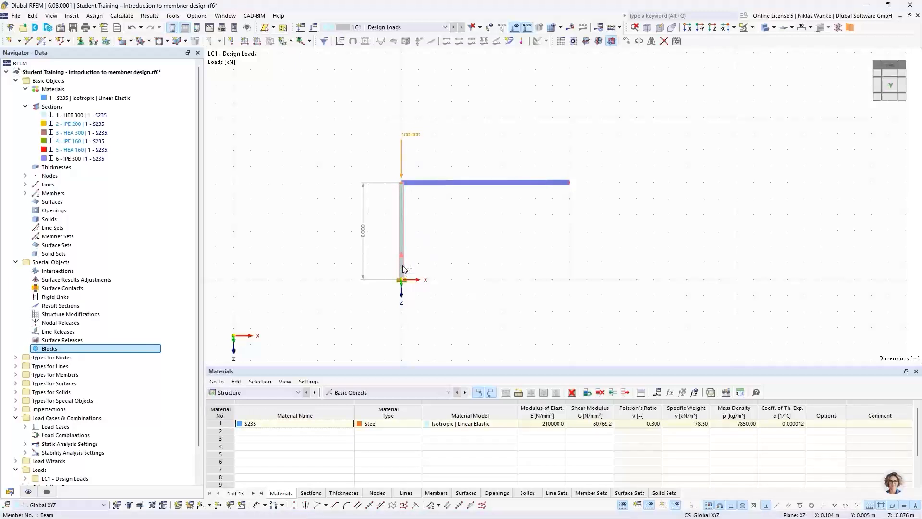
left_click_drag(402, 279, 570, 283)
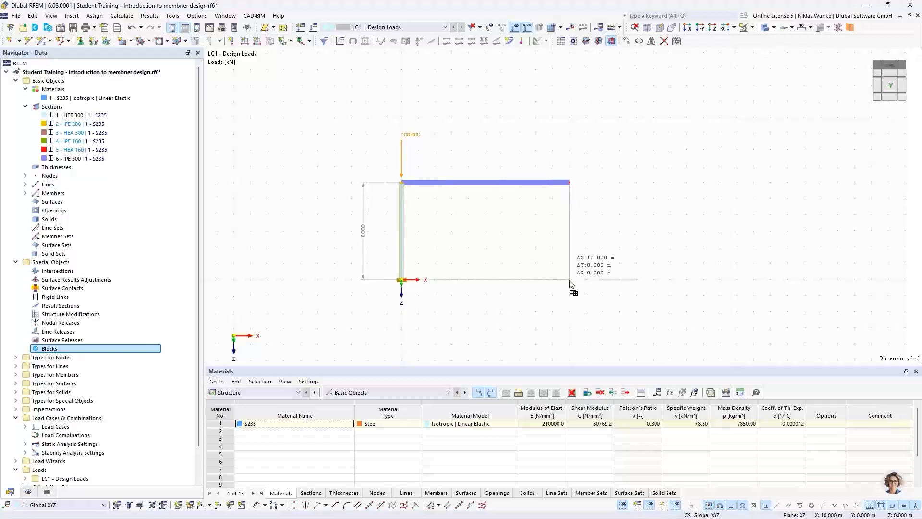
left_click_drag(570, 283, 570, 284)
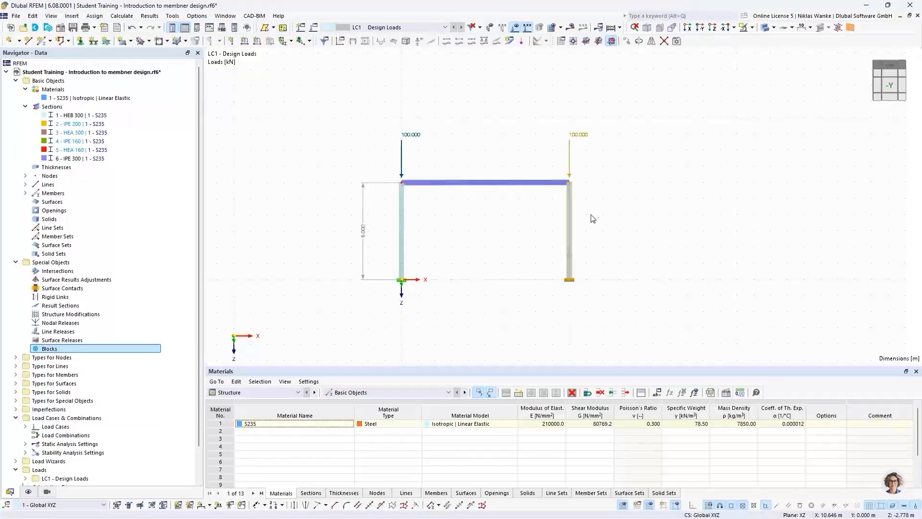
left_click(645, 156)
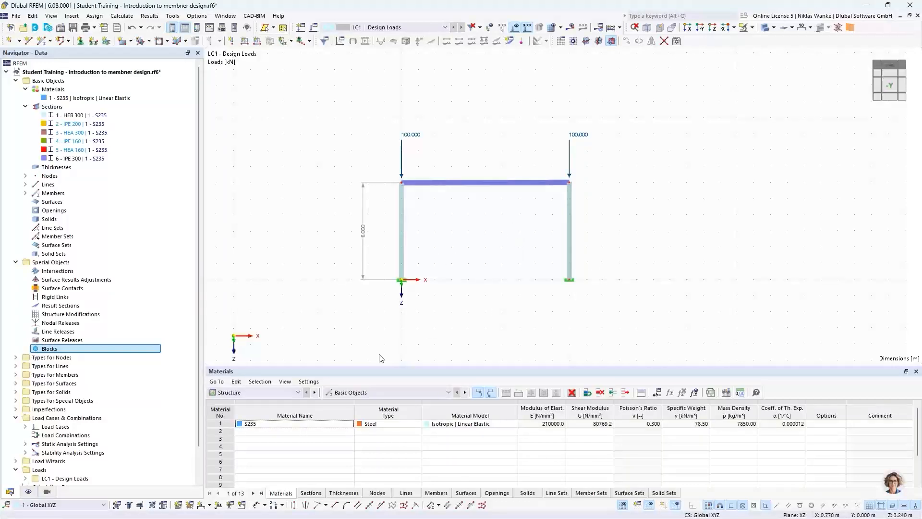
Add a linear length dimension between the two column bases, placed below the frame
left_click(209, 506)
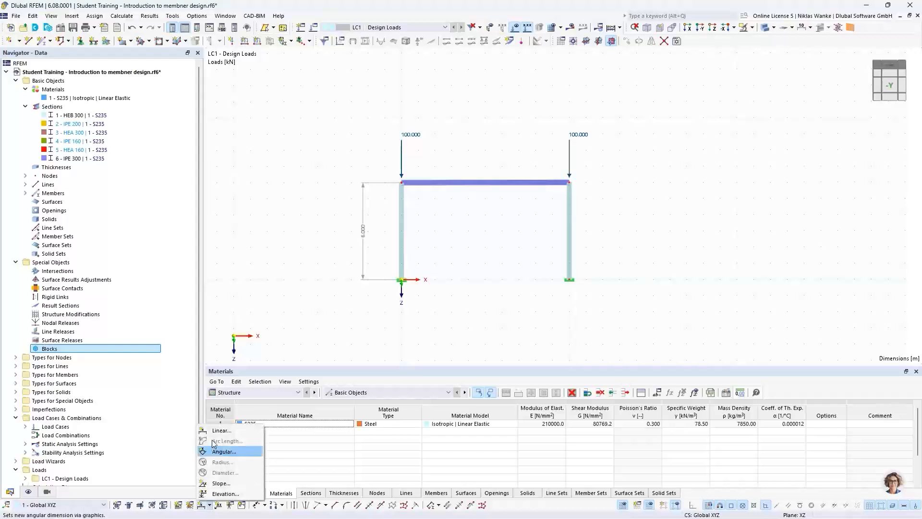
left_click(222, 430)
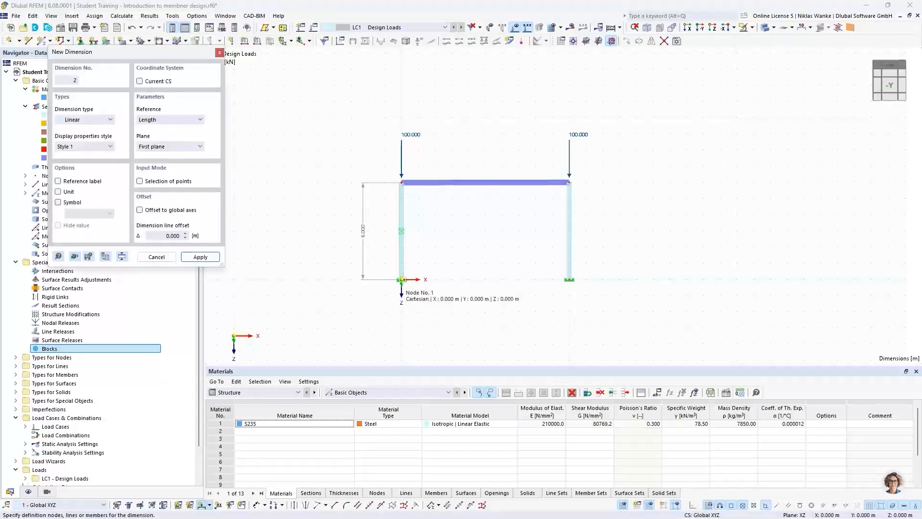
left_click(569, 280)
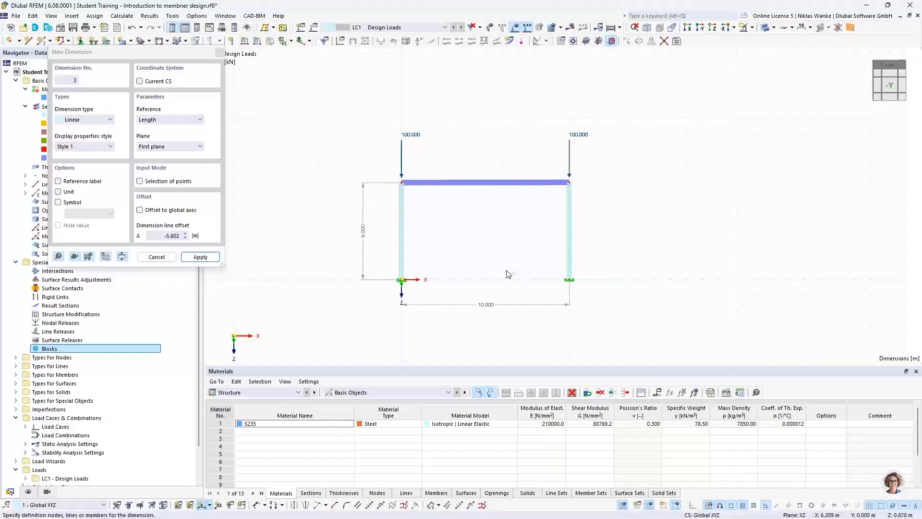
Calculate the frame under LC1 and switch the displayed results from static to stability analysis
left_click(511, 243)
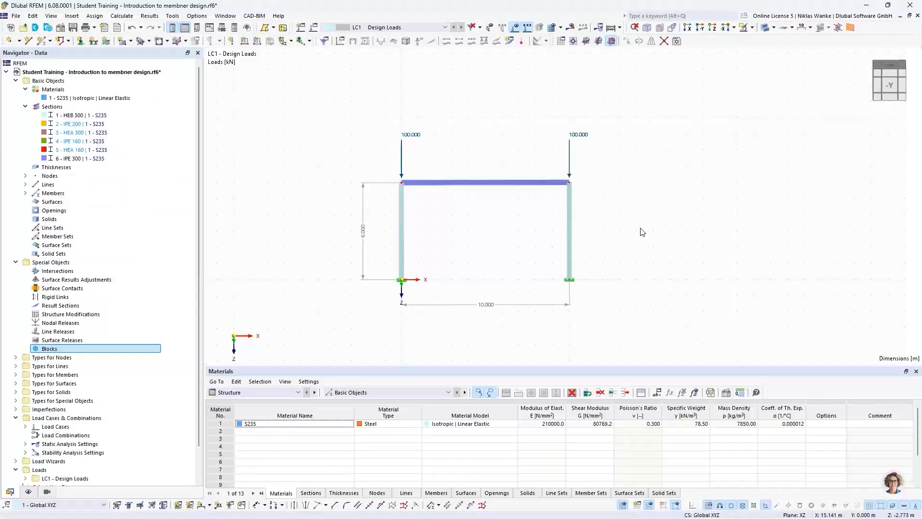
middle_click_drag(477, 240, 480, 242)
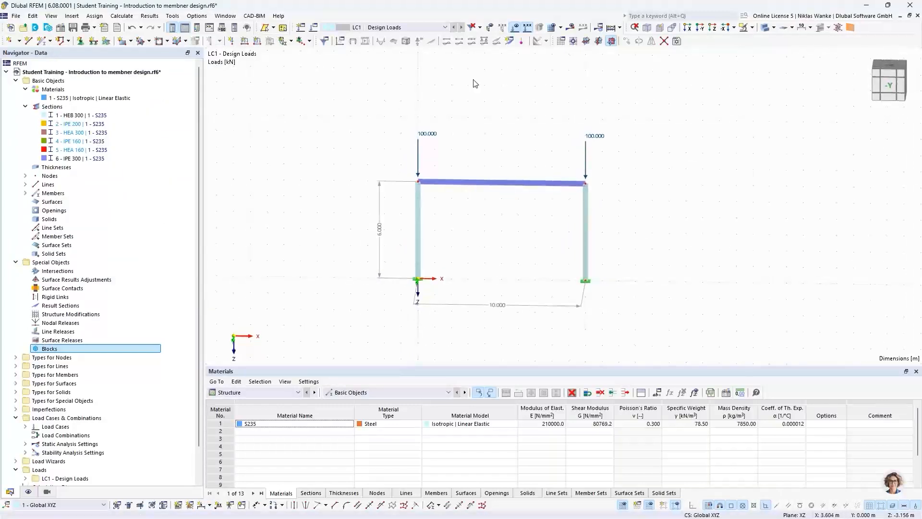
left_click(573, 28)
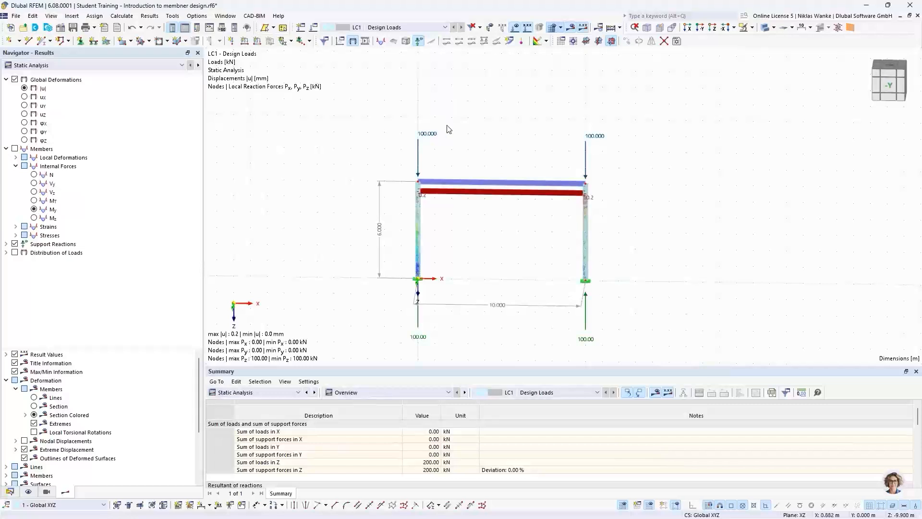
scroll(504, 273, "up", 4)
middle_click_drag(502, 270, 451, 238)
scroll(443, 233, "down", 1)
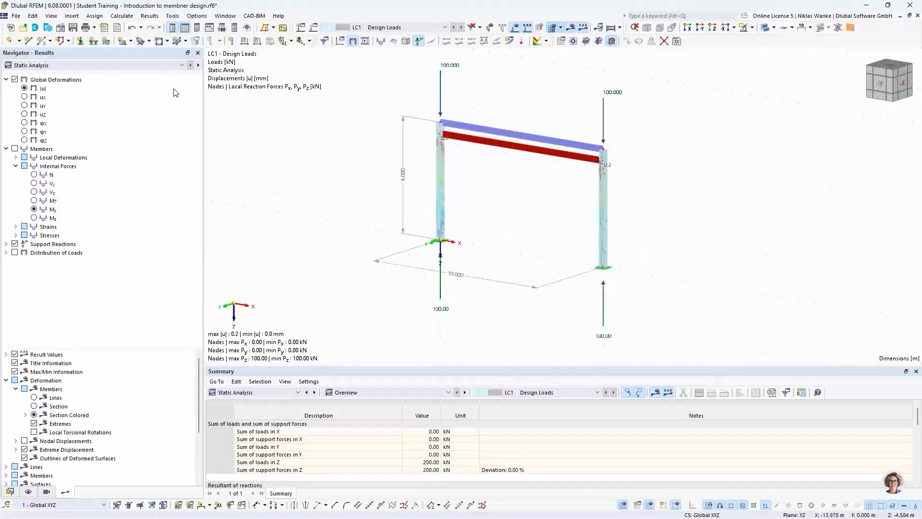
left_click(140, 65)
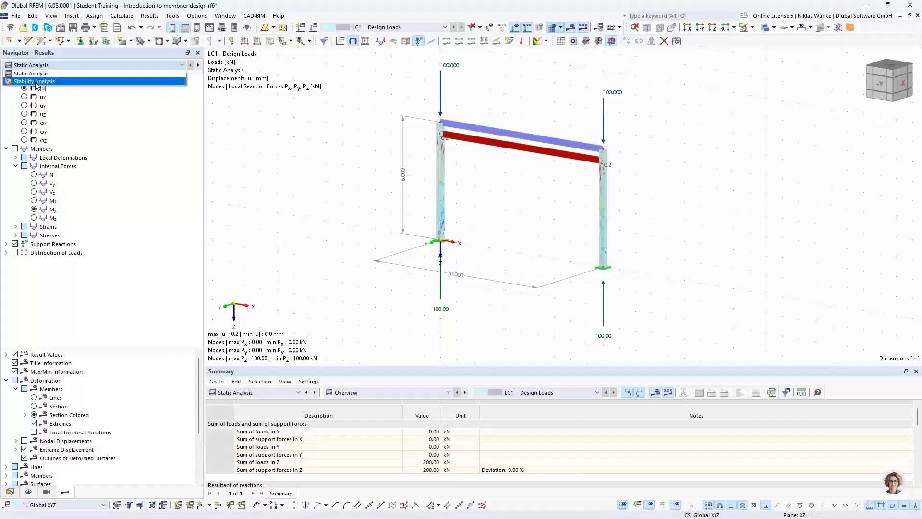
left_click(35, 81)
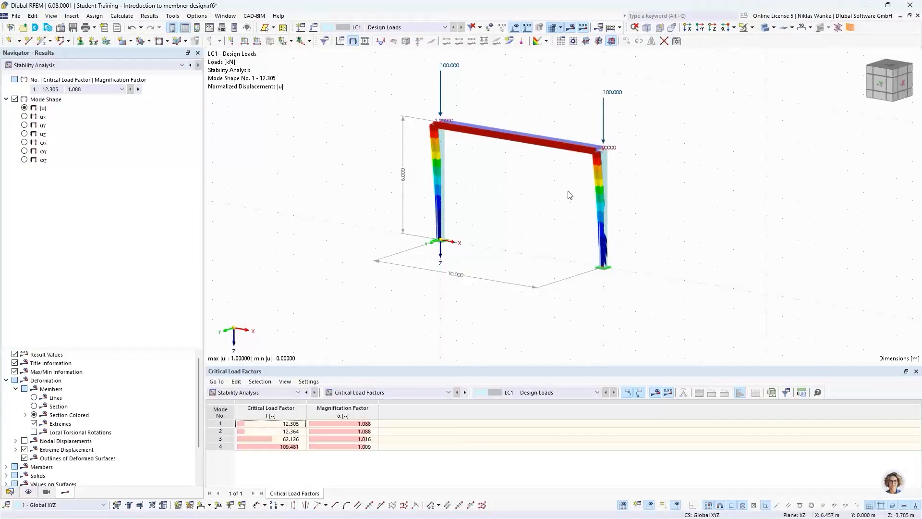
Examine mode shape 1 of the frame from several angles, including the beam-to-column joint at X 10 m
scroll(564, 195, "up", 1)
middle_click_drag(563, 194, 566, 239)
scroll(560, 208, "up", 1)
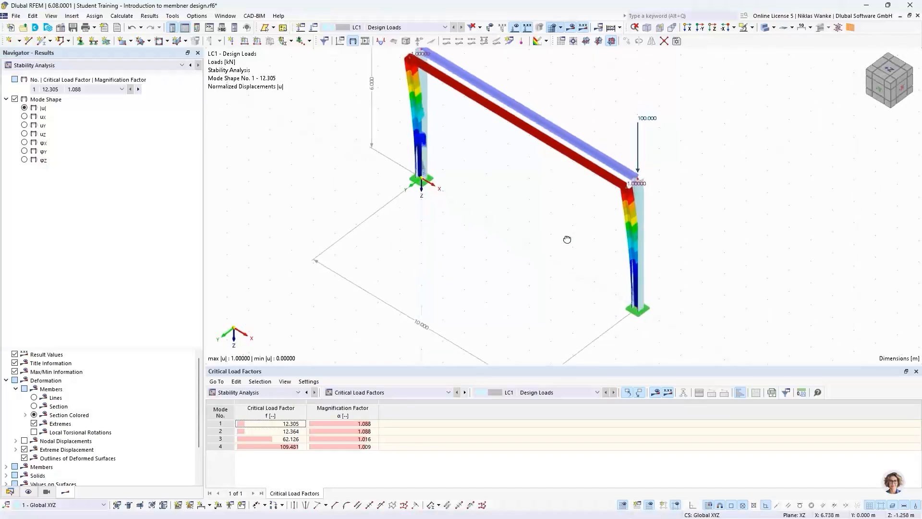
scroll(627, 186, "up", 5)
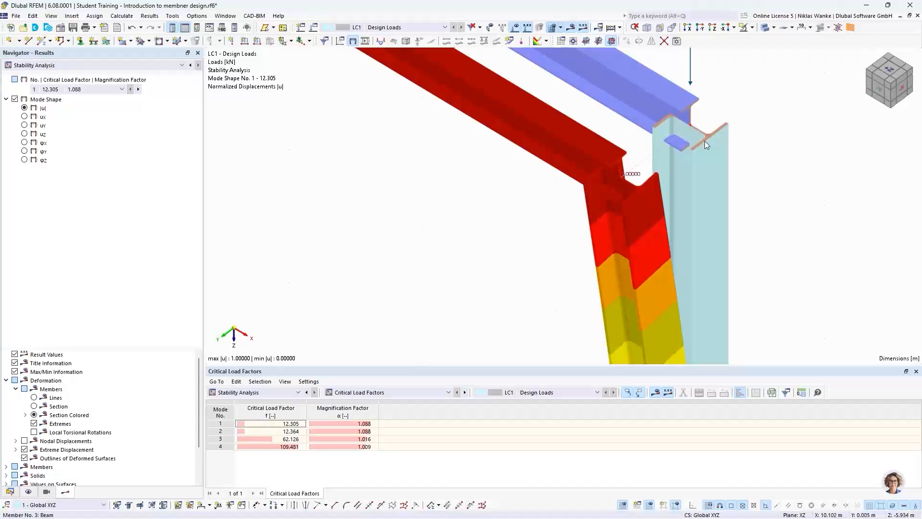
scroll(598, 182, "down", 5)
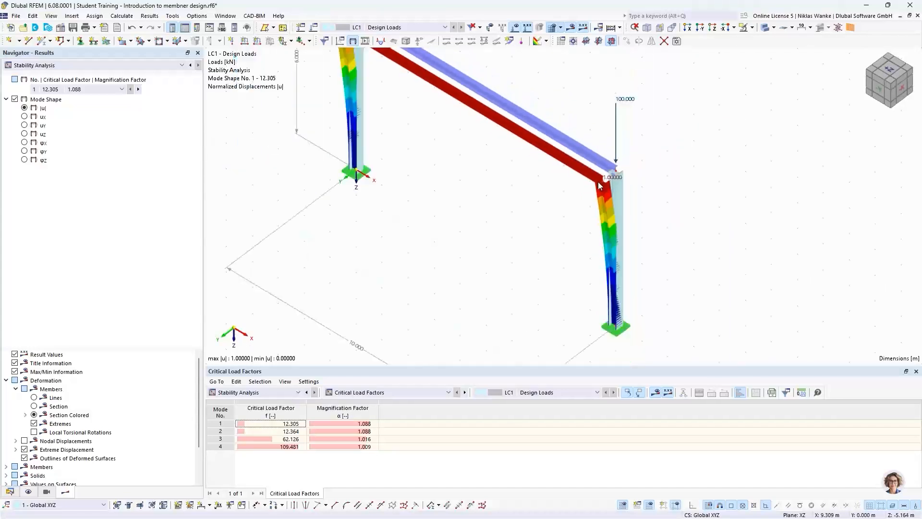
scroll(547, 223, "down", 1)
middle_click_drag(548, 225, 564, 242)
middle_click_drag(565, 241, 569, 212, "ctrl")
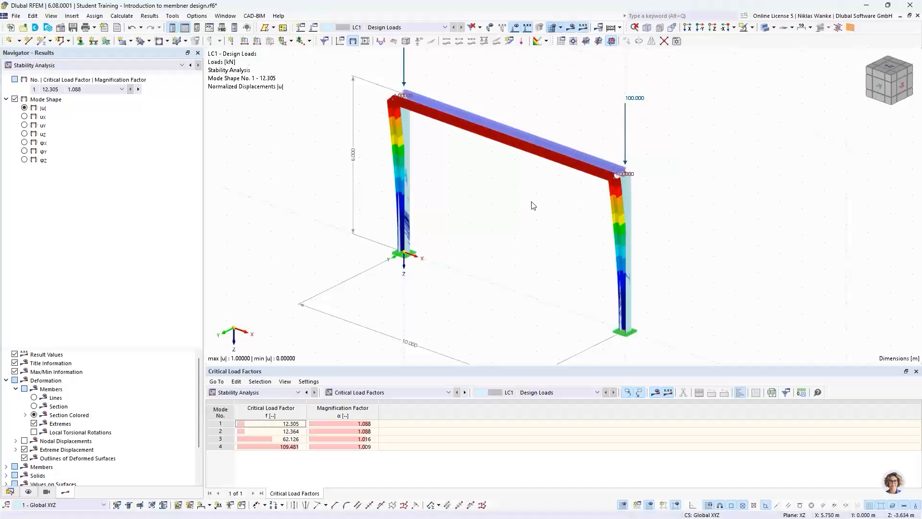
middle_click_drag(532, 205, 531, 249, "ctrl")
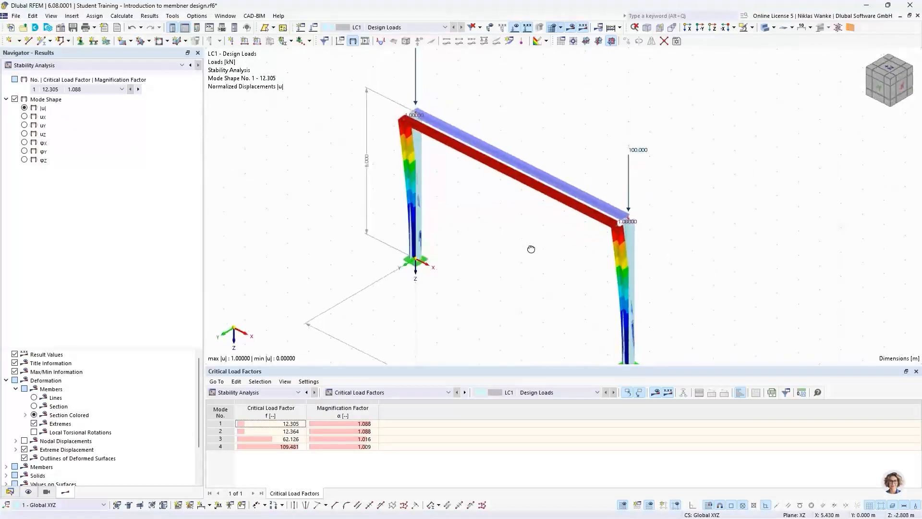
List the stability results by member and compare the mode 1 effective length factors k cr,v of both columns
left_click(382, 393)
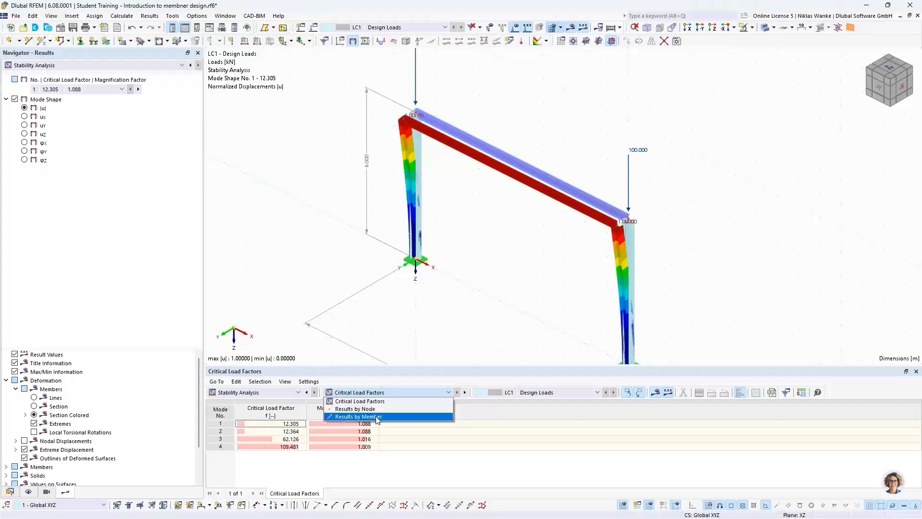
left_click(382, 414)
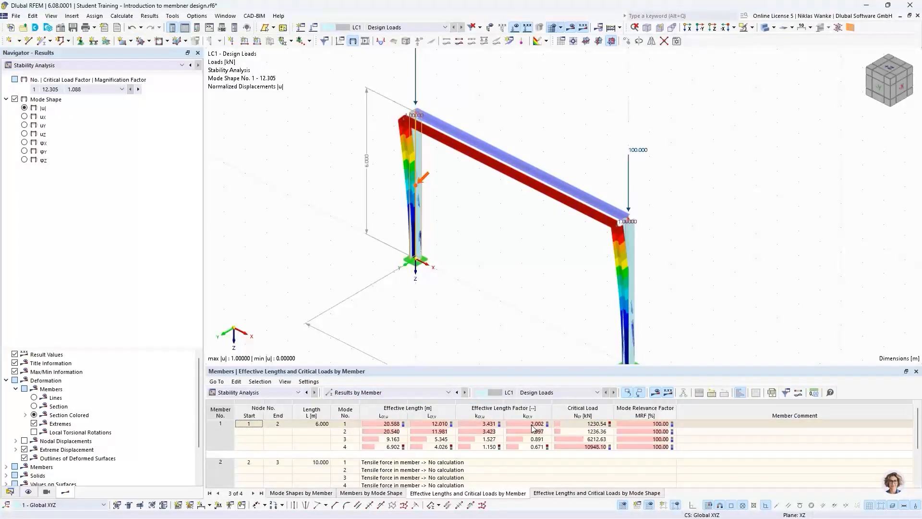
left_click(345, 425)
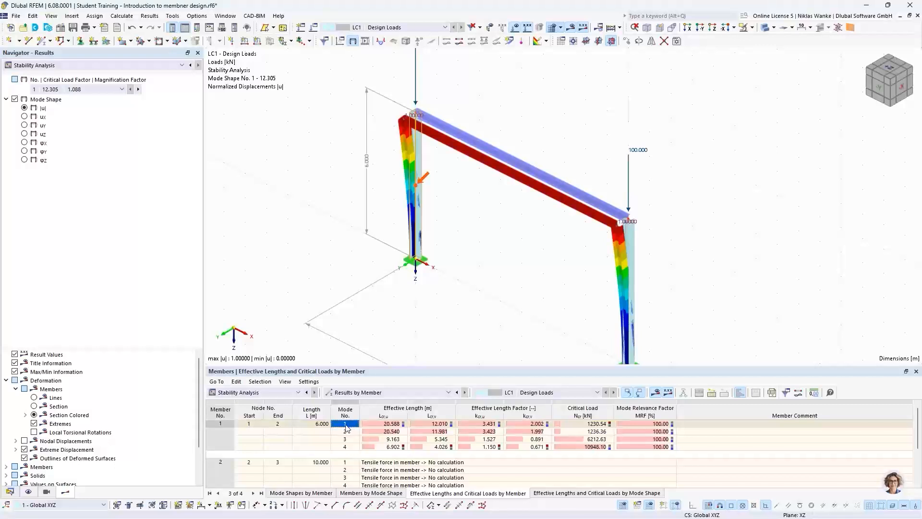
left_click(538, 423)
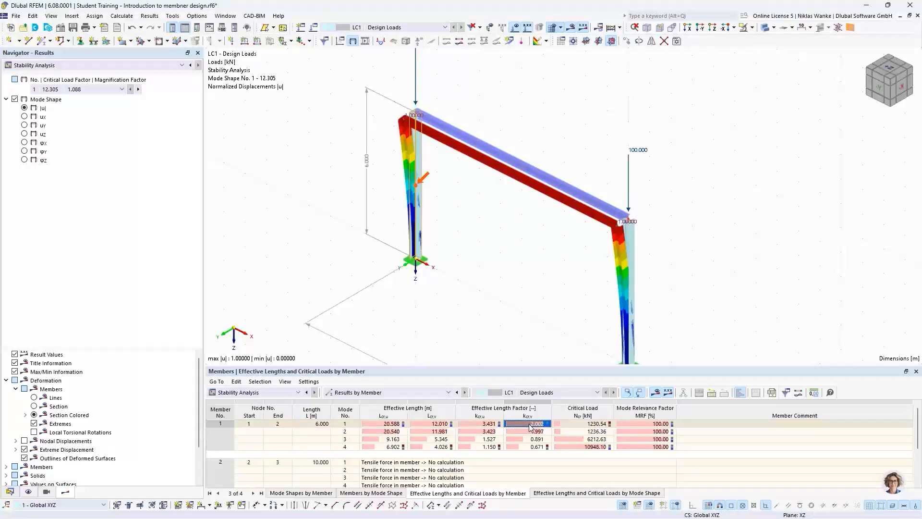
scroll(563, 440, "down", 1)
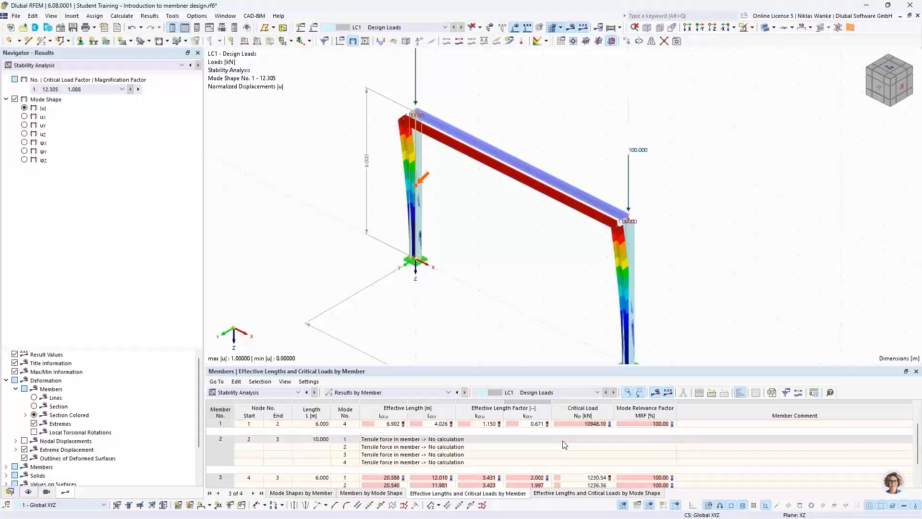
scroll(564, 444, "up", 1)
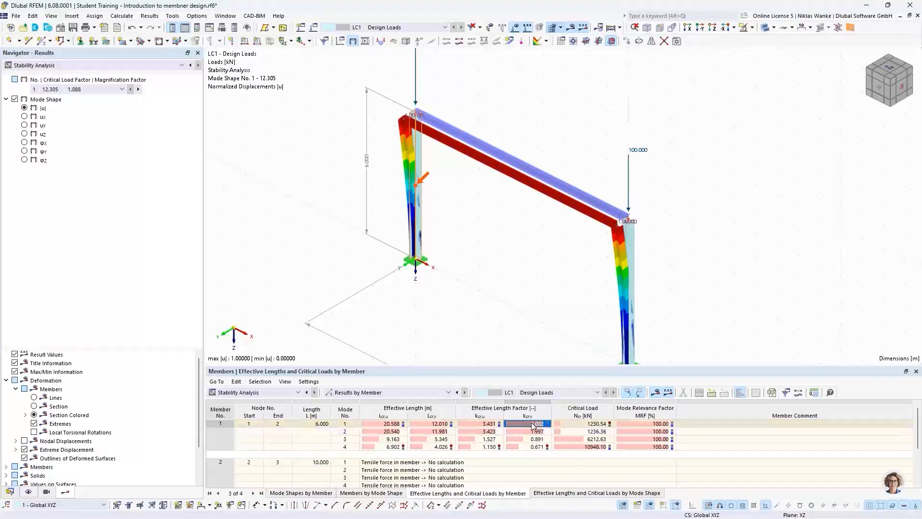
scroll(526, 442, "down", 2)
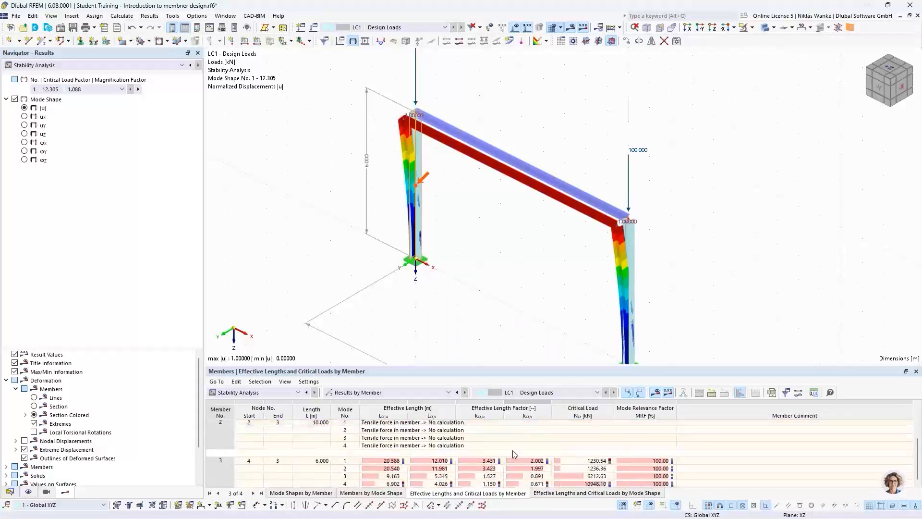
left_click(523, 460)
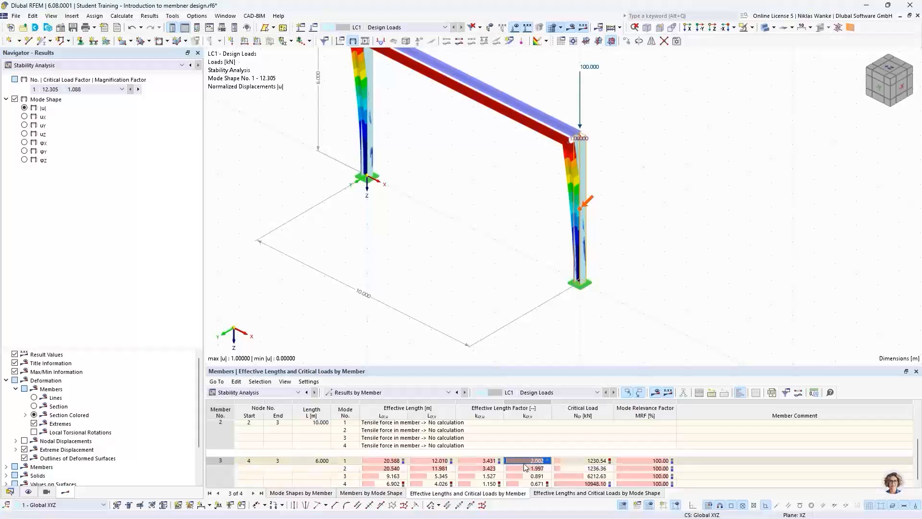
scroll(527, 456, "up", 1)
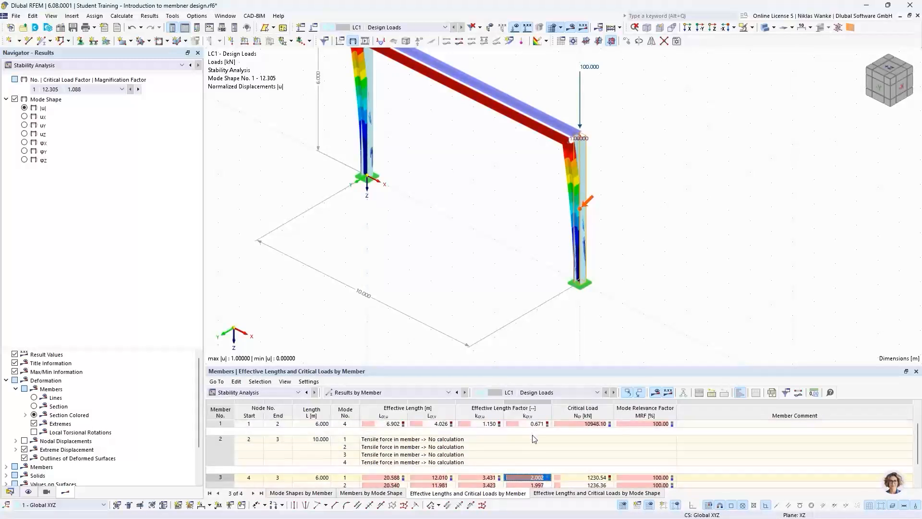
scroll(533, 434, "up", 1)
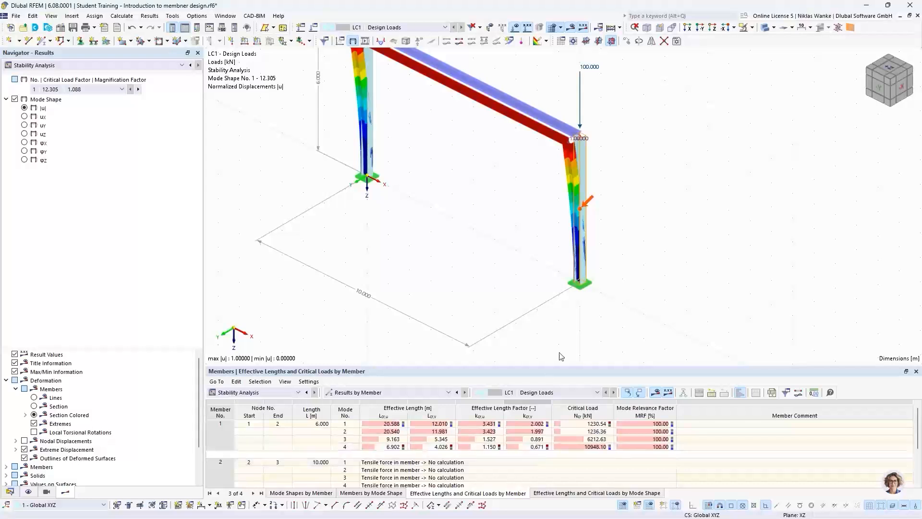
Return the stability results table to the critical load factors
middle_click_drag(429, 192, 460, 238)
left_click(275, 392)
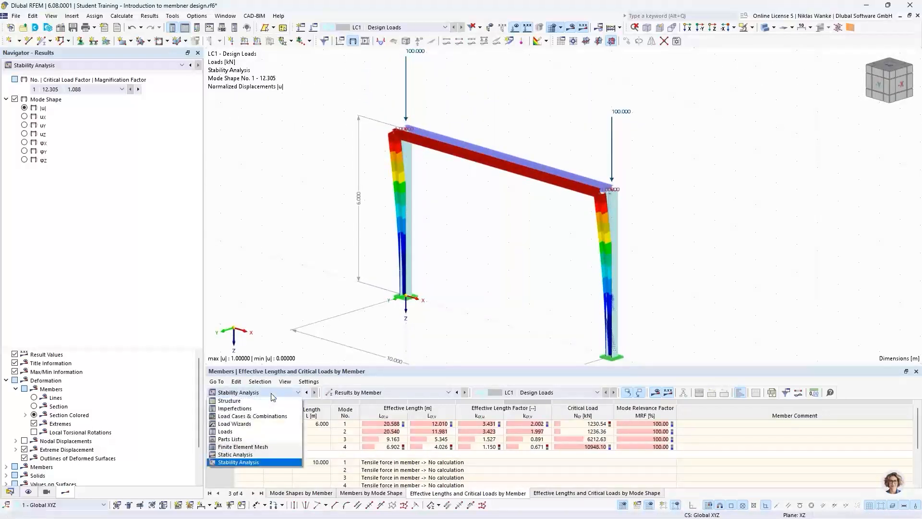
left_click(276, 392)
left_click(353, 393)
left_click(358, 401)
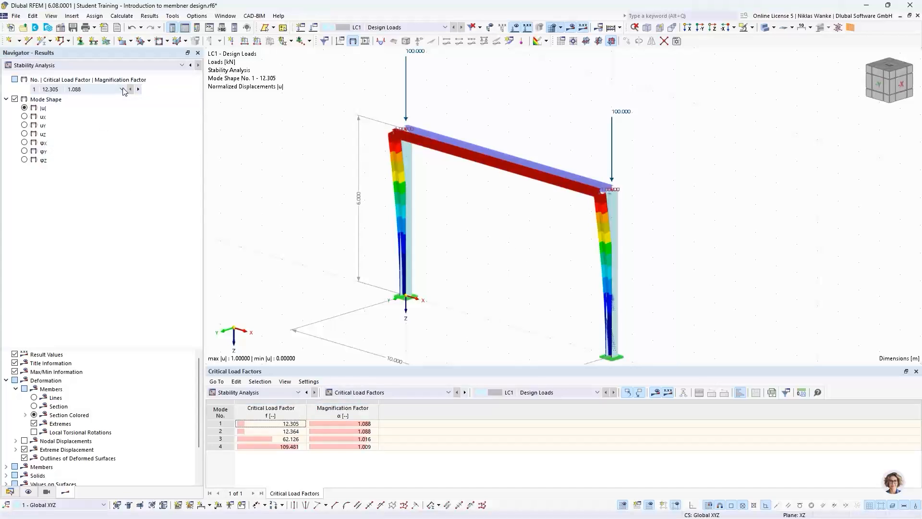
Display mode shape 2 and examine the opposing column sway, the beam and the joint at X 10 m
left_click(138, 90)
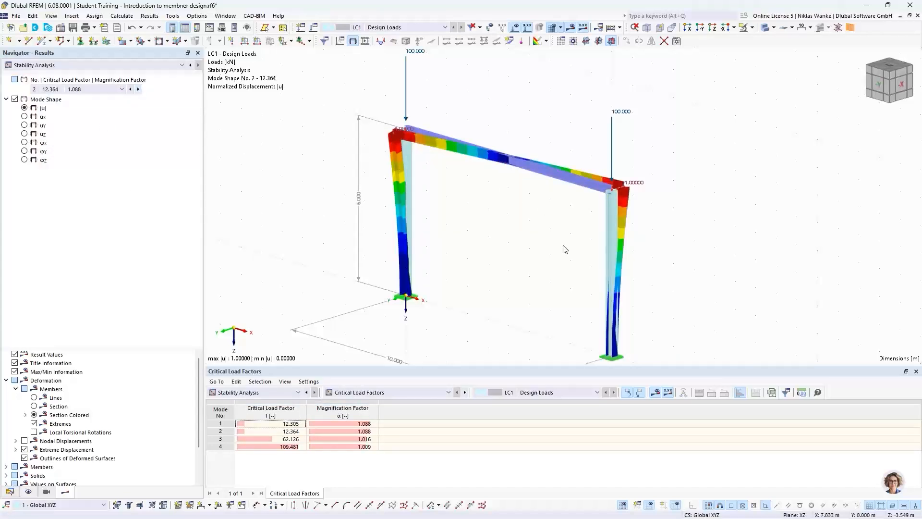
middle_click_drag(552, 250, 537, 286, "ctrl")
scroll(622, 224, "up", 5)
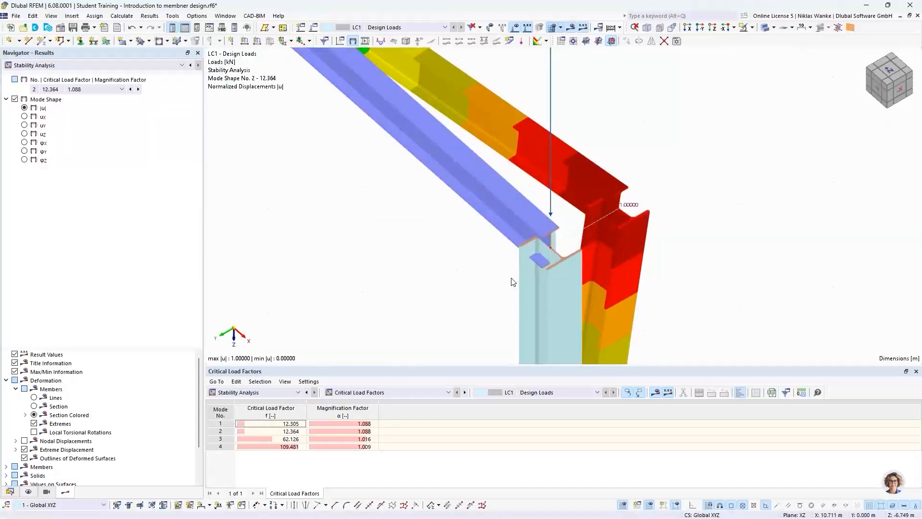
scroll(586, 246, "down", 6)
middle_click_drag(499, 229, 557, 274, "ctrl")
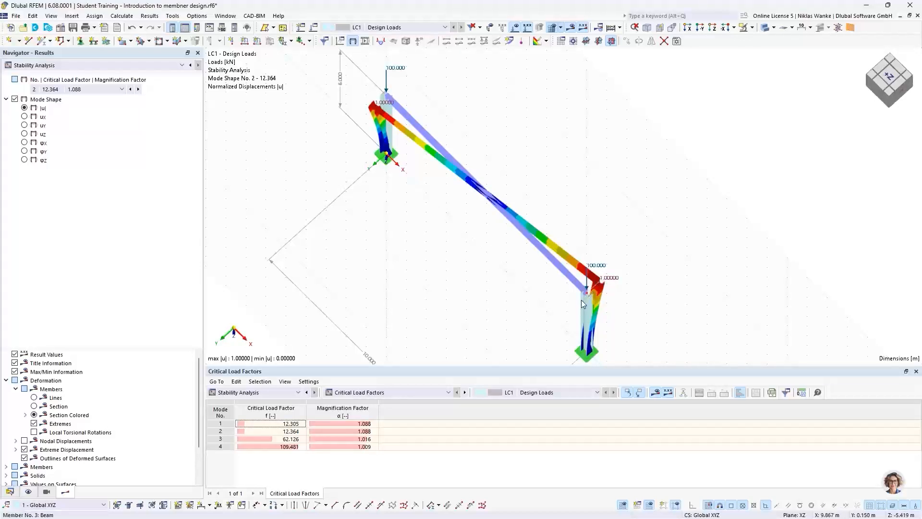
middle_click_drag(567, 305, 570, 296, "ctrl")
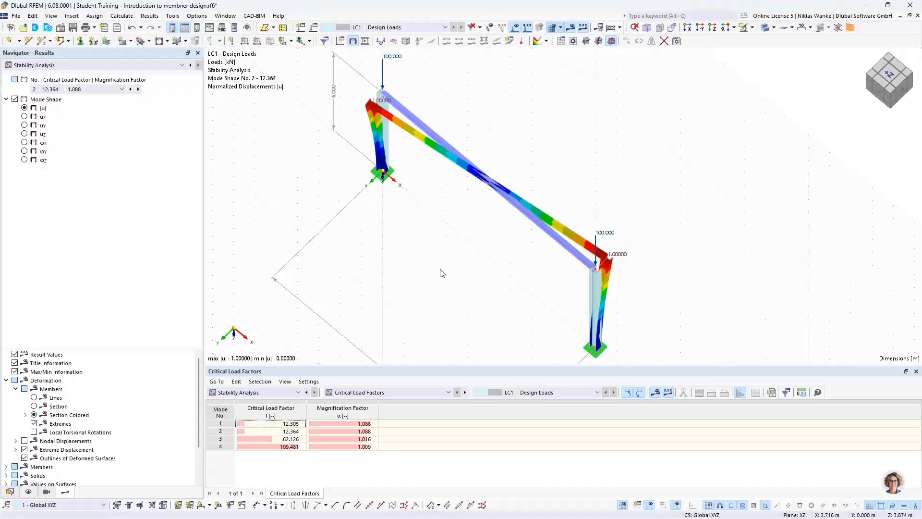
Display mode shape 3 and examine the in-plane frame deformation and the beam-to-column joint above the origin
left_click(138, 89)
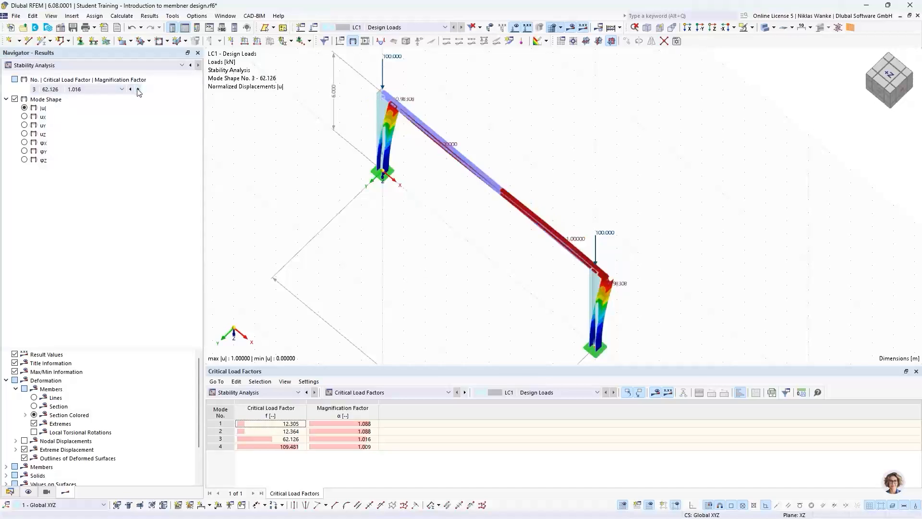
middle_click_drag(468, 295, 546, 197, "ctrl")
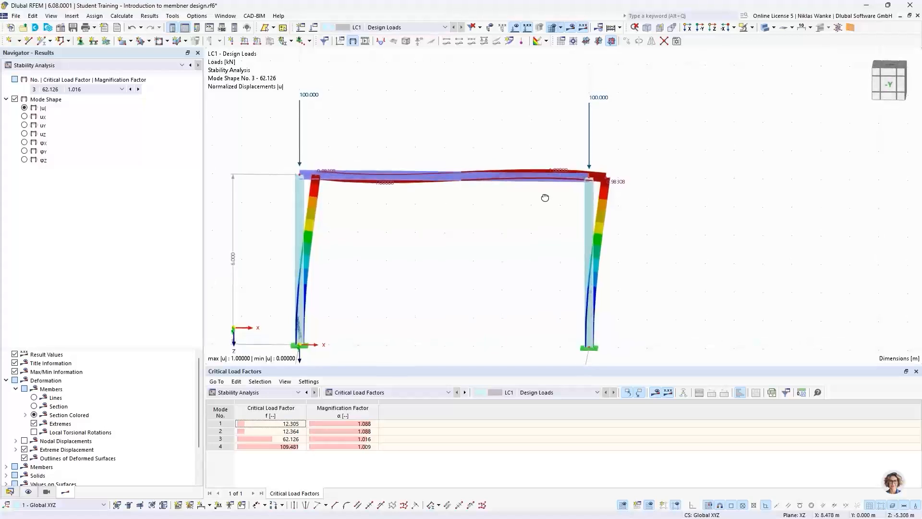
middle_click_drag(497, 237, 535, 212)
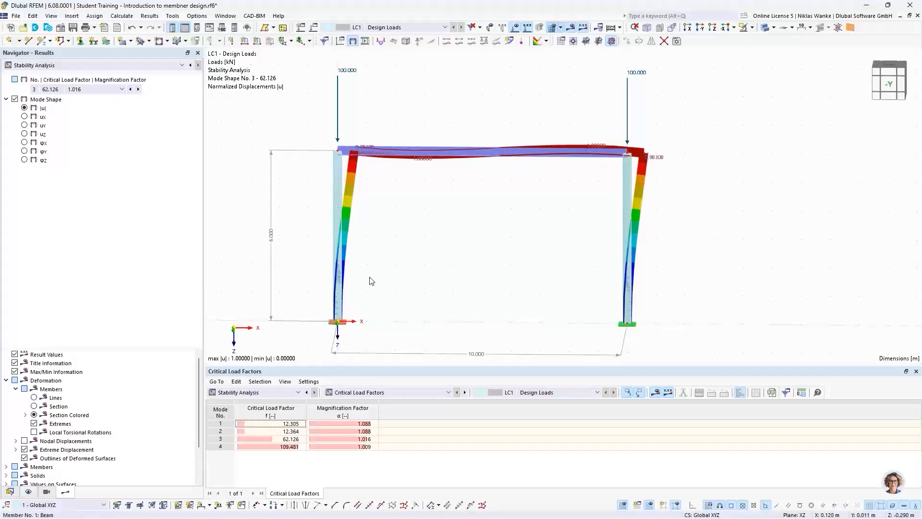
scroll(344, 204, "up", 6)
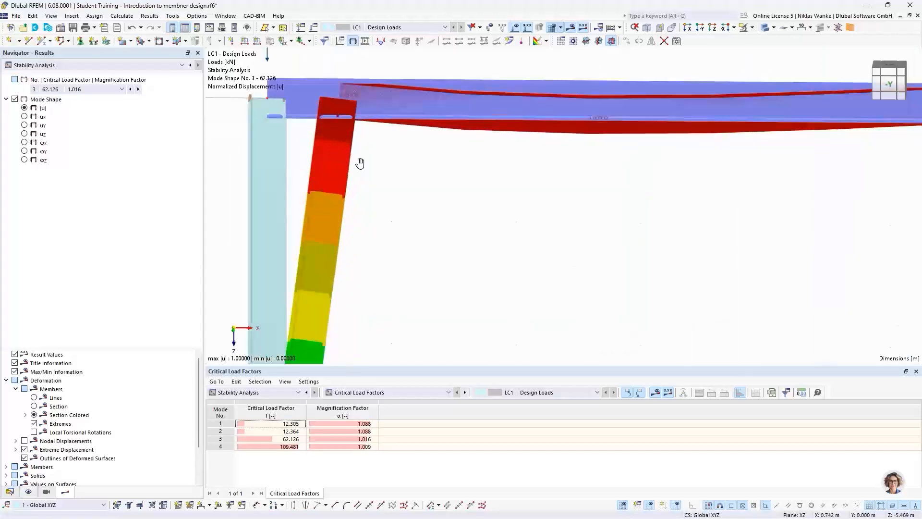
scroll(360, 210, "up", 3)
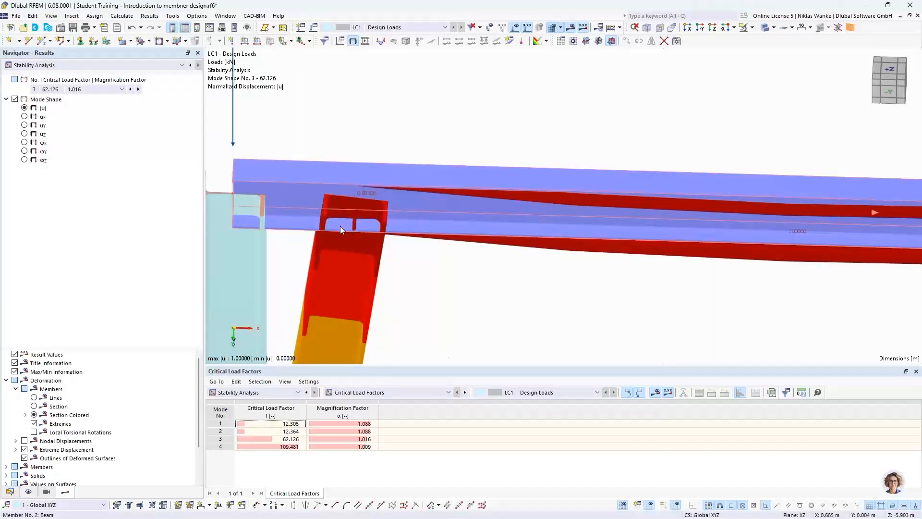
scroll(339, 214, "down", 9)
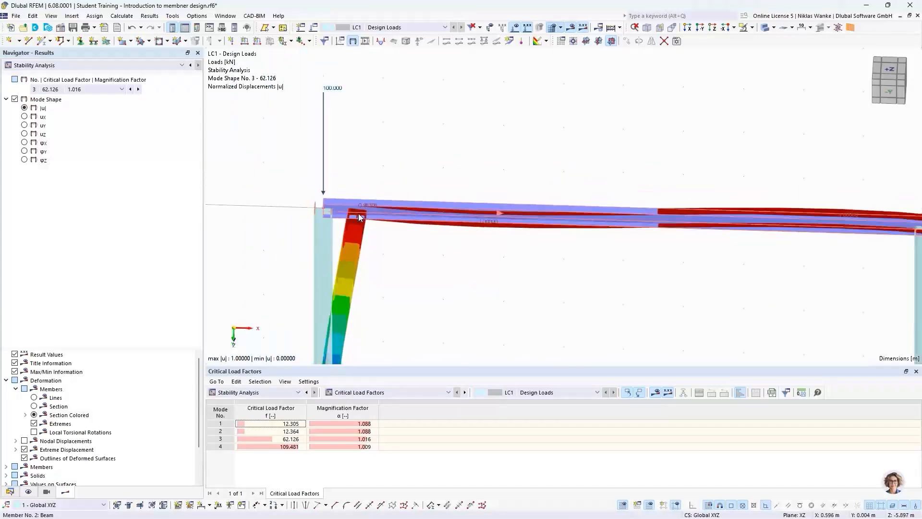
middle_click_drag(355, 210, 352, 180, "ctrl")
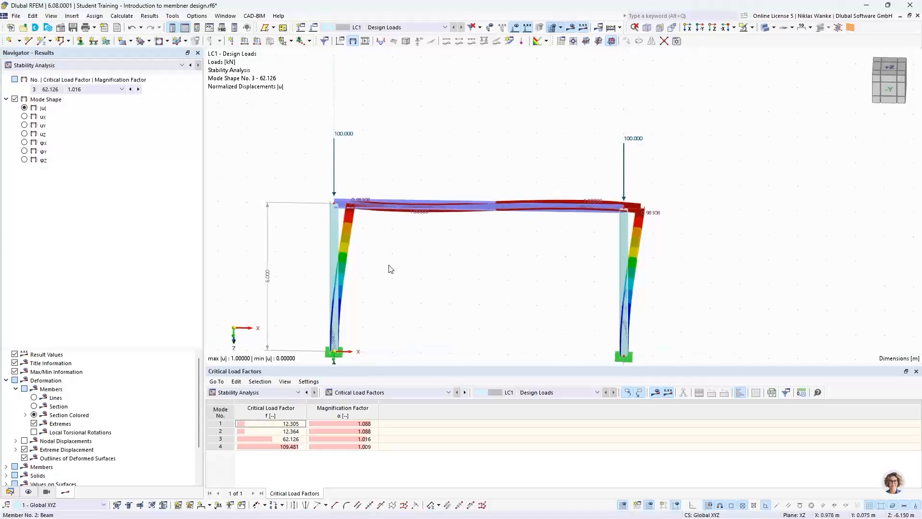
middle_click_drag(392, 276, 396, 214)
middle_click_drag(396, 214, 398, 144, "ctrl")
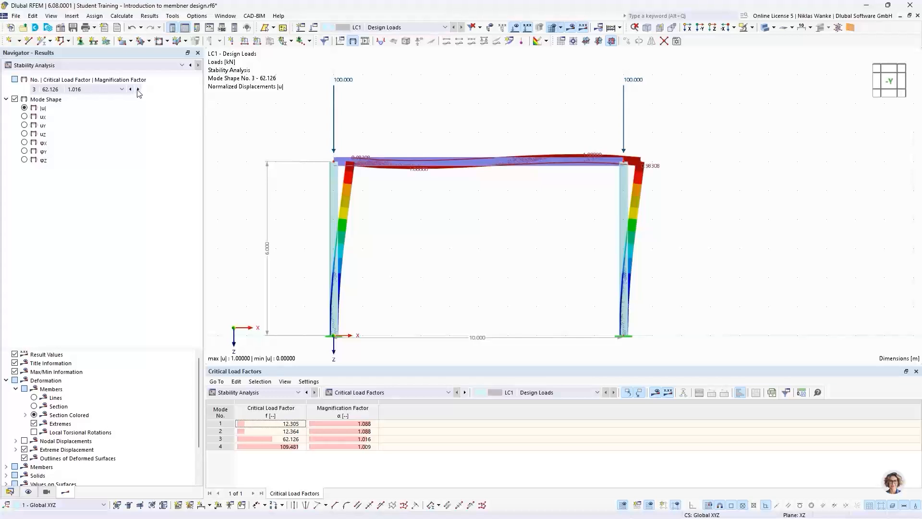
Select the mode 3 critical load factor and list the stability results by member
left_click(281, 439)
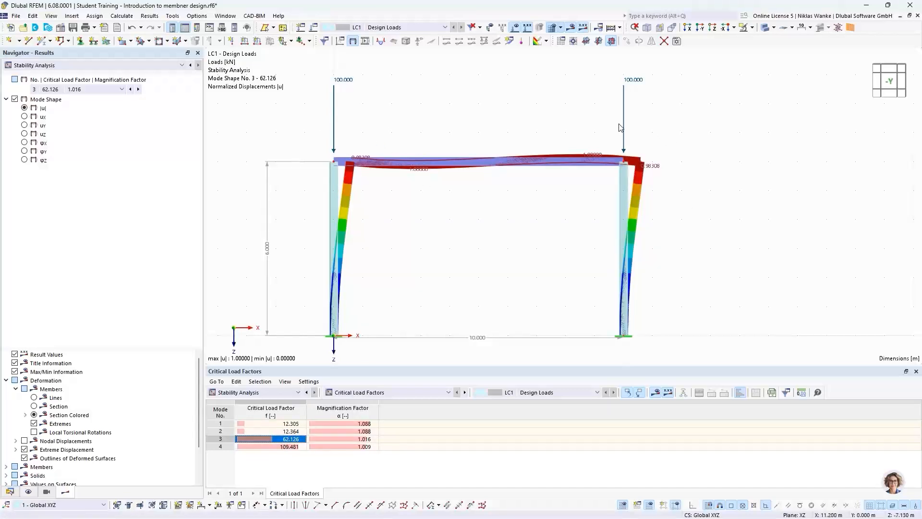
middle_click_drag(399, 258, 408, 276)
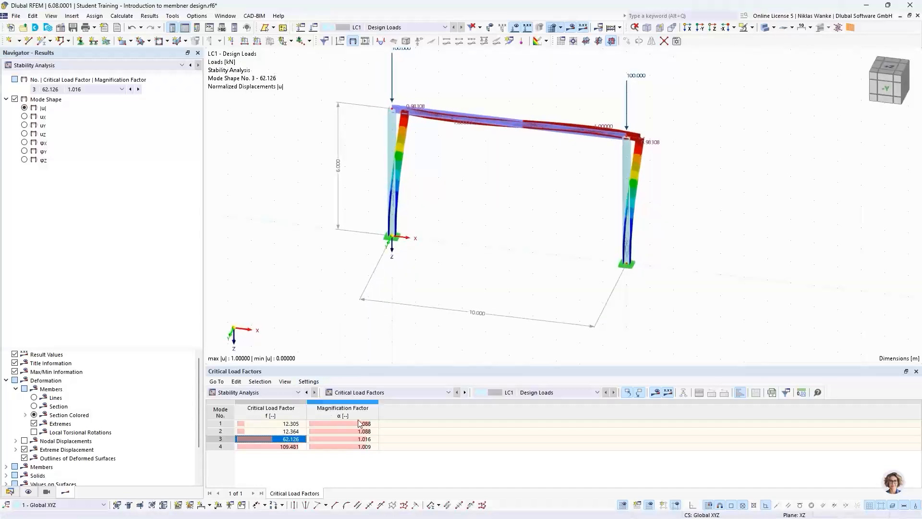
left_click(371, 395)
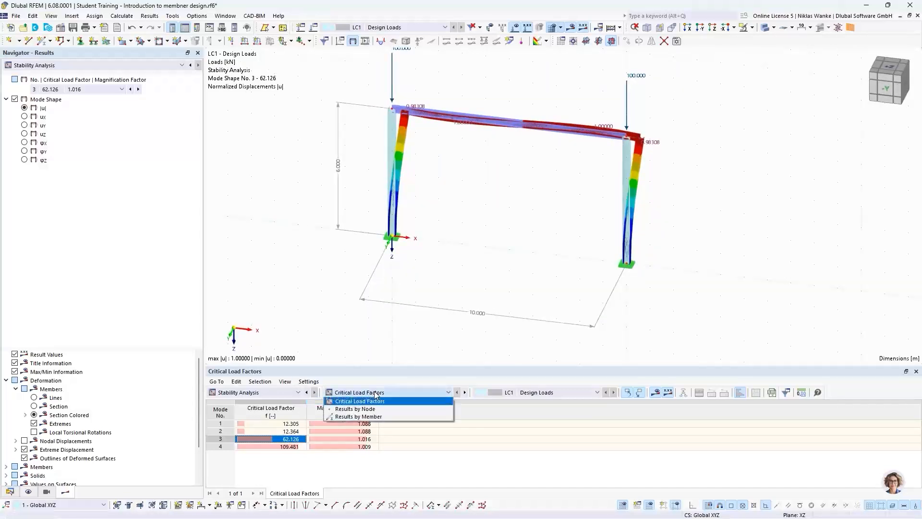
left_click(375, 419)
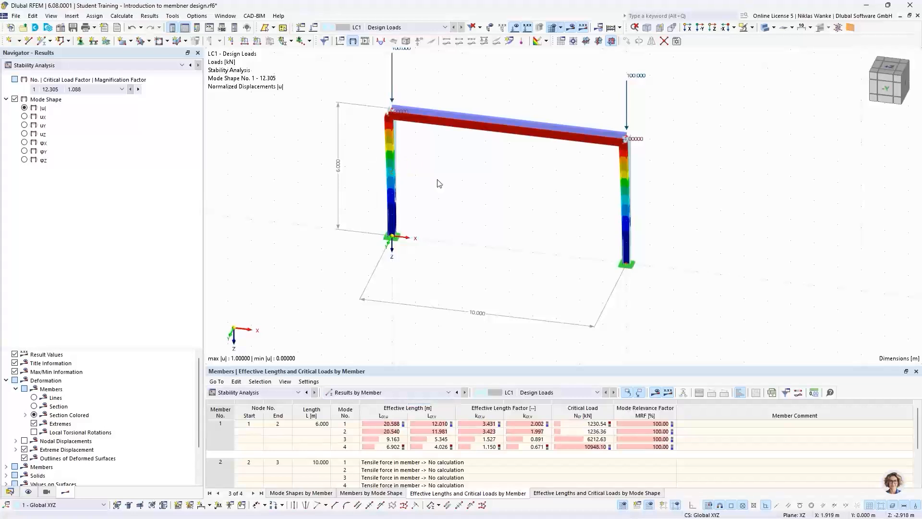
scroll(425, 170, "up", 2)
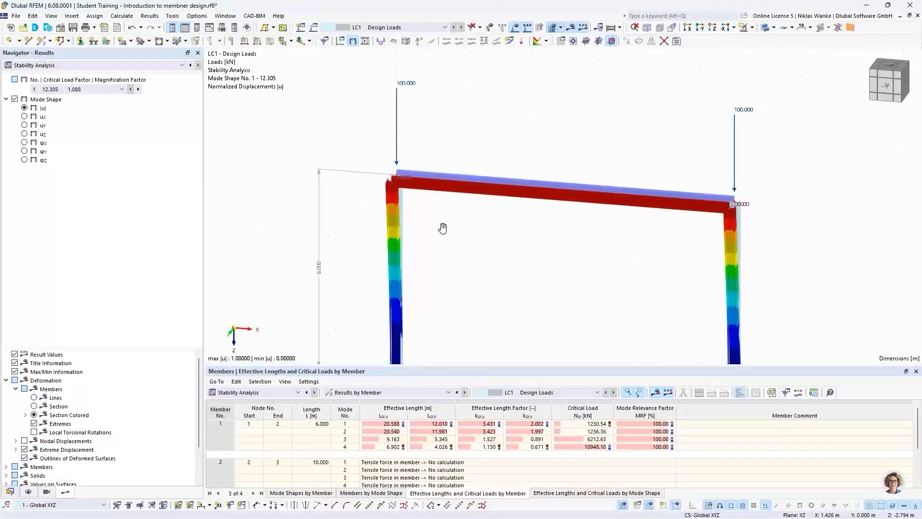
scroll(425, 225, "down", 3)
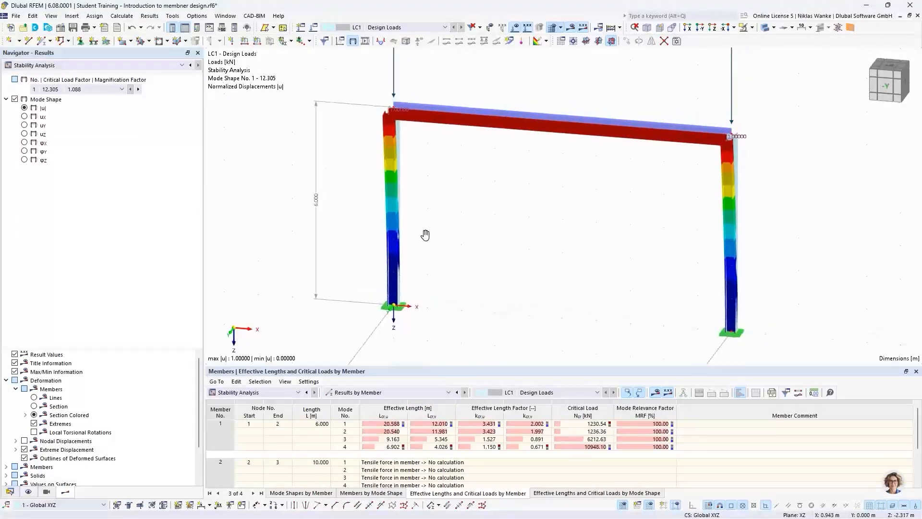
Display mode shape 3 and check member 1's effective length factor k cr,u for mode 3 against the in-plane frame deformation
left_click(138, 89)
left_click(138, 89)
scroll(438, 243, "up", 2)
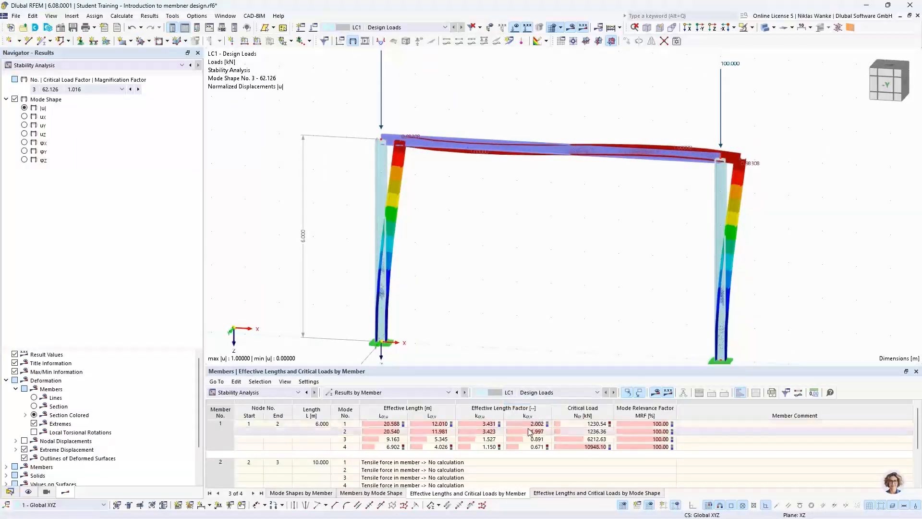
left_click(490, 422)
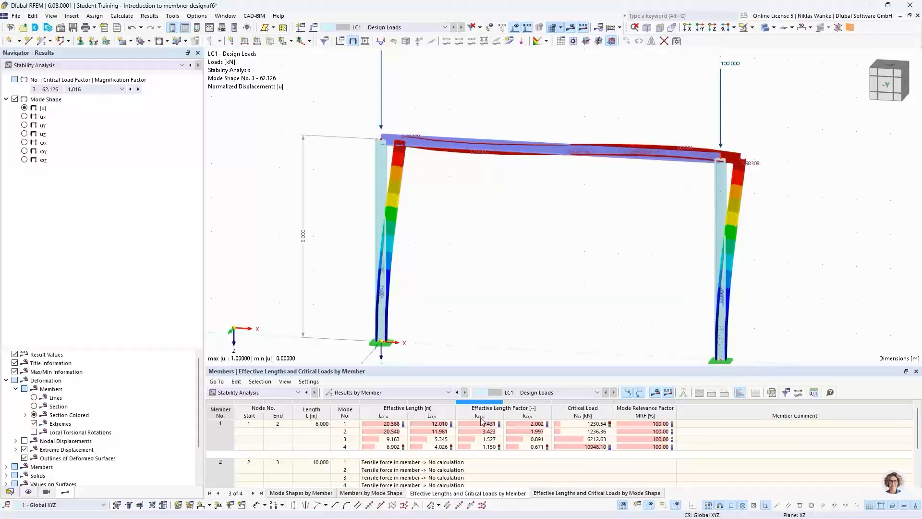
left_click(345, 439)
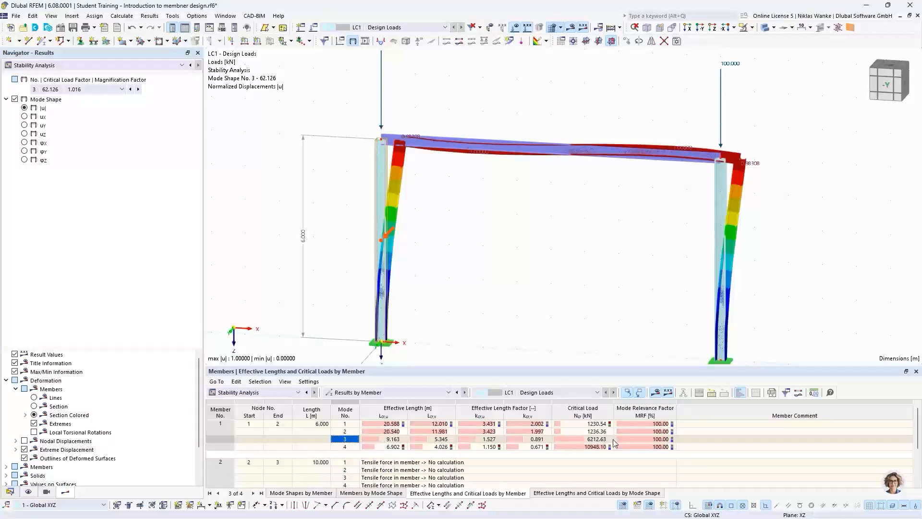
left_click(484, 440)
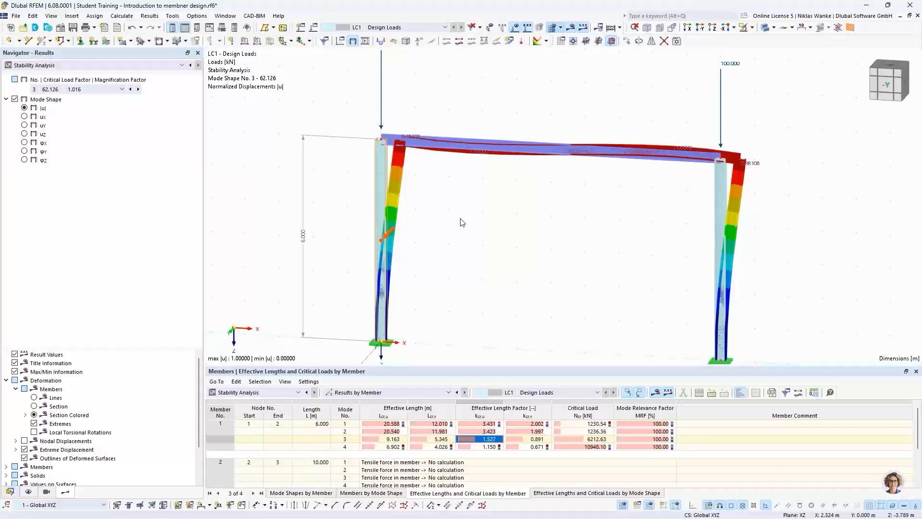
middle_click_drag(454, 262, 458, 222)
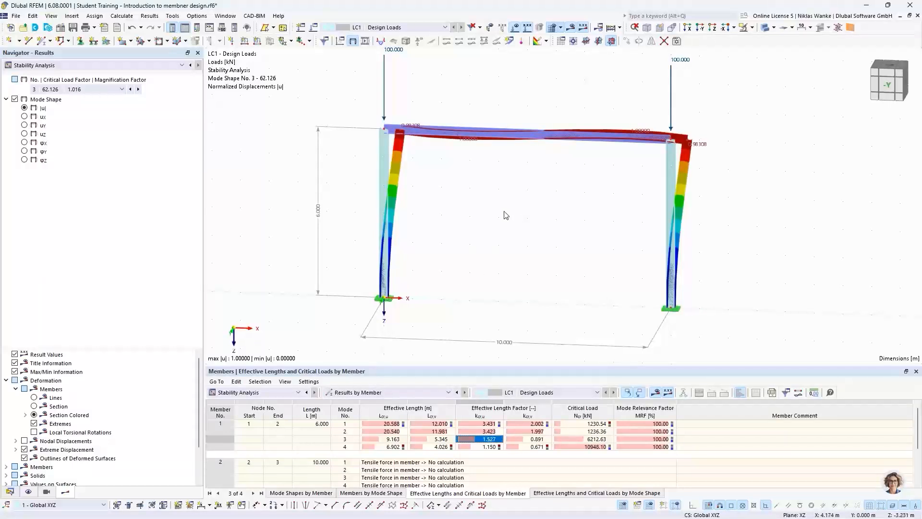
middle_click_drag(506, 215, 511, 276, "ctrl")
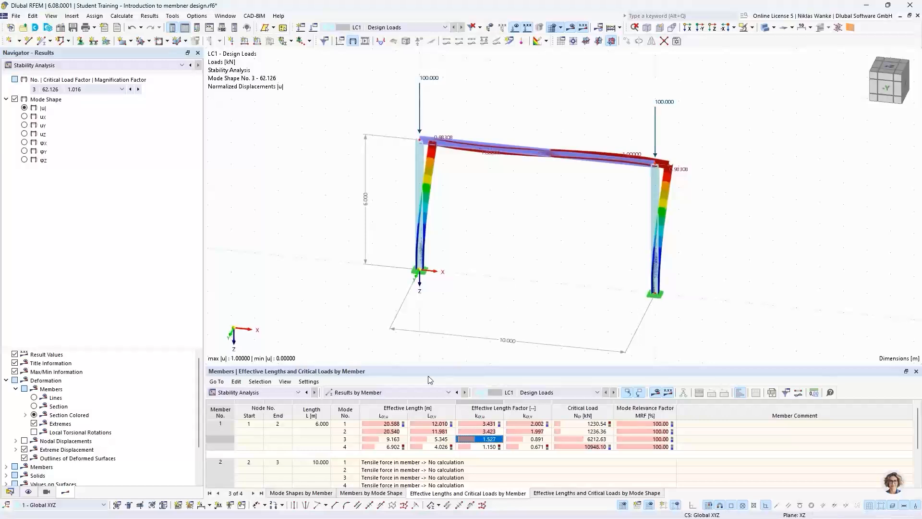
Return the stability results table to the critical load factors and examine the out-of-plane column sway of mode shape 1
left_click(364, 393)
left_click(364, 402)
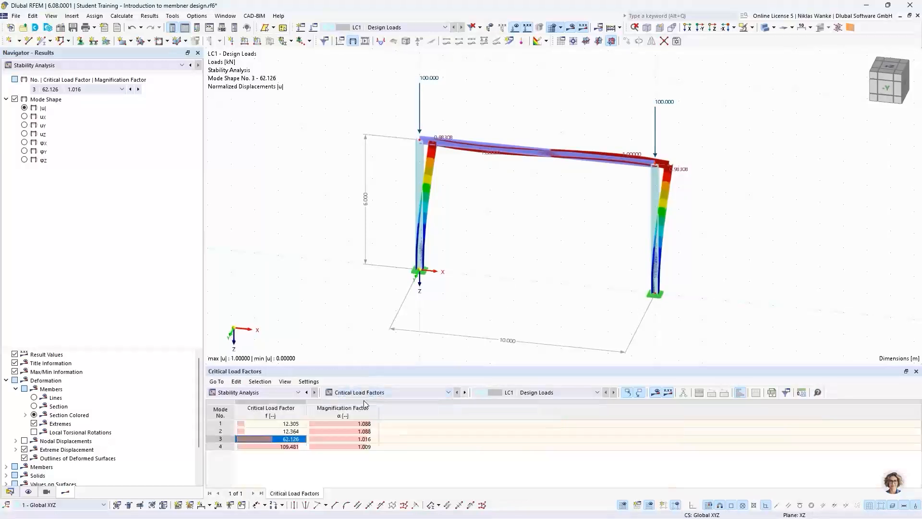
left_click(280, 423)
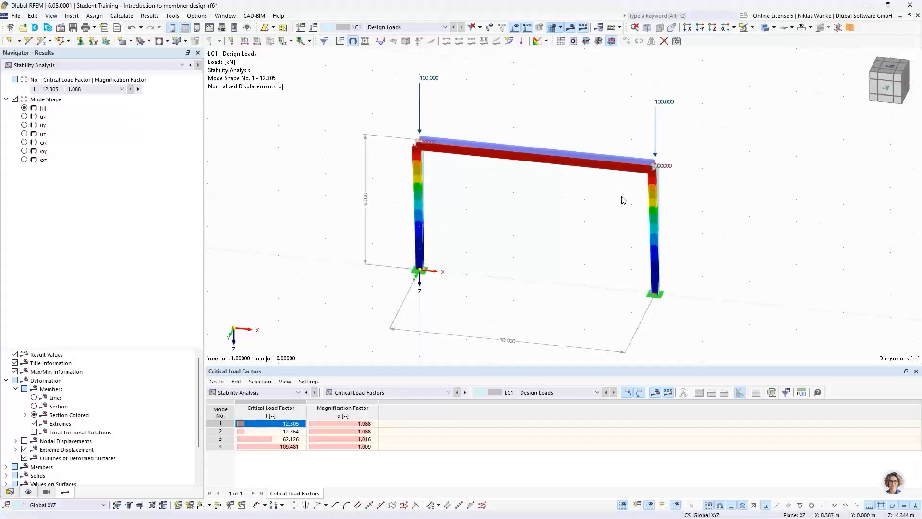
middle_click_drag(624, 197, 513, 186, "ctrl")
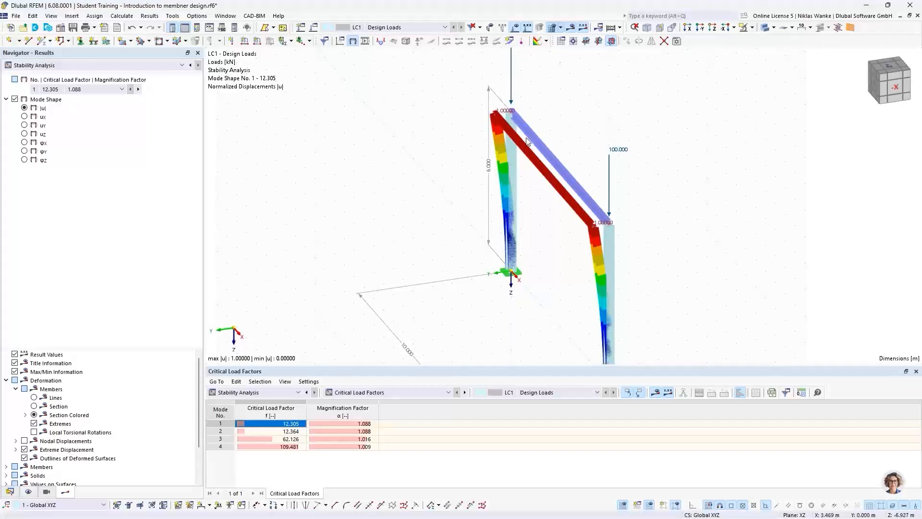
middle_click_drag(539, 246, 566, 227, "ctrl")
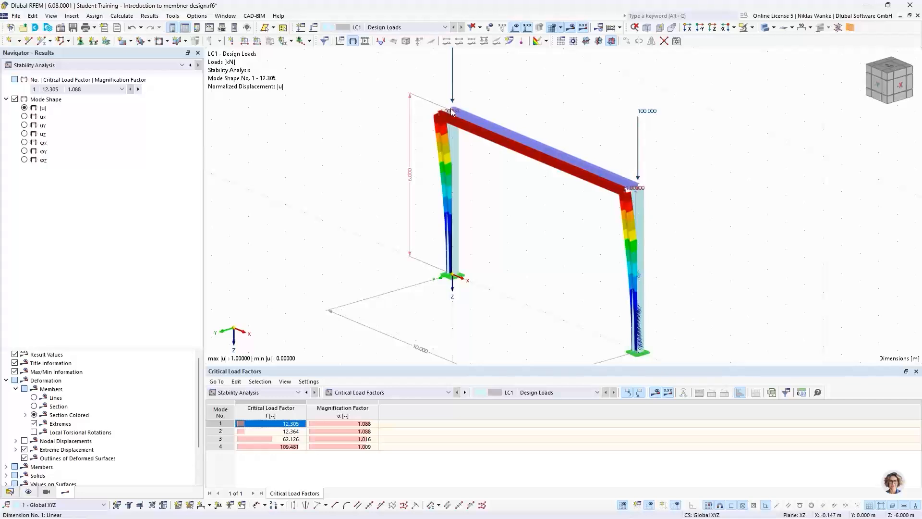
Create a new nodal support that restrains only translation uY, leaving uX, uZ and all rotations free
left_click(81, 42)
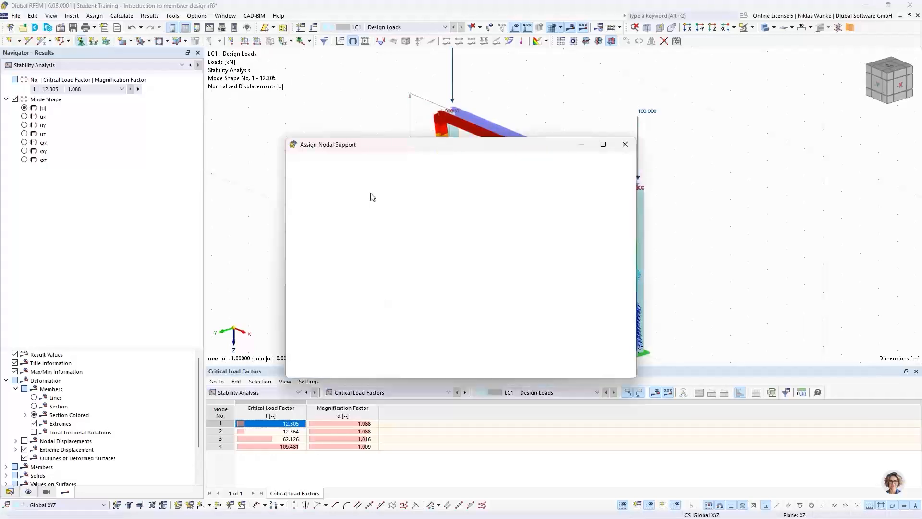
left_click(391, 211)
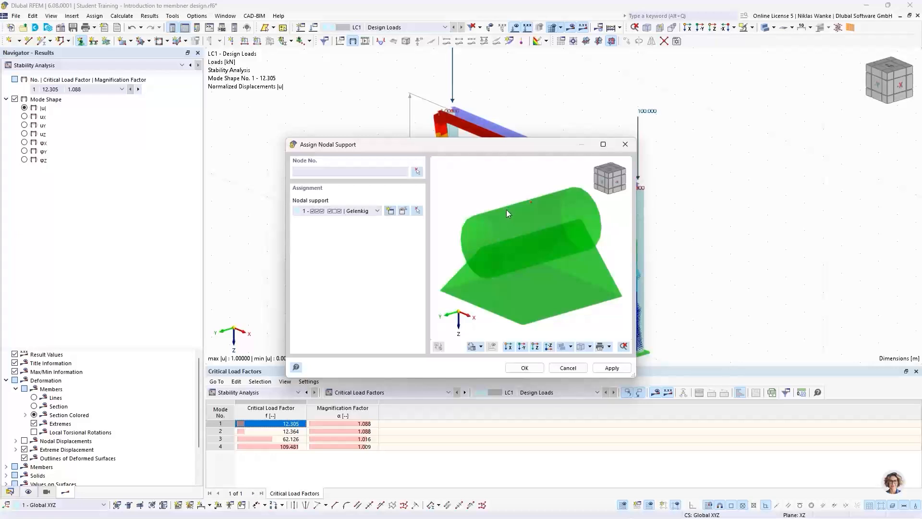
left_click(391, 213)
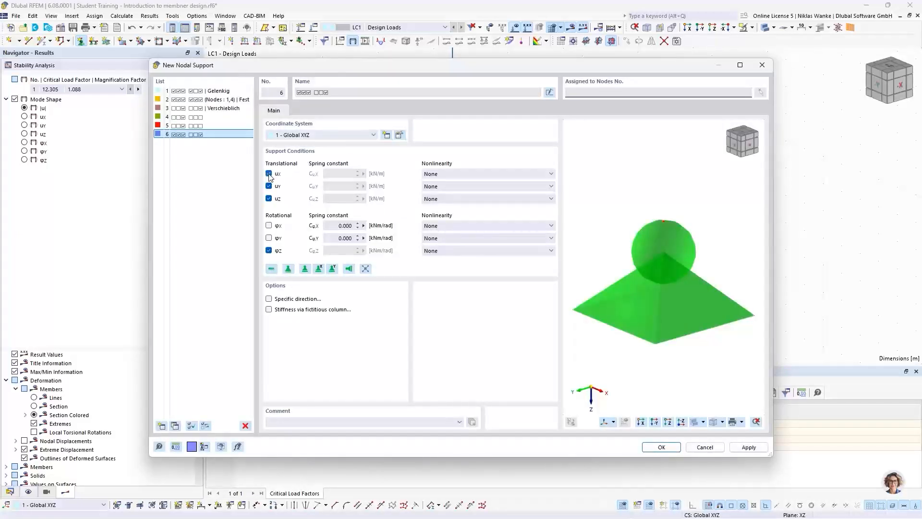
left_click(269, 174)
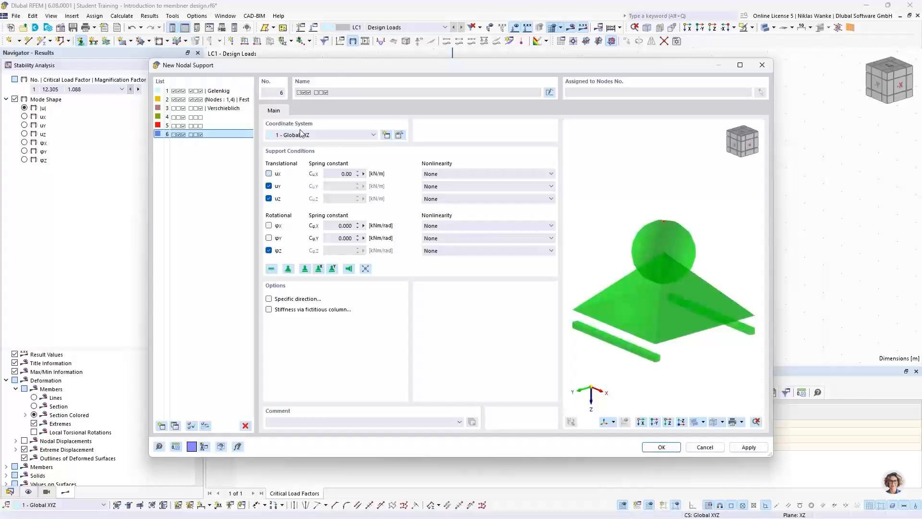
left_click(269, 200)
left_click(269, 250)
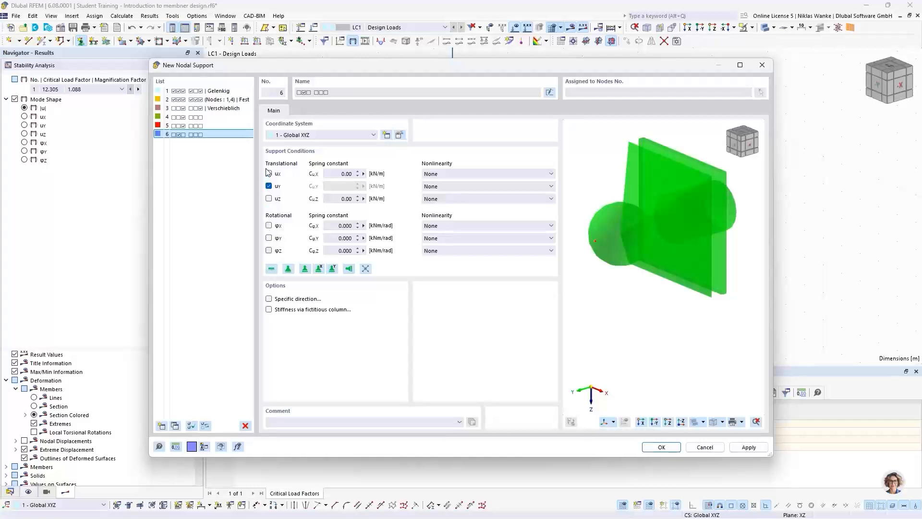
left_click(663, 447)
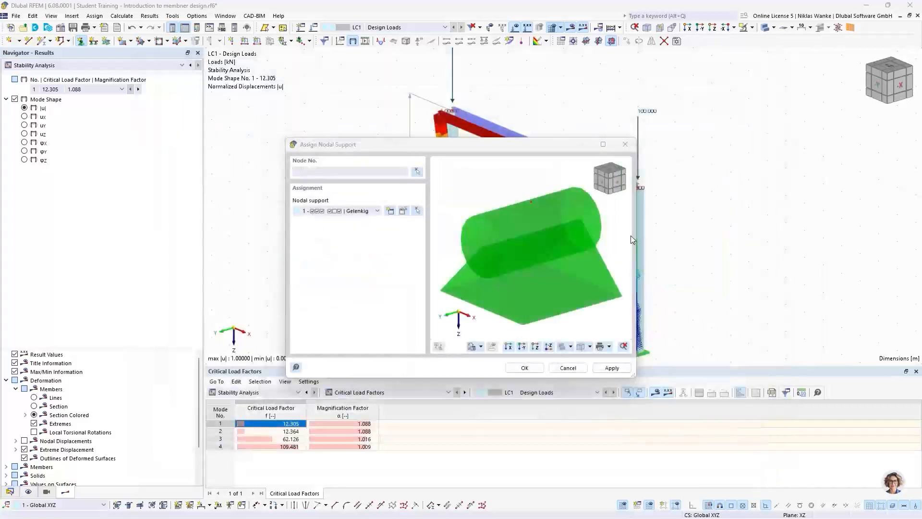
Assign the uY-only nodal support to the top nodes of both columns
left_click(524, 368)
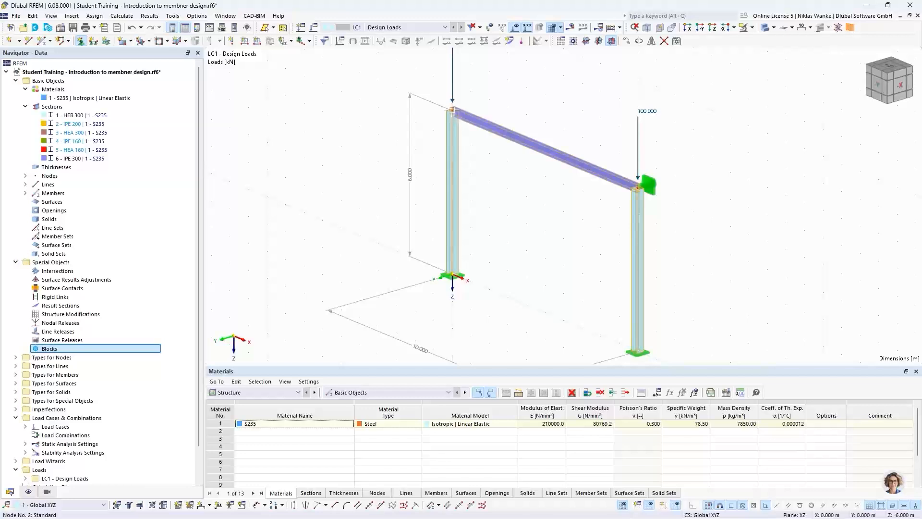
left_click(452, 110)
key("Escape")
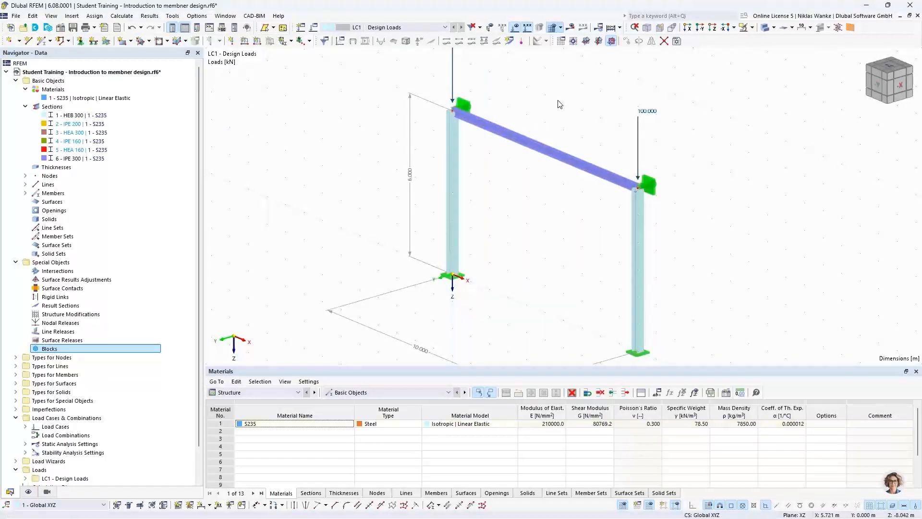
Check the lateral supports at both column tops, calculate the LC1 results and display the Stability Analysis results
scroll(560, 108, "down", 1)
middle_click_drag(559, 111, 564, 156)
key("ctrl+s")
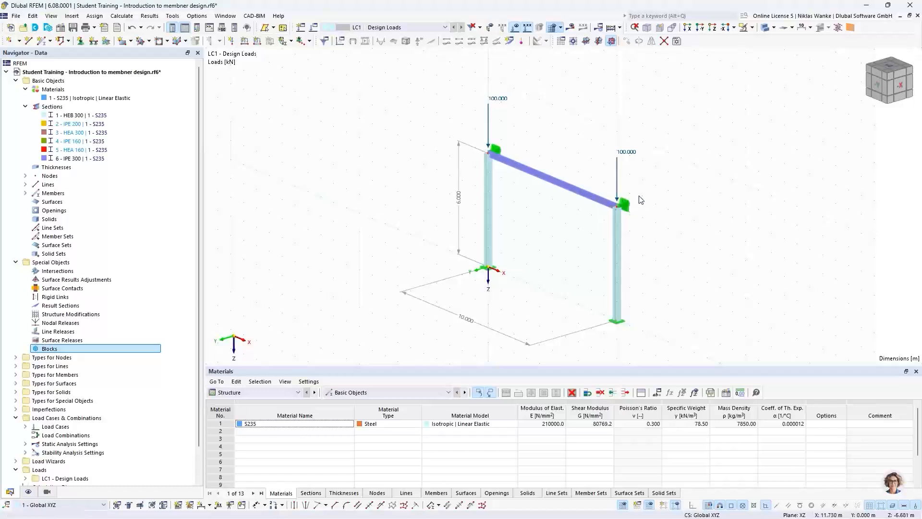
middle_click_drag(645, 227, 567, 235)
scroll(606, 230, "down", 1)
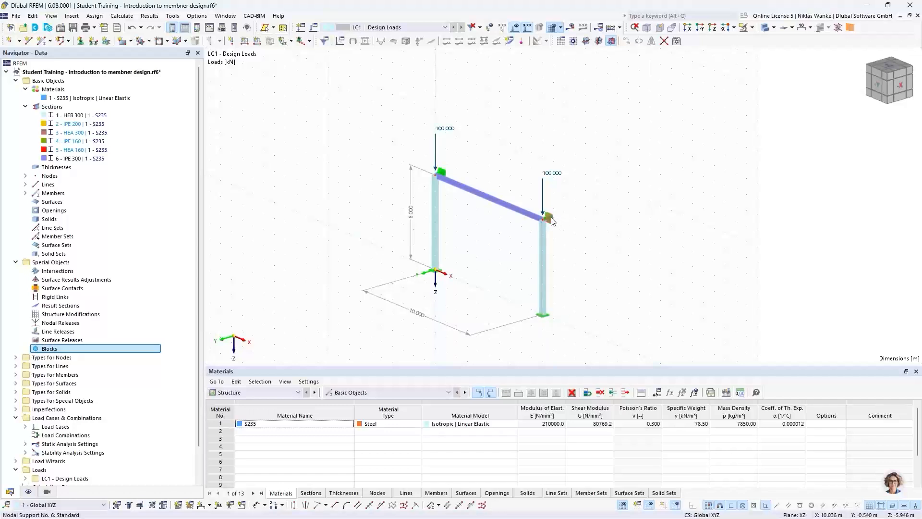
scroll(548, 220, "up", 5)
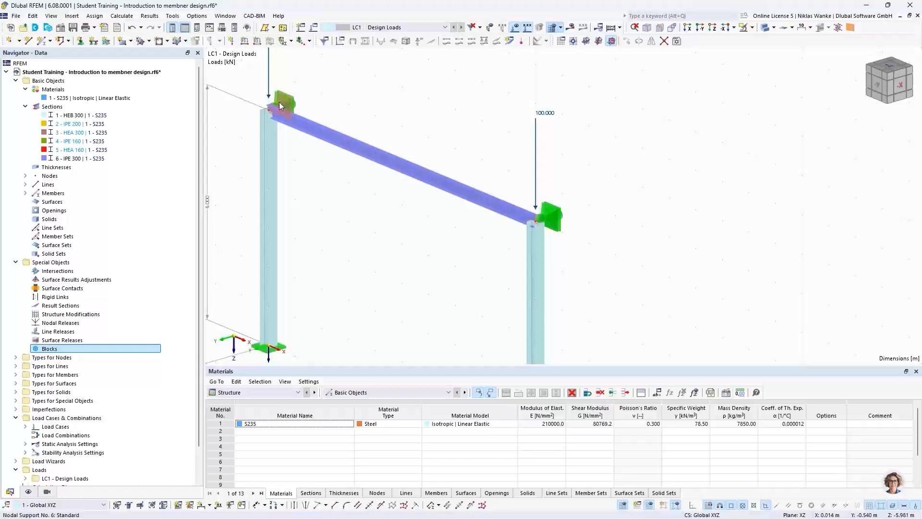
left_click(569, 28)
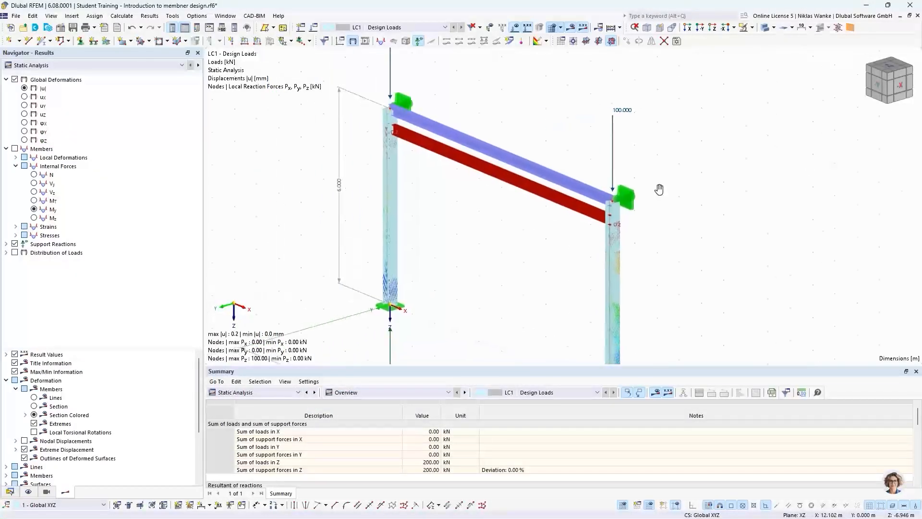
left_click(77, 67)
left_click(62, 79)
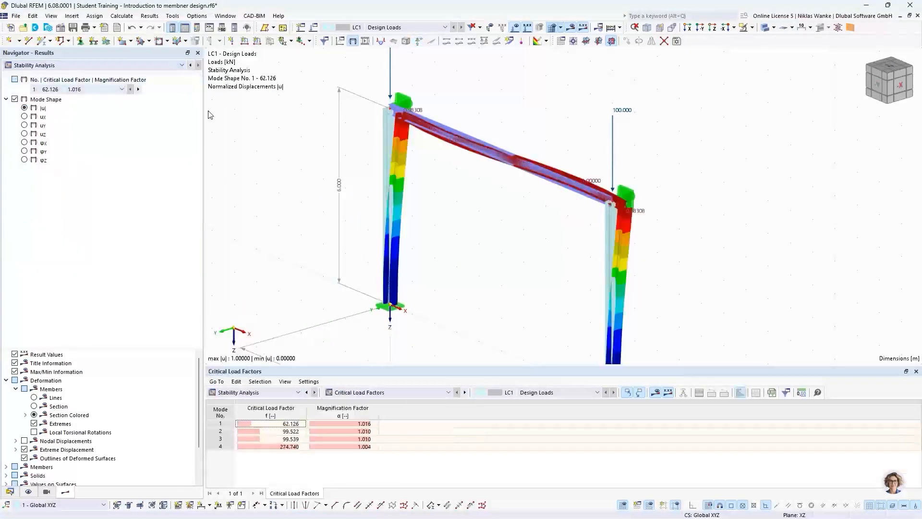
Examine the in-plane frame deformation of mode shape 1 and its critical load factor with the lateral supports in place
middle_click_drag(501, 224, 594, 200, "ctrl")
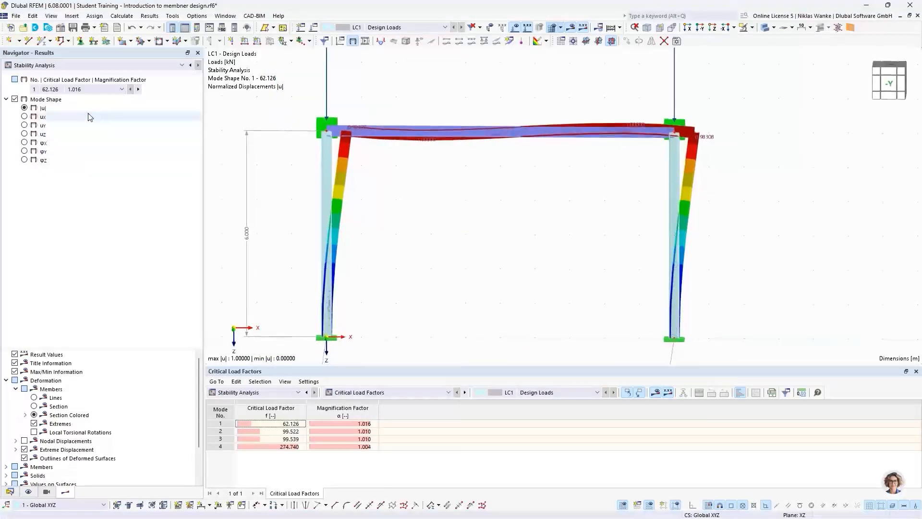
left_click(46, 88)
left_click(47, 96)
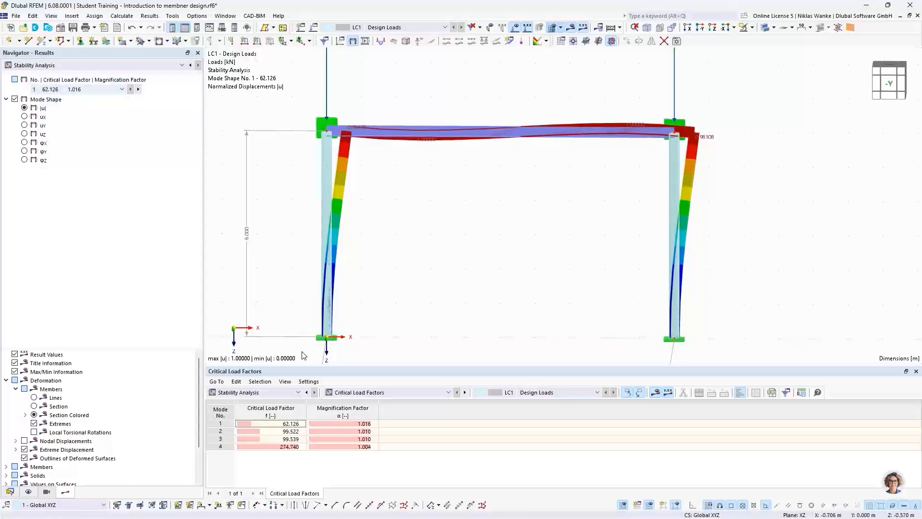
left_click(262, 425)
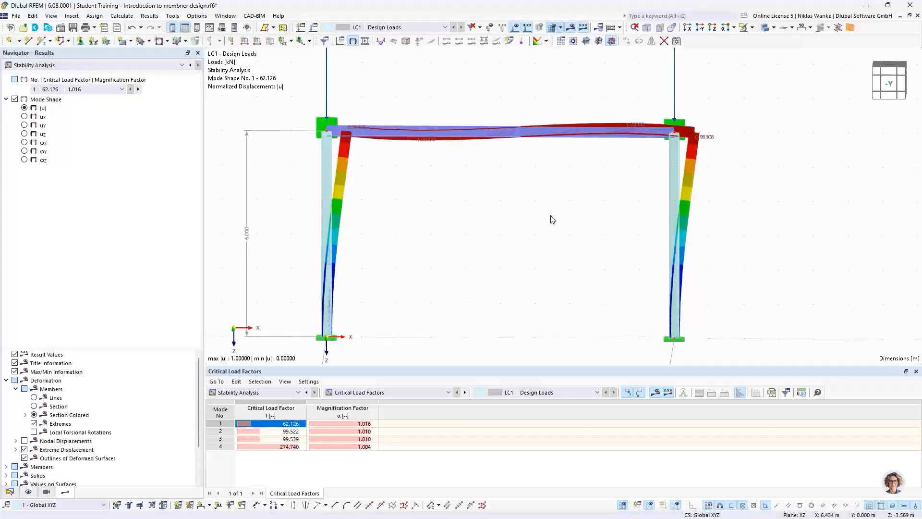
middle_click_drag(552, 218, 572, 228)
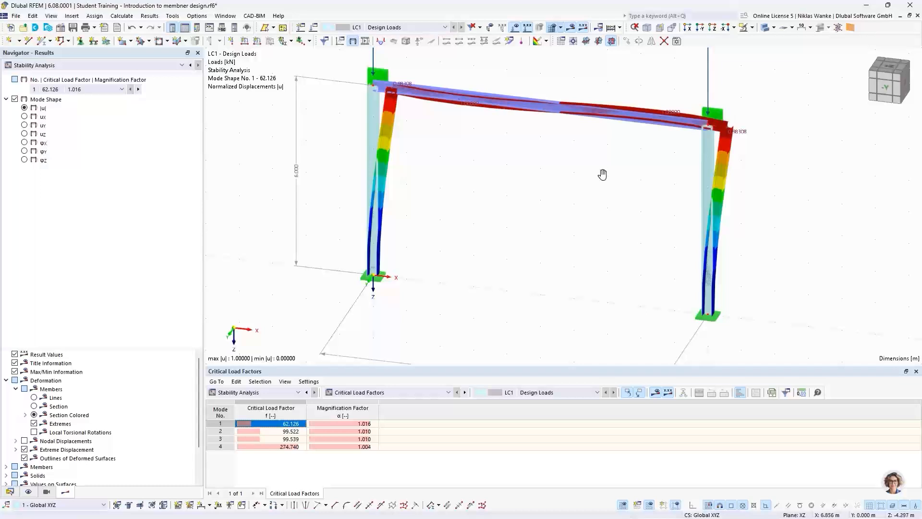
middle_click_drag(603, 173, 624, 183)
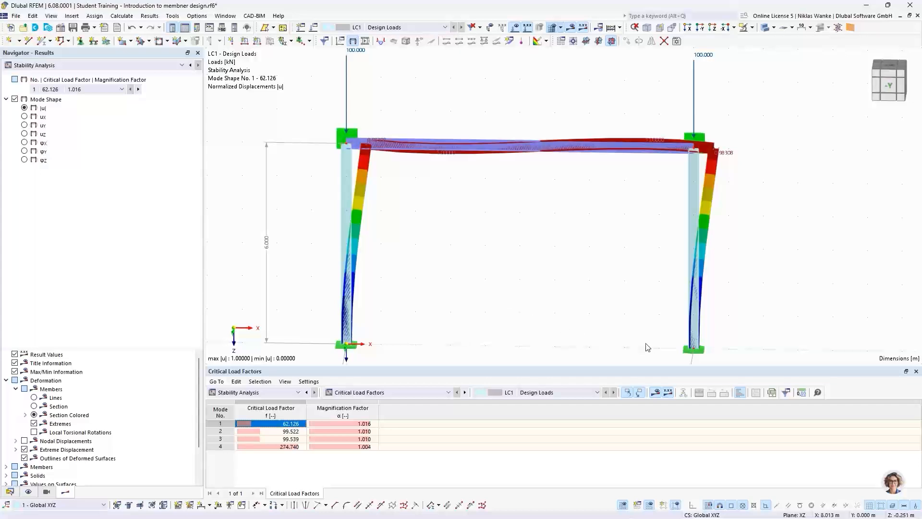
left_click(283, 422)
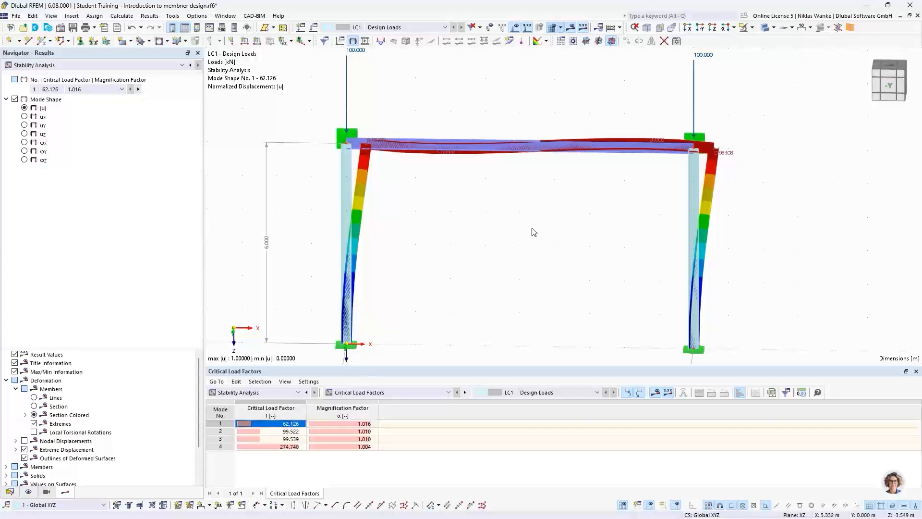
Open the add-on settings in the model's base data and activate the Torsional Warping (7 DOF) analysis add-on
scroll(524, 238, "down", 2)
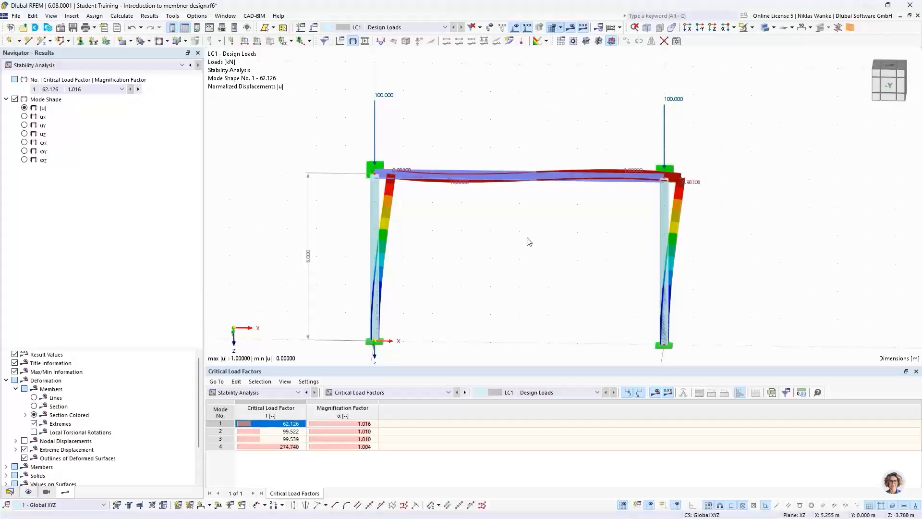
middle_click_drag(514, 243, 526, 232)
scroll(525, 238, "down", 1)
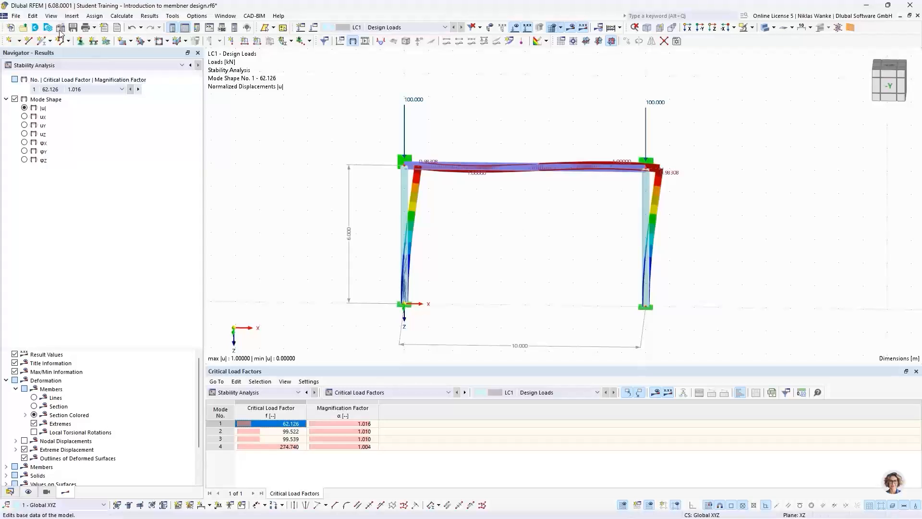
double_click(303, 124)
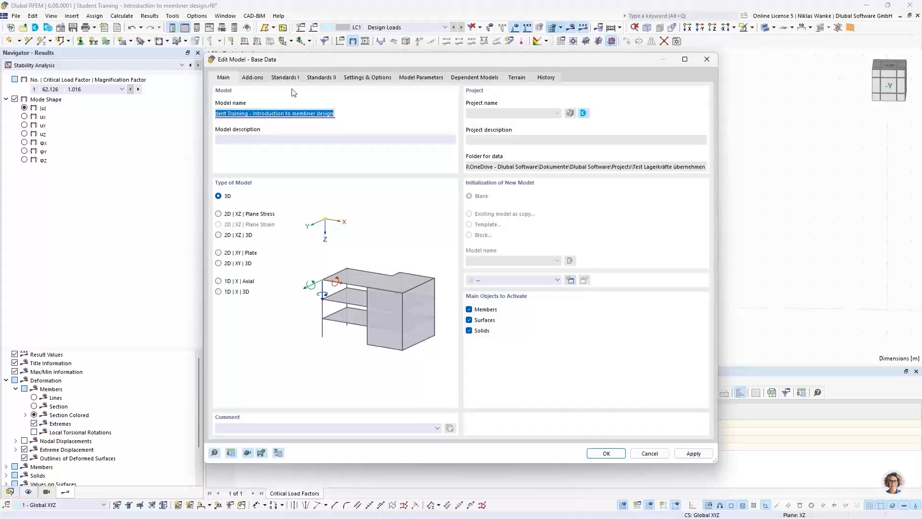
left_click(262, 77)
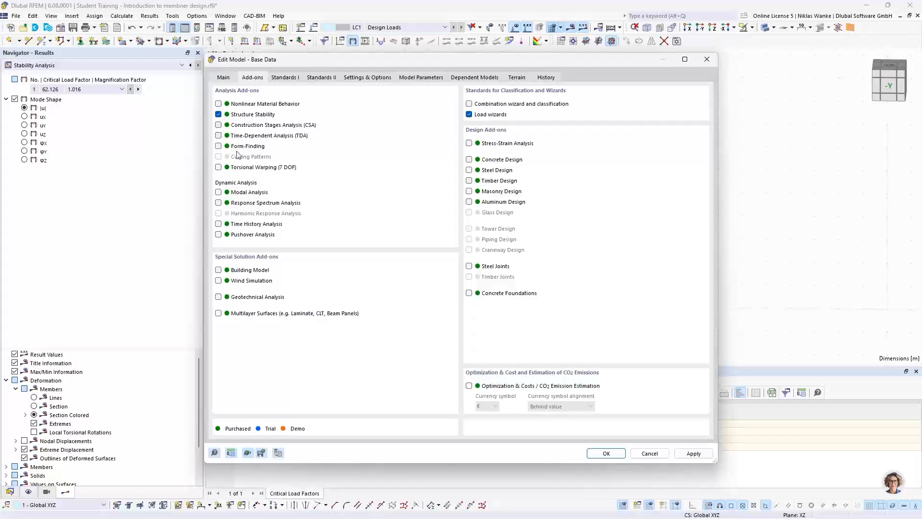
left_click(218, 168)
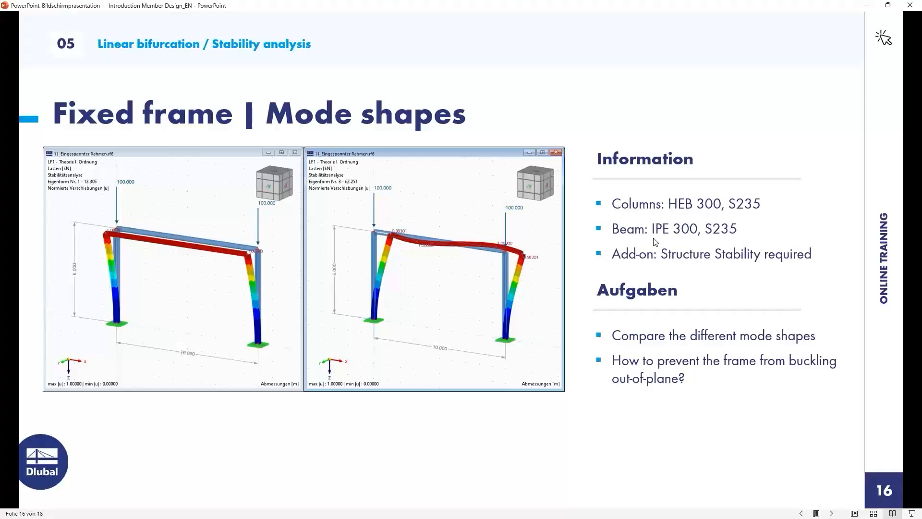
key("Right")
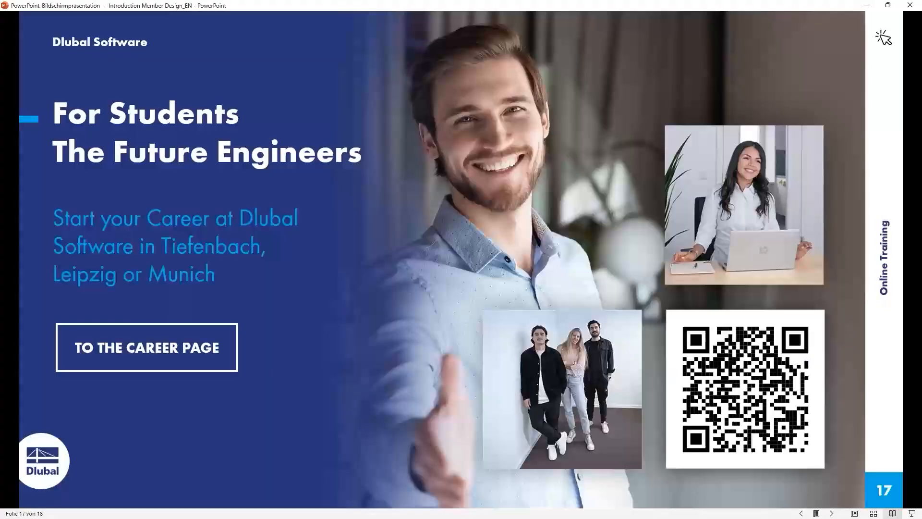